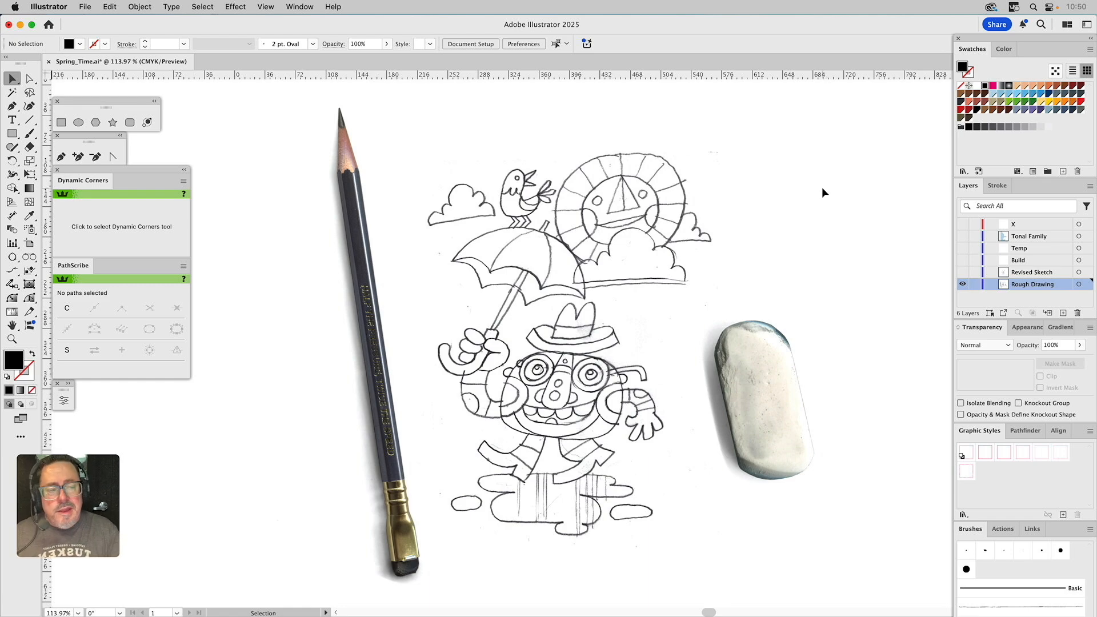
Show the Revised Sketch layer, hide the Rough Drawing layer, and make Revised Sketch the active layer
click(963, 272)
click(962, 283)
click(1020, 273)
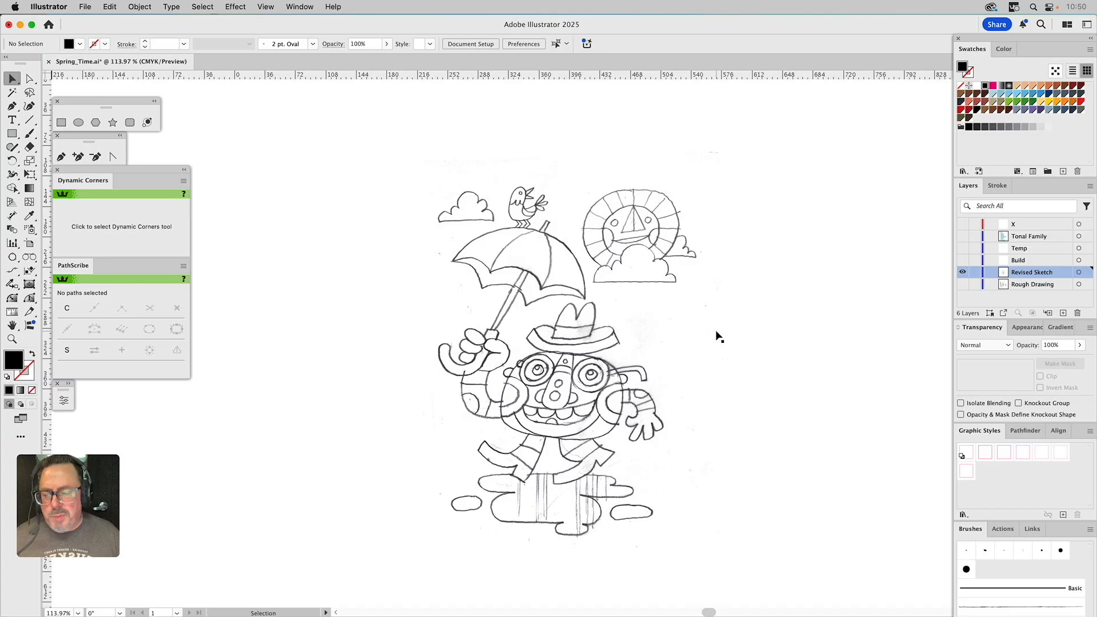
Set the opacity of the placed revised sketch image to 20%
click(628, 257)
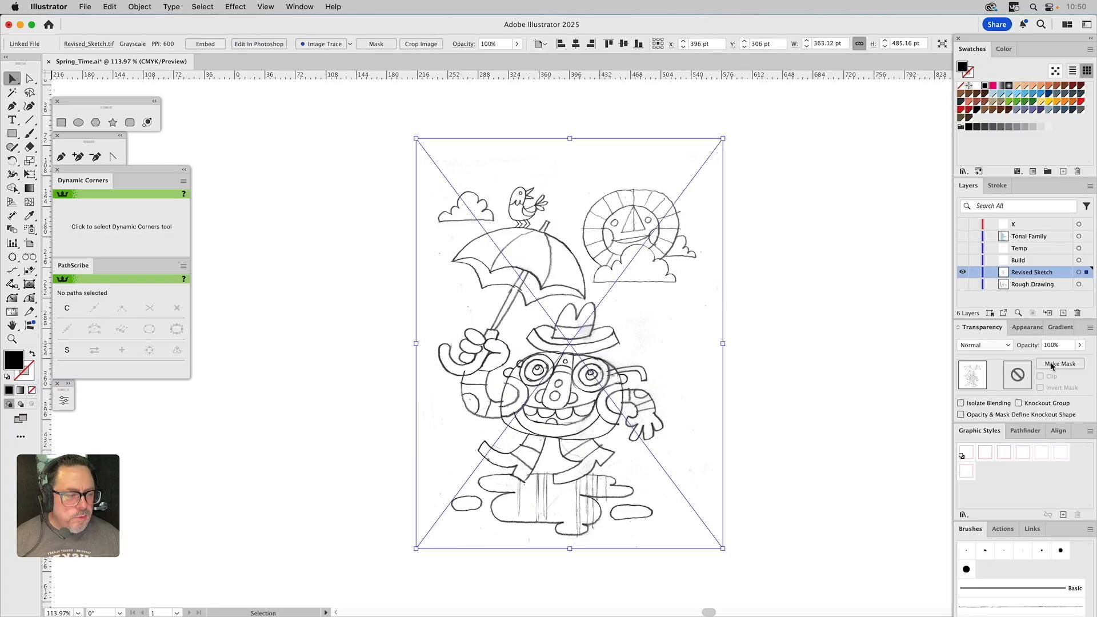
click(992, 346)
click(993, 347)
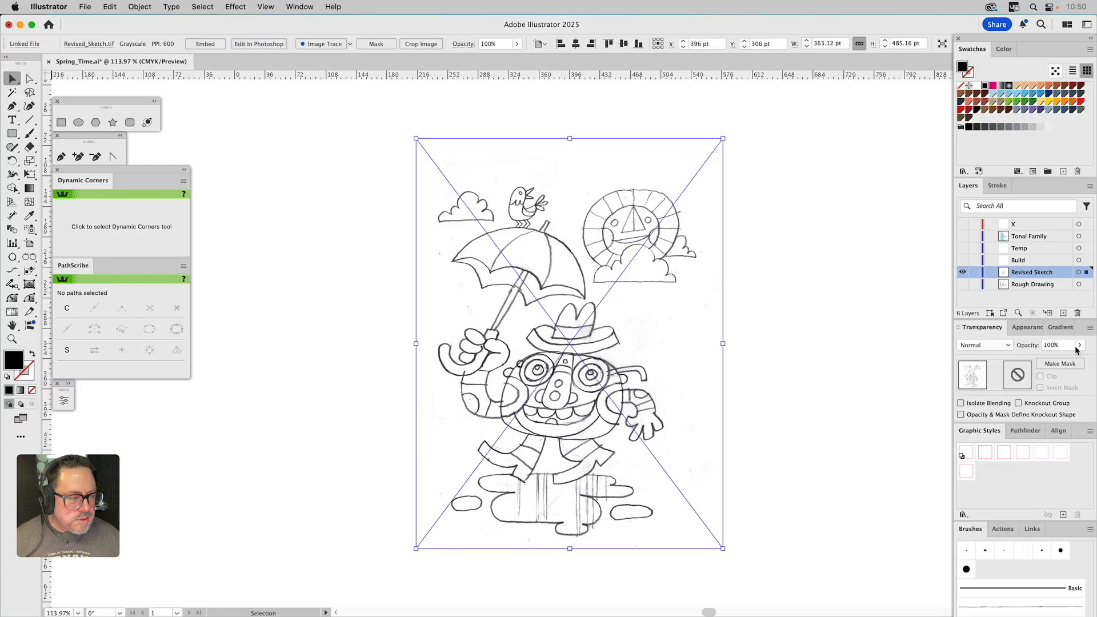
click(1058, 345)
text(20)
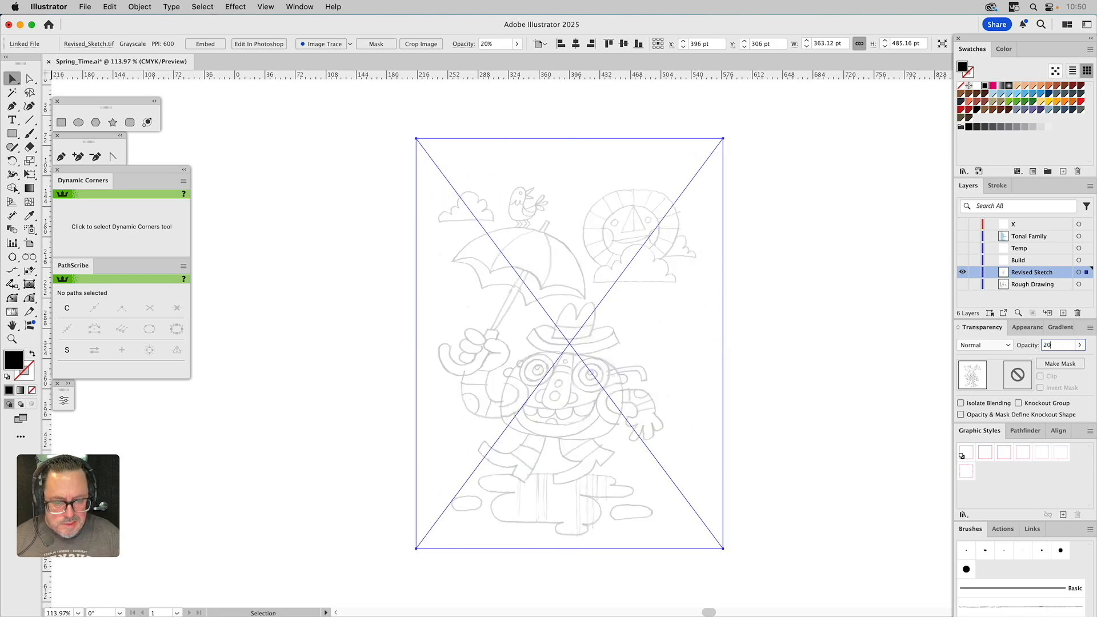
key(Return)
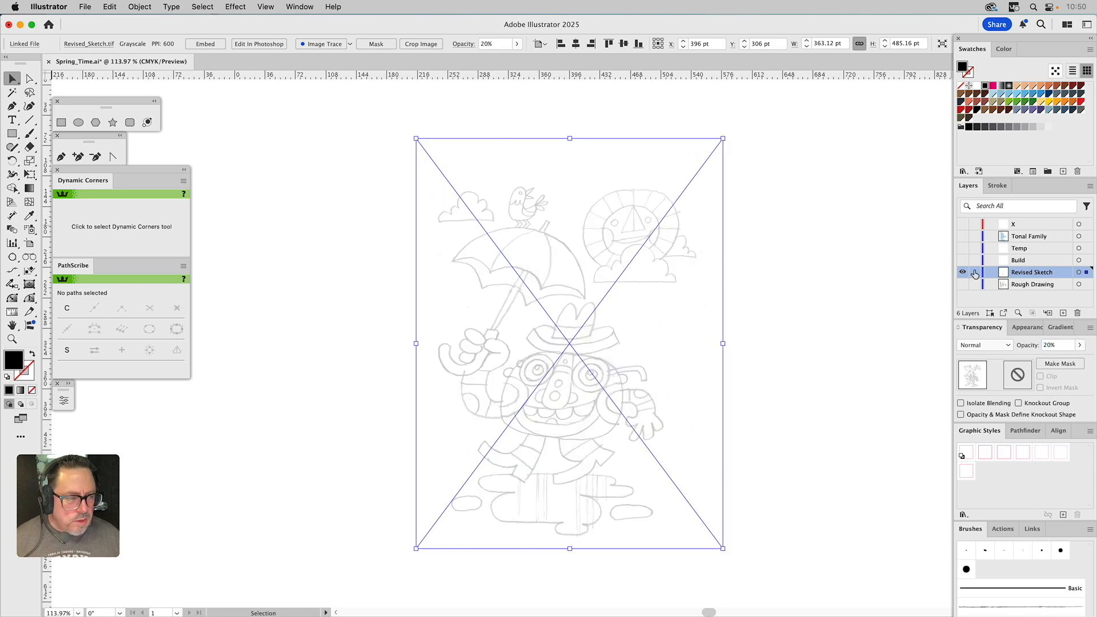
Lock the Revised Sketch layer, and show the Build layer and make it active
click(975, 272)
click(962, 260)
click(1023, 263)
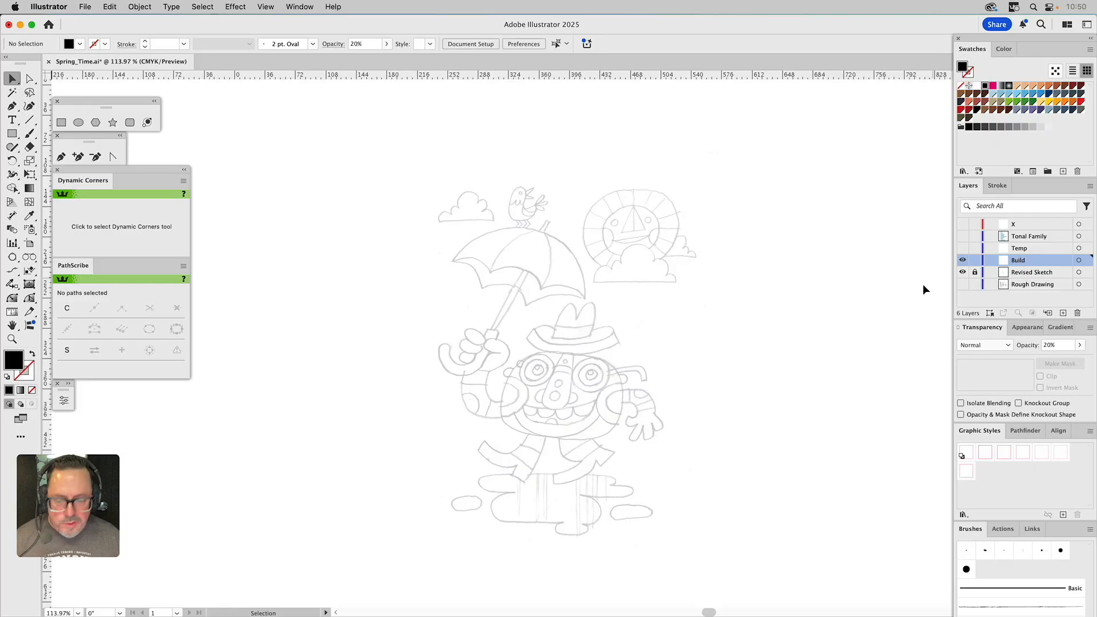
Begin the head outline with the Pen tool in the 0.75 pt magenta stroke style, tracing the forehead and the side below the glasses arm
key(z)
drag(464, 320, 670, 489)
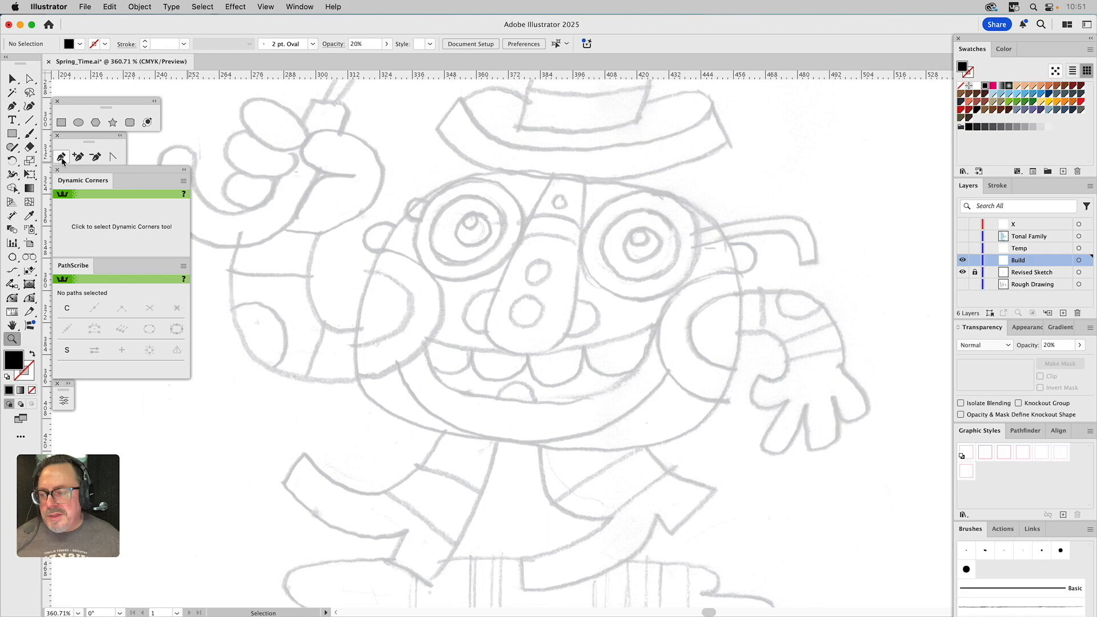
click(1004, 454)
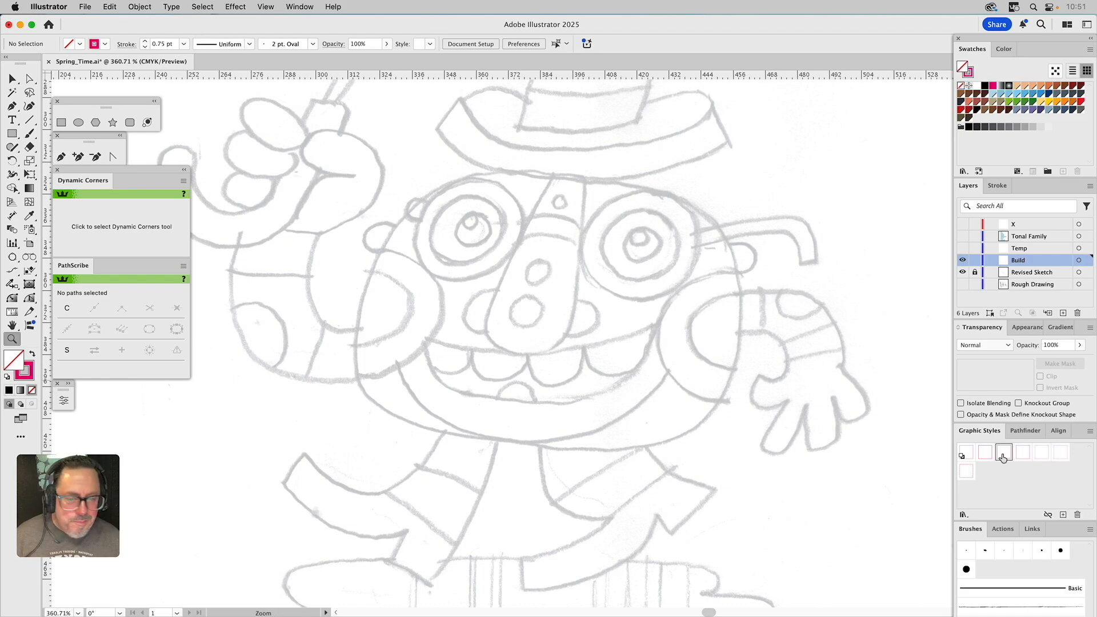
click(61, 157)
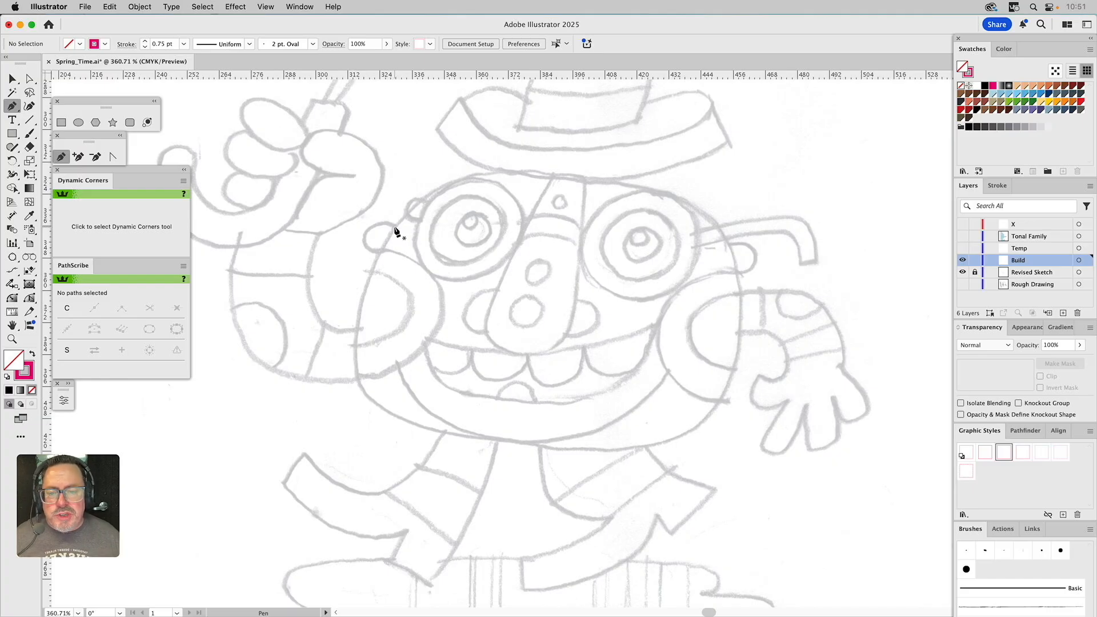
drag(394, 228, 423, 188)
drag(521, 172, 582, 174)
drag(694, 207, 736, 233)
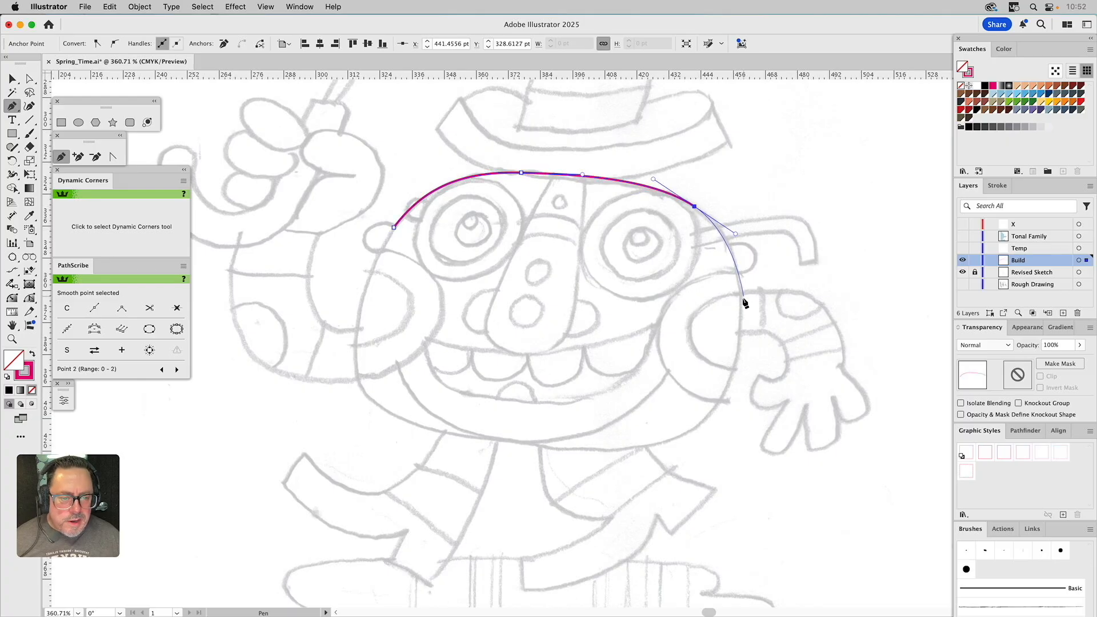
drag(741, 319, 742, 371)
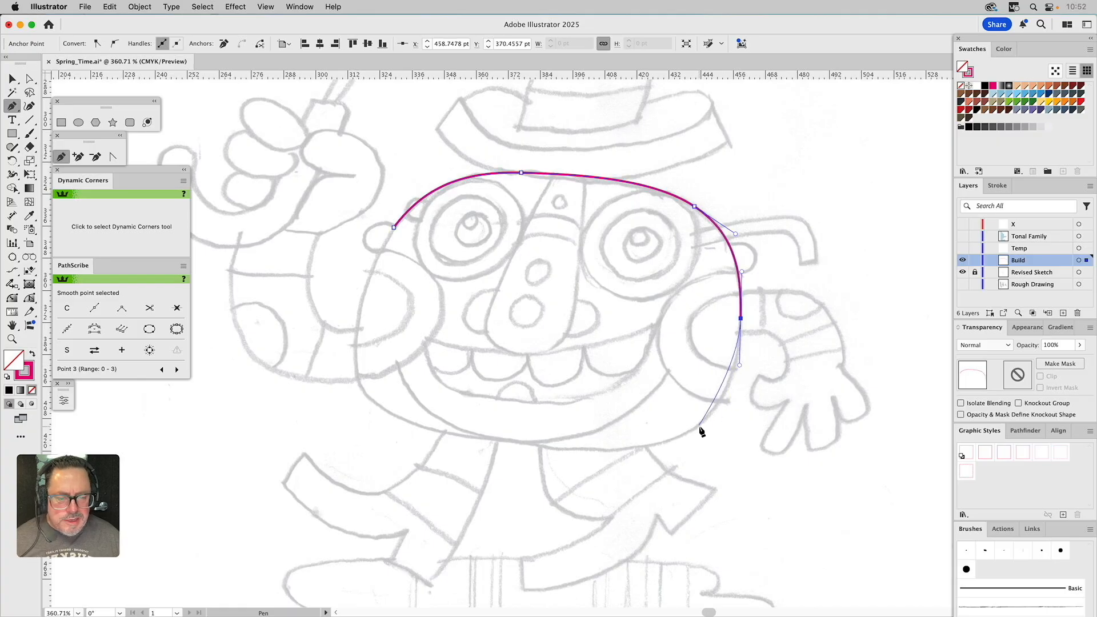
Continue the head outline around the chin and the opposite cheek, closing the path at its starting anchor, and deselect it
drag(688, 433, 650, 457)
drag(524, 445, 473, 438)
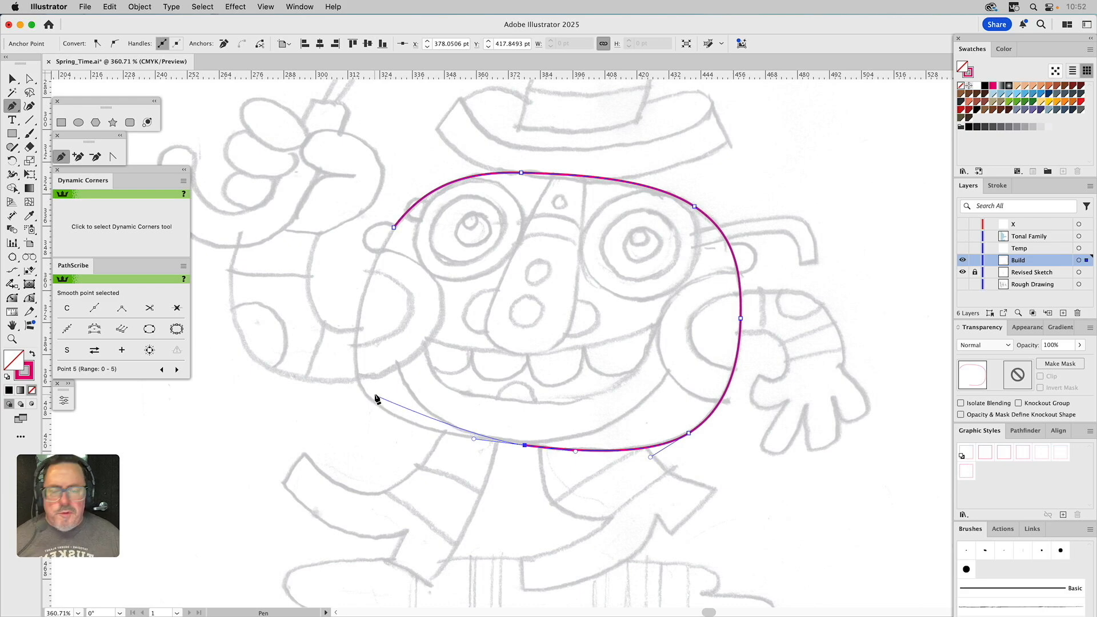
drag(383, 409, 350, 385)
drag(357, 318, 362, 286)
click(394, 227)
drag(395, 227, 421, 188)
key(a)
click(531, 240)
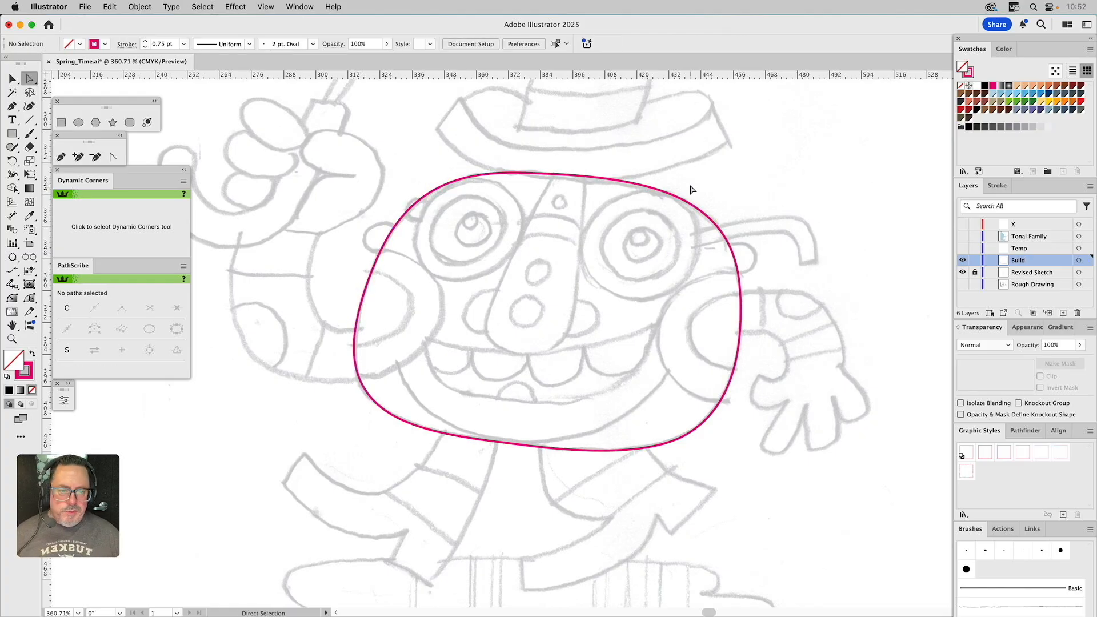
Apply the 0.5 pt magenta stroke graphic style to the head outline and deselect it
drag(732, 204, 672, 262)
click(657, 269)
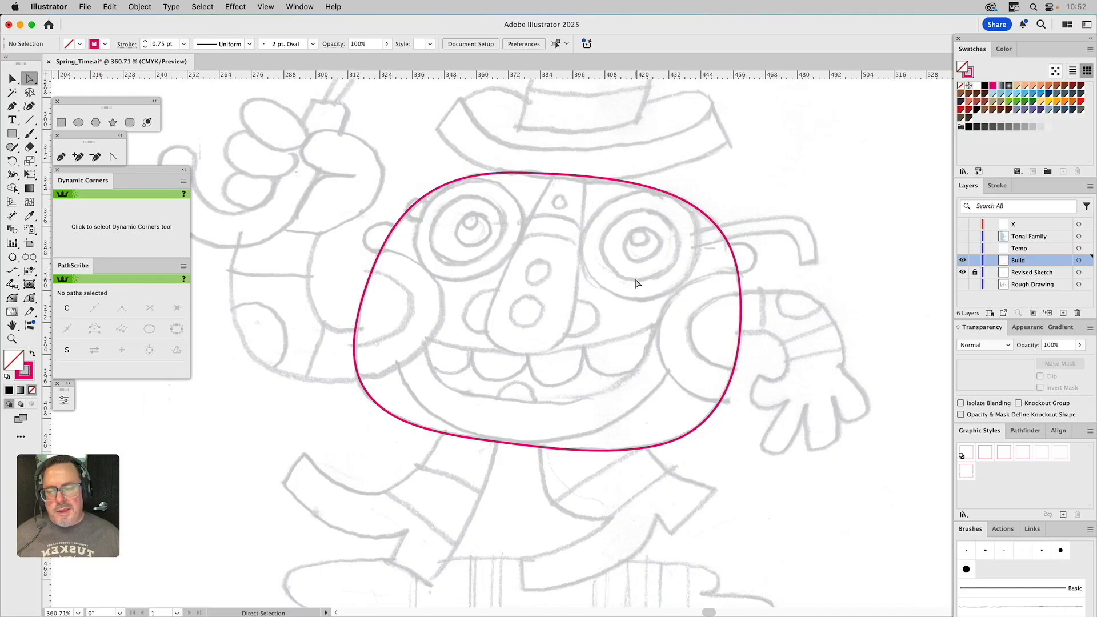
key(v)
key(super+a)
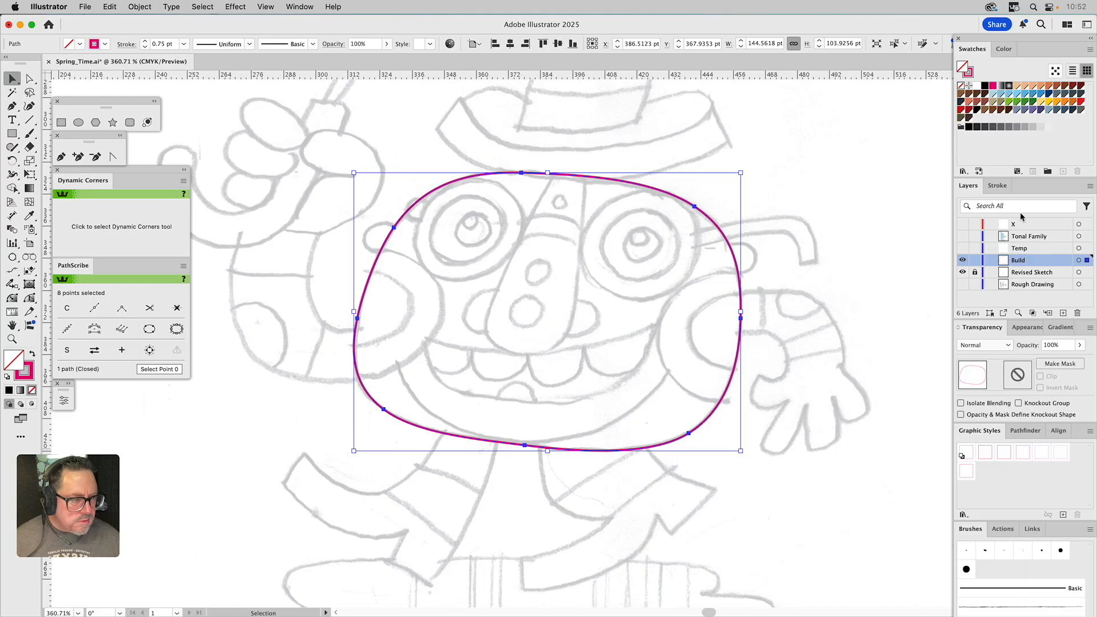
click(999, 186)
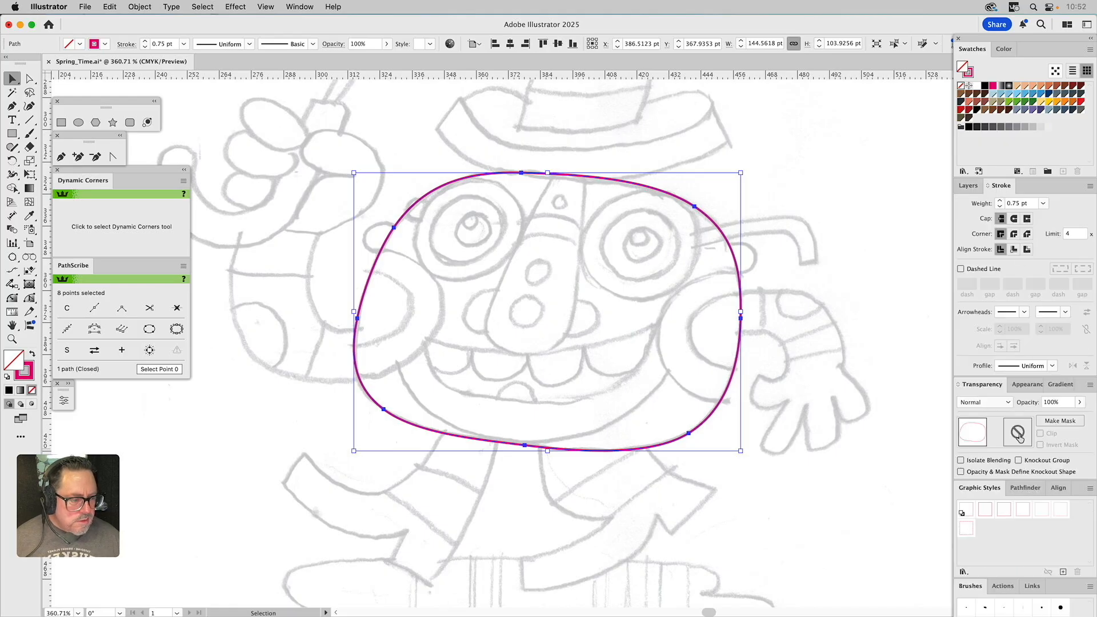
click(1021, 511)
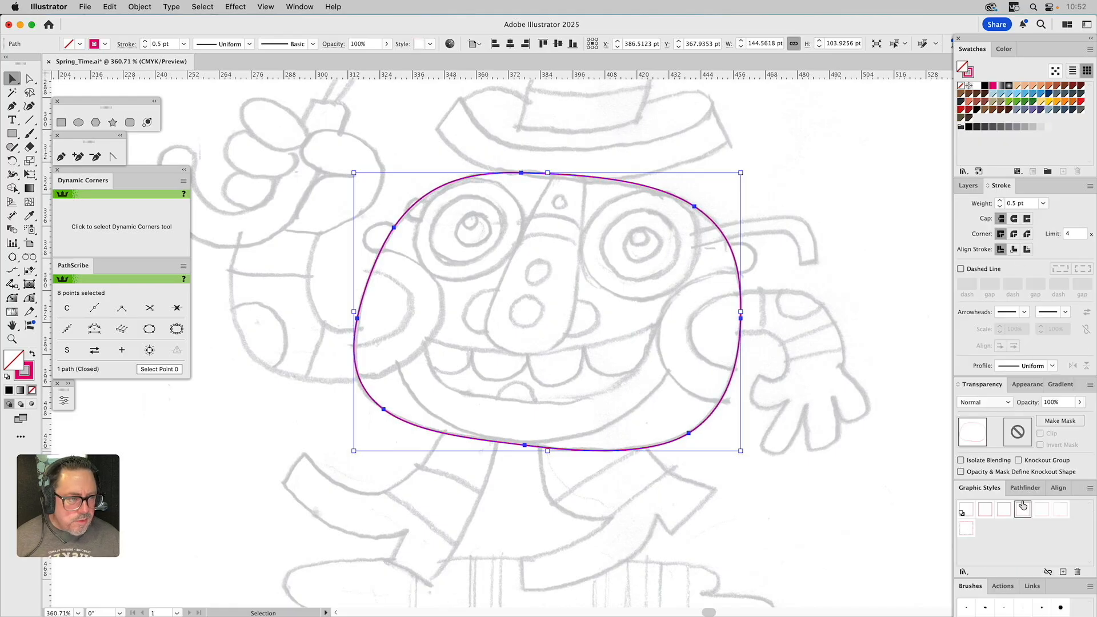
key(a)
click(840, 375)
key(v)
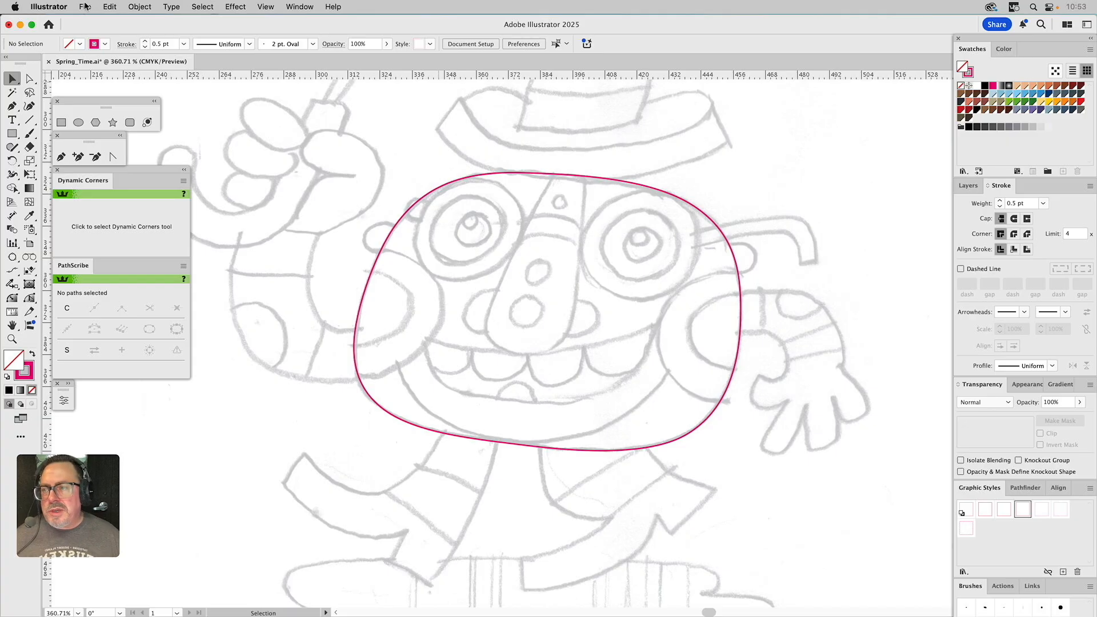
Create a Letter-size landscape document based on the GS Print profile, and close it again
click(85, 6)
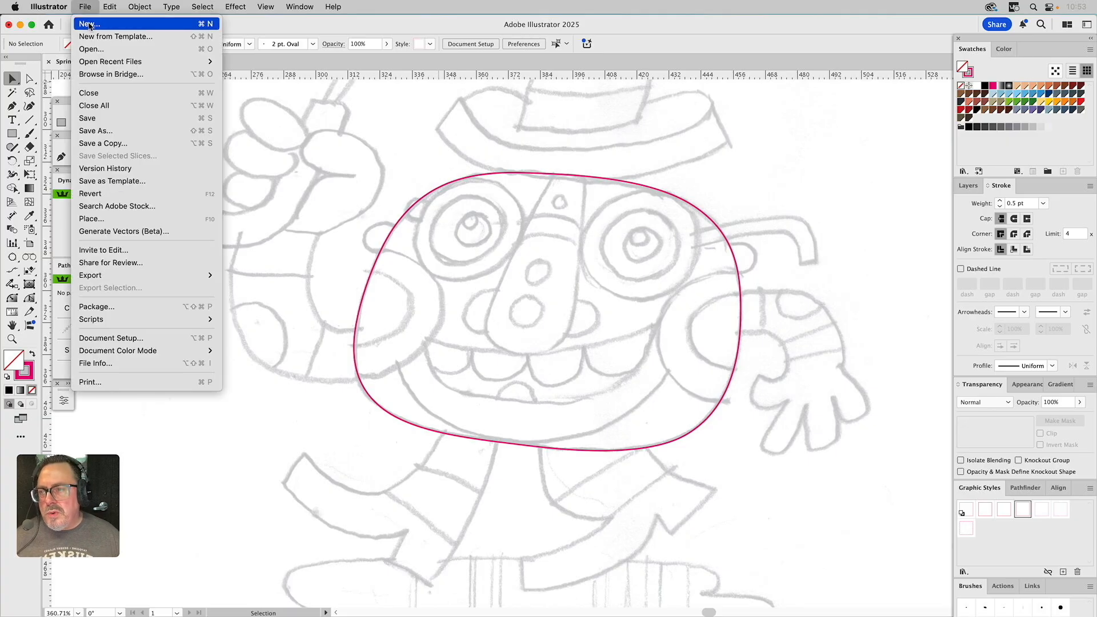
click(90, 24)
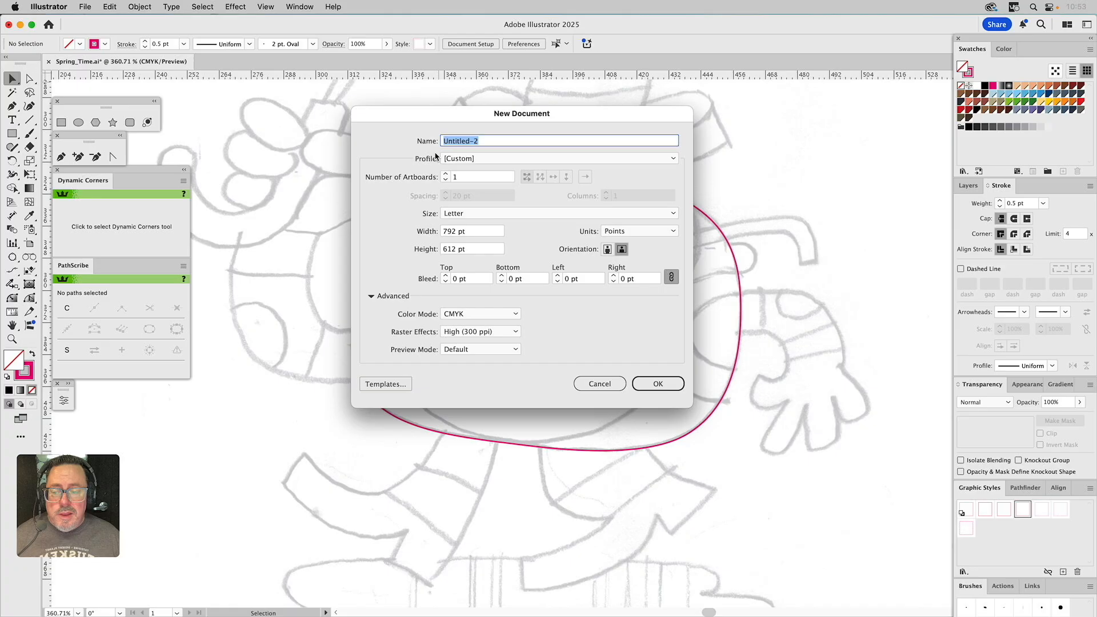
click(485, 160)
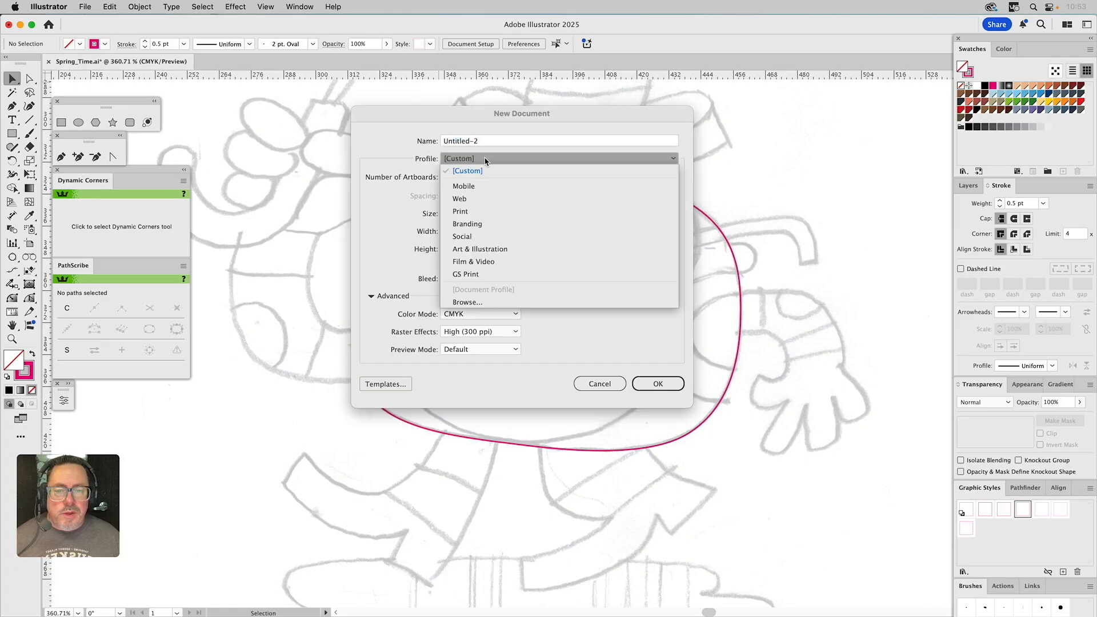
click(471, 275)
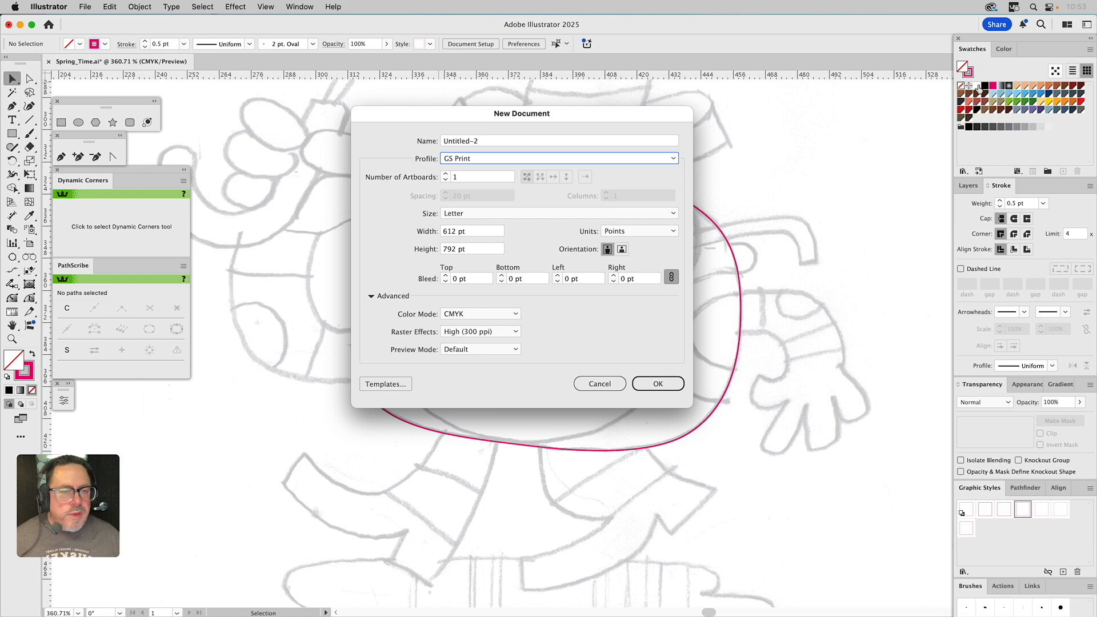
click(622, 250)
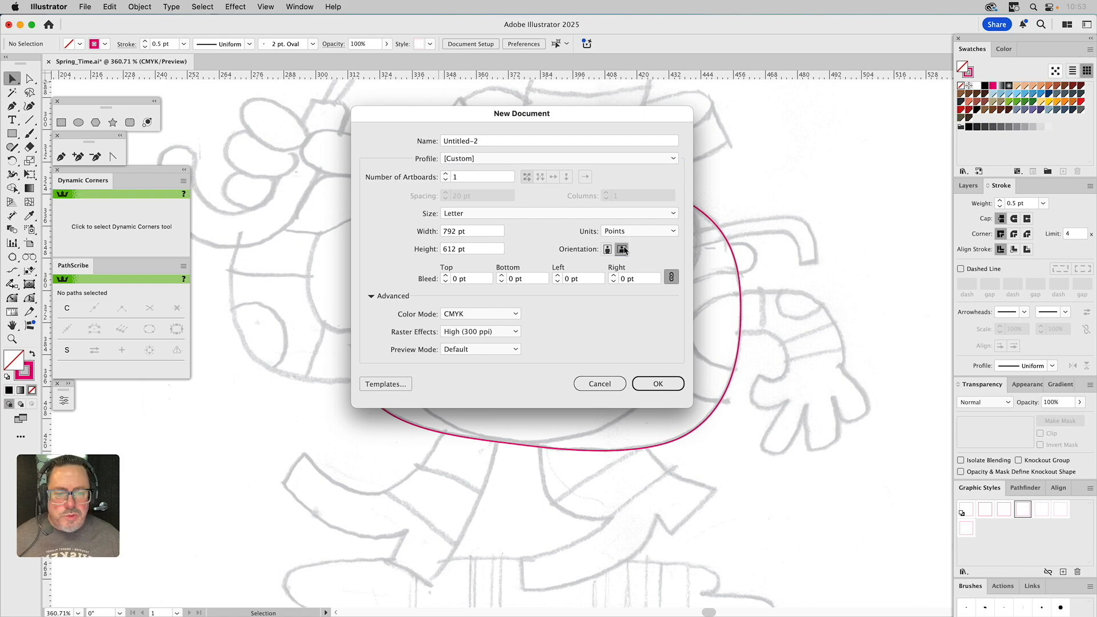
click(658, 384)
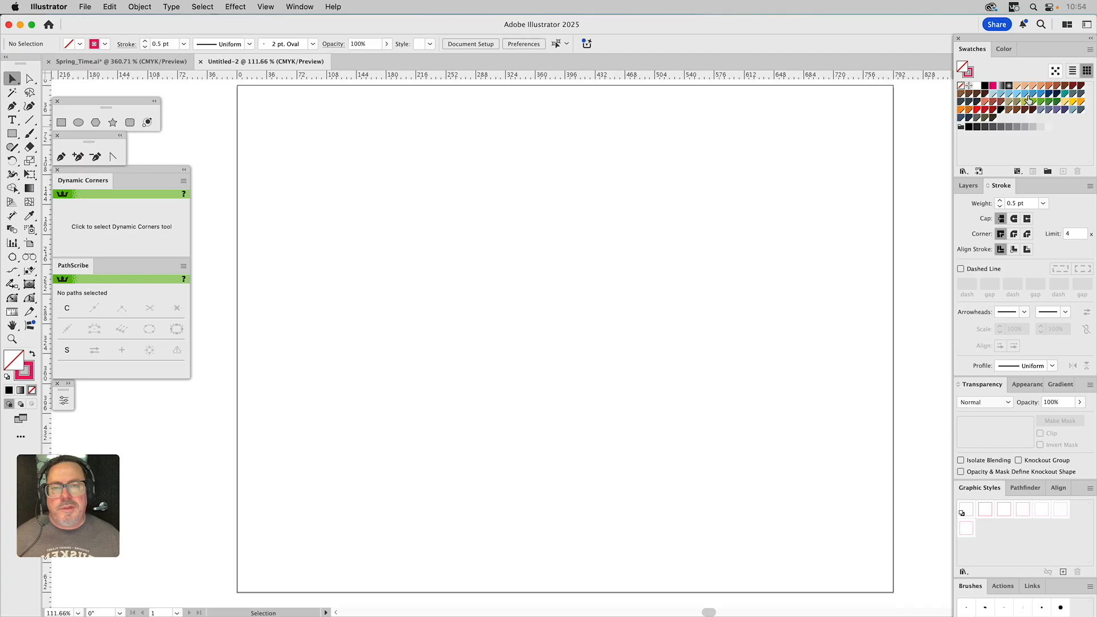
click(201, 62)
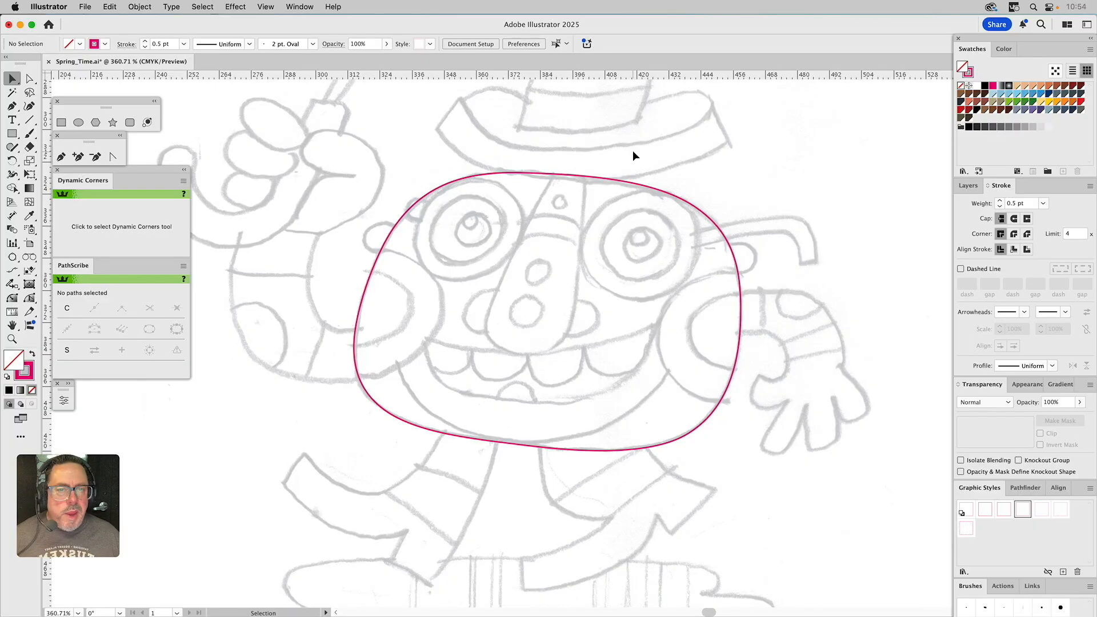
Trace the hat brim's left end and curved upper edge with the Pen tool, following the sketch
key(space)
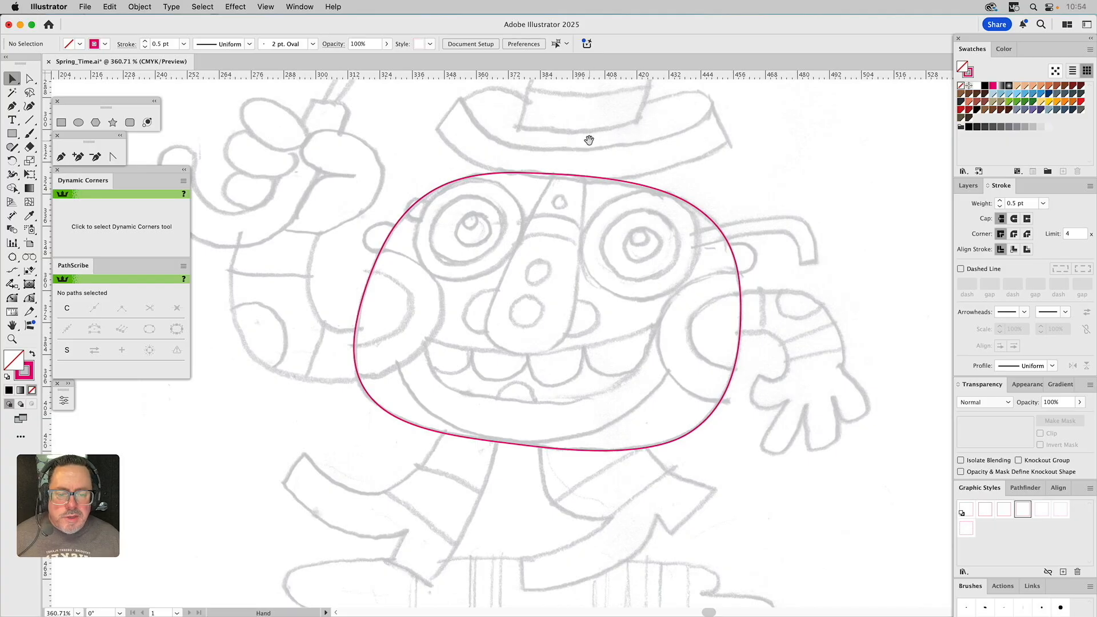
drag(588, 140, 590, 245)
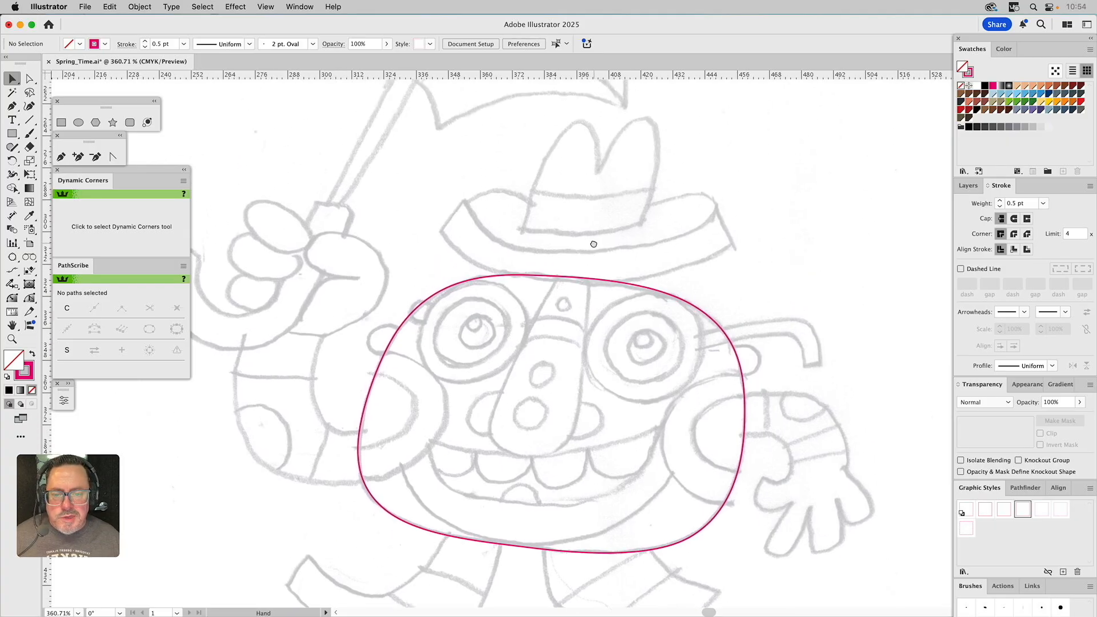
click(61, 158)
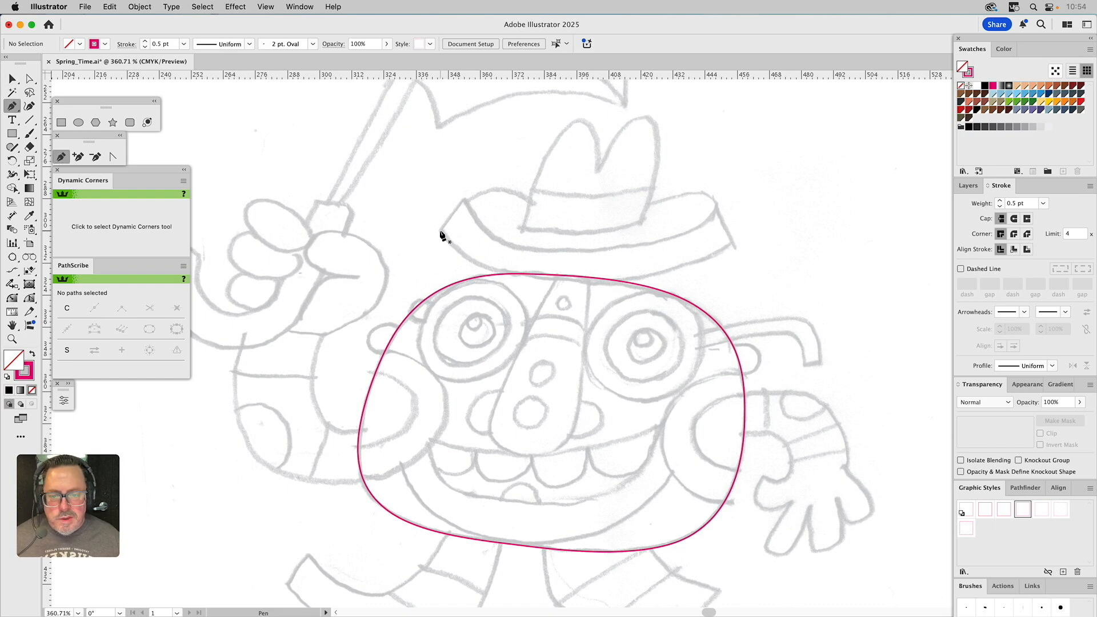
drag(440, 231, 448, 229)
key(super+z)
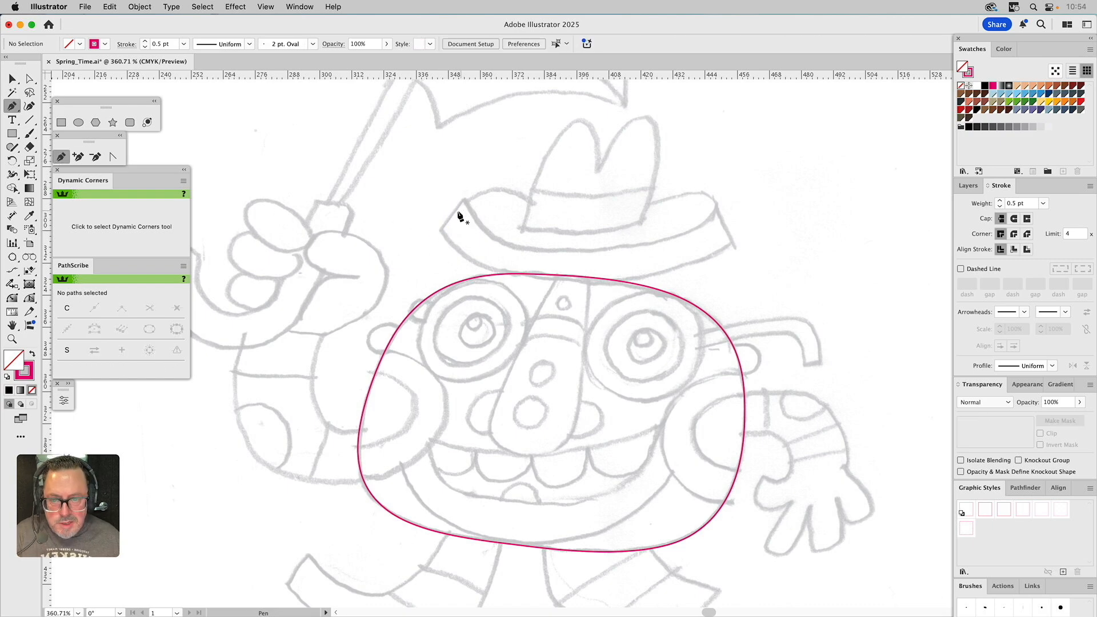
drag(440, 230, 466, 203)
click(464, 200)
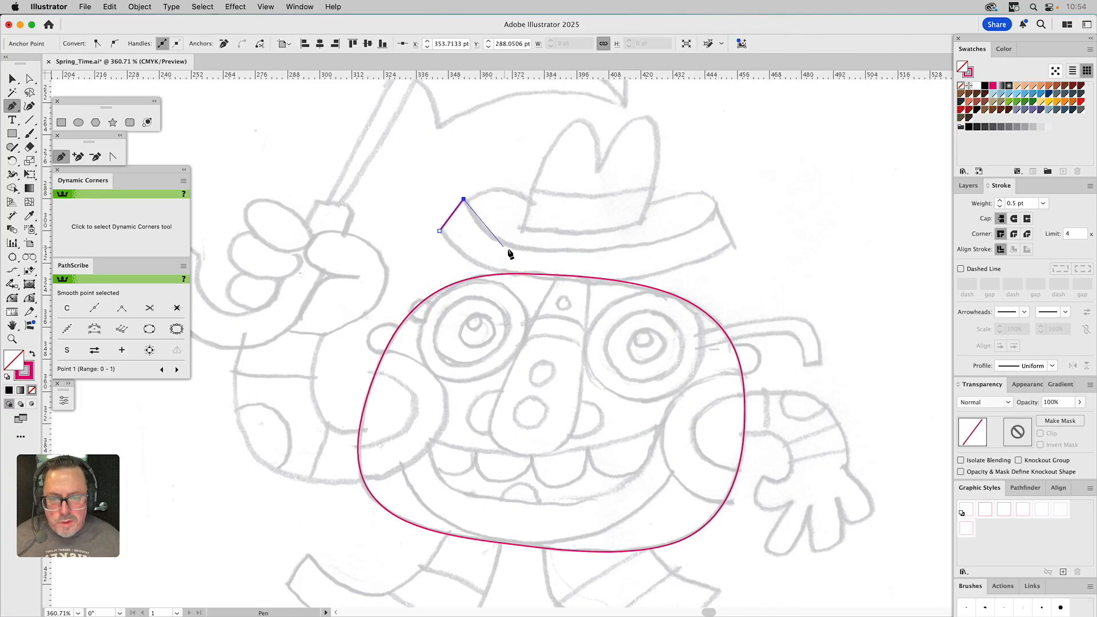
drag(509, 246, 543, 254)
drag(662, 240, 733, 247)
Trace the hat brim's right end and lower edge, closing the path at its starting anchor
click(732, 243)
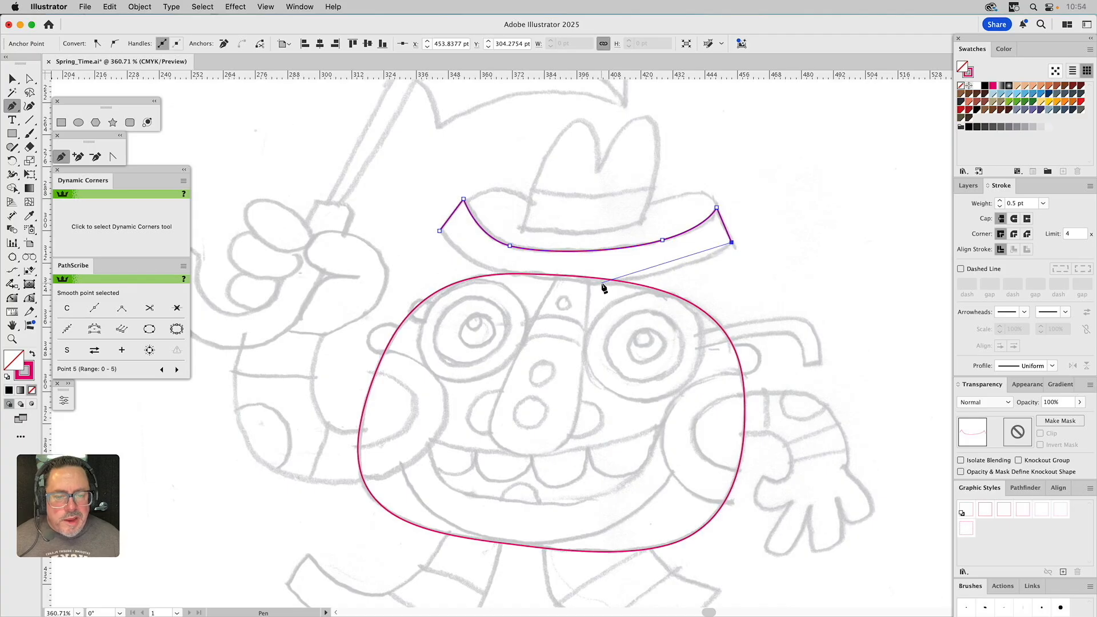
drag(590, 283, 513, 282)
click(439, 232)
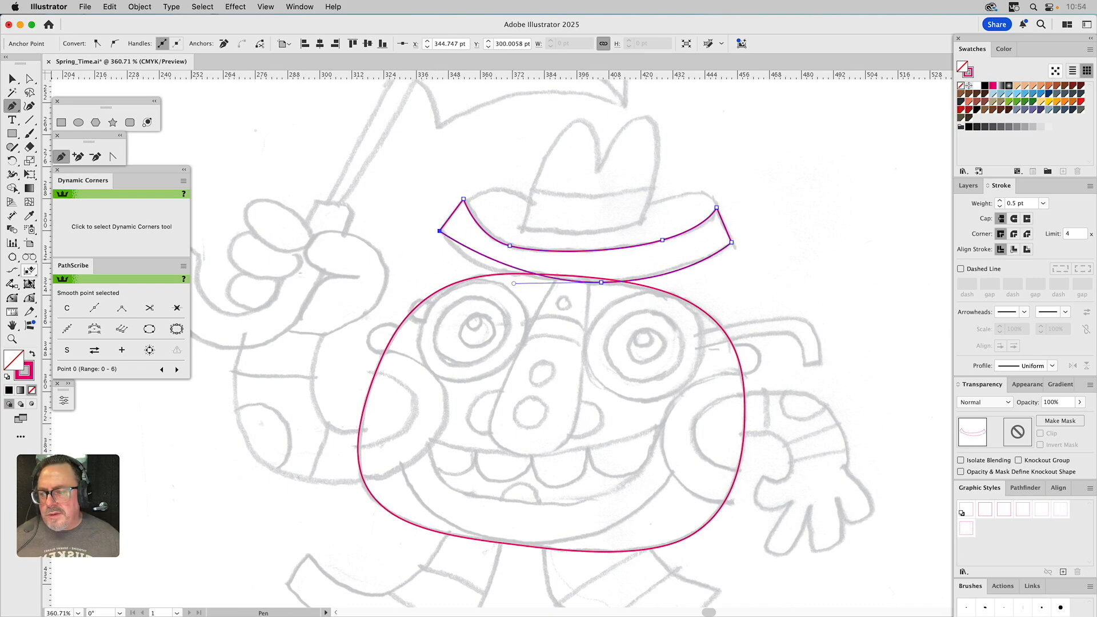
Bend the lower left edge of the hat brim to the sketch with the PathScribe tool and smooth the bottom anchor's handle
click(12, 297)
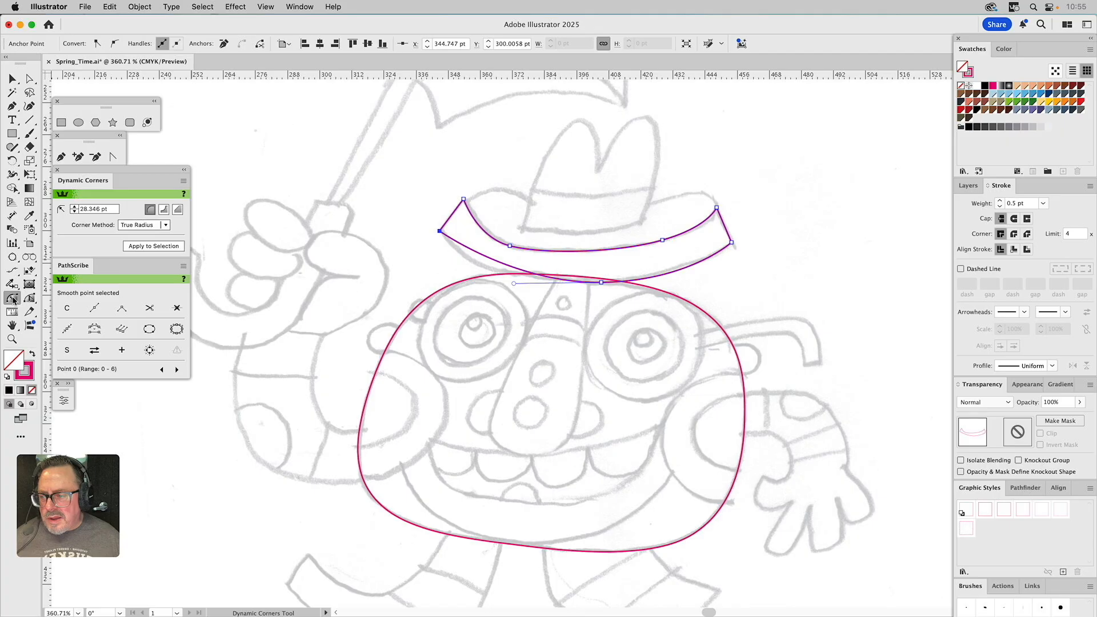
drag(29, 298, 64, 299)
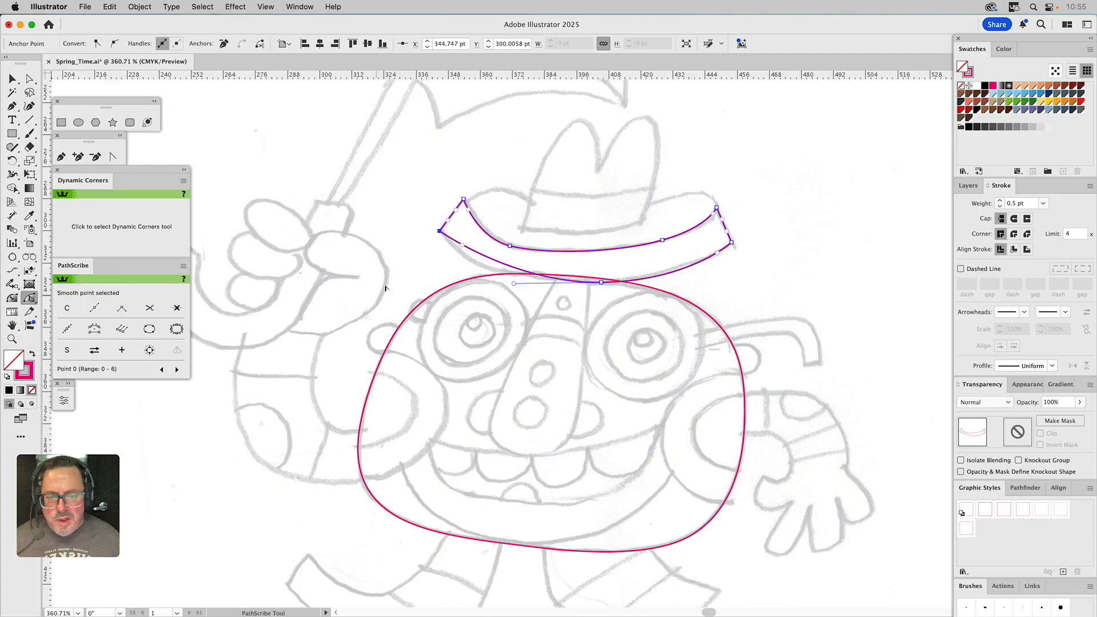
drag(462, 248, 474, 264)
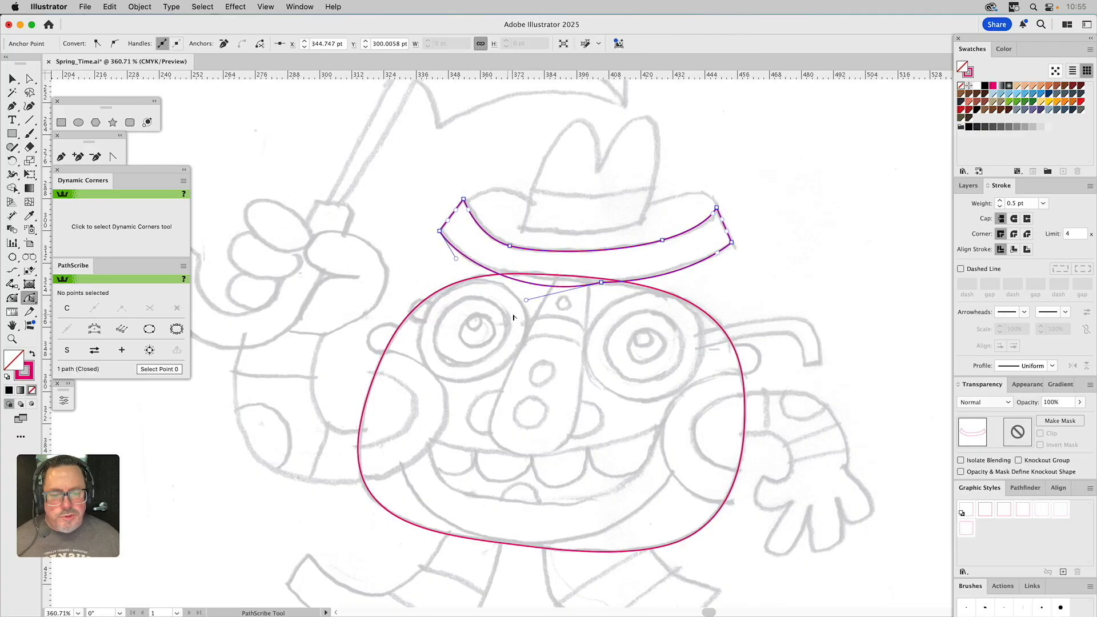
drag(526, 299, 504, 286)
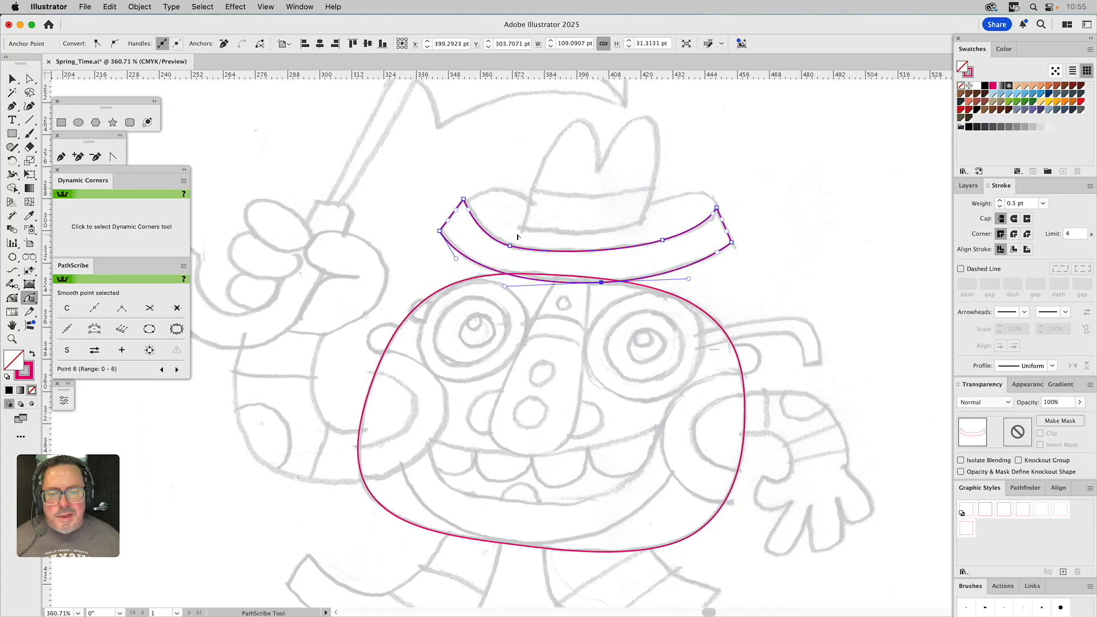
Refine the left curve of the brim's upper edge by adjusting its smooth anchor with Direct Selection, and deselect the path
key(a)
drag(510, 246, 474, 235)
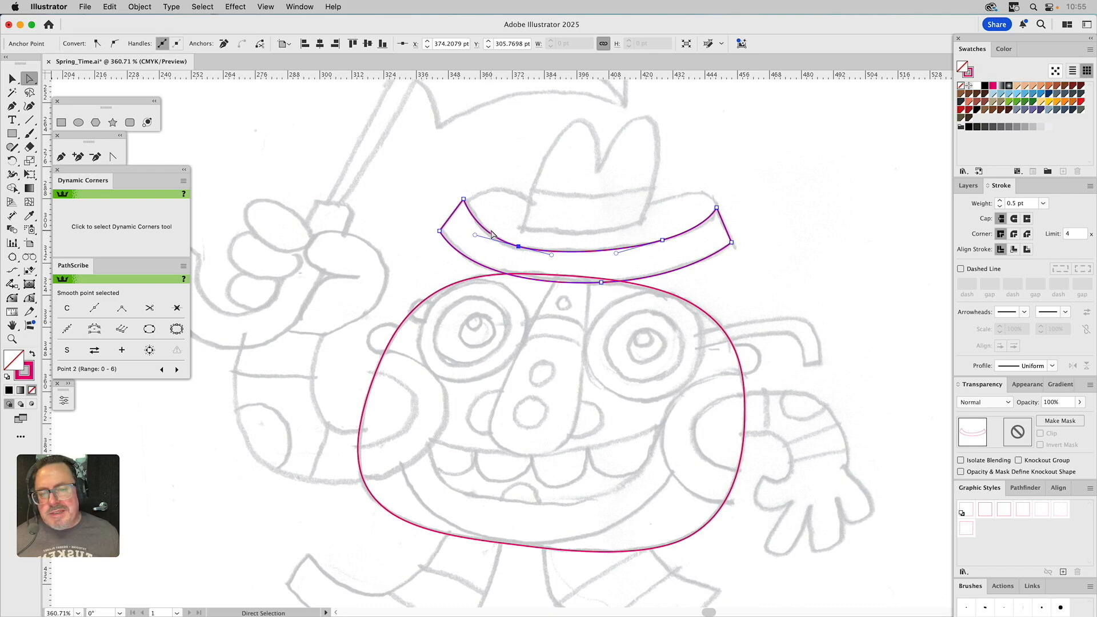
click(525, 175)
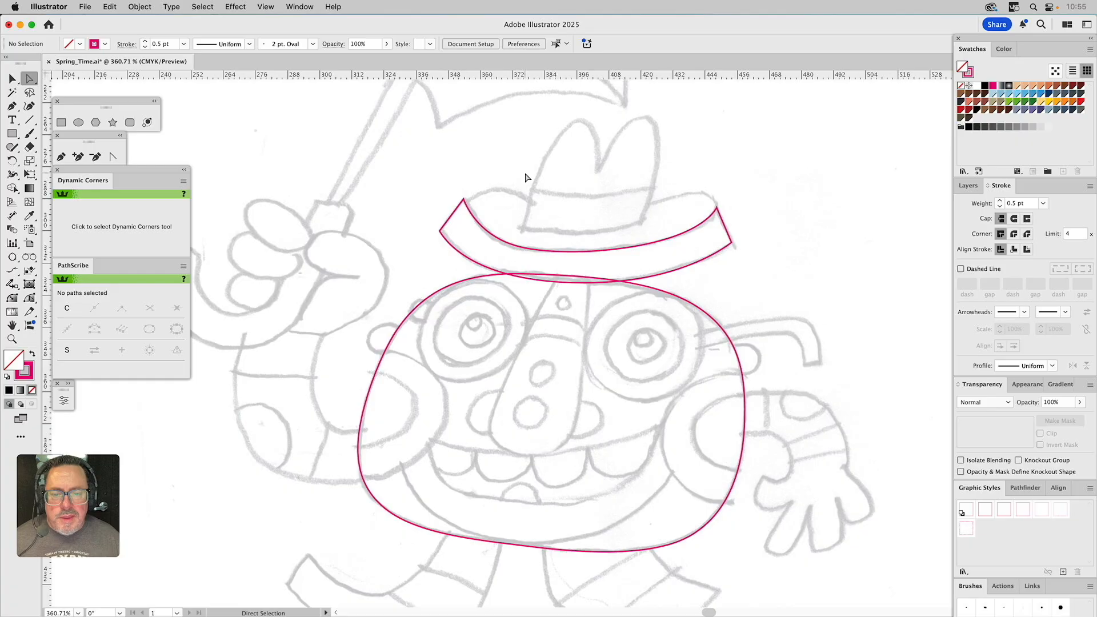
Draw a closed Pen path roughing out the back of the hat brim, with its lower part overlapping the front brim
click(61, 157)
drag(461, 234, 464, 203)
click(463, 200)
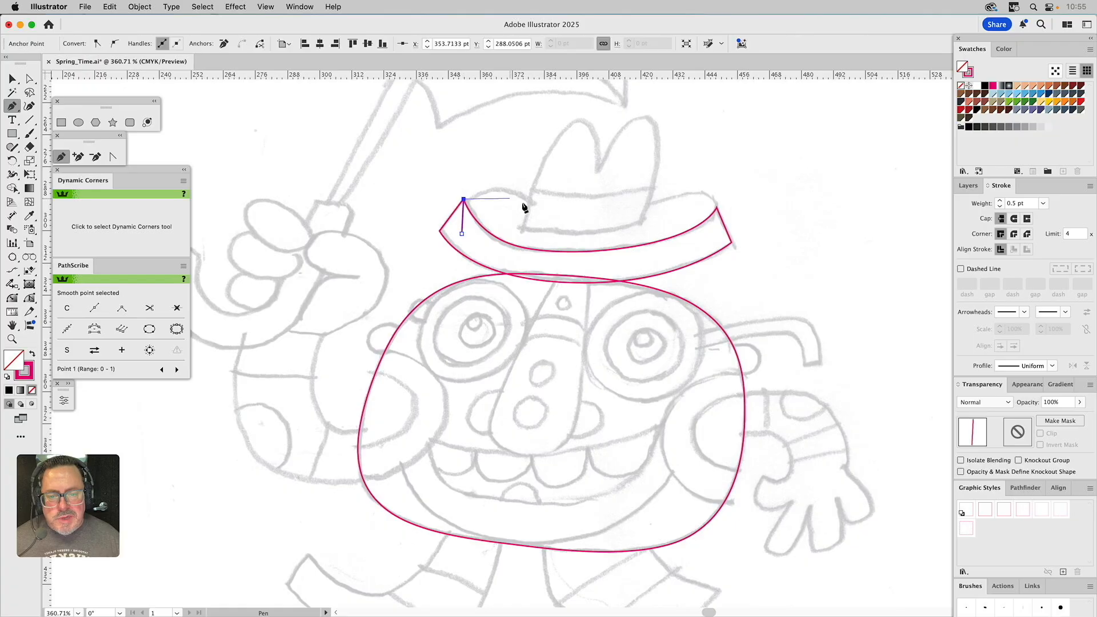
click(537, 206)
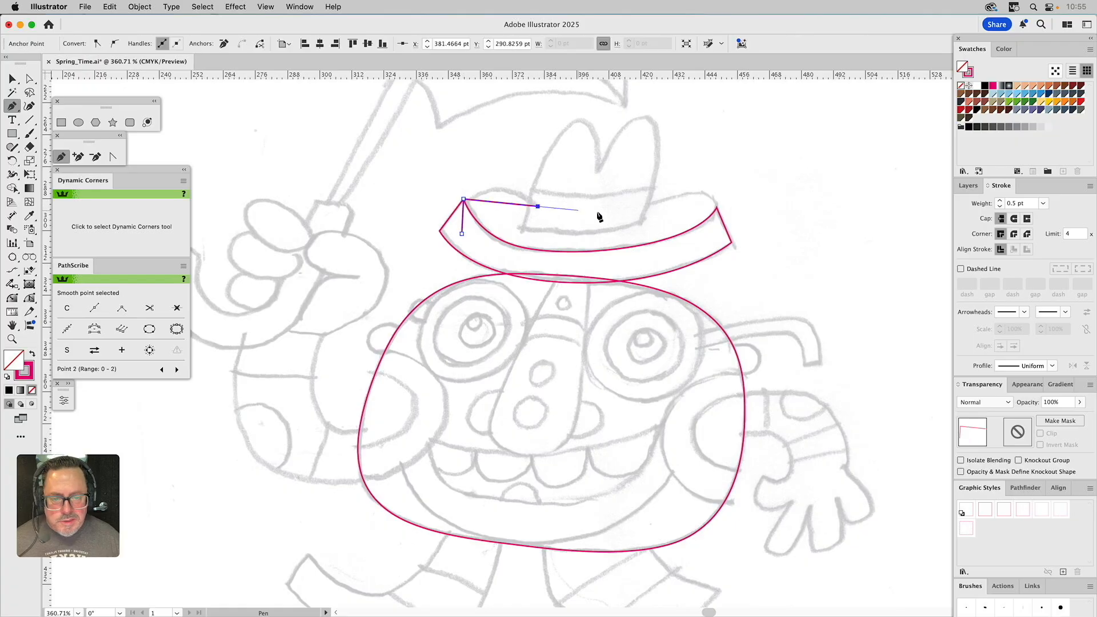
click(639, 206)
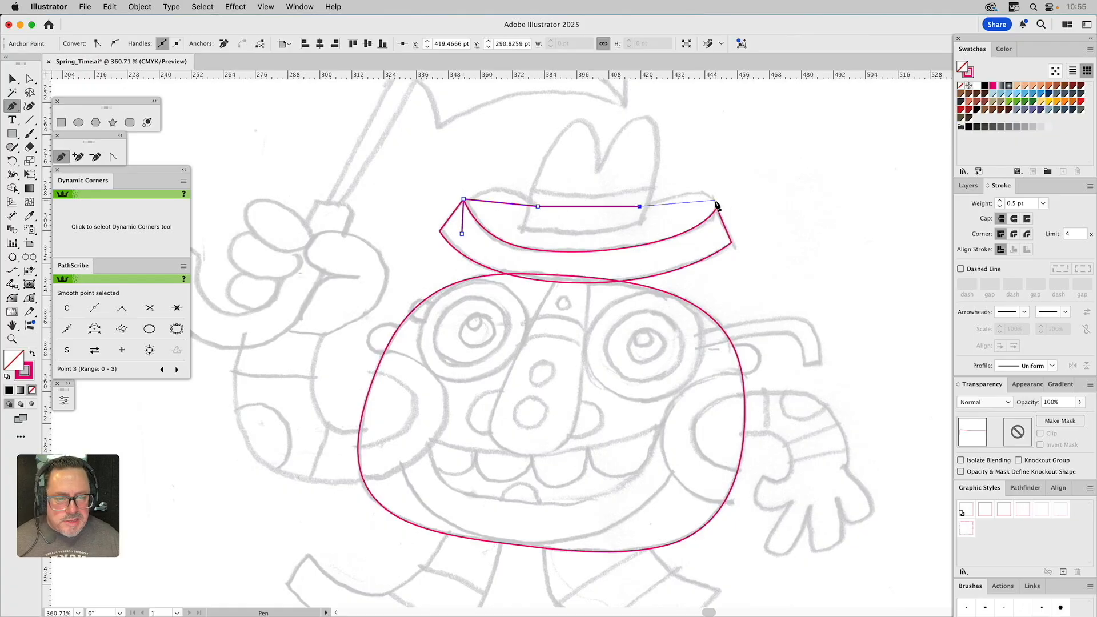
drag(717, 208, 722, 231)
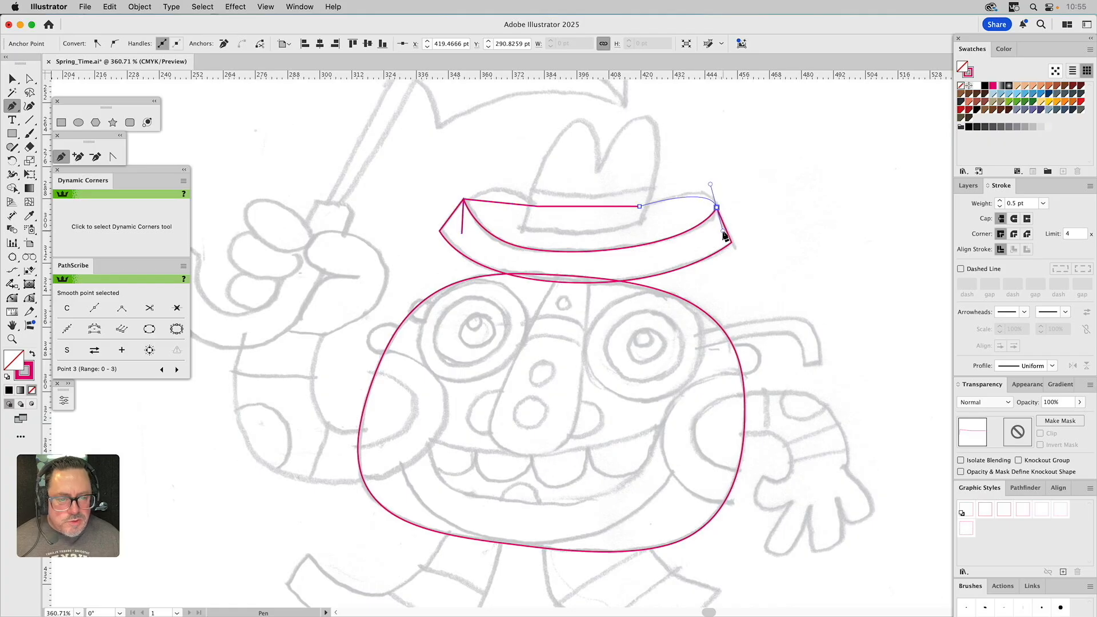
click(638, 260)
click(511, 259)
click(462, 234)
drag(456, 238, 461, 229)
key(a)
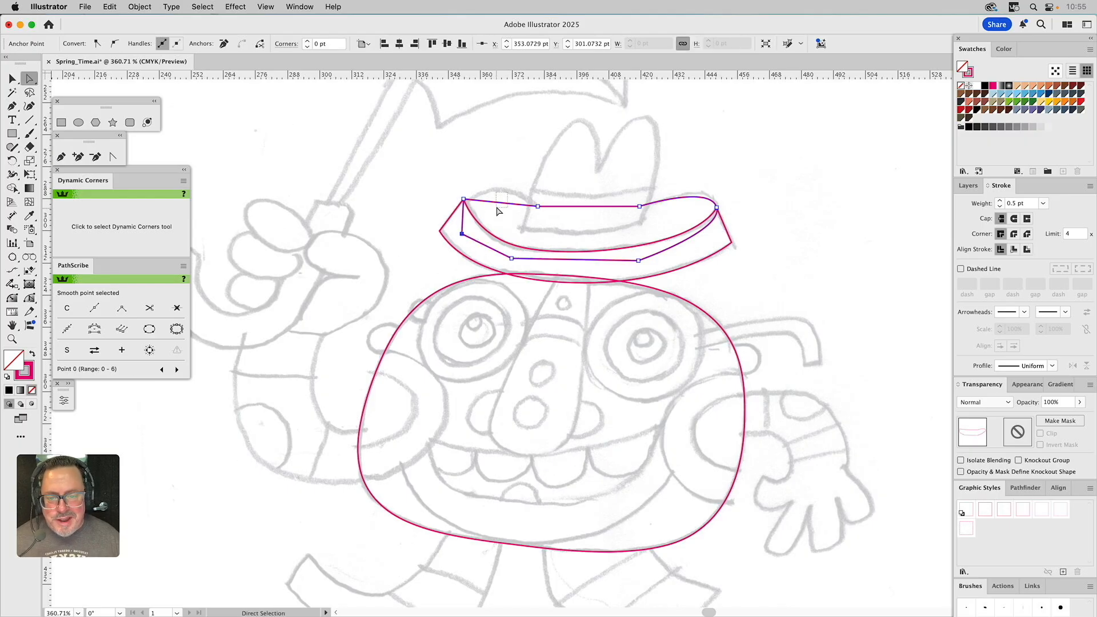
Curve the two raised humps of the back brim's upper edge to match the sketch with the PathScribe tool
click(497, 210)
click(26, 299)
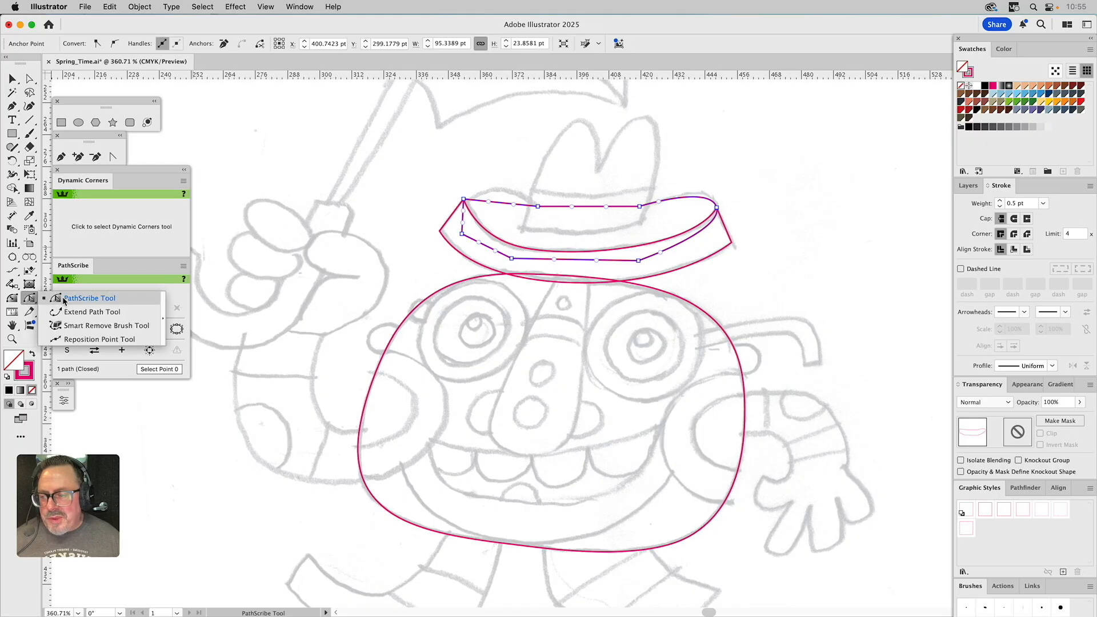
click(63, 298)
drag(489, 202, 500, 174)
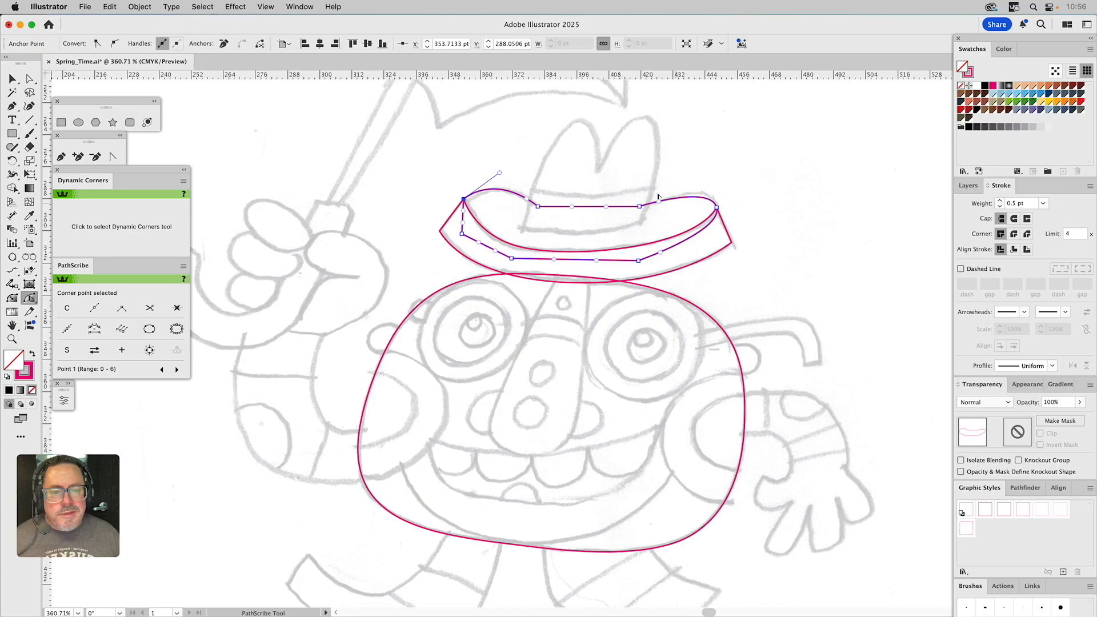
drag(659, 203, 668, 196)
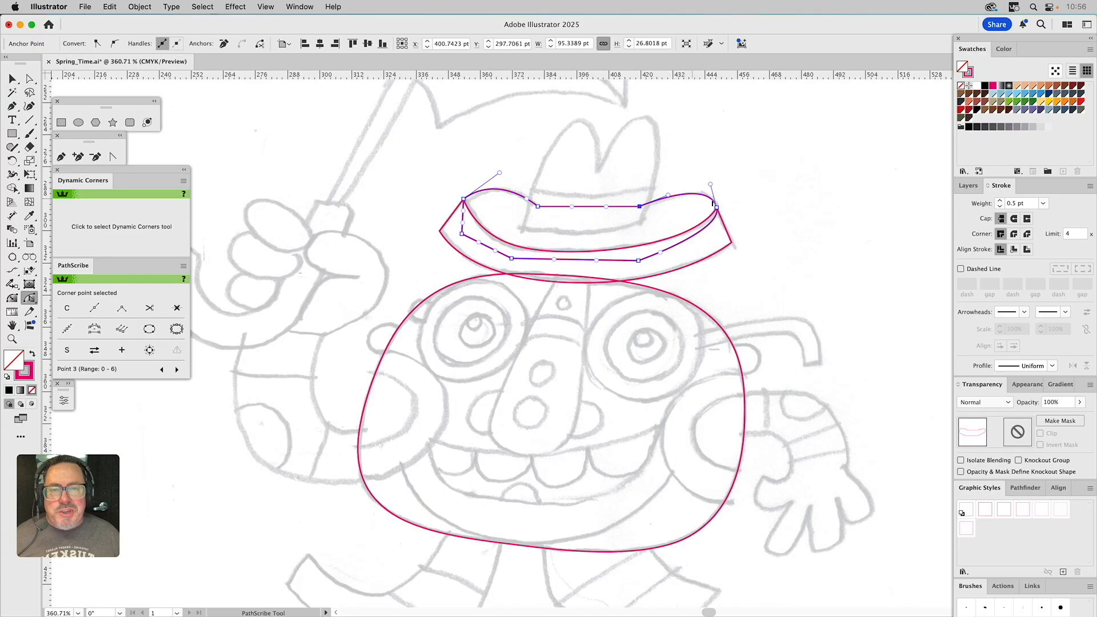
Break the handles of the back brim's right end anchor with the Anchor Point tool, pulling the lower handle inside the front brim
key(a)
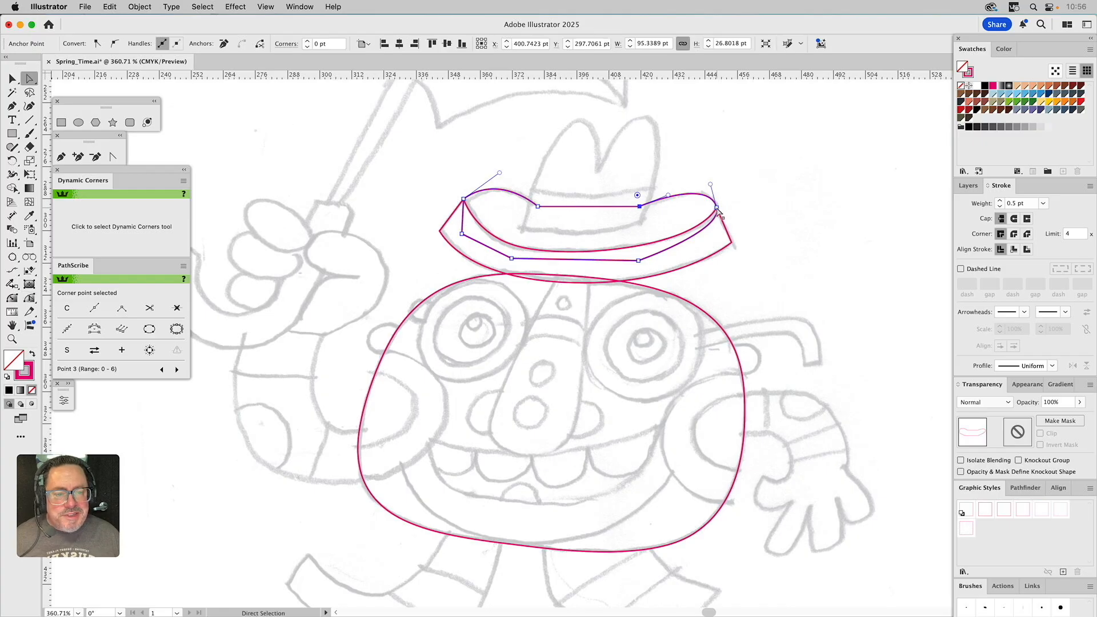
click(717, 209)
click(114, 157)
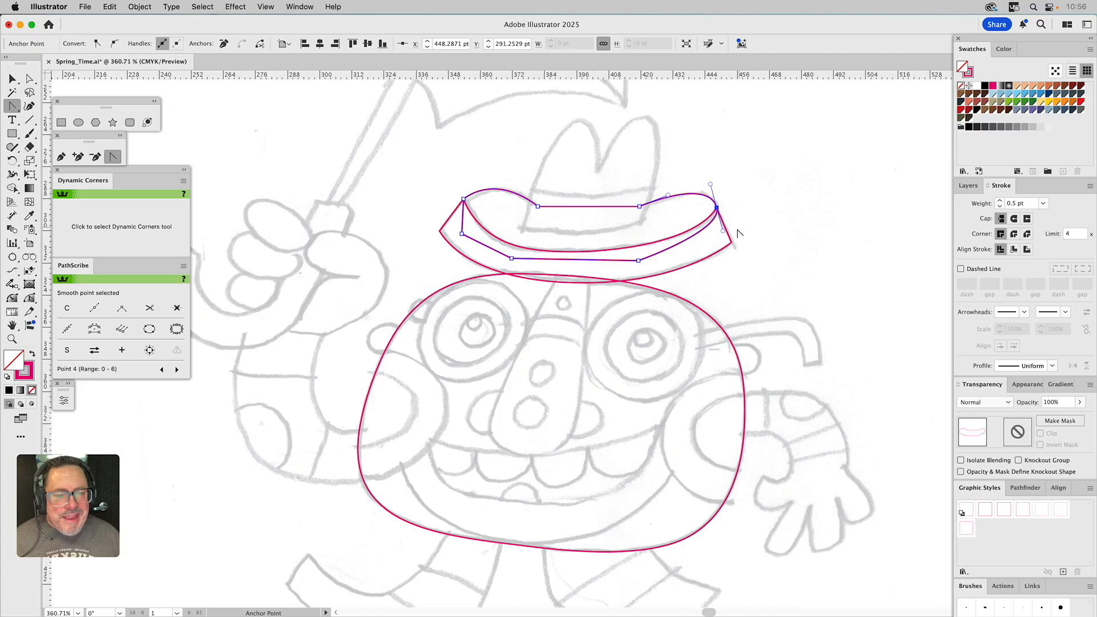
drag(723, 233, 715, 239)
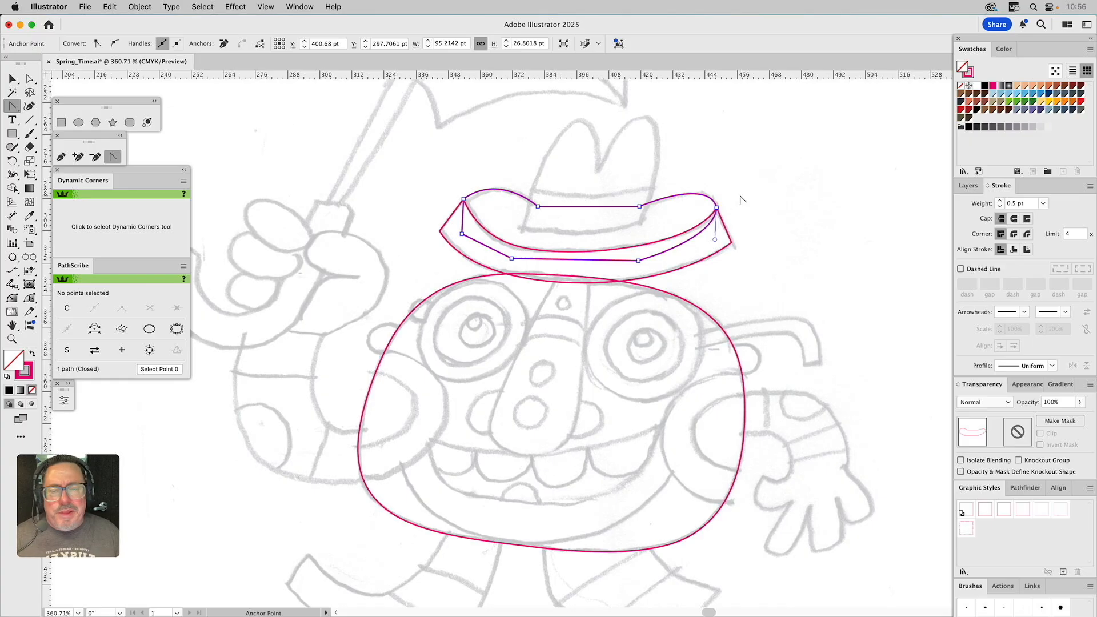
Trim the back brim along the front brim's upper edge with Pathfinder Minus Front, keeping the front brim path, and deselect
key(v)
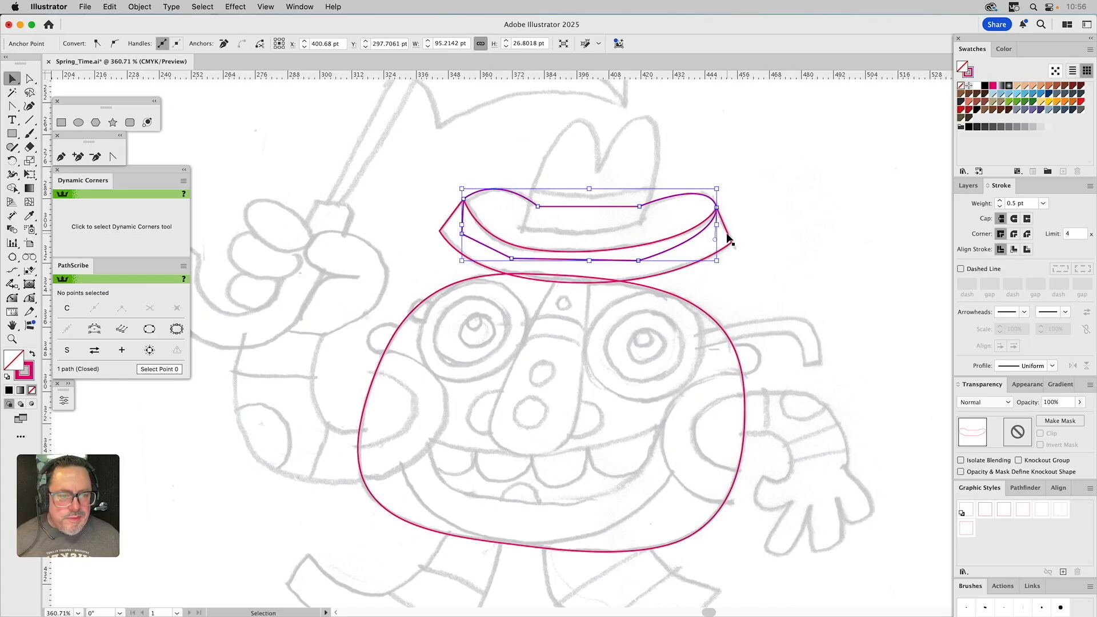
click(729, 238)
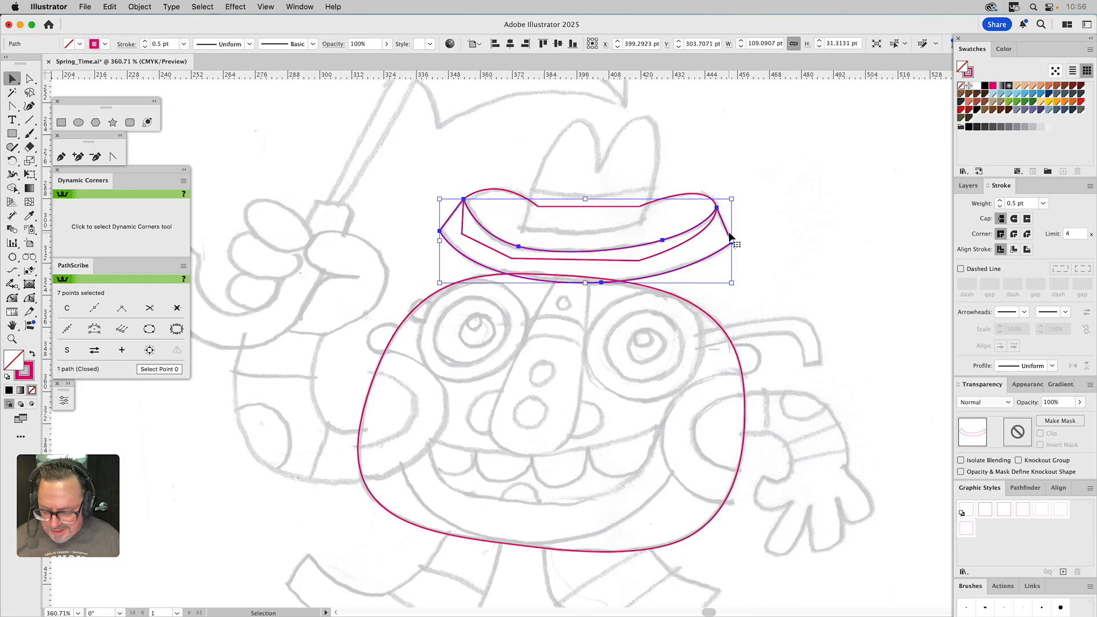
shift+click(700, 194)
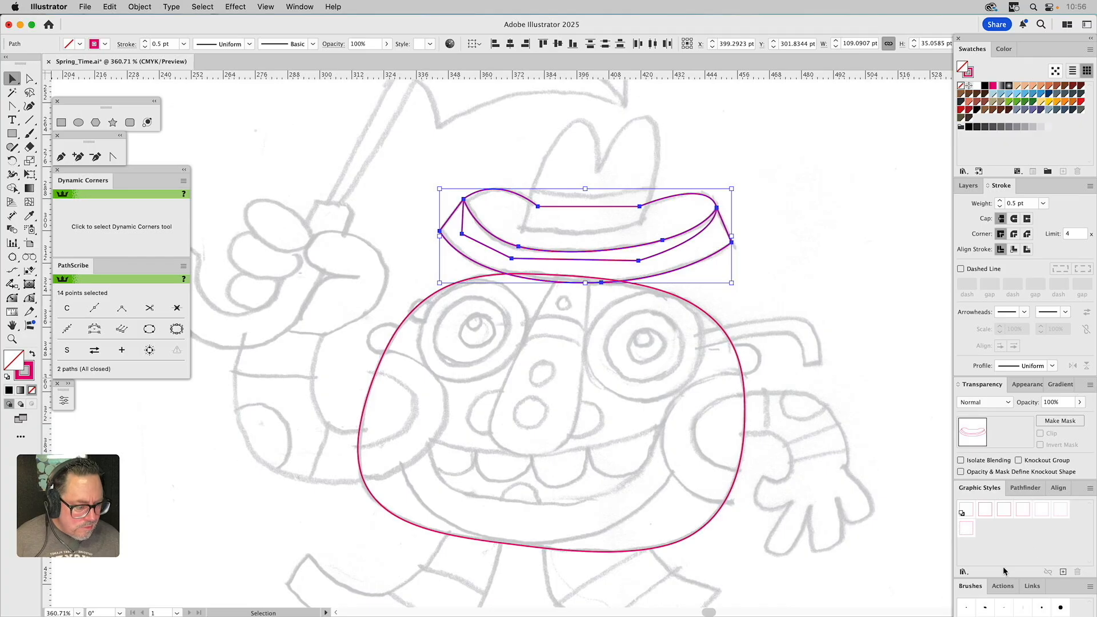
click(1026, 487)
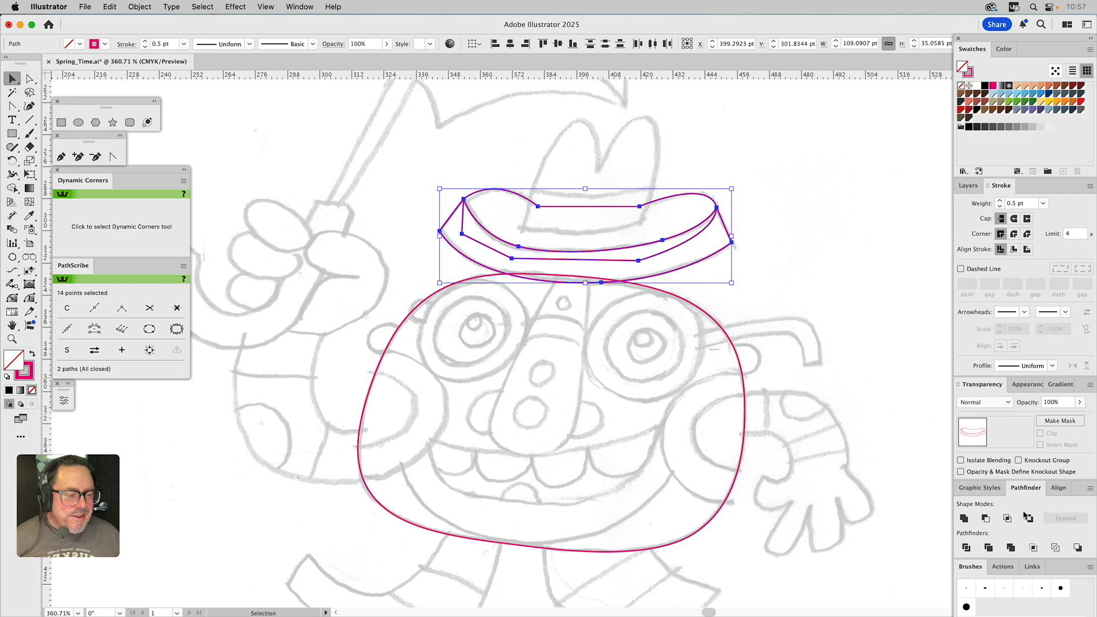
click(986, 520)
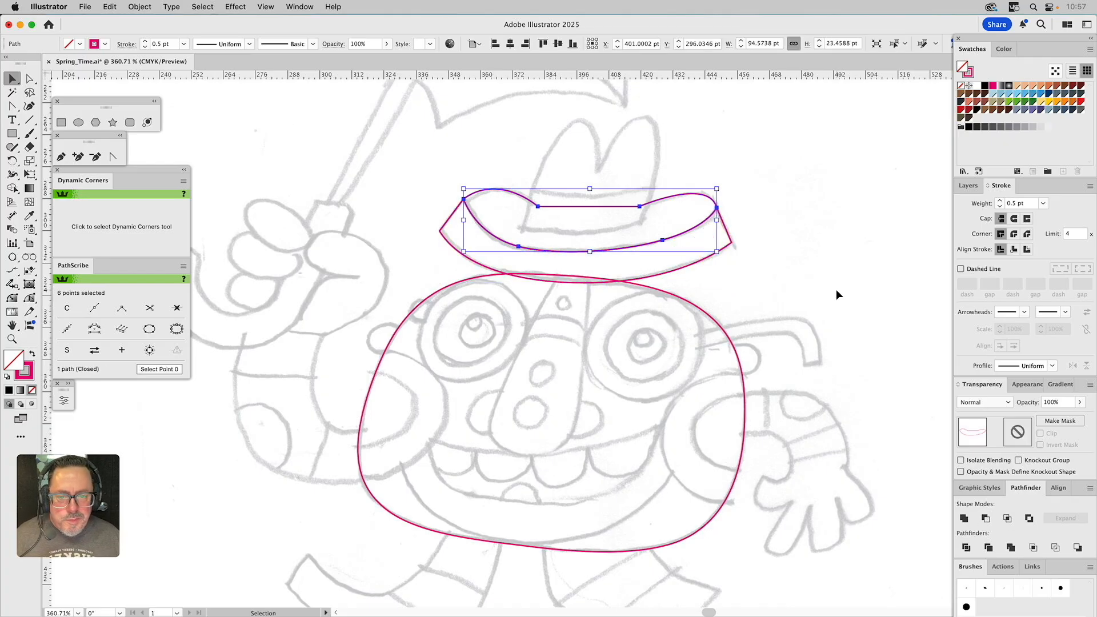
click(836, 289)
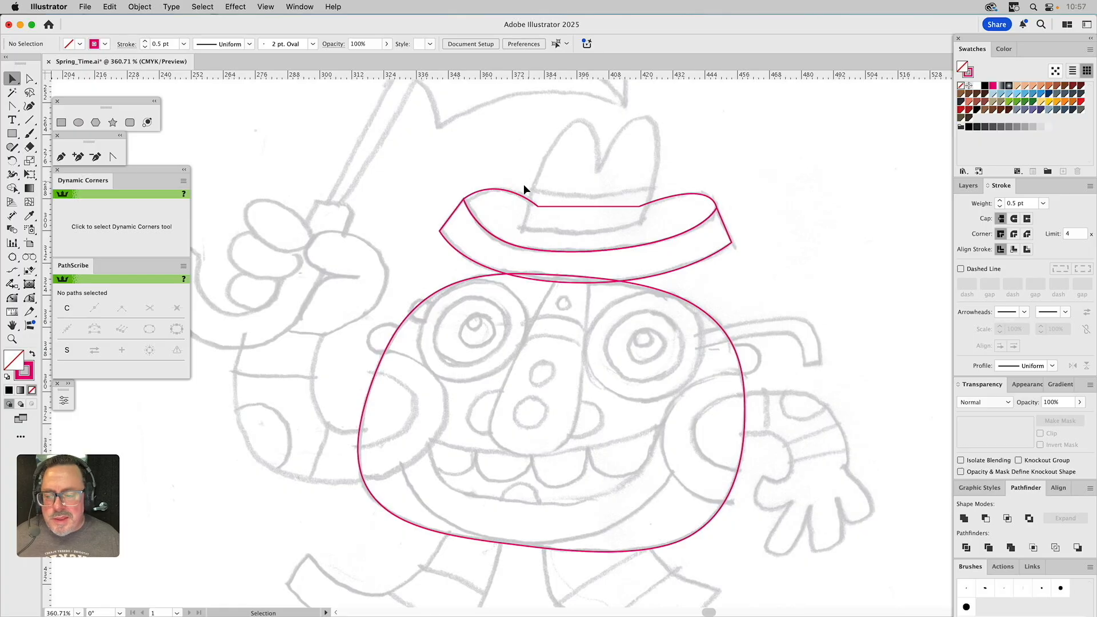
Trace the hat crown with the Pen tool, including its two rounded peaks and center notch, and close the path at the lower left corner
click(61, 157)
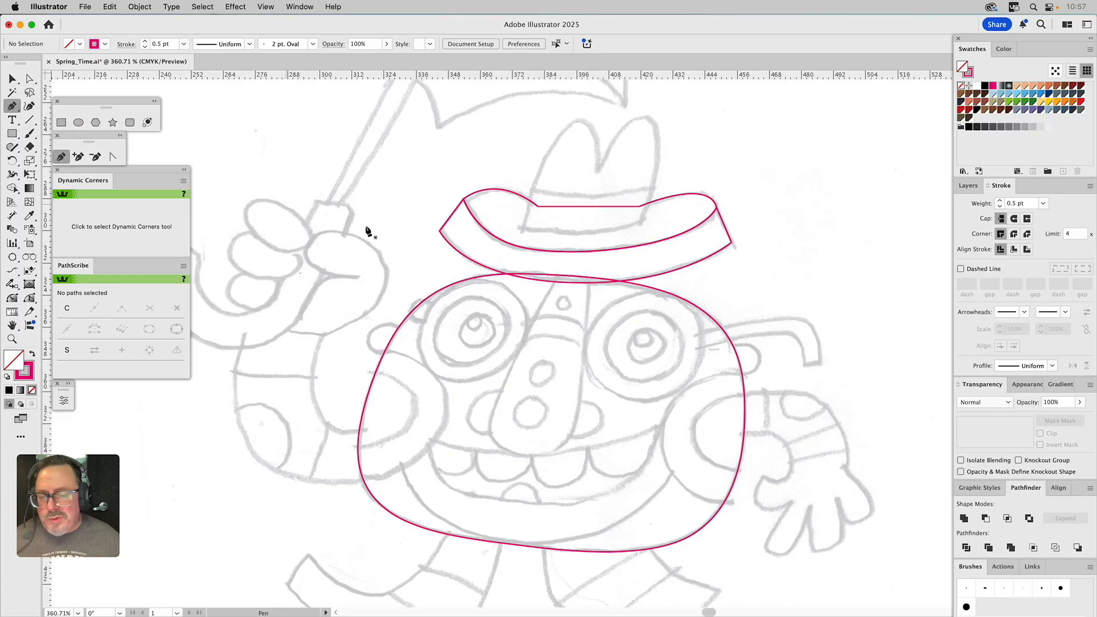
click(522, 228)
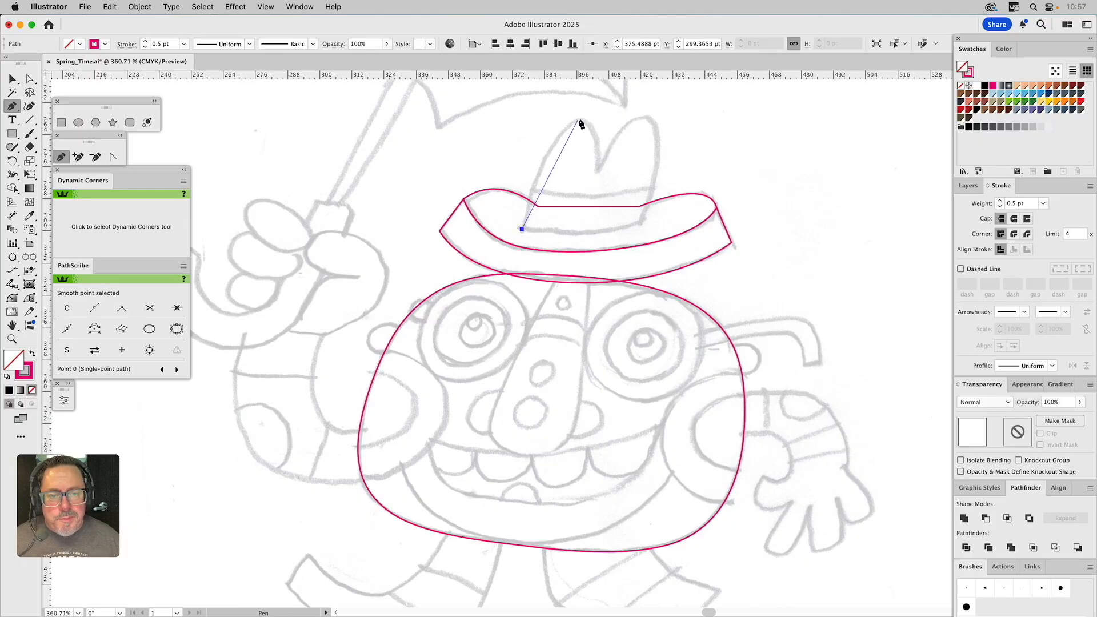
drag(579, 119, 586, 120)
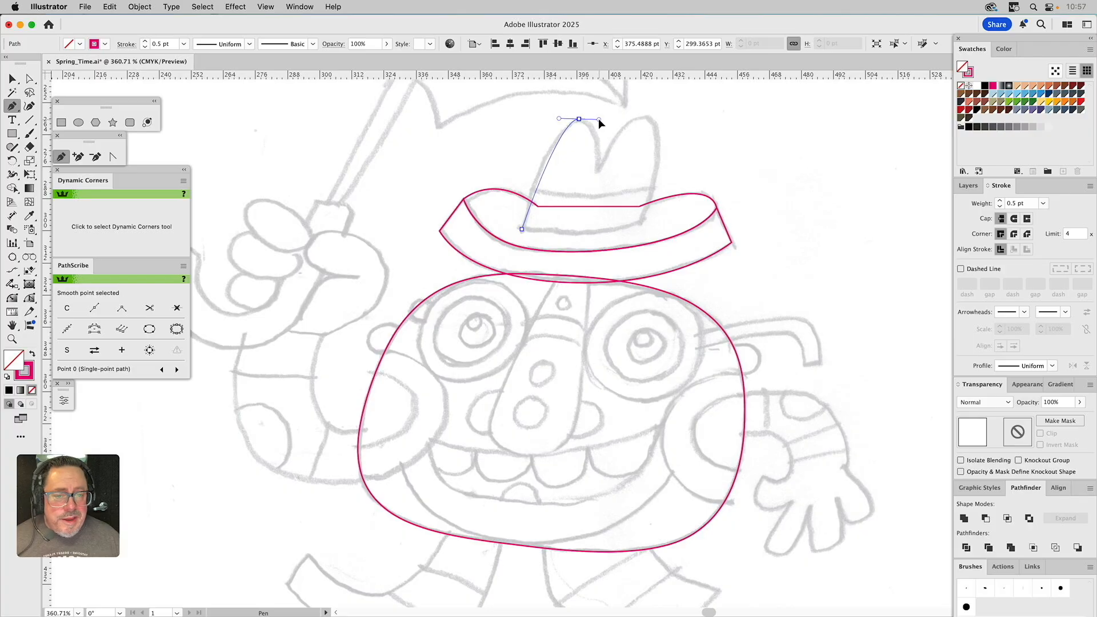
click(598, 170)
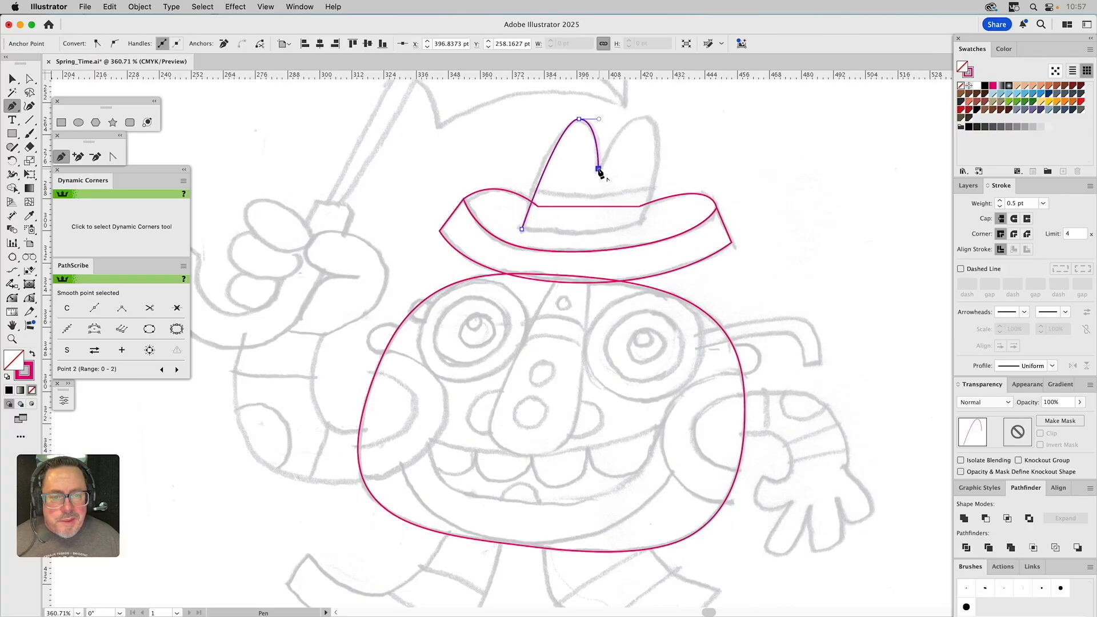
click(644, 118)
drag(646, 120, 666, 118)
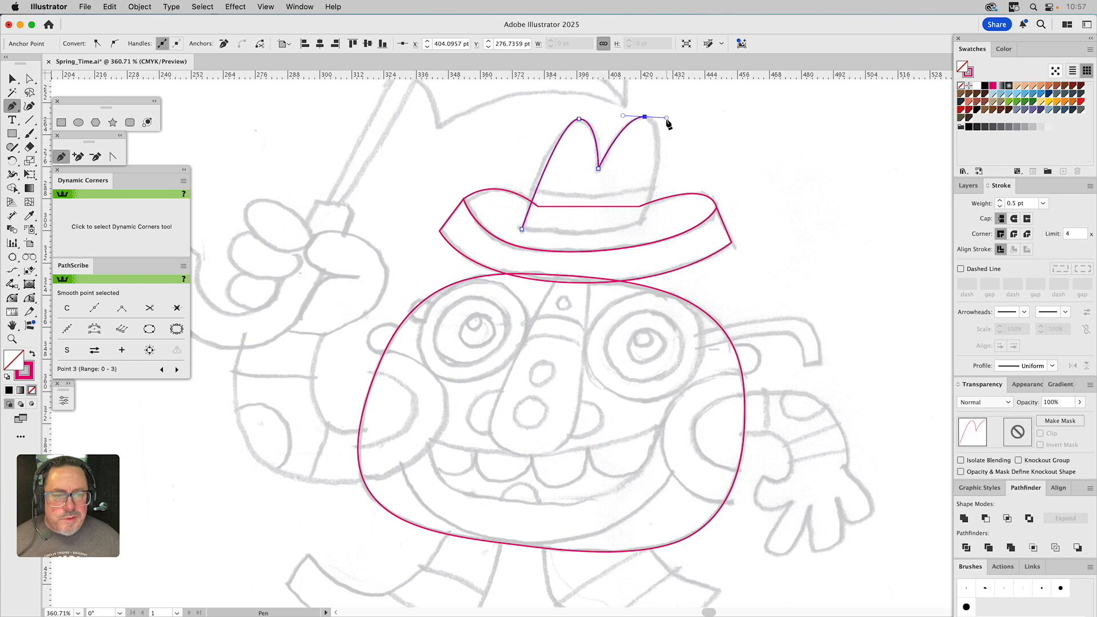
click(640, 225)
click(522, 229)
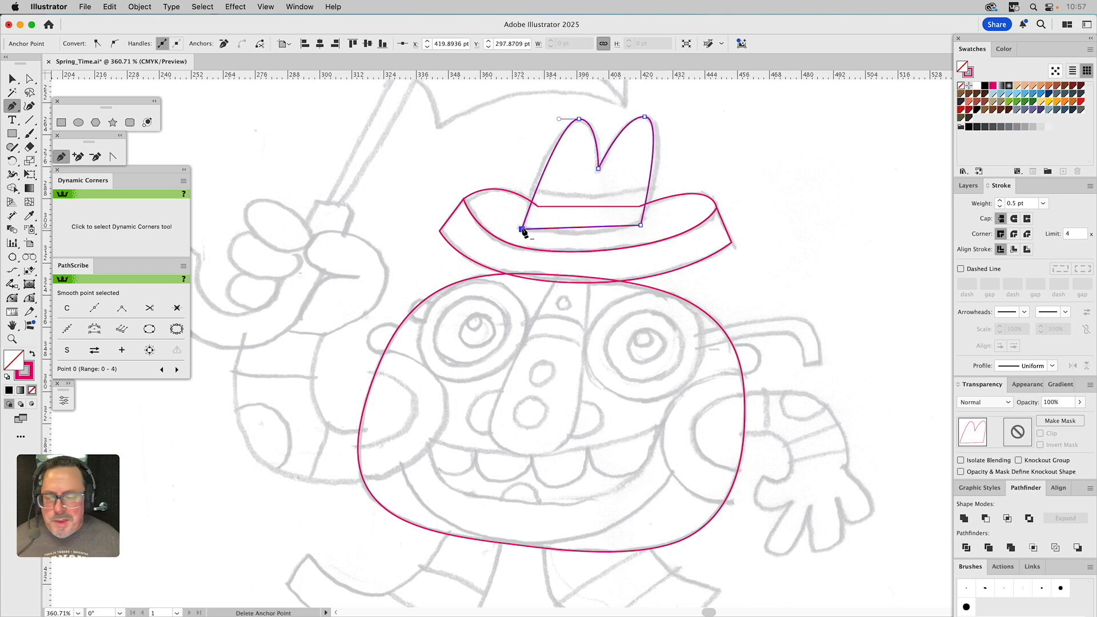
Bow the crown's base slightly downward and its left side outward with the PathScribe tool to match the sketch
click(29, 297)
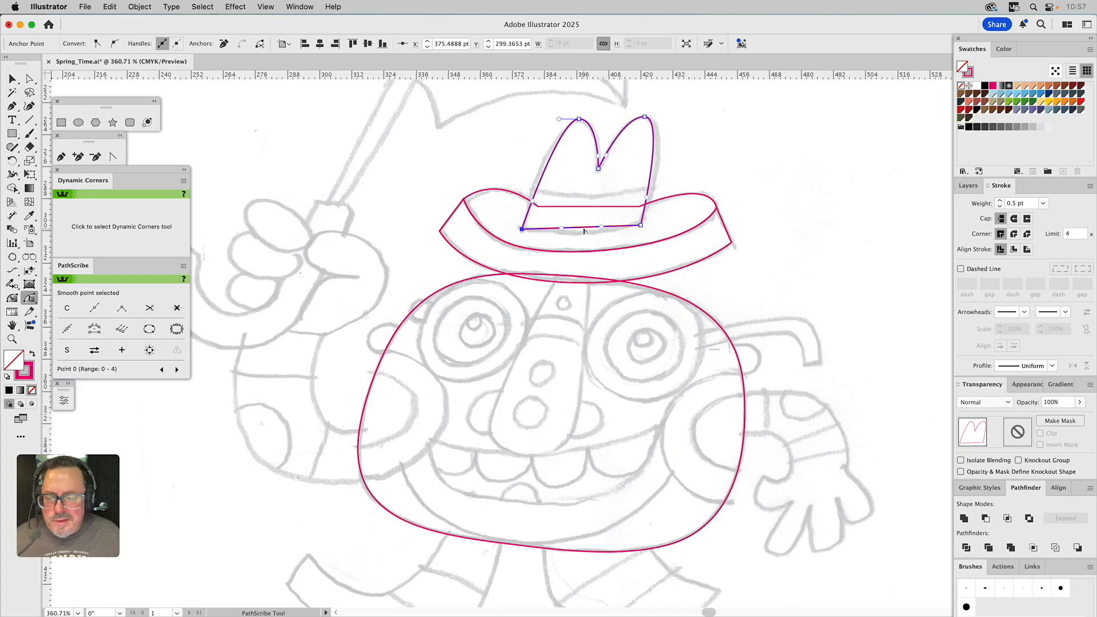
drag(583, 229, 583, 236)
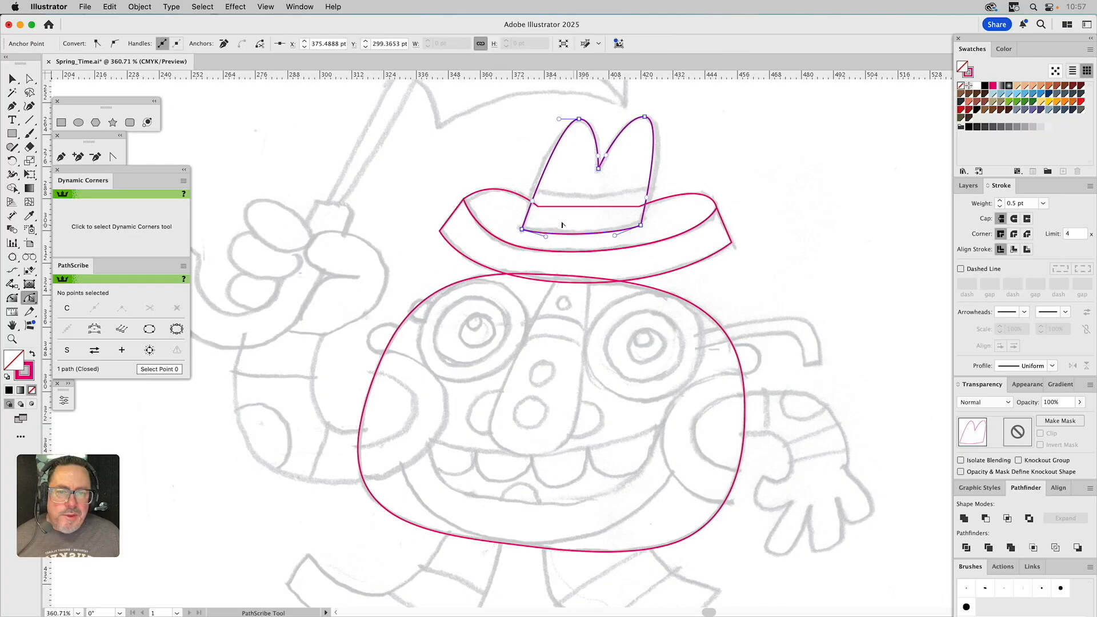
drag(531, 203, 527, 188)
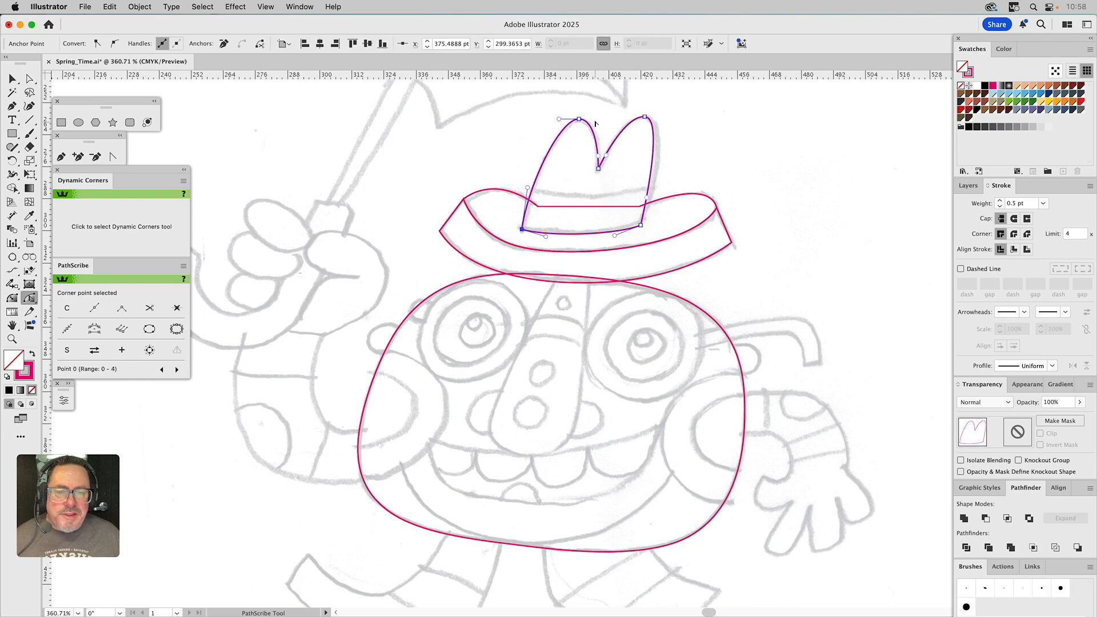
Bow the hat crown's right side outward with the PathScribe tool to match the sketch, and deselect the crown
click(645, 116)
key(a)
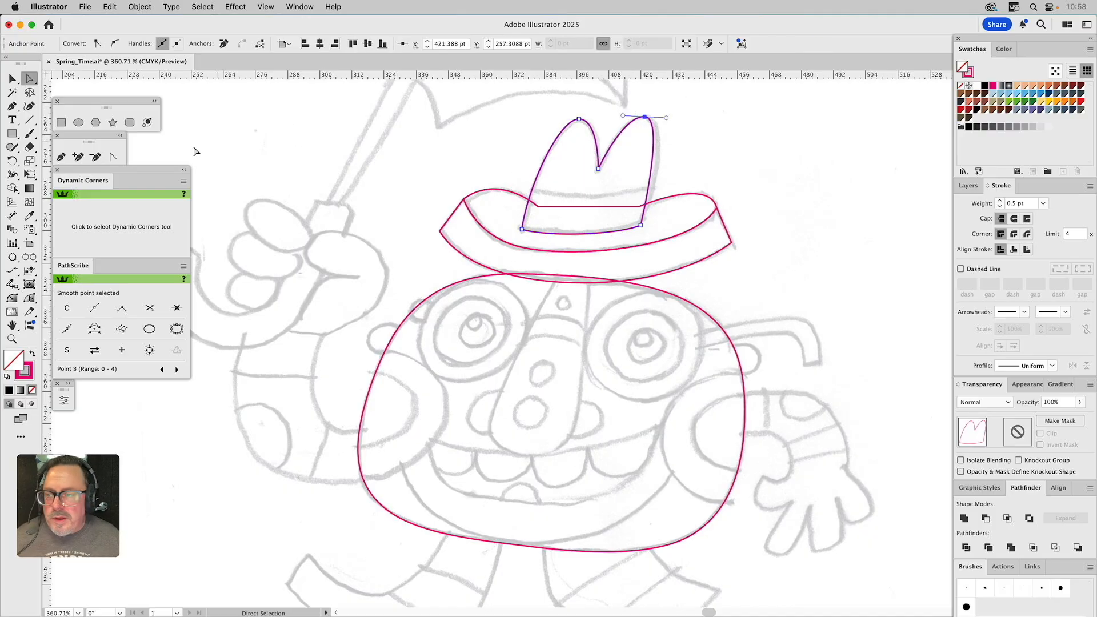
click(29, 297)
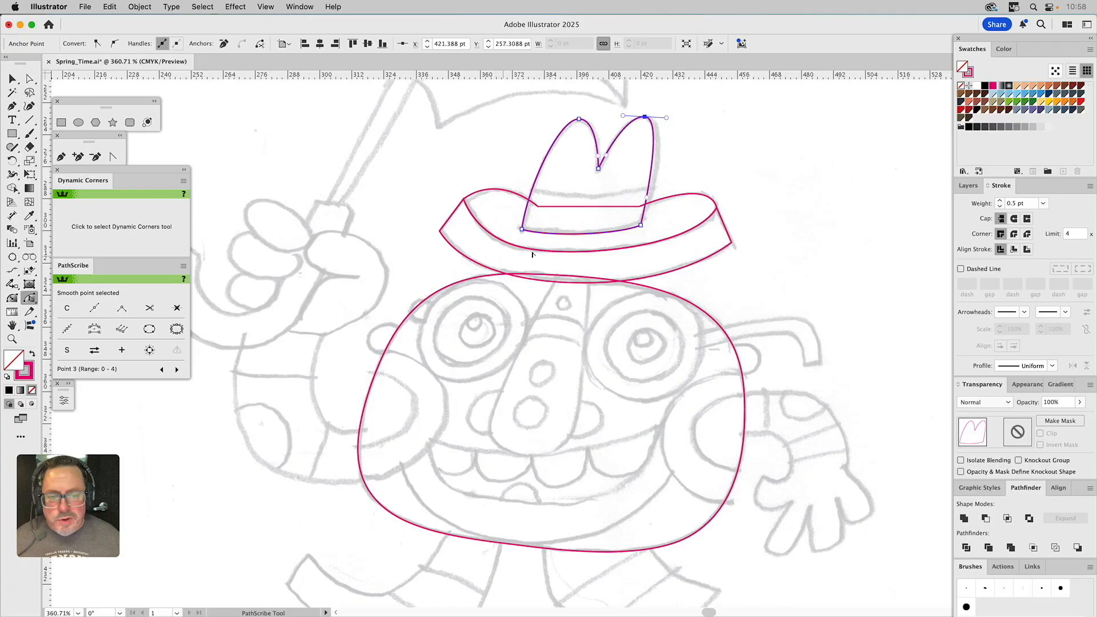
click(656, 194)
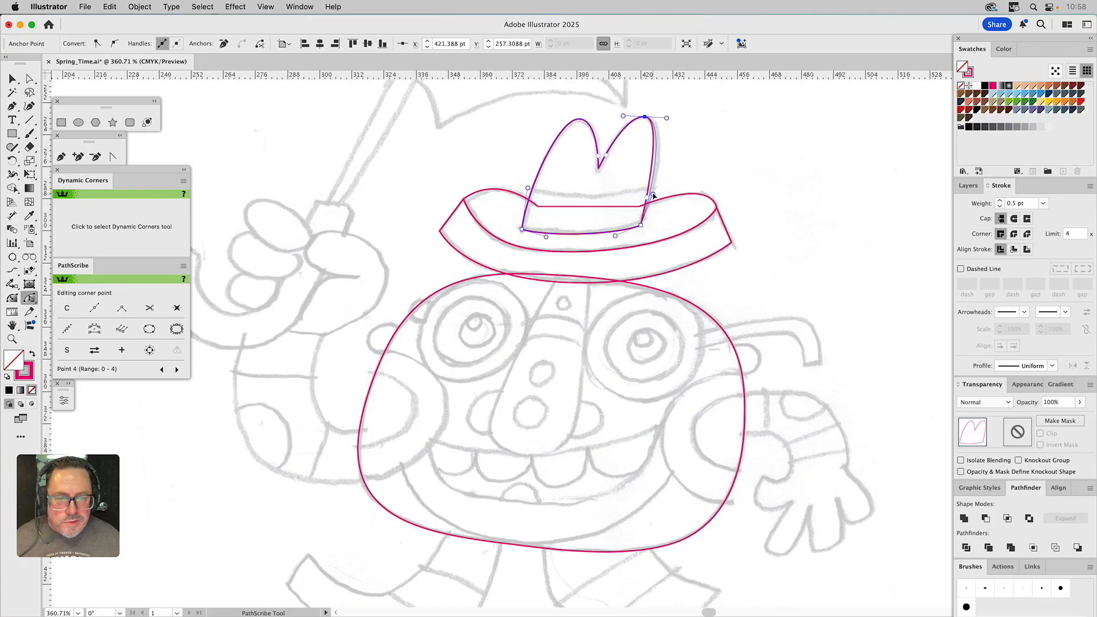
key(a)
click(594, 114)
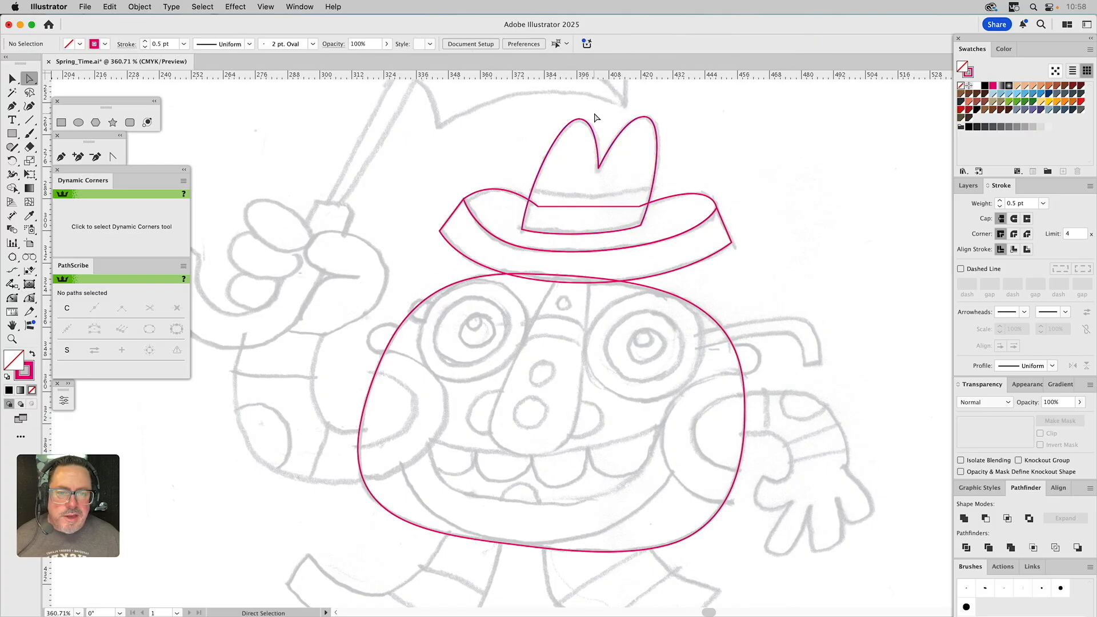
Lower the crown's left peak anchor slightly and tilt its handle to follow the sketched curve, and deselect the path
click(579, 119)
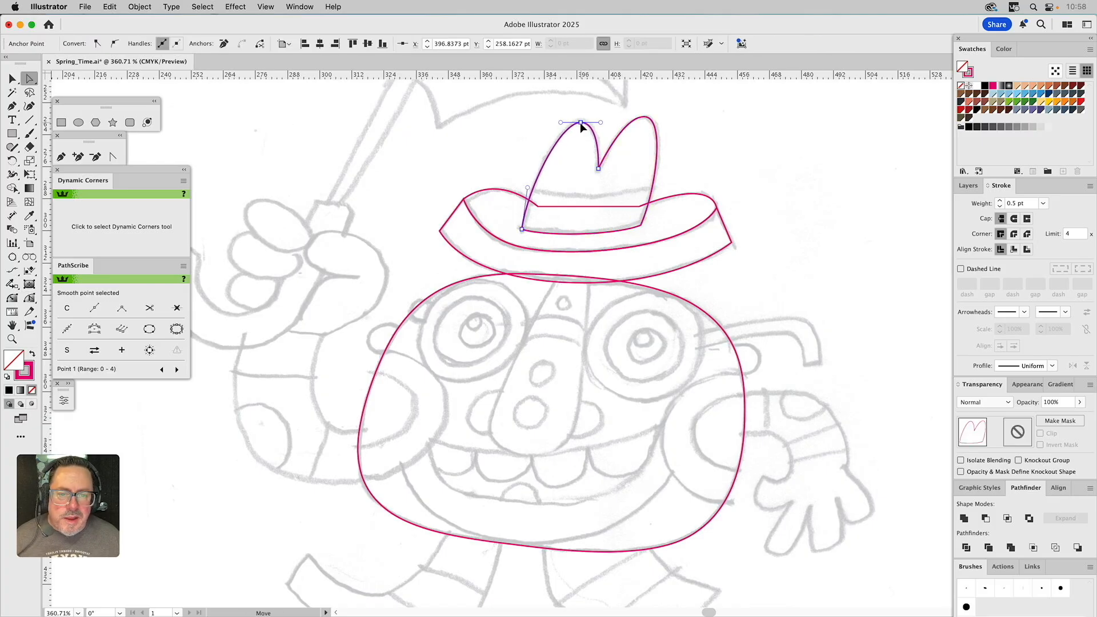
click(581, 124)
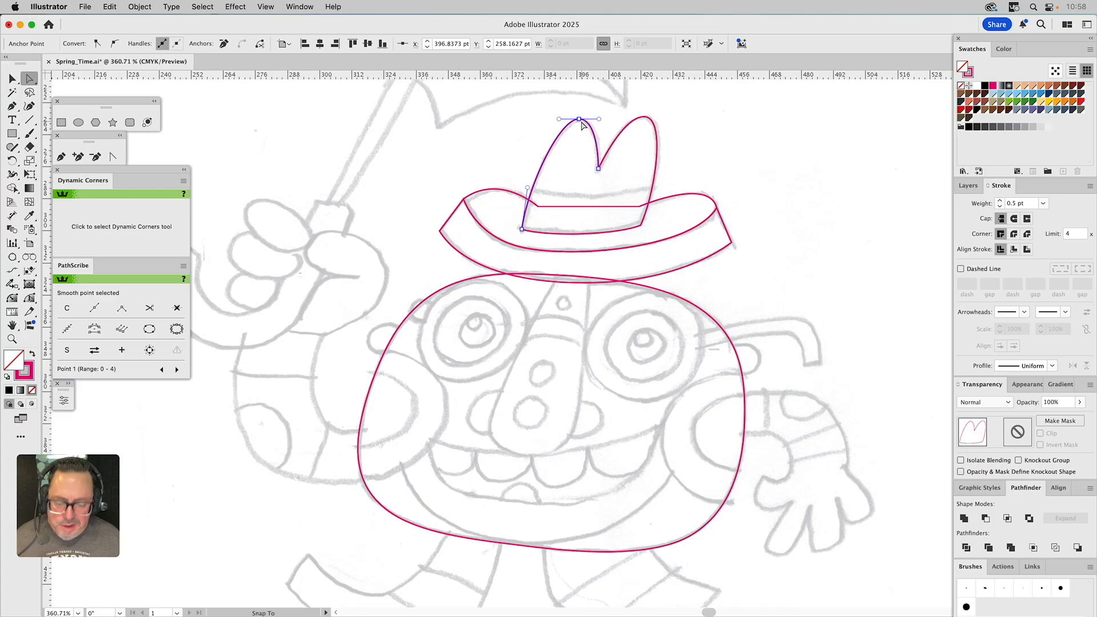
click(579, 119)
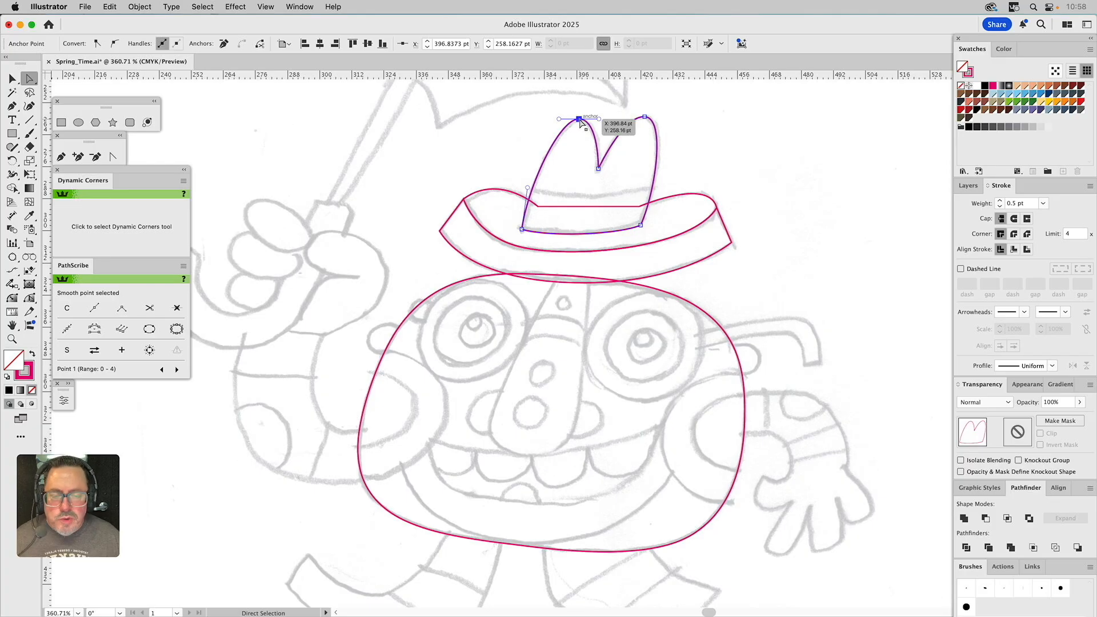
drag(579, 121, 557, 117)
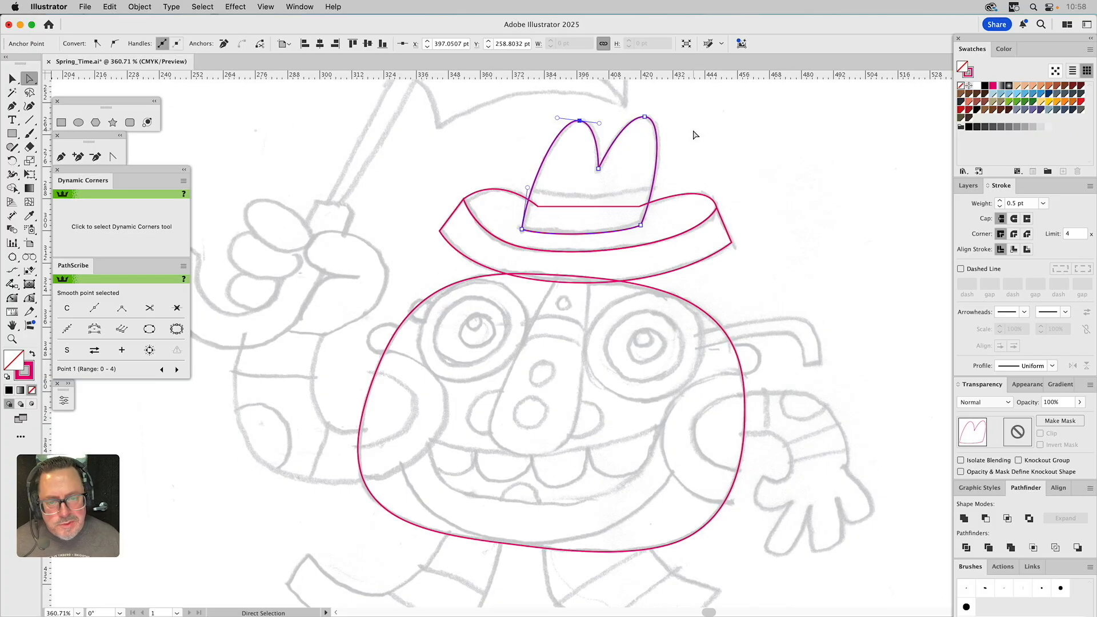
click(496, 133)
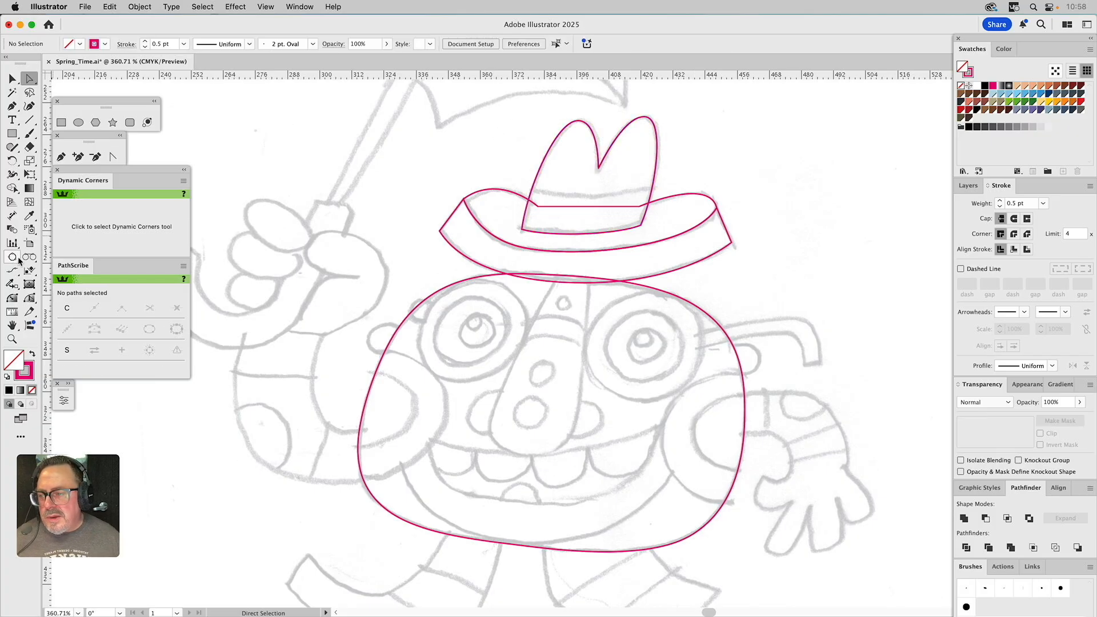
drag(14, 262, 53, 293)
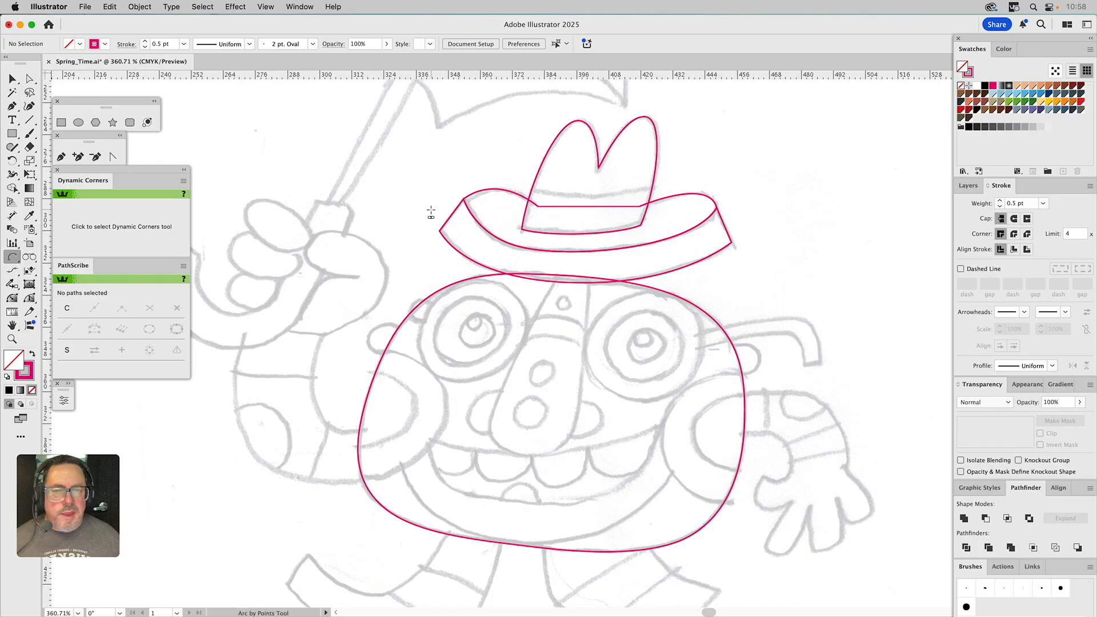
click(526, 189)
key(Escape)
click(12, 256)
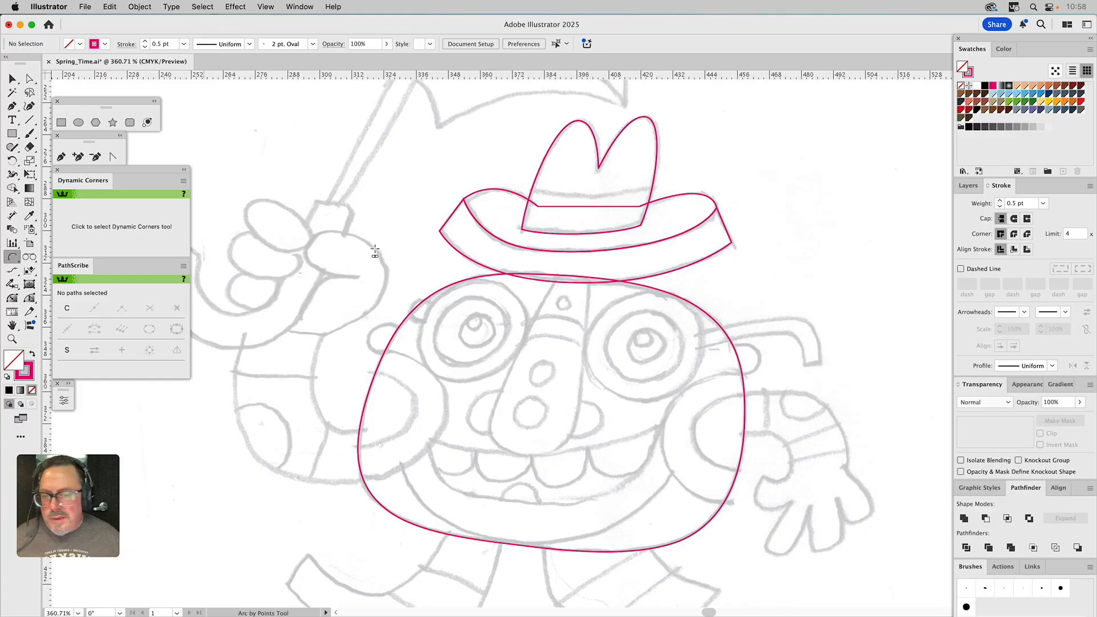
click(524, 189)
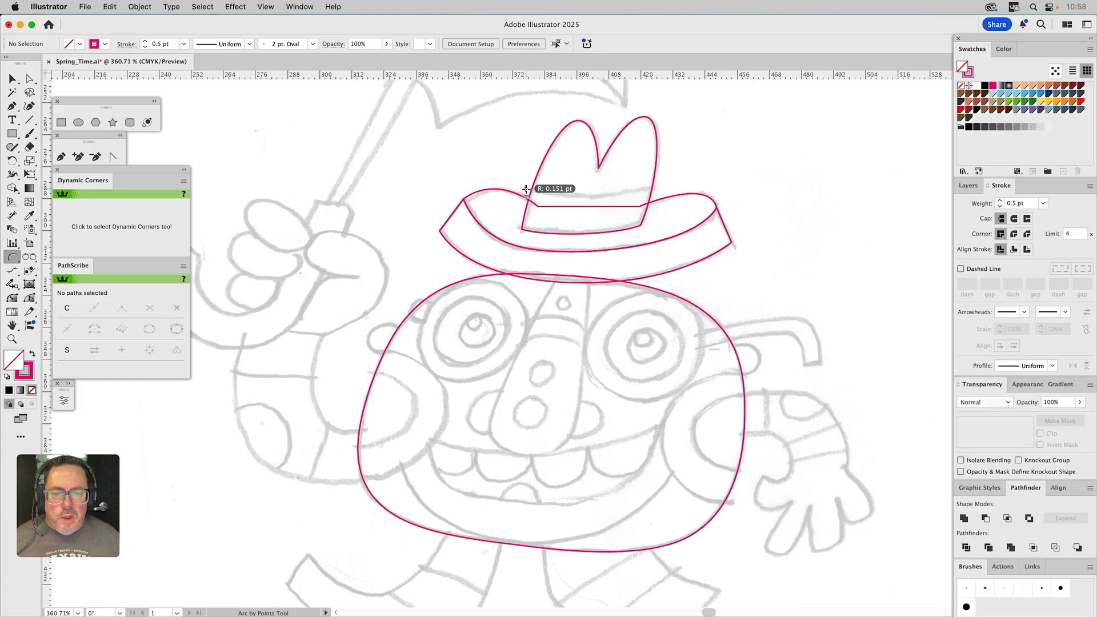
click(636, 188)
key(Escape)
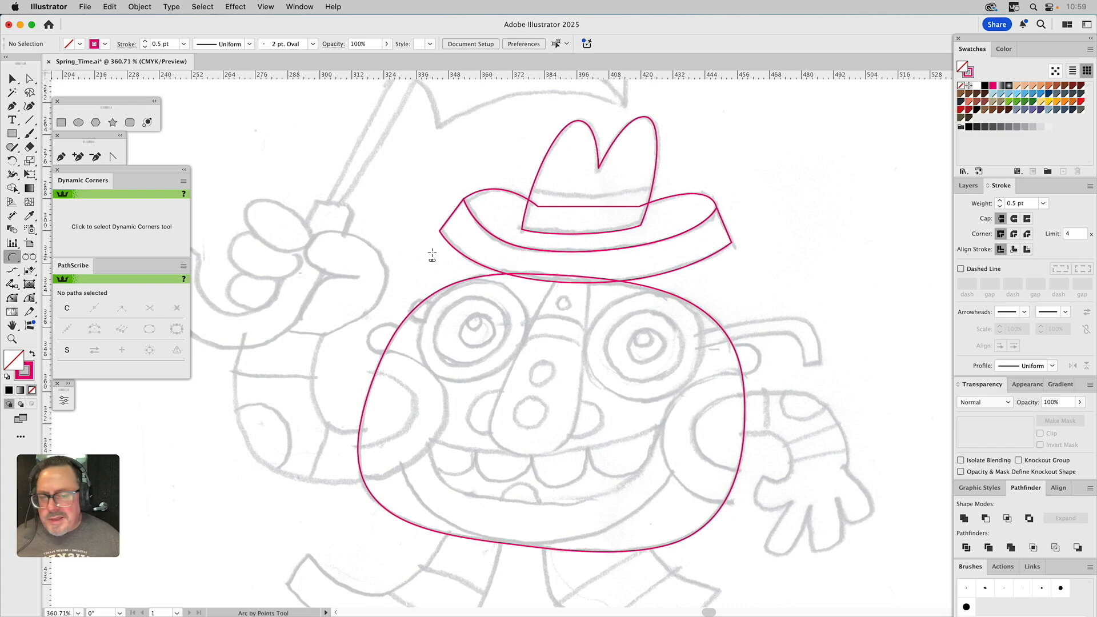
click(525, 189)
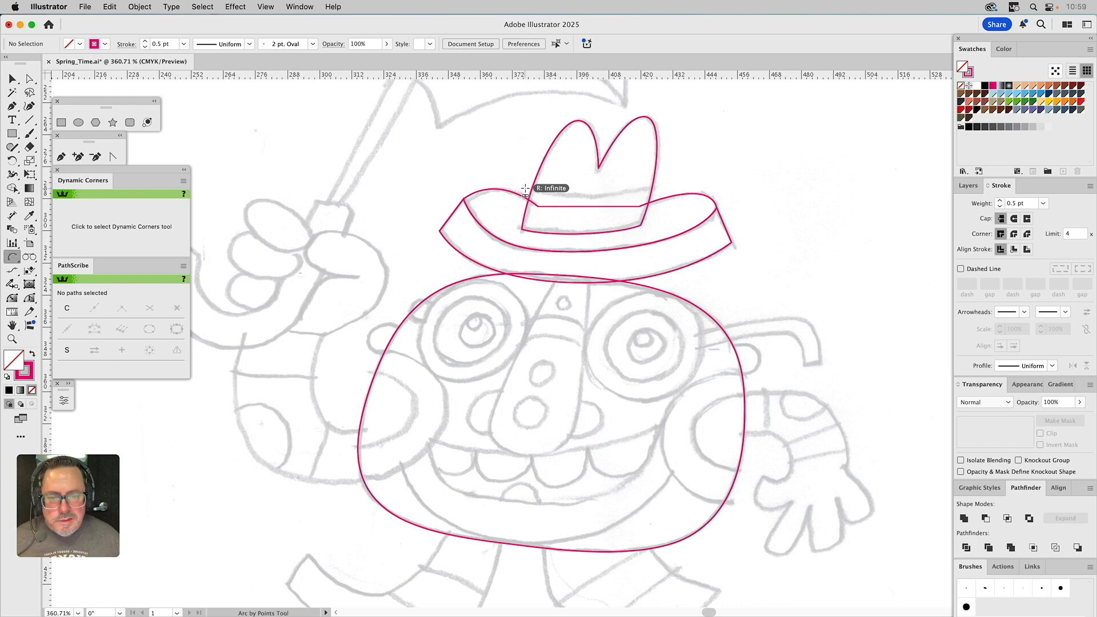
click(594, 186)
key(Escape)
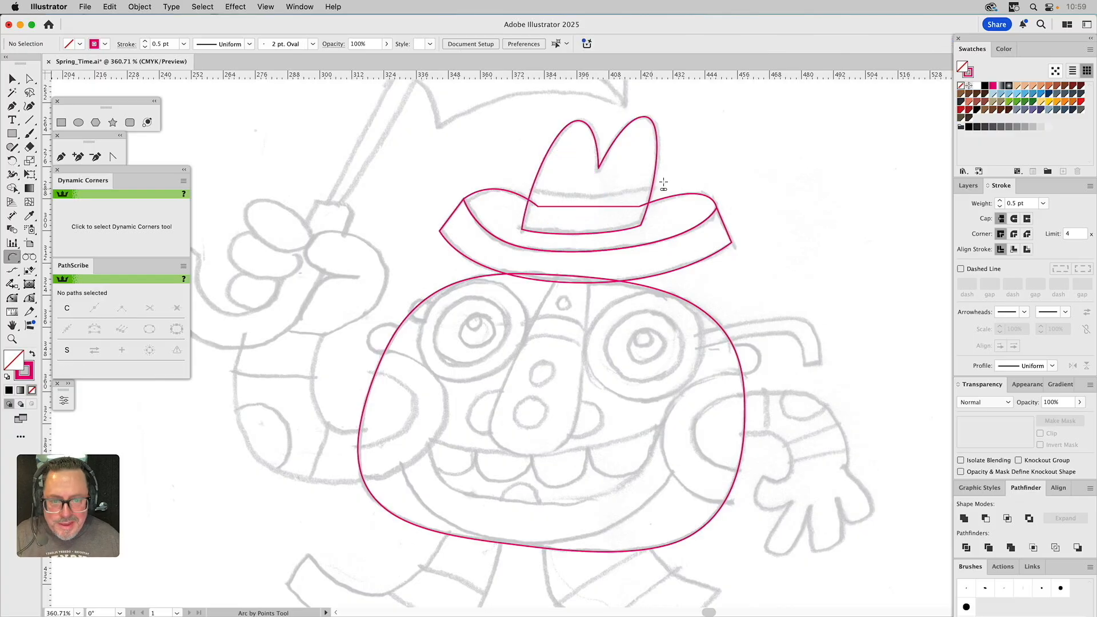
click(733, 173)
click(733, 200)
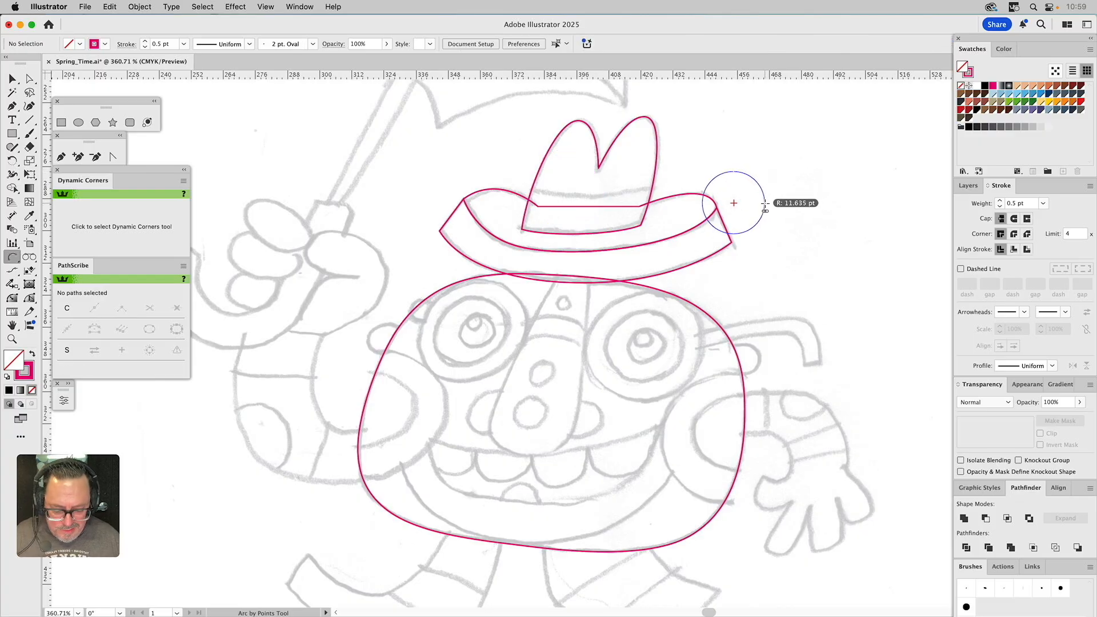
click(714, 152)
key(super+z)
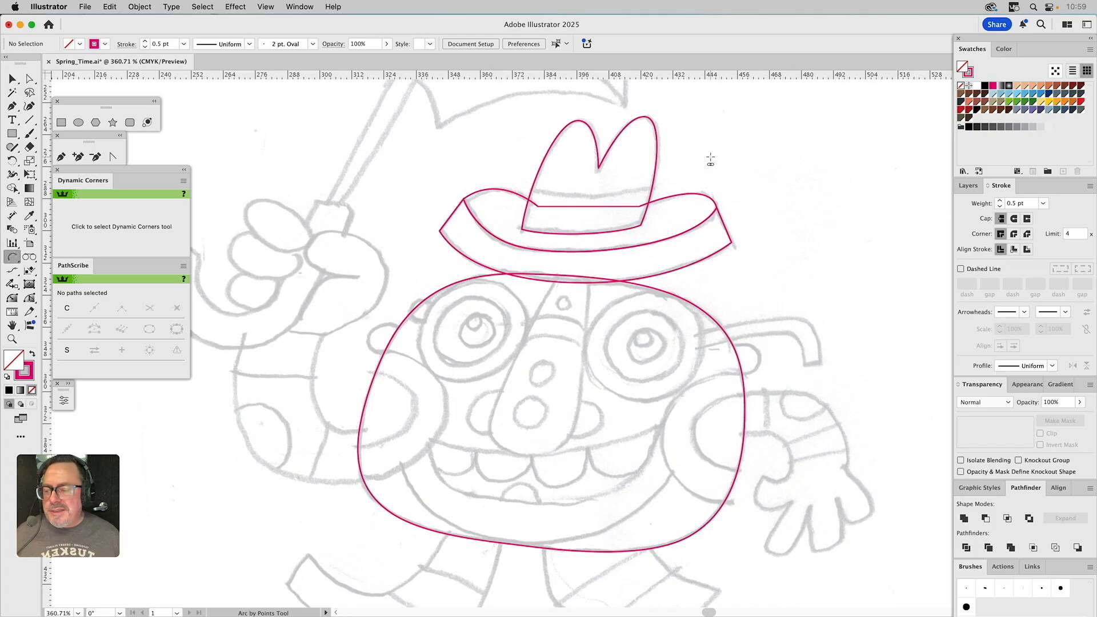
Draw the hat band's upper edge across the crown as a shallow downward-bowed arc about 49 pt wide with the Arc by Points tool
drag(14, 260, 48, 298)
click(527, 190)
click(660, 185)
click(616, 196)
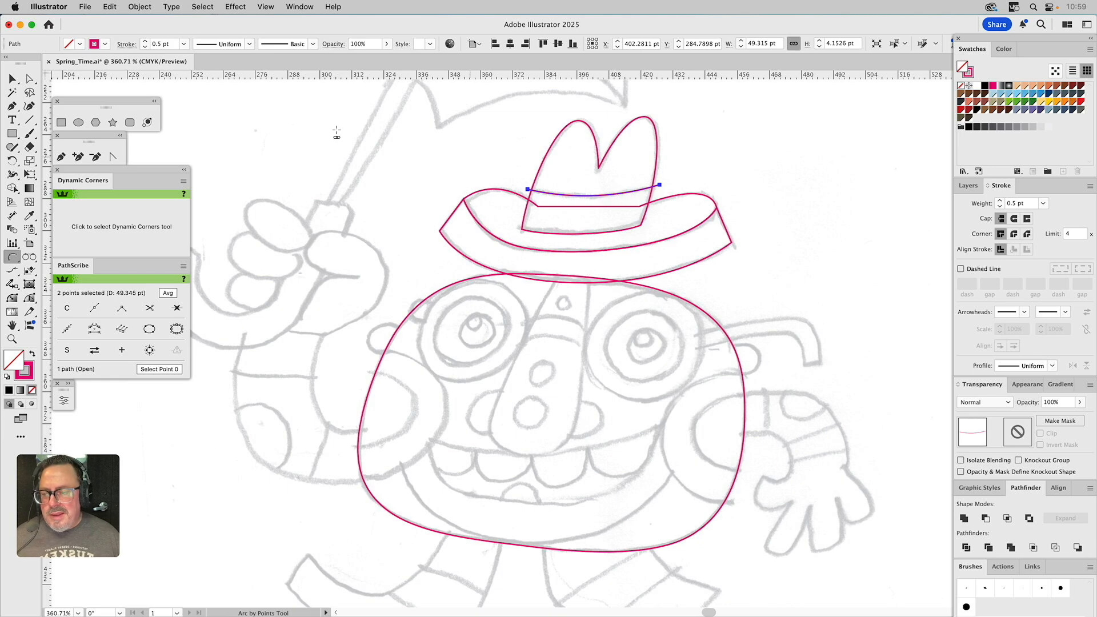
Extend the band arc with the Pen tool into a closed shape that passes around the outside of the crown's base
click(61, 156)
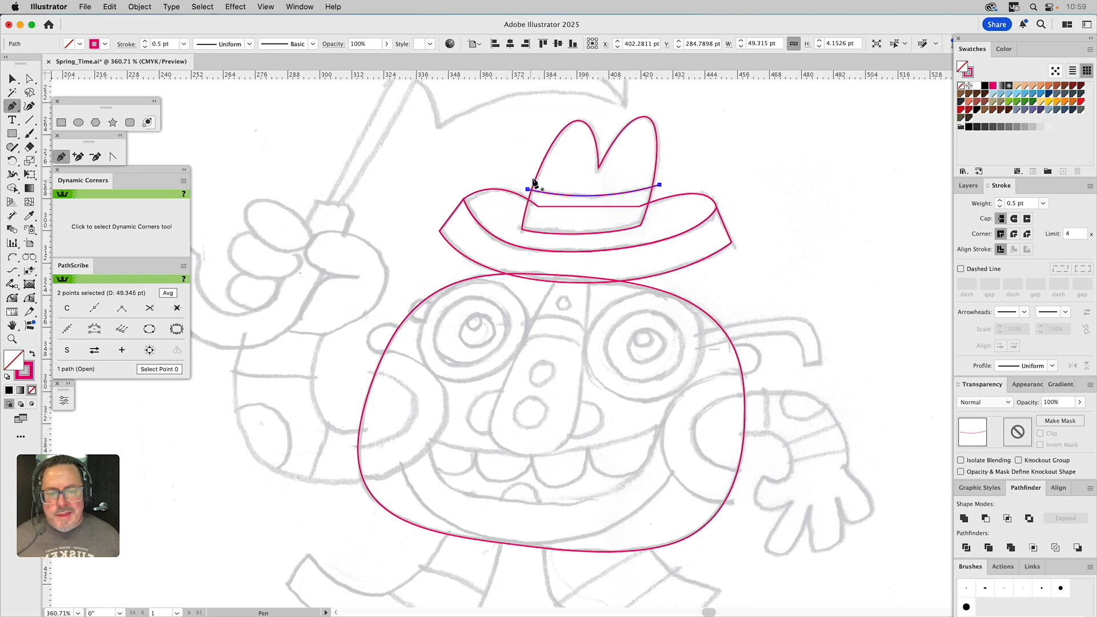
drag(527, 189, 516, 241)
click(515, 236)
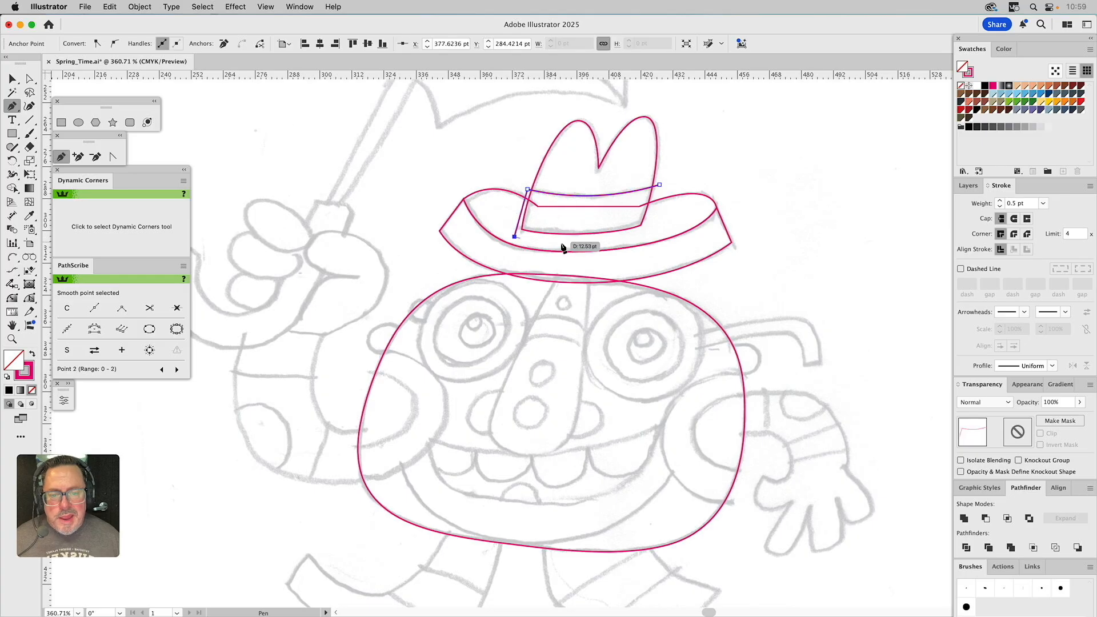
click(582, 244)
click(647, 228)
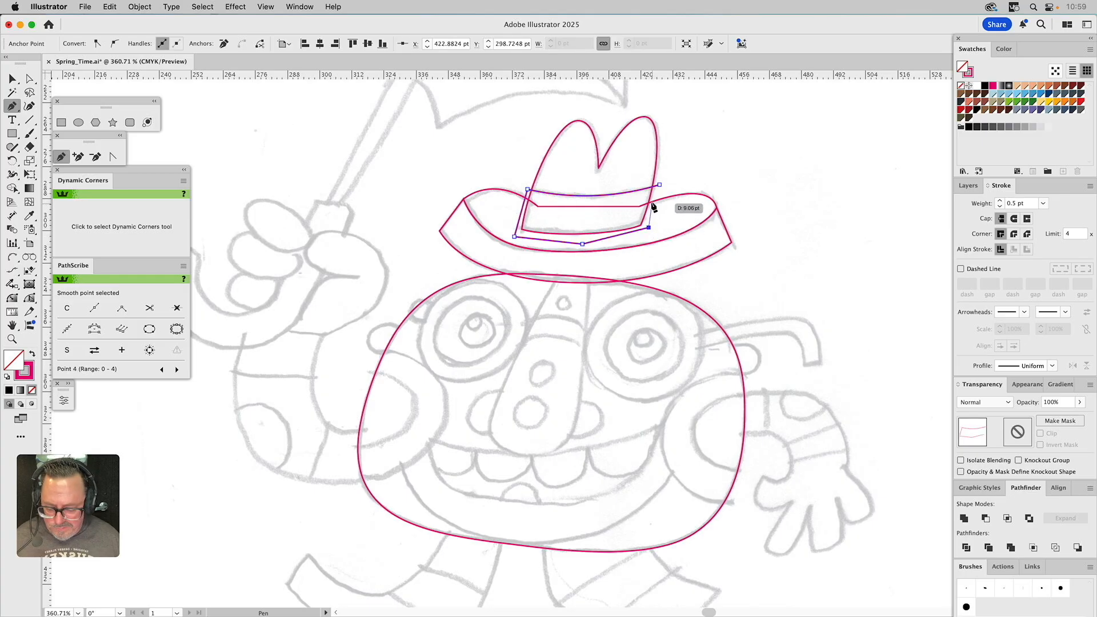
key(b)
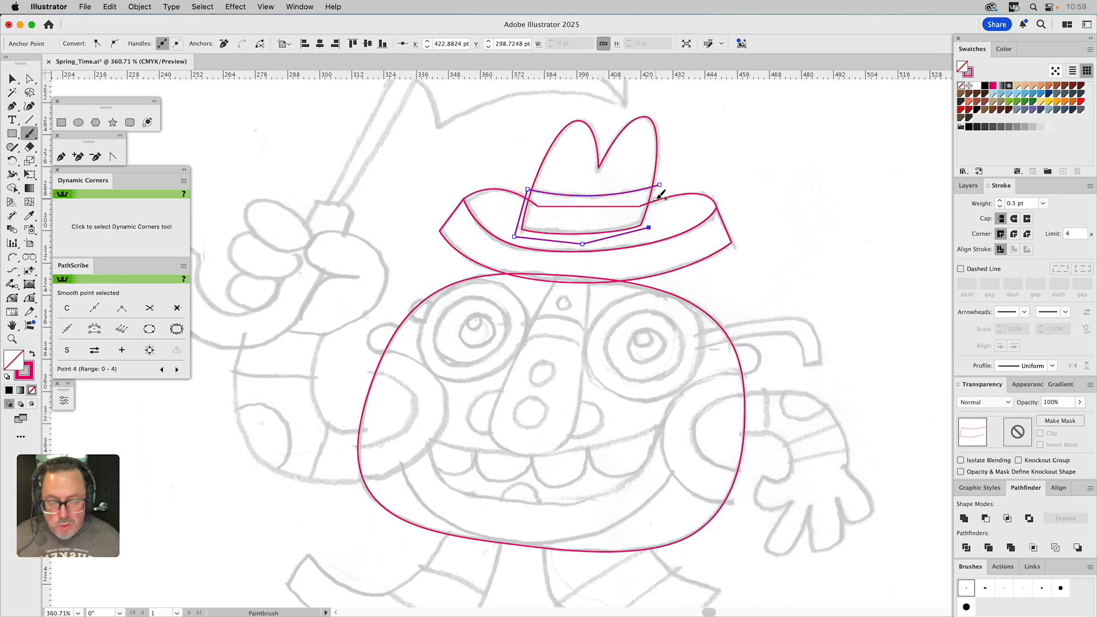
key(a)
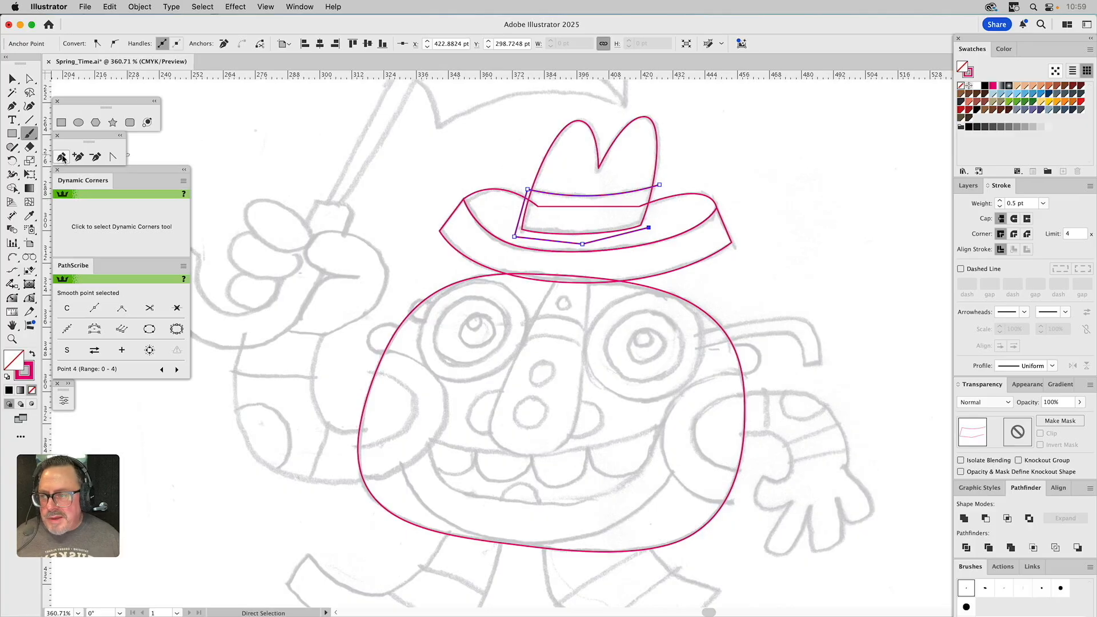
click(61, 157)
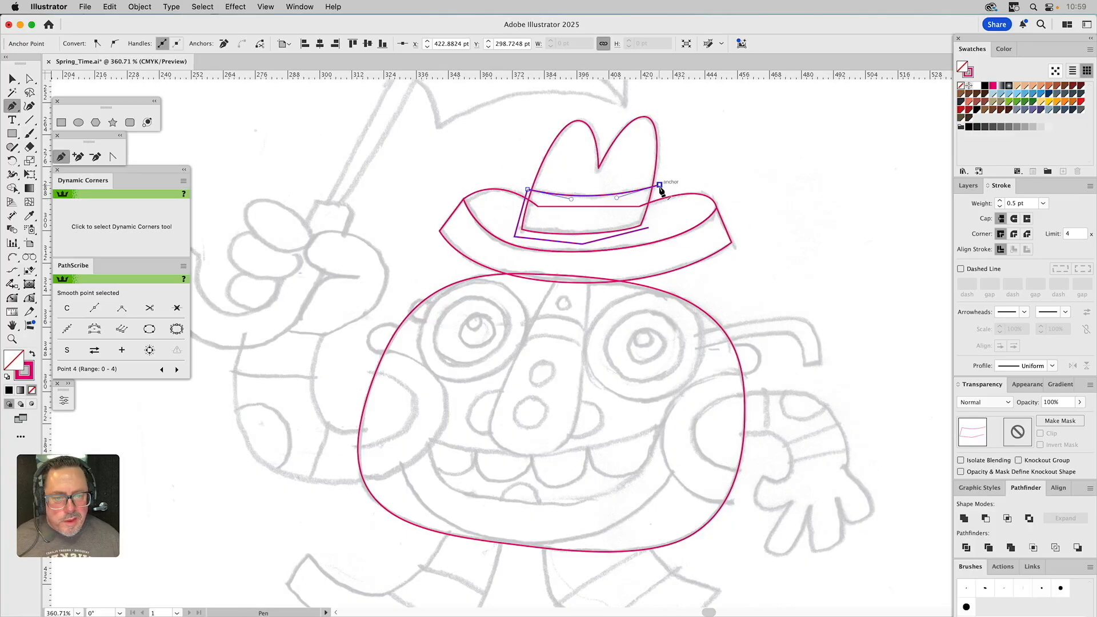
click(649, 228)
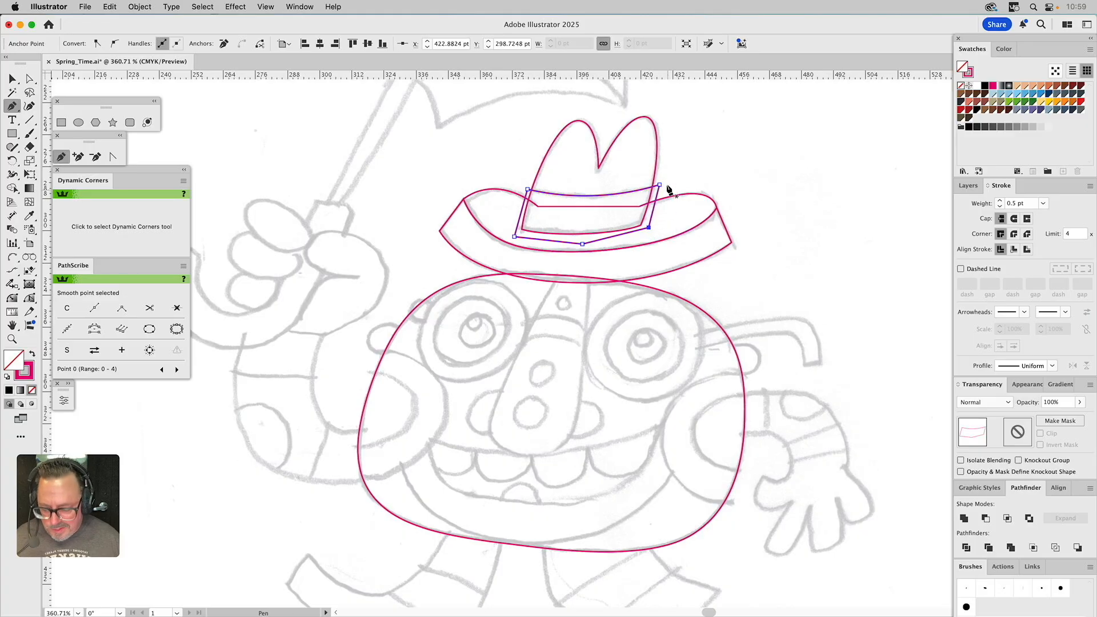
Clip the band shape to the crown outline with Pathfinder Intersect, keeping the crown path, and deselect
key(v)
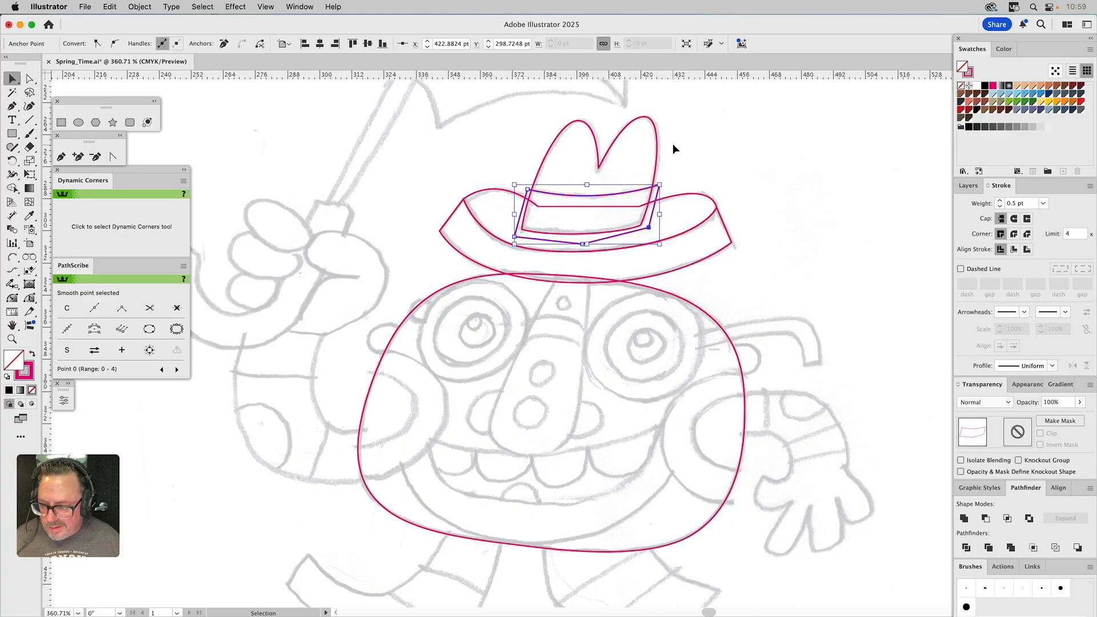
click(652, 159)
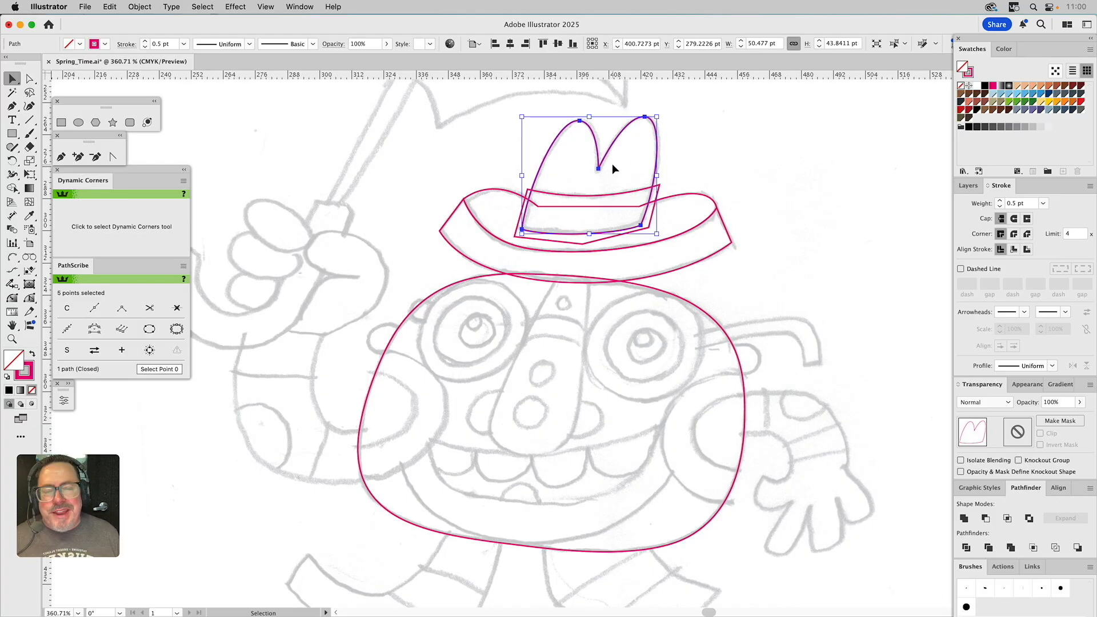
key(a)
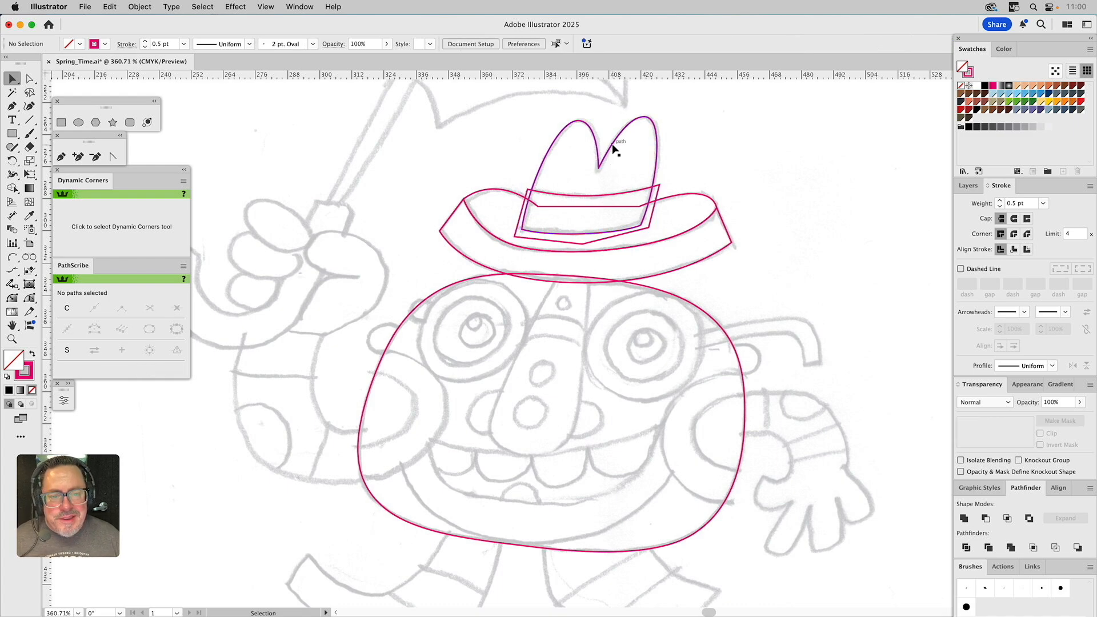
key(v)
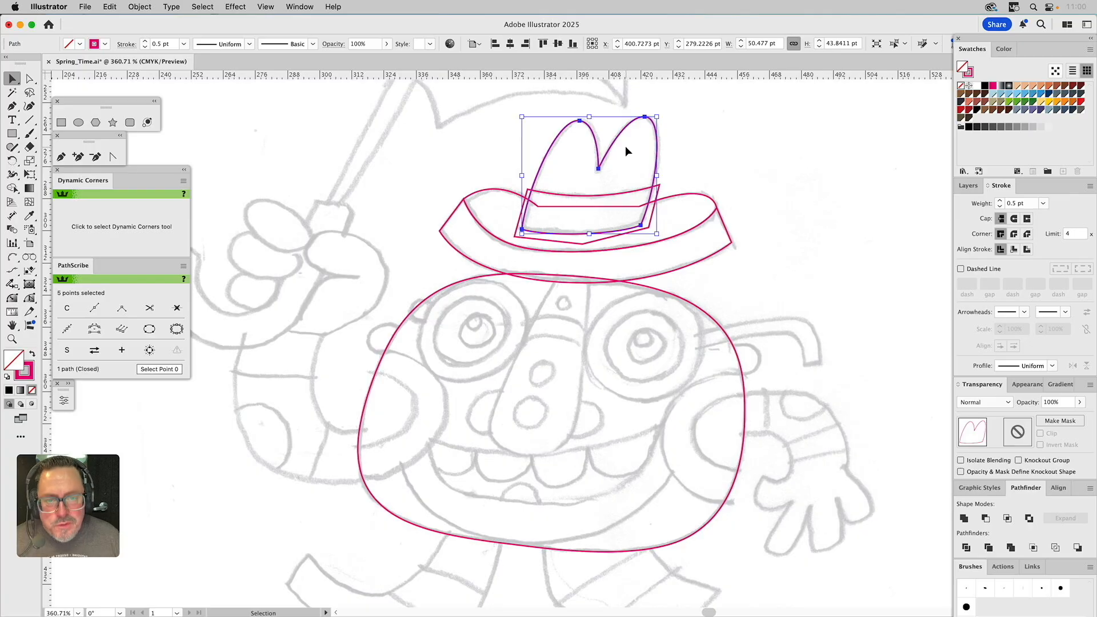
shift+click(615, 194)
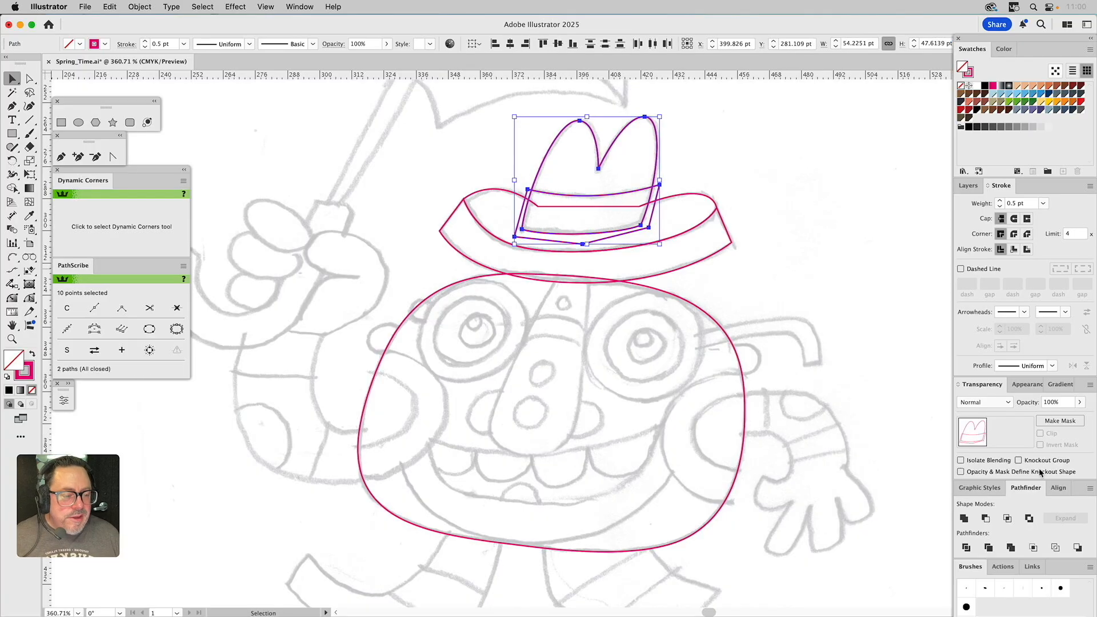
click(1007, 518)
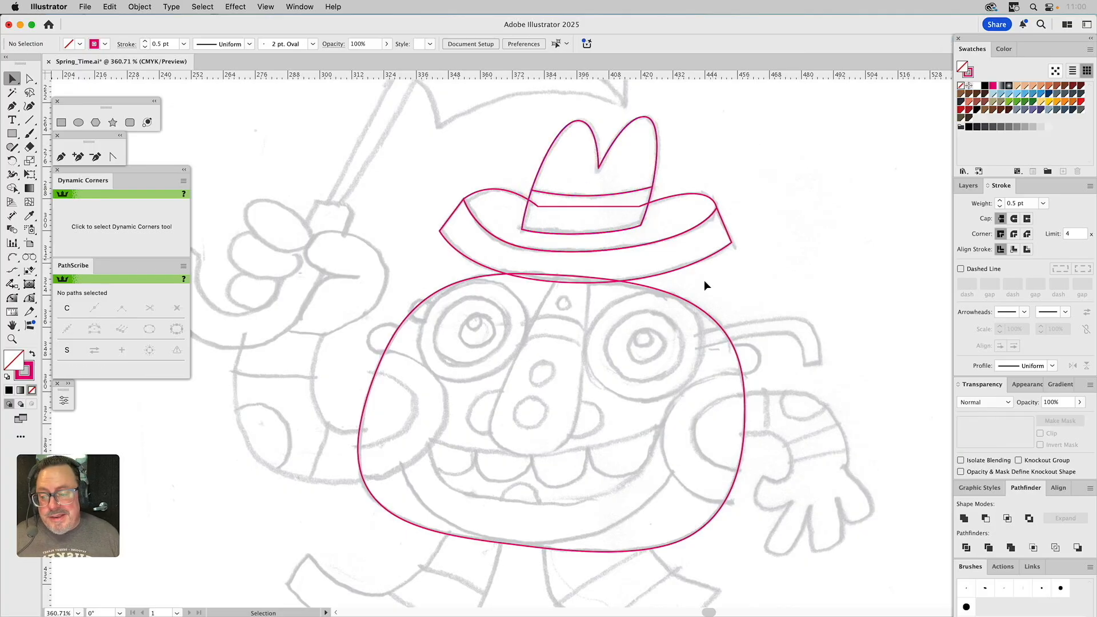
Trace the nose with the Pen tool as a closed shape about 37 pt wide, extending slightly above the head outline
drag(617, 351, 649, 306)
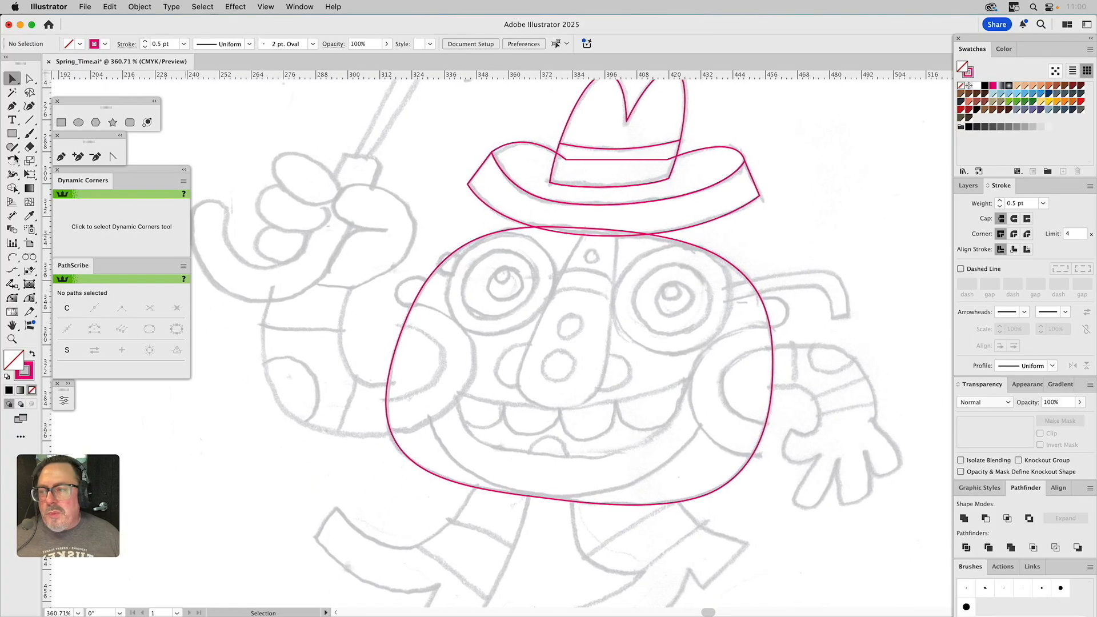
click(61, 156)
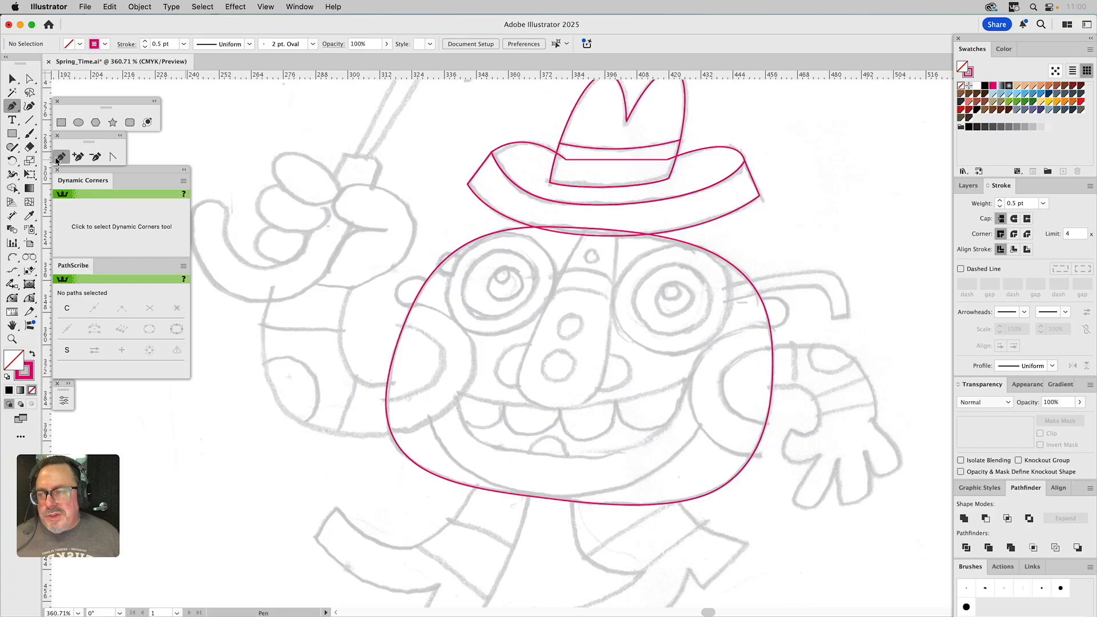
click(587, 224)
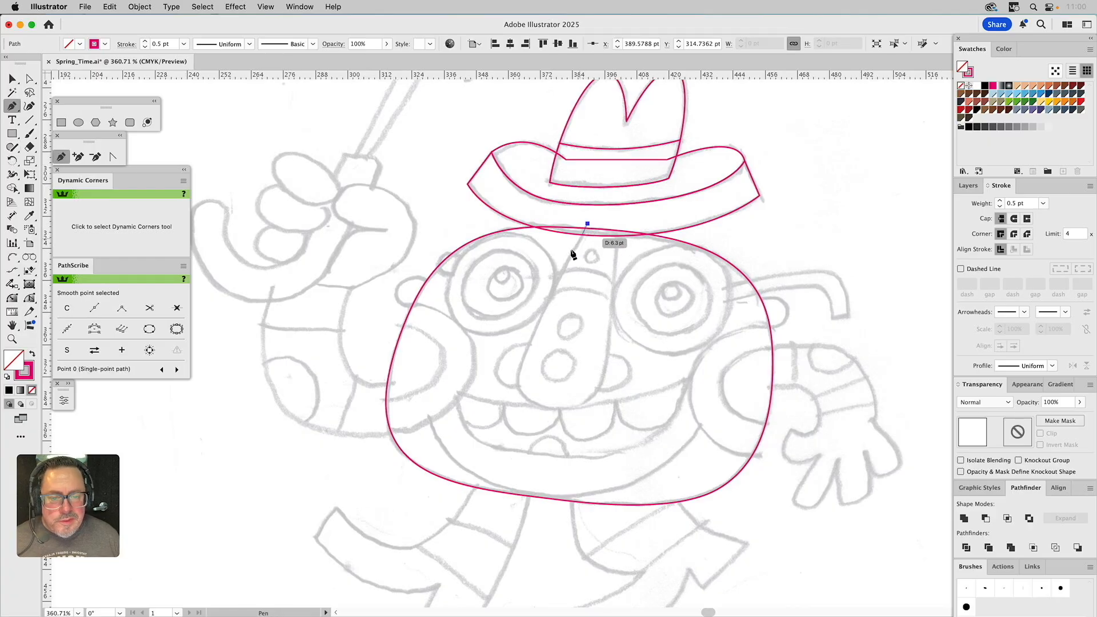
drag(519, 370, 514, 394)
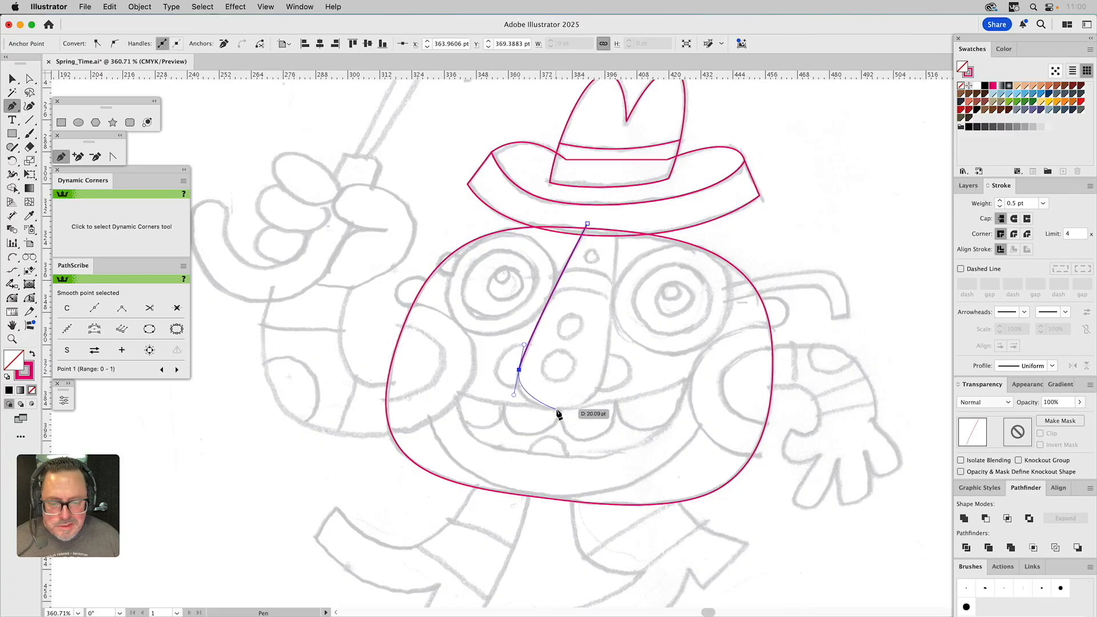
drag(553, 410, 576, 410)
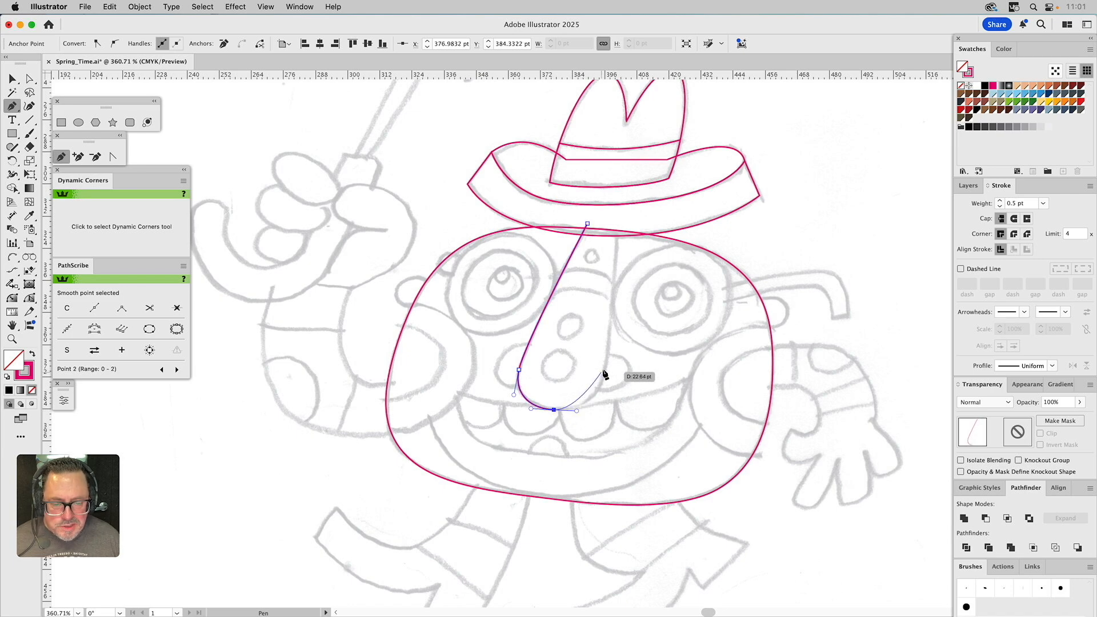
drag(606, 366, 611, 331)
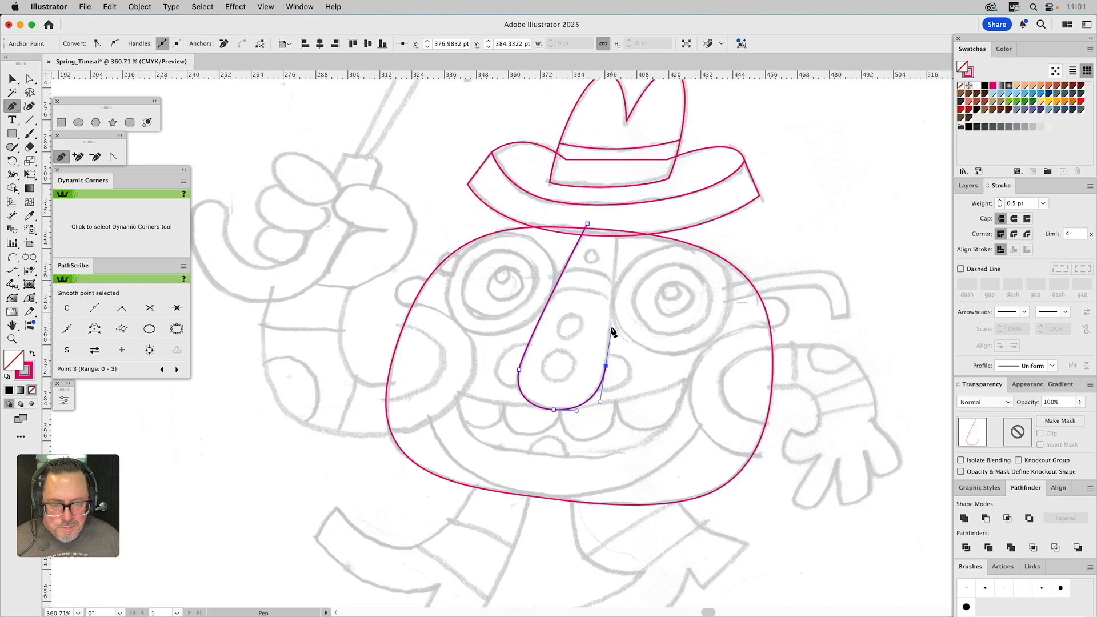
click(618, 219)
click(587, 223)
key(super)
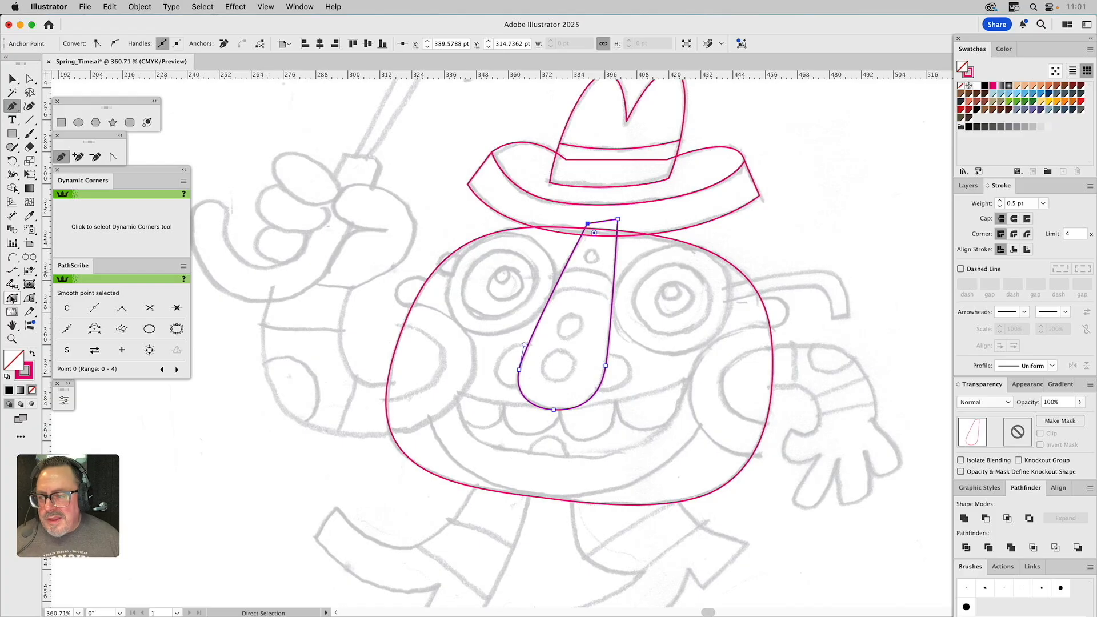
Curve the sides of the nose path slightly with the PathScribe tool to match the sketch, and deselect it
drag(29, 298, 71, 300)
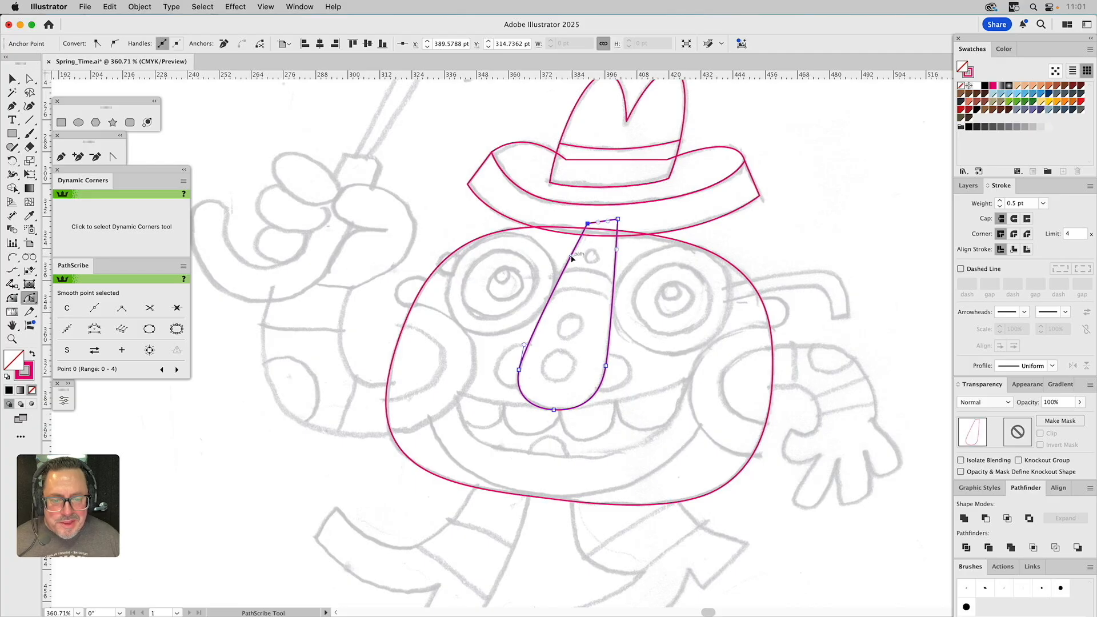
drag(572, 258, 561, 265)
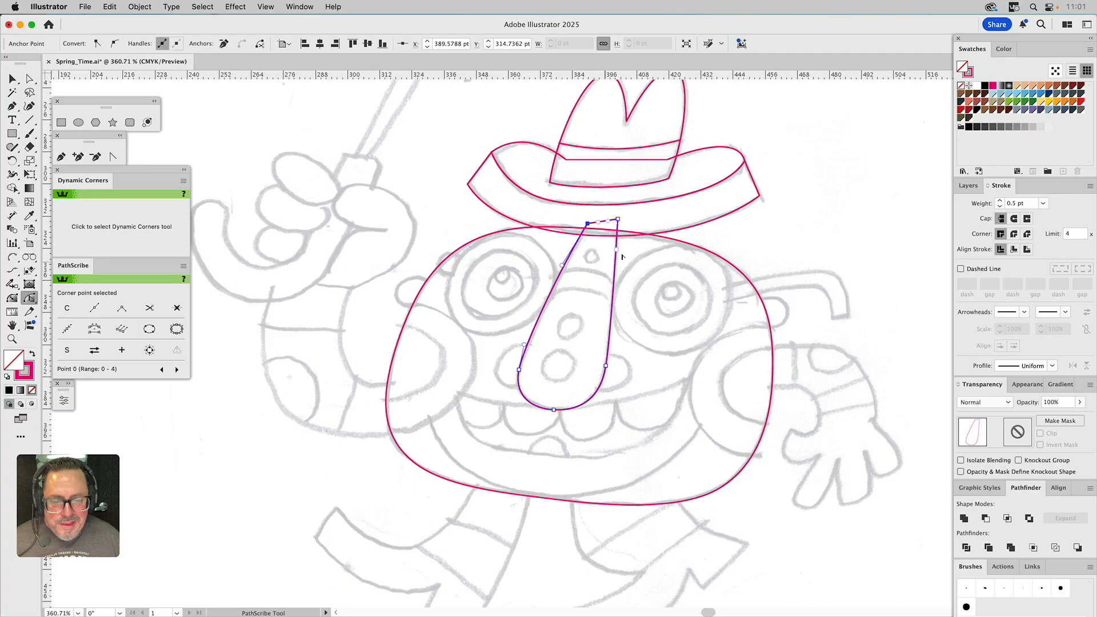
click(617, 254)
click(660, 344)
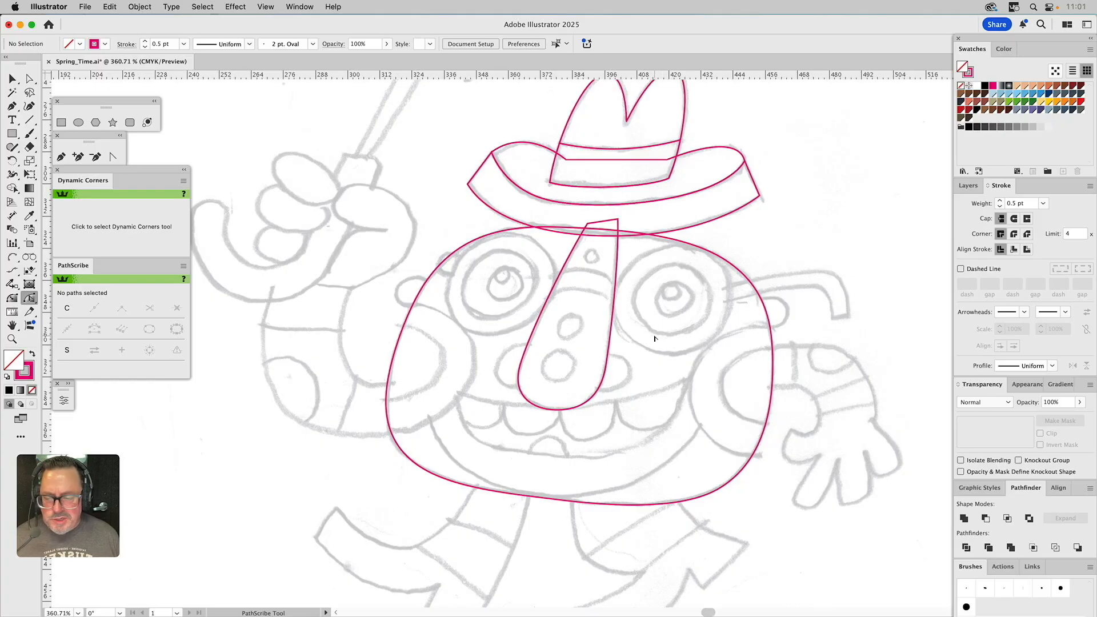
Clip the nose shape to the head outline with Pathfinder Intersect, keeping the head path, and deselect
key(v)
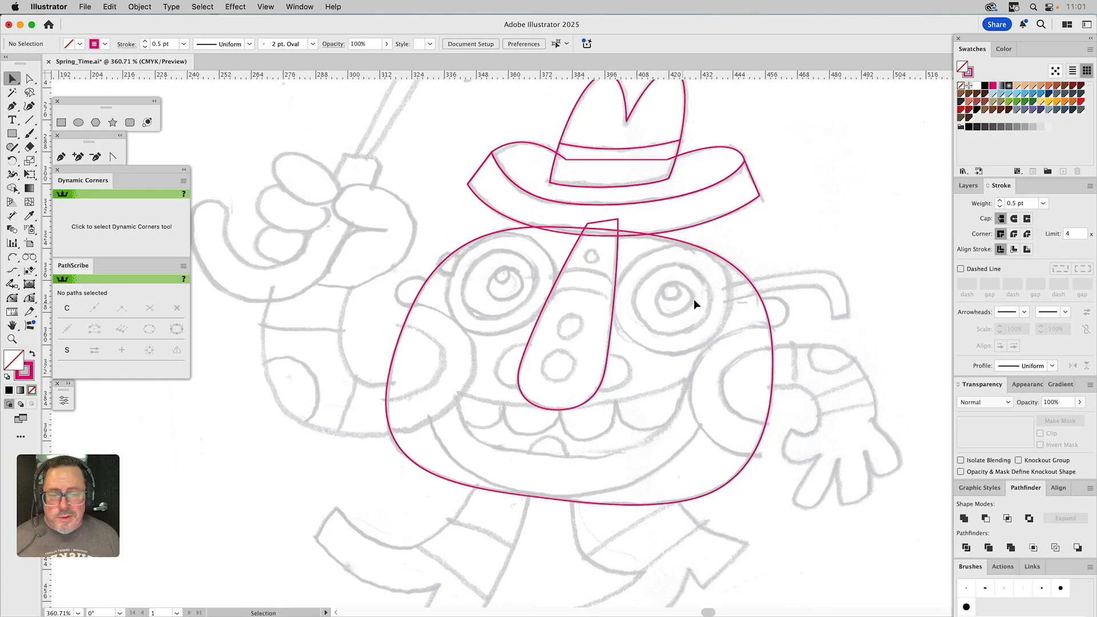
click(684, 243)
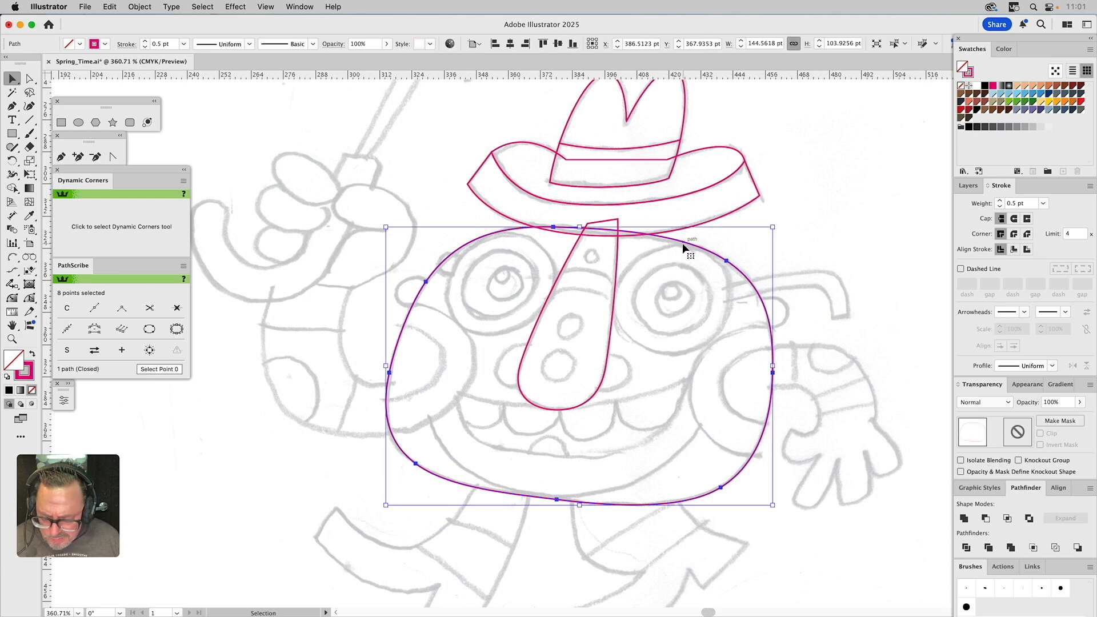
shift+click(618, 224)
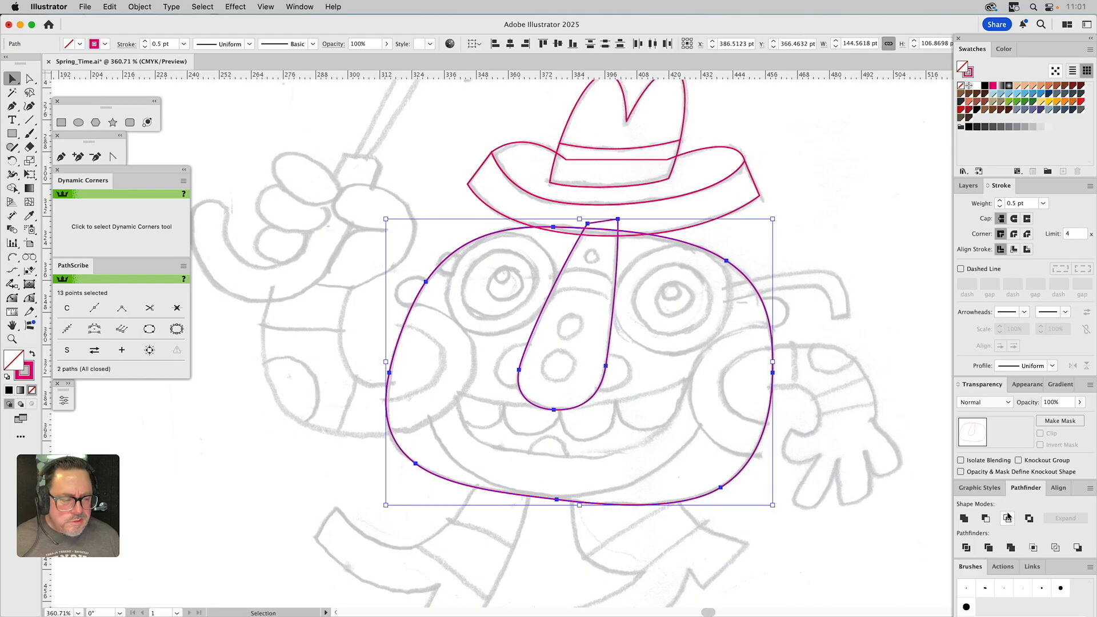
shift+click(771, 371)
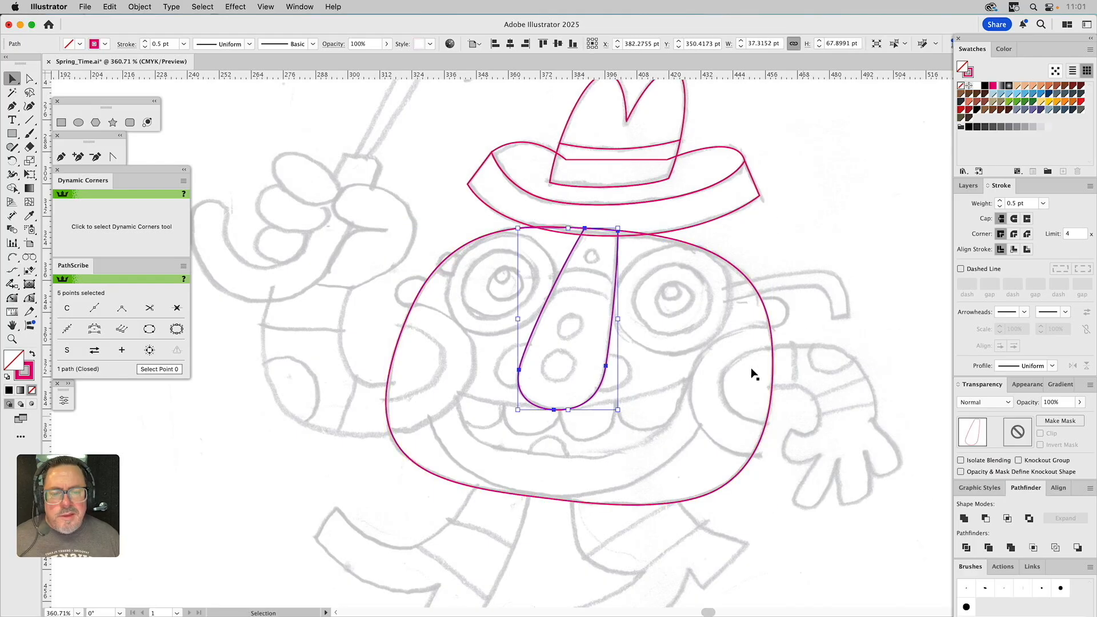
click(666, 329)
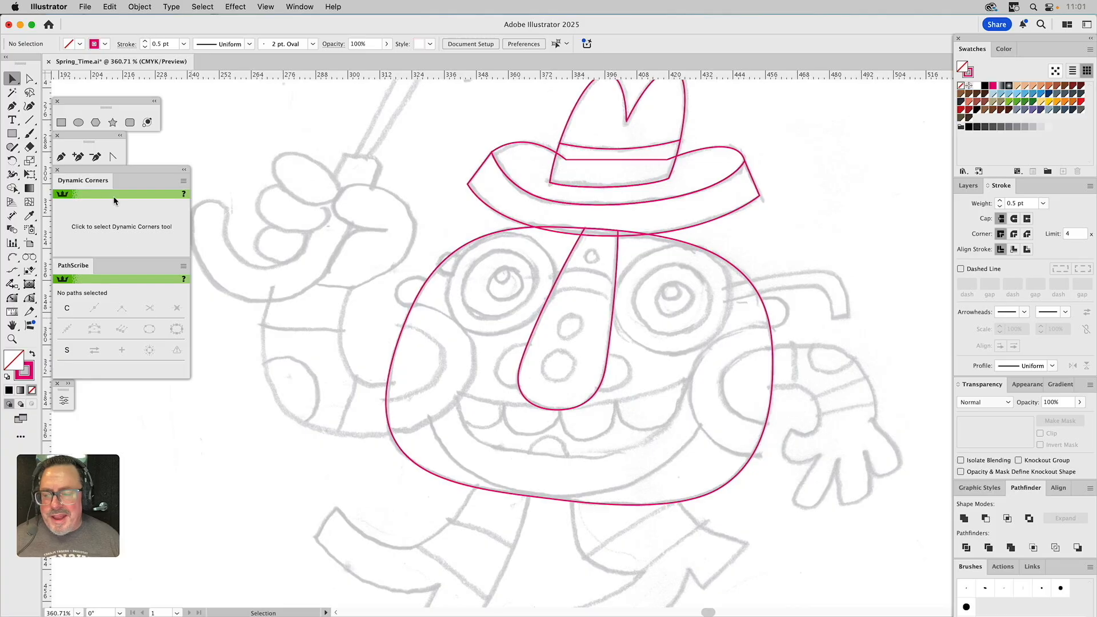
Draw an ellipse over the outer ring of the eye beside the raised arm, tilt it clockwise and resize it to about 36 by 39 pt
click(79, 122)
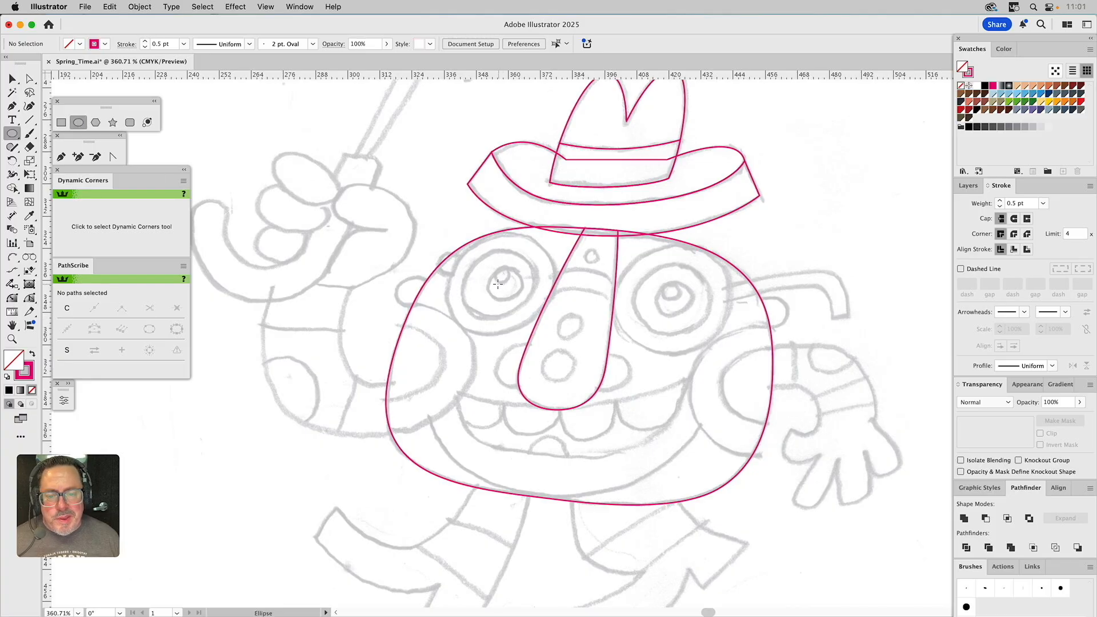
drag(499, 283, 551, 334)
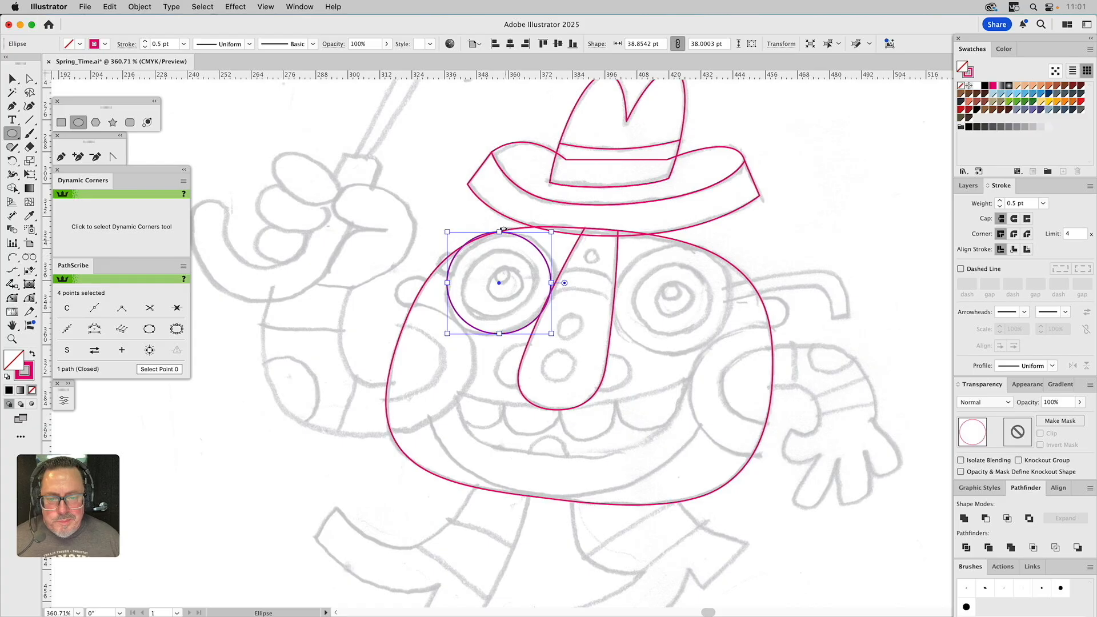
mouse_move(502, 228)
mouse_down()
mouse_move(524, 236)
mouse_move(516, 240)
mouse_up()
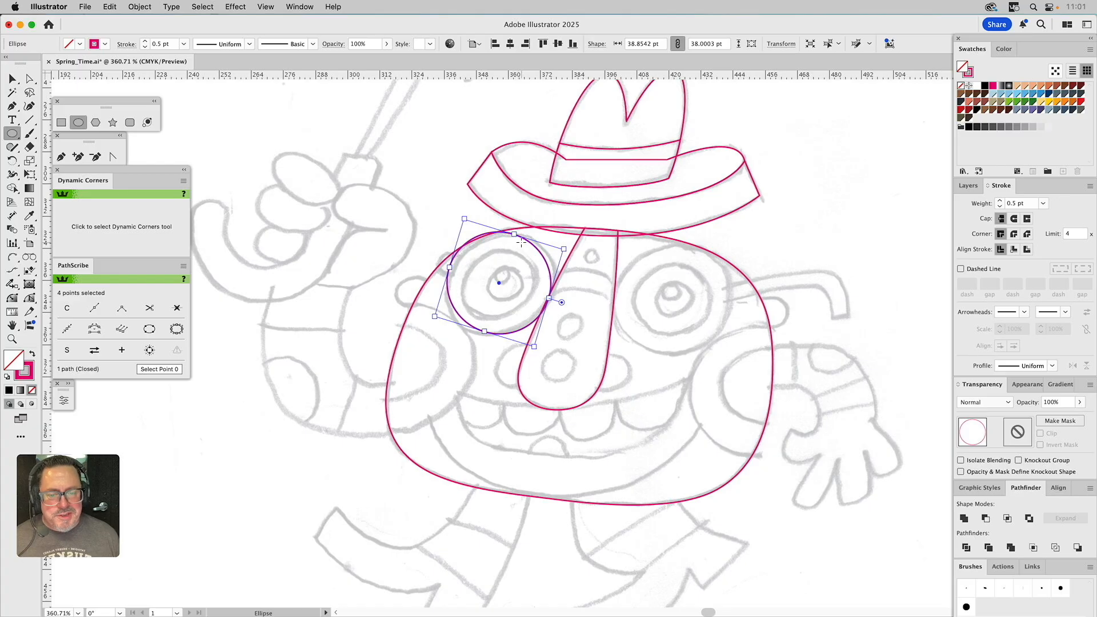
drag(515, 234, 527, 239)
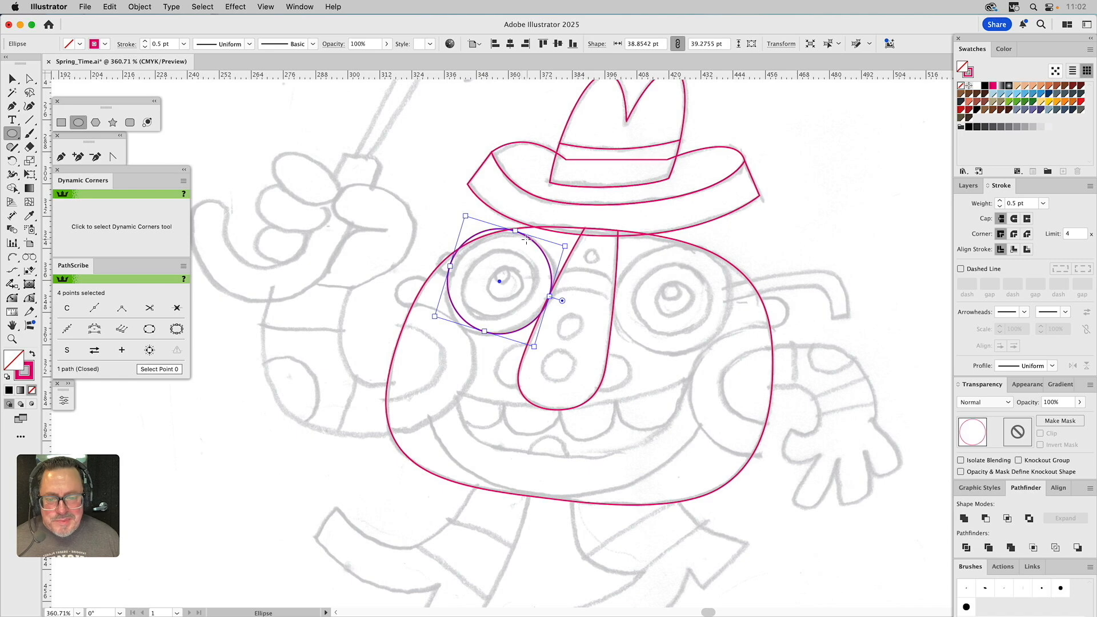
drag(452, 268, 458, 272)
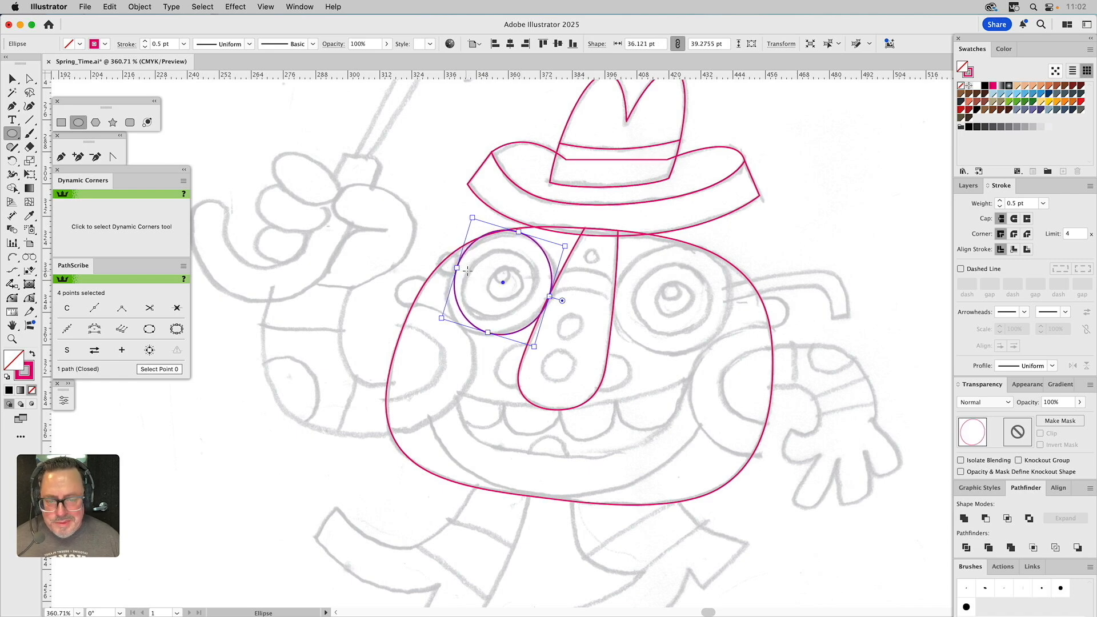
key(v)
click(448, 184)
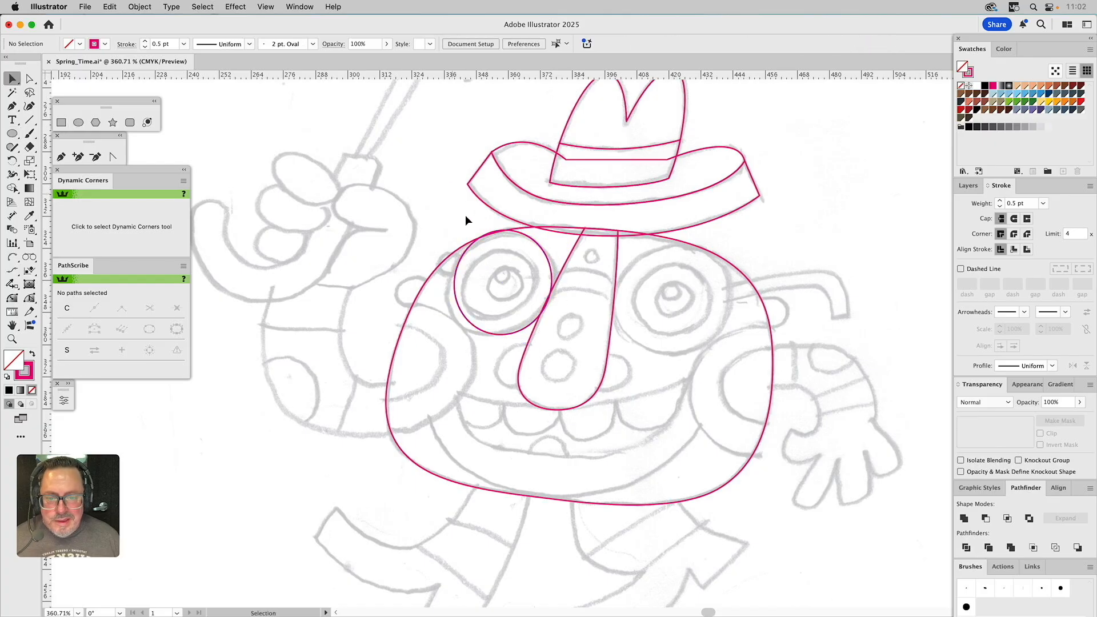
Rotate the eye ellipse slightly further clockwise to follow the sketched outer ring, and deselect it
click(537, 247)
drag(524, 226, 533, 228)
click(439, 200)
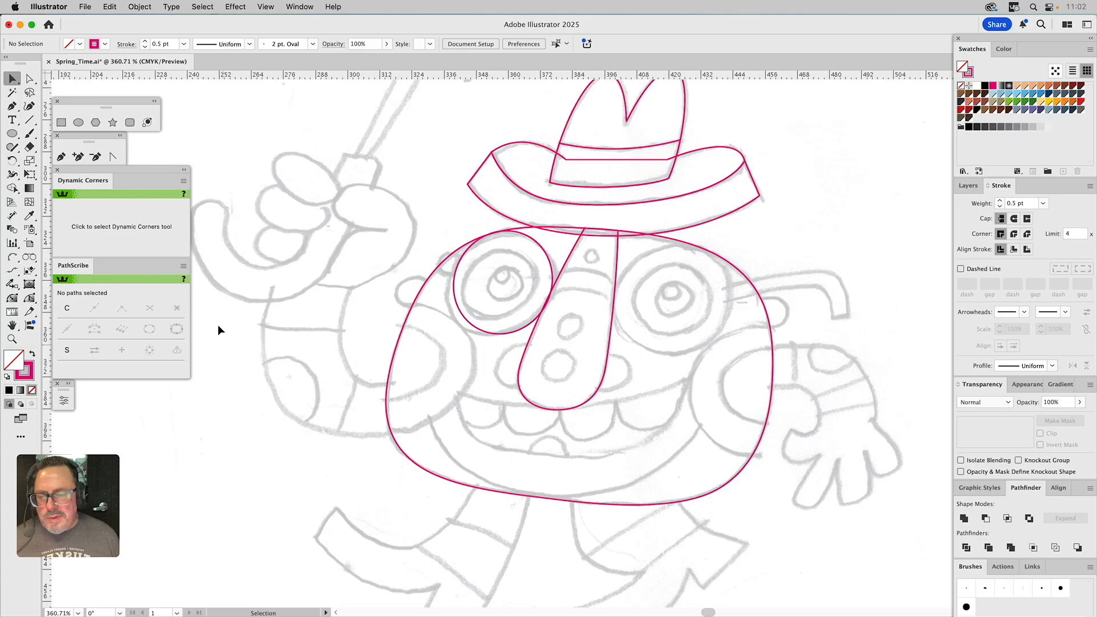
Trace the raised arm with the Pen tool as a closed path from the wrist around the elbow and the rounded shoulder
click(61, 158)
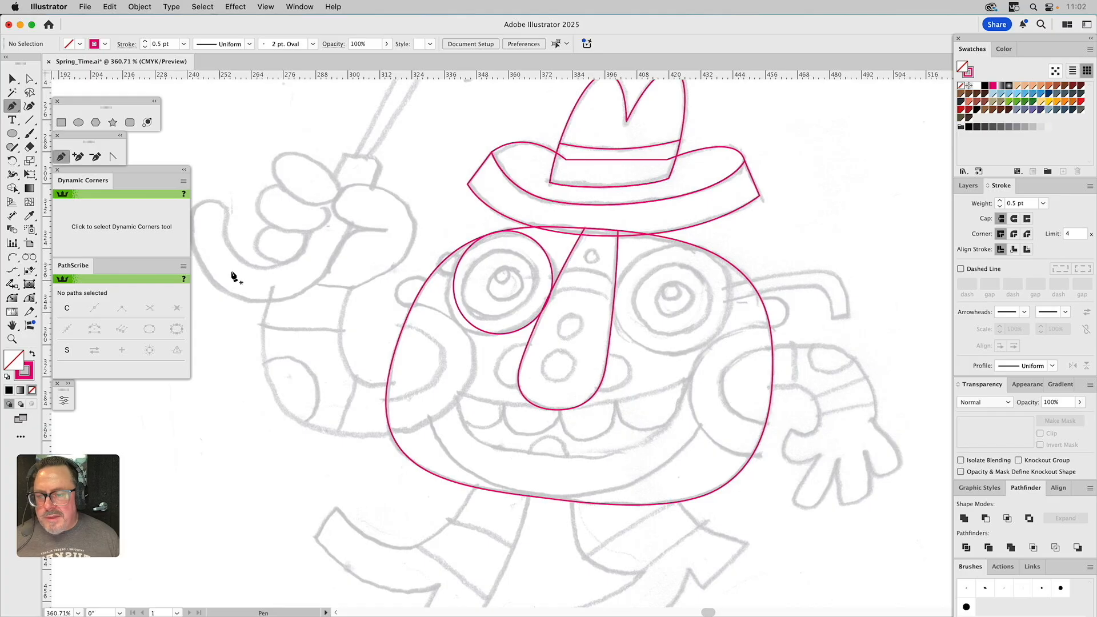
click(272, 278)
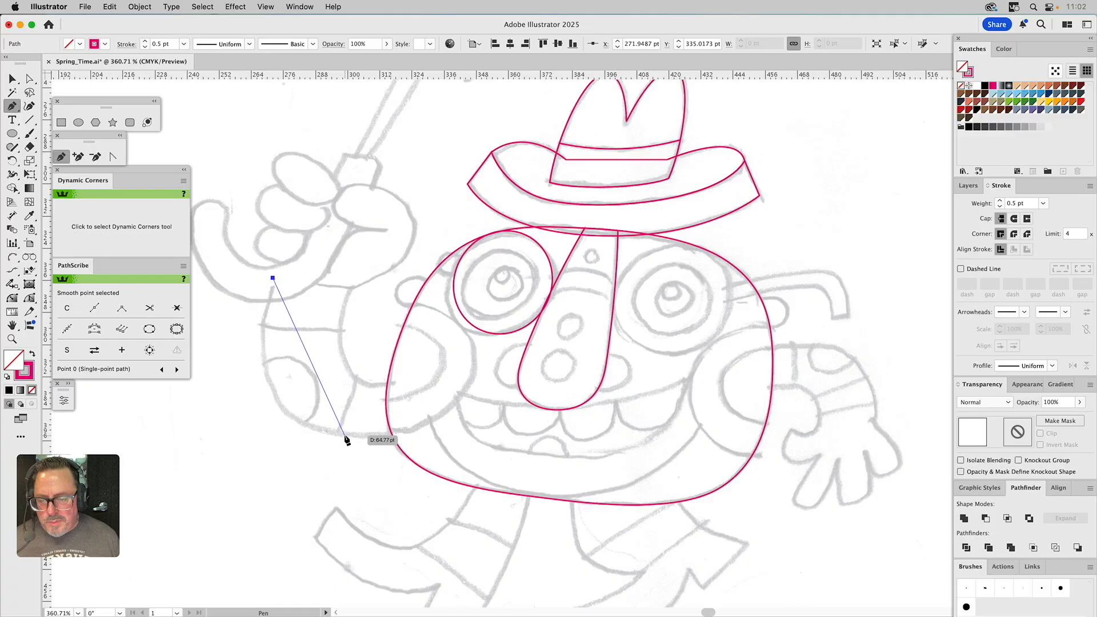
drag(344, 437, 391, 444)
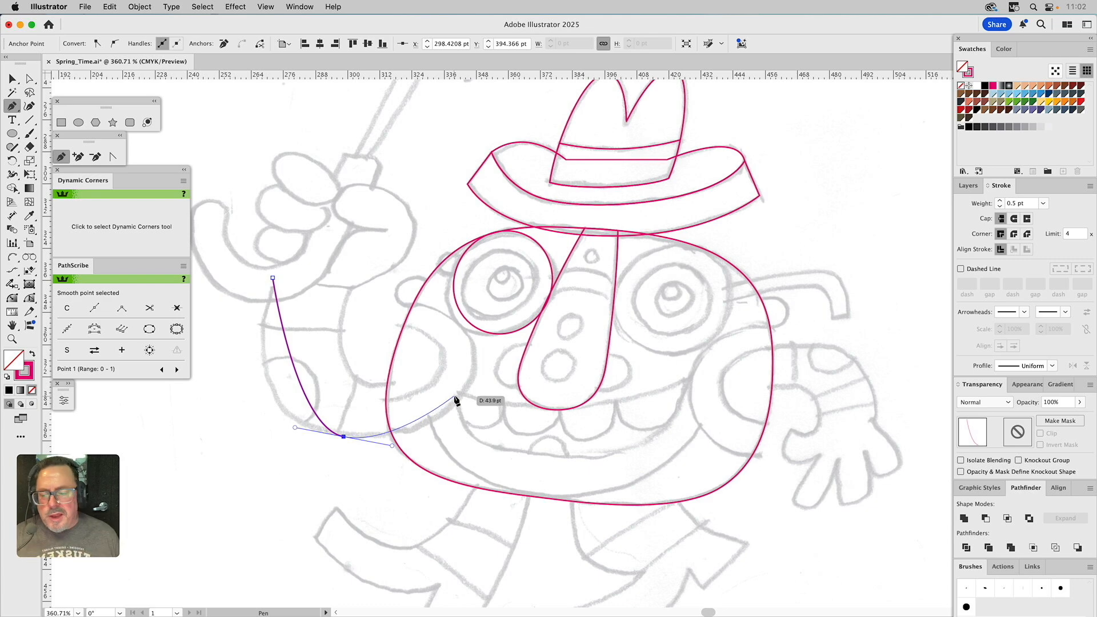
drag(475, 374, 480, 332)
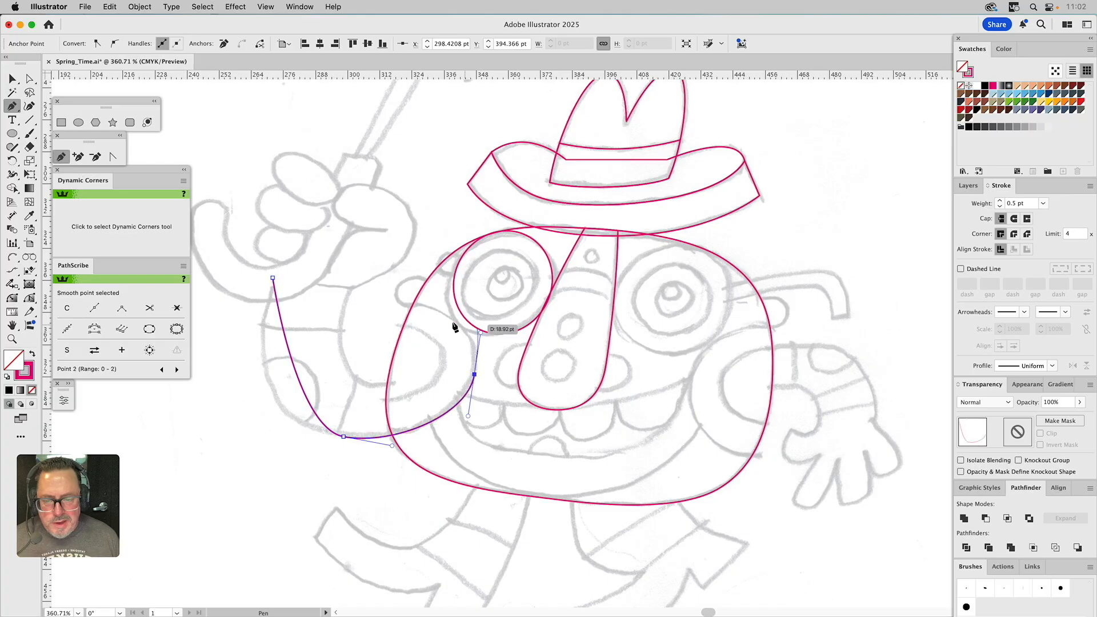
drag(409, 303, 373, 301)
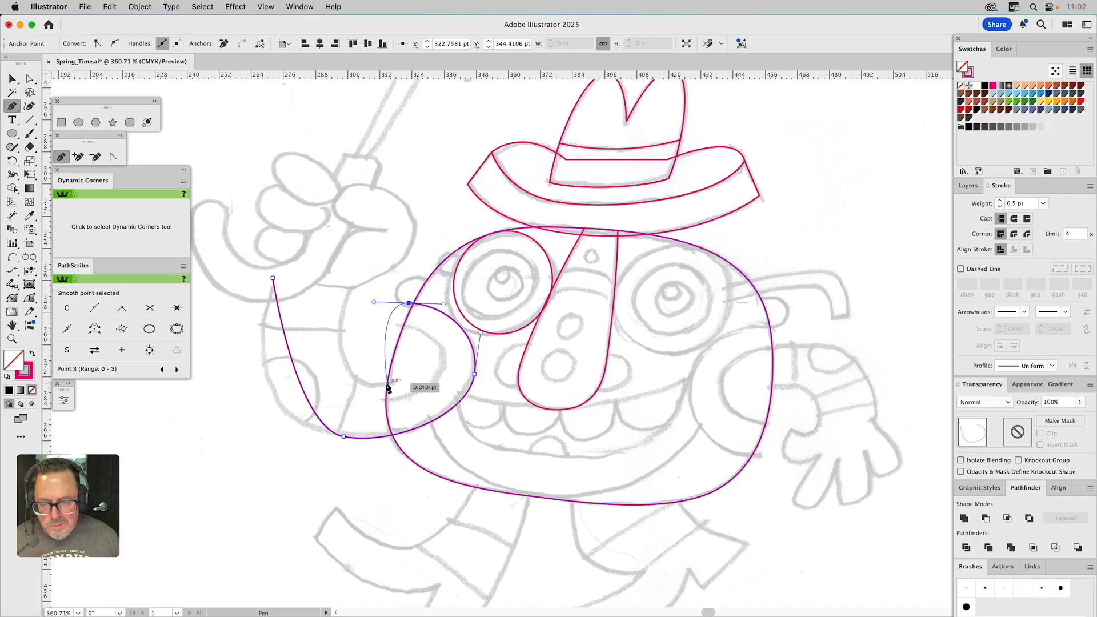
drag(387, 383, 351, 292)
click(350, 287)
click(272, 279)
Bend the raised arm's outer and inner forearm segments with the PathScribe tool to follow the sketched curves
click(29, 298)
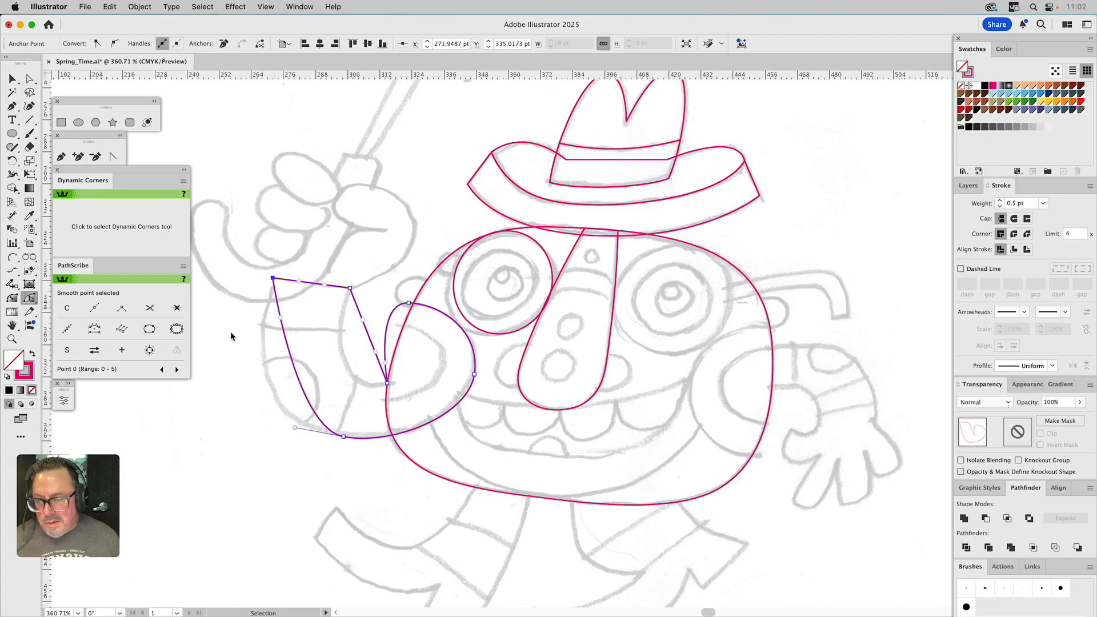
drag(281, 318, 240, 380)
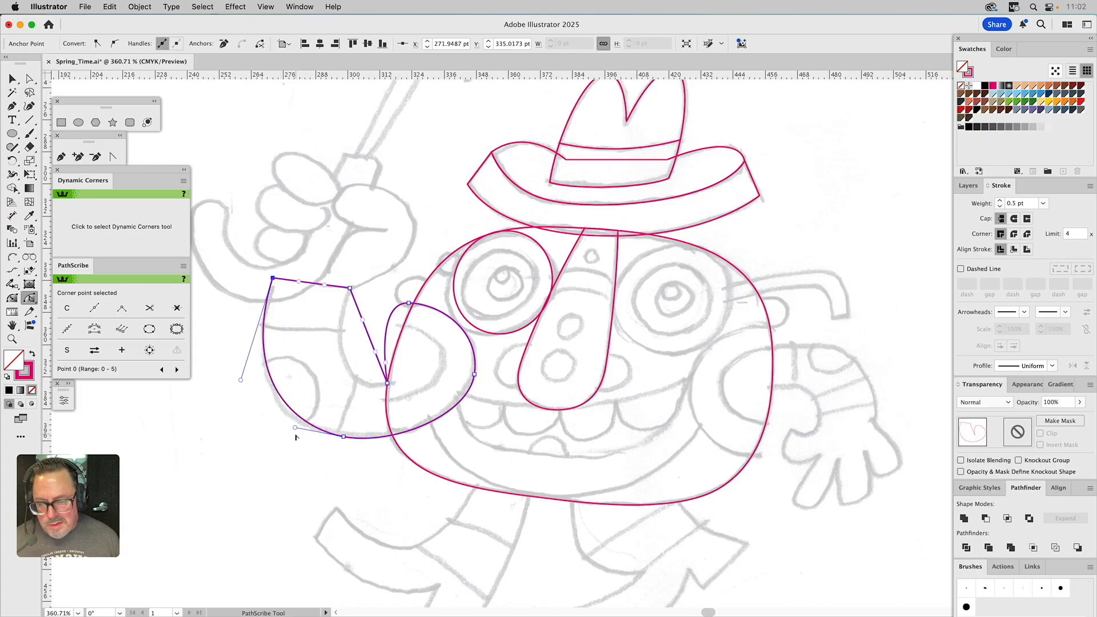
drag(294, 427, 285, 426)
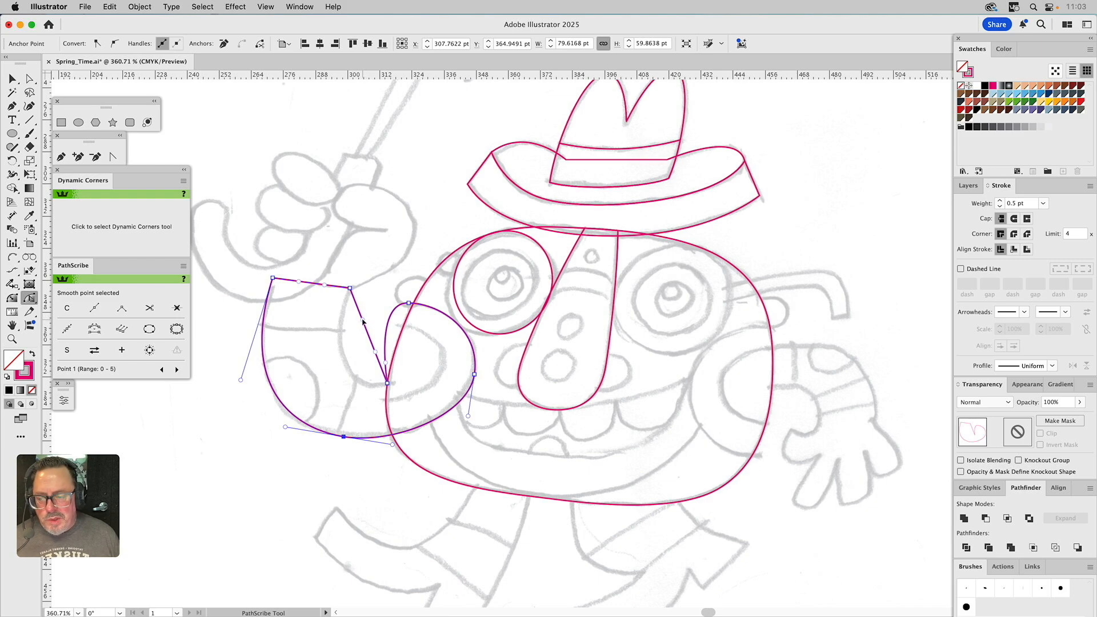
drag(363, 323, 351, 396)
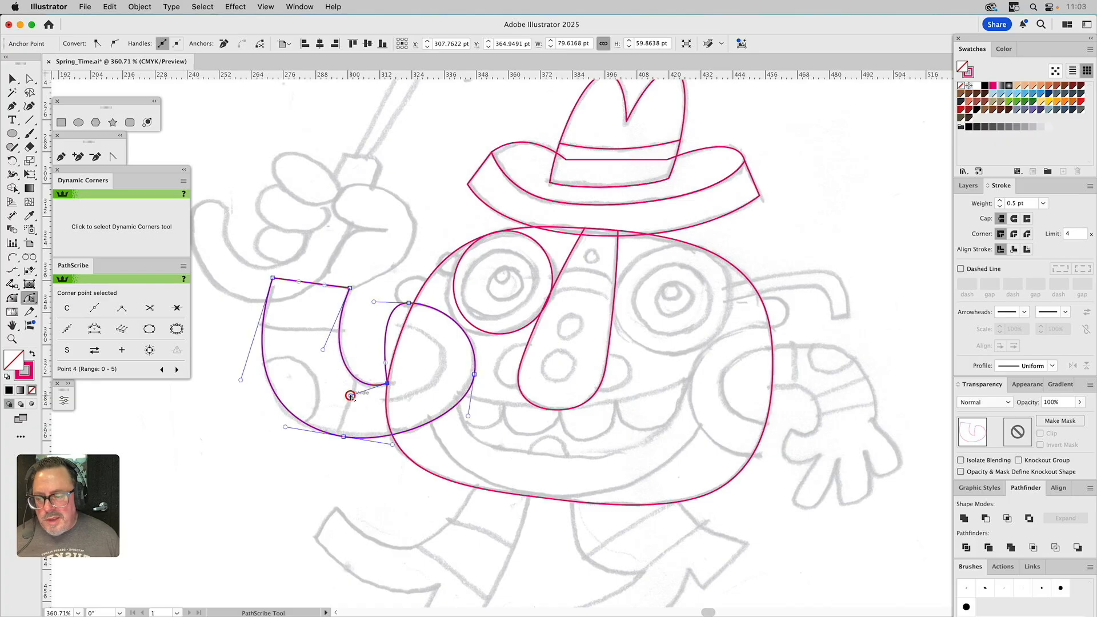
Fine-tune the shoulder anchor and the handles of the arm's lower curve with Direct Selection, and deselect the path
click(475, 373)
key(a)
drag(482, 332, 482, 331)
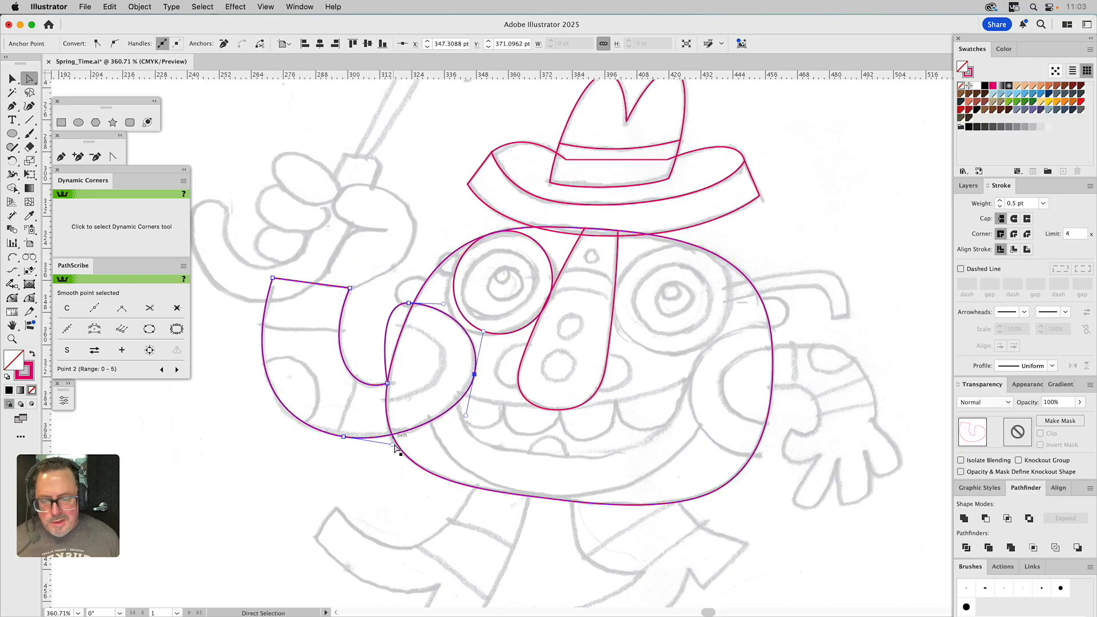
drag(393, 444, 398, 442)
mouse_move(474, 375)
mouse_down()
mouse_move(489, 376)
mouse_move(472, 373)
mouse_up()
click(494, 393)
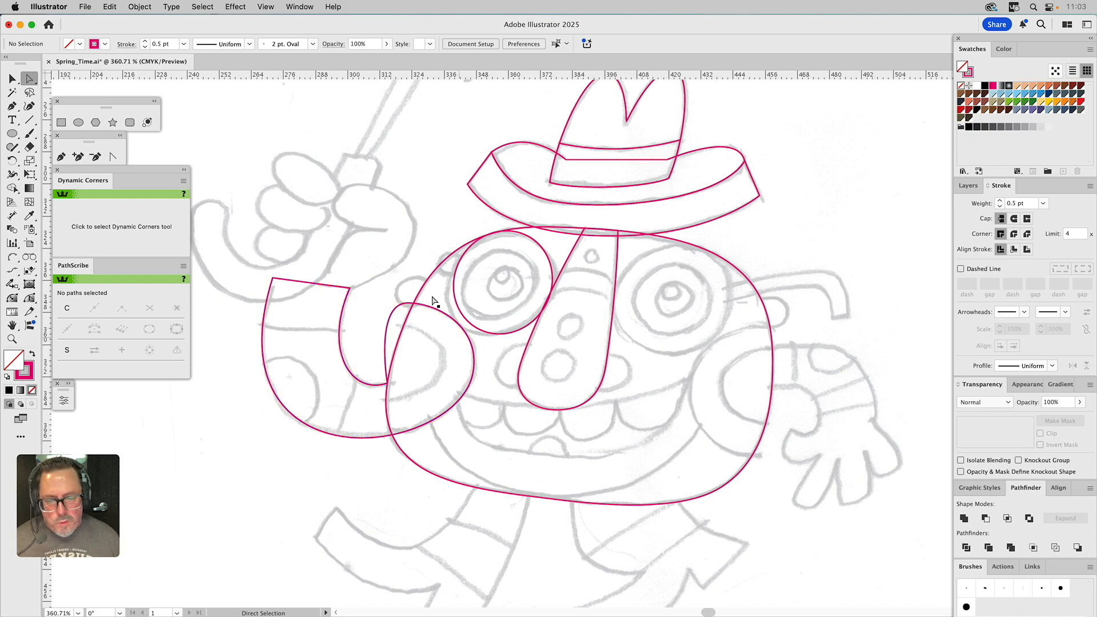
Shift the eye ellipse slightly away from the nose and enlarge it proportionally to about 37 by 40 pt
key(v)
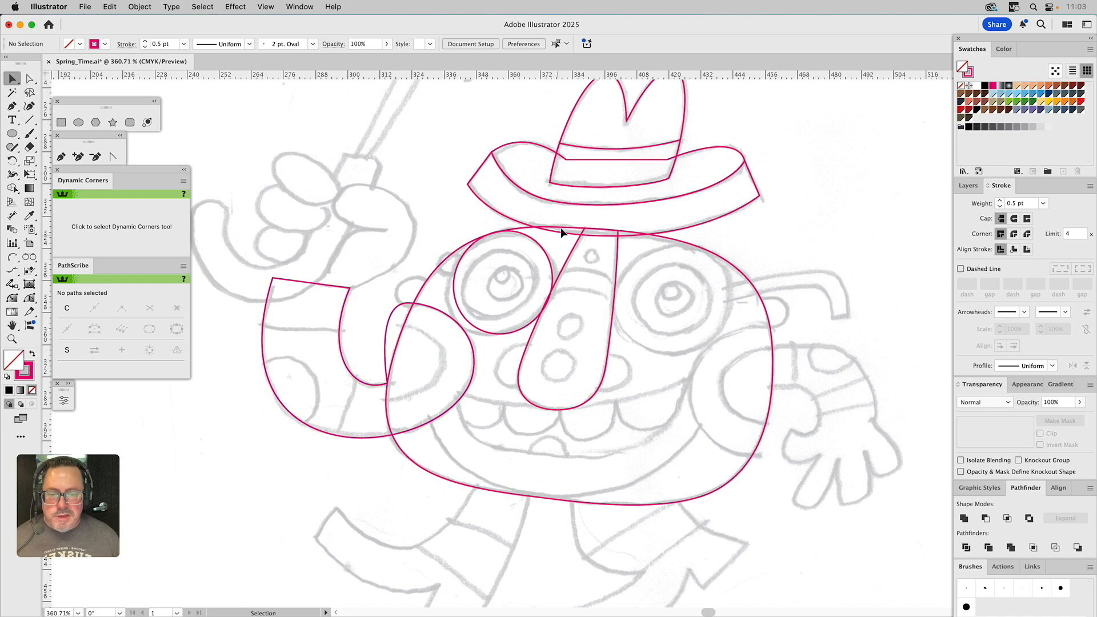
mouse_move(532, 241)
mouse_down()
mouse_move(528, 368)
mouse_move(523, 241)
mouse_up()
drag(514, 355, 494, 396)
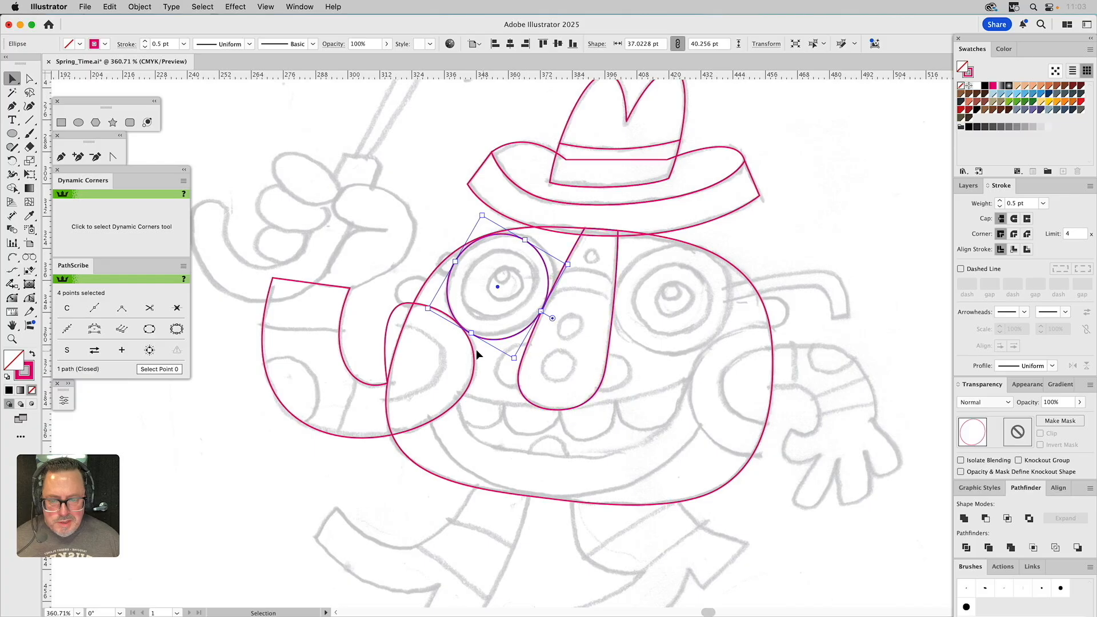
Move the eye ellipse away from the sketched eye so that it overlaps the nose
click(497, 269)
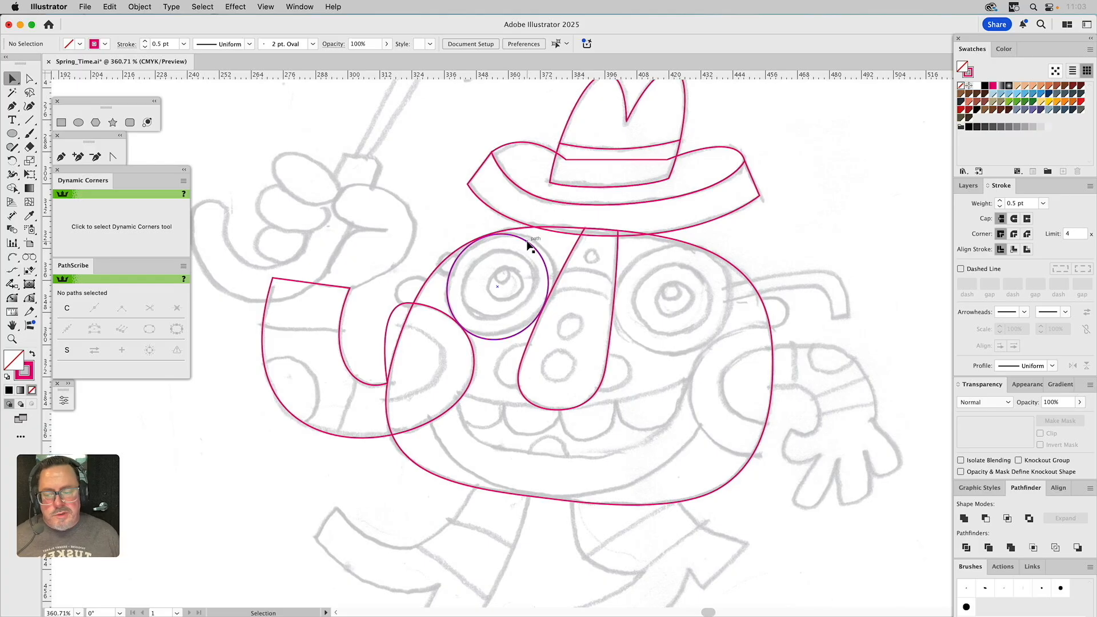
drag(532, 249, 559, 286)
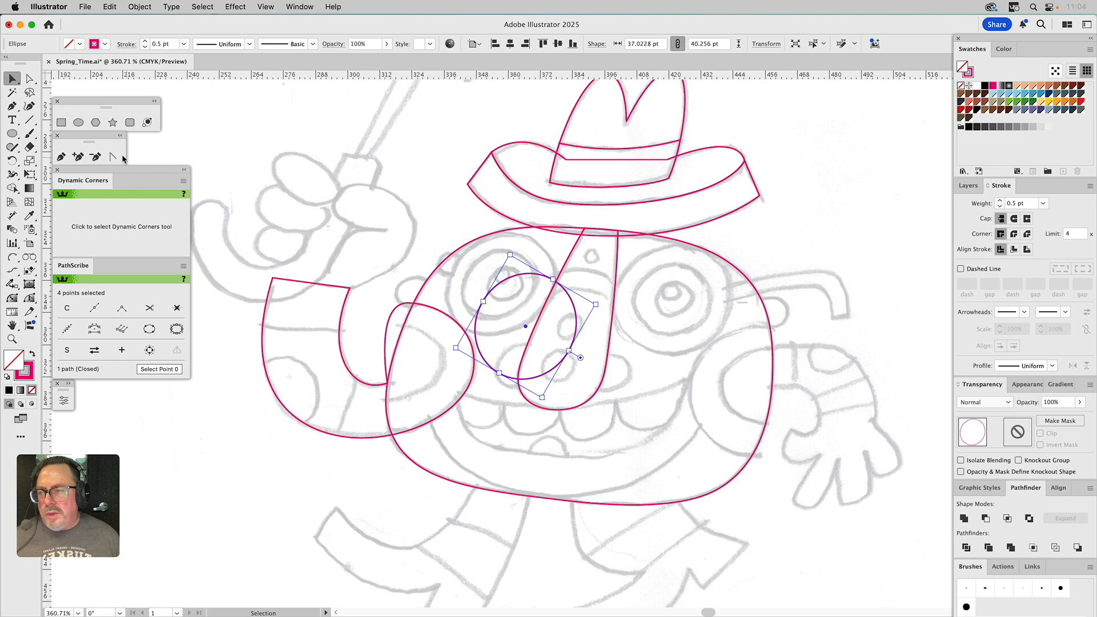
click(31, 80)
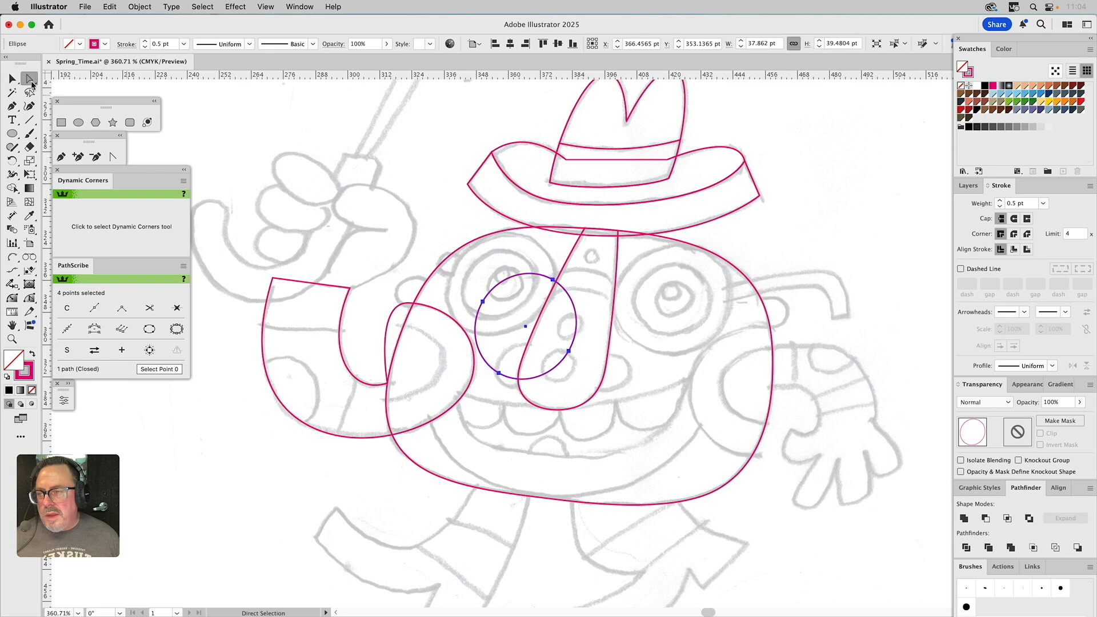
Choose the Snap To Collisions tool and turn off Add Points to Paths at Collisions in the ColliderScribe preferences
click(13, 78)
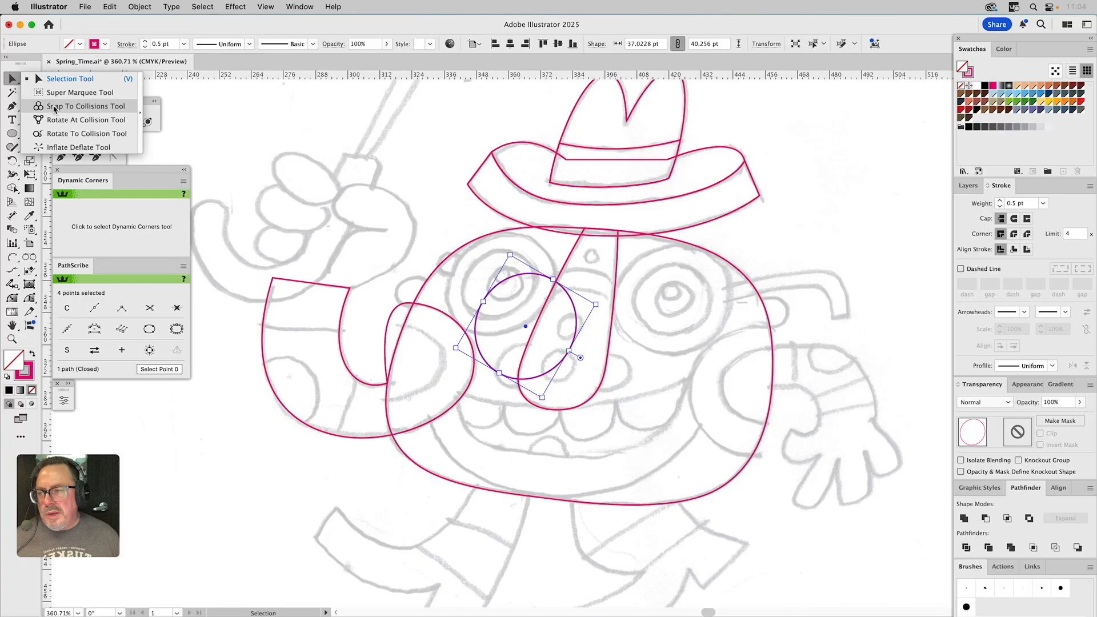
click(54, 107)
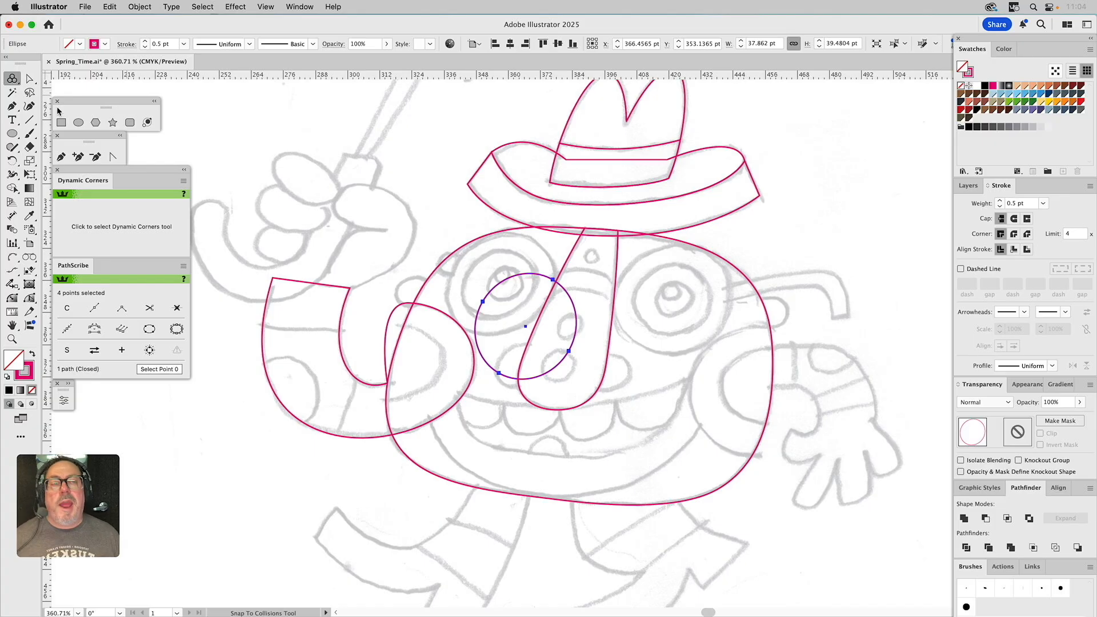
click(14, 79)
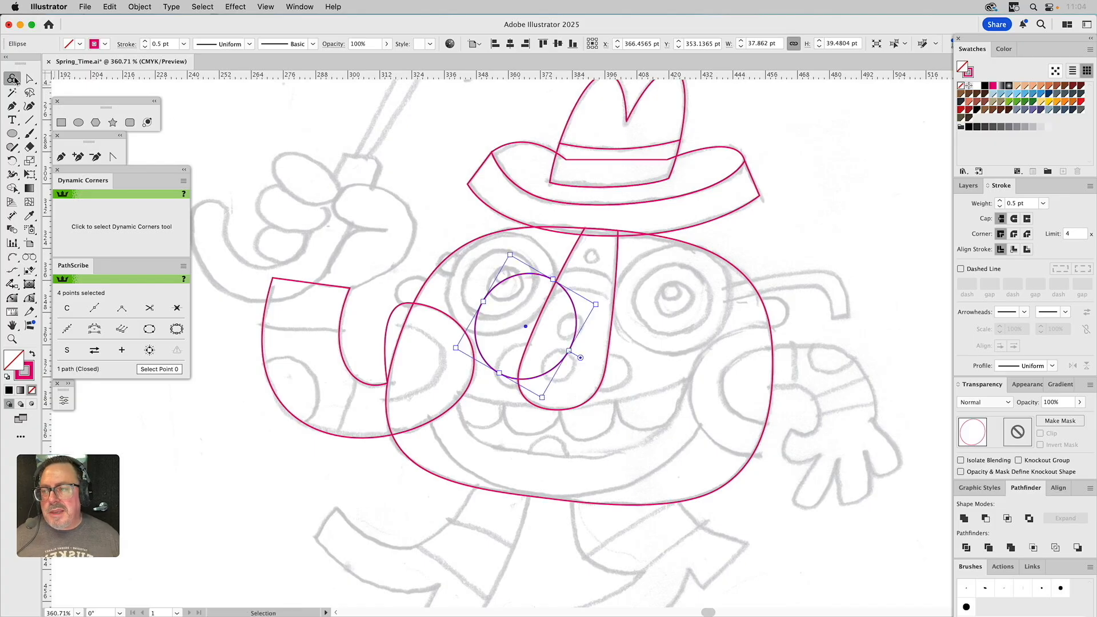
double_click(14, 79)
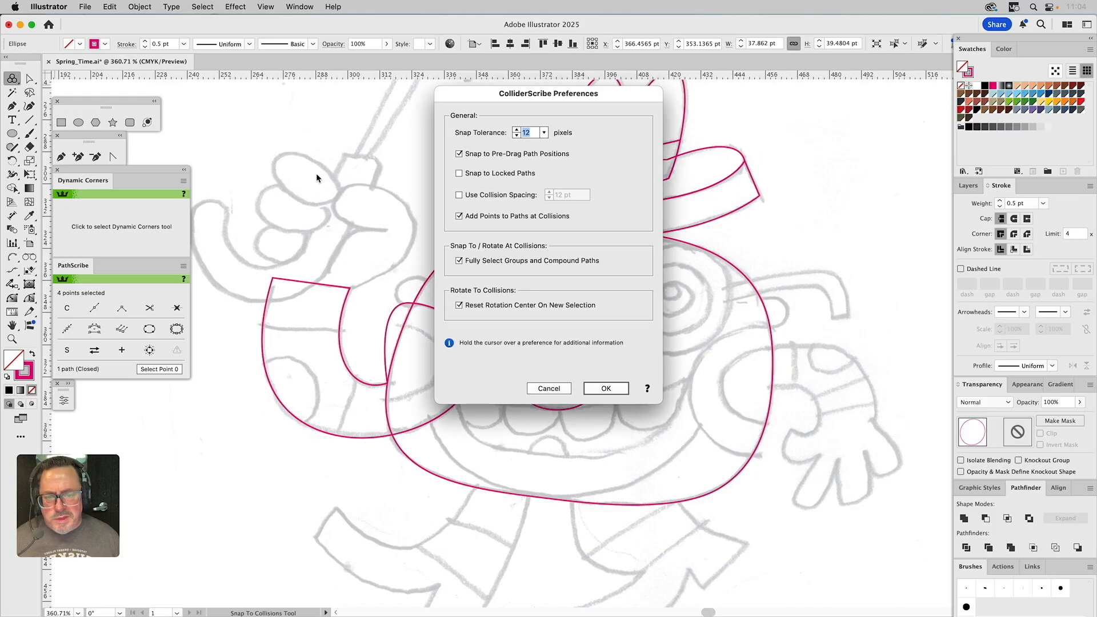
mouse_move(461, 220)
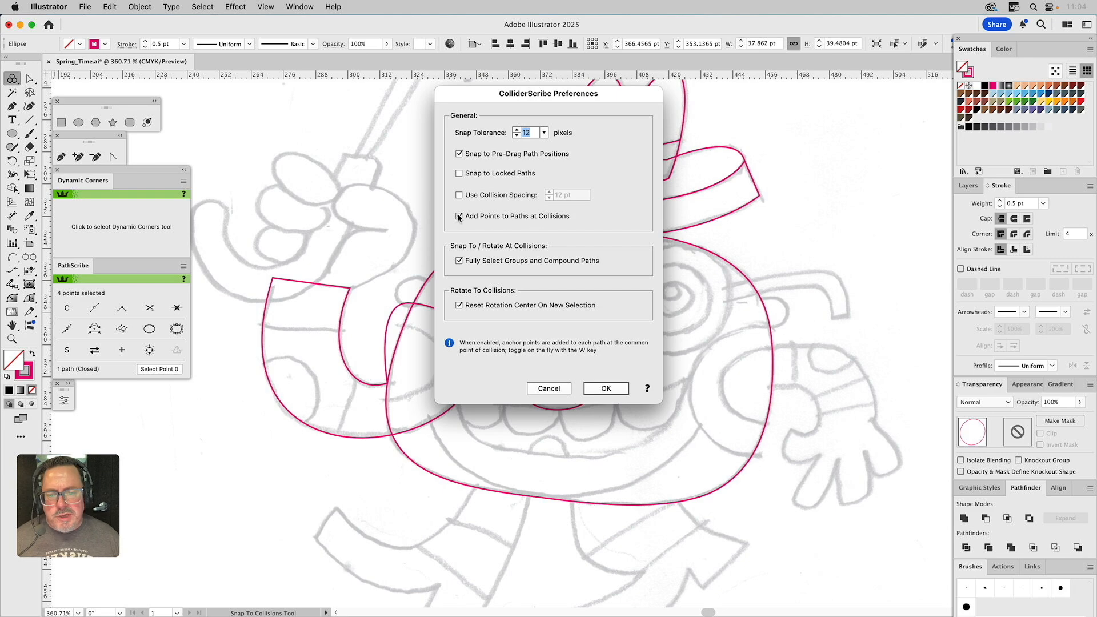
click(460, 217)
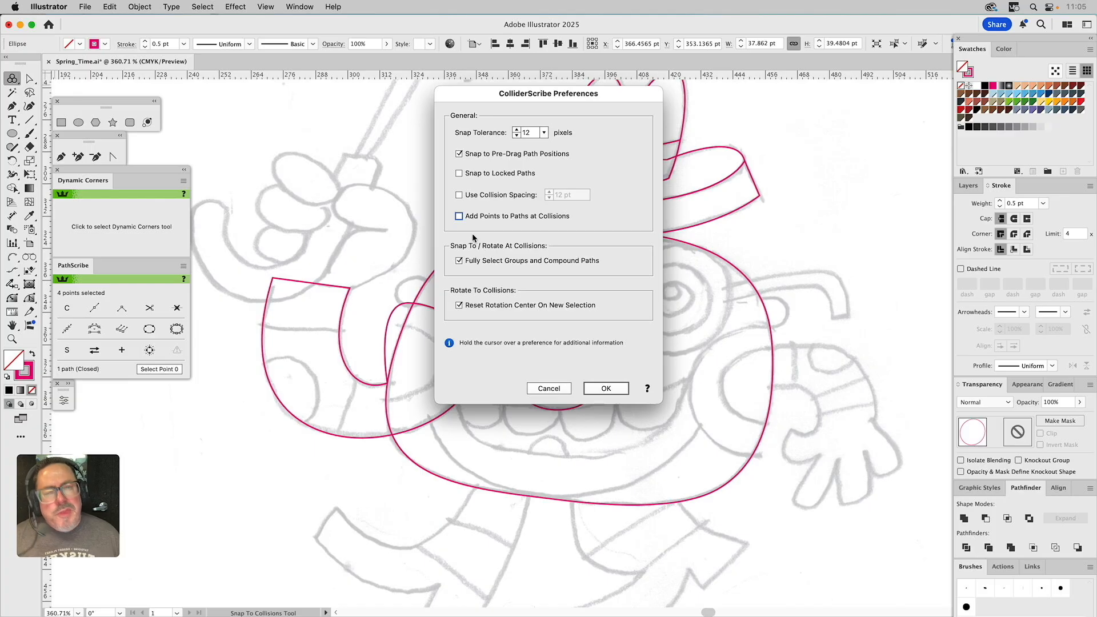
click(604, 388)
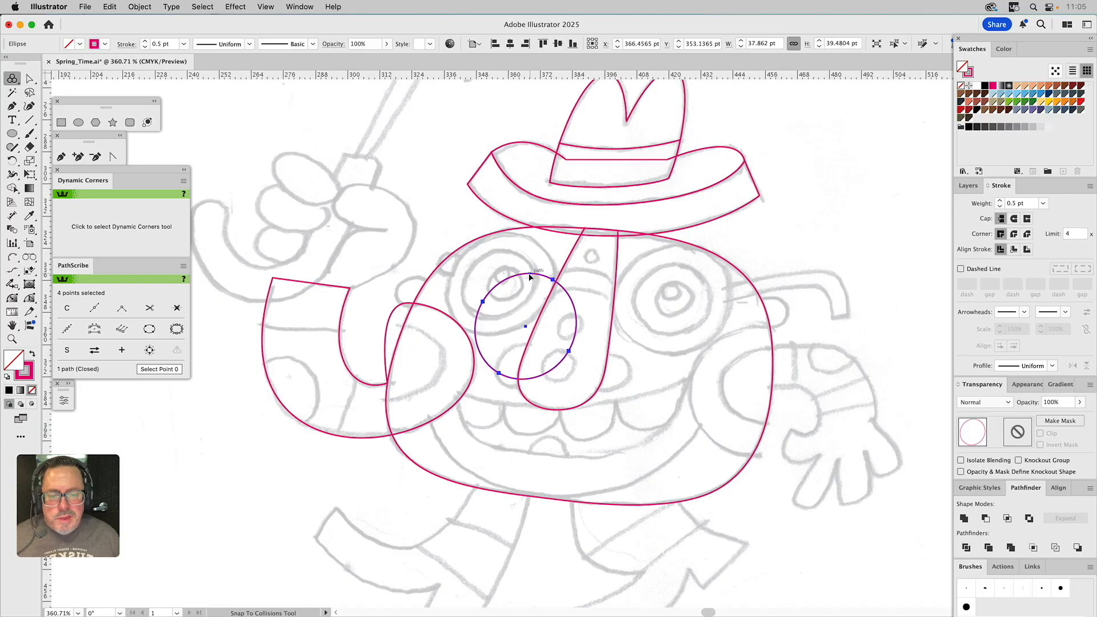
Test collision snapping of the eye ellipse against the head and arm paths, and move it over the raised hand
key(v)
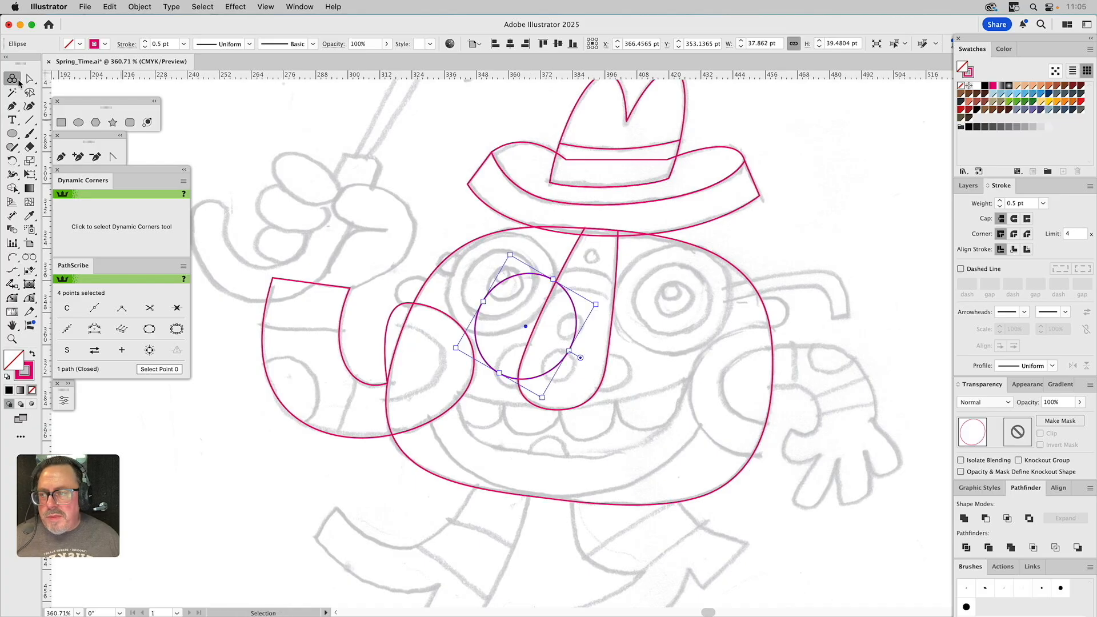
click(17, 83)
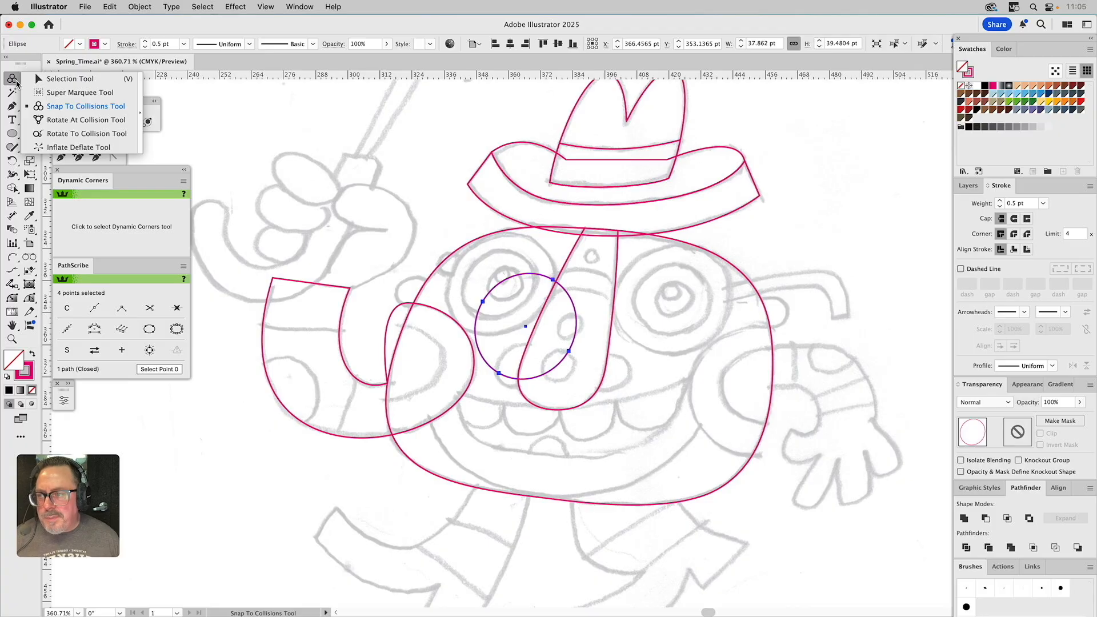
drag(514, 278, 484, 237)
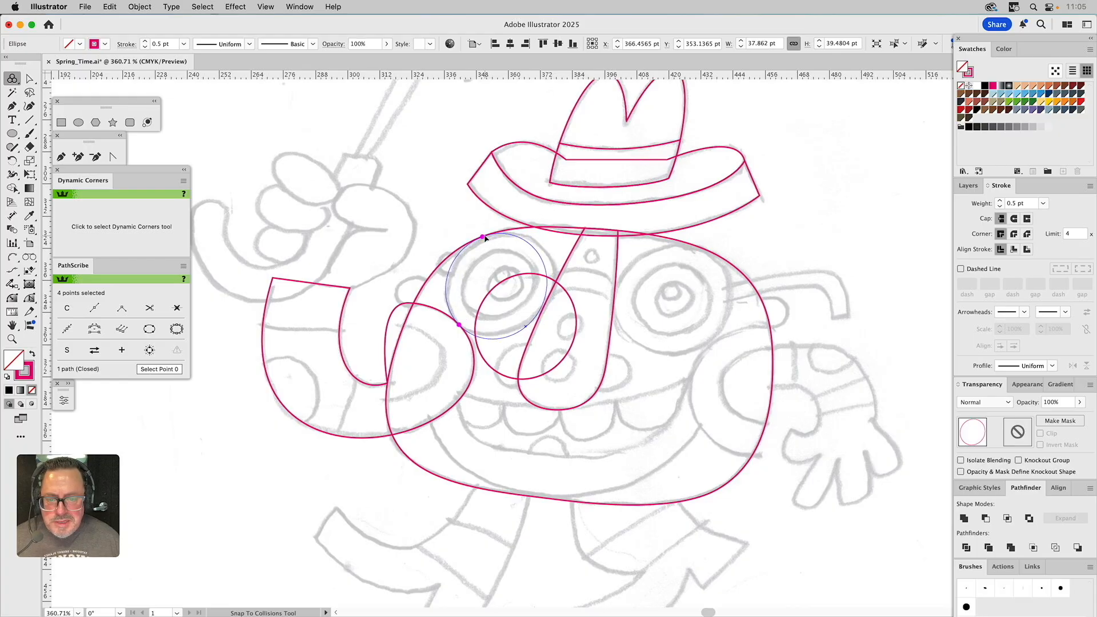
drag(485, 238, 362, 138)
key(v)
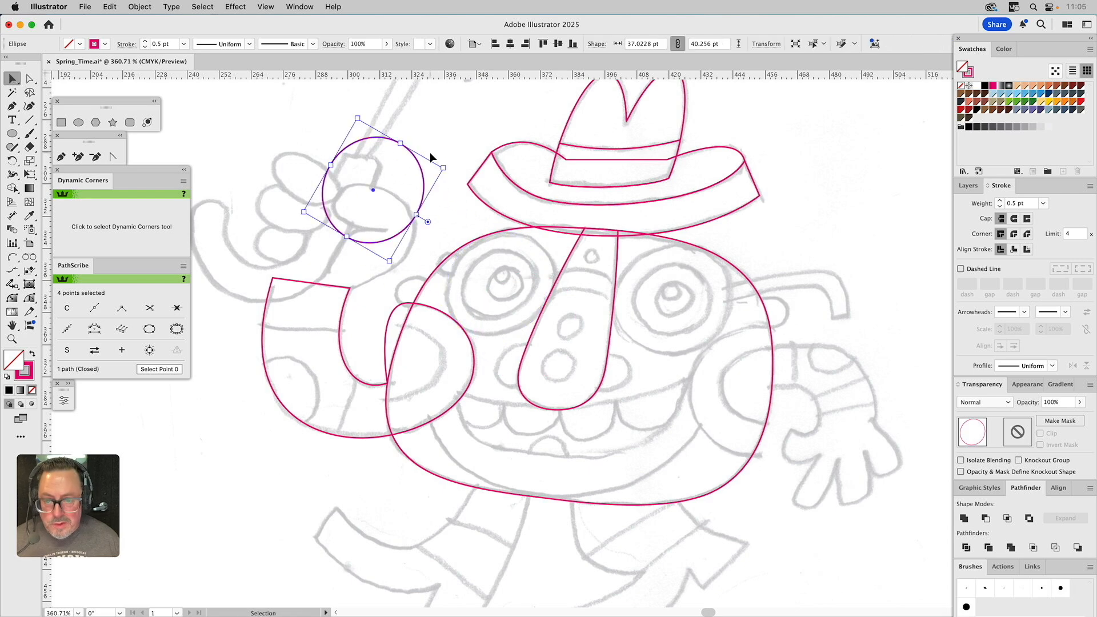
Enlarge the eye ellipse to about 38 by 41 pt, snap it against the head, arm and nose paths, and deselect it
mouse_move(443, 164)
mouse_down()
mouse_move(502, 276)
mouse_move(533, 255)
mouse_move(440, 163)
mouse_up()
click(21, 83)
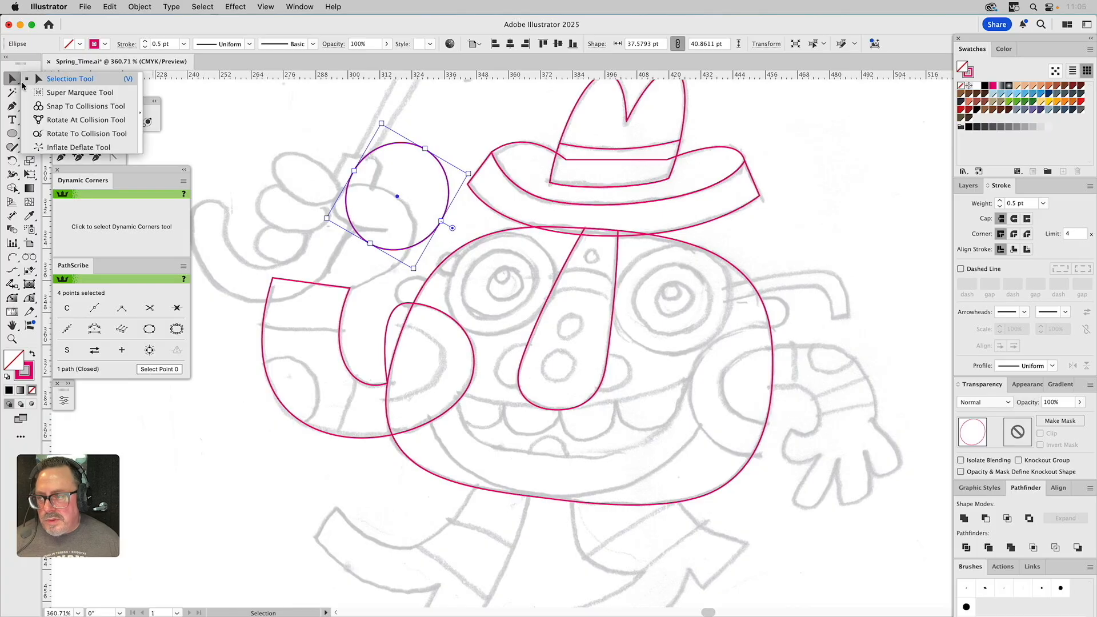
click(85, 106)
drag(404, 148, 501, 239)
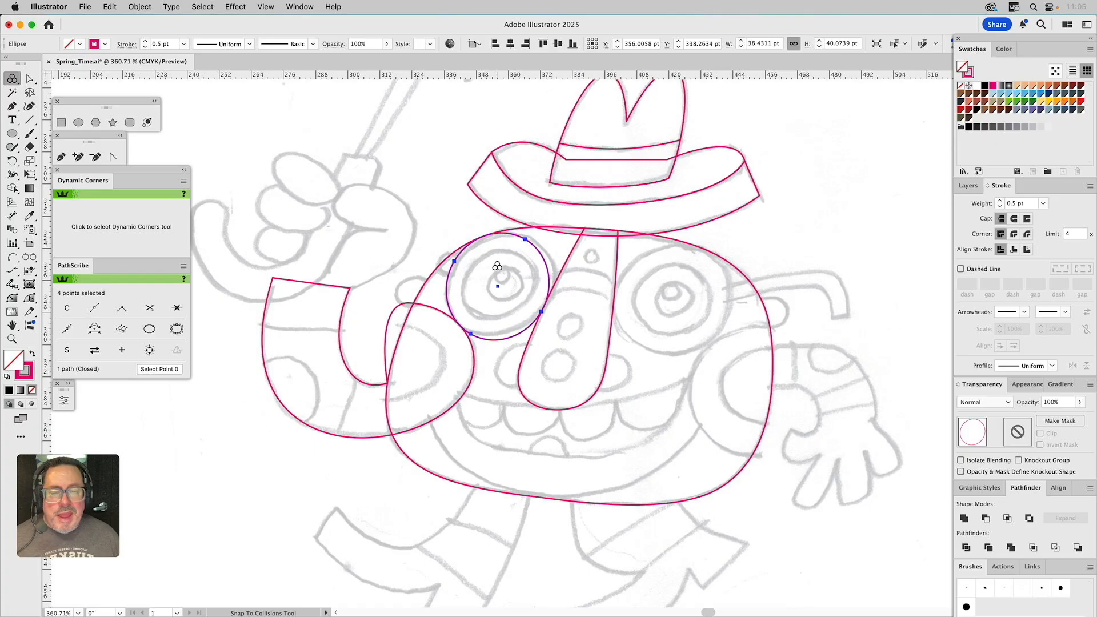
key(v)
super+click(494, 272)
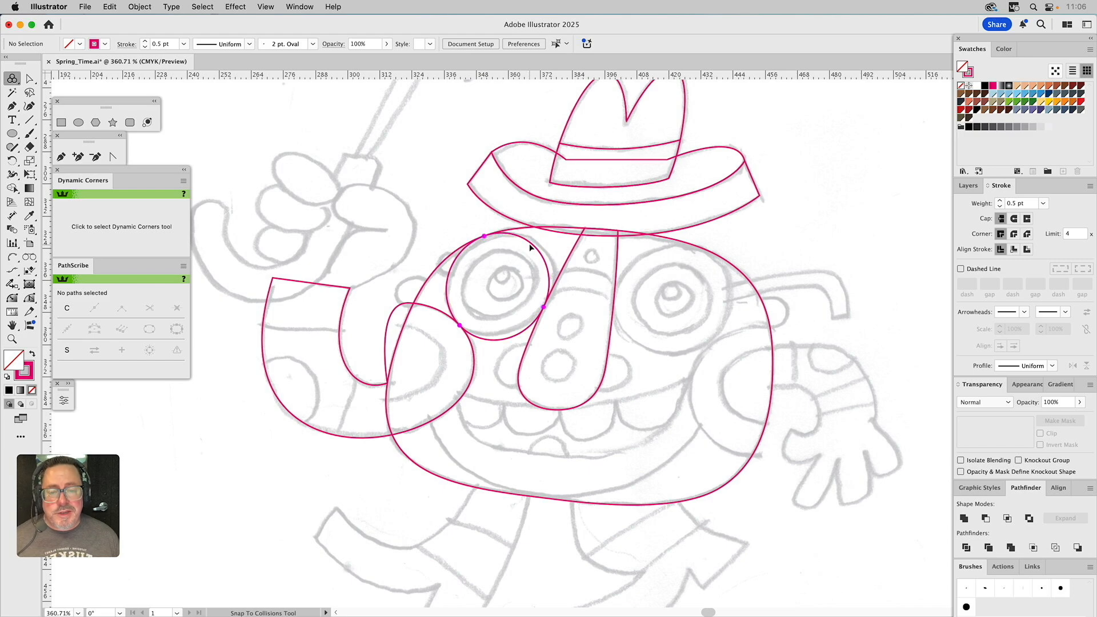
key(super)
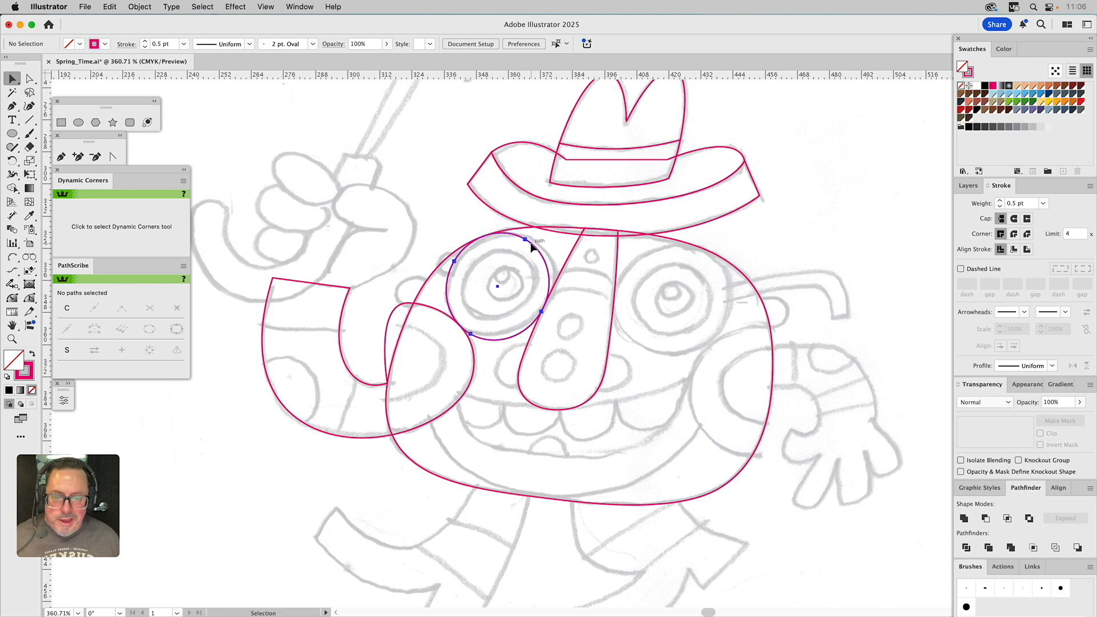
Duplicate the eye ellipse as a smaller inner ring of about 25 by 27 pt fitted to the sketch, and deselect it
click(530, 245)
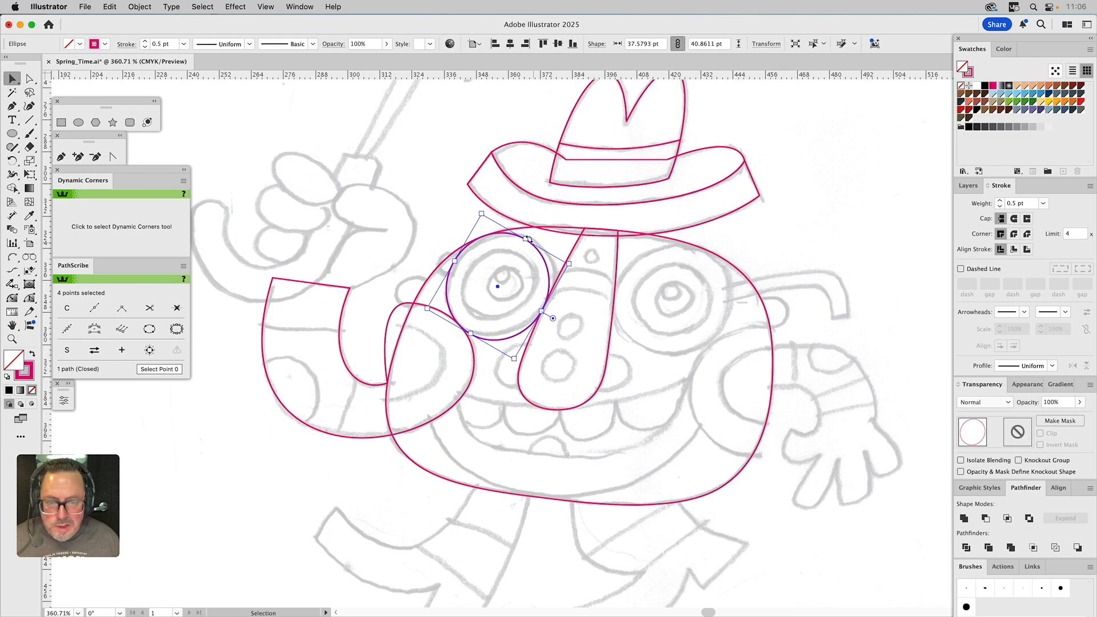
drag(564, 264, 553, 276)
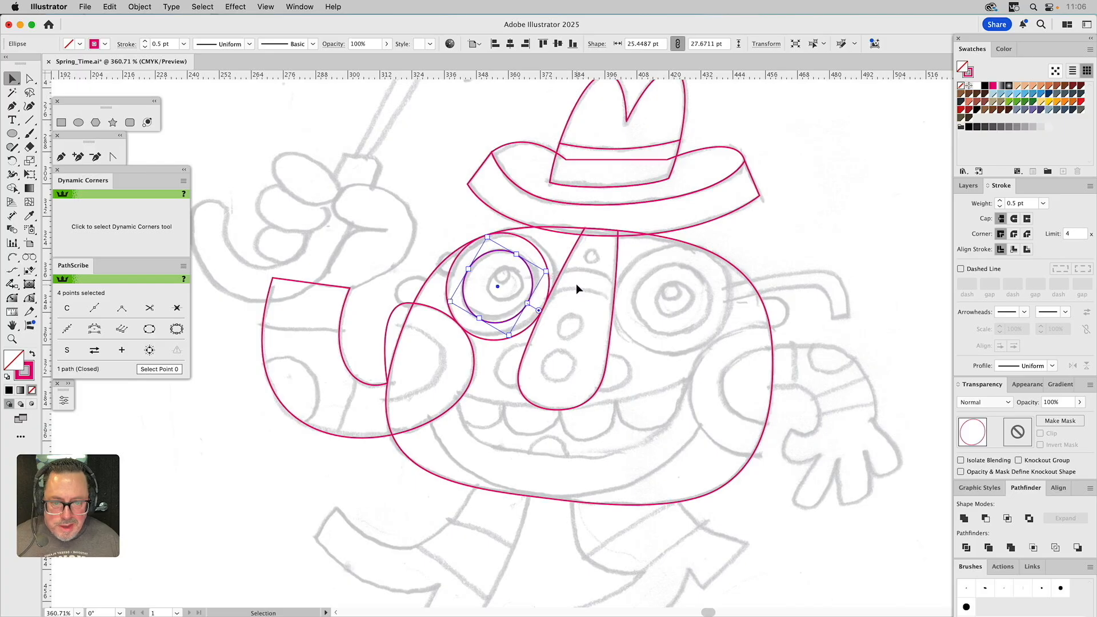
click(575, 284)
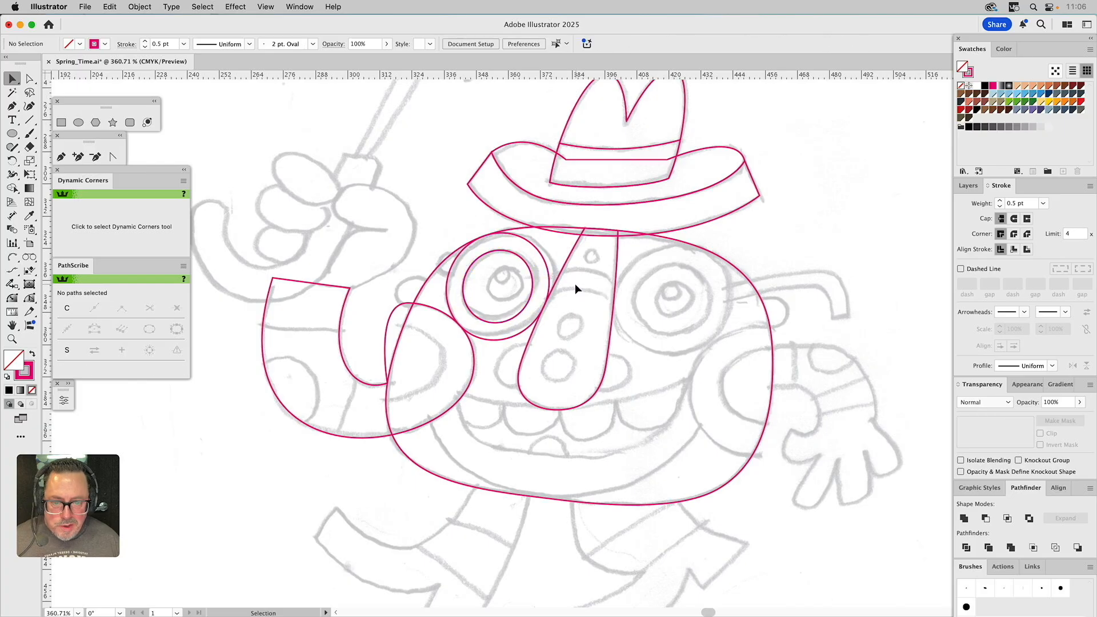
click(525, 267)
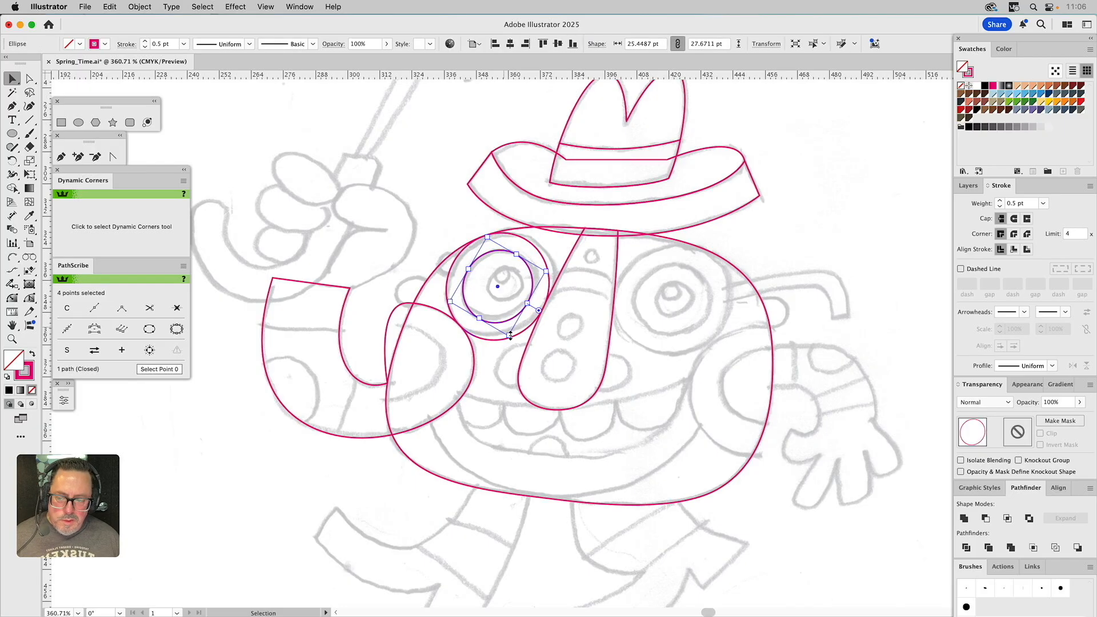
drag(510, 335, 510, 335)
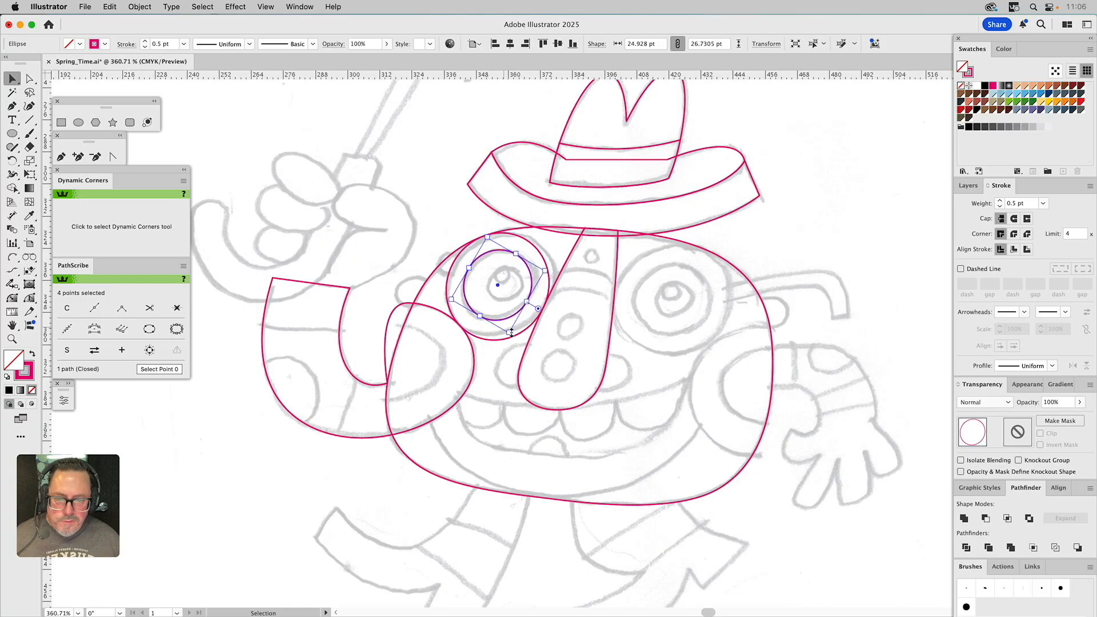
click(558, 343)
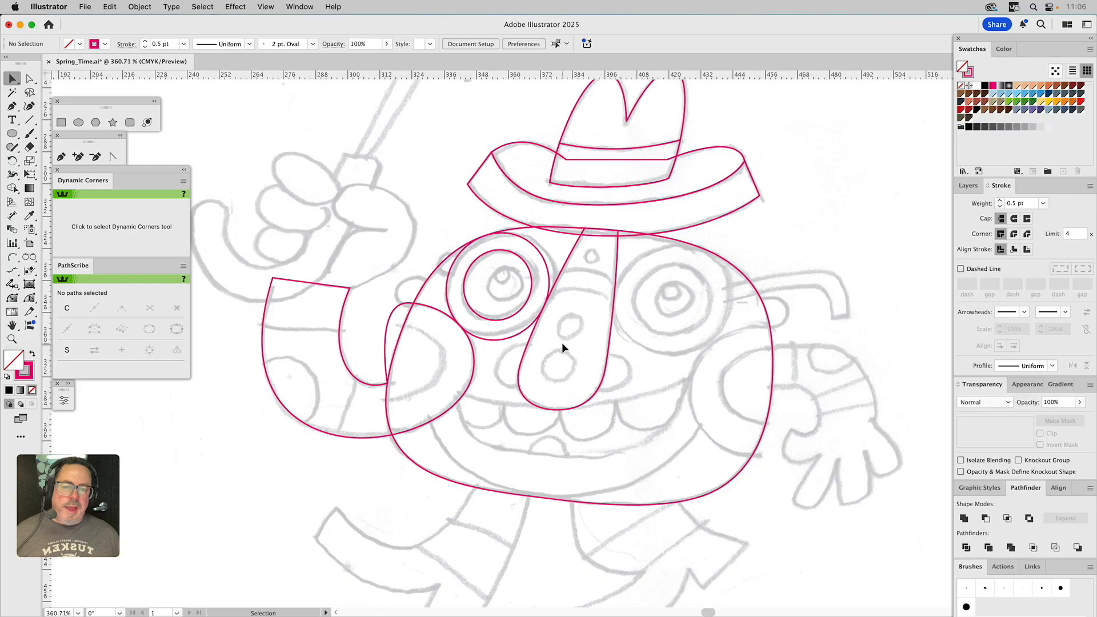
Duplicate the raised arm and head outline paths in place, and deselect them
click(427, 309)
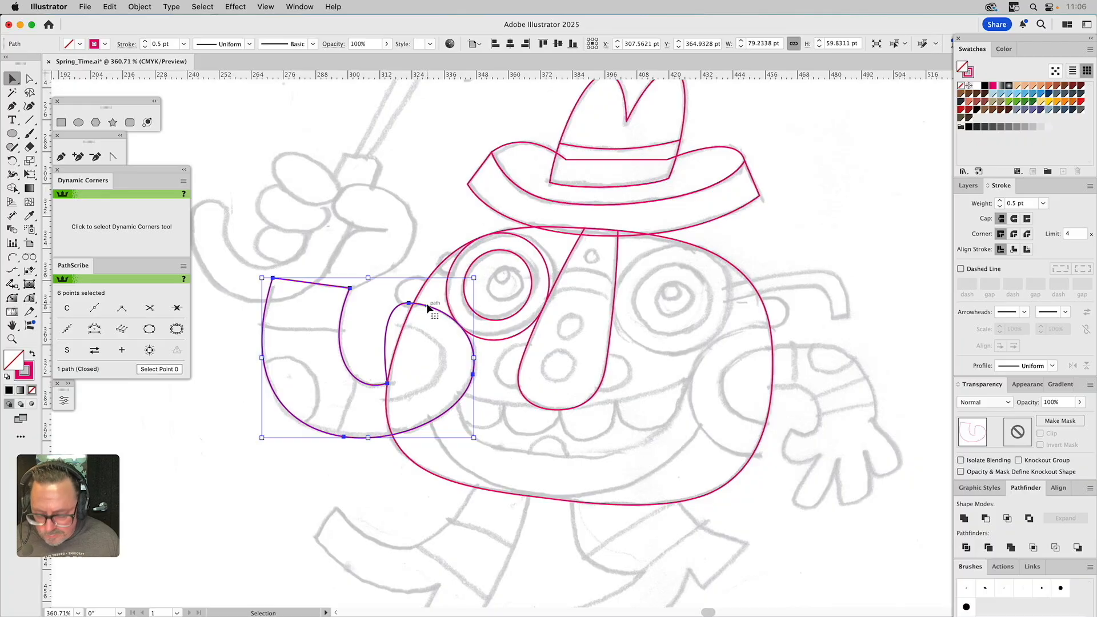
click(423, 288)
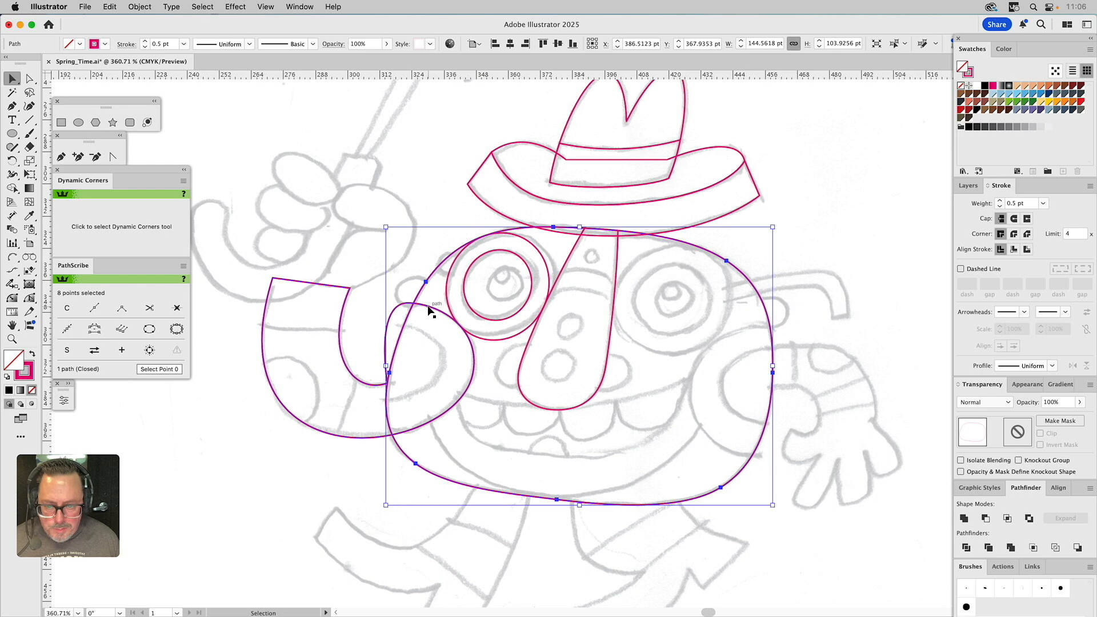
shift+click(427, 305)
click(431, 377)
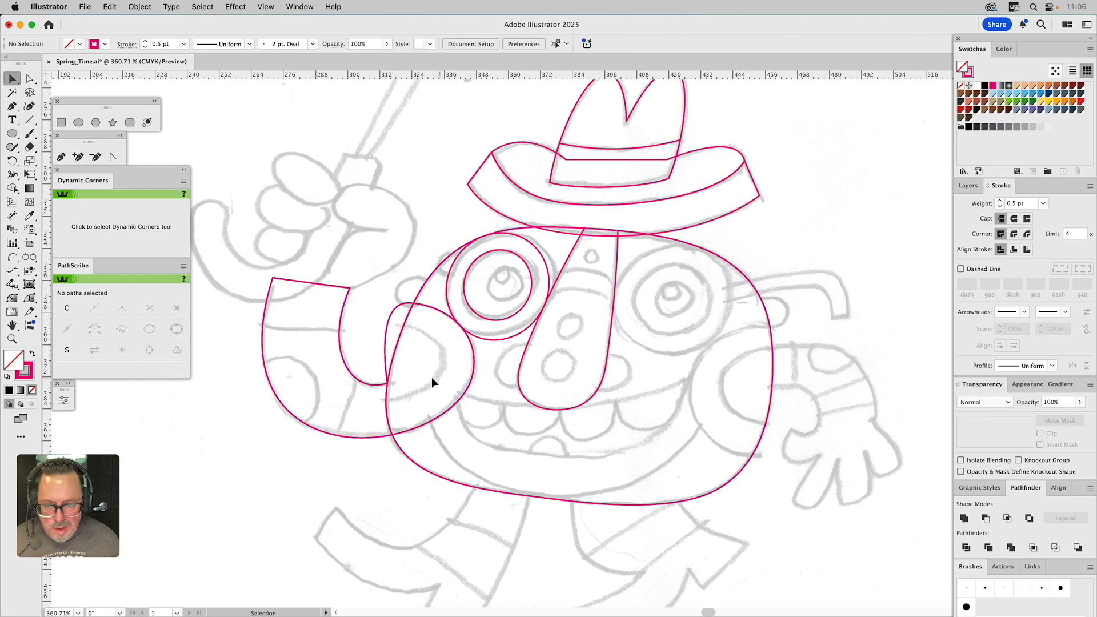
Pull the arm copy's inner underarm anchor outside the head, and intersect it with the head copy to form the shoulder shape
key(a)
click(388, 384)
drag(387, 385, 366, 365)
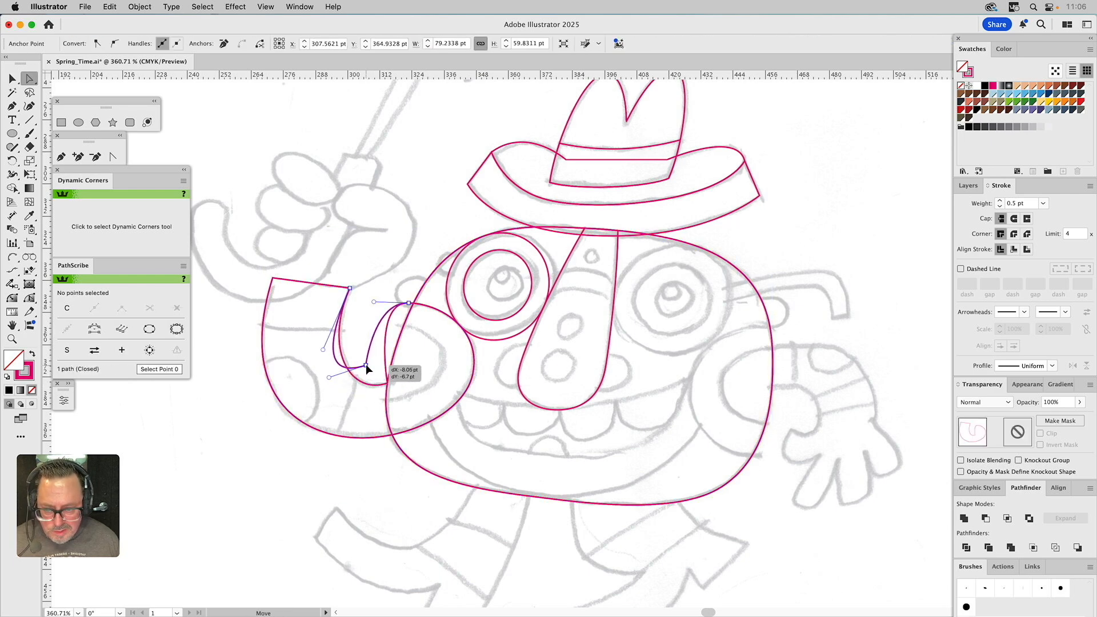
shift+super+click(424, 283)
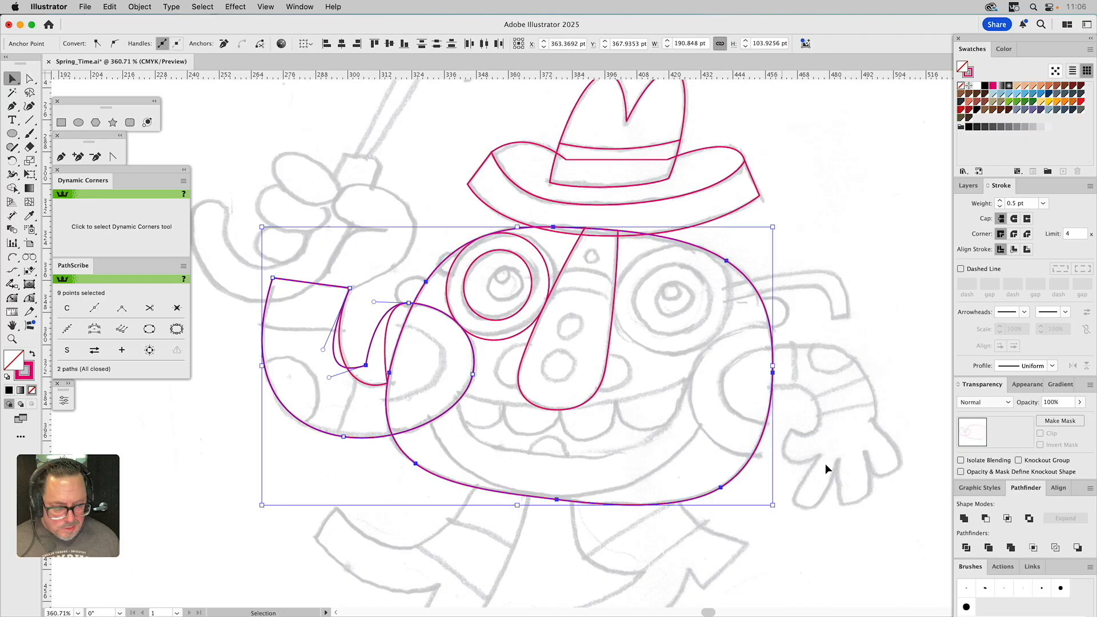
click(1008, 518)
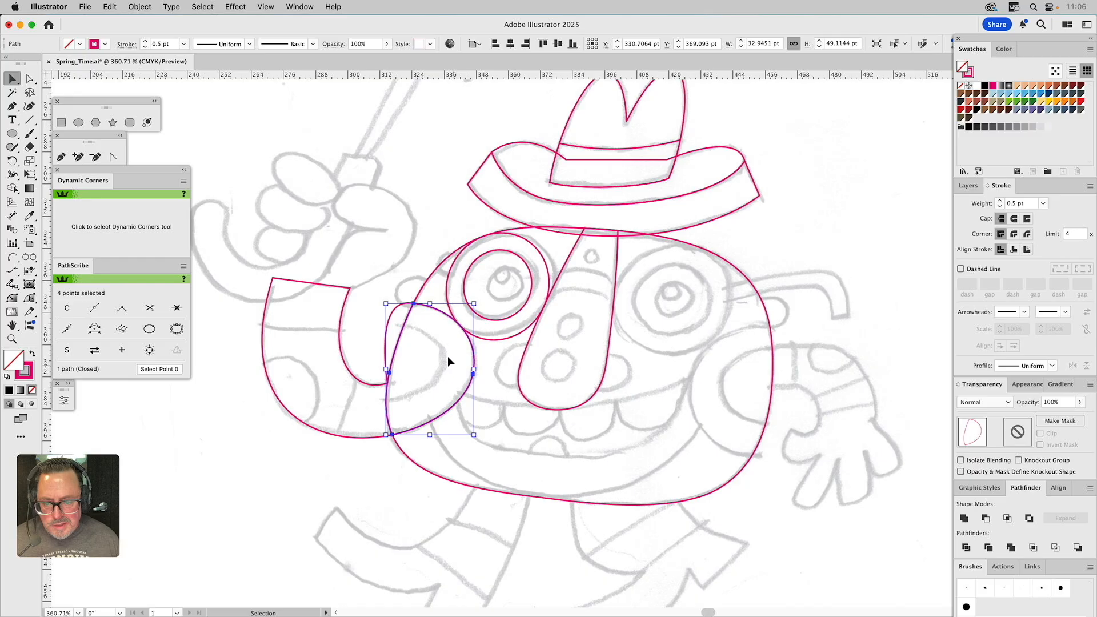
key(super+z)
Reshape the original raised arm with Direct Selection by moving its upper shoulder anchor down inside the head and shoulder shape
key(a)
click(386, 343)
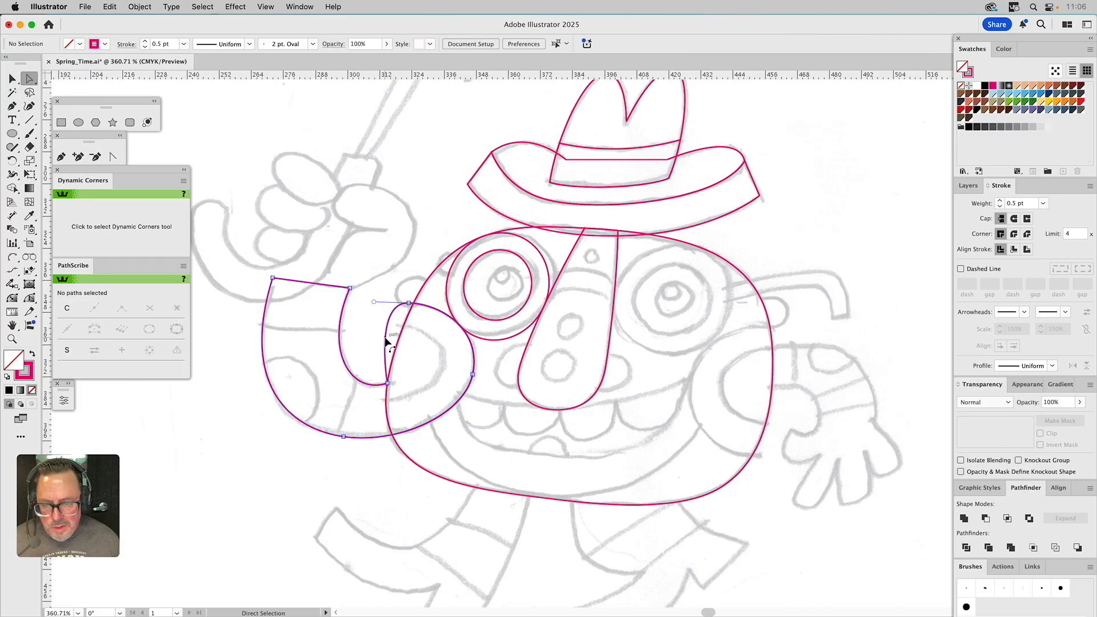
click(388, 383)
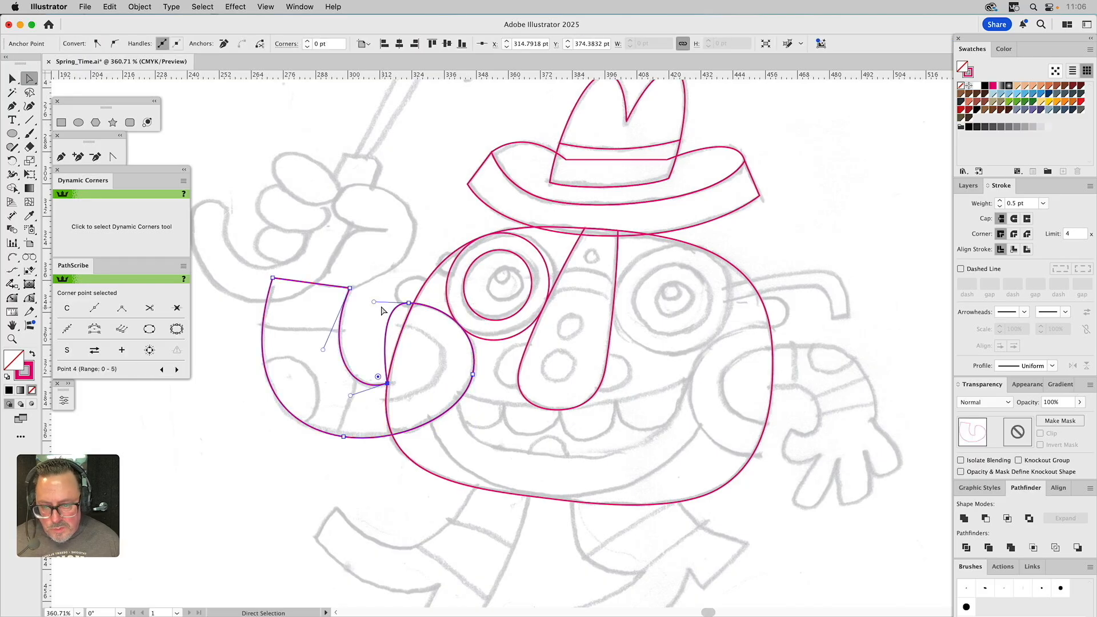
drag(409, 303, 412, 377)
click(395, 377)
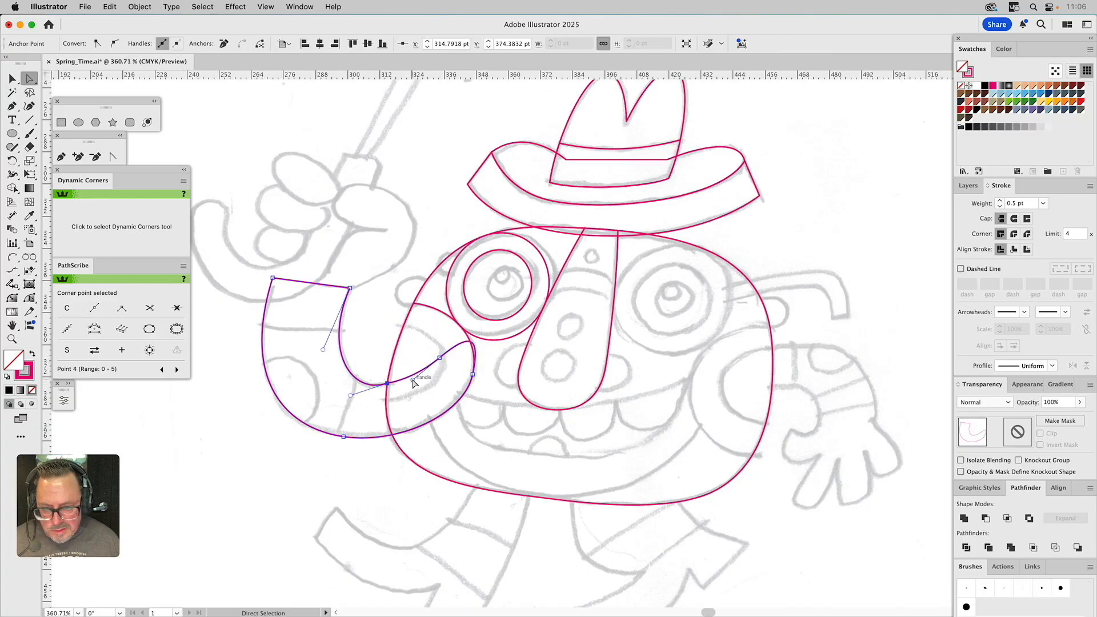
Fill the head outline with a light blue swatch
key(v)
click(438, 268)
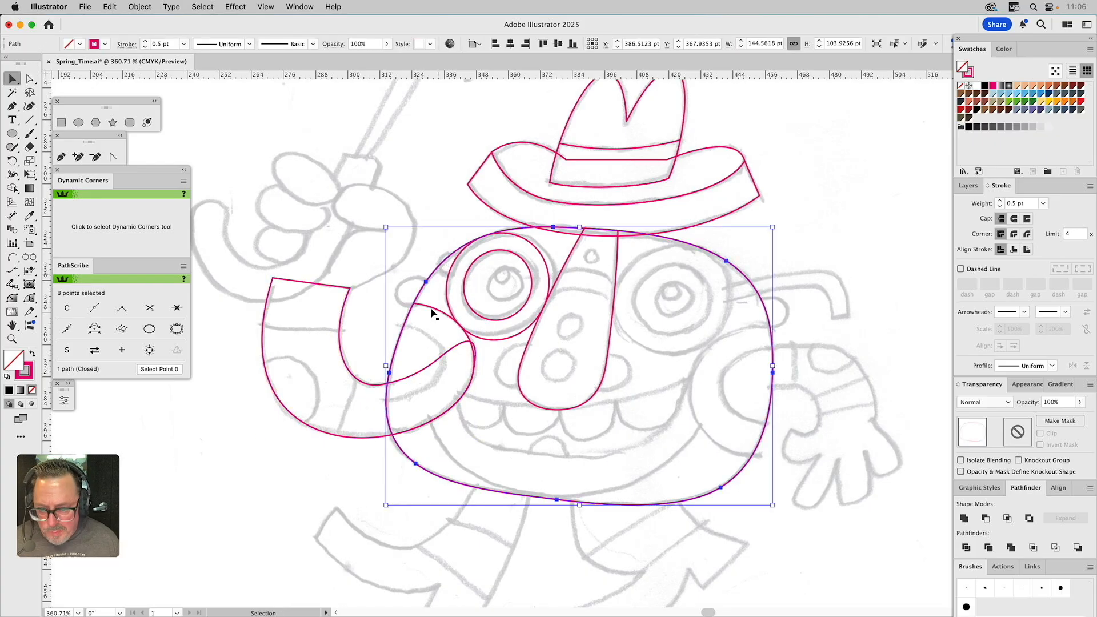
click(1018, 93)
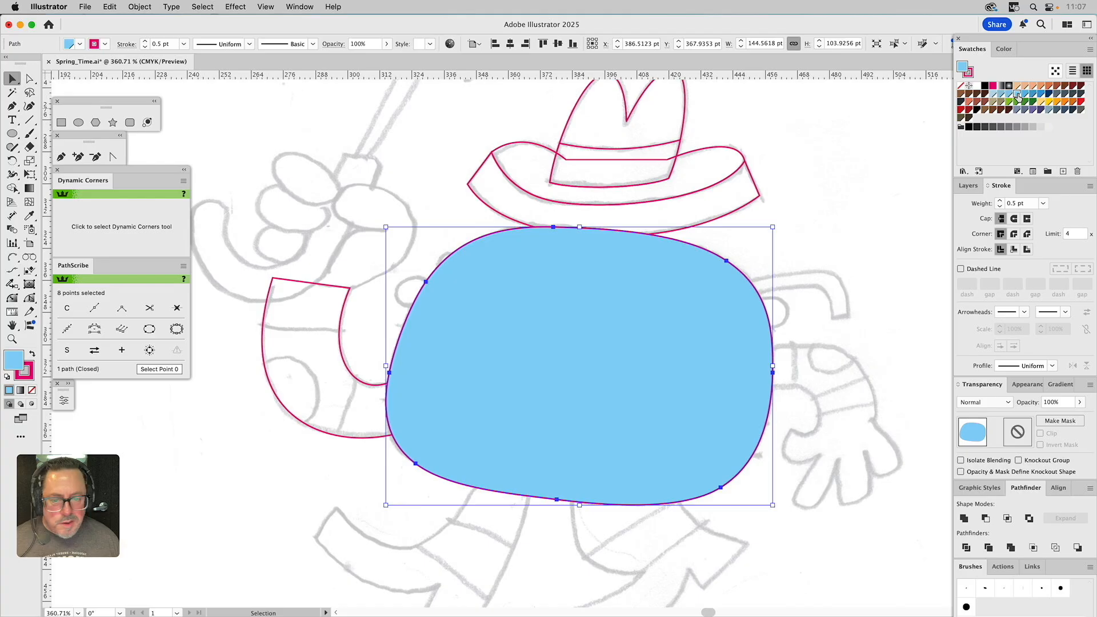
Subtract the blue-filled head shape from the raised arm with Minus Front, and deselect the trimmed arm
shift+click(344, 349)
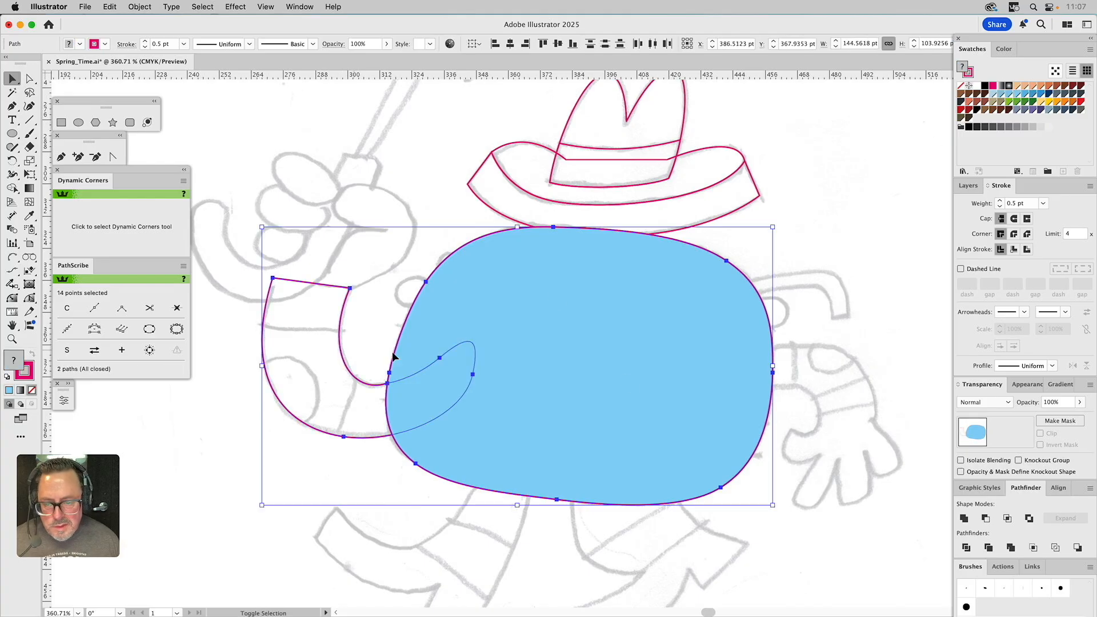
click(986, 519)
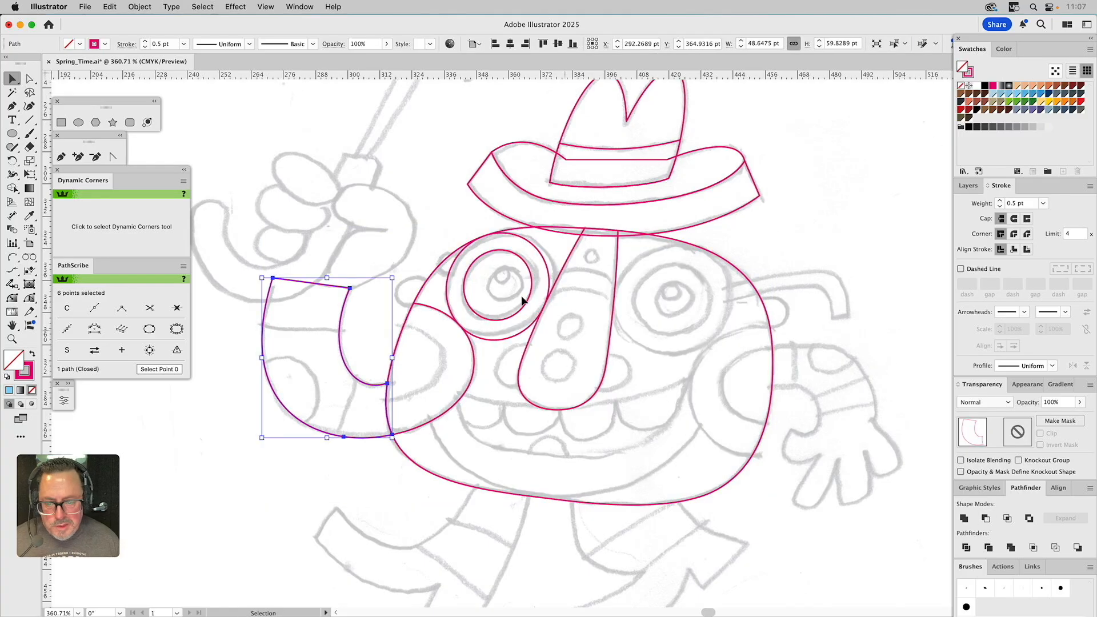
click(420, 244)
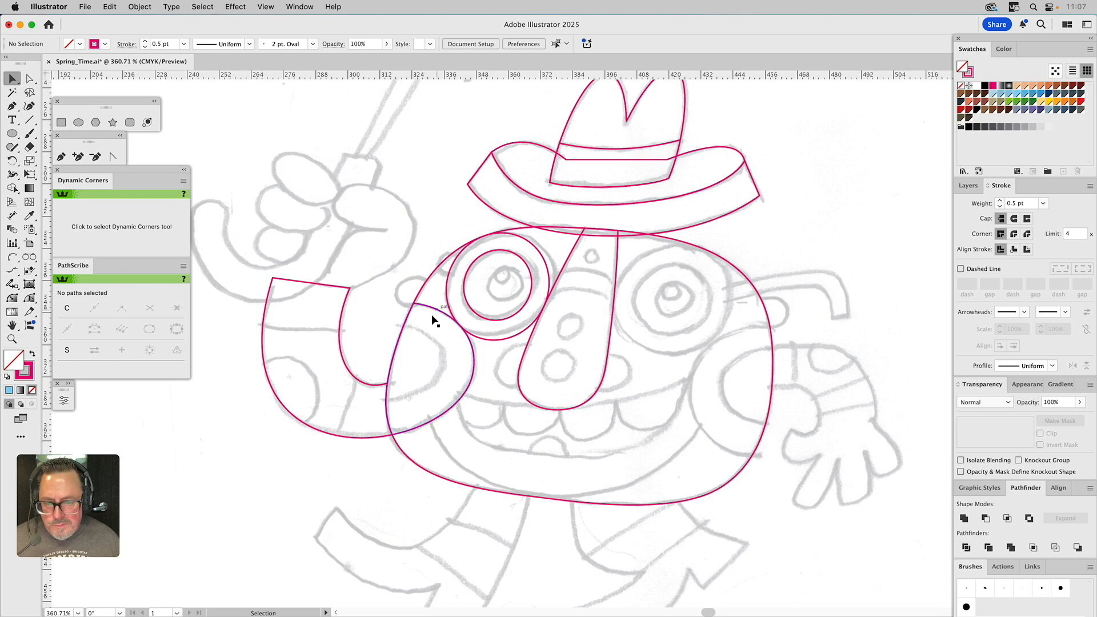
Draw an ellipse about 44 by 29 pt across the raised arm's shoulder, and intersect it with the shoulder shape to form the inner patch
click(78, 123)
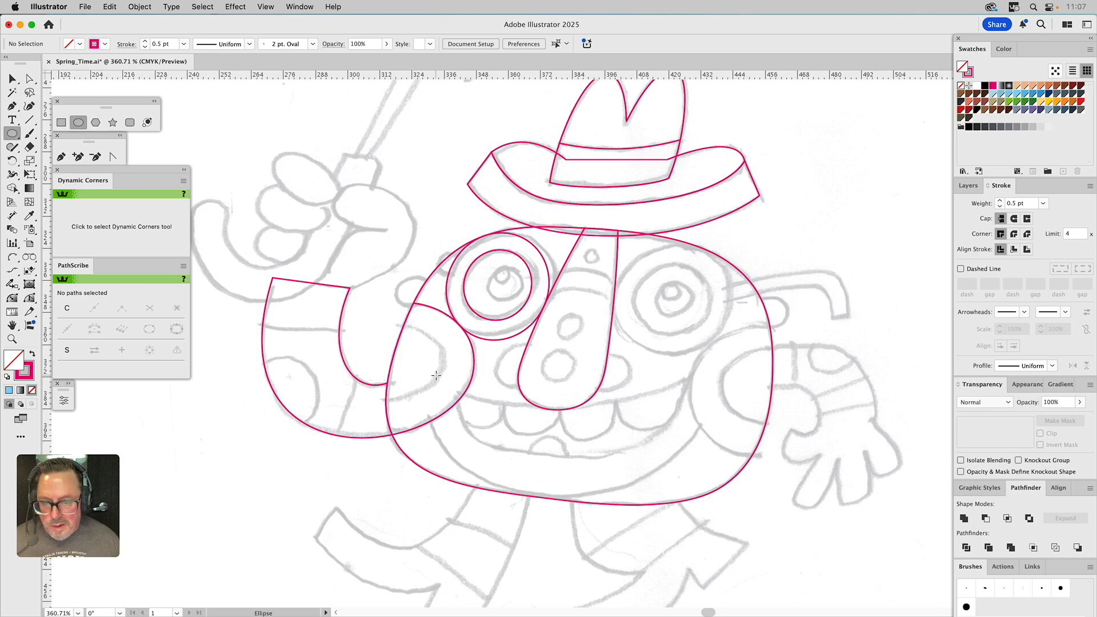
drag(388, 362, 445, 398)
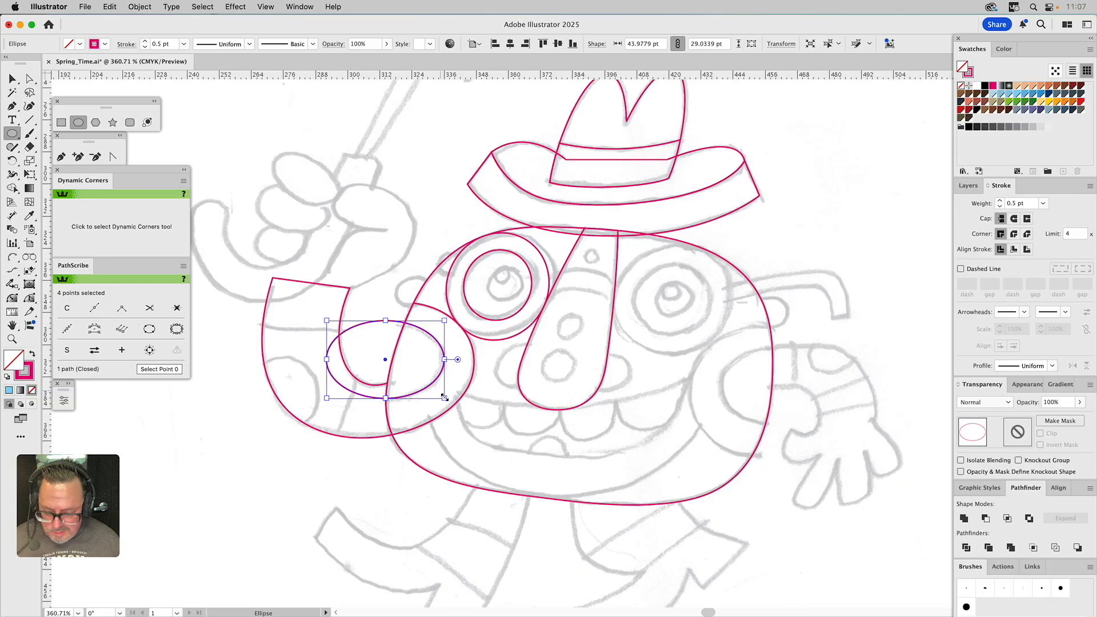
key(v)
click(436, 313)
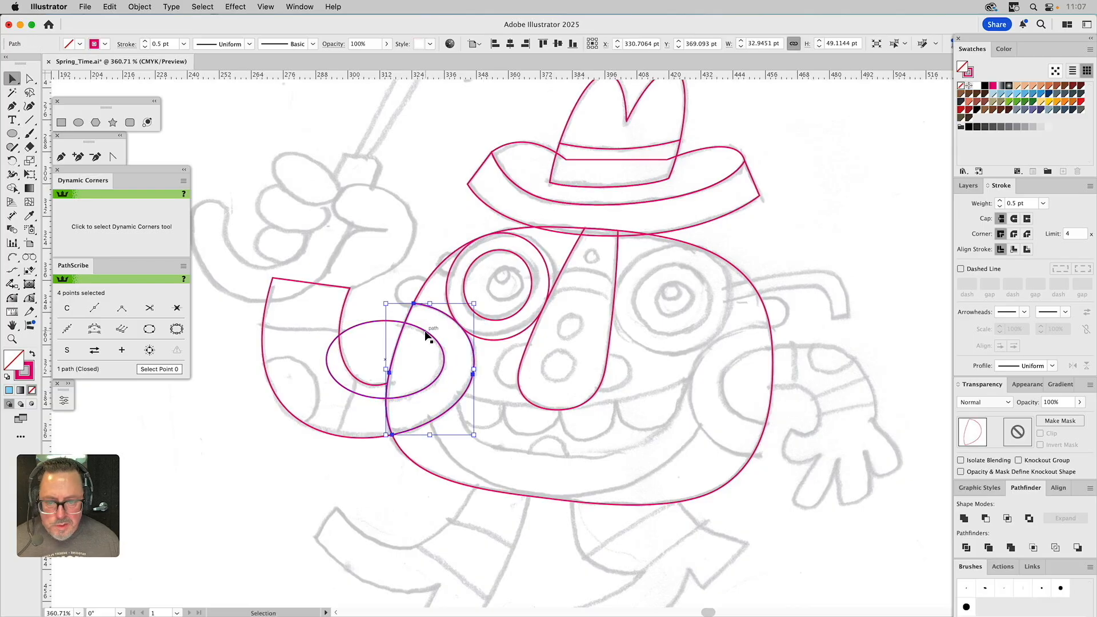
shift+click(425, 332)
click(1007, 518)
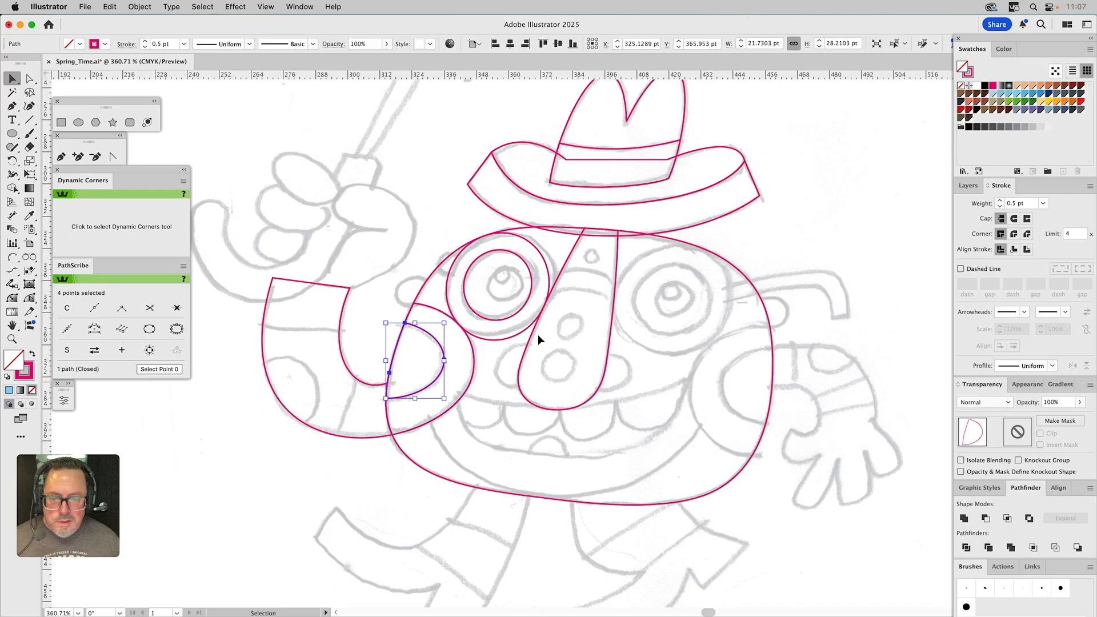
click(442, 227)
Draw the pupil ellipse, about 12.8 by 12.3 pt, over the sketched pupil inside the existing eye rings
drag(565, 290, 497, 288)
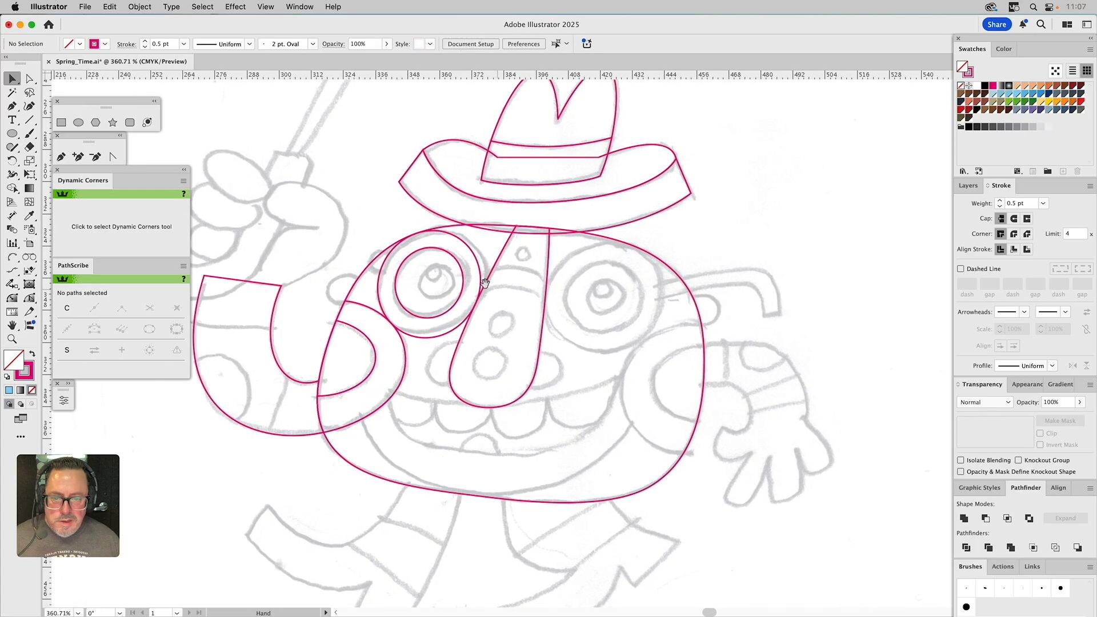
click(12, 339)
drag(314, 189, 577, 382)
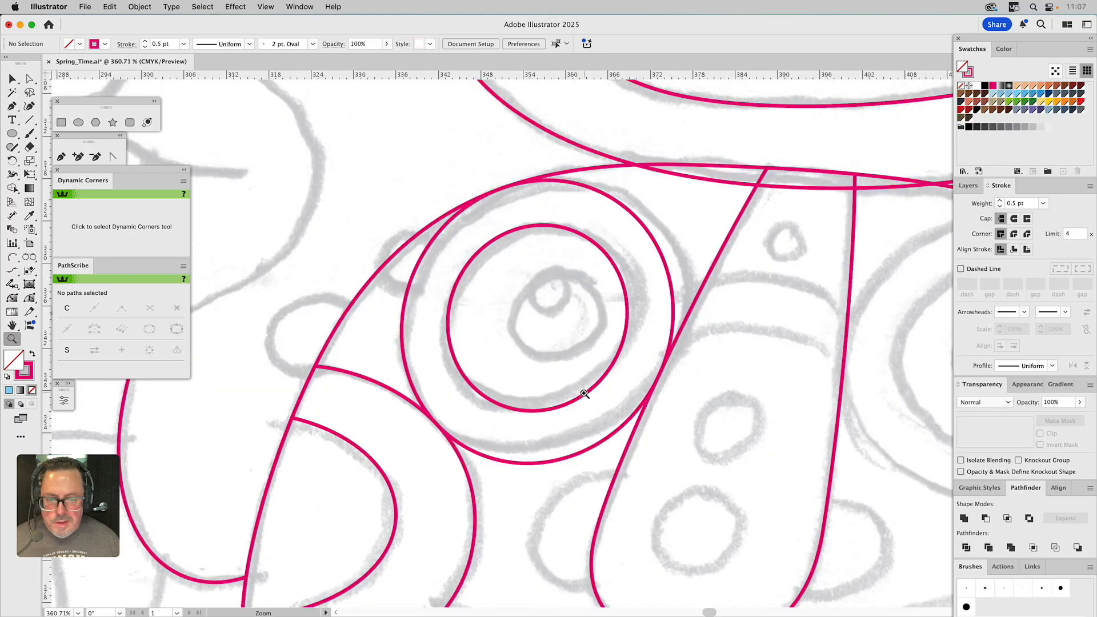
click(80, 123)
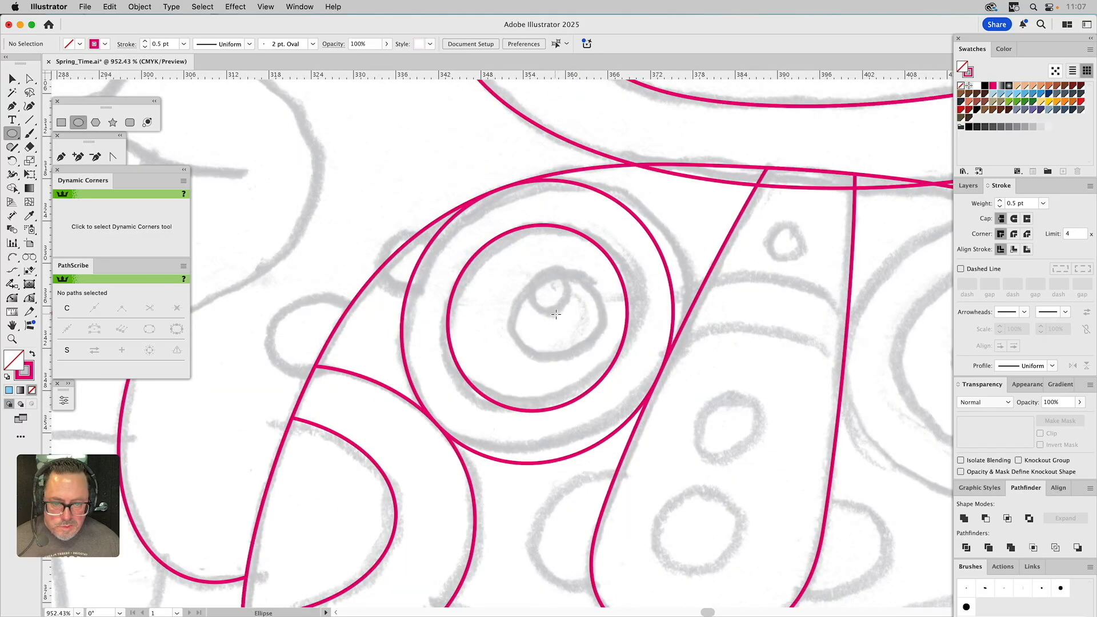
drag(558, 316, 603, 356)
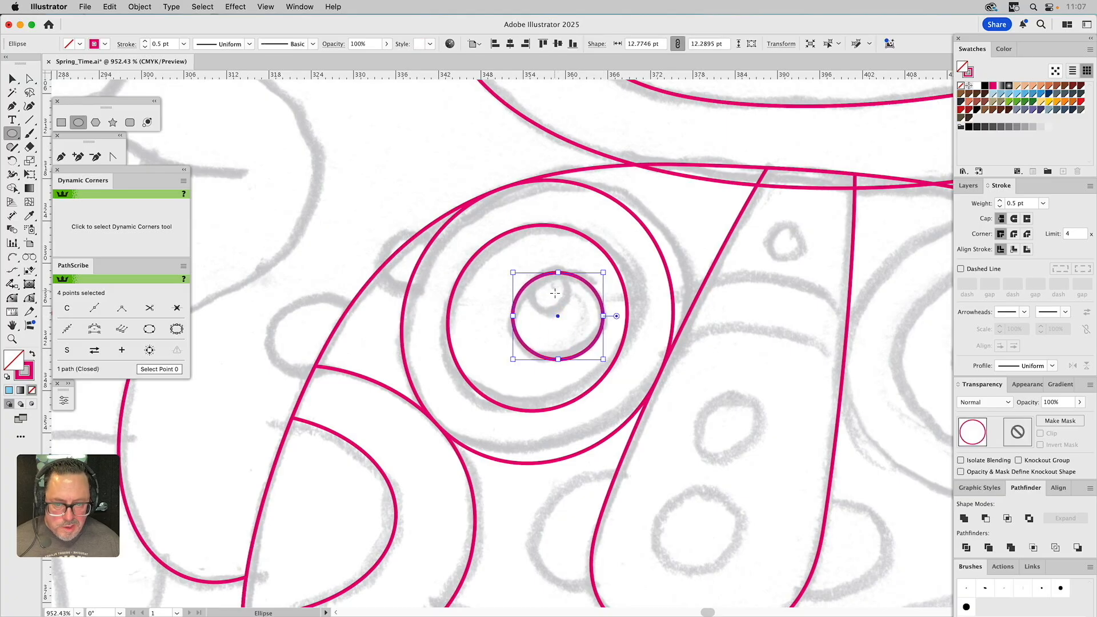
Draw a small highlight ellipse, about 4.5 by 3.9 pt, in the upper part of the pupil, fine-tune it and deselect
drag(549, 293, 566, 308)
key(v)
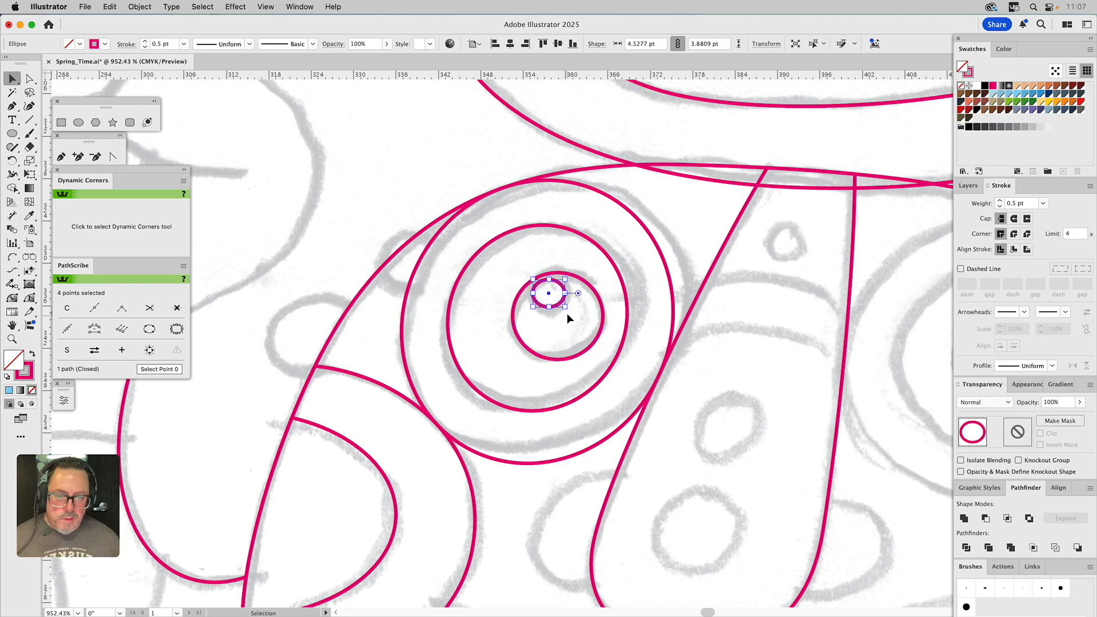
click(567, 313)
drag(558, 306, 560, 310)
click(649, 347)
Draw the outer ellipse of the second eye, about 45.4 by 42.5 pt, from its center over the sketched ring
drag(649, 347, 410, 352)
drag(603, 358, 405, 309)
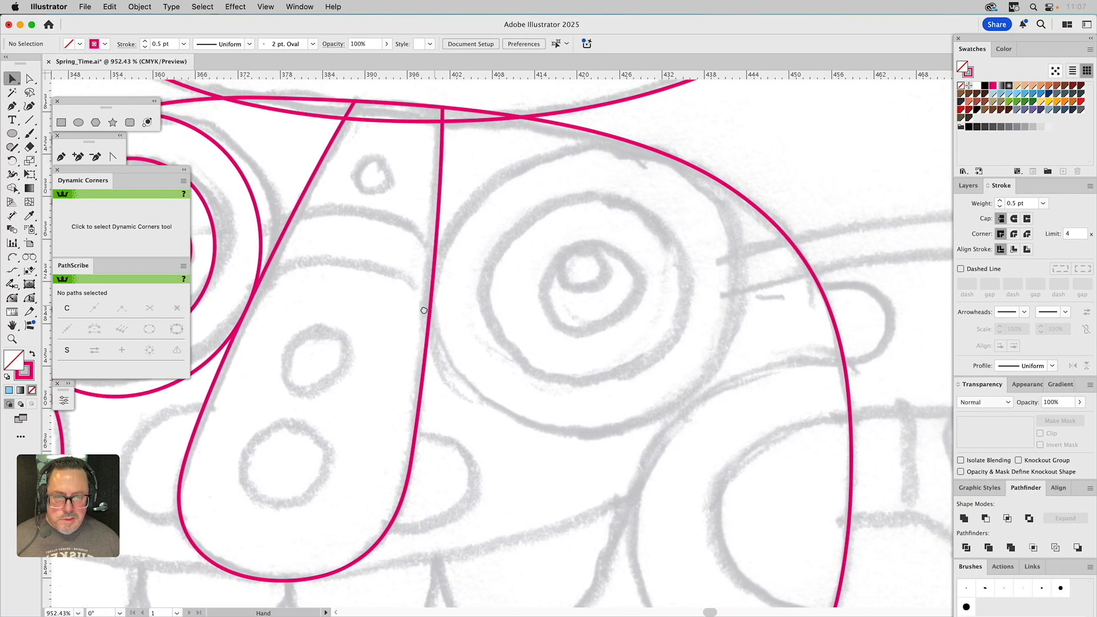
click(78, 122)
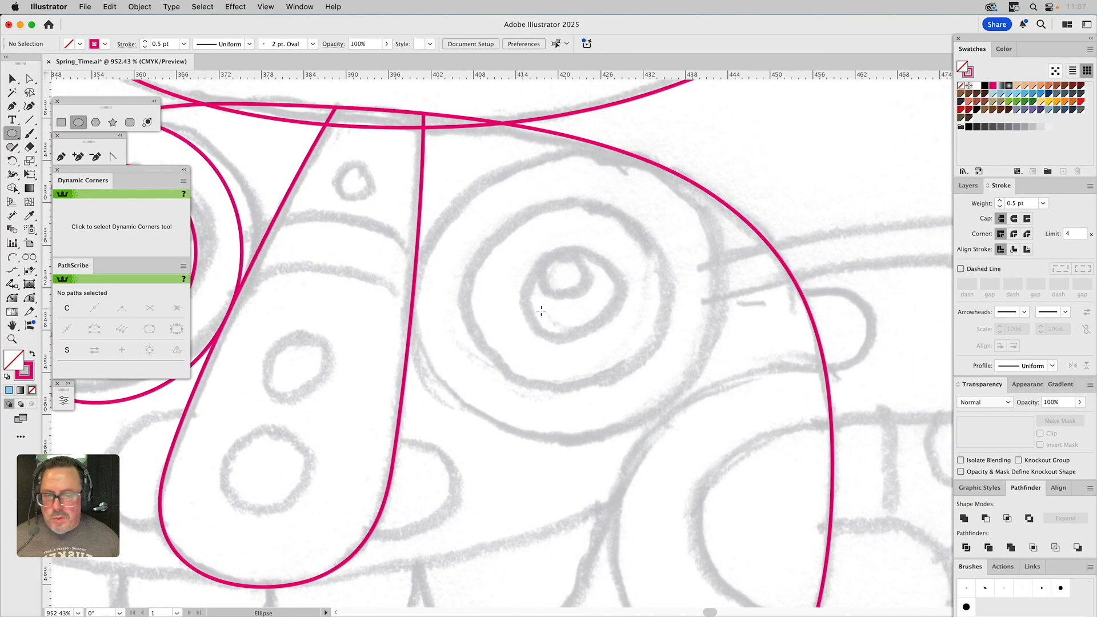
drag(570, 296, 732, 446)
Trace the lowered arm's shoulder as a closed Pen path, curved inside the head and closed just beyond the head's edge
scroll(743, 434, down, 5)
scroll(743, 434, right, 8)
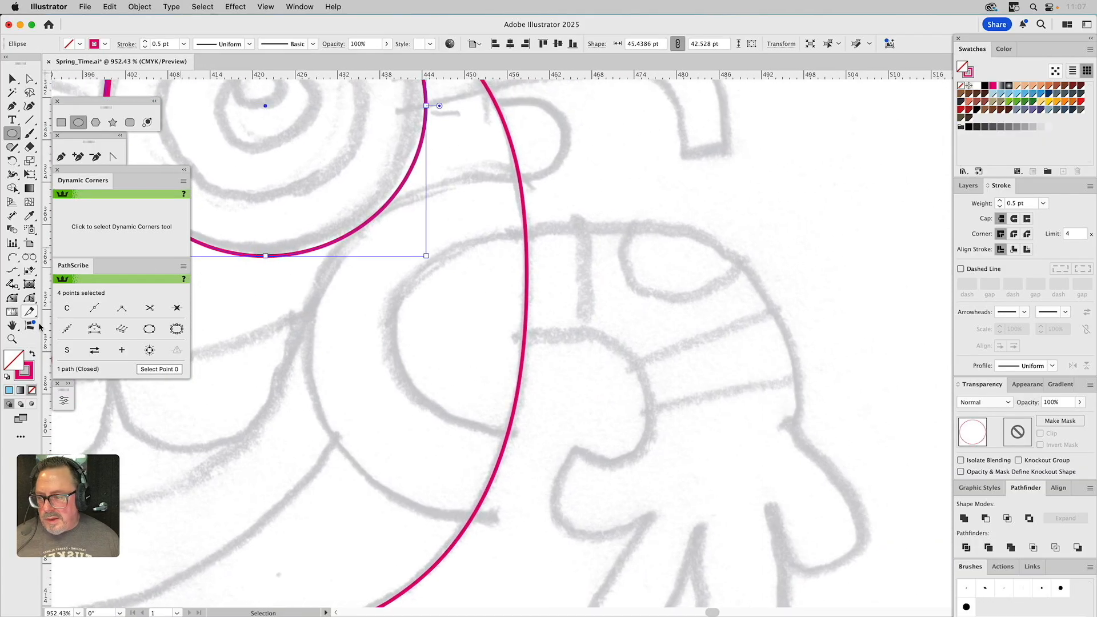
click(12, 339)
alt+click(447, 345)
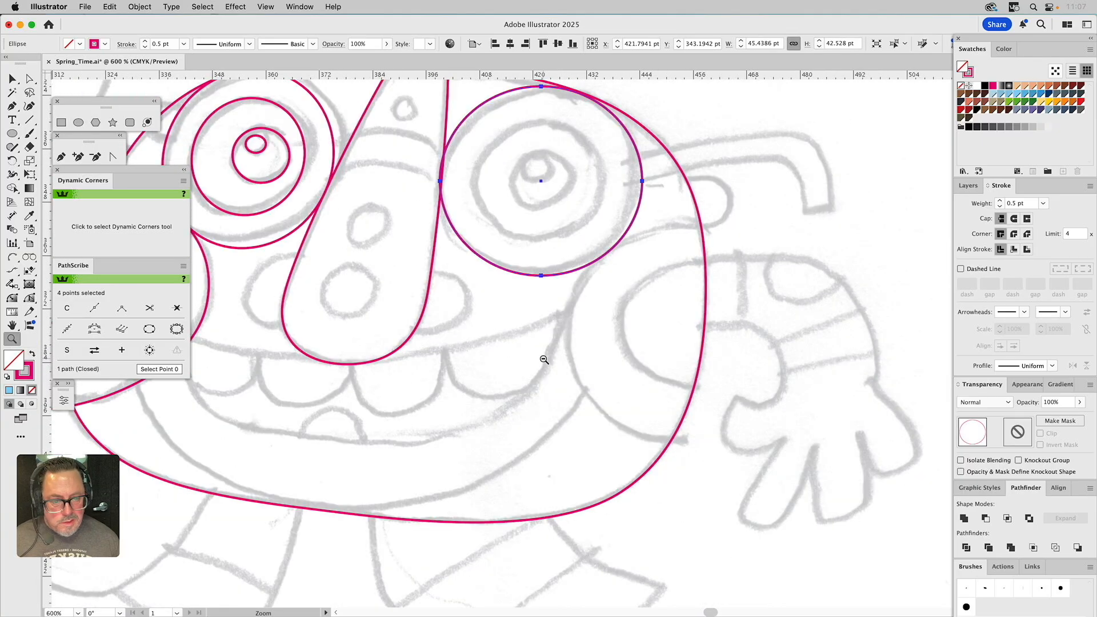
scroll(549, 354, up, 2)
scroll(549, 354, left, 4)
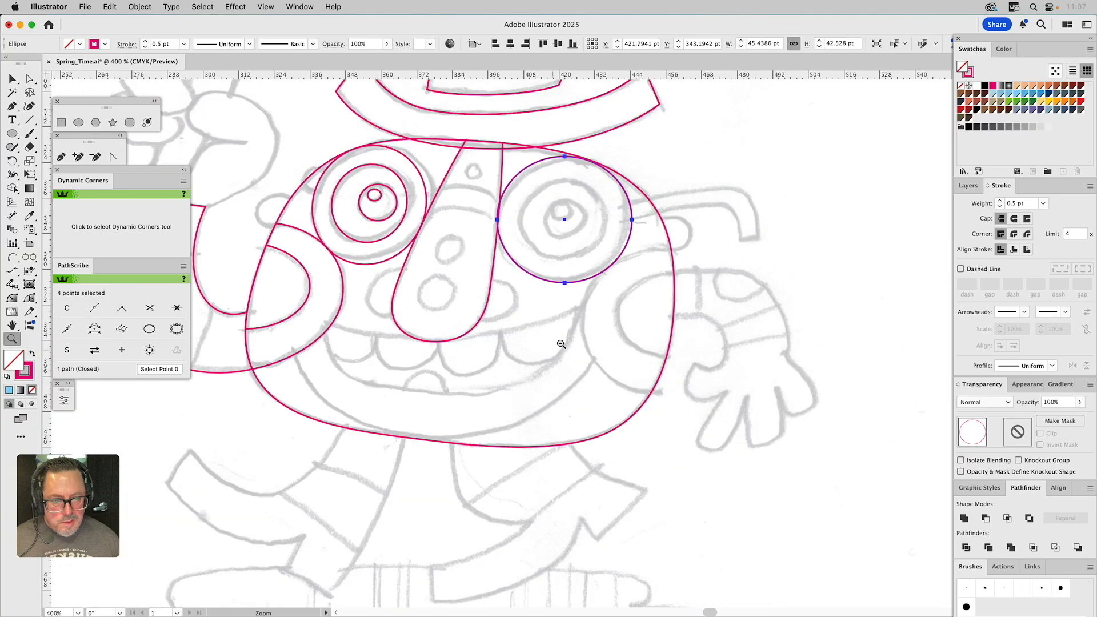
click(63, 158)
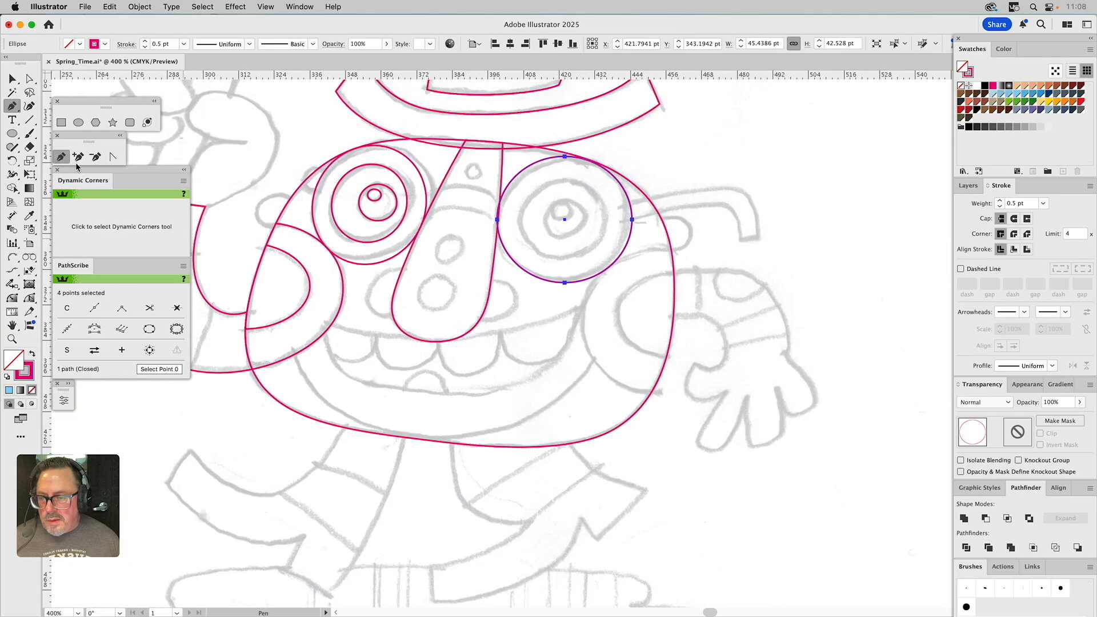
click(675, 250)
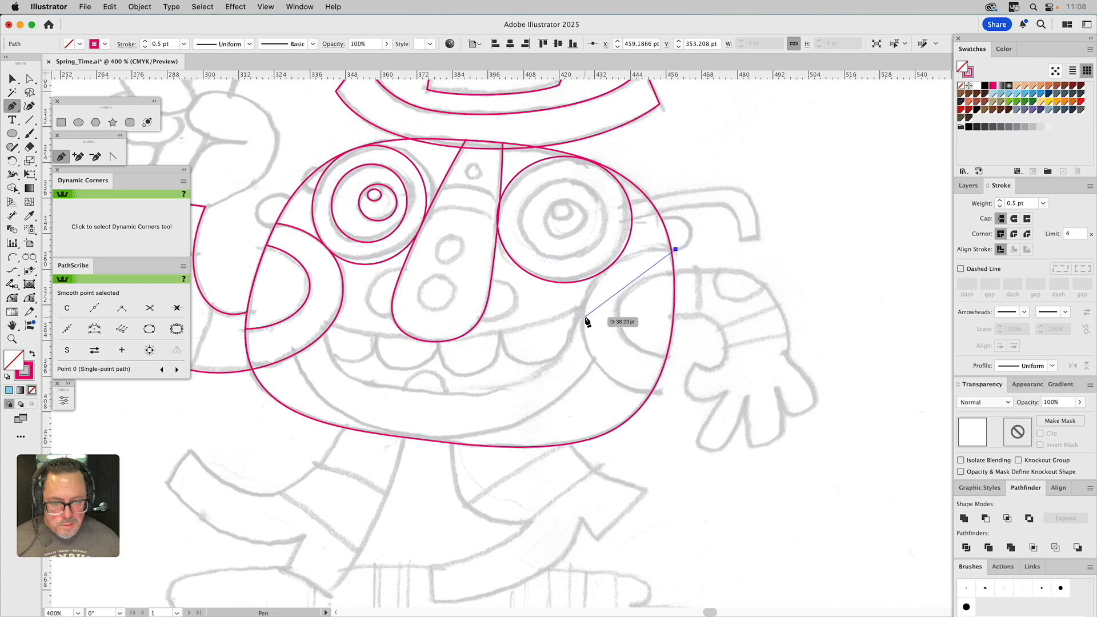
drag(581, 315, 576, 360)
click(667, 395)
click(688, 291)
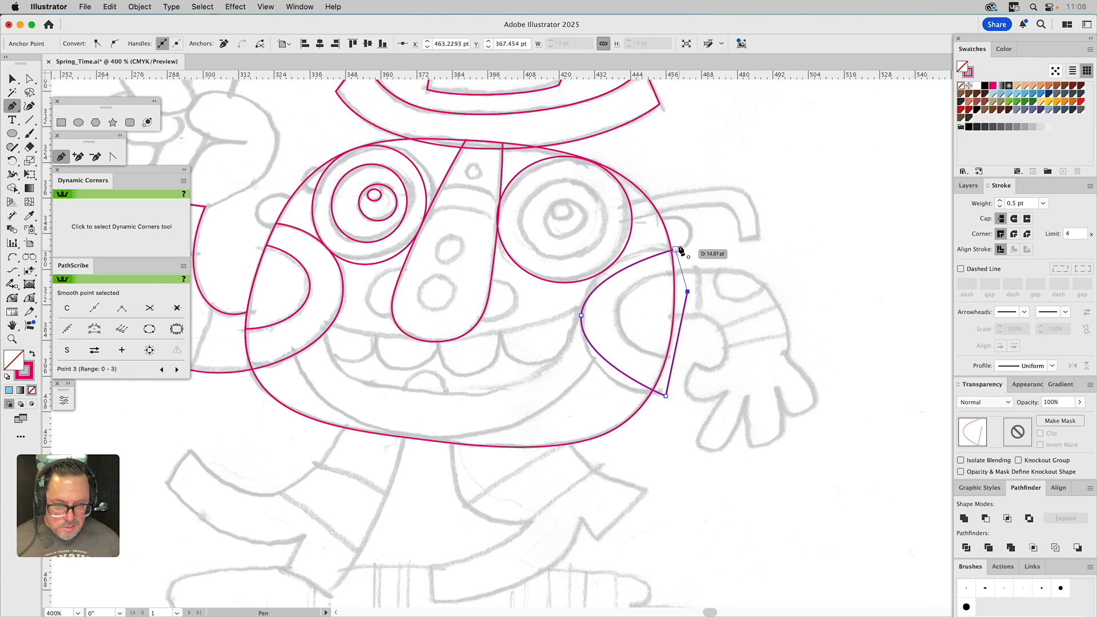
click(675, 250)
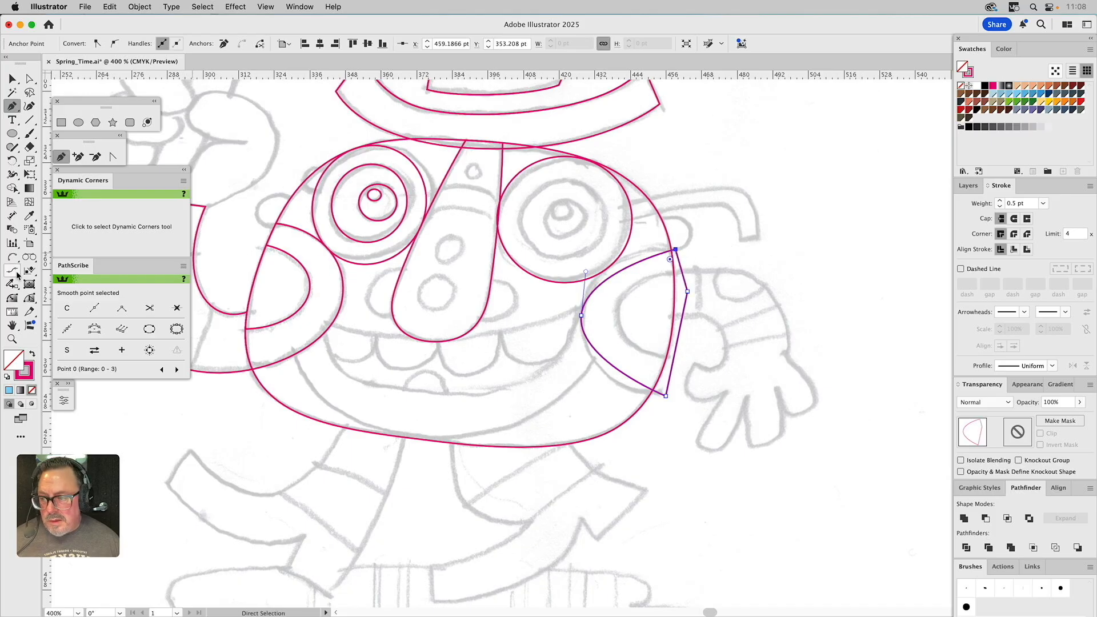
Round the lowered arm's shoulder curve with PathScribe by extending its end handles and adjusting the inner anchor's handle to match the sketch
click(29, 298)
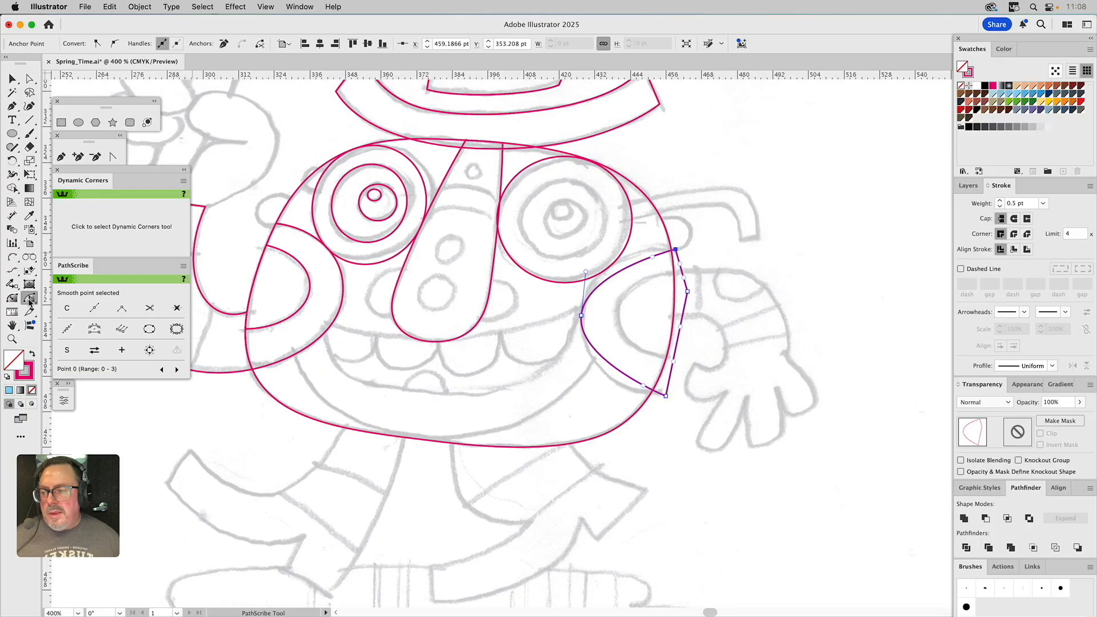
drag(653, 259, 632, 246)
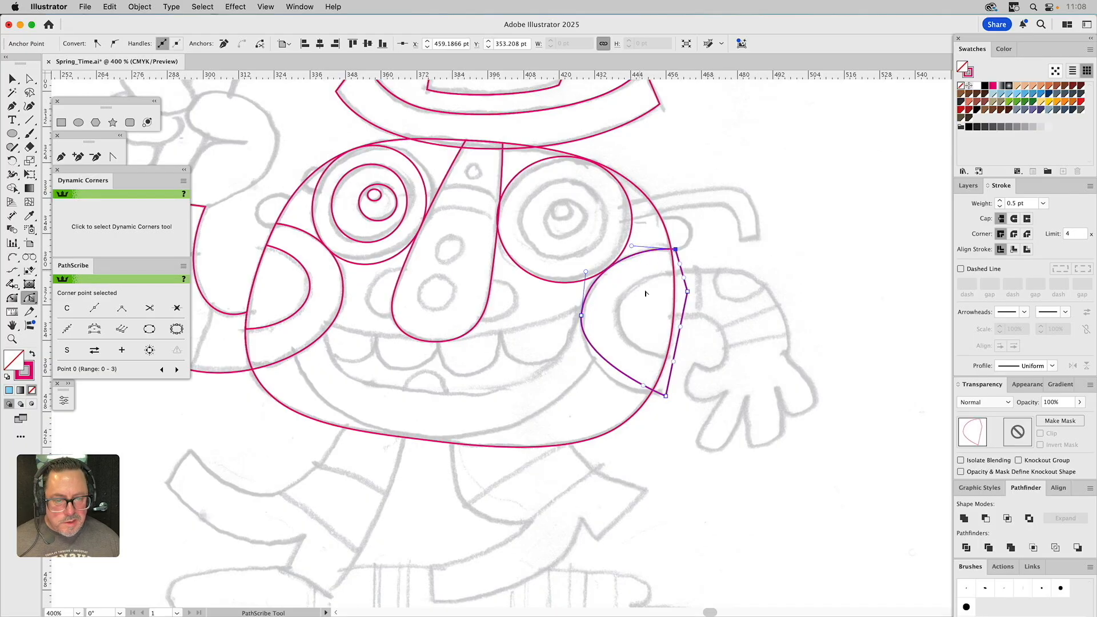
drag(645, 387, 624, 392)
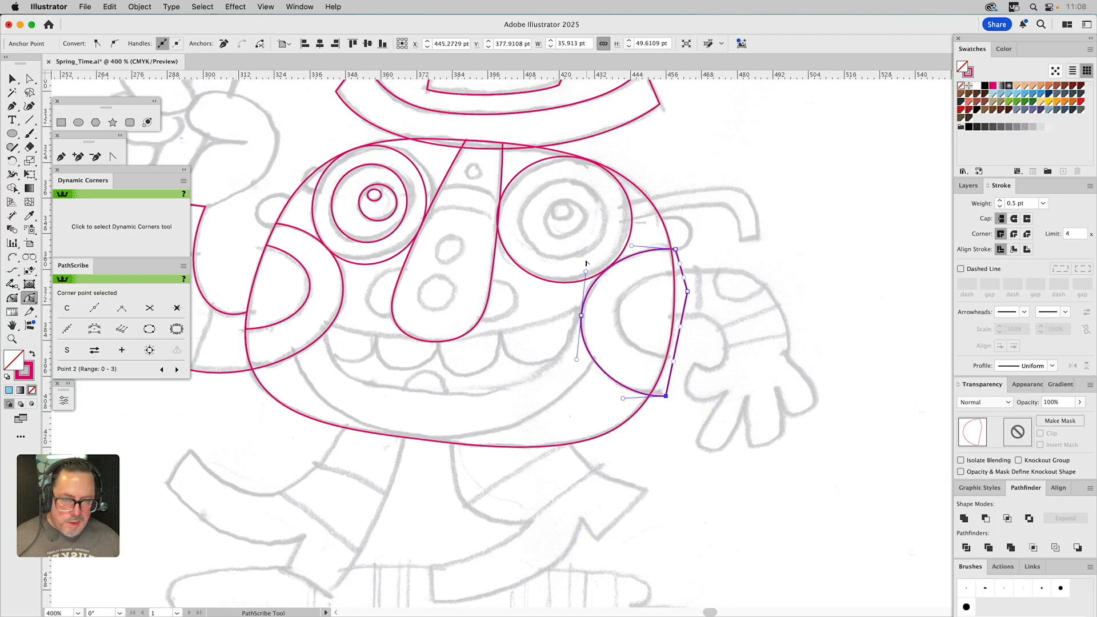
drag(585, 271, 583, 271)
key(v)
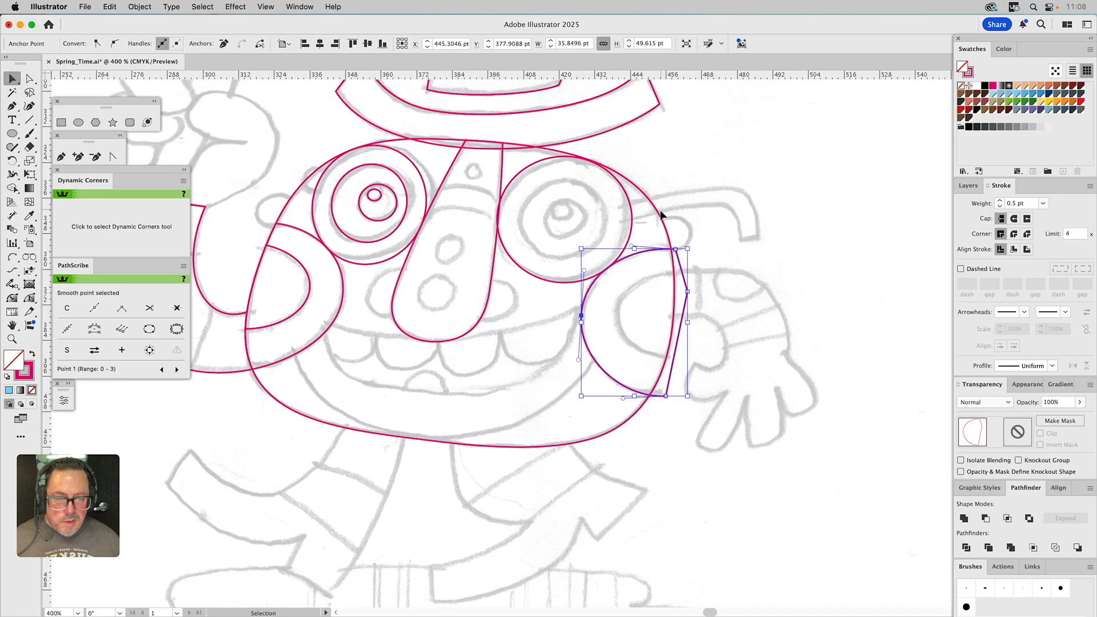
click(658, 216)
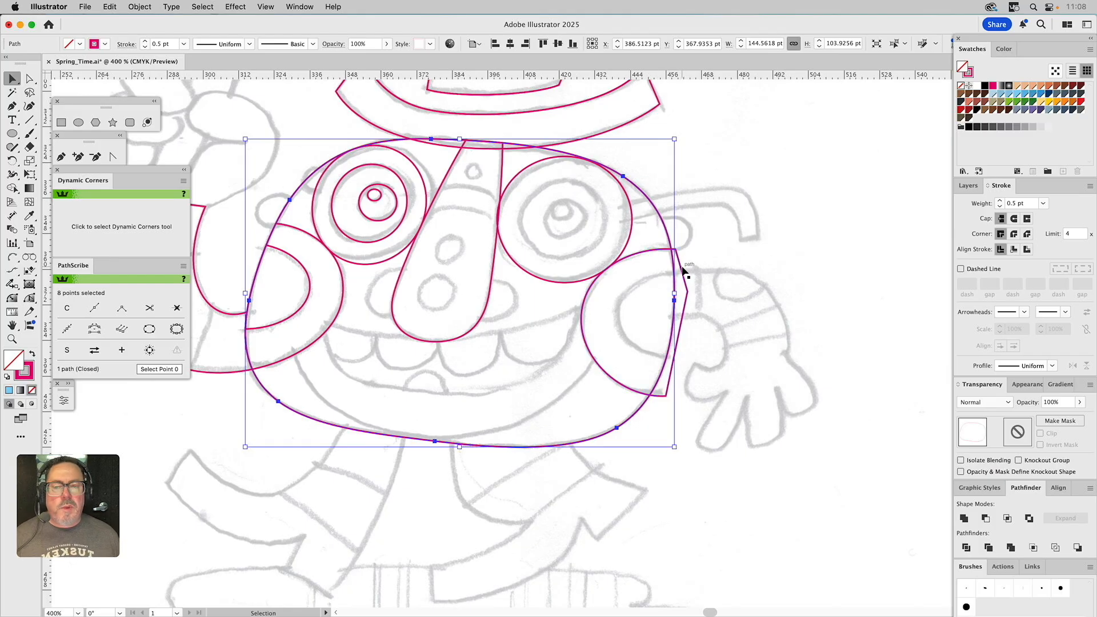
click(723, 245)
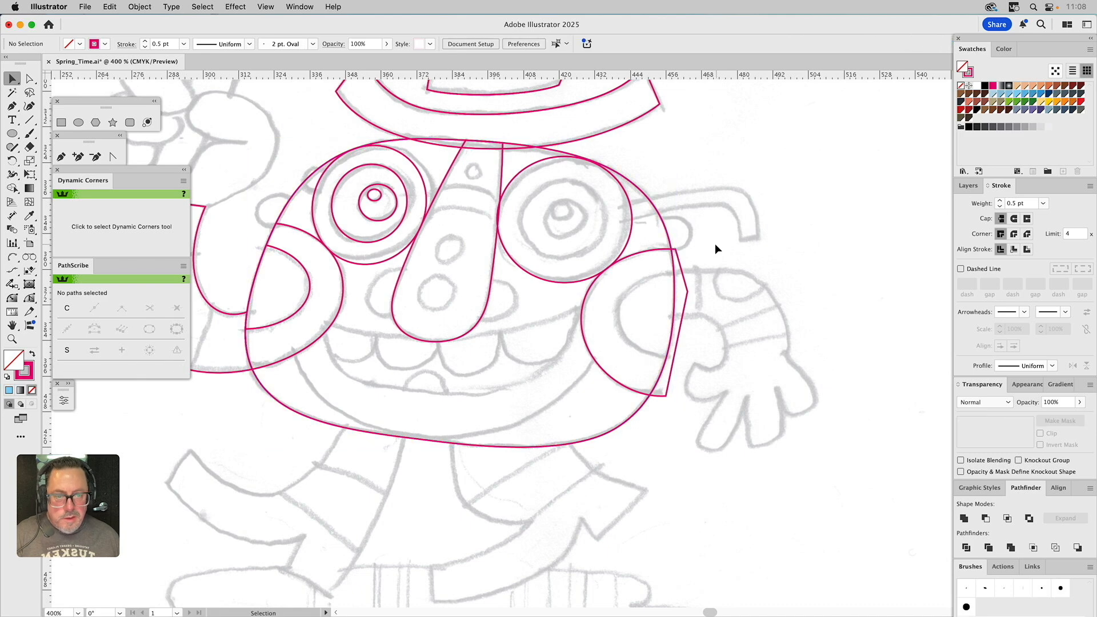
click(657, 213)
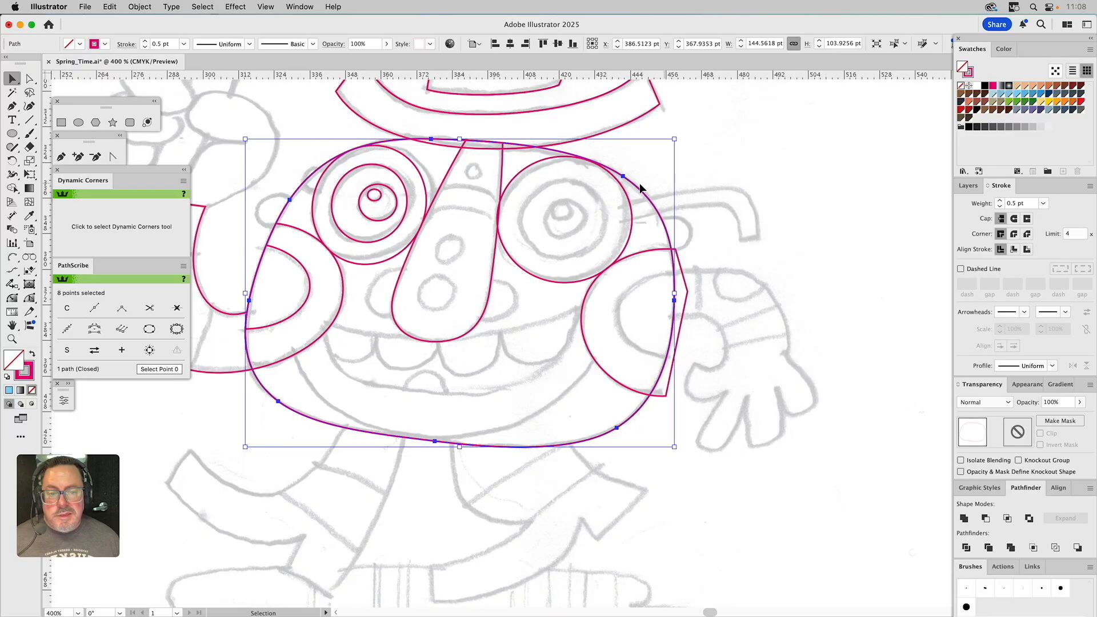
drag(639, 193, 671, 188)
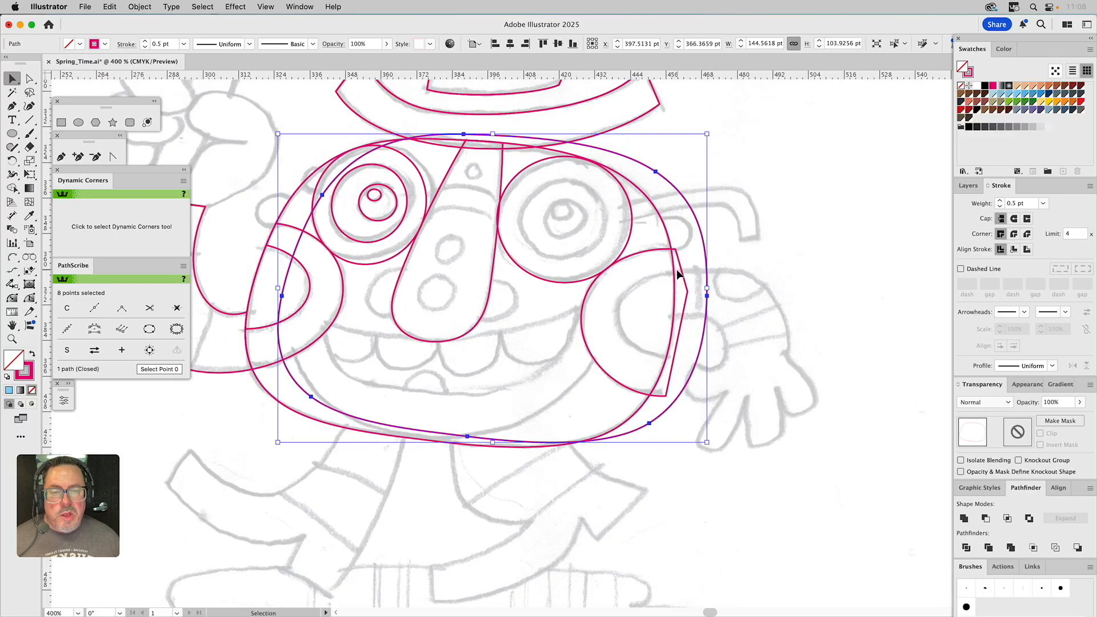
key(super+shift+a)
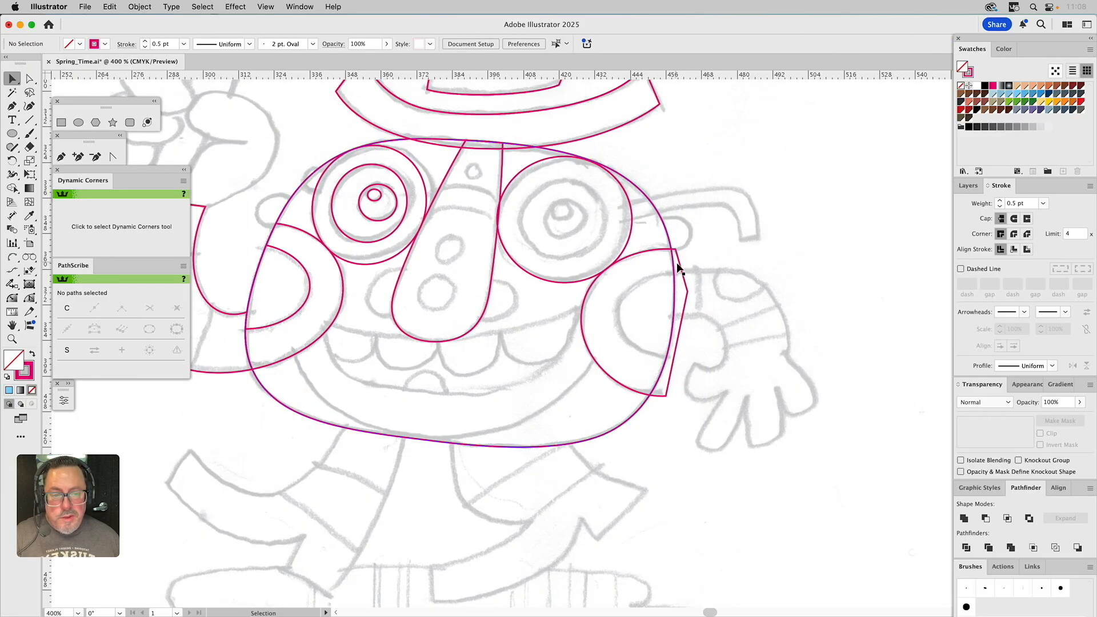
Copy the head outline, paste it in front, and offset the duplicate about 6 pt right and 1.5 pt up
click(655, 210)
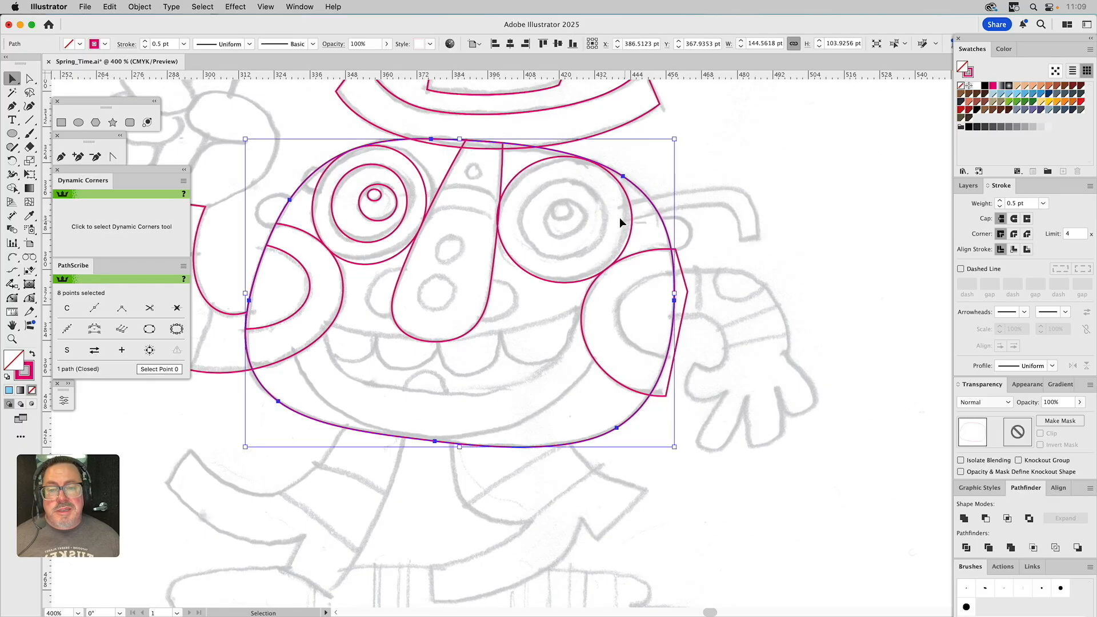
click(108, 7)
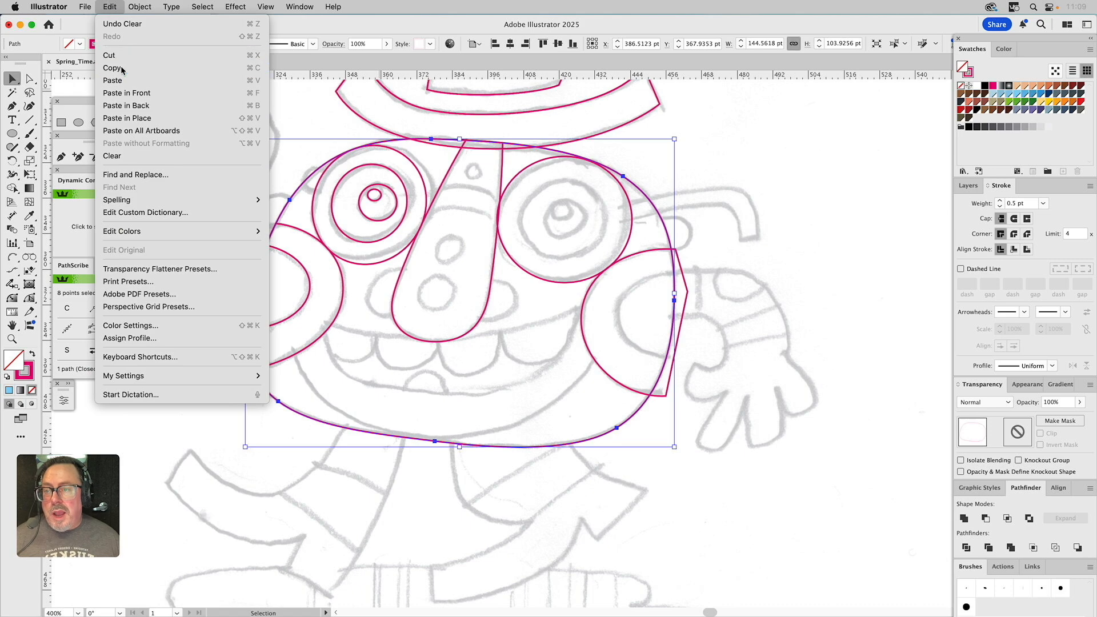
click(113, 68)
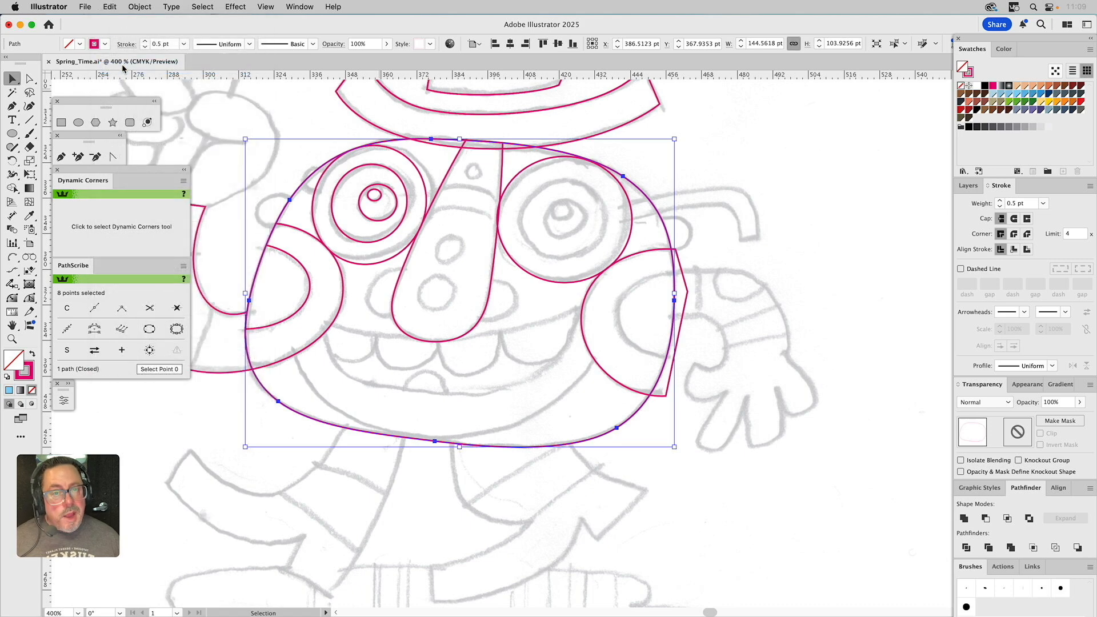
click(105, 5)
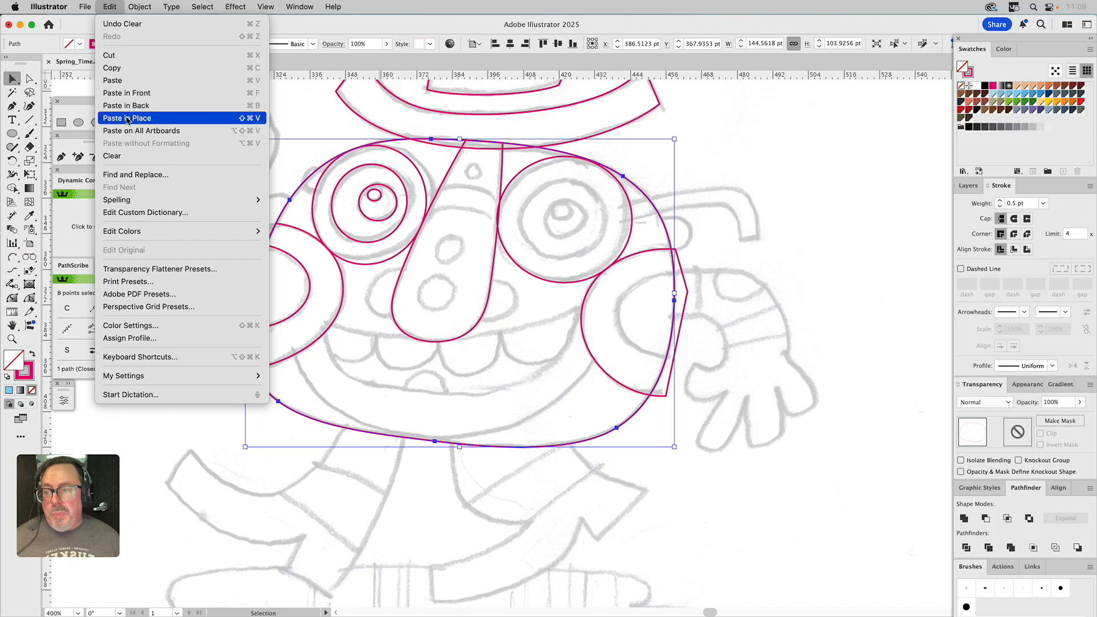
click(121, 97)
drag(636, 188, 653, 184)
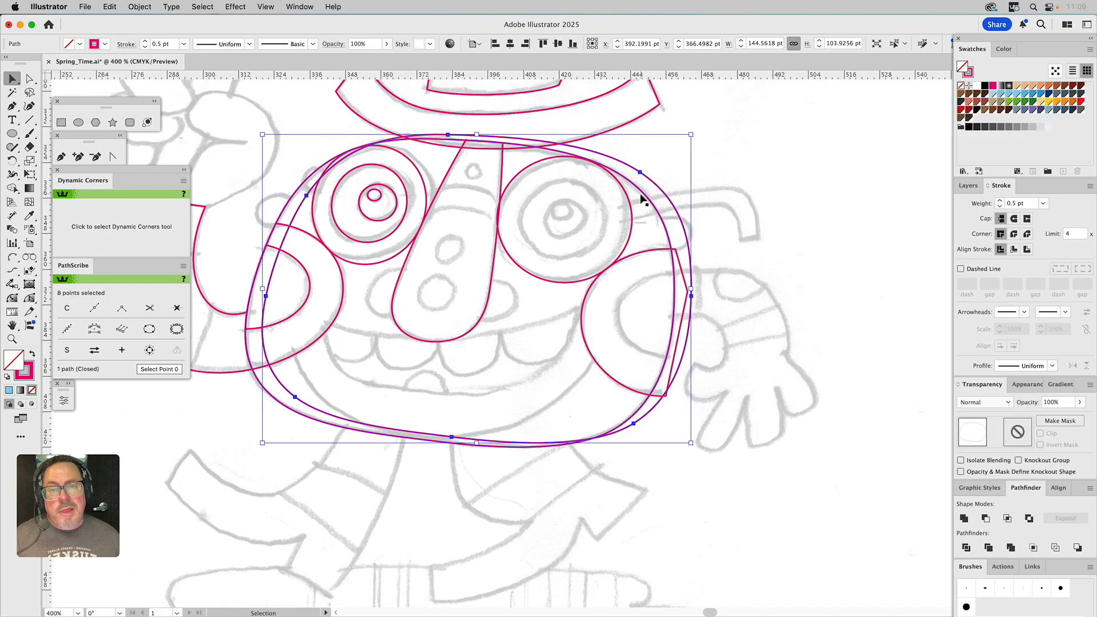
Delete the offset head duplicate and trim the lowered arm's shoulder to the head's edge with Pathfinder Intersect, keeping the head outline
key(Delete)
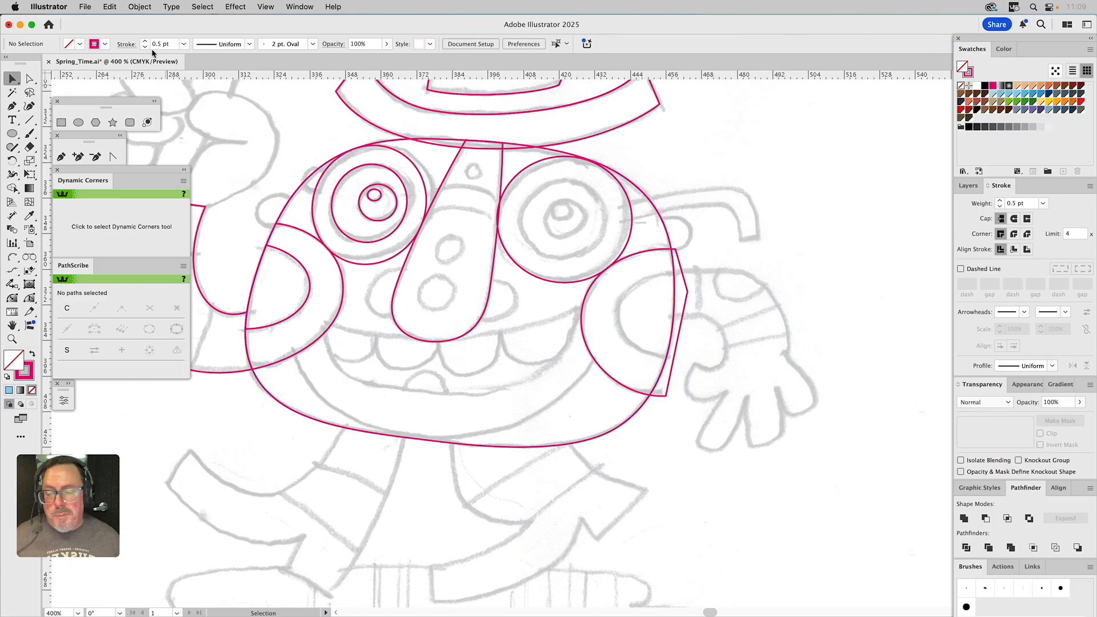
click(639, 187)
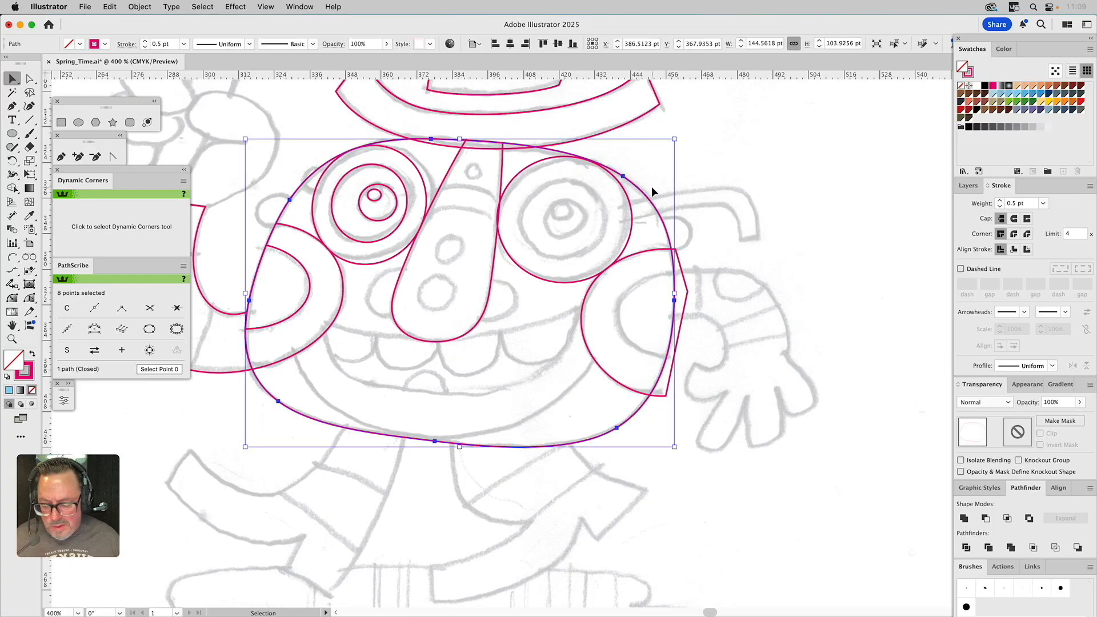
shift+click(648, 251)
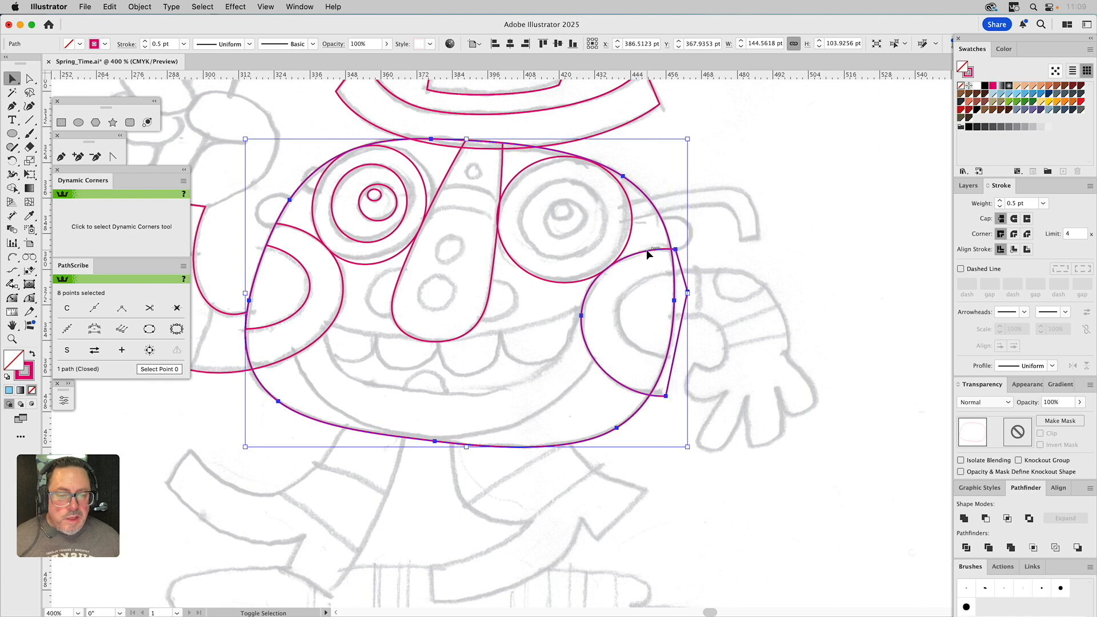
click(1007, 518)
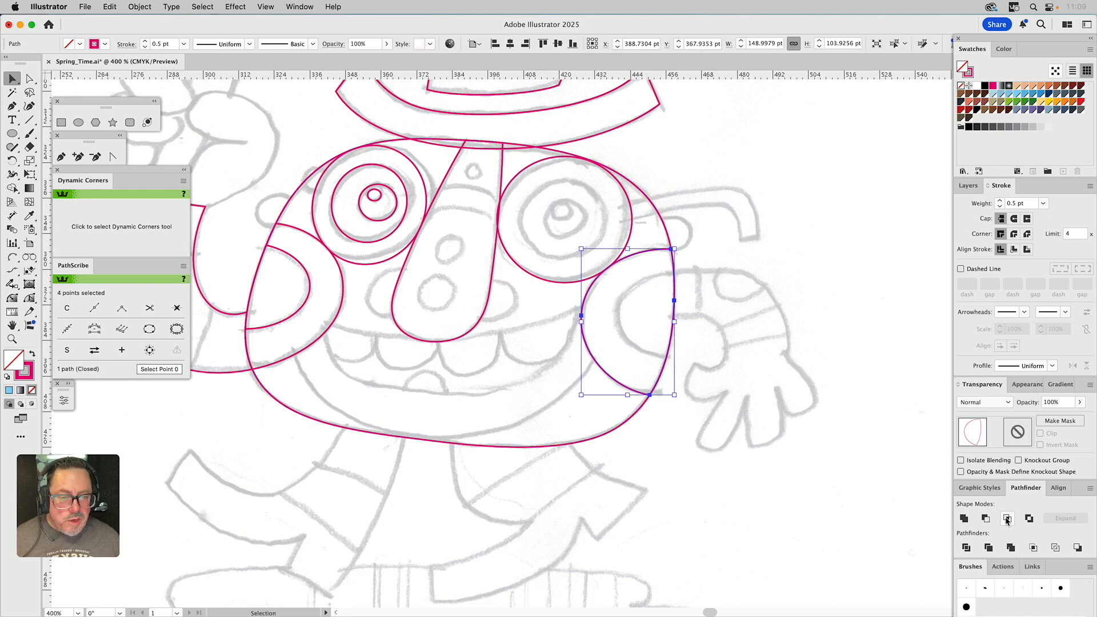
click(761, 193)
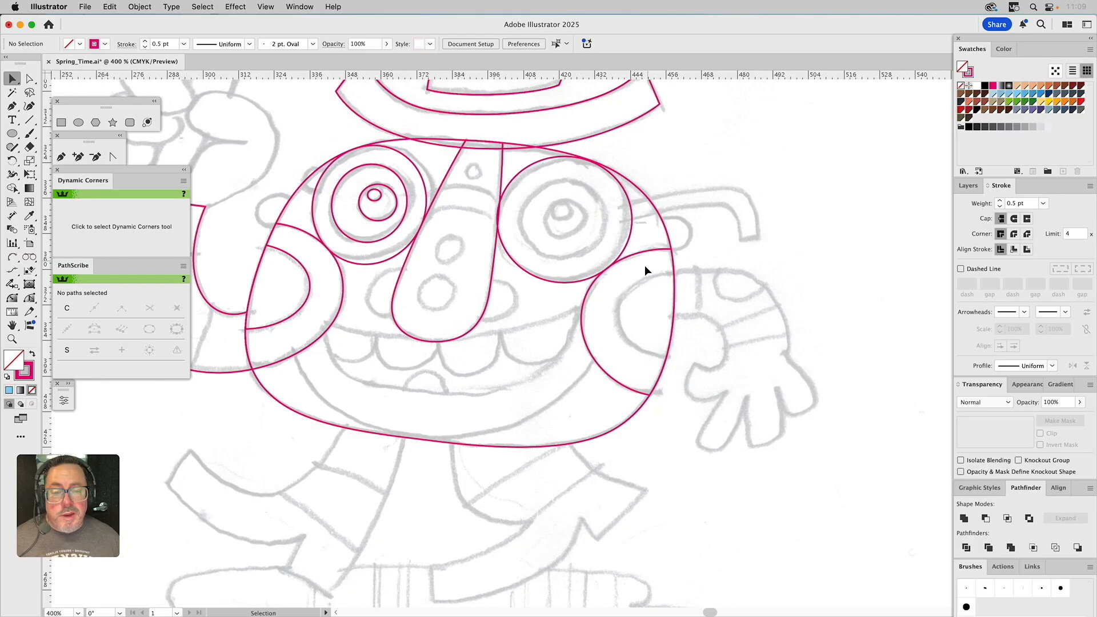
Trace the lowered arm as a closed Pen path about 57.5 by 38.7 pt, from inside the shoulder around to the hand and back
click(79, 123)
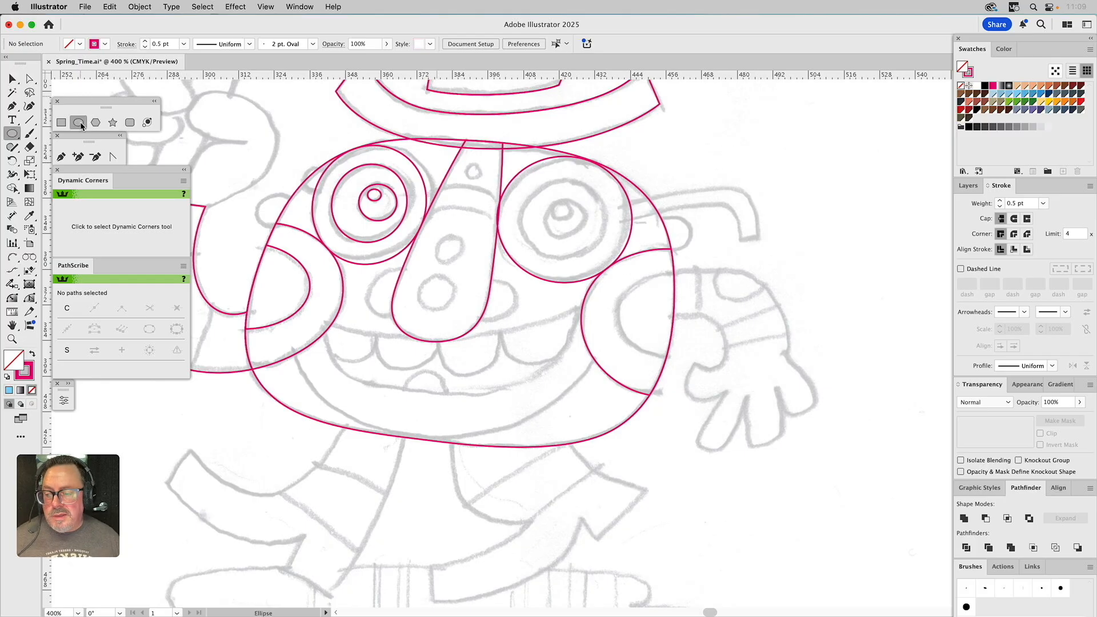
click(62, 157)
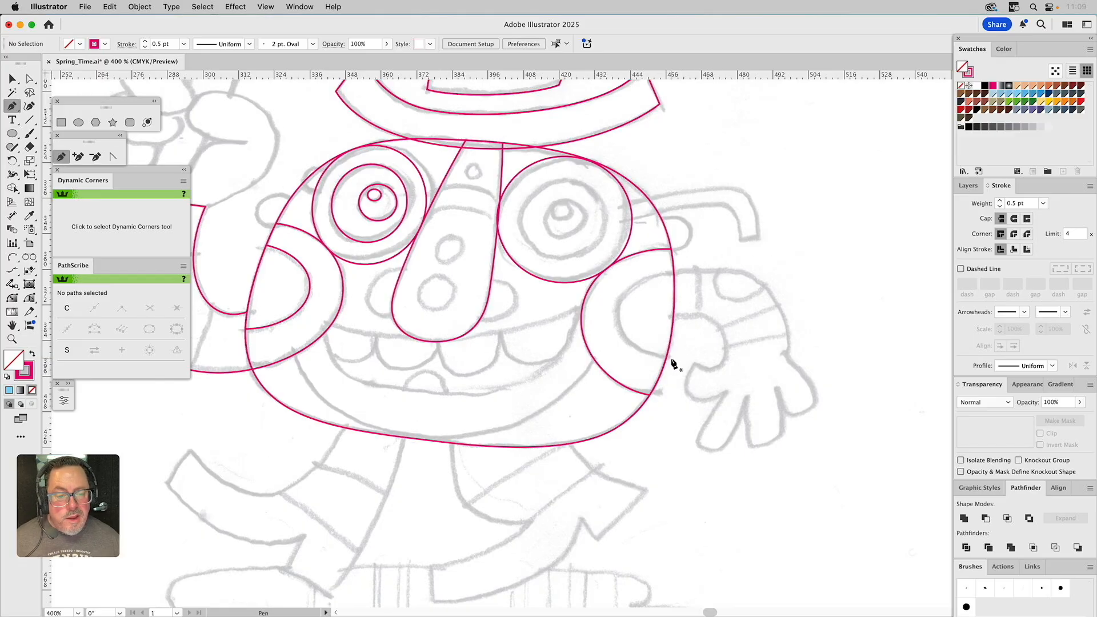
drag(657, 360, 656, 355)
drag(617, 316, 616, 286)
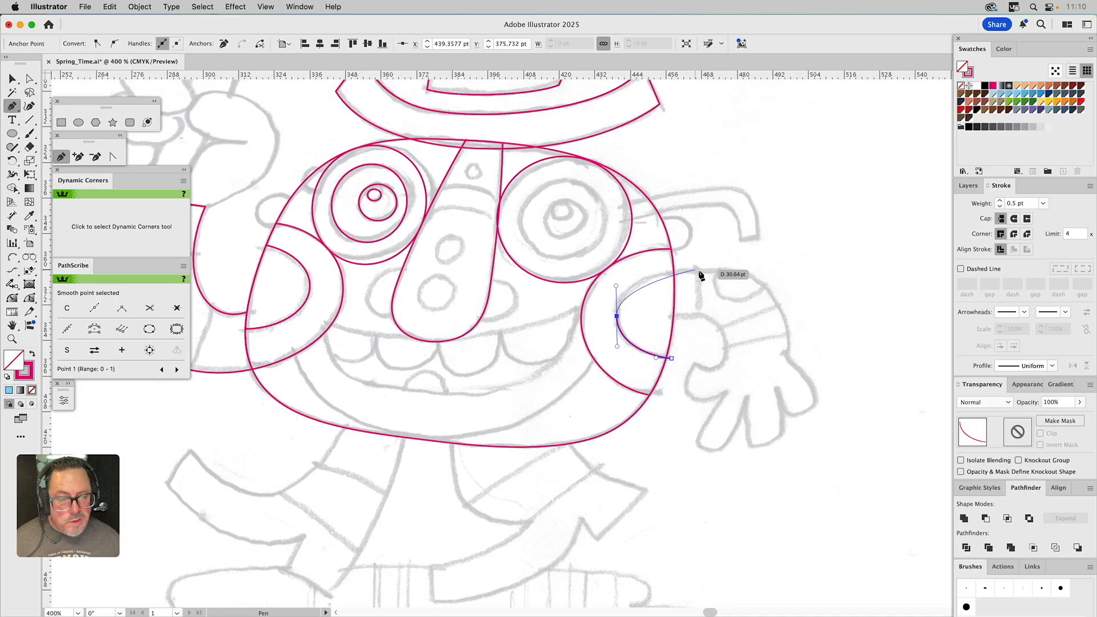
drag(715, 269, 779, 272)
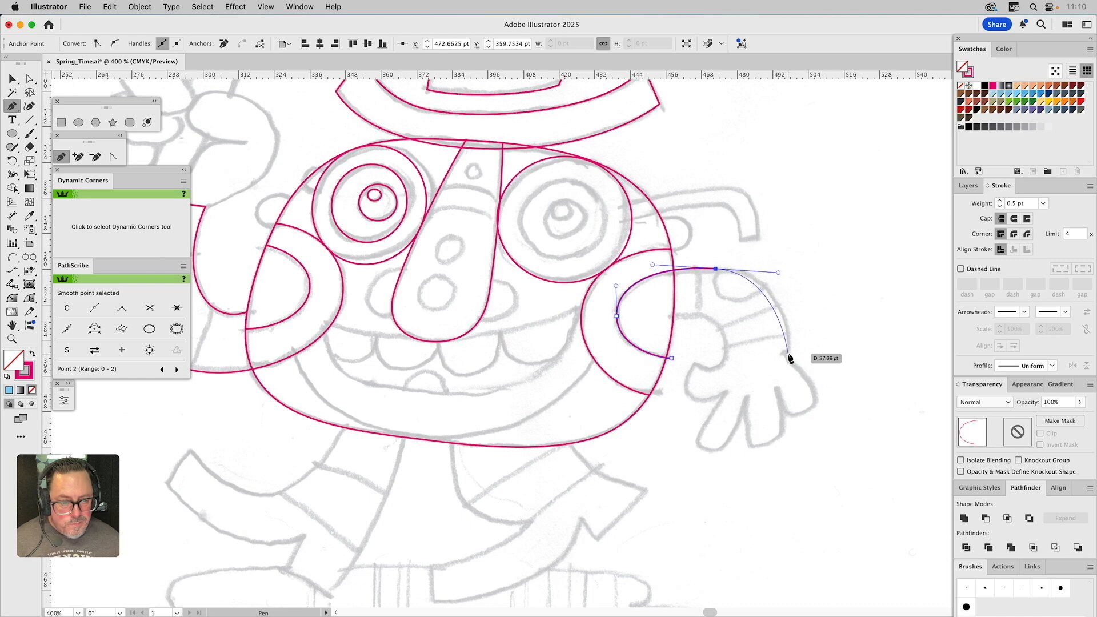
click(787, 354)
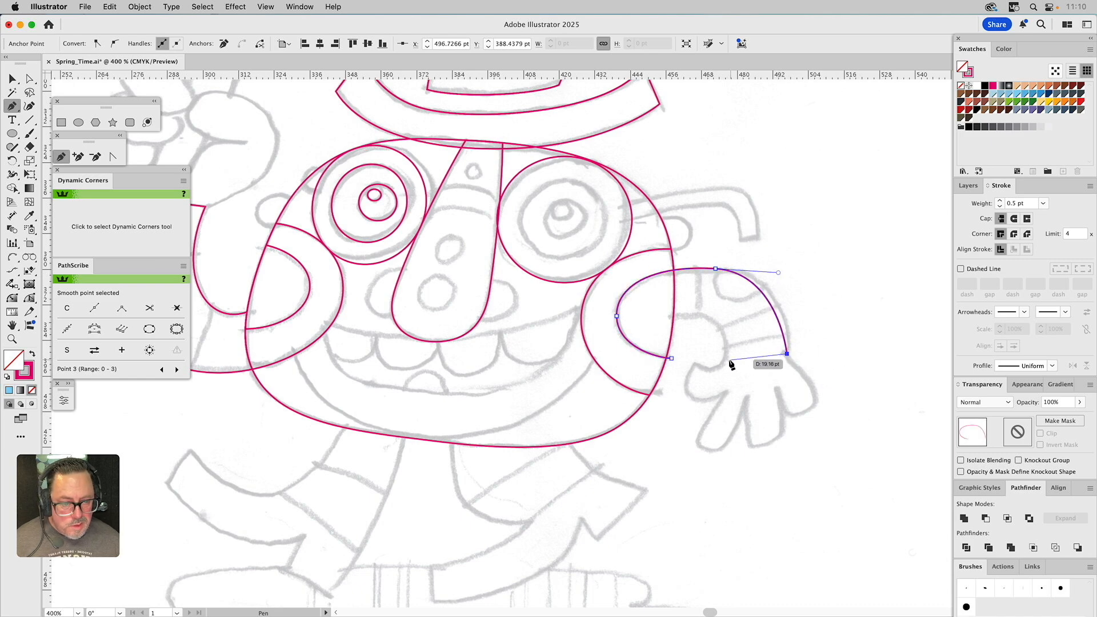
click(712, 382)
click(693, 362)
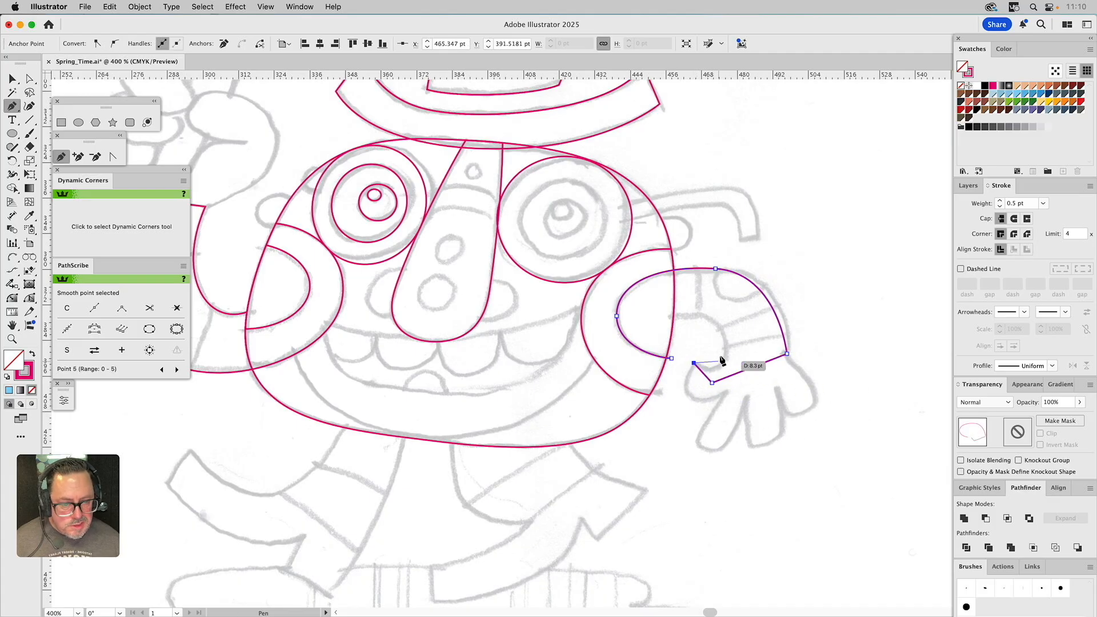
drag(725, 343, 723, 321)
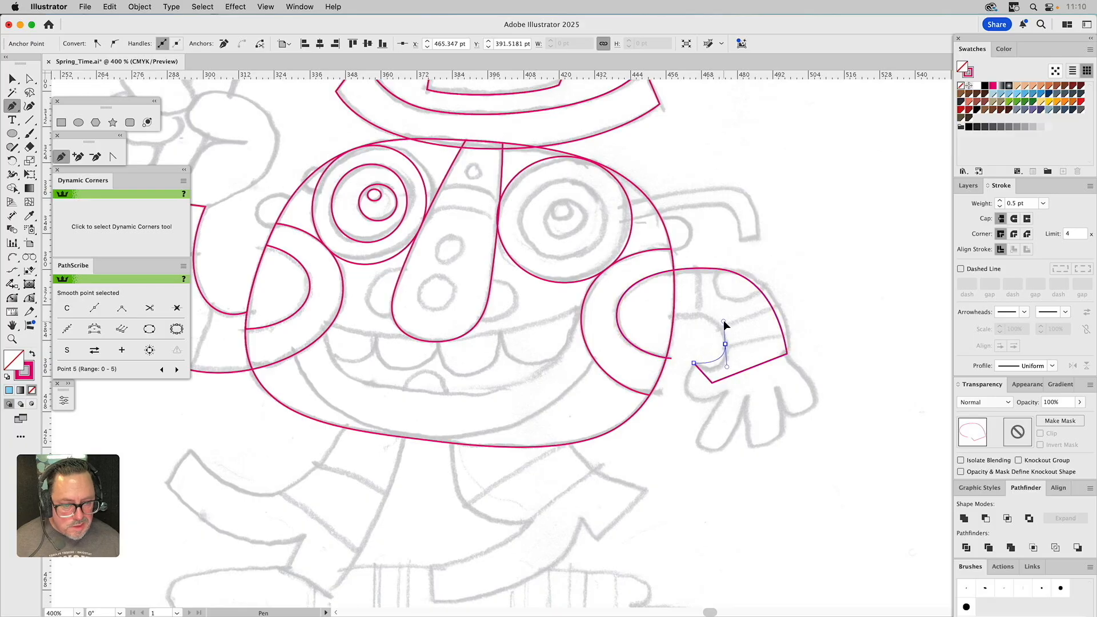
click(674, 318)
click(680, 353)
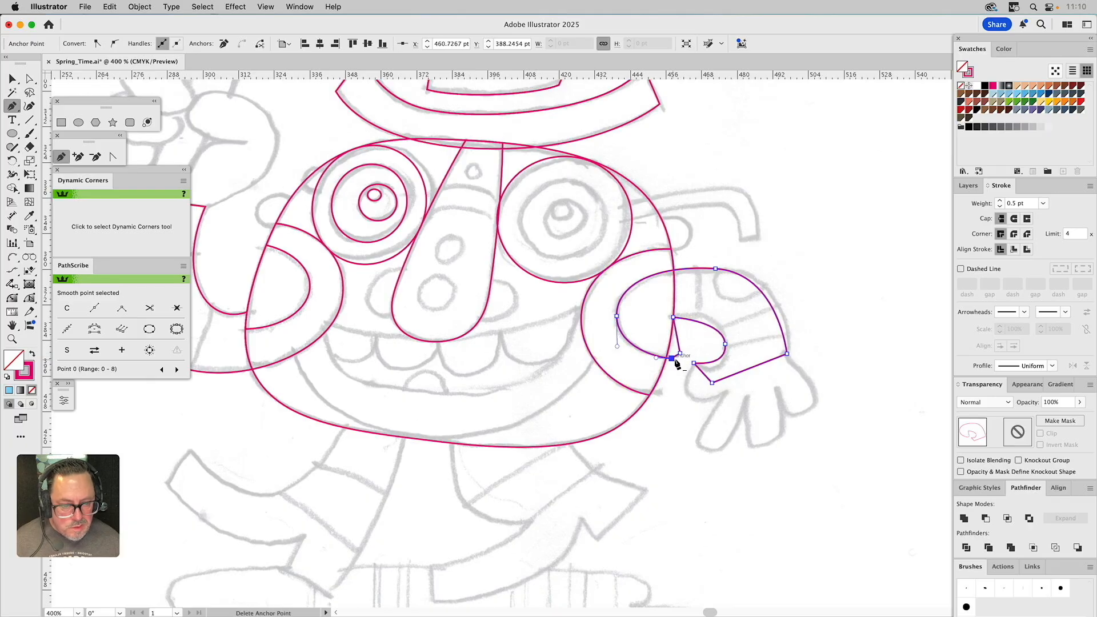
Refine the lowered arm's outer curve near the hand and its inner curve with PathScribe so both follow the sketch
key(a)
click(724, 345)
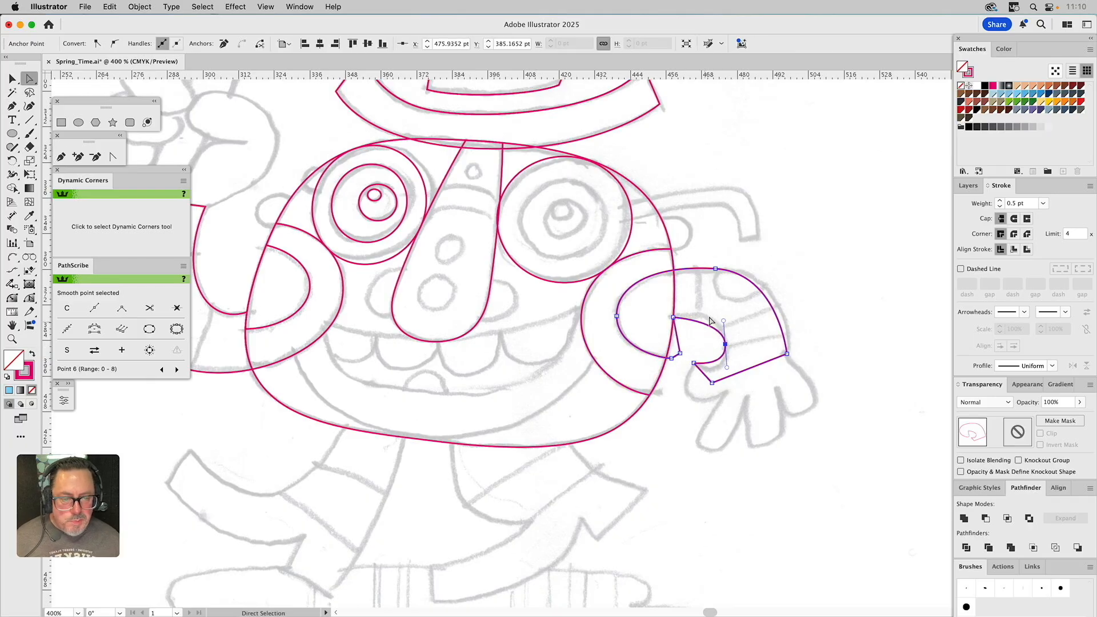
click(715, 269)
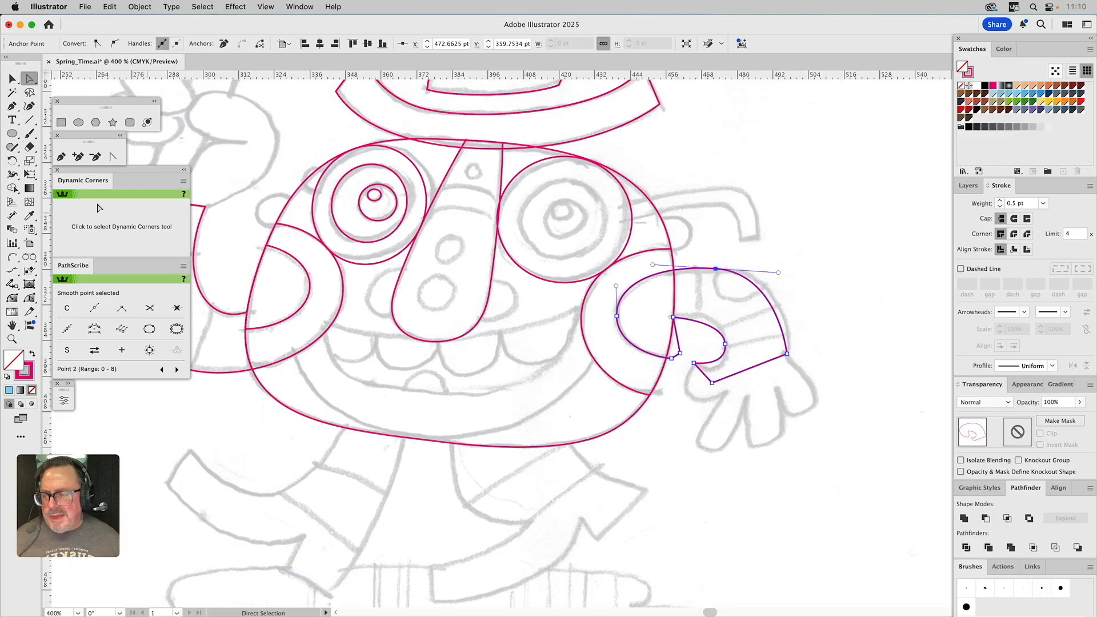
click(31, 298)
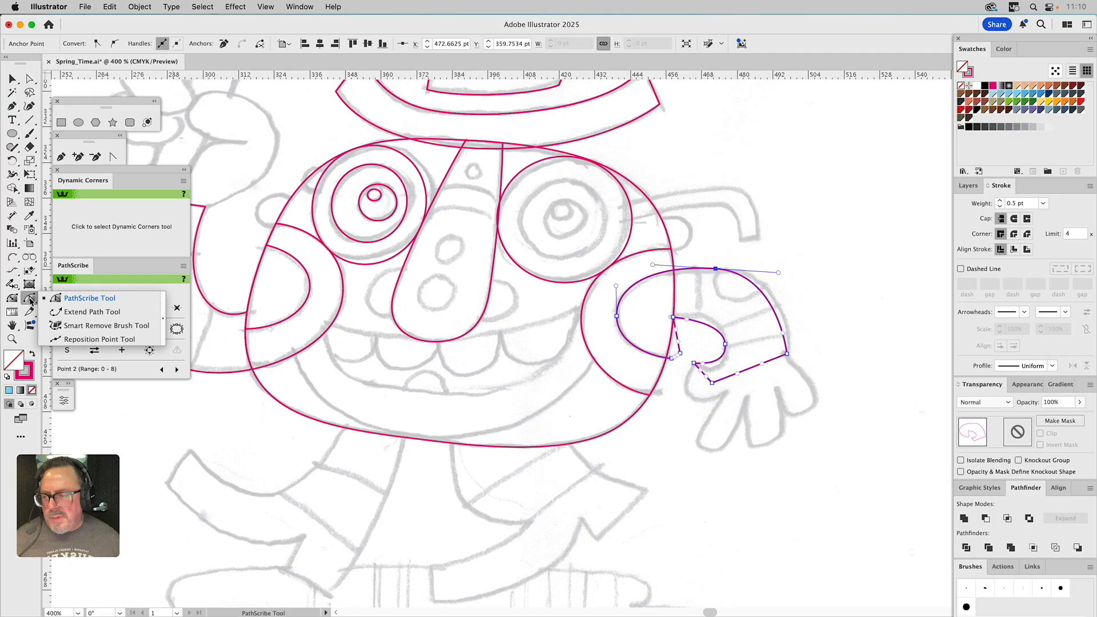
click(52, 298)
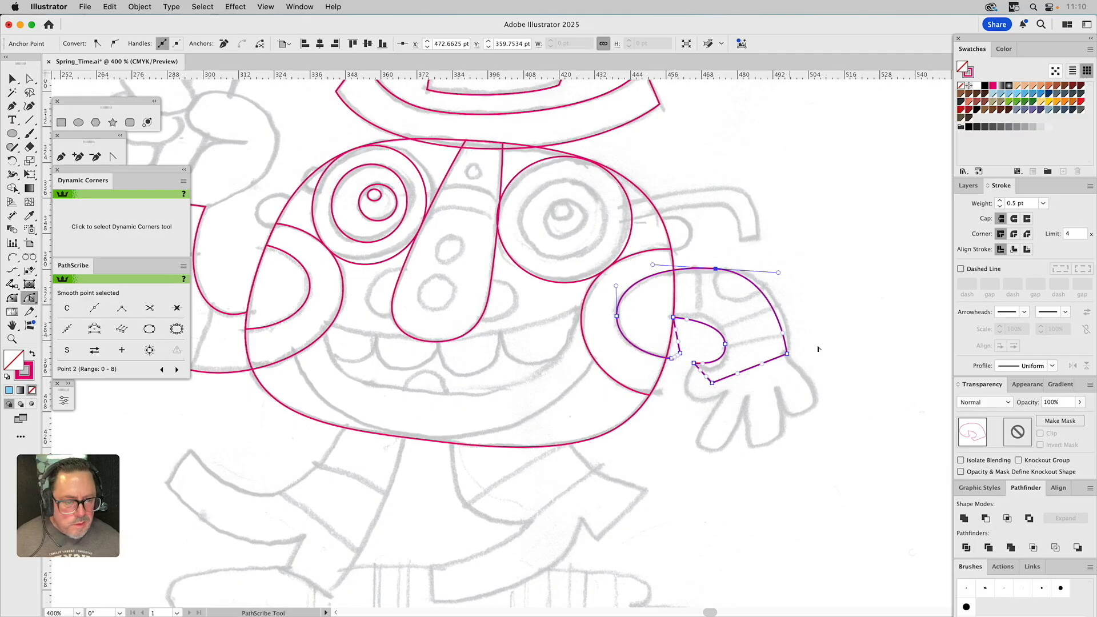
drag(784, 328, 787, 324)
drag(694, 320, 700, 313)
drag(700, 311, 699, 311)
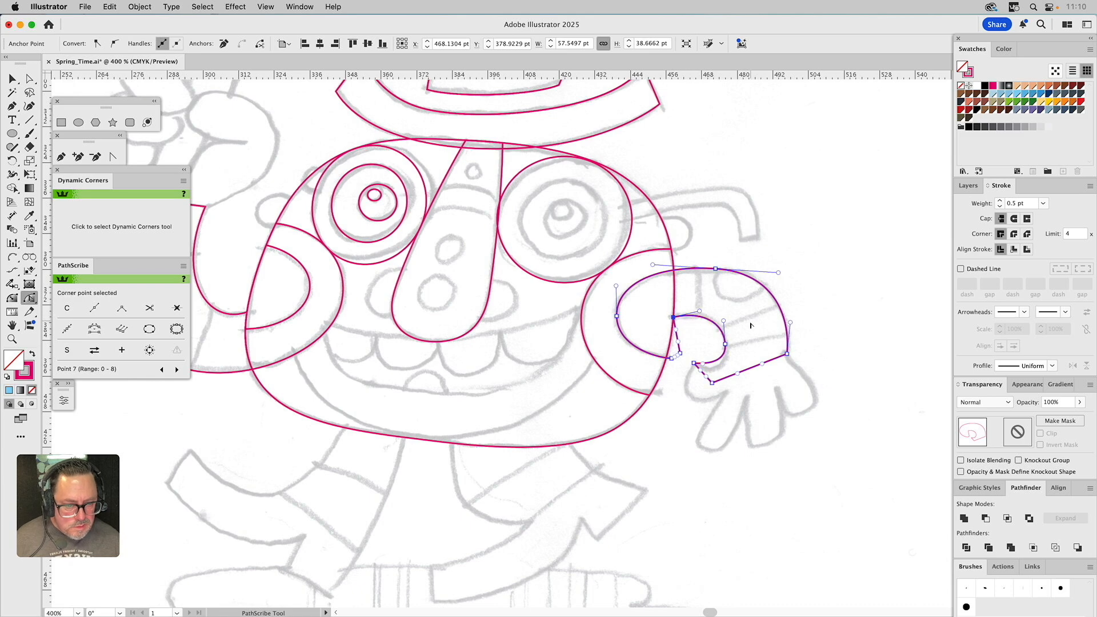
drag(700, 367, 708, 374)
click(747, 343)
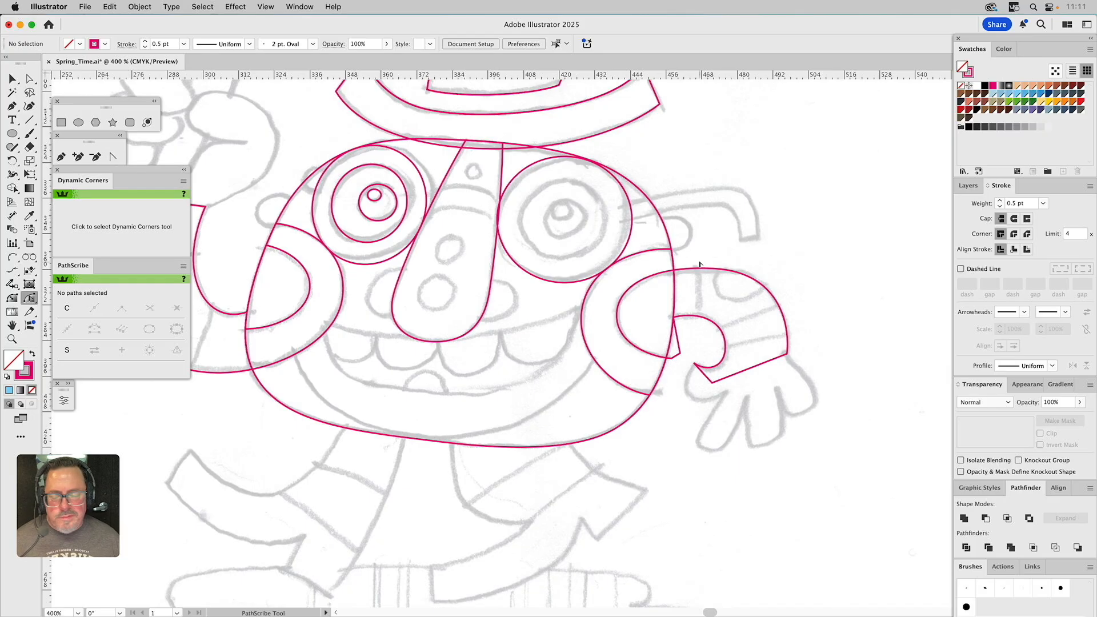
key(a)
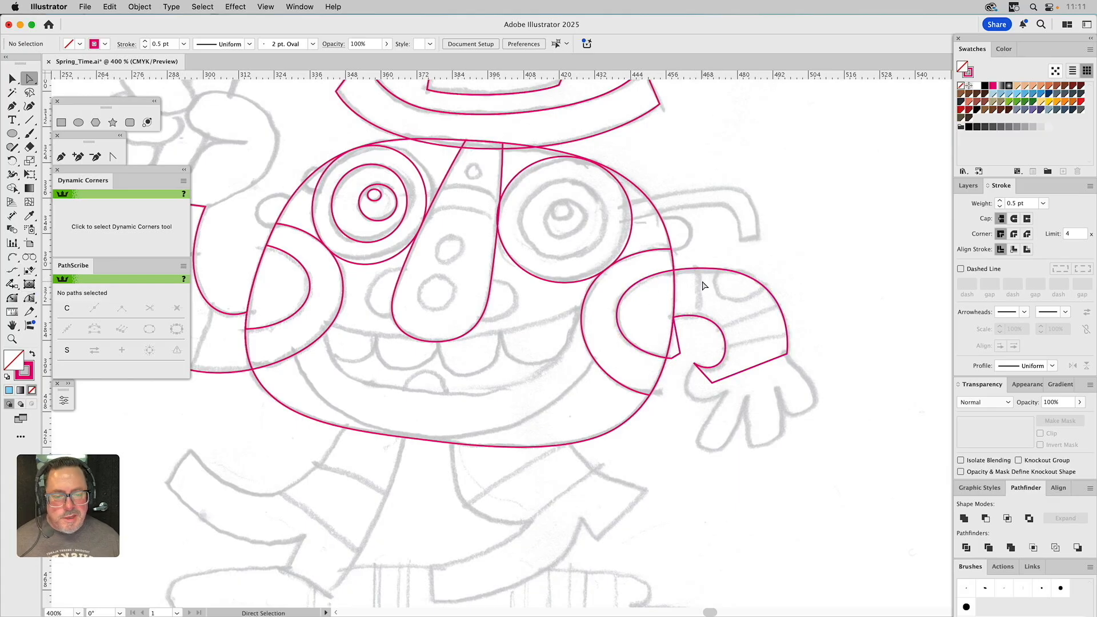
key(v)
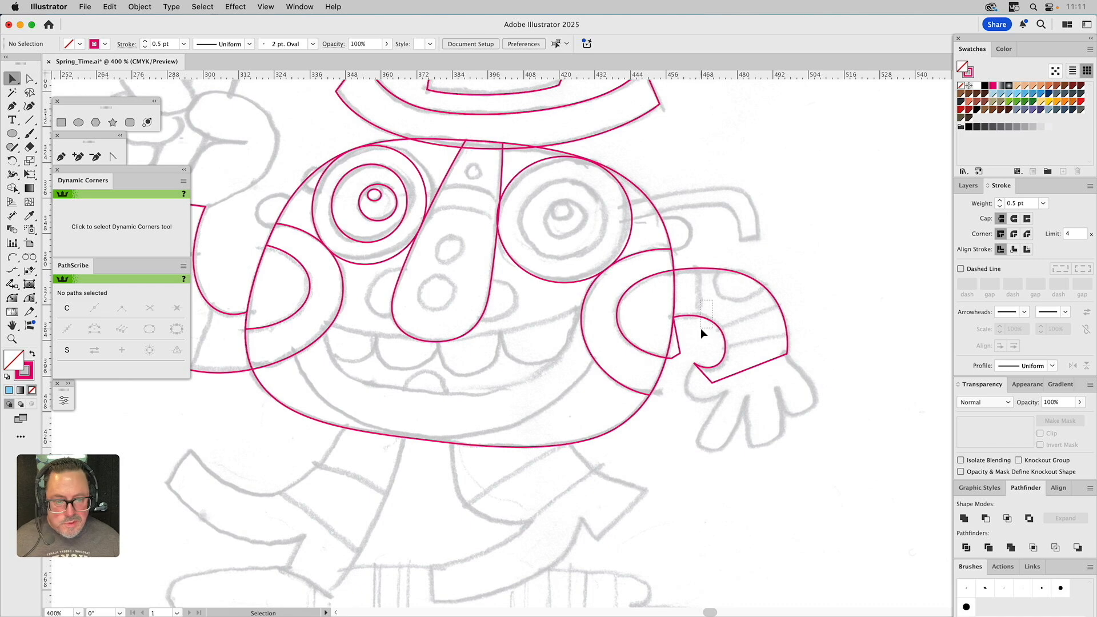
drag(700, 328, 700, 328)
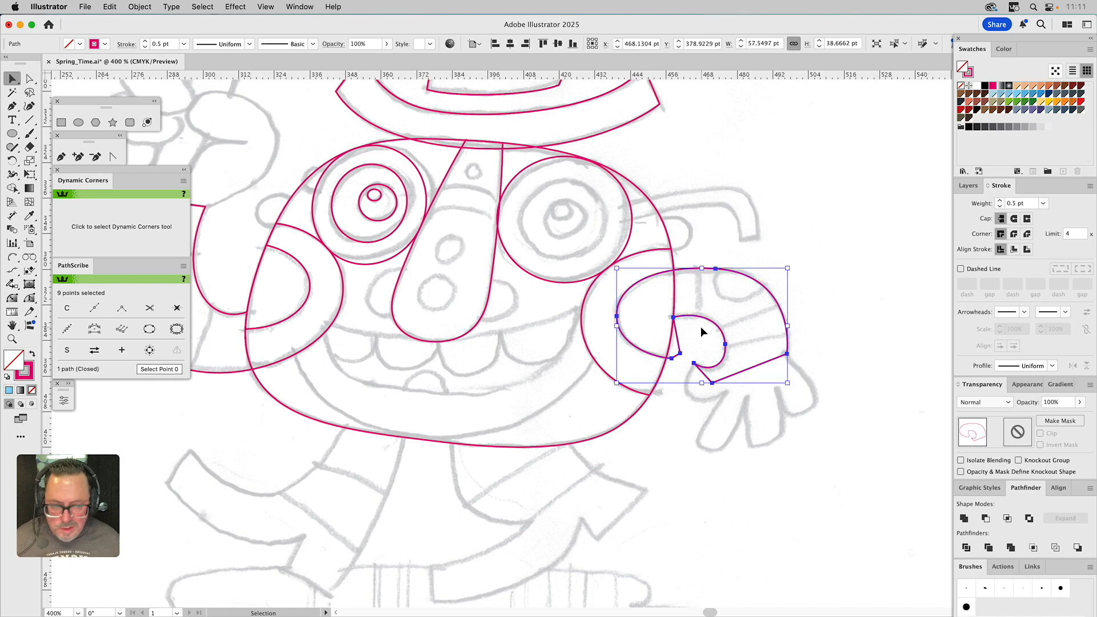
click(710, 285)
key(a)
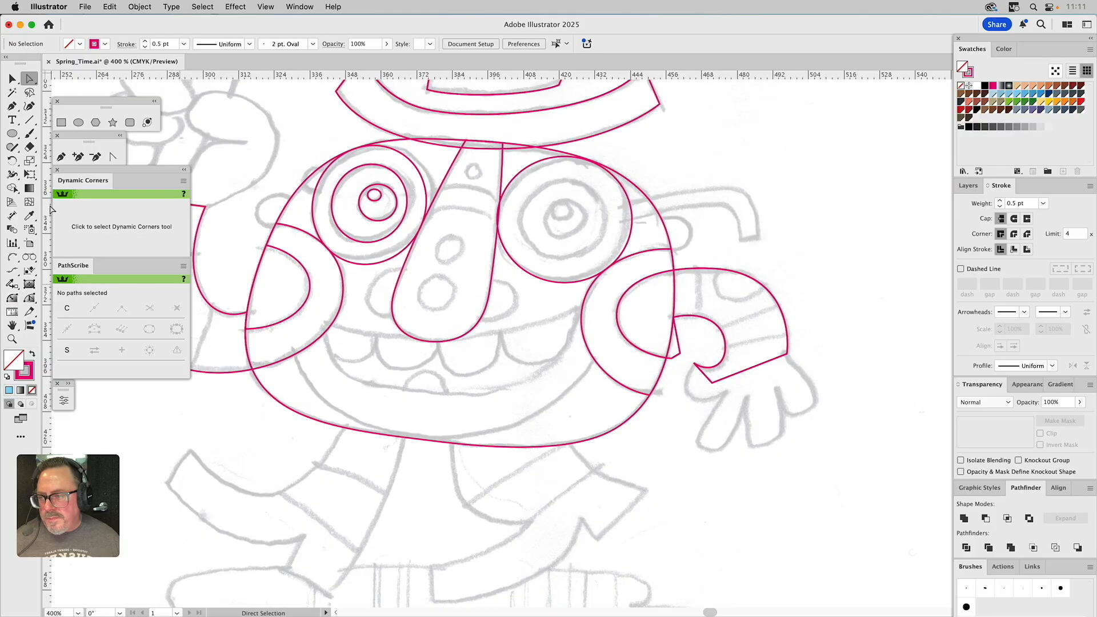
Draw a test square of about 36.4 pt beside the head, bend its lower edge with the Anchor Point tool, and straighten it again
click(113, 156)
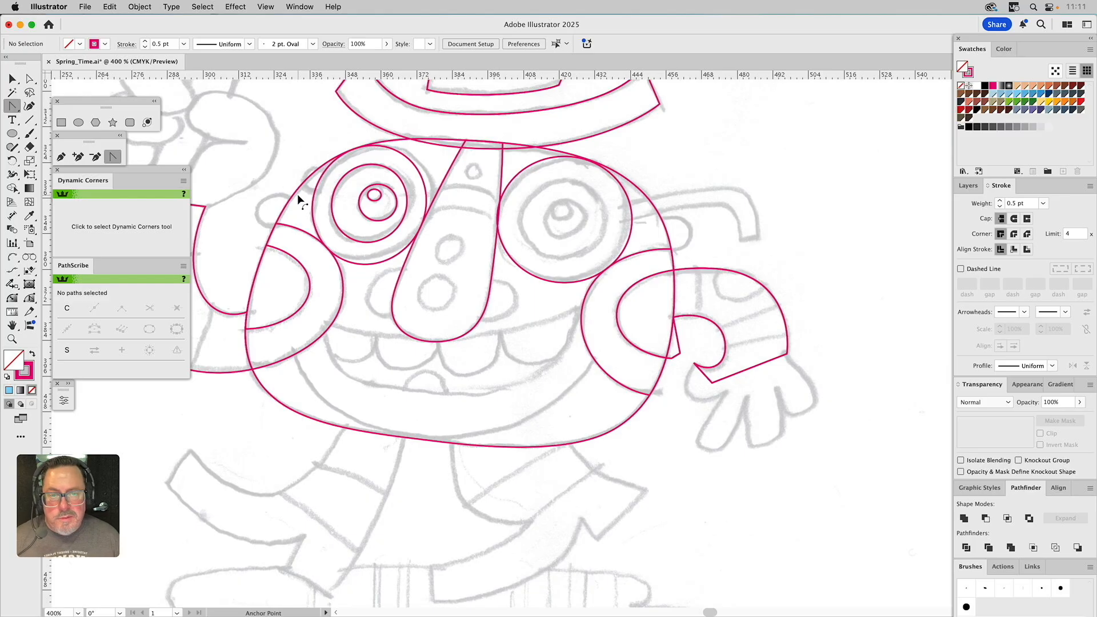
click(61, 122)
drag(747, 131, 856, 239)
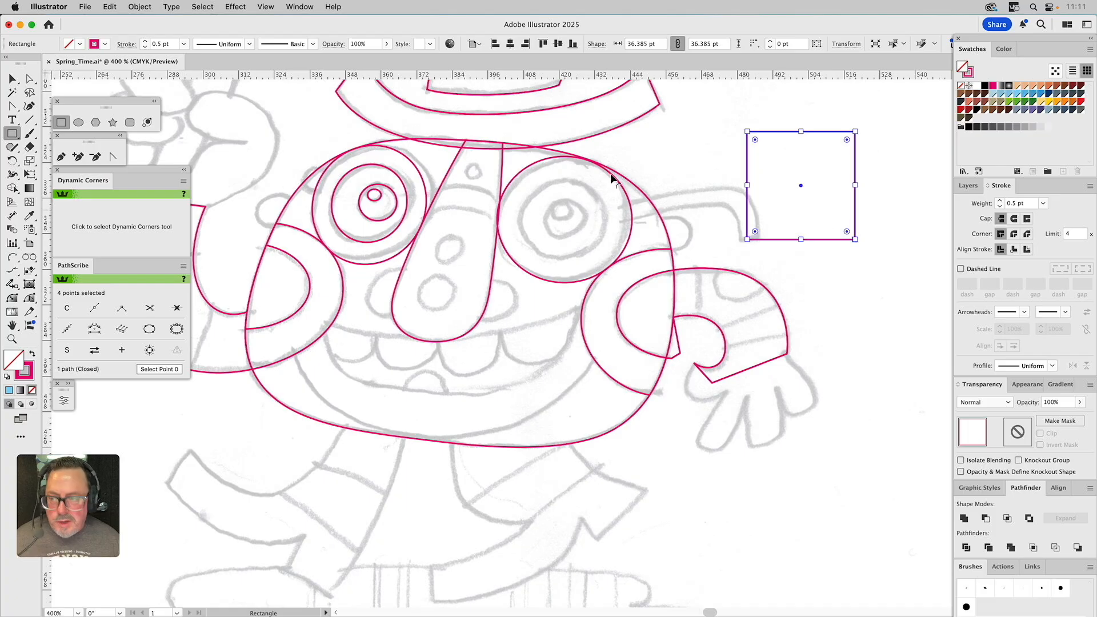
click(113, 156)
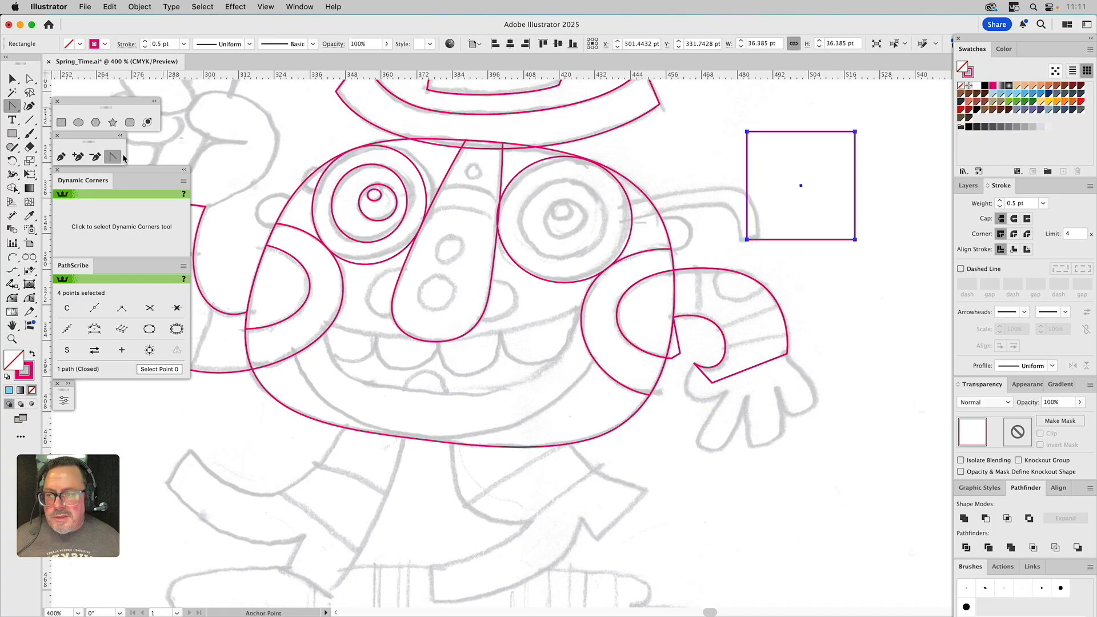
drag(801, 240, 802, 234)
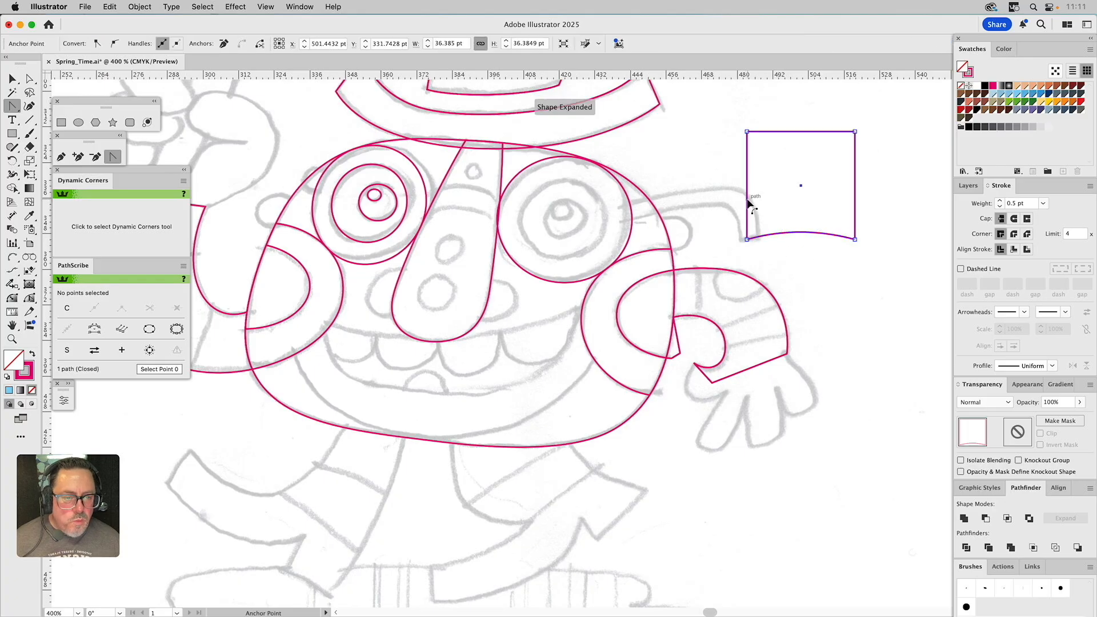
click(747, 239)
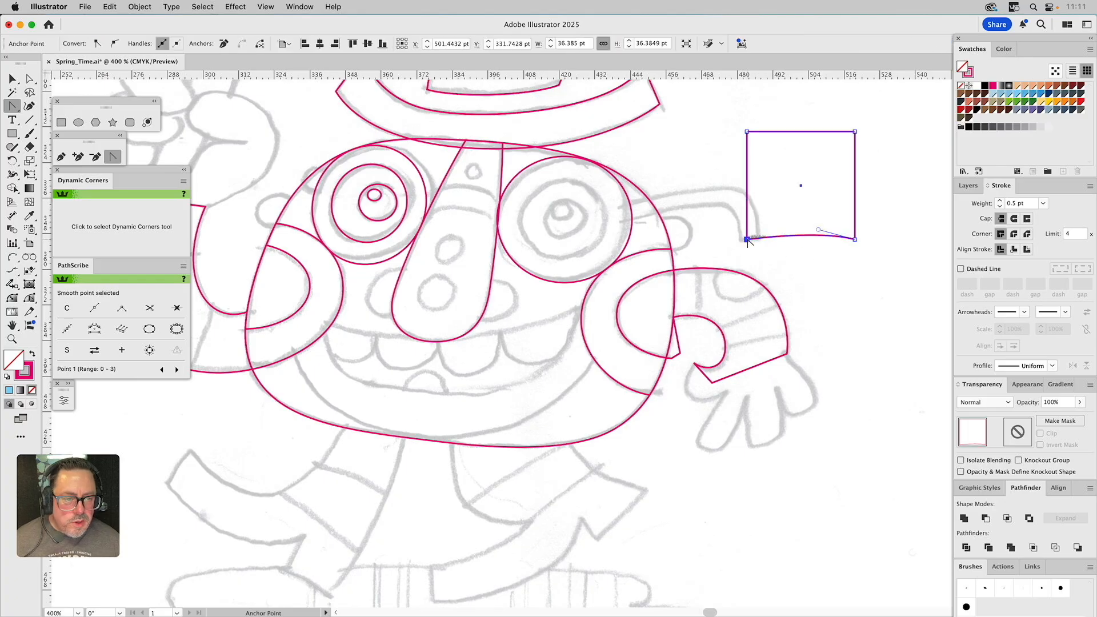
click(855, 240)
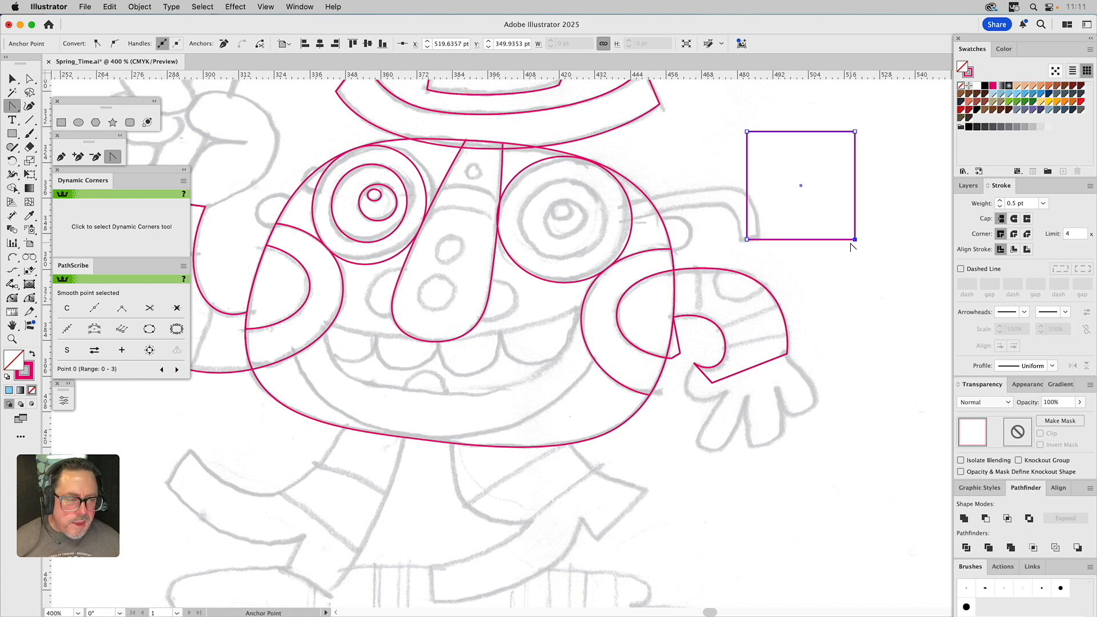
Round the test square's lower-right corner, bend its left edge into an S-curve with the Anchor Point tool, and delete the shape
mouse_move(855, 239)
mouse_down()
mouse_move(866, 233)
mouse_move(848, 252)
mouse_move(868, 226)
mouse_up()
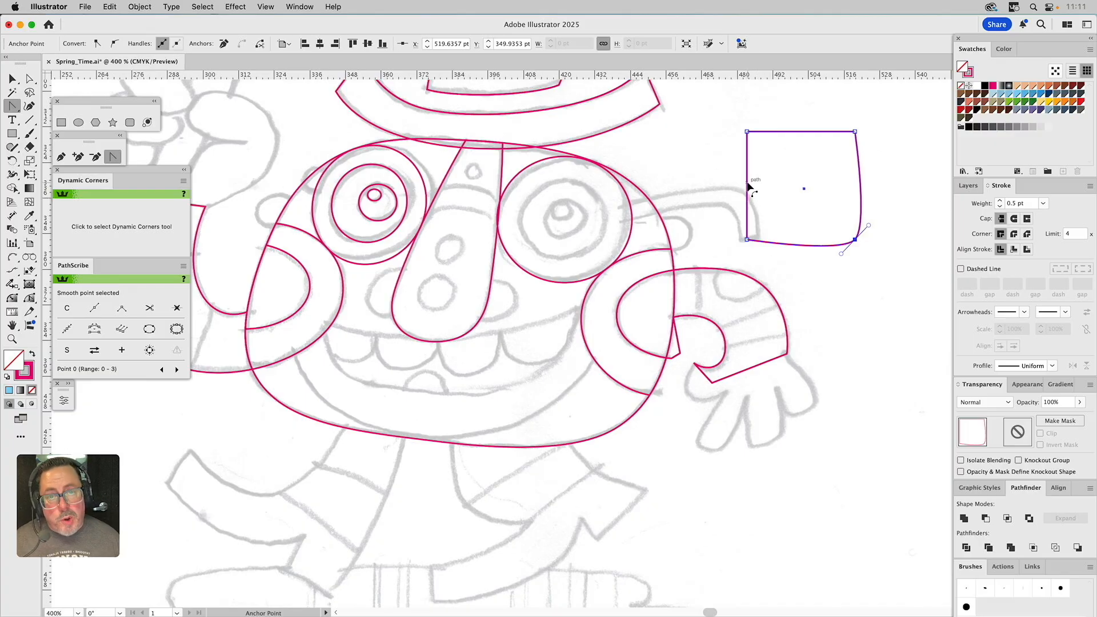
drag(748, 184, 743, 191)
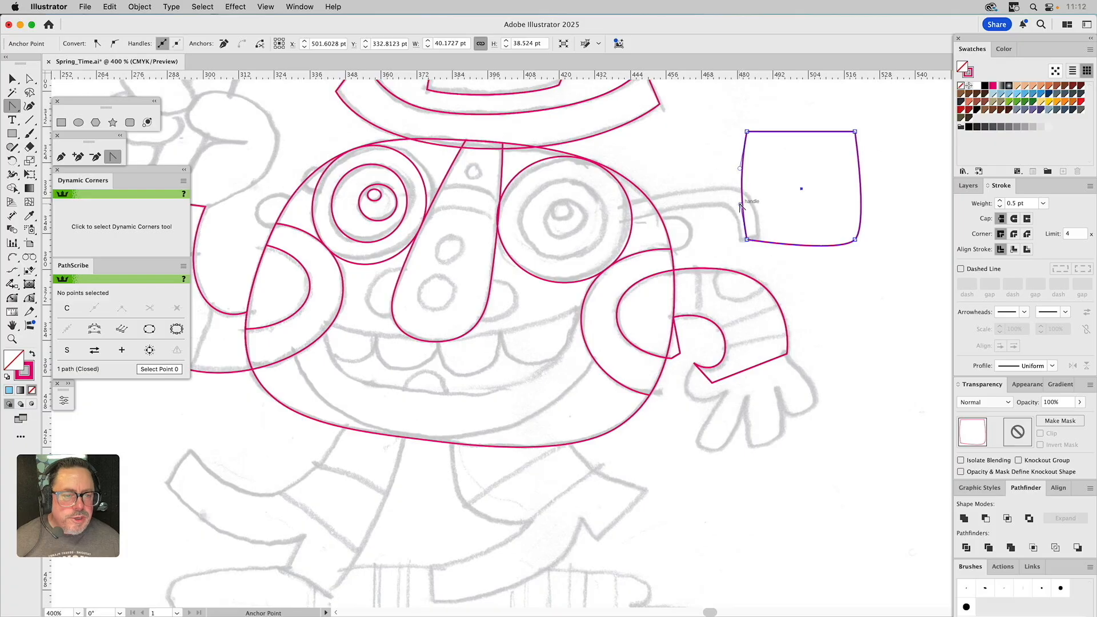
drag(745, 199, 733, 169)
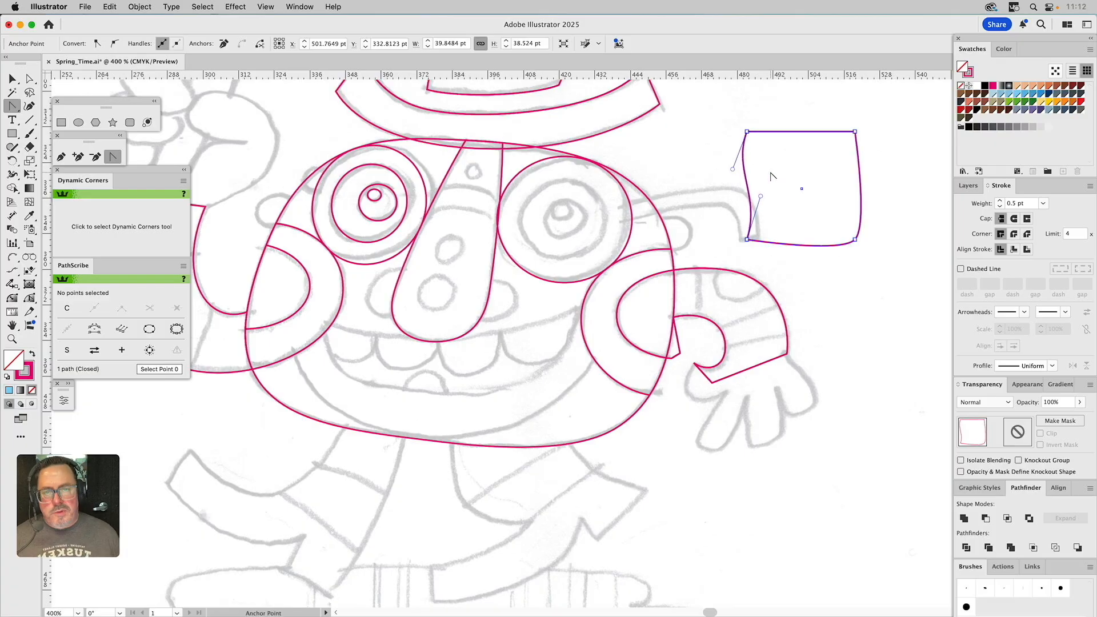
key(v)
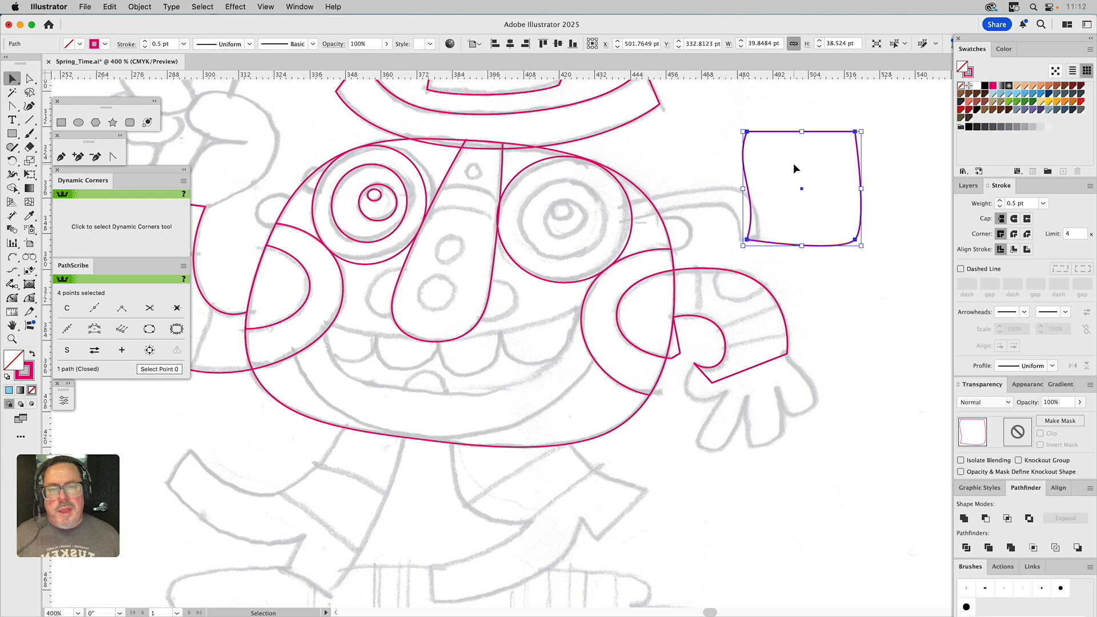
key(Delete)
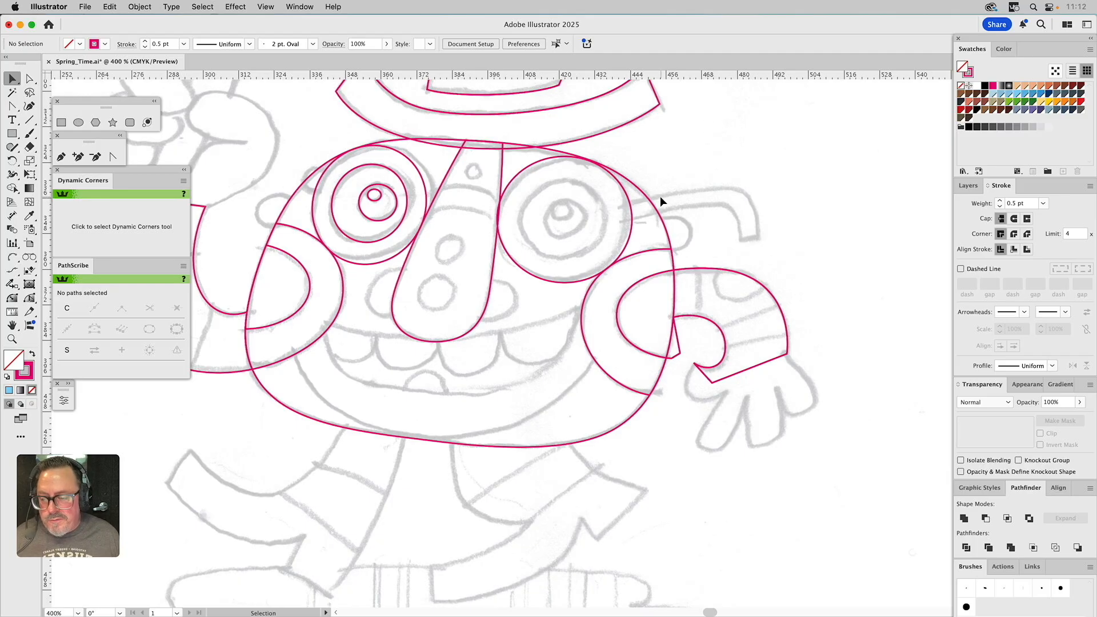
Try moving the lowered arm's inner anchor point away from the head edge, and select the shoulder and arm paths together
click(716, 268)
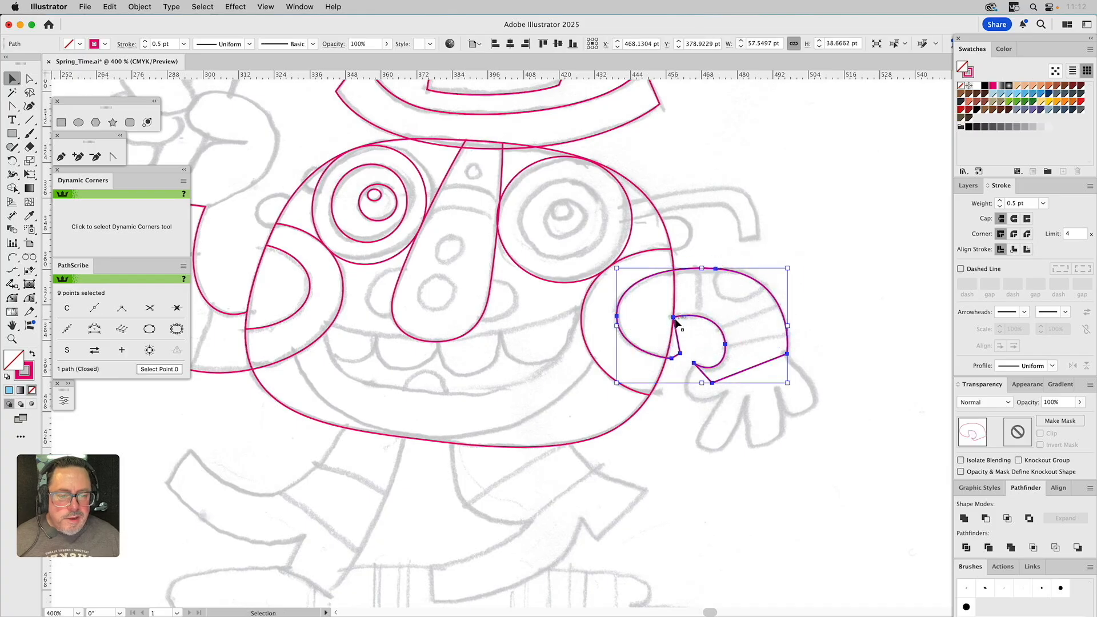
key(a)
drag(674, 317, 690, 330)
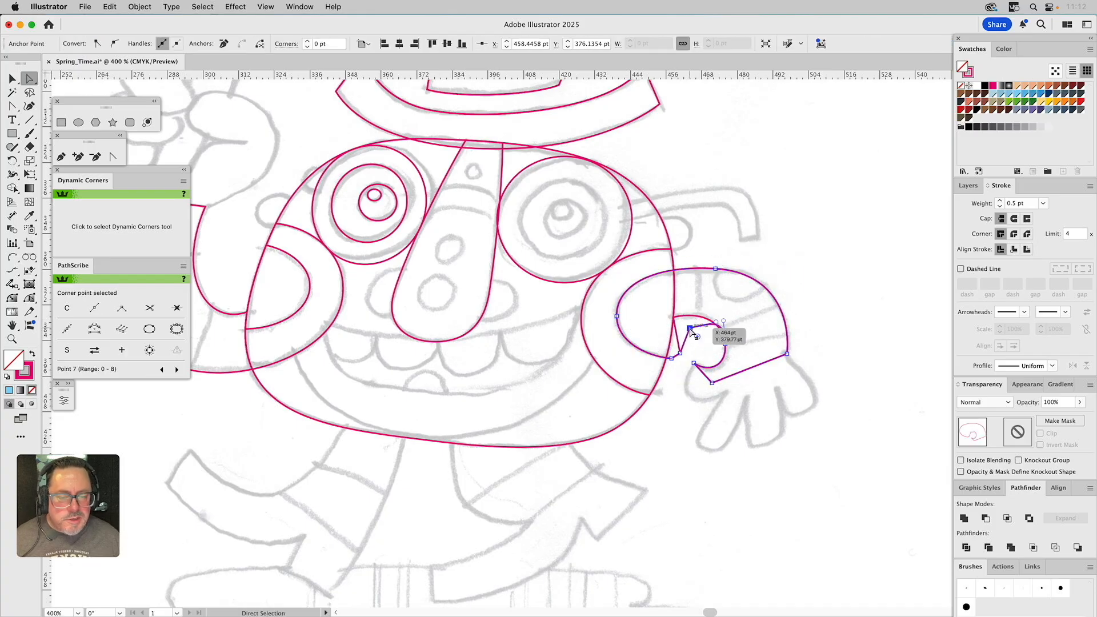
key(v)
click(743, 217)
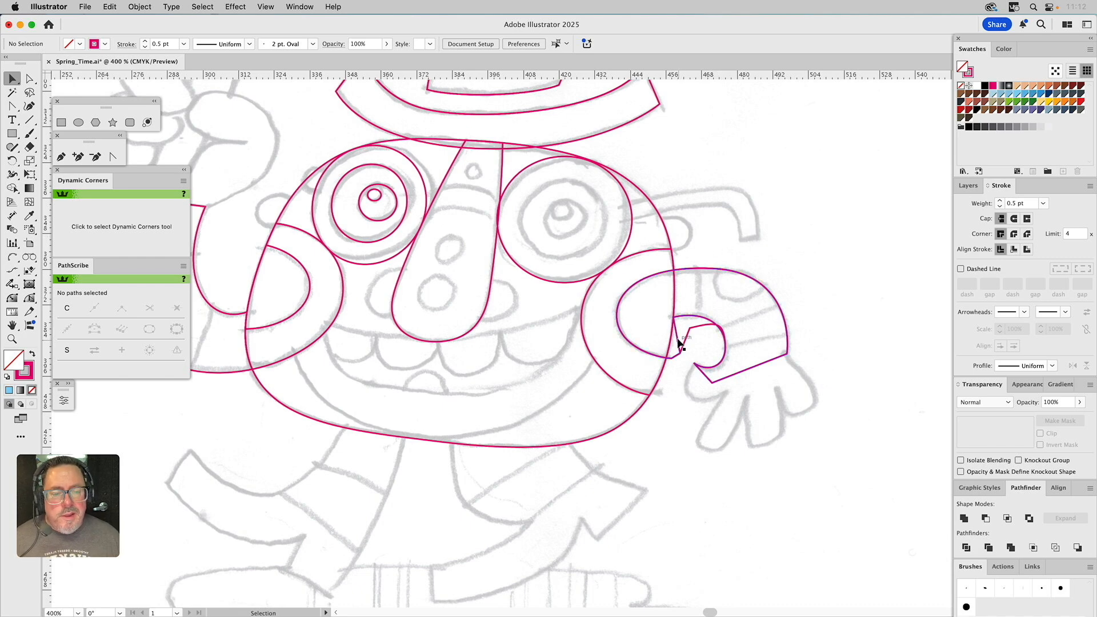
click(601, 371)
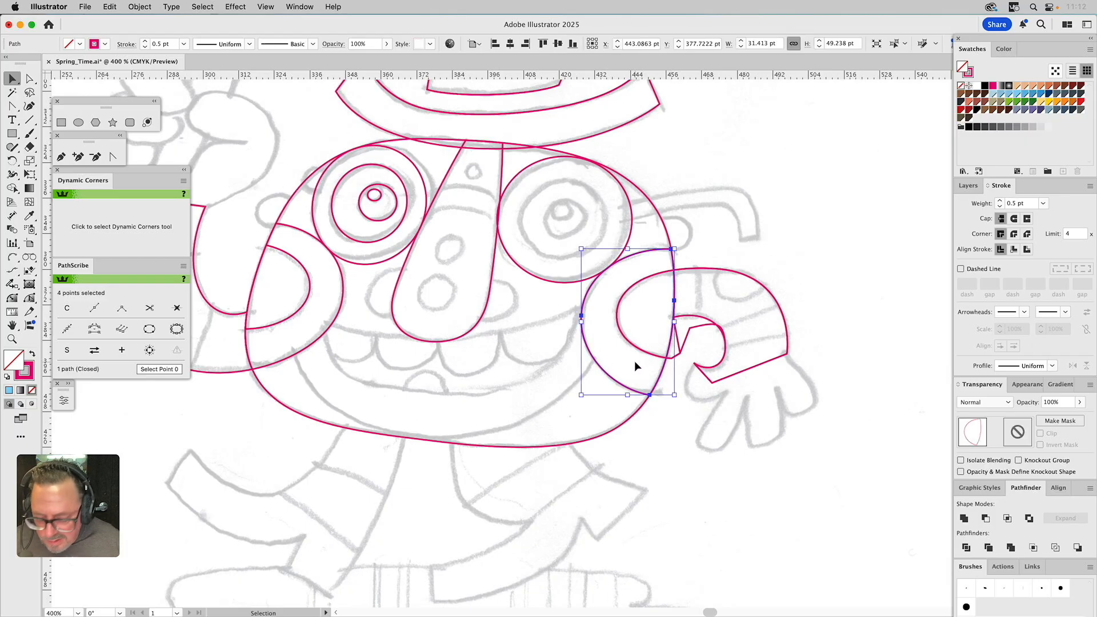
shift+click(698, 330)
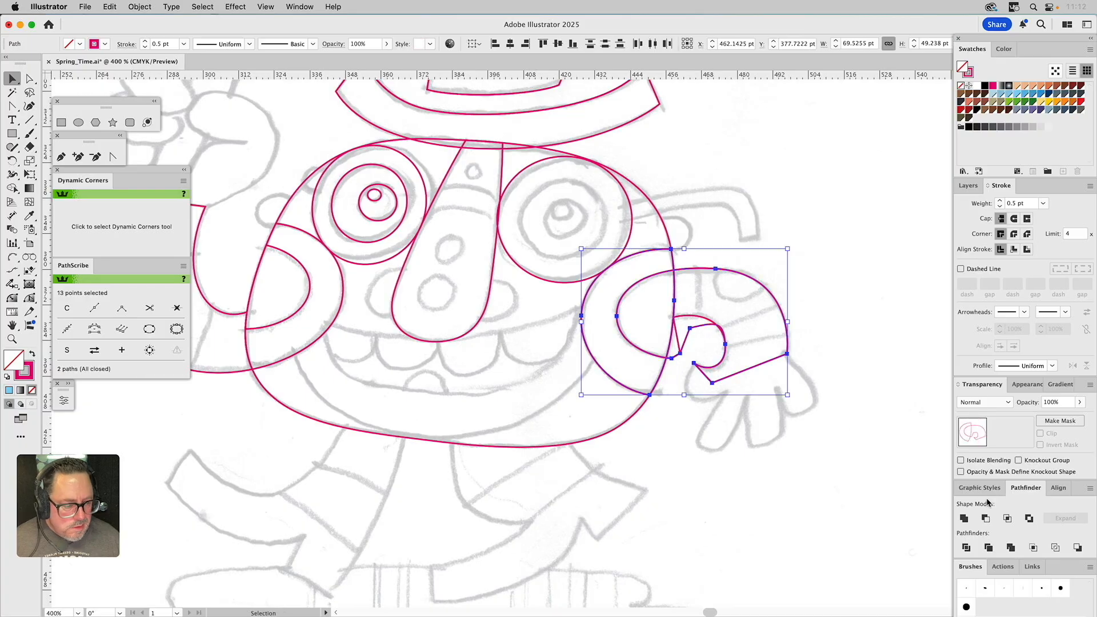
key(super+shift+a)
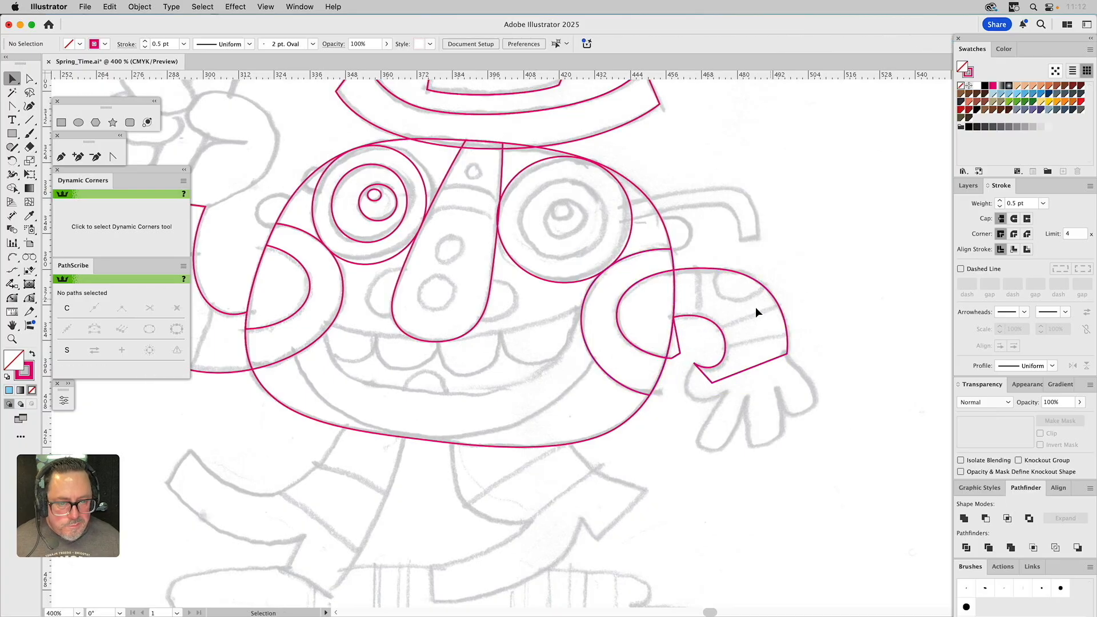
Reposition the lowered arm's two closing anchor points inside the head outline so the arm overlaps the head
key(a)
drag(679, 354, 653, 318)
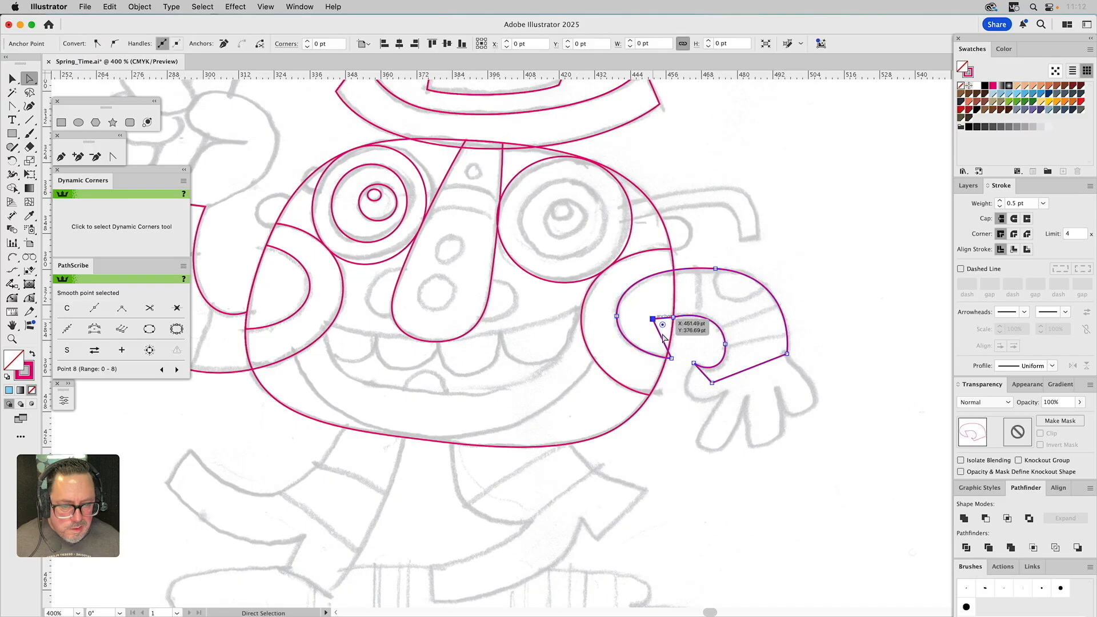
drag(671, 357, 654, 342)
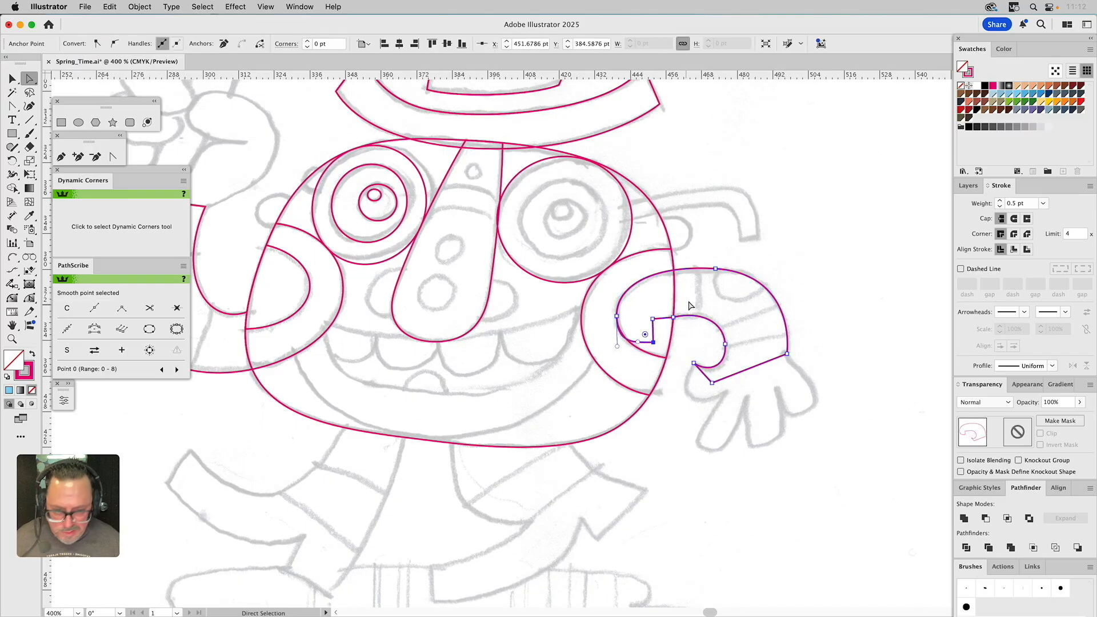
Trim the overlapping part of the lowered arm along the head outline using the Pathfinder Minus Front operation
key(v)
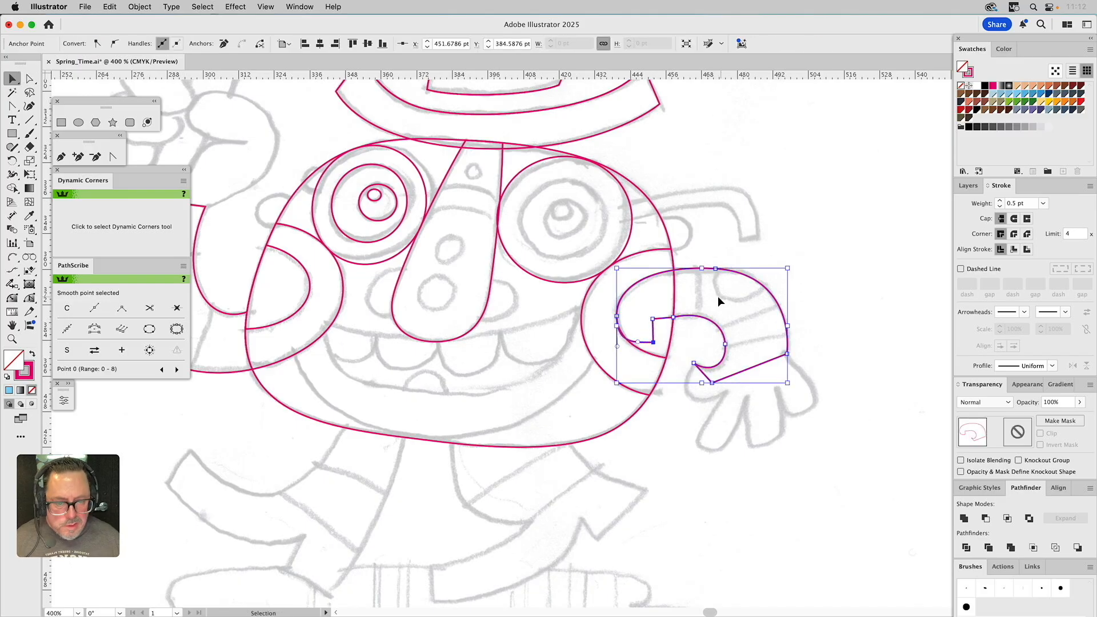
click(663, 220)
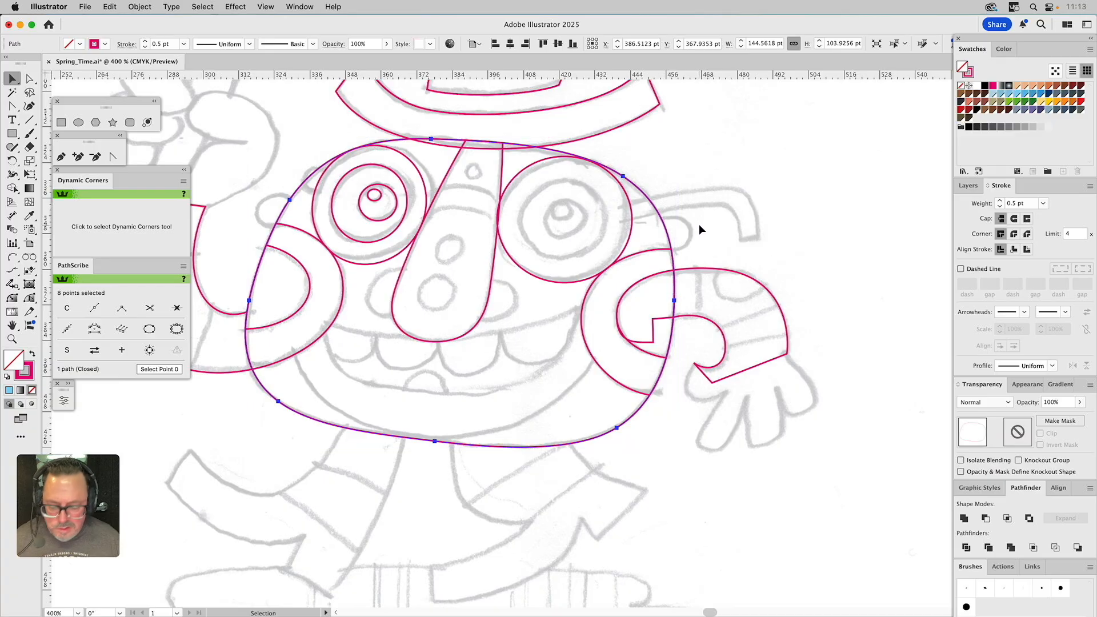
shift+click(703, 270)
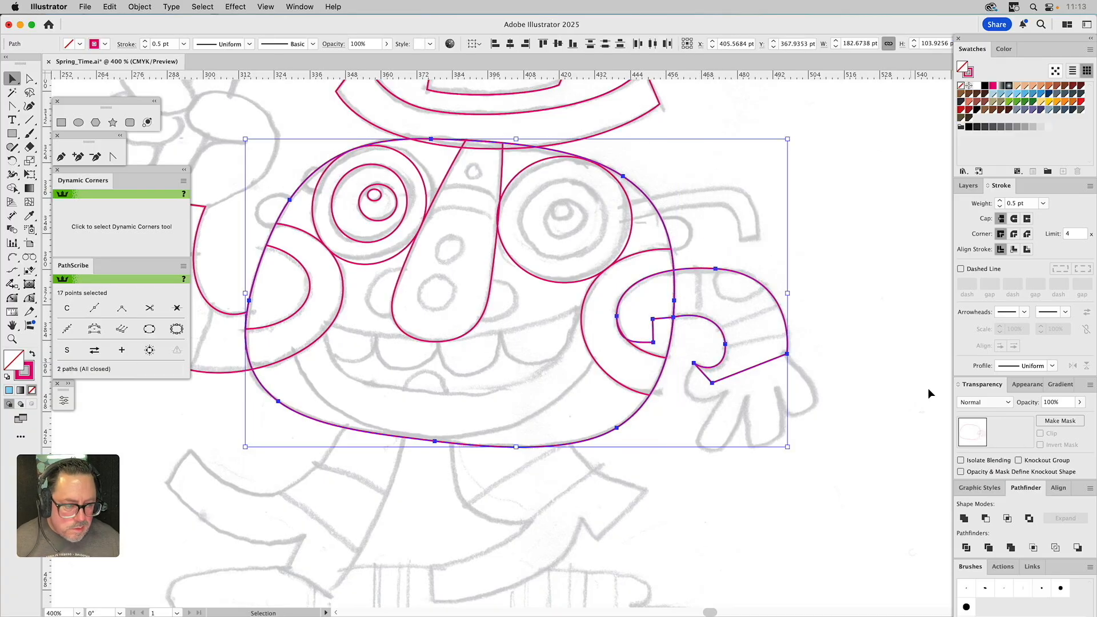
click(986, 518)
click(802, 189)
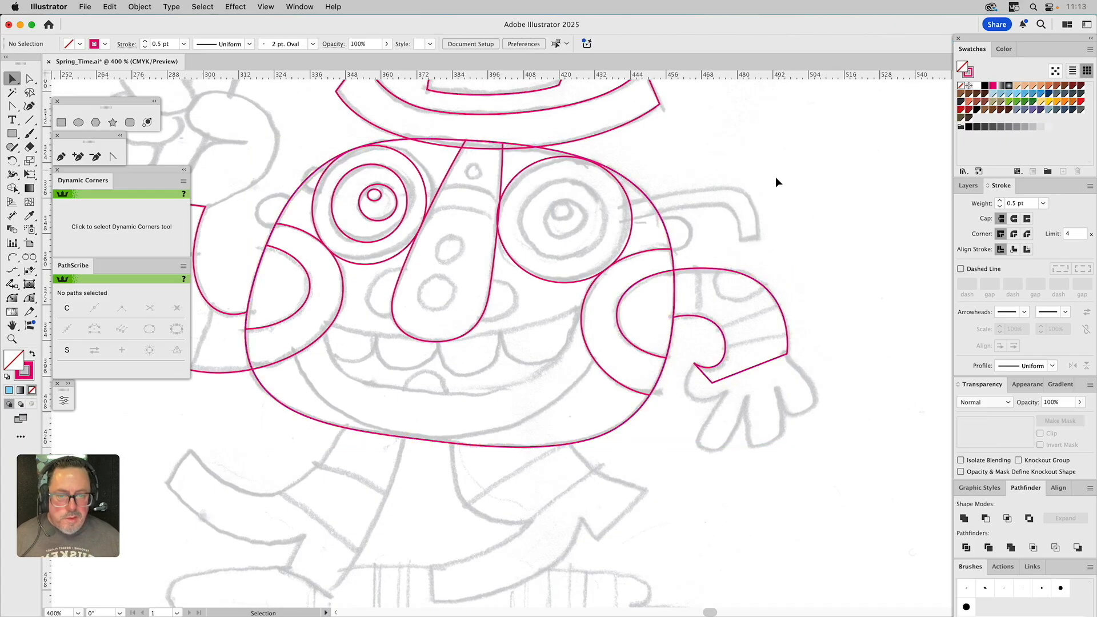
Try the Snap To Collisions tool by displacing the unfinished eye's outer ellipse, fitting it against the nose and head, and moving it outside the head
scroll(714, 190, left, 3)
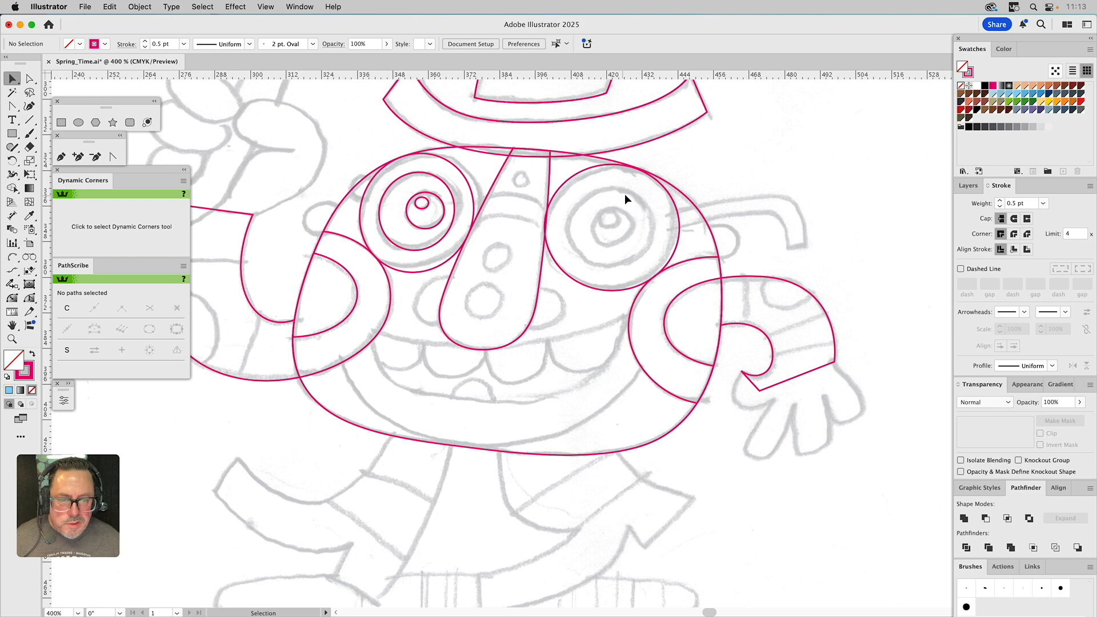
click(559, 201)
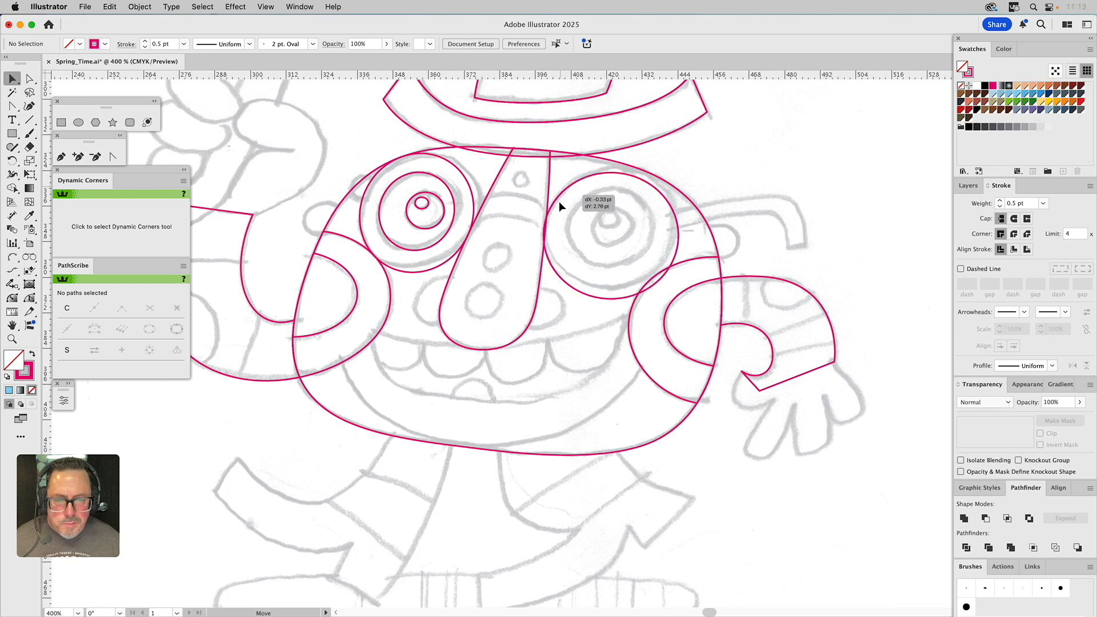
click(16, 81)
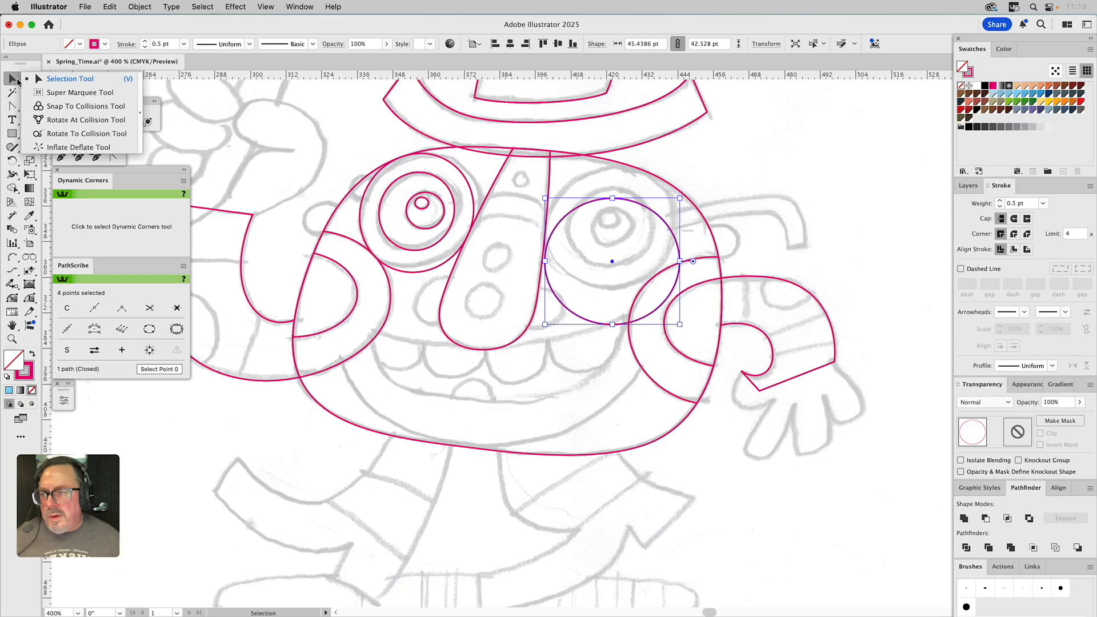
click(42, 109)
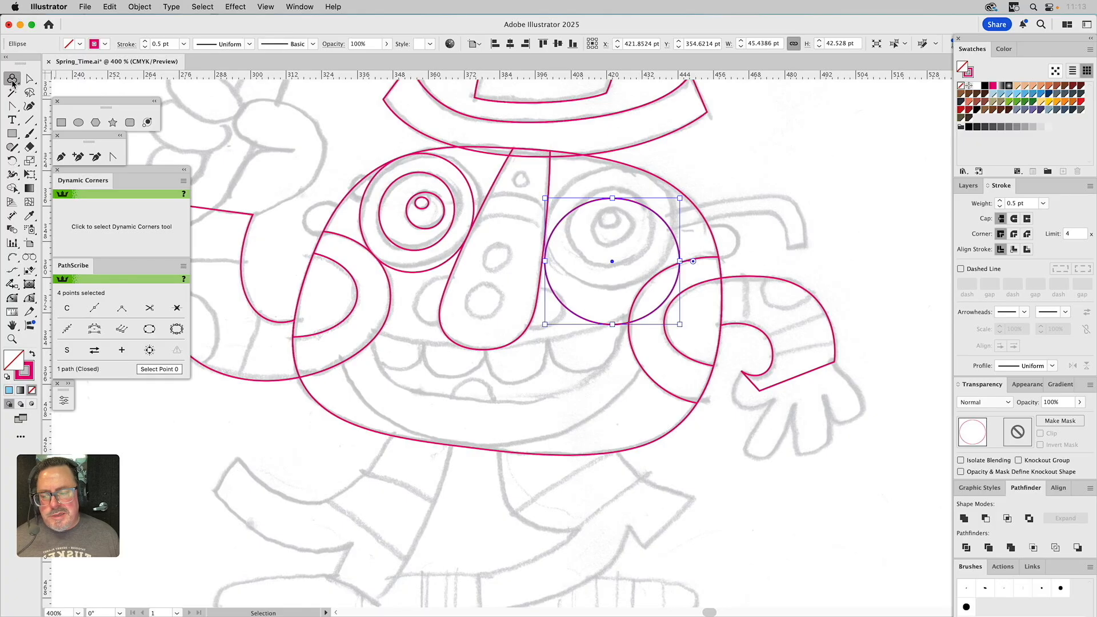
click(12, 80)
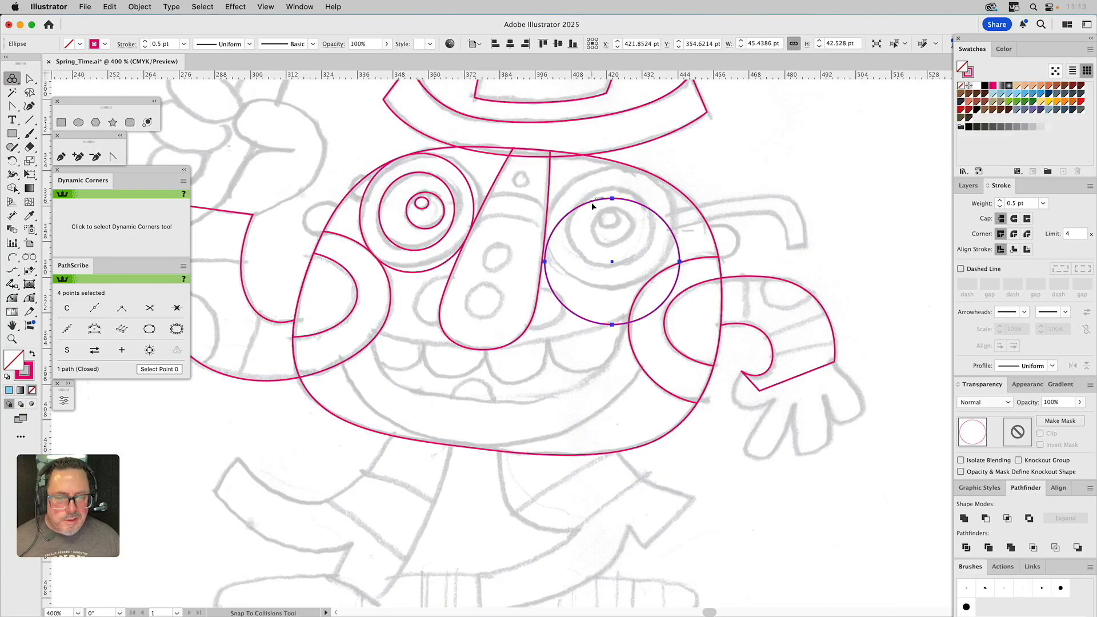
drag(592, 203, 596, 171)
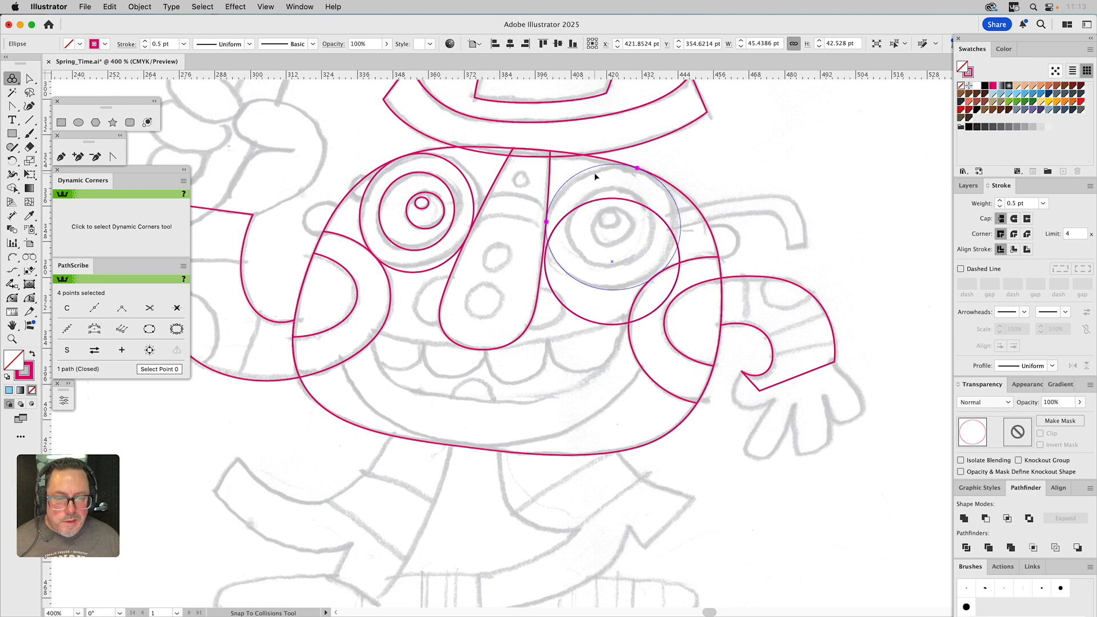
drag(595, 172, 762, 130)
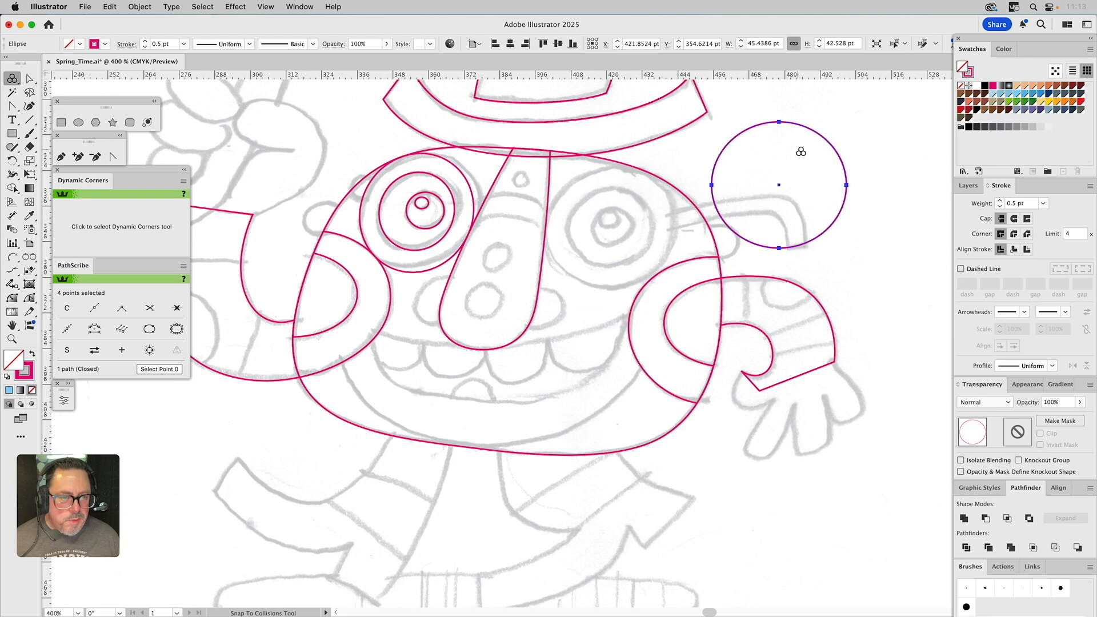
Shrink the eye ellipse to about 45.1 by 42.1 pt, test it against the nose and head with Snap To Collisions, and move it outside again
key(v)
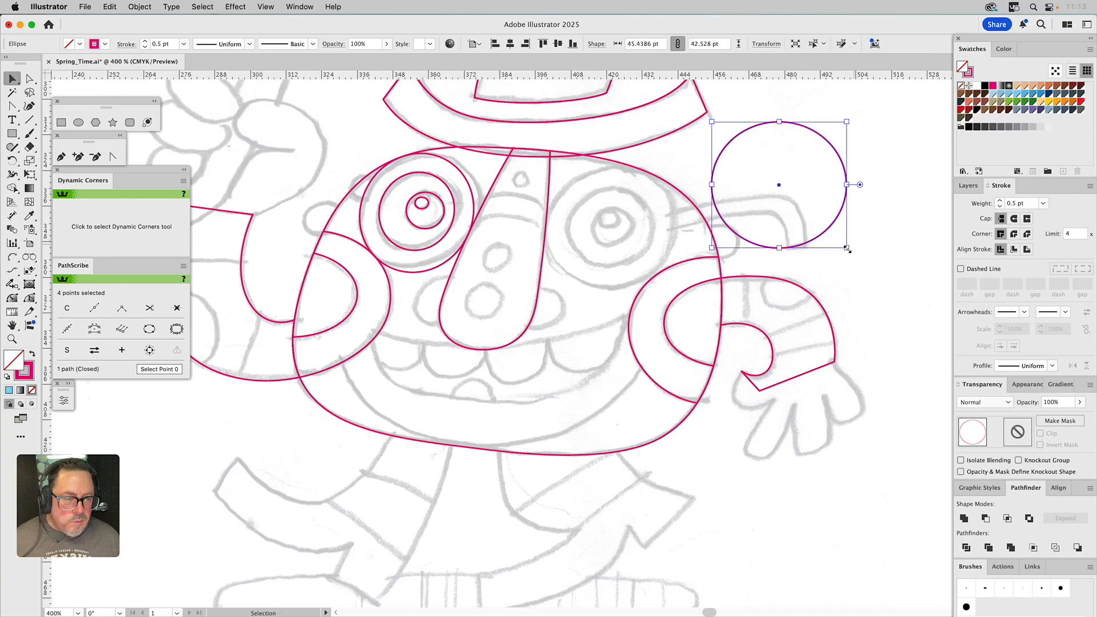
drag(847, 248, 845, 246)
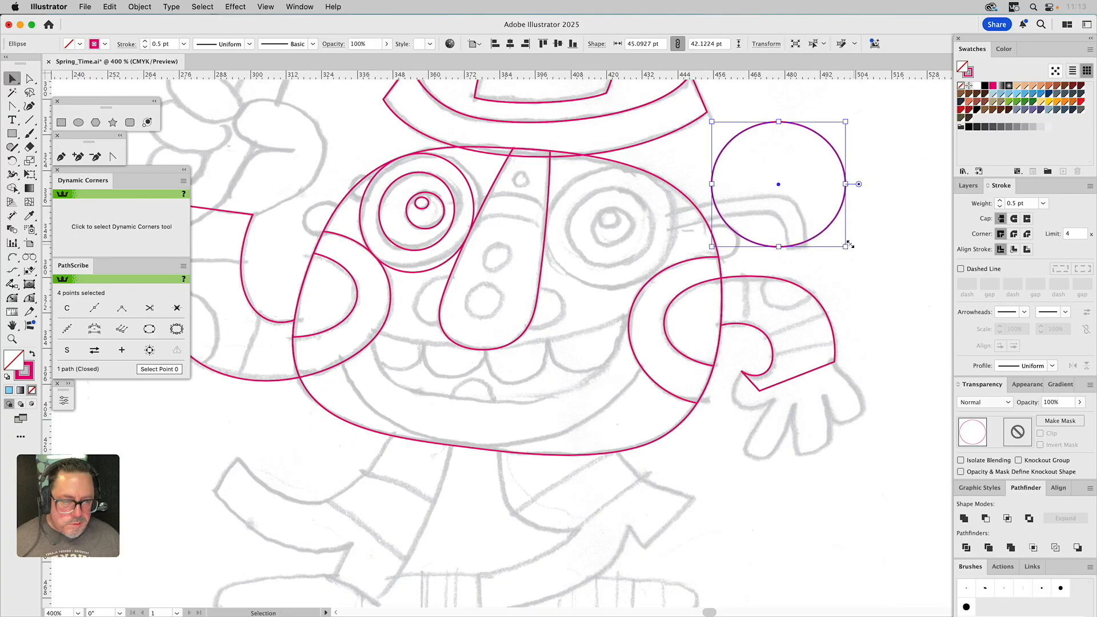
click(12, 79)
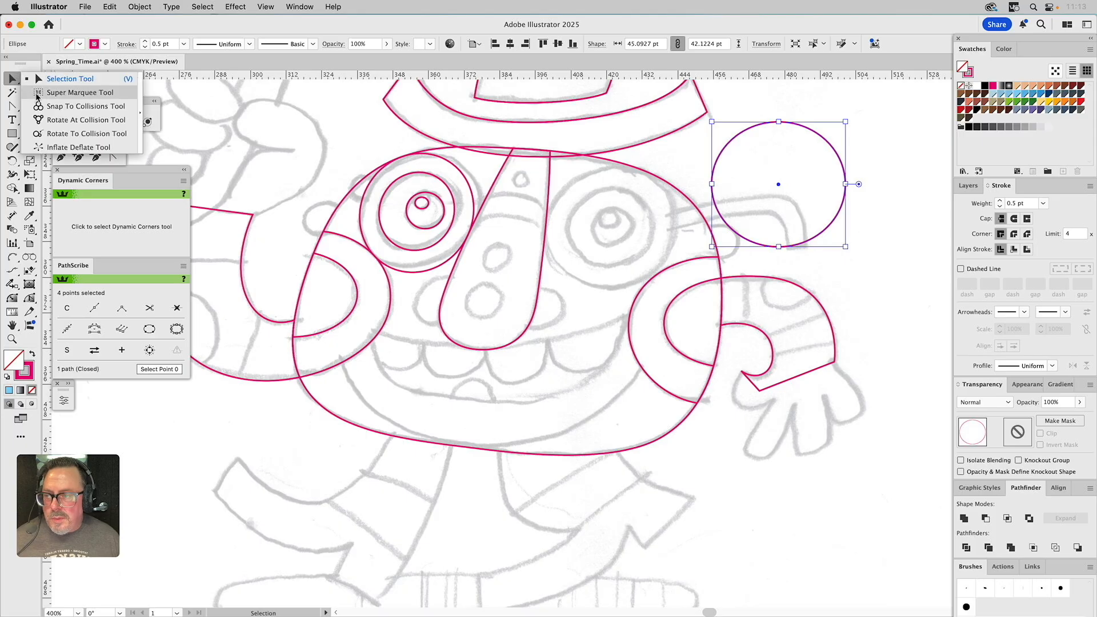
click(46, 106)
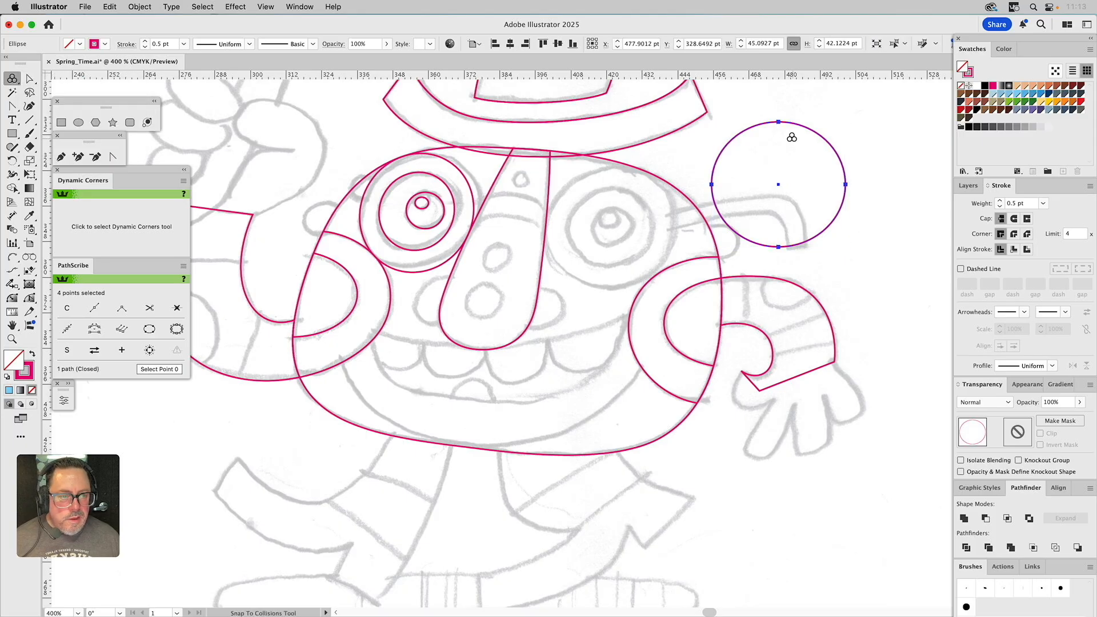
drag(795, 129, 609, 179)
drag(609, 179, 823, 127)
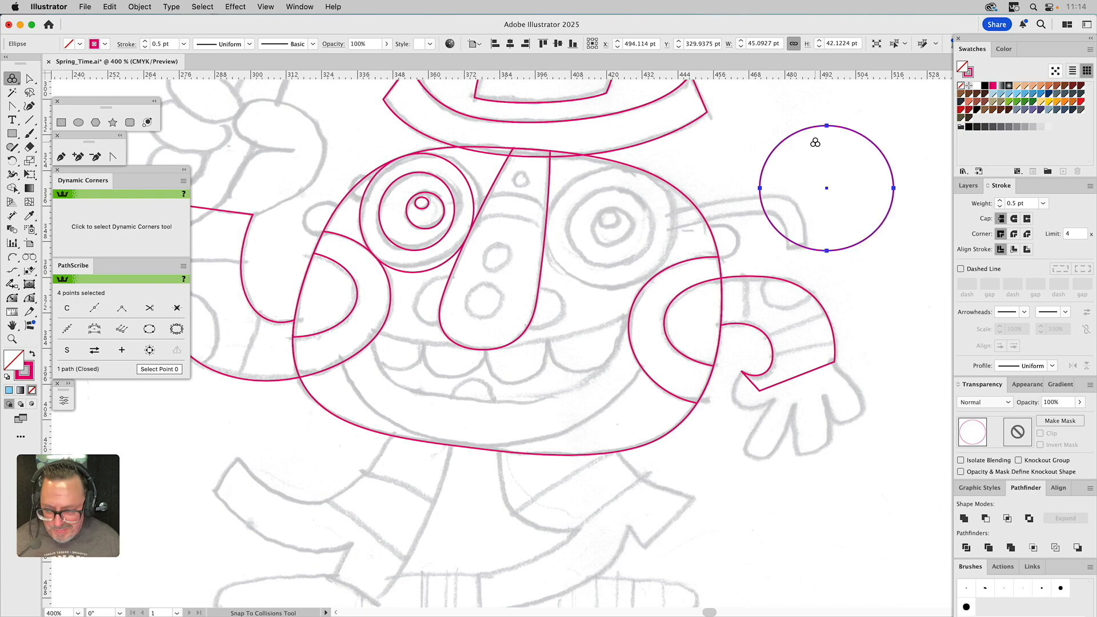
Enlarge the eye ellipse to about 45.5 by 42.5 pt and snap it against the nose and head outline with Snap To Collisions
key(v)
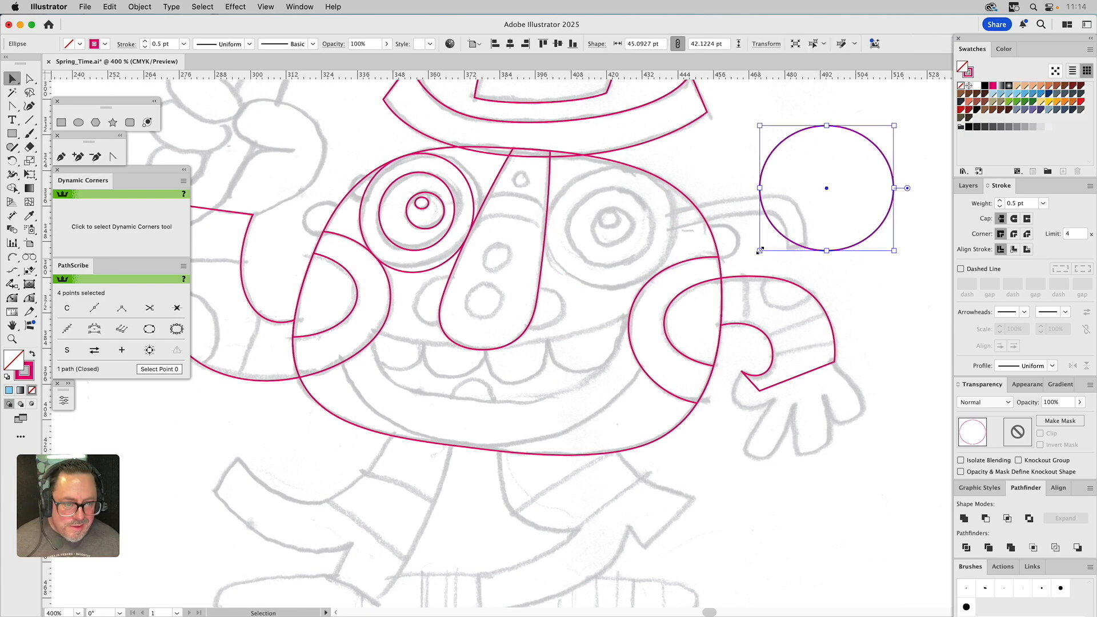
drag(760, 251, 758, 252)
drag(13, 78, 51, 99)
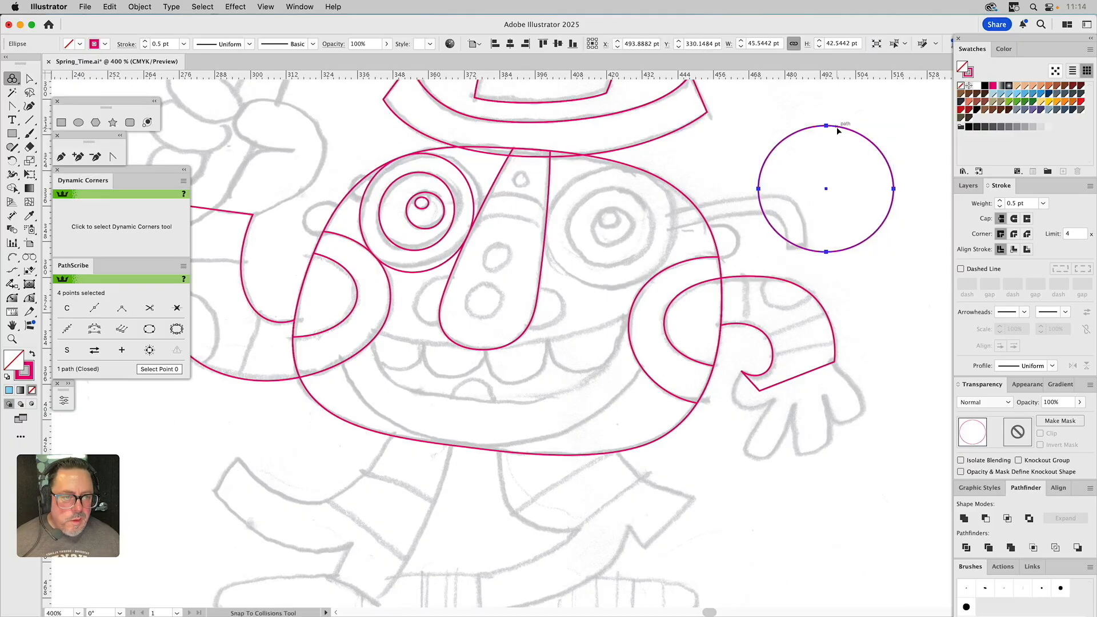
drag(839, 131, 631, 169)
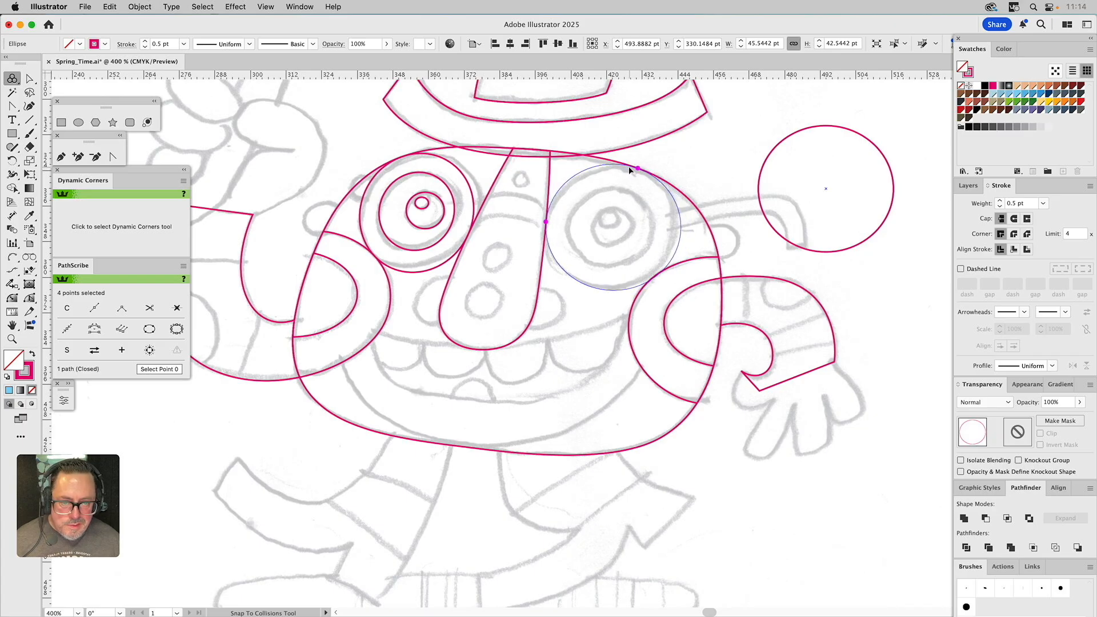
drag(628, 166, 628, 167)
click(757, 154)
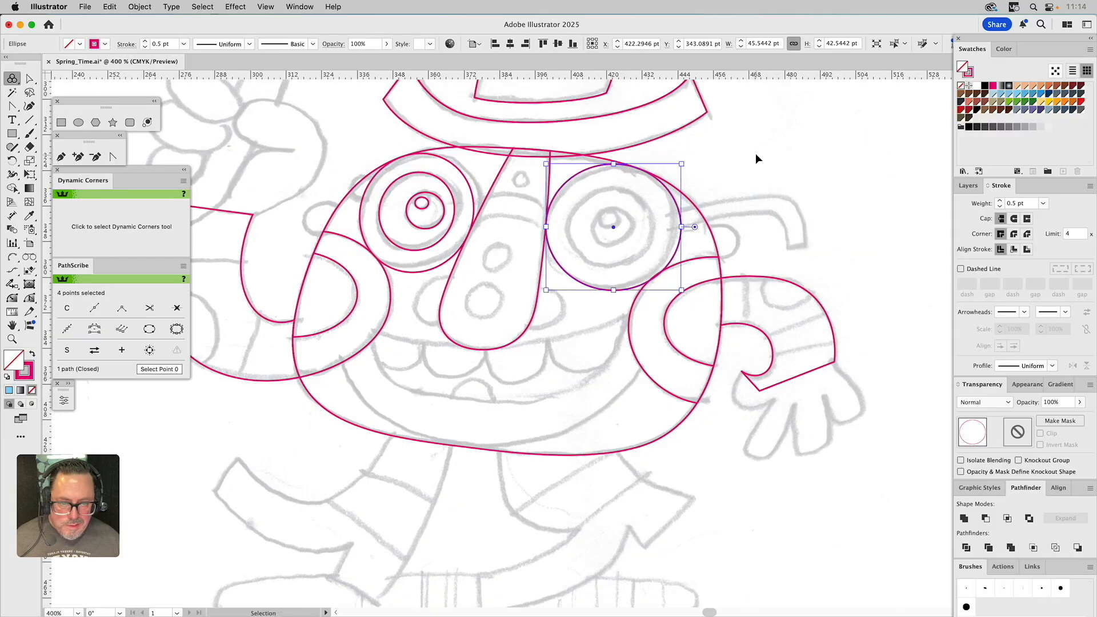
Adjust the shoulder's upper curve handle in Outline view so it just touches the eye ellipse, and return to the full artwork in Preview
key(z)
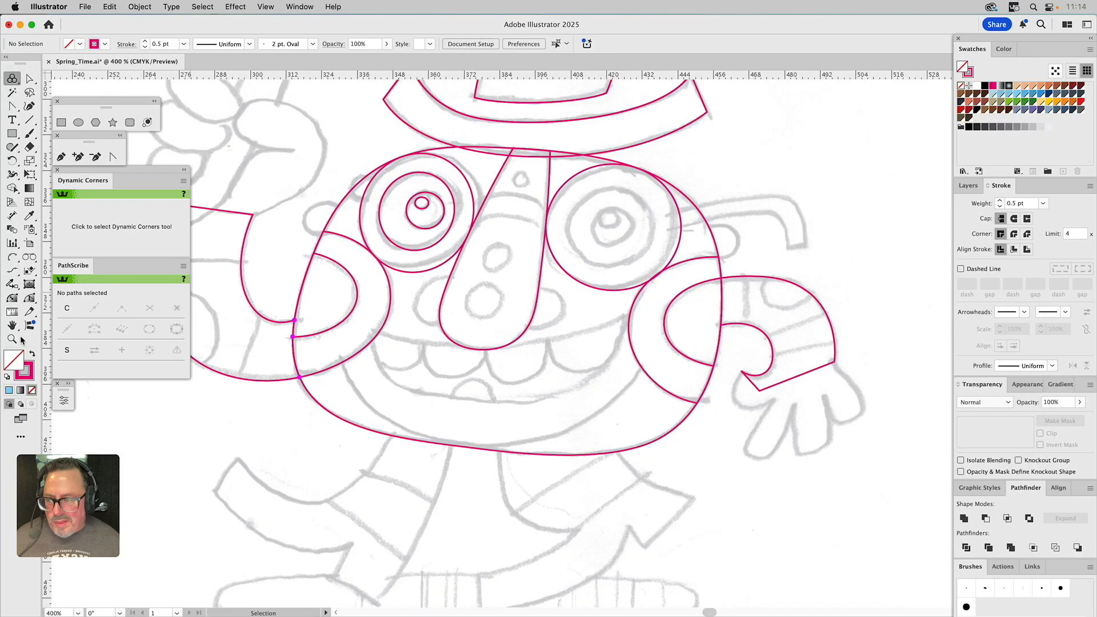
drag(597, 206, 751, 277)
key(a)
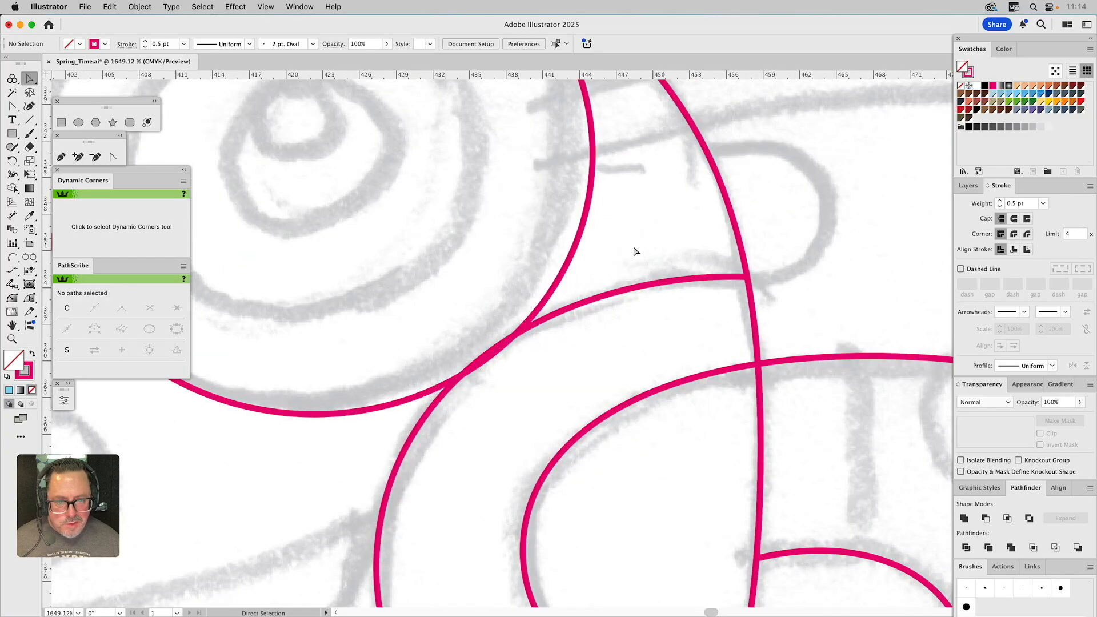
click(617, 295)
key(super+y)
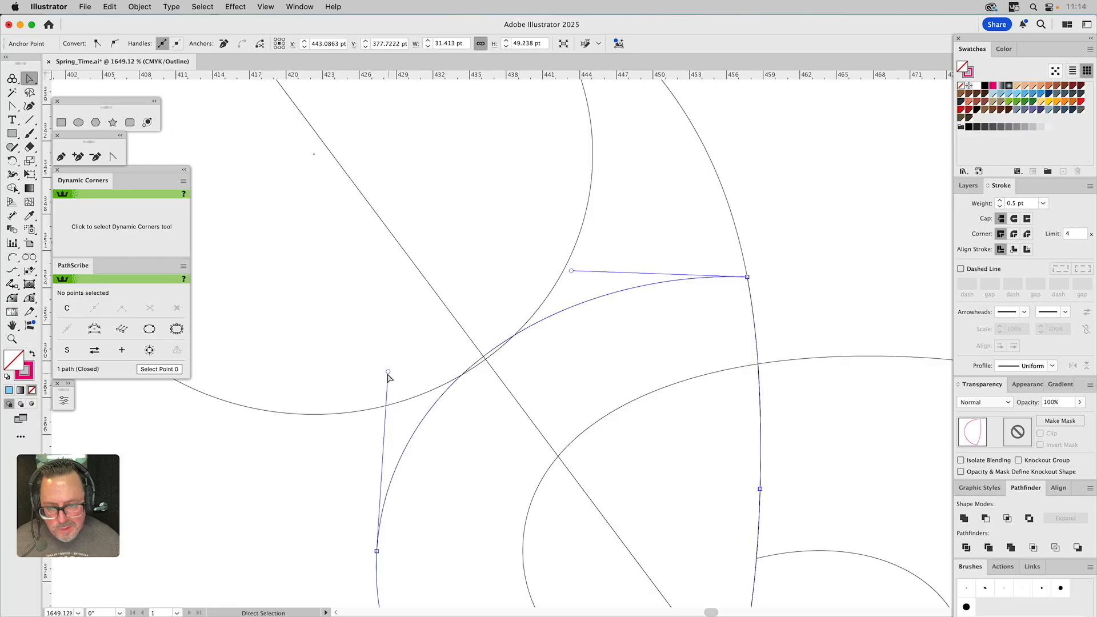
drag(388, 373, 390, 381)
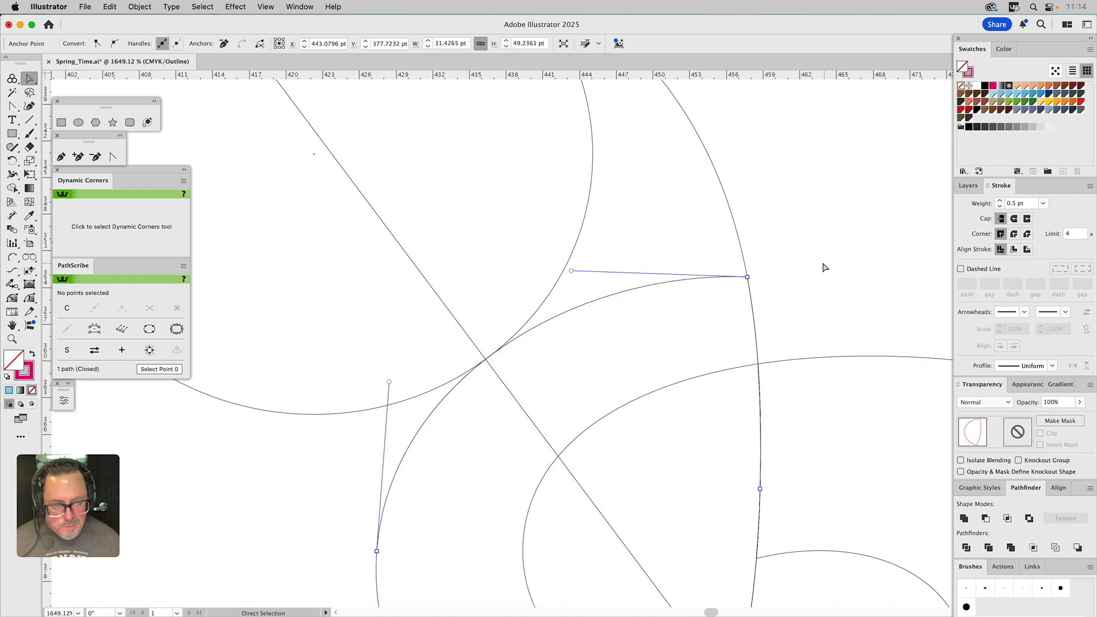
key(super+shift+a)
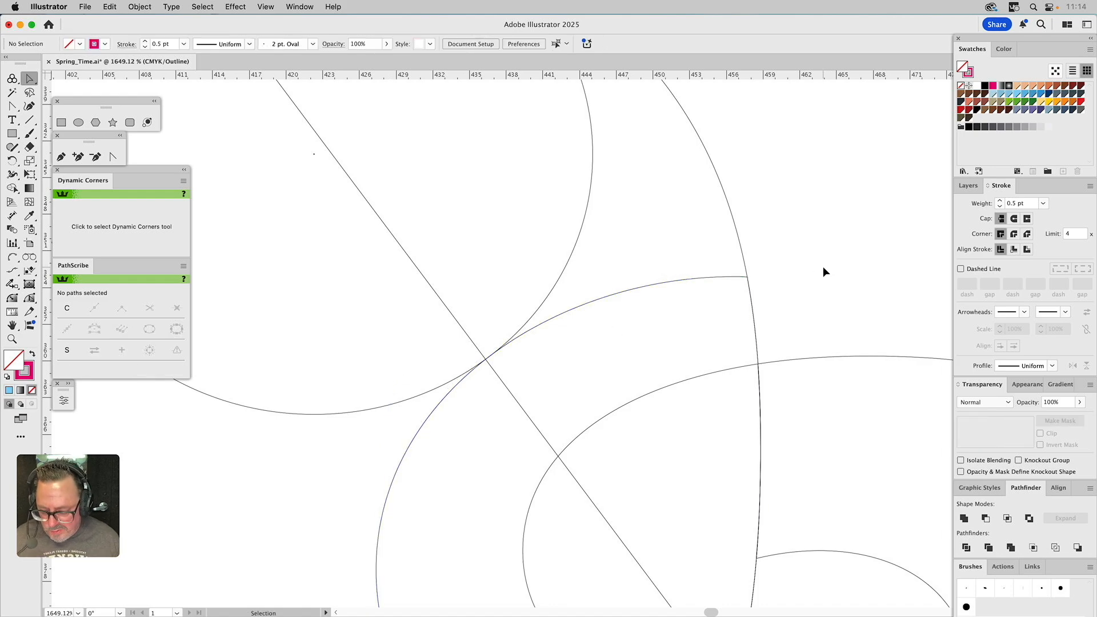
key(super+y)
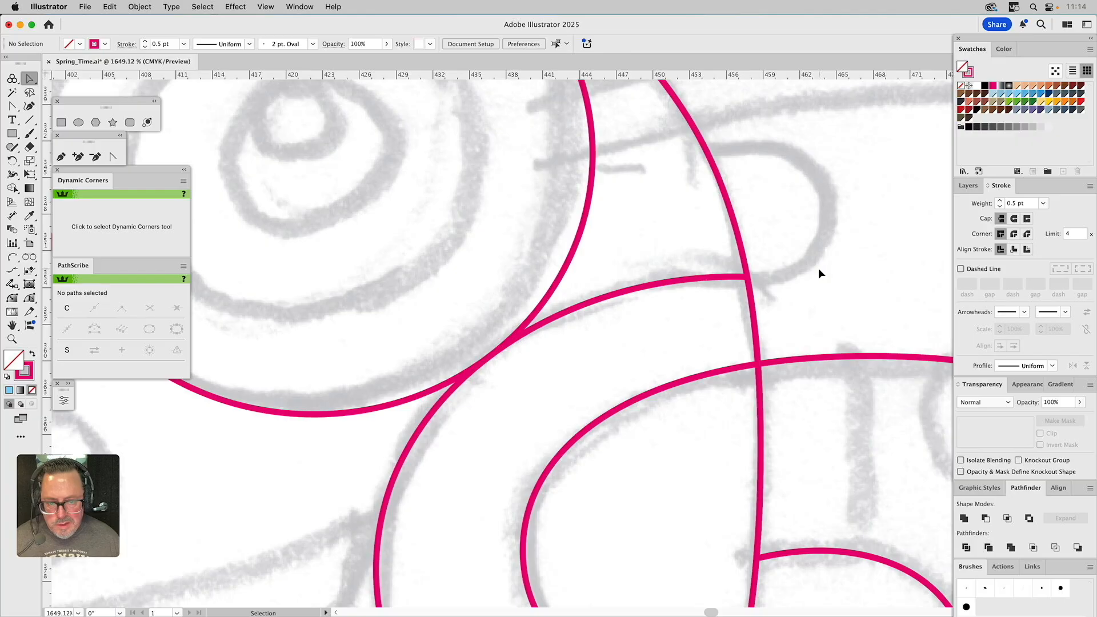
key(super+0)
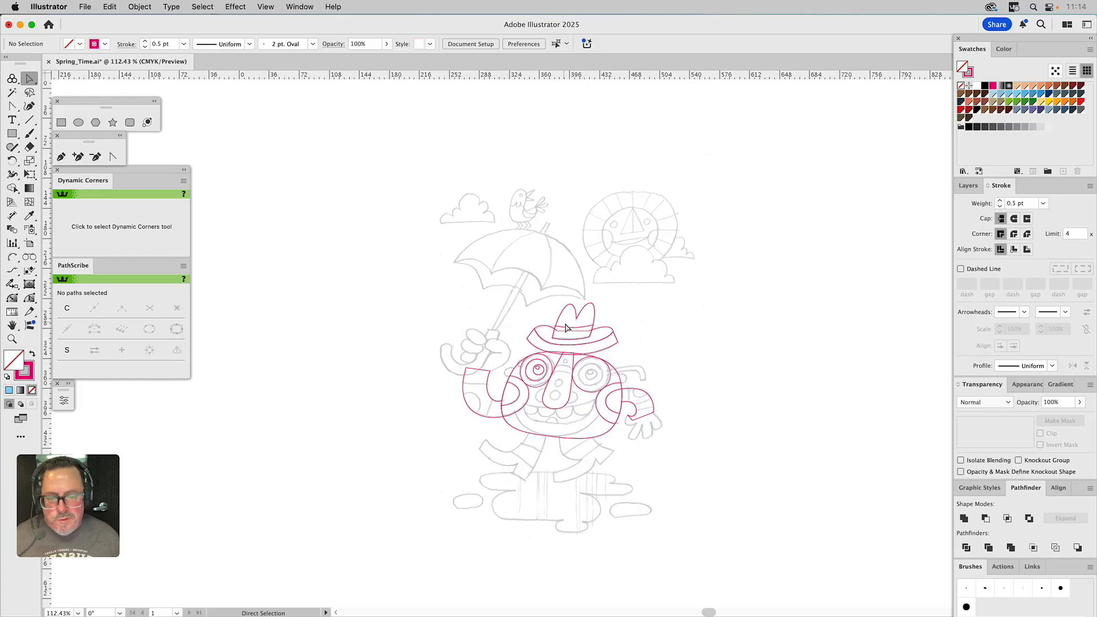
Make a smaller concentric copy of the unfinished eye's outer ellipse, about 29.5 by 27.5 pt, and adjust its edges to match the sketched ring
click(12, 339)
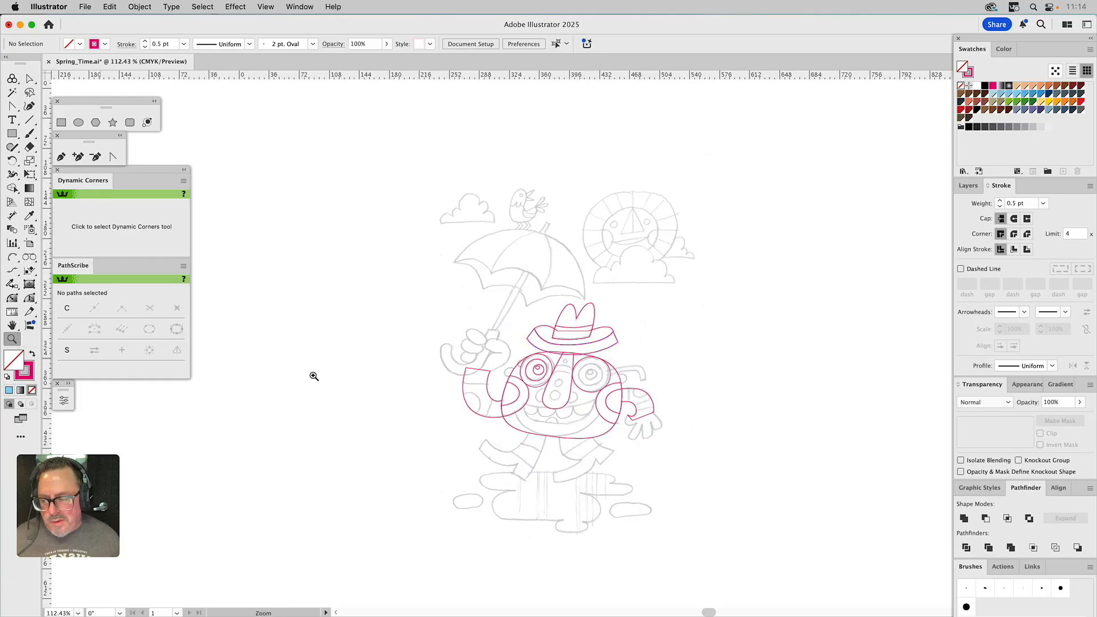
drag(513, 319, 668, 452)
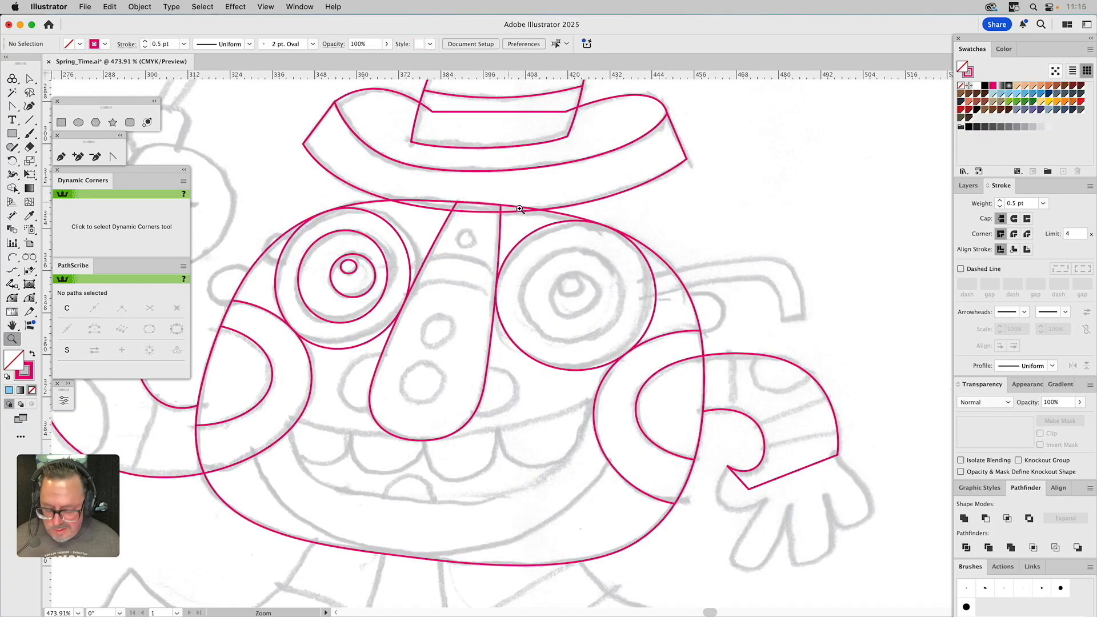
key(v)
click(552, 226)
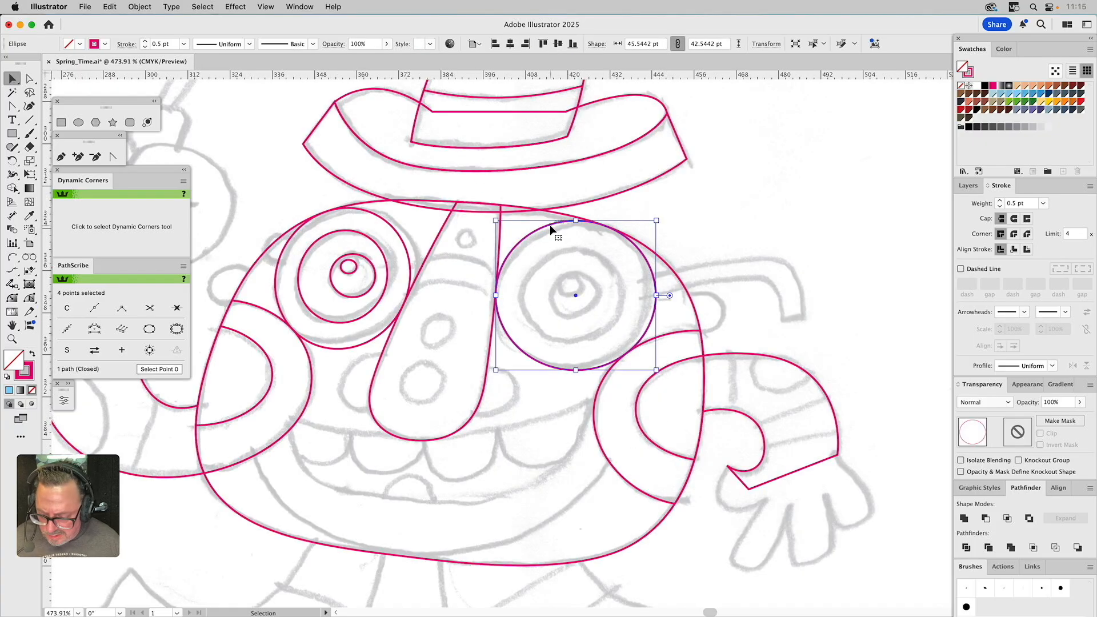
drag(659, 220, 629, 247)
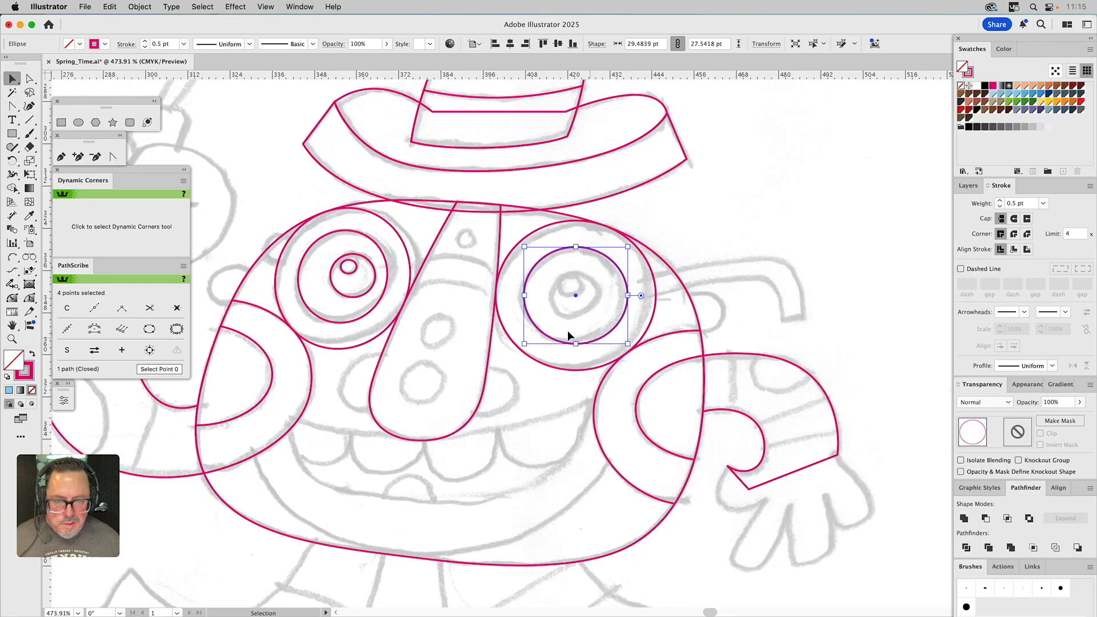
drag(526, 296, 523, 297)
drag(627, 342, 629, 345)
click(718, 197)
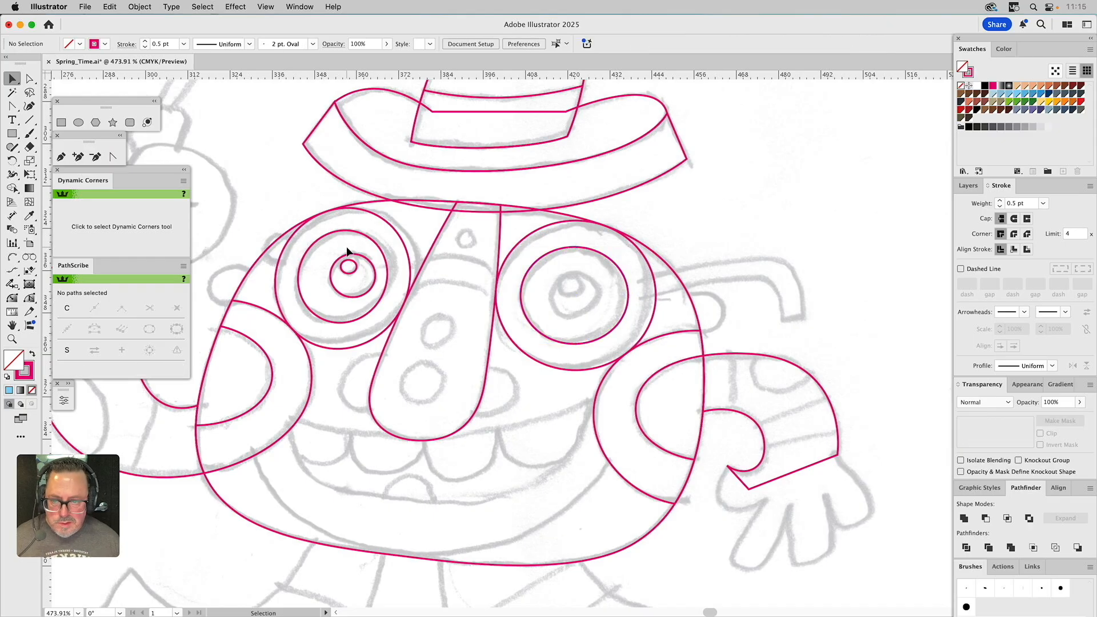
Copy the finished eye's pupil and highlight into the other eye's inner ellipse and widen the copies slightly to fit the sketch
click(348, 266)
drag(350, 269, 584, 280)
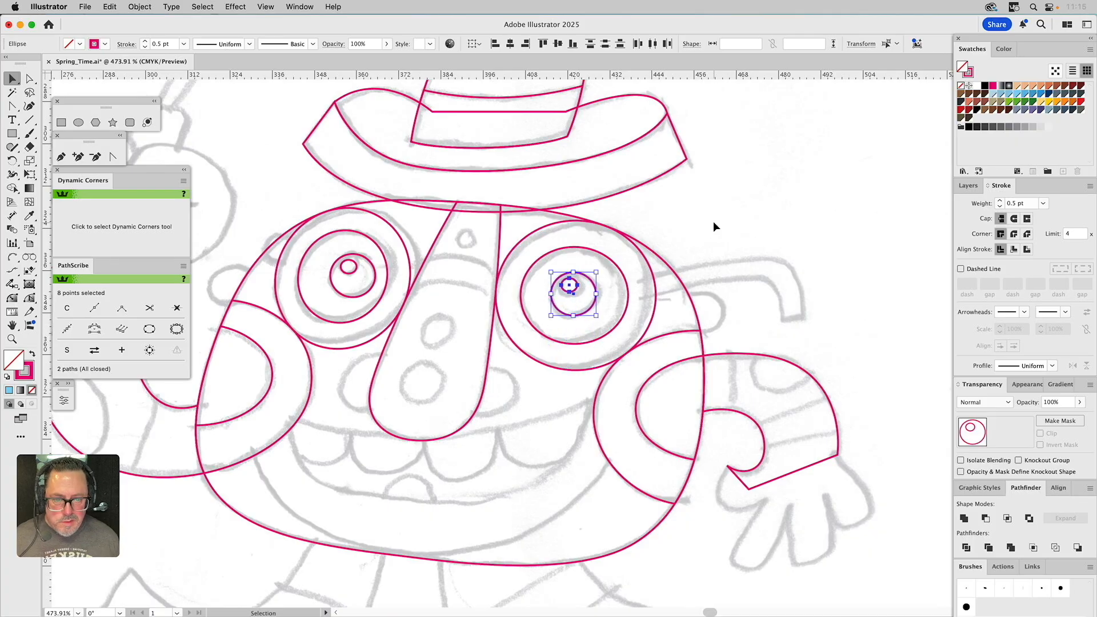
click(713, 223)
shift+click(576, 280)
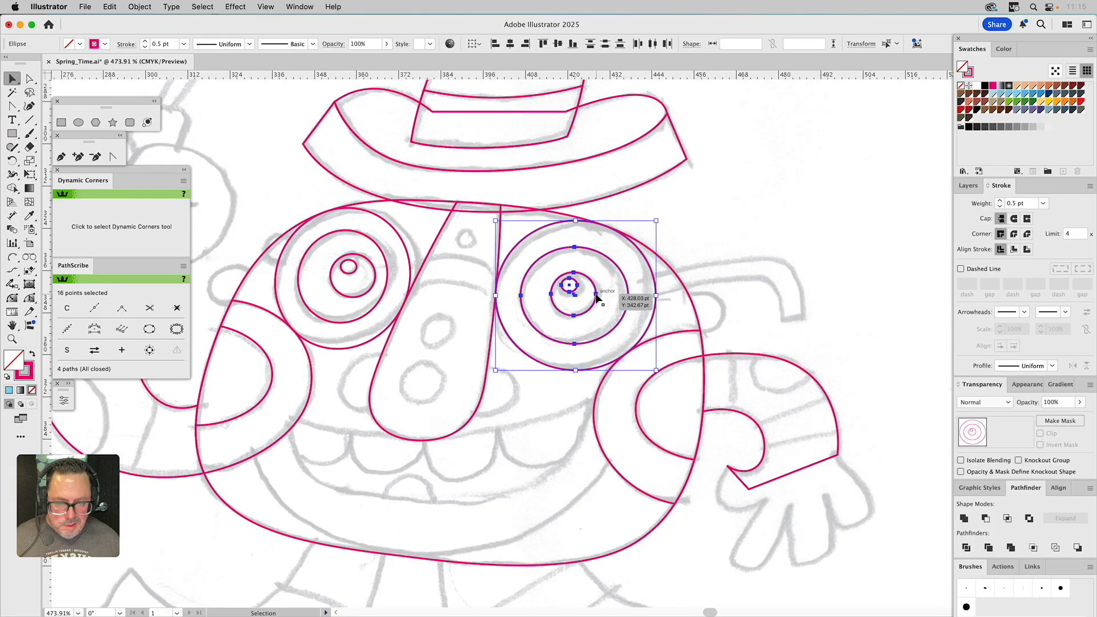
shift+click(623, 265)
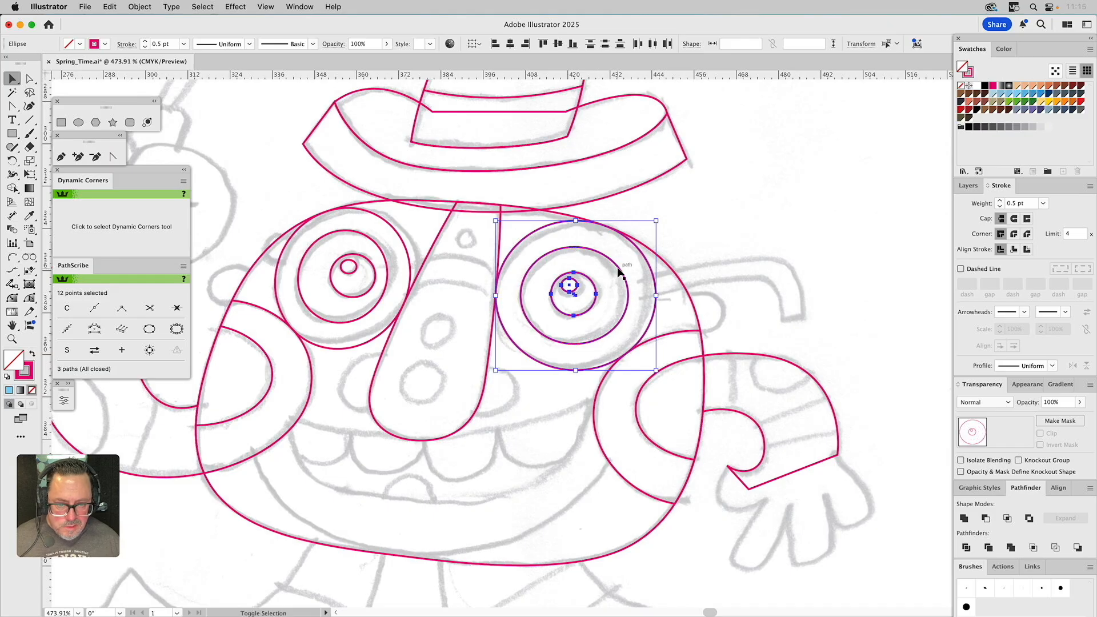
shift+click(651, 274)
drag(596, 294, 600, 301)
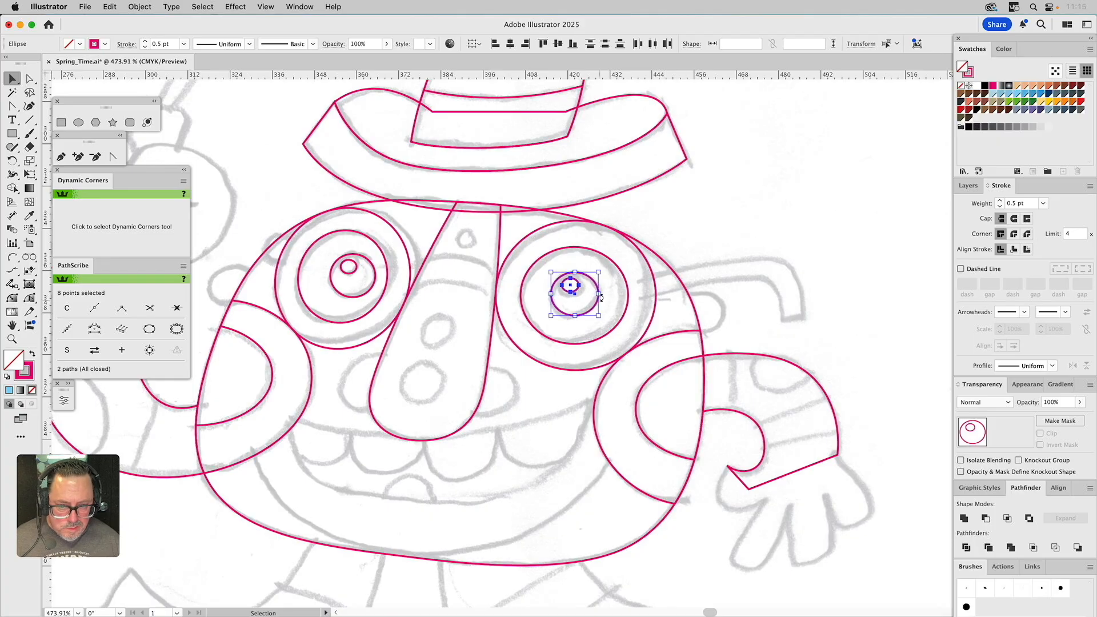
click(697, 241)
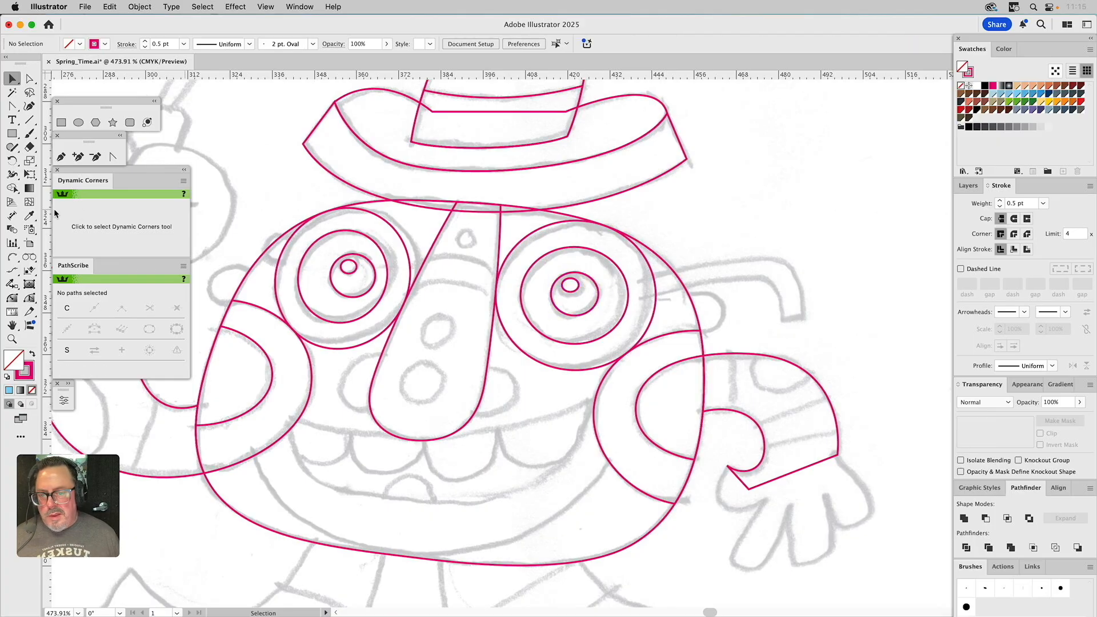
Draw two arcs, about 27.4 pt and 28.3 pt wide, over the sketched glasses bridge between the eyes with the Arc by Points tool
click(12, 257)
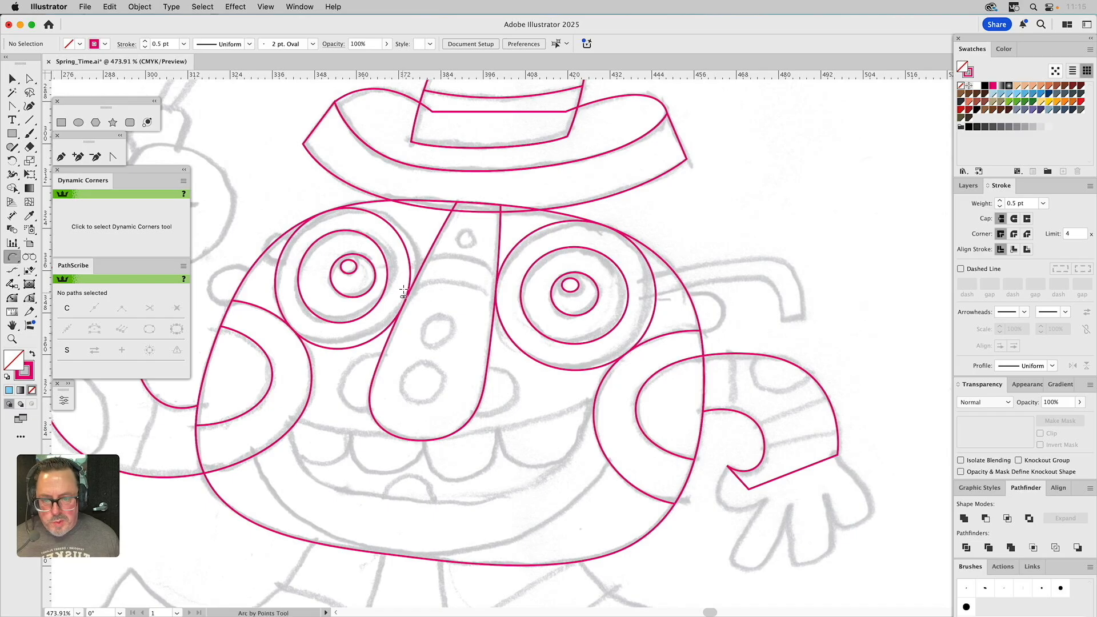
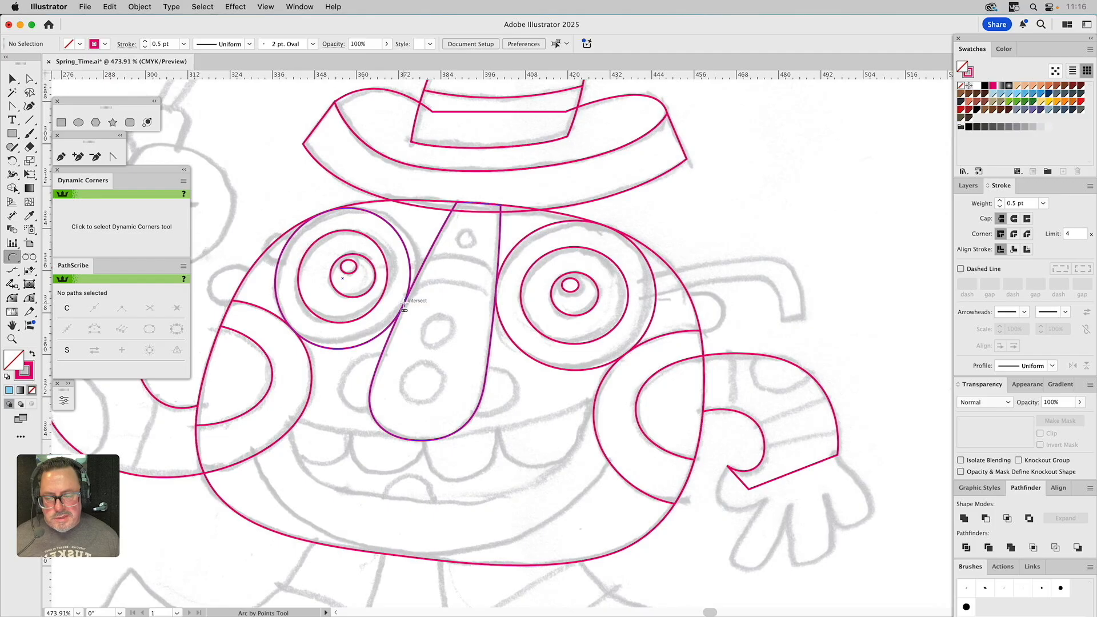
click(499, 309)
click(405, 303)
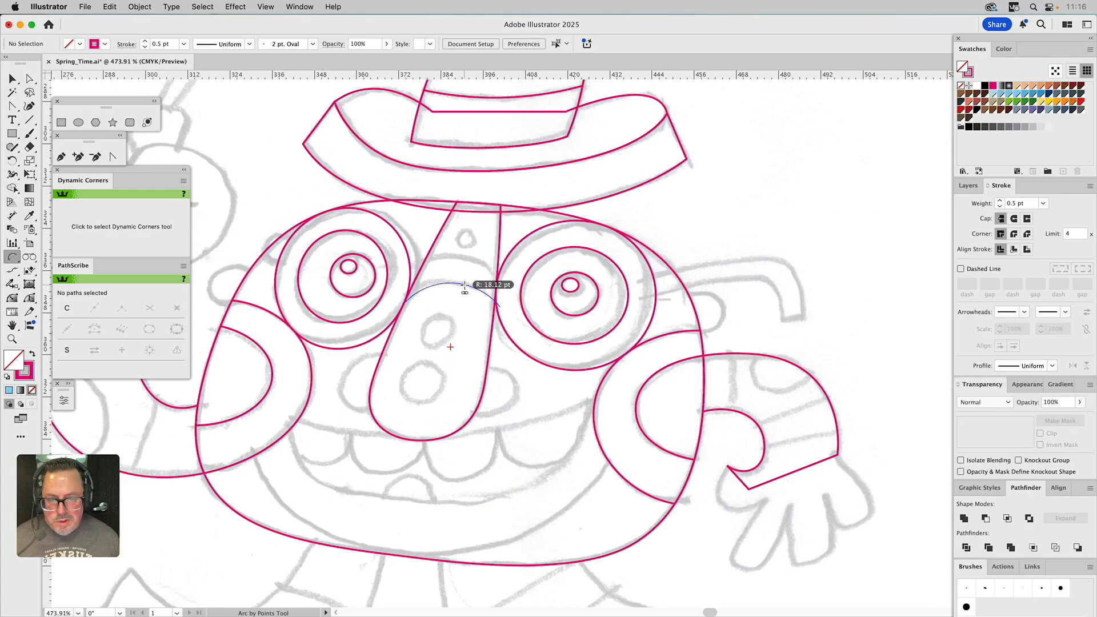
click(454, 283)
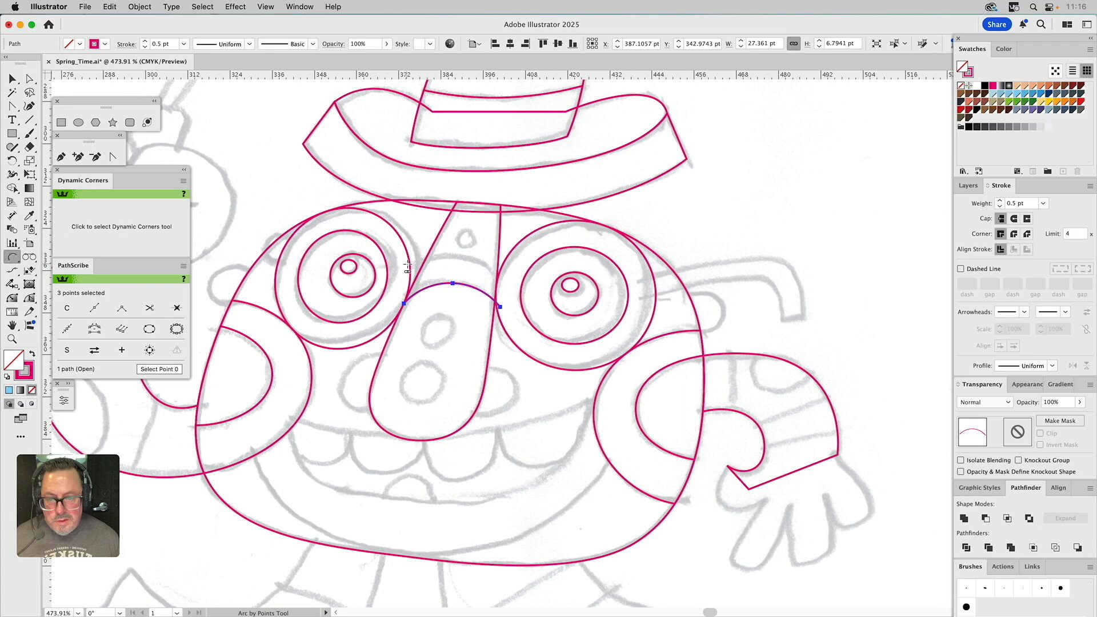
click(405, 273)
click(504, 279)
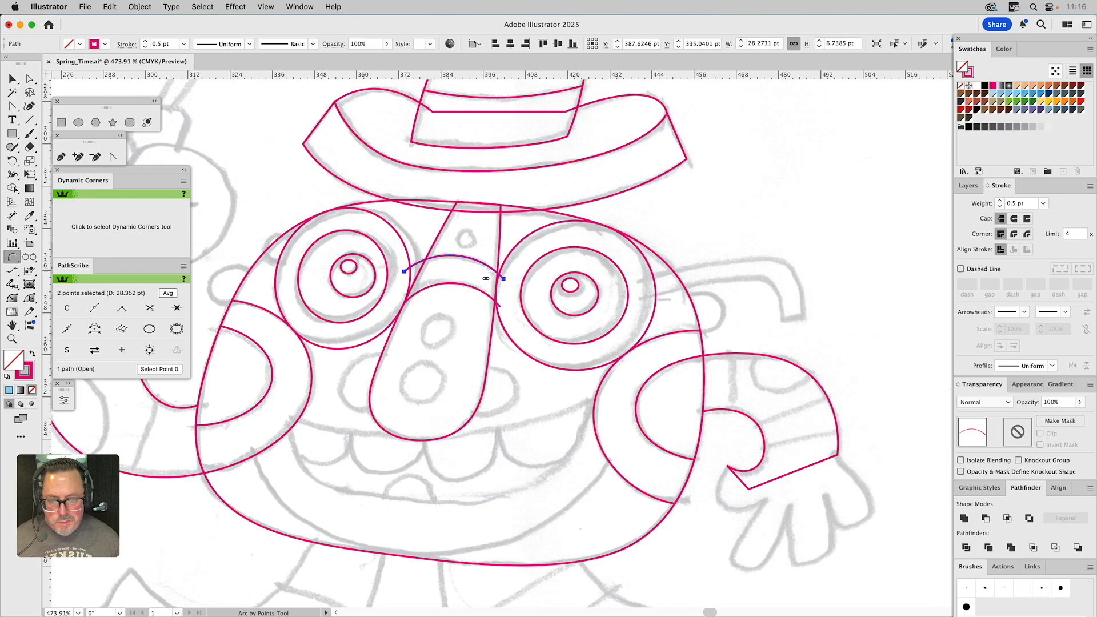
click(486, 273)
Remove the lower bridge arc's middle anchor point and join both arcs' ends with the Pen tool into one closed shape
key(a)
click(453, 284)
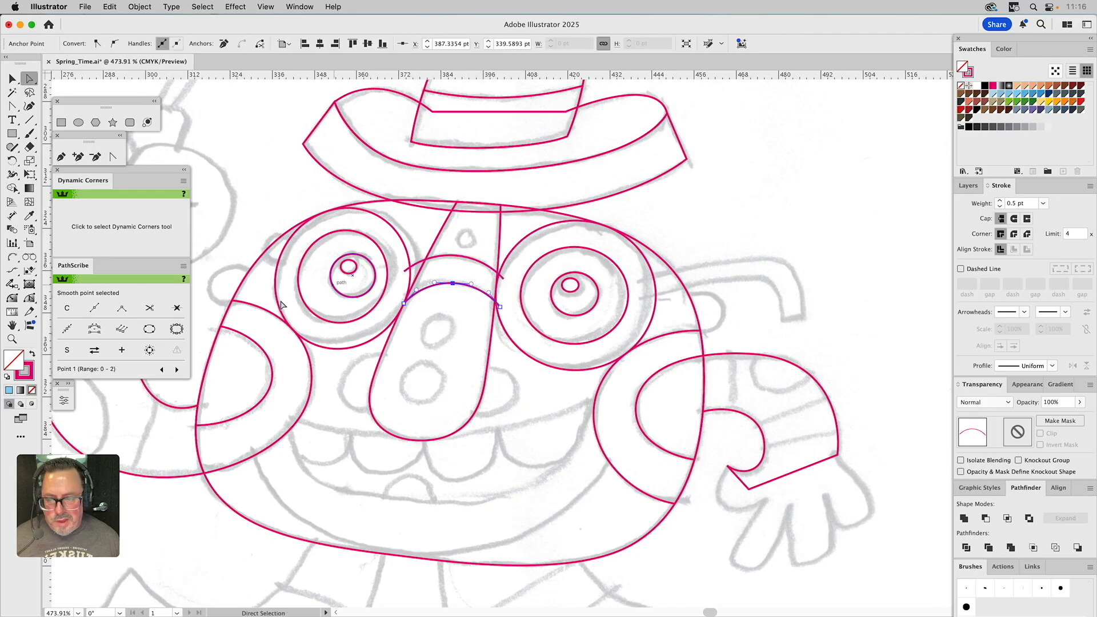
click(176, 309)
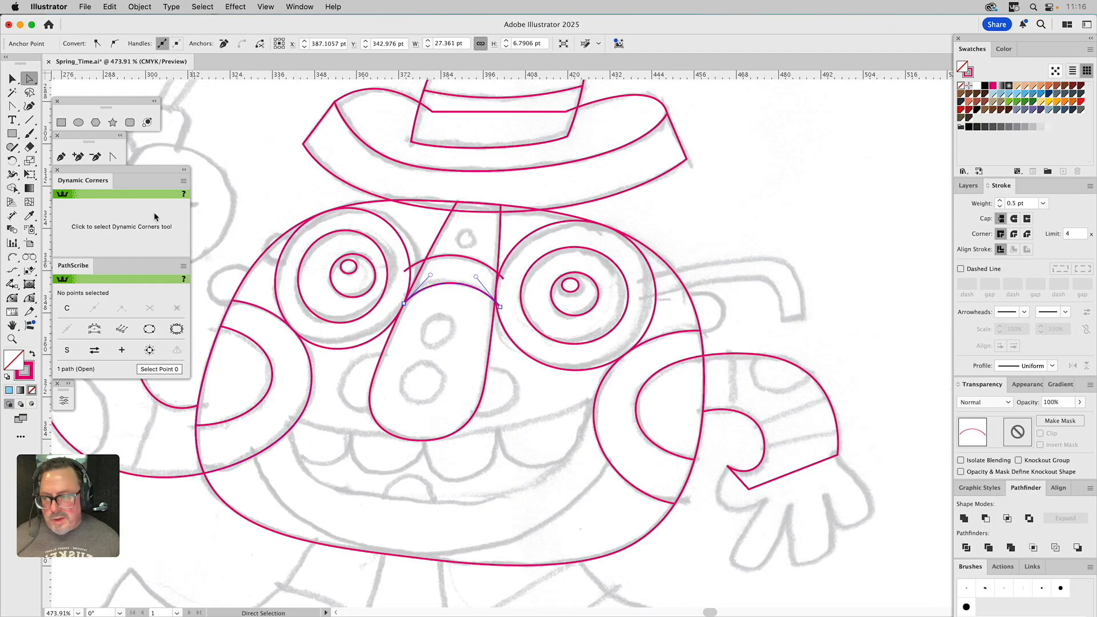
click(62, 156)
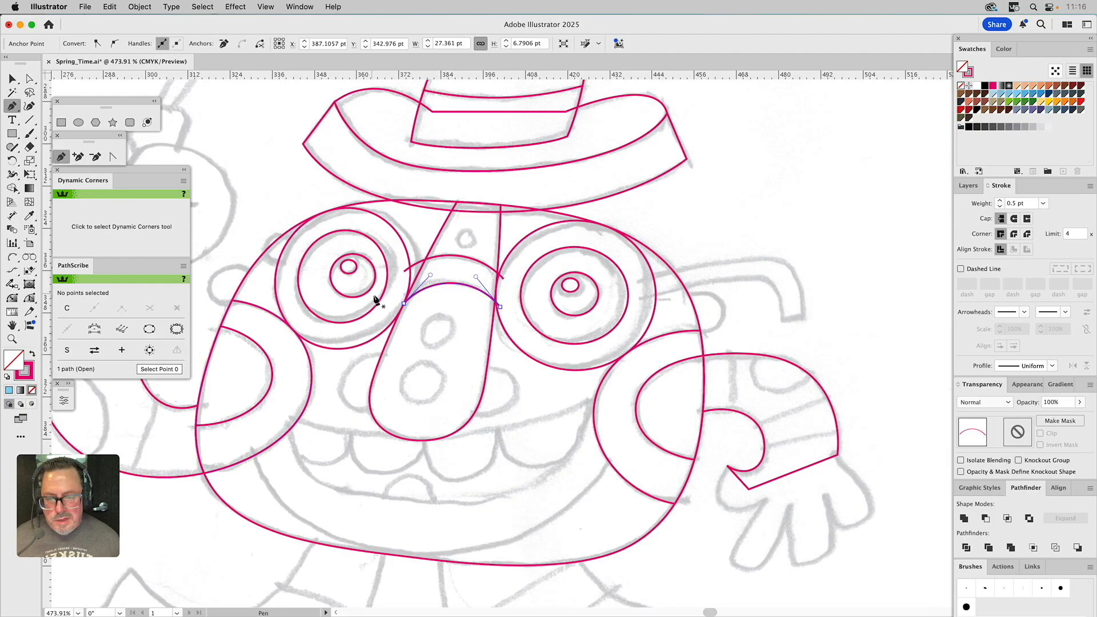
click(404, 304)
click(404, 270)
drag(503, 278, 505, 293)
click(500, 307)
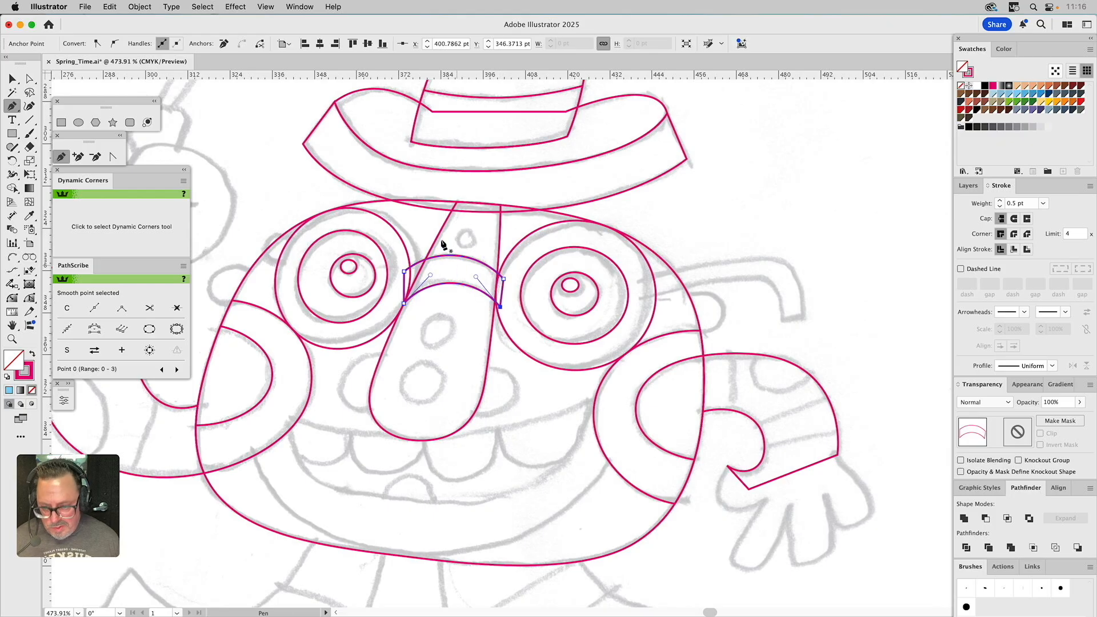
Fill the bridge and a front copy of the left eye's outer ellipse light blue, and trim the bridge with Minus Front
key(v)
click(400, 240)
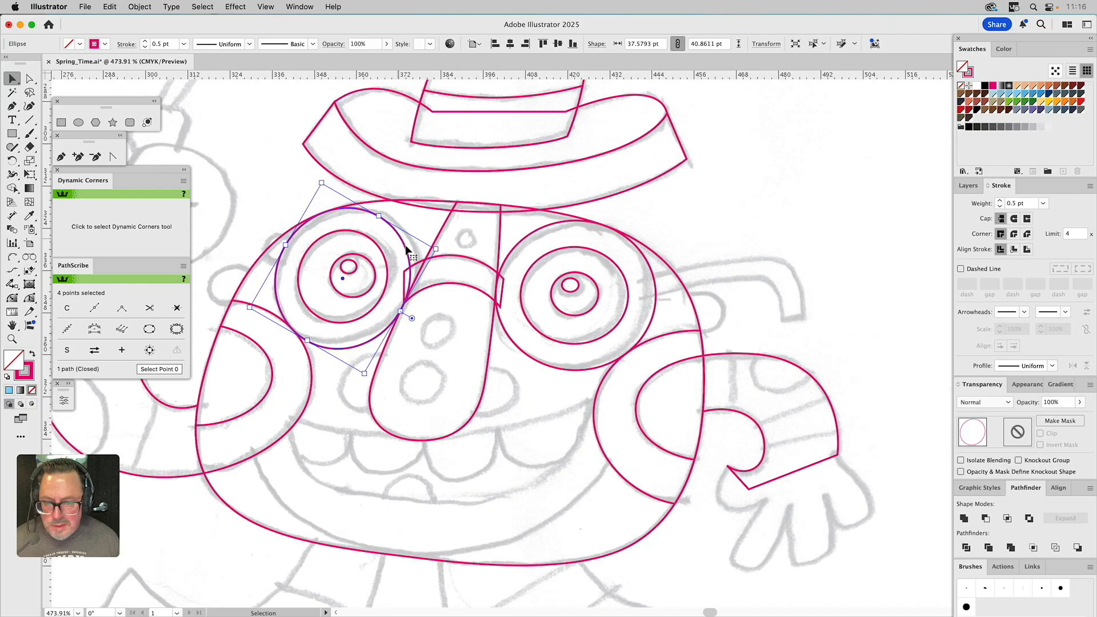
shift+click(474, 264)
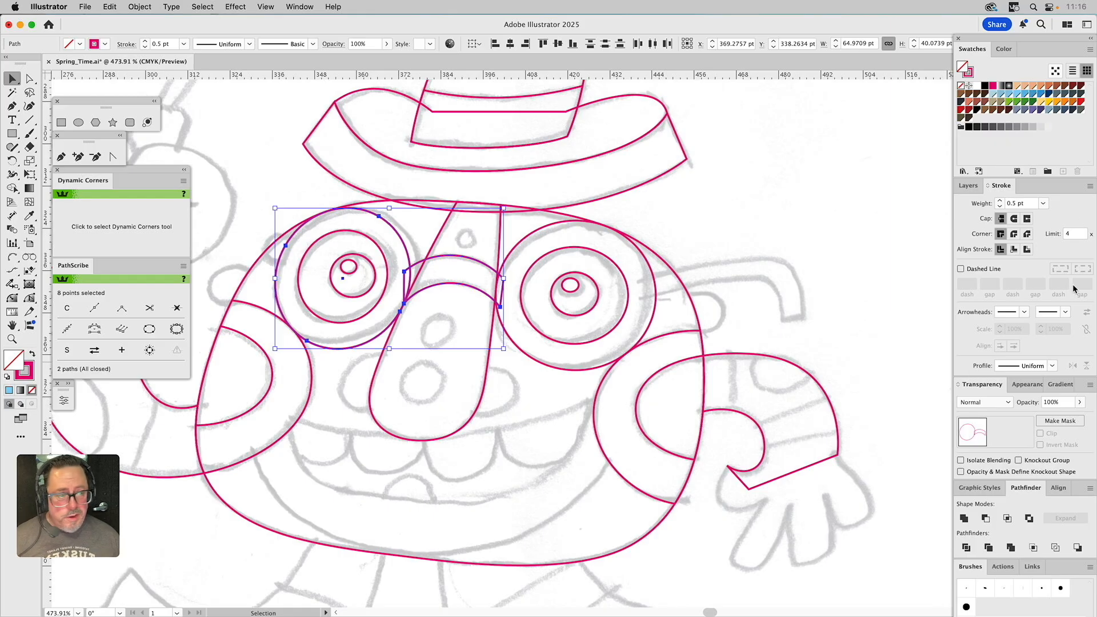
click(992, 94)
click(441, 240)
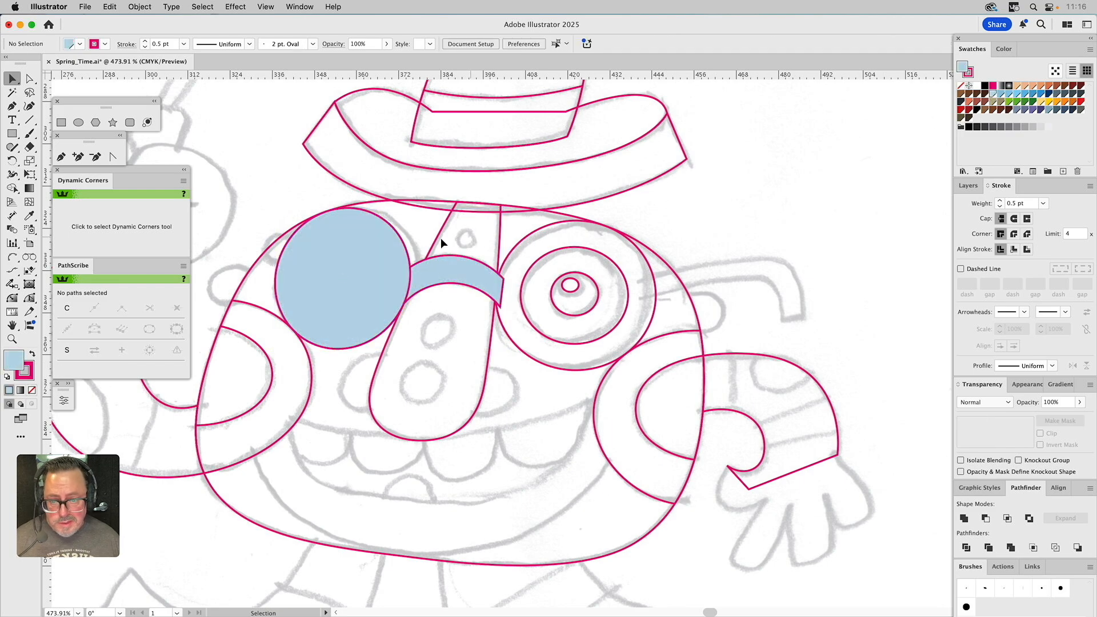
click(400, 251)
shift+click(447, 261)
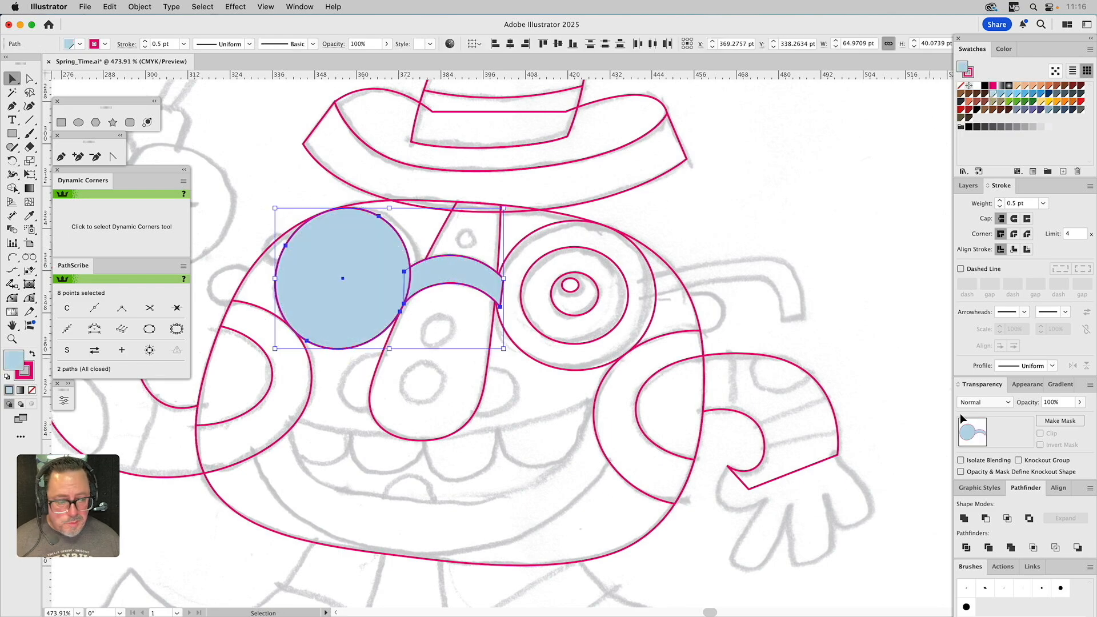
click(985, 518)
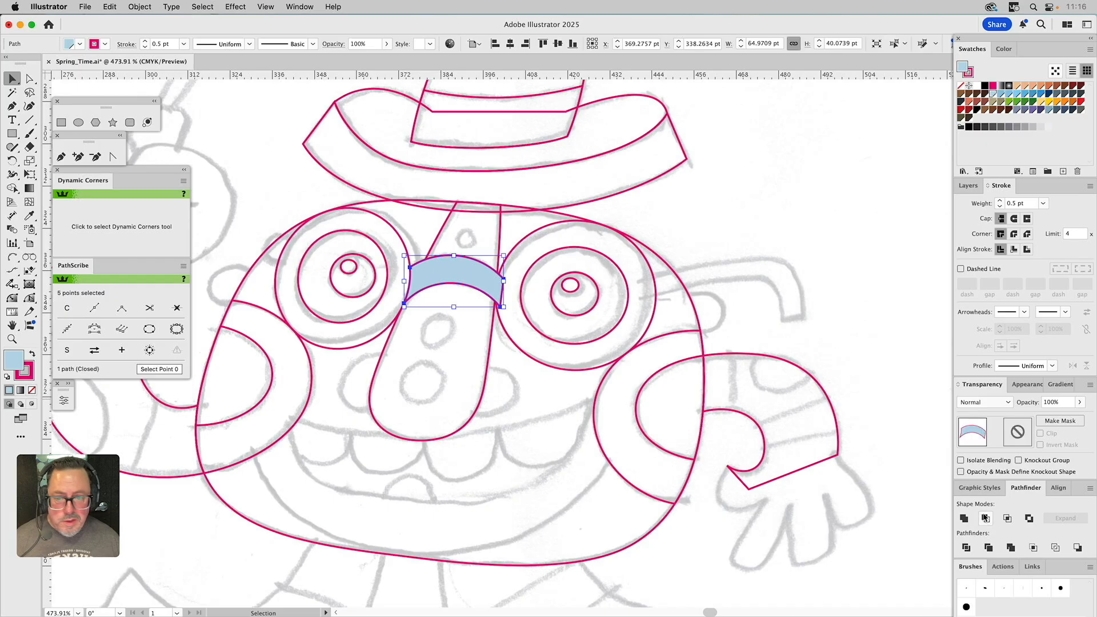
Trim the bridge's other end with Minus Front, using a light-blue front copy of the right eye's outer ellipse
click(531, 236)
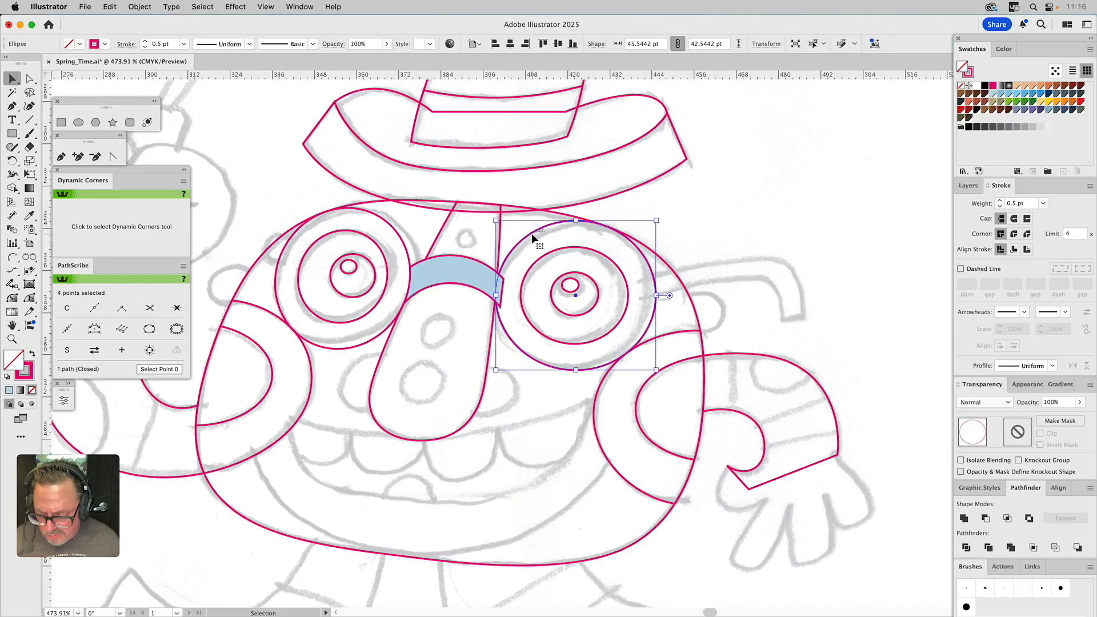
click(994, 94)
shift+click(467, 270)
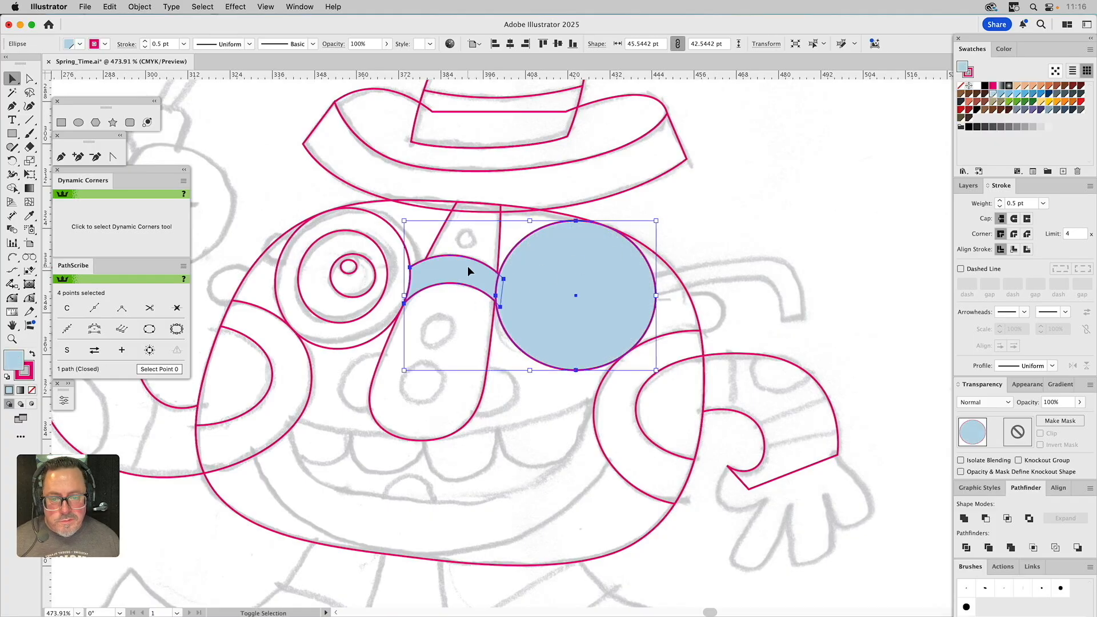
click(986, 518)
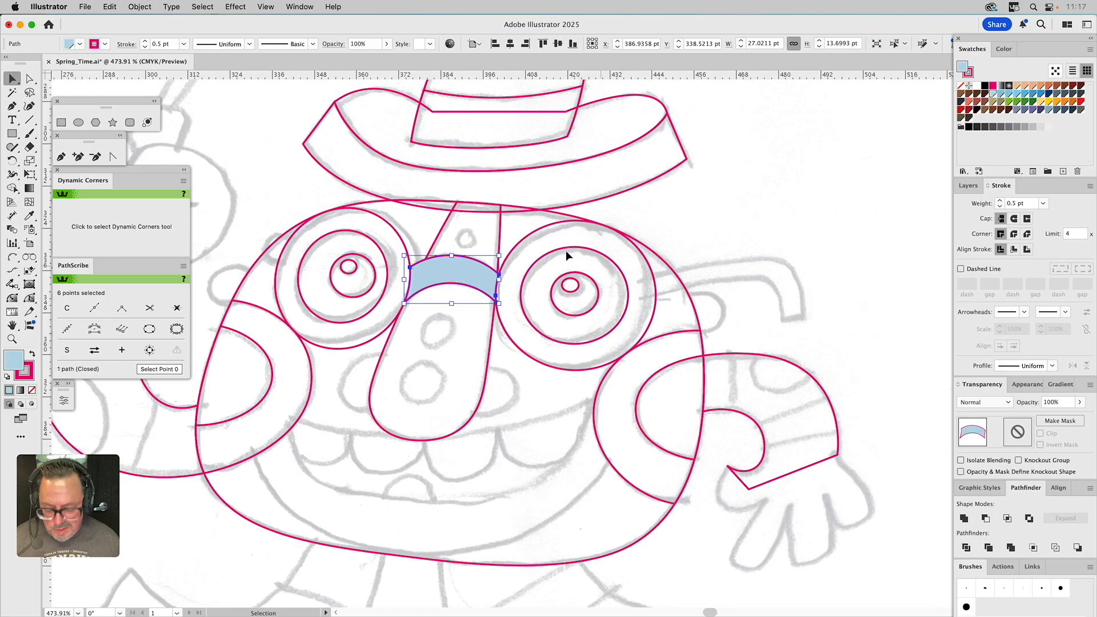
Match the trimmed bridge to the eye's unfilled magenta outline with the Eyedropper and deselect it
key(i)
click(522, 240)
key(super+shift+a)
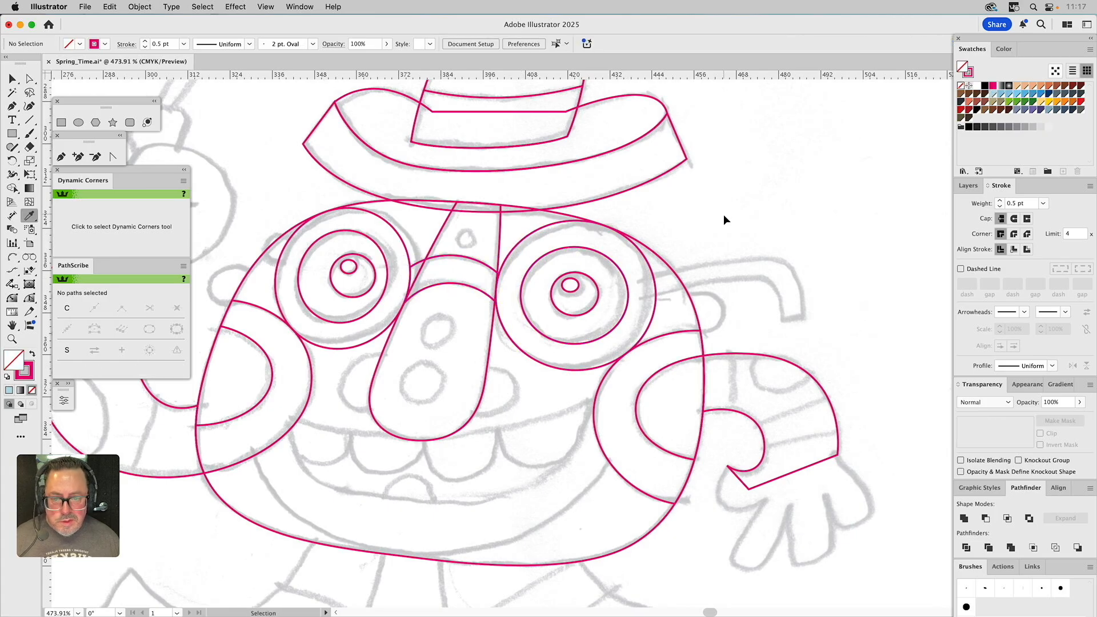
Draw the mouth's upper edge as an arc about 84.8 pt wide between the two shoulder curves with the Arc by Points tool
drag(683, 242, 740, 192)
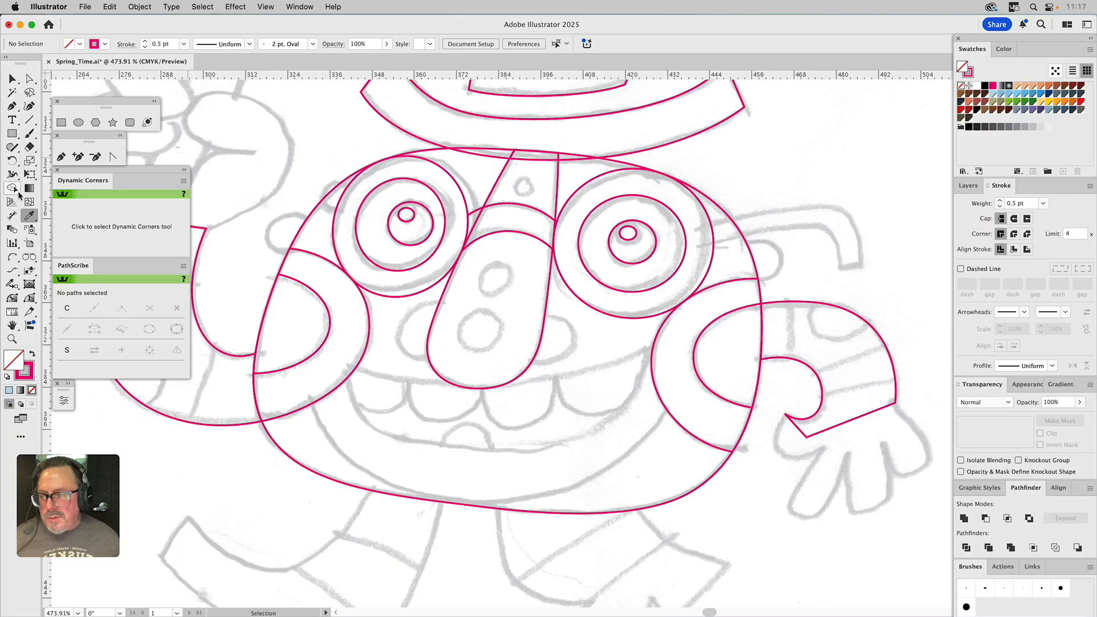
click(10, 256)
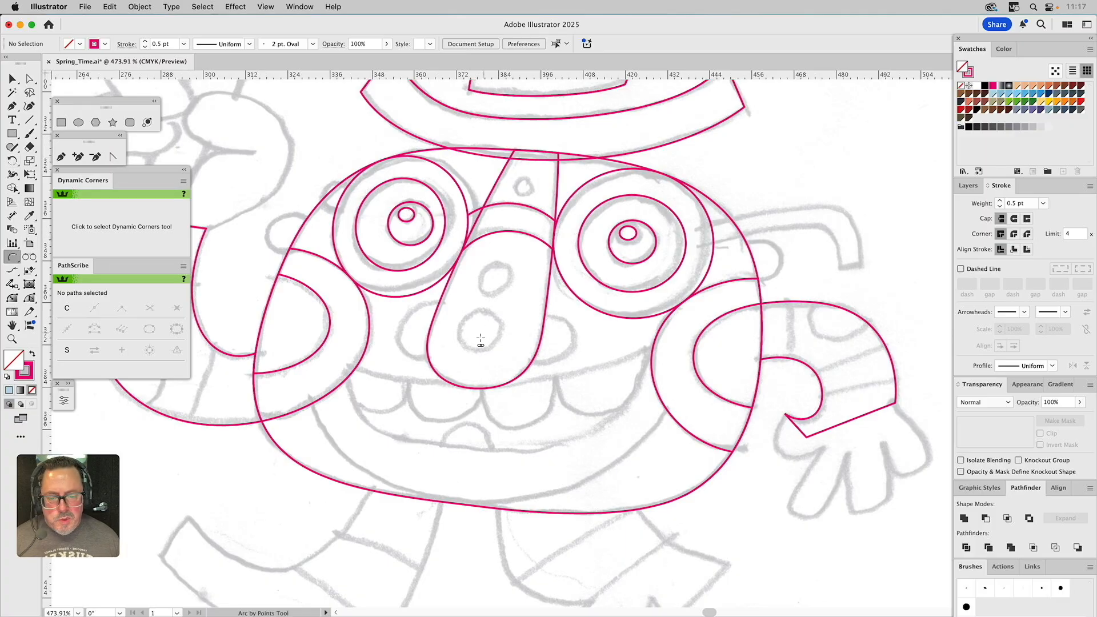
click(354, 370)
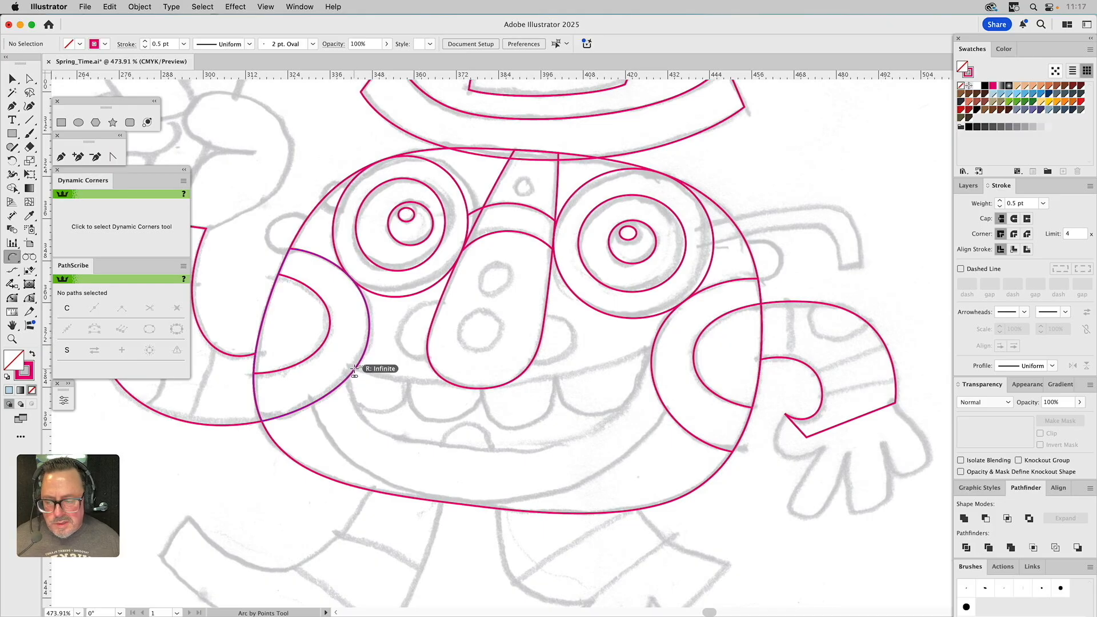
click(653, 350)
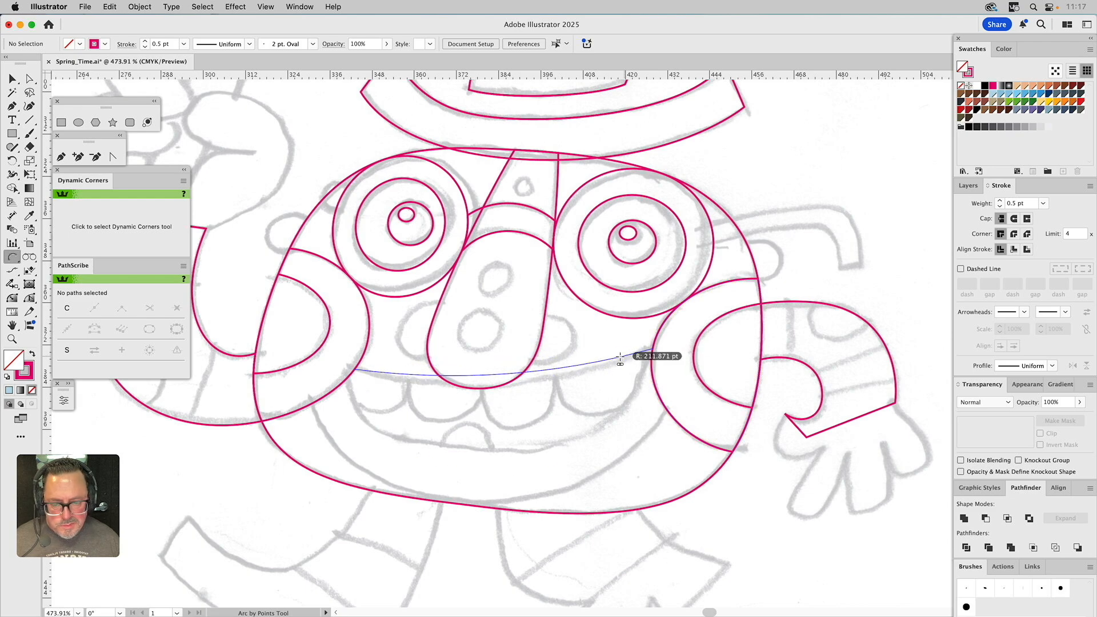
click(568, 376)
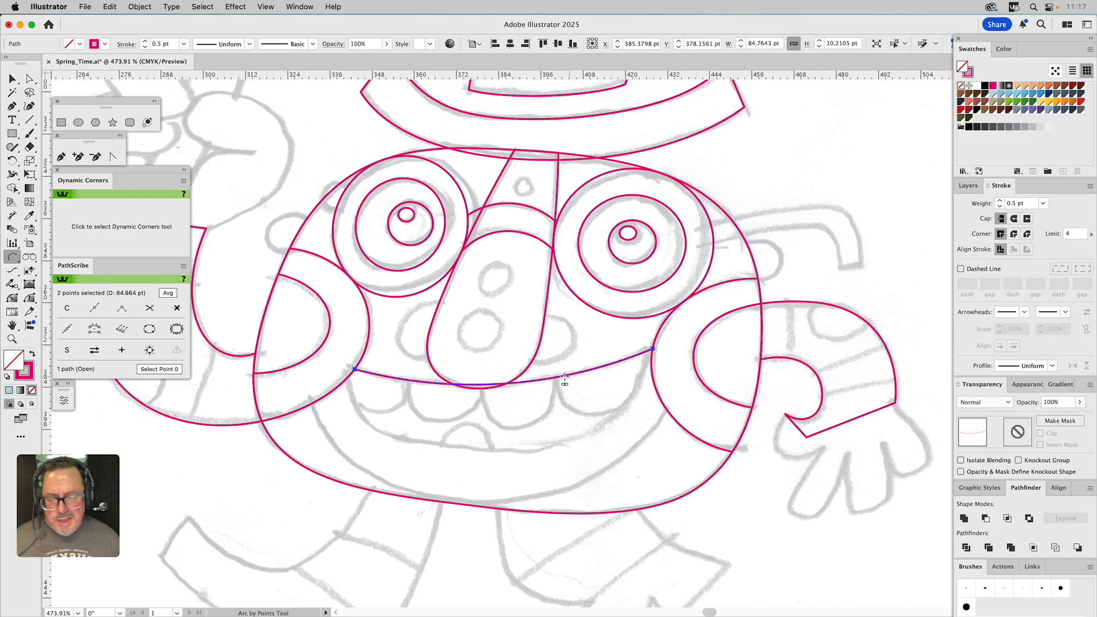
Close the mouth shape at about 87 pt wide by continuing the upper arc with a Pen tool curve along the sketched lower edge
click(64, 160)
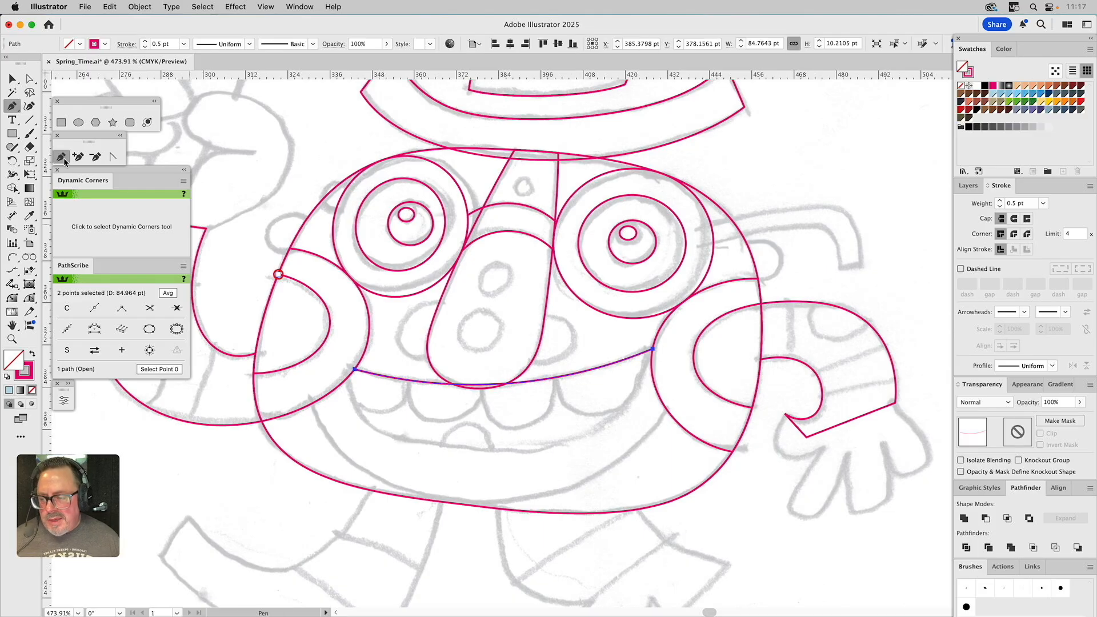
click(354, 370)
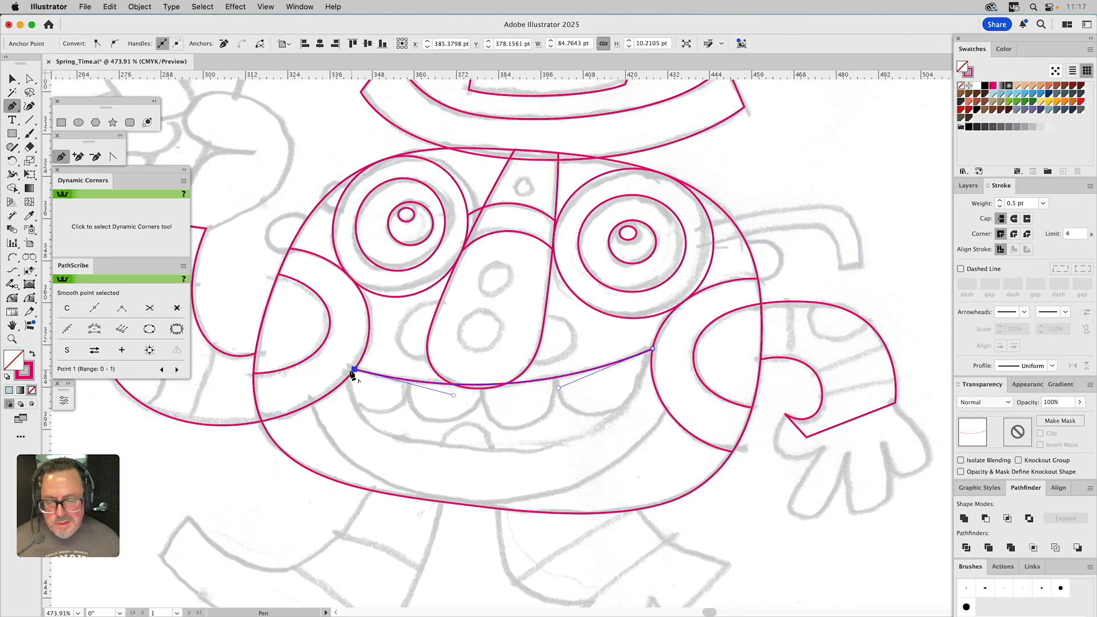
drag(345, 368, 417, 453)
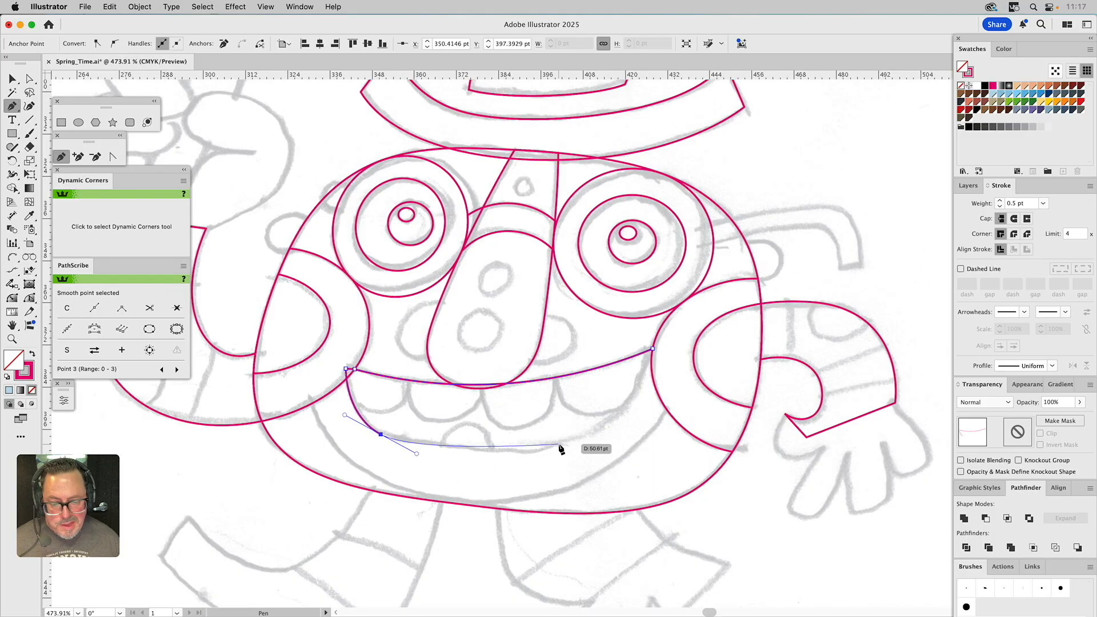
drag(560, 444, 630, 433)
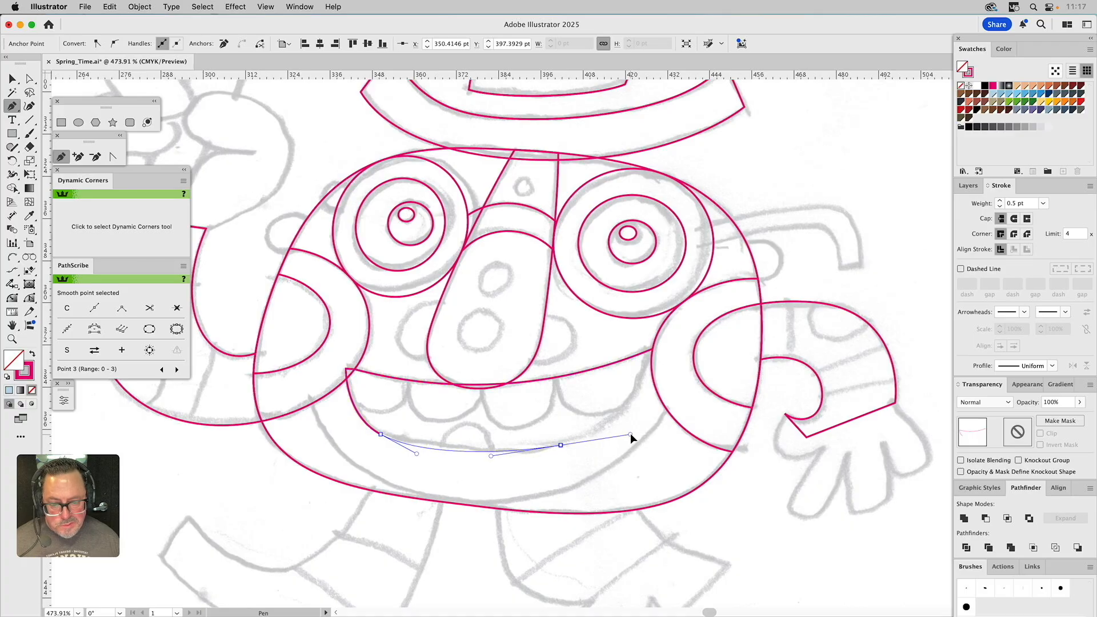
mouse_move(653, 349)
mouse_down()
mouse_move(630, 379)
mouse_move(652, 354)
mouse_up()
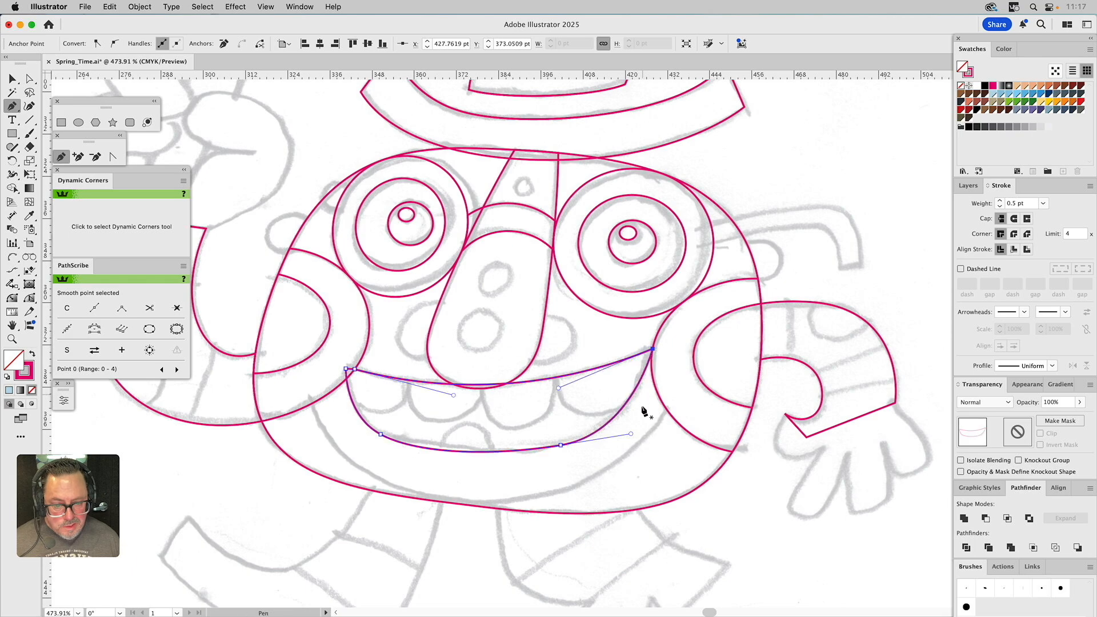
Reshape the right side of the mouth's lower curve with the PathScribe tool to follow the sketch
key(a)
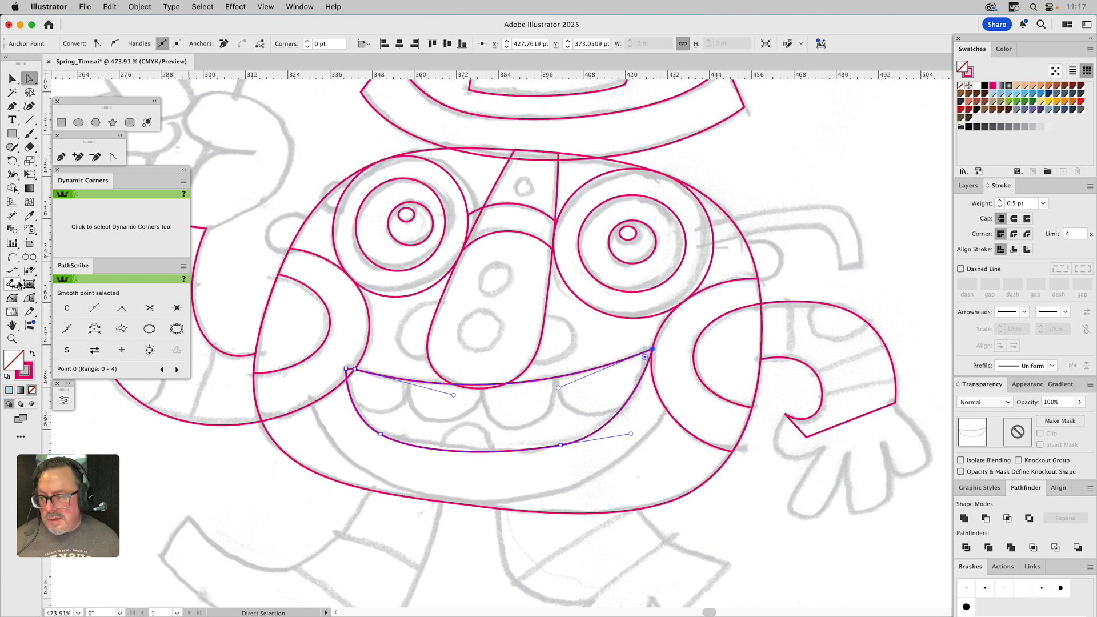
click(26, 298)
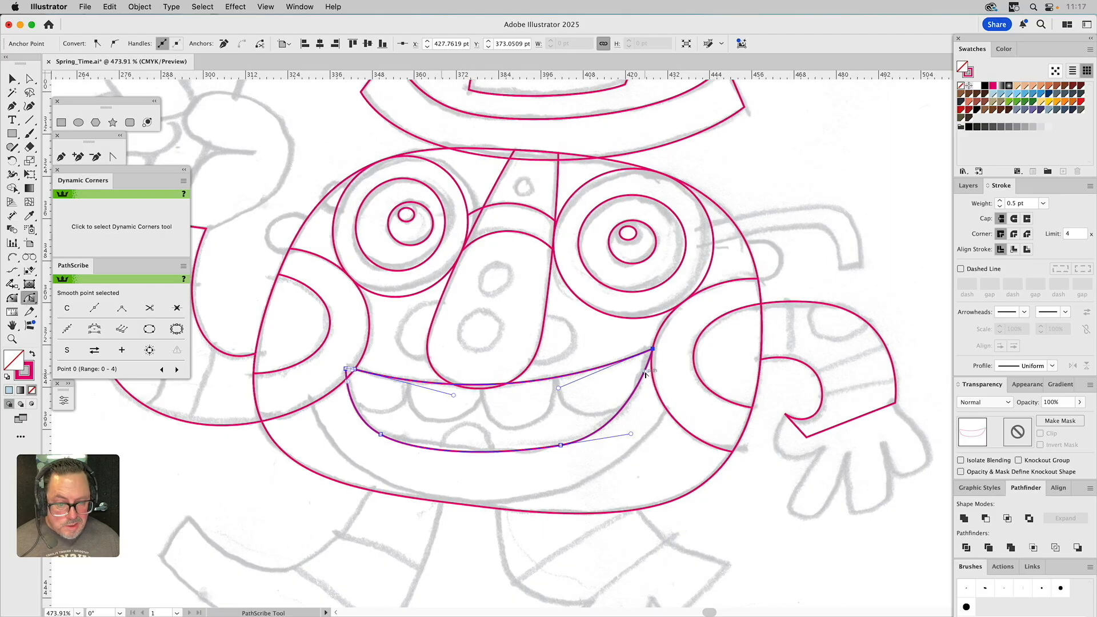
drag(647, 379, 646, 389)
drag(632, 451, 628, 434)
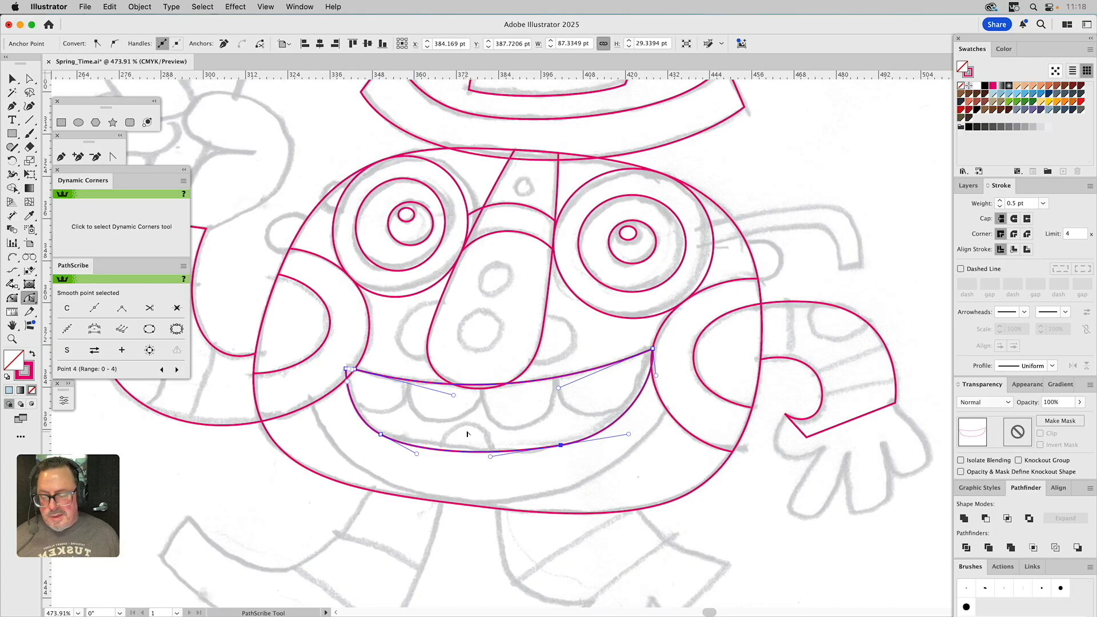
Move the mouth's lower-left anchor slightly inward, adjust its handle to fit the sketched curve, and deselect the shape
key(a)
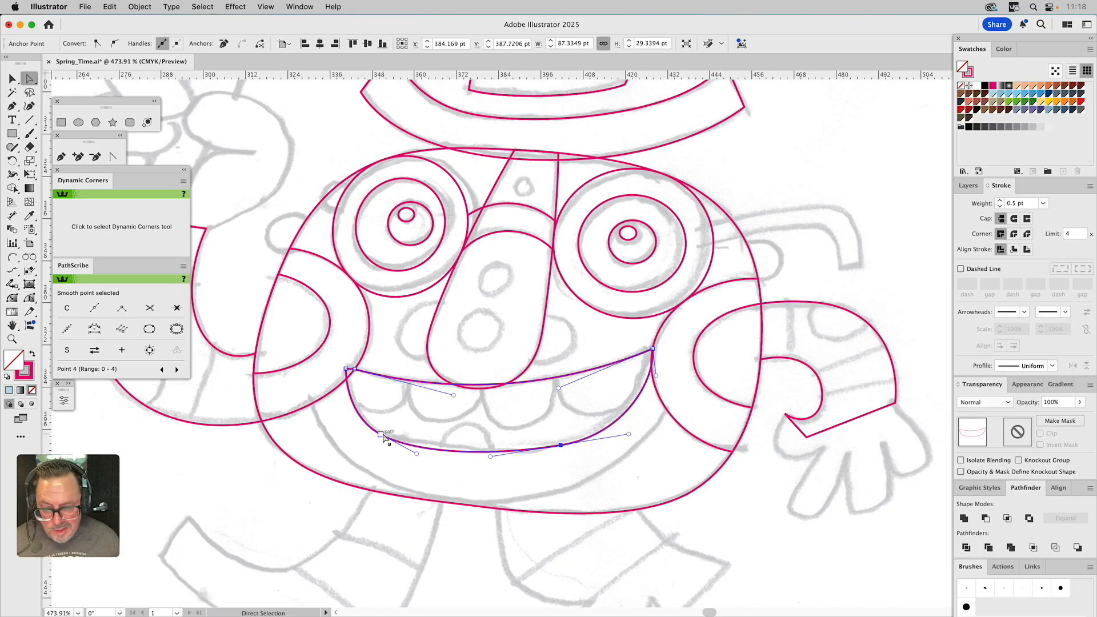
drag(382, 436, 390, 435)
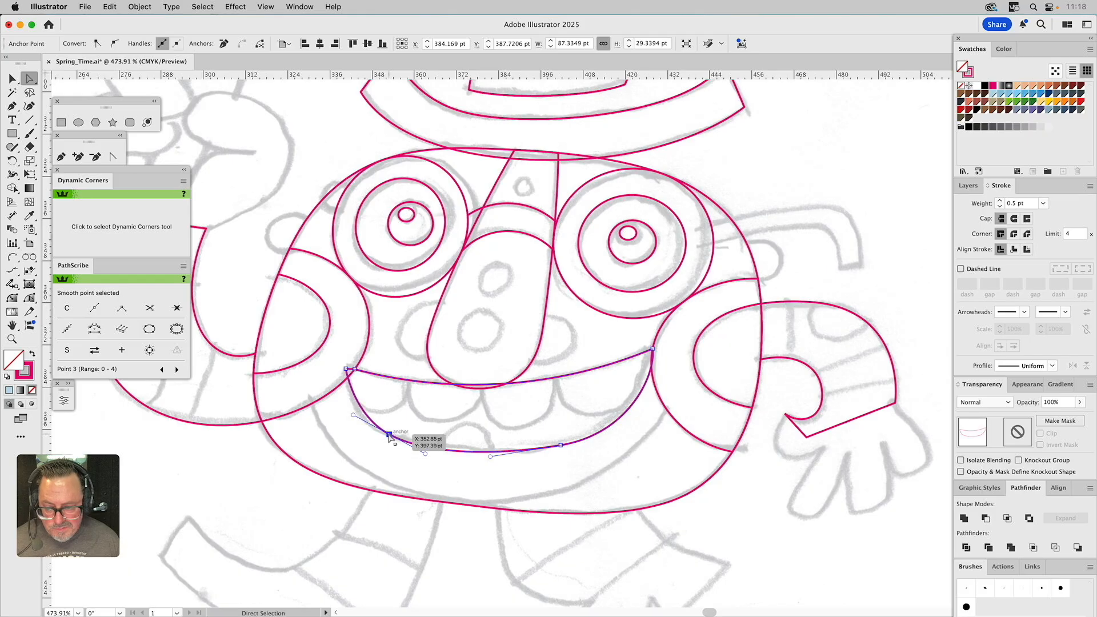
drag(353, 416, 345, 414)
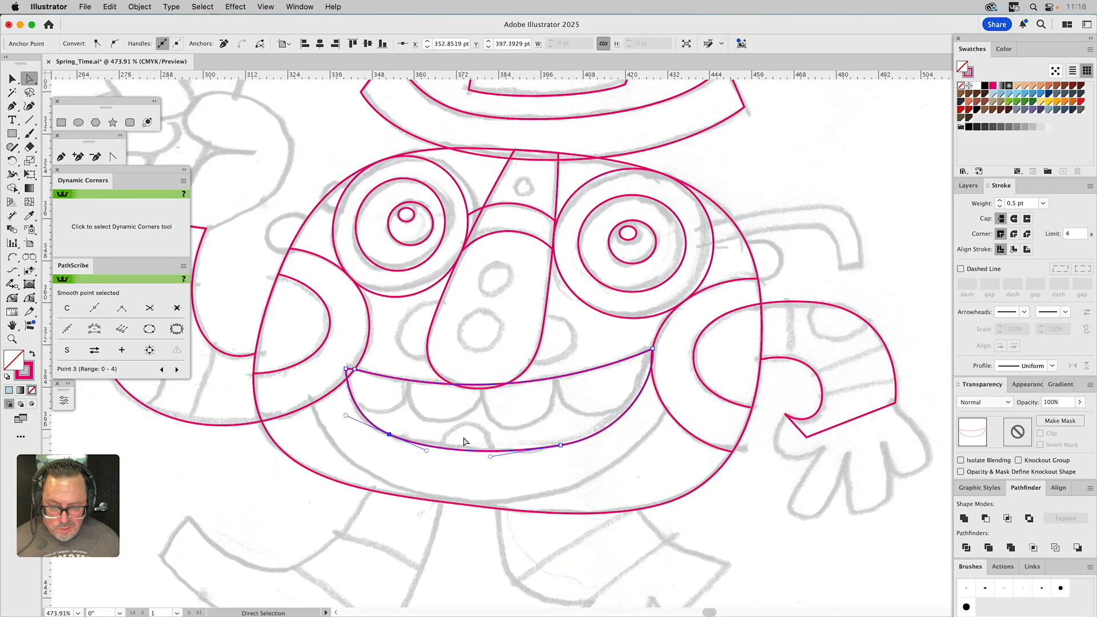
click(480, 432)
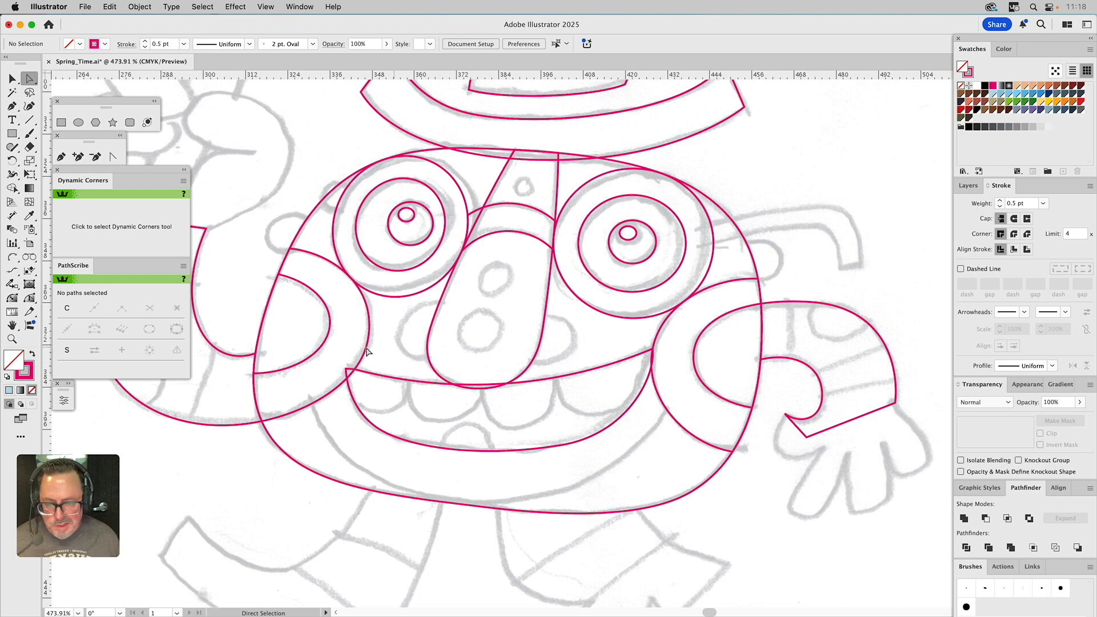
Fill front copies of the left and right shoulder shapes light blue
key(v)
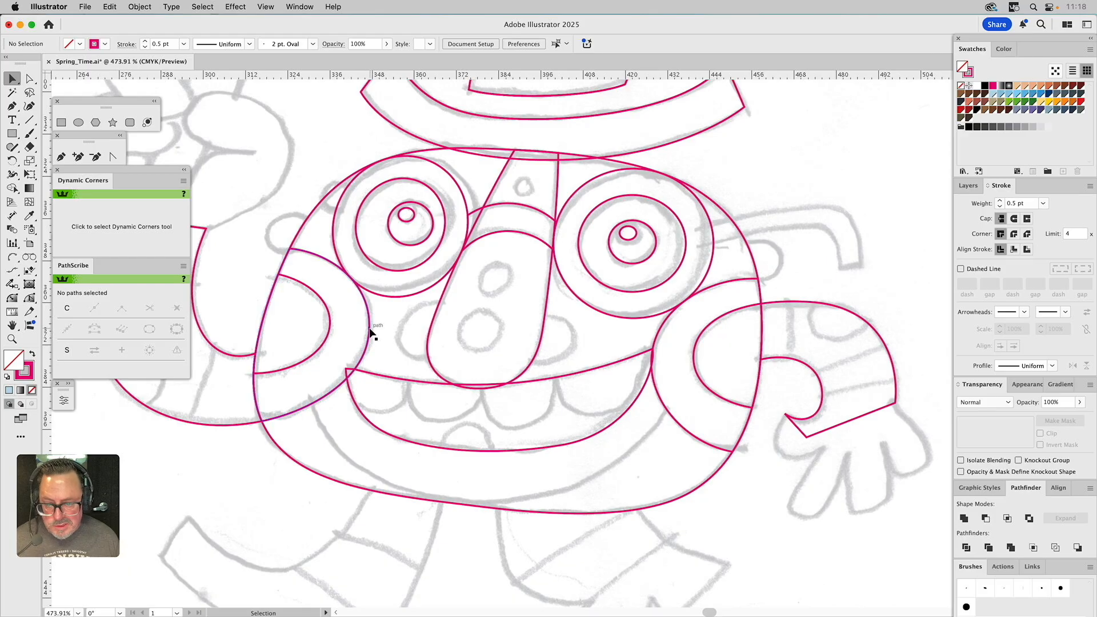
click(369, 328)
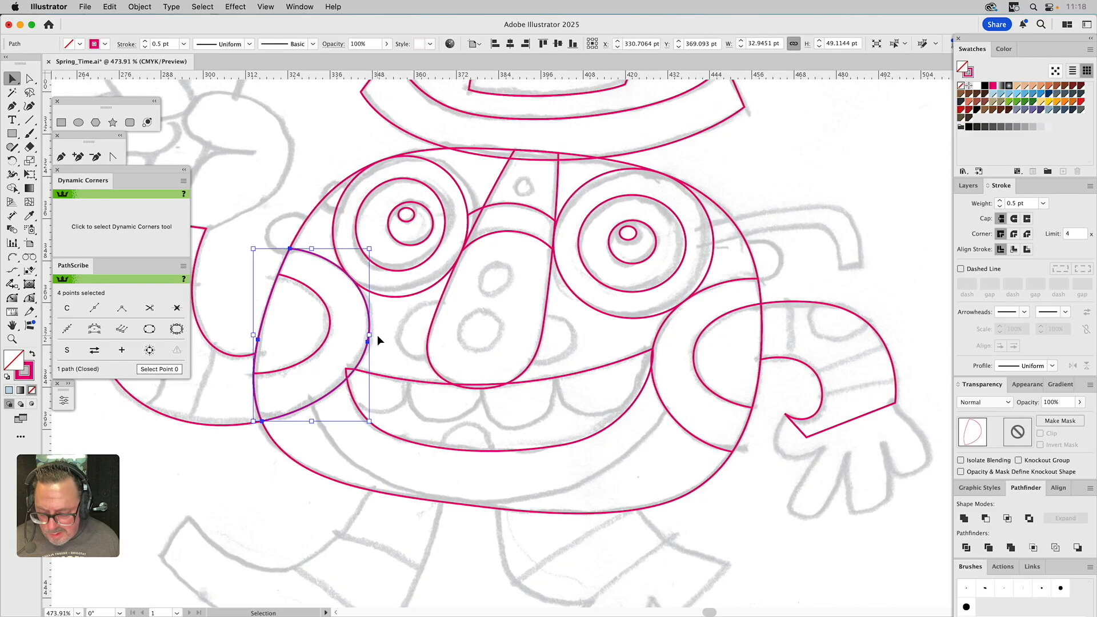
click(991, 94)
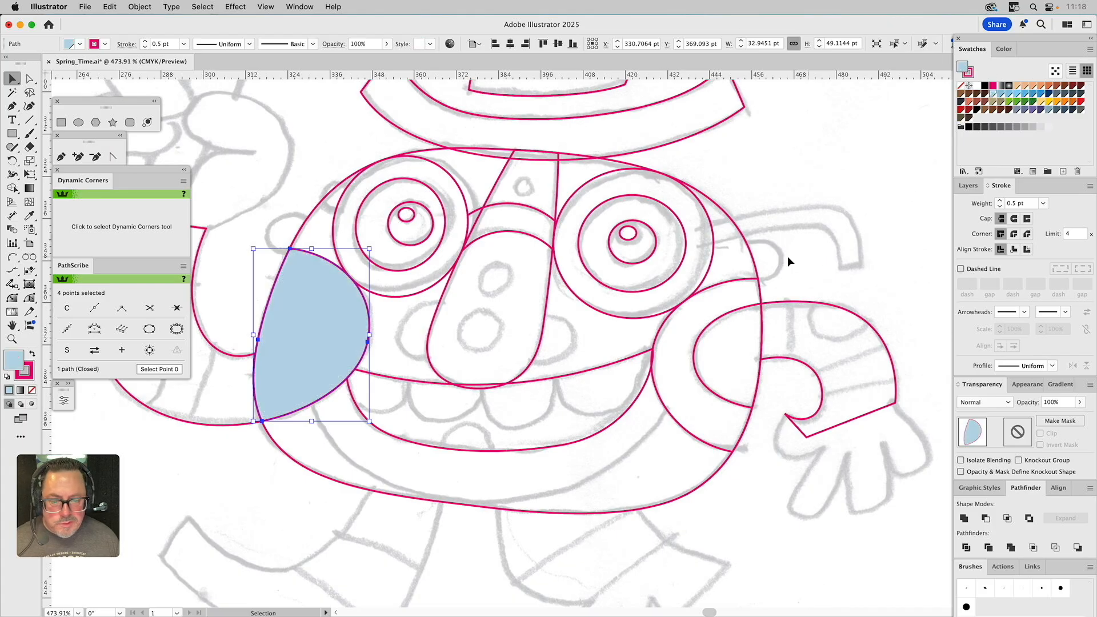
click(667, 324)
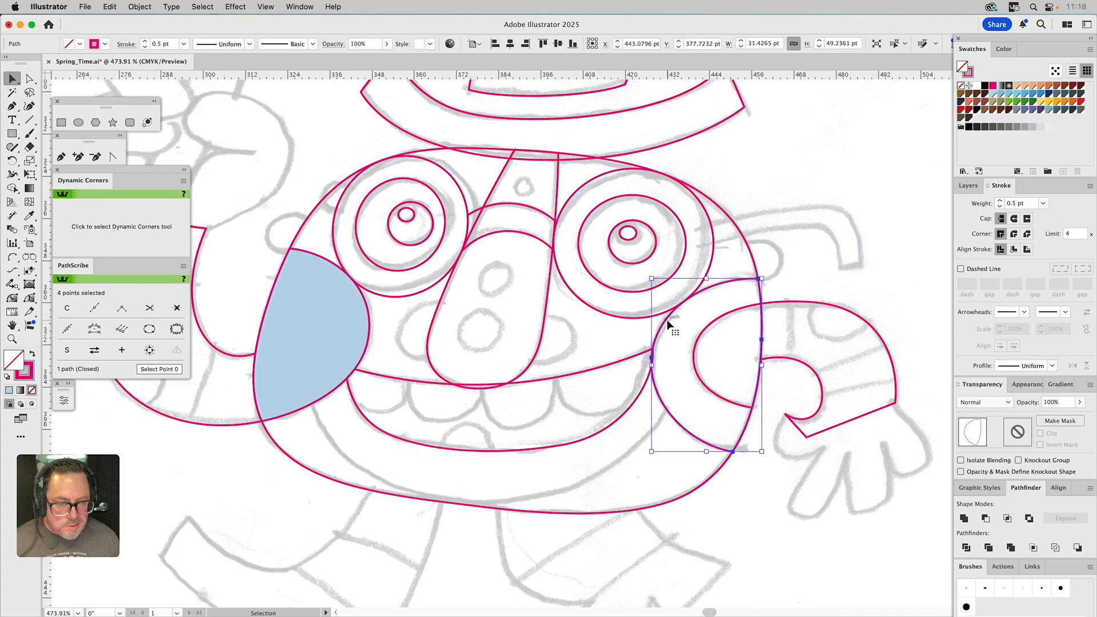
click(992, 96)
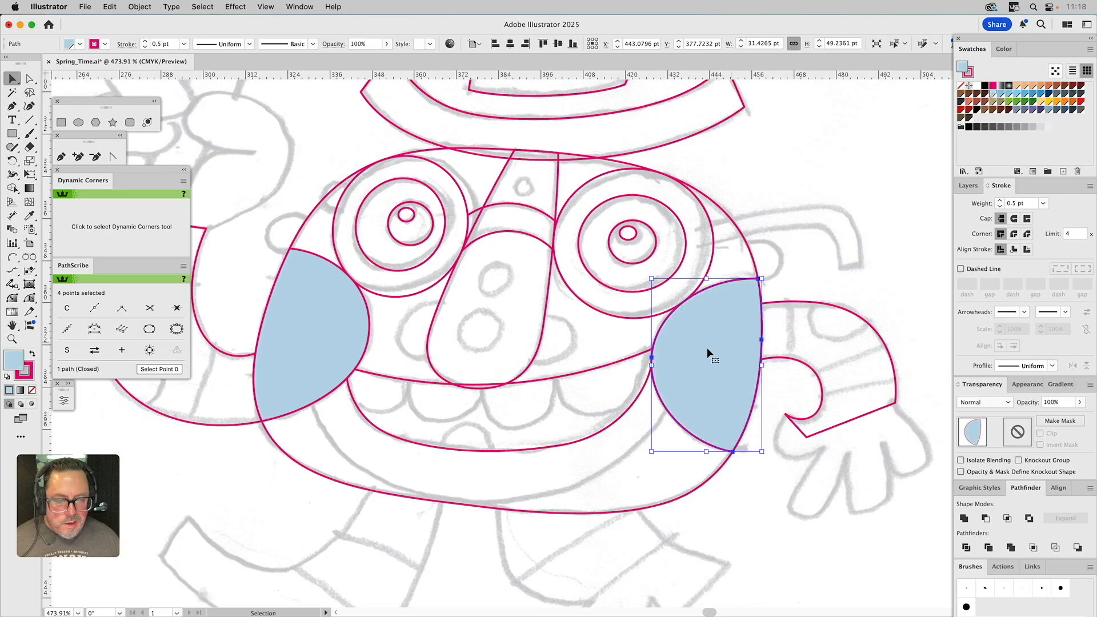
Trim the mouth's right corner with Minus Front using the light-blue right shoulder copy, and deselect the result
shift+click(634, 361)
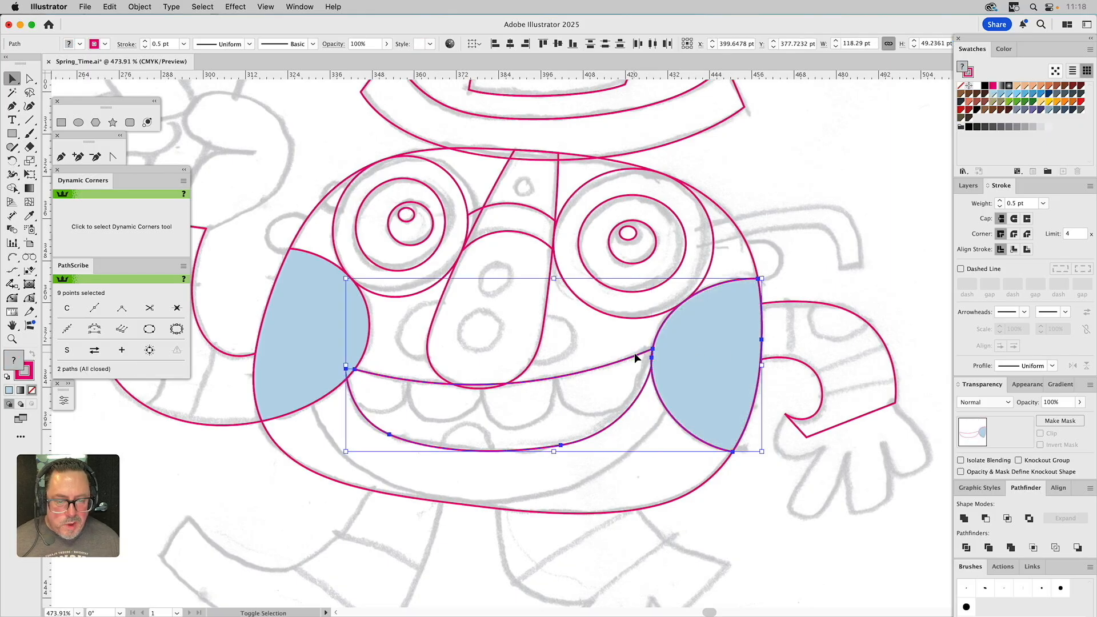
drag(607, 362, 620, 261)
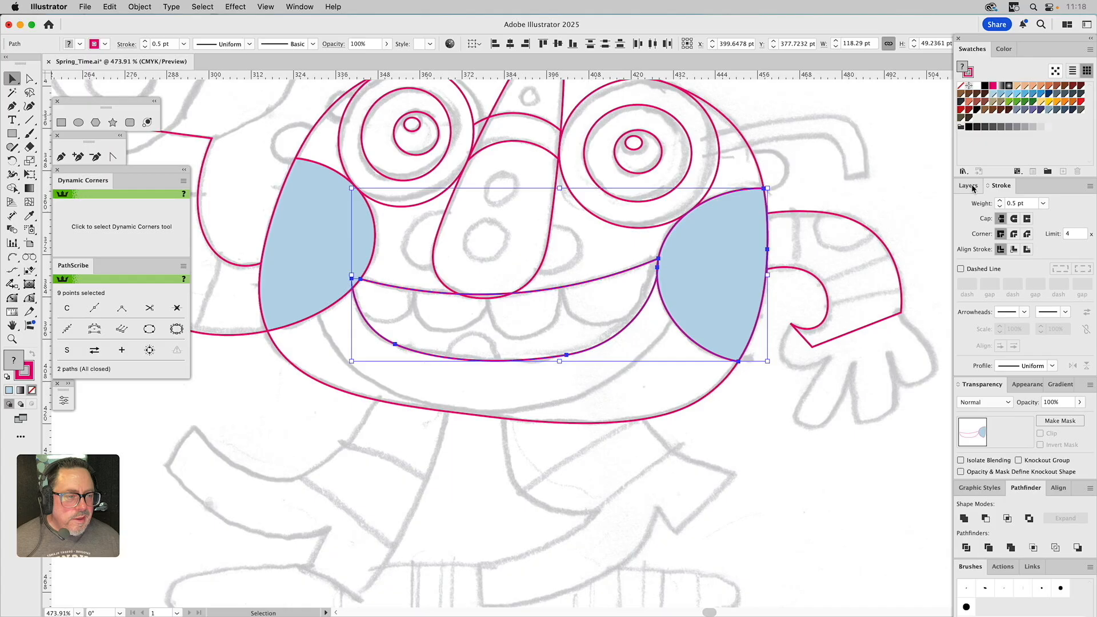
click(985, 518)
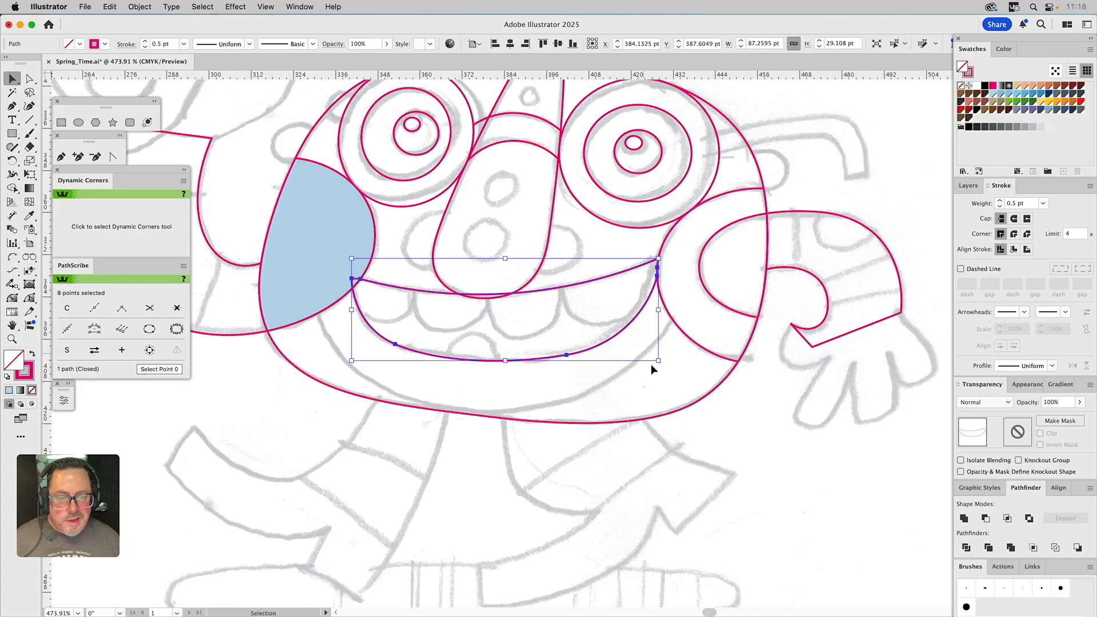
click(674, 367)
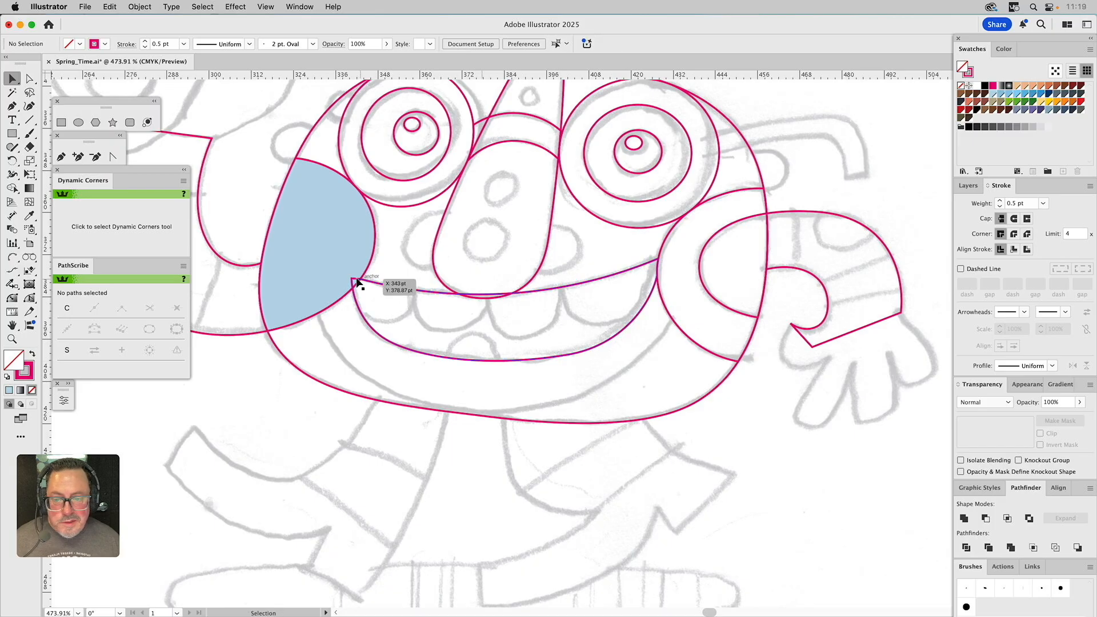
Trim the mouth's left corner with Minus Front using the light-blue left shoulder copy, and deselect the result
click(316, 265)
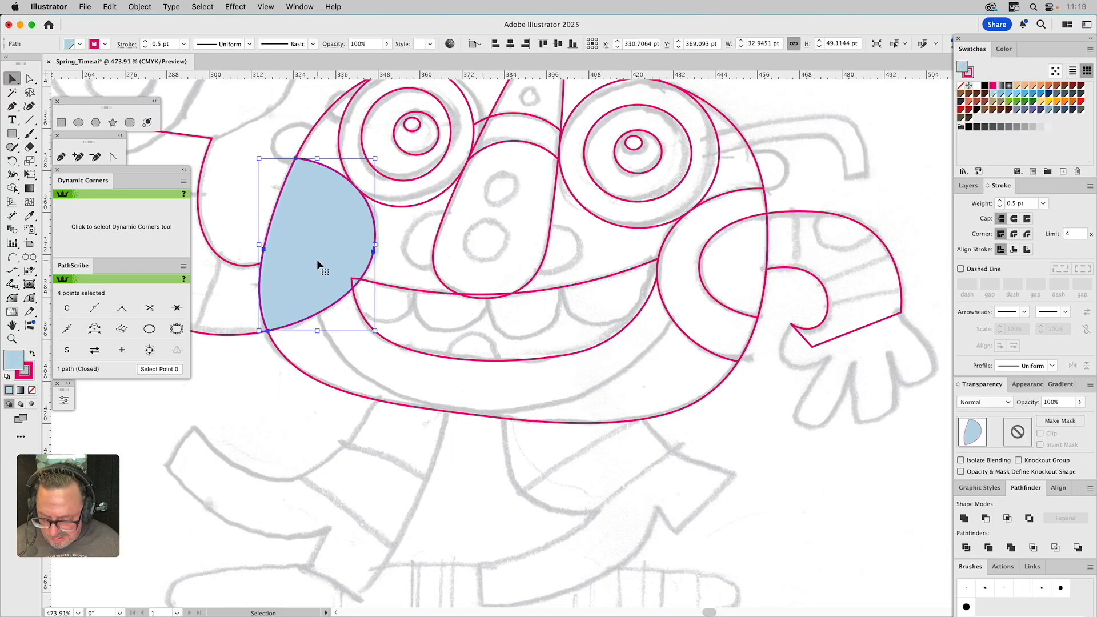
shift+click(385, 284)
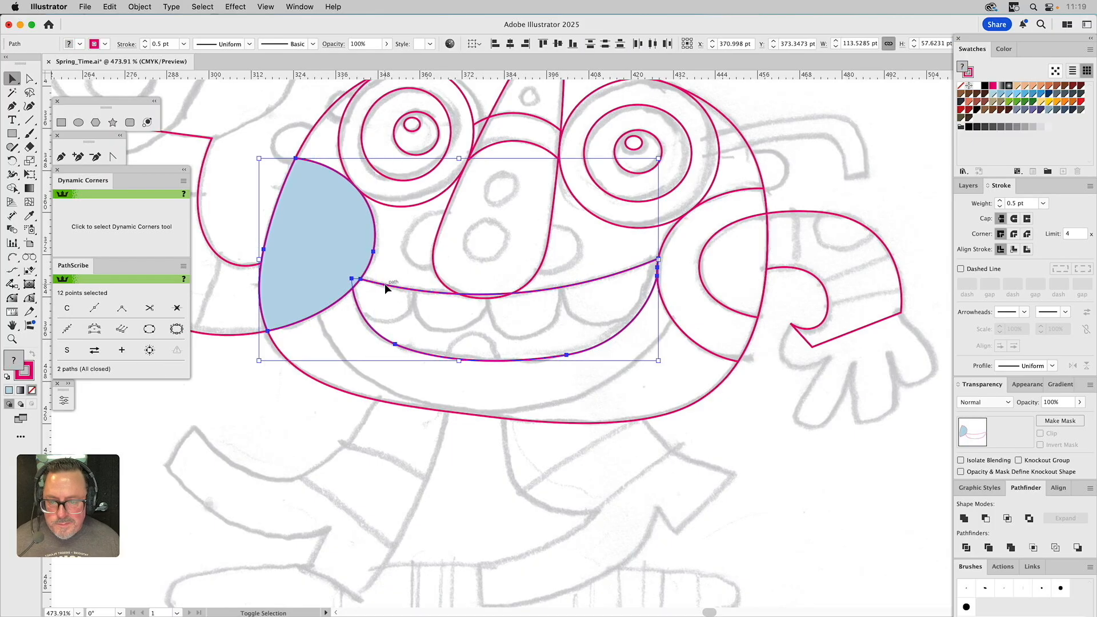
click(985, 517)
click(408, 234)
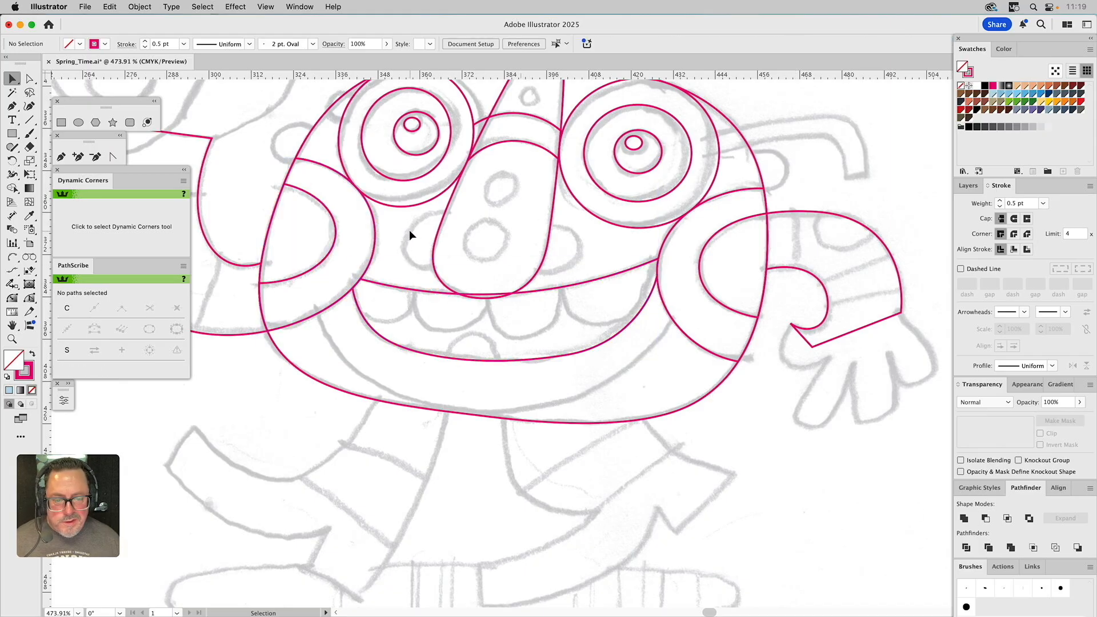
Trace the sketched curve below the mouth with the Pen tool, from inside the left shoulder to inside the right shoulder
scroll(407, 217, down, 3)
scroll(407, 217, left, 2)
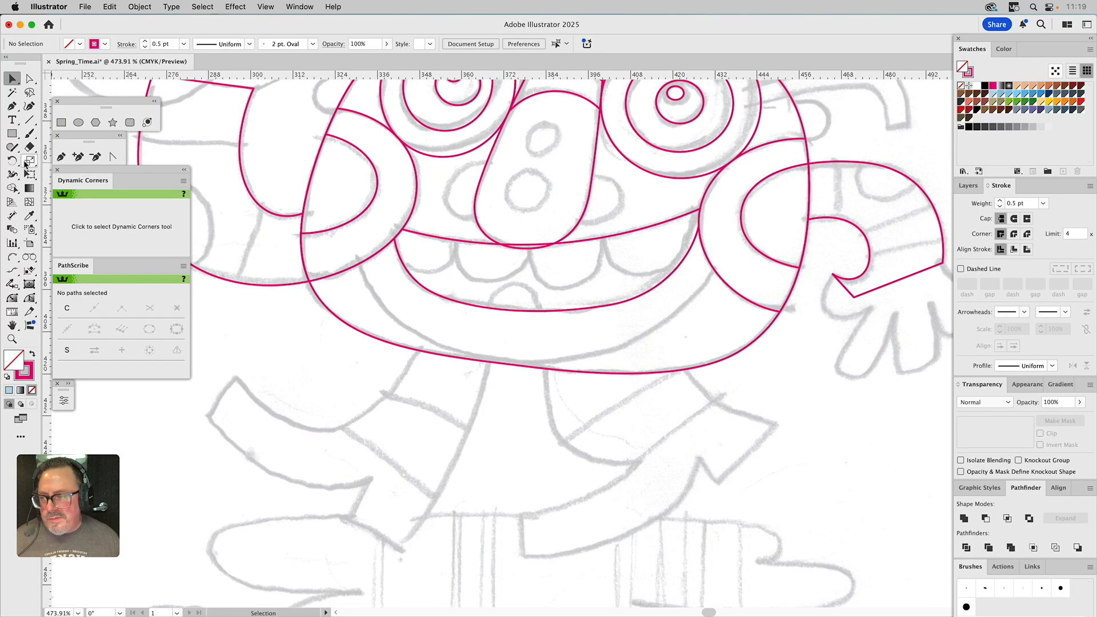
click(61, 155)
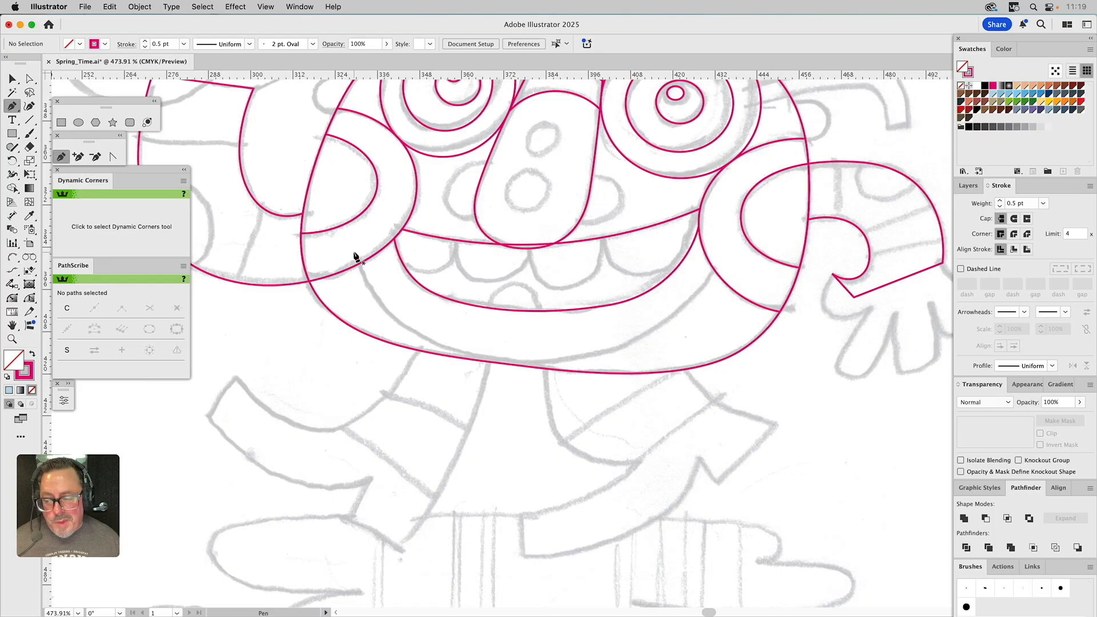
drag(363, 283, 366, 291)
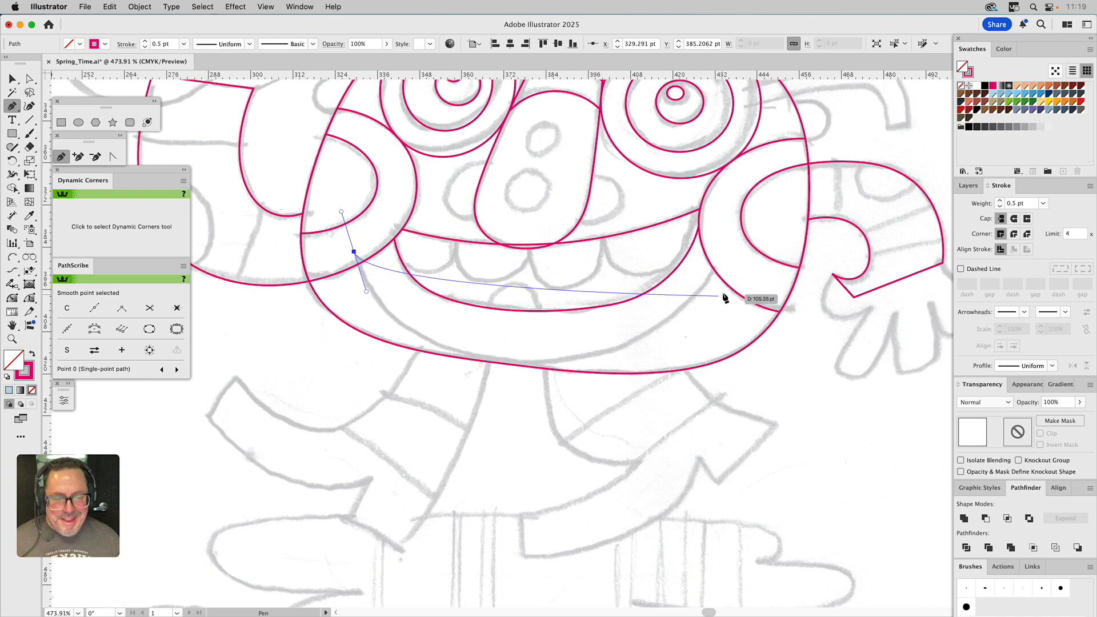
drag(512, 364, 599, 373)
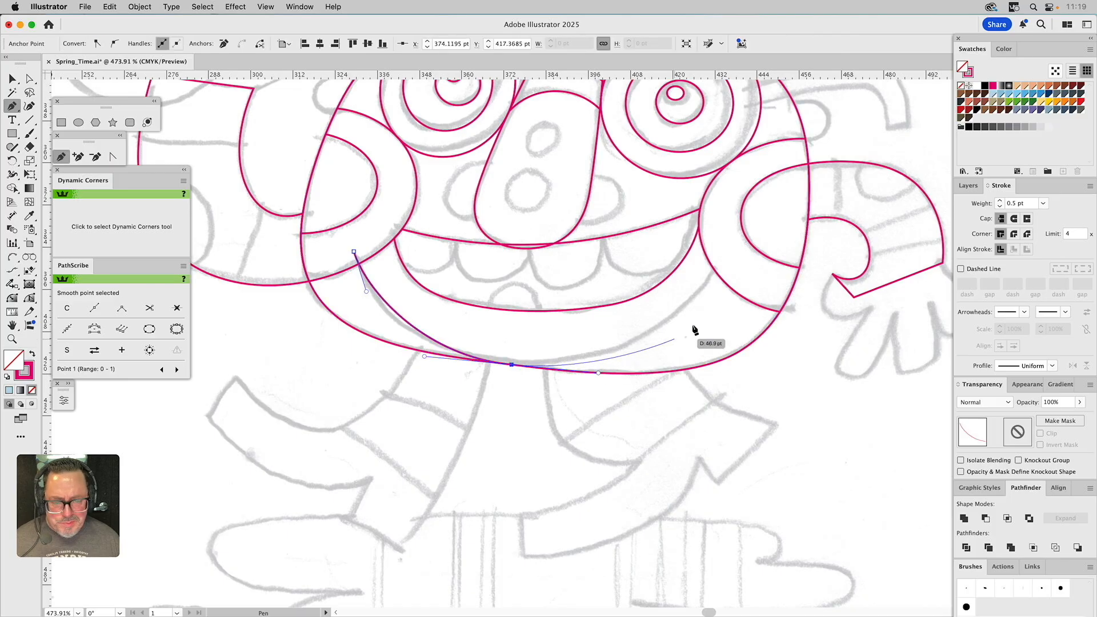
drag(720, 261, 739, 197)
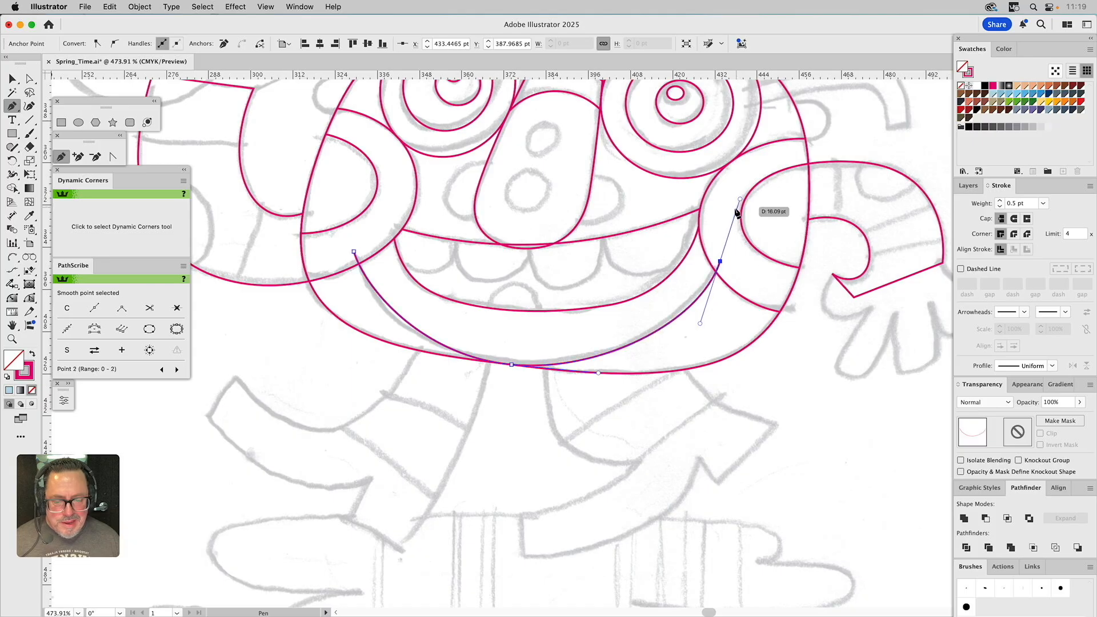
Close the lower lip path with rough segments running through the mouth interior, and lengthen its starting handle to match the sketch
drag(699, 227, 531, 277)
click(531, 273)
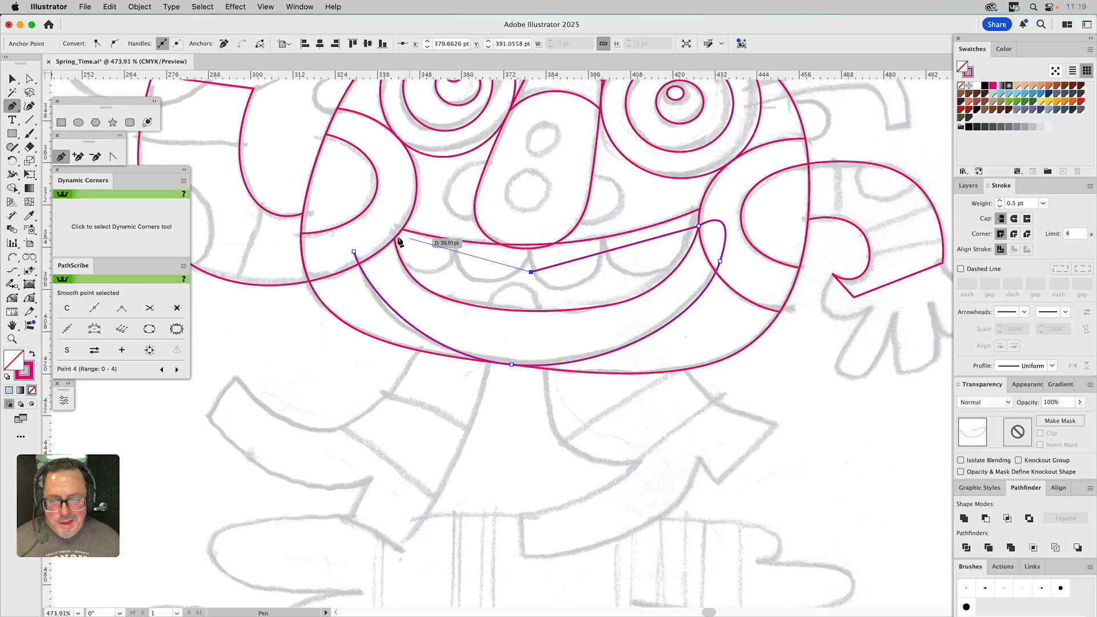
click(394, 237)
click(374, 231)
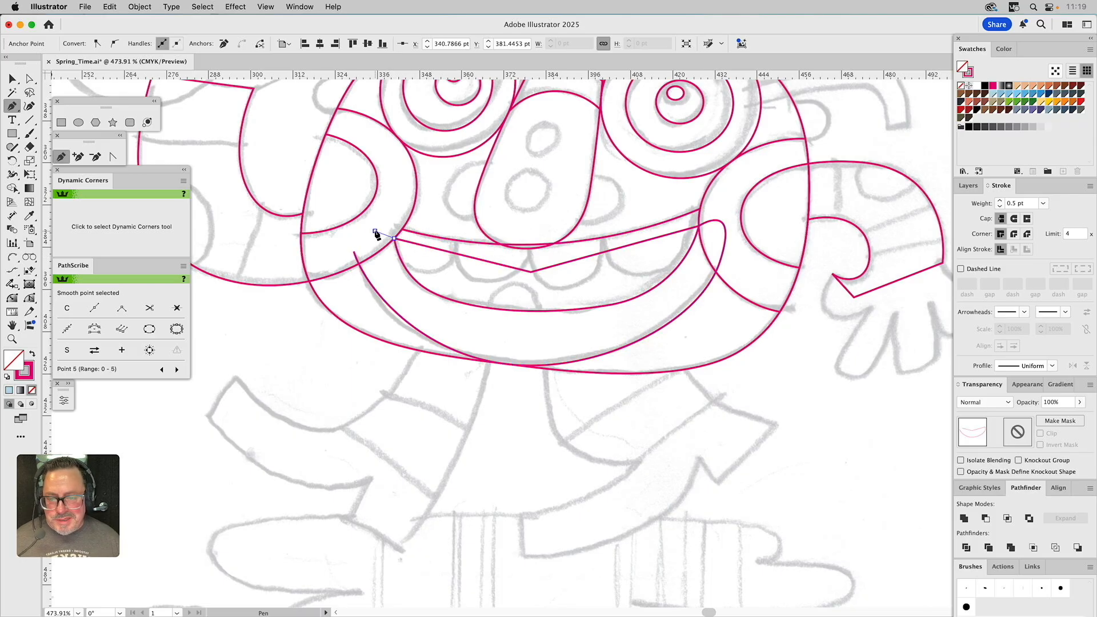
click(353, 251)
key(a)
drag(366, 296, 364, 307)
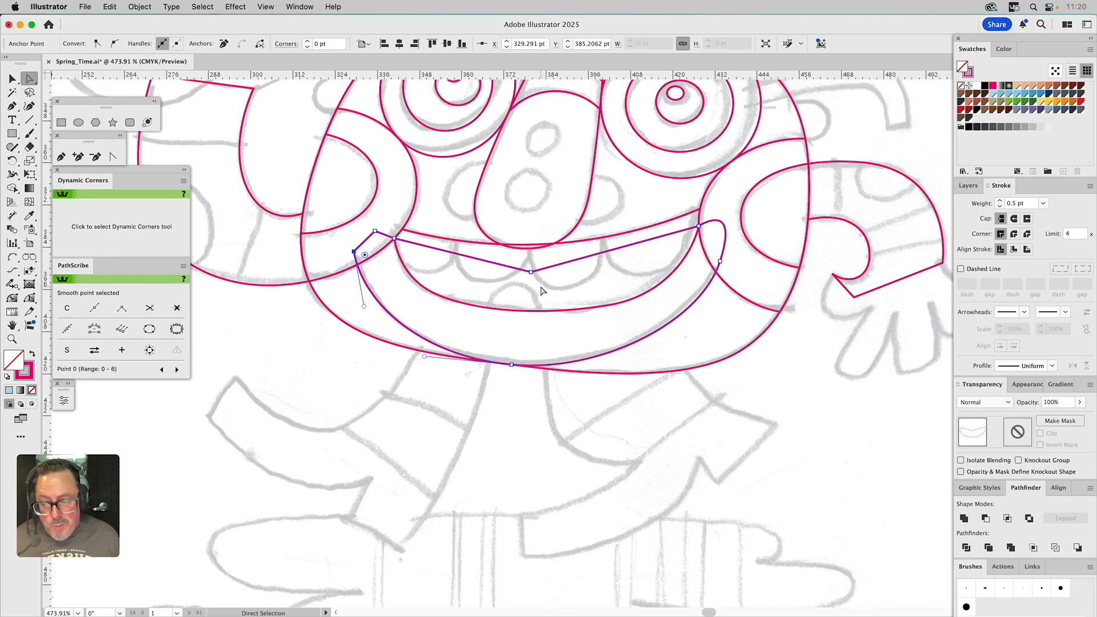
Cut the mouth shape out of the closed lower lip path with Minus Front
key(v)
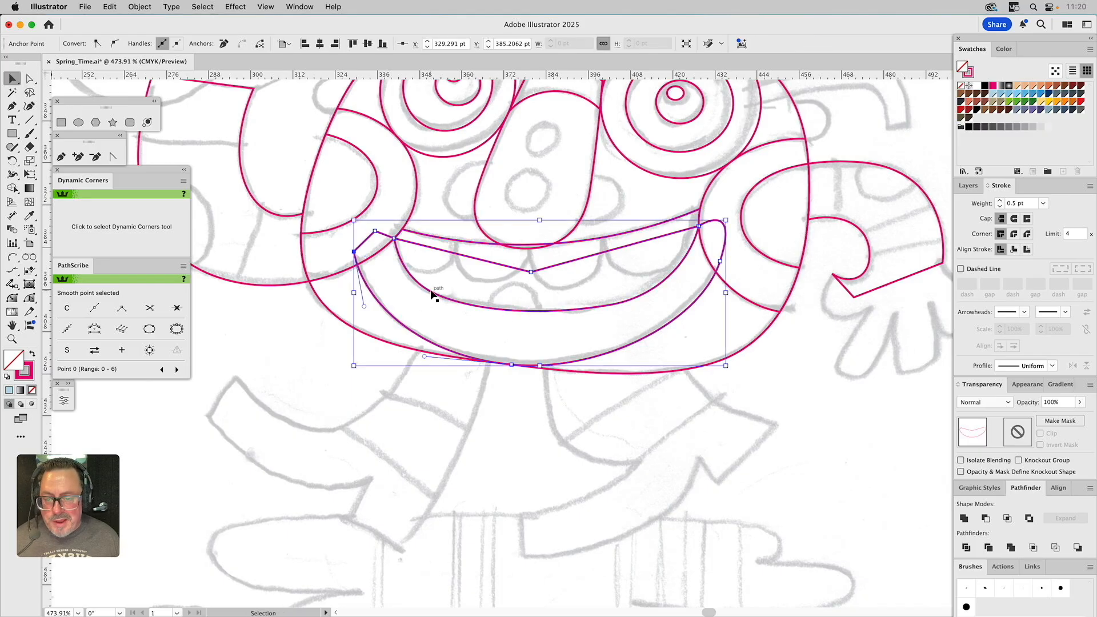
click(431, 294)
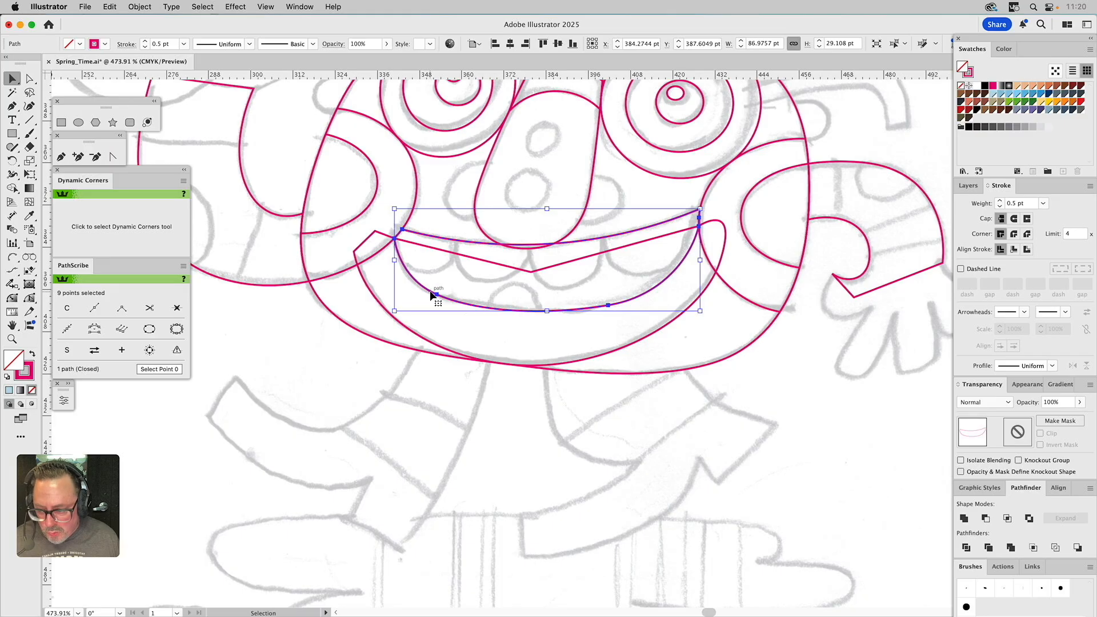
shift+click(485, 261)
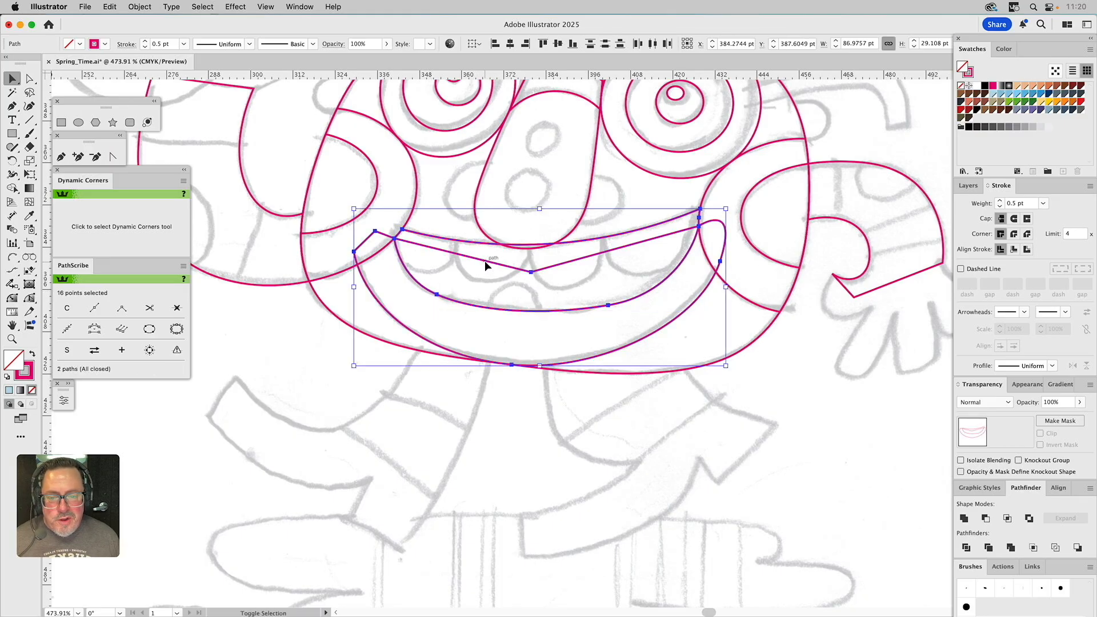
click(985, 517)
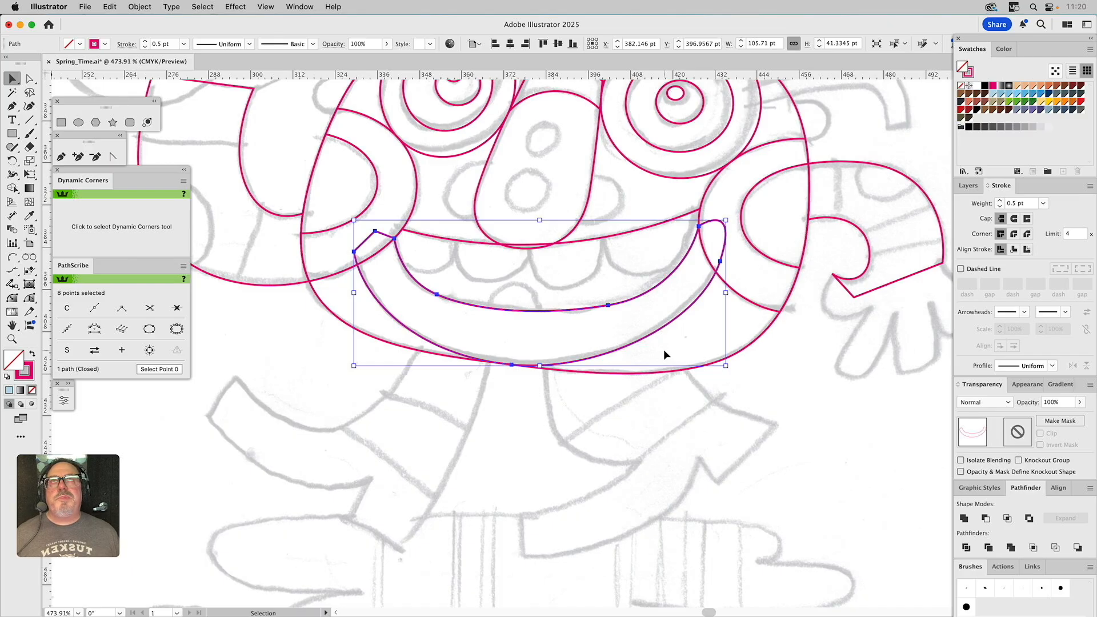
Trim the left end of the lower lip with Minus Front using the left shoulder shape copy
click(417, 199)
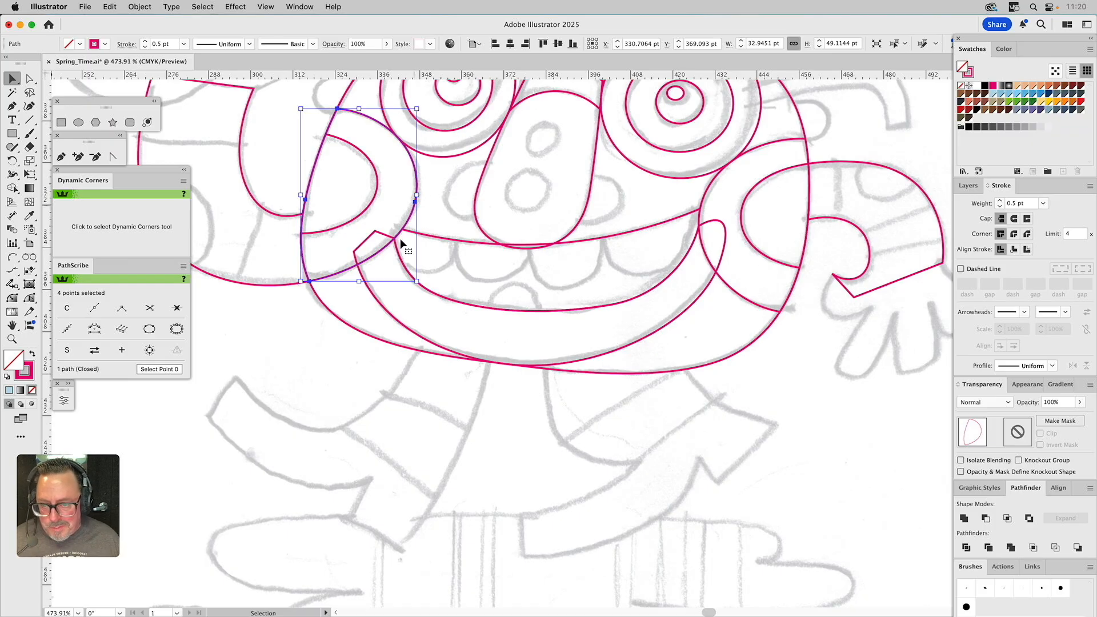
shift+click(377, 235)
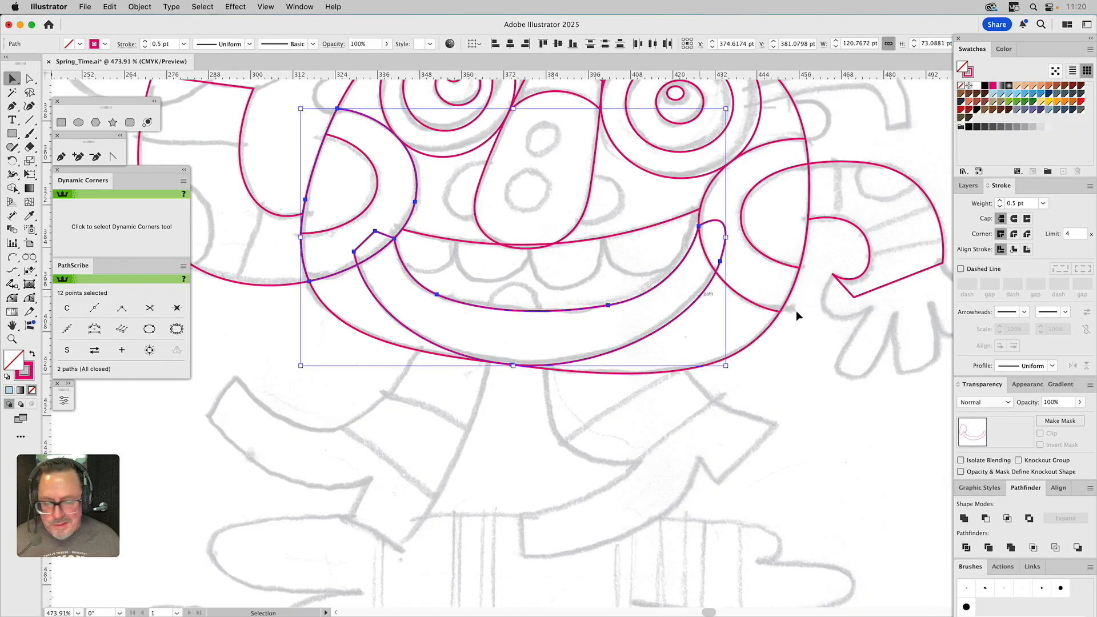
click(985, 517)
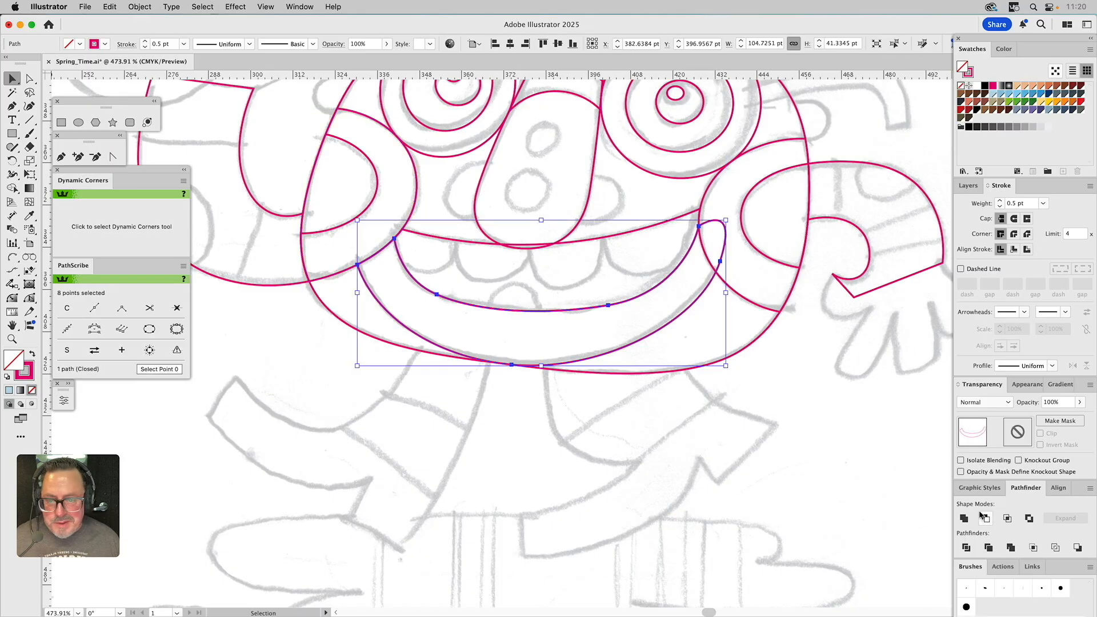
Trim the right end of the lower lip with Minus Front using the right shoulder shape copy, and deselect the result
click(712, 189)
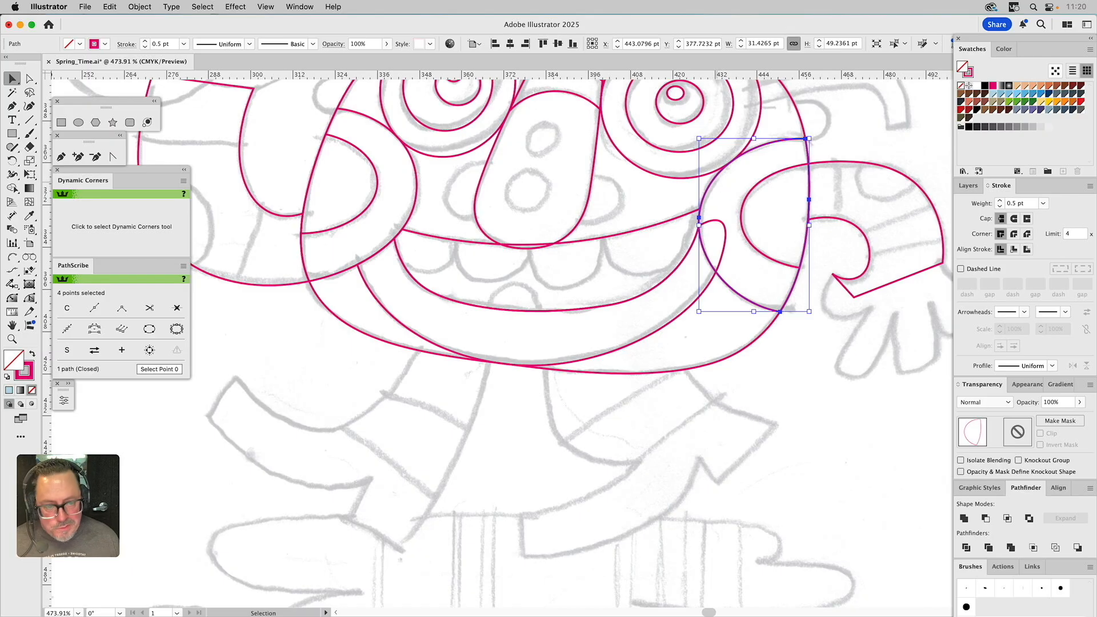
shift+click(712, 221)
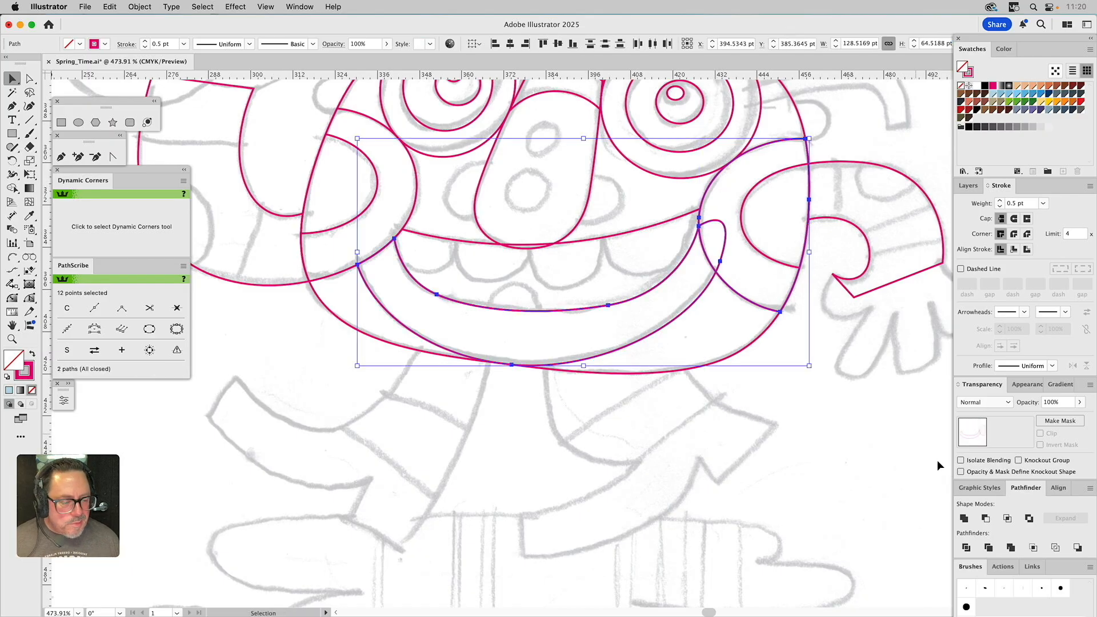
click(983, 519)
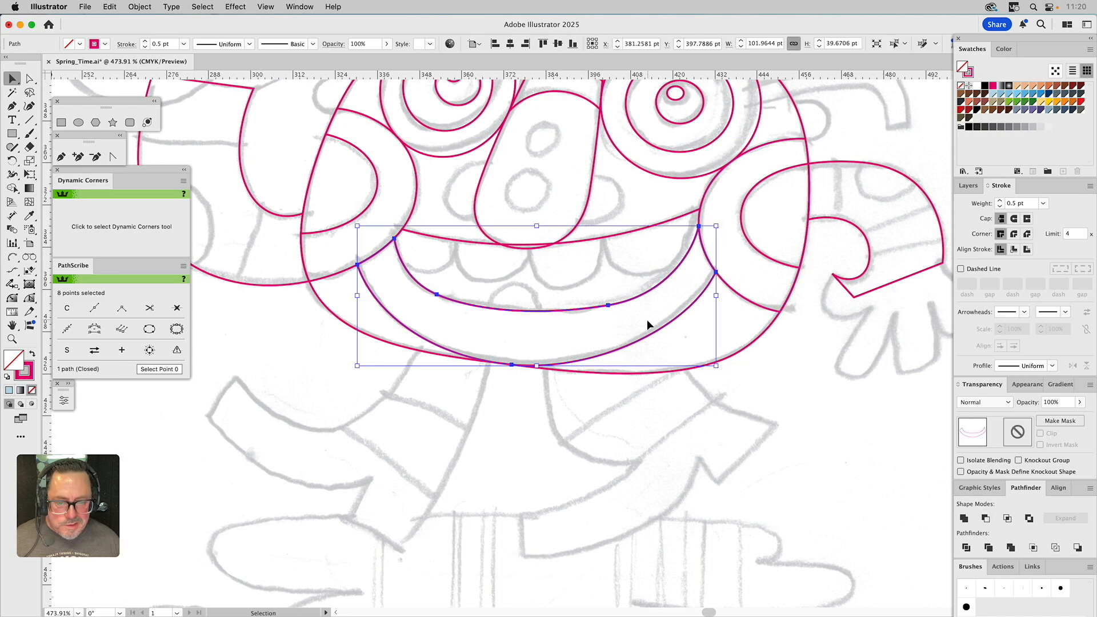
click(613, 325)
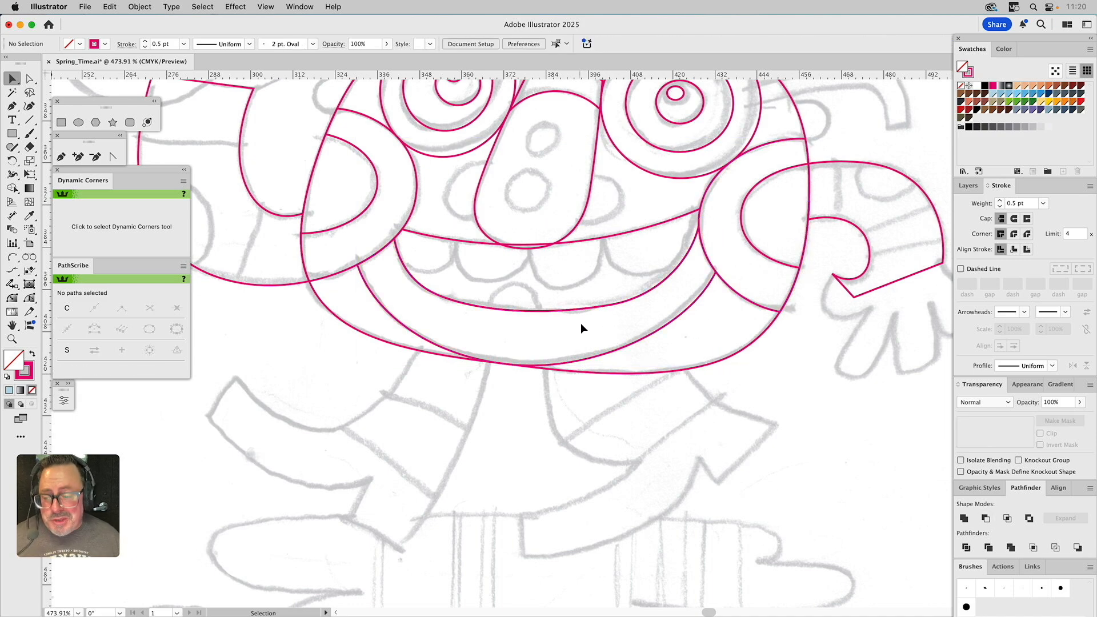
Trace the sketched upper tooth just right of the mouth's center with the Pen tool, closing the path roughly above the mouth line
click(62, 157)
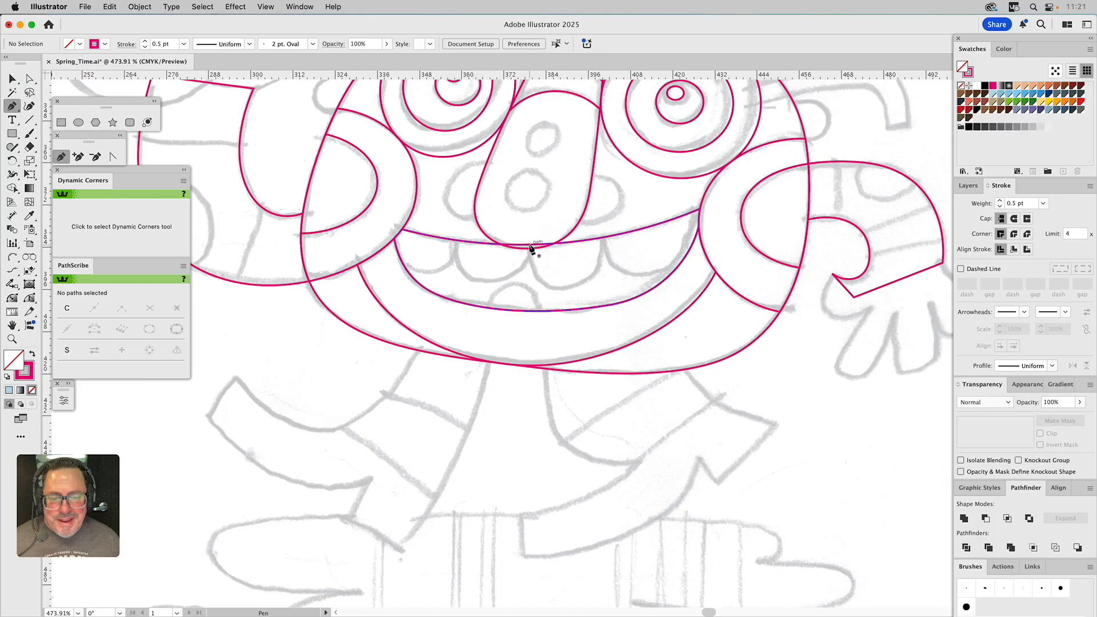
click(530, 246)
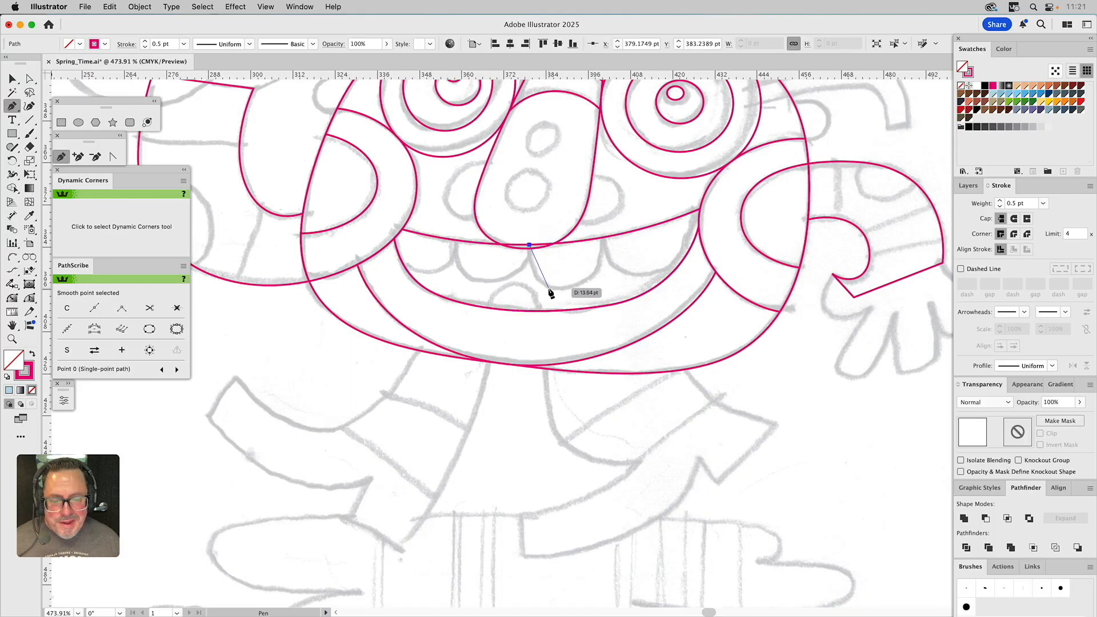
drag(549, 288, 571, 290)
click(599, 271)
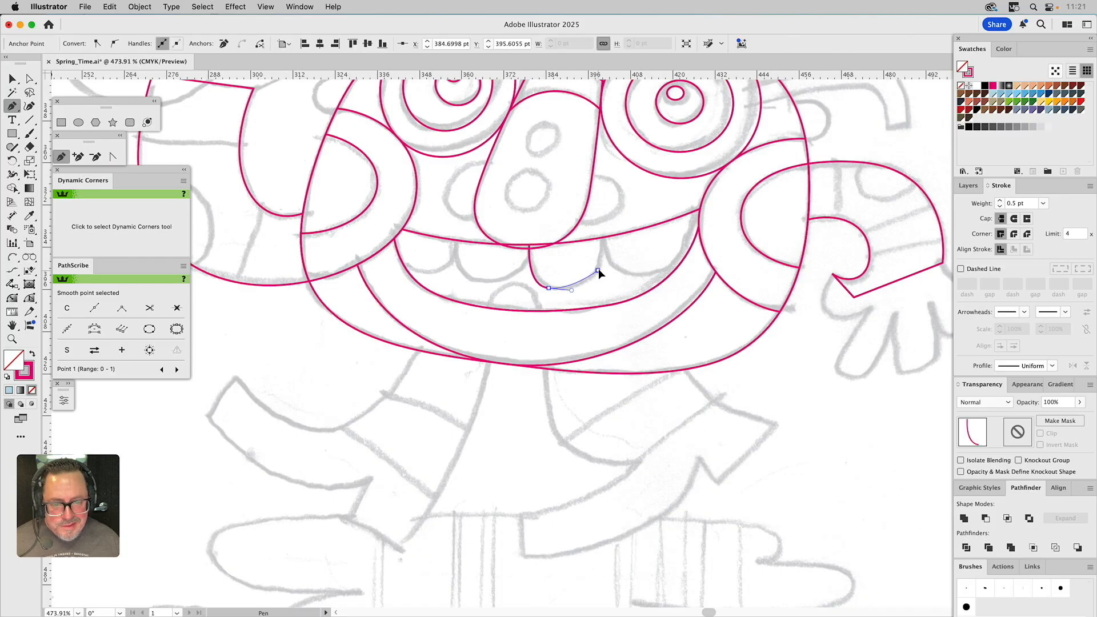
click(602, 238)
click(567, 226)
click(529, 245)
Nudge the bottom anchor point of the new tooth slightly upward to refine its curve, and deselect the path
key(a)
click(549, 288)
drag(549, 289, 550, 285)
click(555, 277)
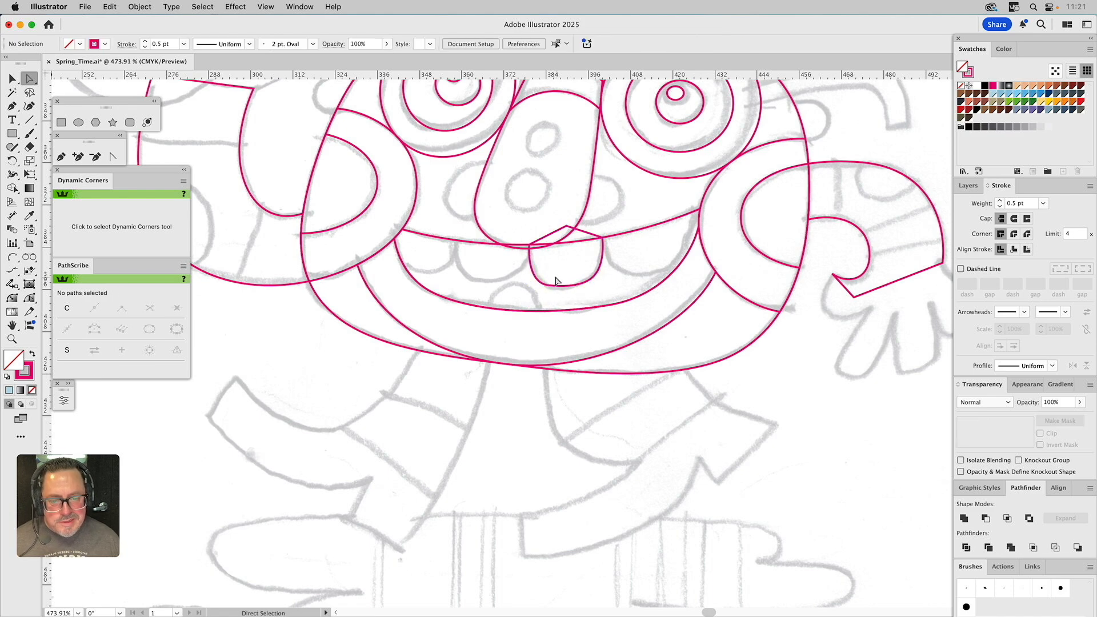
Trace the upper tooth just left of the finished middle tooth as a closed Pen path, extending it above the mouth line
click(547, 286)
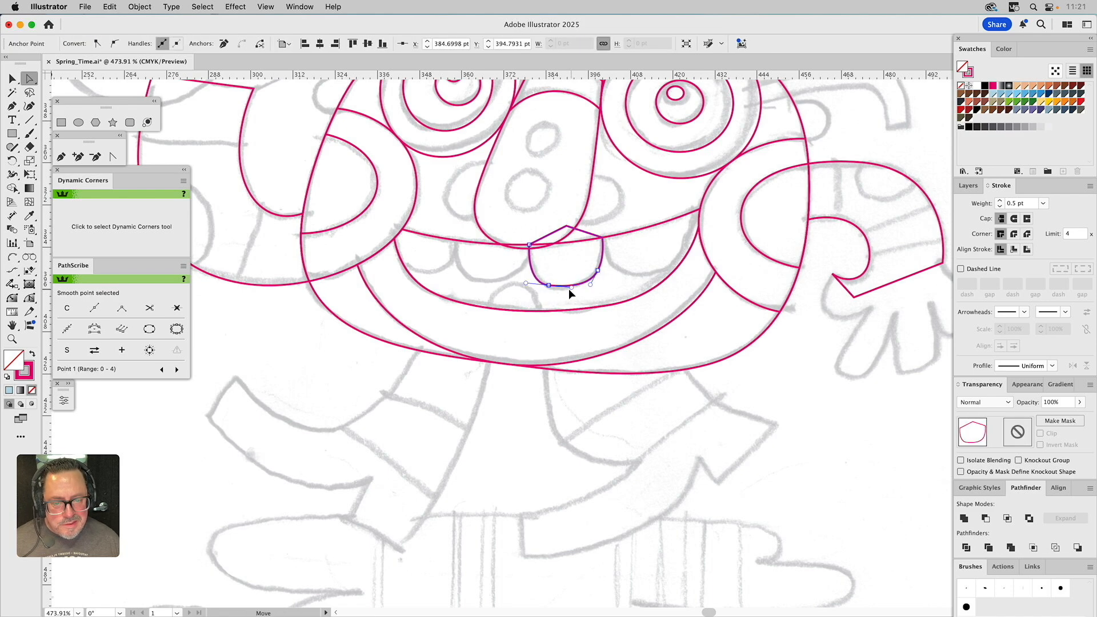
click(561, 275)
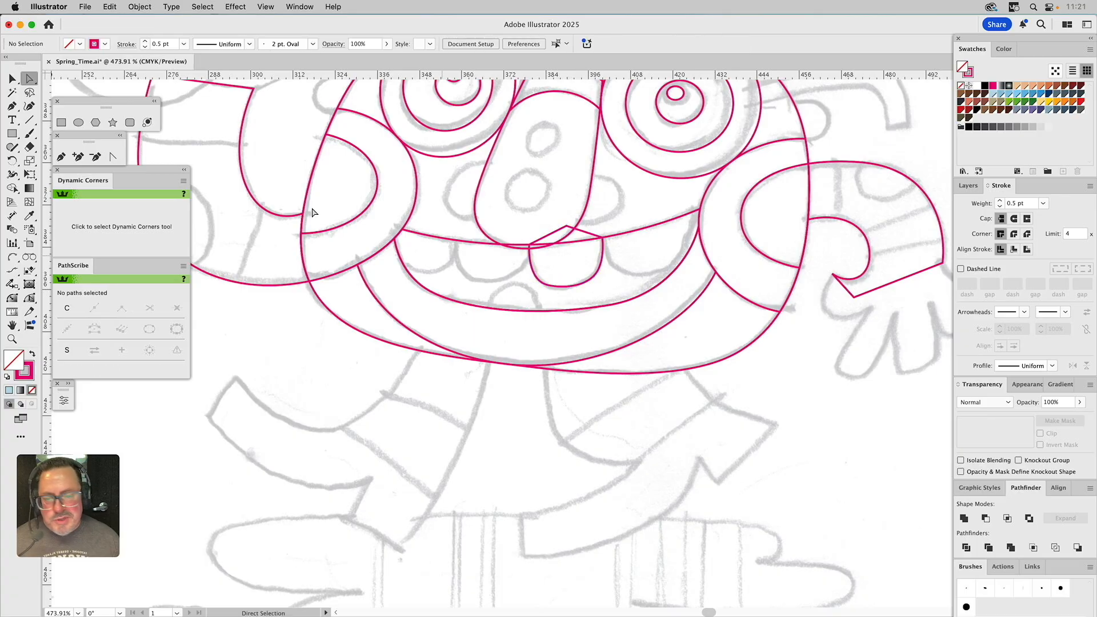
click(62, 157)
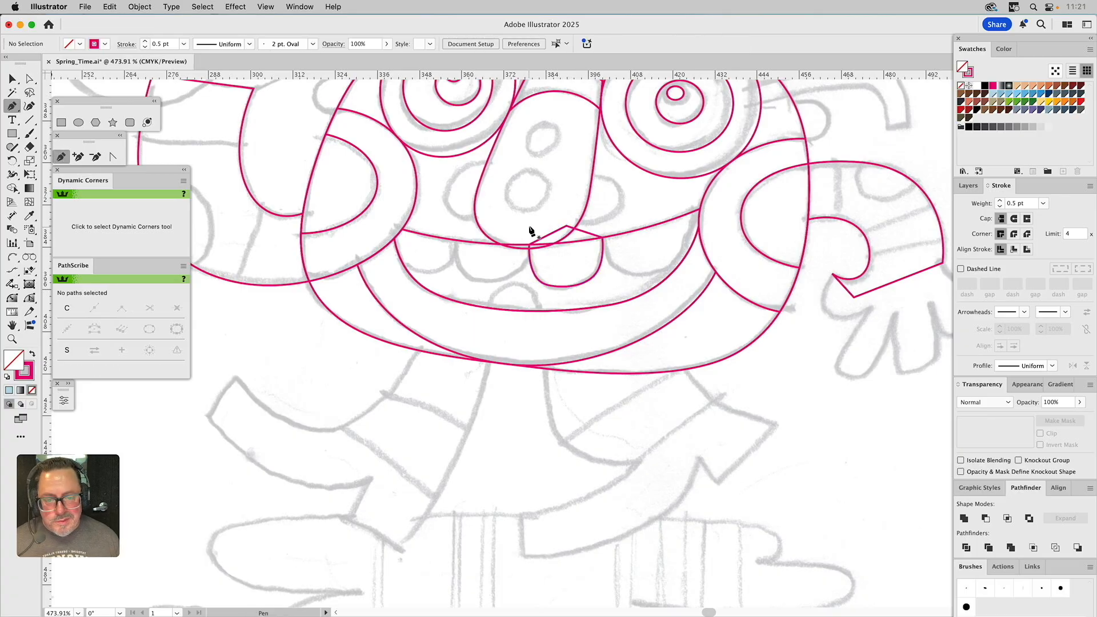
drag(526, 228, 511, 278)
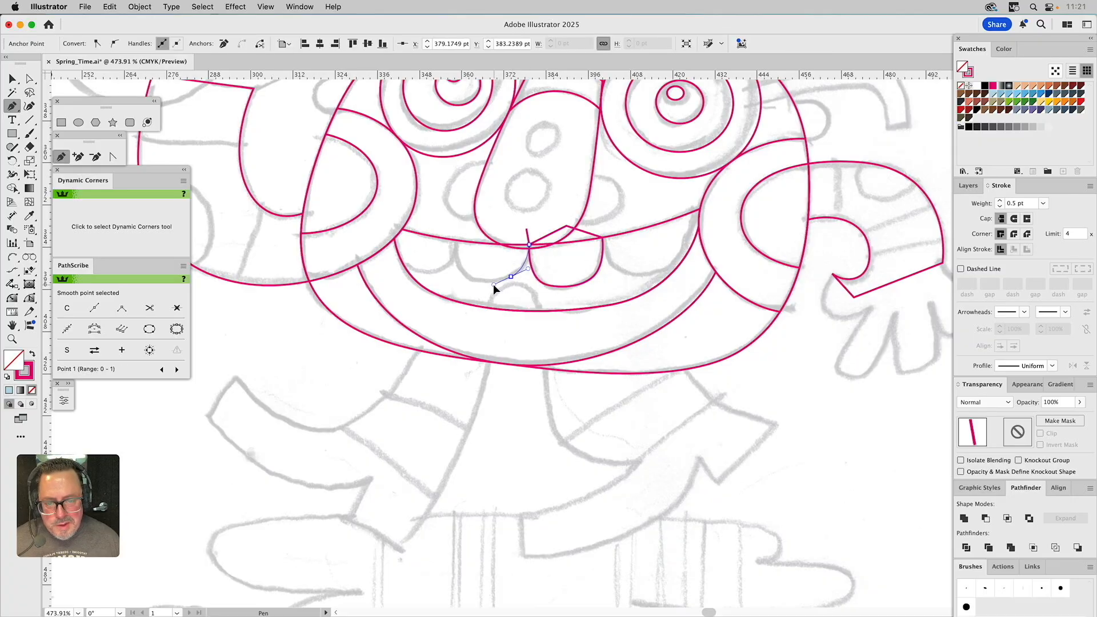
drag(493, 283, 464, 274)
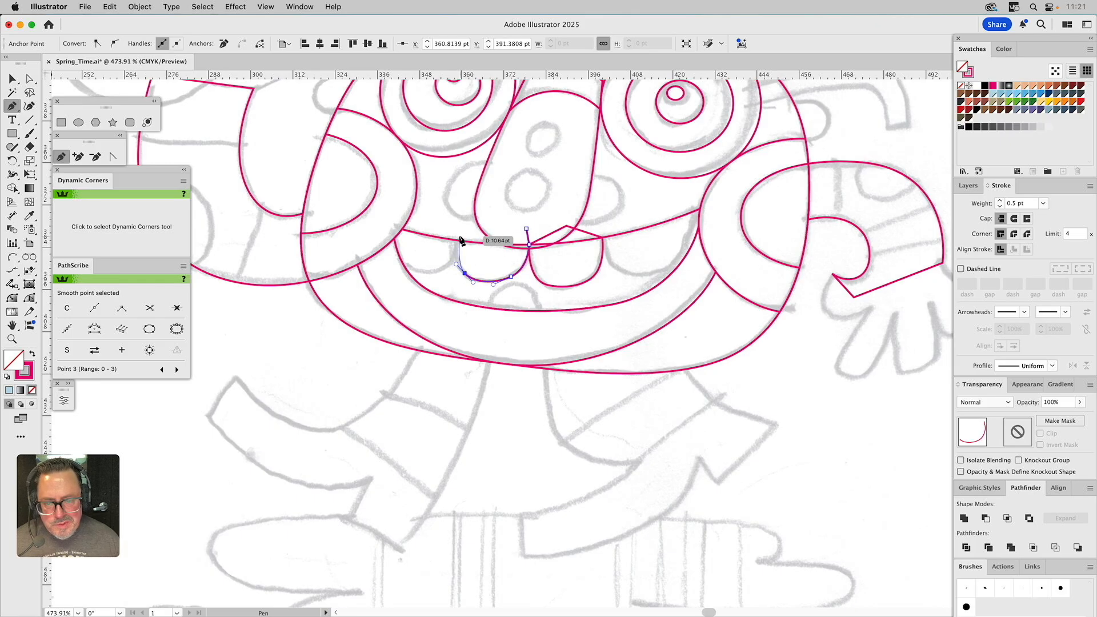
drag(457, 243, 459, 227)
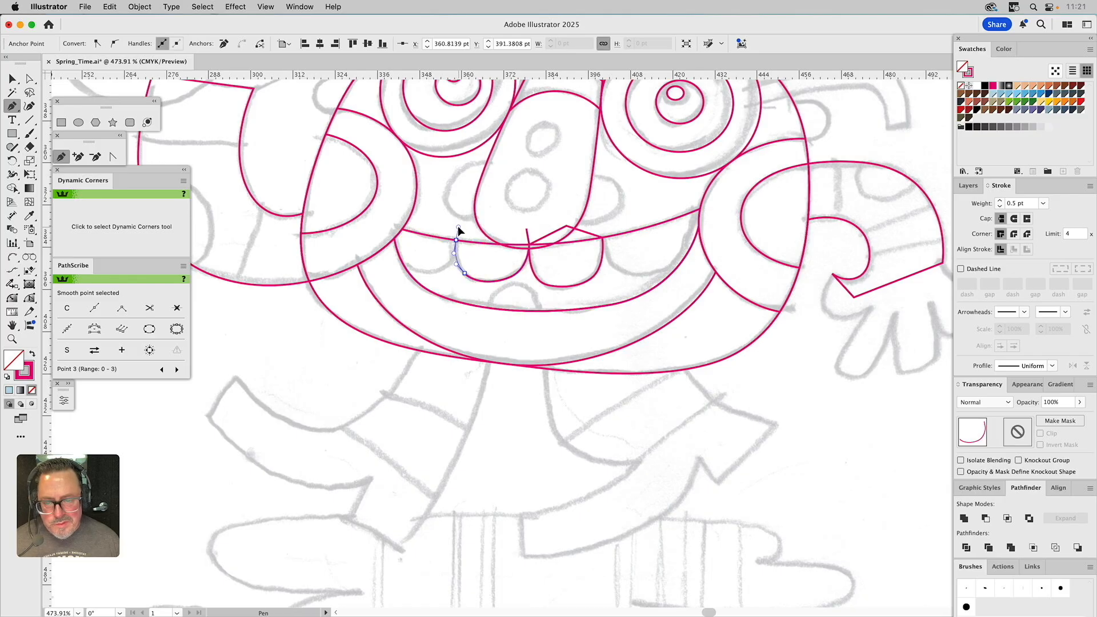
click(526, 229)
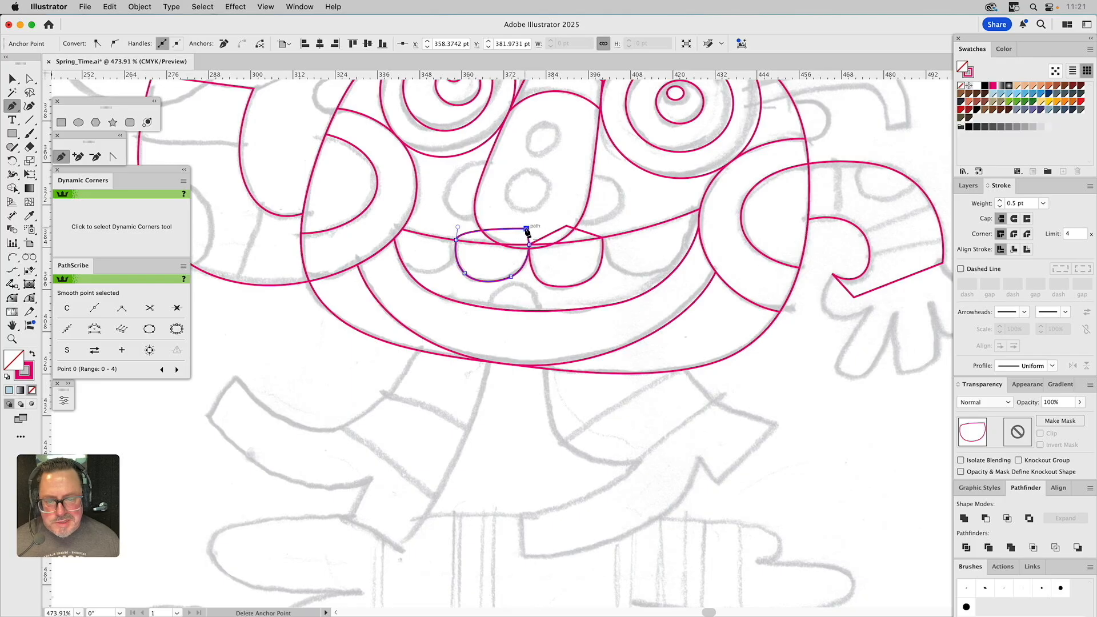
Refine the bottom curve of the new left-middle tooth by adjusting its anchor handles to follow the sketch
key(a)
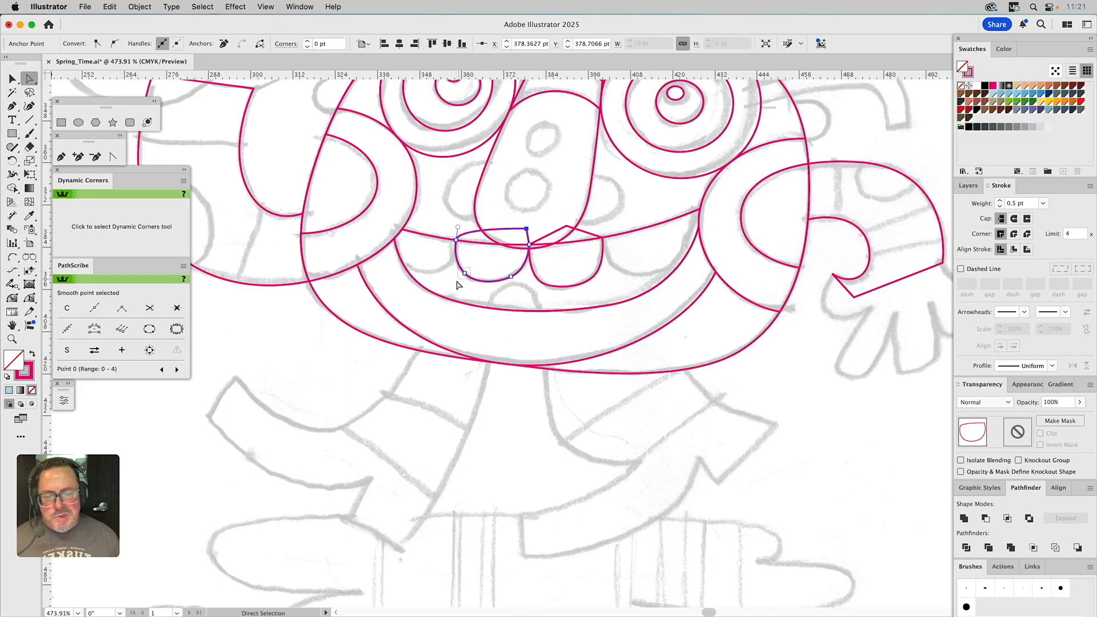
click(464, 274)
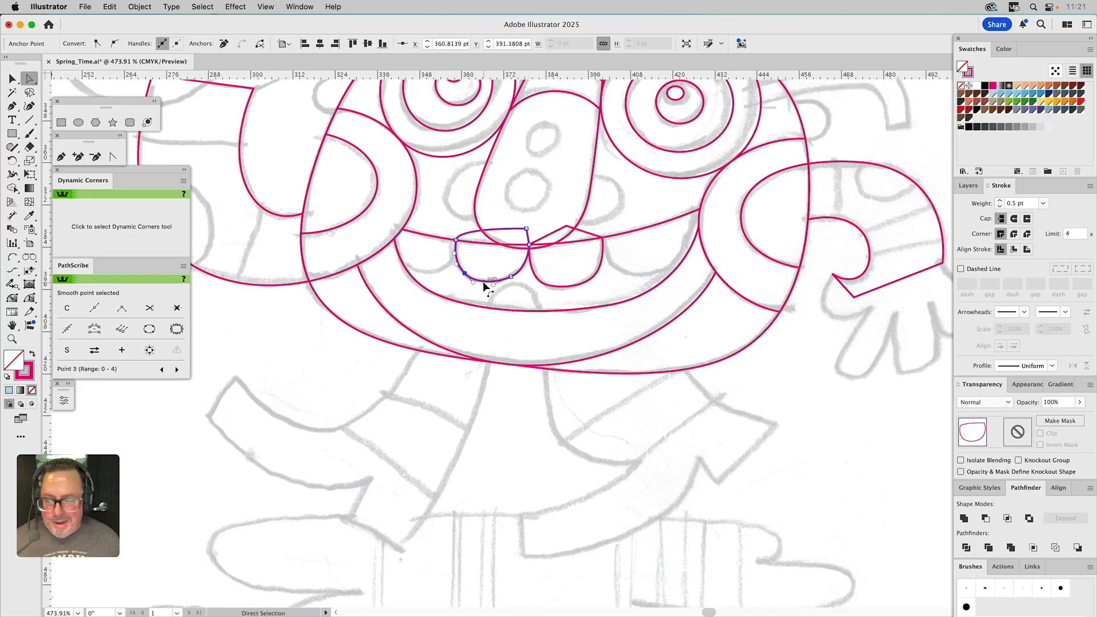
drag(492, 284, 495, 287)
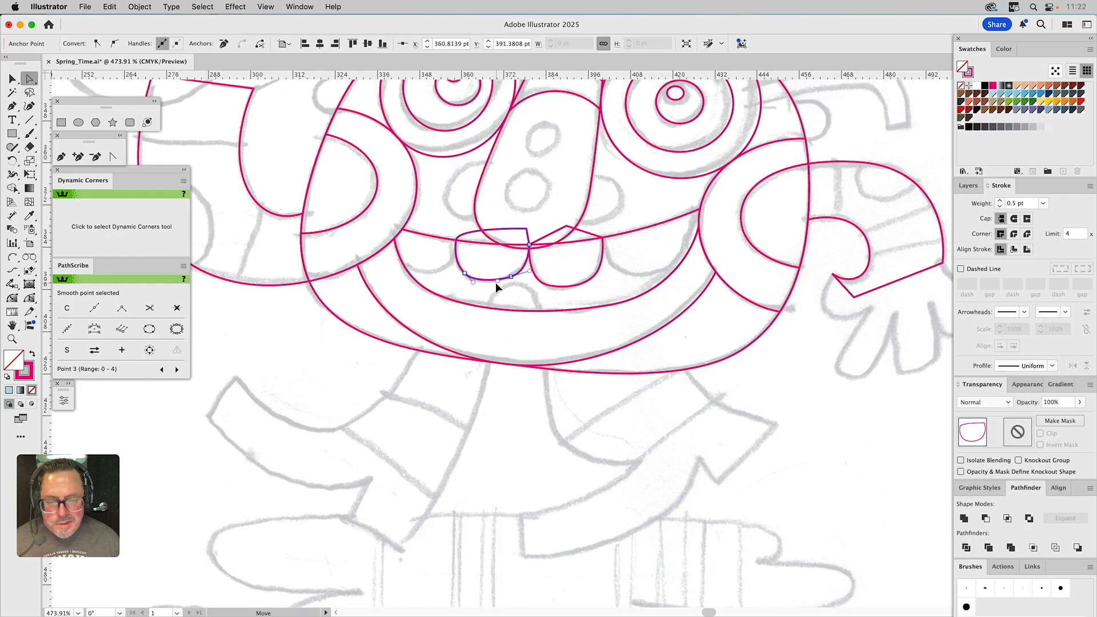
drag(495, 287, 494, 284)
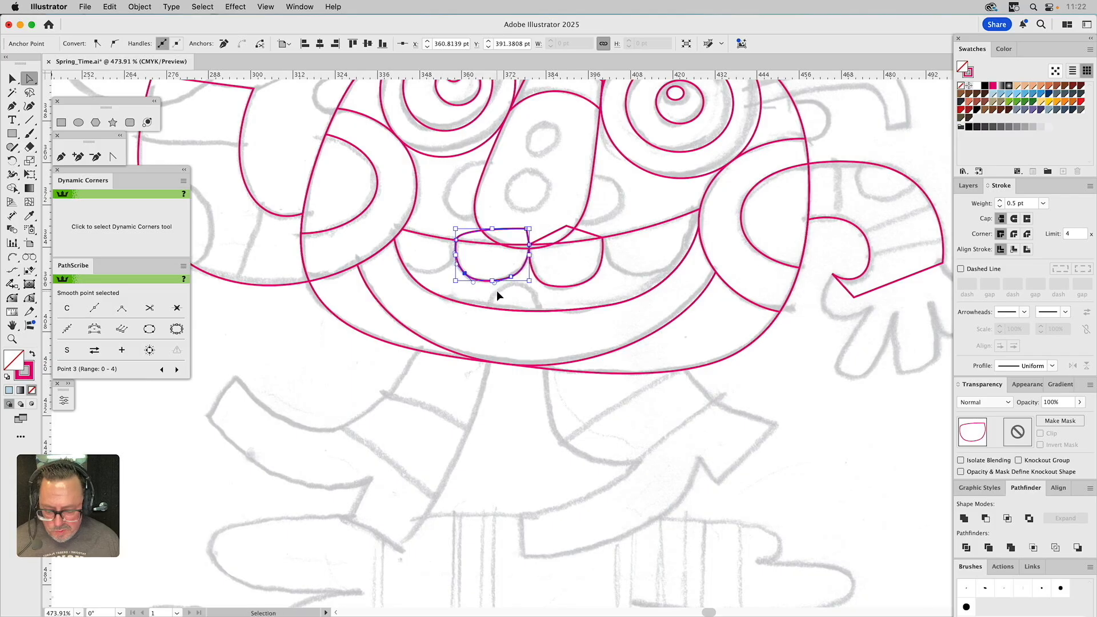
click(515, 299)
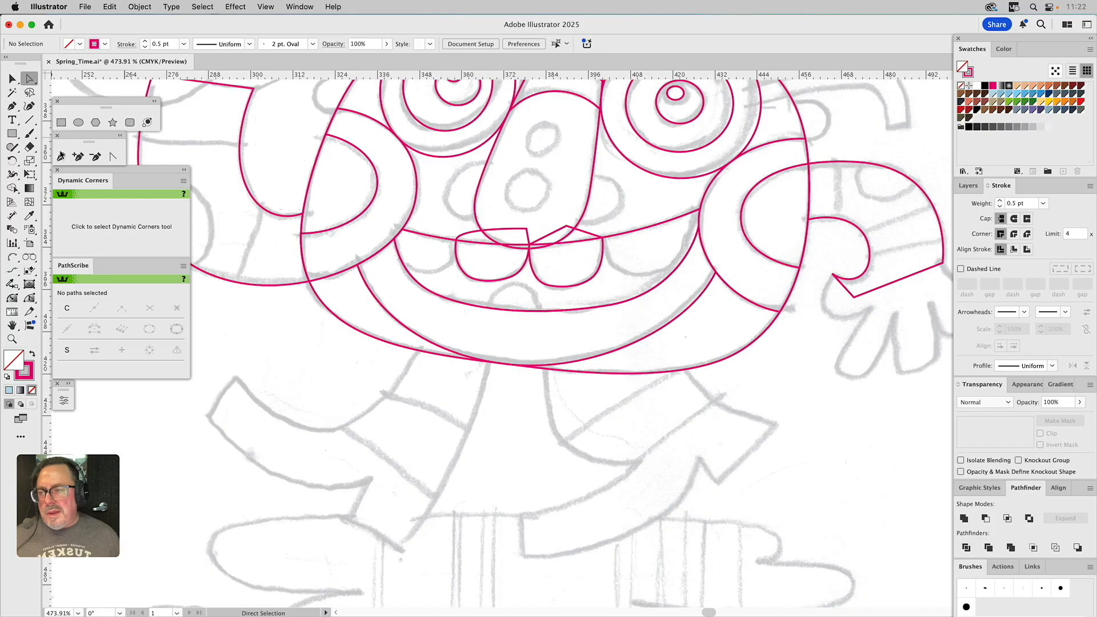
Trace the far-left upper tooth as a closed Pen path, starting at the neighbouring tooth's corner and extending beyond the mouth outline
click(61, 157)
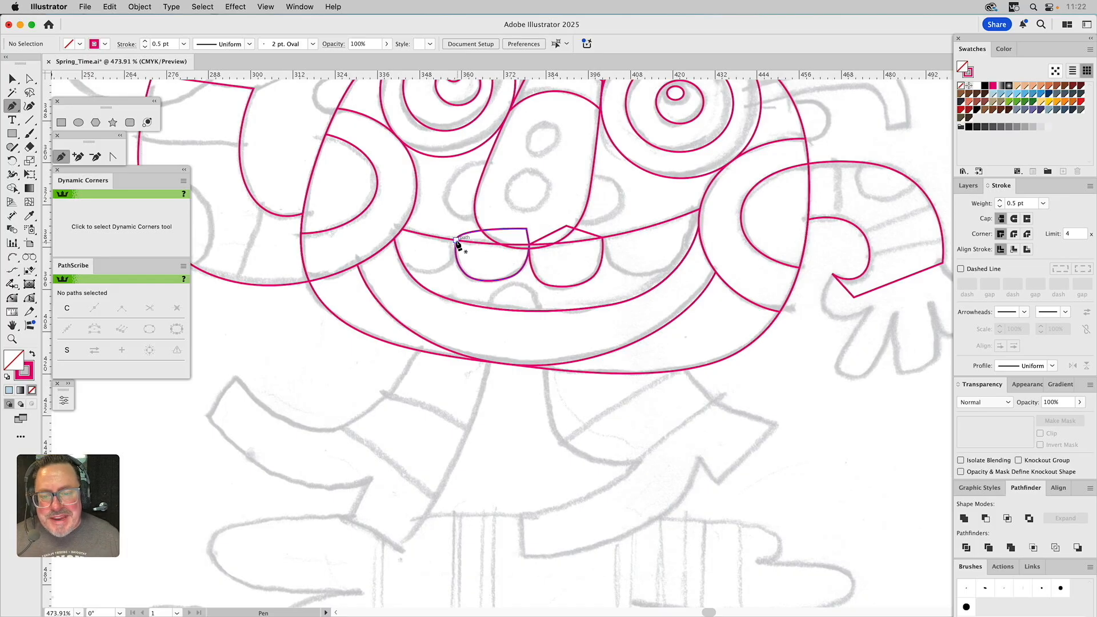
drag(456, 240, 438, 272)
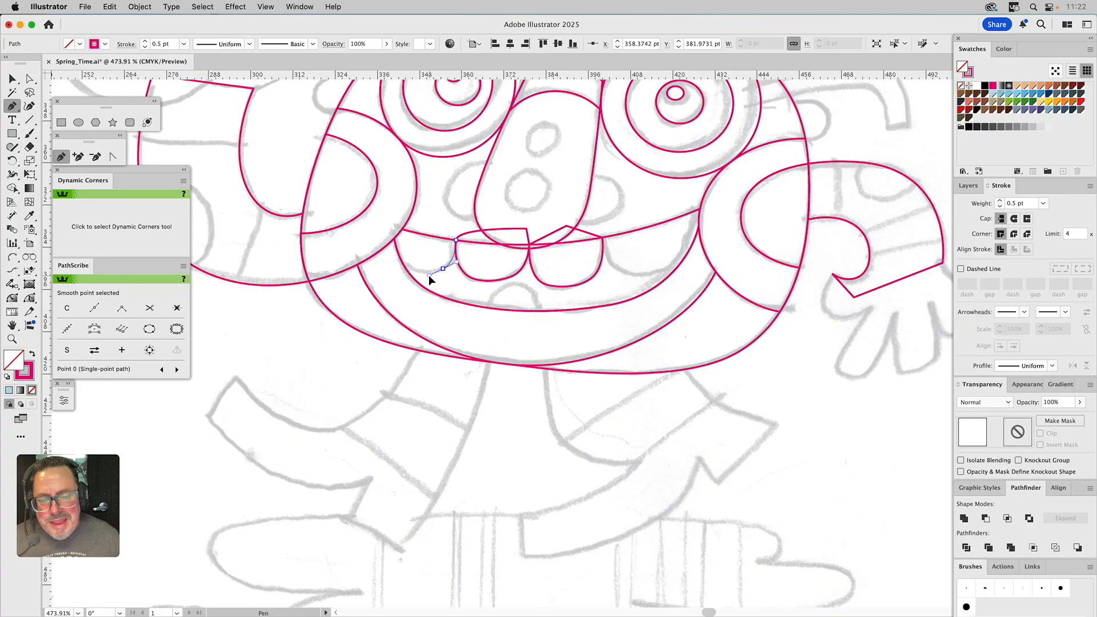
drag(429, 274, 387, 243)
drag(385, 204, 456, 241)
click(455, 241)
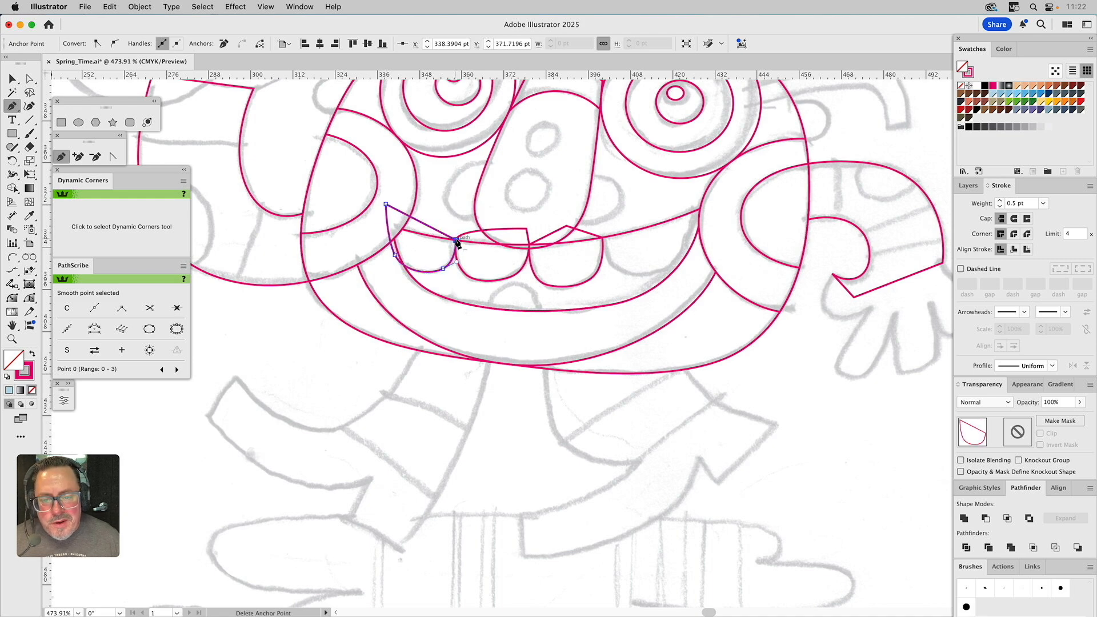
super+click(447, 207)
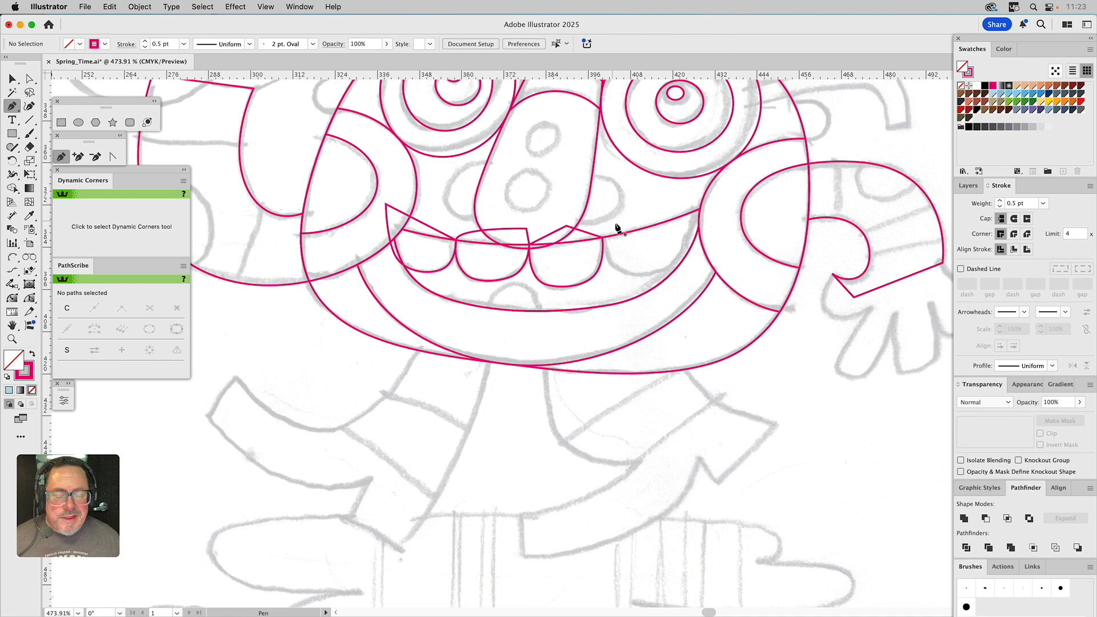
Trace the far-right upper tooth as a closed Pen path that overlaps the mouth's upper edge and right corner
drag(616, 222, 629, 276)
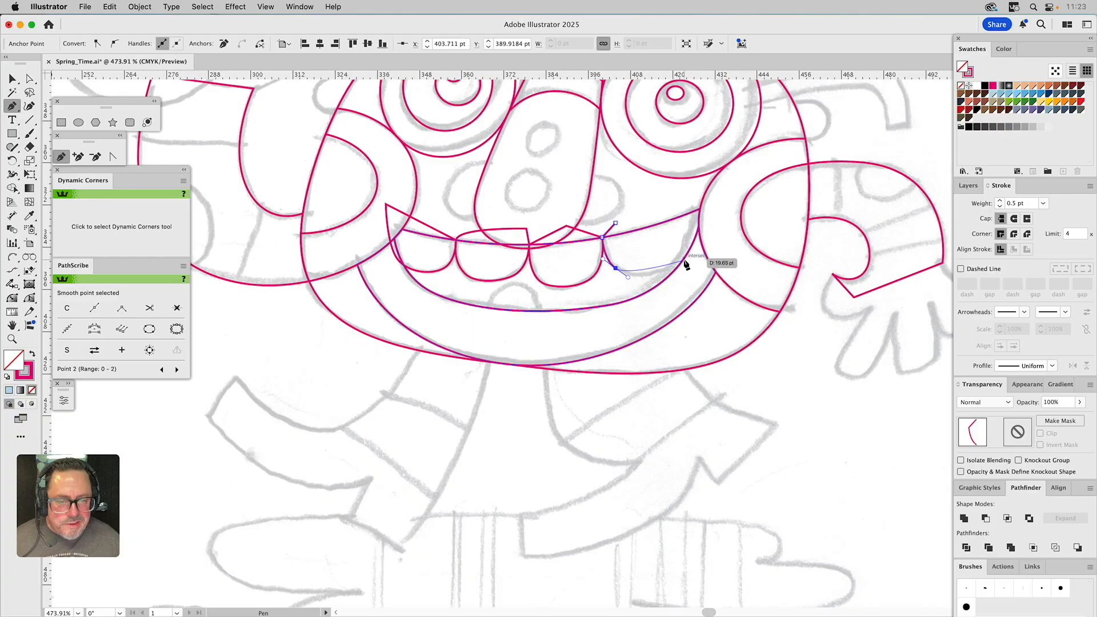
drag(690, 257, 620, 229)
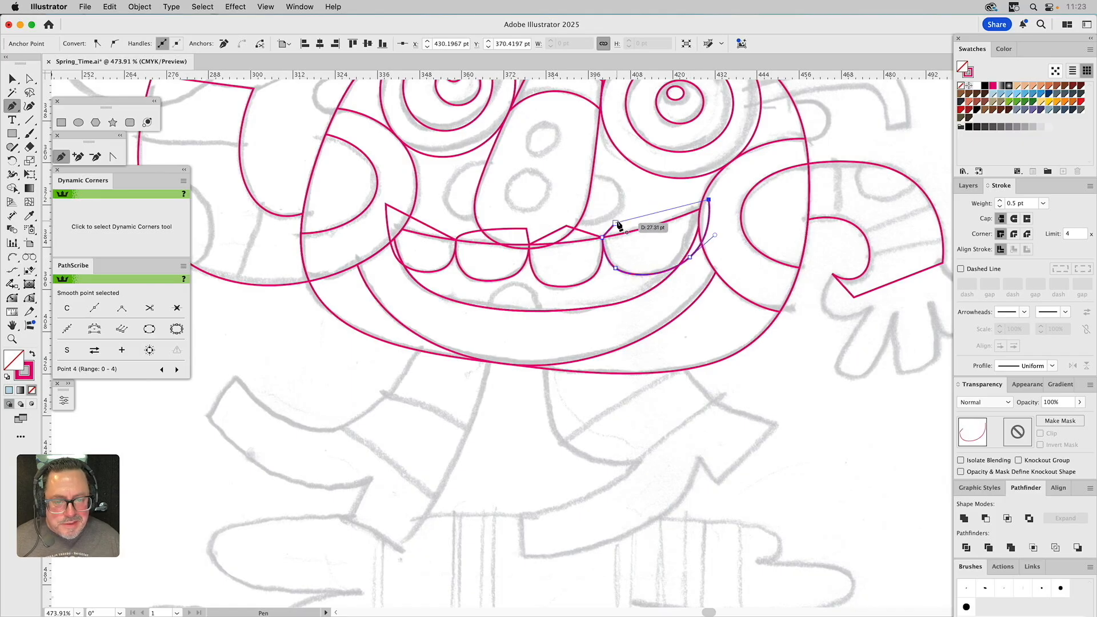
super+click(629, 197)
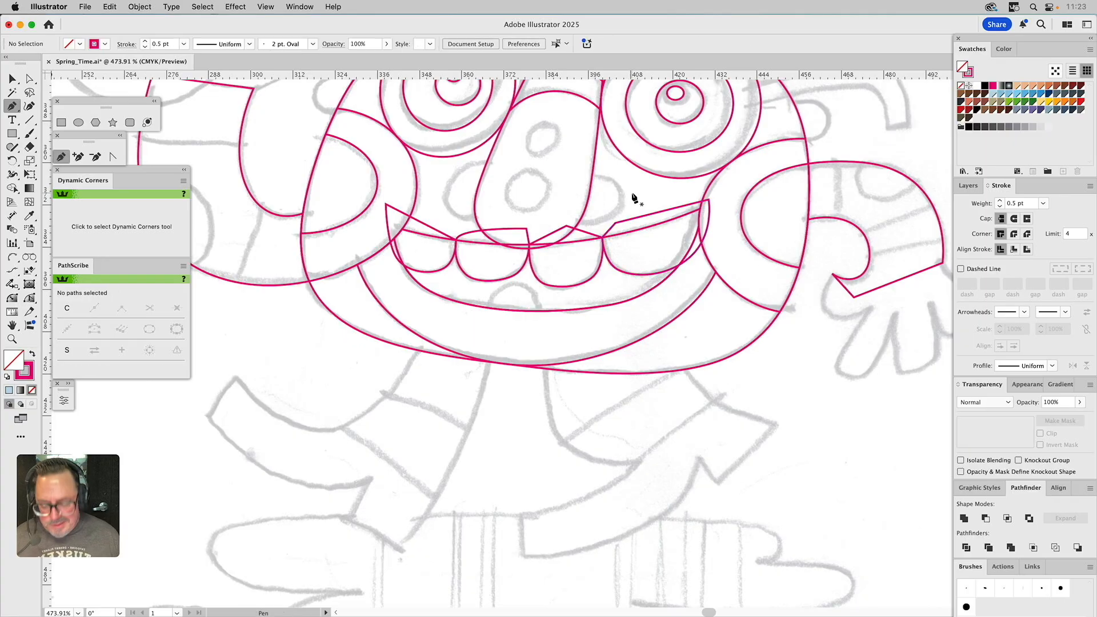
Trim the two right upper teeth to the inner mouth shape with Pathfinder Intersect, one tooth at a time
key(v)
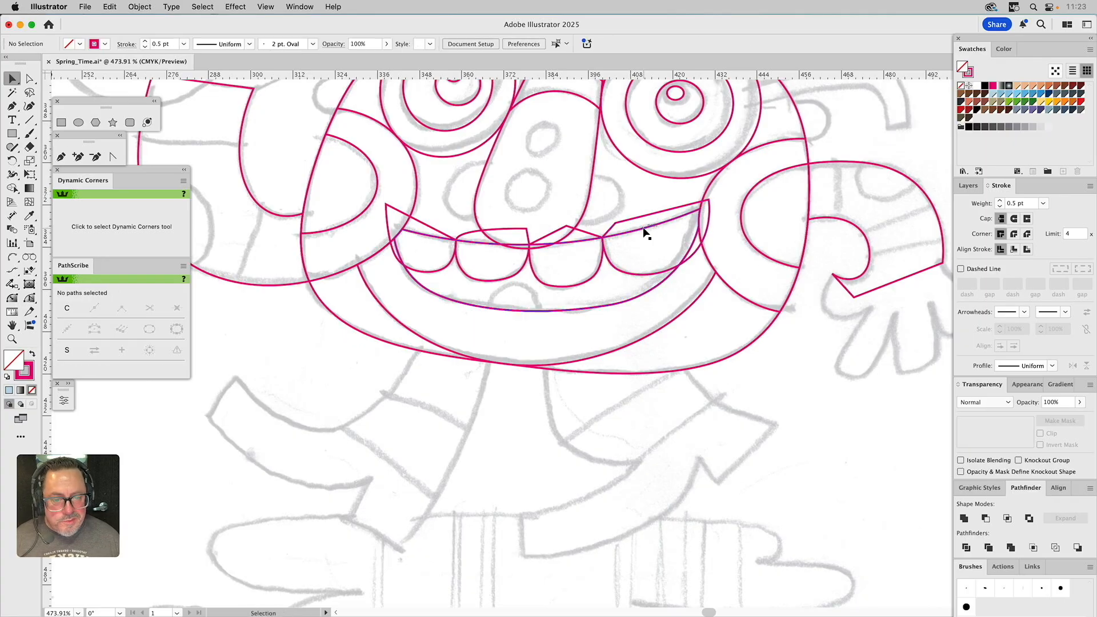
click(645, 231)
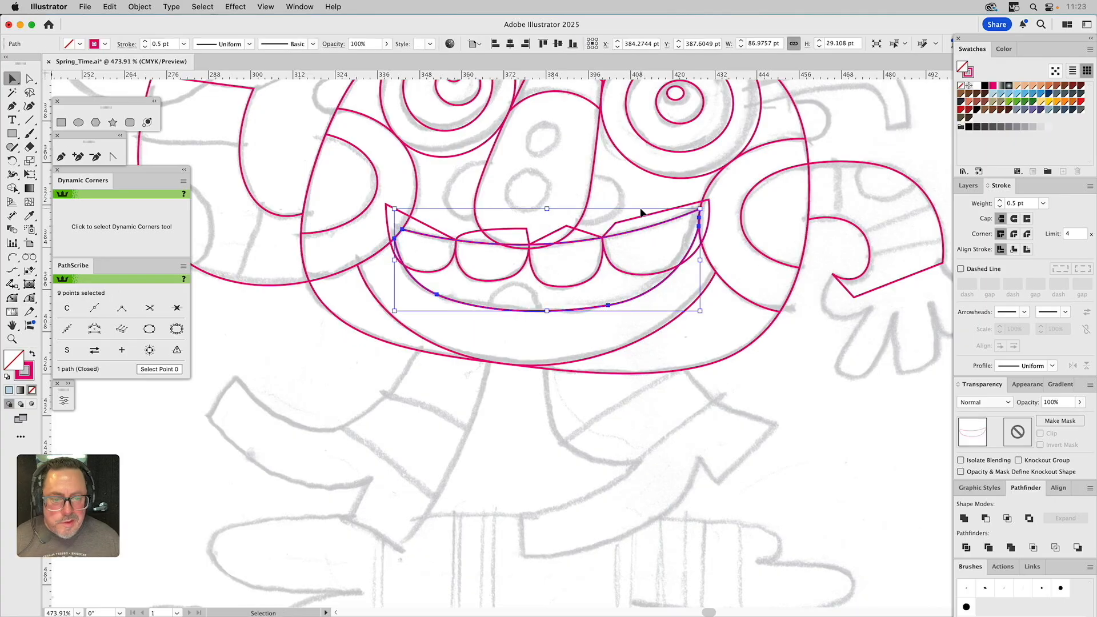
click(1007, 518)
click(580, 246)
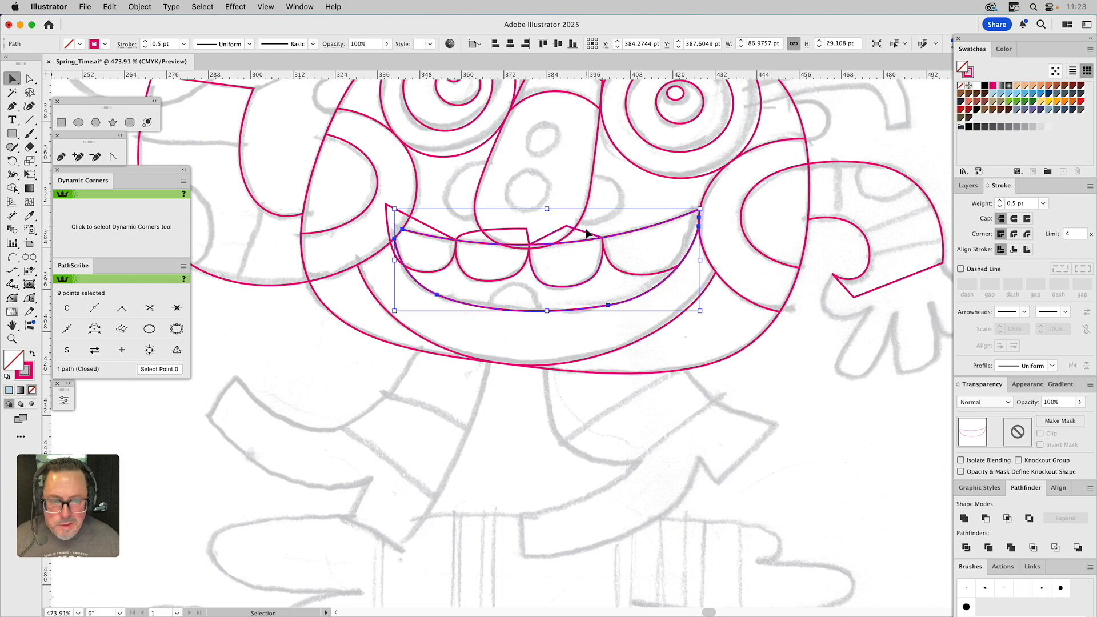
shift+click(587, 234)
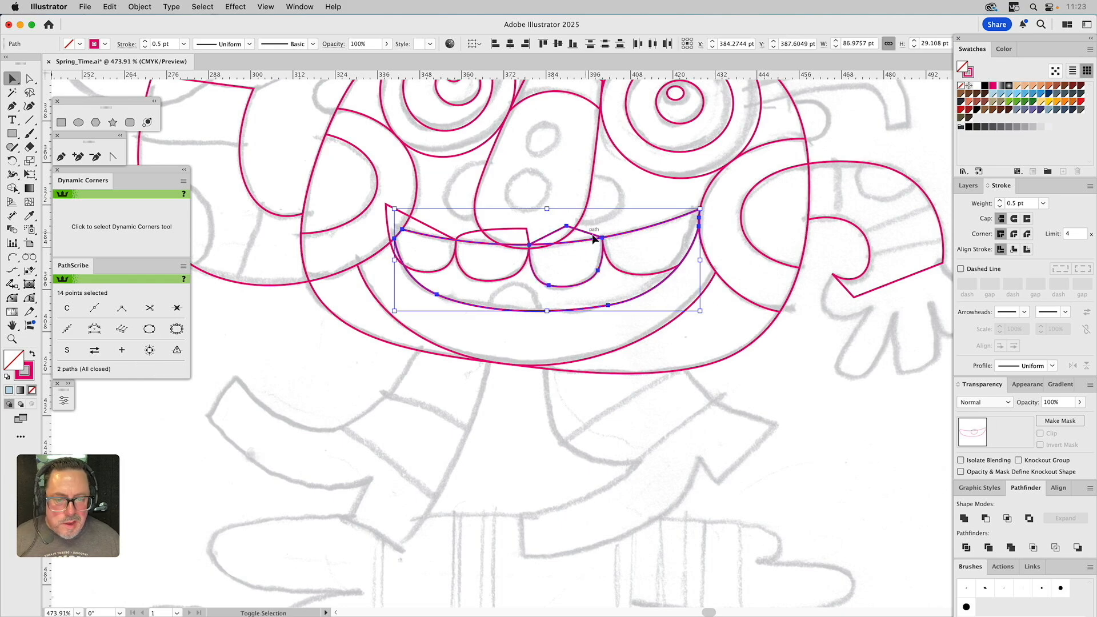
click(1007, 518)
Trim the two left upper teeth to the inner mouth shape with Pathfinder Intersect, one tooth at a time
click(471, 245)
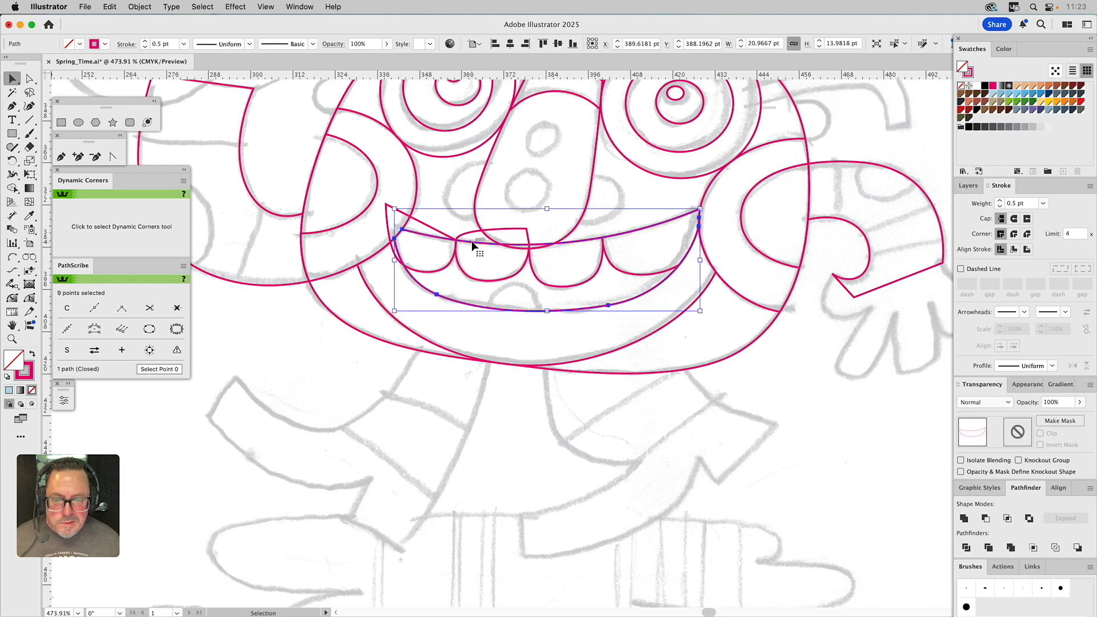
shift+click(512, 230)
click(1007, 518)
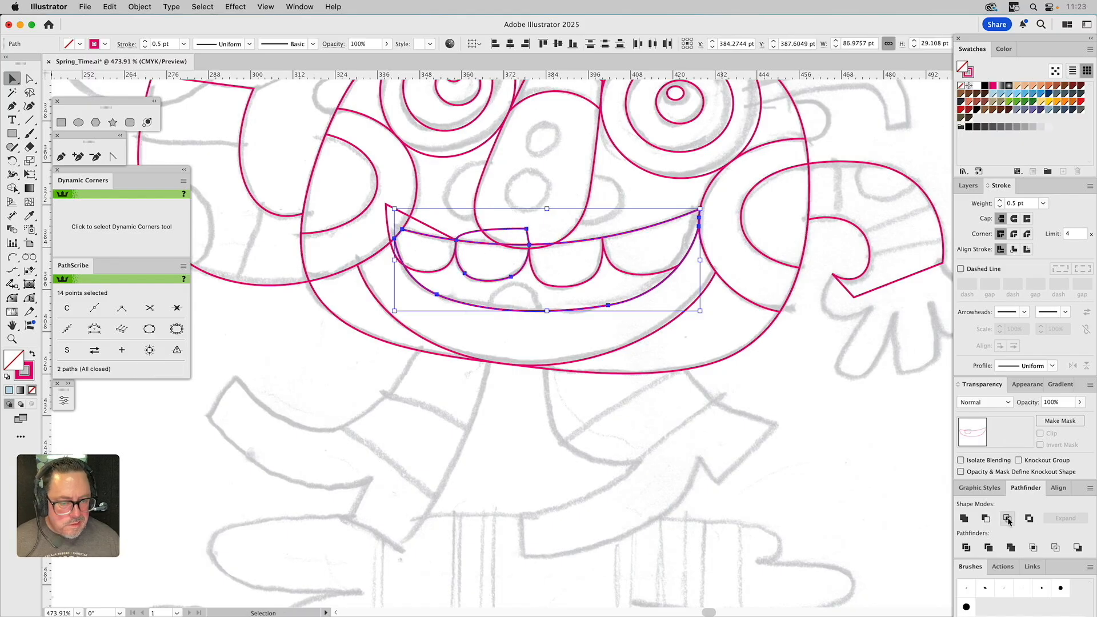
click(423, 233)
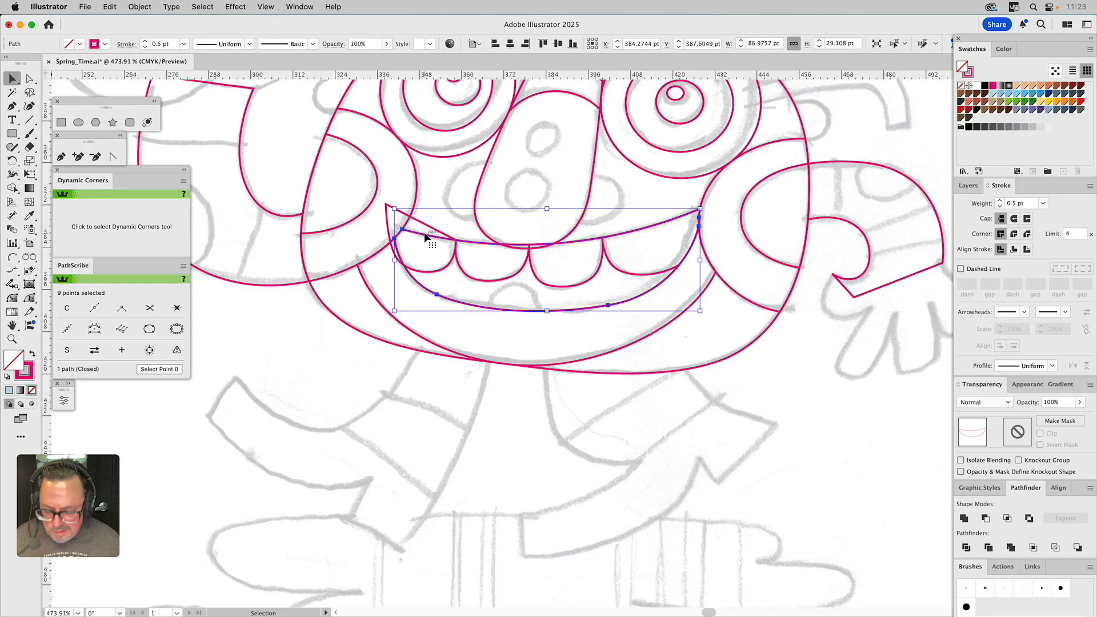
shift+click(427, 228)
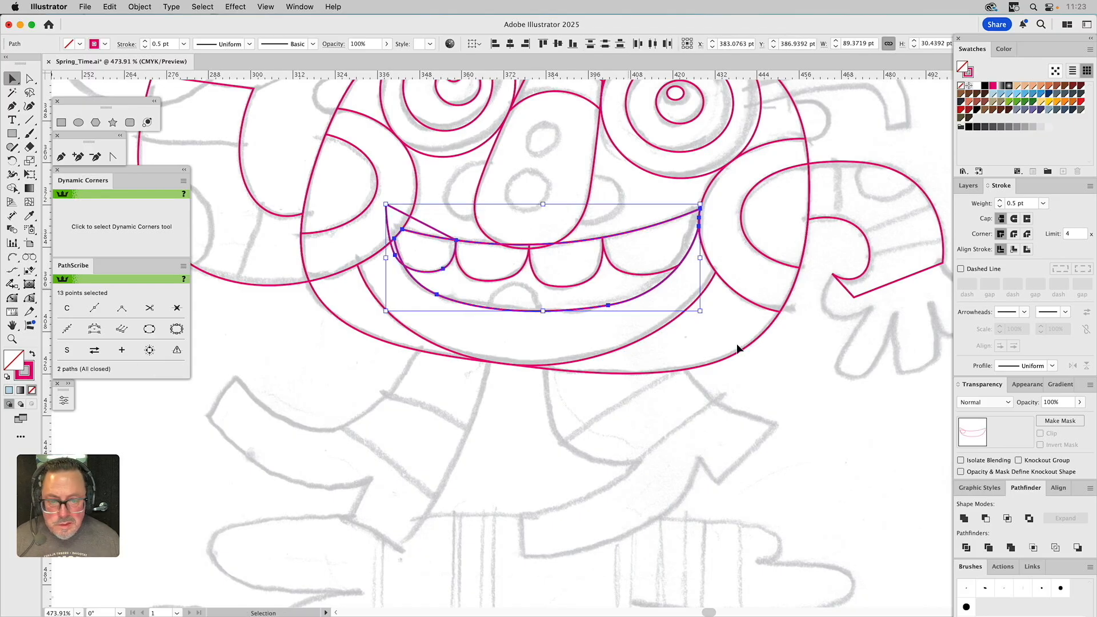
click(1004, 518)
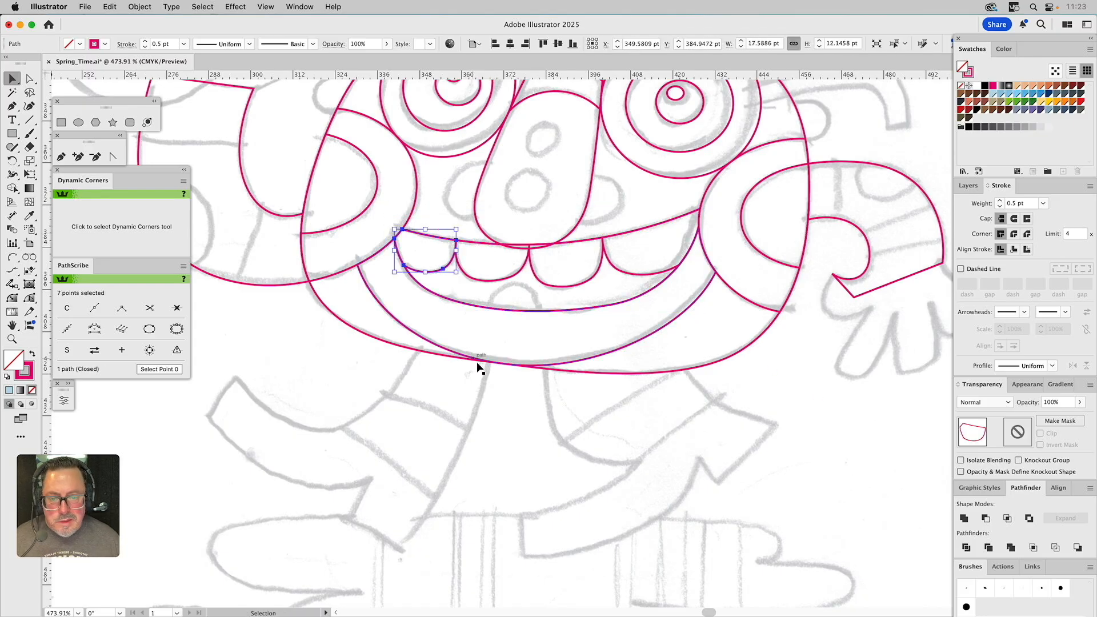
click(492, 335)
Draw an ellipse about 17 by 15 pt over the sketched lower tooth, centred near the mouth's bottom edge
key(l)
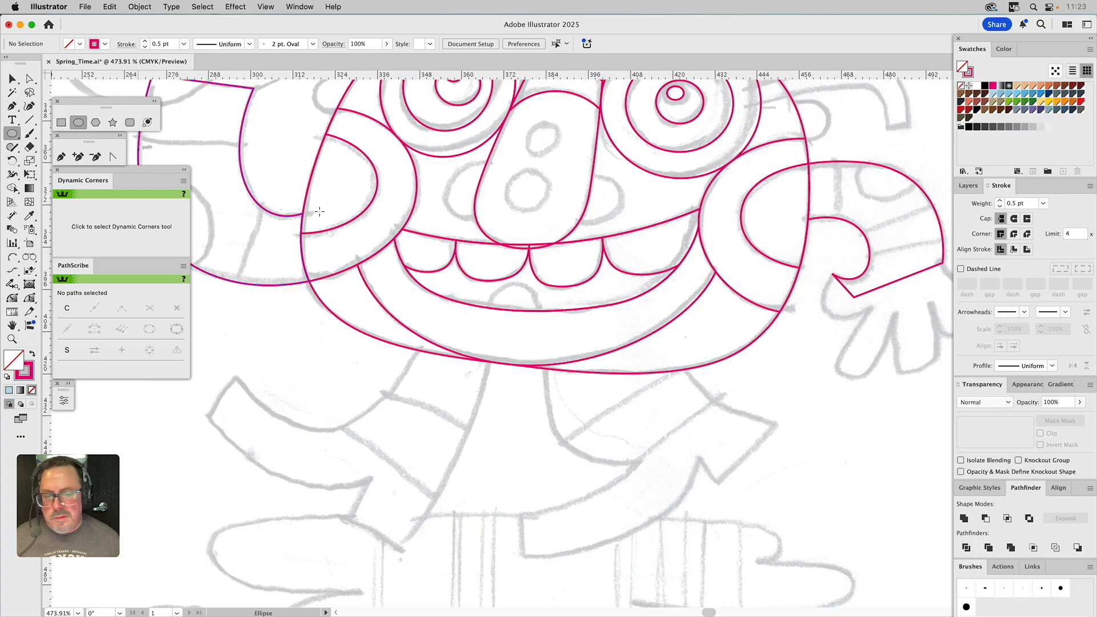
drag(512, 314, 543, 287)
Try to intersect the lower tooth ellipse with the selected mouth and lip shapes
key(v)
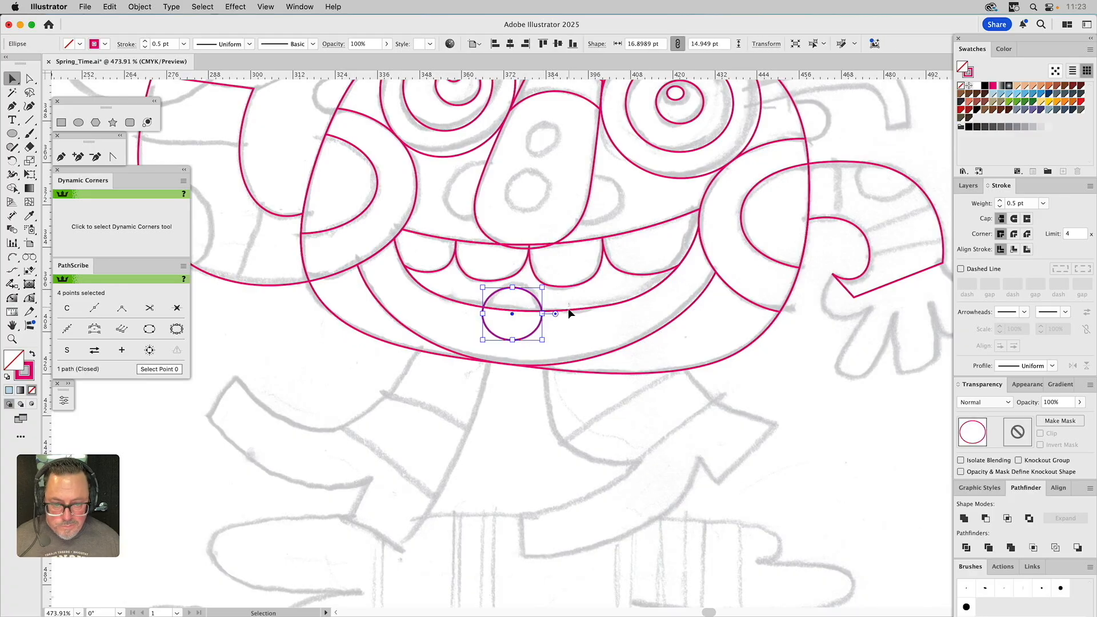
shift+click(569, 310)
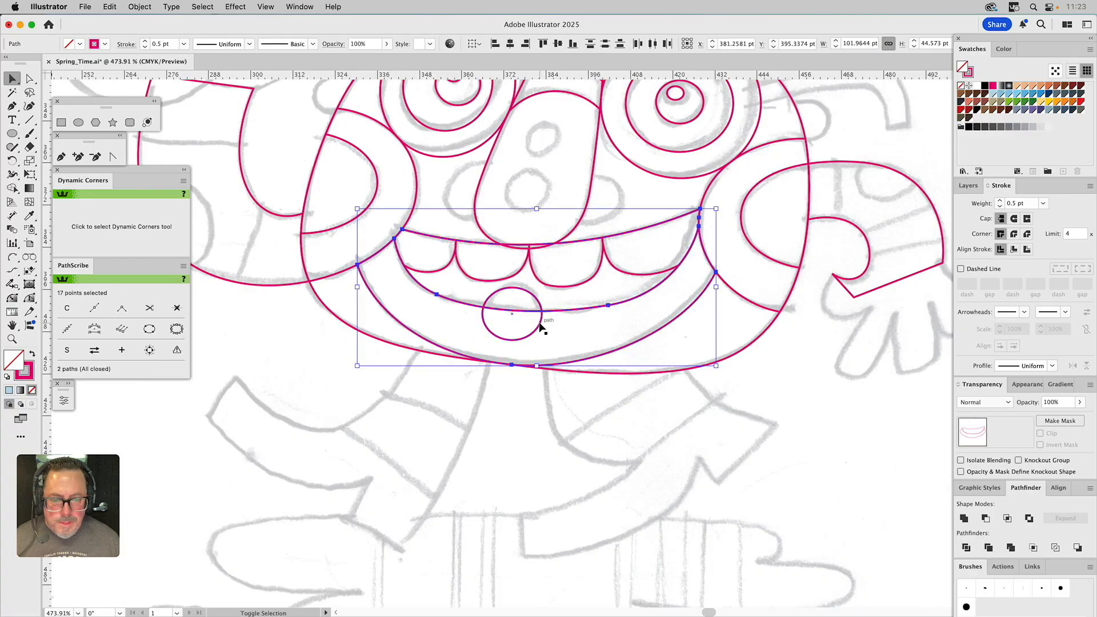
click(1006, 518)
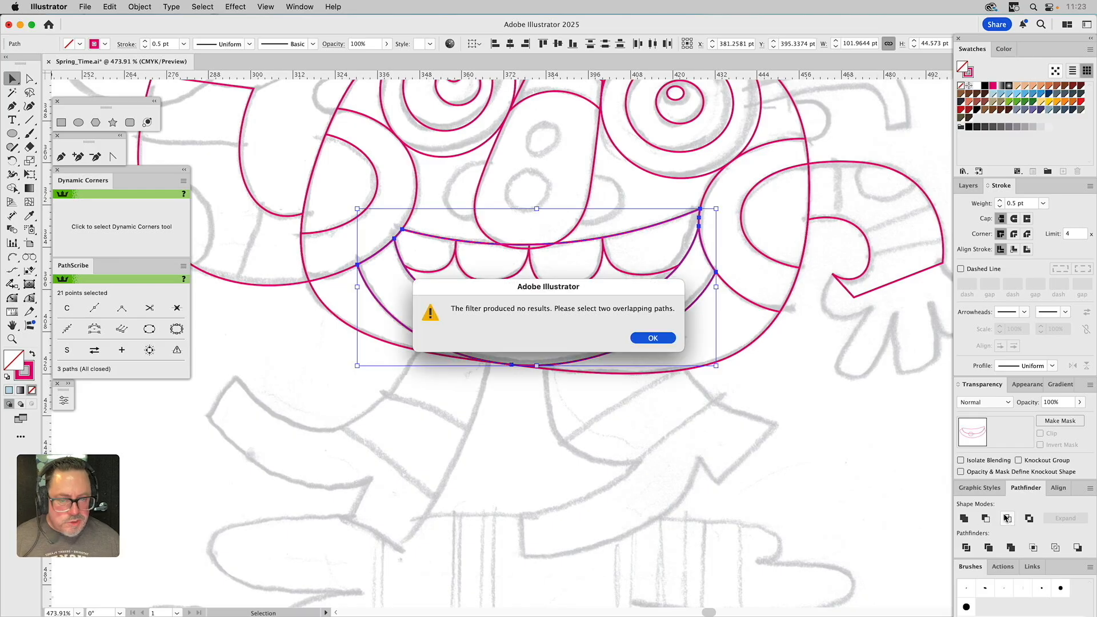
click(647, 339)
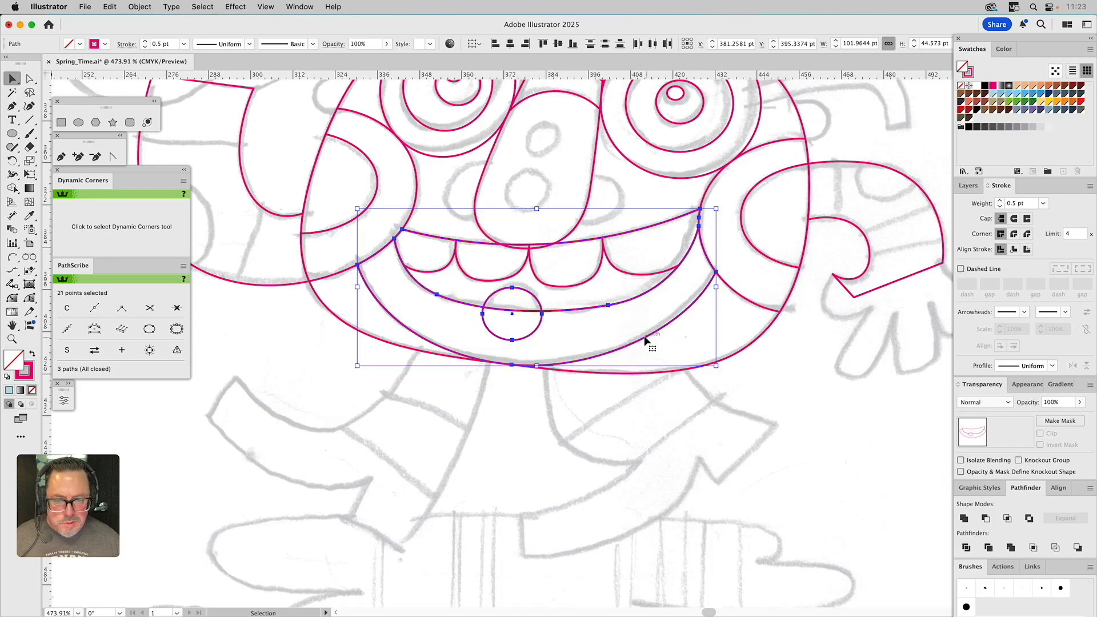
Trim the lower tooth ellipse to the inner mouth shape with Pathfinder Intersect, leaving the outer lip shape out of the operation
click(571, 316)
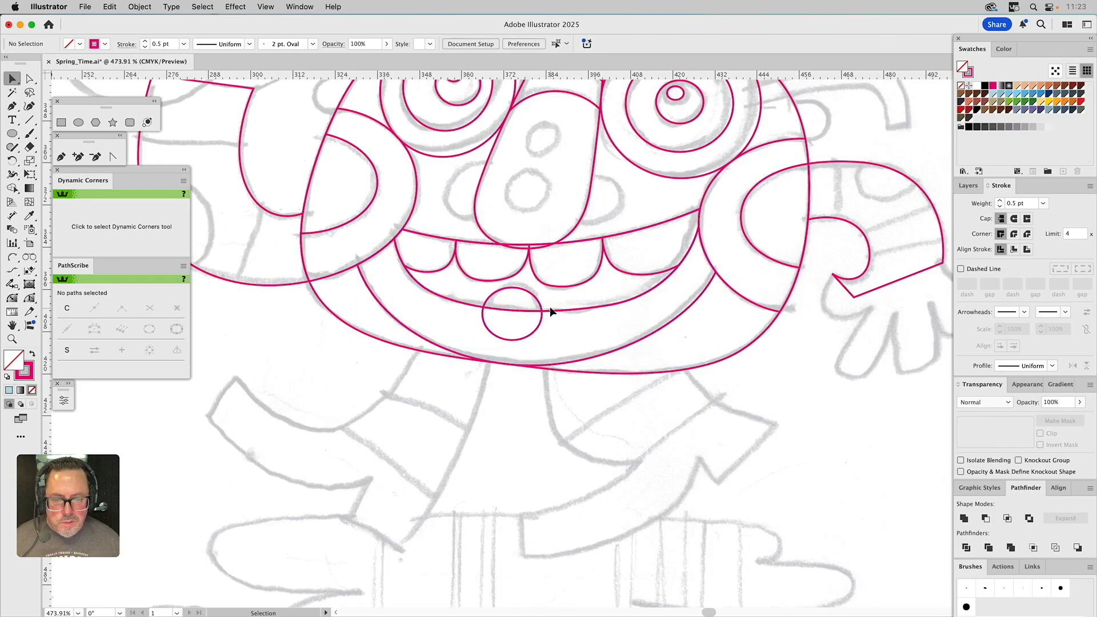
click(428, 303)
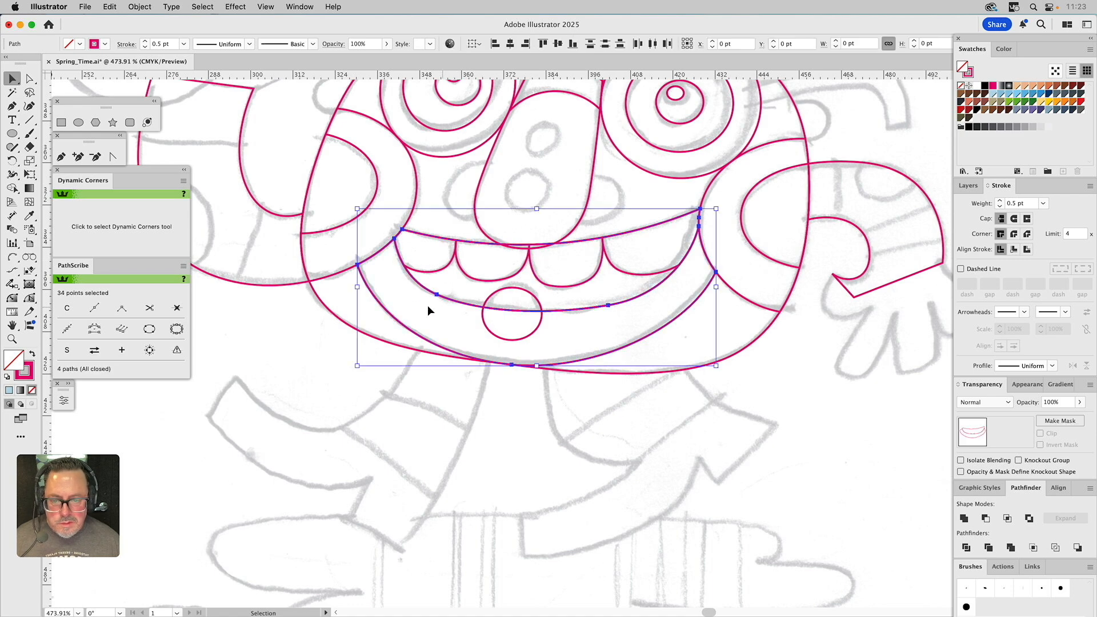
shift+click(380, 313)
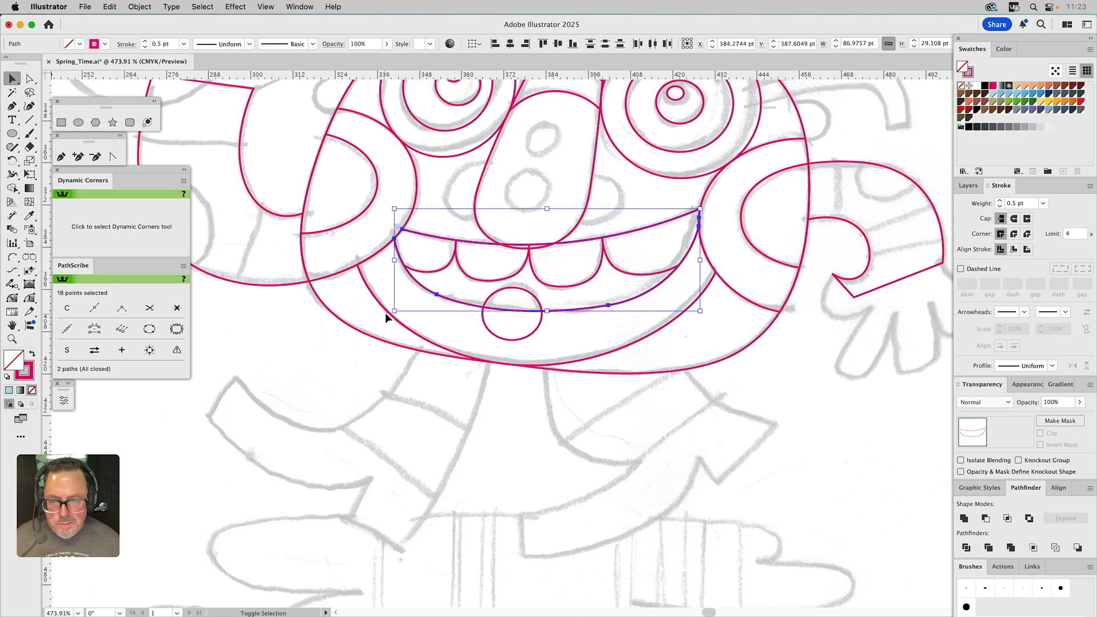
shift+click(489, 333)
click(1008, 518)
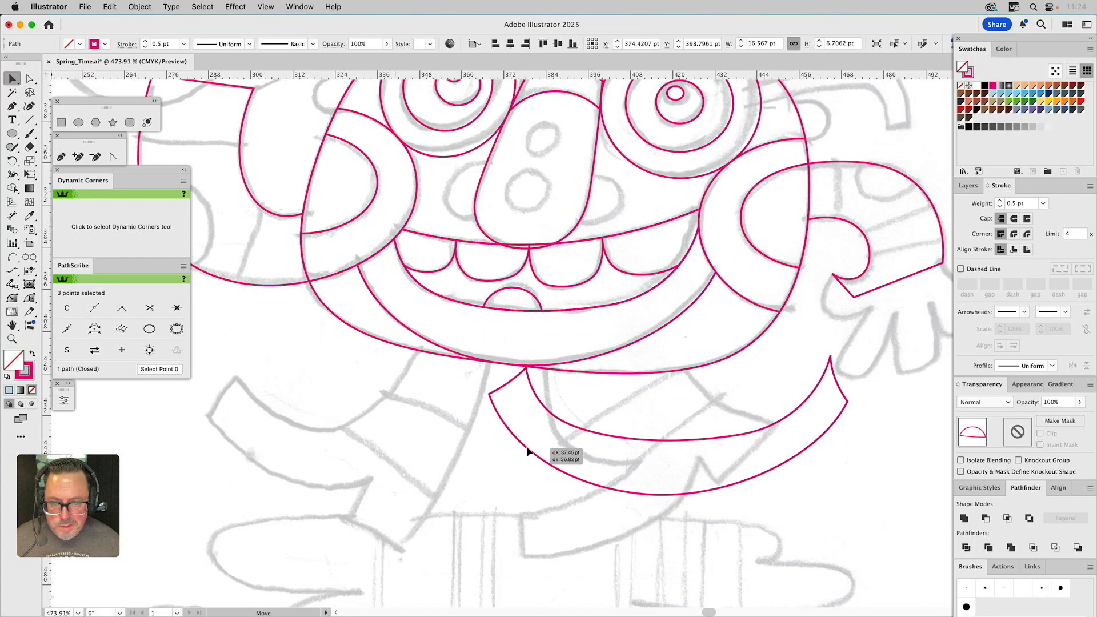
click(530, 448)
Draw three ellipses over the sketched nose spots: a large lower one, a middle one about 9 by 8 pt and an upper one about 5.5 by 5 pt
drag(641, 225, 607, 323)
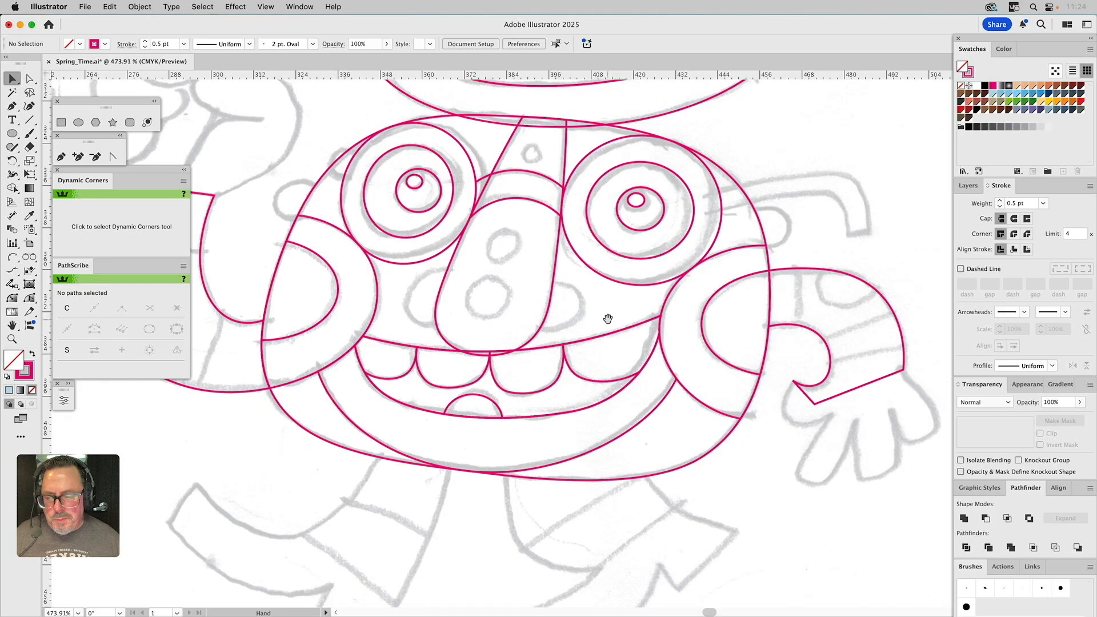
drag(495, 210, 590, 284)
drag(577, 103, 474, 34)
click(78, 122)
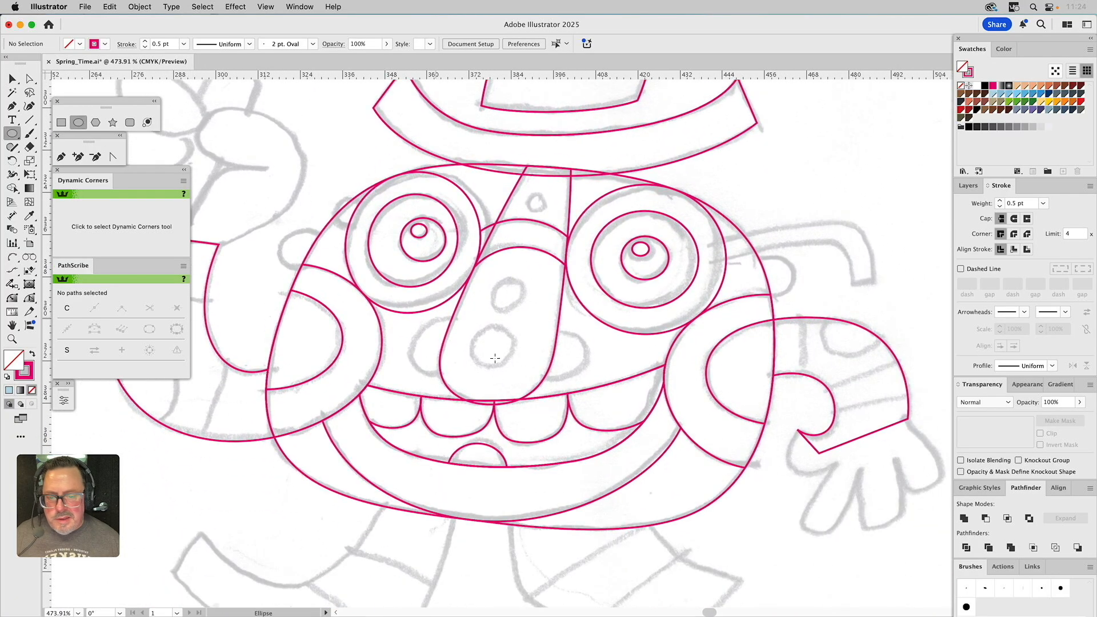
drag(494, 347, 519, 367)
drag(508, 295, 524, 309)
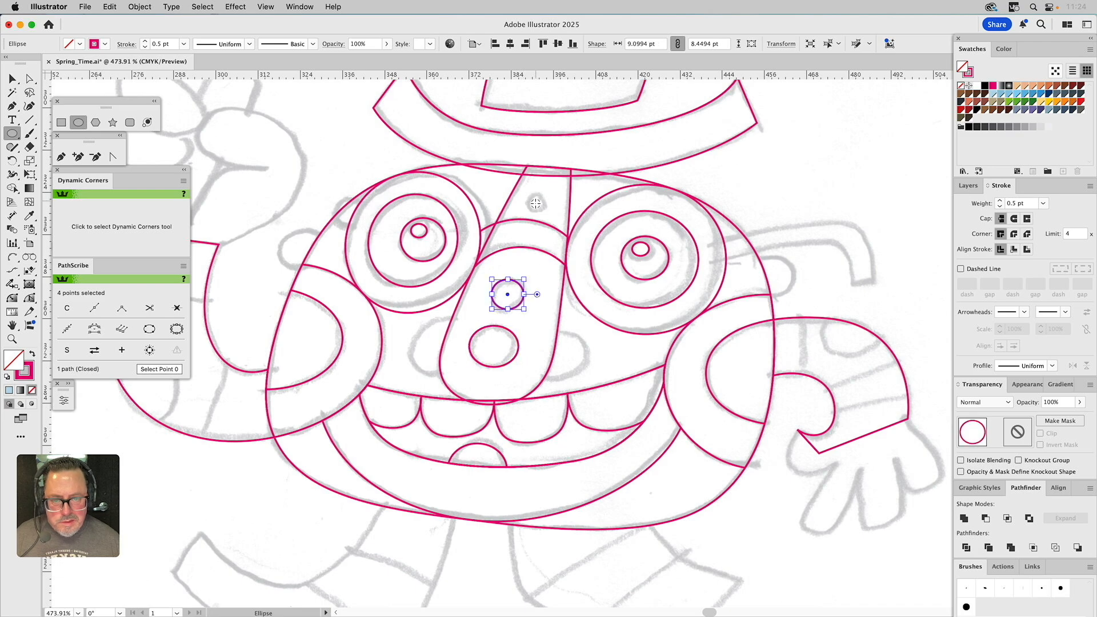
drag(535, 204, 546, 212)
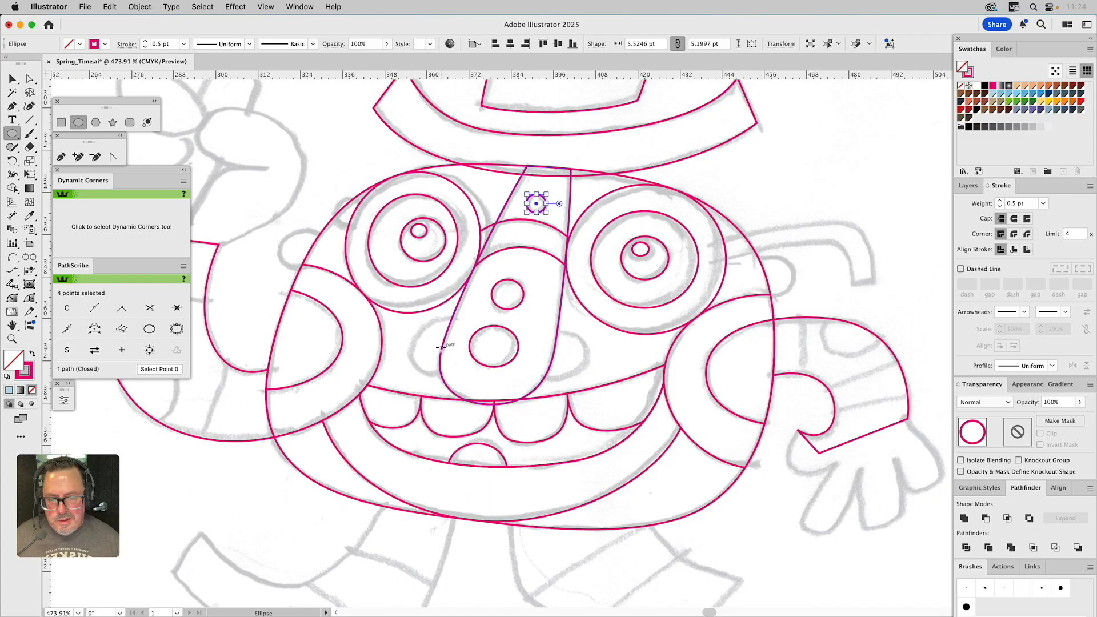
Draw an ellipse about 19 by 16 pt over the sketched left nostril and tilt it to match the sketch
drag(441, 347, 480, 339)
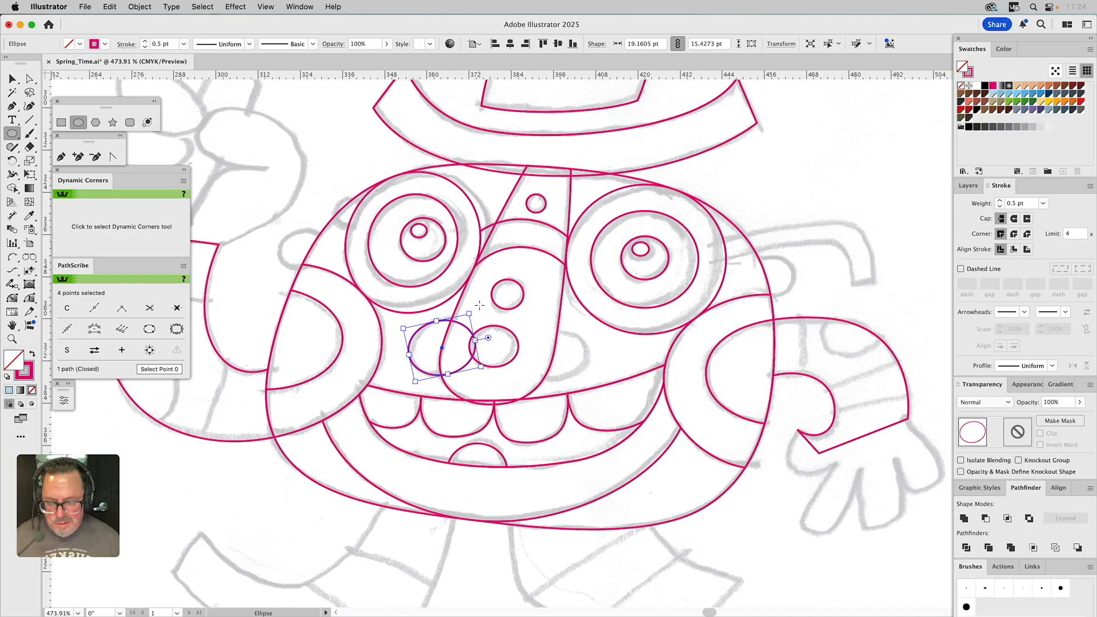
key(v)
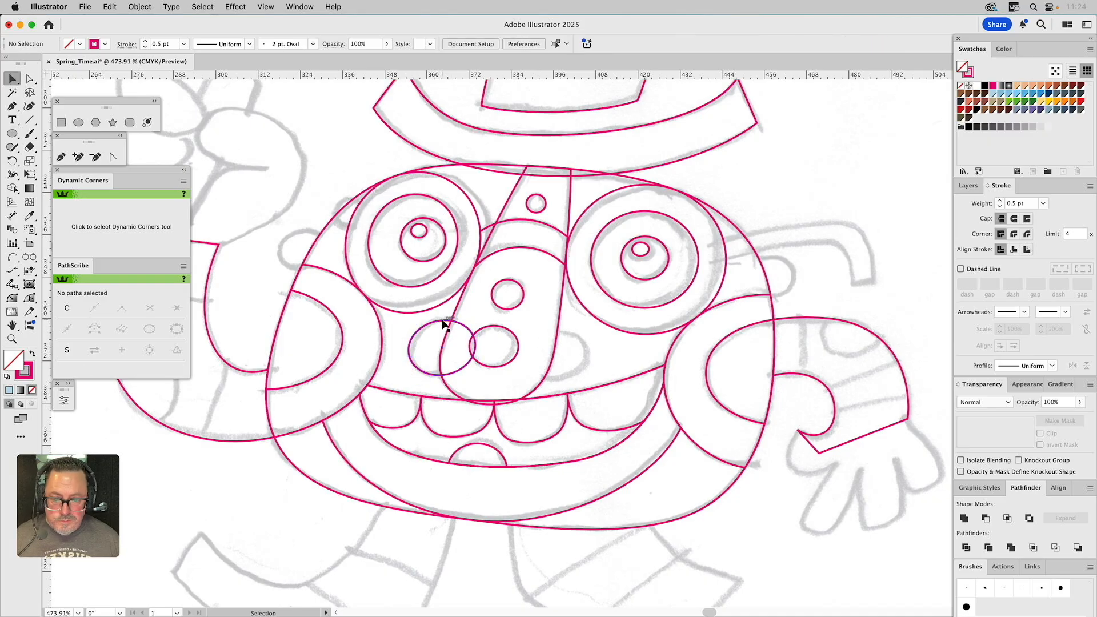
drag(439, 320, 506, 305)
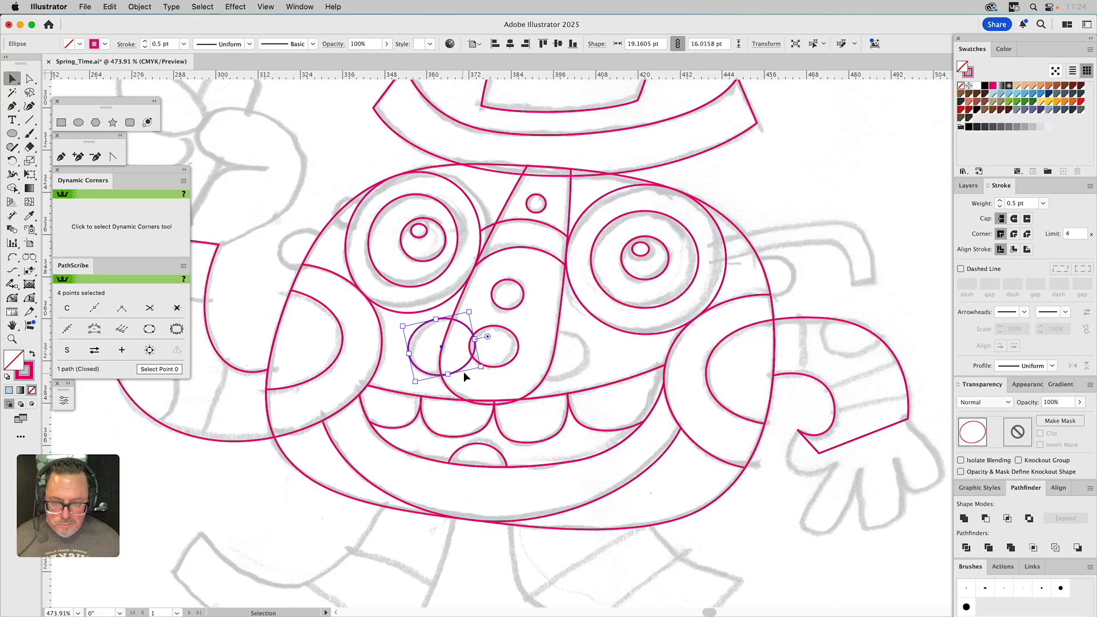
drag(464, 374, 518, 392)
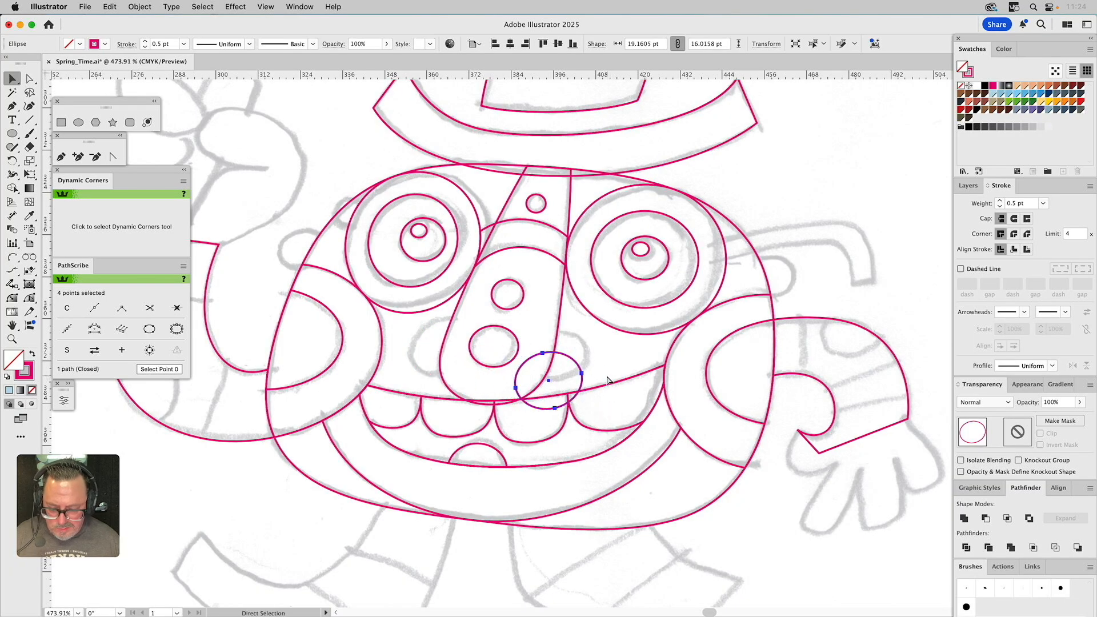
drag(573, 360, 500, 345)
click(577, 353)
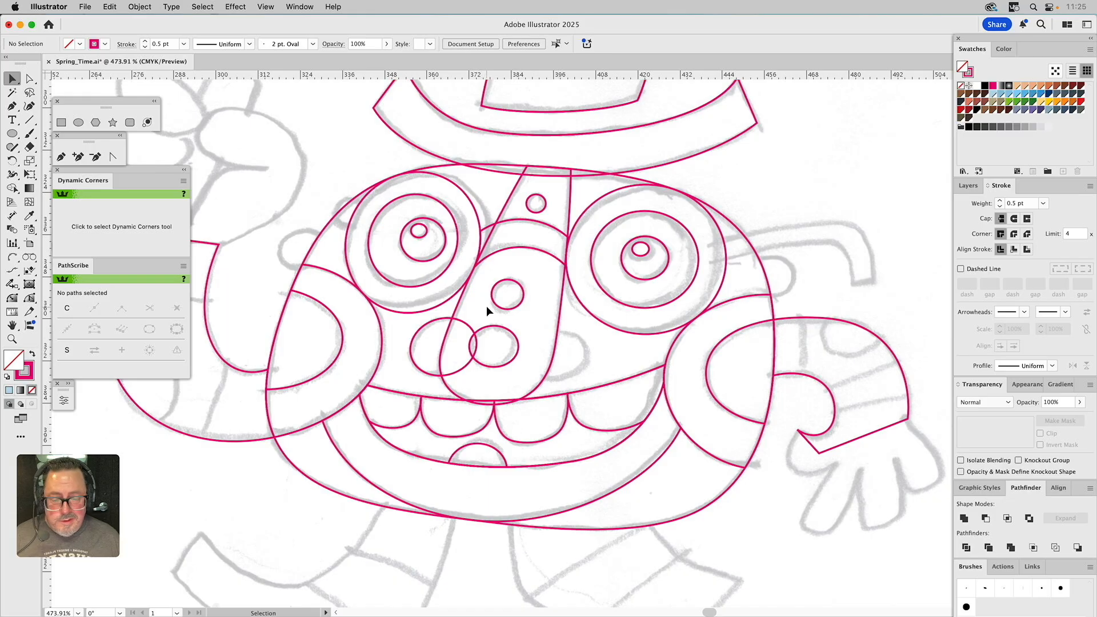
Duplicate the left nostril ellipse onto the sketched right nostril, and move and rotate the copy to follow the sketch
click(464, 326)
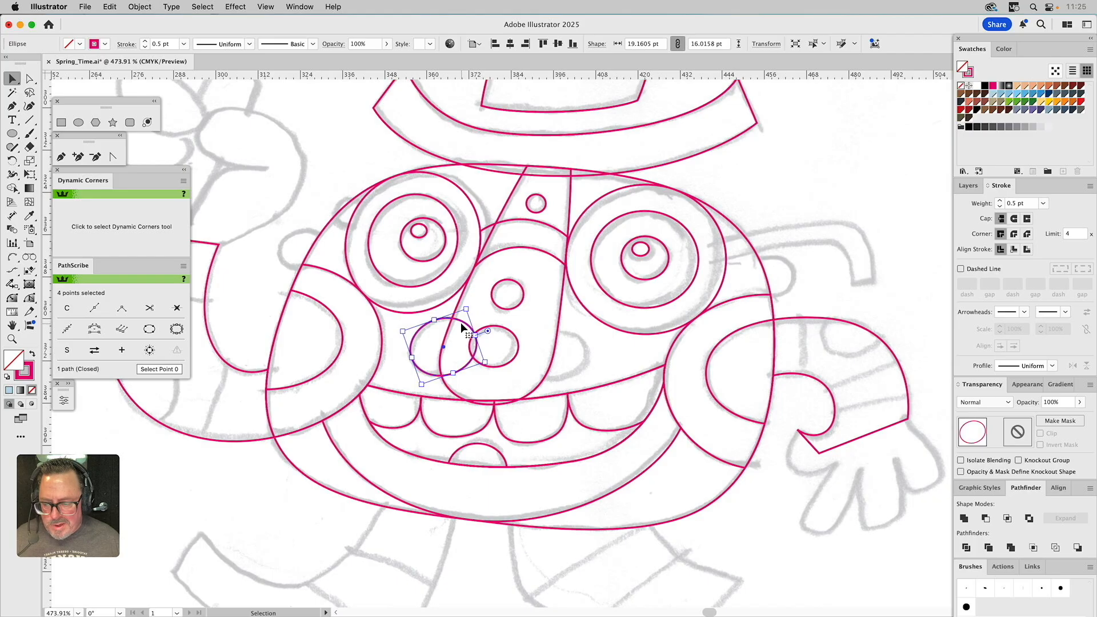
key(a)
drag(462, 322, 589, 320)
key(v)
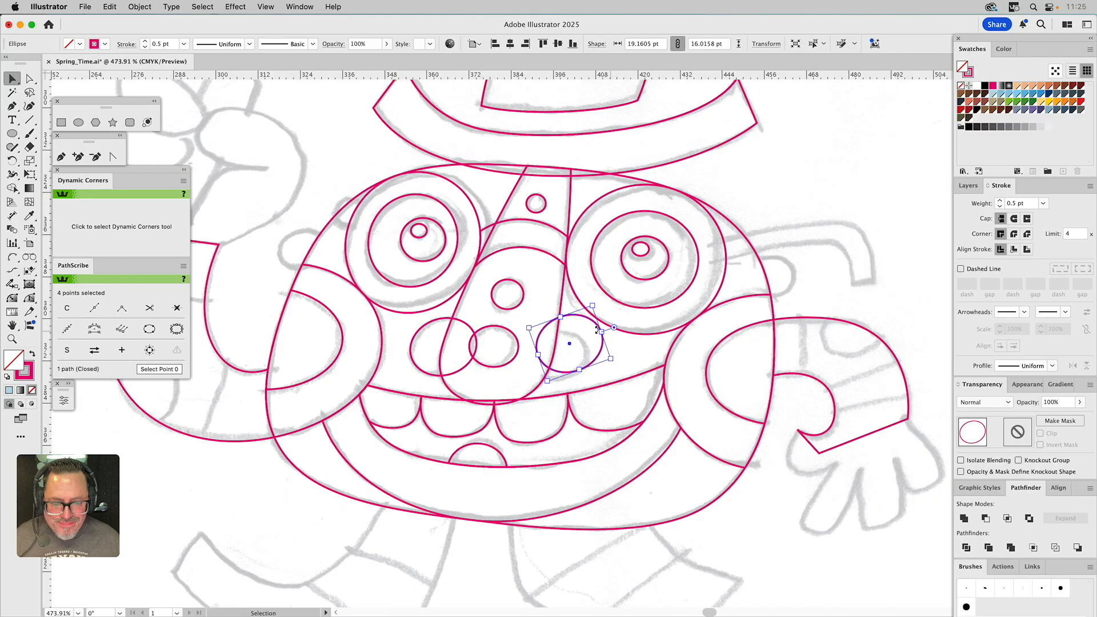
drag(607, 327, 578, 333)
click(593, 330)
click(574, 336)
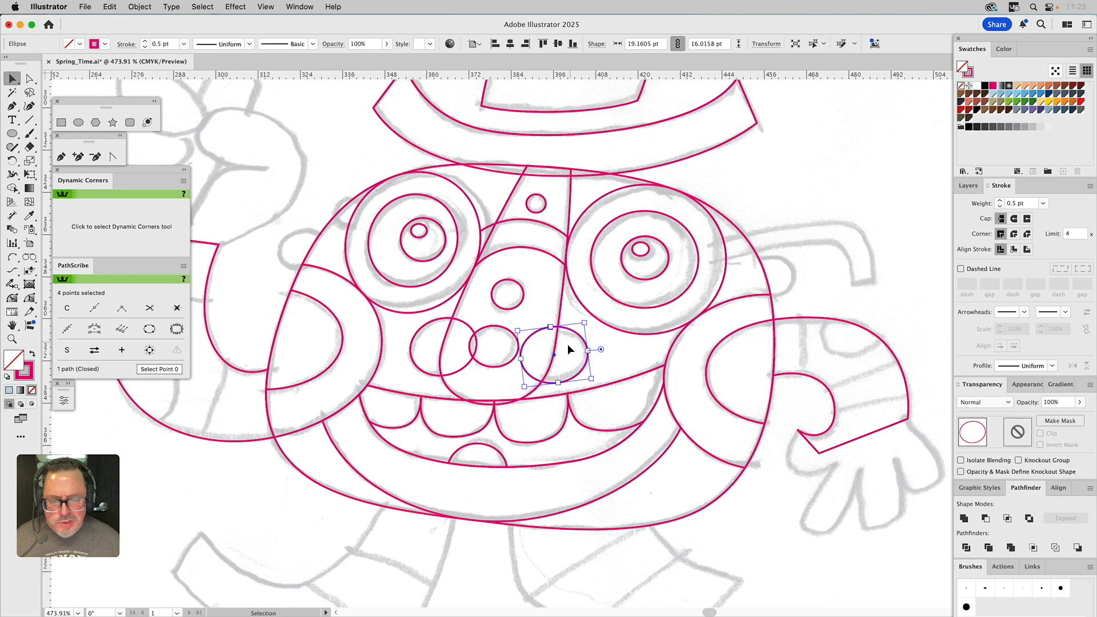
Resize the right nostril ellipse to about 18 by 14 pt so its outer curve fits the sketch
drag(522, 358, 529, 357)
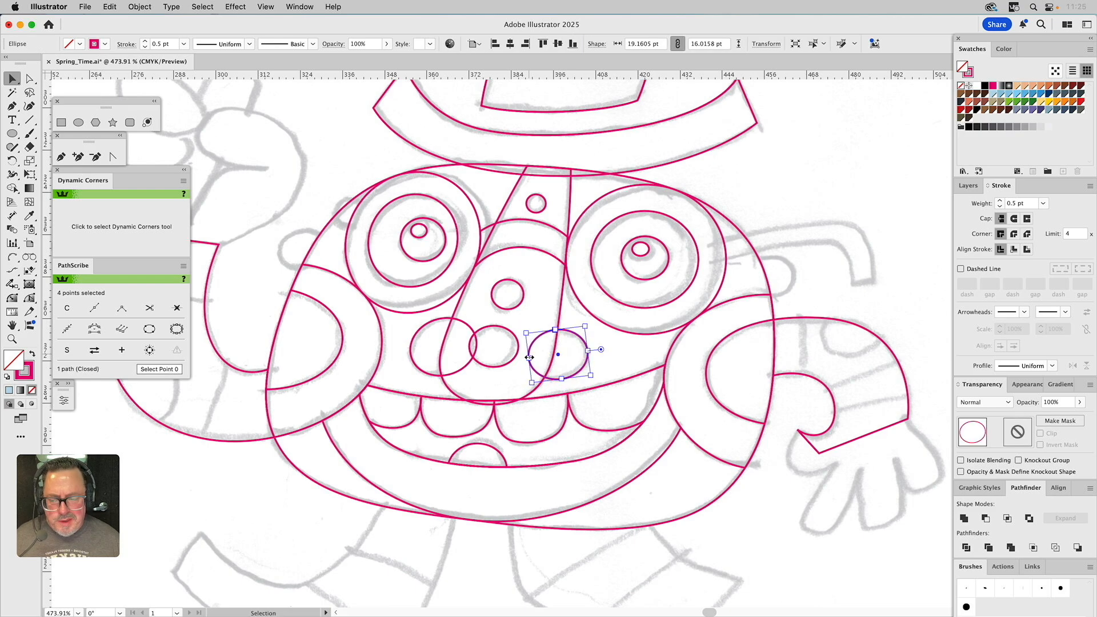
click(616, 354)
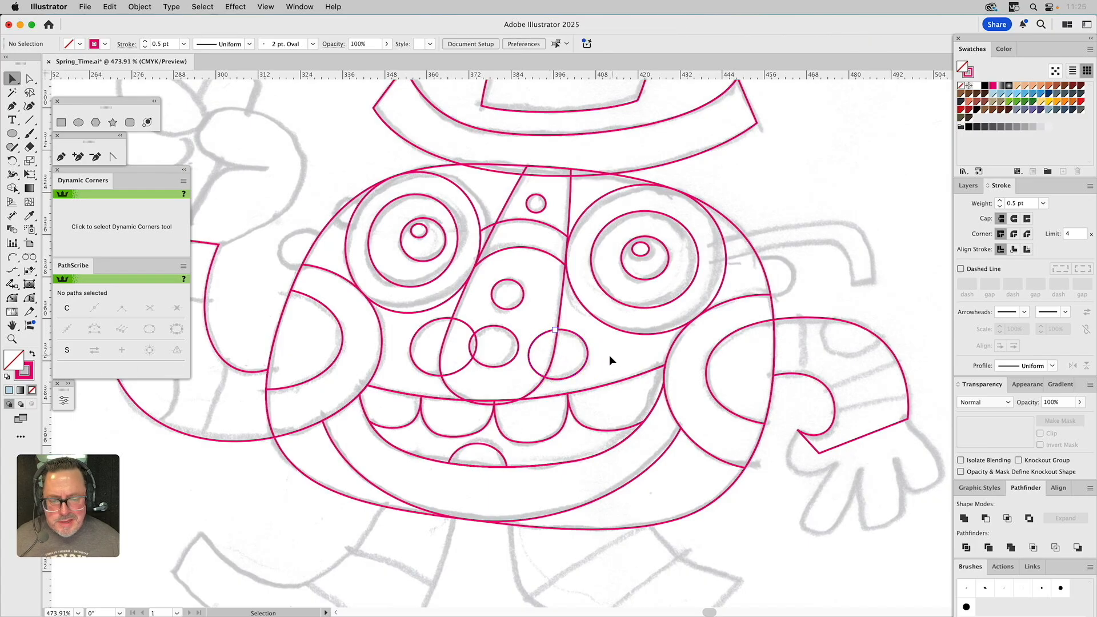
click(530, 356)
drag(530, 359, 525, 358)
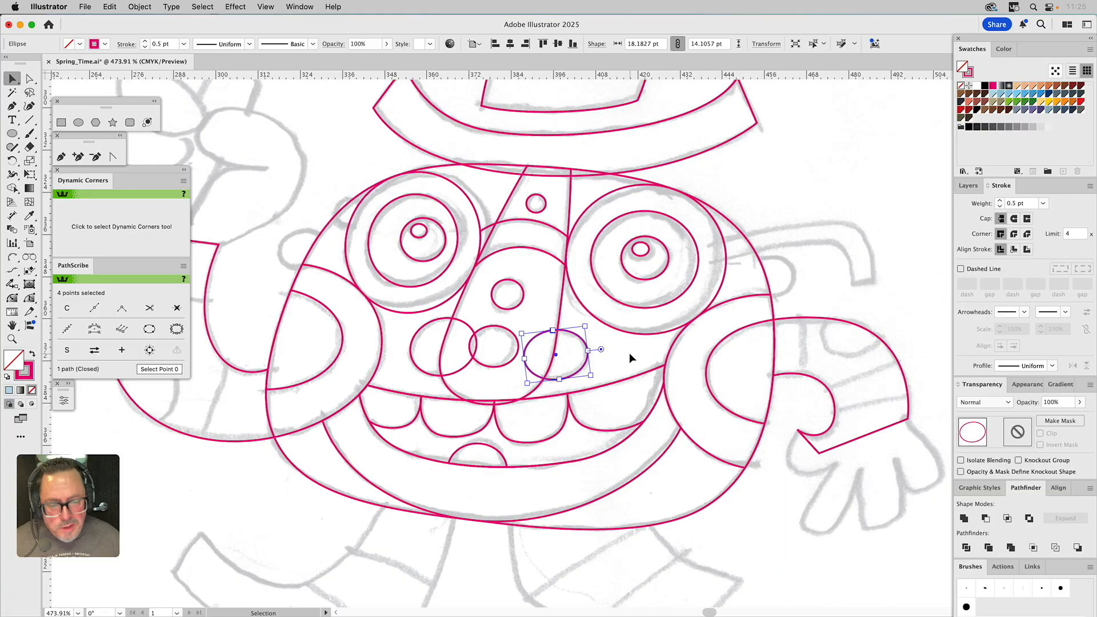
click(625, 348)
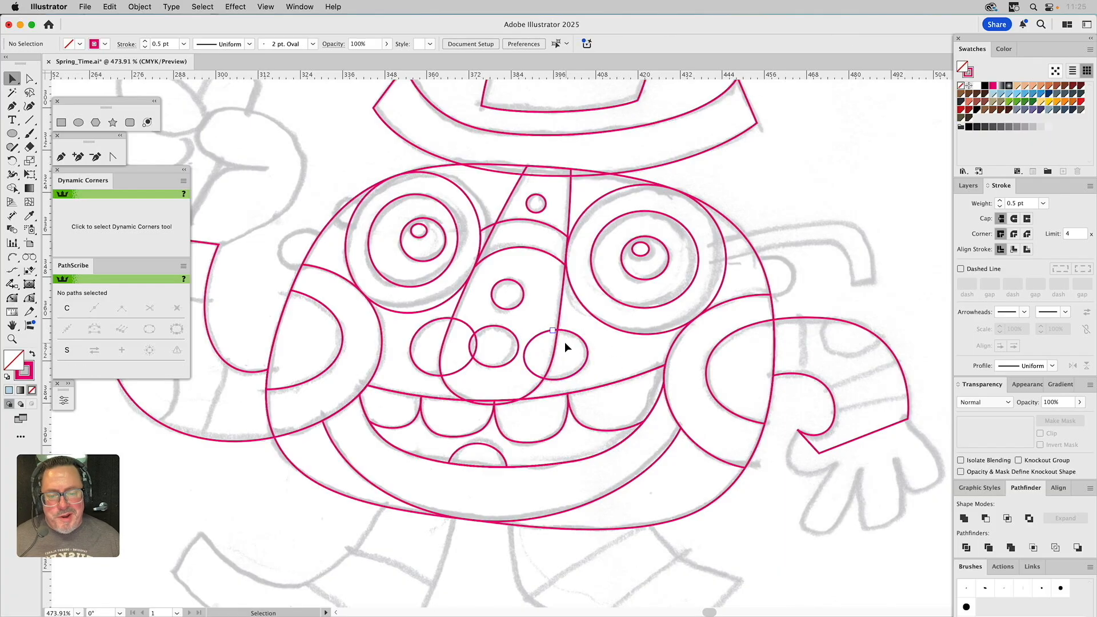
Cut the nose shape out of the right nostril ellipse with Pathfinder Minus Front, keeping a copy of the nose in place
click(557, 342)
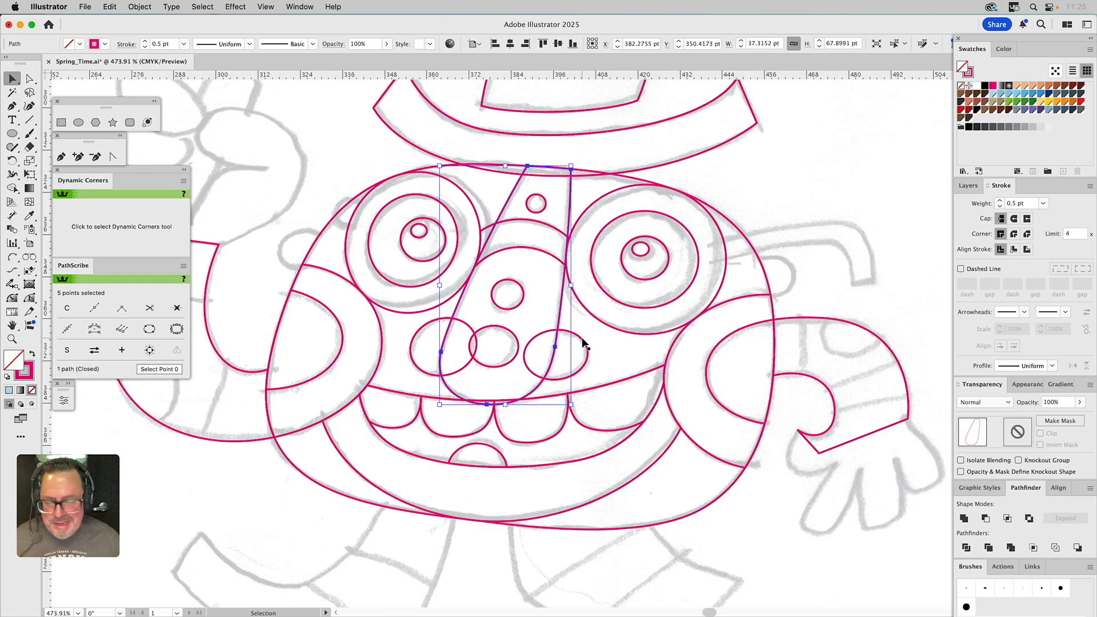
shift+click(581, 337)
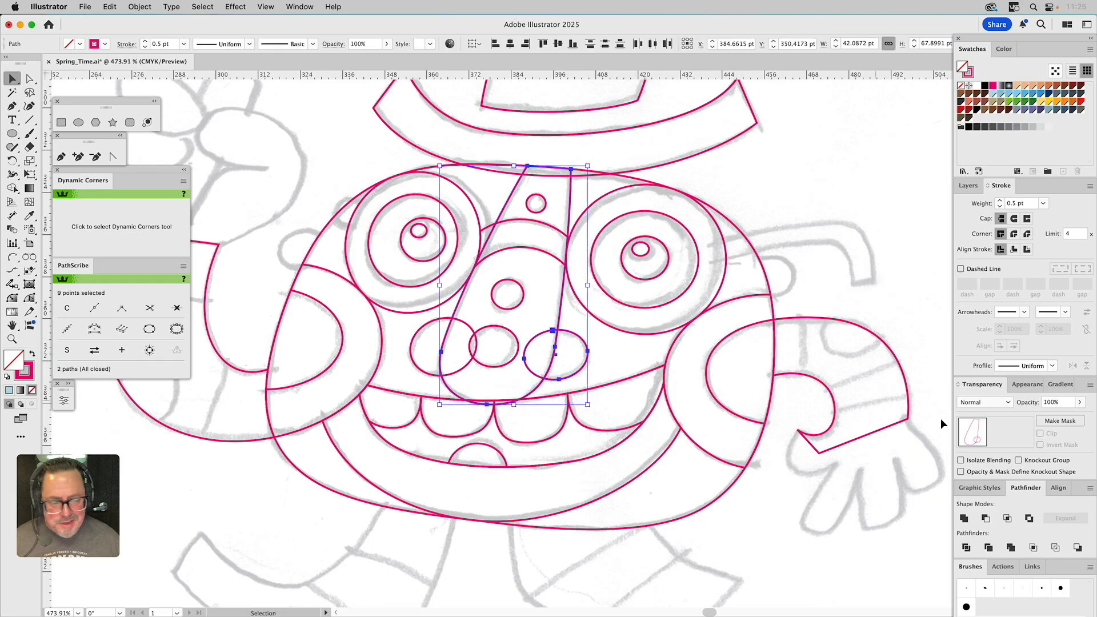
click(985, 518)
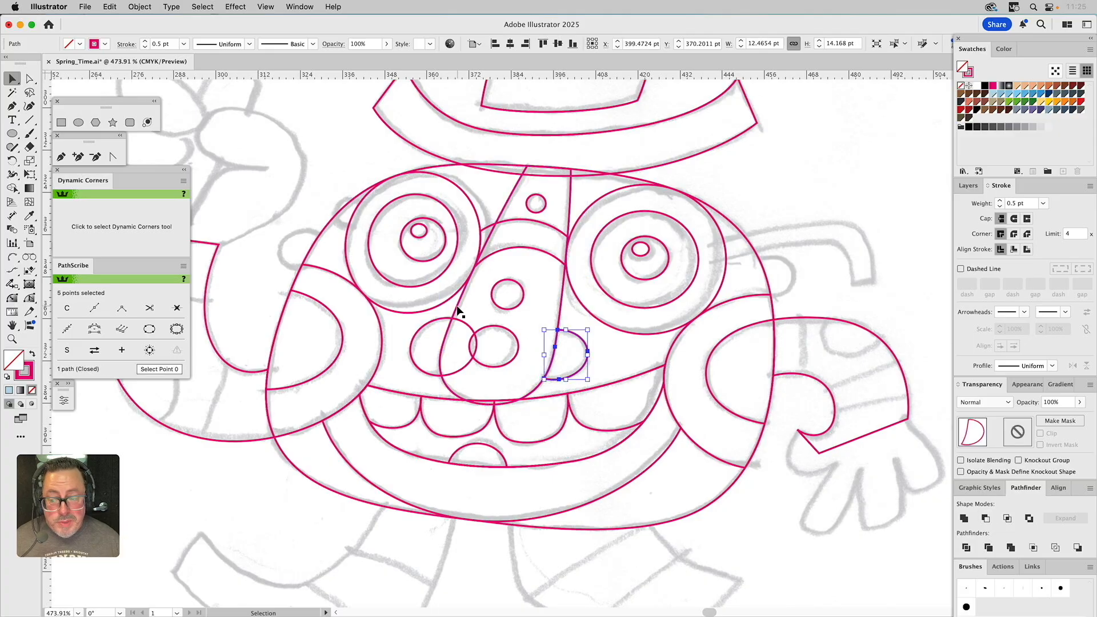
key(super+z)
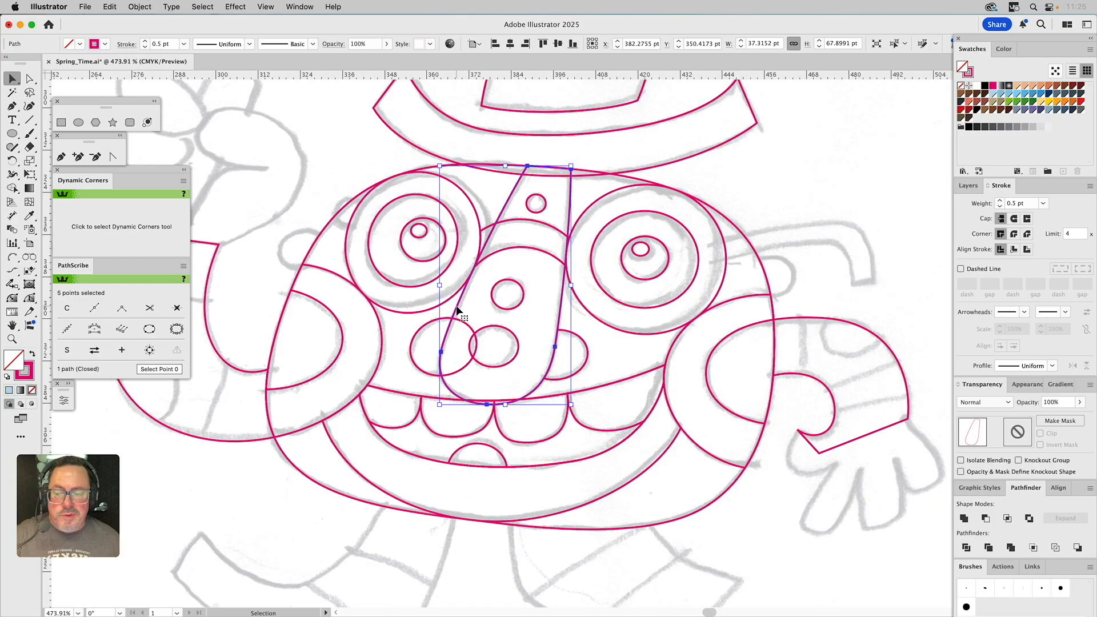
key(super+shift+z)
key(super+z)
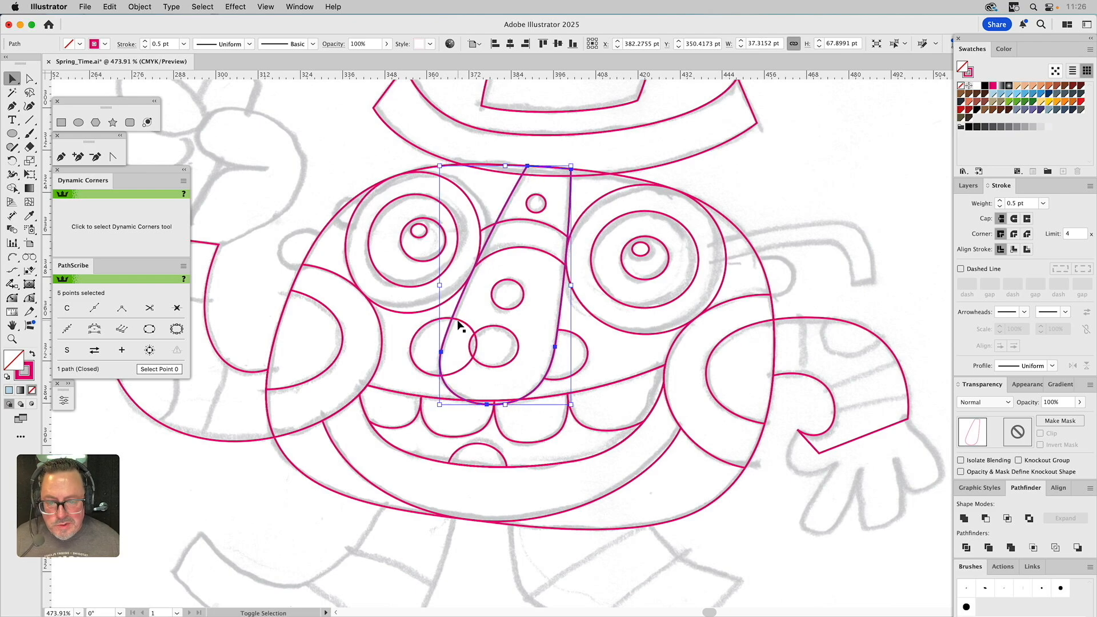
Cut the nose shape out of the left nostril ellipse with Pathfinder Minus Front, keeping a copy of the nose in place
shift+click(460, 320)
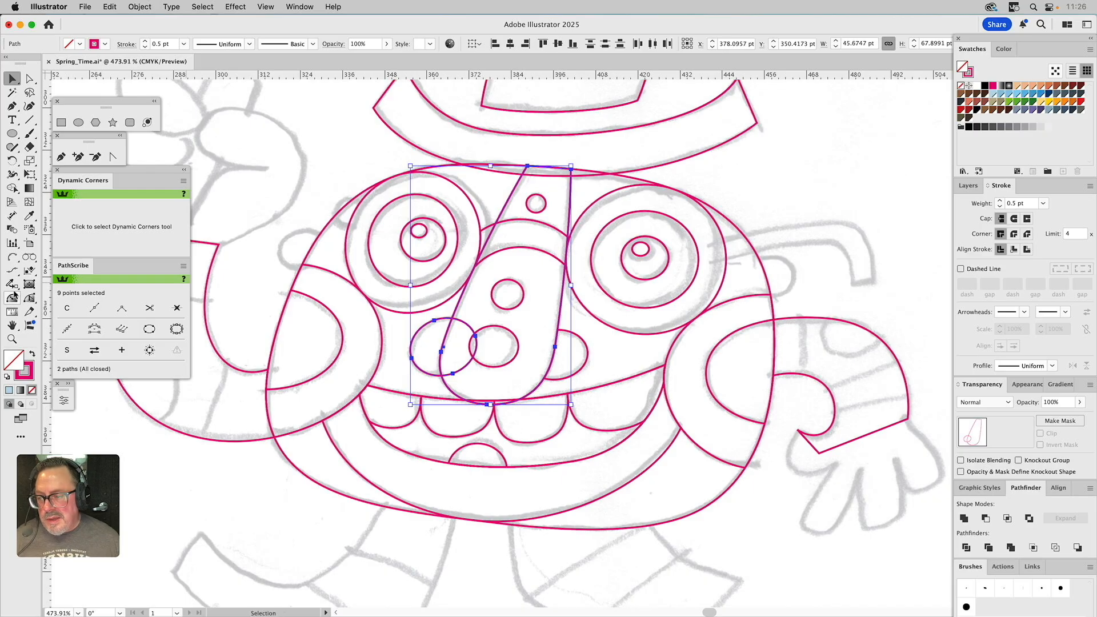
click(985, 518)
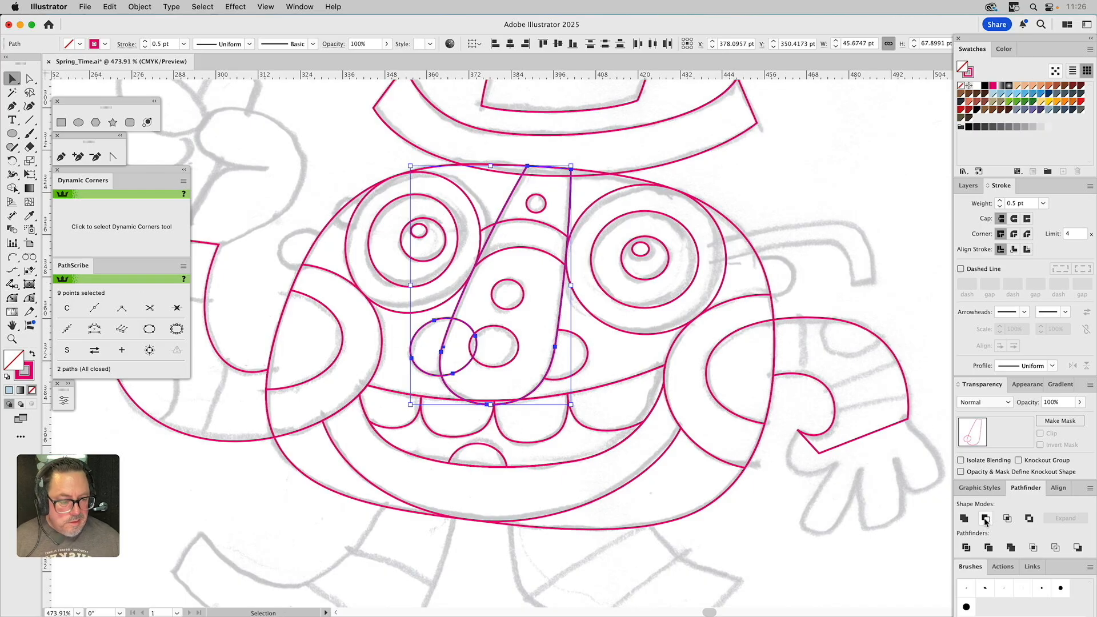
click(629, 355)
Start the right hand's outline with the Pen tool at the sleeve's inner corner, cutting straight past the thumb and tracing around the first finger
drag(642, 360, 478, 200)
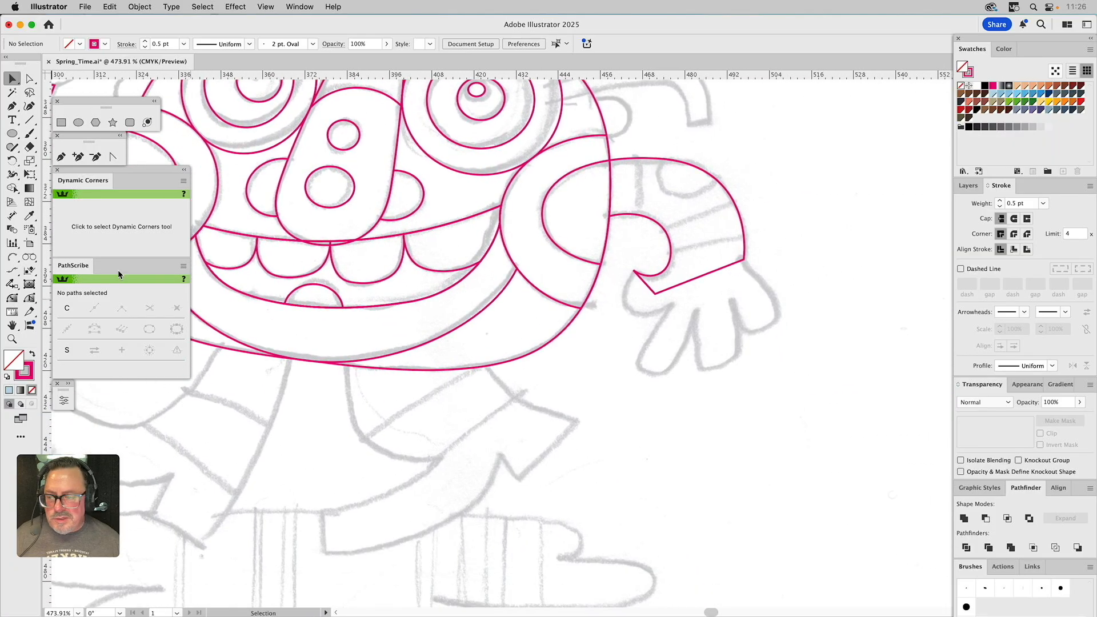
click(12, 338)
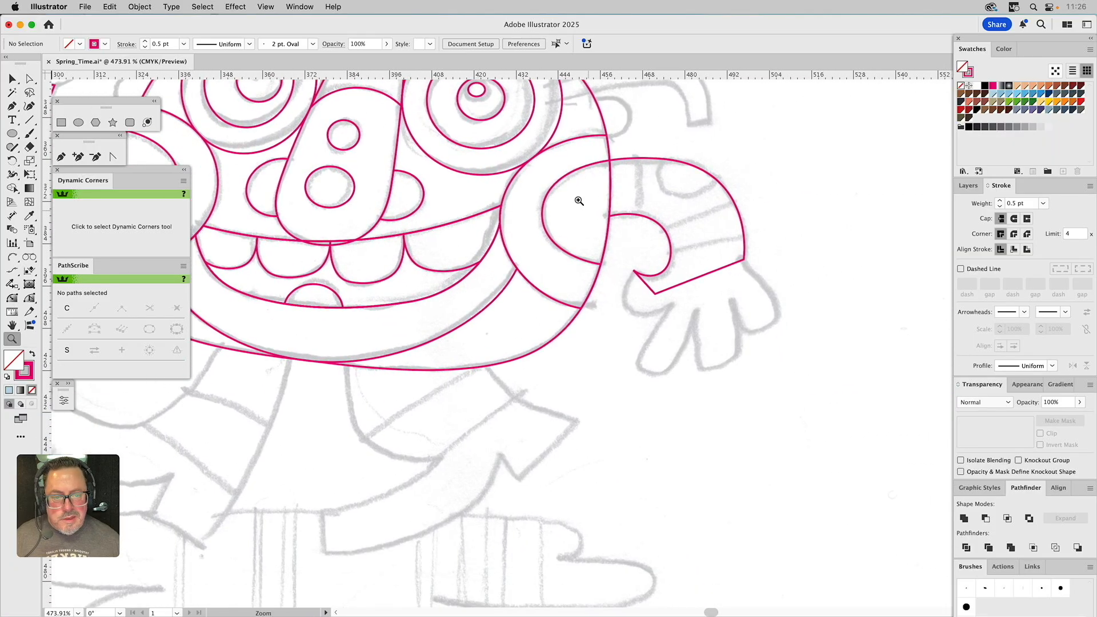
drag(583, 208, 665, 302)
drag(537, 208, 816, 322)
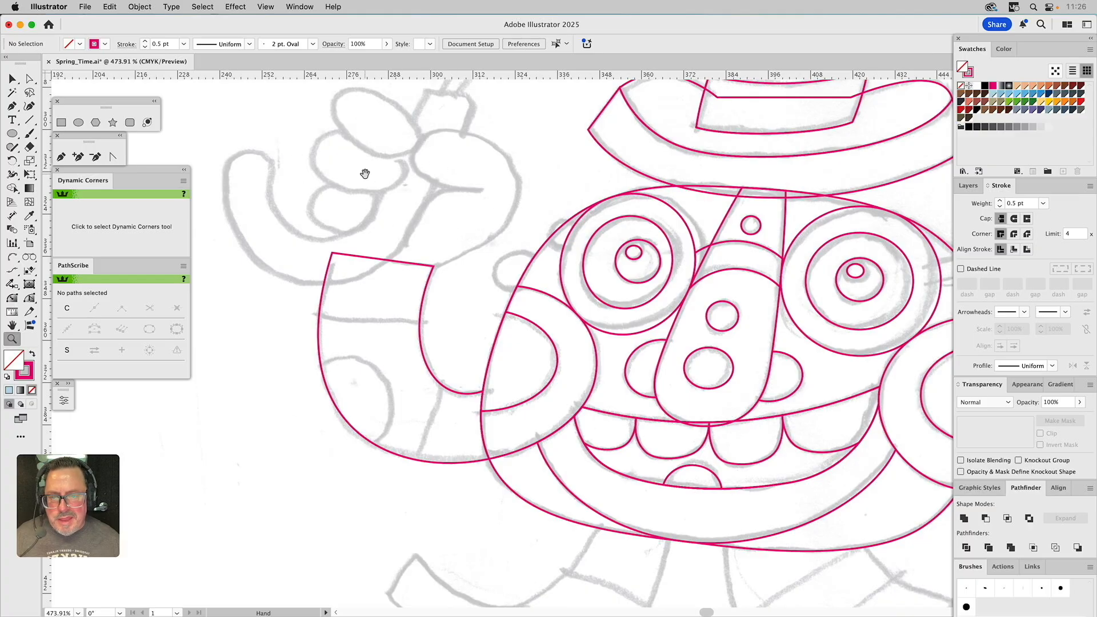
scroll(777, 357, down, 6)
scroll(777, 357, right, 10)
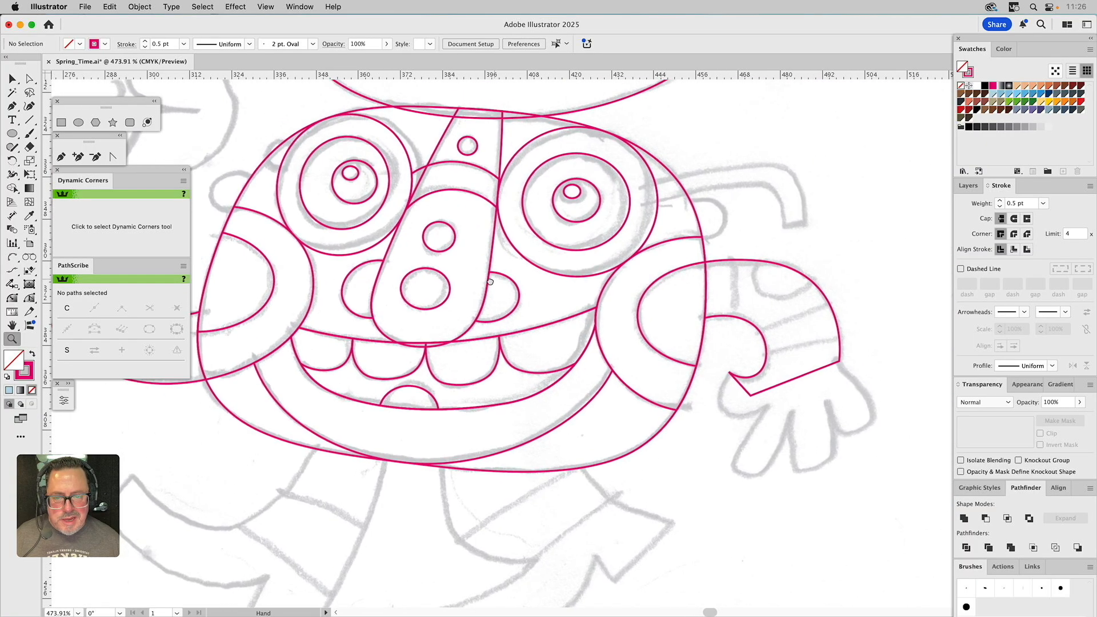
drag(683, 228, 917, 429)
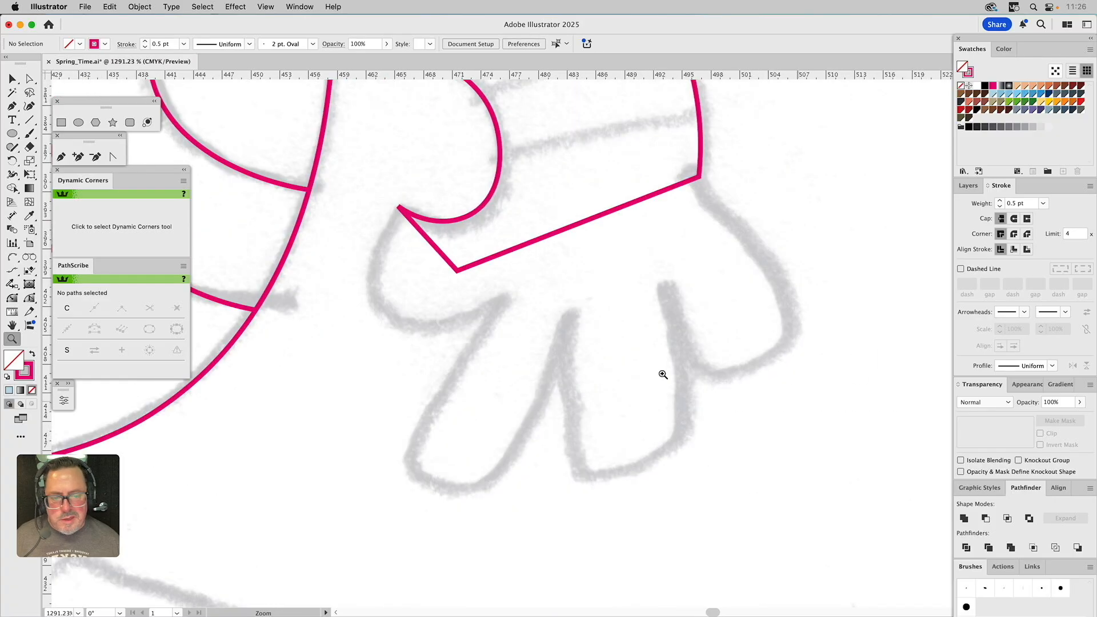
click(61, 156)
click(398, 207)
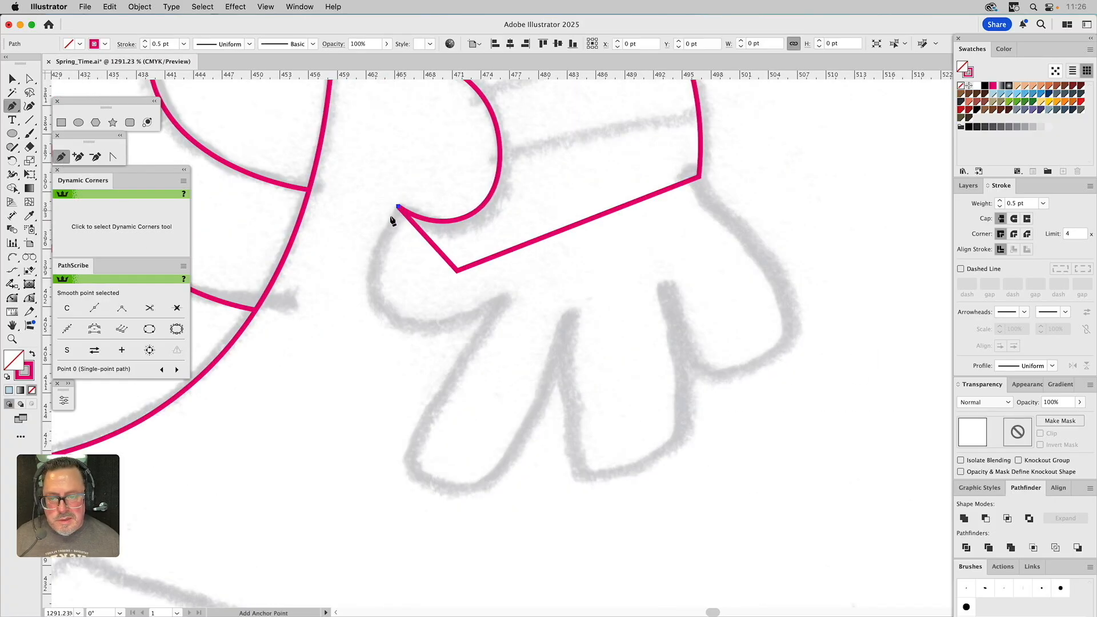
click(495, 306)
drag(410, 450, 403, 480)
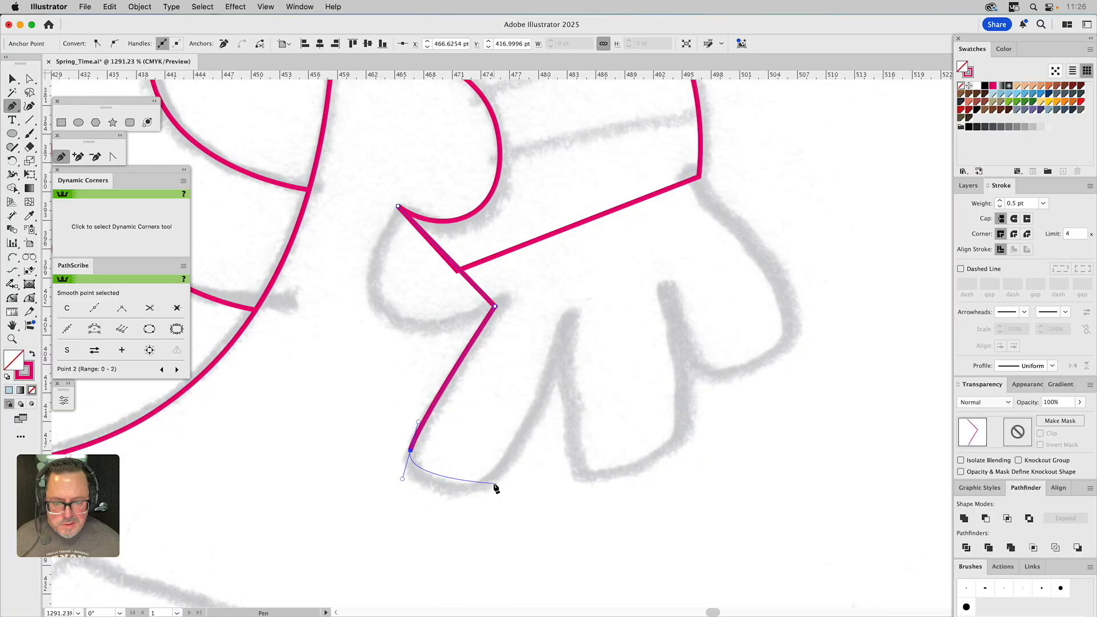
drag(491, 483, 518, 447)
click(565, 325)
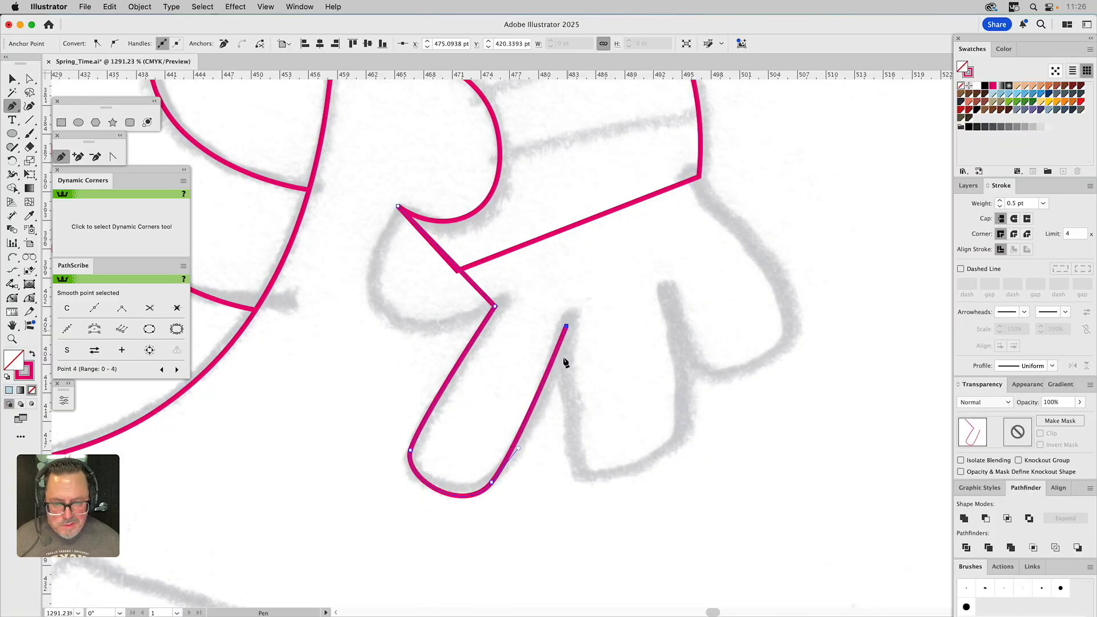
Continue the hand path around the sketched middle and outer fingers up to the sleeve's outer corner
drag(581, 470, 594, 503)
drag(680, 436, 686, 381)
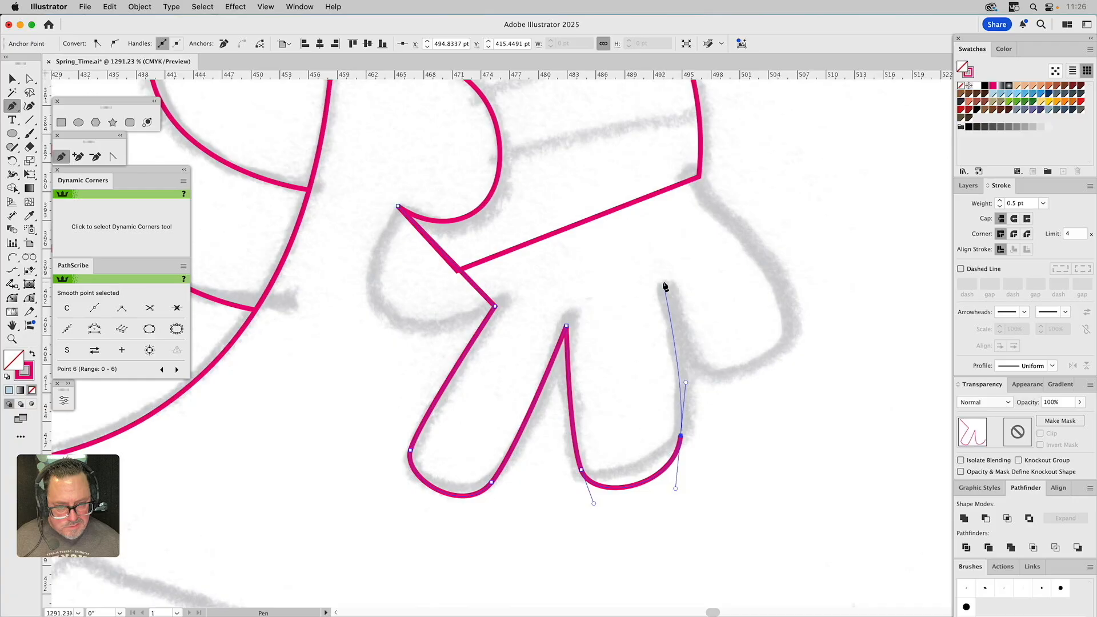
drag(662, 283, 730, 385)
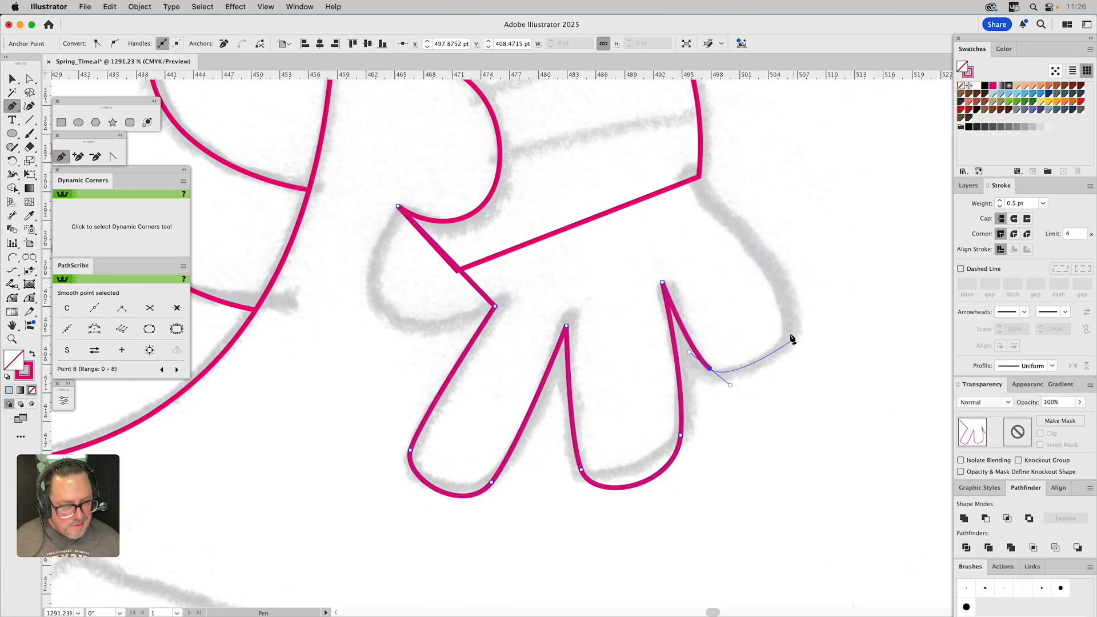
drag(789, 326, 779, 278)
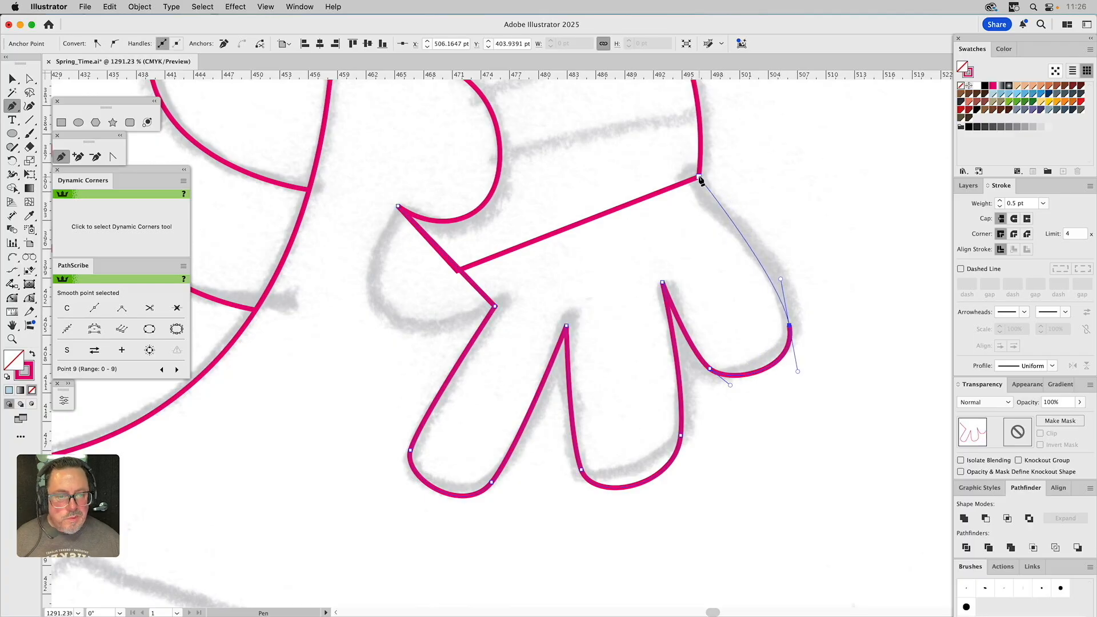
click(699, 178)
Close the hand path with straight segments running inside the sleeve back to its starting corner
click(619, 172)
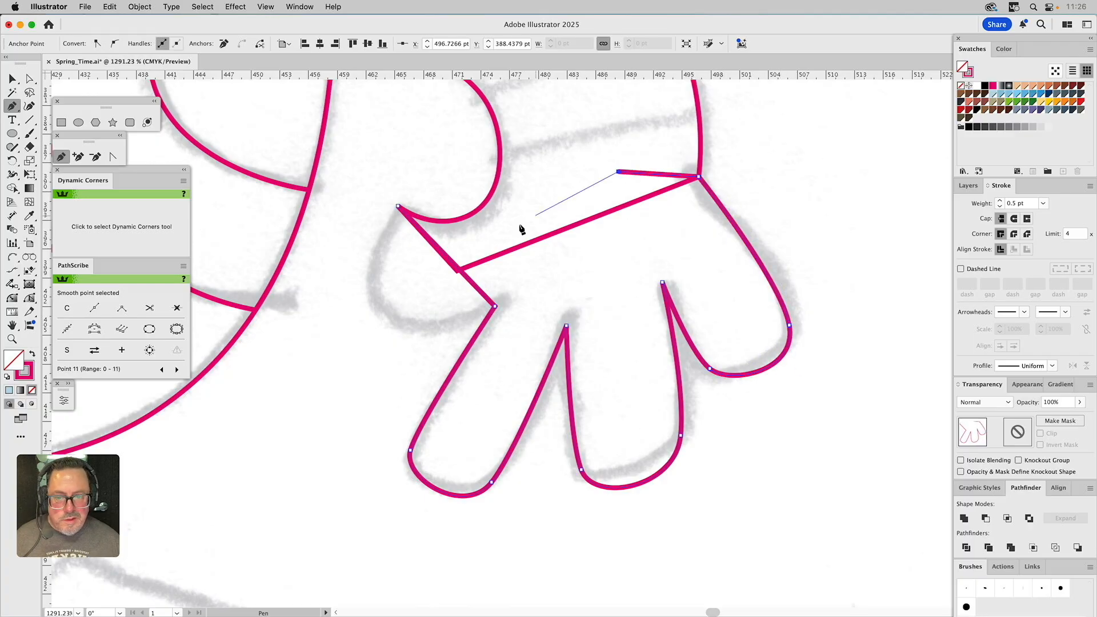
click(436, 234)
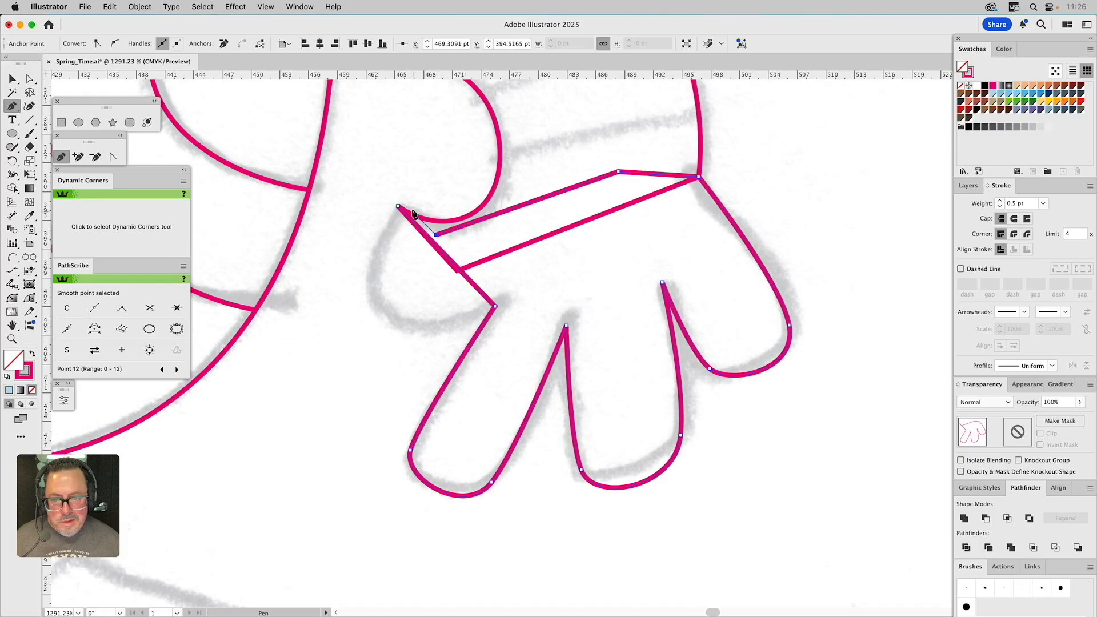
click(399, 207)
key(super)
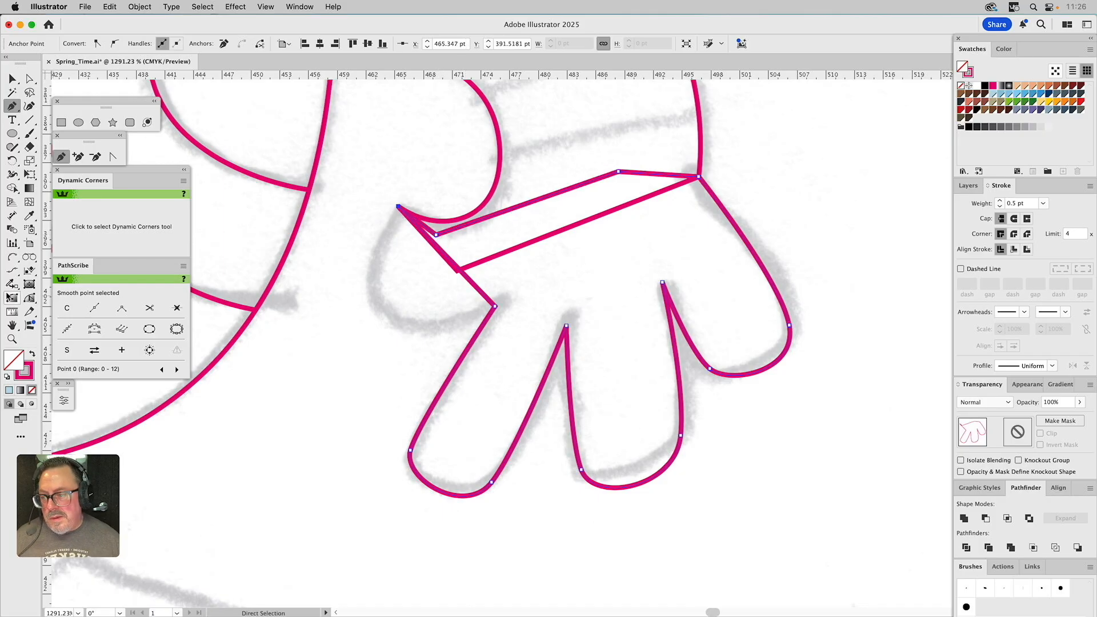
Bend the straight thumb segment of the hand path with the PathScribe tool so it follows the sketched thumb
click(30, 298)
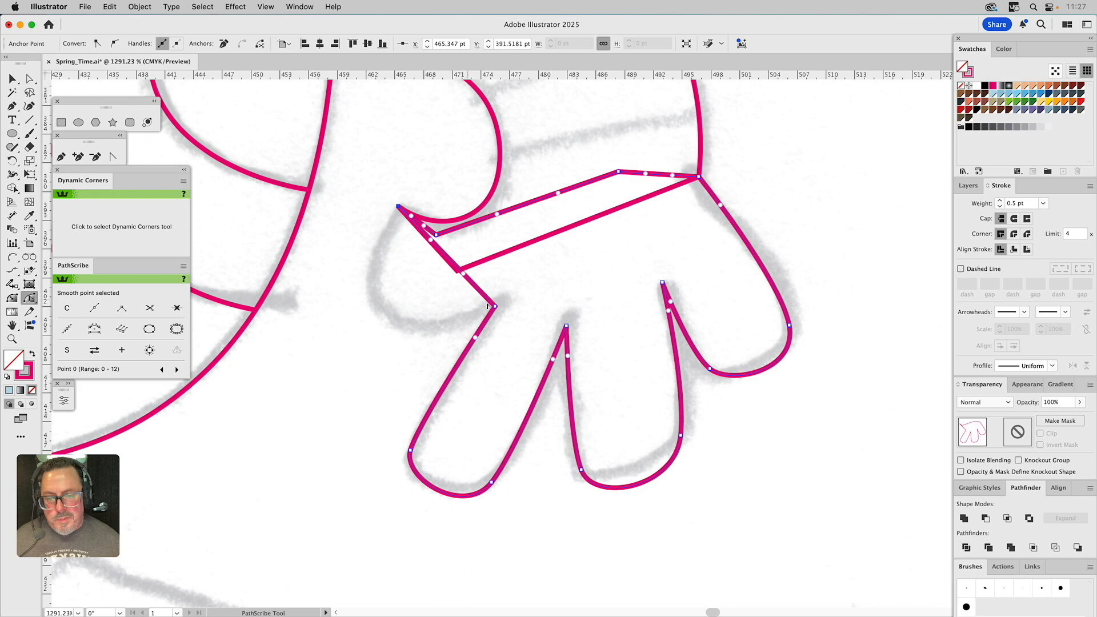
drag(475, 288, 342, 281)
drag(435, 323, 385, 360)
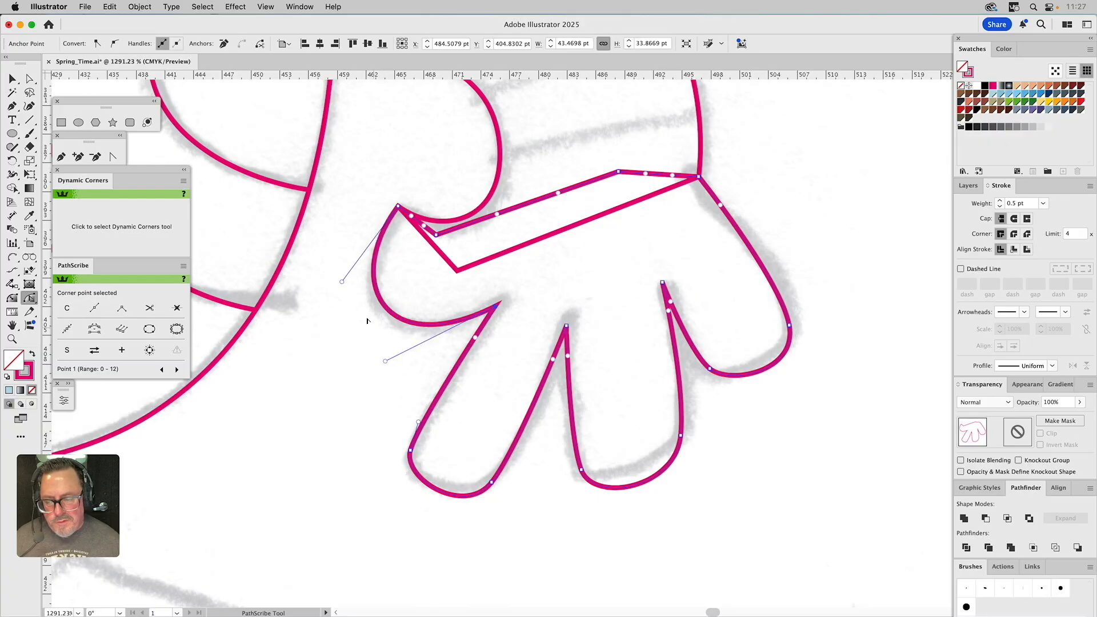
drag(342, 283, 334, 272)
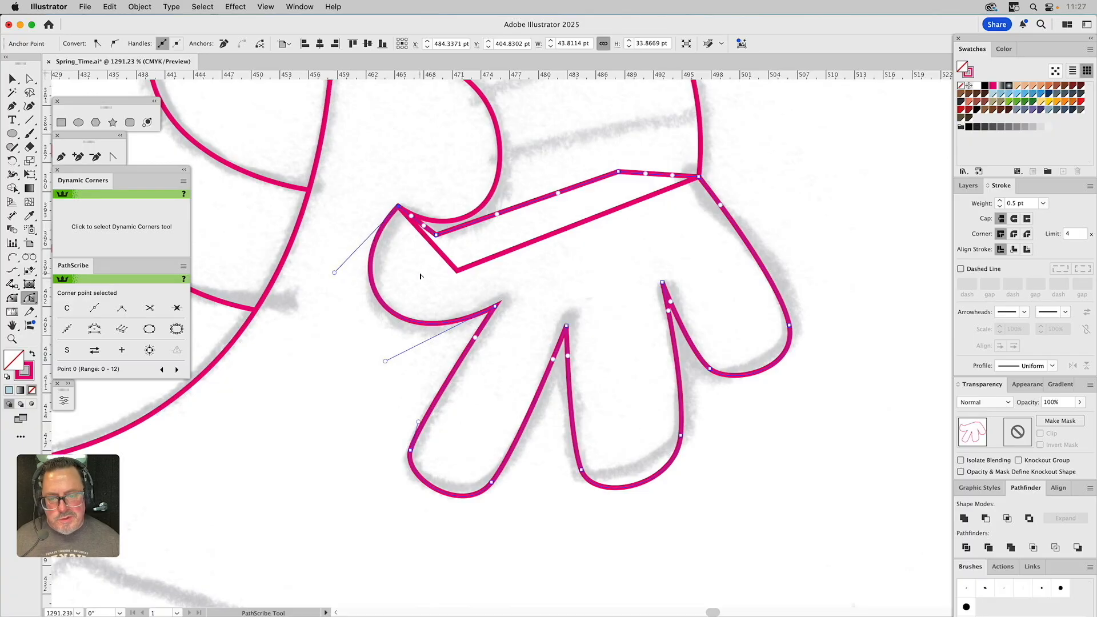
Move the sleeve cuff's lower inner corner point farther down into the hand, then deselect the path
key(a)
drag(460, 274, 438, 286)
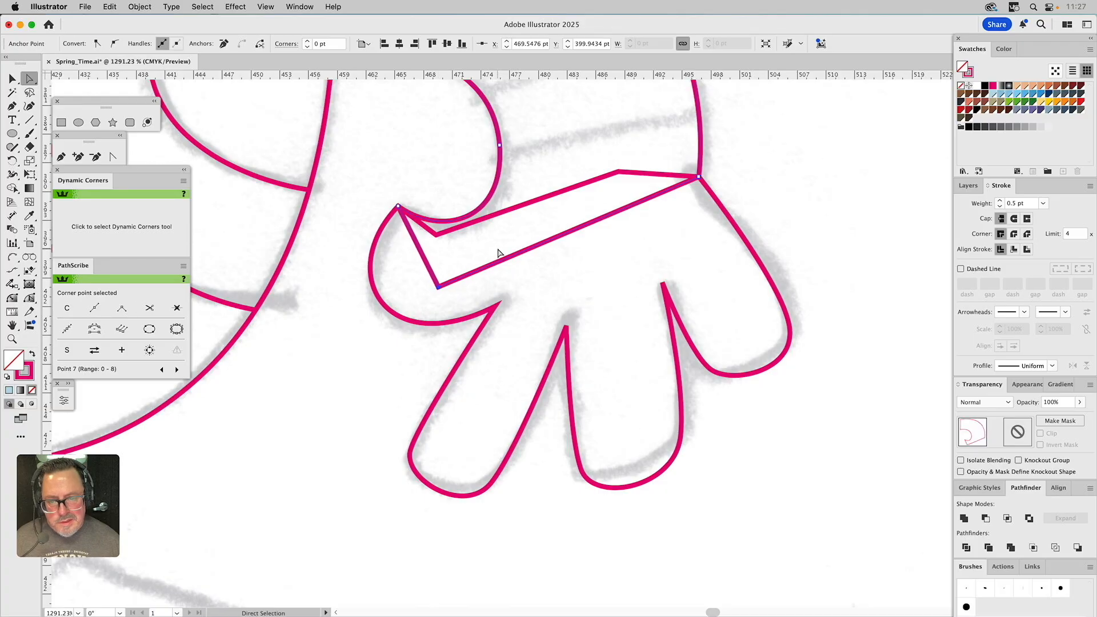
click(539, 276)
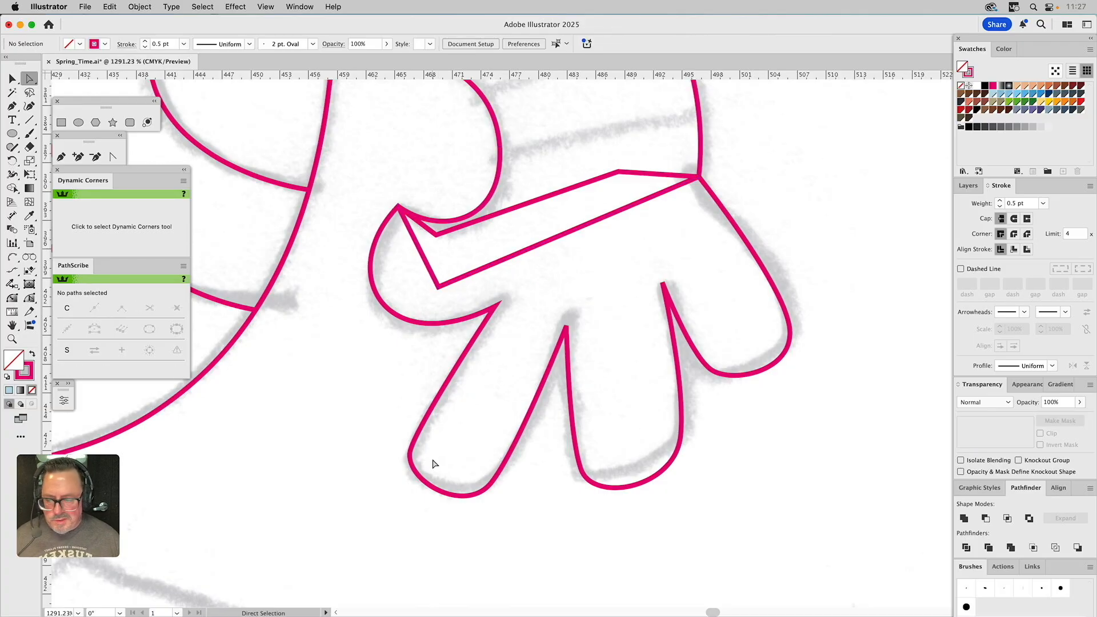
Refine the first finger's tip by repositioning its two anchor points and adjusting their handles to match the sketch
drag(411, 451, 396, 489)
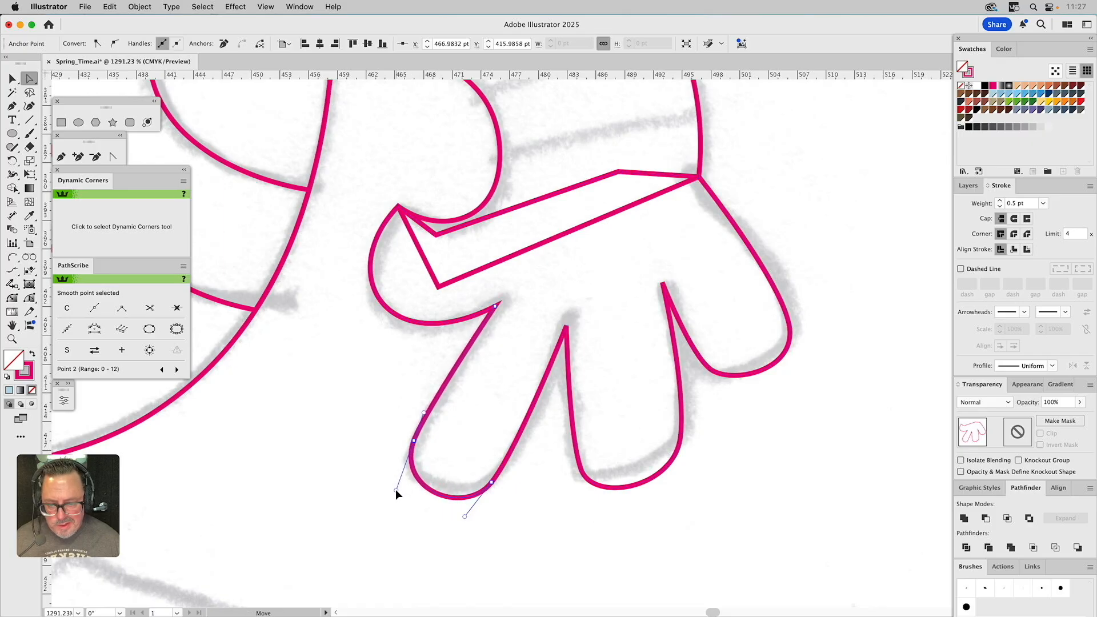
drag(492, 483, 542, 412)
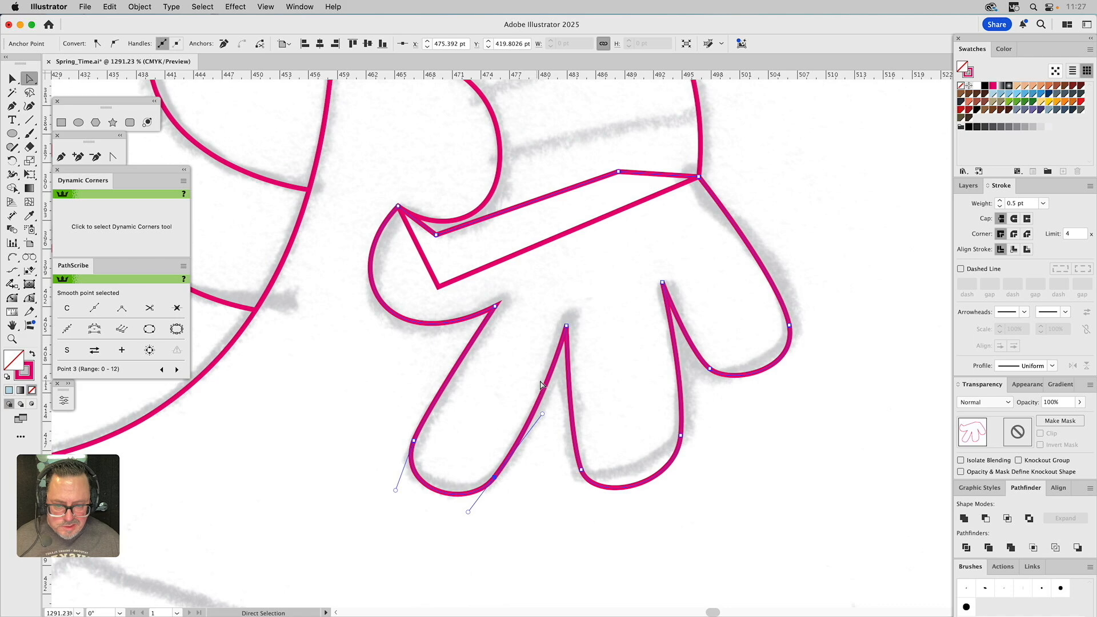
click(458, 367)
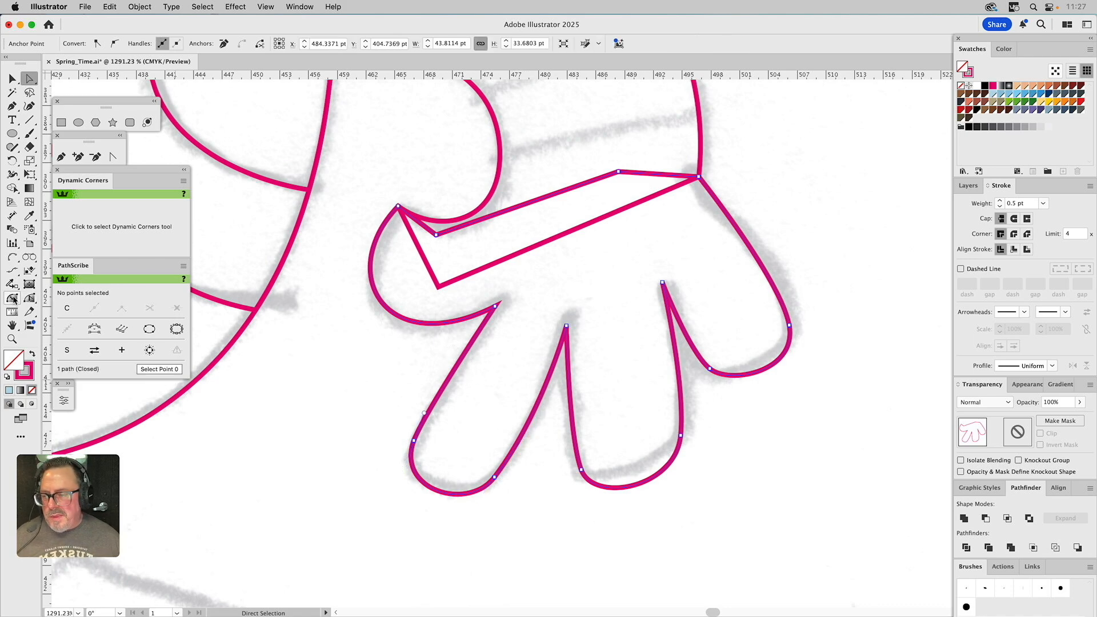
Extend handles from the corners on both sides of the first finger and adjust the middle finger's lower anchor point to fit the sketch
drag(29, 297, 65, 298)
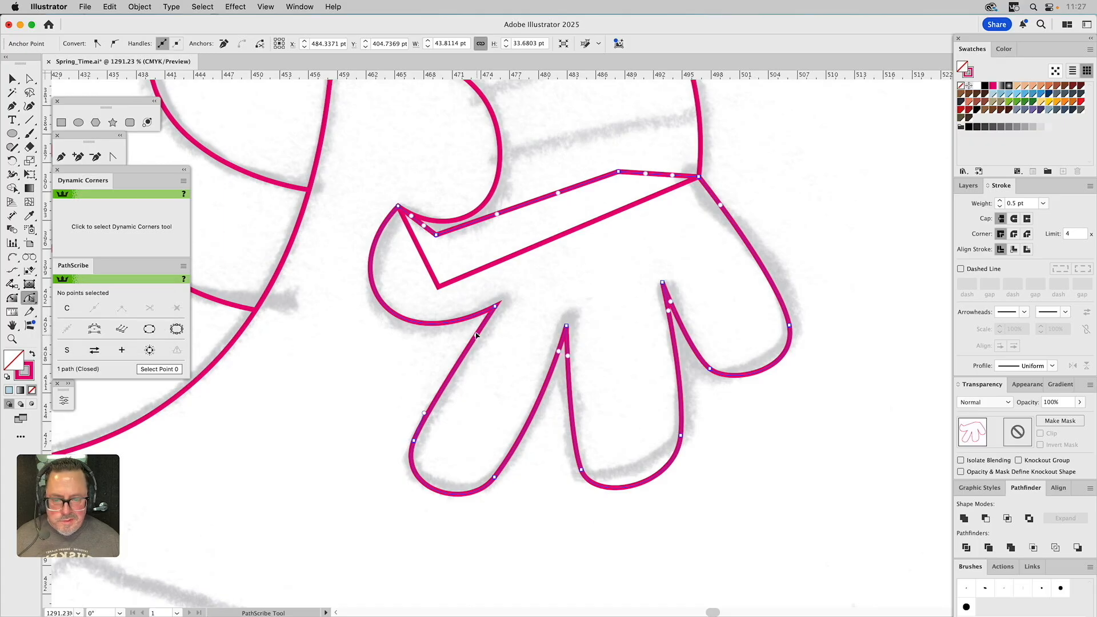
click(476, 337)
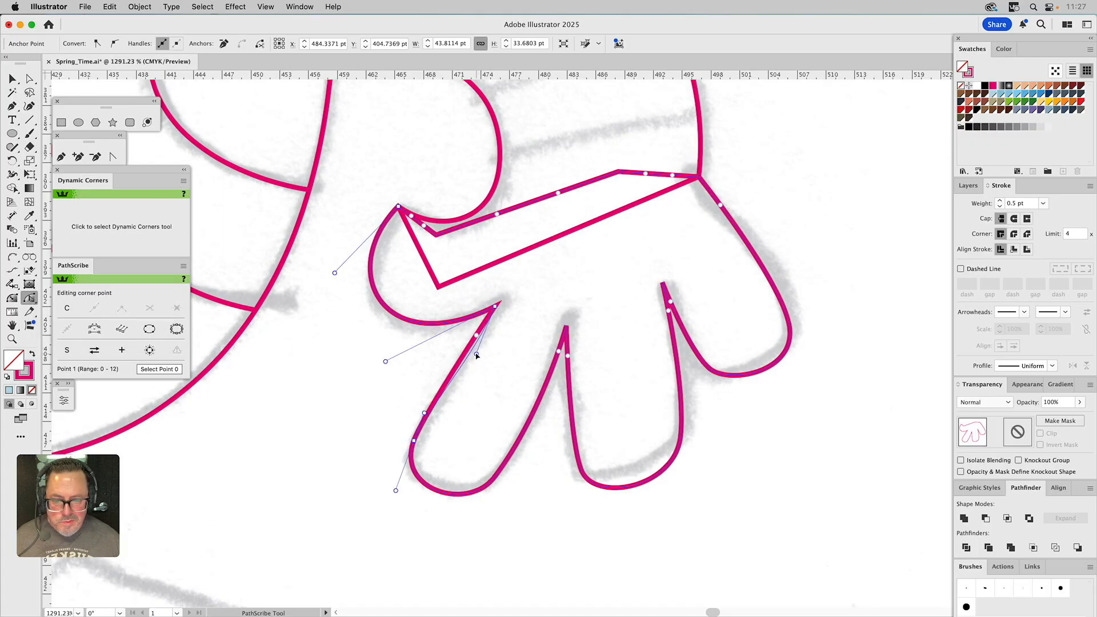
drag(476, 356, 476, 354)
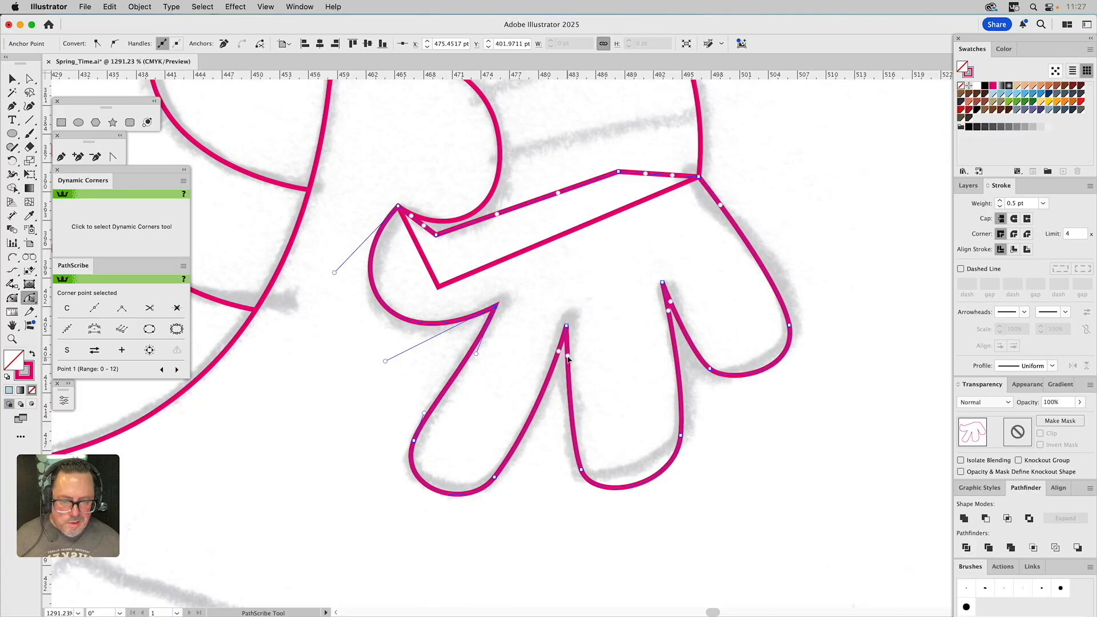
click(587, 409)
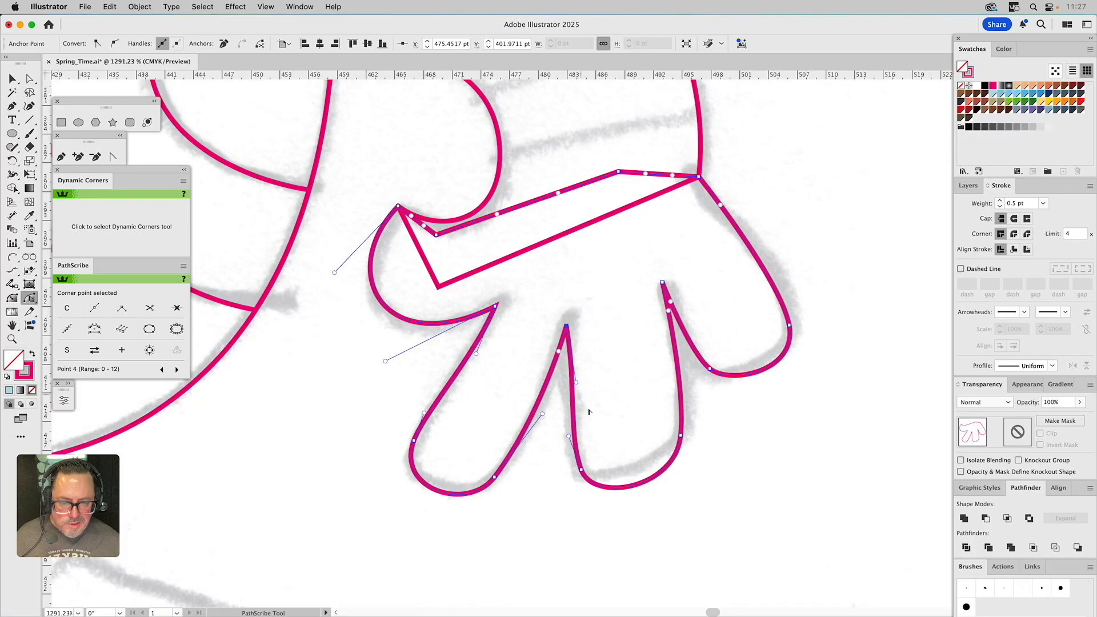
click(581, 469)
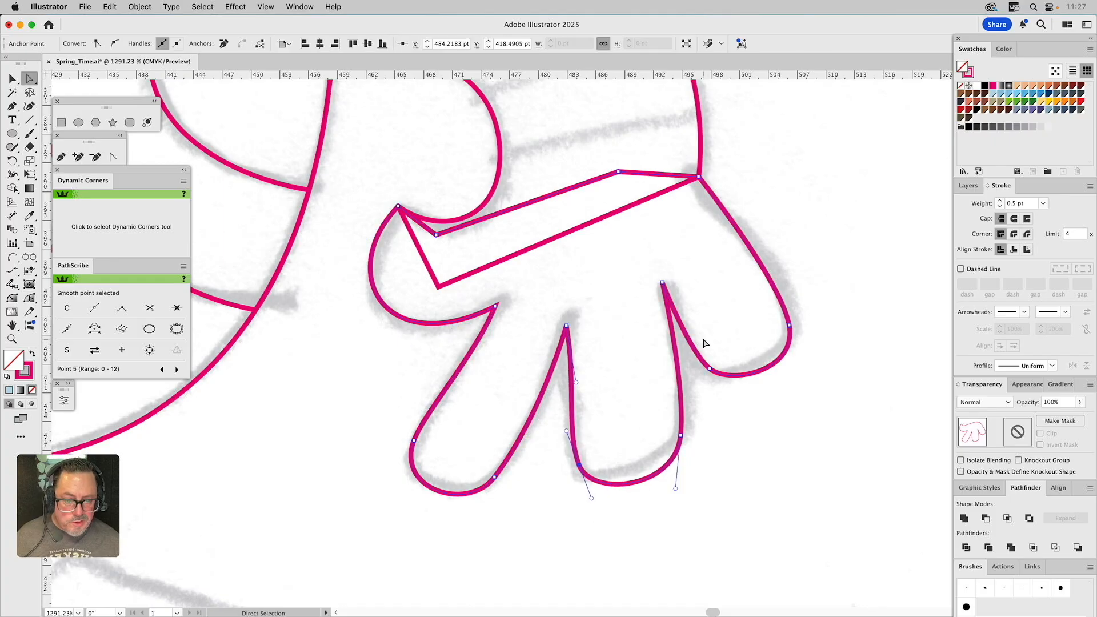
Extend a handle from the corner between the middle and outer fingers to curve the outer finger's inner edge
click(30, 298)
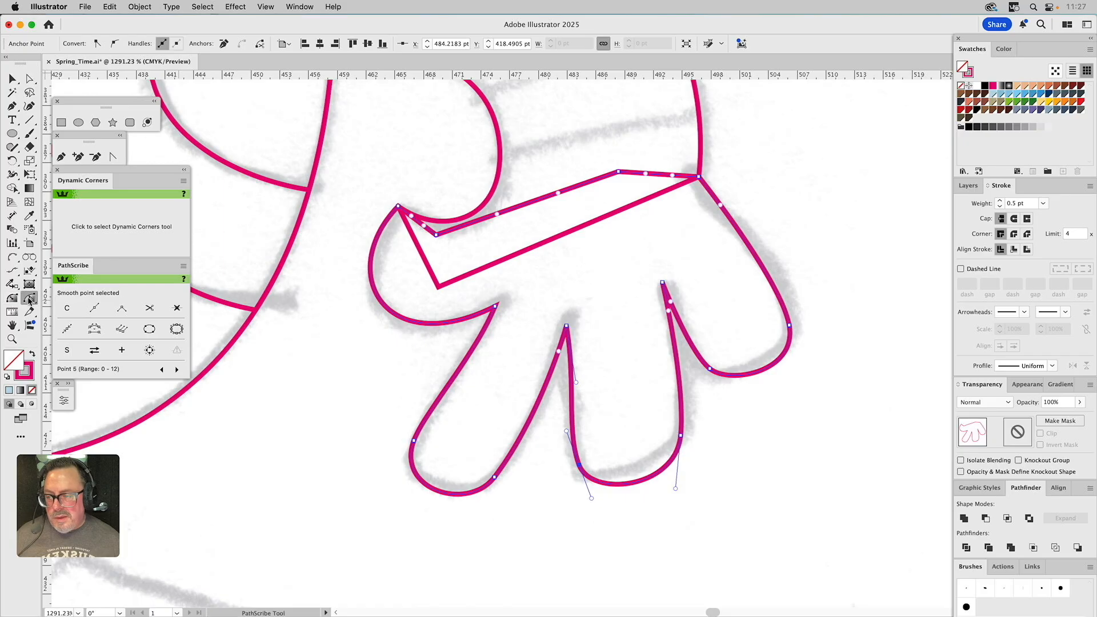
click(671, 304)
drag(681, 309, 681, 309)
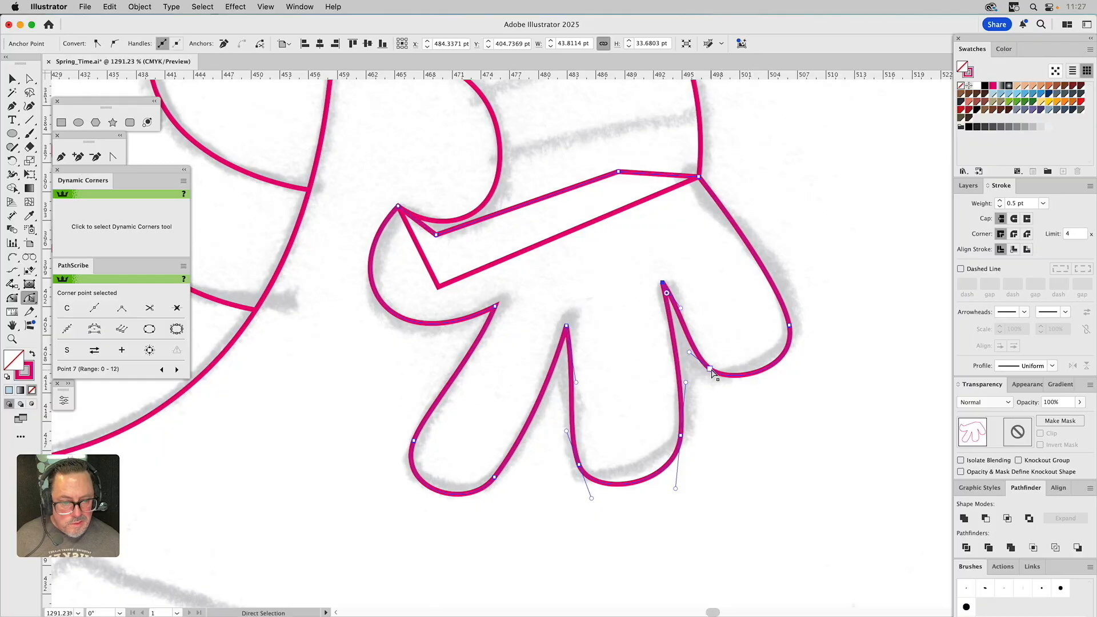
key(a)
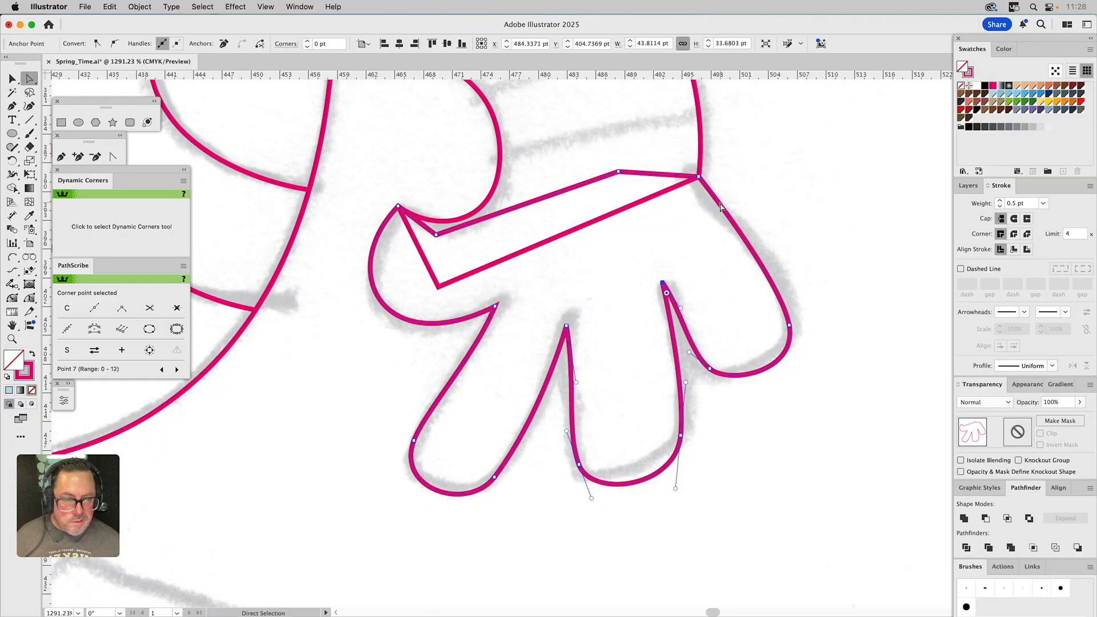
Curve the hand's outer edge from the sleeve corner to the outer fingertip with PathScribe, adjusting the fingertip's handles, and deselect the path
click(721, 208)
click(30, 298)
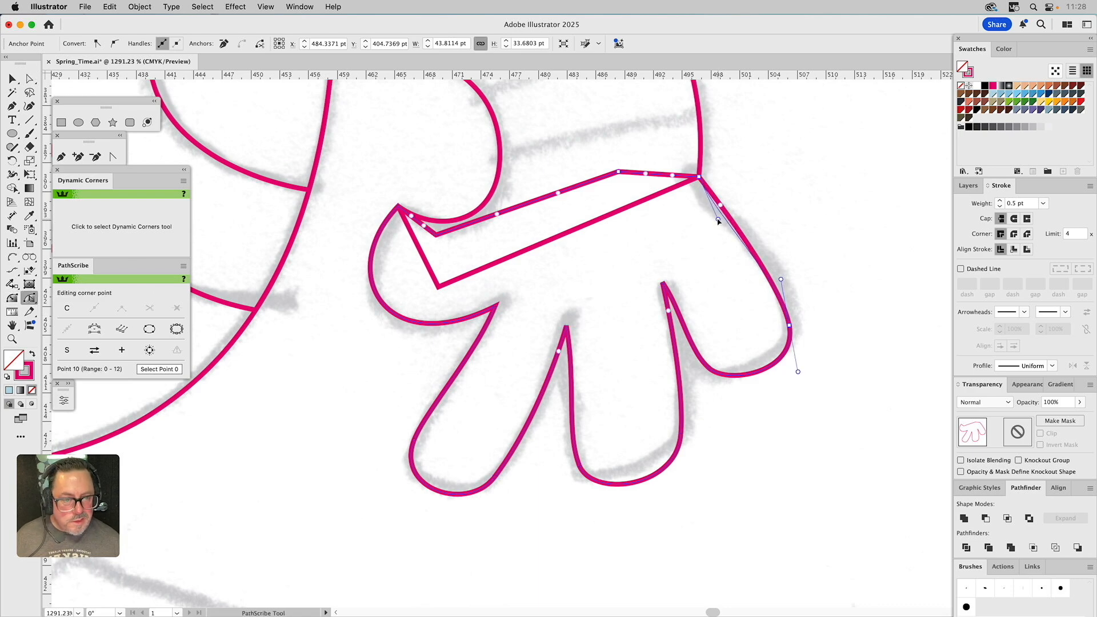
click(717, 215)
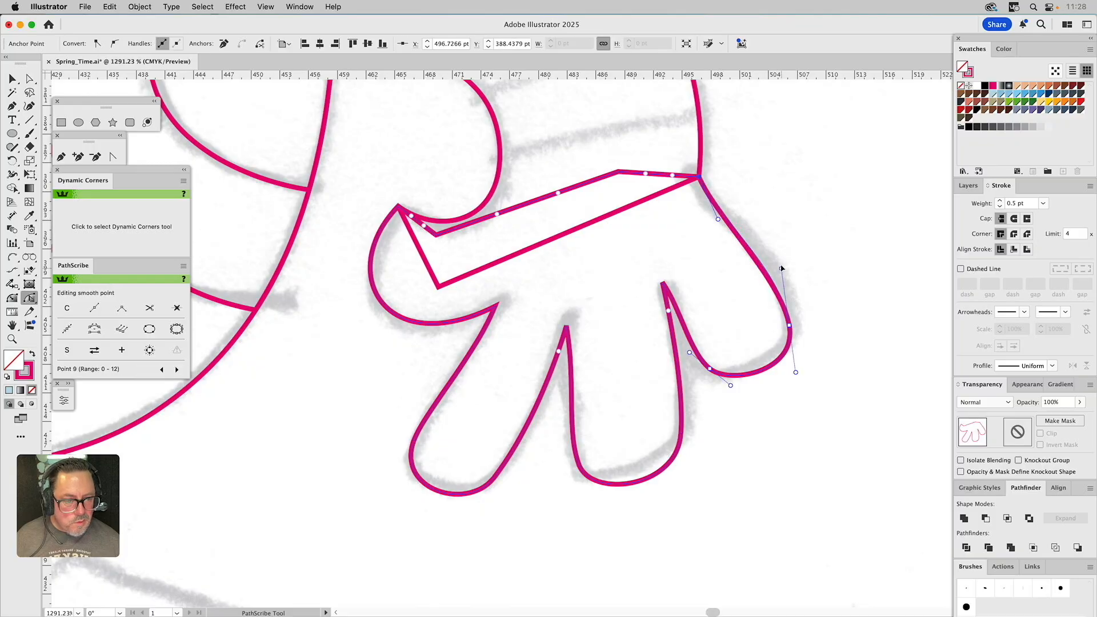
click(782, 286)
drag(714, 372, 717, 327)
click(715, 322)
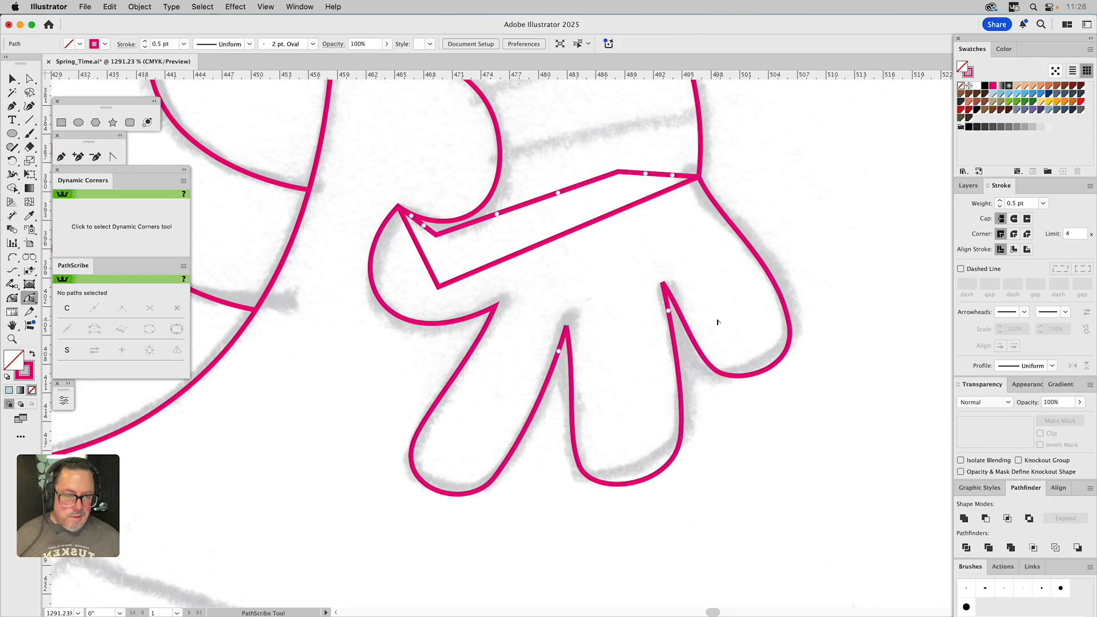
drag(702, 272, 749, 289)
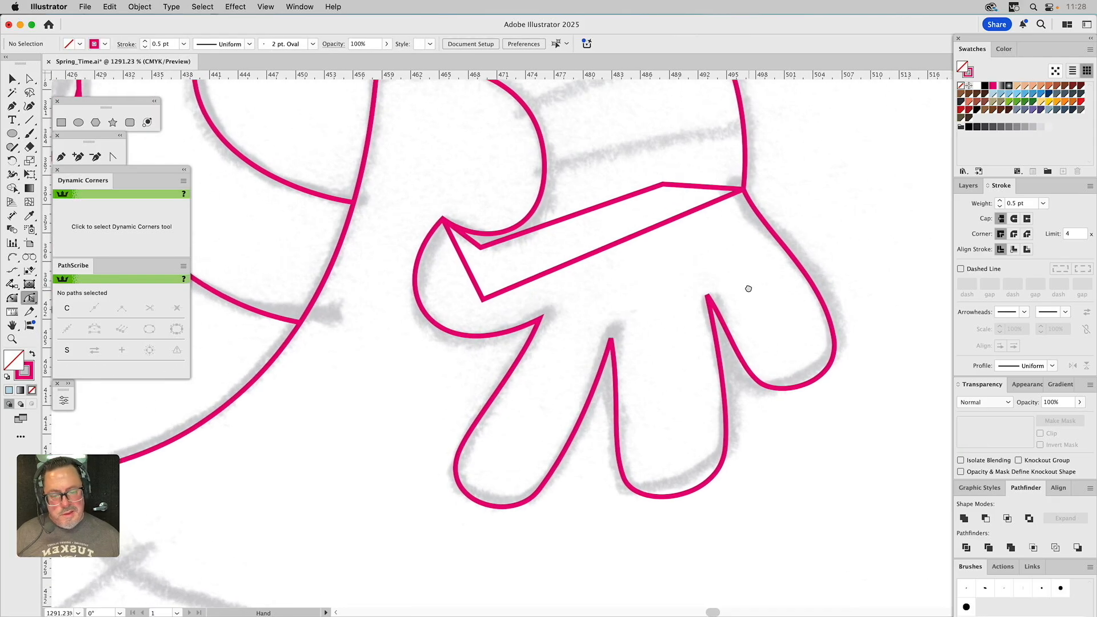
click(12, 339)
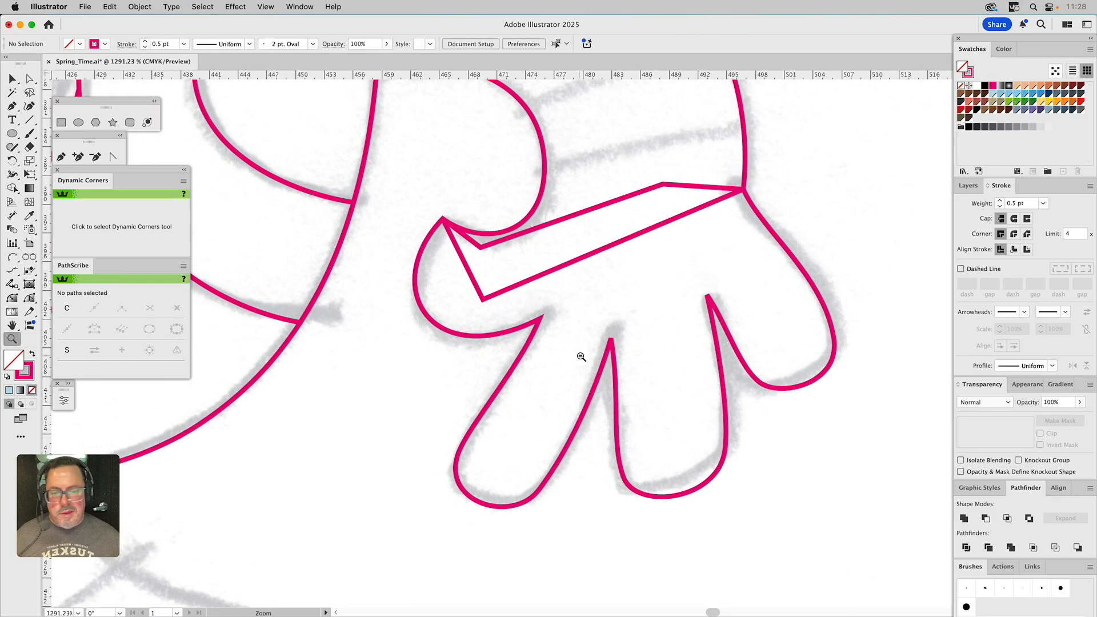
Unite the sleeve shape and the hand outline into one path with Pathfinder, and deselect it
alt+click(594, 357)
alt+click(612, 360)
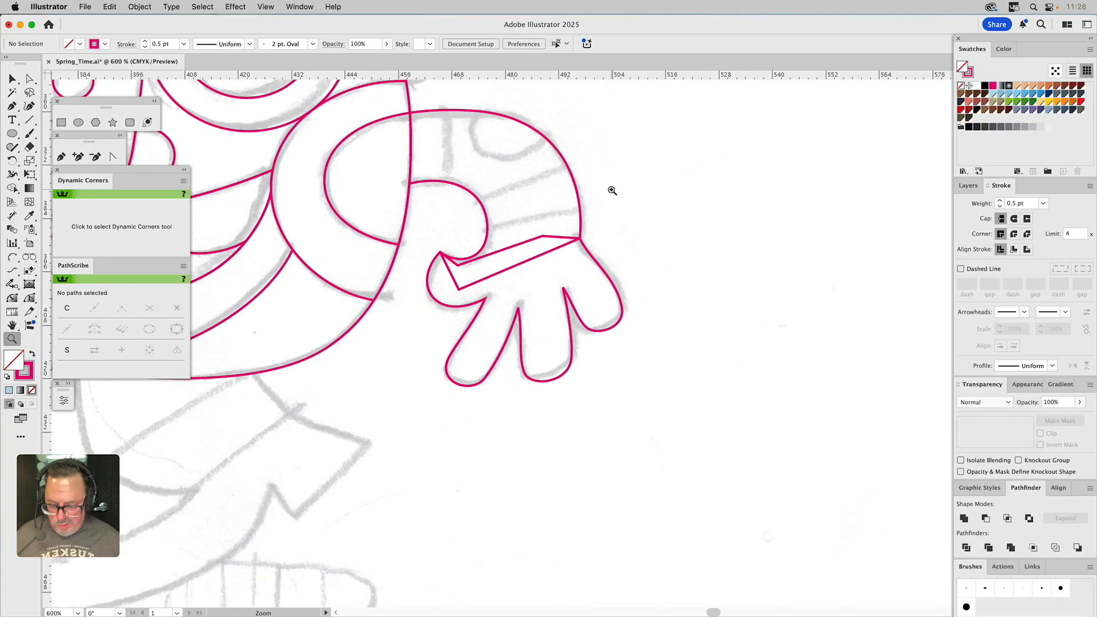
key(v)
drag(657, 182, 531, 291)
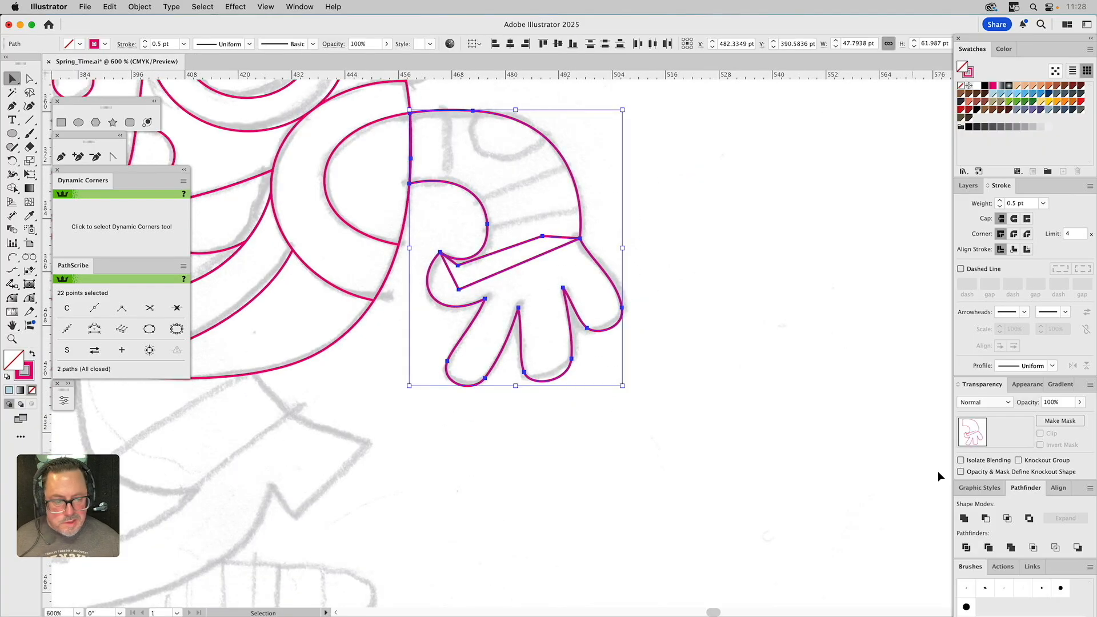
click(964, 518)
click(769, 302)
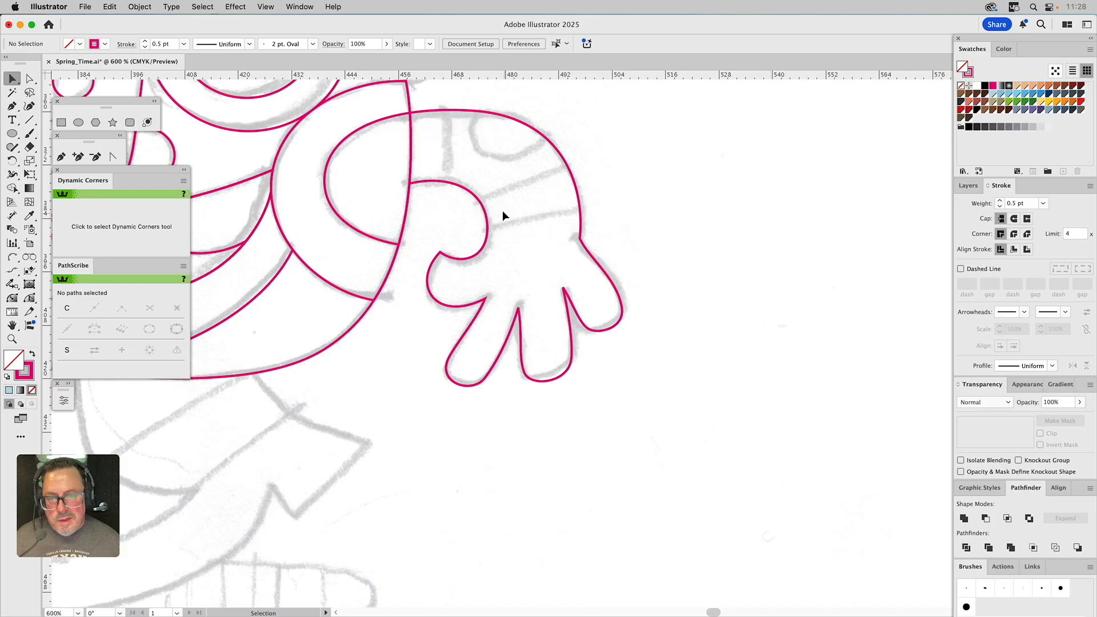
Draw an arc about 24 pt long along the sketched sleeve line nearest the body and close it into a four-sided band overlapping the body's edge
click(17, 258)
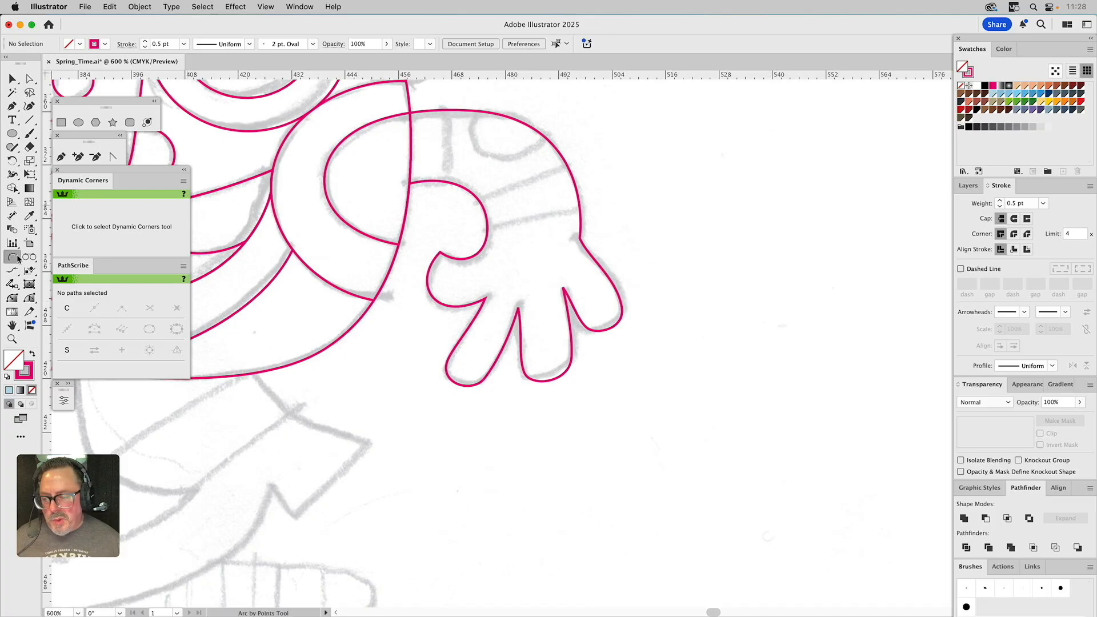
click(448, 107)
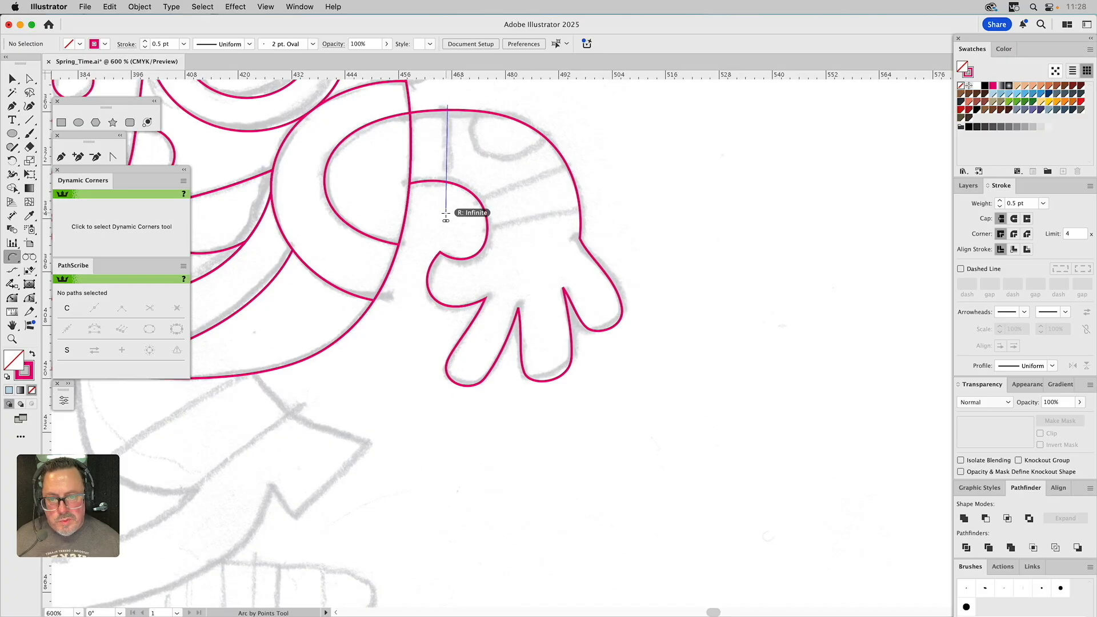
click(450, 197)
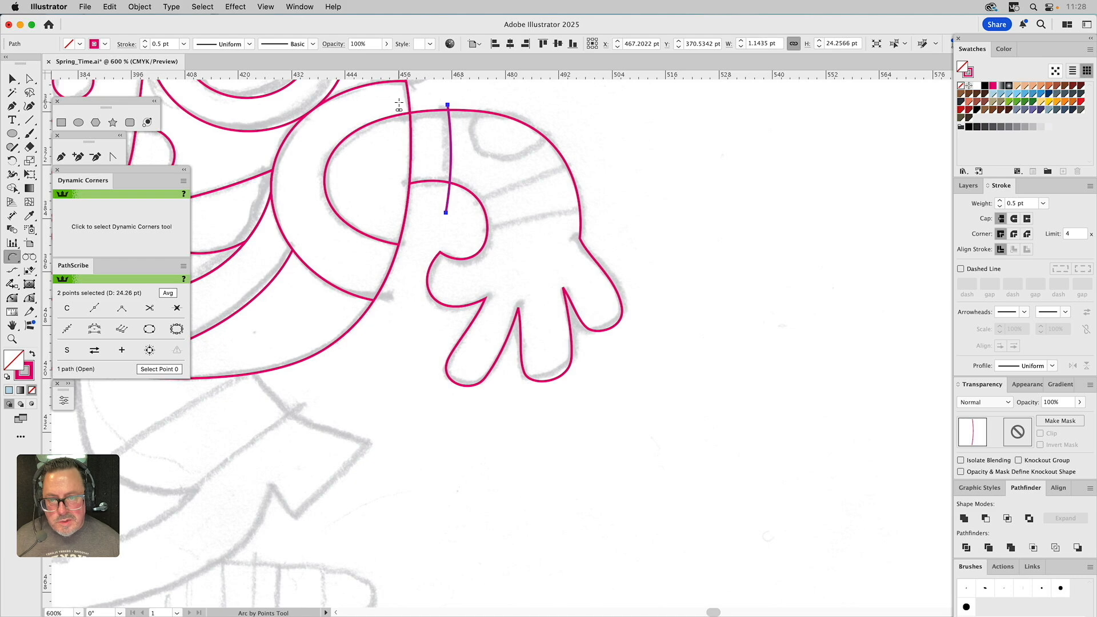
click(61, 156)
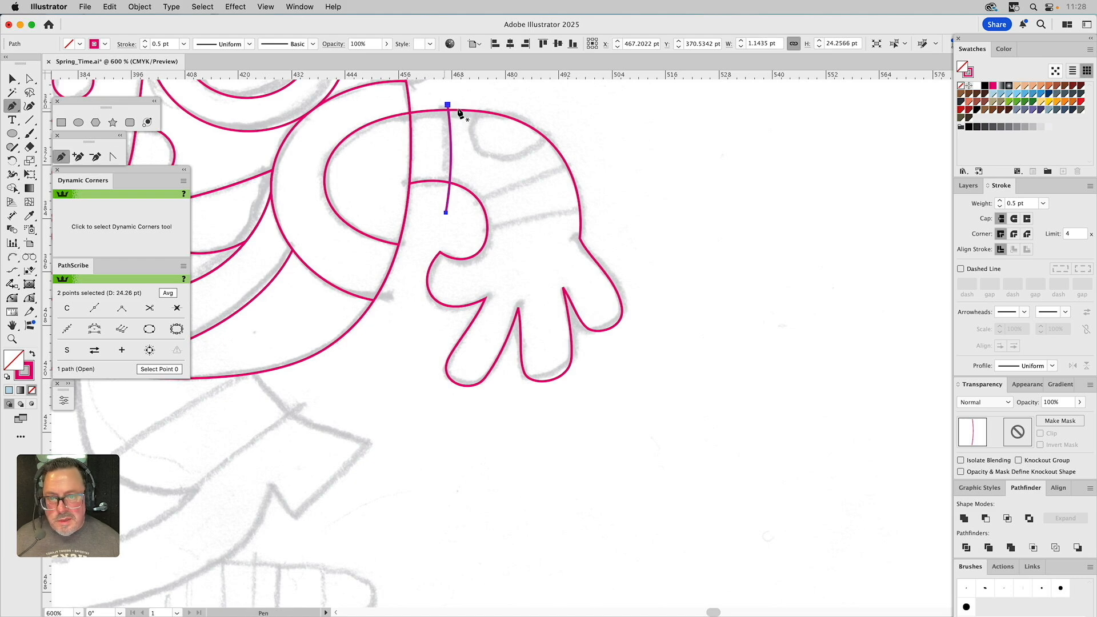
click(448, 106)
click(389, 107)
click(381, 201)
click(446, 212)
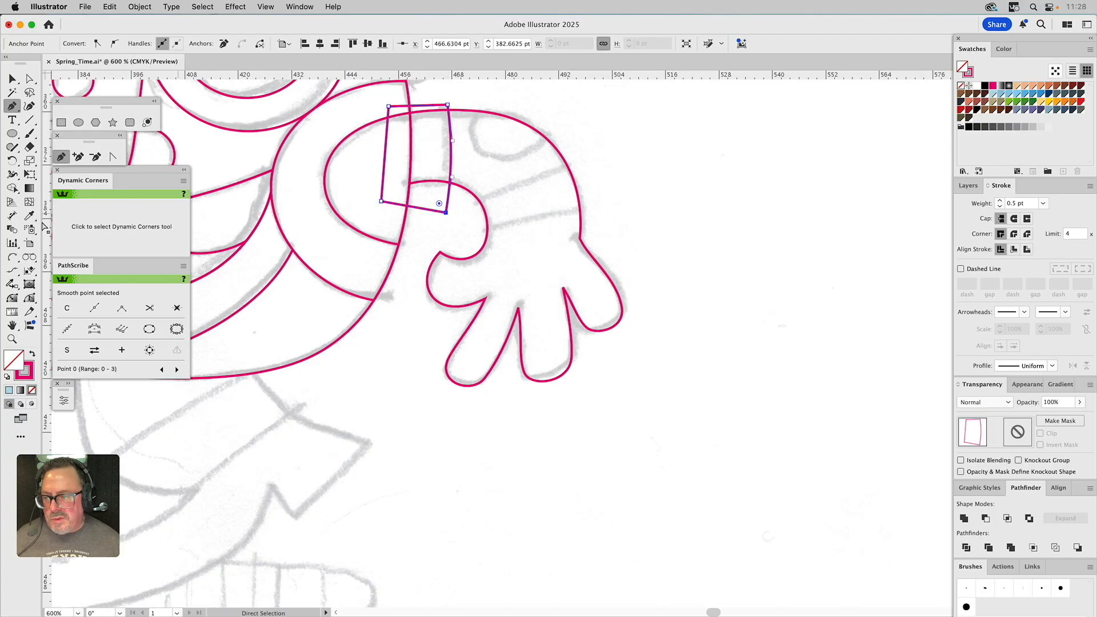
Draw two three-point arcs, about 26 pt and 28 pt long, along the sketched stripe lines on the lower sleeve
click(11, 259)
click(474, 203)
click(580, 162)
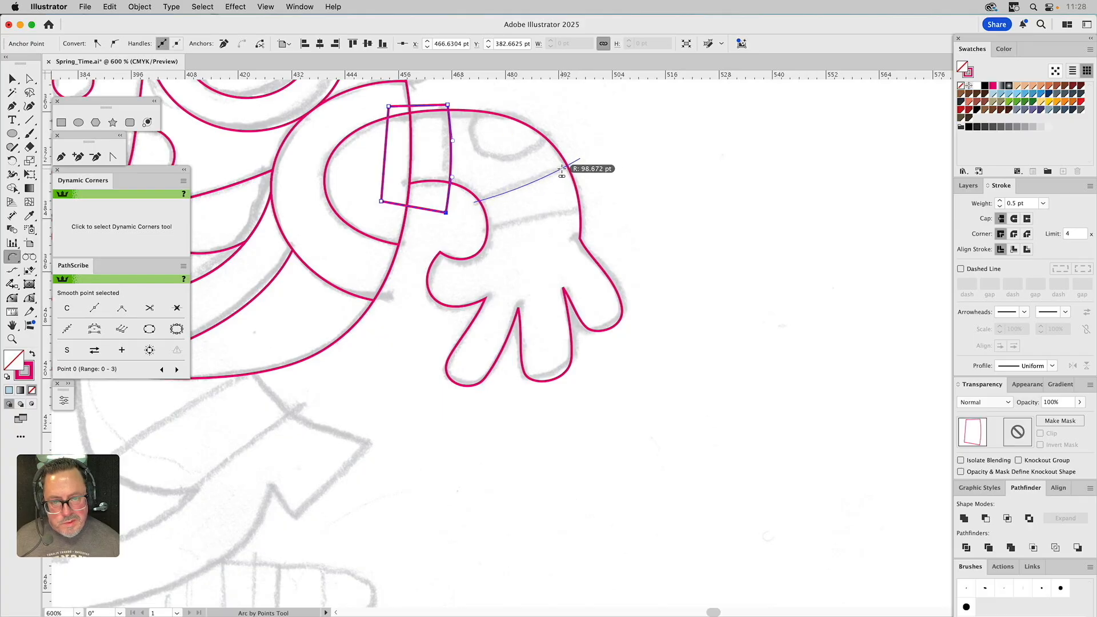
click(562, 171)
click(594, 204)
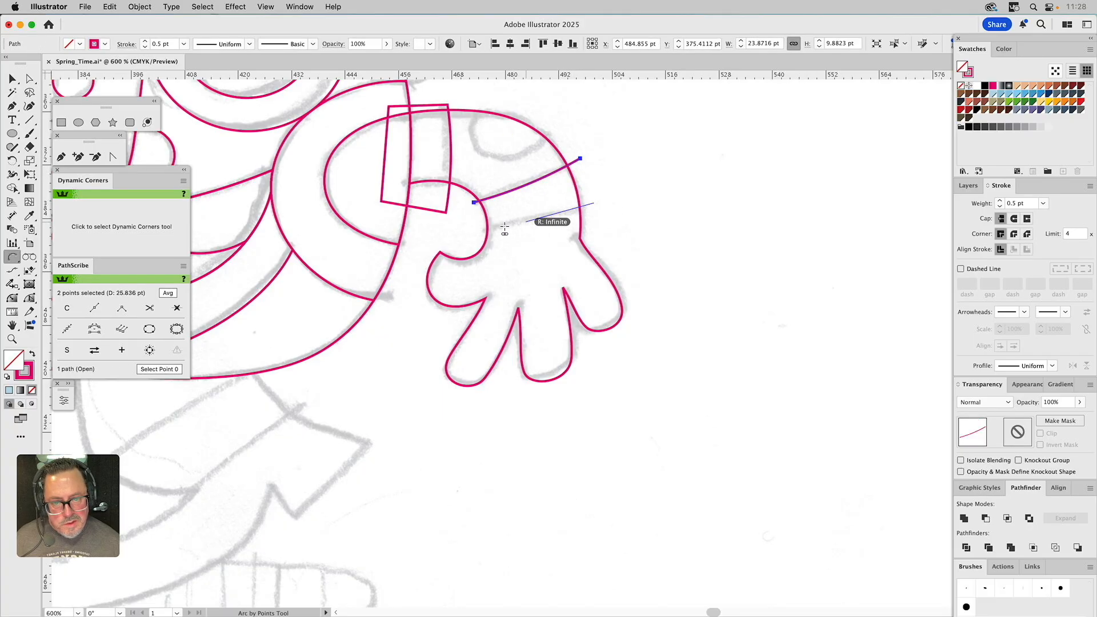
click(474, 231)
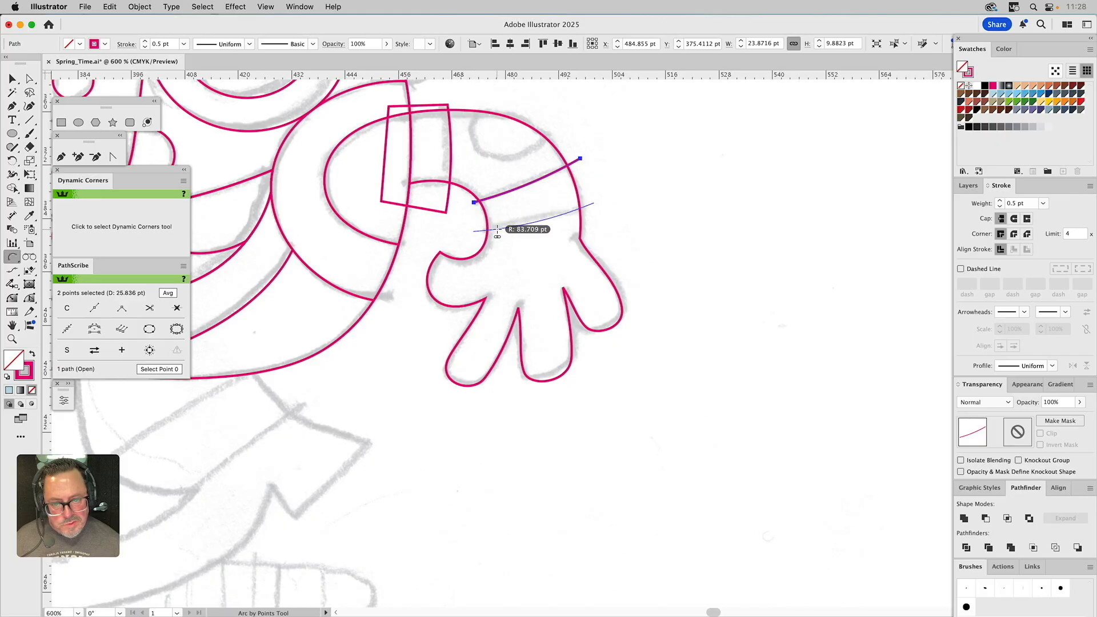
click(488, 231)
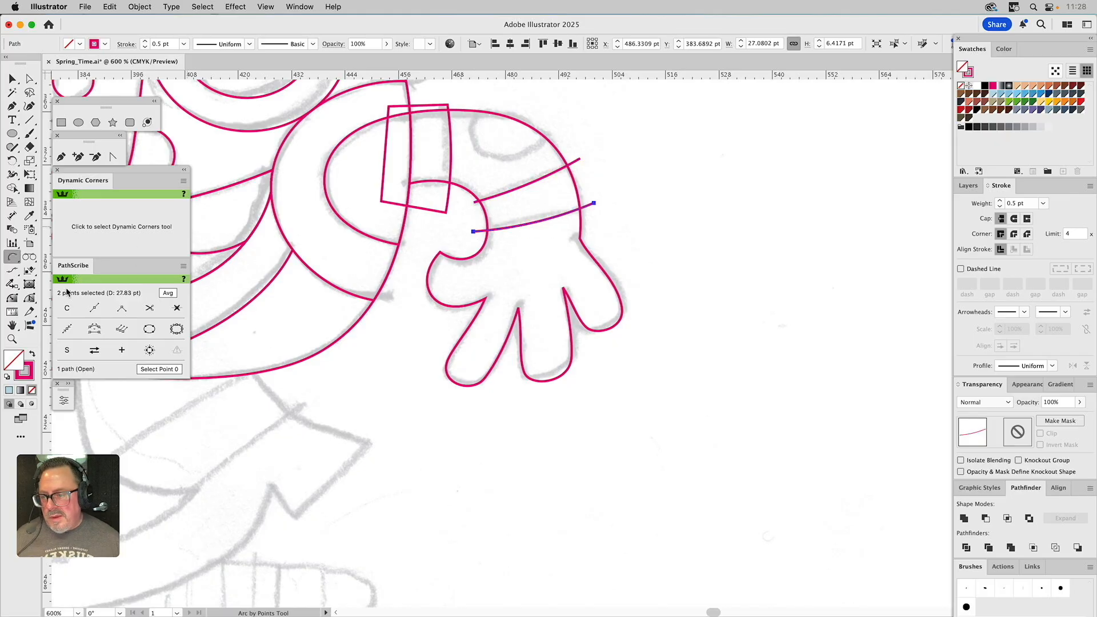
Join the ends of the two lower-sleeve arcs with straight Pen segments to form a closed stripe
click(62, 157)
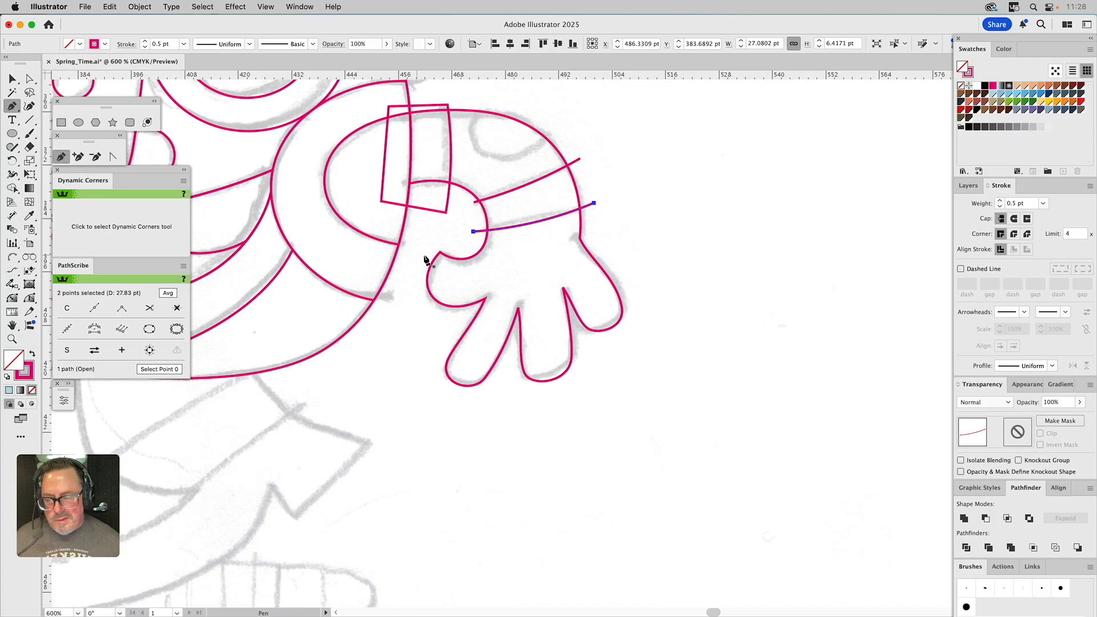
click(474, 202)
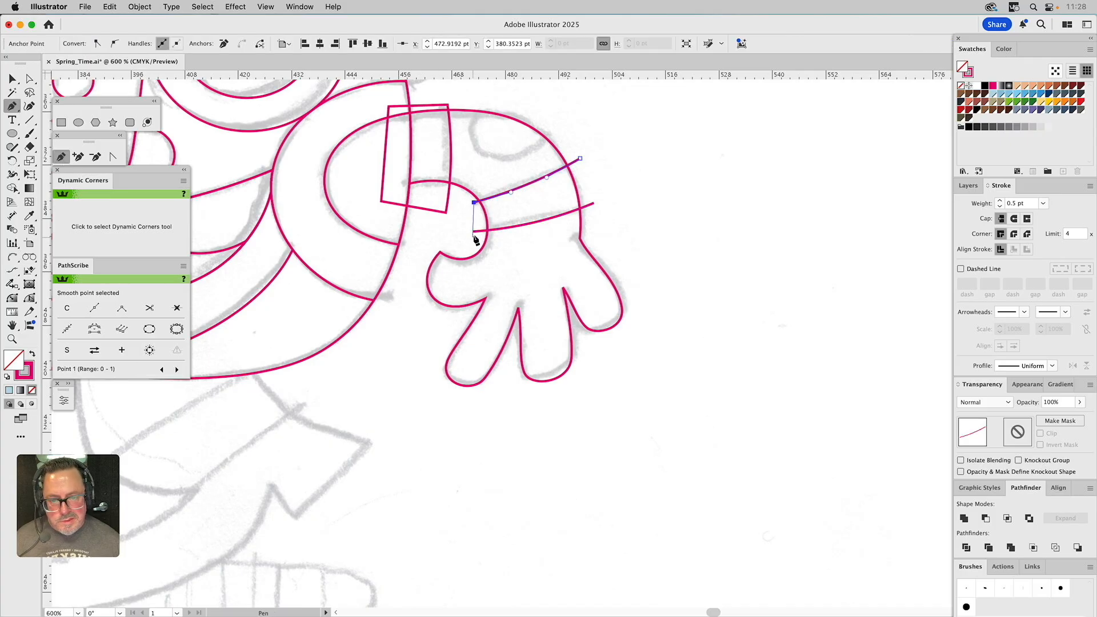
click(473, 231)
click(594, 203)
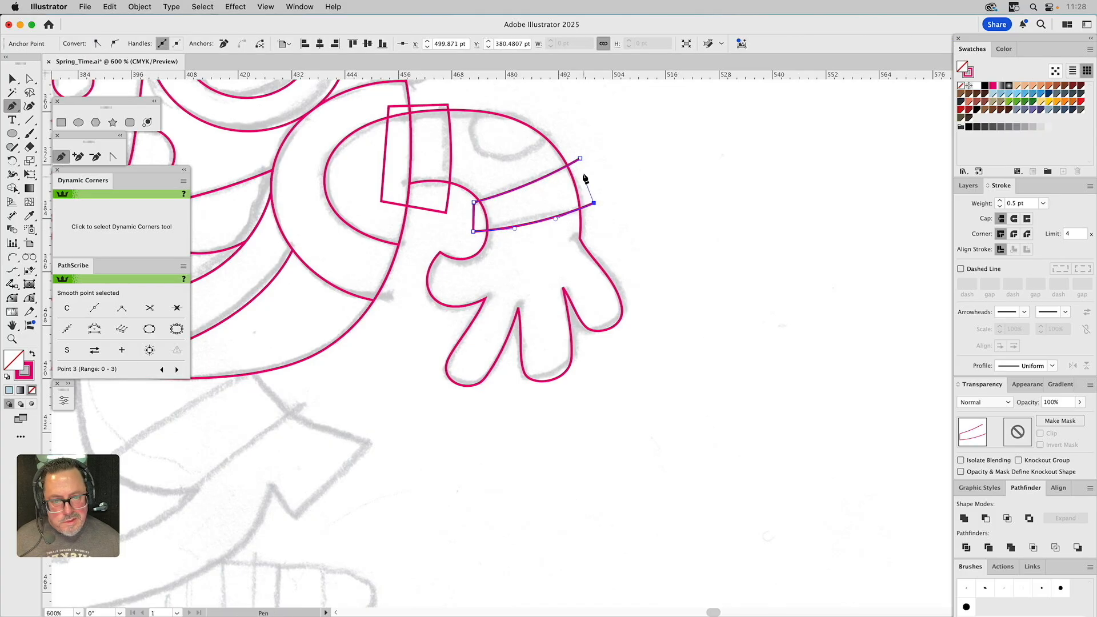
click(580, 159)
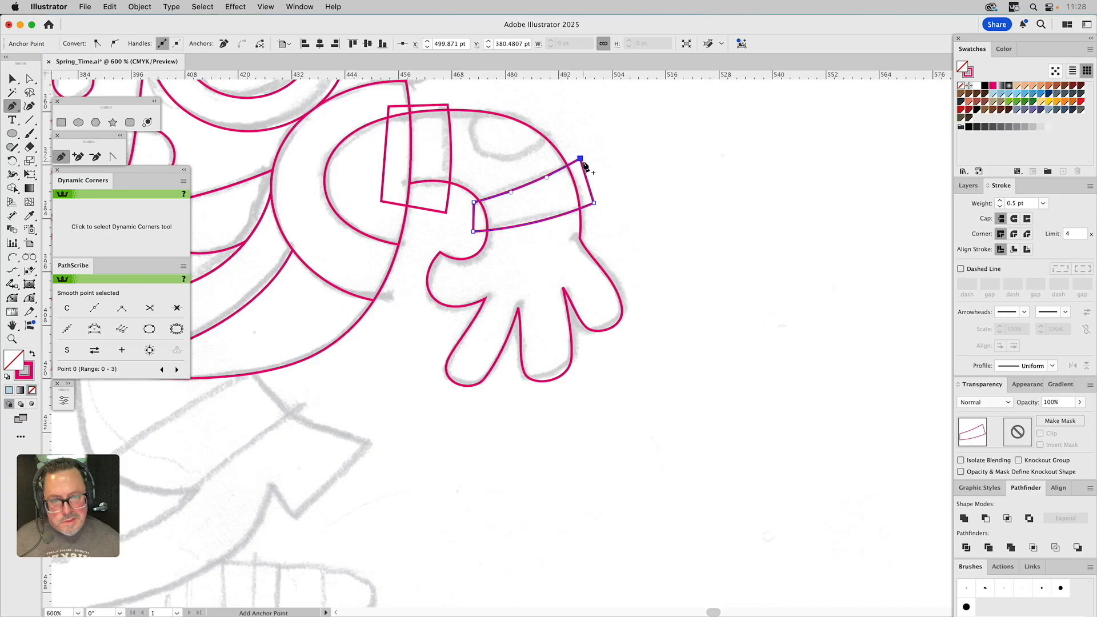
Draw a tilted ellipse about 20.3 by 12.1 pt over the sketched spot on the upper sleeve
click(80, 122)
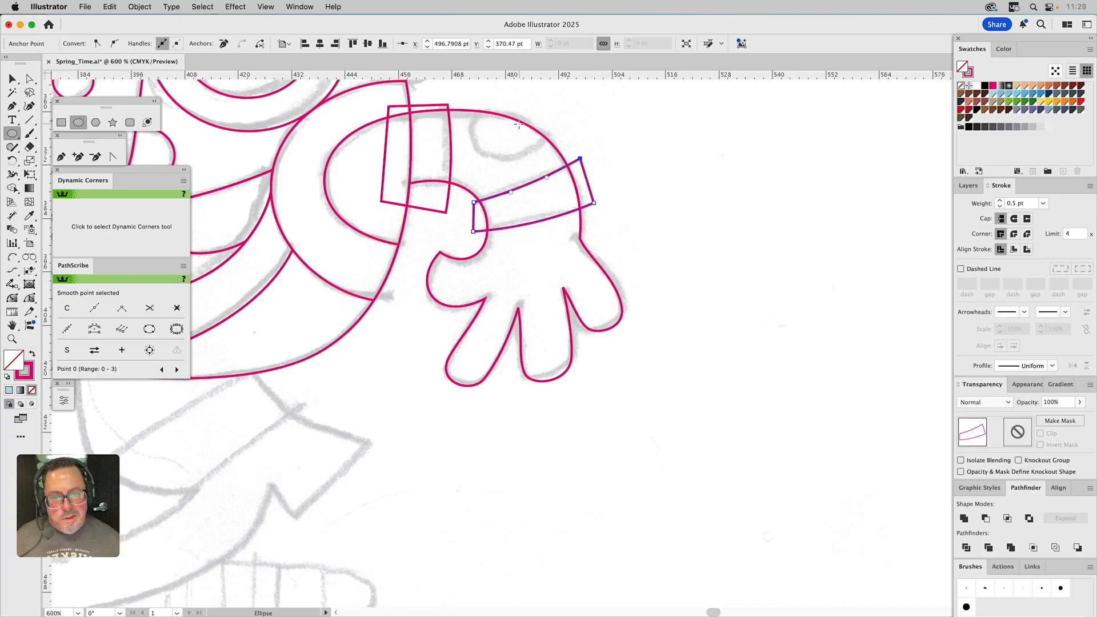
mouse_move(516, 123)
mouse_down()
mouse_move(562, 152)
mouse_move(564, 106)
mouse_up()
key(v)
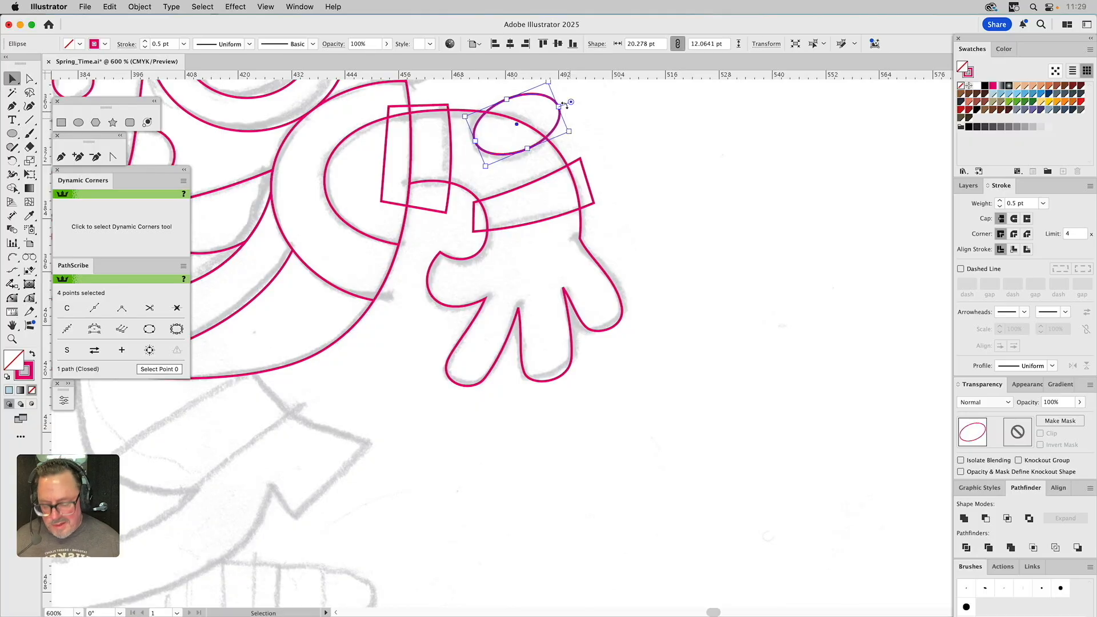
Increase the sleeve ellipse's height to about 14.1 pt and nudge it to match the sketched spot
scroll(685, 194, left, 6)
scroll(684, 195, up, 3)
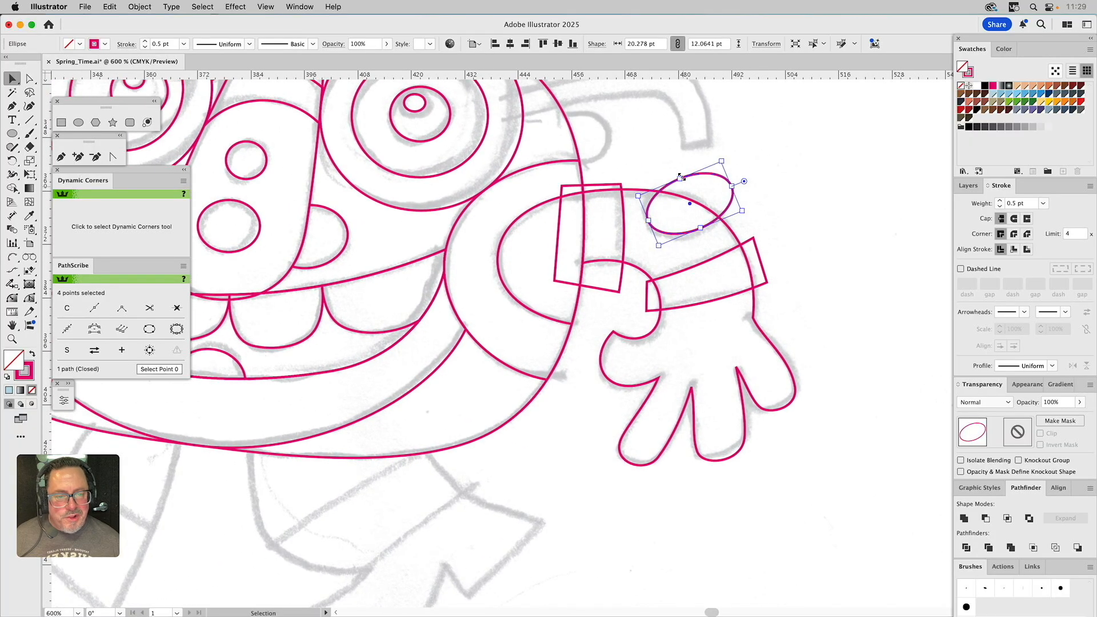
drag(680, 180, 678, 175)
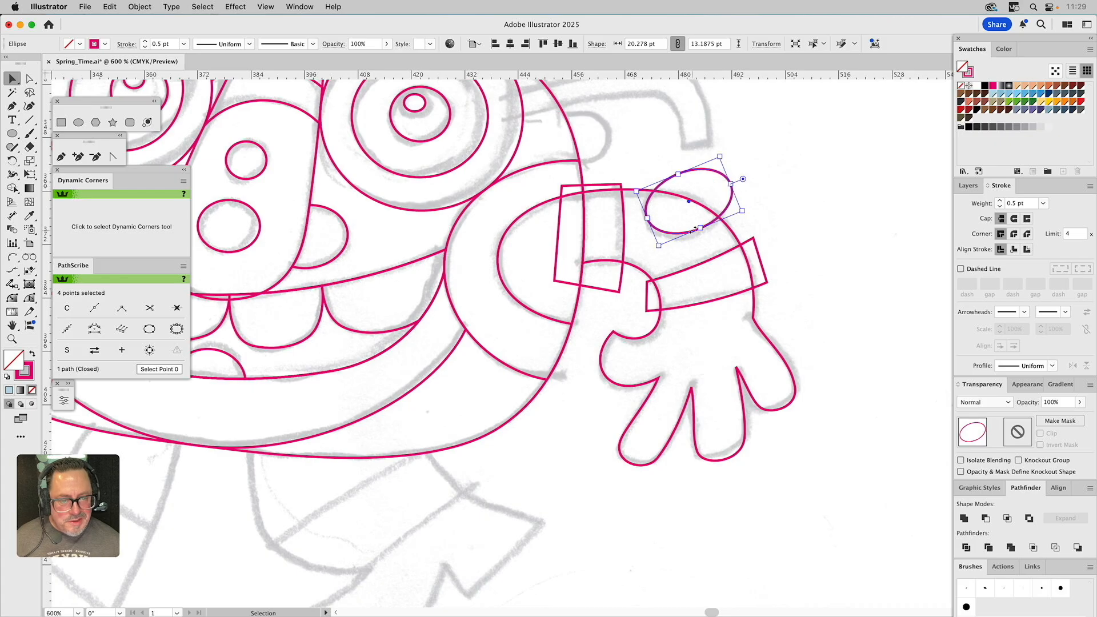
drag(700, 228, 702, 232)
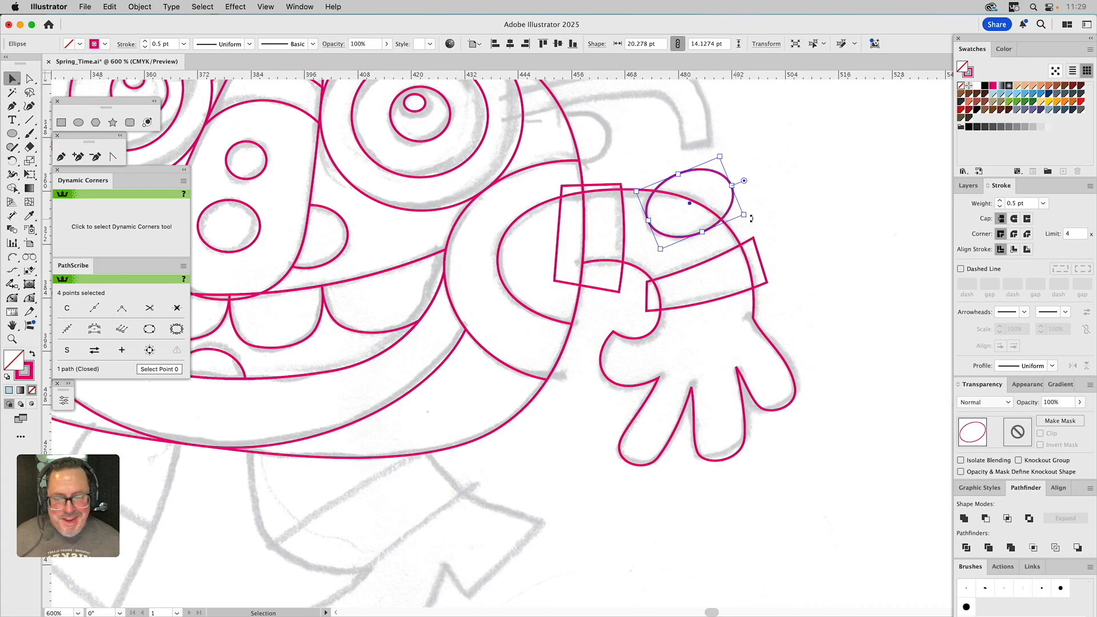
click(801, 215)
drag(715, 179, 716, 178)
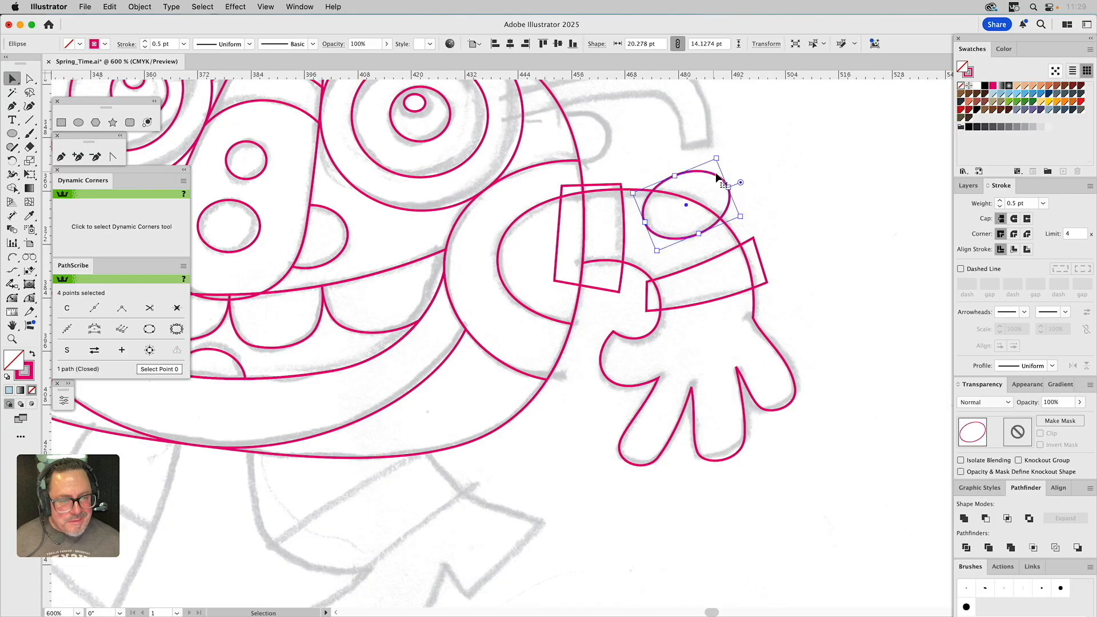
Trim the ellipse to the arm's outline by intersecting it with a copy of the arm-and-hand shape, and deselect it
click(698, 208)
click(703, 200)
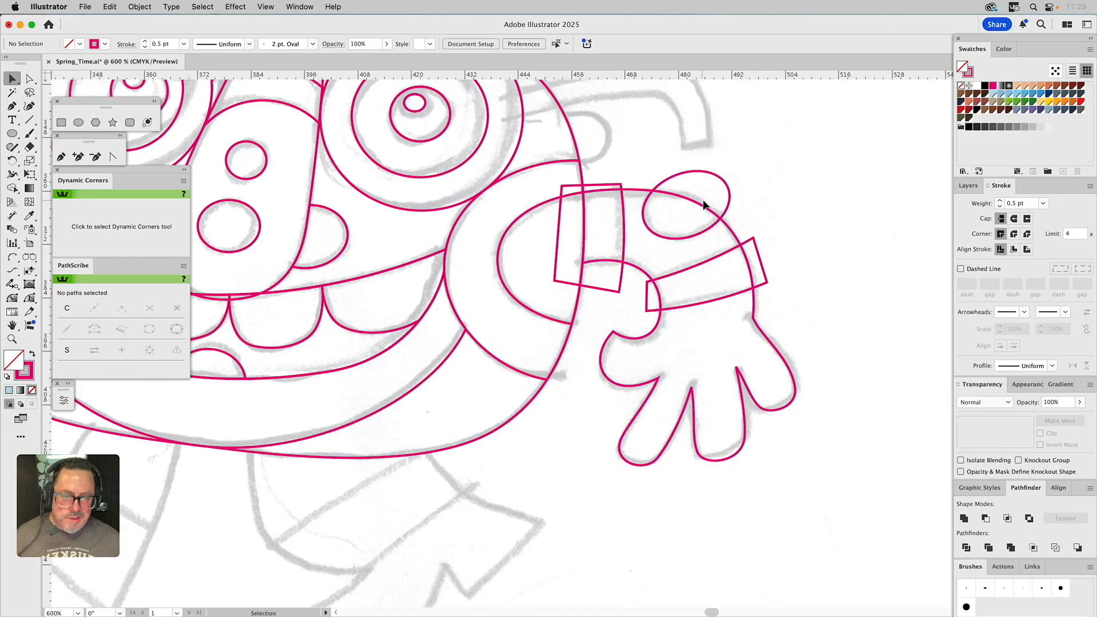
click(697, 213)
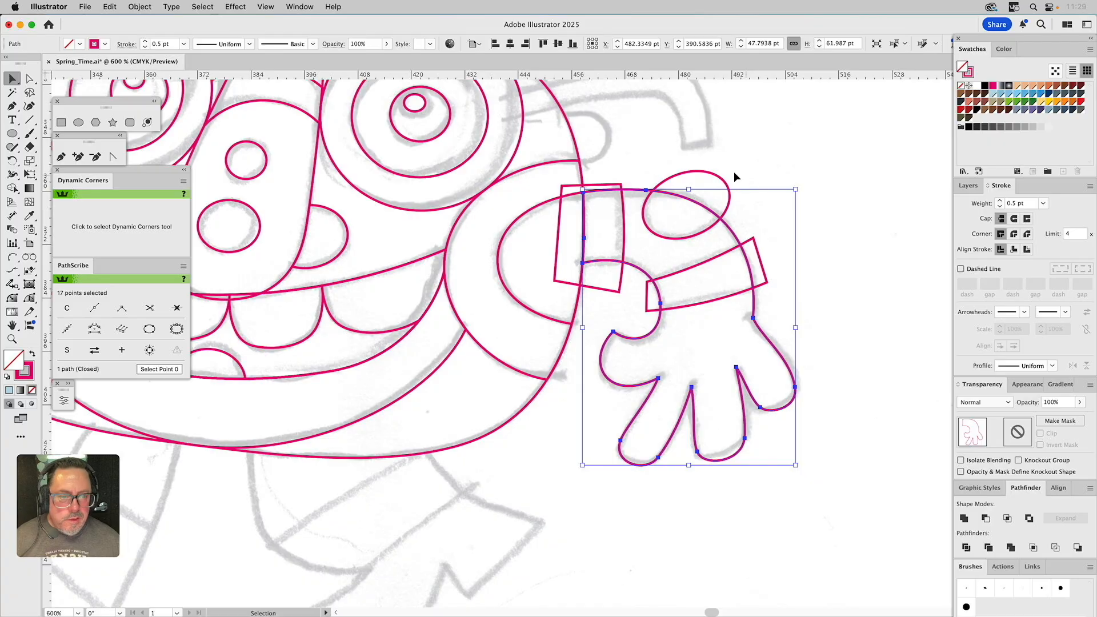
shift+click(715, 189)
click(1007, 517)
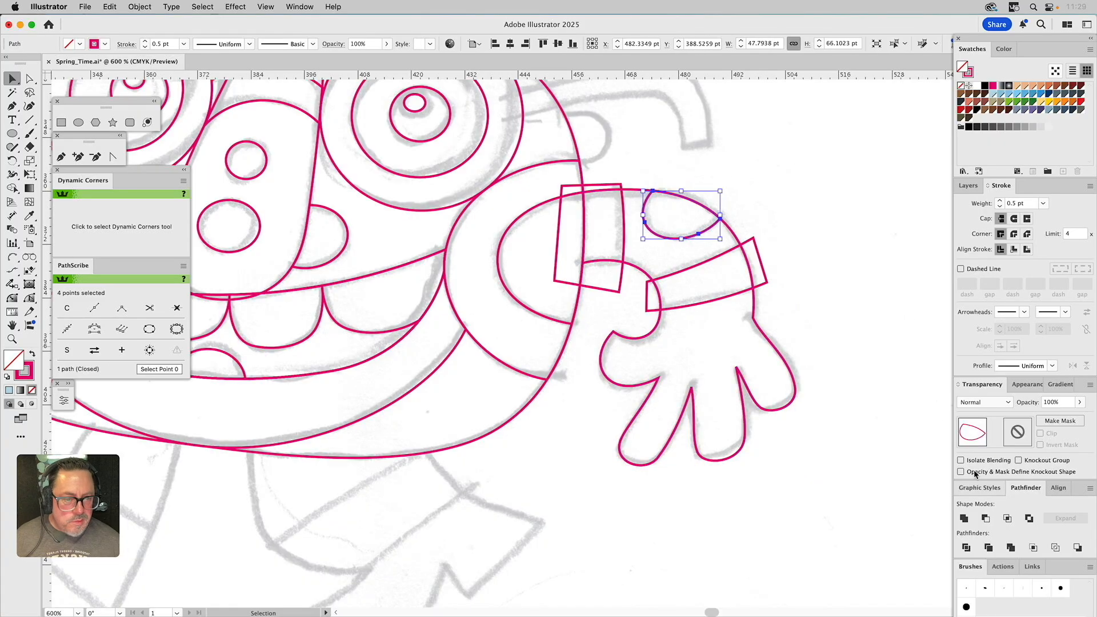
click(879, 299)
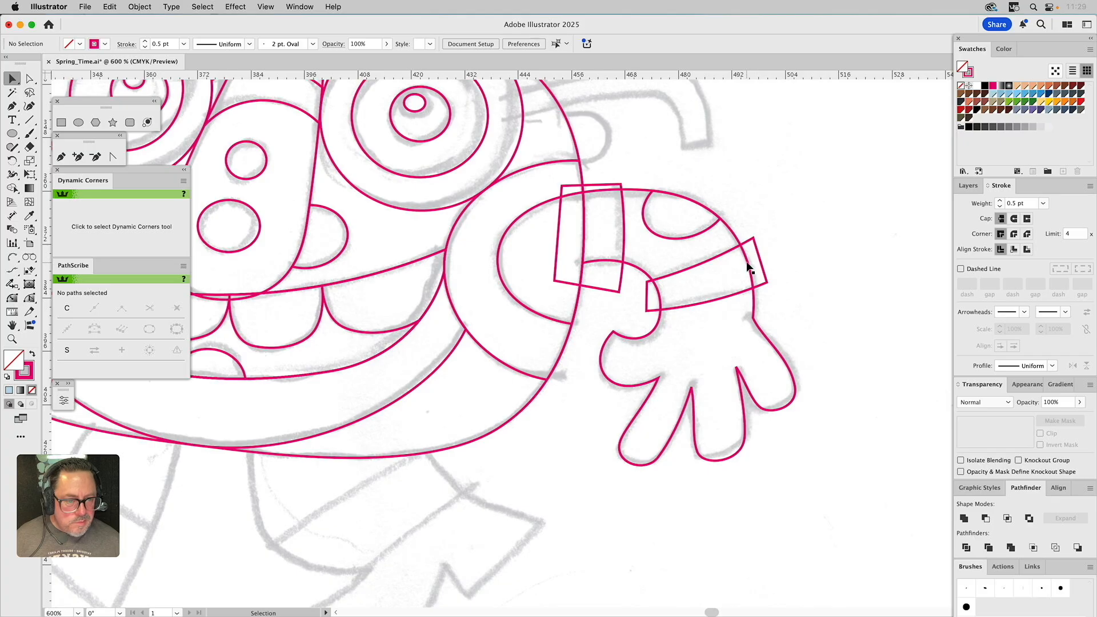
click(748, 268)
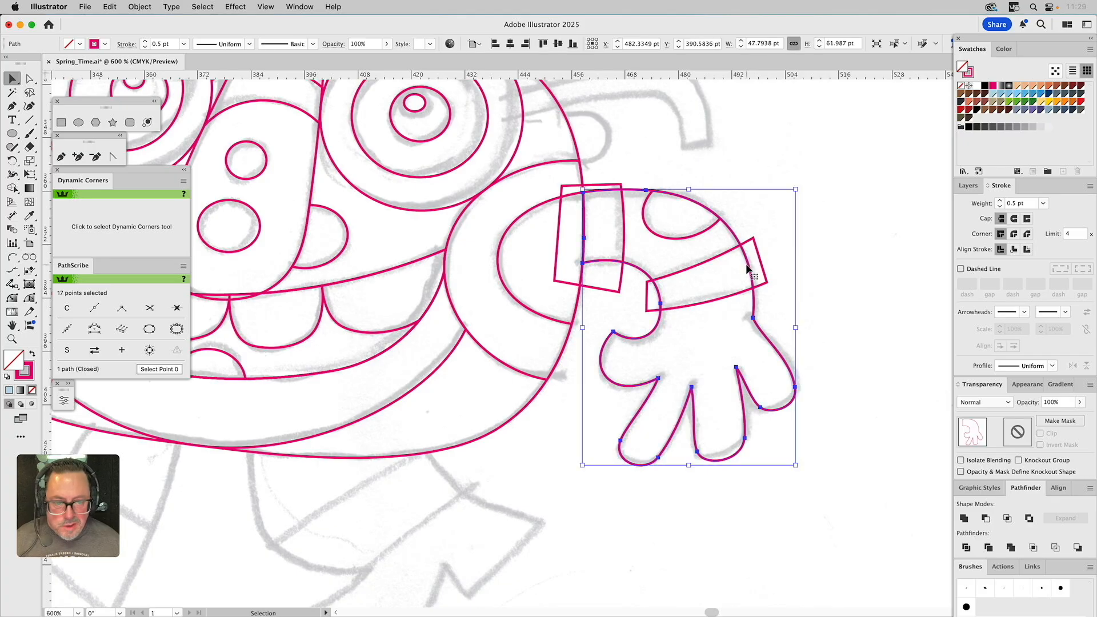
click(774, 267)
click(750, 268)
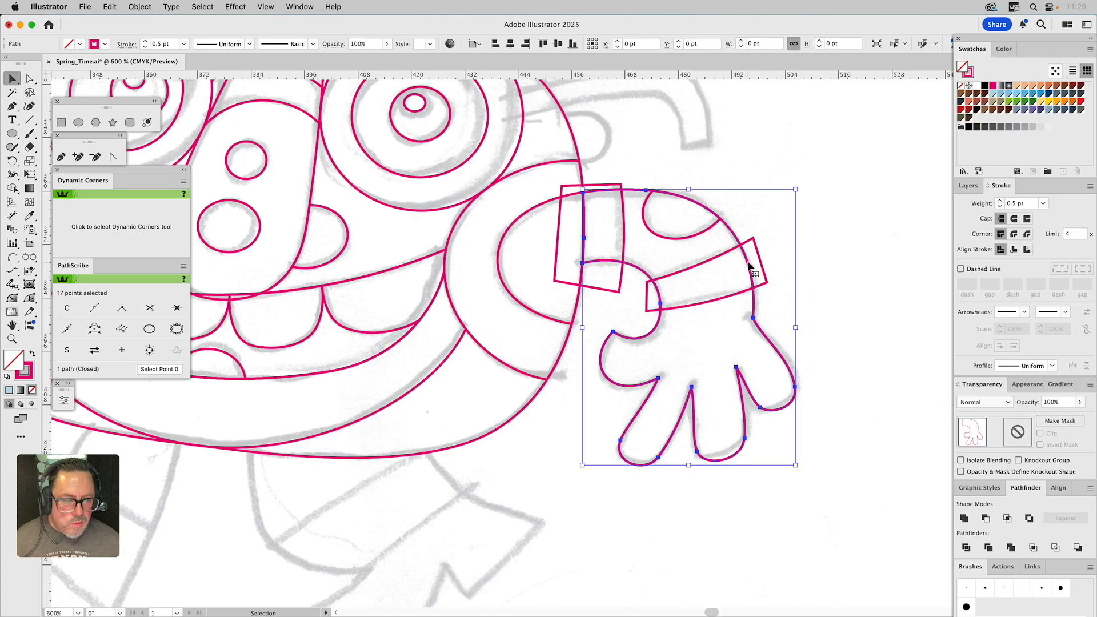
click(759, 258)
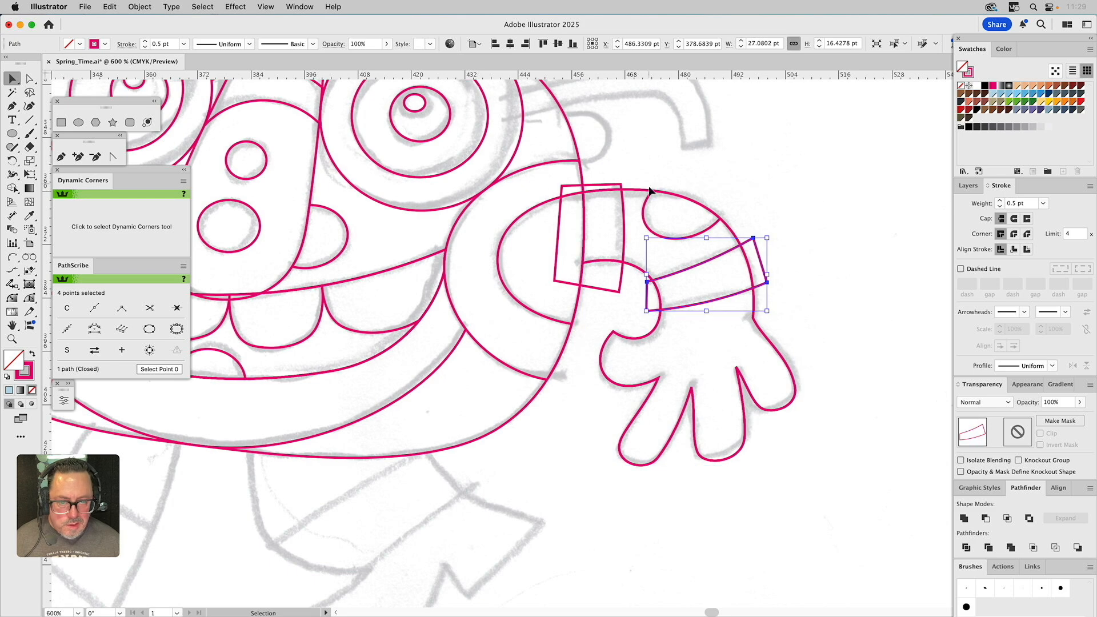
shift+click(623, 204)
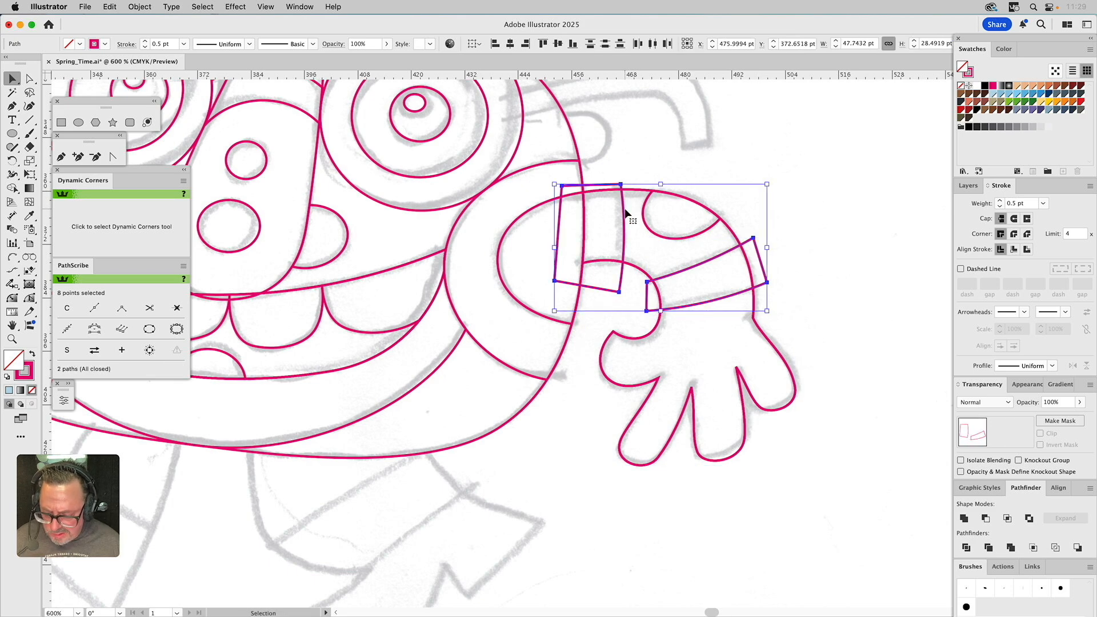
click(825, 241)
Try to trim the sleeve bands to the arm's outline by intersecting them with the arm-and-hand shape
click(746, 263)
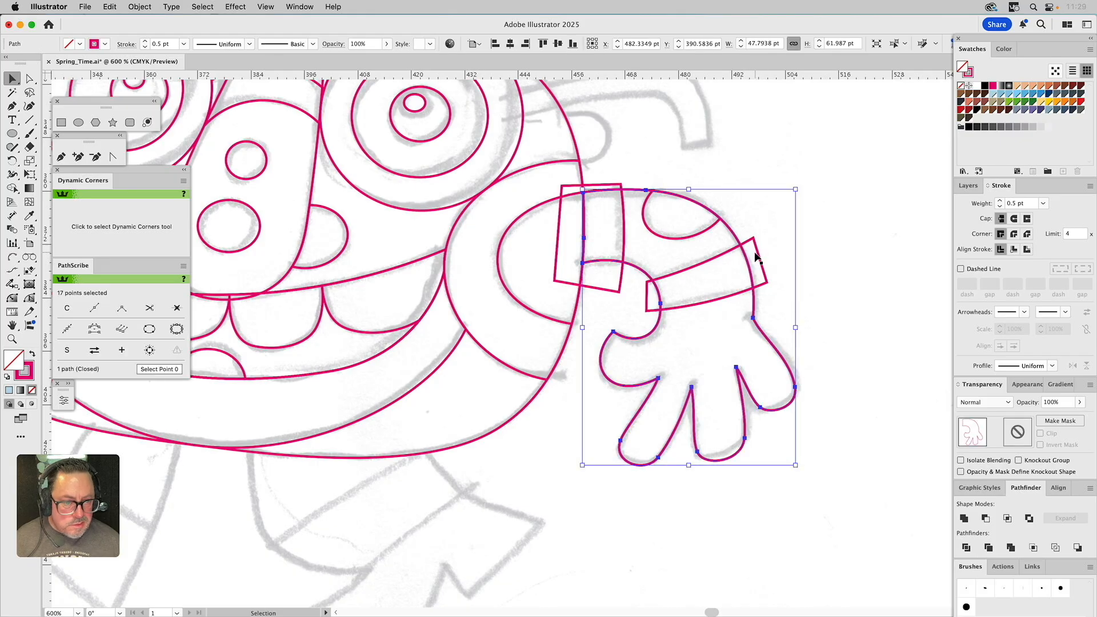
click(1007, 518)
click(625, 211)
click(639, 191)
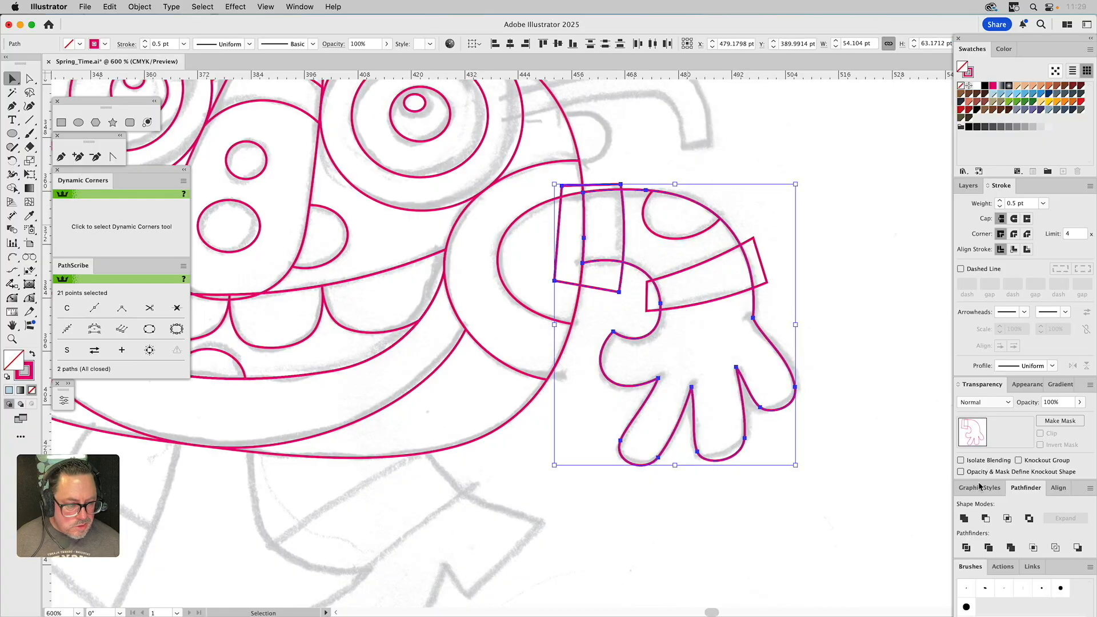
click(1008, 518)
click(828, 194)
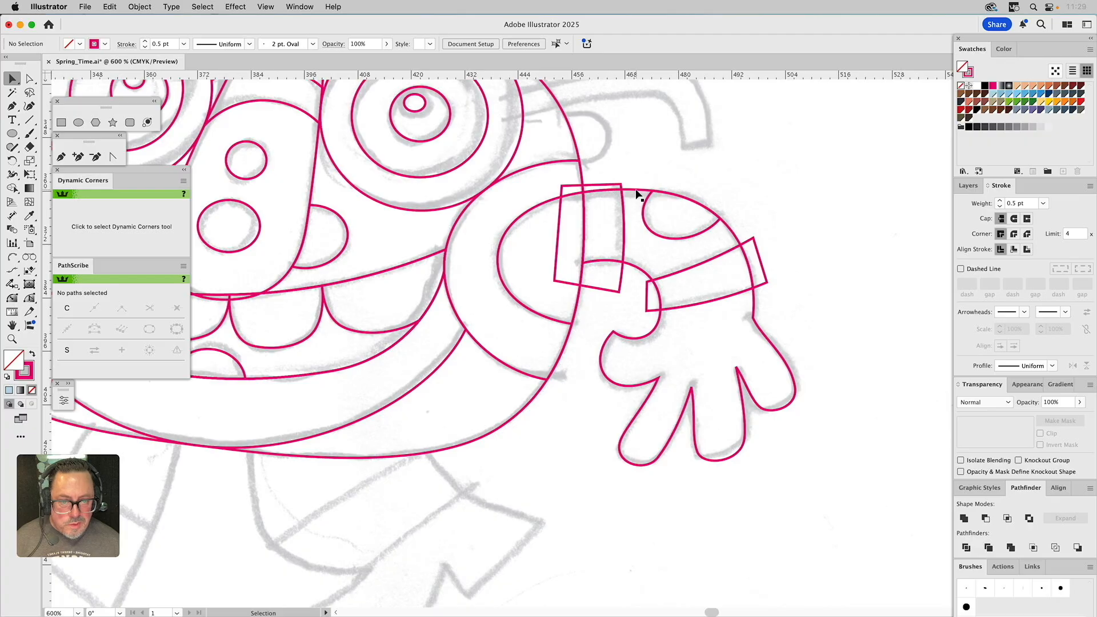
Subtract the two sleeve band shapes one after the other from the arm-and-hand shape with Minus Front, and deselect the result
click(619, 188)
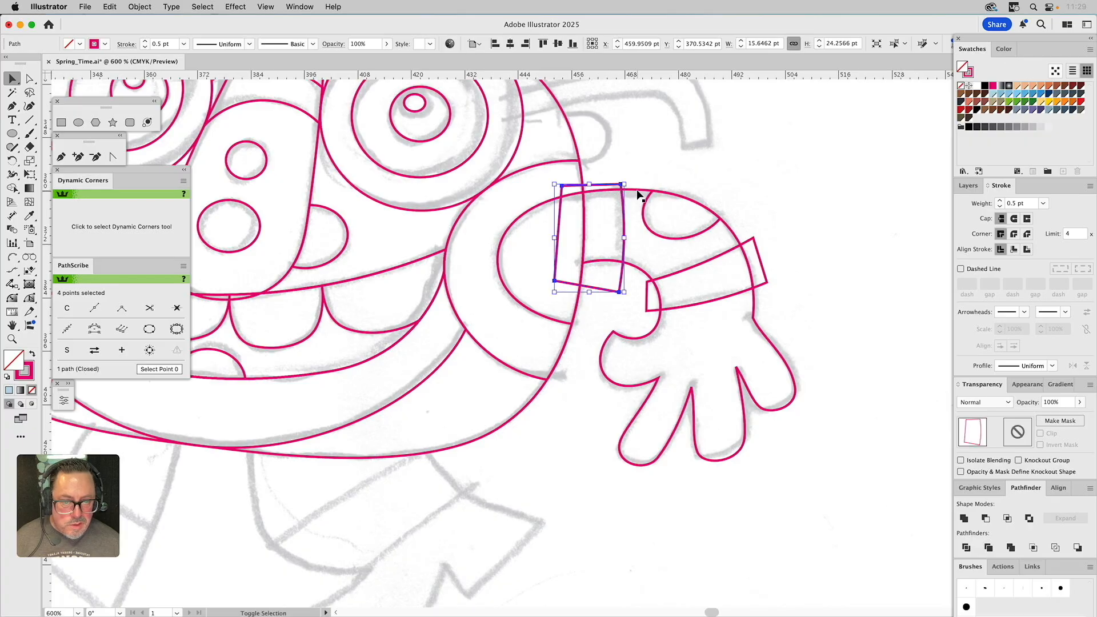
shift+click(637, 192)
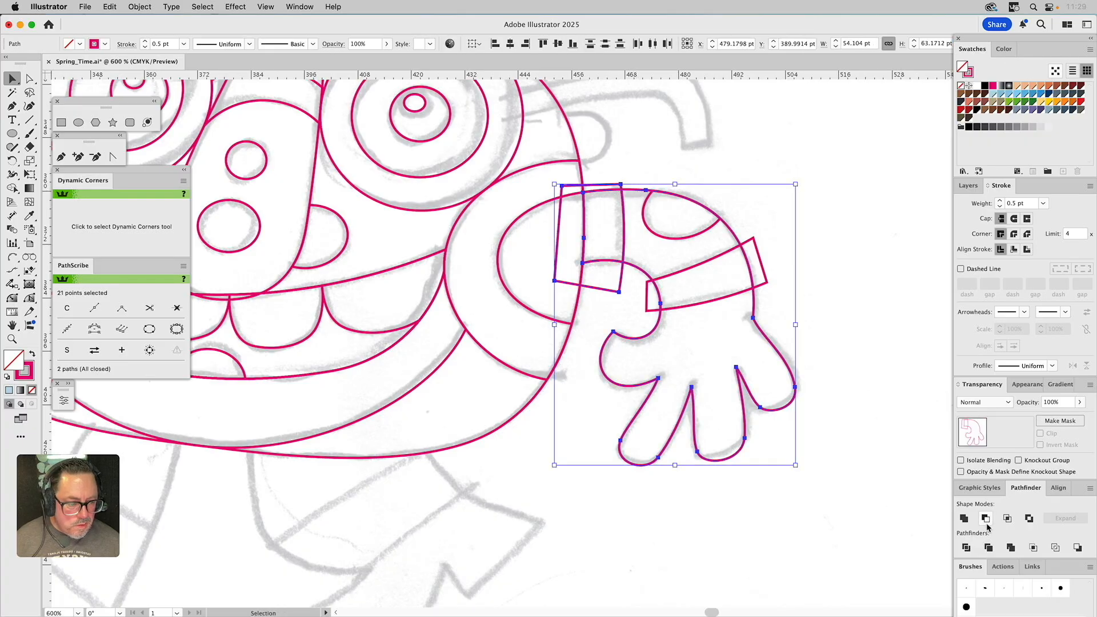
click(986, 519)
click(760, 266)
shift+click(764, 332)
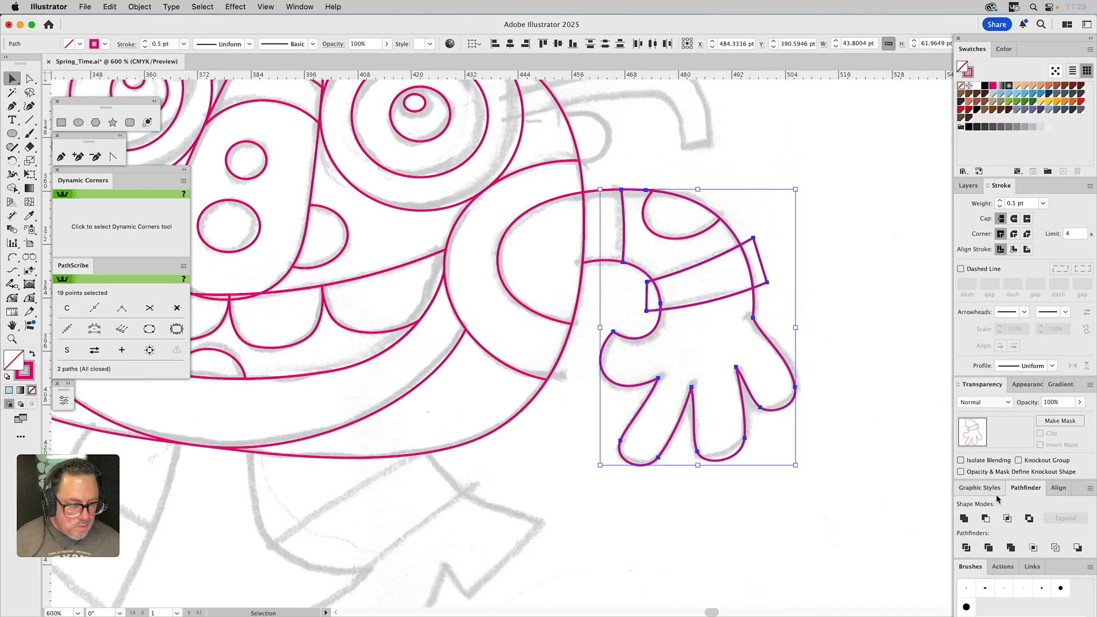
click(985, 519)
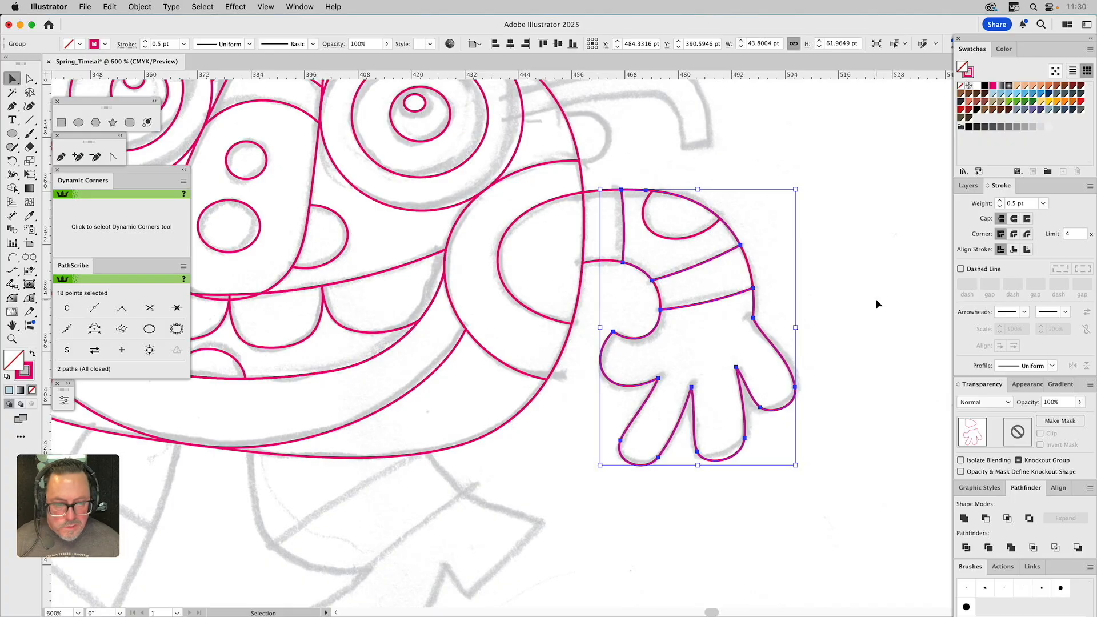
click(859, 289)
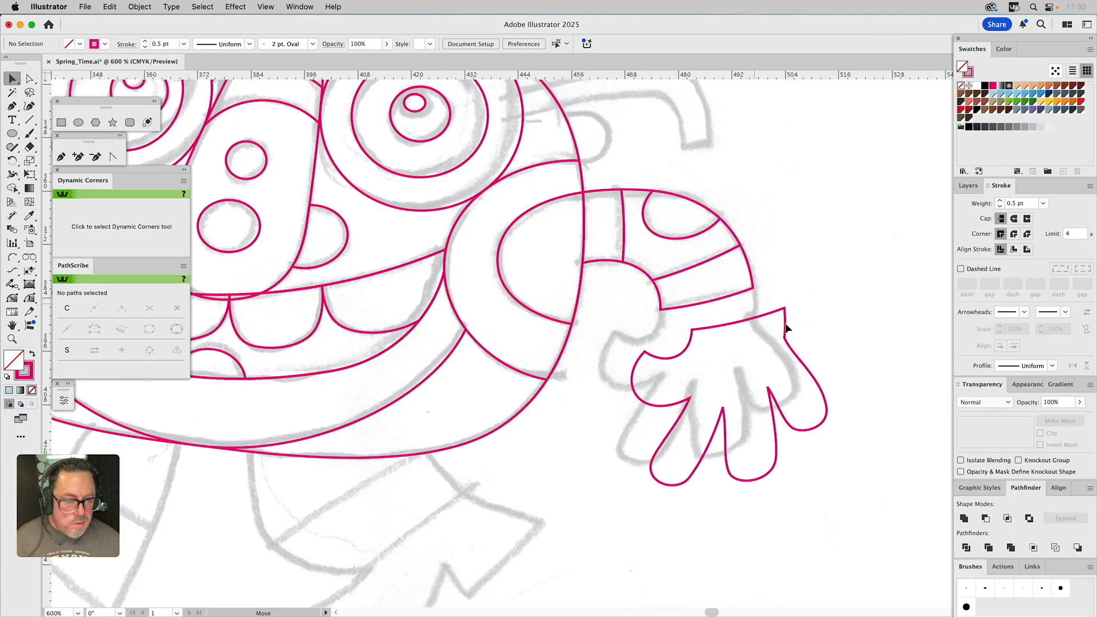
Check that the hand, spotted sleeve section and shoulder band are separate shapes by shifting each one and undoing the move
click(789, 359)
key(a)
key(v)
mouse_move(747, 265)
mouse_down()
mouse_move(797, 263)
mouse_move(747, 264)
mouse_up()
click(737, 225)
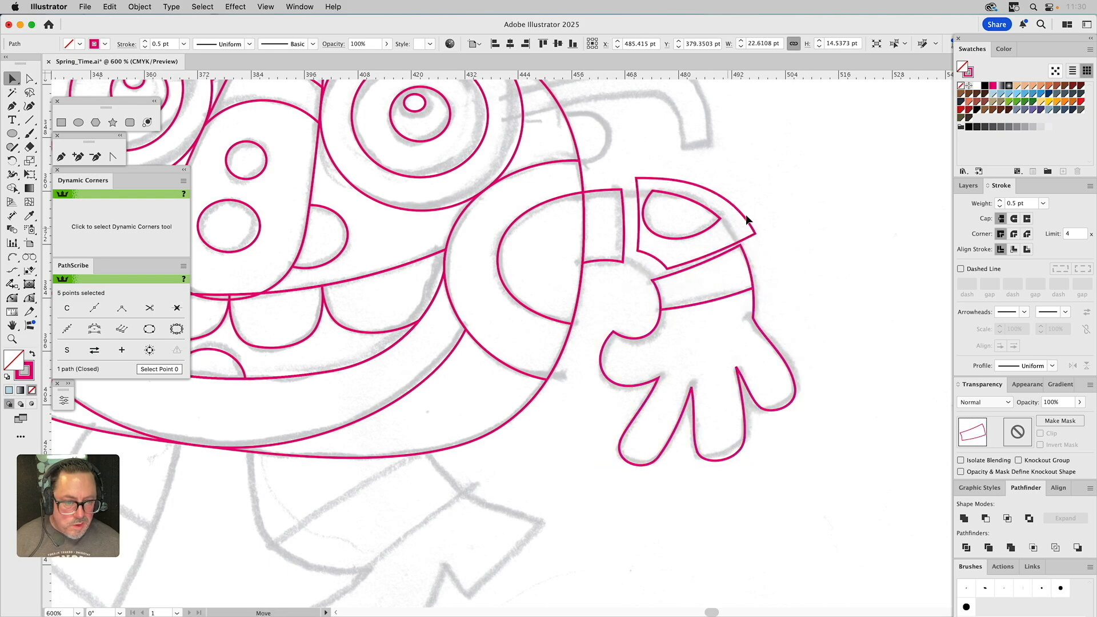
click(603, 197)
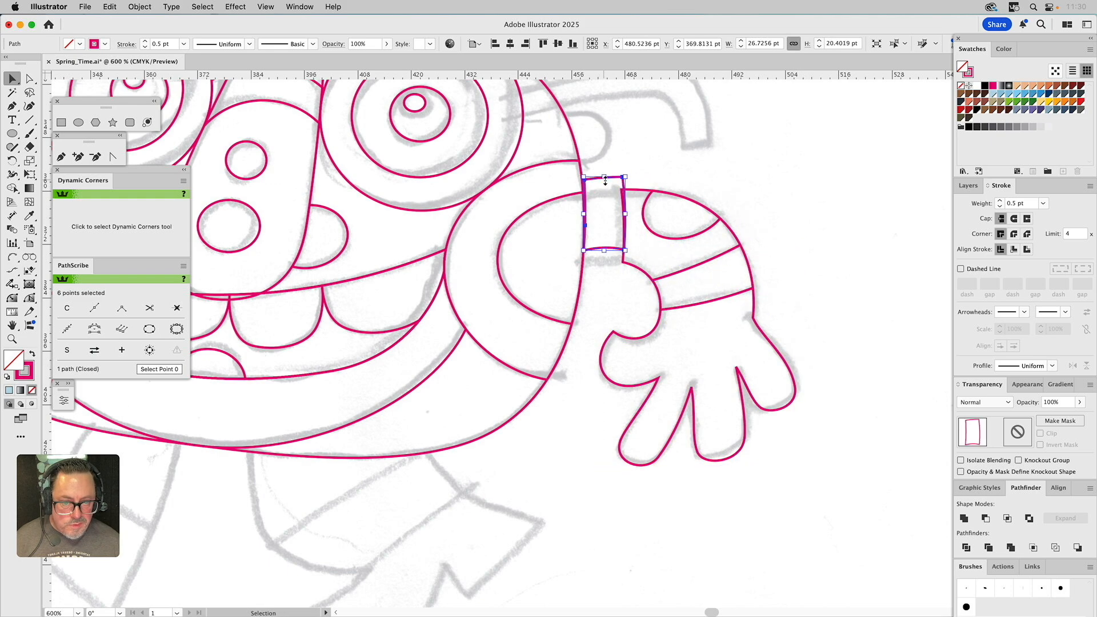
click(663, 164)
Draw an ellipse about 26.7 by 28.5 pt over the sketched spot at the bend of the character's other, raised arm
drag(478, 207, 553, 206)
drag(417, 194, 752, 235)
drag(457, 240, 600, 274)
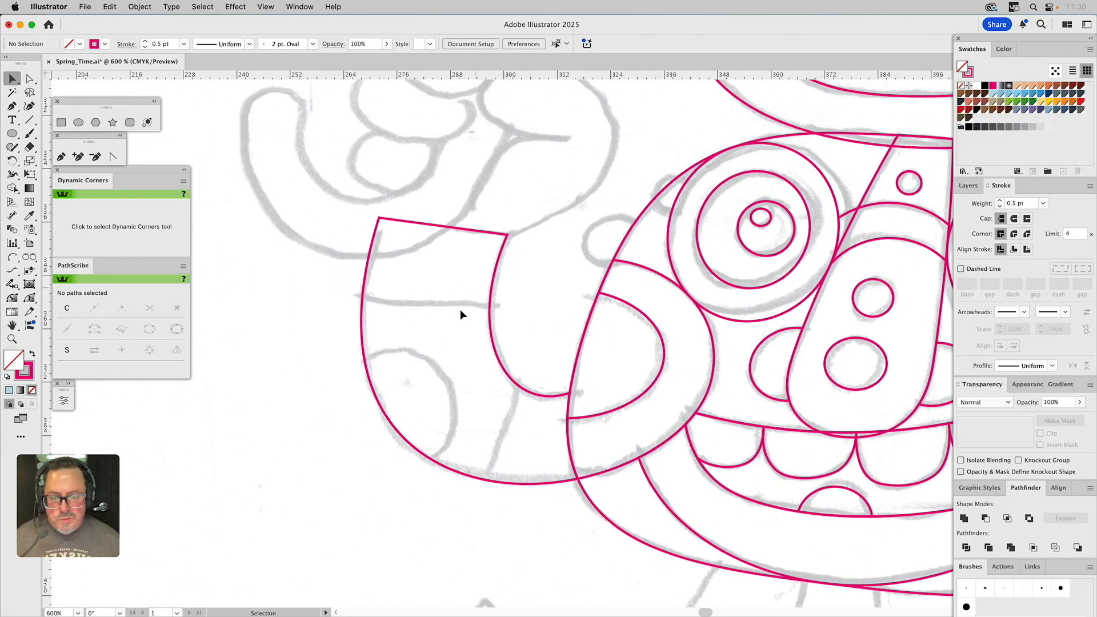
click(79, 122)
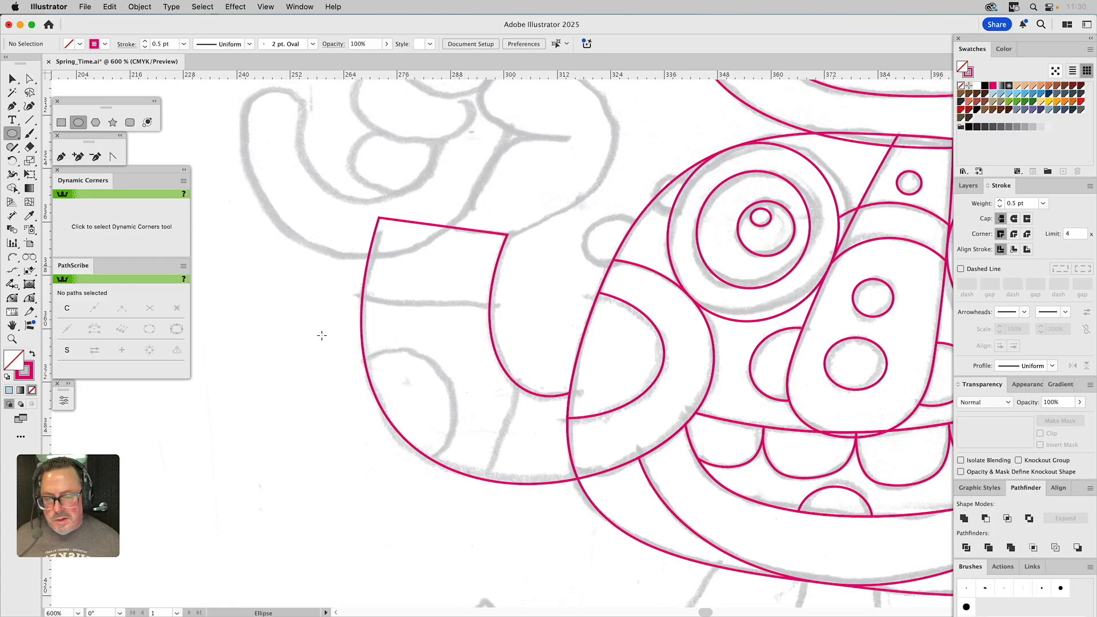
drag(395, 416, 455, 477)
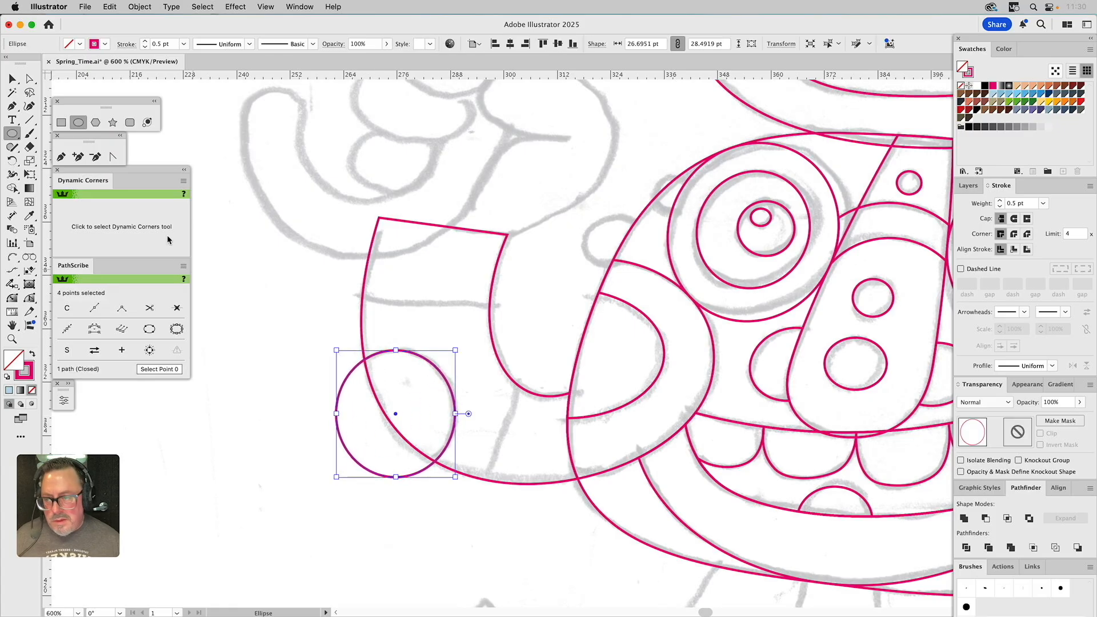
Draw an arc through three points along the sketched band line across the raised forearm, its ends about 39.1 pt apart
click(12, 257)
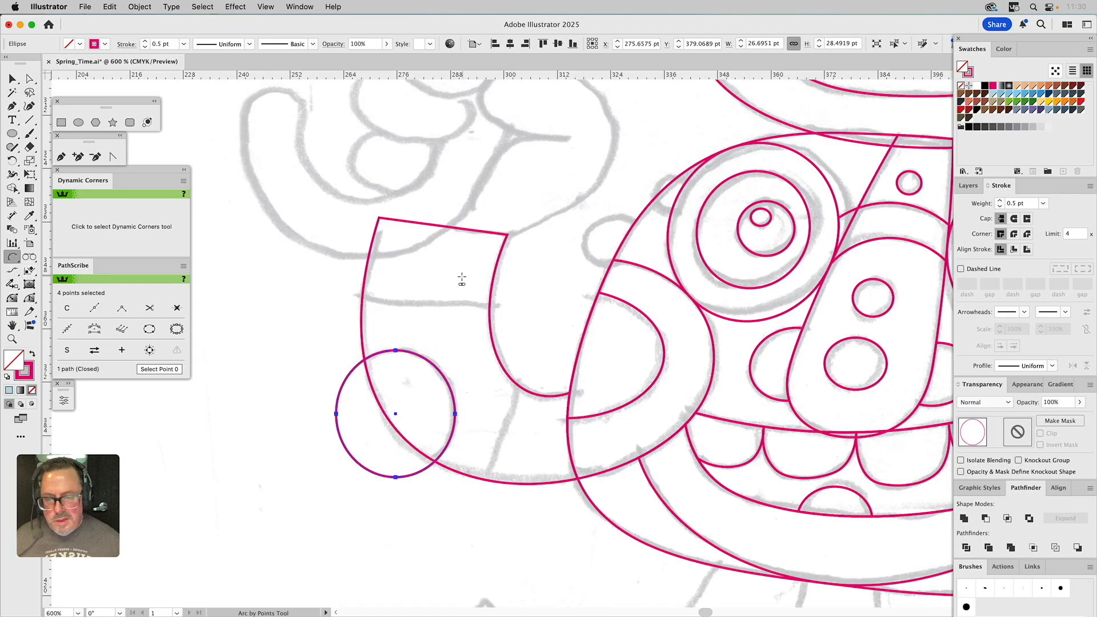
click(354, 294)
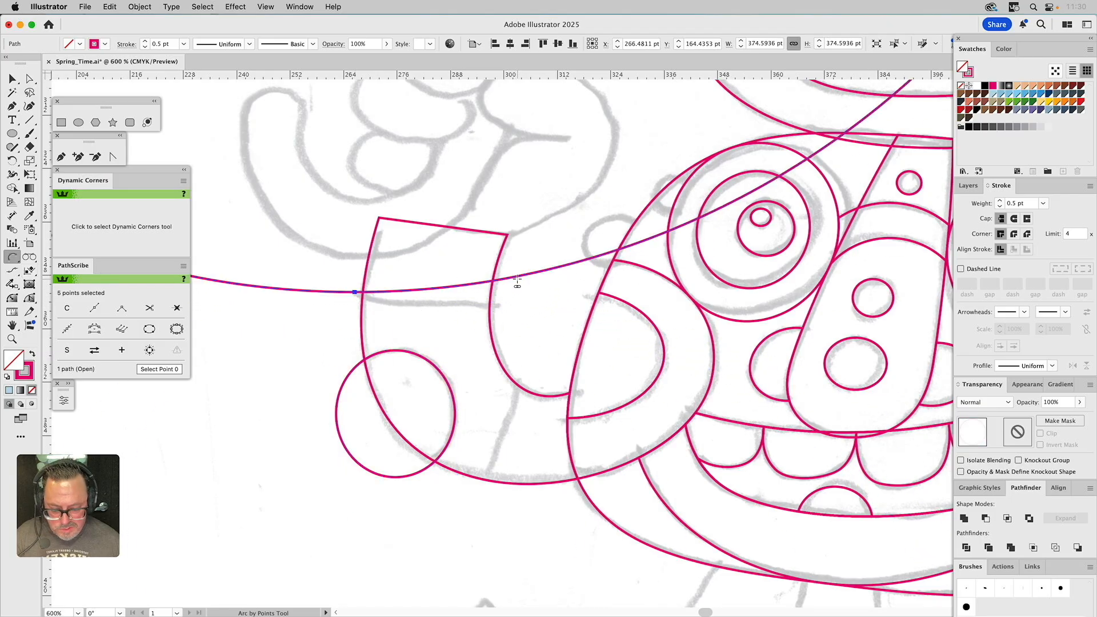
key(Escape)
click(509, 304)
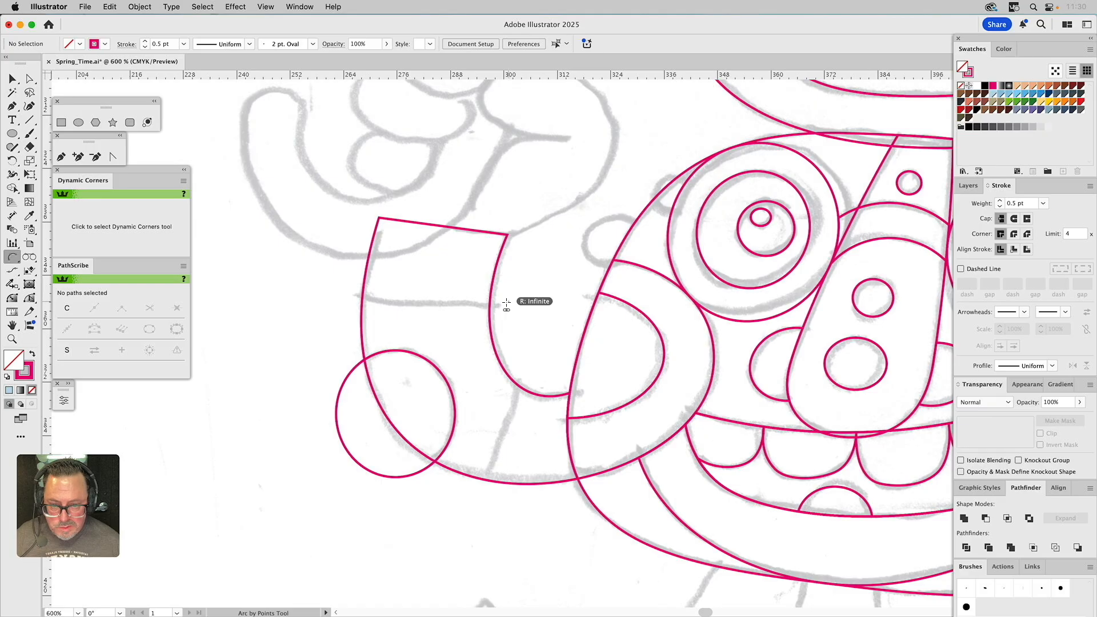
click(336, 290)
click(402, 306)
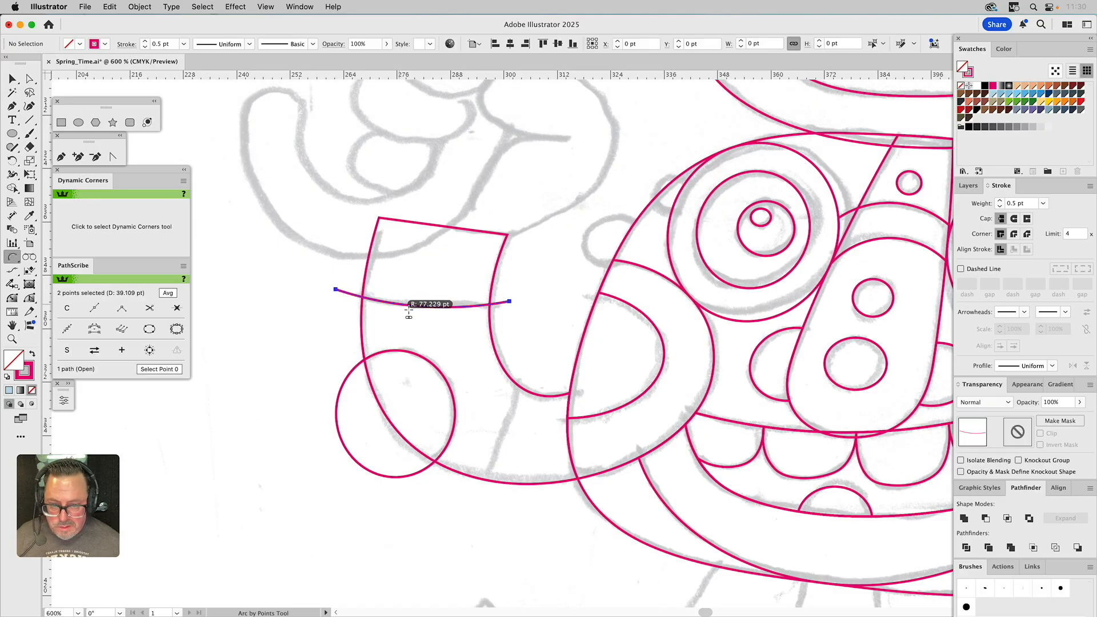
Draw a three-point arc along the sketched band line near the shoulder of the raised arm, its ends about 28.2 pt apart
click(520, 383)
click(478, 498)
click(495, 469)
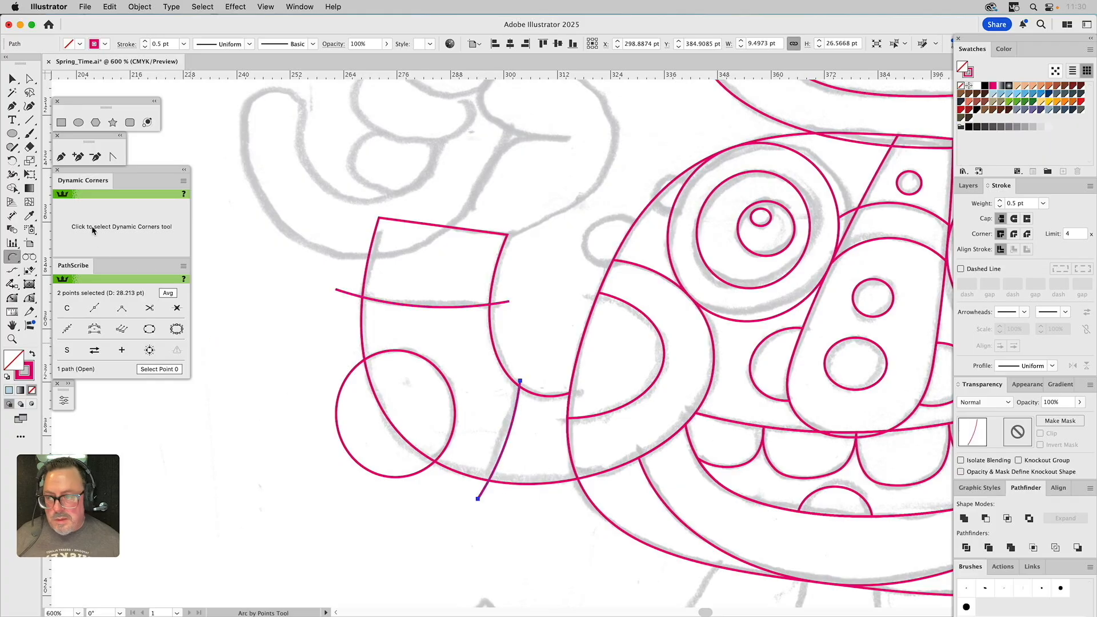
Extend the shoulder arc with the Pen tool into a closed four-sided shape that overlaps the arm's body end
click(61, 157)
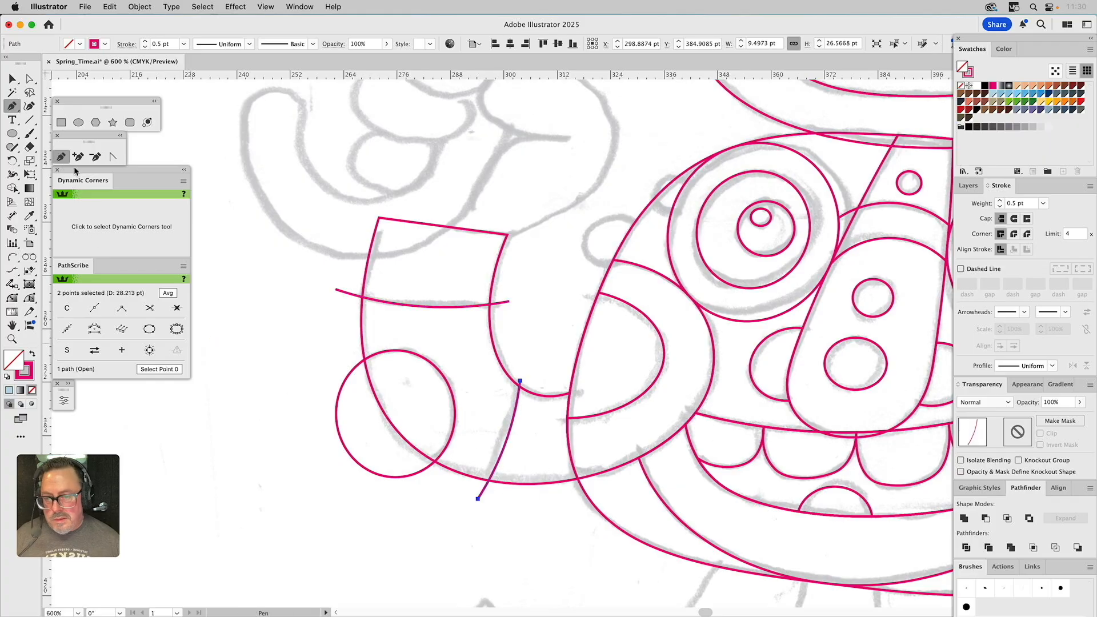
click(520, 382)
click(593, 386)
click(595, 509)
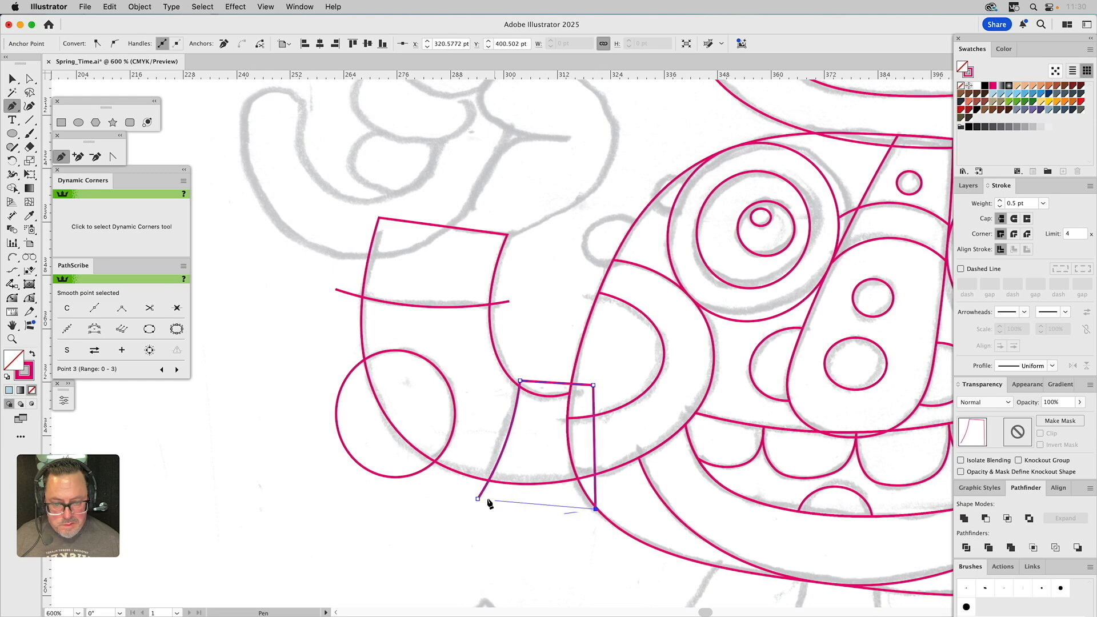
click(479, 499)
Extend the forearm arc with the Pen tool into a closed four-sided shape, about 42 by 26.4 pt, enclosing the arm's open upper end
click(509, 302)
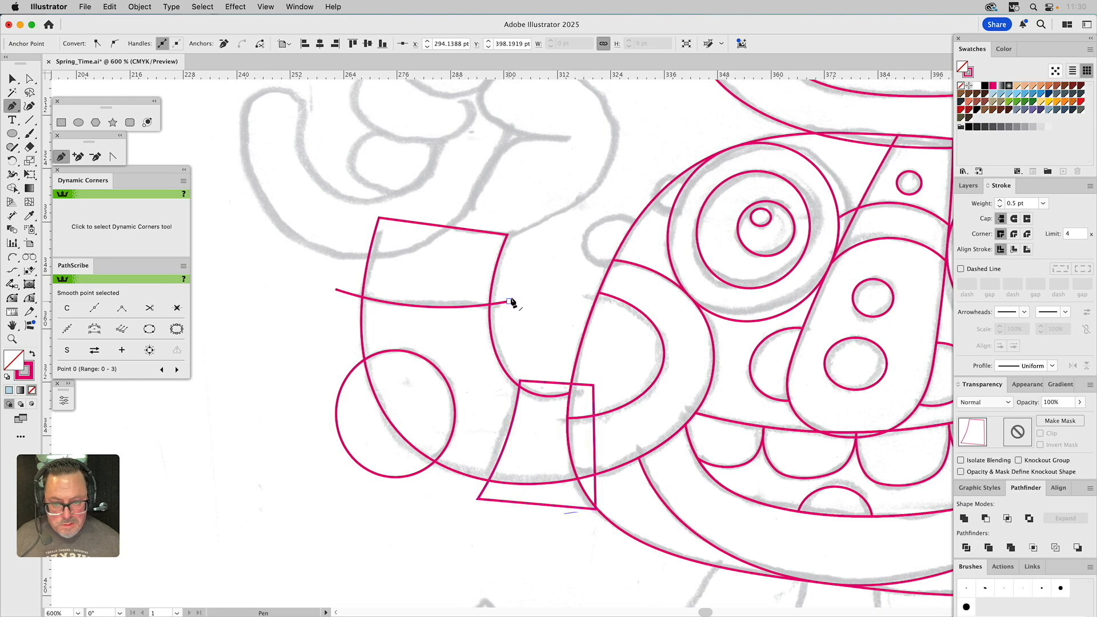
click(522, 221)
click(367, 189)
click(336, 289)
key(v)
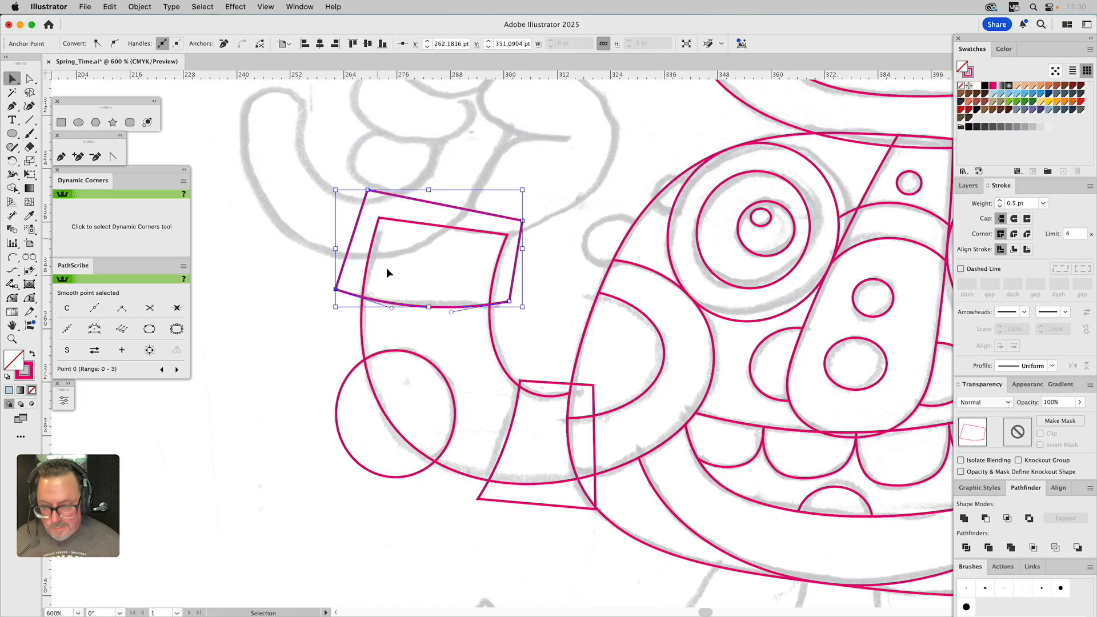
Trim the spot ellipse to the raised arm's outline by intersecting it with a copy of the arm shape
click(490, 330)
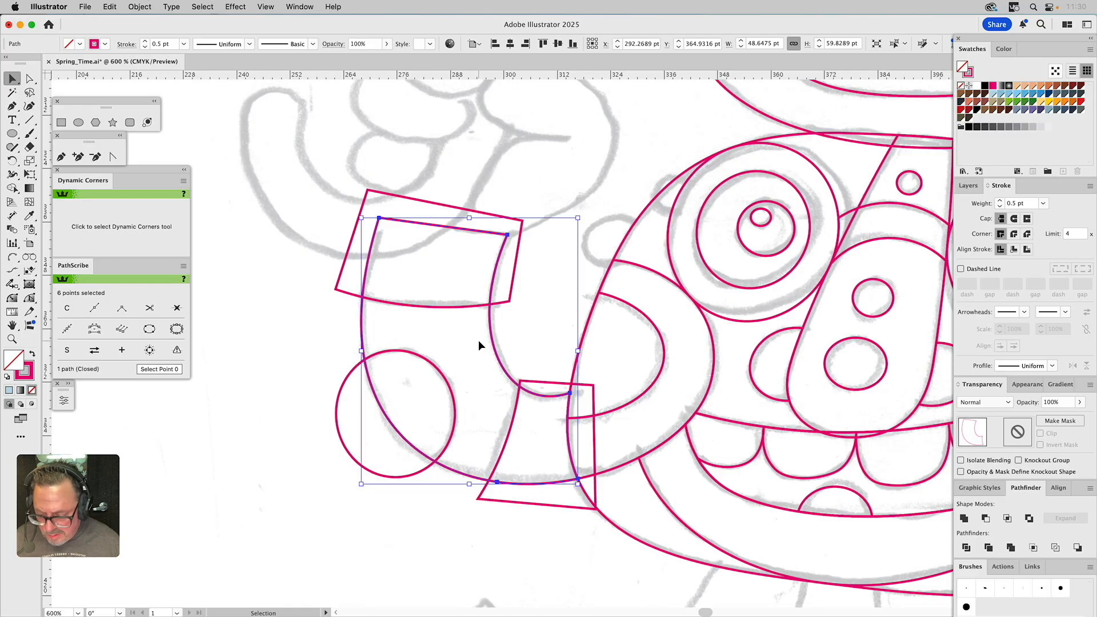
shift+click(413, 354)
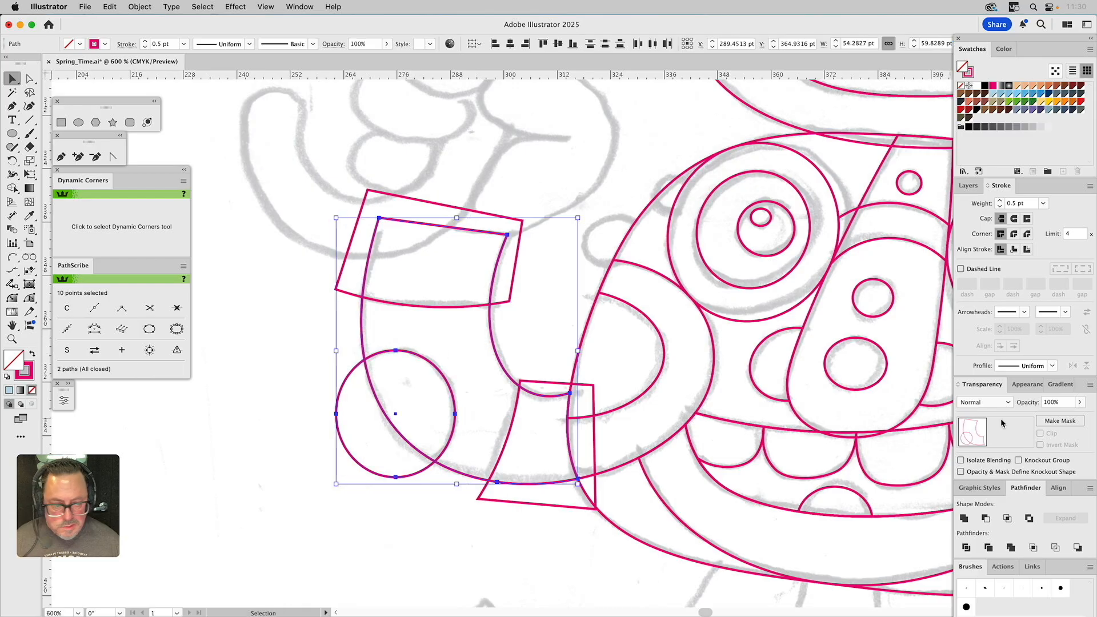
click(1007, 518)
click(474, 365)
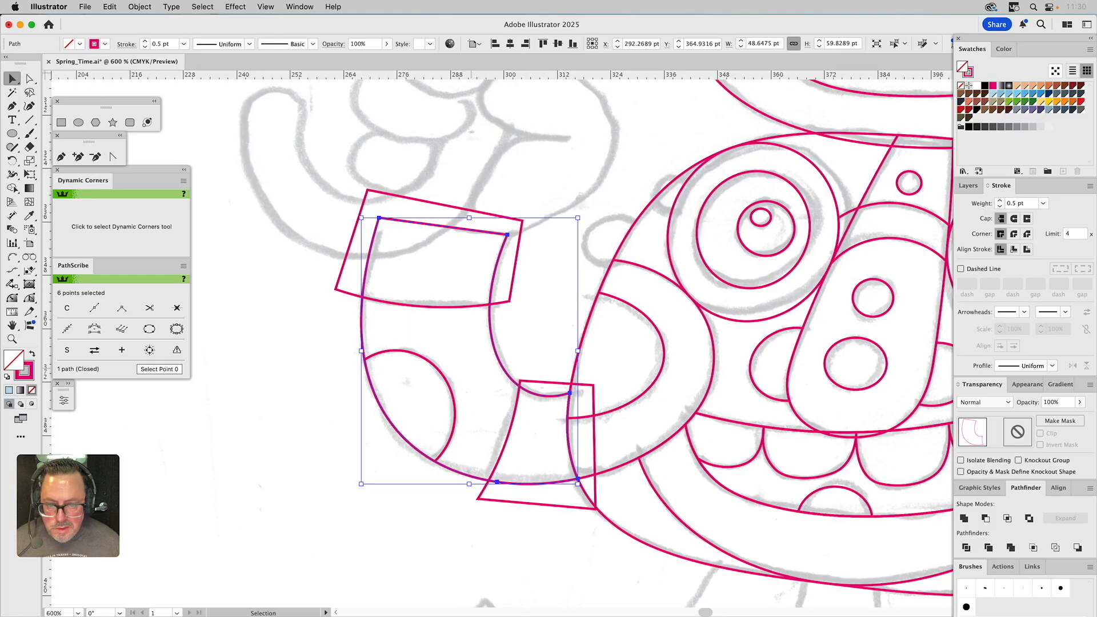
Create the forearm cuff piece by intersecting copies of the upper four-sided shape and the raised arm
click(511, 306)
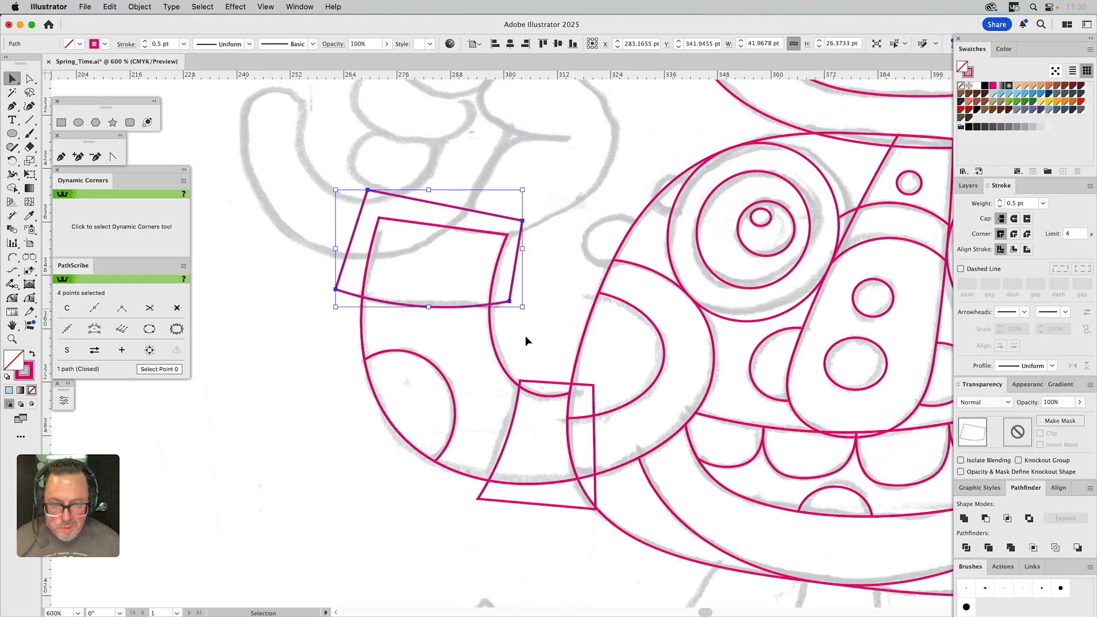
shift+click(536, 381)
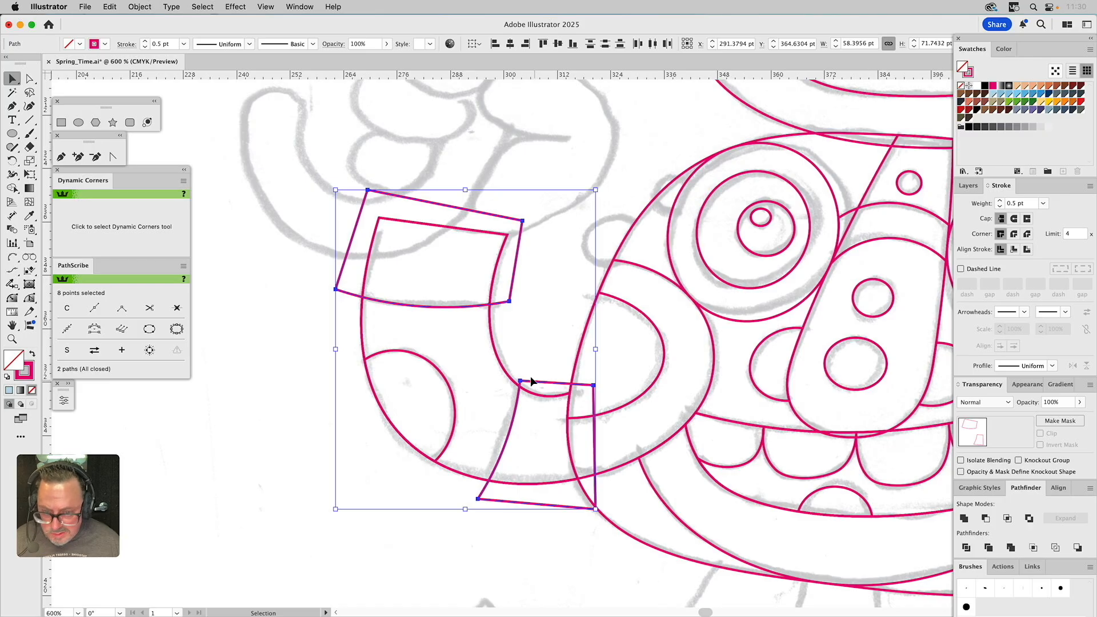
click(540, 315)
click(506, 308)
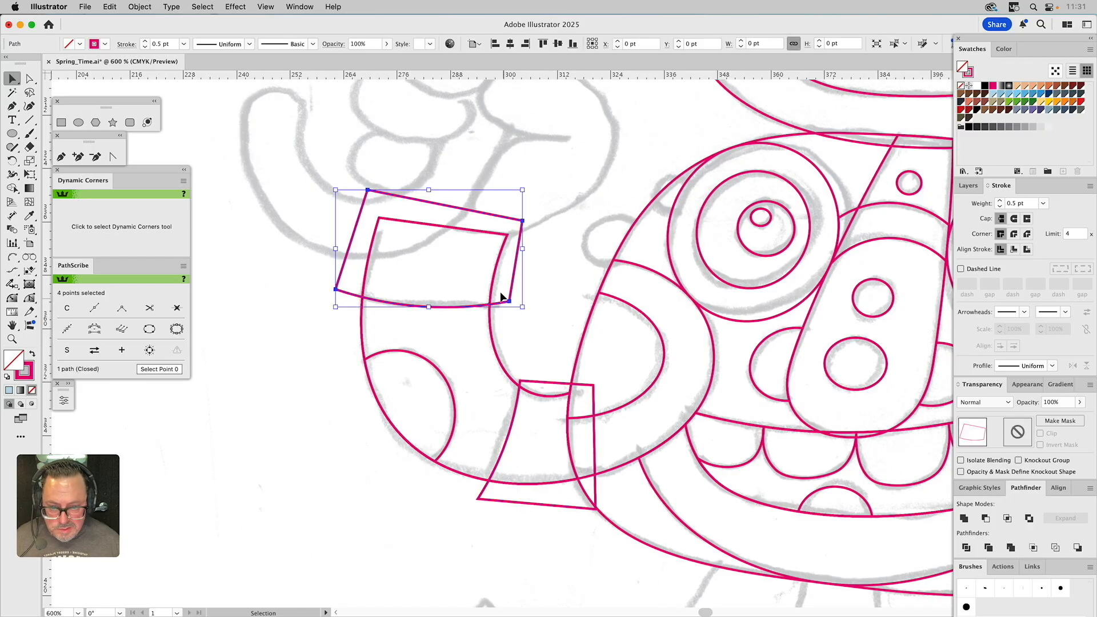
shift+click(496, 278)
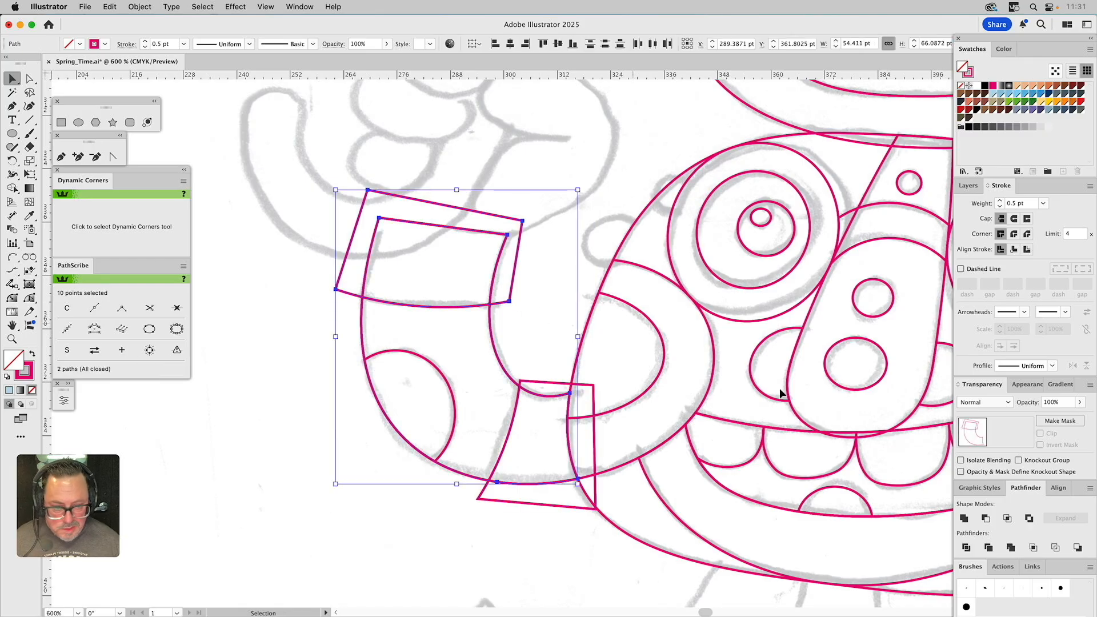
click(1007, 518)
Create the shoulder band piece by intersecting copies of the lower four-sided shape and the raised arm
click(544, 384)
shift+click(538, 394)
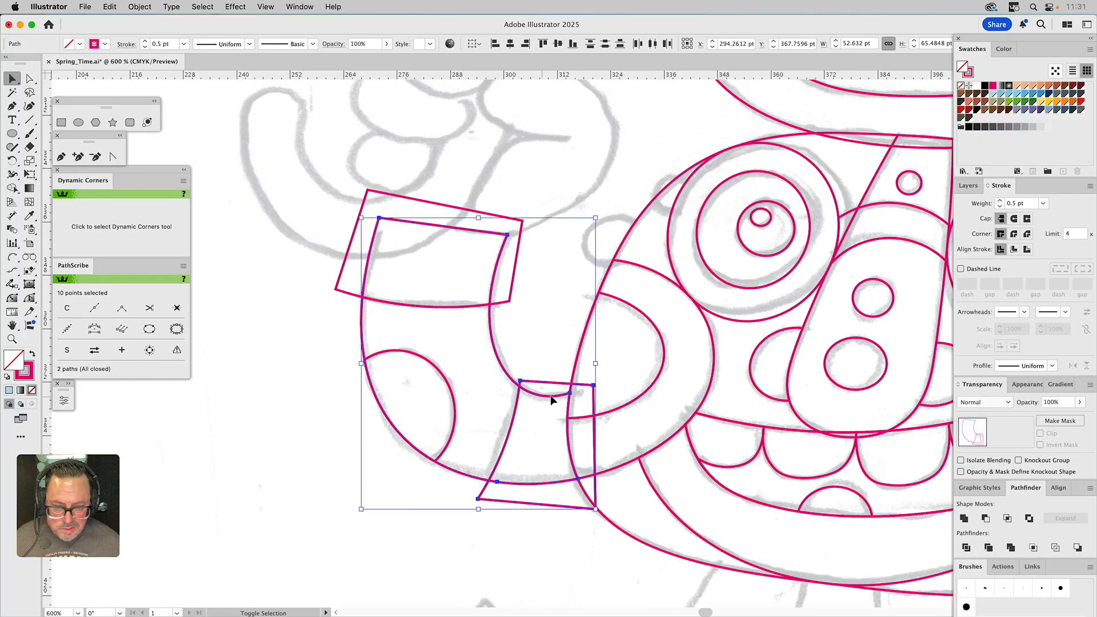
click(1007, 518)
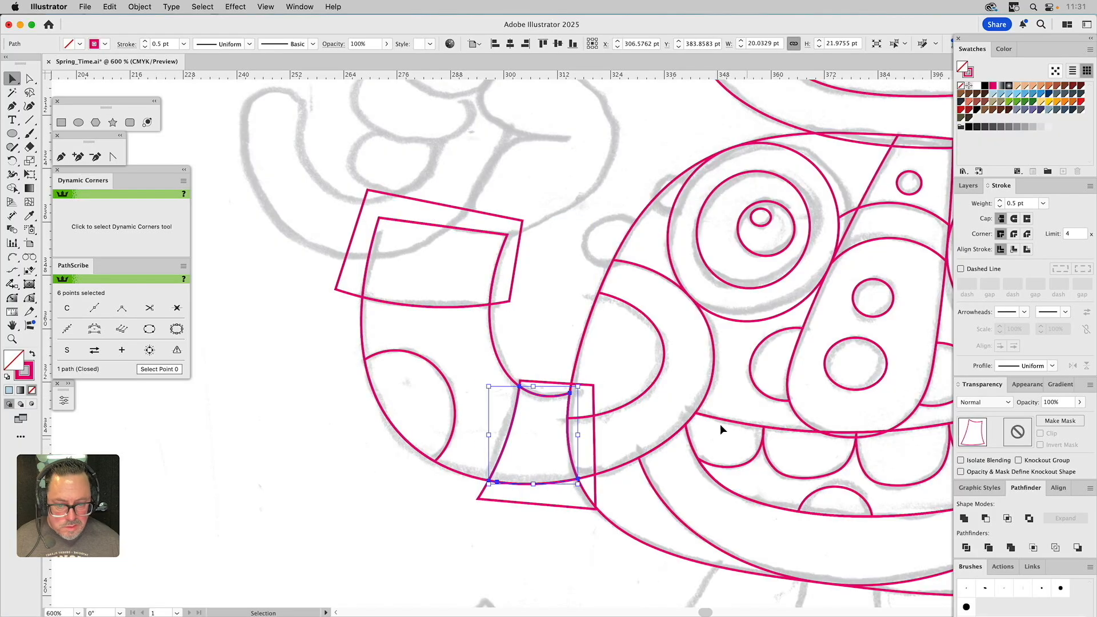
Subtract the lower and upper four-sided shapes from the raised arm with Minus Front so only its middle section is kept, and deselect it
click(550, 384)
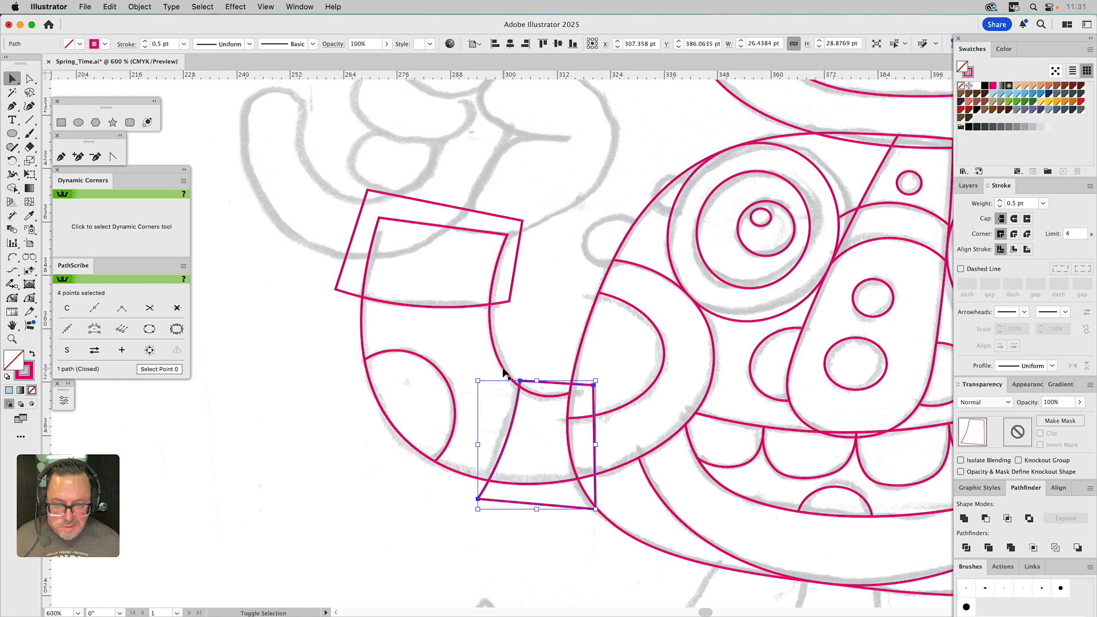
shift+click(503, 372)
click(985, 517)
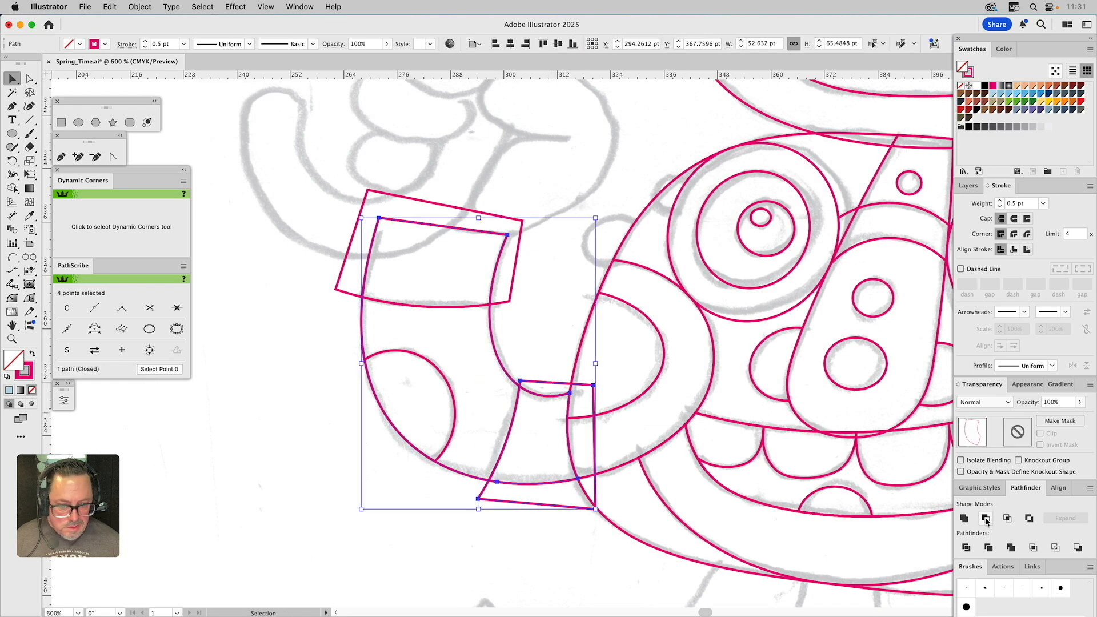
click(515, 277)
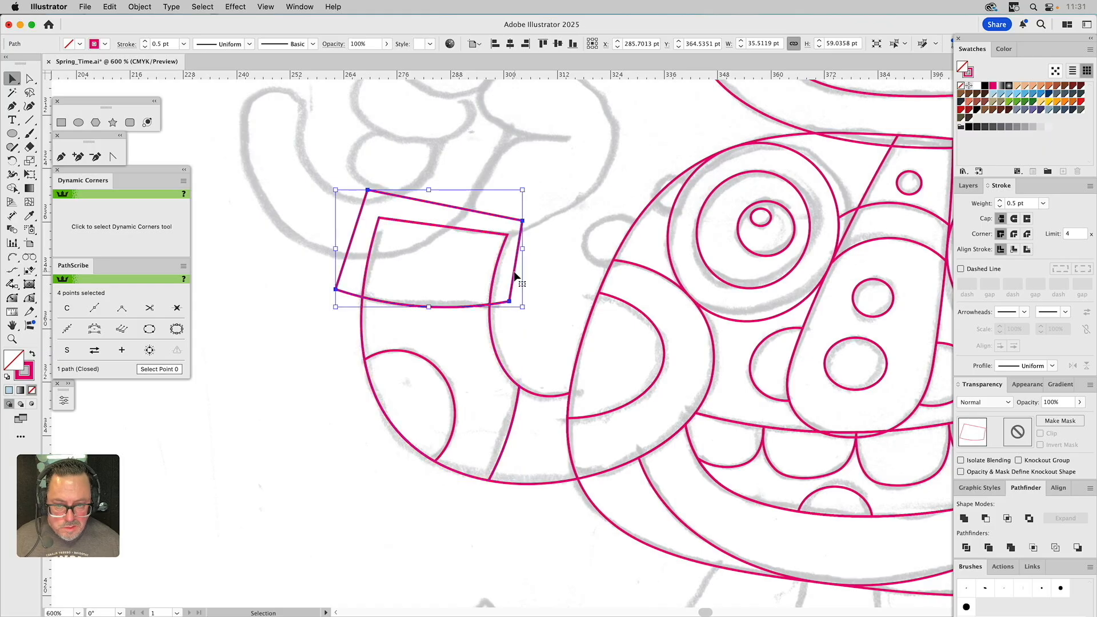
shift+click(490, 335)
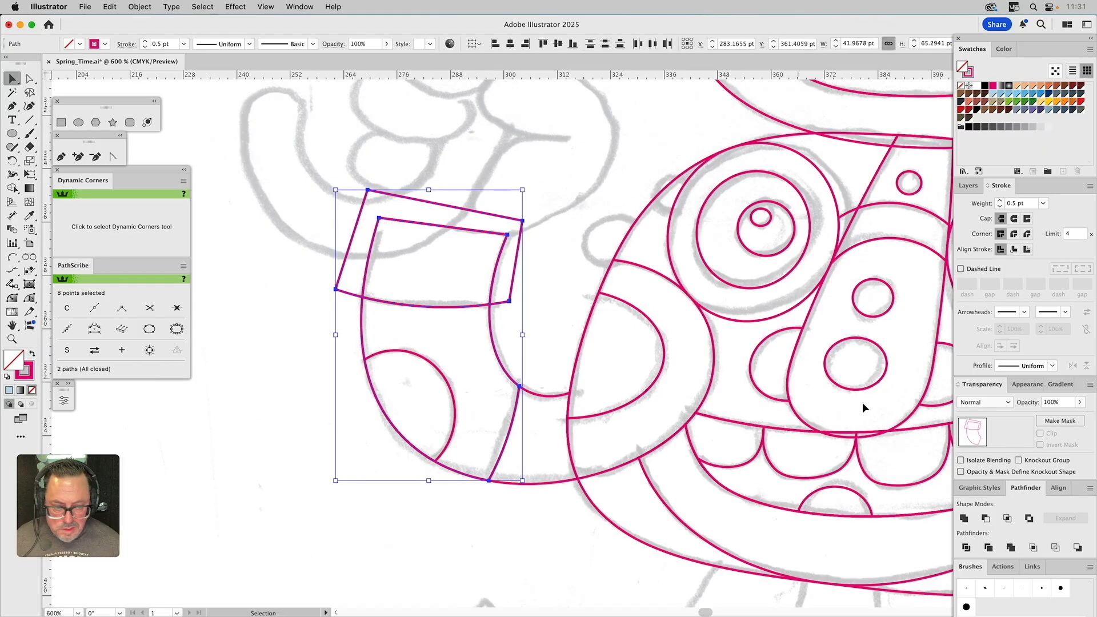
click(985, 518)
click(560, 262)
Trace the left ear with the Pen tool as a closed oval overlapping the head edge, about 14.4 × 10.9 pt, adjusting its handles to the sketch
drag(606, 309, 394, 377)
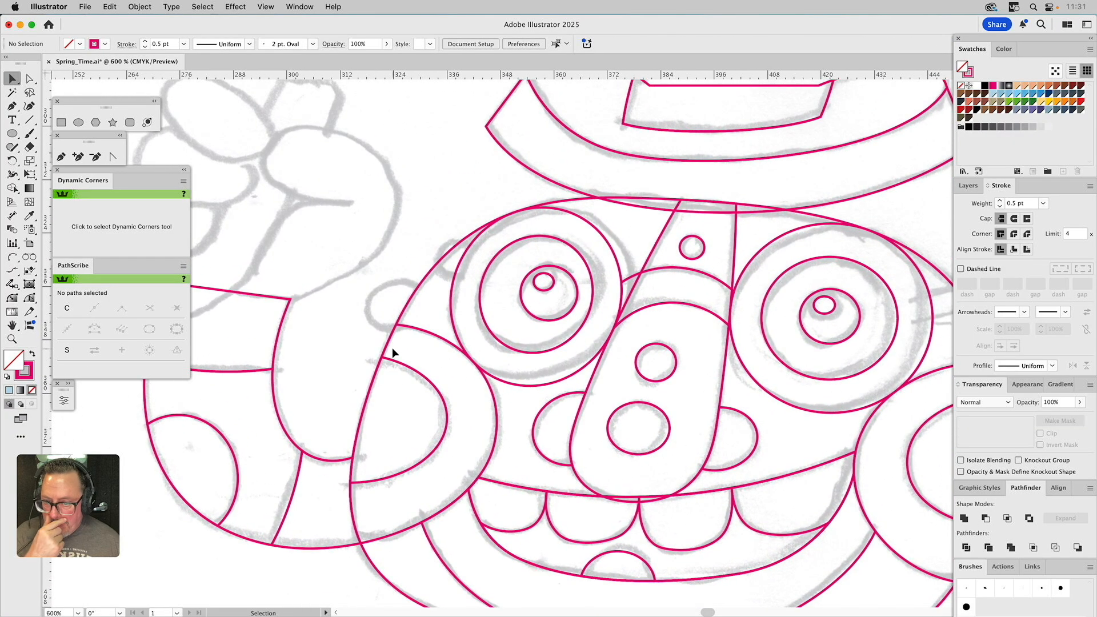
mouse_move(399, 313)
mouse_down()
mouse_move(181, 290)
mouse_move(389, 304)
mouse_up()
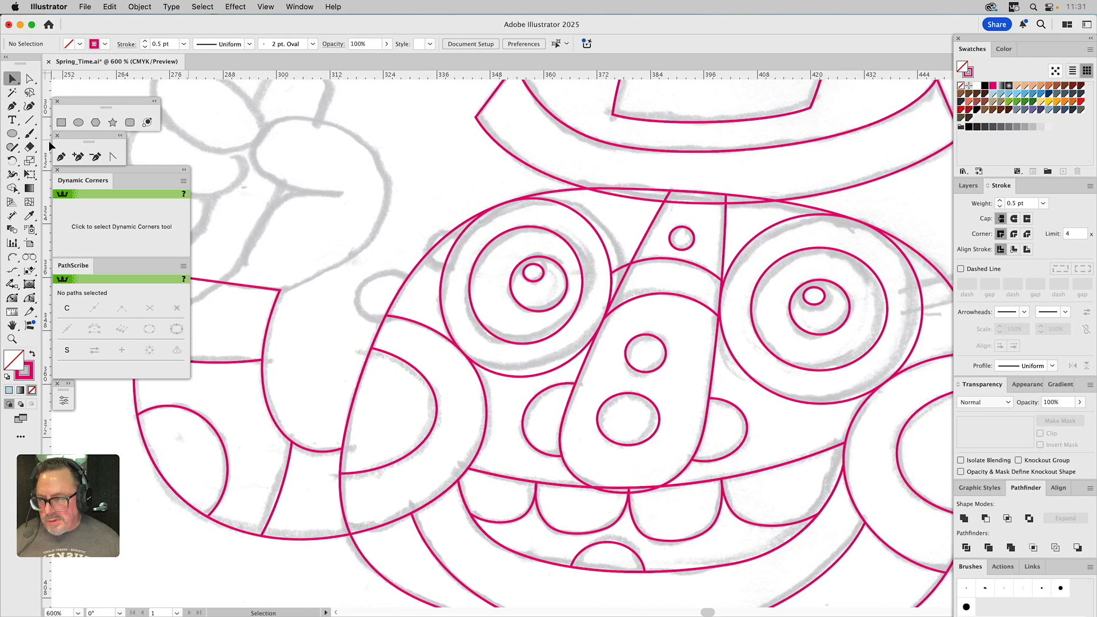
click(61, 157)
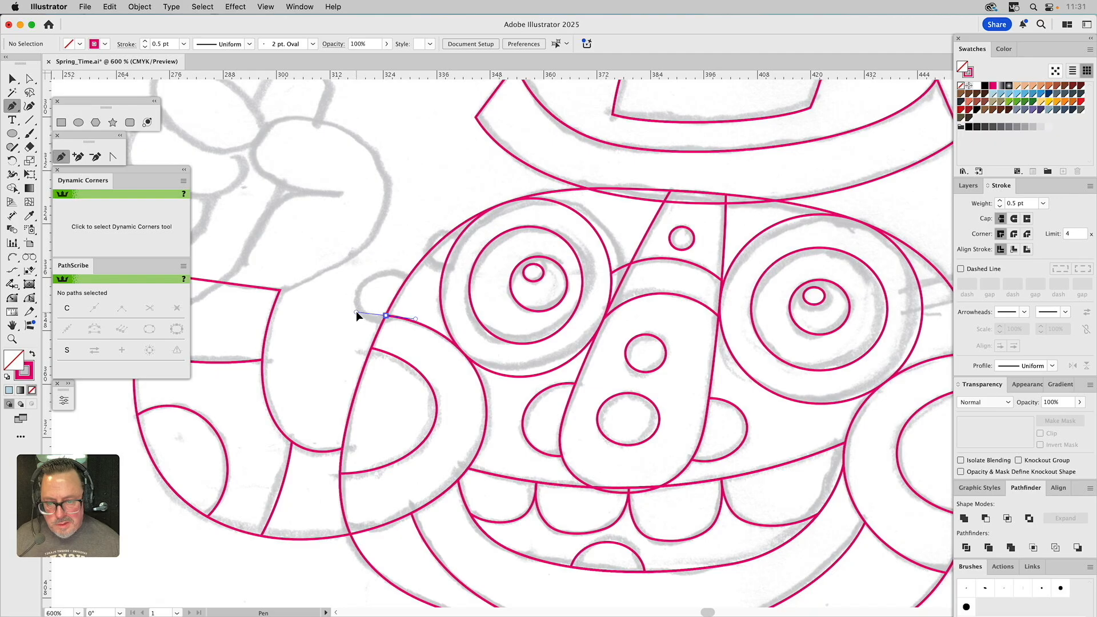
drag(356, 311, 356, 311)
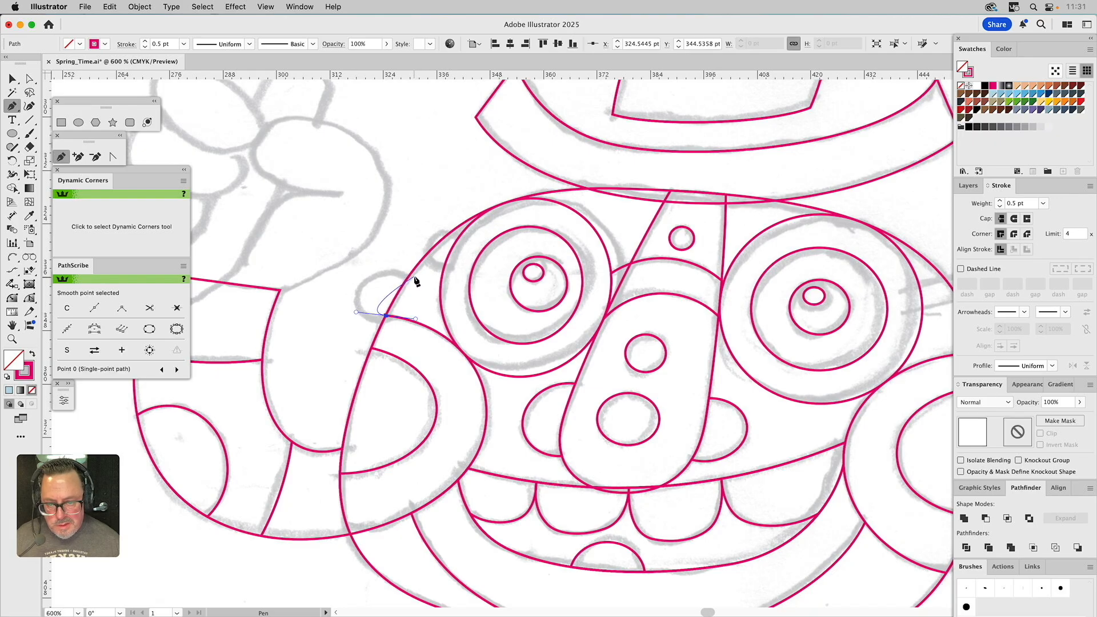
drag(439, 293, 443, 296)
click(386, 315)
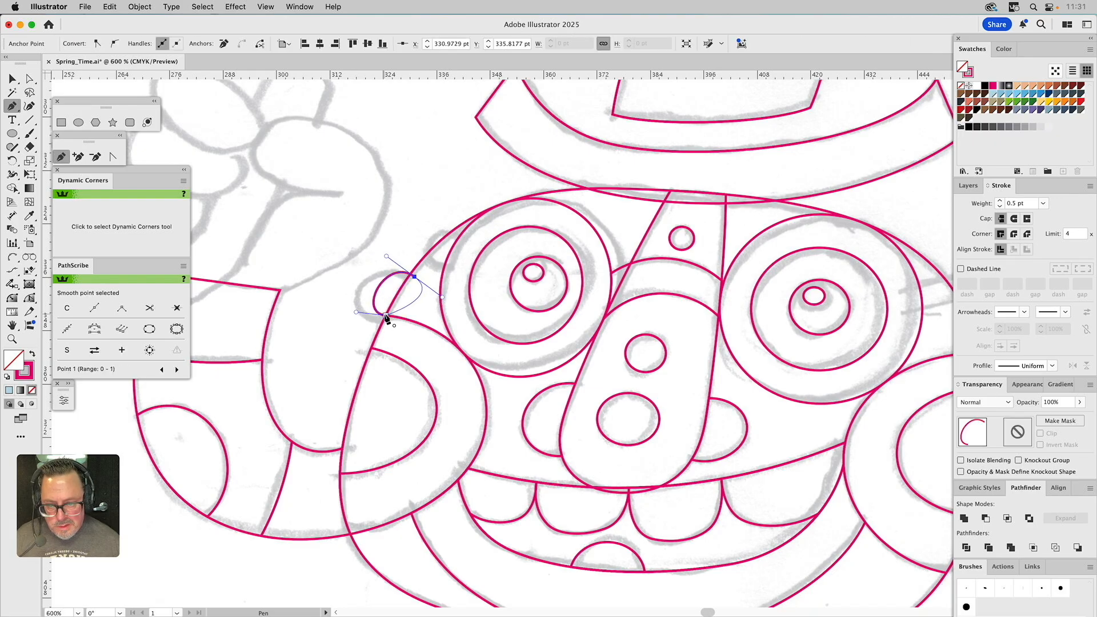
drag(355, 312, 325, 307)
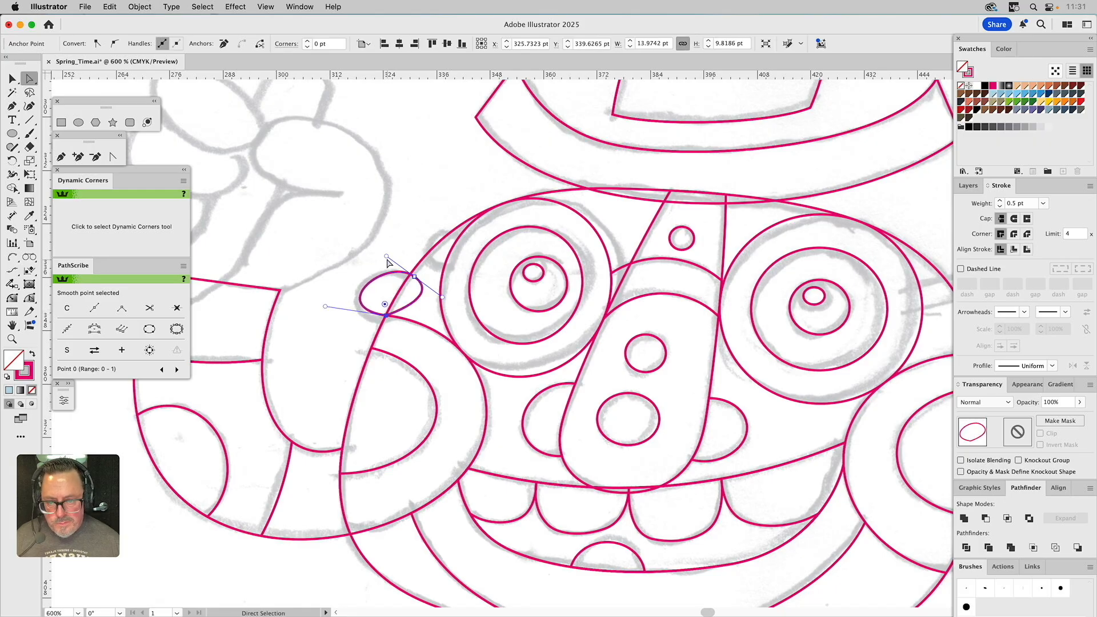
drag(387, 257, 375, 242)
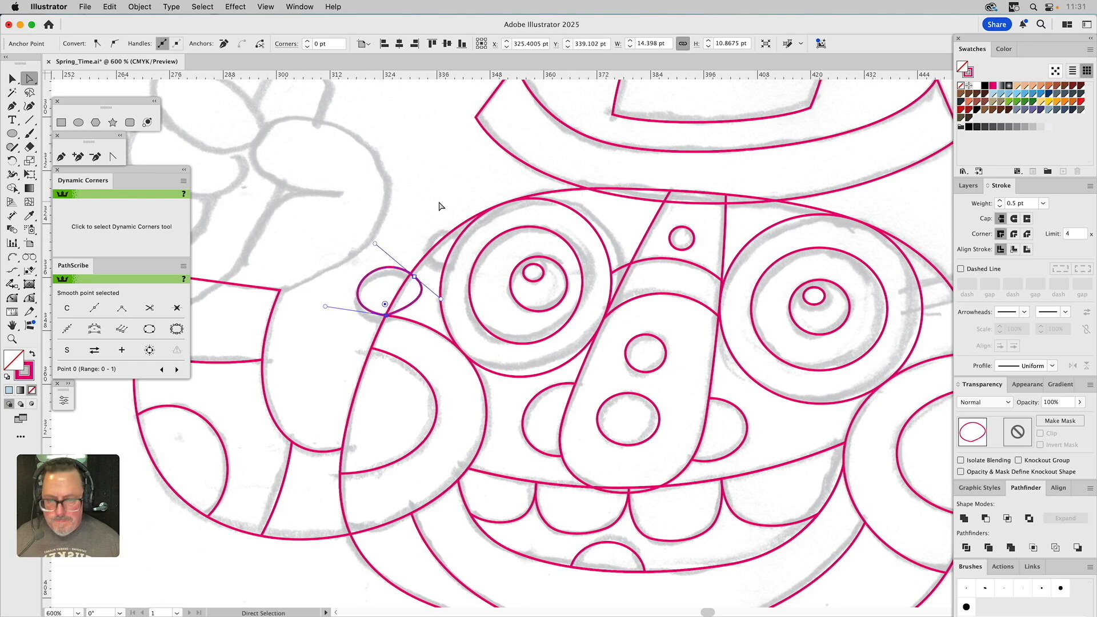
Subtract a copy of the head outline from the left ear with Minus Front, and deselect it
key(v)
click(423, 189)
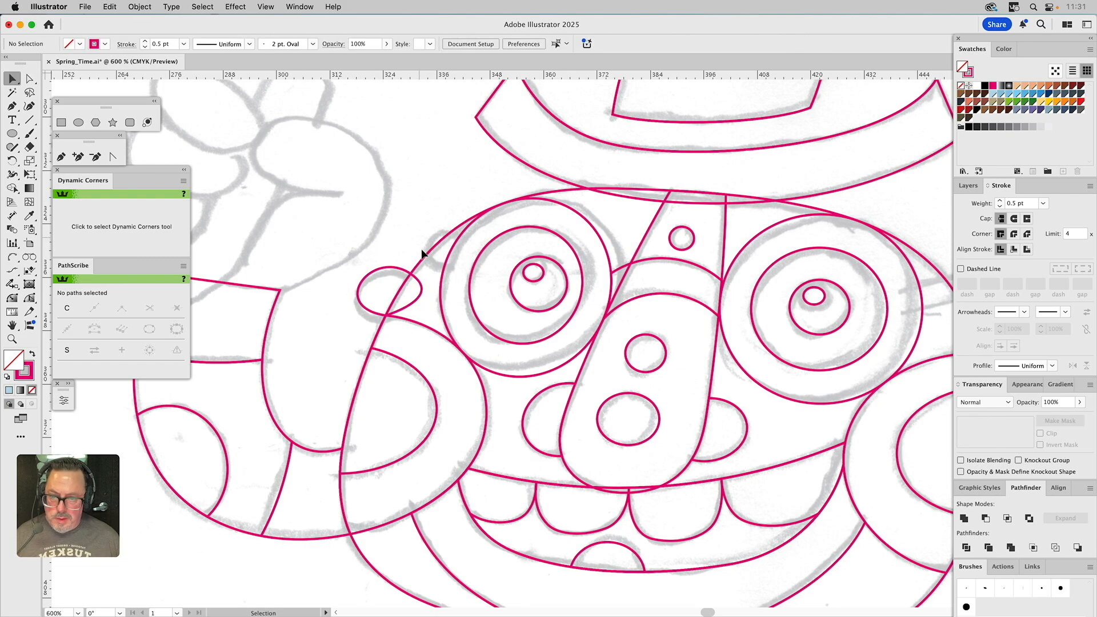
click(427, 255)
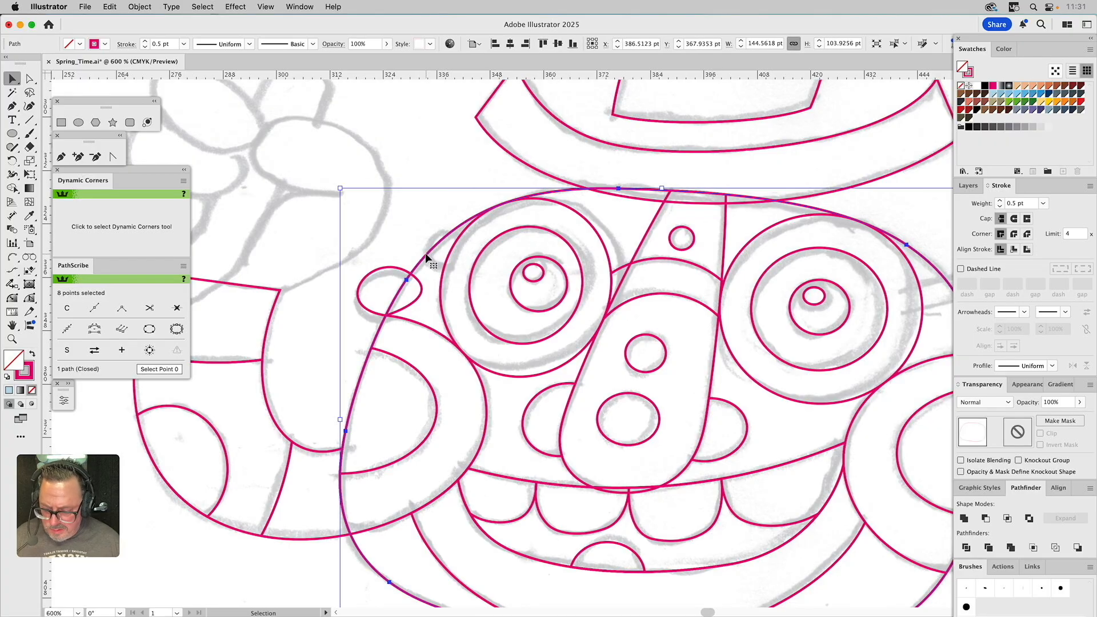
shift+click(418, 285)
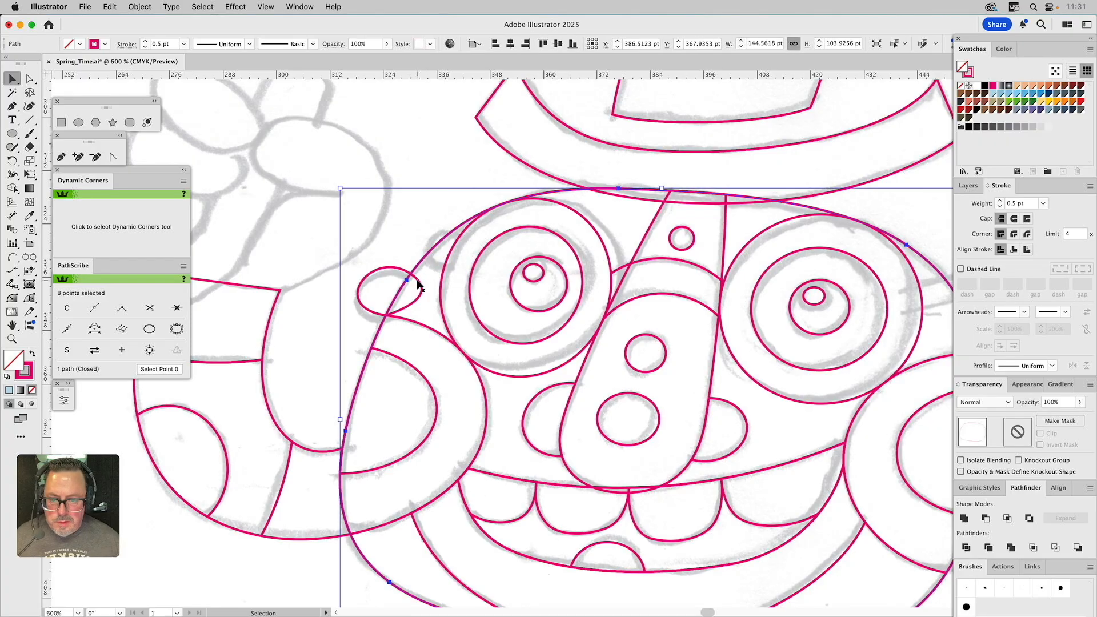
click(985, 518)
click(447, 220)
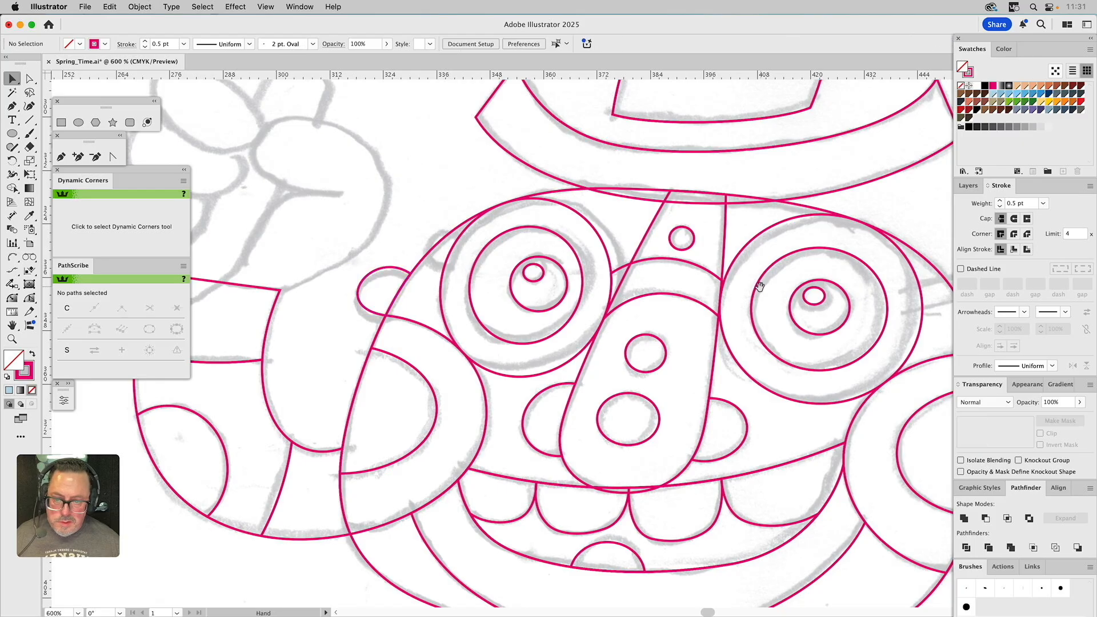
Trace the right ear as a closed path overlapping the head, bending its outer segment with PathScribe to about 11.6 × 10.9 pt
scroll(567, 230, right, 10)
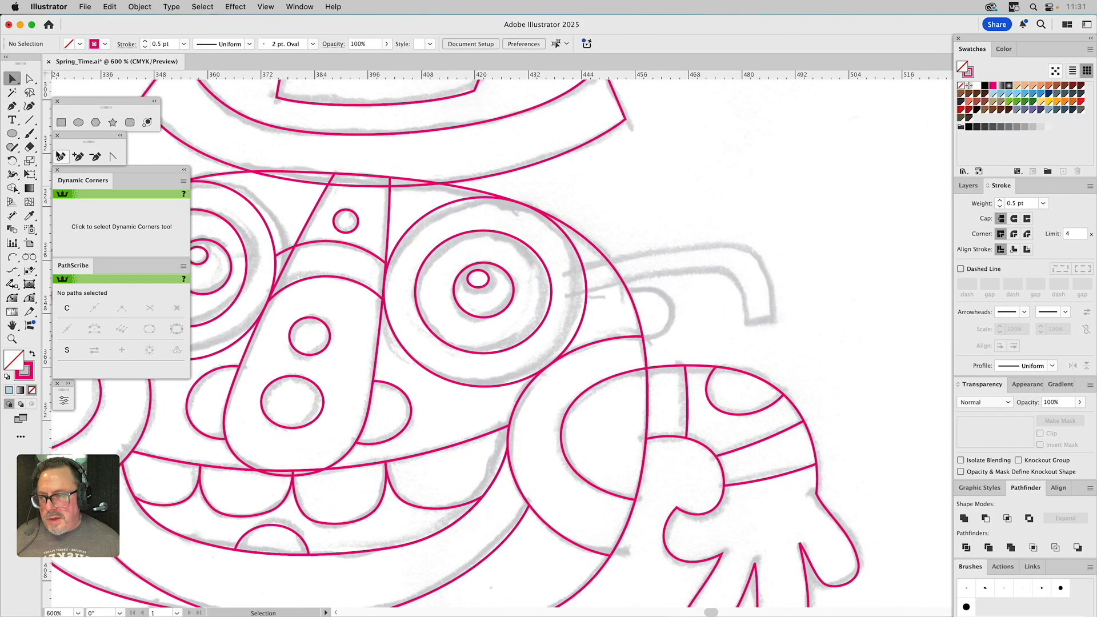
click(60, 158)
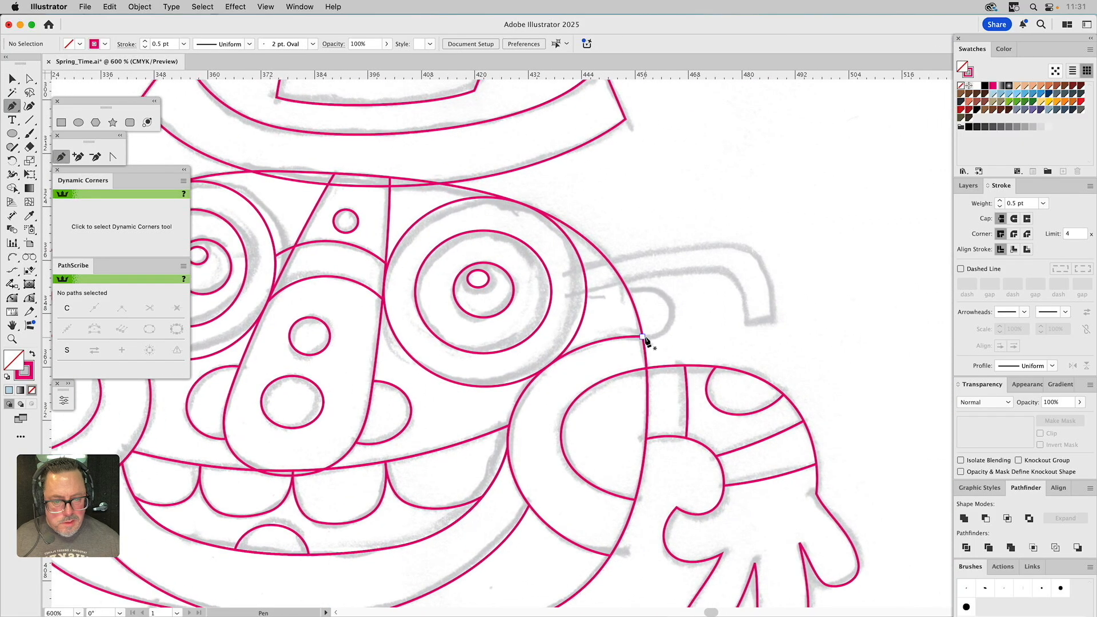
drag(669, 337, 687, 337)
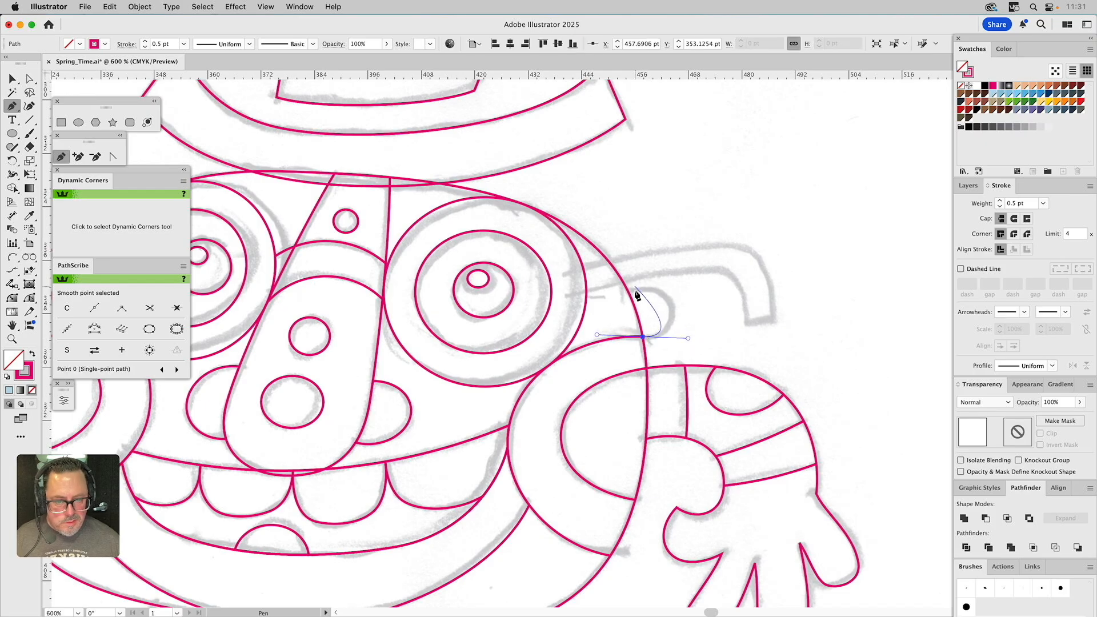
drag(623, 292, 624, 325)
click(623, 323)
click(642, 338)
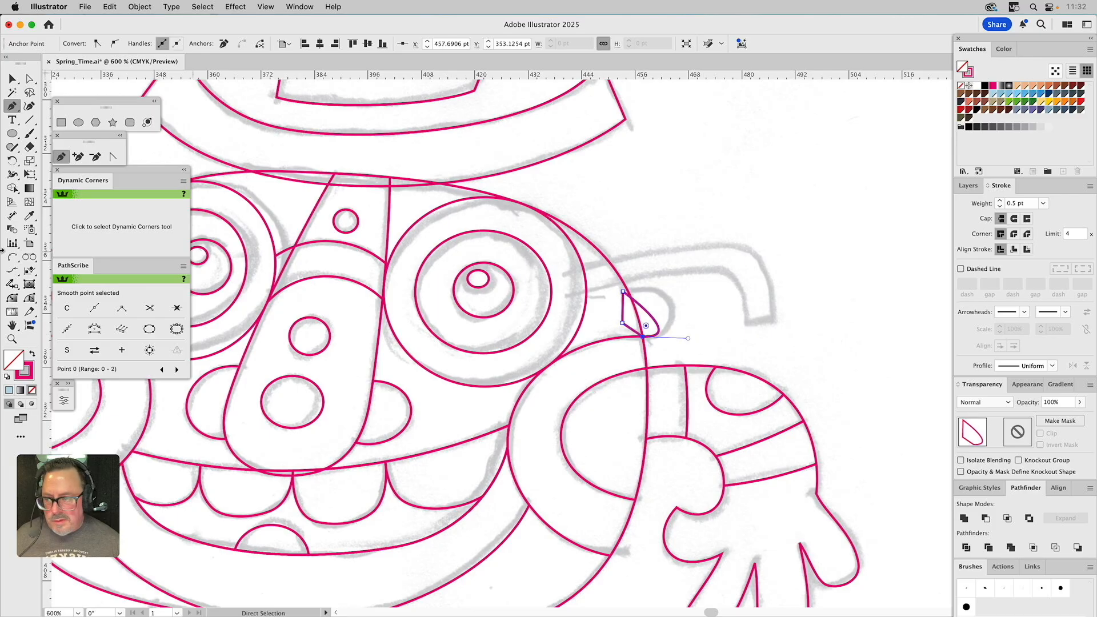
click(30, 297)
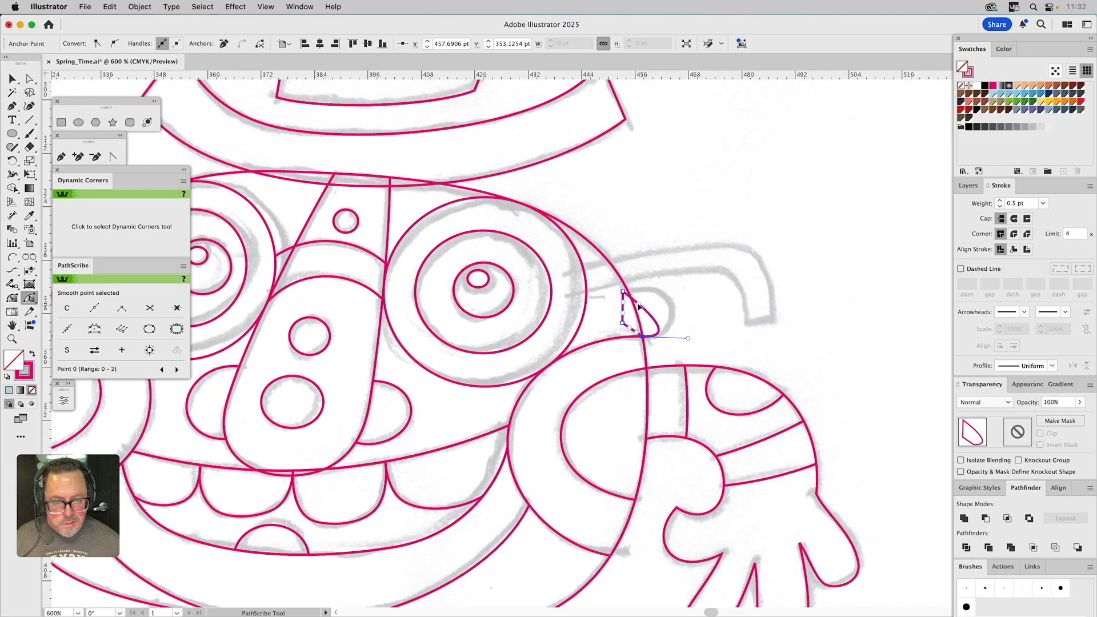
drag(639, 306, 686, 273)
Subtract a copy of the head outline from the right ear with Minus Front, and deselect it
key(v)
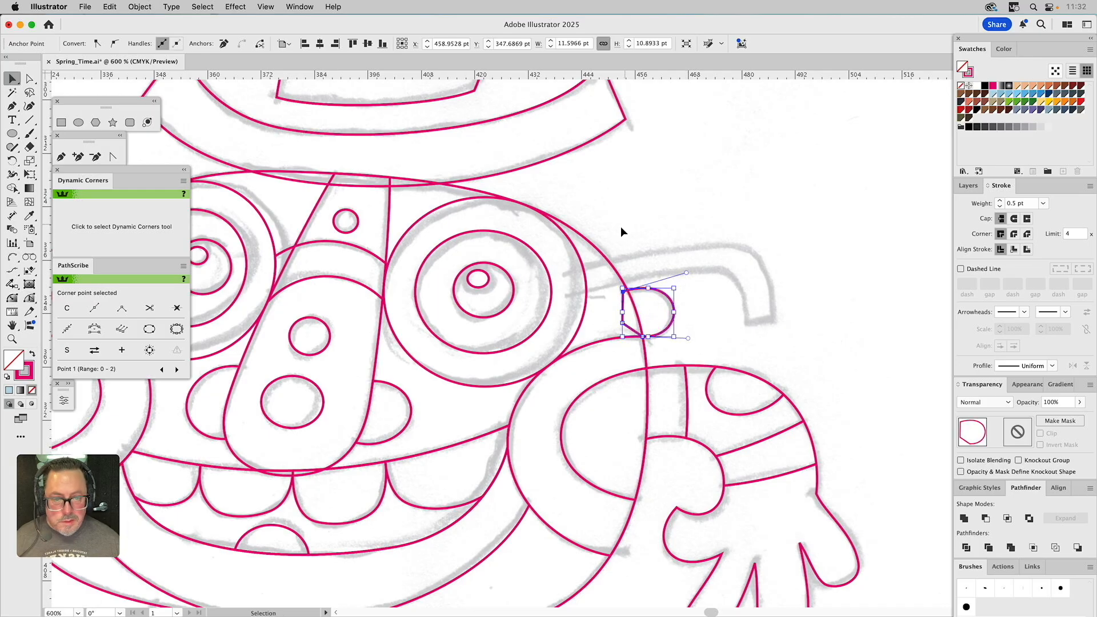
click(597, 258)
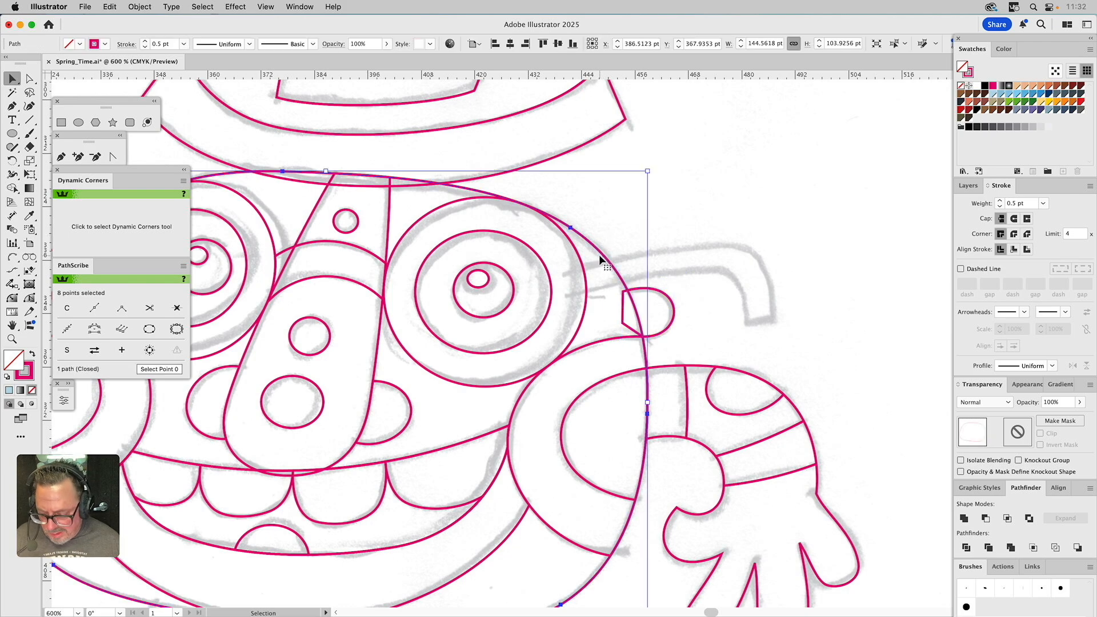
shift+click(673, 305)
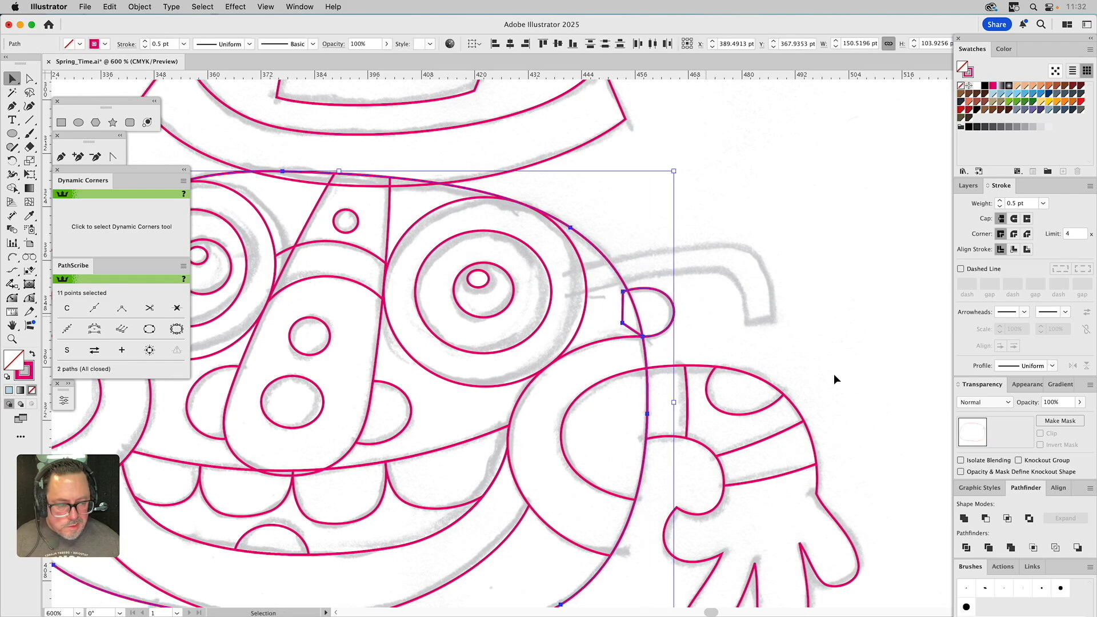
click(986, 518)
click(869, 362)
Trace the lower edge of the sketched hooked bar beside the right eye as an open three-point curve
drag(729, 278, 746, 268)
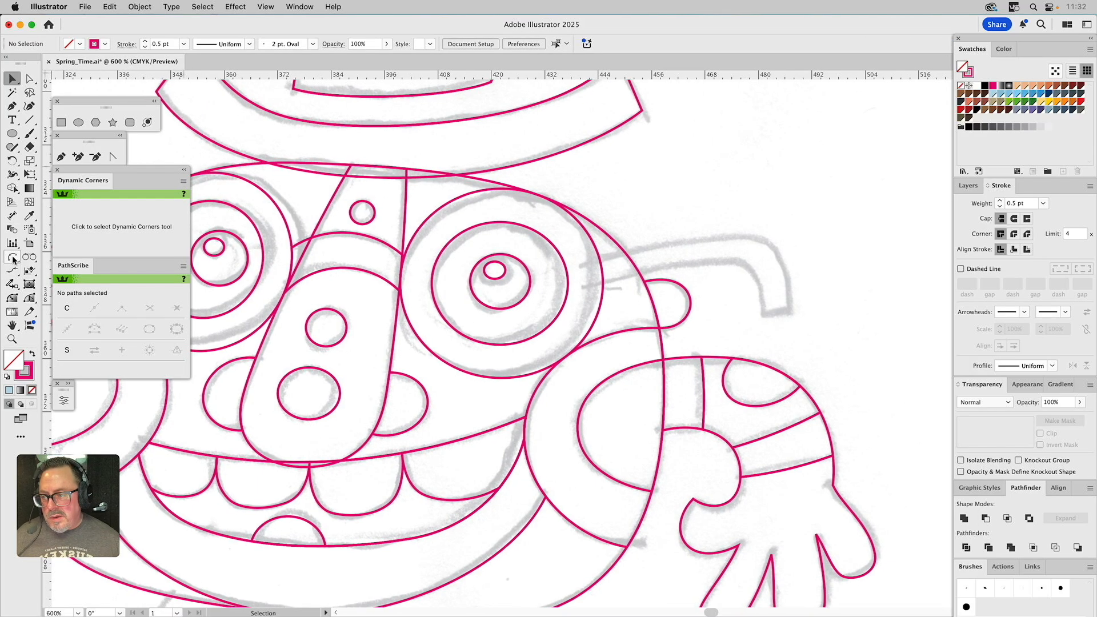
click(67, 160)
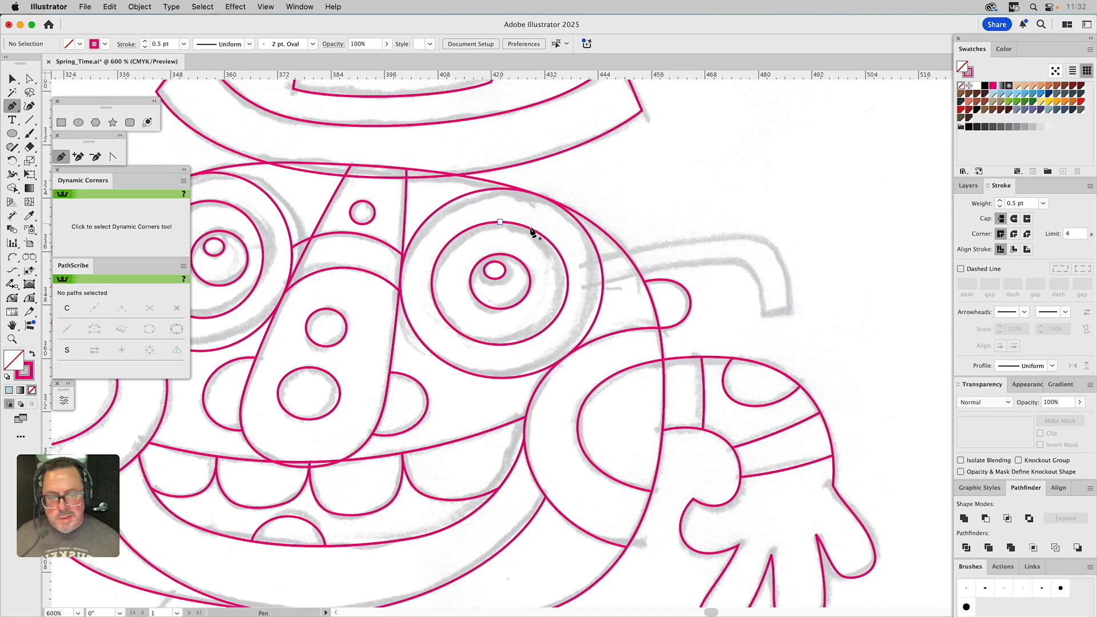
click(603, 283)
drag(741, 261, 772, 264)
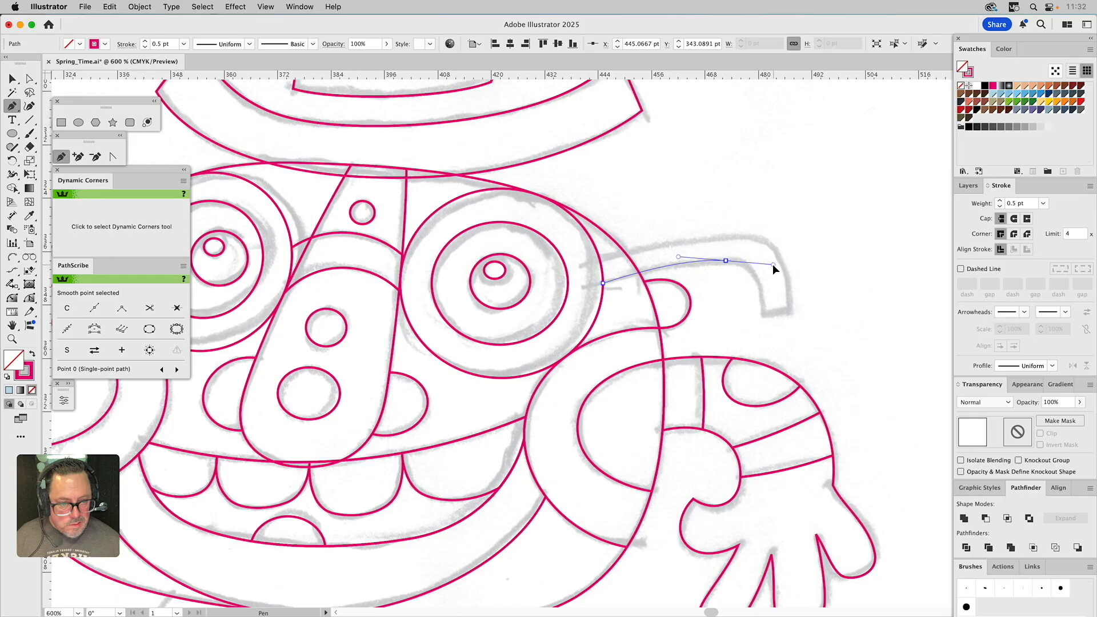
click(764, 317)
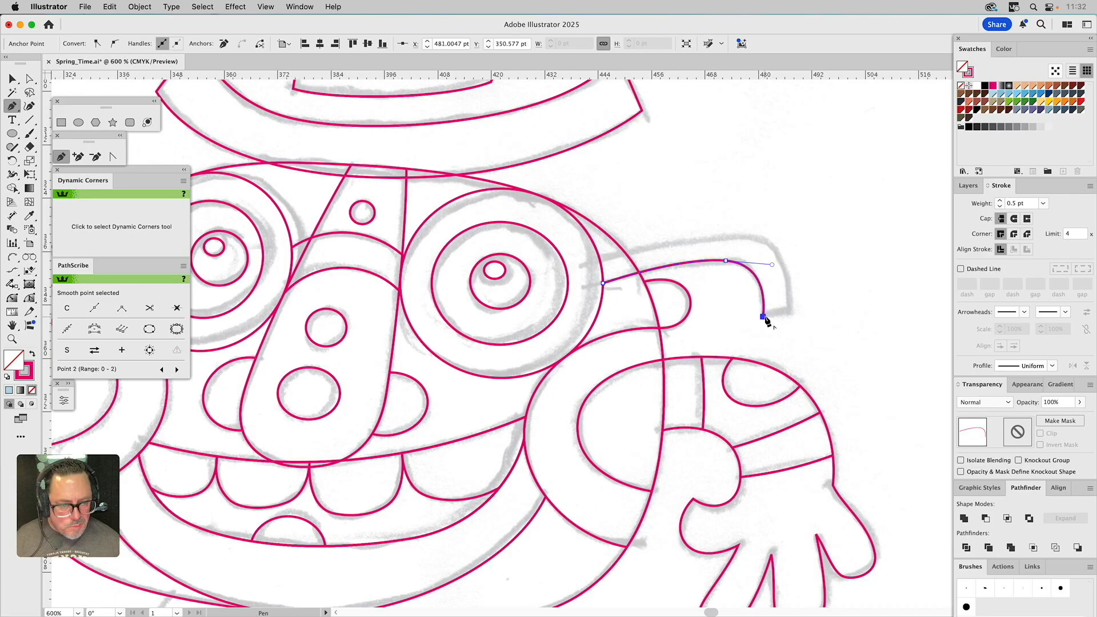
super+click(808, 260)
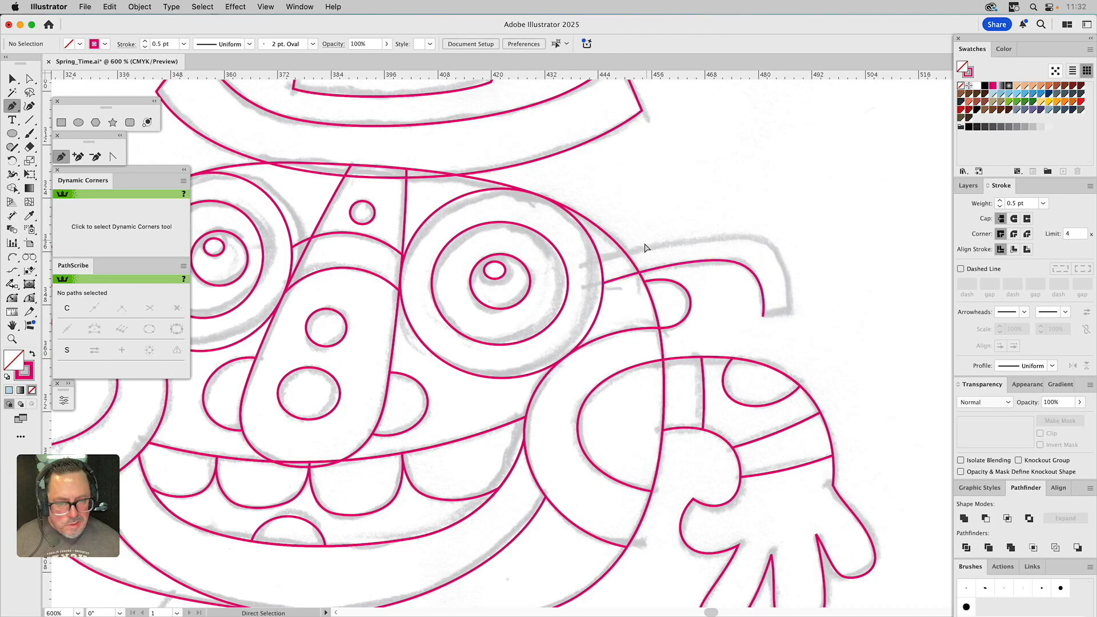
Trace the hooked bar's upper edge from inside the eye circle to its outer end, and adjust the bend's handle to the sketch
click(592, 262)
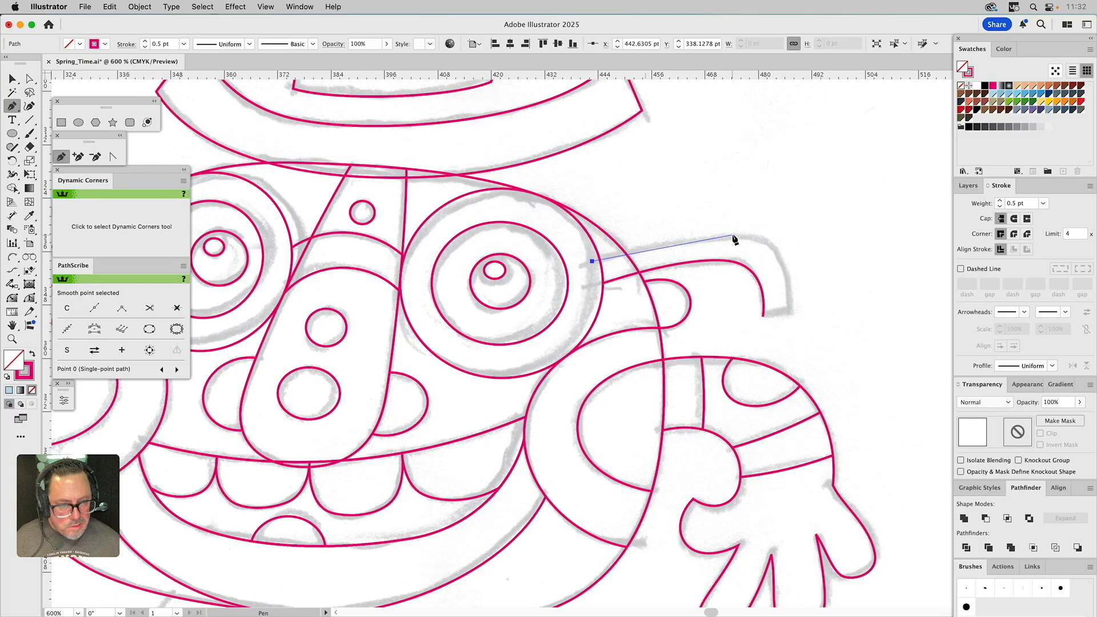
drag(733, 235, 791, 237)
click(791, 312)
key(a)
drag(791, 236, 798, 235)
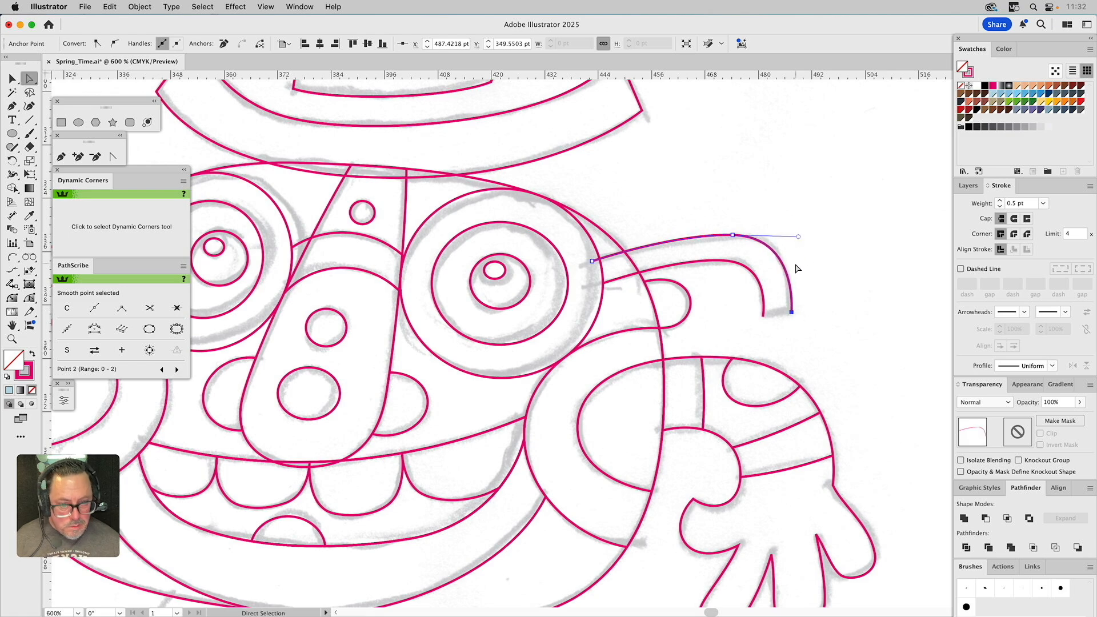
Join the outer ends of the hooked bar's two edges with a shallow curve using the Arc by Points tool
click(12, 257)
click(763, 314)
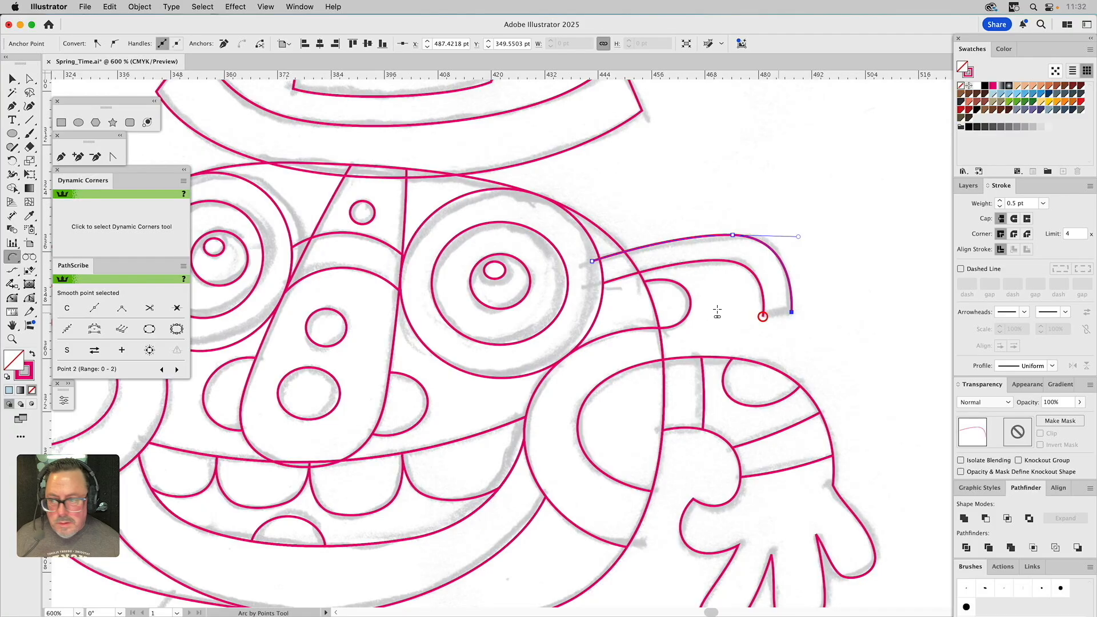
click(31, 299)
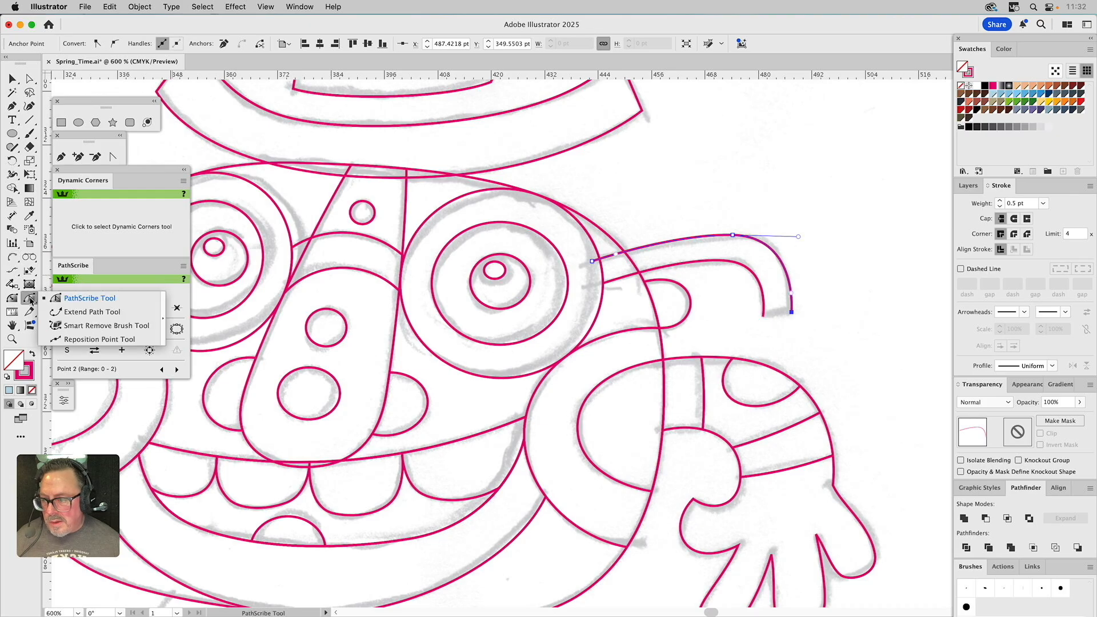
click(12, 257)
click(50, 297)
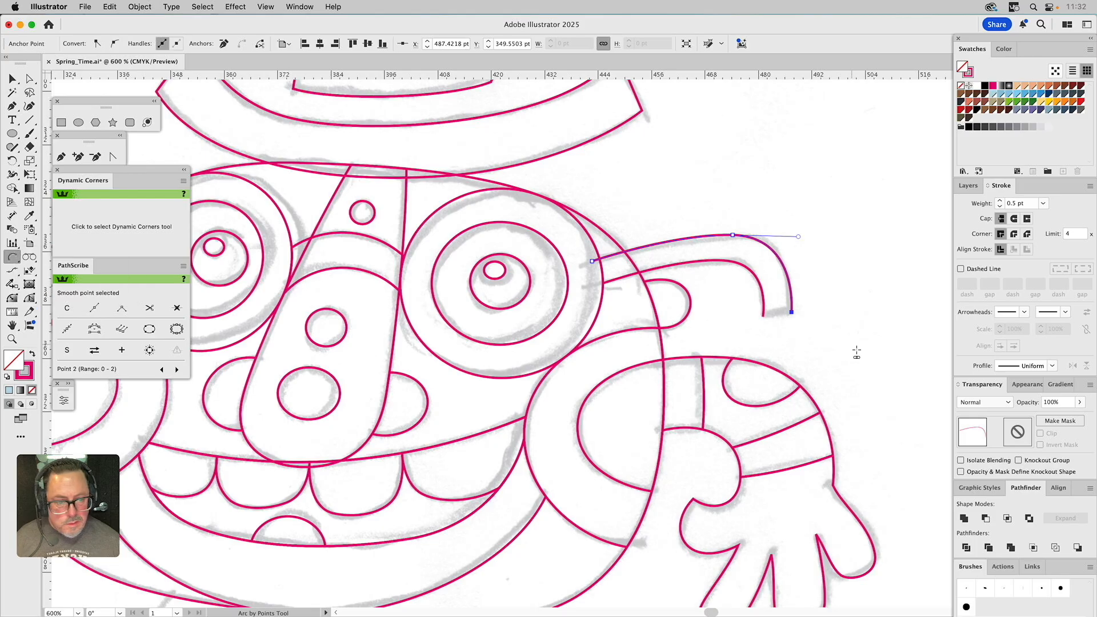
mouse_move(792, 312)
mouse_down()
mouse_move(764, 315)
mouse_move(780, 319)
mouse_up()
Close the hooked bar's inner end with a straight Pen segment between its two open endpoints at the right eye
click(61, 157)
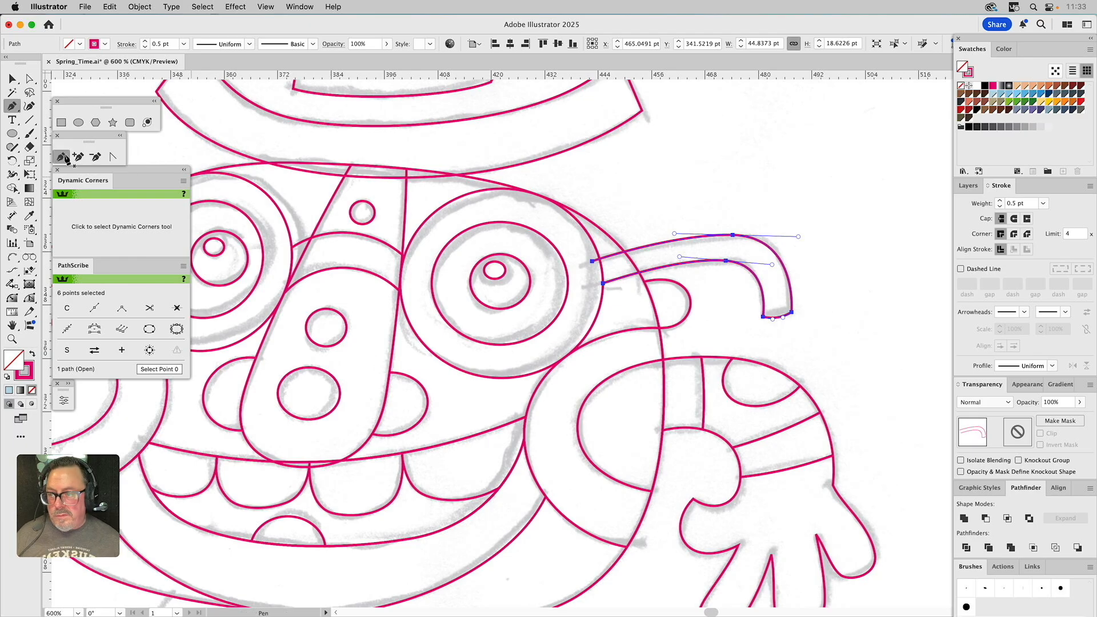
click(593, 262)
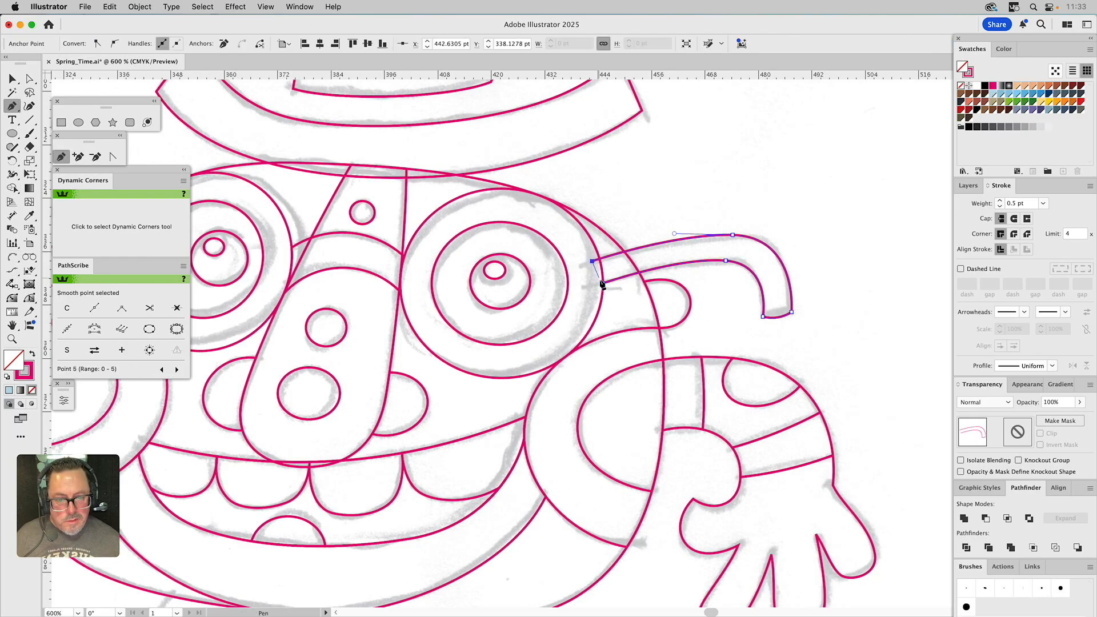
key(v)
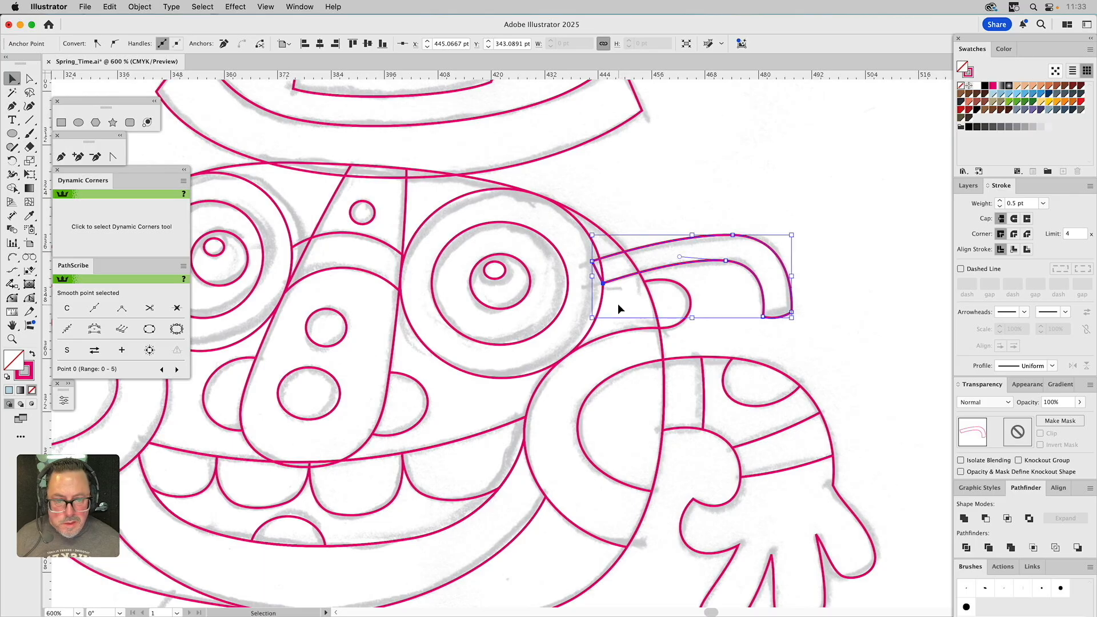
Trim the hooked bar where it overlaps the right eye's outer circle, and deselect it
click(596, 315)
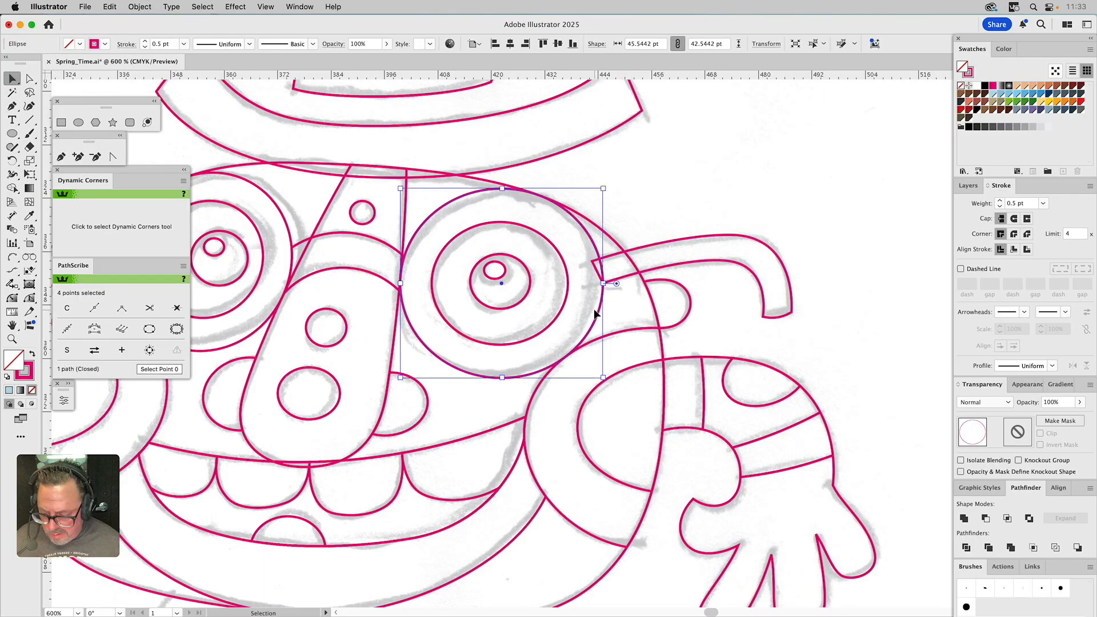
click(624, 277)
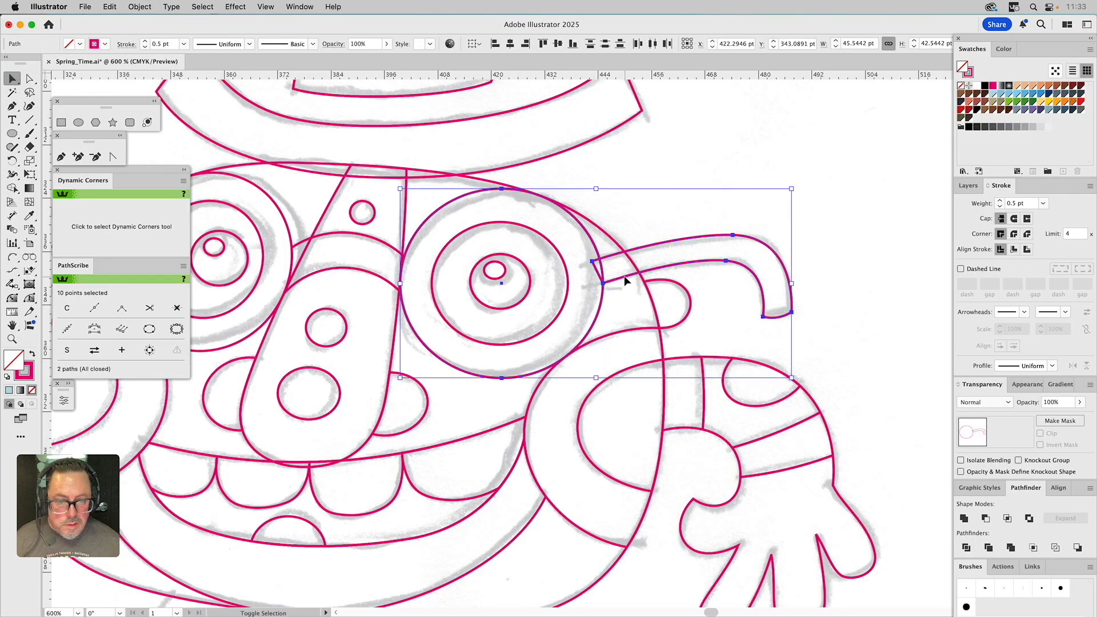
click(769, 192)
drag(600, 215, 681, 227)
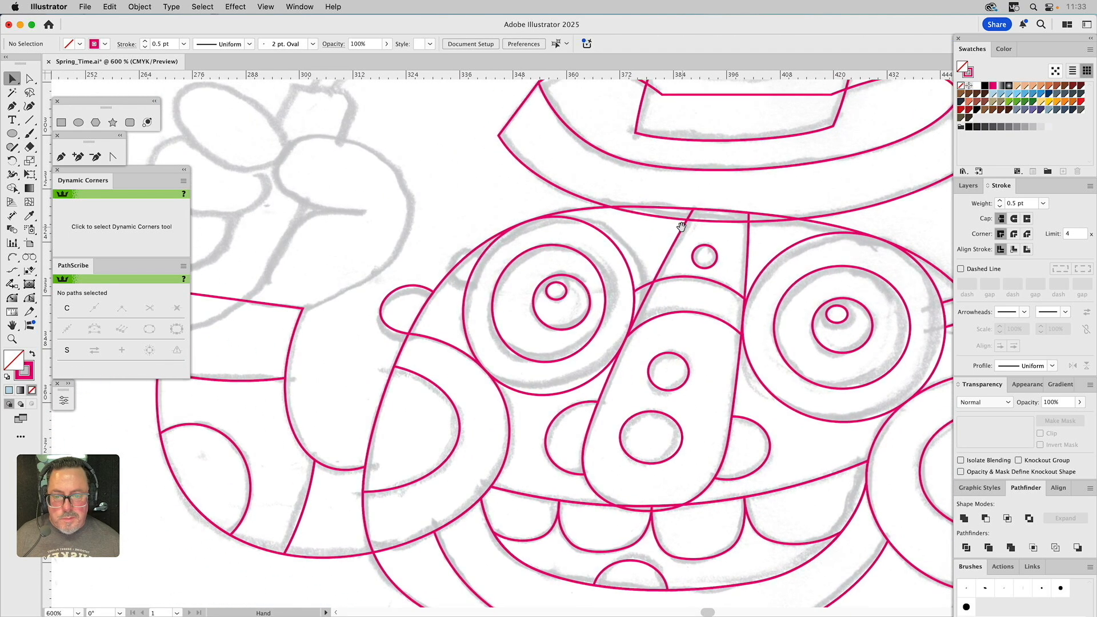
Draw a tilted rectangle about 10.4 by 5.8 pt and position it over the sketched knob at the left eye's outer circle
click(61, 122)
mouse_move(422, 239)
mouse_down()
mouse_move(468, 270)
mouse_move(488, 244)
mouse_up()
key(v)
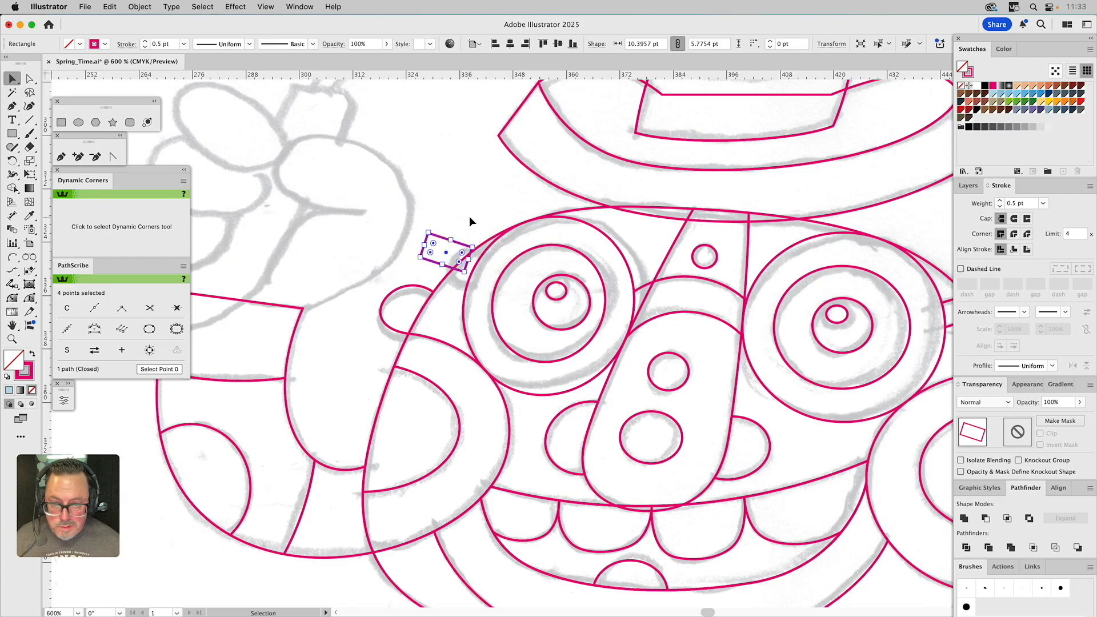
click(471, 217)
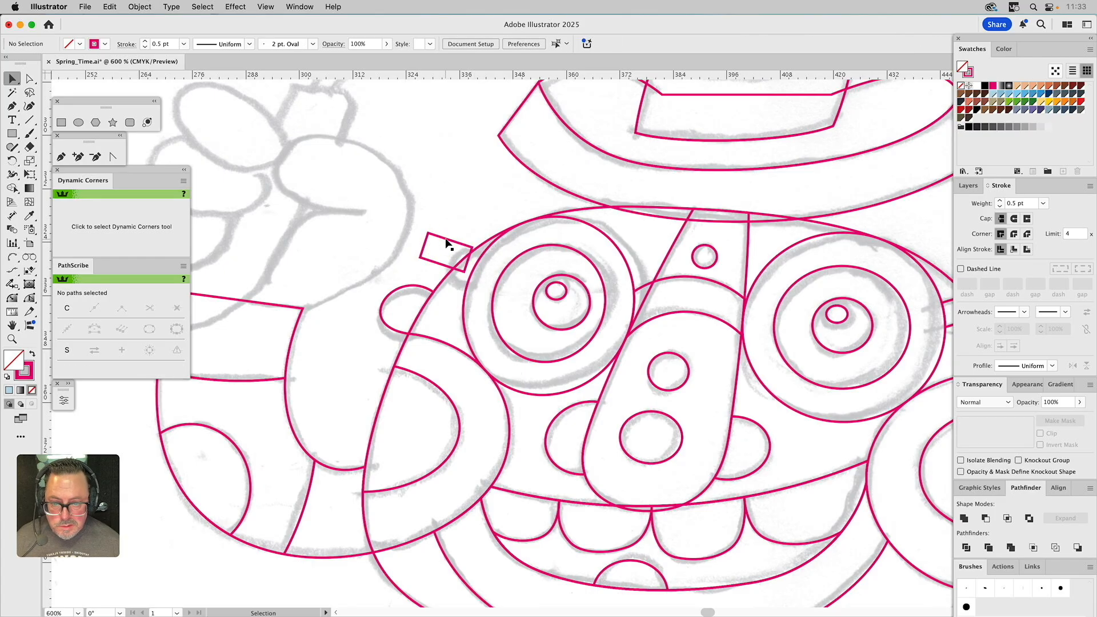
drag(446, 240, 474, 250)
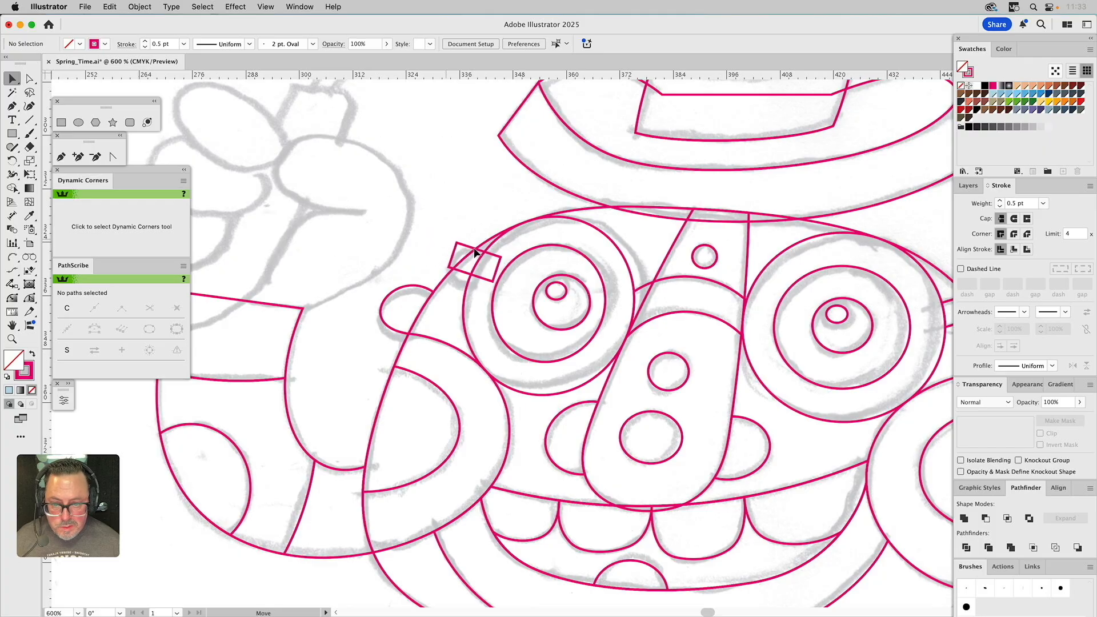
click(464, 263)
click(513, 244)
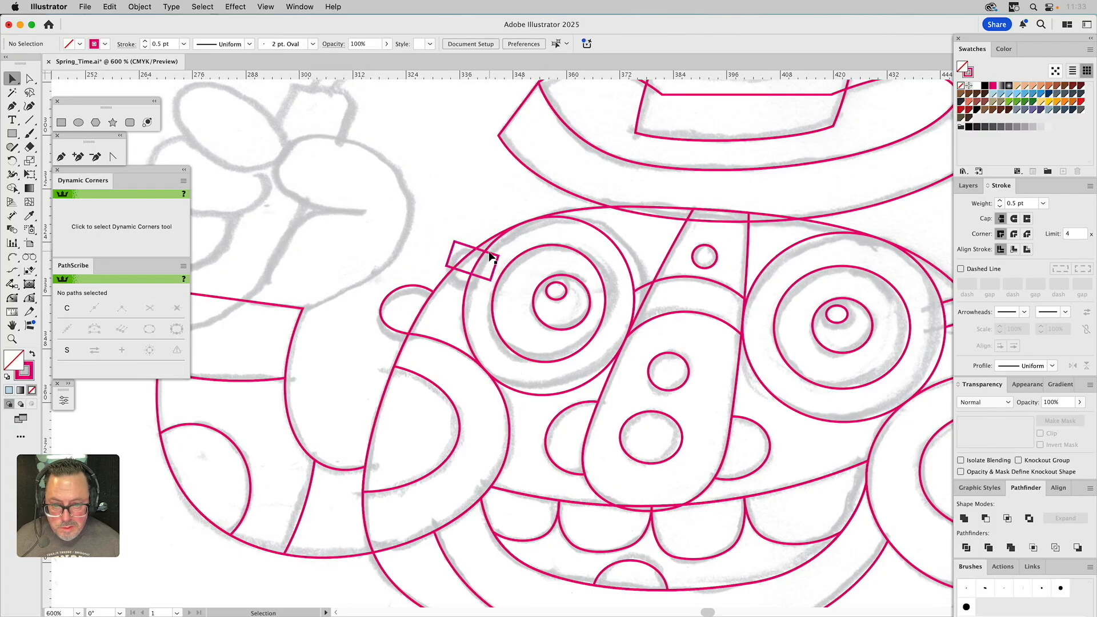
Round the two outer corners of the small rectangle beside the left eye into a semicircular end, and deselect it
click(489, 253)
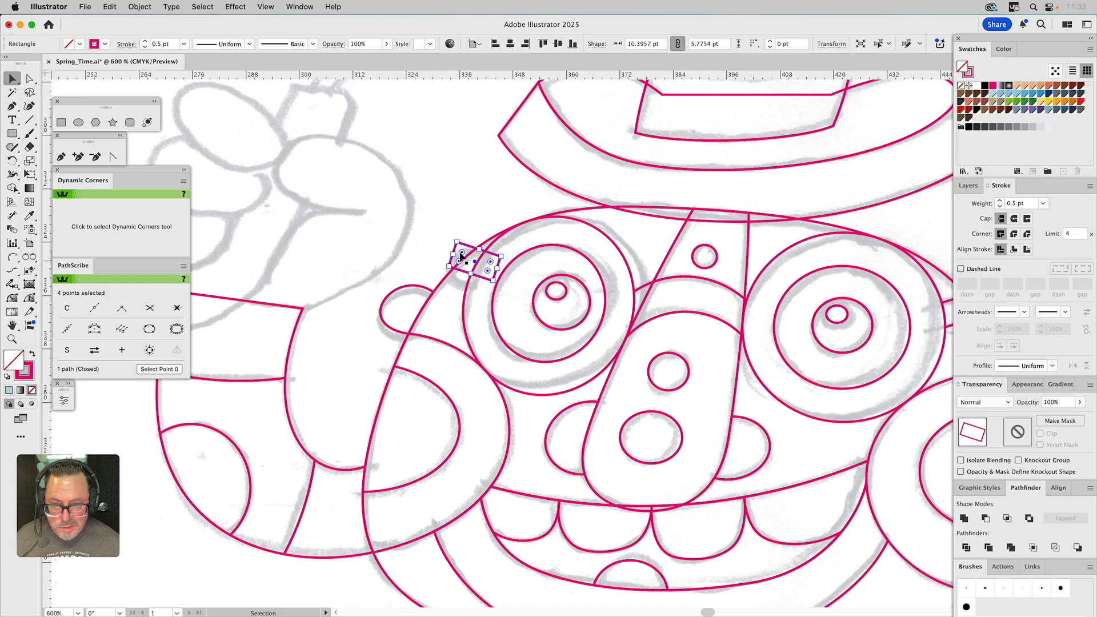
key(a)
click(449, 266)
shift+click(455, 242)
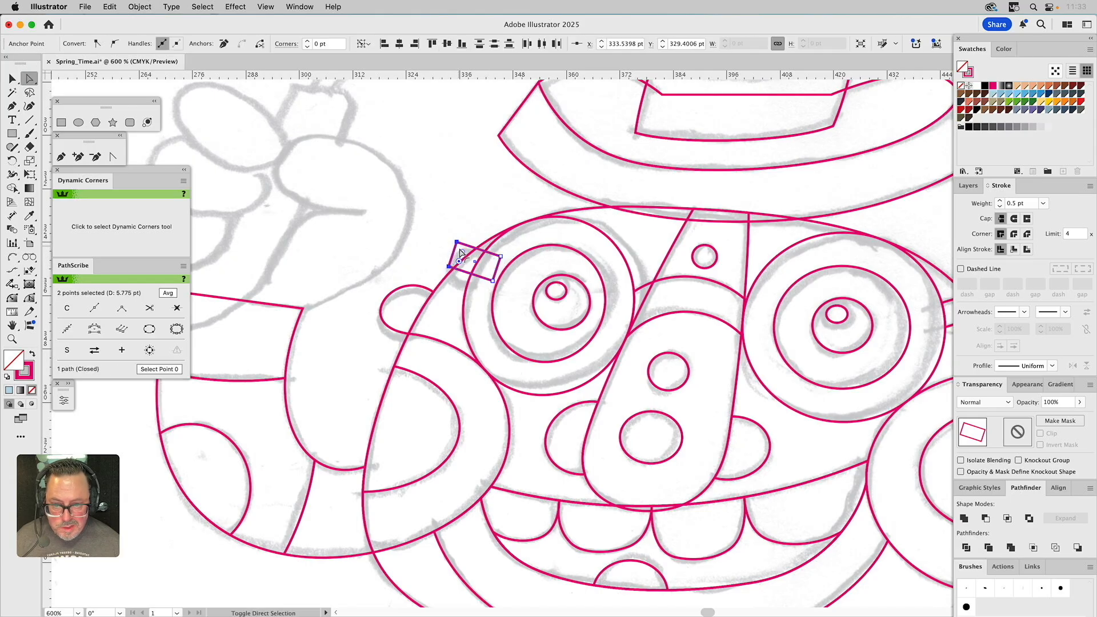
drag(460, 256, 470, 266)
click(505, 240)
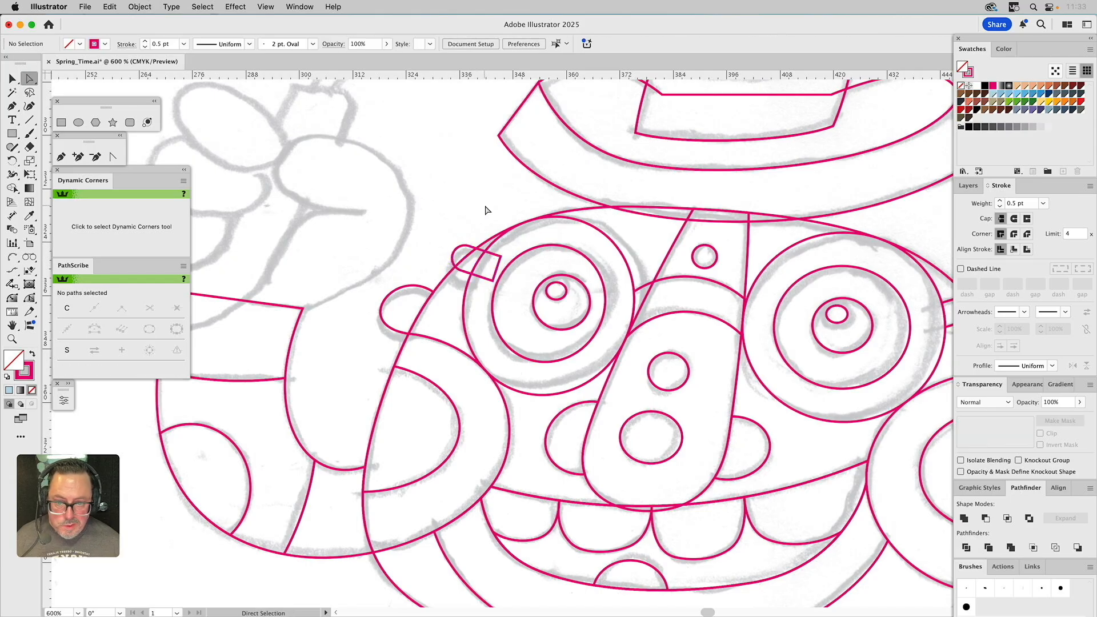
Trim the rounded knob where it overlaps the left eye's outer circle, and deselect it
key(v)
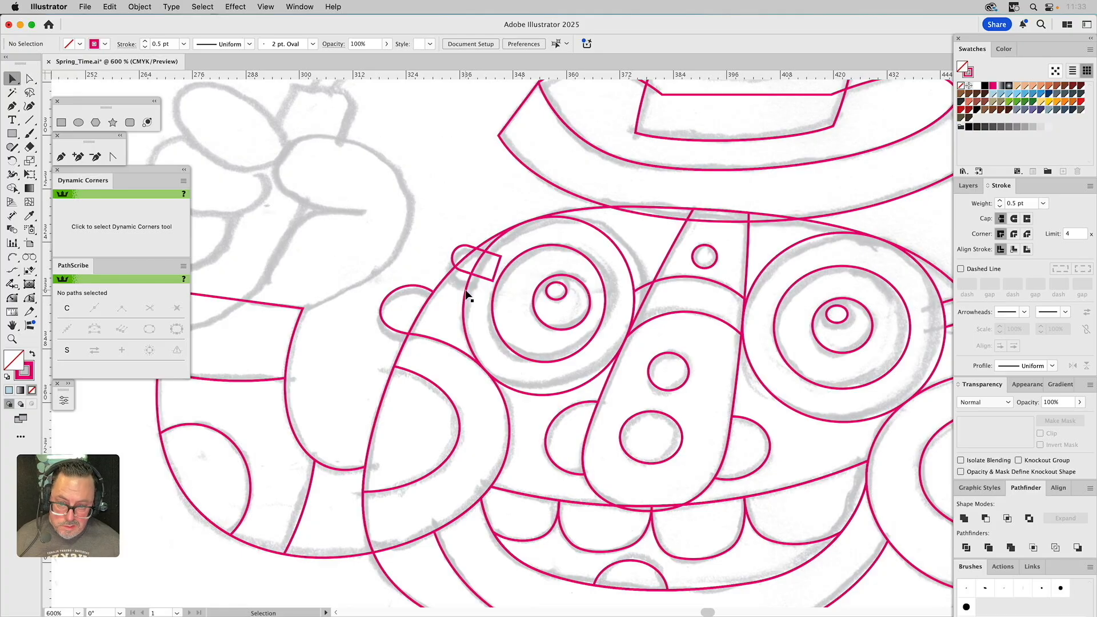
click(466, 295)
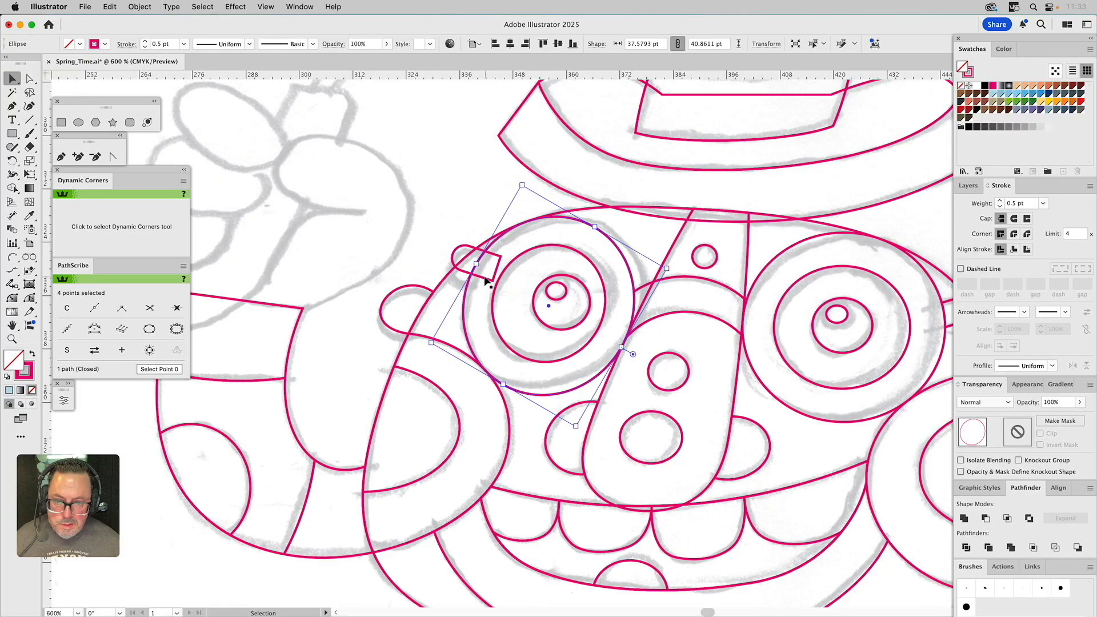
shift+click(485, 281)
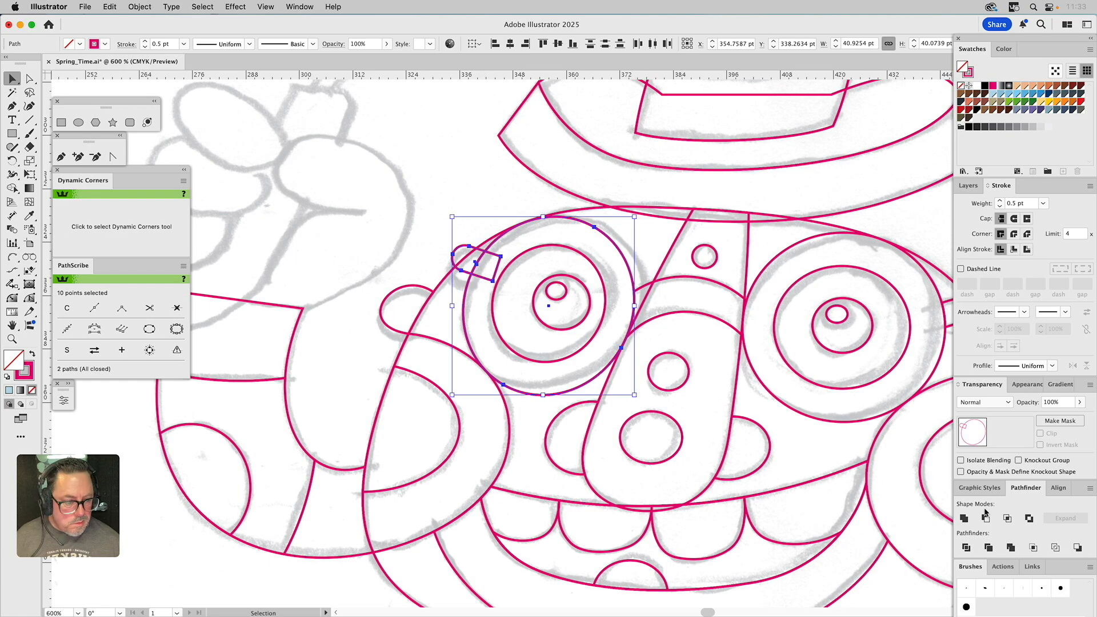
shift+click(605, 259)
click(454, 192)
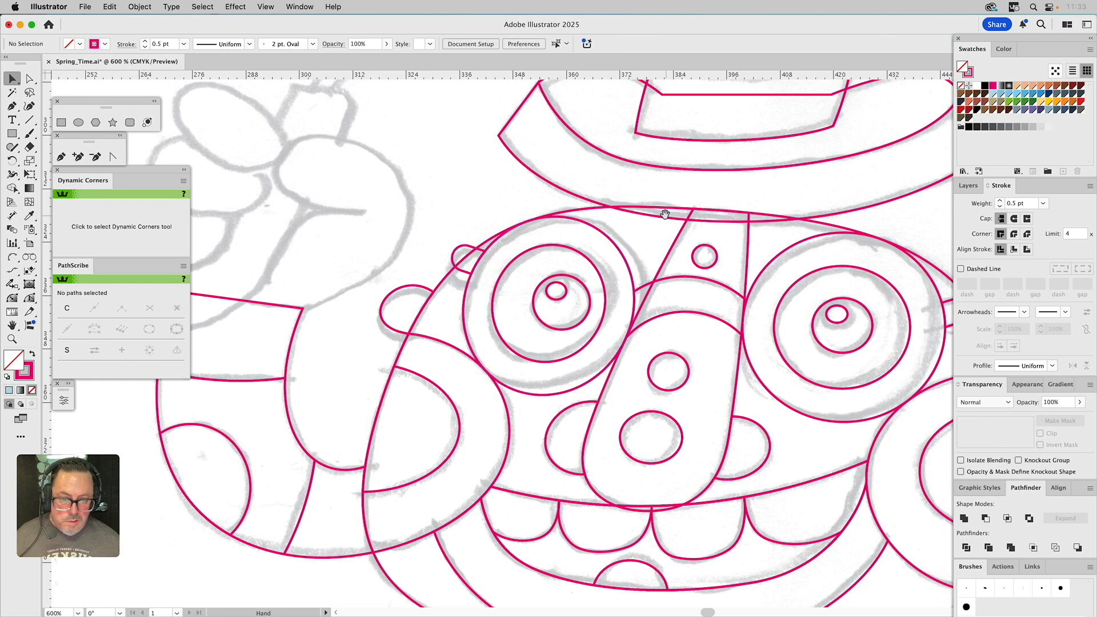
Trace the left leg's upper edge with the Pen tool as a curve from inside the body to the foot's upper tip
scroll(608, 190, right, 4)
scroll(607, 191, down, 2)
key(super+0)
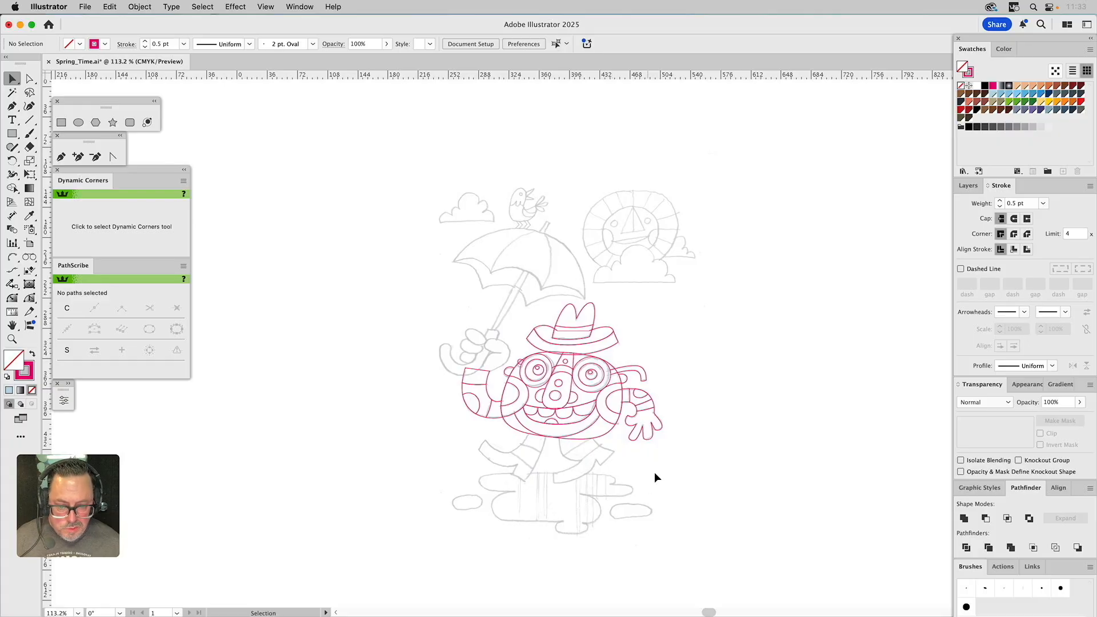
click(11, 338)
drag(449, 398, 646, 510)
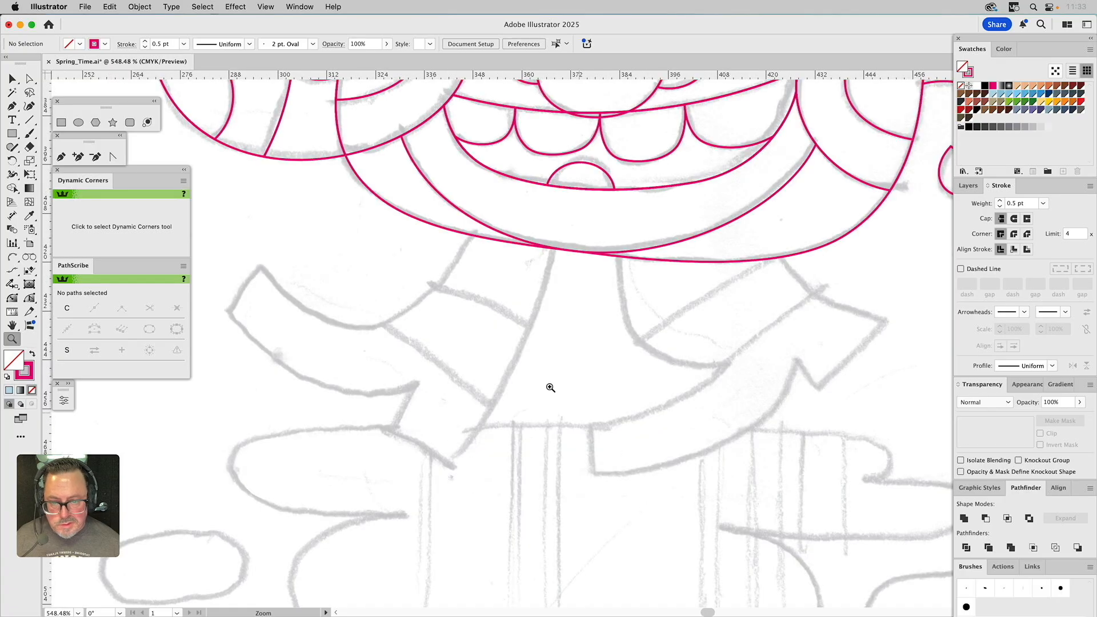
click(62, 157)
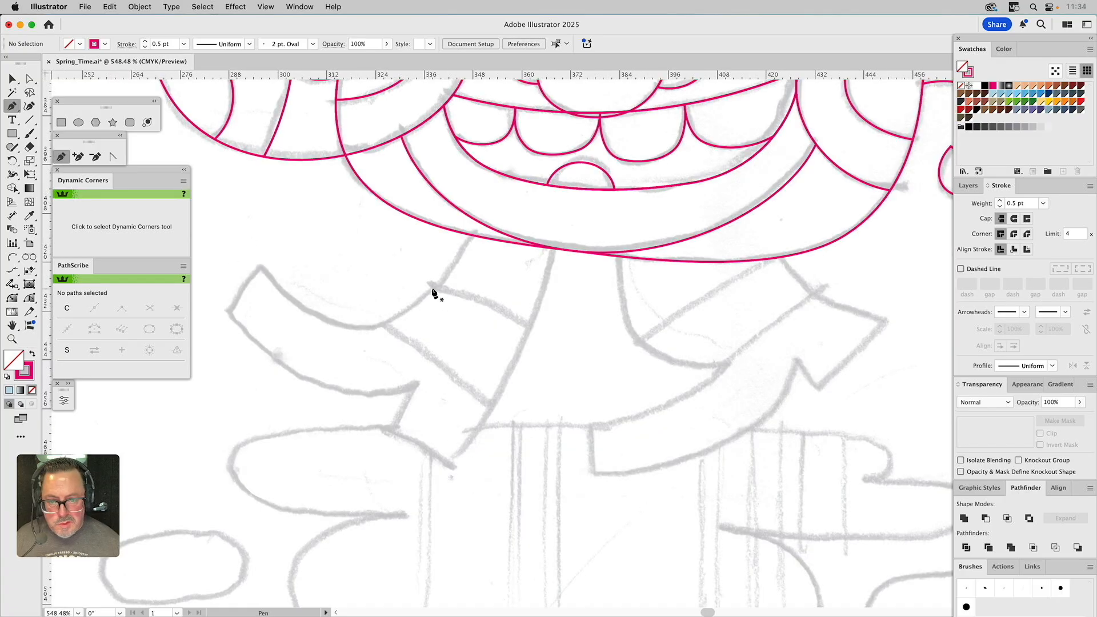
click(475, 231)
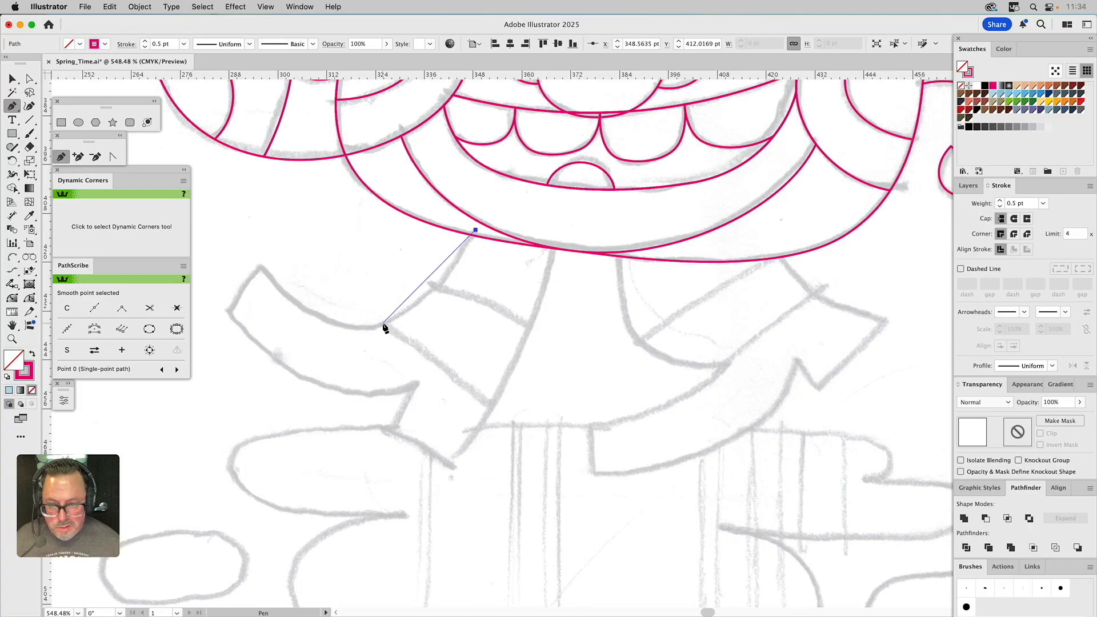
drag(370, 327, 307, 334)
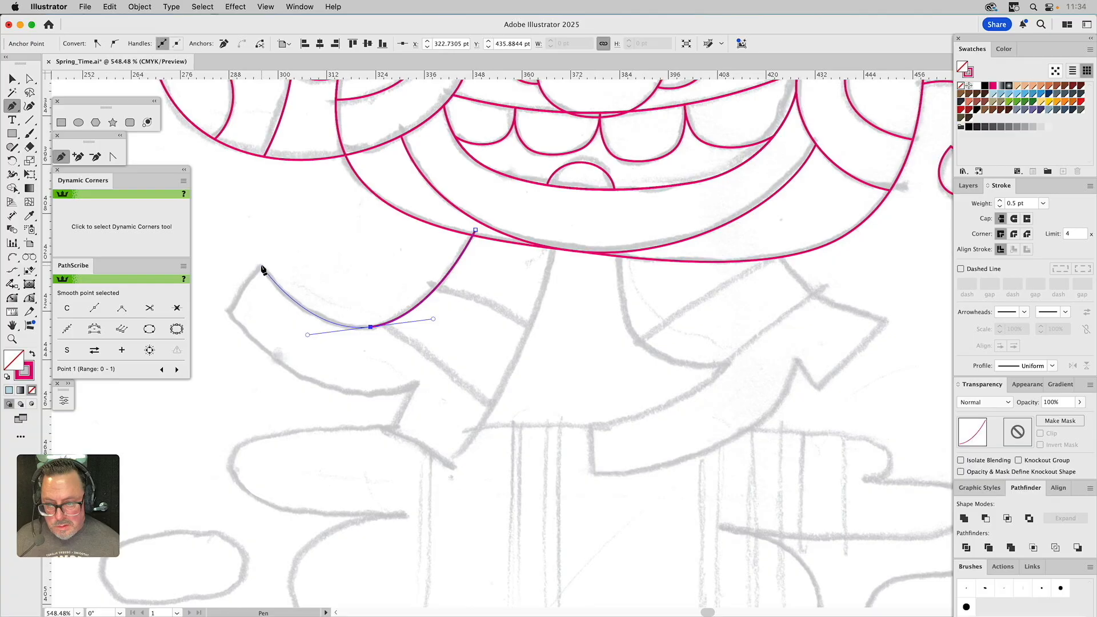
click(261, 266)
Continue the left leg's outline with Arc by Points segments around the foot and up the leg's inner edge into the body
key(shift+a)
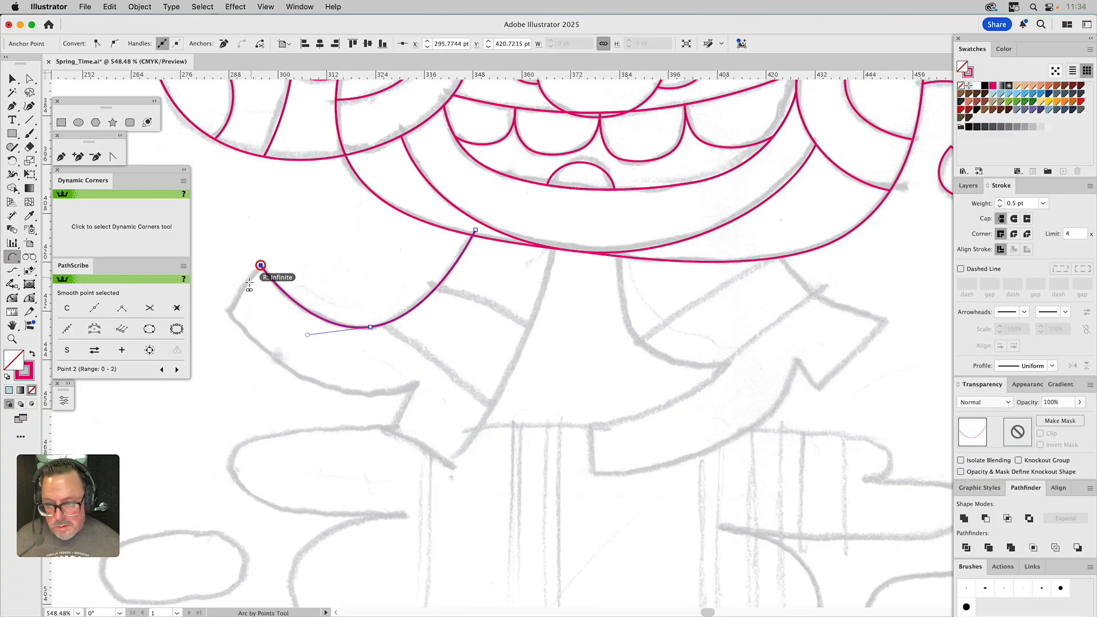
click(229, 313)
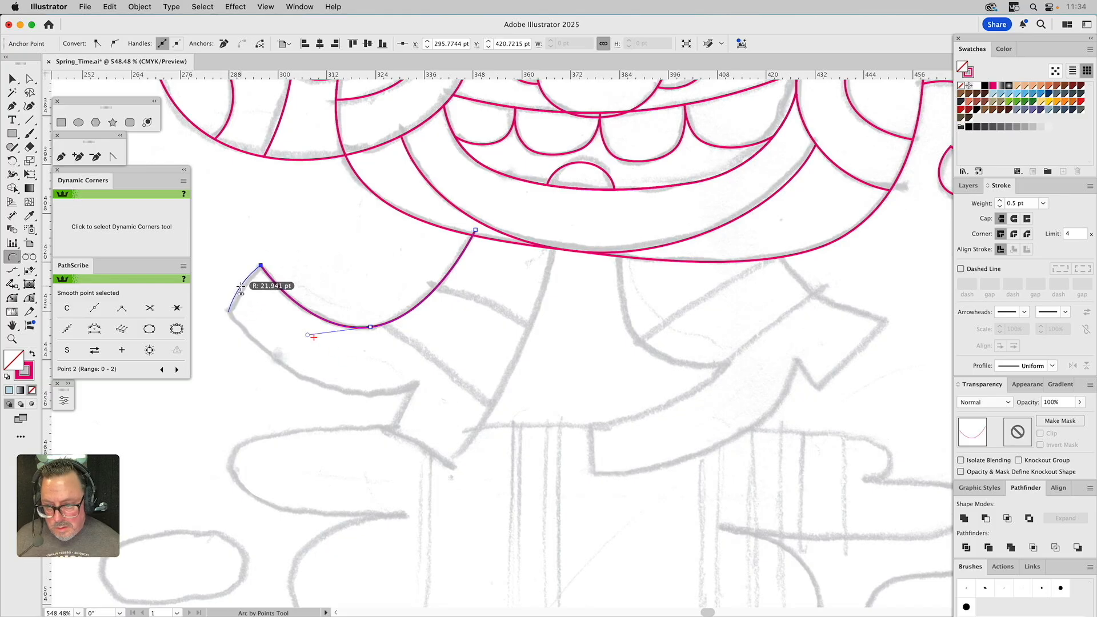
click(228, 310)
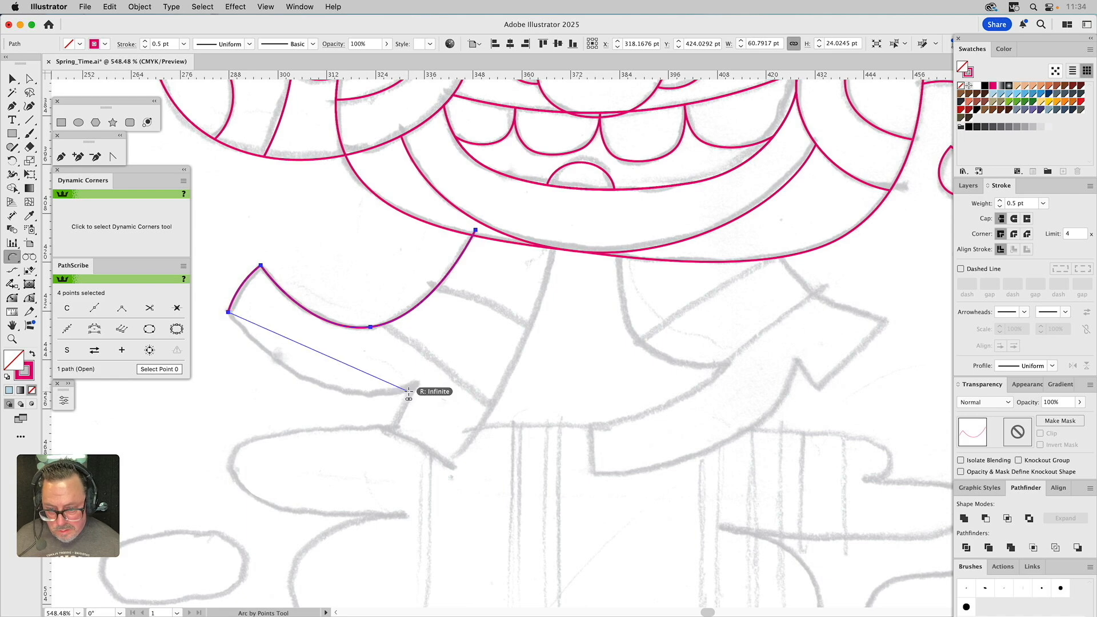
click(408, 392)
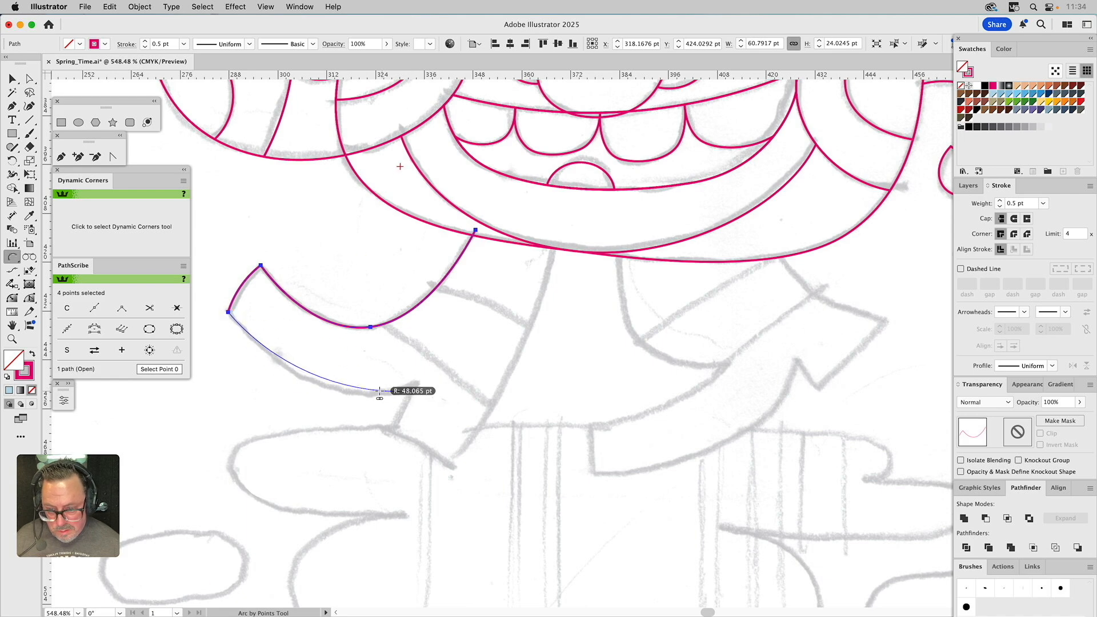
click(346, 394)
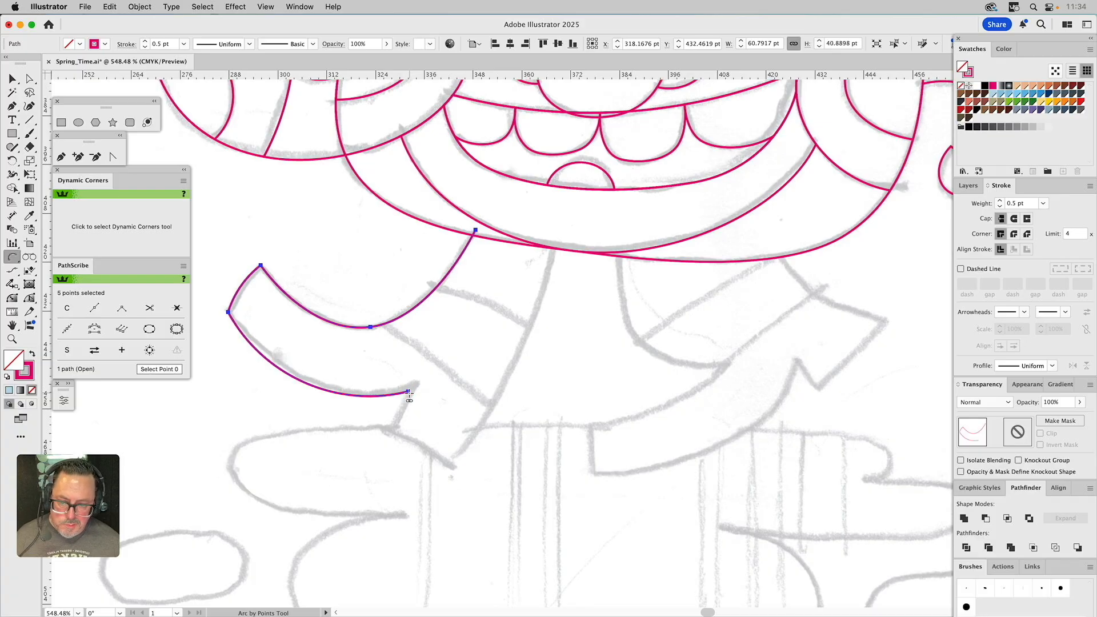
click(393, 426)
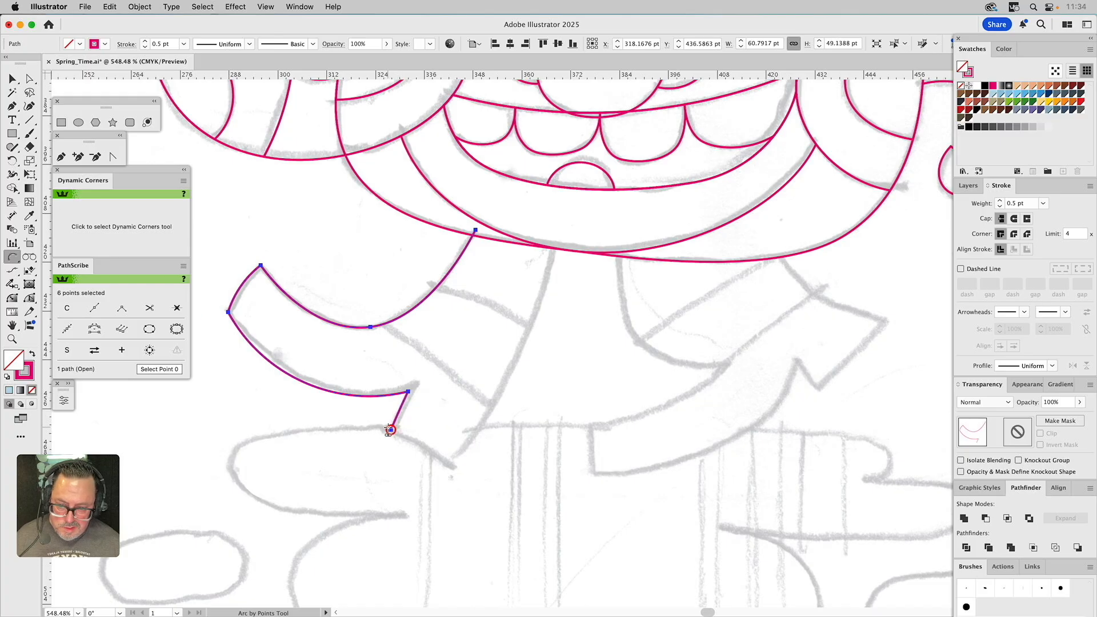
click(448, 461)
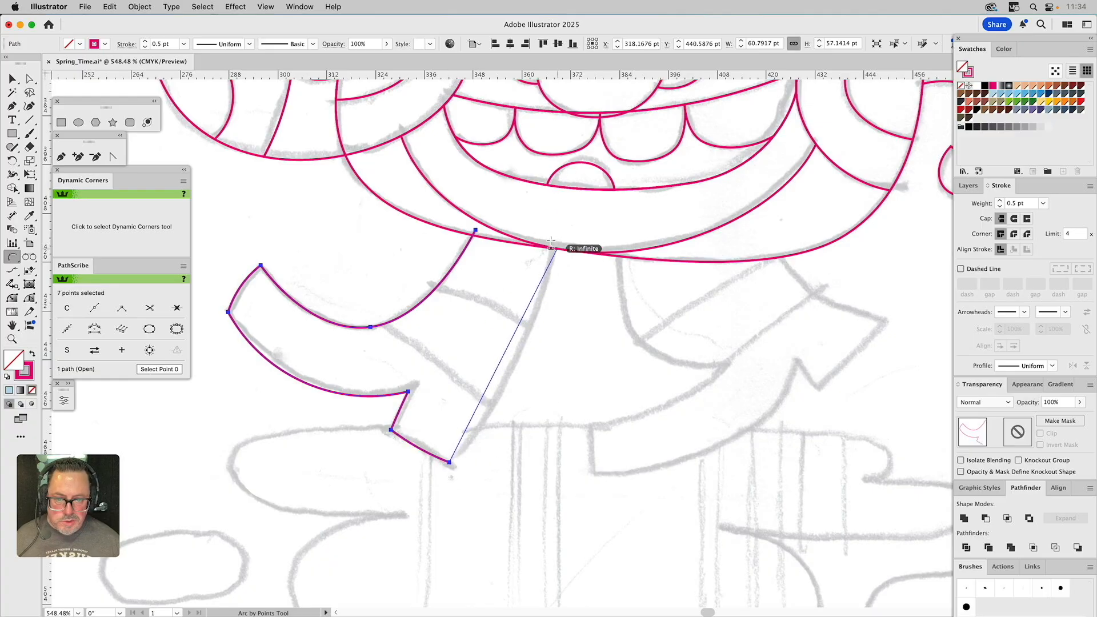
drag(554, 243, 547, 276)
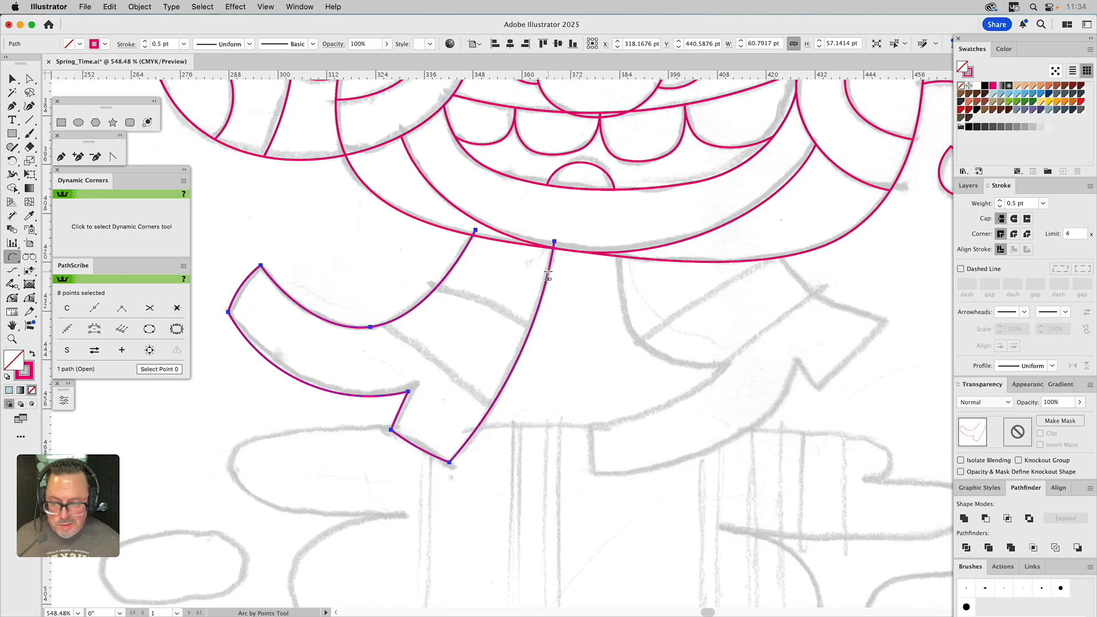
Close the left leg's outline with a straight Pen segment between its two open endpoints inside the body
click(61, 157)
drag(475, 230, 554, 242)
click(554, 242)
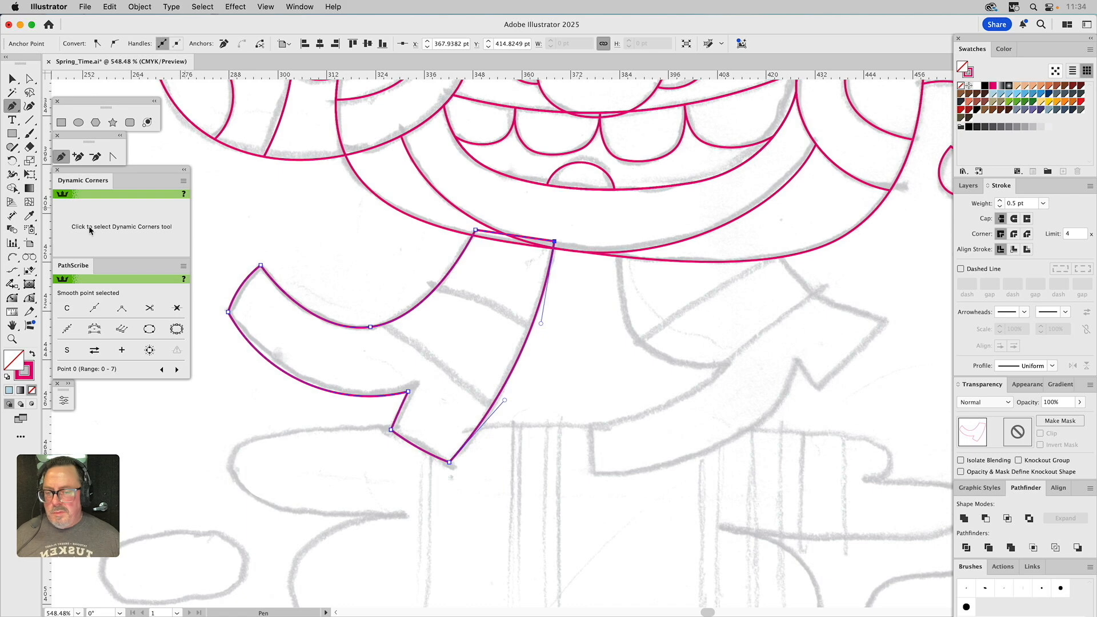
Trace the right leg's inner edge with the Pen tool from inside the body around the bend to the inner corner
click(618, 247)
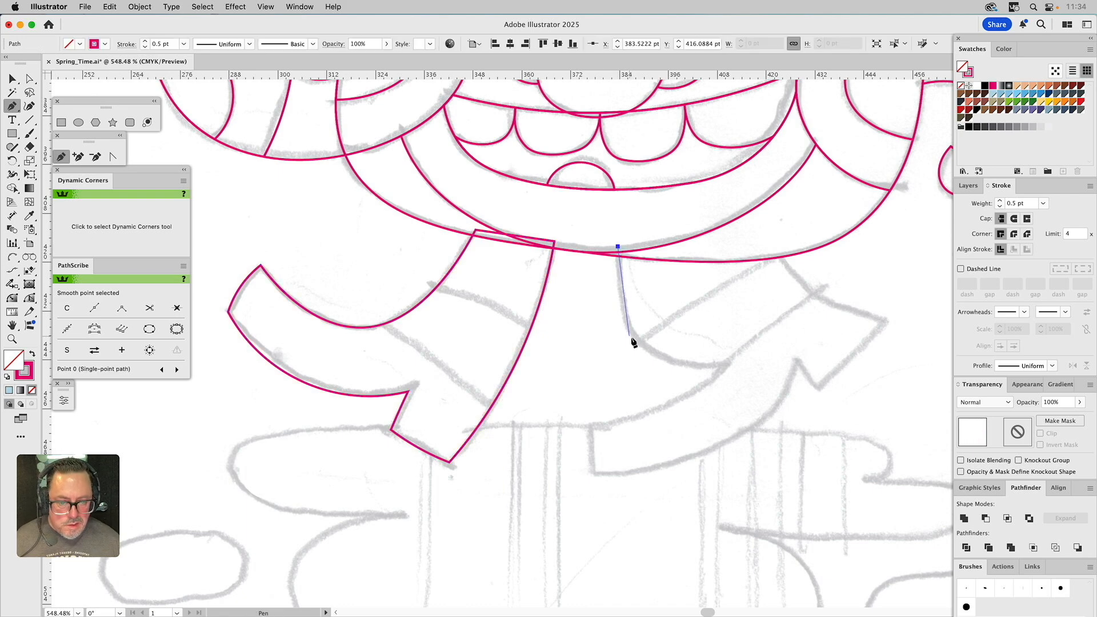
drag(648, 356, 667, 369)
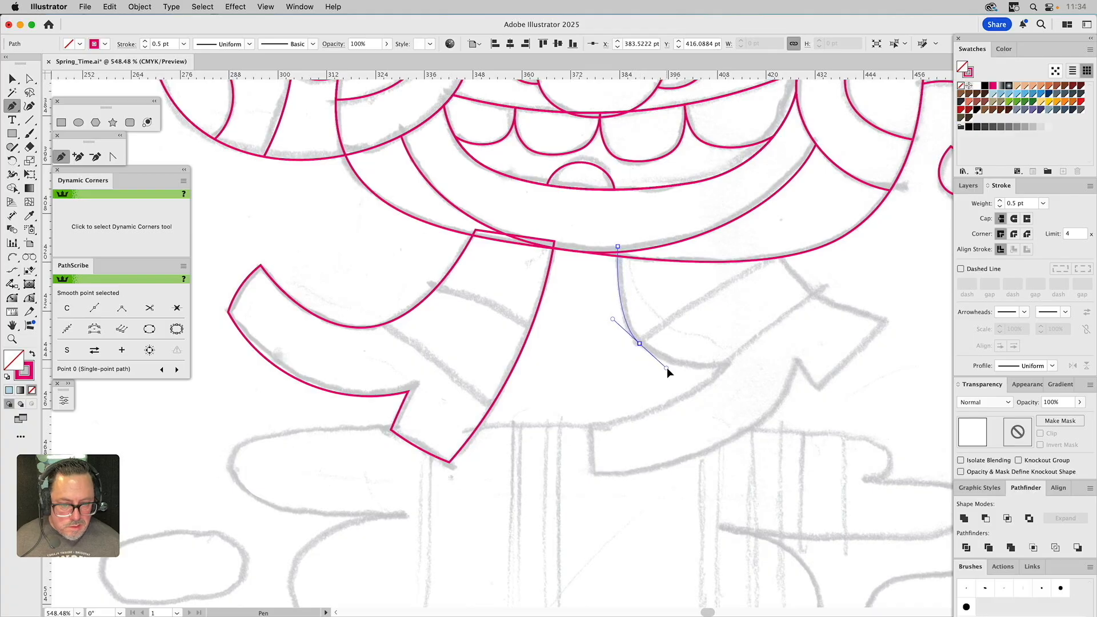
click(723, 366)
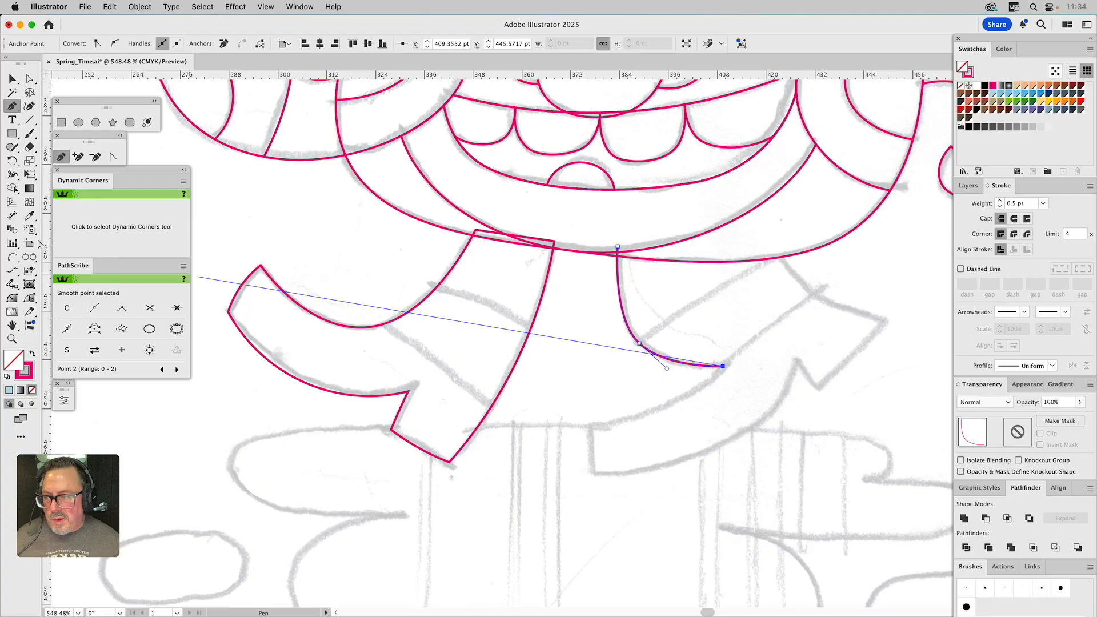
Continue the right leg's path with Arc by Points segments along the lower leg's upper edge and across its blunt end
click(13, 256)
click(723, 367)
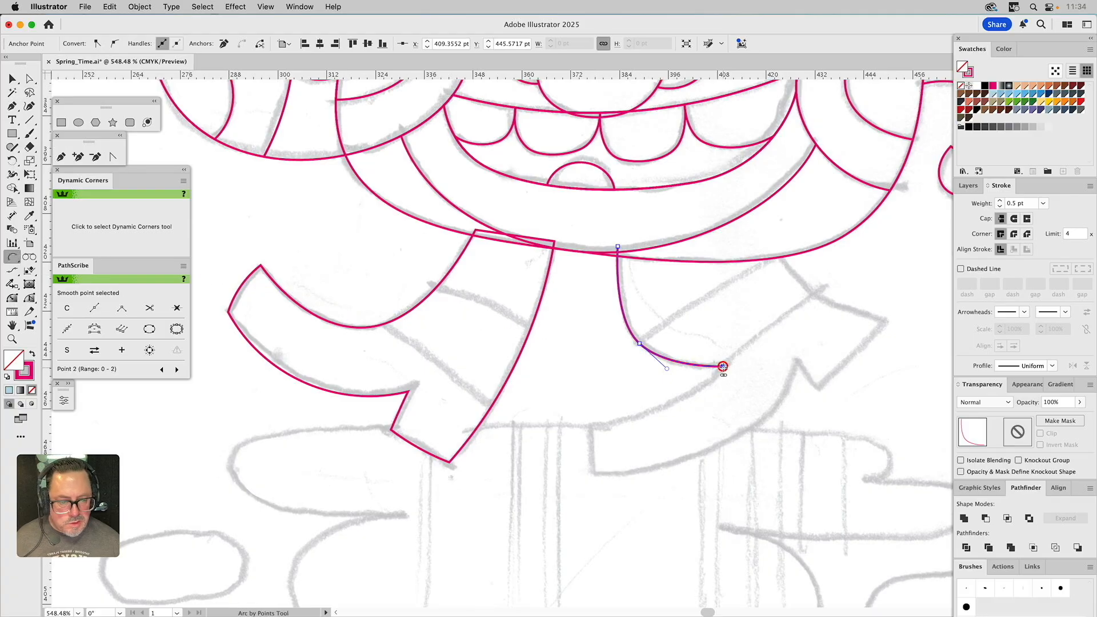
click(590, 414)
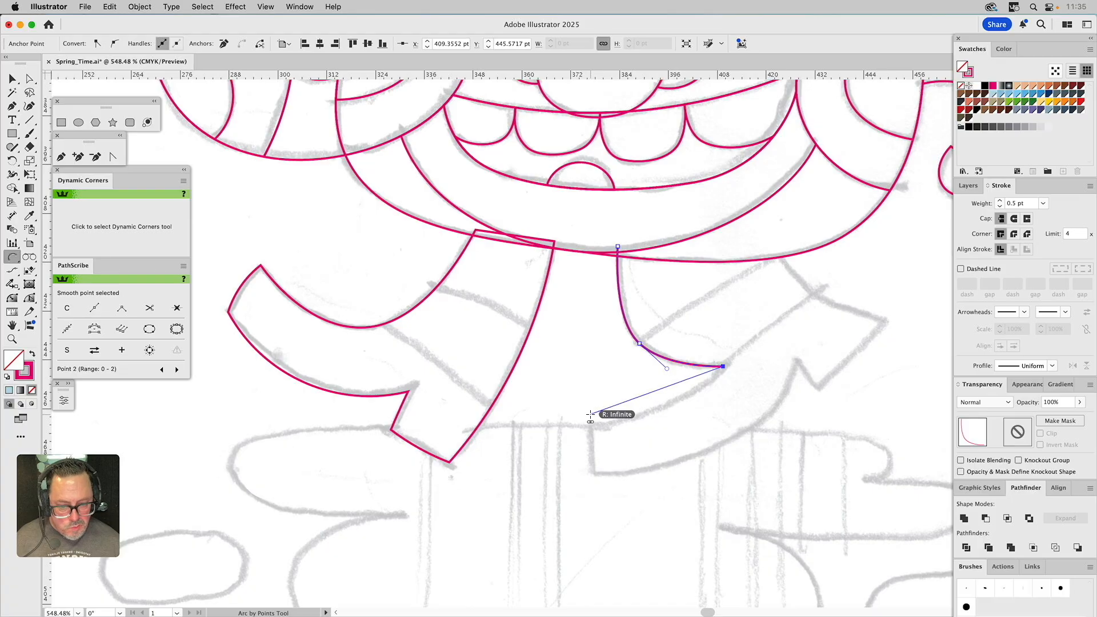
click(649, 411)
click(590, 414)
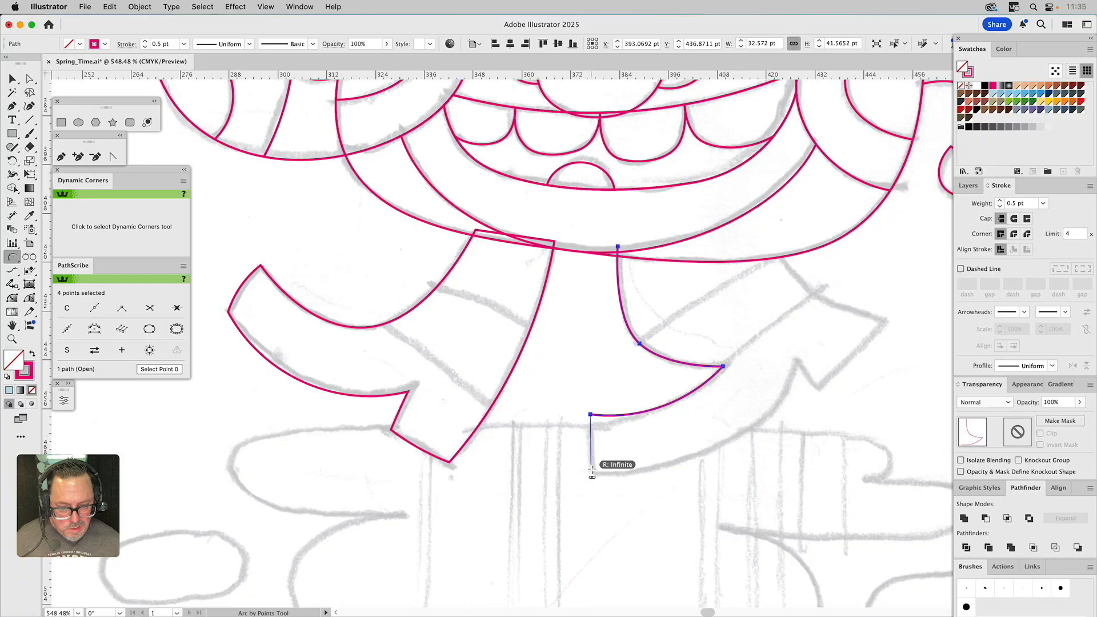
click(592, 464)
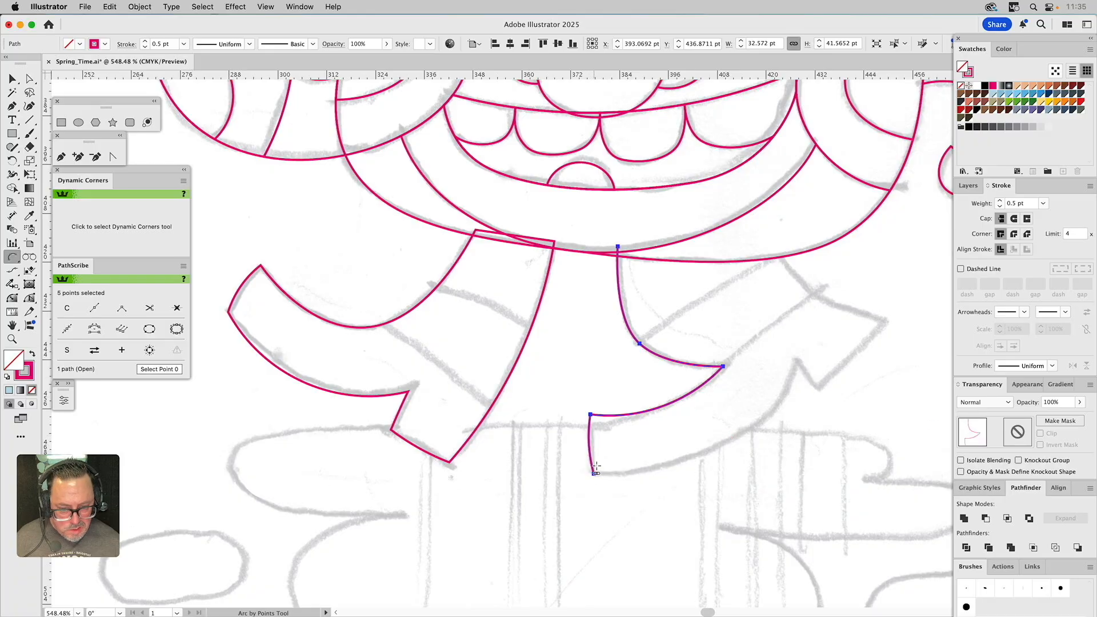
Continue the right leg's path with an Arc by Points segment along the lower edge, from the blunt end to the notch beside the heel
click(593, 474)
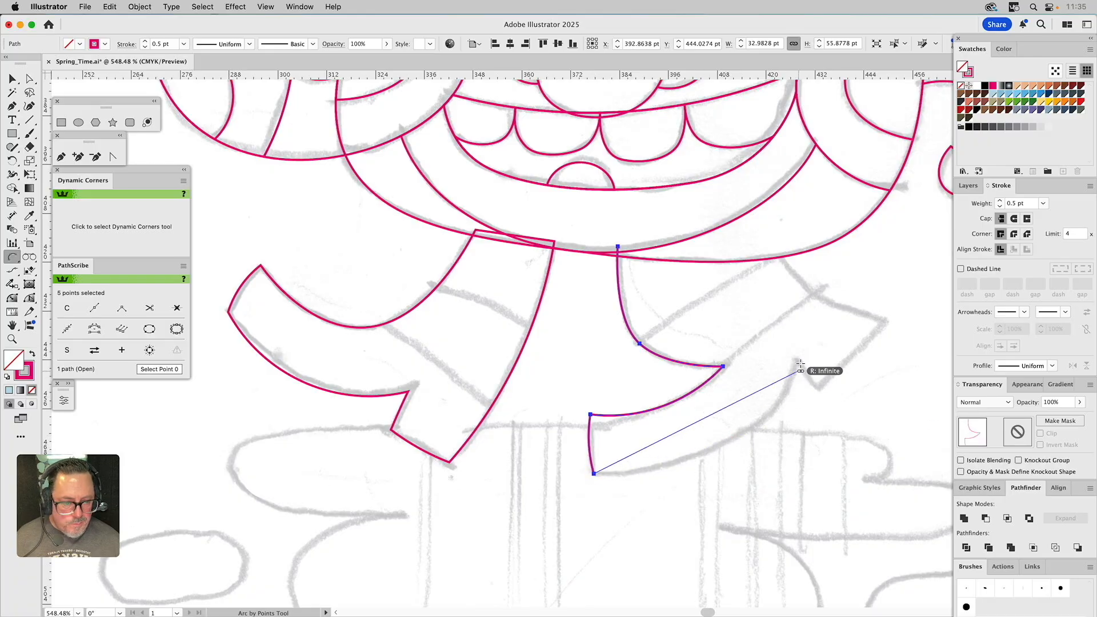
click(797, 361)
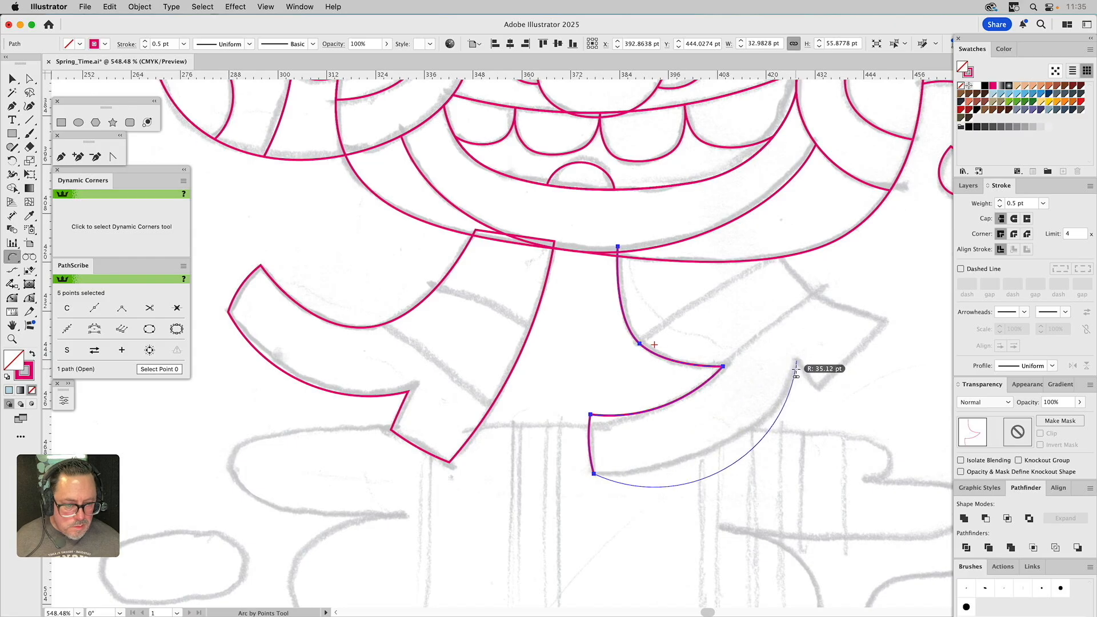
click(784, 386)
Remove the extra smooth point on the right leg's lower edge with PathScribe and adjust the remaining handles to fit the sketch
key(a)
click(719, 460)
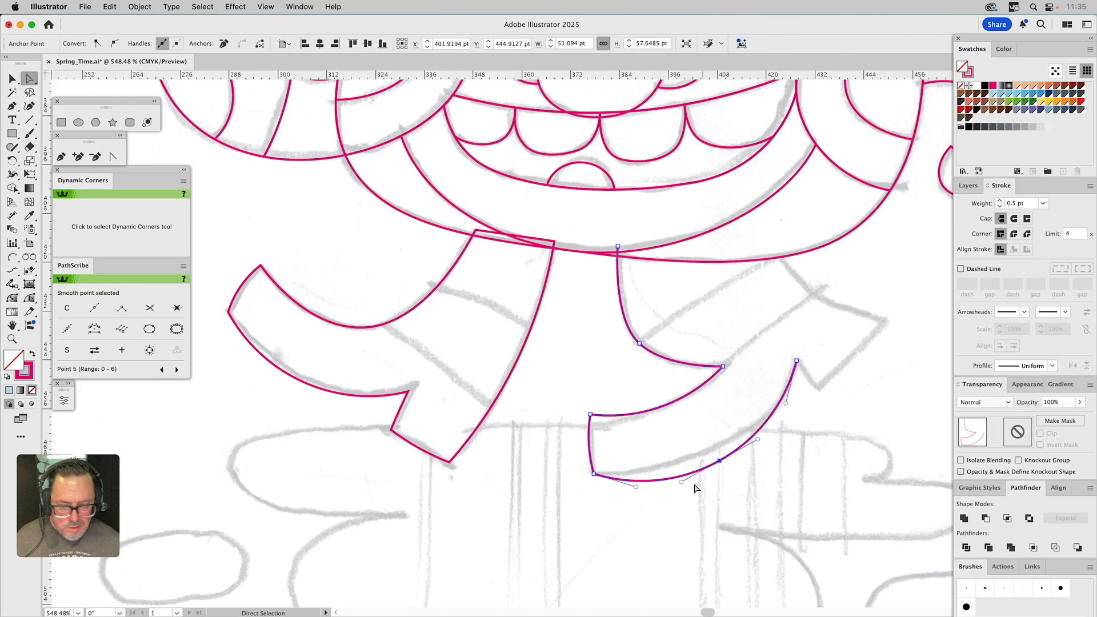
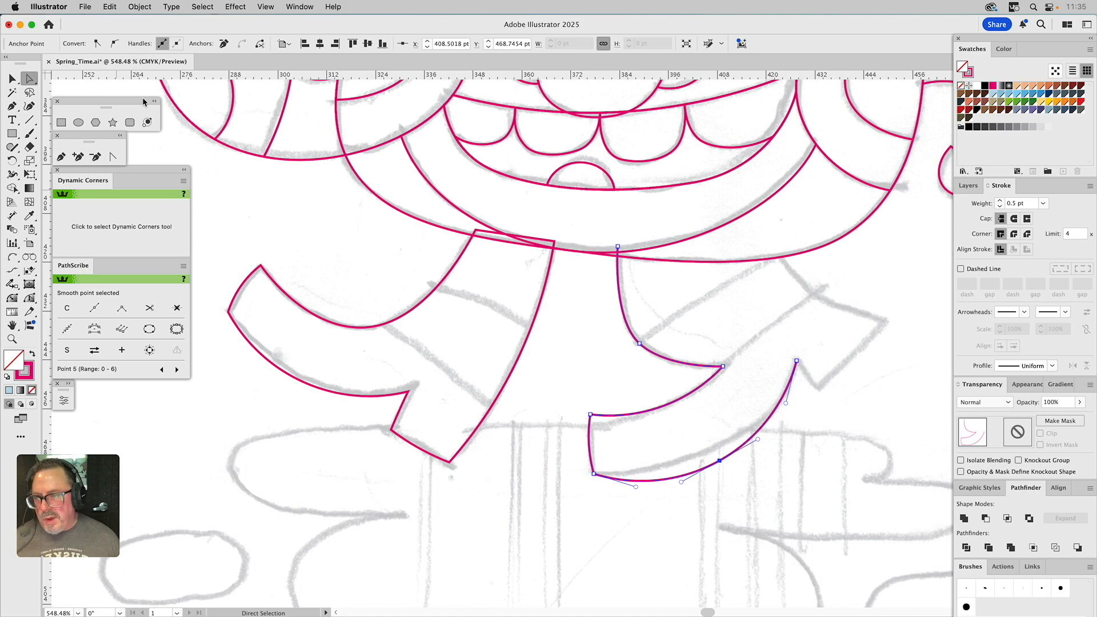
click(177, 308)
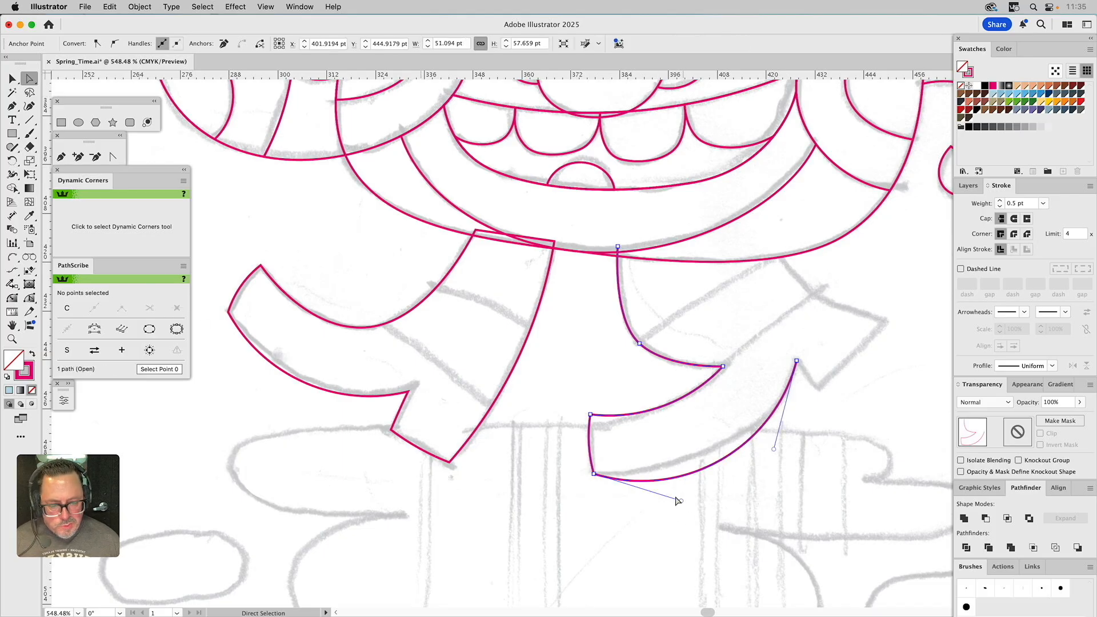
drag(682, 504, 671, 475)
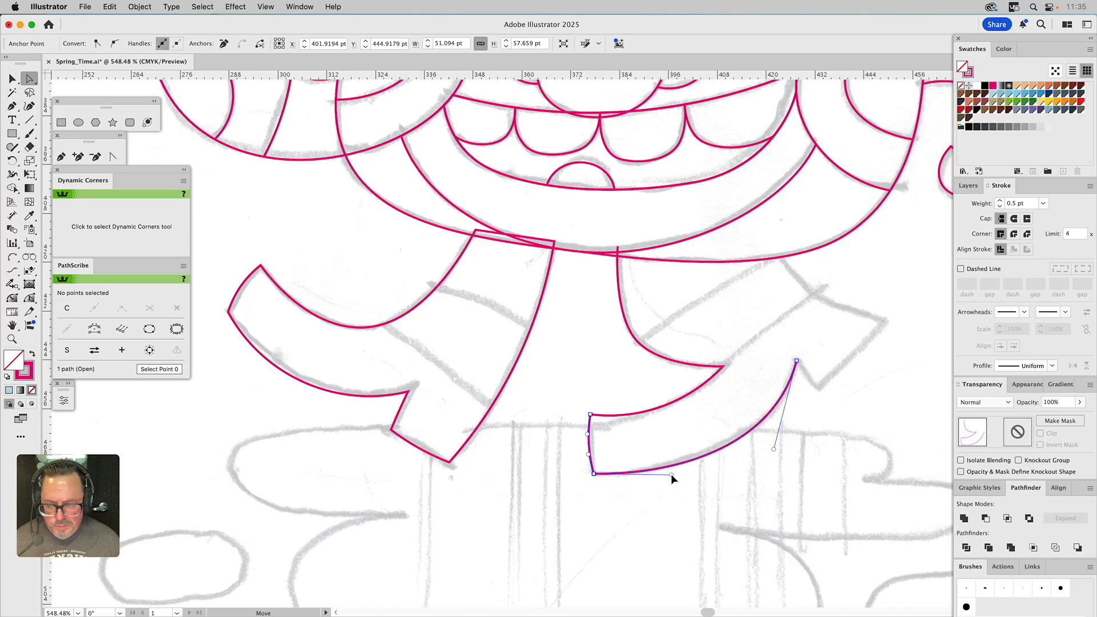
drag(774, 451, 785, 436)
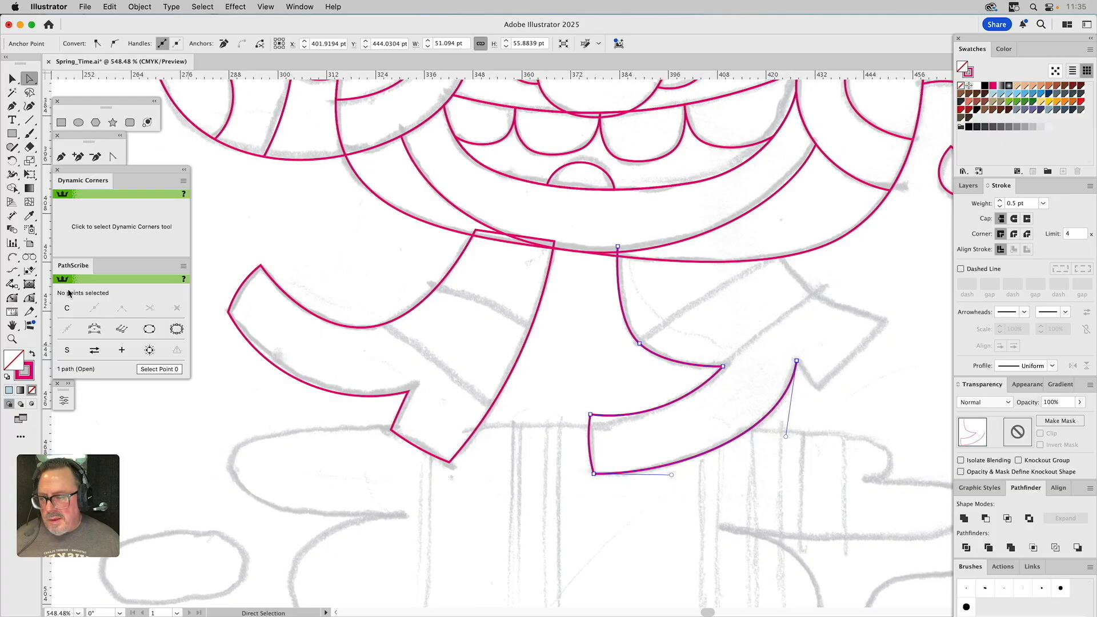
Continue the right leg's path with Arc by Points segments around the squared heel and along the outer edge up into the body
click(13, 258)
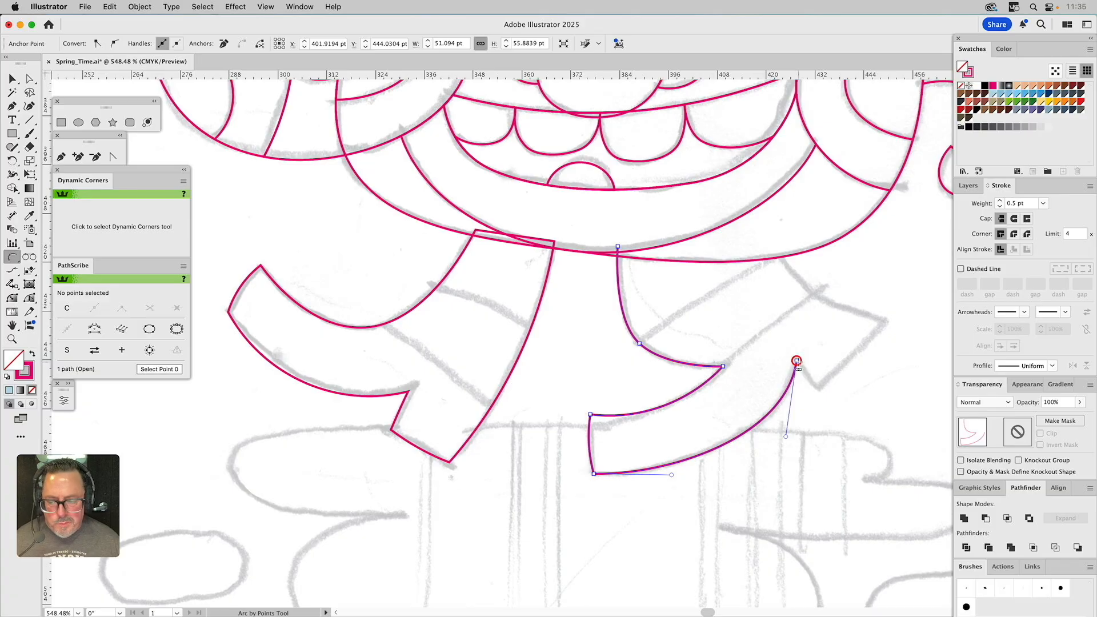
click(817, 392)
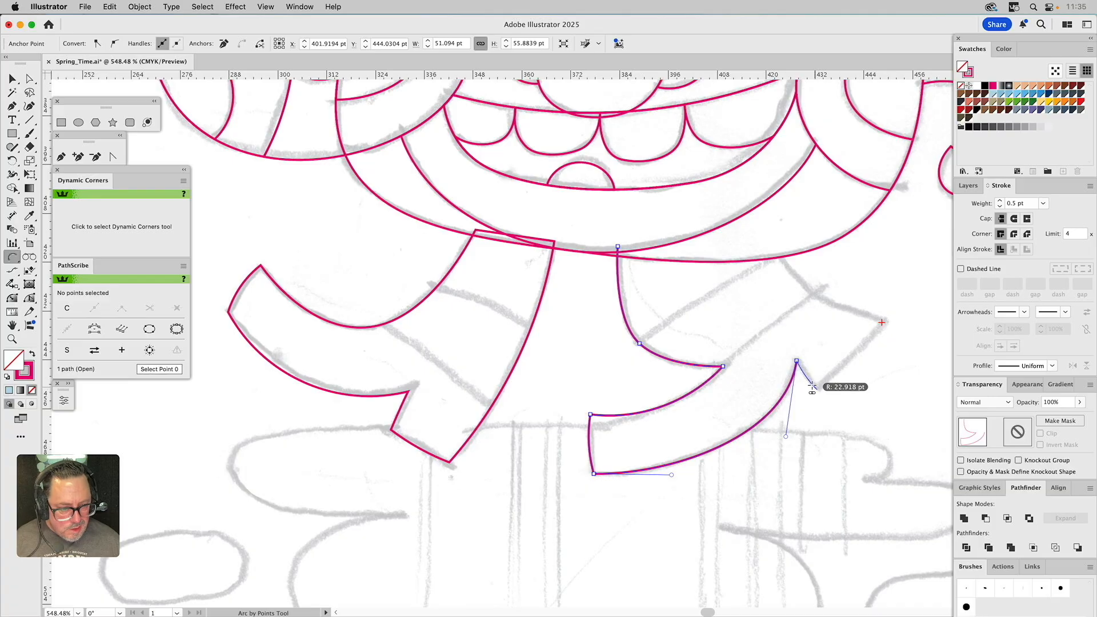
click(810, 385)
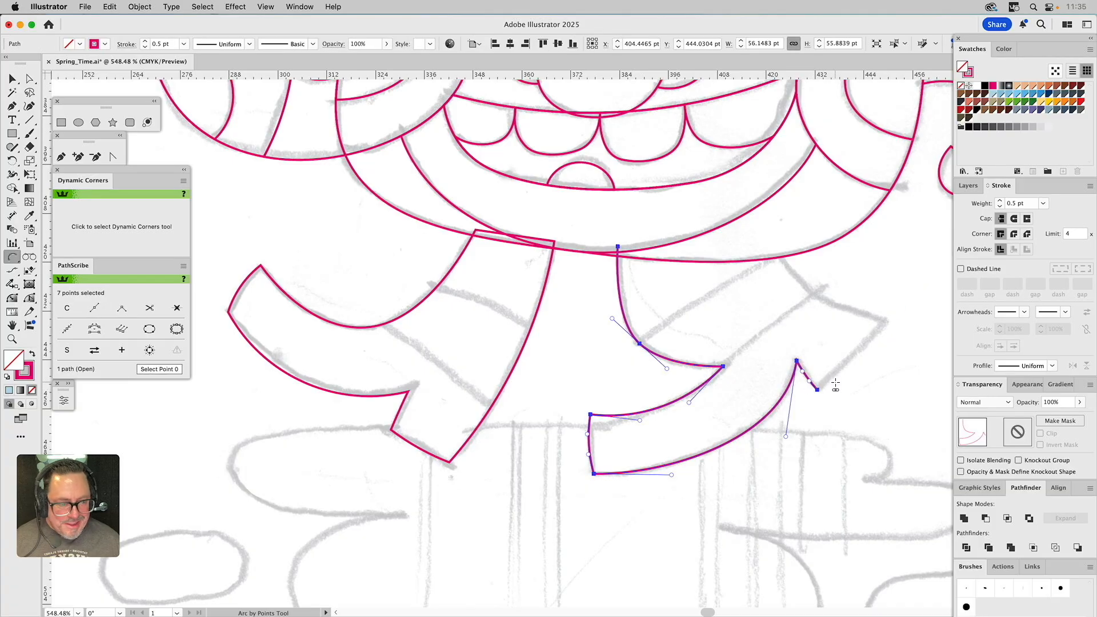
click(817, 391)
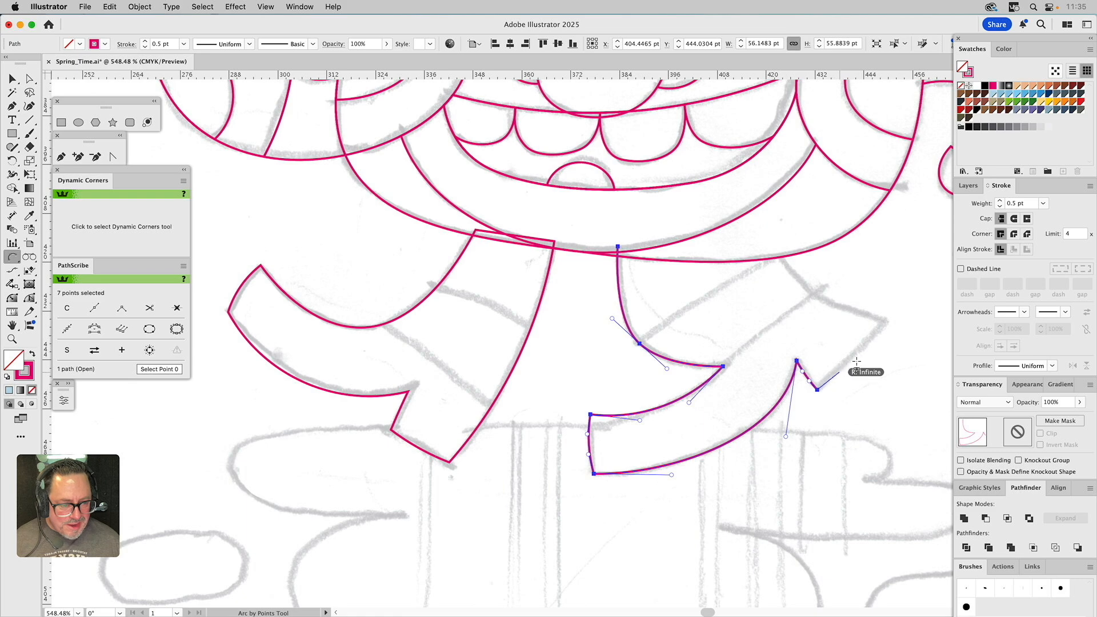
click(883, 324)
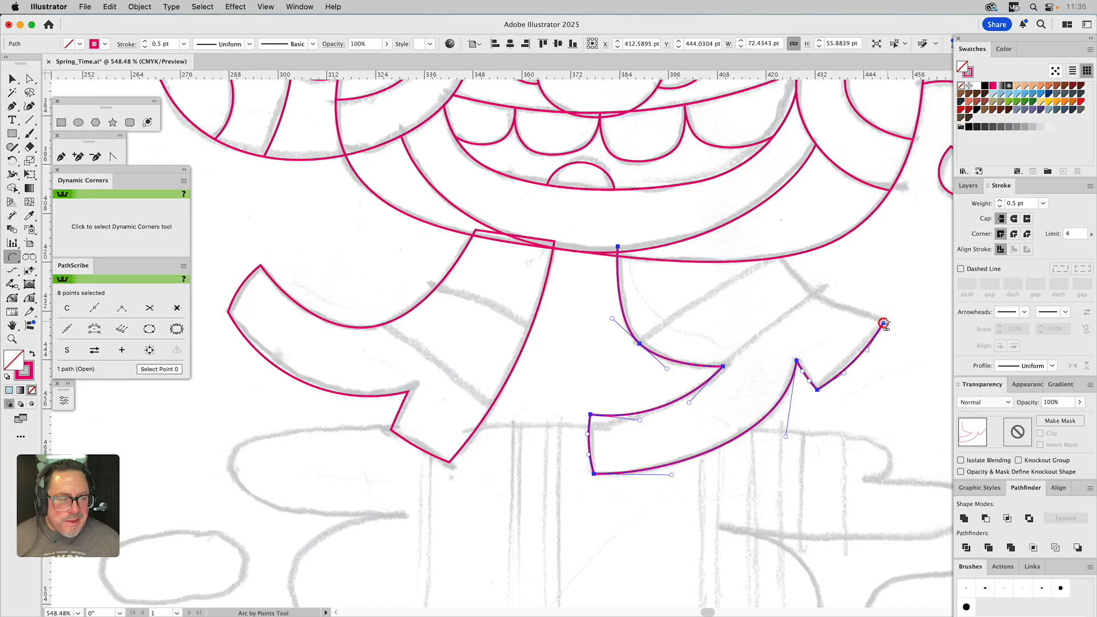
click(776, 252)
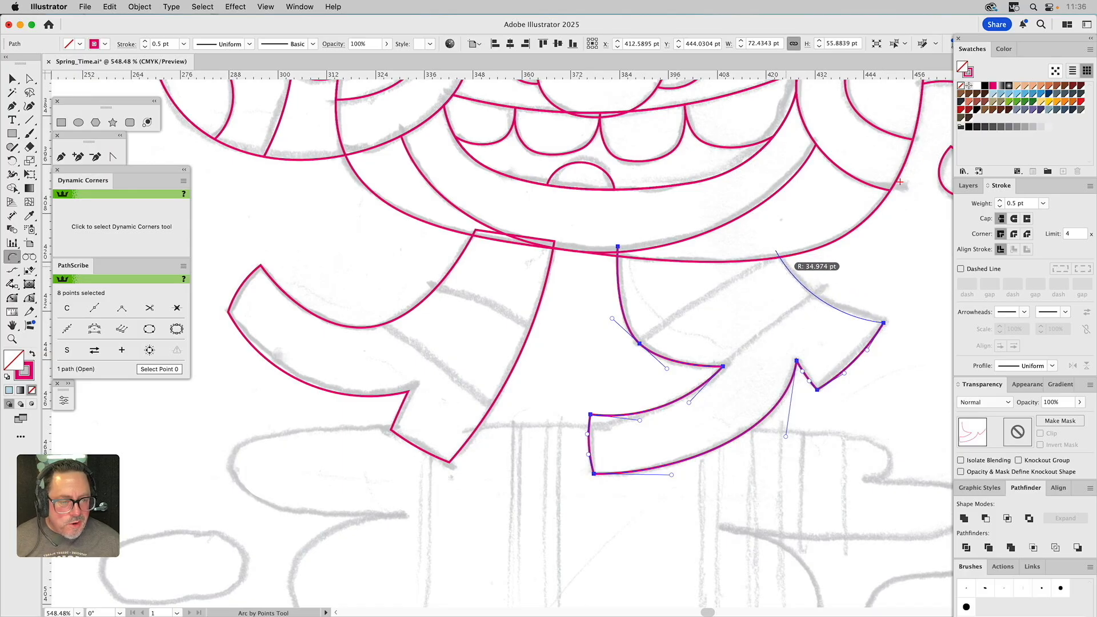
click(787, 267)
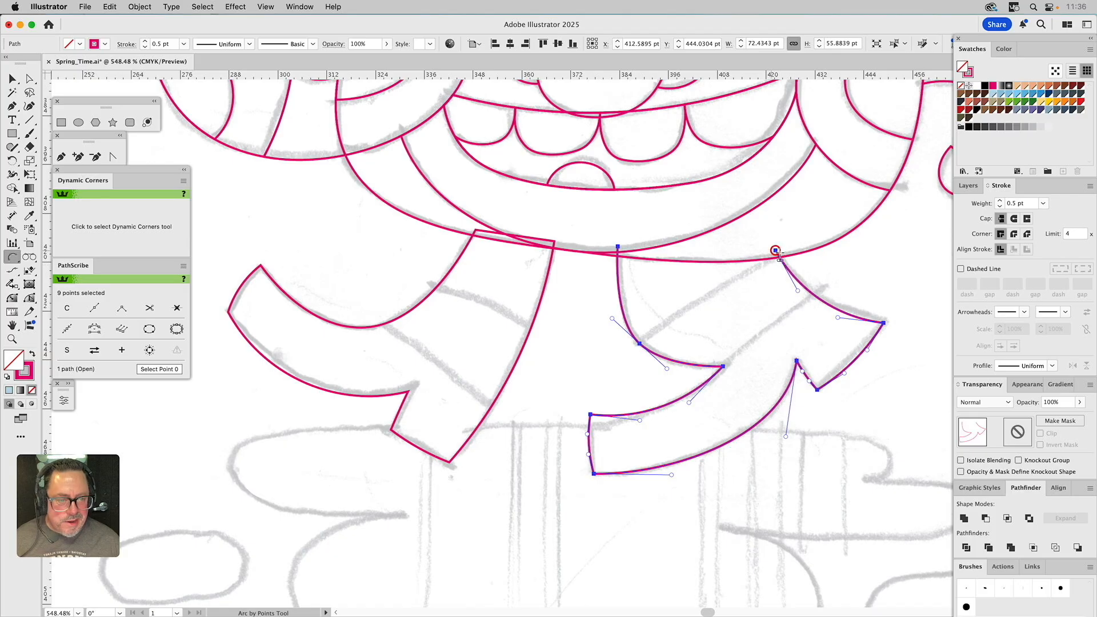
Close the right leg's outline with a shallow Arc by Points segment between its two open ends inside the body, and deselect it
click(618, 247)
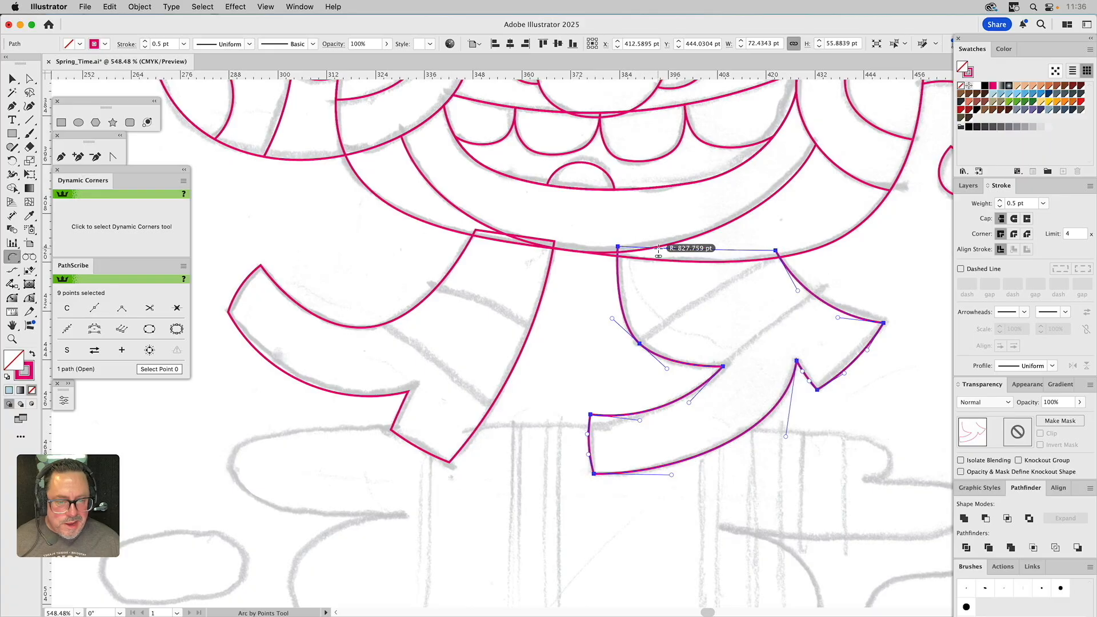
click(671, 251)
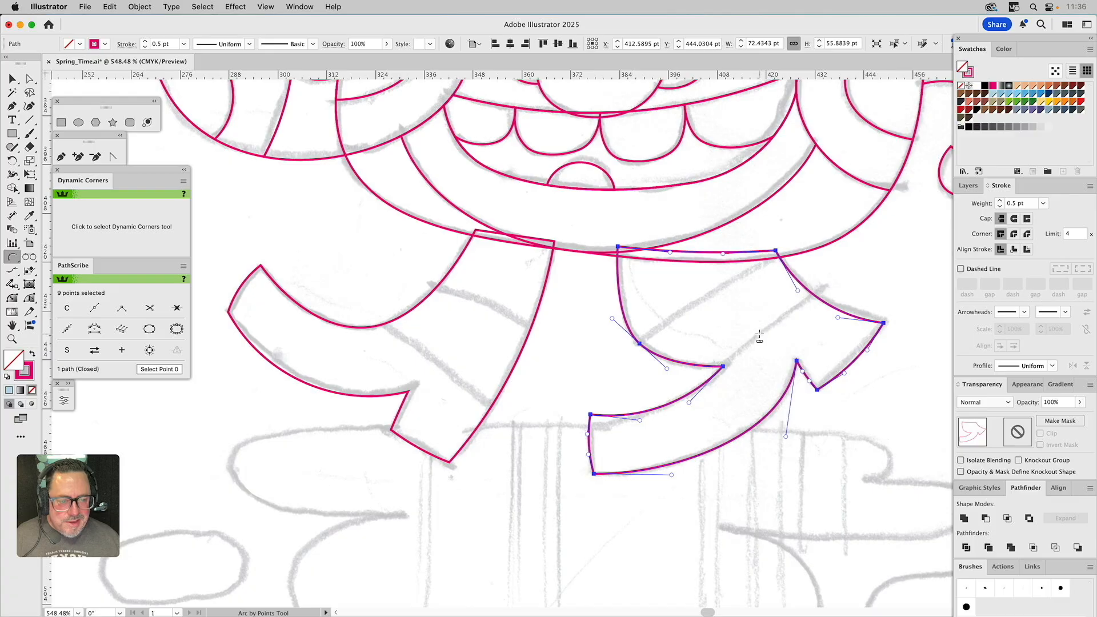
key(super+shift+a)
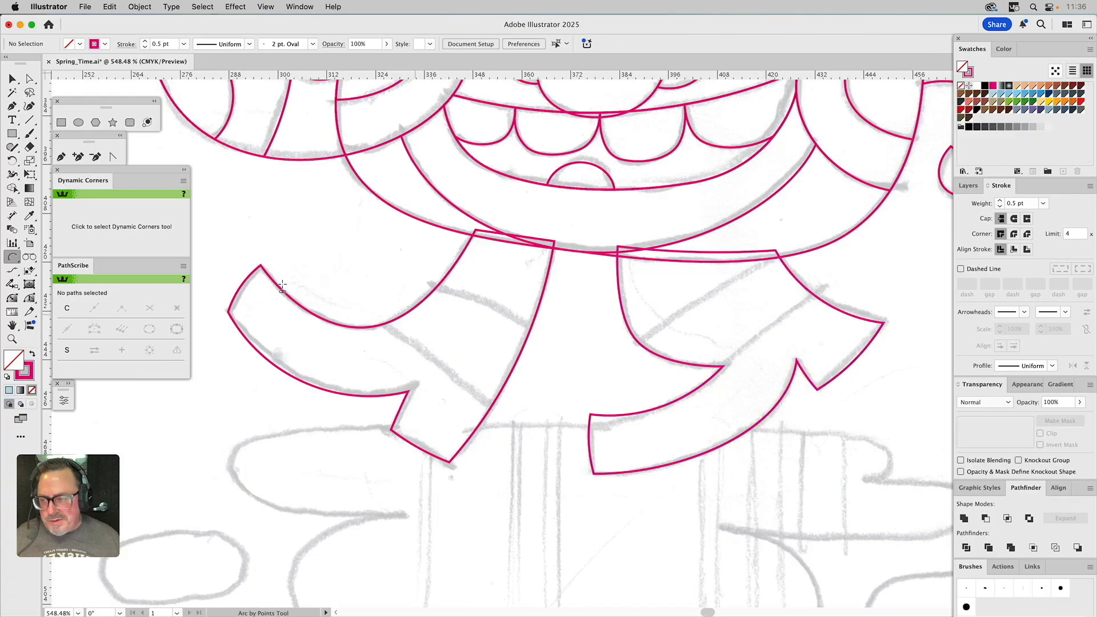
Trace the lower band line across the left leg with an Arc by Points segment that starts and ends slightly beyond the outline
click(13, 258)
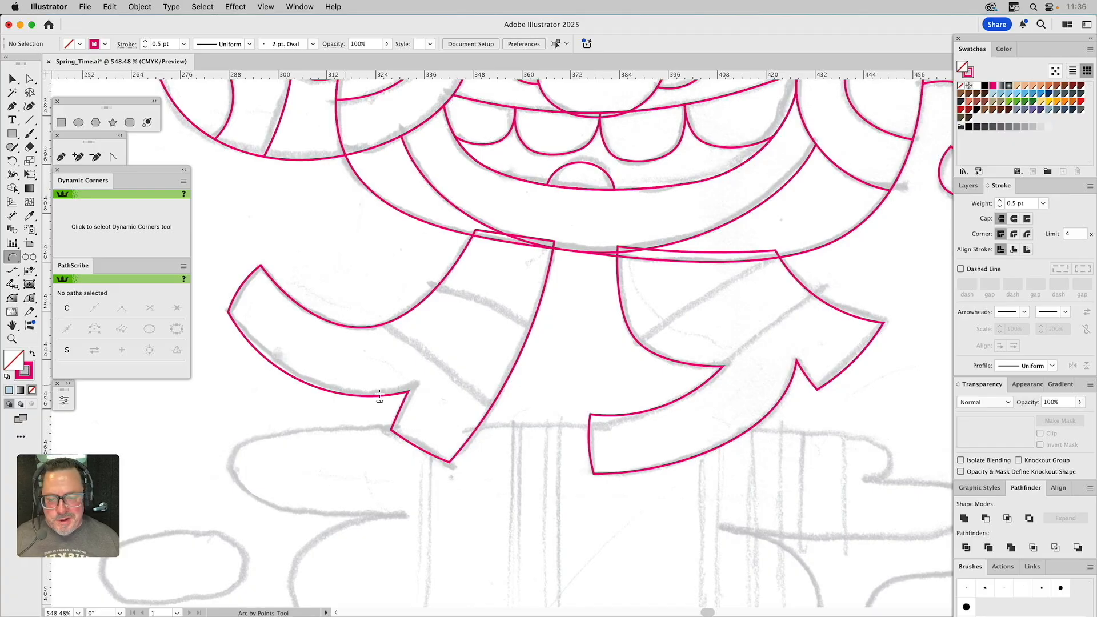
click(381, 323)
key(Escape)
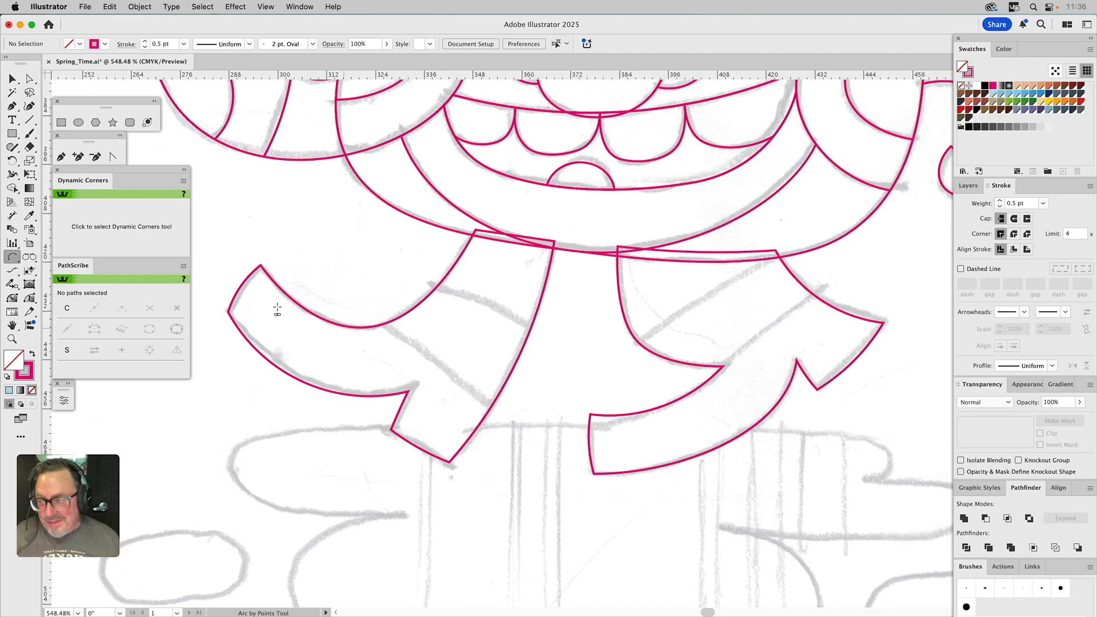
click(379, 324)
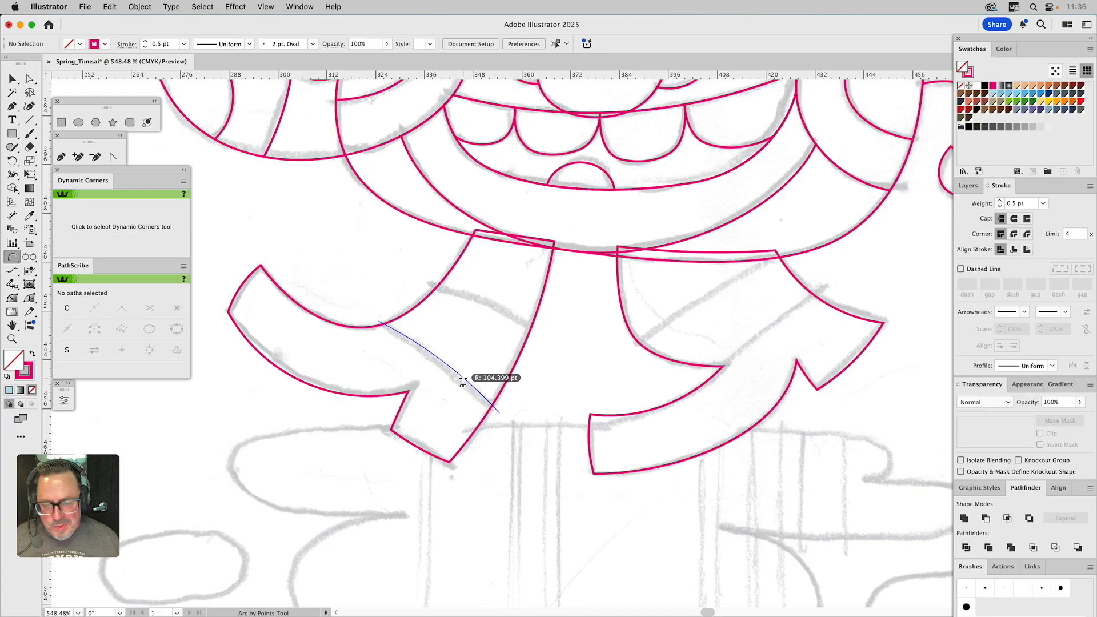
click(440, 326)
Trace the upper band line across the left leg with a separate Arc by Points segment overshooting both edges of the outline
click(431, 285)
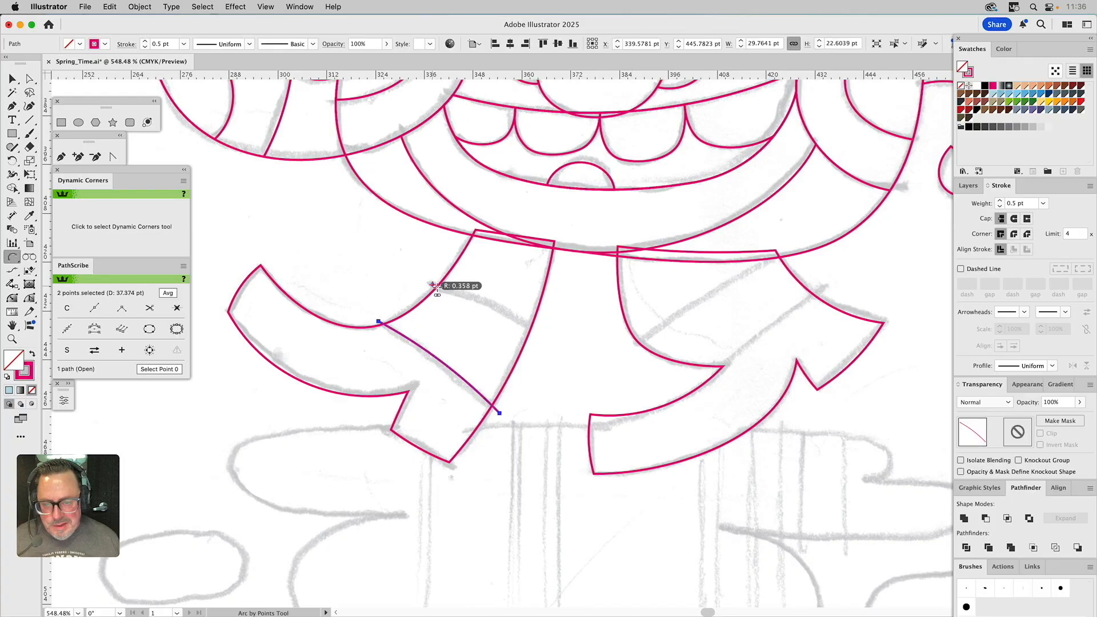
click(517, 325)
key(BackSpace)
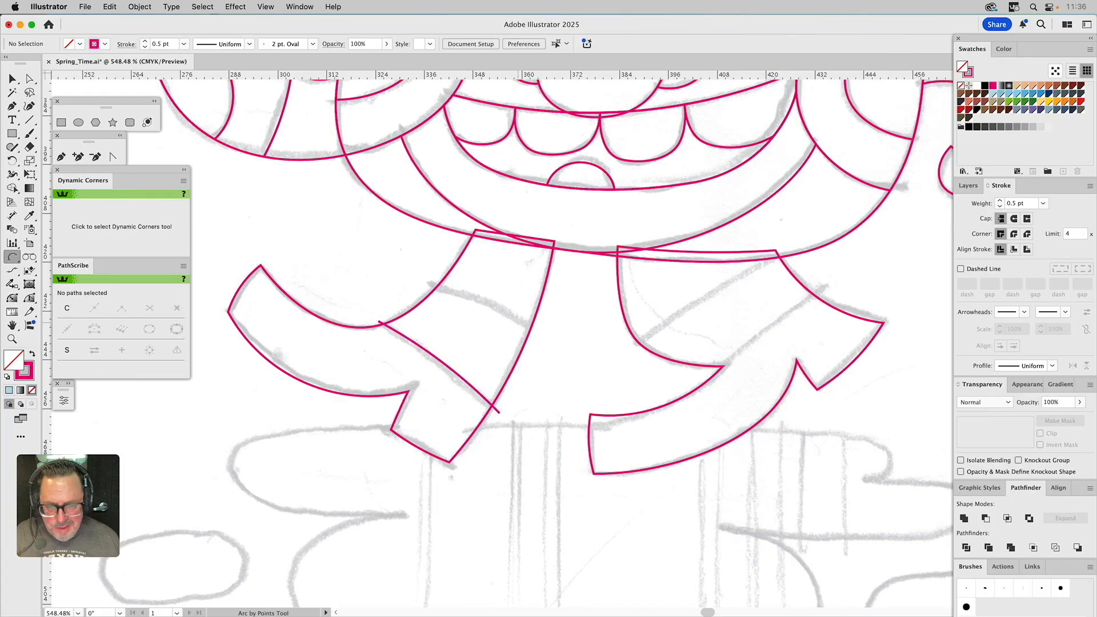
click(431, 286)
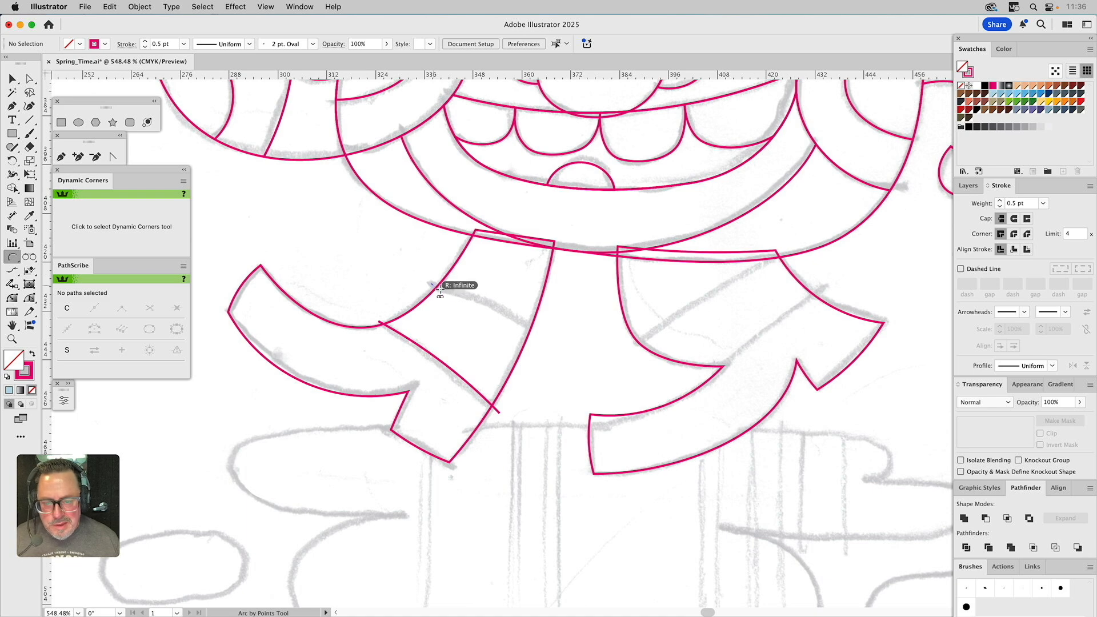
click(537, 330)
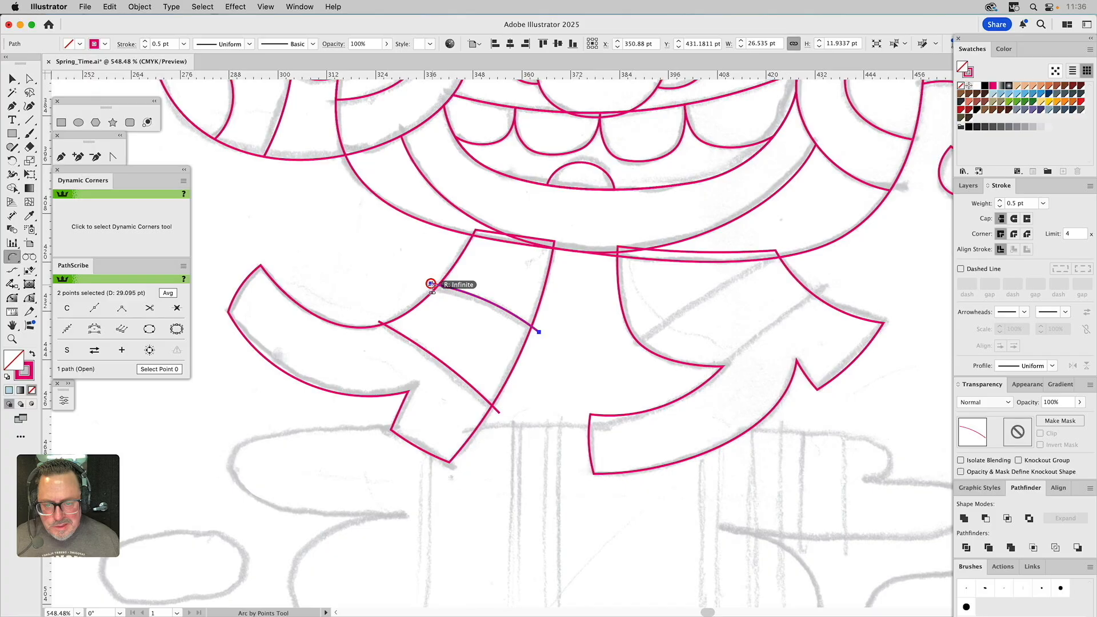
Join the outer ends of the left leg's two band lines with an Arc by Points segment bulging beyond the leg's outline
click(380, 323)
click(390, 311)
click(500, 412)
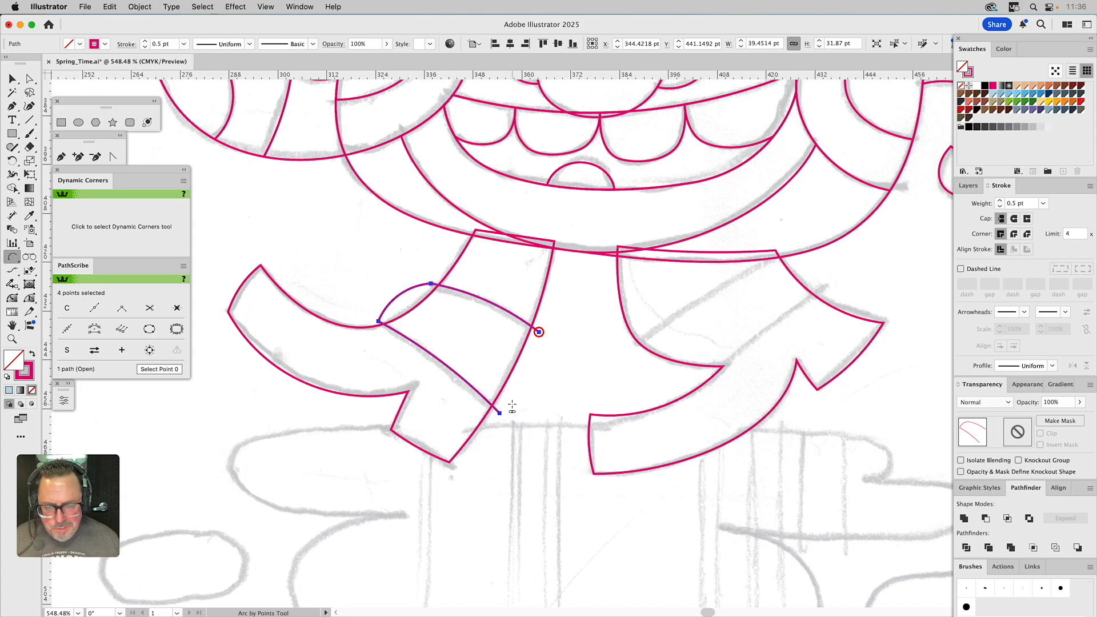
key(Escape)
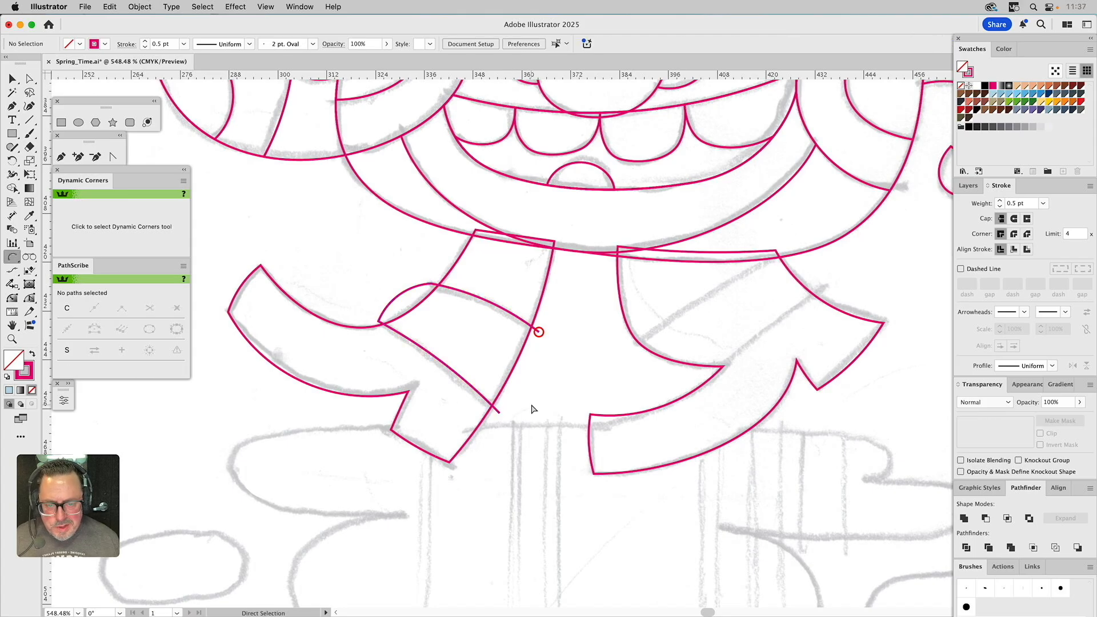
Close the left leg's band shape with a straight Pen segment between the open inner ends of its two lines, and deselect it
click(61, 157)
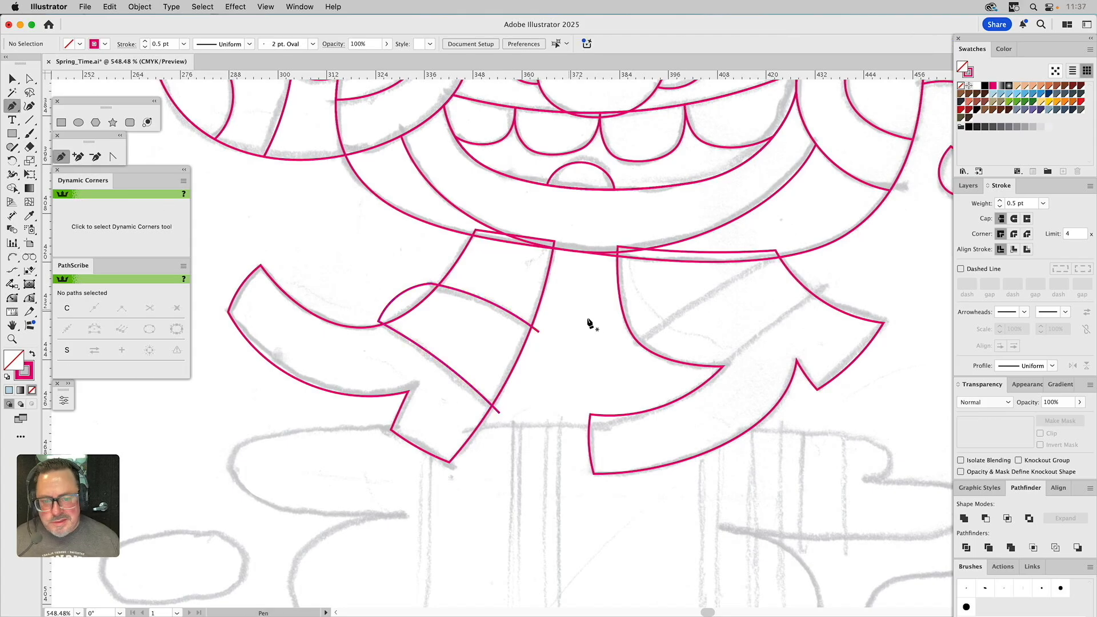
click(539, 331)
click(499, 413)
key(Escape)
key(super)
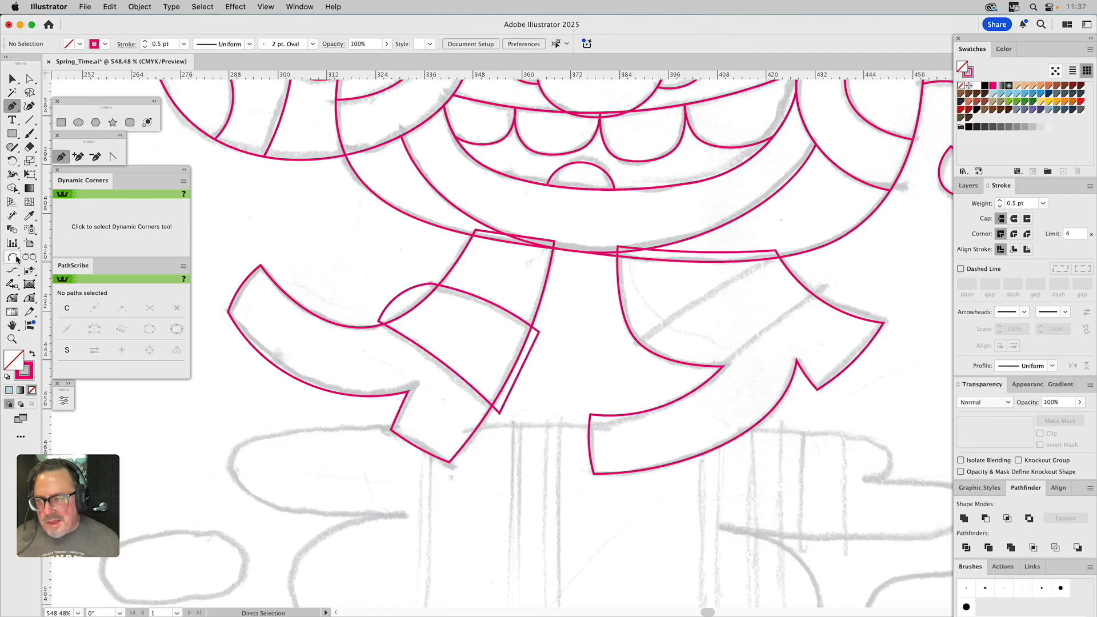
Trace the lower band line across the right leg with an Arc by Points segment from the inner corner to just beyond the outer edge
click(11, 258)
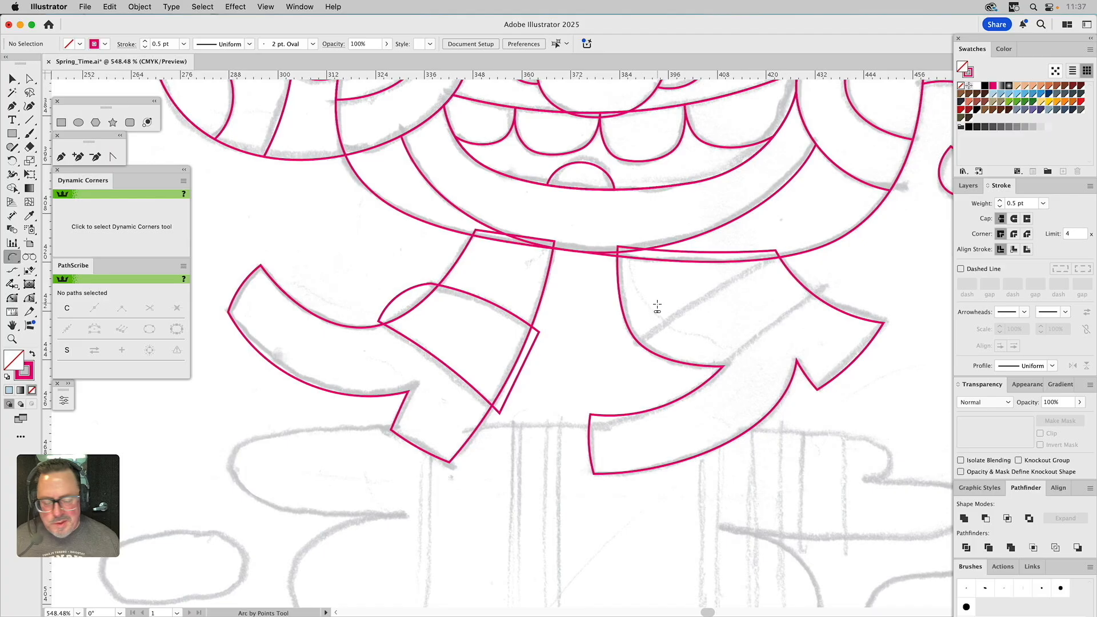
click(723, 367)
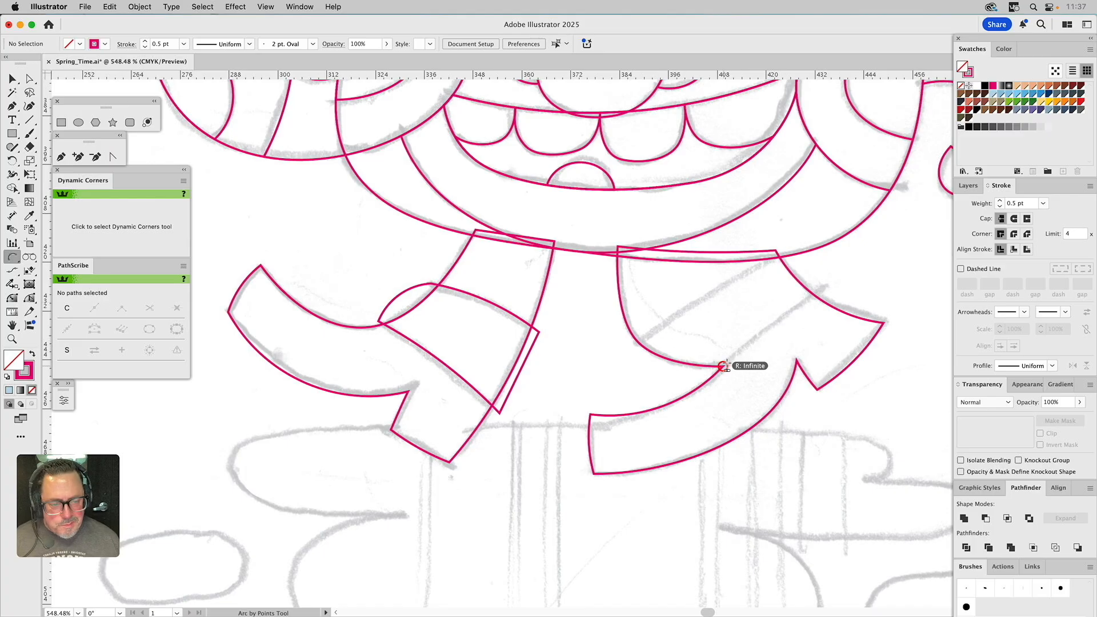
click(821, 291)
click(802, 308)
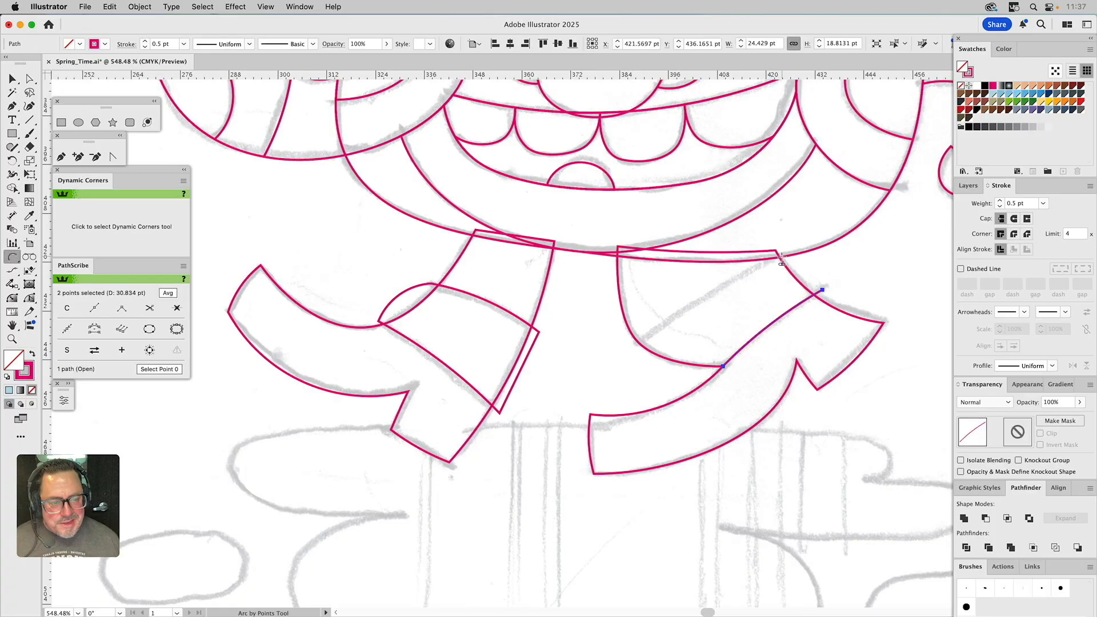
click(633, 347)
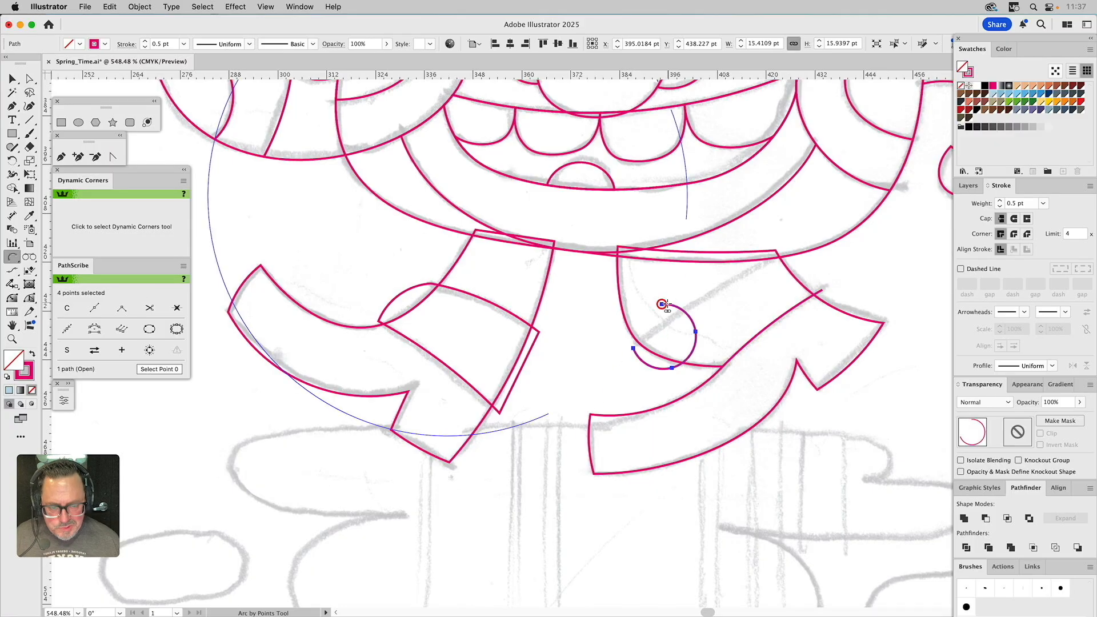
key(Escape)
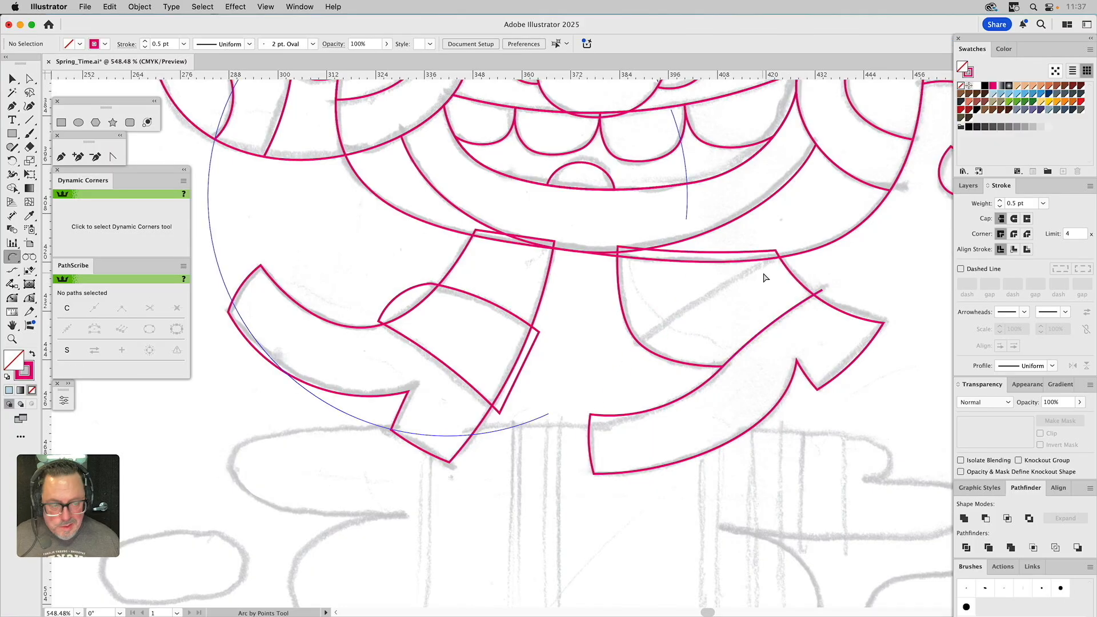
key(a)
key(super)
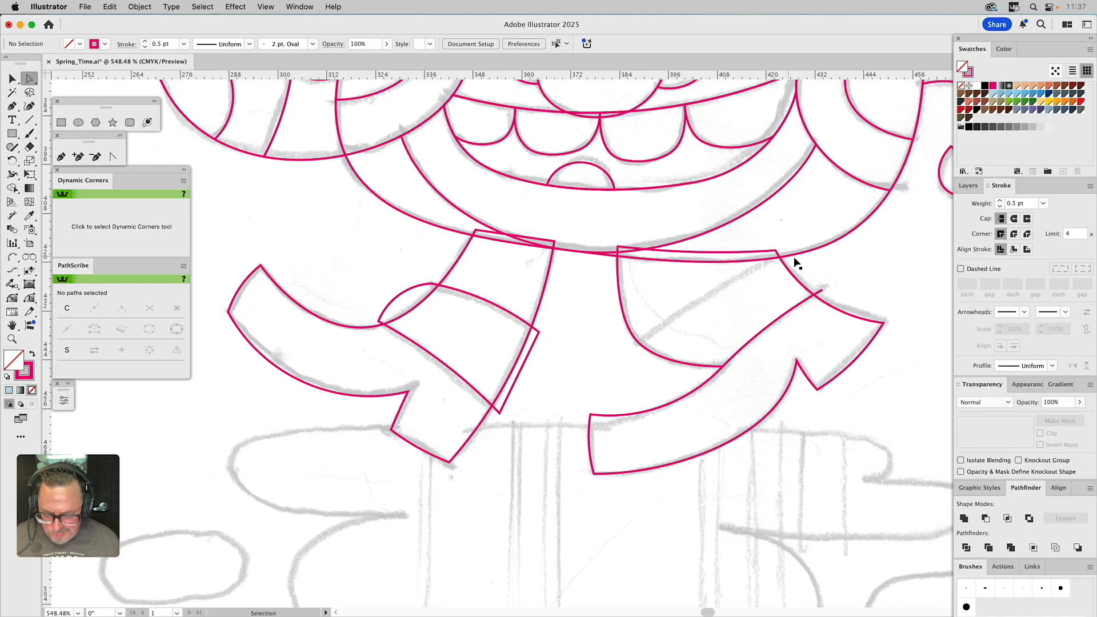
click(13, 258)
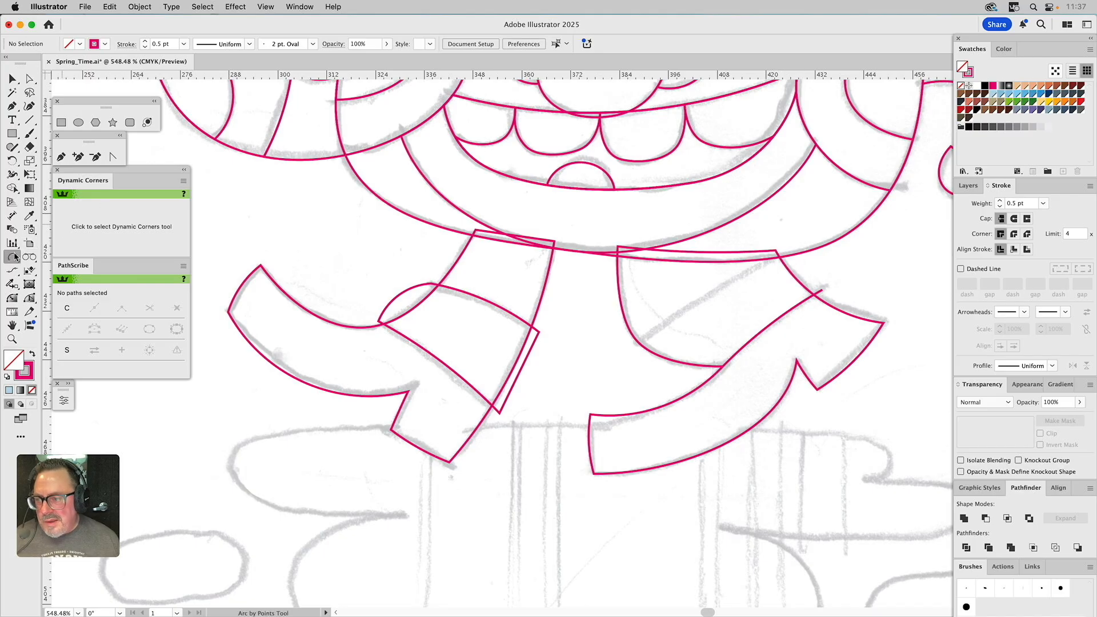
click(633, 350)
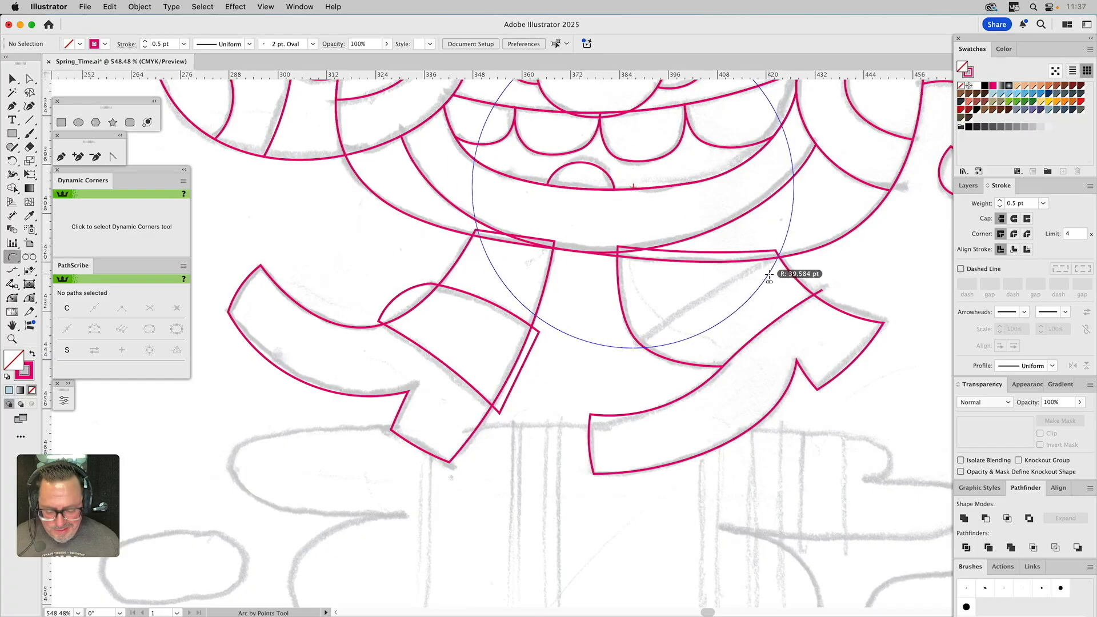
key(Escape)
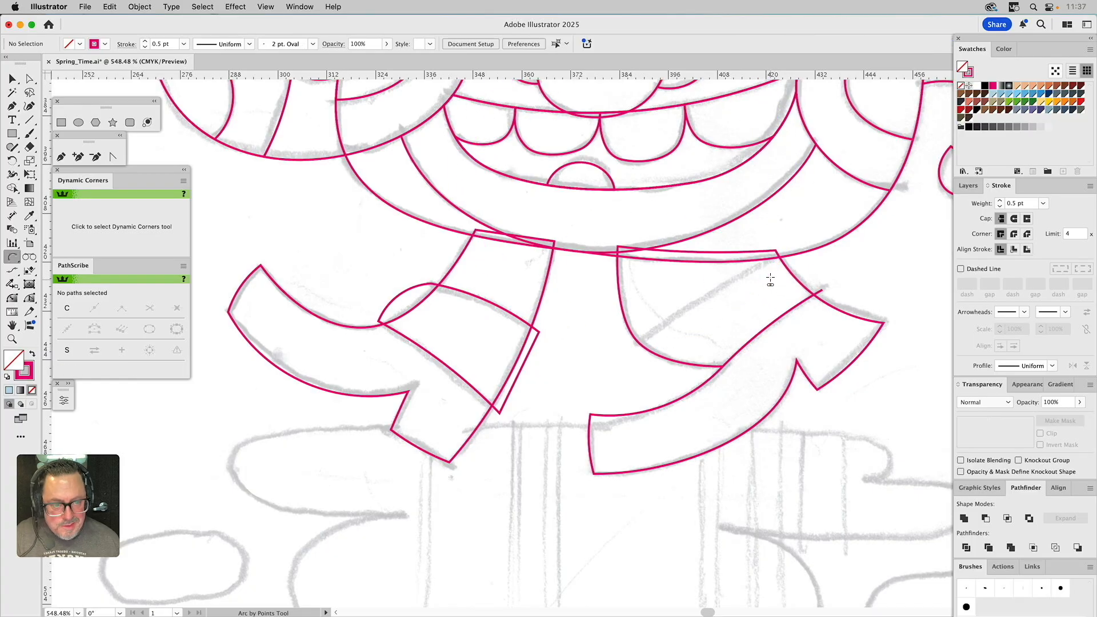
click(780, 260)
key(Escape)
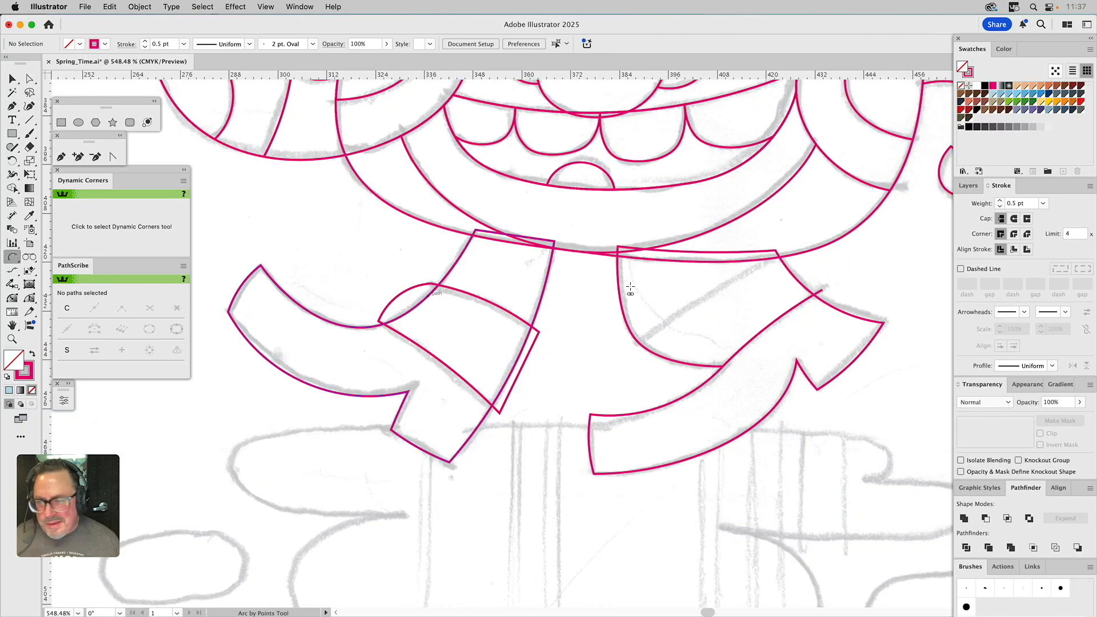
Trace the upper band line across the right leg with an Arc by Points segment between the leg's inner and outer edges
click(638, 345)
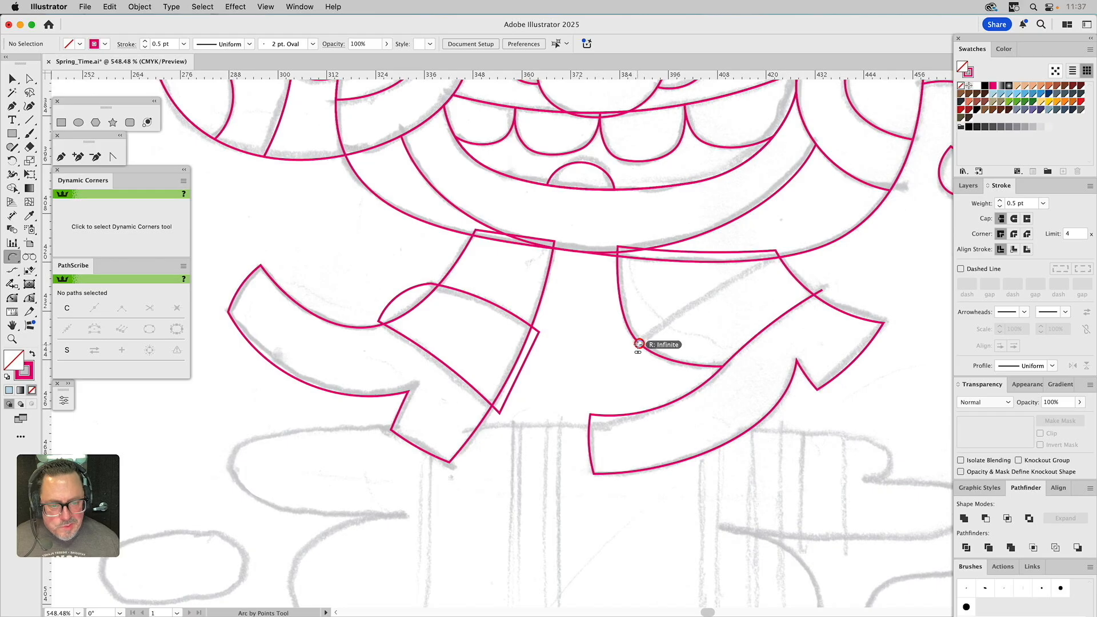
click(778, 258)
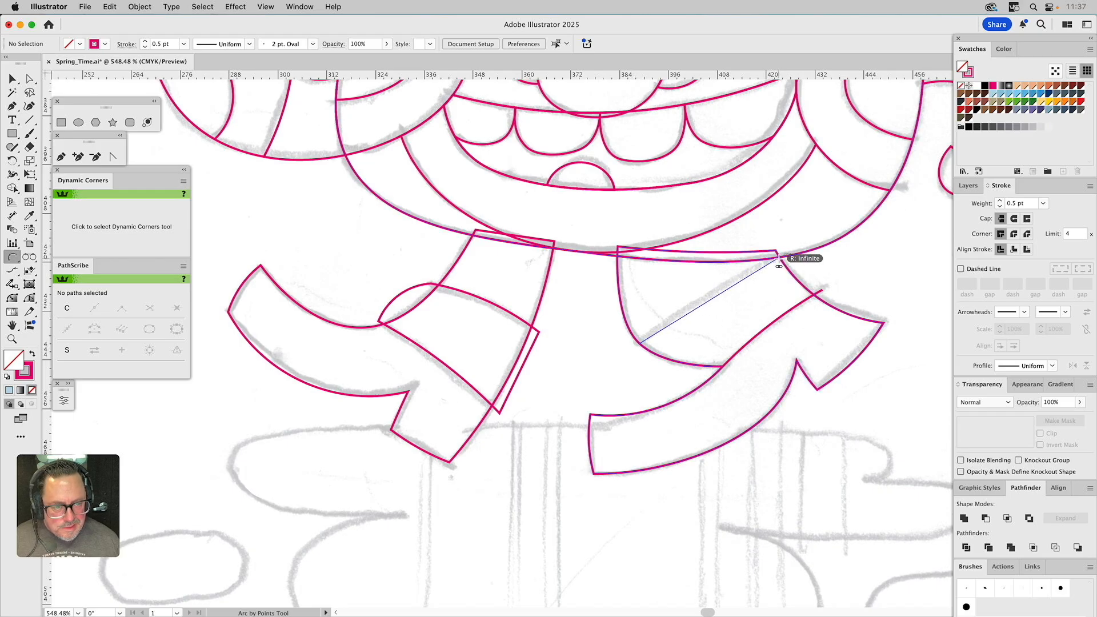
click(734, 280)
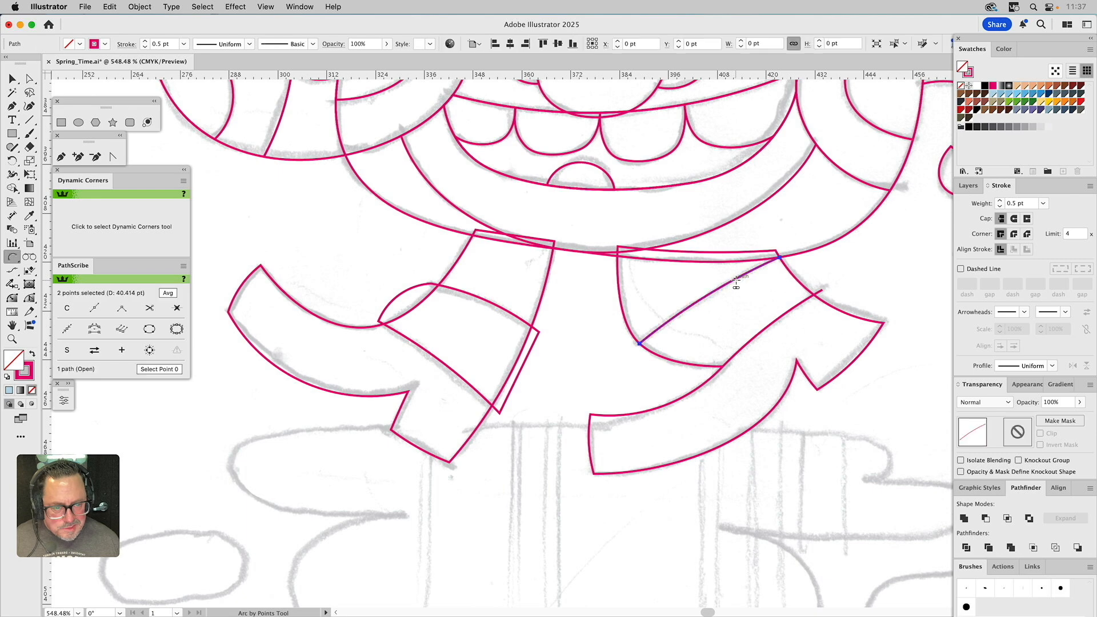
Close the right leg's band shape with straight Pen segments joining both ends of its two lines outside the leg outline, and deselect it
click(61, 160)
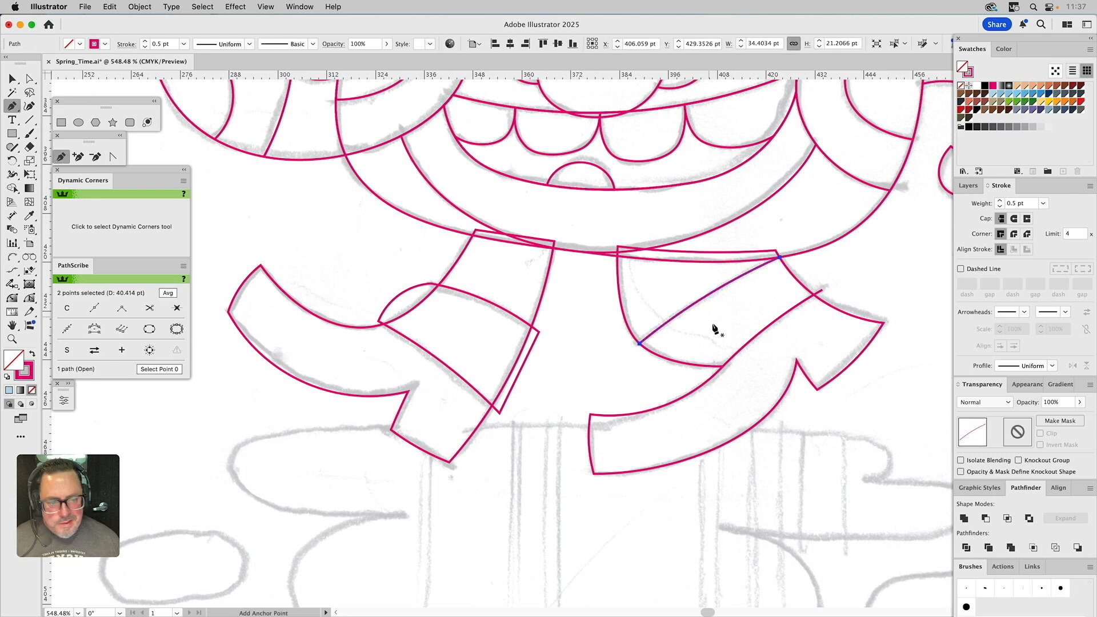
click(639, 345)
click(640, 375)
click(692, 377)
click(722, 367)
click(822, 290)
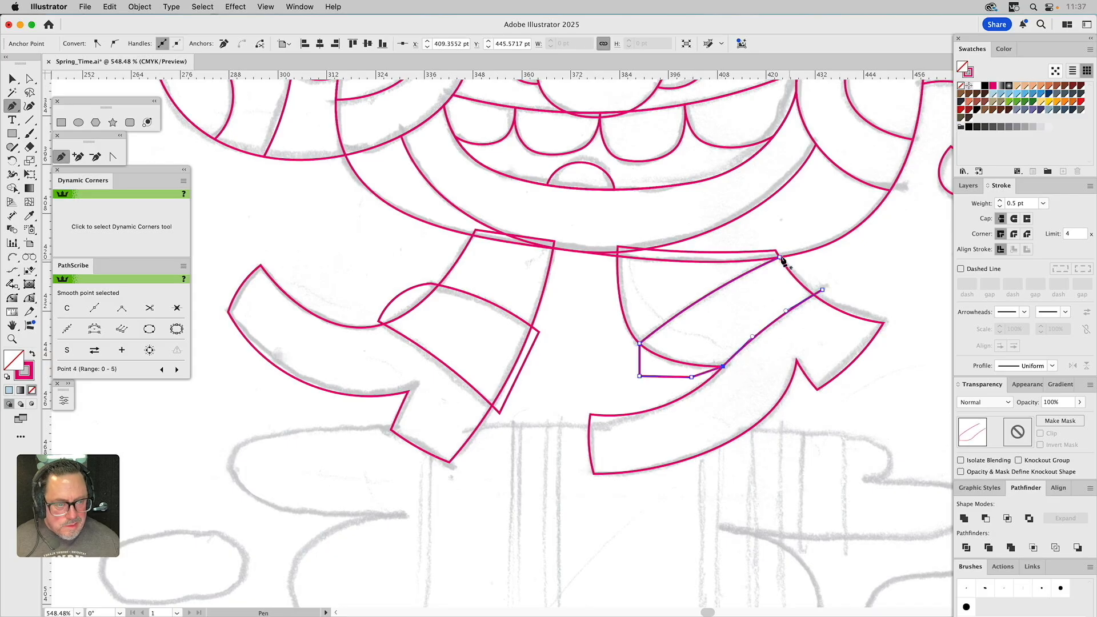
click(817, 274)
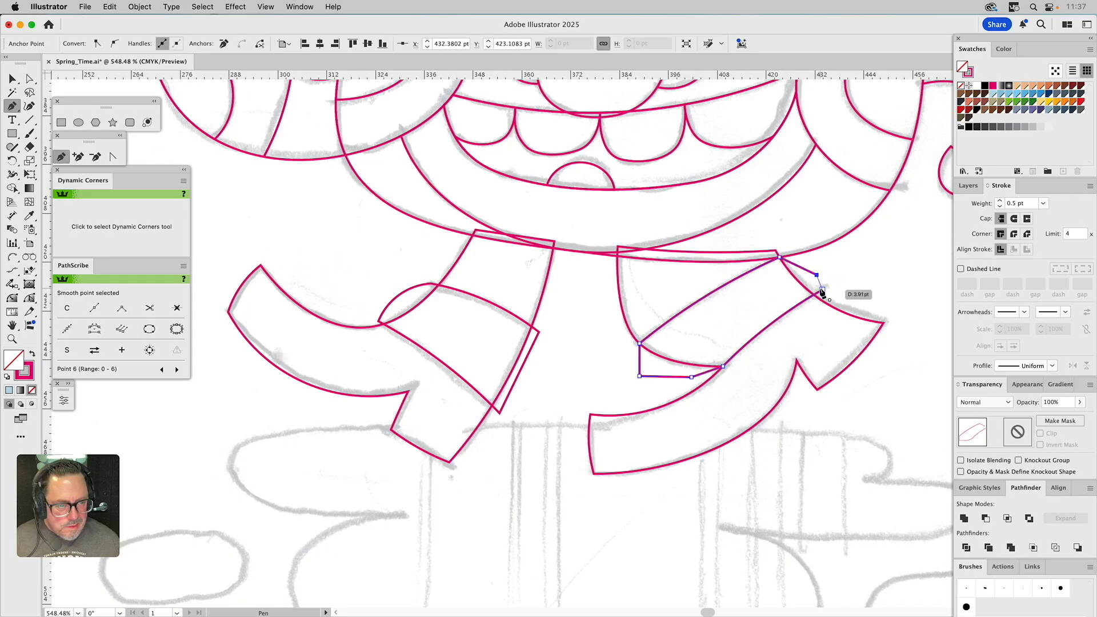
super+click(882, 286)
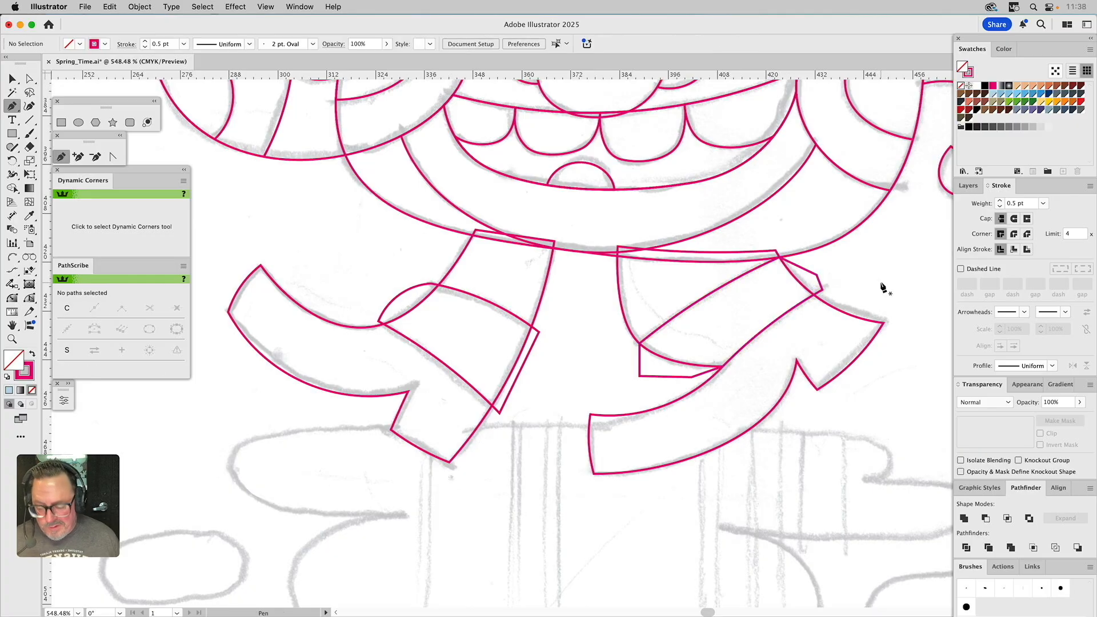
Trim the right leg's top edge to the body by subtracting the body outline with Minus Front while keeping the body outline
key(v)
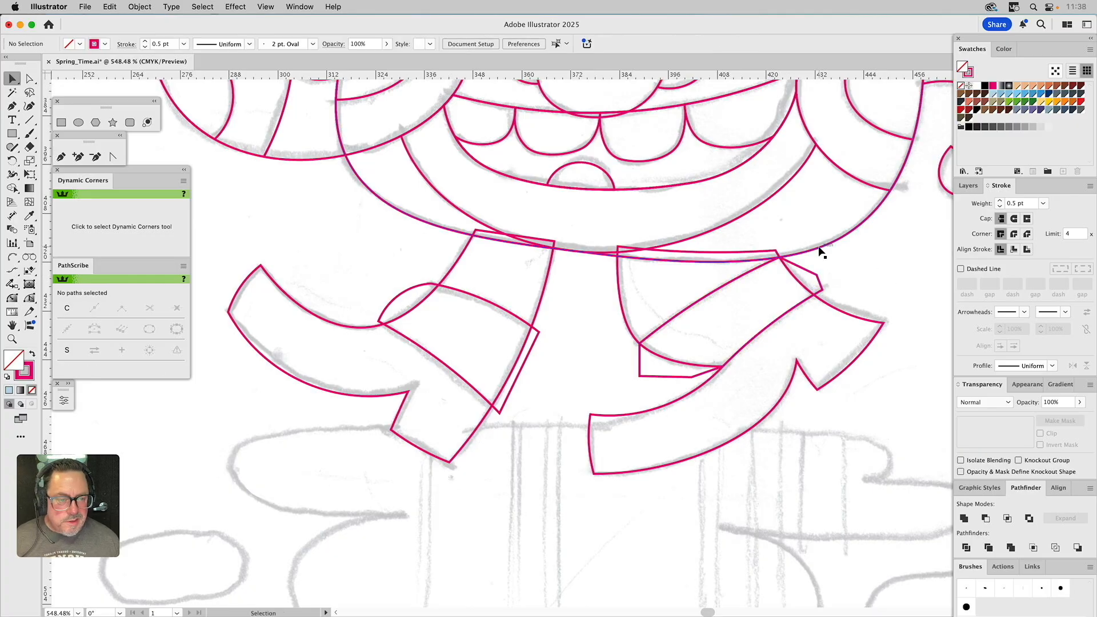
click(820, 253)
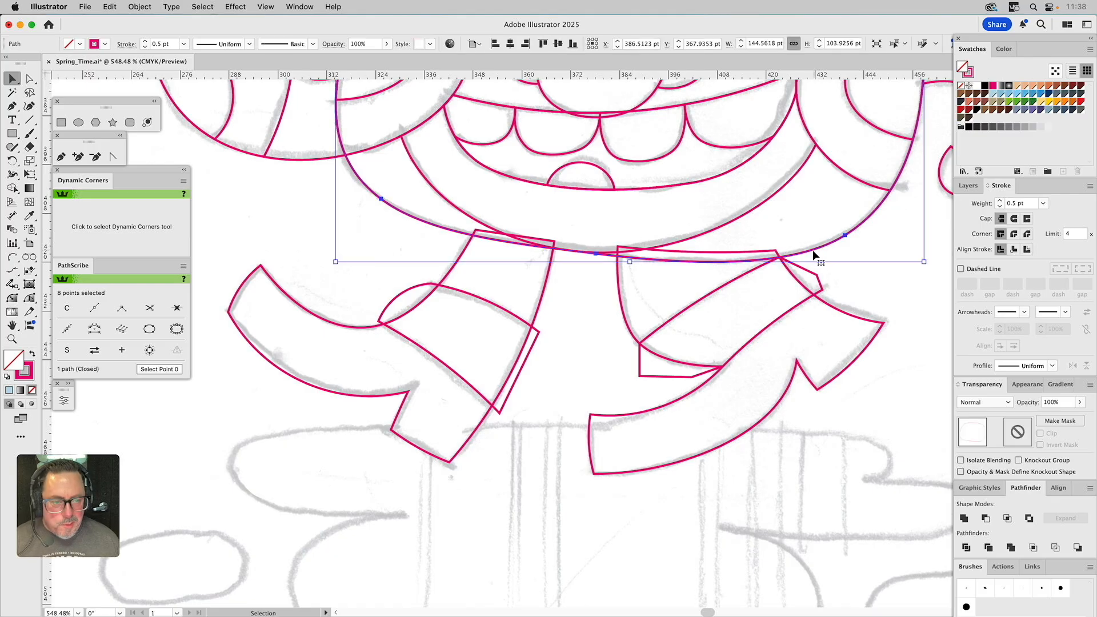
shift+click(756, 258)
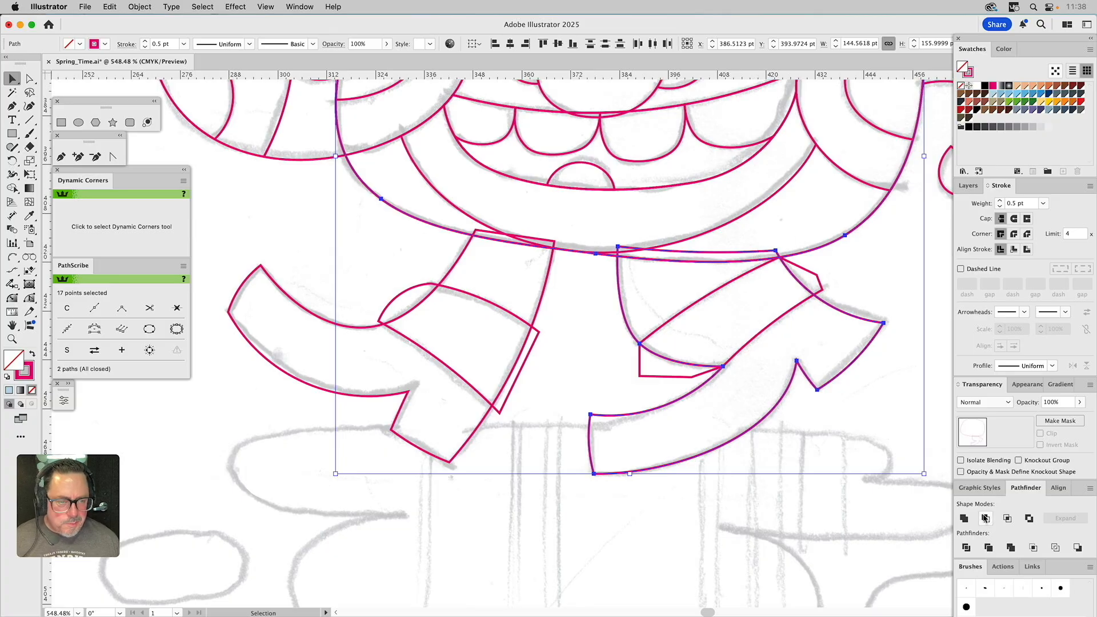
shift+click(806, 250)
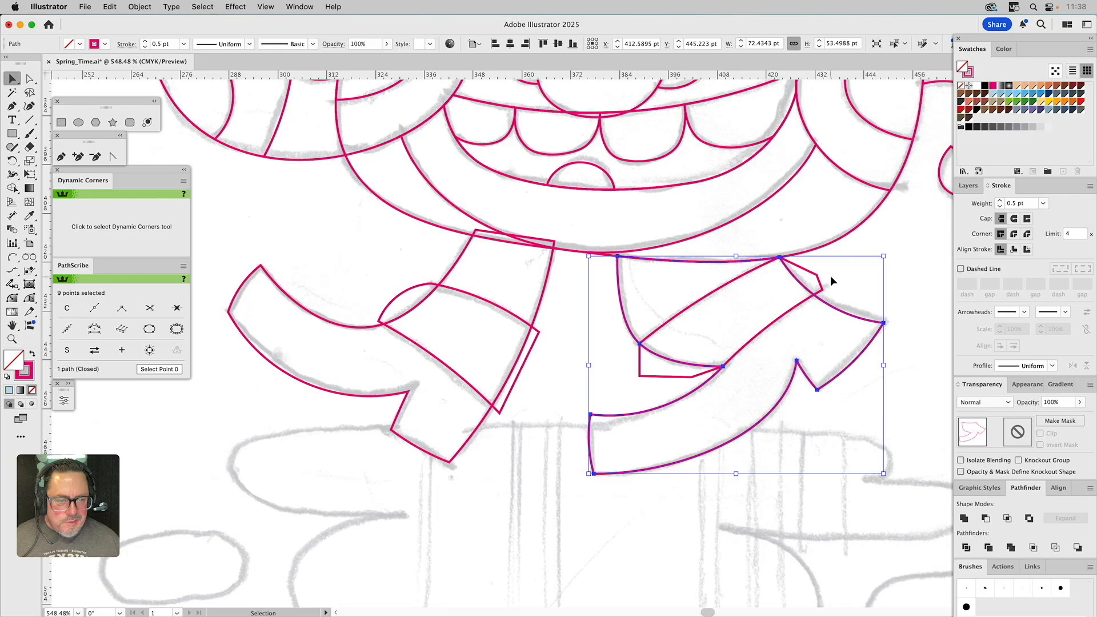
click(830, 302)
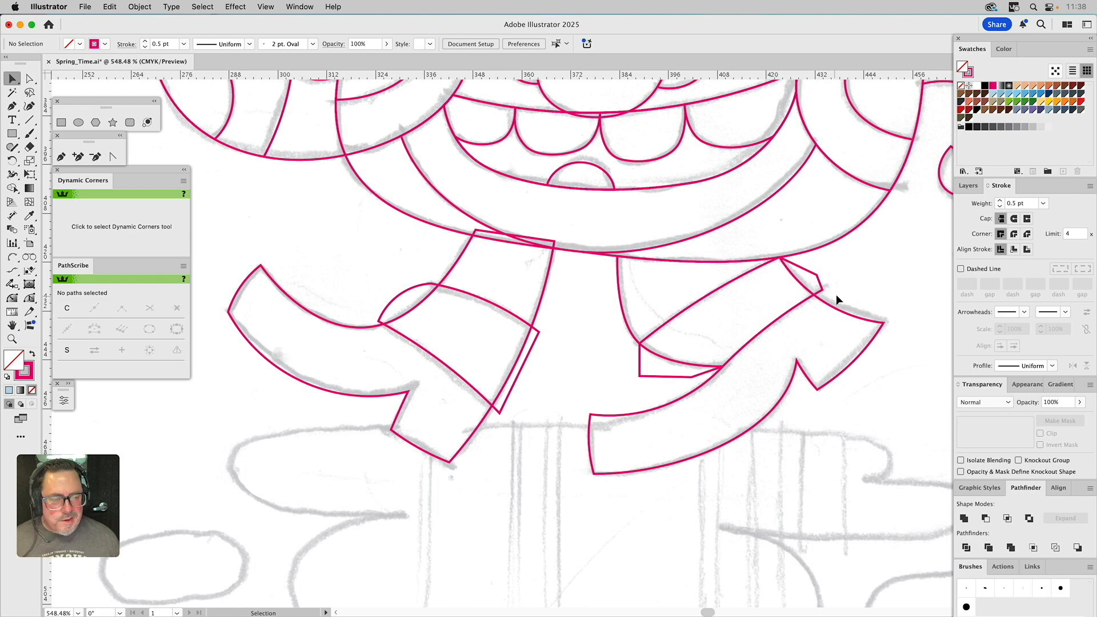
Create the right leg's clipped band by intersecting the leg with its oversized band shape, keeping both originals
drag(800, 302, 800, 301)
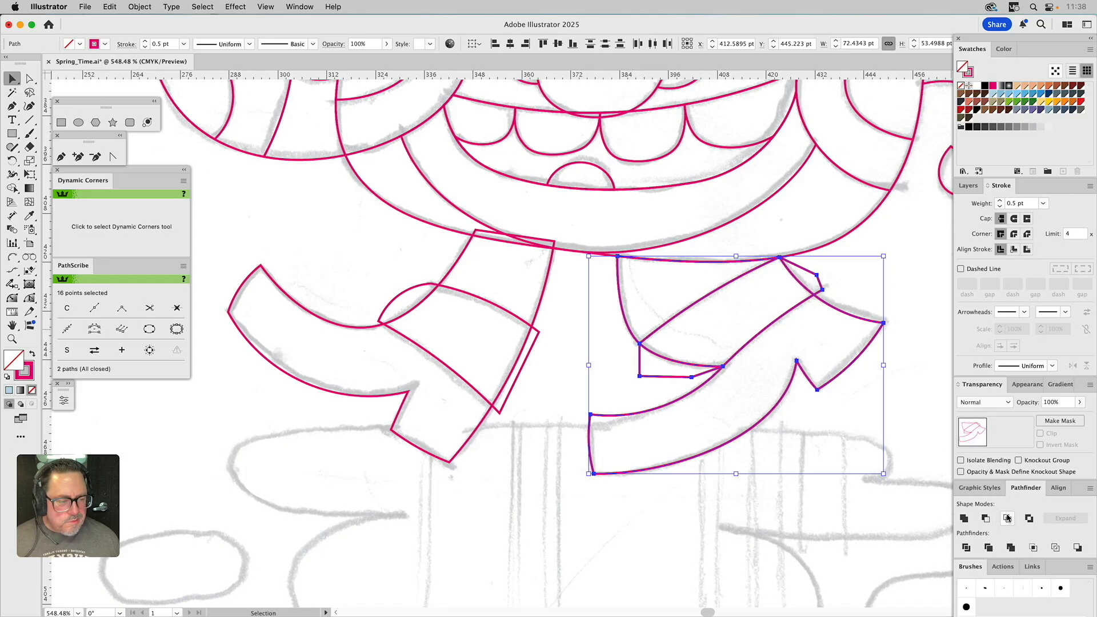
click(1007, 518)
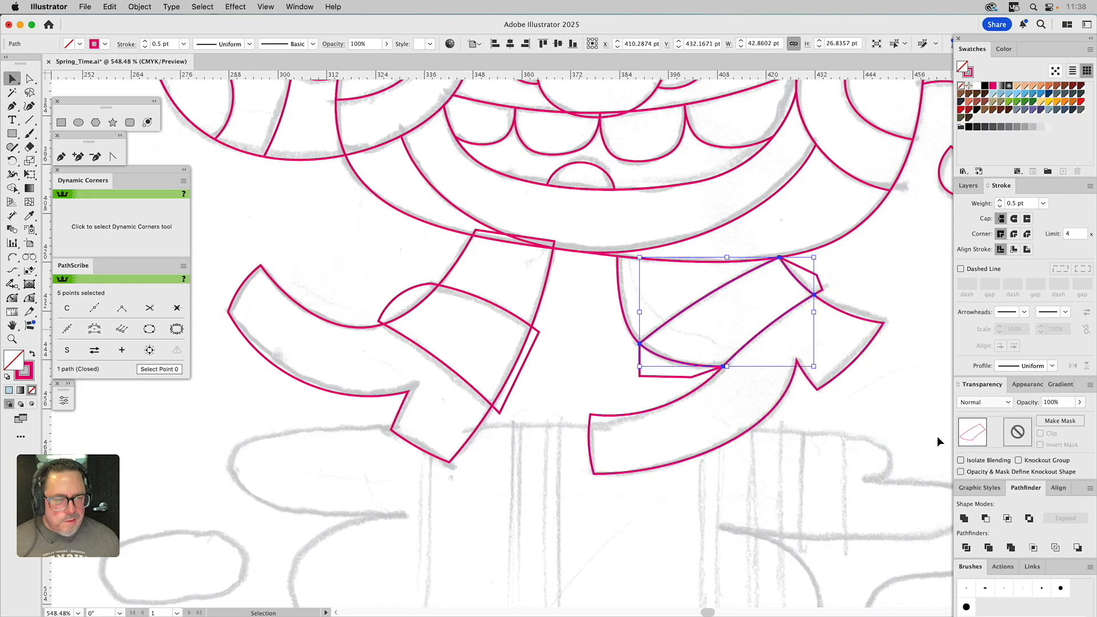
click(847, 284)
Cut the oversized band shape out of the right leg with Minus Front, splitting the leg into upper and lower parts, and deselect
click(820, 286)
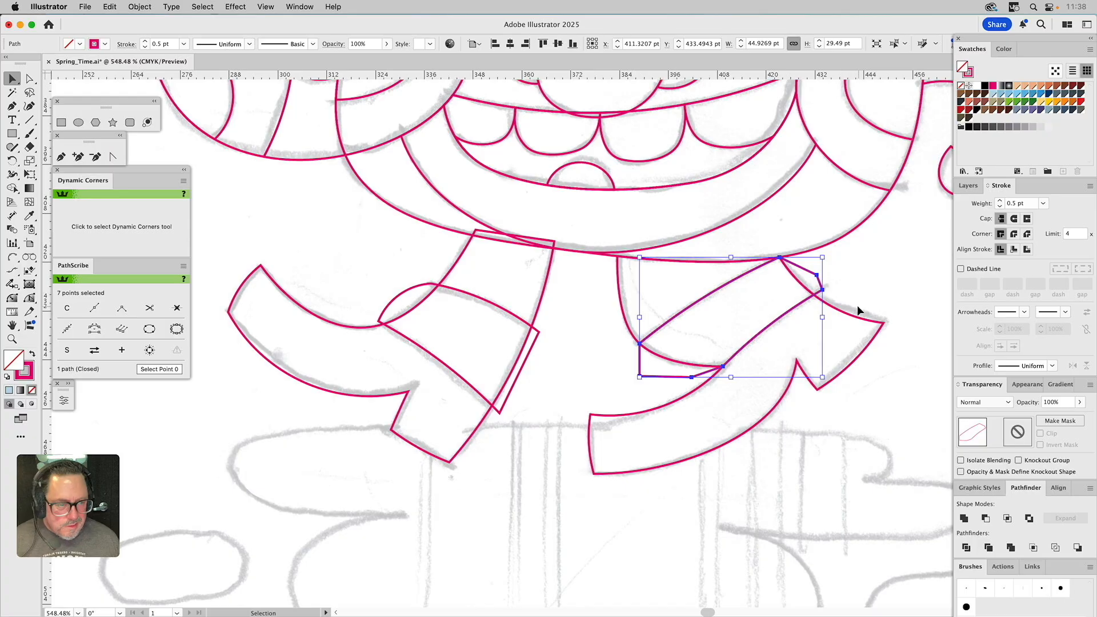
shift+click(849, 319)
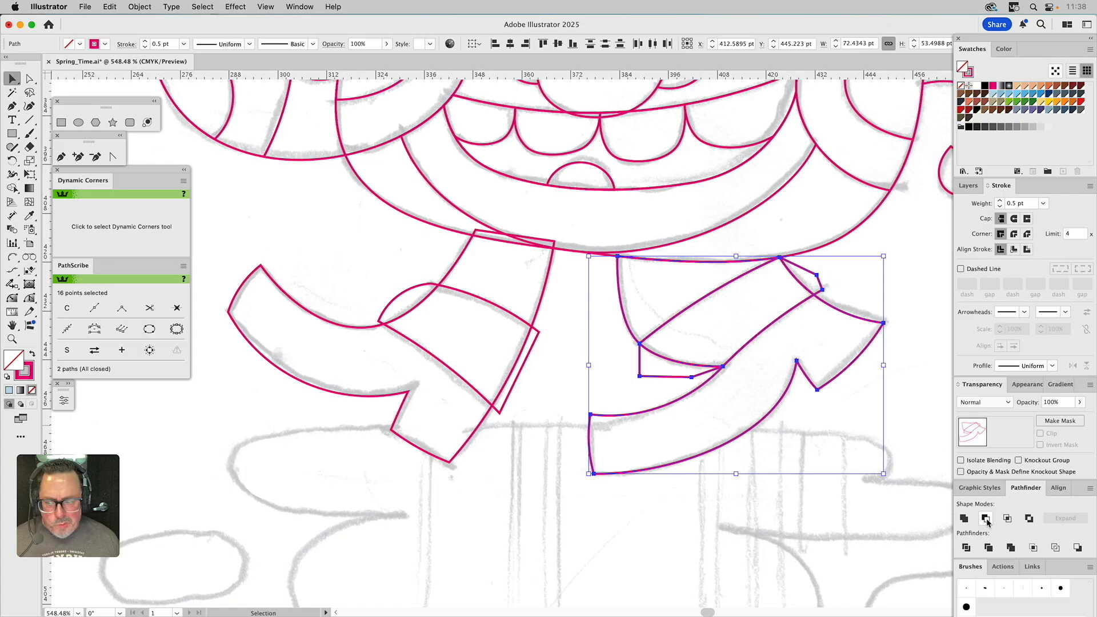
click(986, 519)
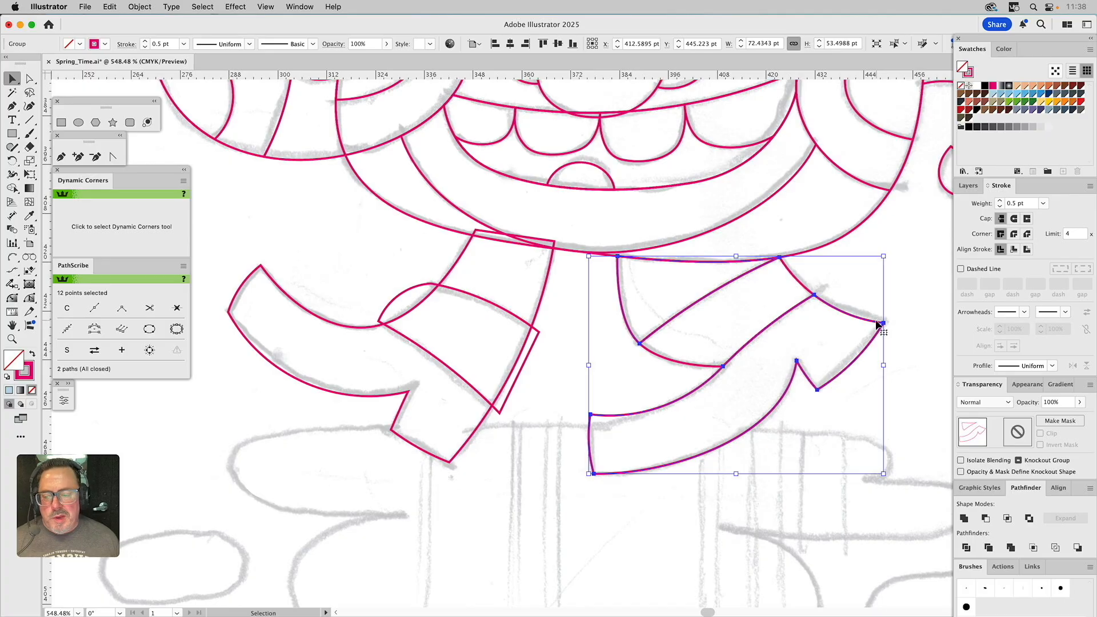
click(869, 307)
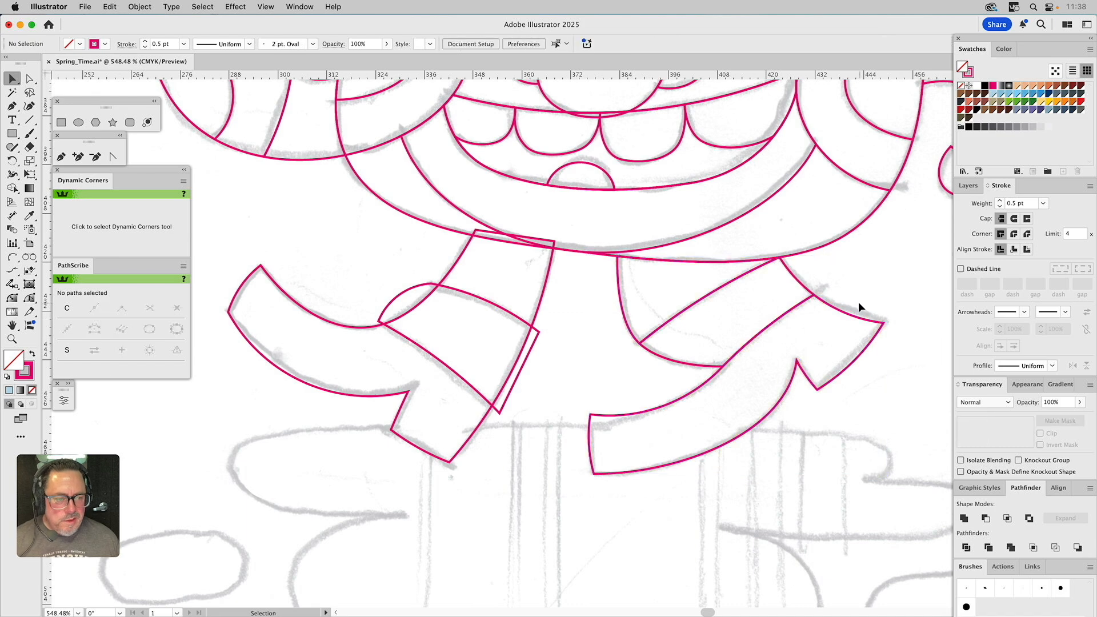
click(840, 311)
click(824, 296)
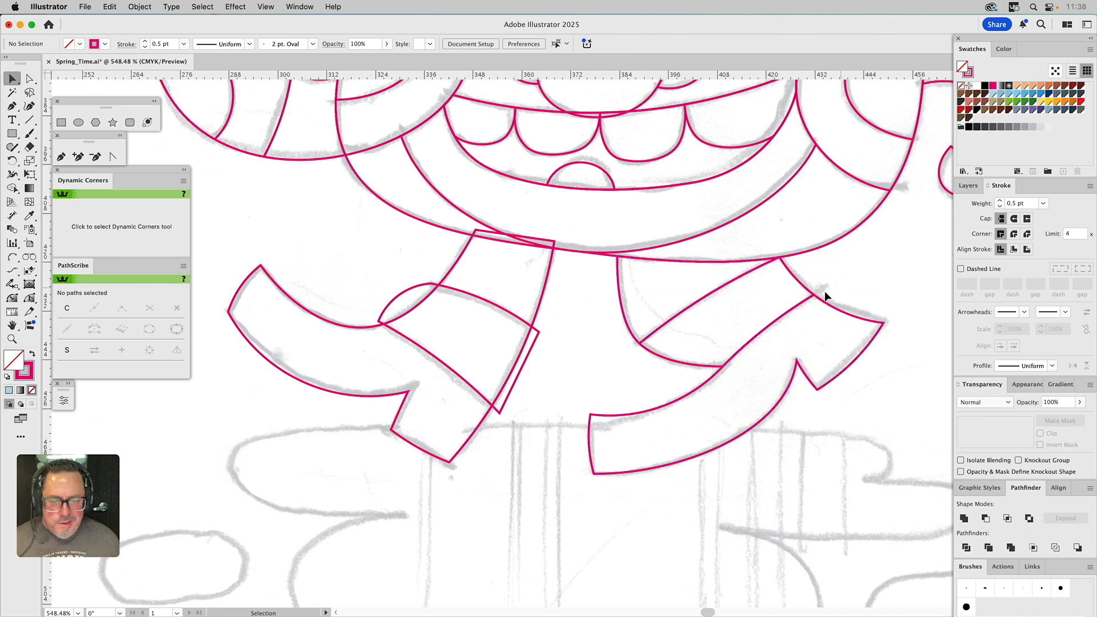
Subtract the body outline from the left leg's top while keeping the body, and intersect the leg with its band shape, keeping both originals
click(441, 228)
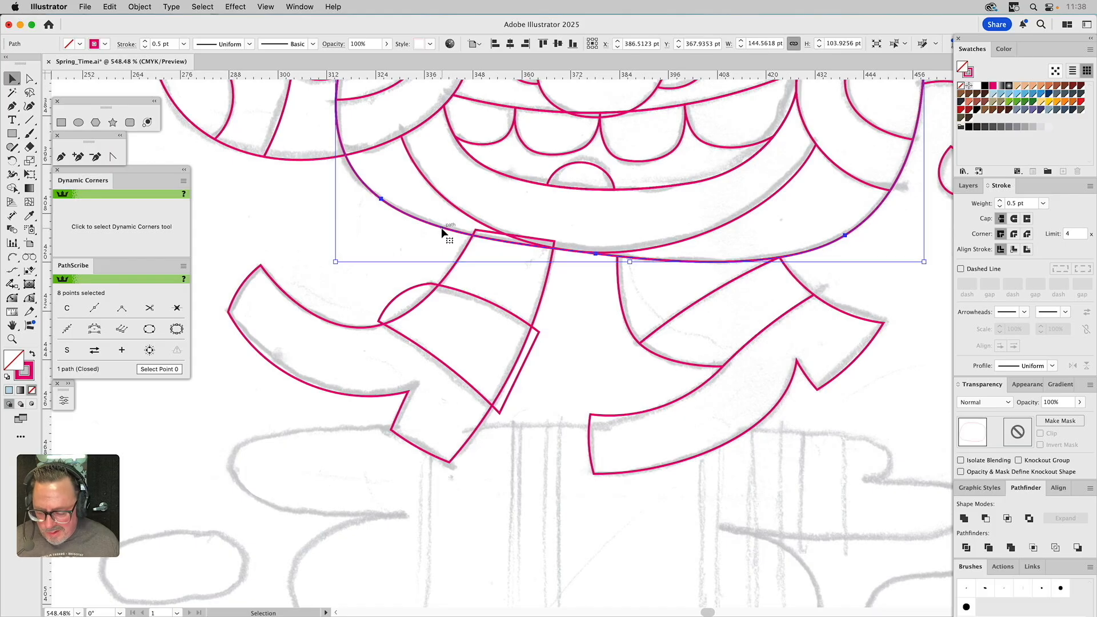
click(464, 255)
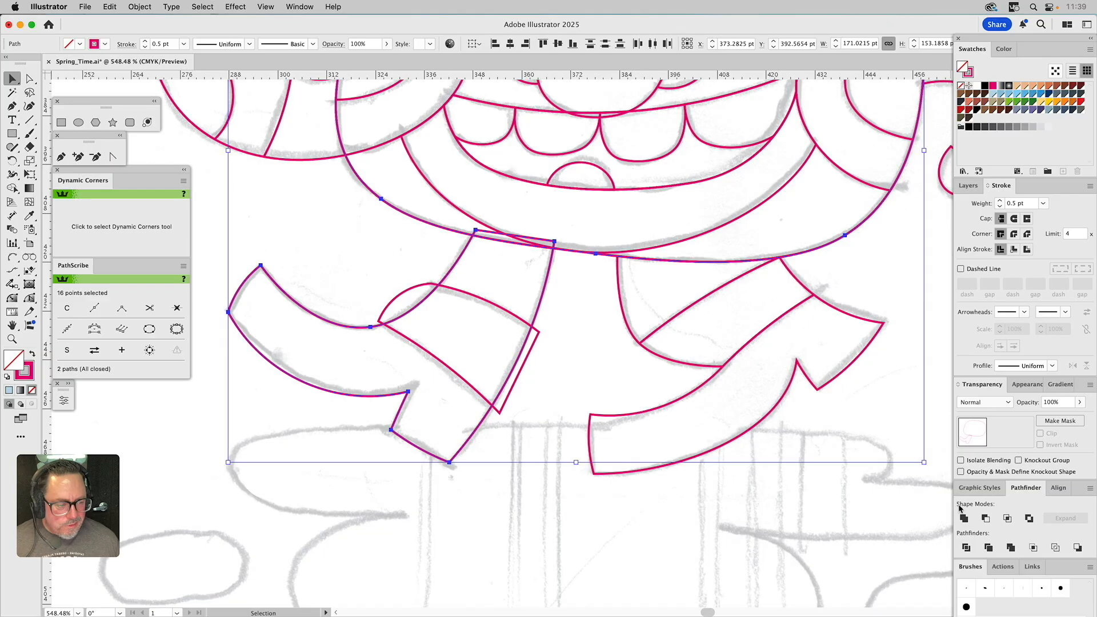
drag(580, 318, 502, 345)
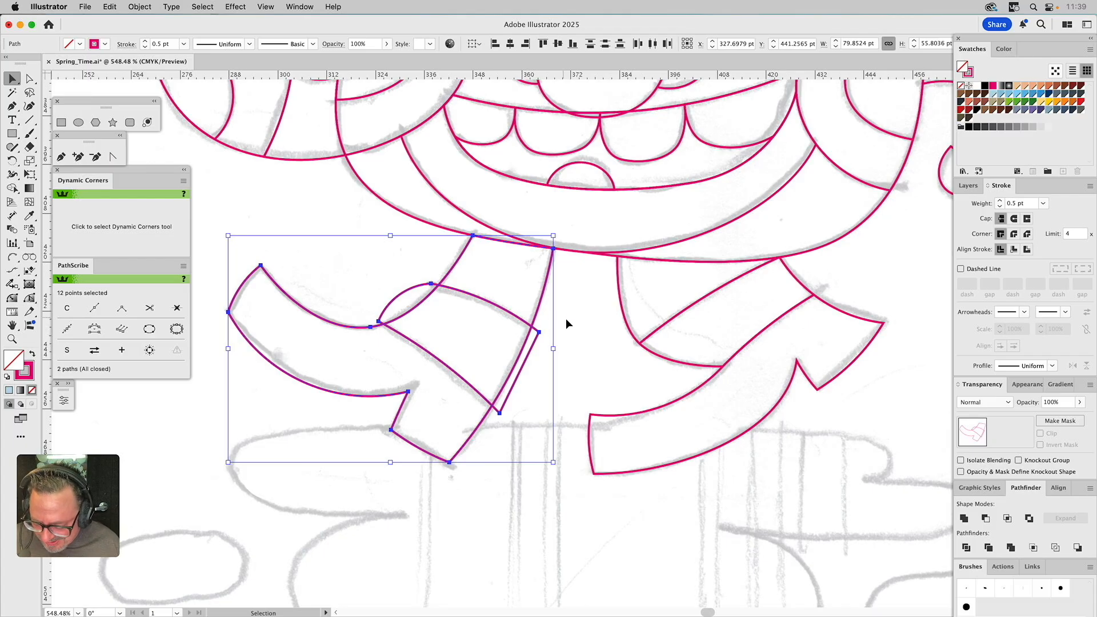
click(1007, 518)
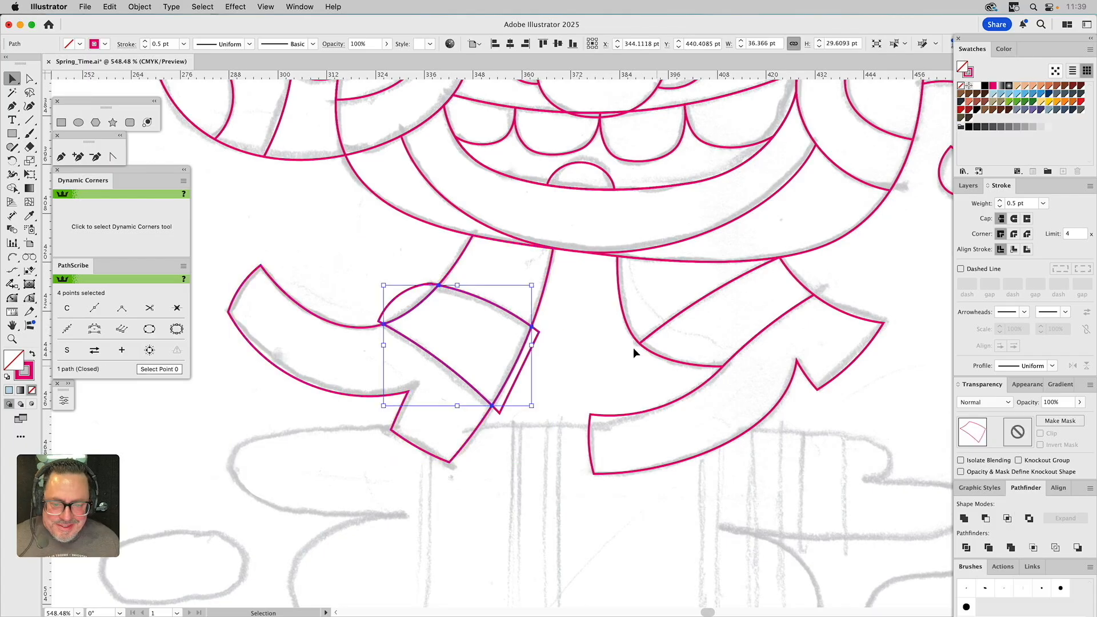
click(560, 342)
Subtract the oversized band shape from the left leg with Minus Front to split the leg around the band, and deselect
click(539, 335)
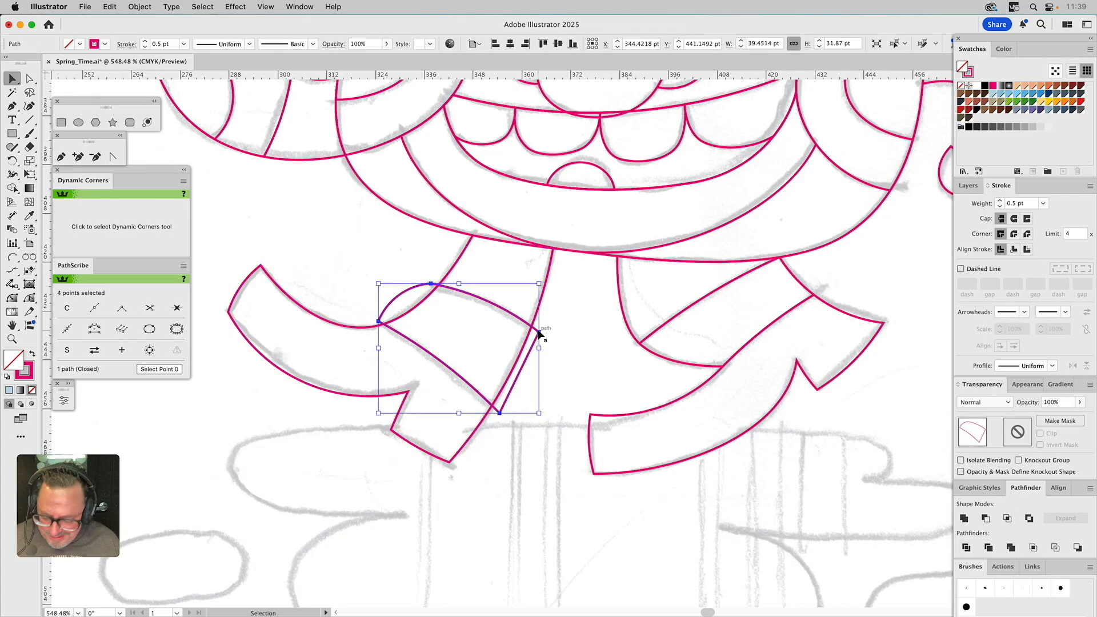
shift+click(549, 274)
click(984, 517)
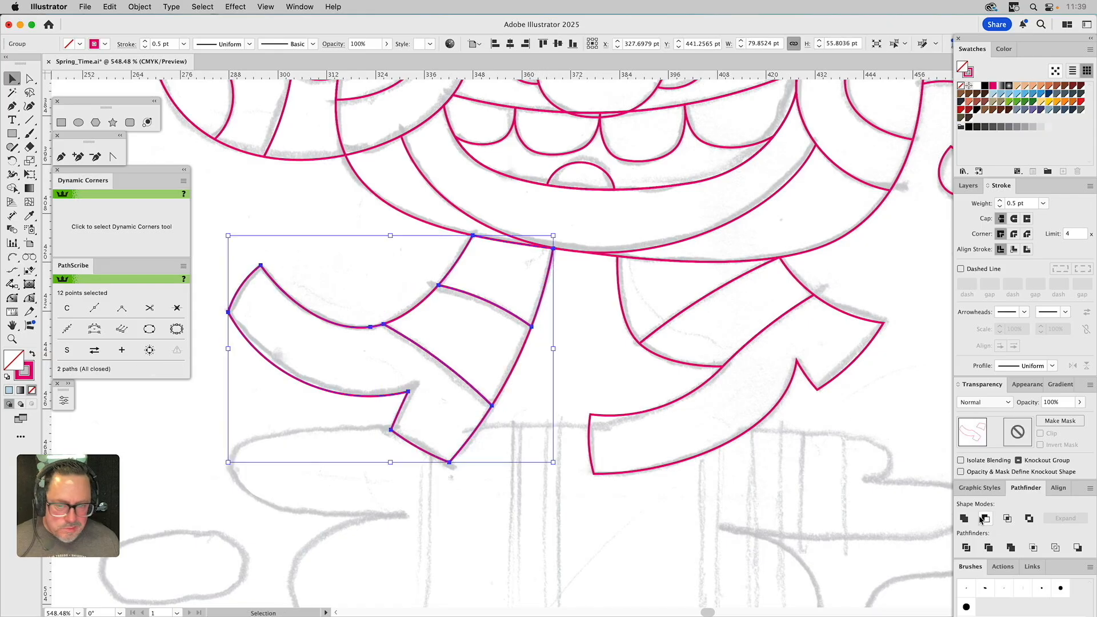
click(570, 515)
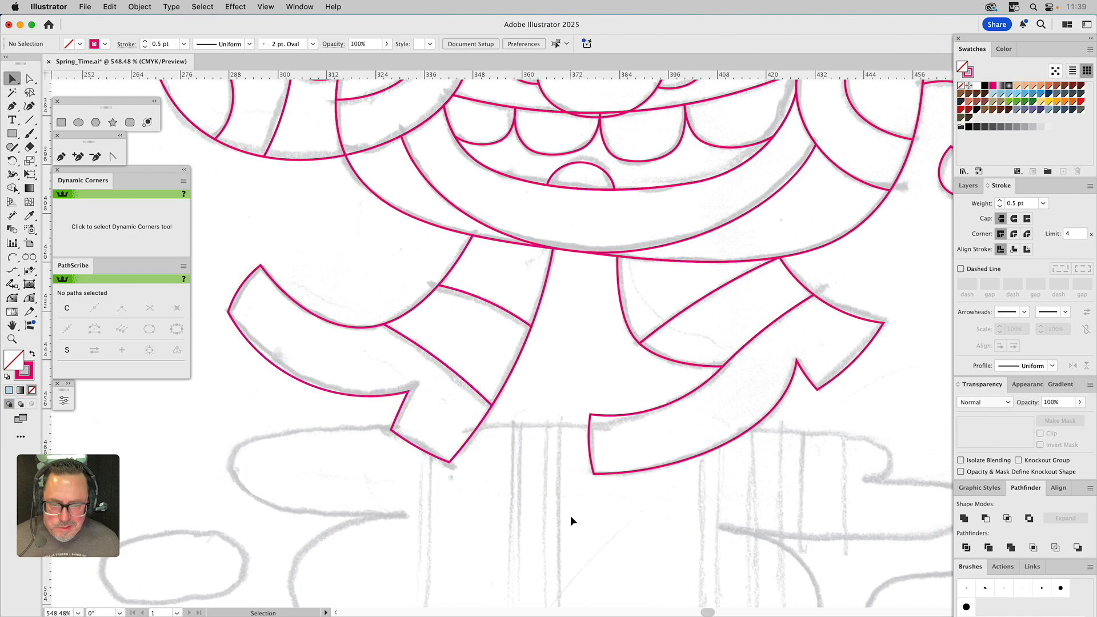
click(483, 420)
click(553, 386)
click(625, 319)
drag(568, 321, 466, 240)
click(570, 366)
Trace the ground shape's left side with the Pen tool, from mid top edge around both left lobes to the bottom edge
drag(611, 396, 576, 222)
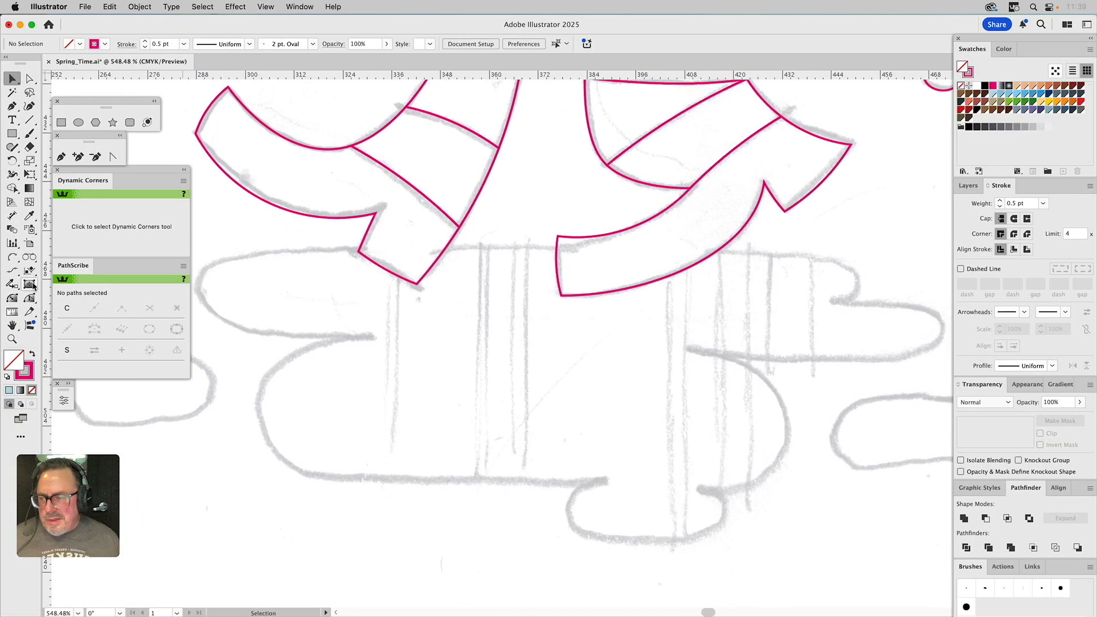
click(12, 339)
alt+click(410, 346)
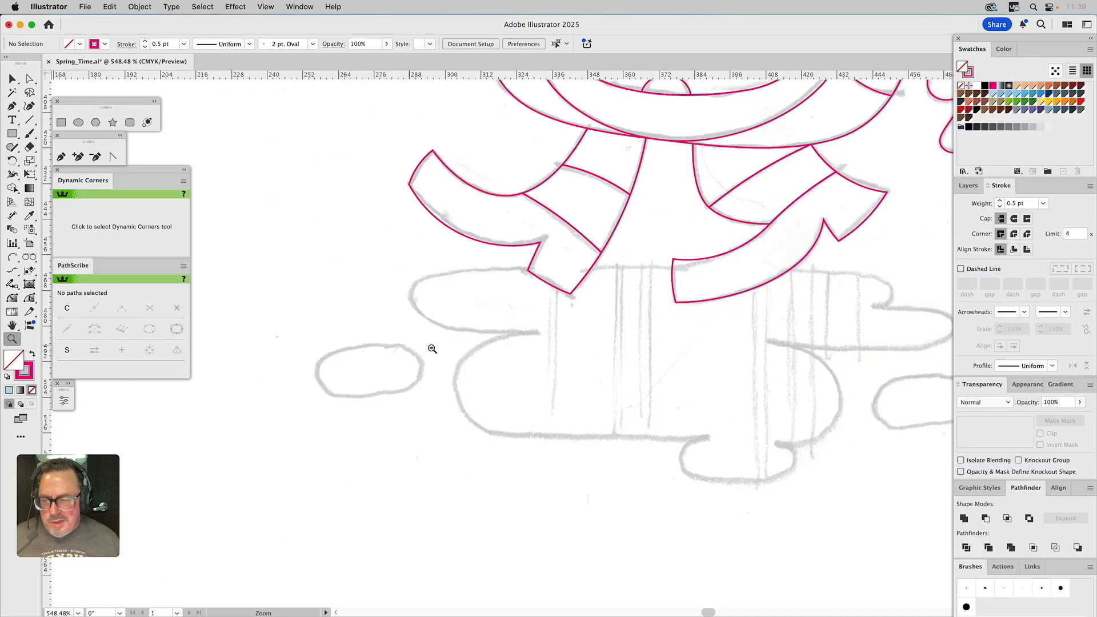
click(519, 347)
drag(417, 356, 404, 354)
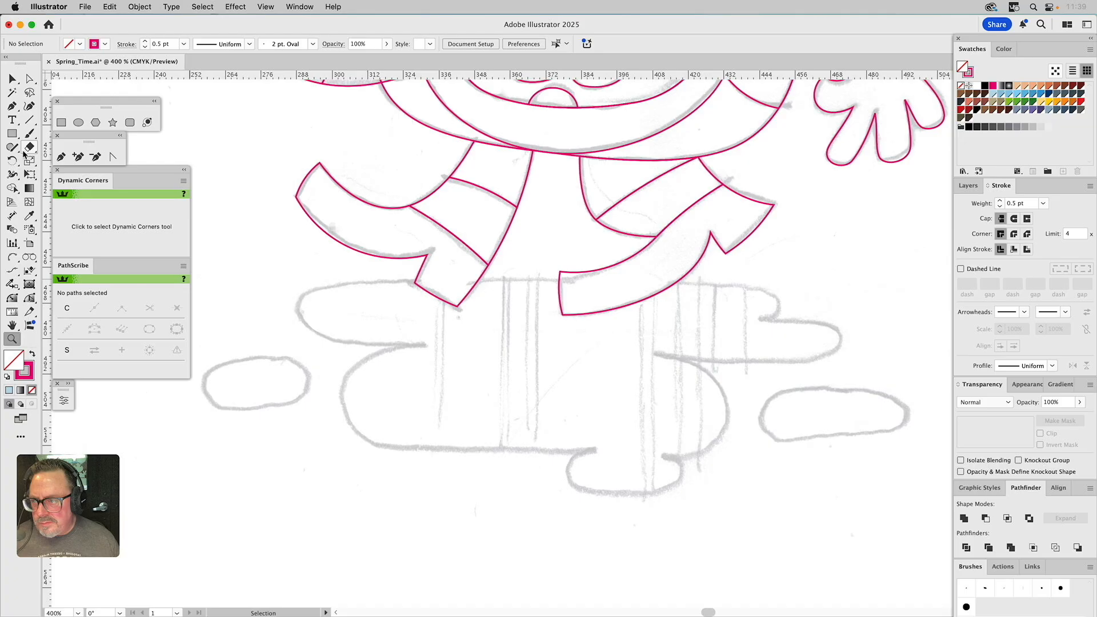
click(60, 156)
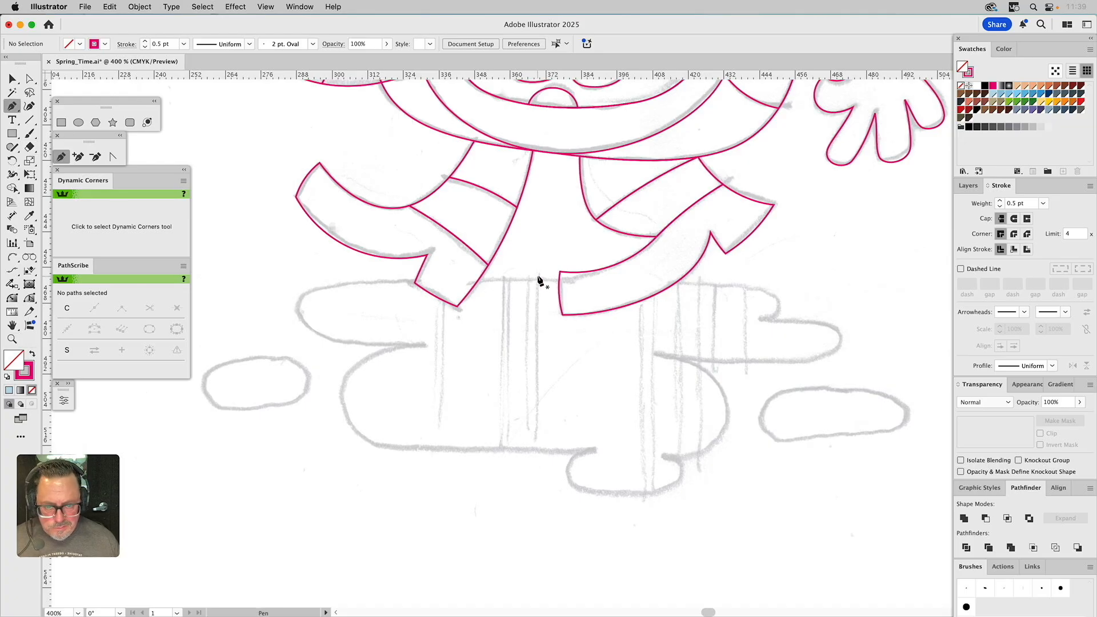
drag(526, 284, 464, 276)
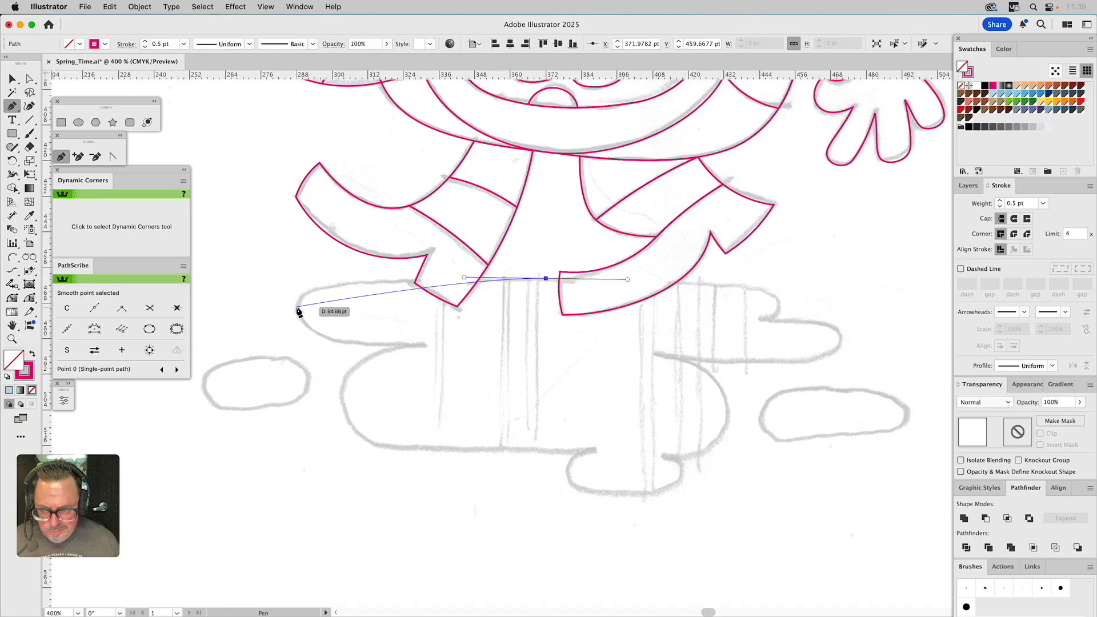
drag(298, 308, 296, 344)
click(398, 346)
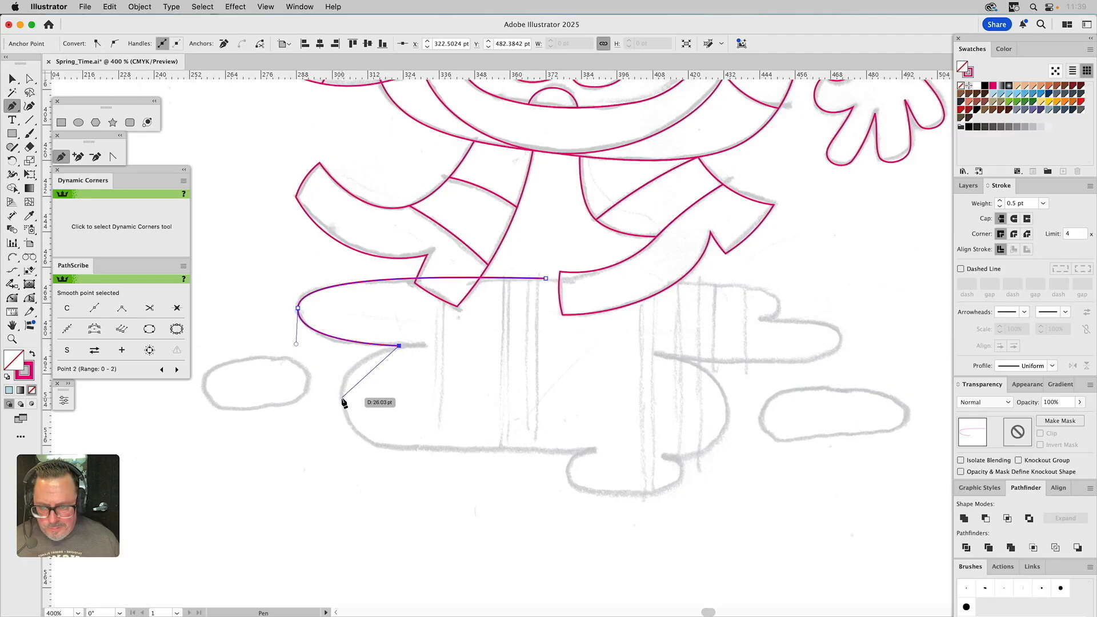
drag(341, 400, 342, 443)
drag(504, 450, 567, 450)
Refine the lower-left lobe's curve handles and extend the open path's bottom end point toward the small sketched bump, and deselect
key(a)
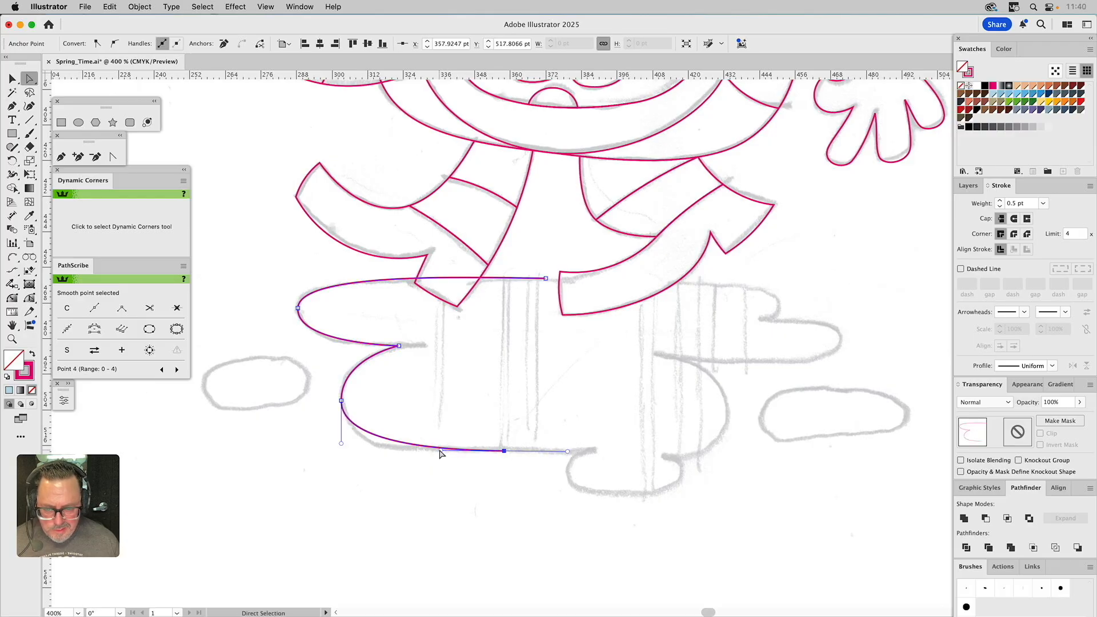
drag(419, 451, 400, 451)
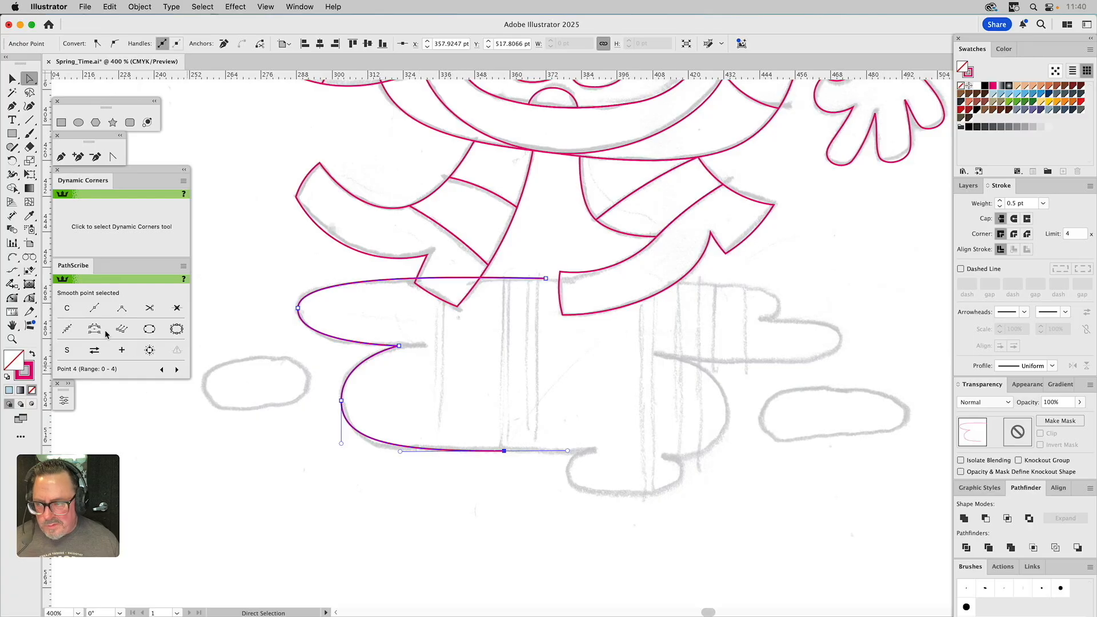
click(62, 157)
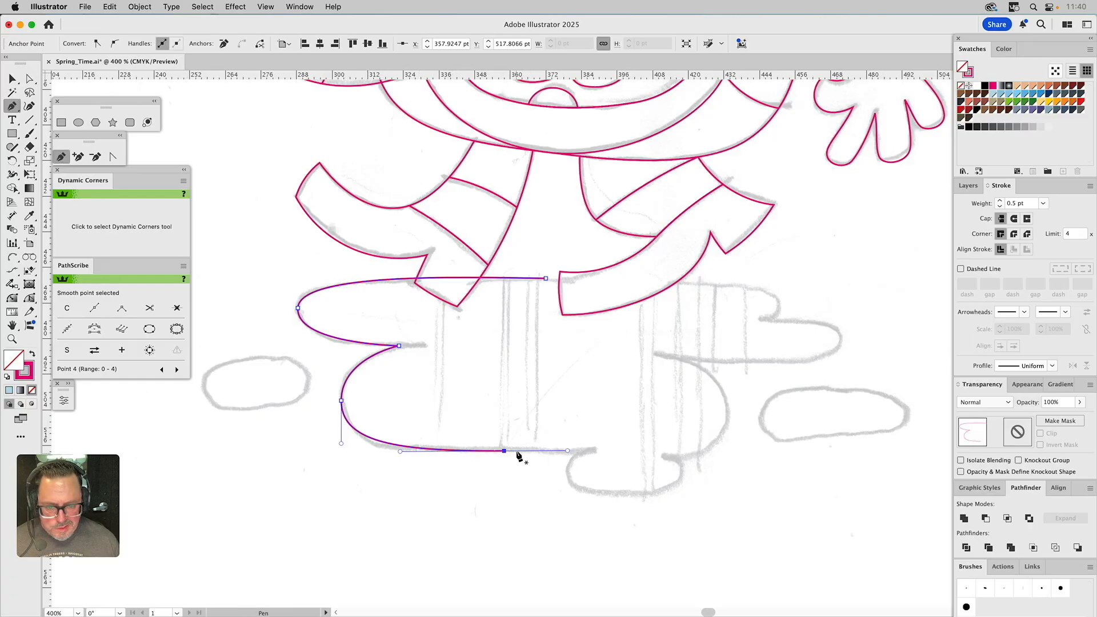
drag(504, 451, 588, 489)
key(a)
key(Delete)
click(569, 426)
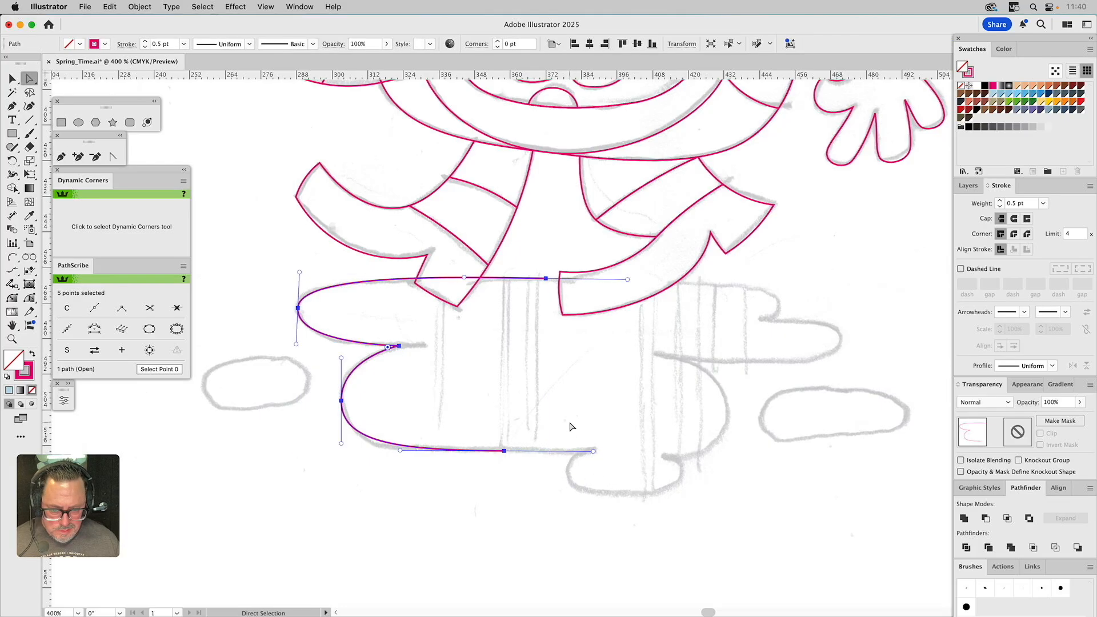
drag(504, 452, 440, 457)
drag(342, 445, 342, 452)
click(517, 418)
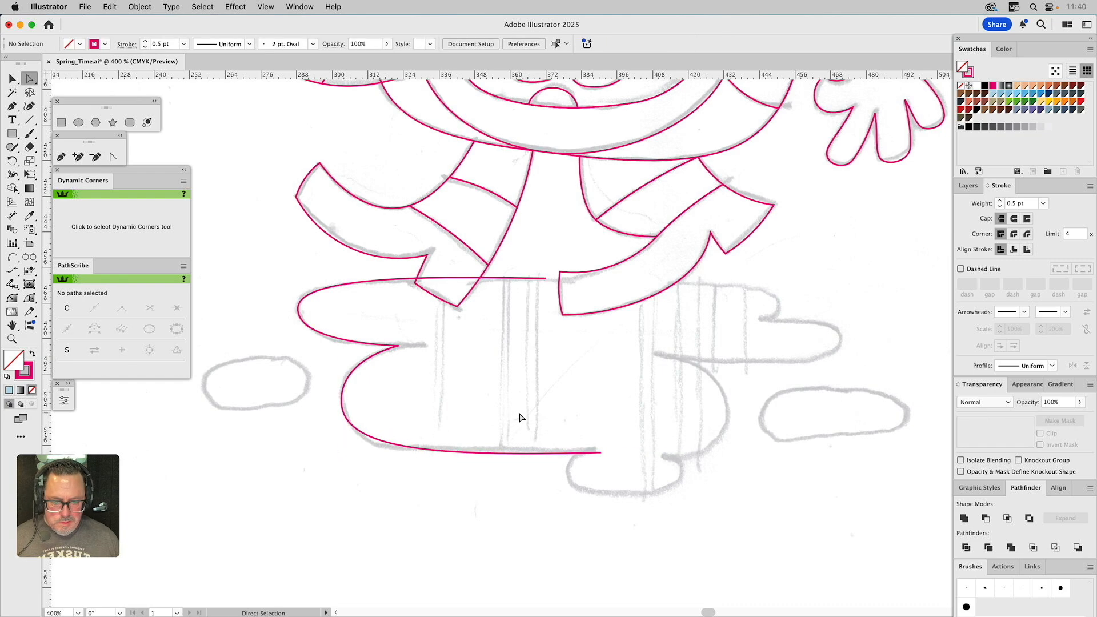
Continue the path from its open top end to the upper-right notch, and bend that segment outward with the PathScribe tool
click(63, 157)
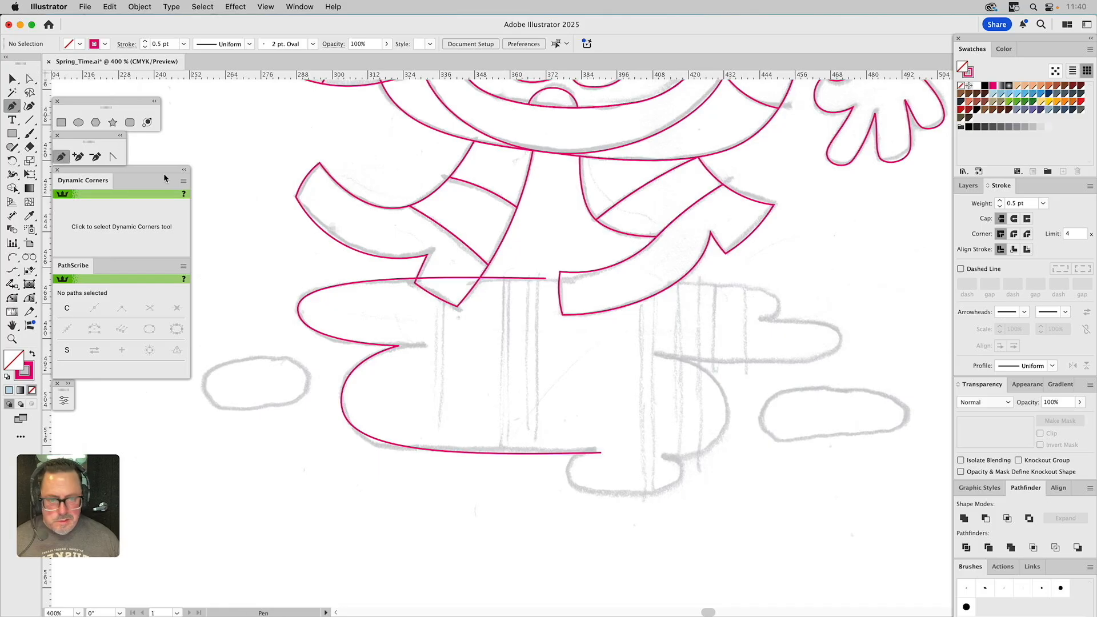
click(546, 278)
drag(702, 280, 715, 280)
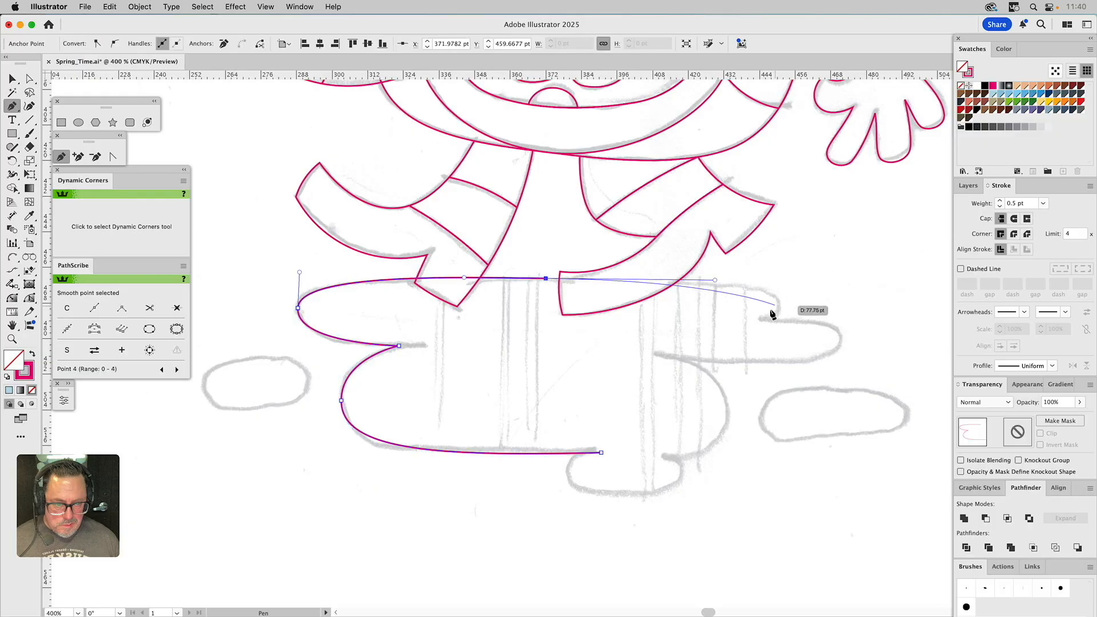
click(760, 319)
key(a)
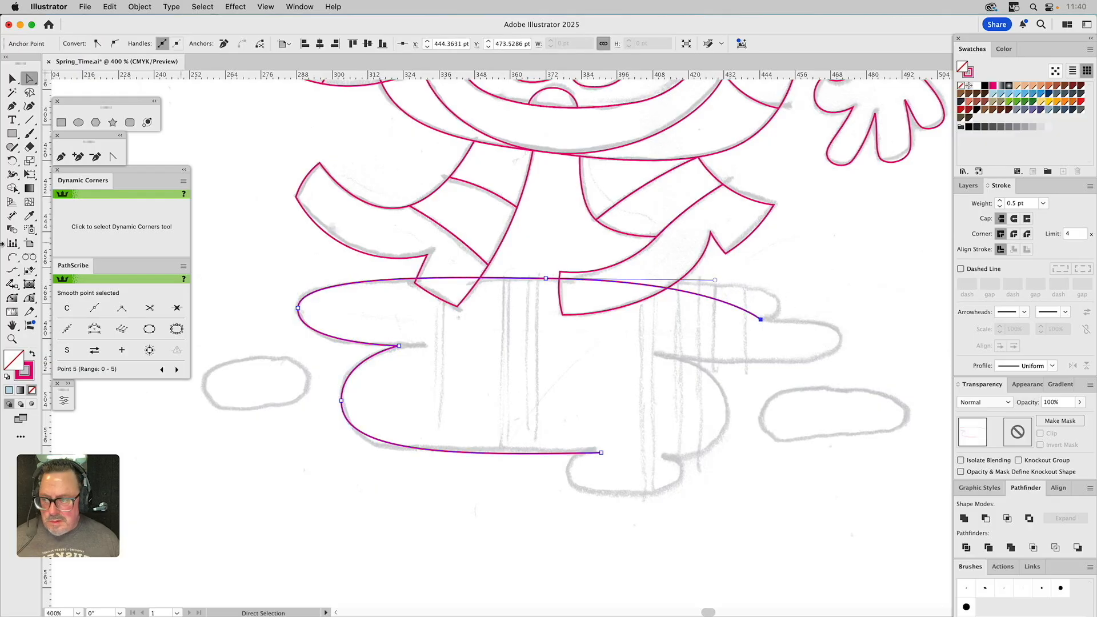
click(29, 298)
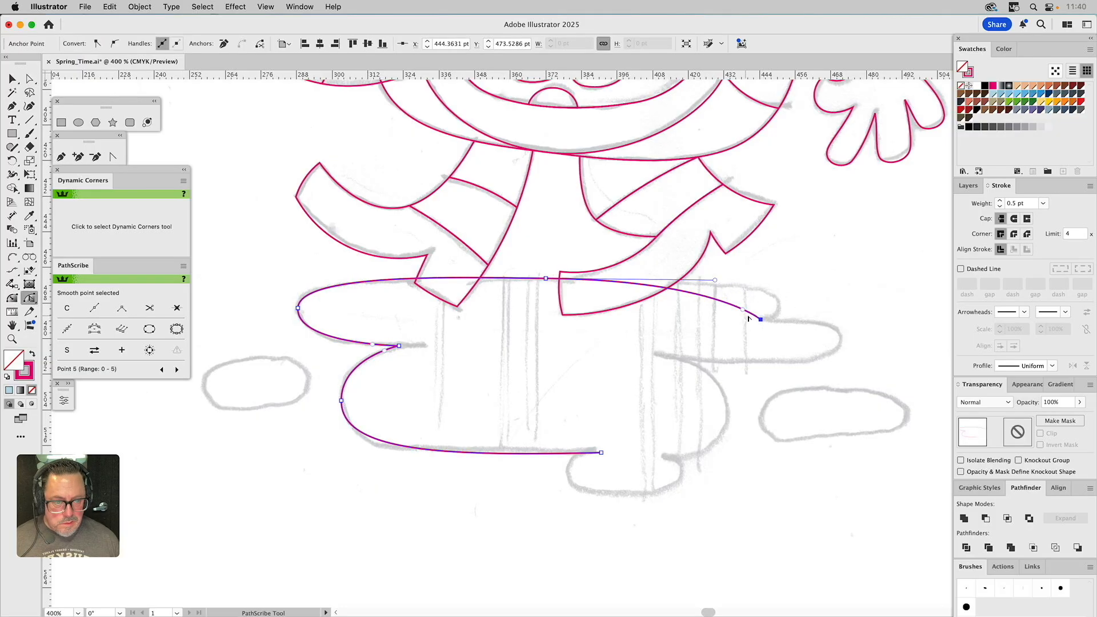
mouse_move(808, 303)
mouse_down()
mouse_move(824, 286)
mouse_move(806, 307)
mouse_up()
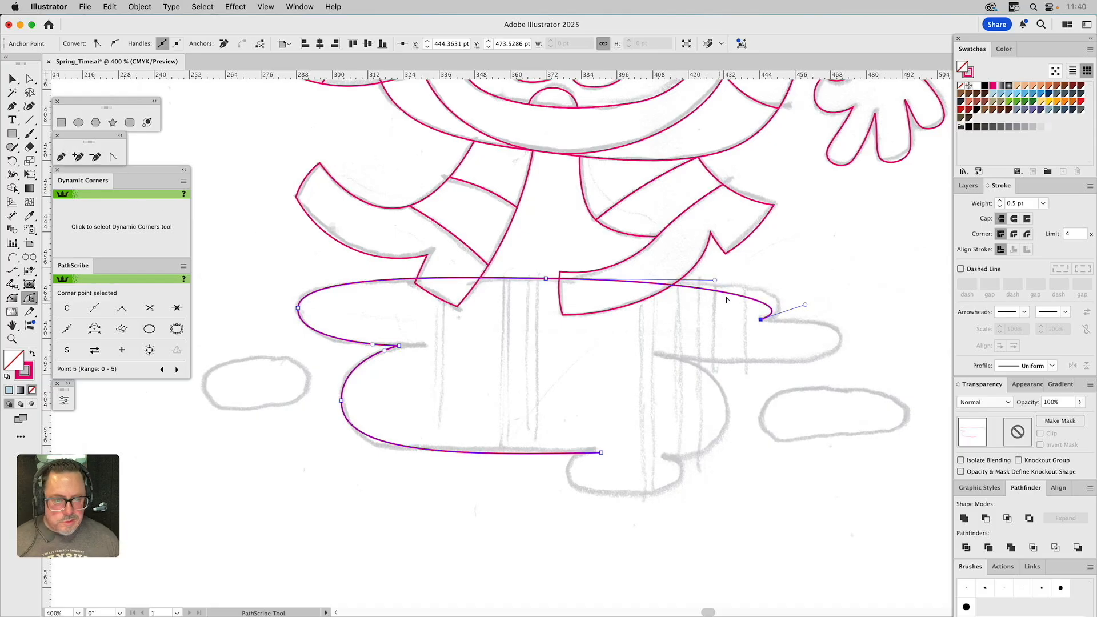
Add an anchor point on the upper-right curve, reposition it to fit the sketched rounded corner, and deselect
click(61, 156)
click(738, 292)
drag(739, 292, 774, 289)
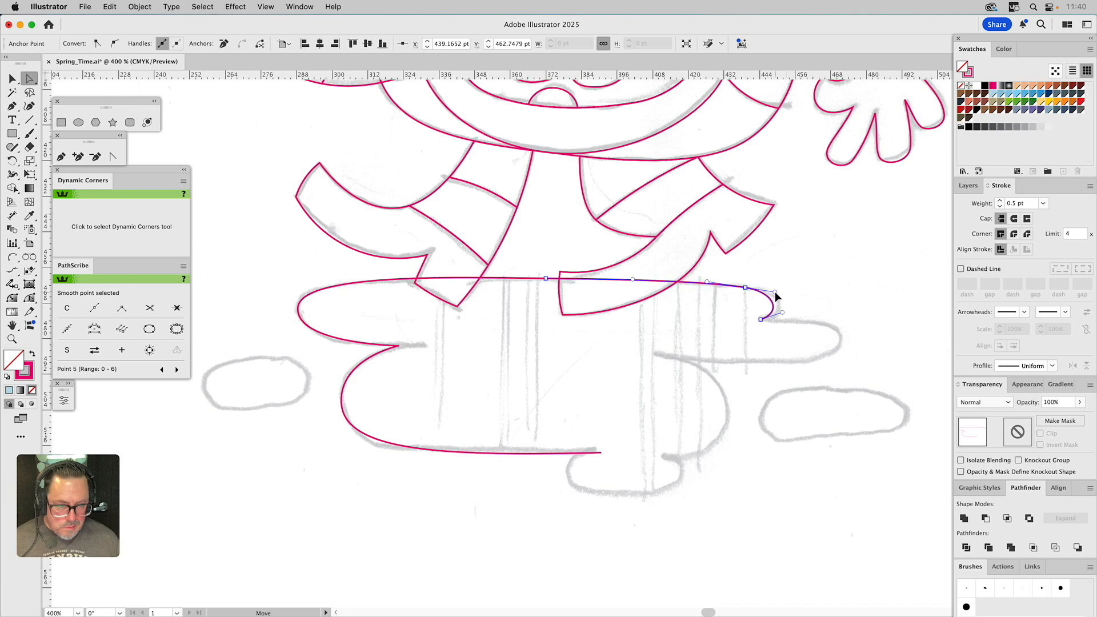
click(746, 288)
drag(745, 287, 759, 286)
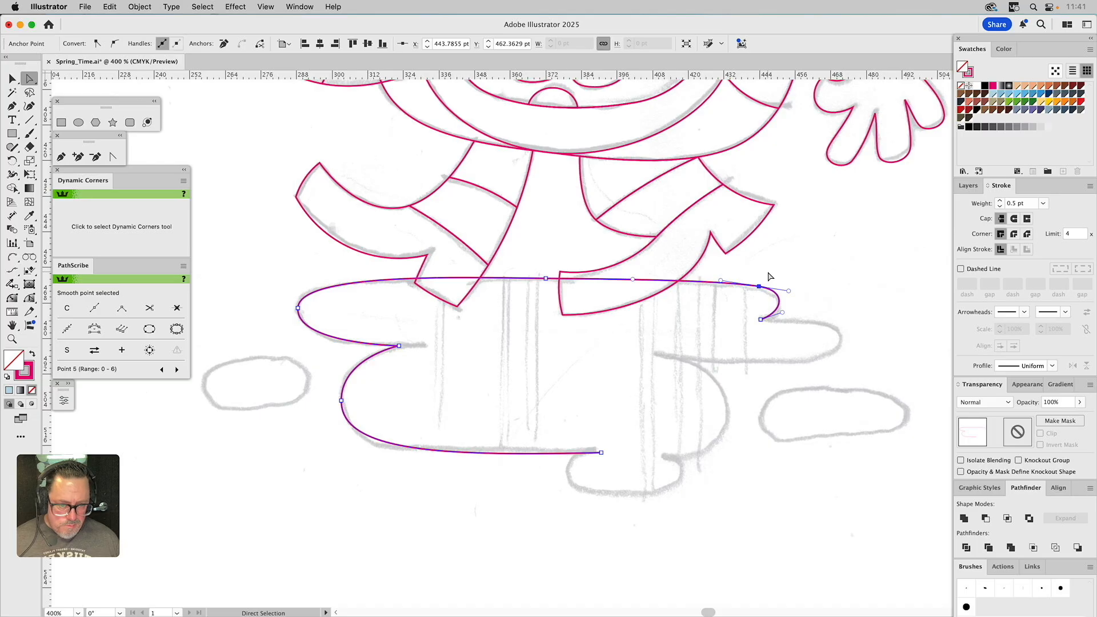
click(769, 277)
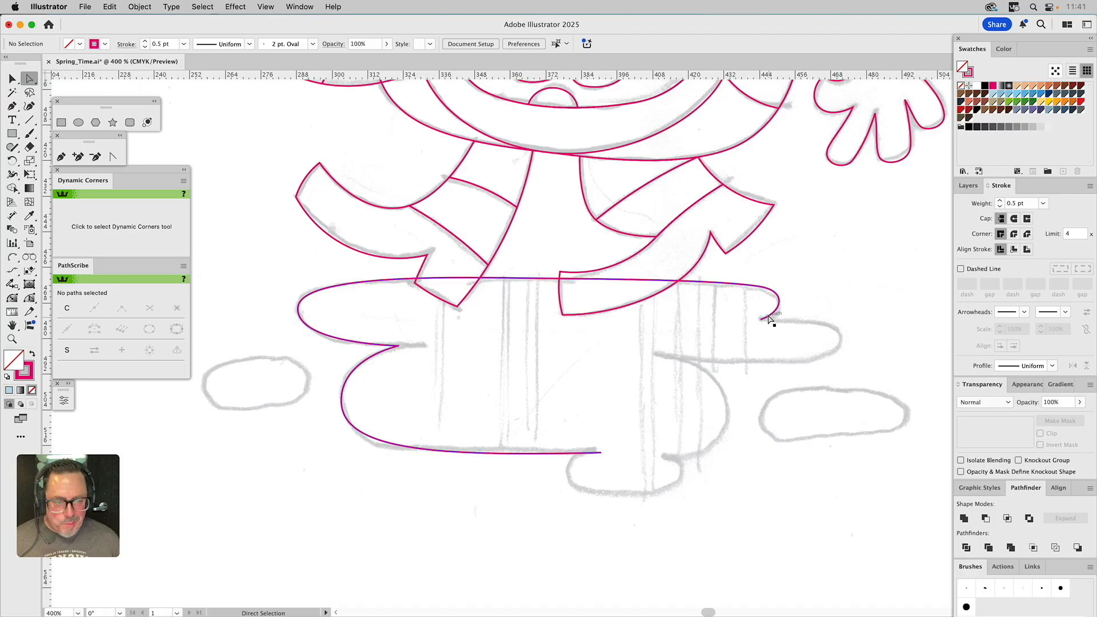
Extend the path around the protruding right lobe to its inner notch, and lower the lobe's bottom anchor slightly
click(62, 157)
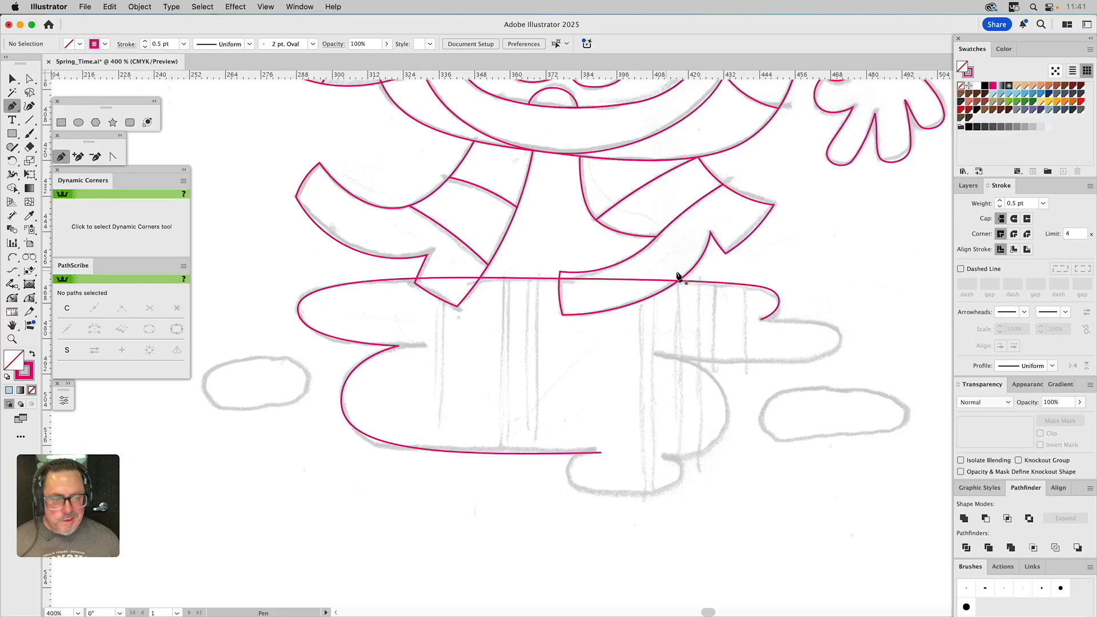
click(761, 320)
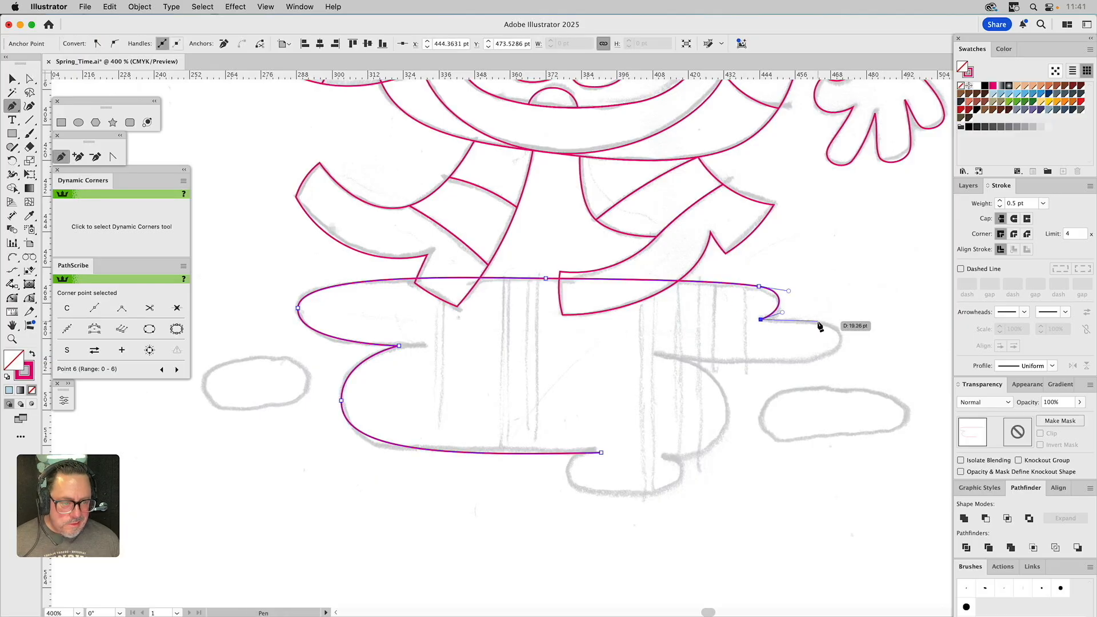
click(845, 323)
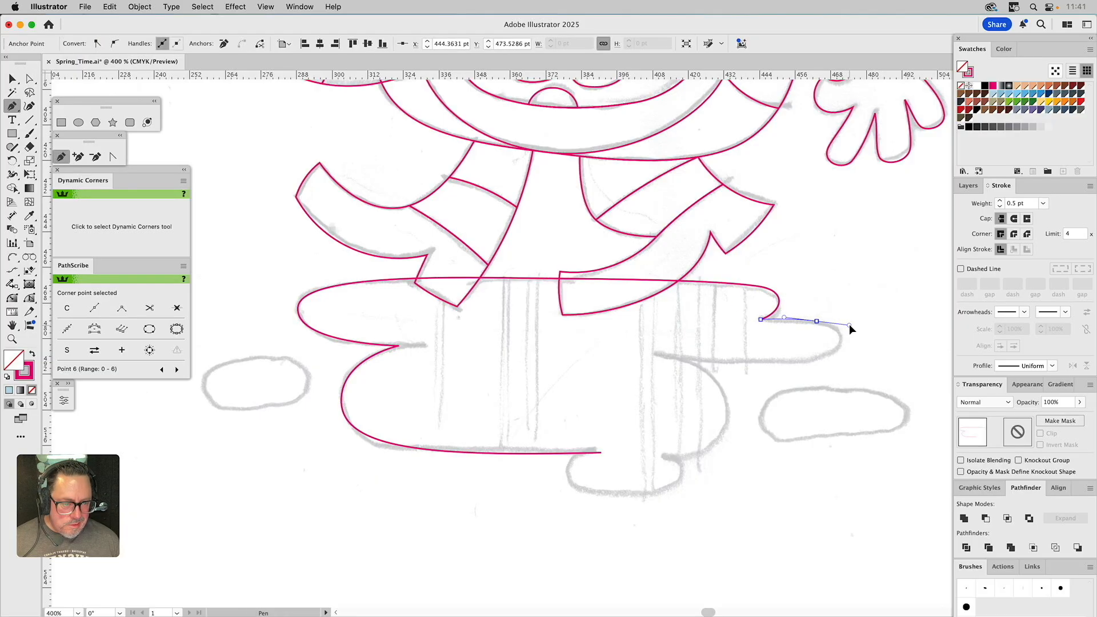
drag(845, 341, 691, 364)
click(691, 364)
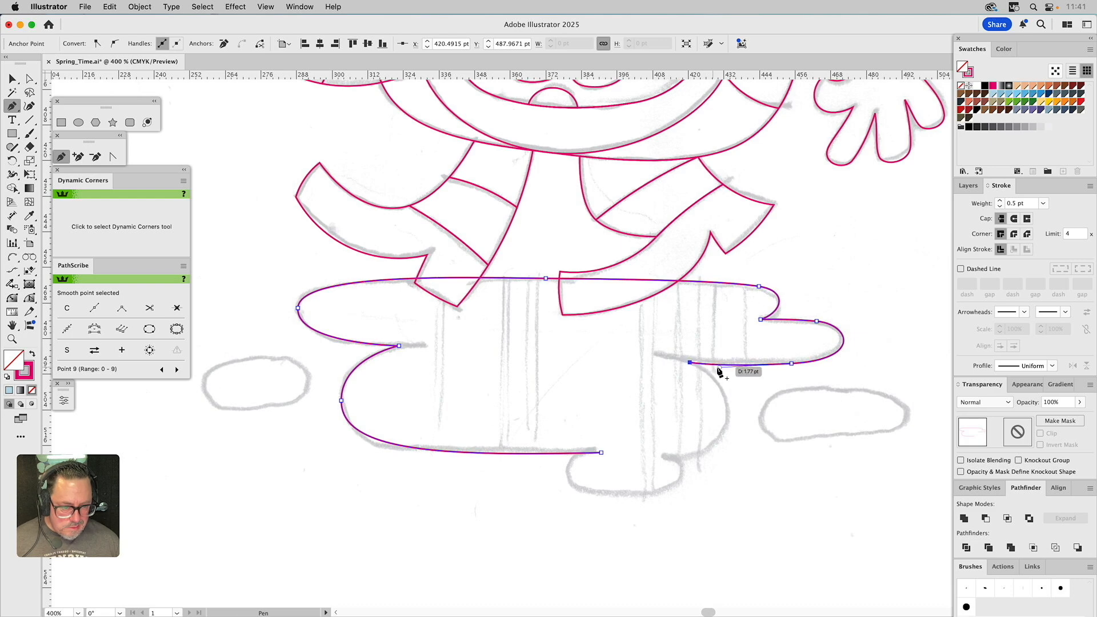
super+click(747, 347)
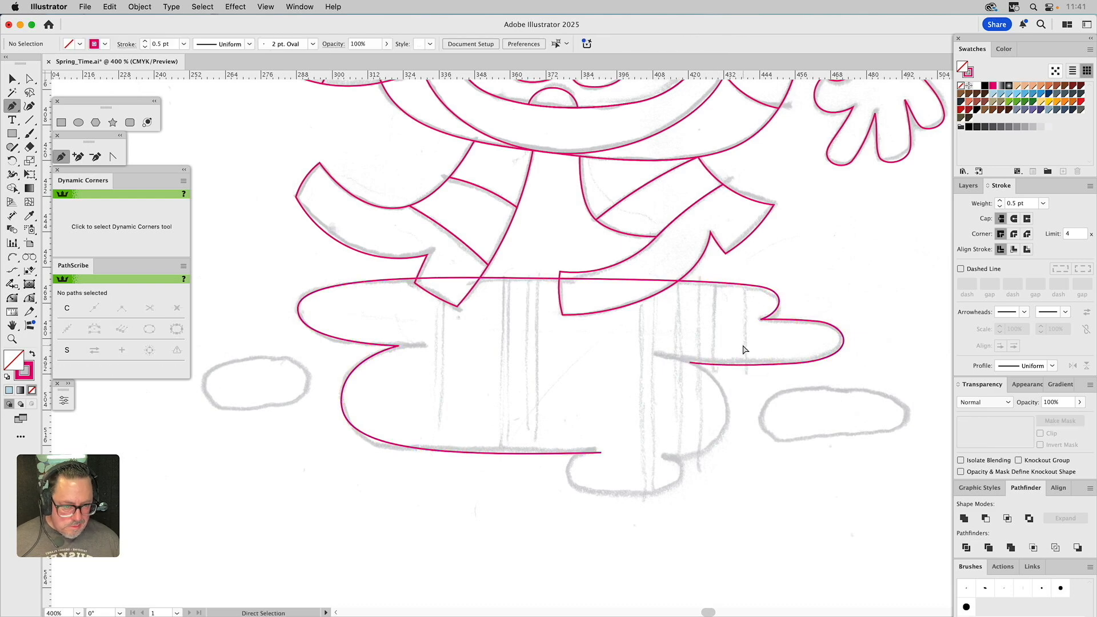
key(a)
mouse_move(792, 368)
mouse_down()
mouse_move(789, 384)
mouse_move(790, 367)
mouse_up()
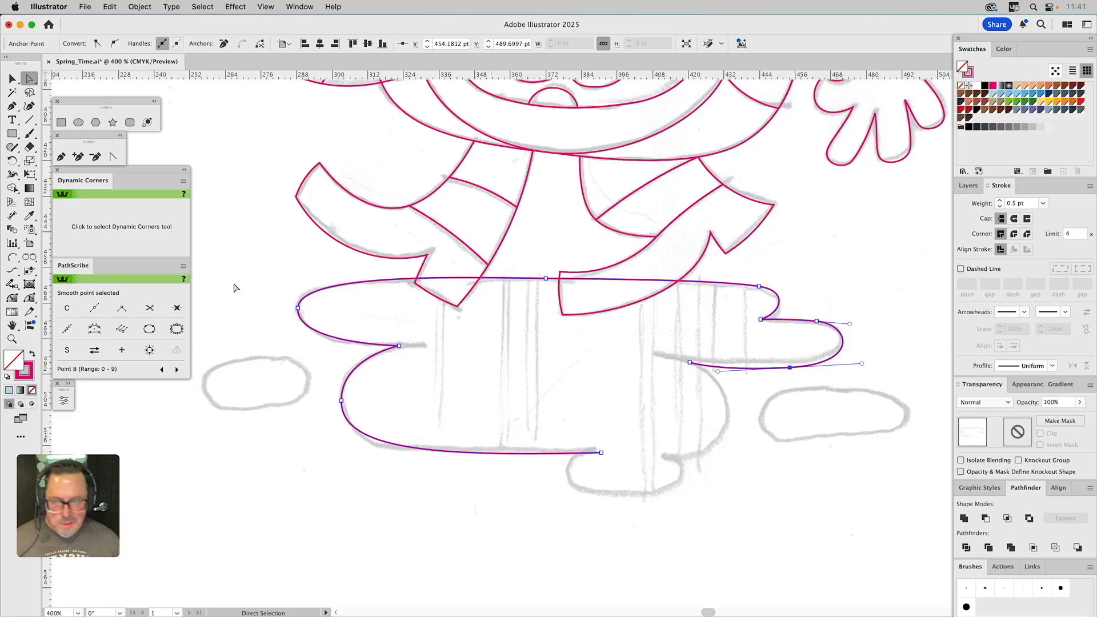
Close the ground outline from the right lobe's inner notch to the bottom end point, and lengthen the bottom anchor's right handle
click(61, 156)
click(690, 363)
drag(601, 452, 564, 455)
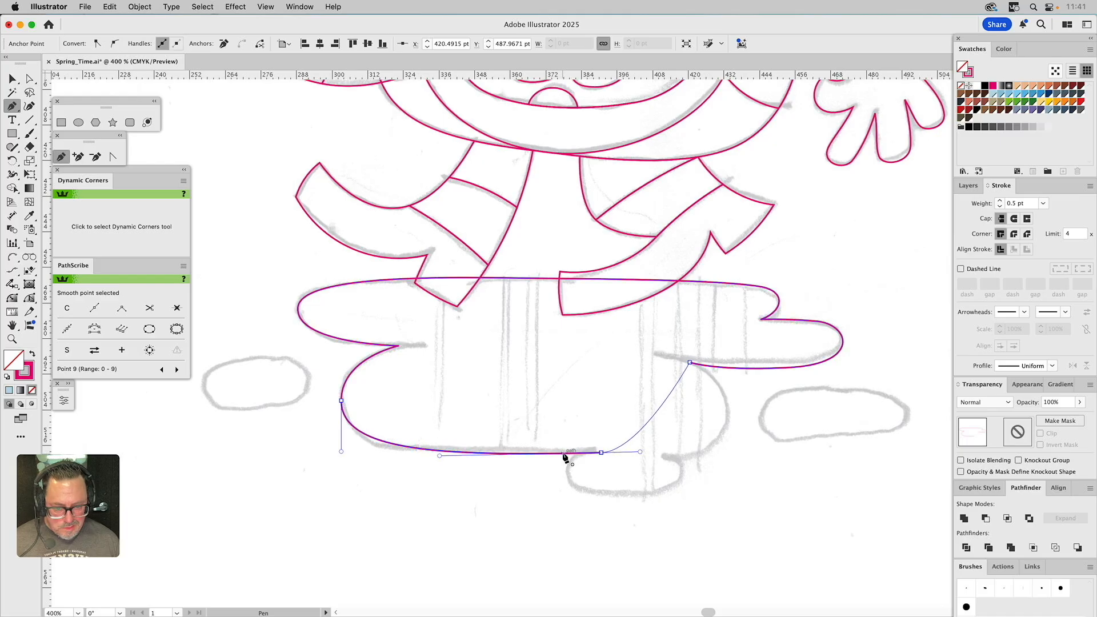
key(a)
drag(640, 452, 705, 451)
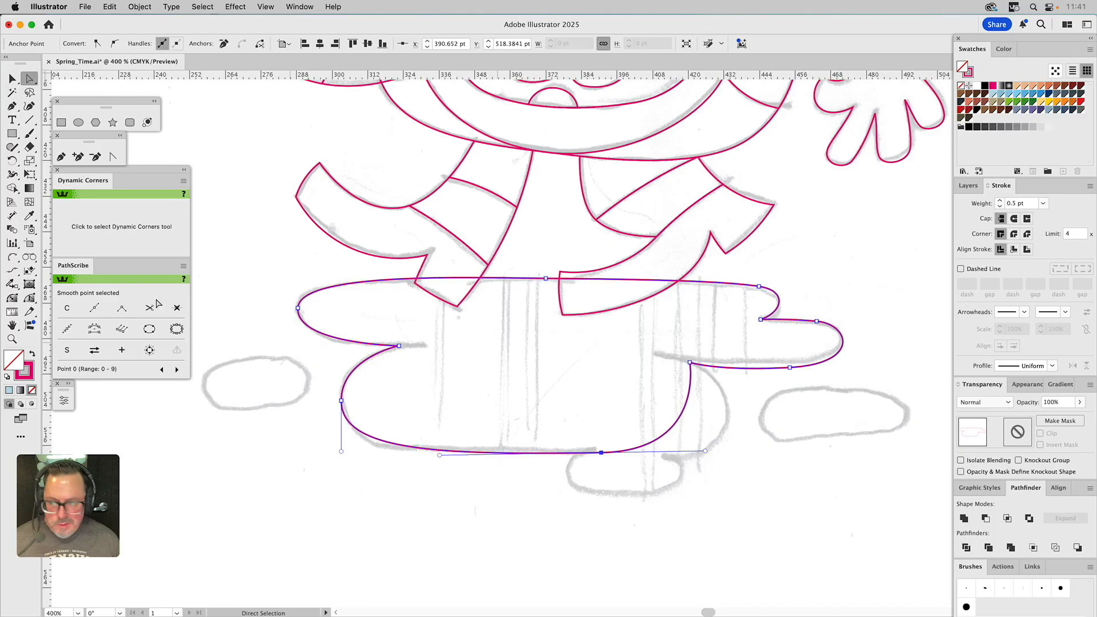
Bulge the lower-right lobe outward with the PathScribe tool, and shift the bottom anchor slightly down and right
click(29, 298)
drag(691, 388, 726, 404)
mouse_move(744, 466)
mouse_down()
mouse_move(739, 455)
mouse_move(737, 464)
mouse_up()
key(a)
drag(604, 454, 608, 458)
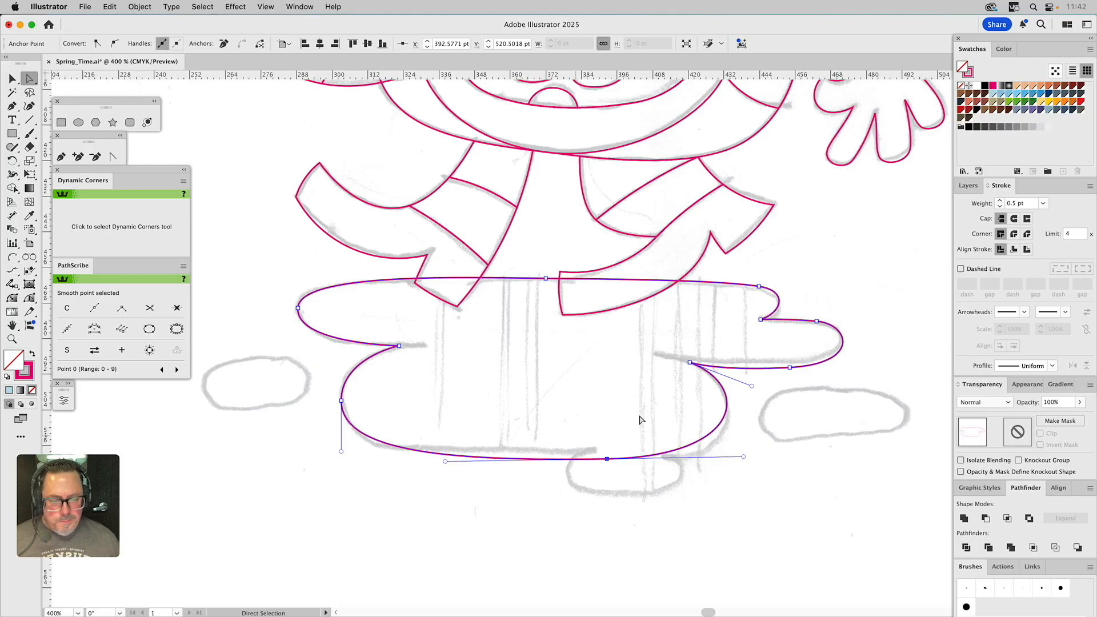
Nudge the ground outline's bottom anchor slightly right, adjust its right handle to smooth the lower-right lobe, and deselect
click(761, 320)
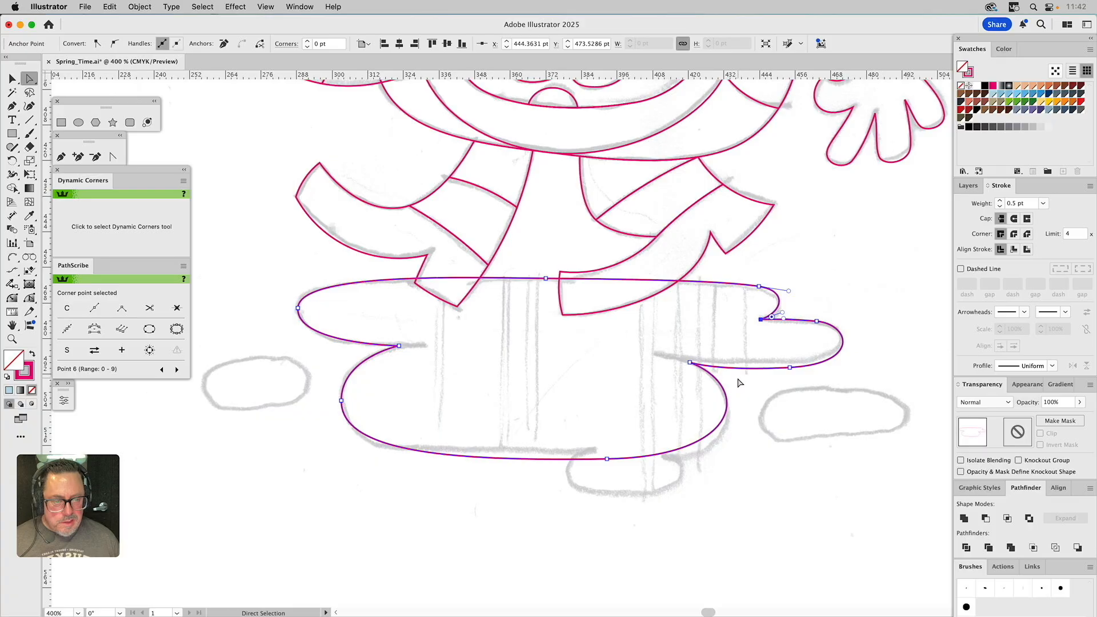
click(607, 459)
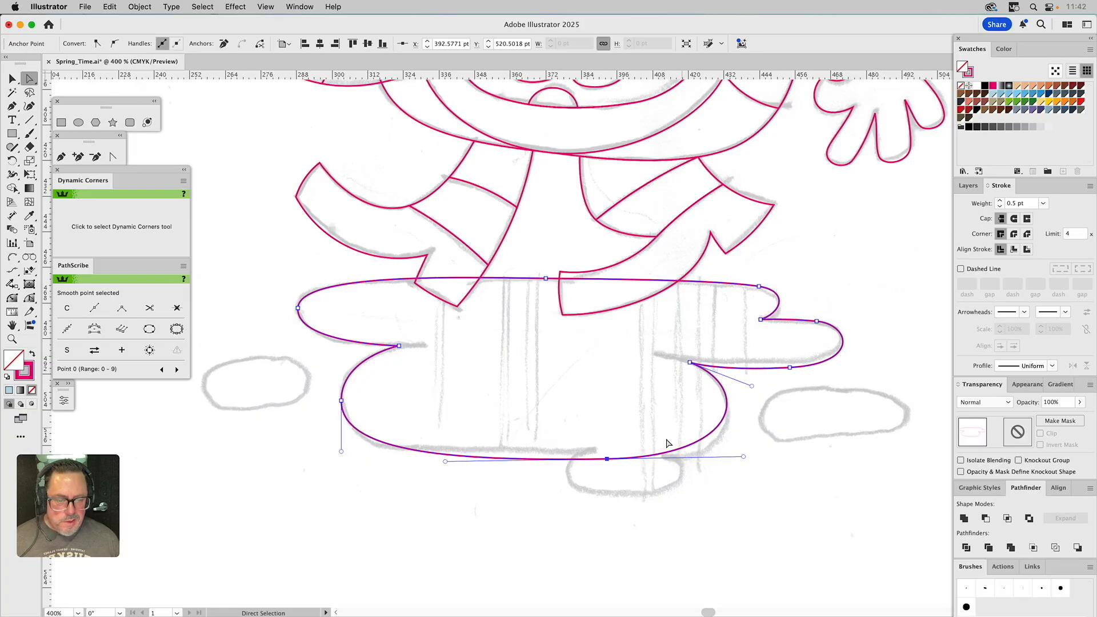
drag(607, 460, 612, 460)
drag(750, 460, 742, 459)
click(627, 441)
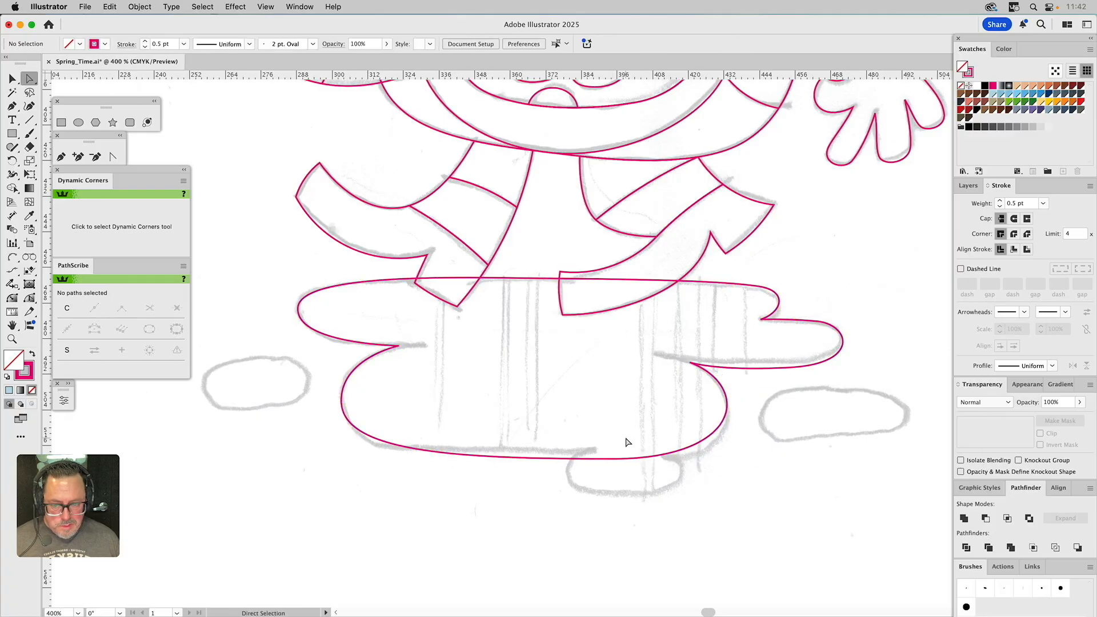
Lengthen the lower-left lobe's downward handle and move the bottom anchor up onto the sketched bottom edge
mouse_move(345, 395)
mouse_down()
mouse_move(344, 463)
mouse_move(341, 400)
mouse_up()
drag(340, 450, 341, 460)
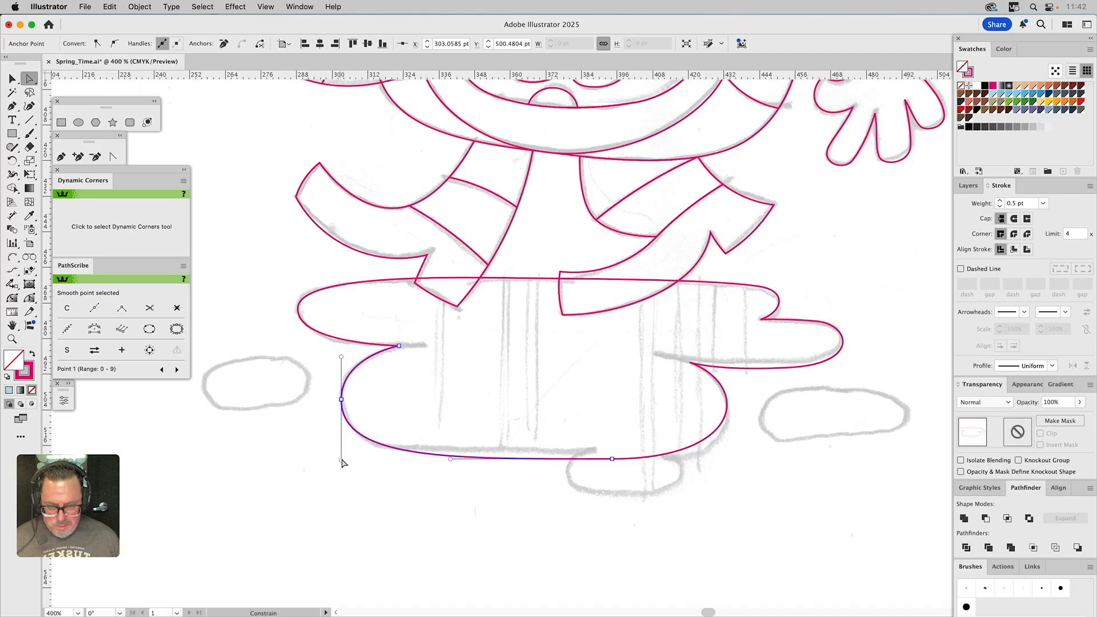
drag(612, 459, 602, 461)
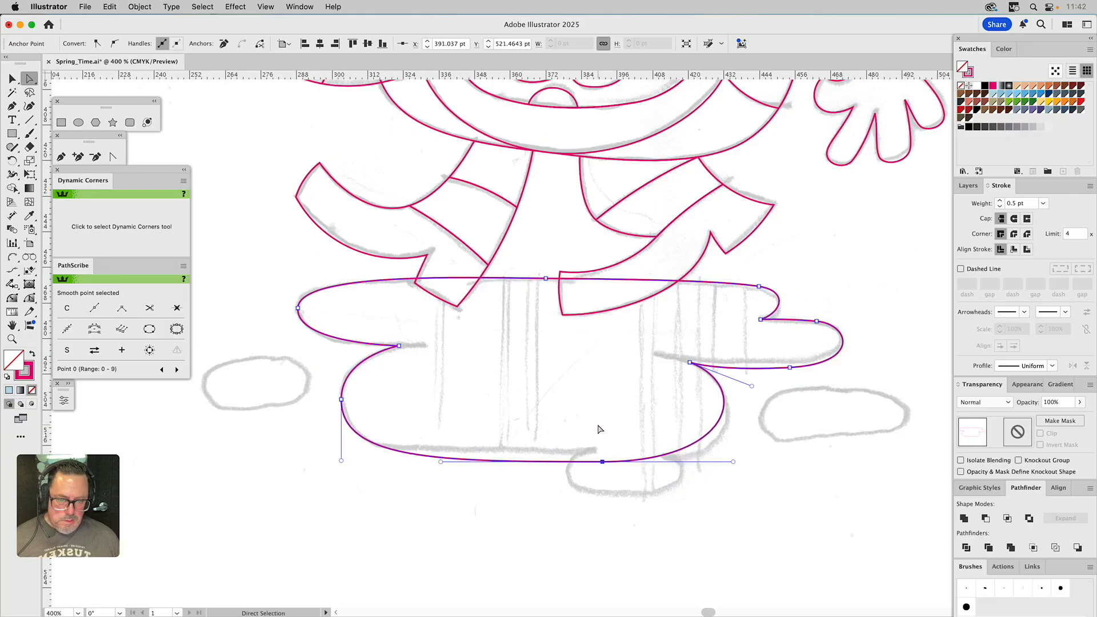
drag(602, 461, 604, 452)
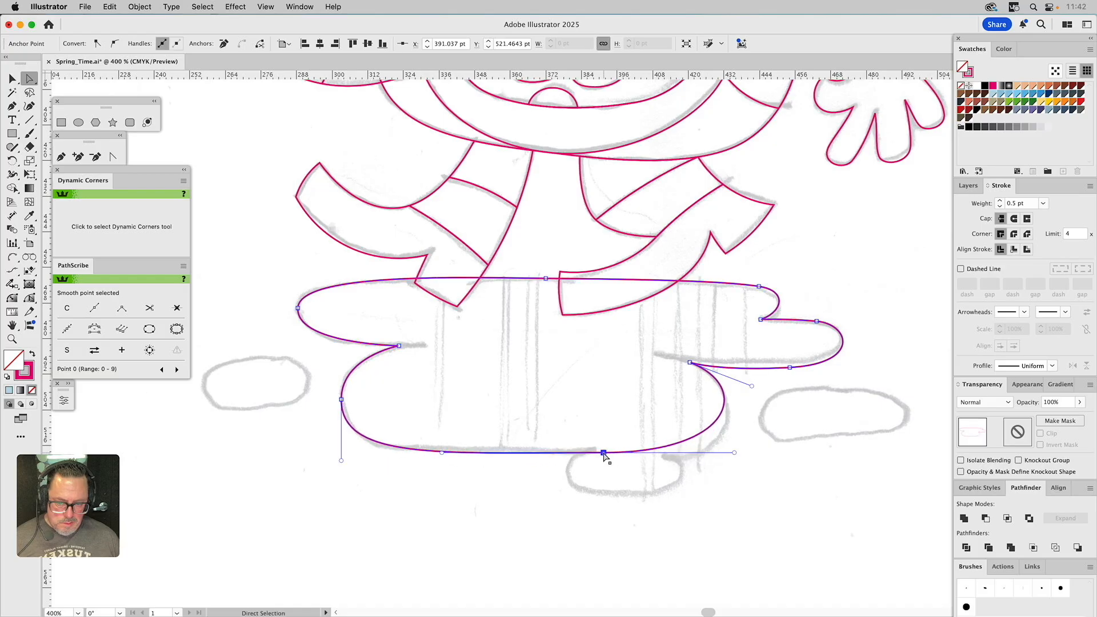
Add an anchor on the ground outline just right of its bottom anchor and move it down into the sketched bottom bump
click(61, 156)
click(632, 452)
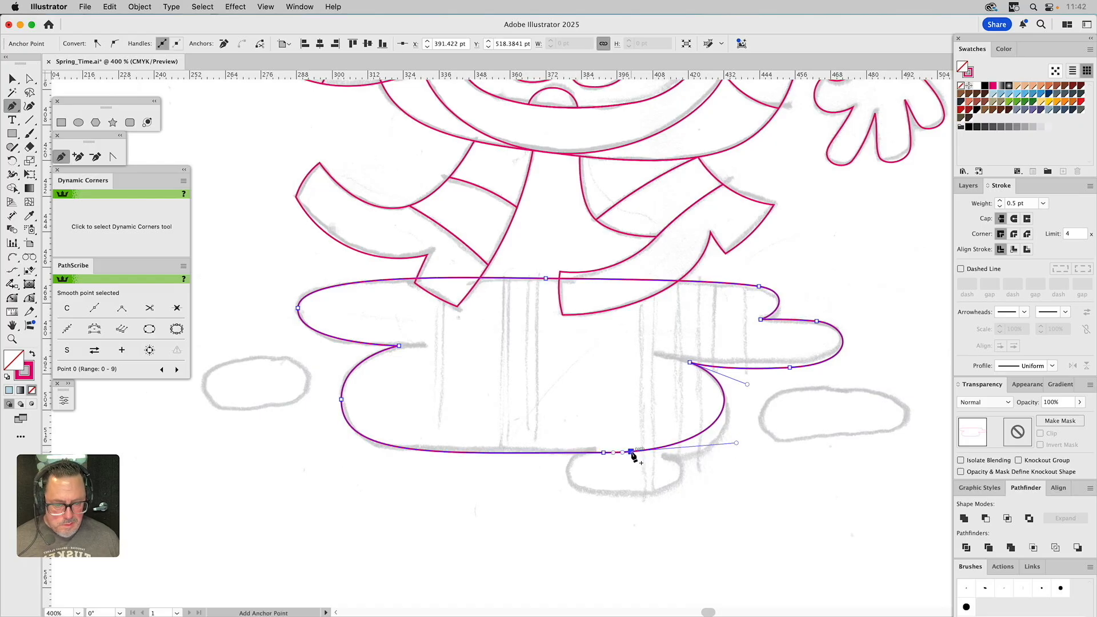
key(a)
drag(630, 452, 638, 468)
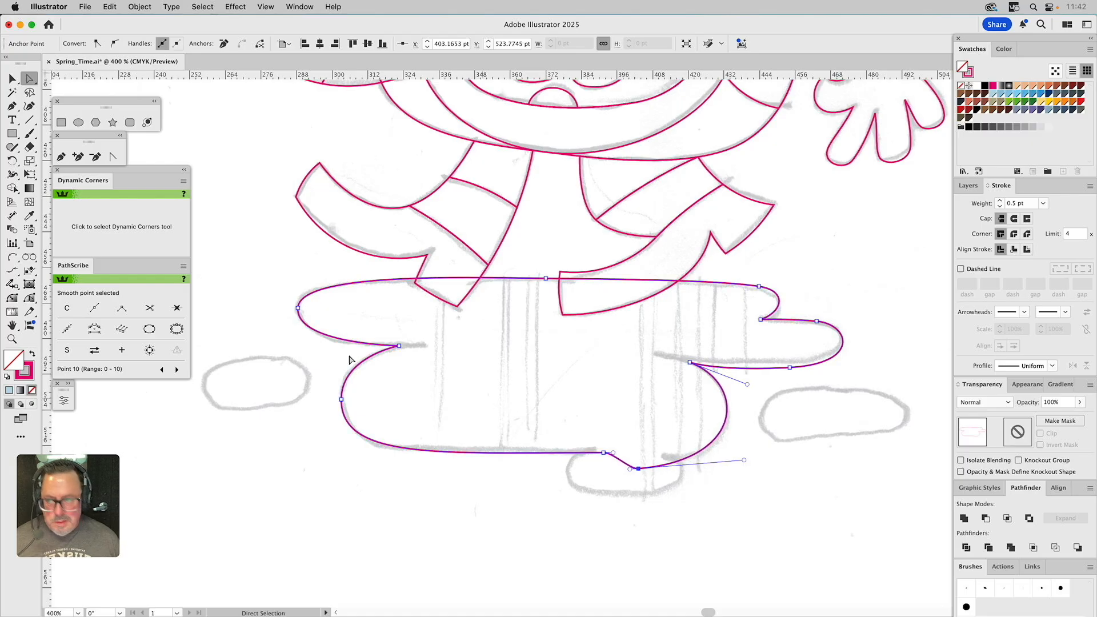
Draw an ellipse about 41 × 17 pt over the sketched bottom bump, unite it with the ground outline, and deselect
click(79, 122)
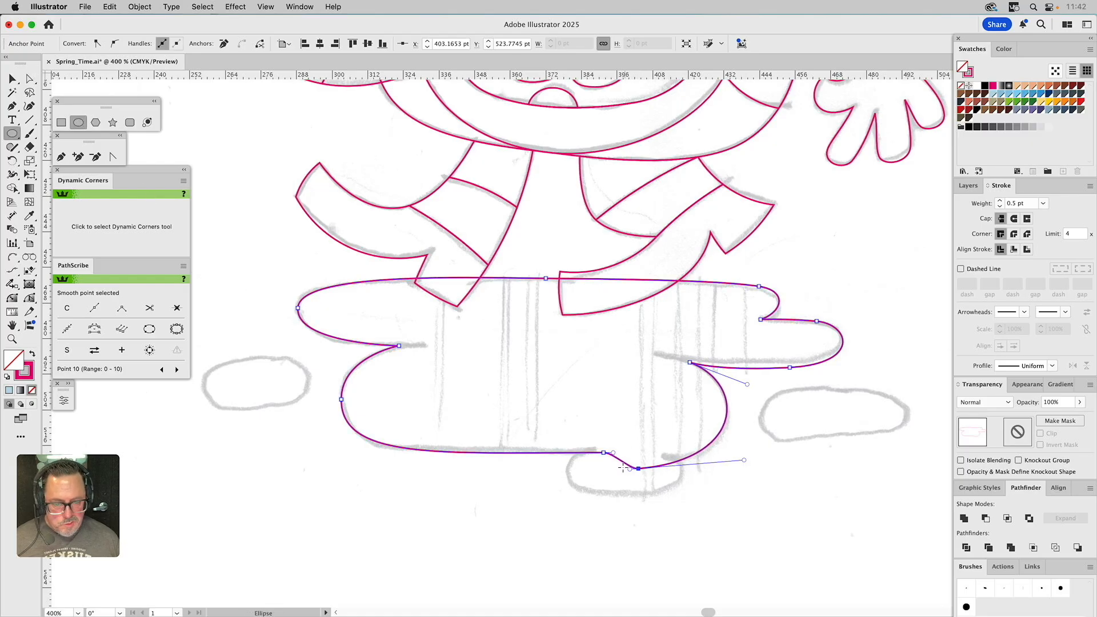
drag(624, 472, 684, 496)
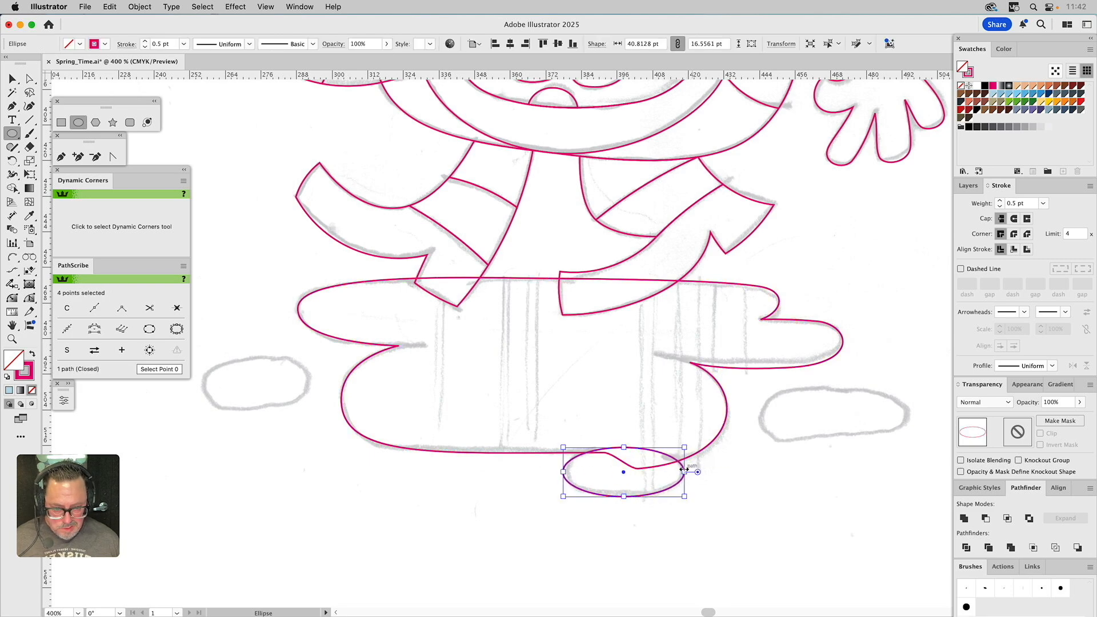
key(v)
shift+click(682, 459)
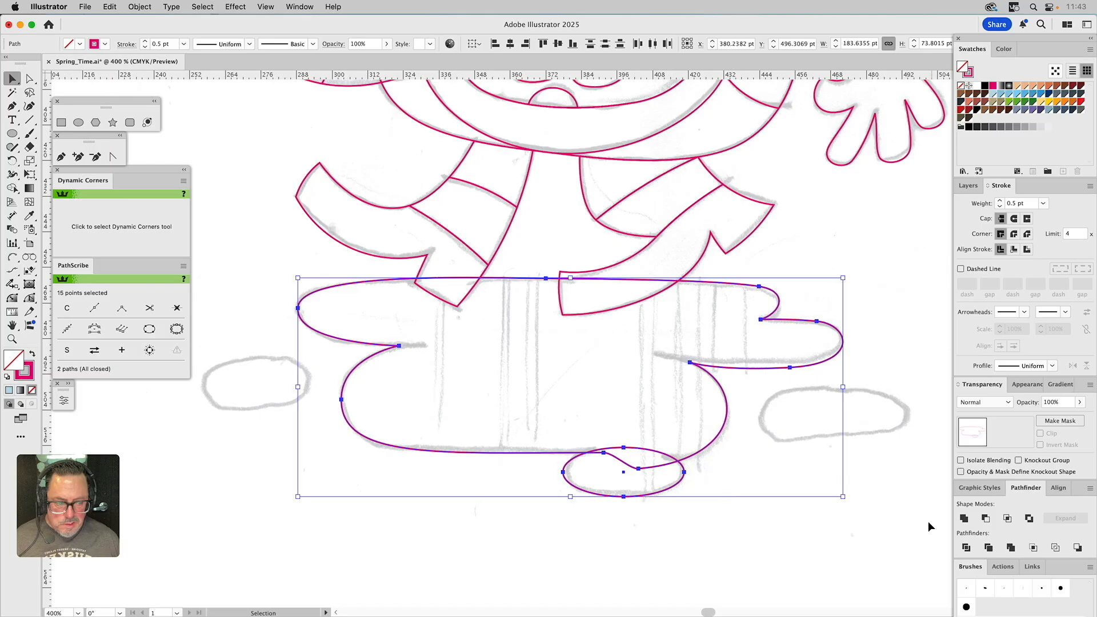
click(965, 519)
click(825, 535)
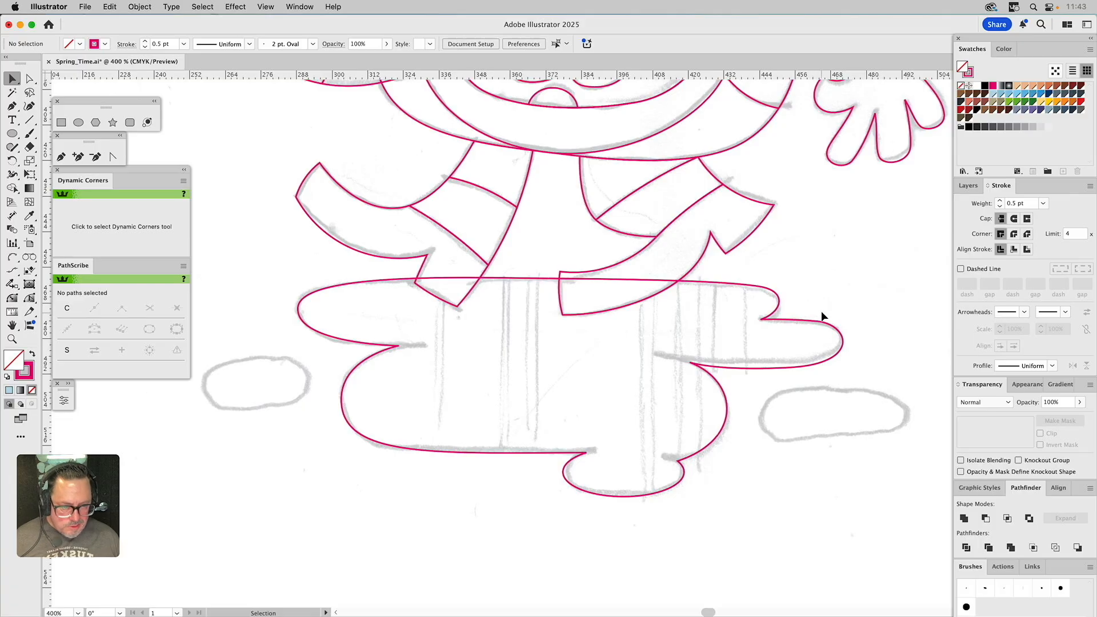
Raise the right lobe's top anchor slightly and angle its left handle upward to round the lobe's upper edge
key(a)
click(791, 320)
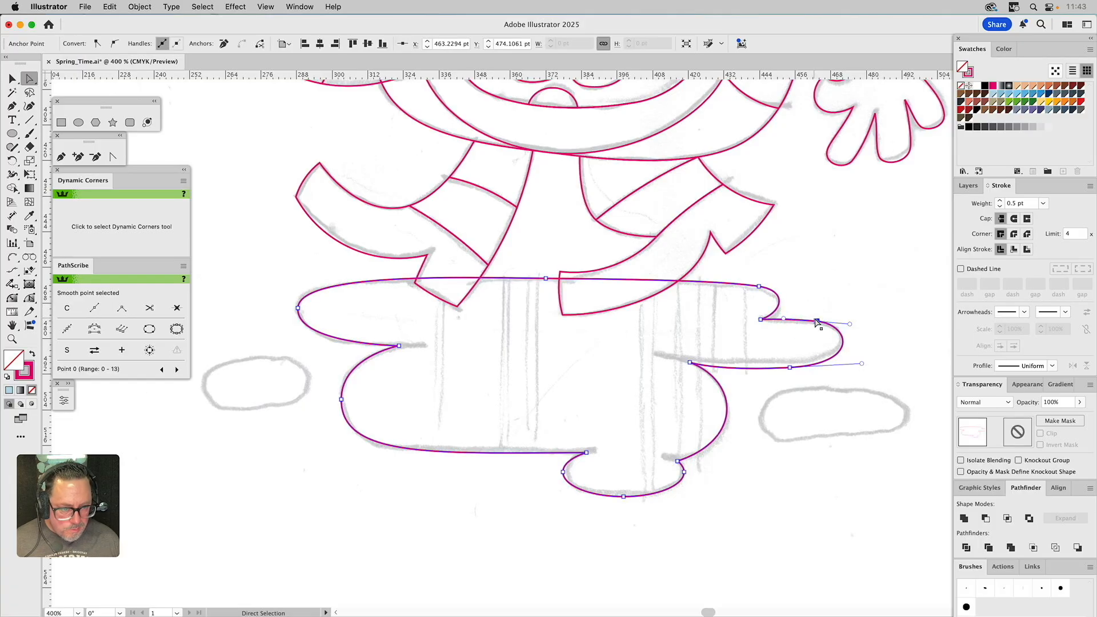
click(816, 321)
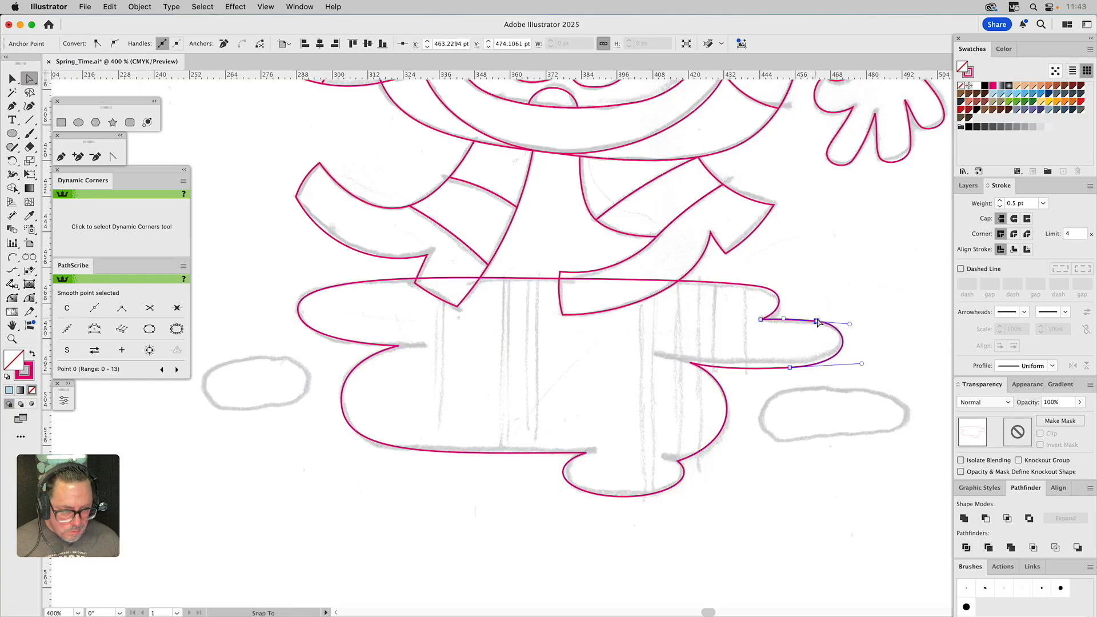
mouse_move(817, 321)
mouse_down()
mouse_move(817, 300)
mouse_move(817, 318)
mouse_up()
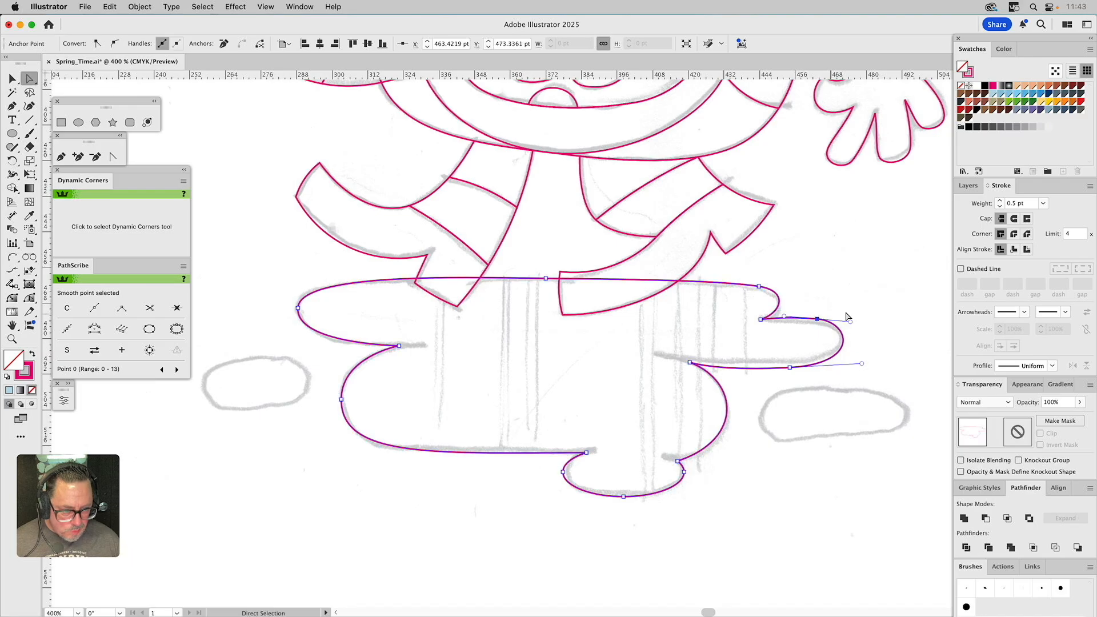
click(857, 309)
click(817, 318)
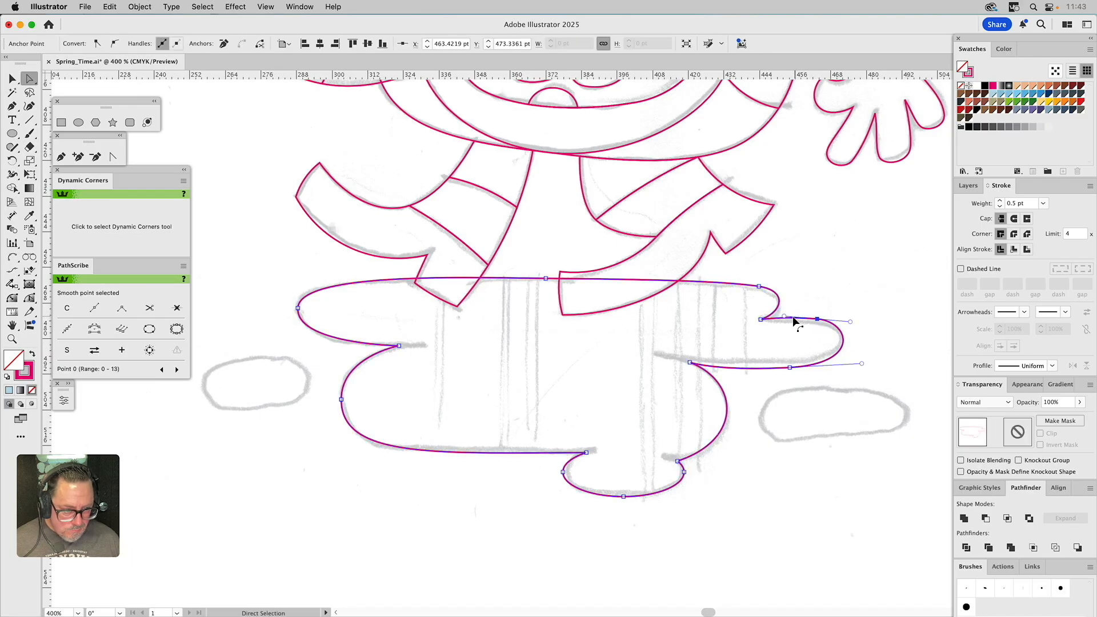
drag(785, 318, 787, 314)
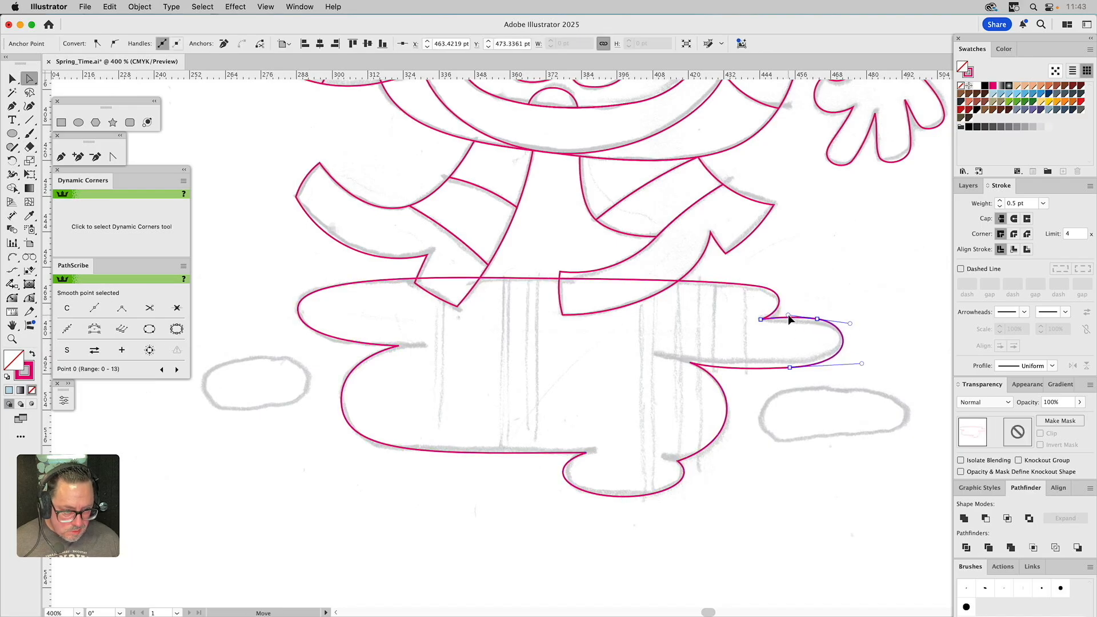
click(837, 302)
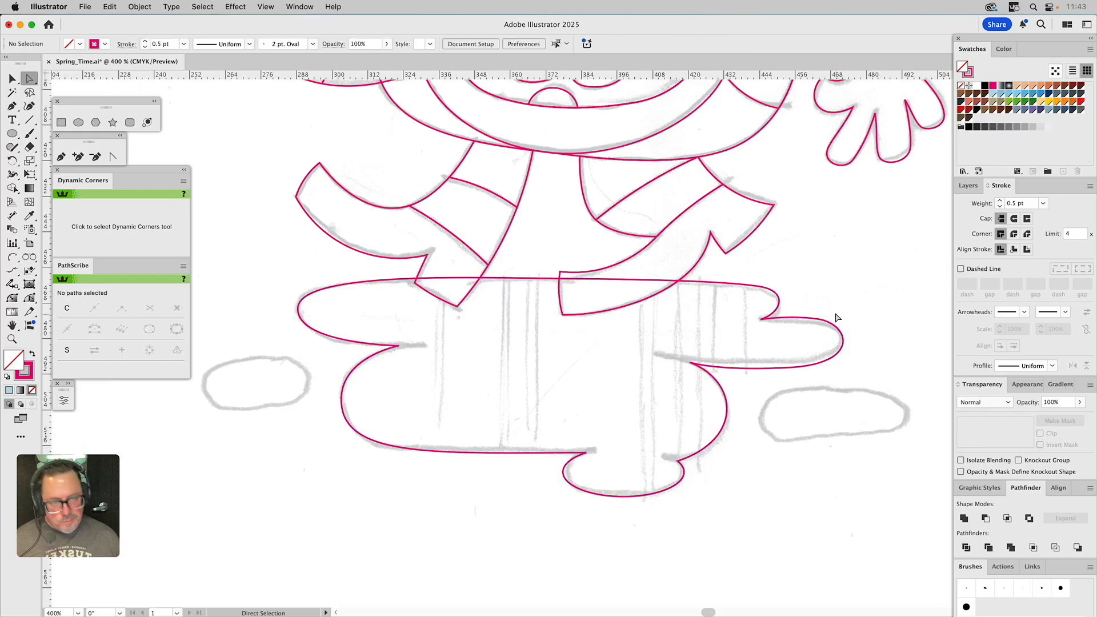
Reshape the upper-left lobe's underside near its inner notch with the PathScribe tool
click(335, 343)
click(30, 298)
drag(372, 347, 364, 350)
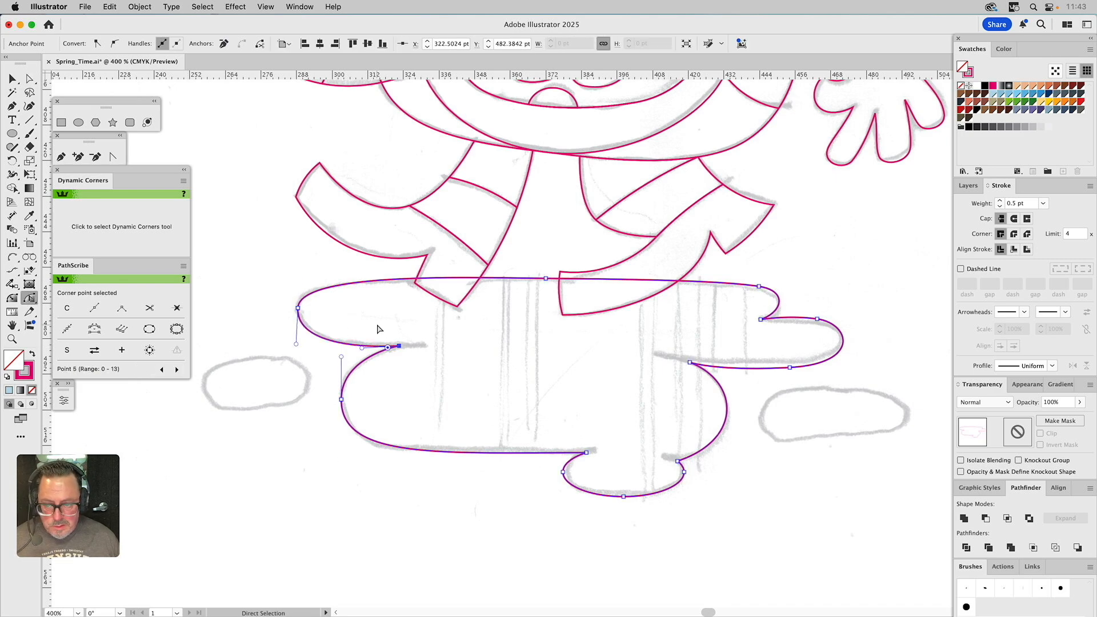
click(377, 325)
Move the upper-left lobe's outermost anchor slightly straight down and make its handles vertical
key(a)
click(298, 313)
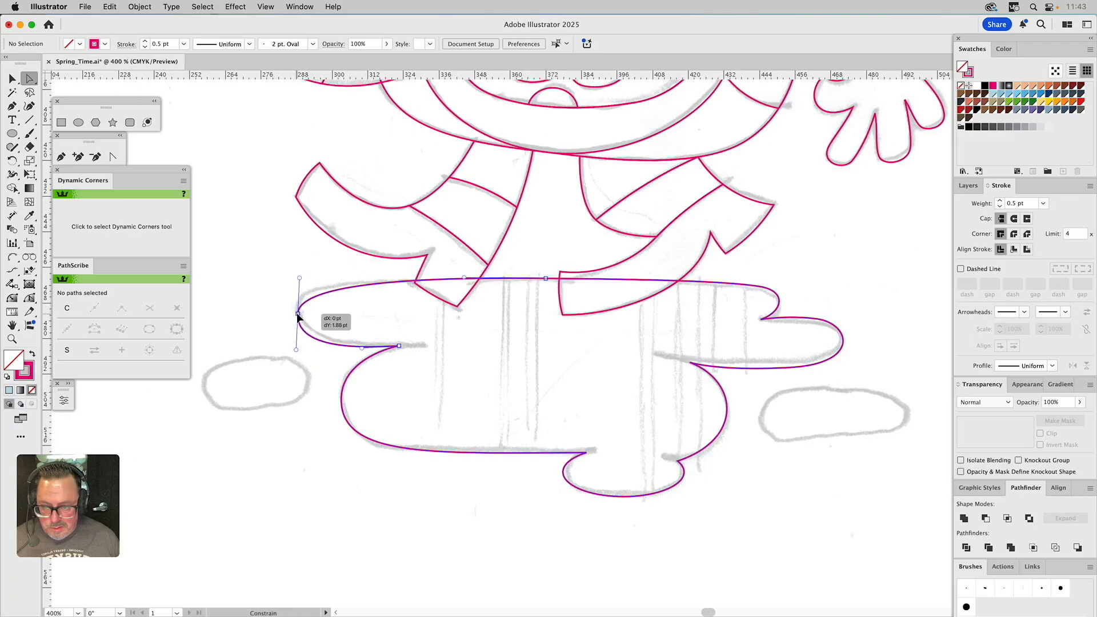
drag(296, 352, 296, 344)
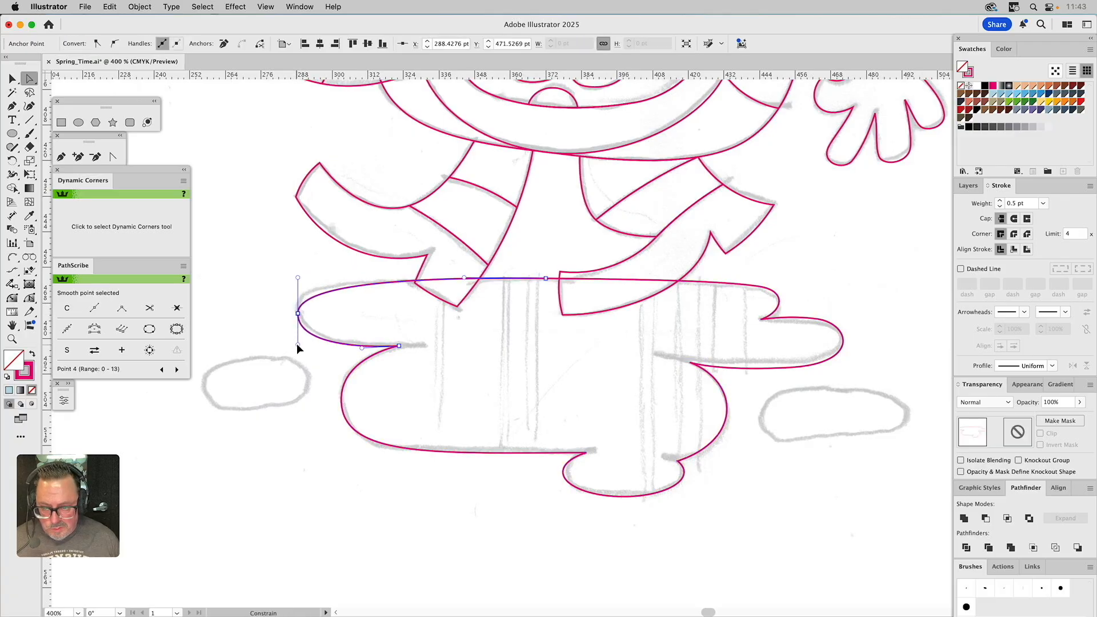
click(348, 317)
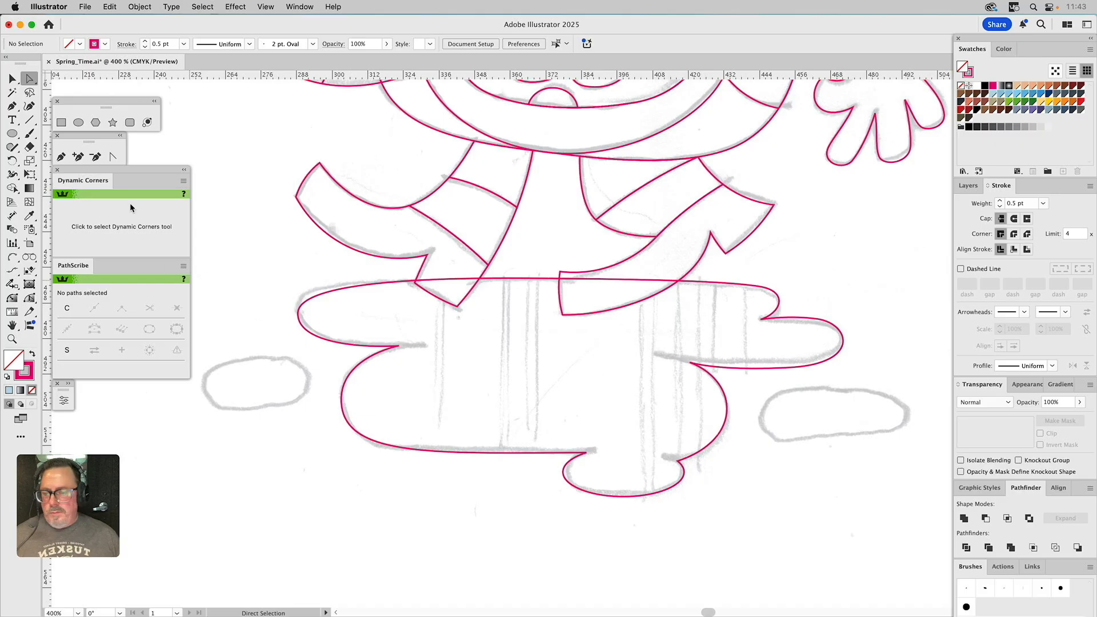
Draw an ellipse about 50 × 19 pt over the sketched right oval and scale its side anchors to about 43.5 pt apart
click(79, 124)
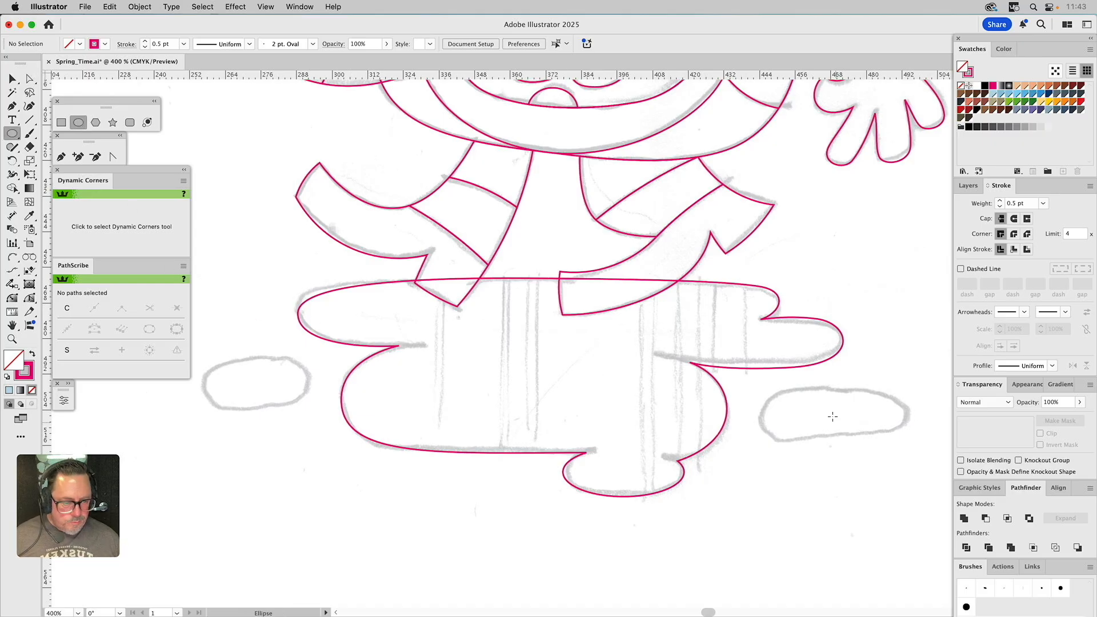
drag(825, 416, 899, 445)
key(a)
drag(917, 403, 739, 423)
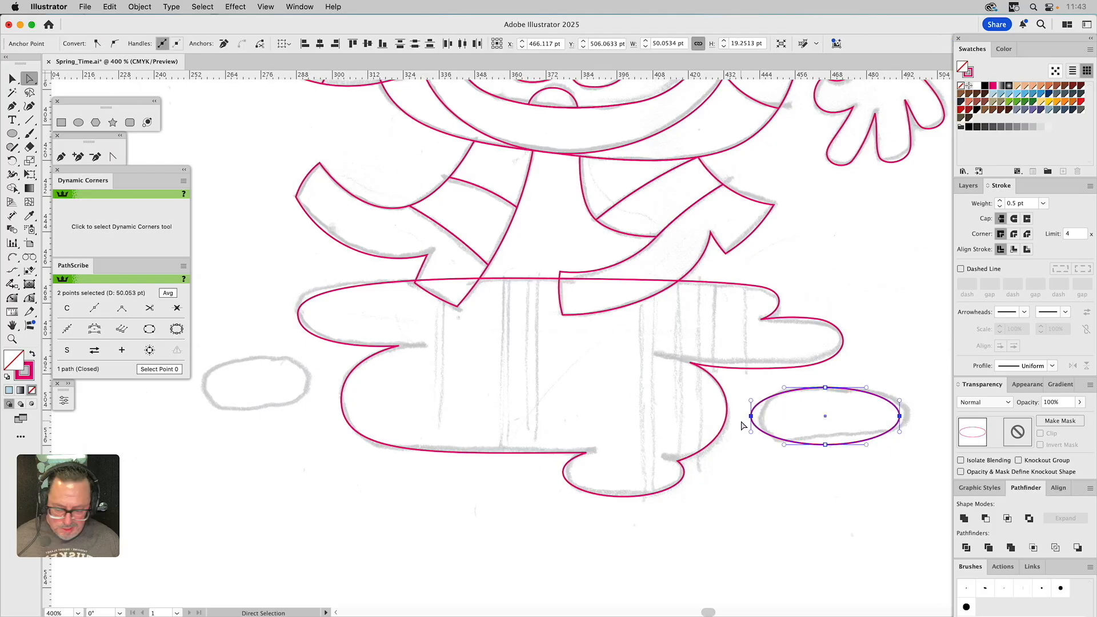
key(s)
drag(751, 416, 761, 420)
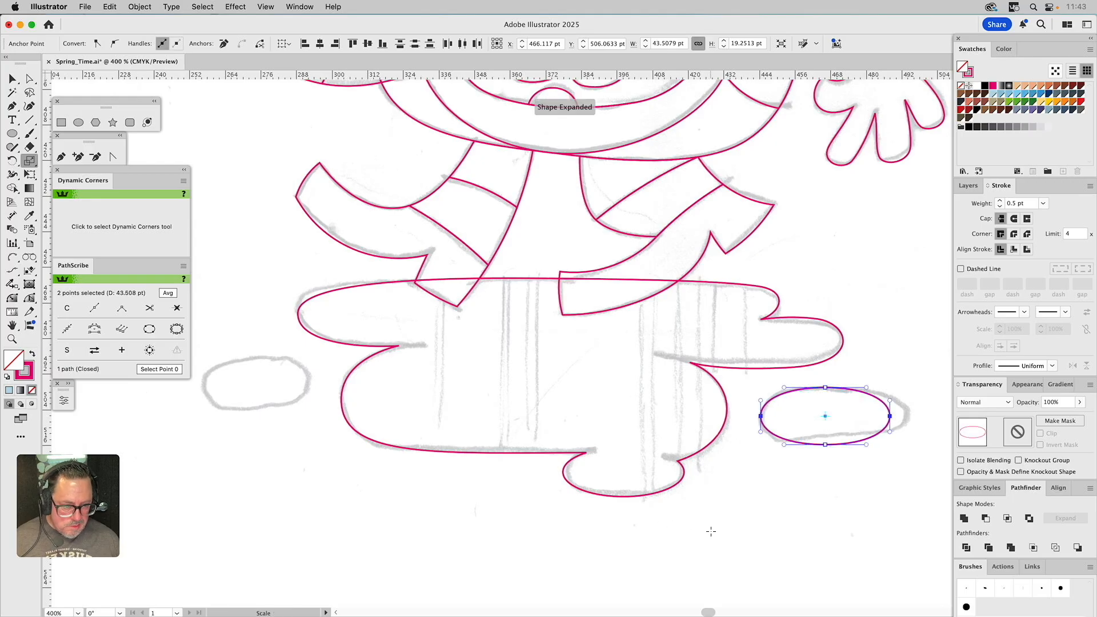
key(super+shift+a)
Draw an ellipse about 40 × 18 pt over the sketched left oval and select its two side anchors for scaling
click(80, 123)
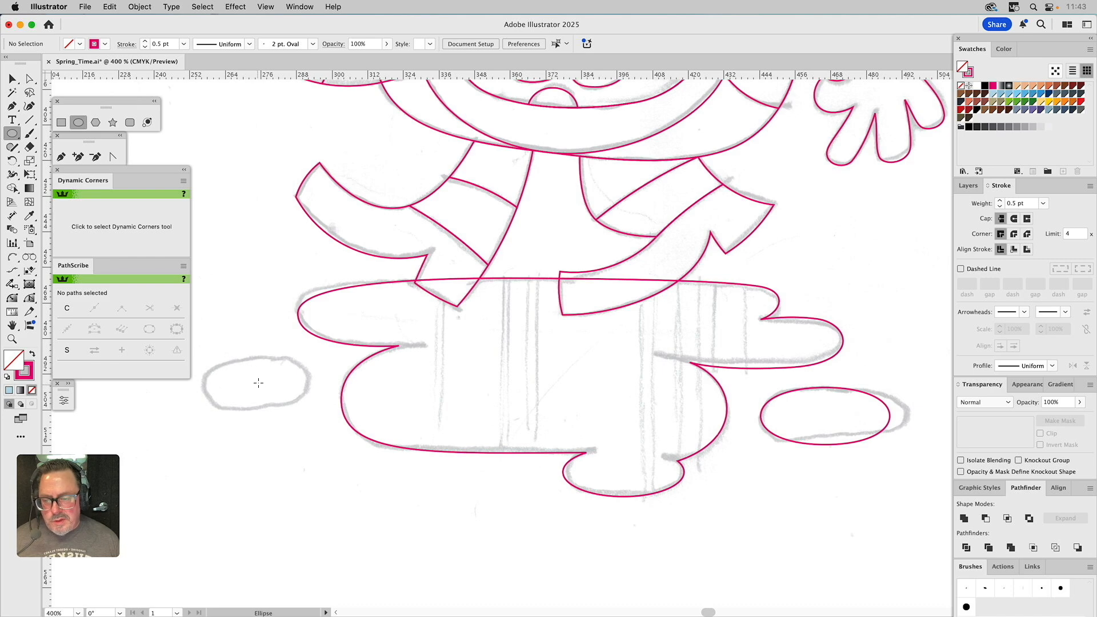
drag(256, 383, 289, 403)
drag(297, 412, 316, 410)
key(a)
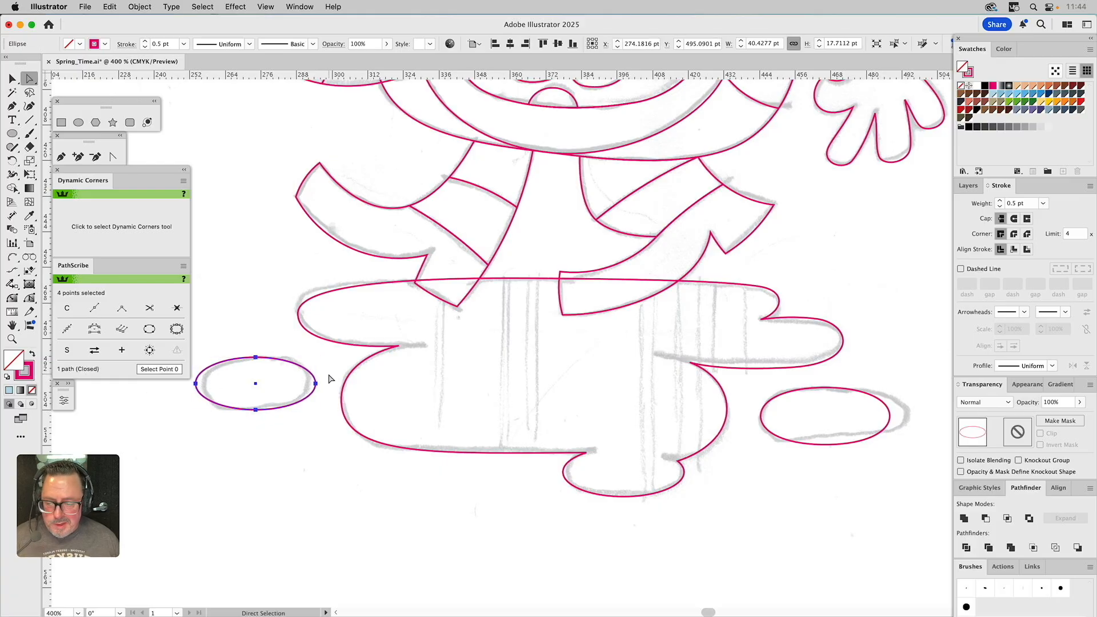
drag(332, 374, 190, 394)
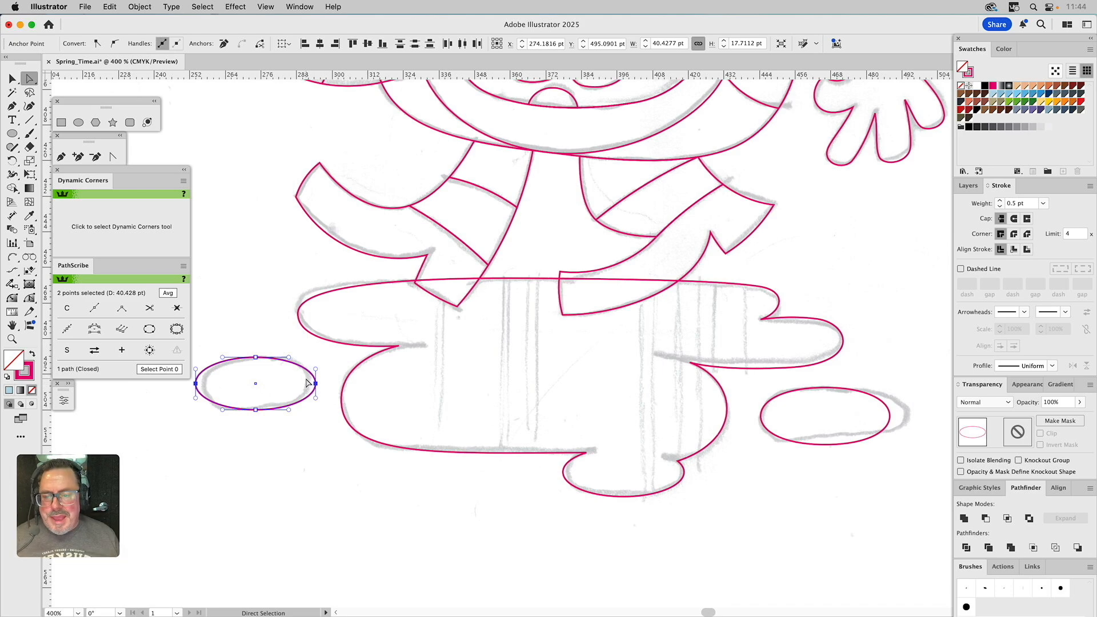
key(s)
key(a)
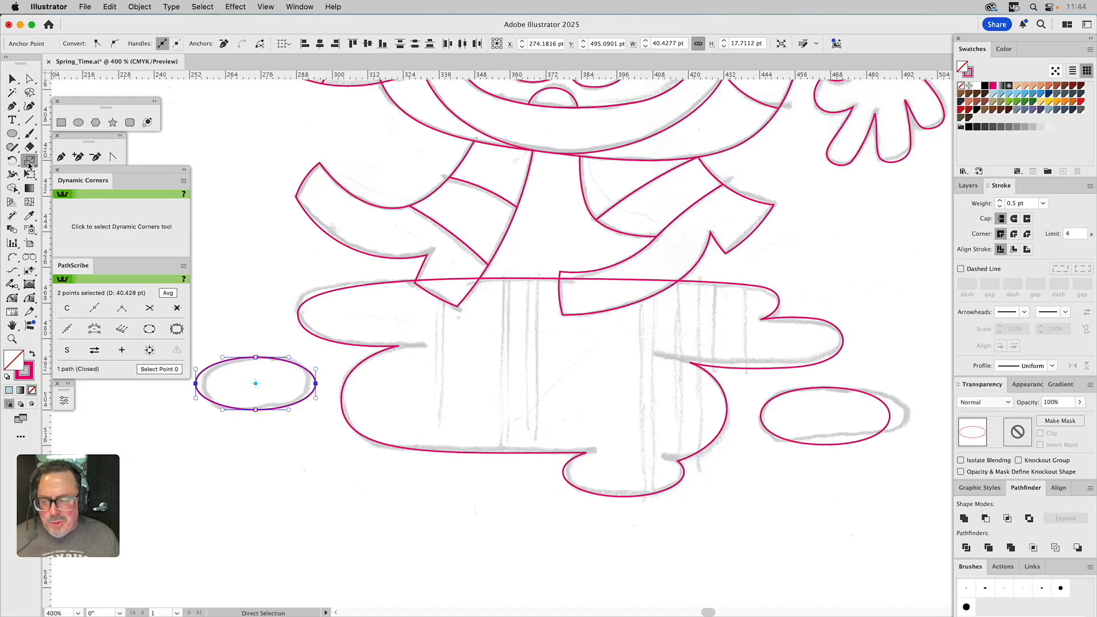
Narrow the small puddle oval beside the large puddle to about 35.8 pt wide and shift it into place over the sketch
click(30, 163)
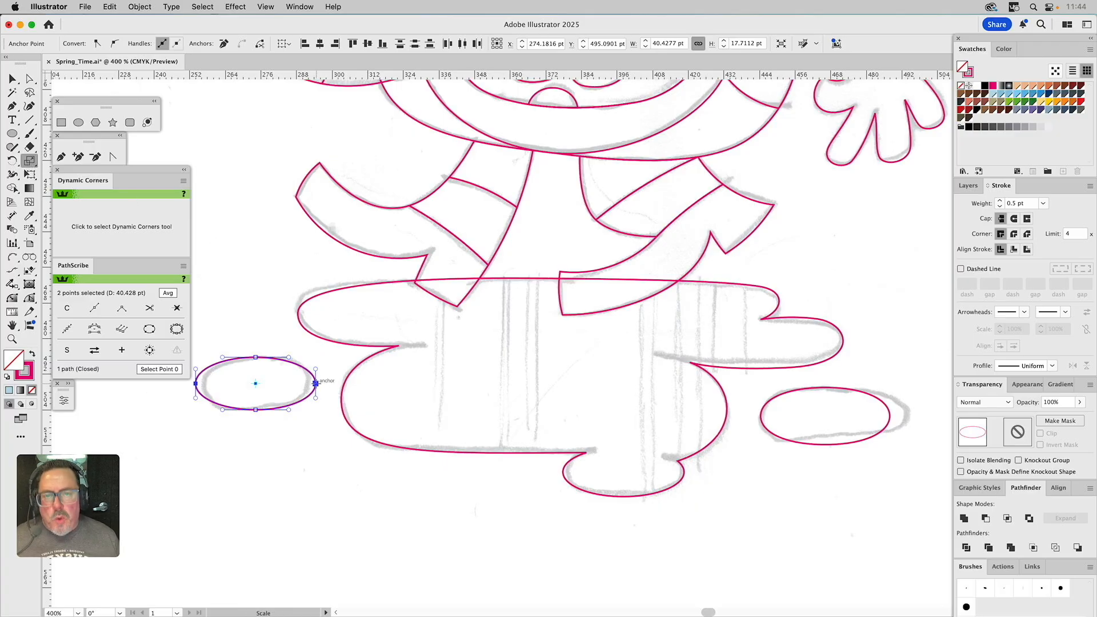
drag(315, 383, 308, 383)
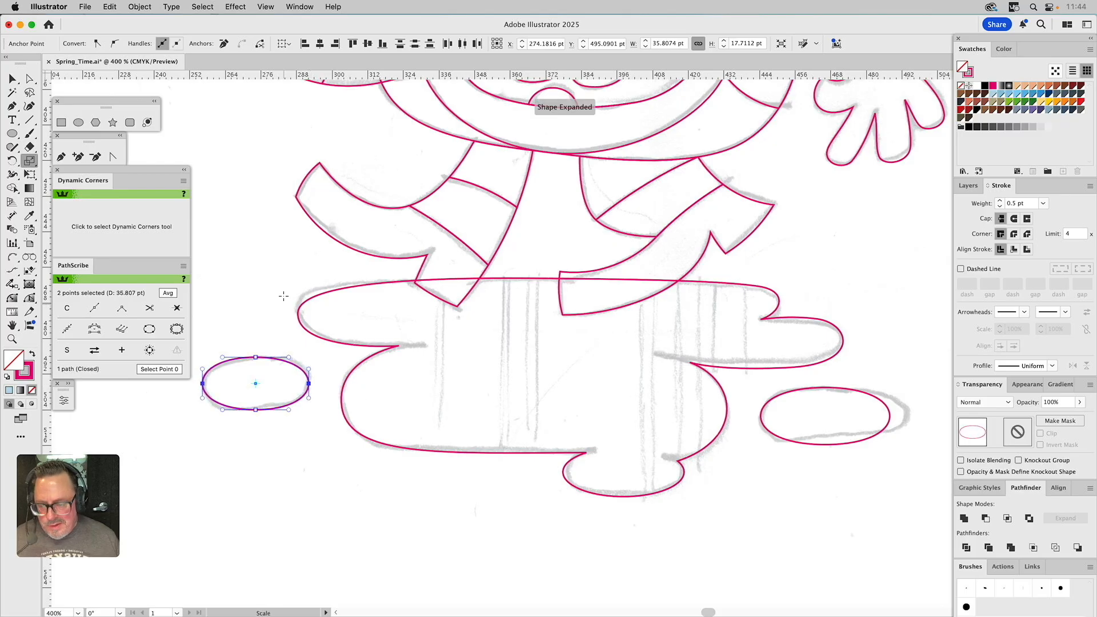
key(v)
click(242, 286)
drag(272, 361, 277, 361)
click(269, 321)
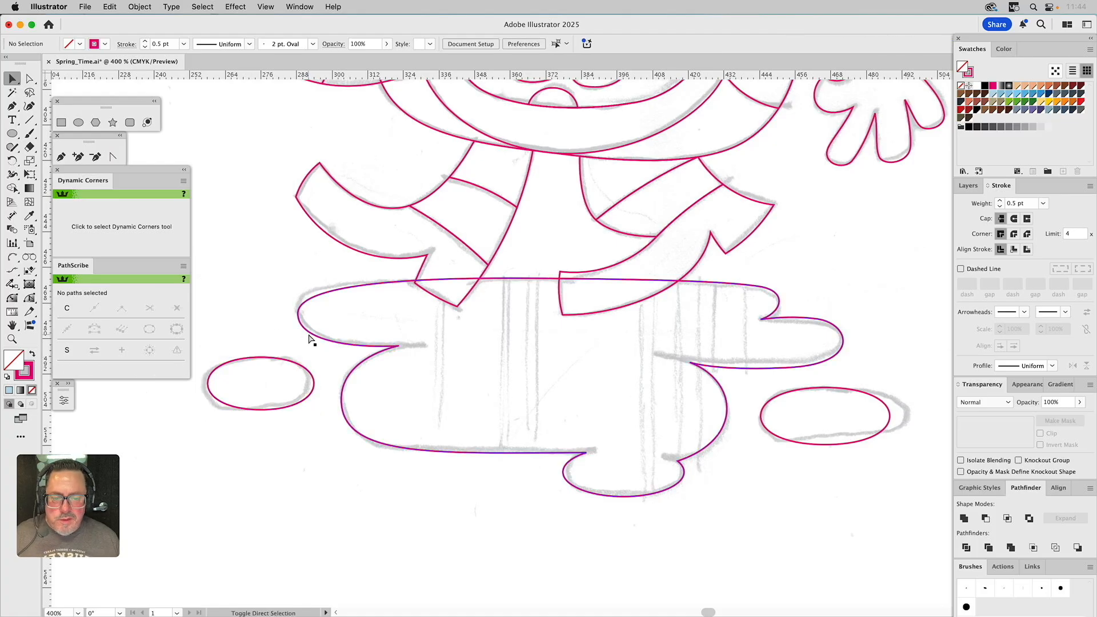
key(super+0)
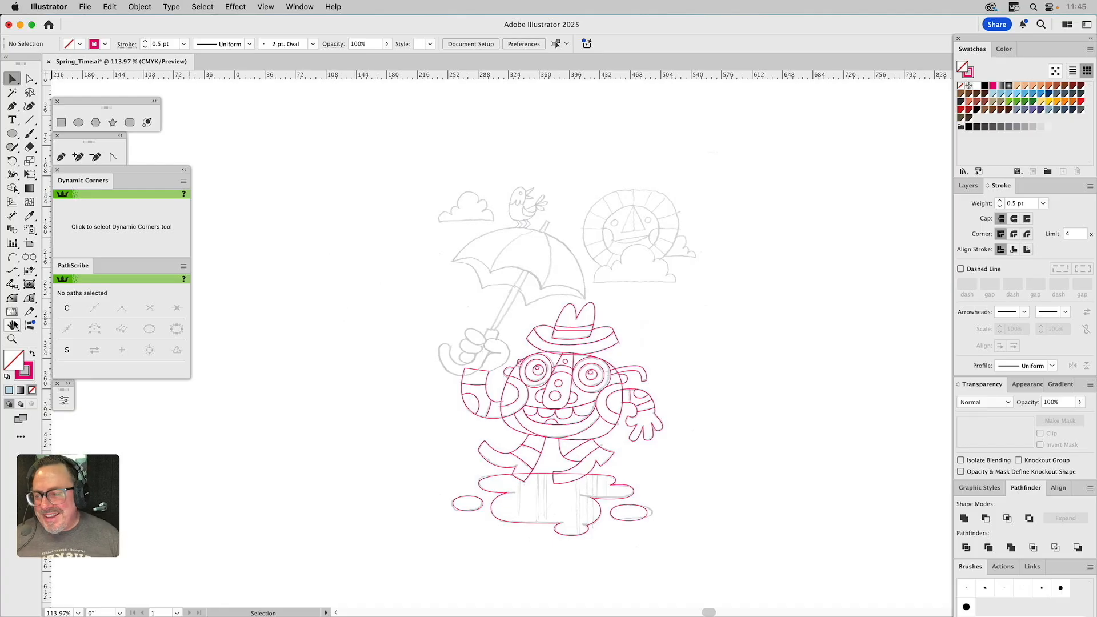
Try tracing the umbrella handle as a single open J-shaped centreline path with the Pen tool
click(12, 339)
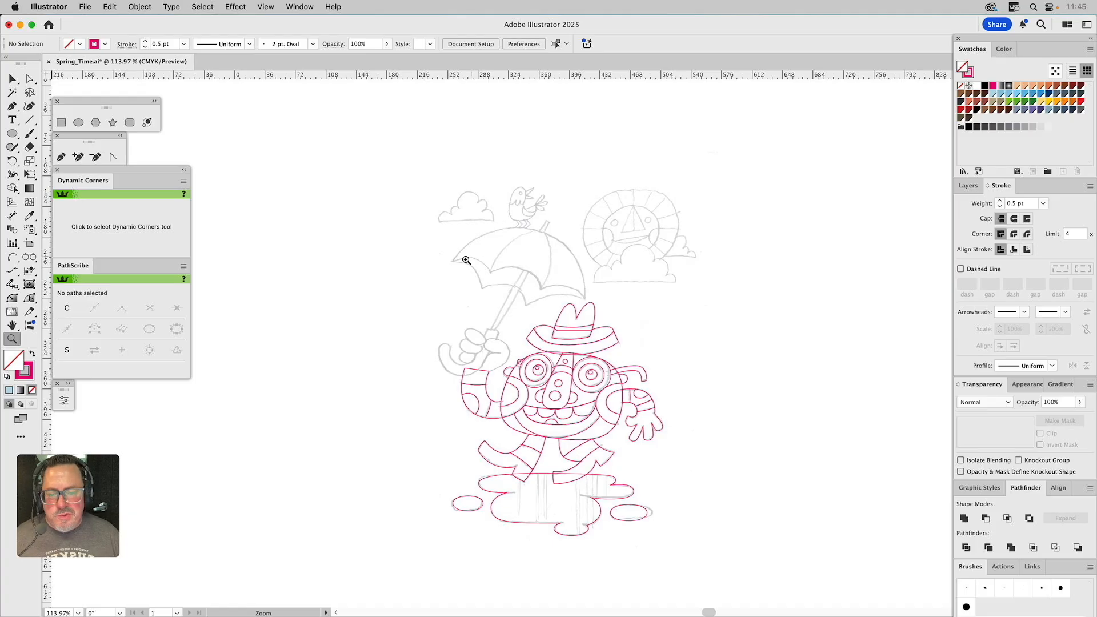
drag(400, 323, 545, 414)
key(p)
click(389, 307)
drag(478, 424, 580, 426)
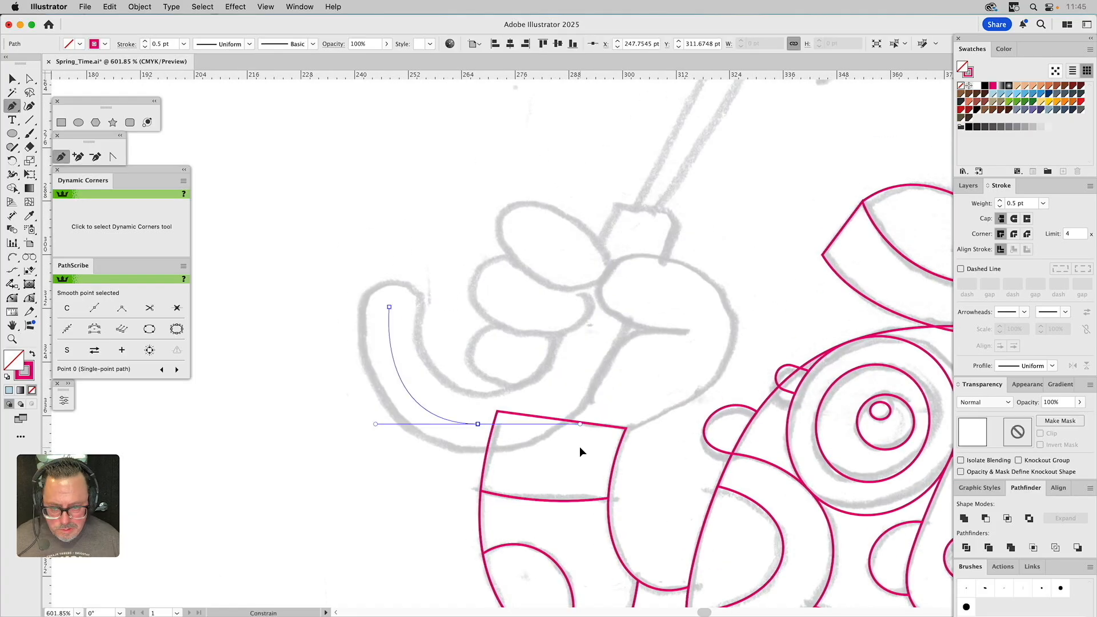
click(640, 230)
super+click(478, 424)
key(super+0)
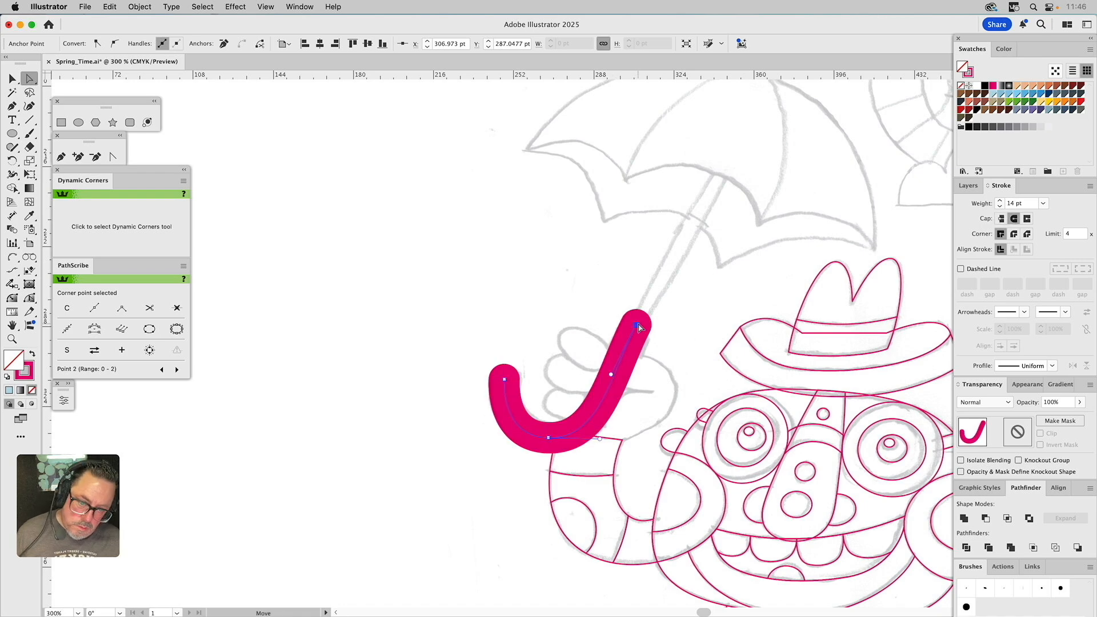
Trace the hooked umbrella handle as an outline with parallel sides, an arched collar and rounded bends
key(super+shift+a)
scroll(623, 291, up, 3)
click(740, 199)
click(667, 165)
click(565, 377)
click(421, 306)
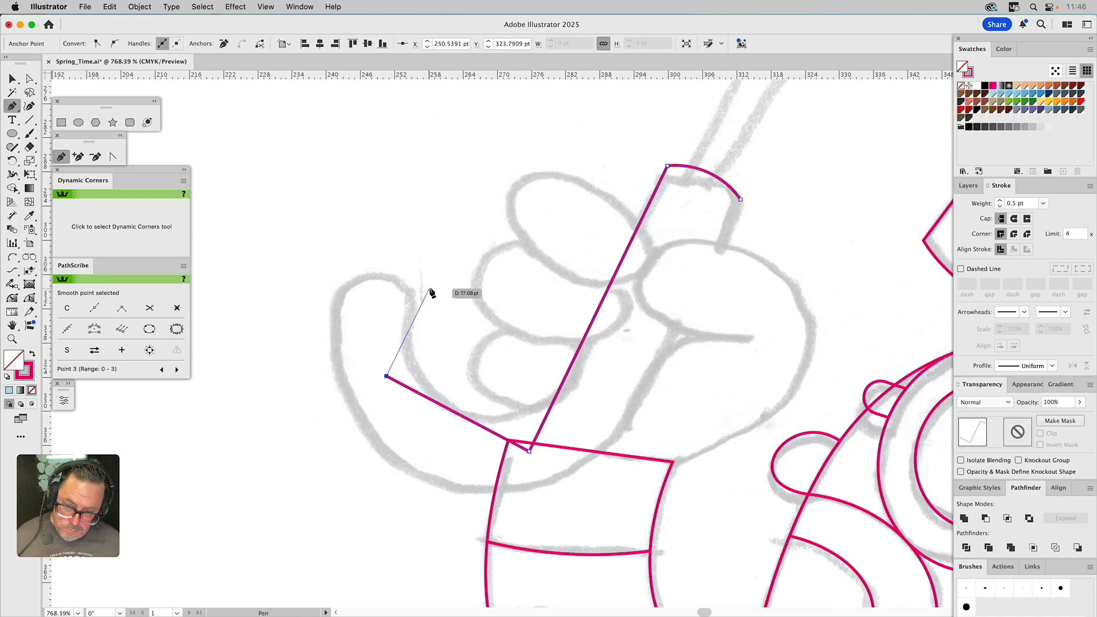
click(356, 239)
click(267, 408)
click(558, 550)
key(a)
key(super+shift+a)
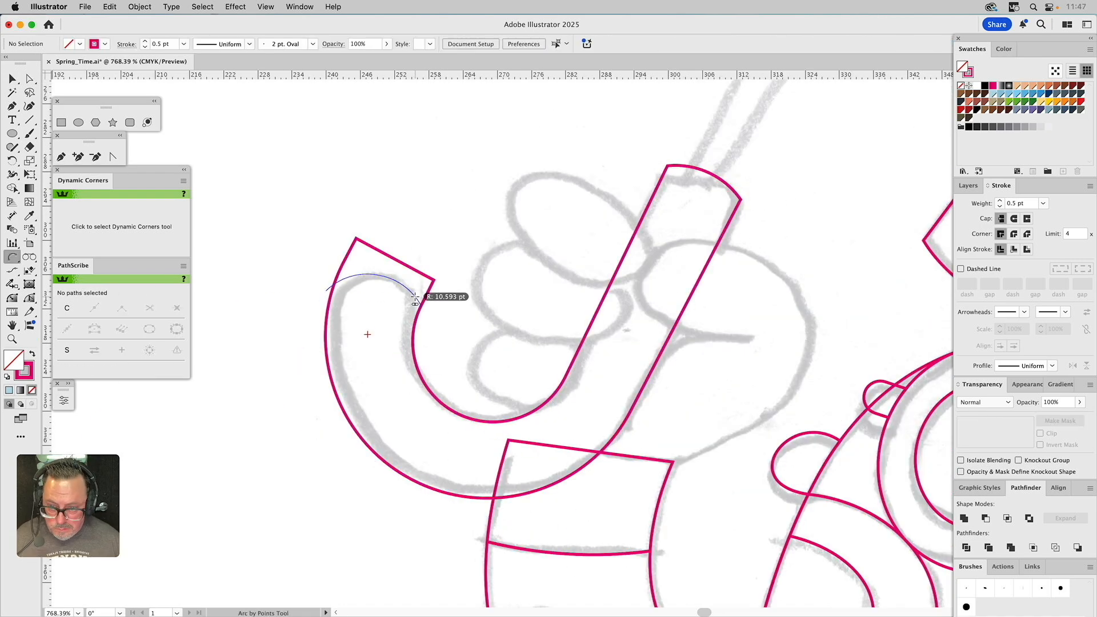
Cap the handle's hooked end with an arc and draw the umbrella shaft as an outlined straight line rising from the collar
key(z)
scroll(622, 378, down, 3)
key(backslash)
scroll(623, 379, up, 2)
drag(517, 450, 677, 128)
key(super+shift+o)
key(super+shift+a)
scroll(497, 588, up, 3)
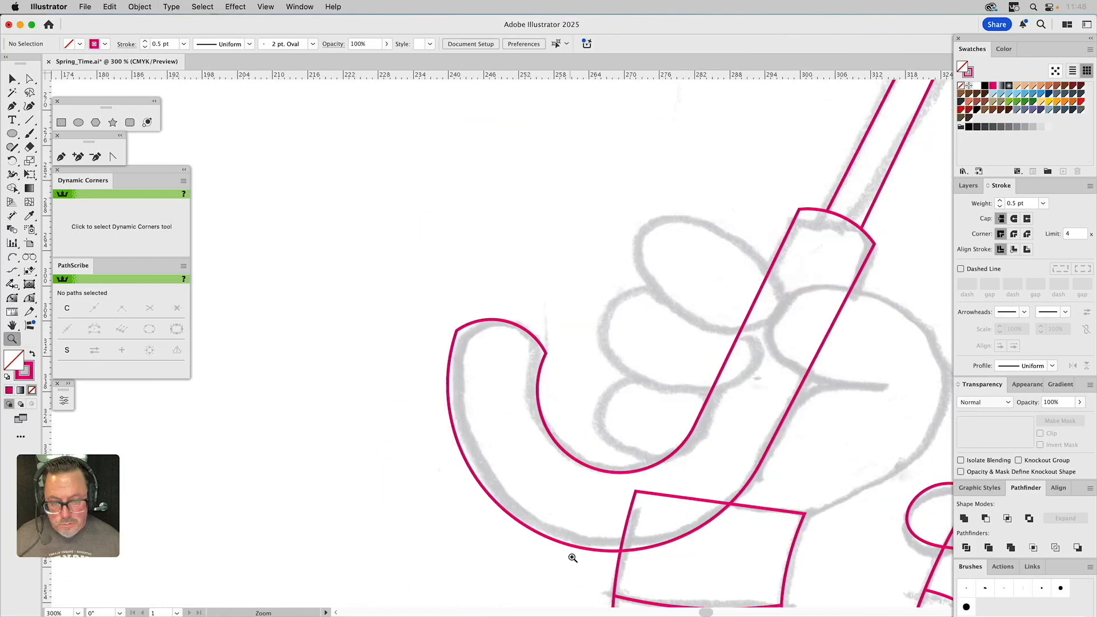
Trace the thumb and palm gripping the handle as a closed curved path ending at the wrist, and refine its anchor points
click(542, 233)
key(p)
drag(535, 244, 533, 200)
click(539, 324)
click(567, 403)
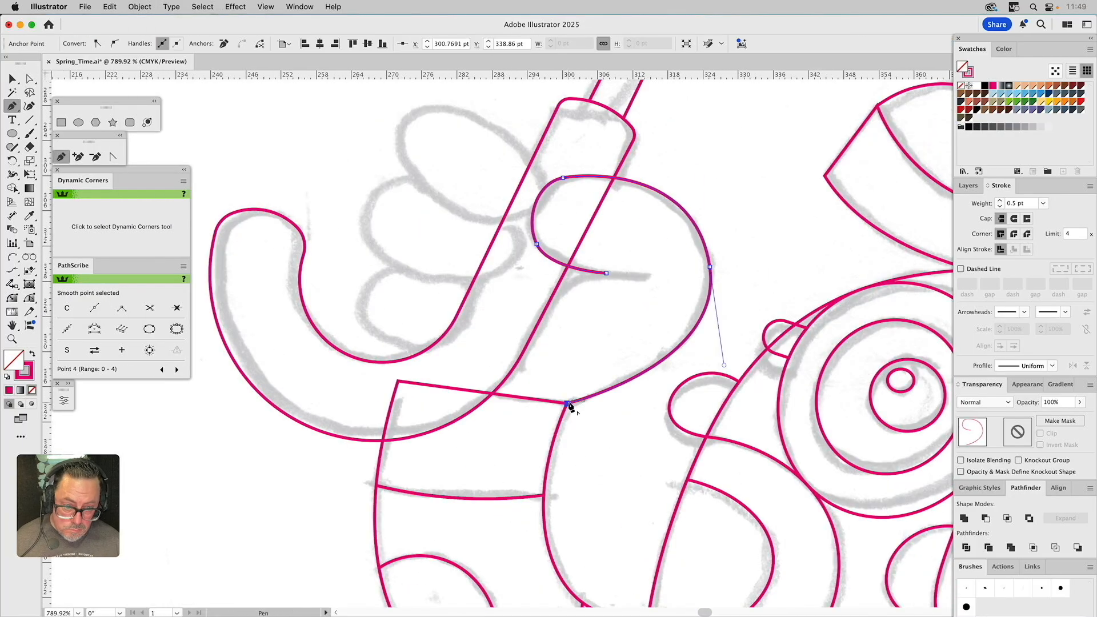
drag(709, 266, 695, 169)
click(572, 177)
key(super+shift+a)
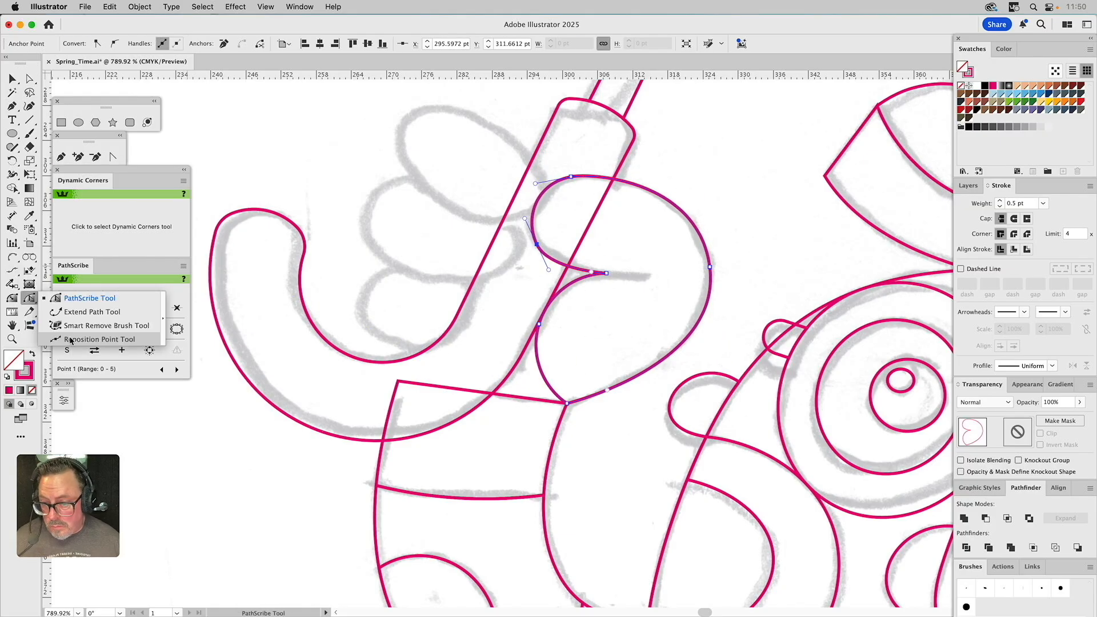
Trace the upper fingers of the gripping hand as closed rounded shapes with the Pen tool
key(p)
drag(403, 165, 385, 133)
drag(540, 169, 559, 202)
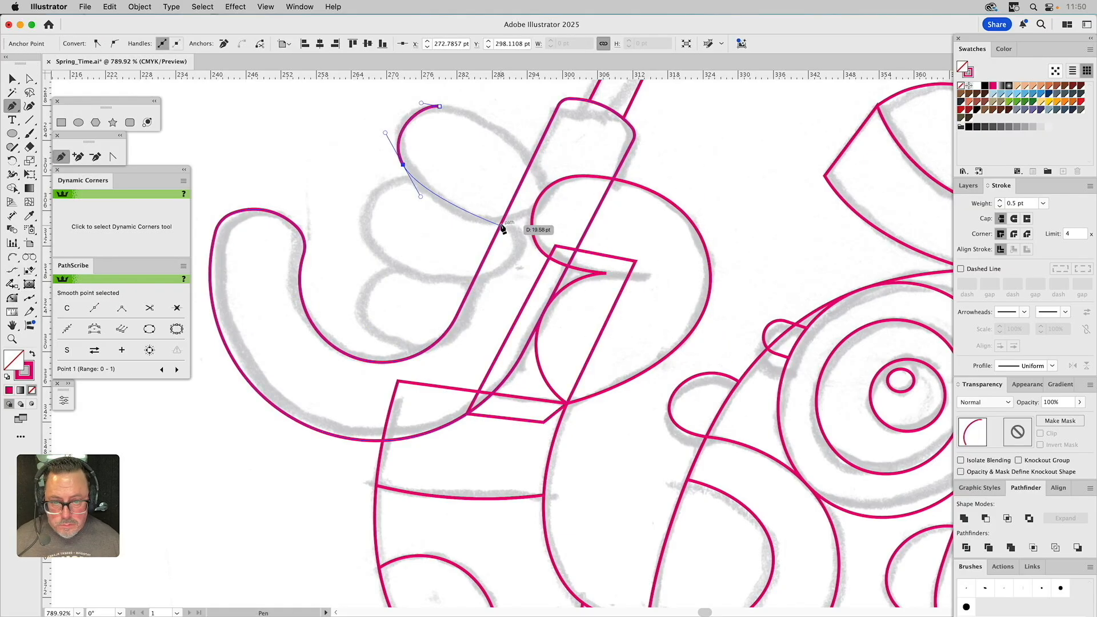
mouse_move(501, 226)
mouse_down()
mouse_move(477, 220)
mouse_move(508, 226)
mouse_move(468, 289)
mouse_up()
click(402, 165)
Copy the middle finger downward for the lowest finger and reshape it to fit the sketch
key(a)
key(v)
drag(511, 260, 513, 342)
key(a)
drag(482, 299, 430, 356)
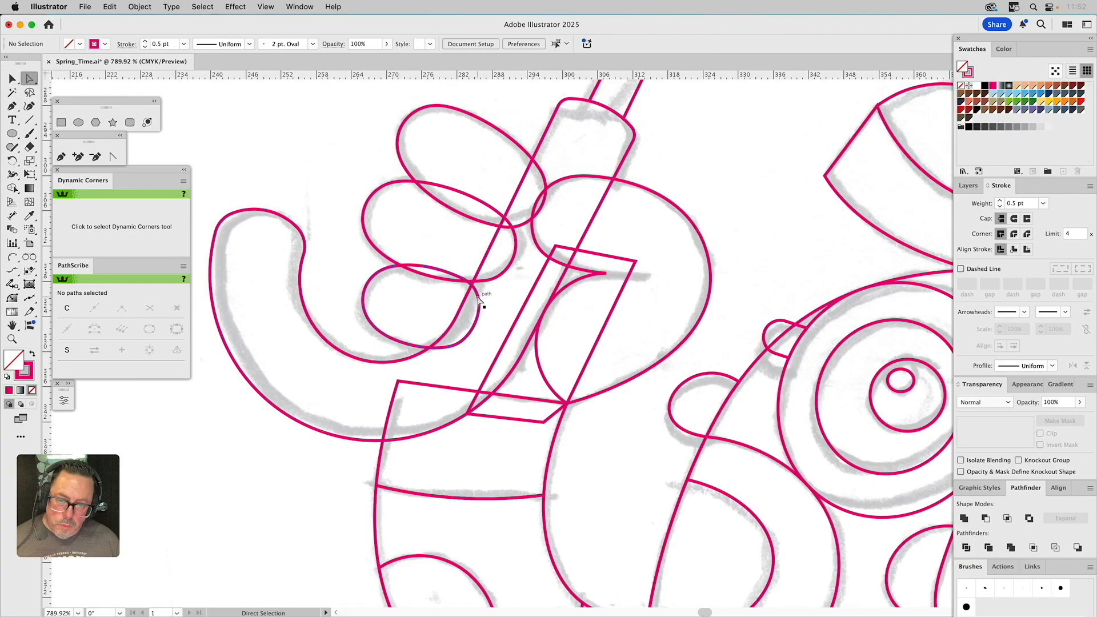
key(v)
key(Delete)
click(531, 234)
Trace the umbrella canopy with arcs, covering the scalloped front edge, the scalloped back edge and the domed top
scroll(364, 413, down, 5)
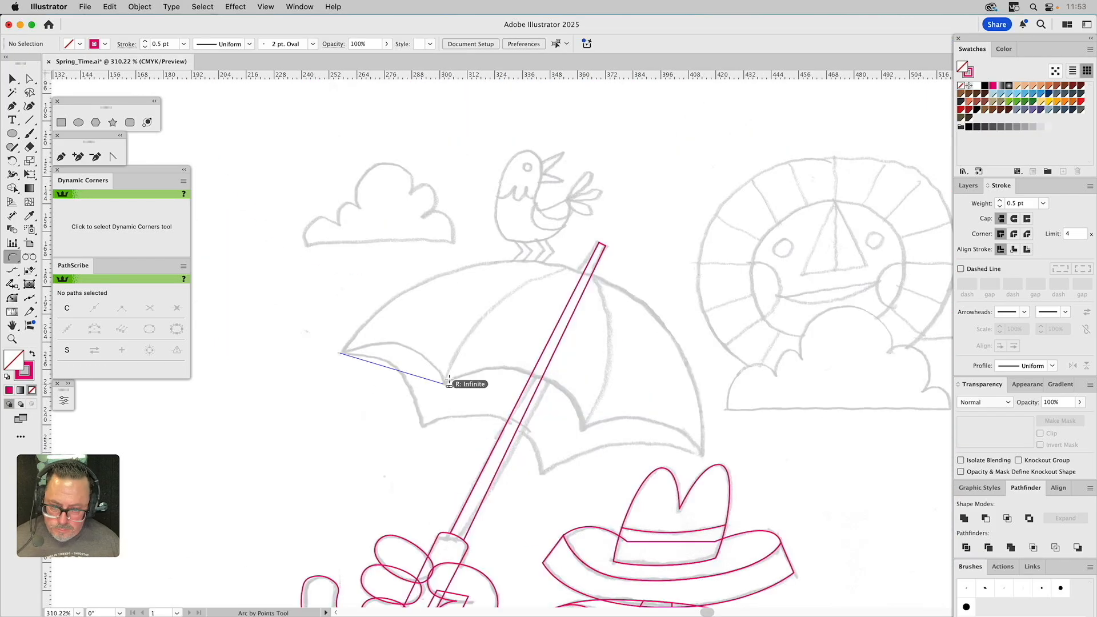
click(530, 370)
click(584, 434)
click(703, 455)
click(340, 353)
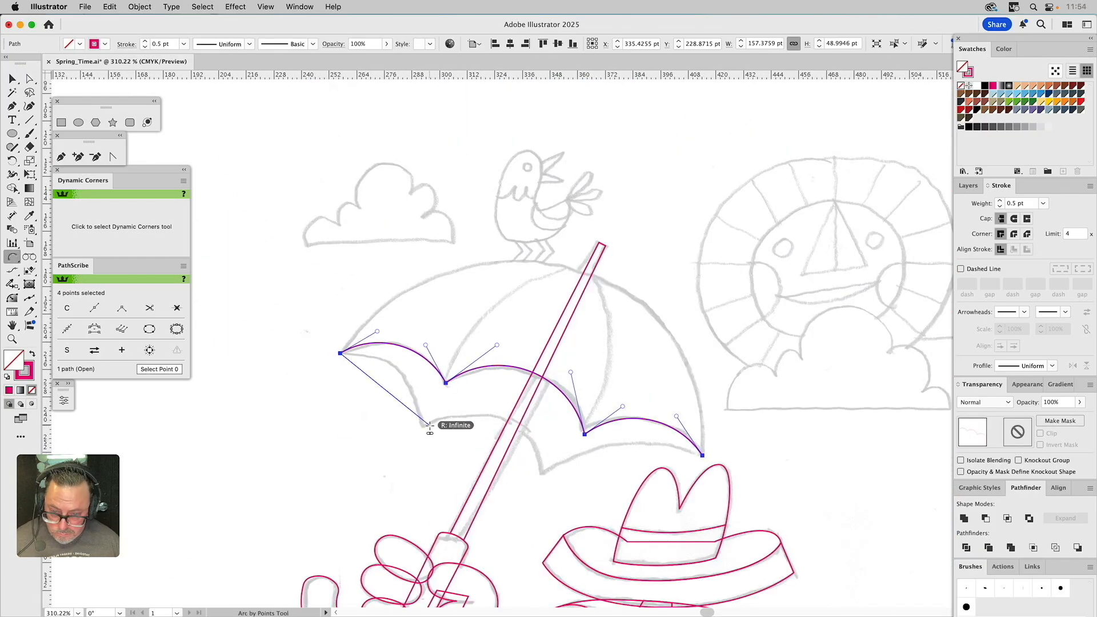
key(a)
click(513, 420)
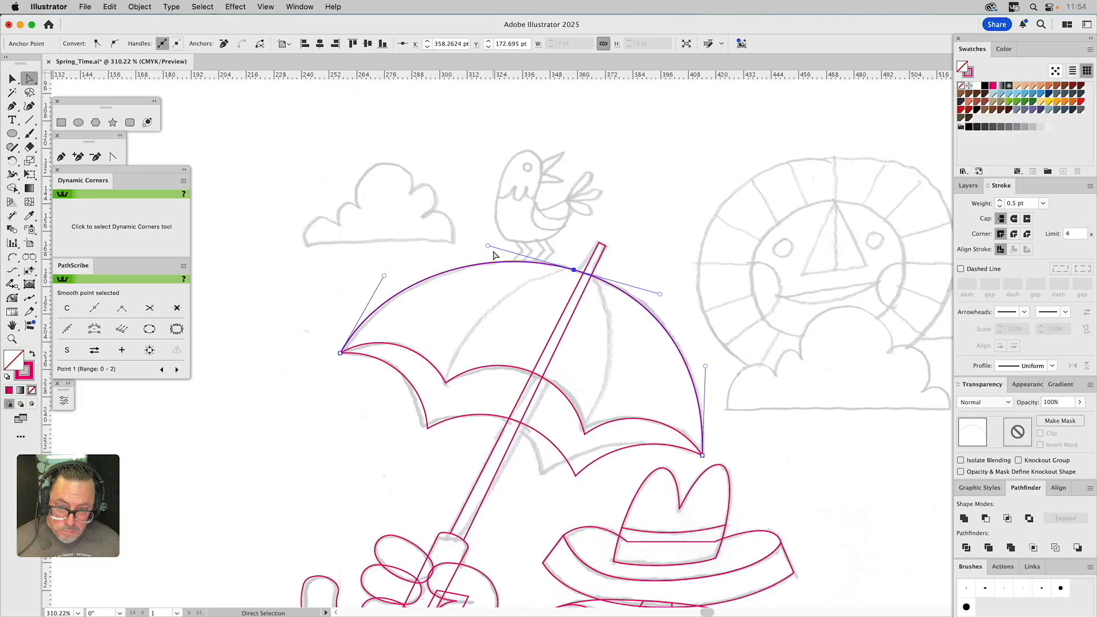
click(627, 423)
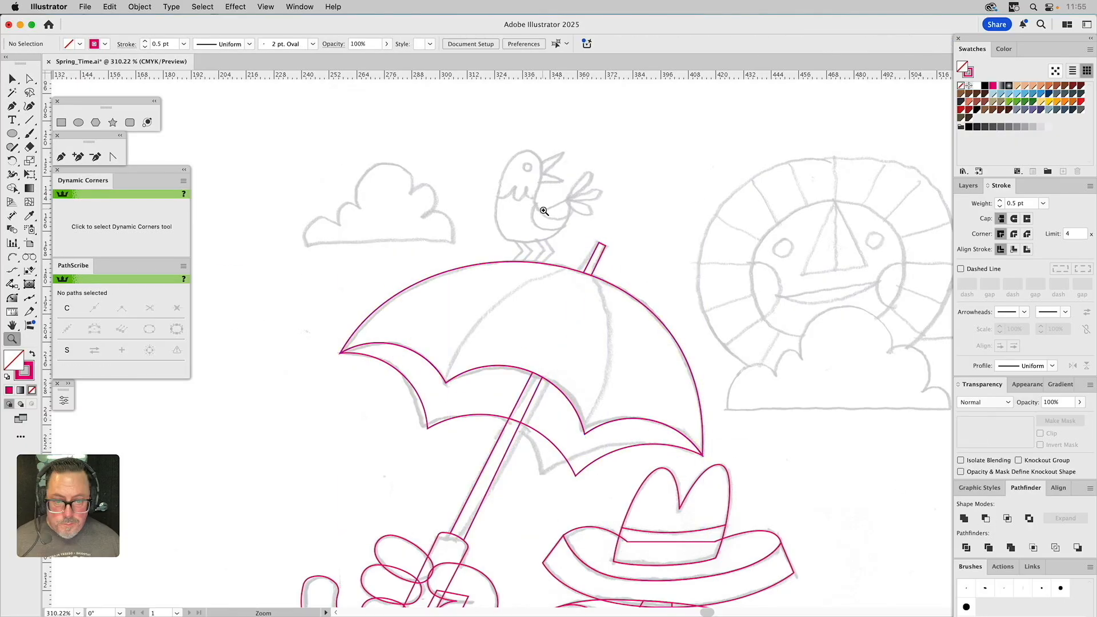
Trace the cloud beside the bird as a closed outline with a nearly flat base and arced bumps
scroll(436, 406, up, 3)
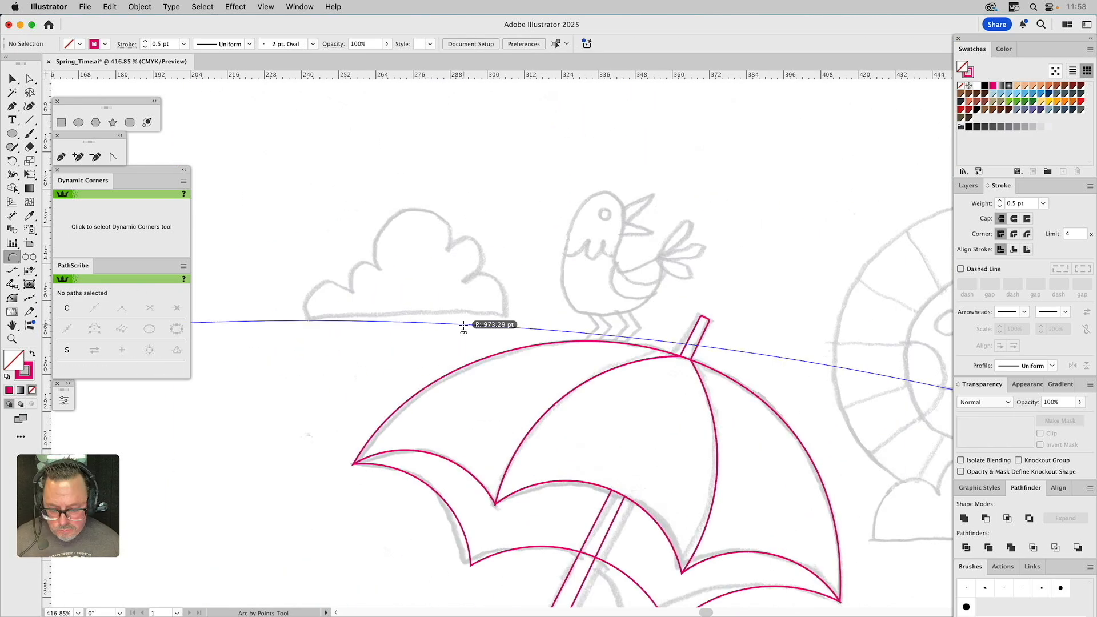
click(508, 315)
click(307, 318)
click(316, 287)
click(349, 291)
click(380, 221)
click(449, 247)
click(481, 256)
click(503, 286)
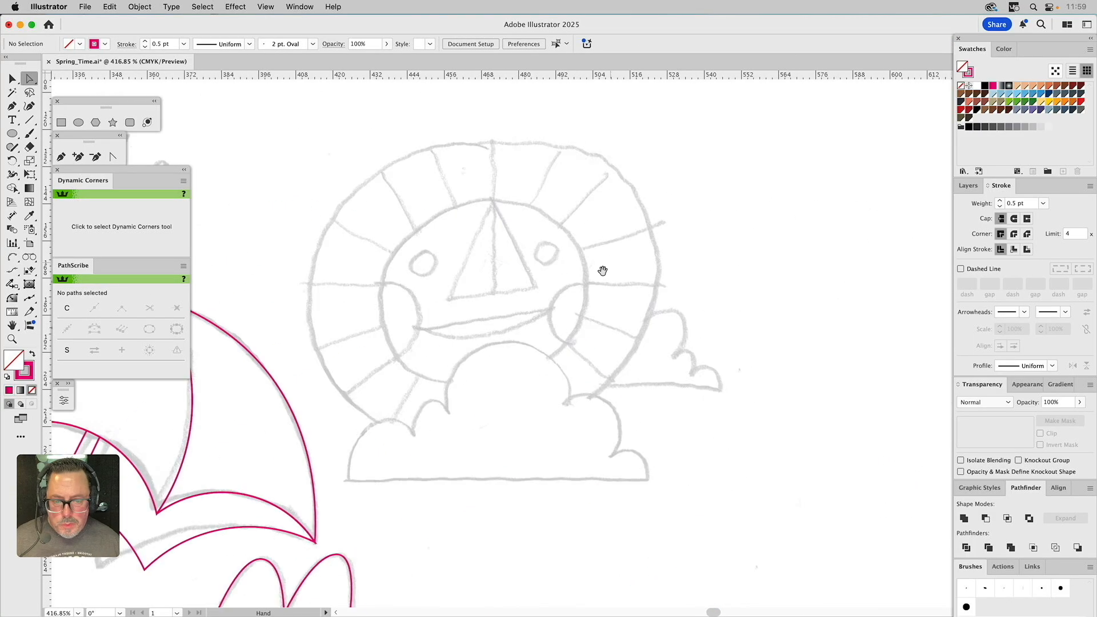
Trace the large cloud below the sun as a closed outline with a flat base and rounded bumps
click(347, 480)
click(646, 480)
click(613, 454)
click(569, 398)
click(449, 409)
click(411, 431)
click(347, 479)
drag(379, 455, 428, 402)
drag(509, 404, 509, 343)
drag(591, 427, 609, 400)
Trace the small cloud partly behind the sun as a closed shape with rounded bumps on its outer side
click(641, 313)
click(597, 387)
click(724, 390)
click(641, 313)
drag(683, 348, 677, 320)
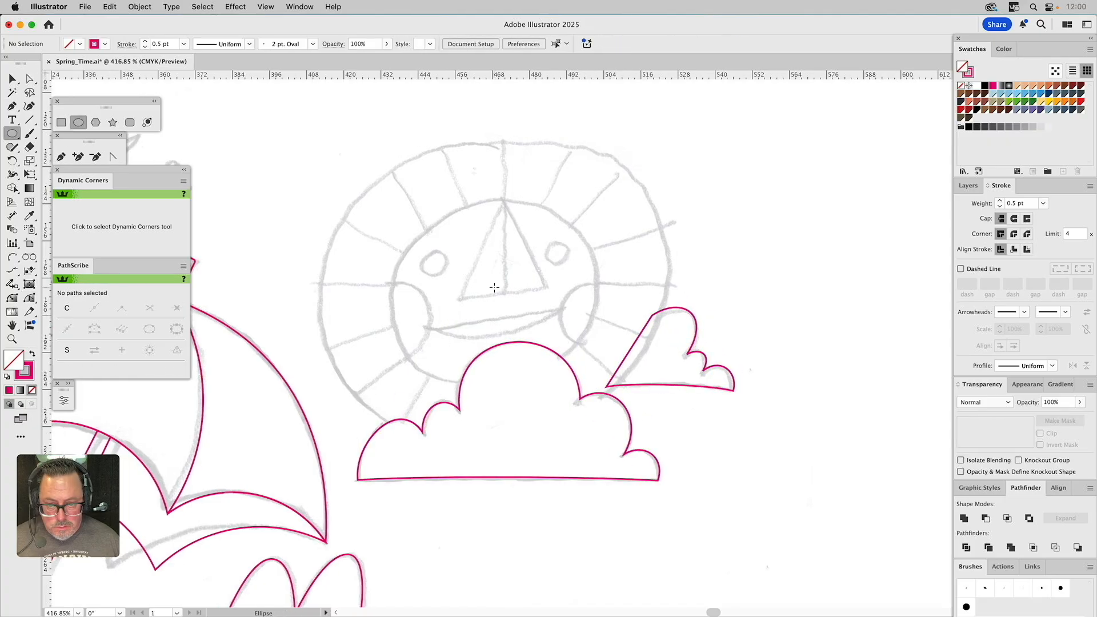
Draw an oval for the sun's face and a closed triangular nose inside it
drag(494, 287, 597, 380)
key(p)
click(461, 300)
click(485, 197)
click(554, 293)
click(461, 300)
key(v)
click(666, 308)
Draw ellipses for the sun's eyes and cut away their lower parts with Minus Front to leave flat-bottomed half circles
click(78, 123)
drag(422, 252, 449, 277)
drag(544, 241, 571, 267)
key(a)
click(524, 265)
click(986, 518)
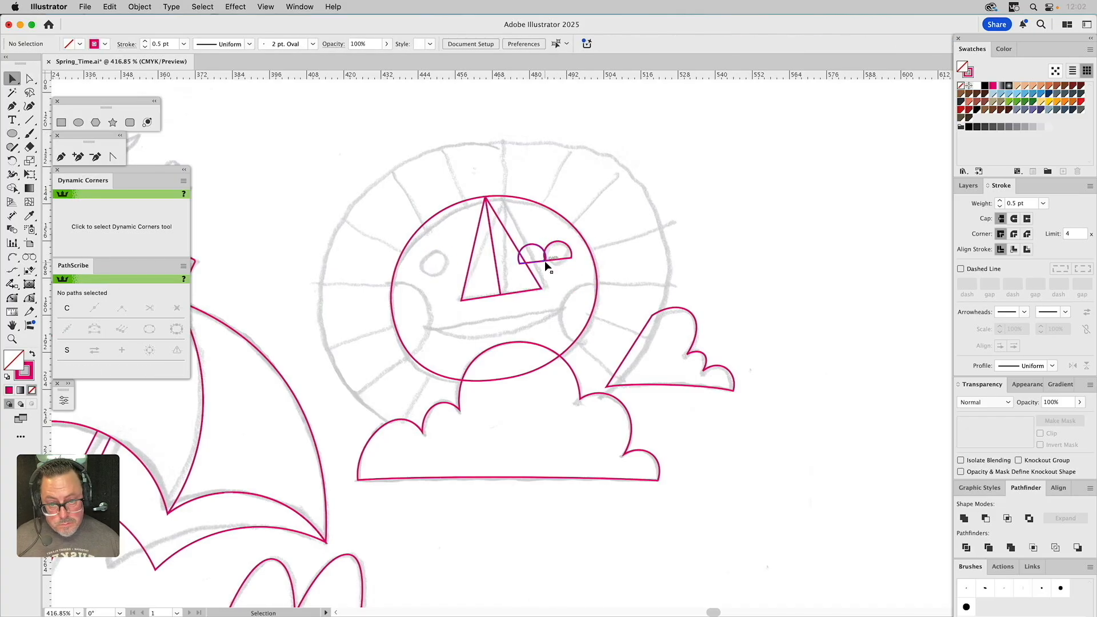
Draw closed cheek shapes on both sides of the sun's face, extending past the rim, and round their inner corners
key(l)
key(p)
click(312, 282)
click(437, 285)
click(328, 411)
click(311, 282)
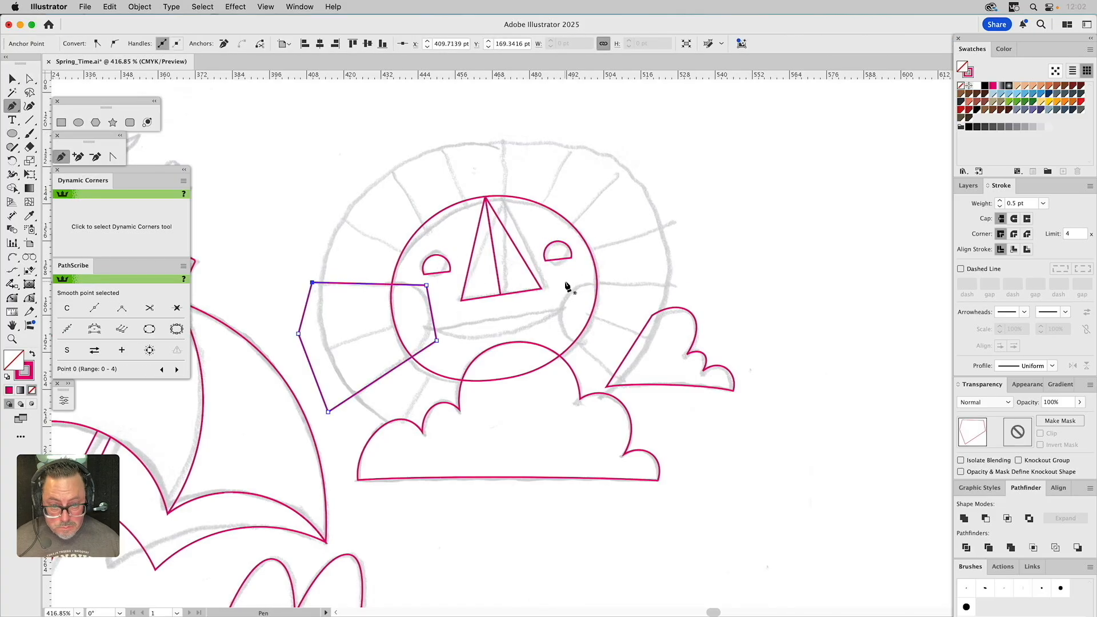
click(571, 282)
key(a)
click(437, 341)
drag(428, 294, 425, 311)
Draw a larger oval around the face for the sun's outer rim and combine it with the face oval as a compound path
key(l)
drag(320, 137, 668, 435)
key(a)
key(v)
shift+click(443, 215)
key(ctrl+8)
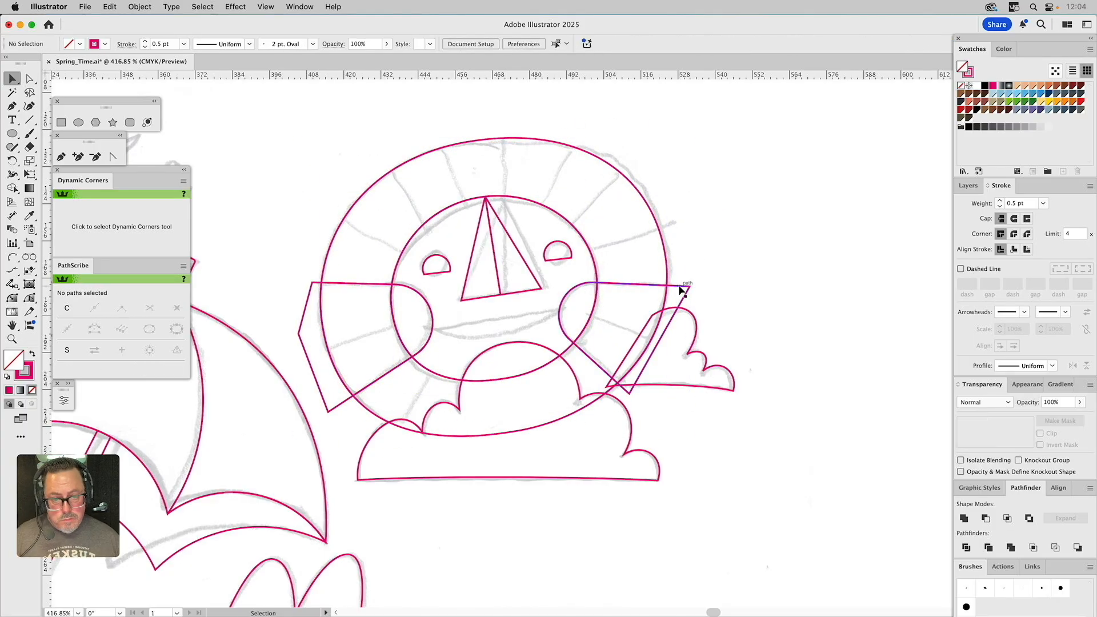
Trace a closed zigzag along the sketched ray divisions of the sun's rim and use it to cut alternating light-blue rays
click(698, 325)
key(p)
click(334, 214)
click(440, 139)
click(504, 118)
click(635, 161)
click(667, 285)
click(682, 147)
click(470, 93)
click(301, 147)
click(244, 273)
click(323, 466)
click(398, 433)
click(439, 366)
click(318, 388)
click(300, 301)
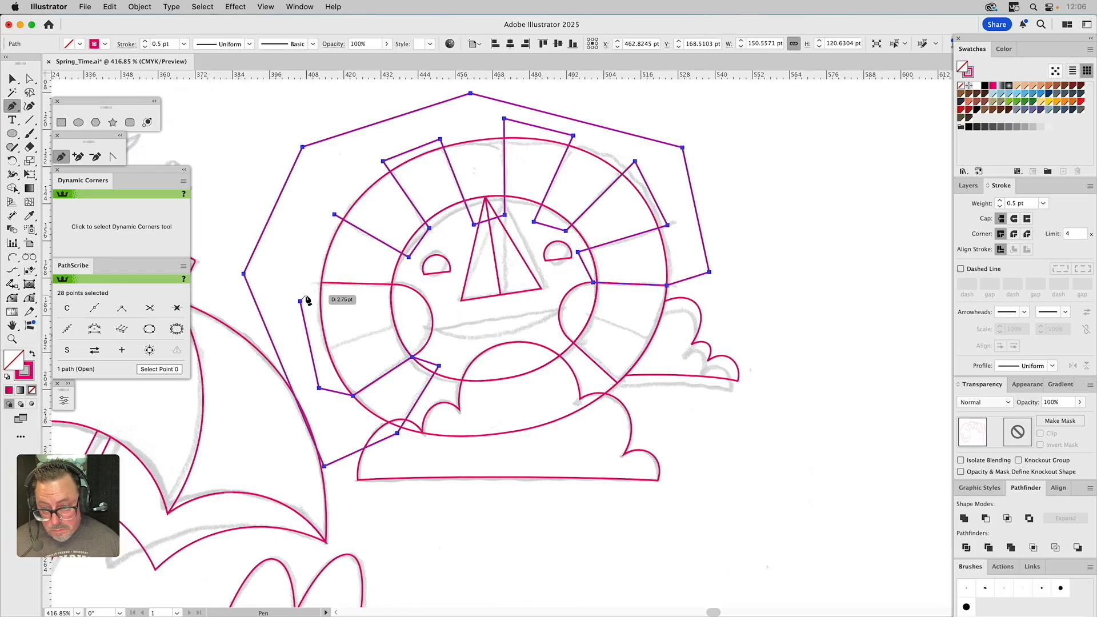
click(335, 214)
click(305, 319)
click(371, 291)
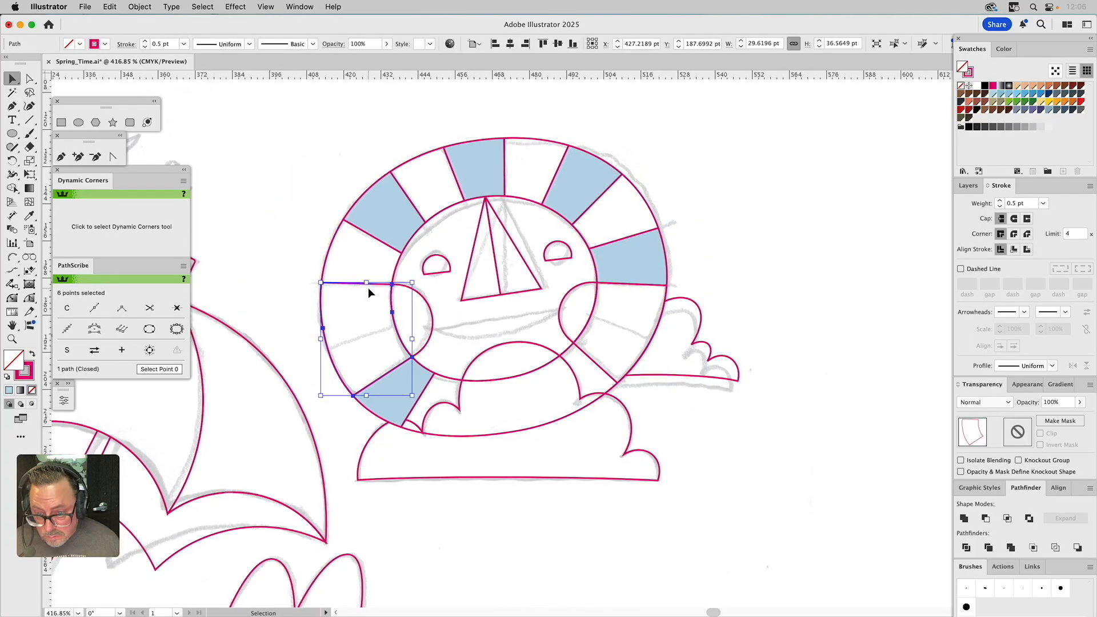
Draw a straight divider across the lower part of the sun's rim and undo the stray edits
click(619, 350)
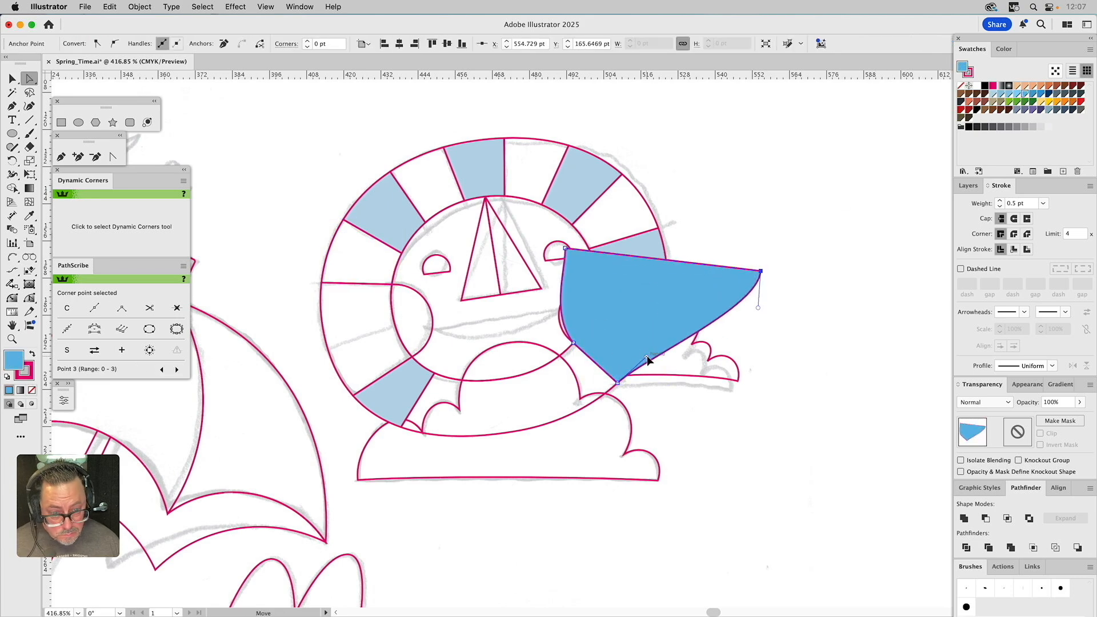
key(p)
drag(509, 377, 517, 438)
key(super+z)
key(super+z)
key(super+z)
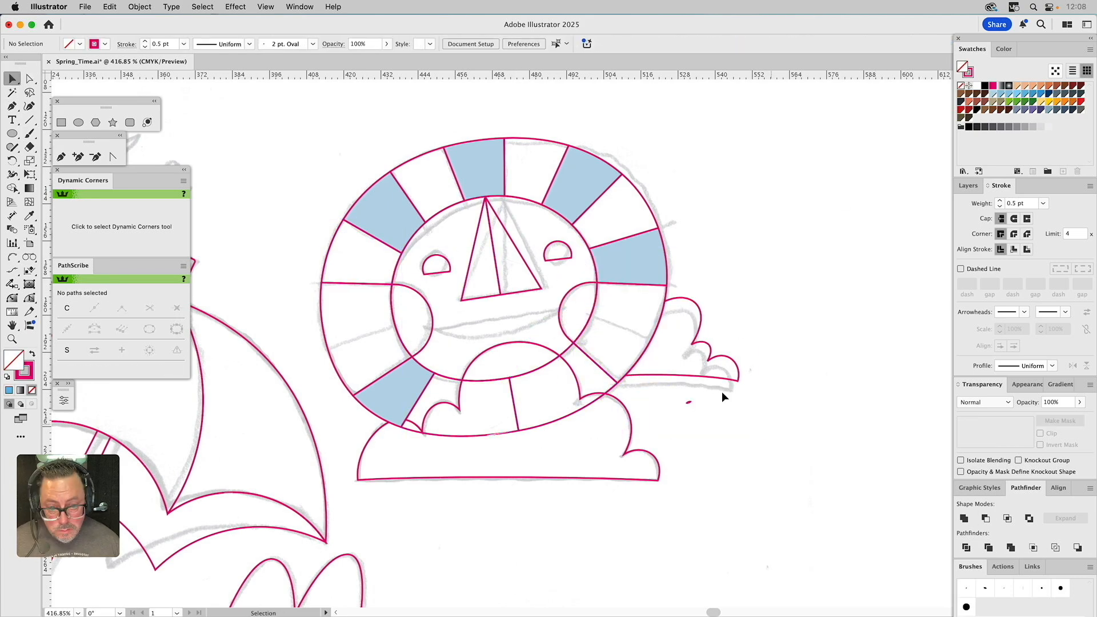
Intersect the added ray pieces with the sun's rim to trim them to its outline
click(1007, 517)
click(697, 288)
click(1007, 517)
key(super+a)
click(139, 6)
click(466, 117)
Trace the bird's back, neck and head with the Pen tool and round the corner where the neck meets the wing
key(shift+a)
click(432, 315)
click(563, 301)
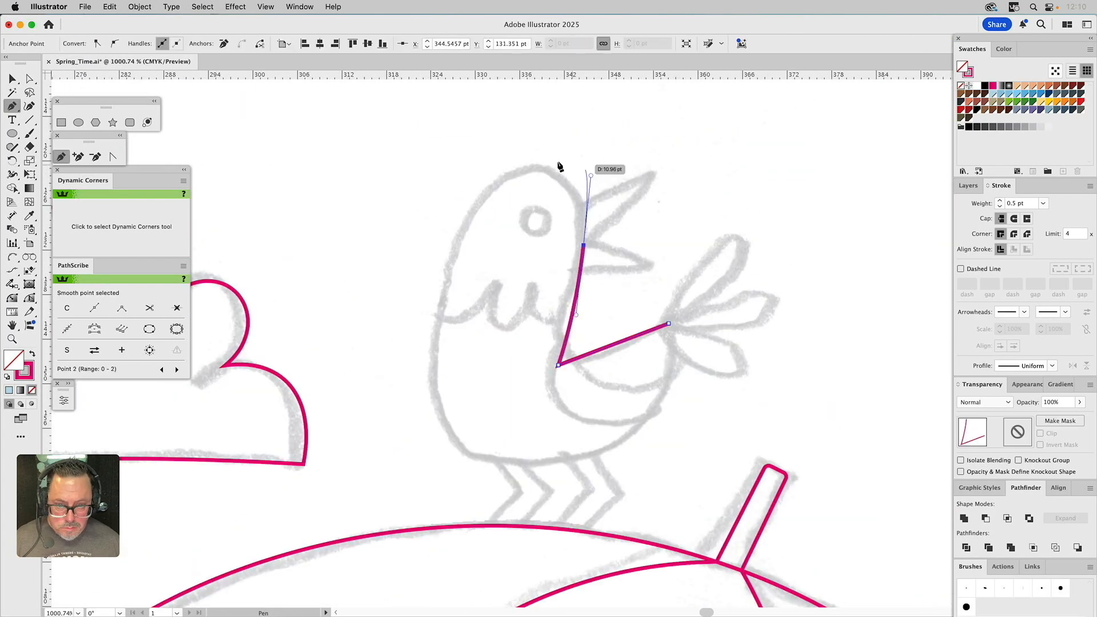
drag(466, 217, 425, 303)
key(a)
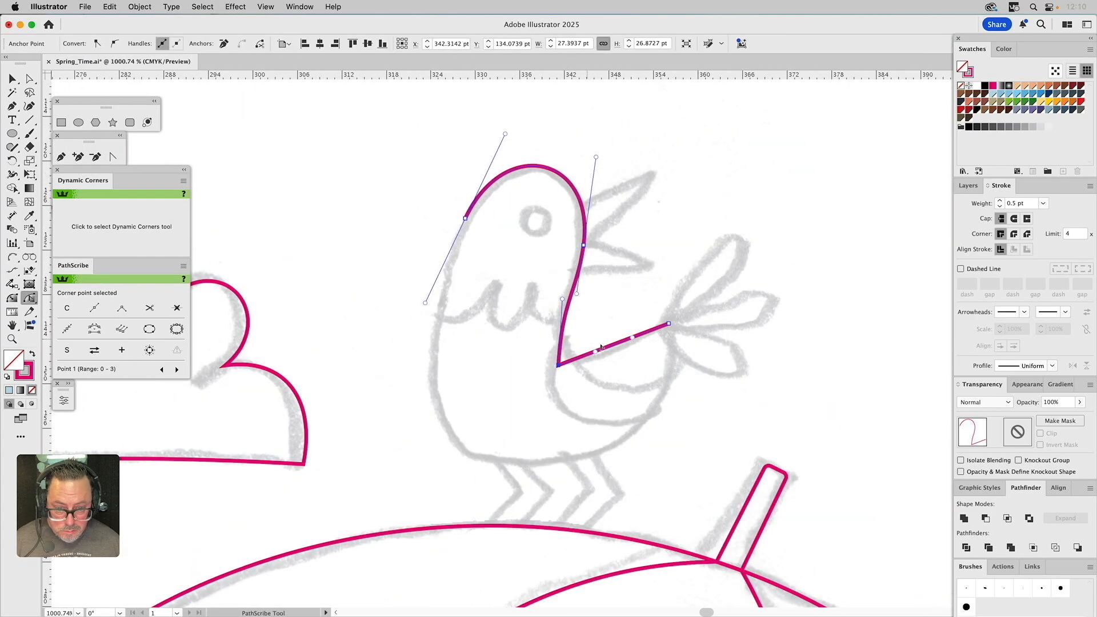
click(558, 364)
drag(566, 356, 557, 345)
Complete the bird's breast and belly outline and add the curved wing lines inside the body
key(p)
drag(434, 403, 712, 396)
click(579, 445)
mouse_move(611, 422)
mouse_down()
mouse_move(674, 342)
mouse_move(637, 302)
mouse_move(646, 380)
mouse_up()
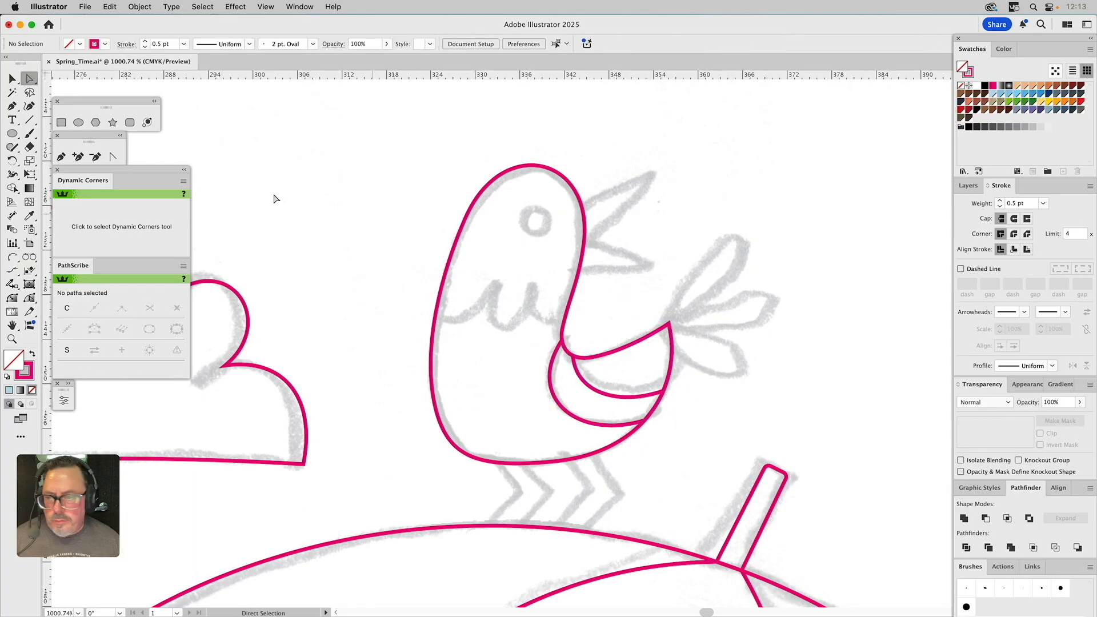
Draw the upper and lower pointed halves of the bird's open beak against the front of its head
click(634, 242)
click(583, 238)
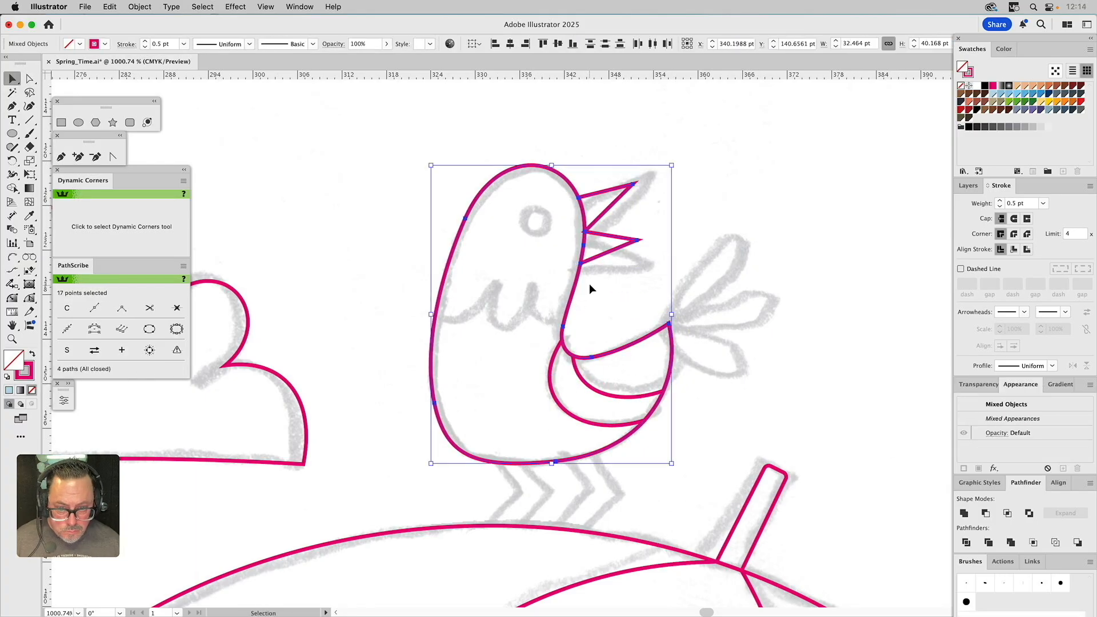
click(594, 238)
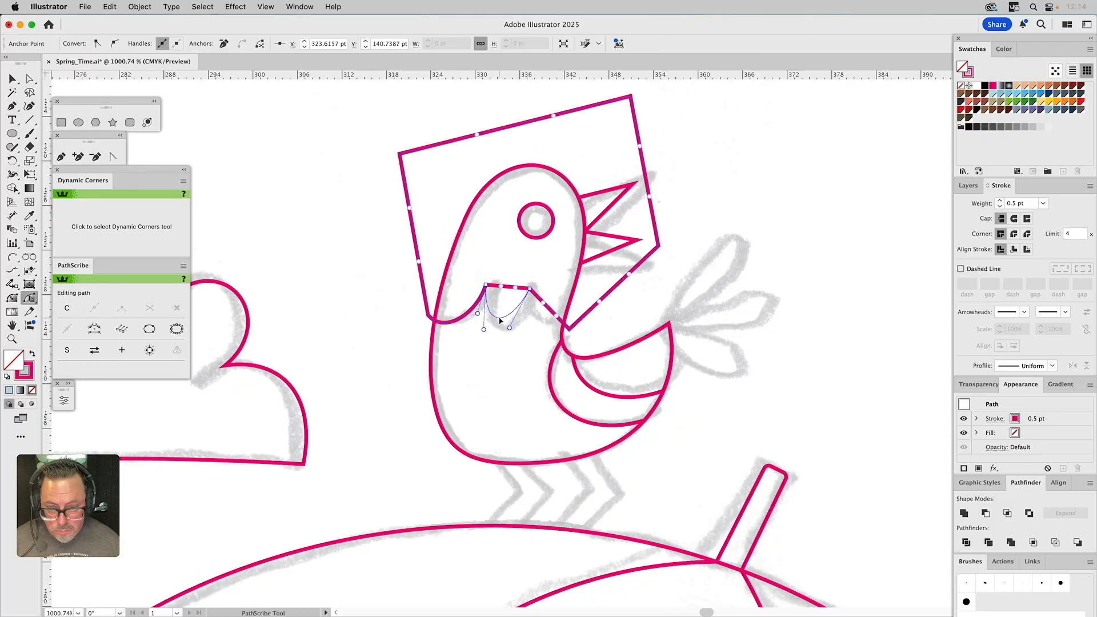
Trace the bird's three curved tail feathers fanning out from the tip of its back
click(671, 323)
click(740, 232)
click(779, 292)
click(780, 360)
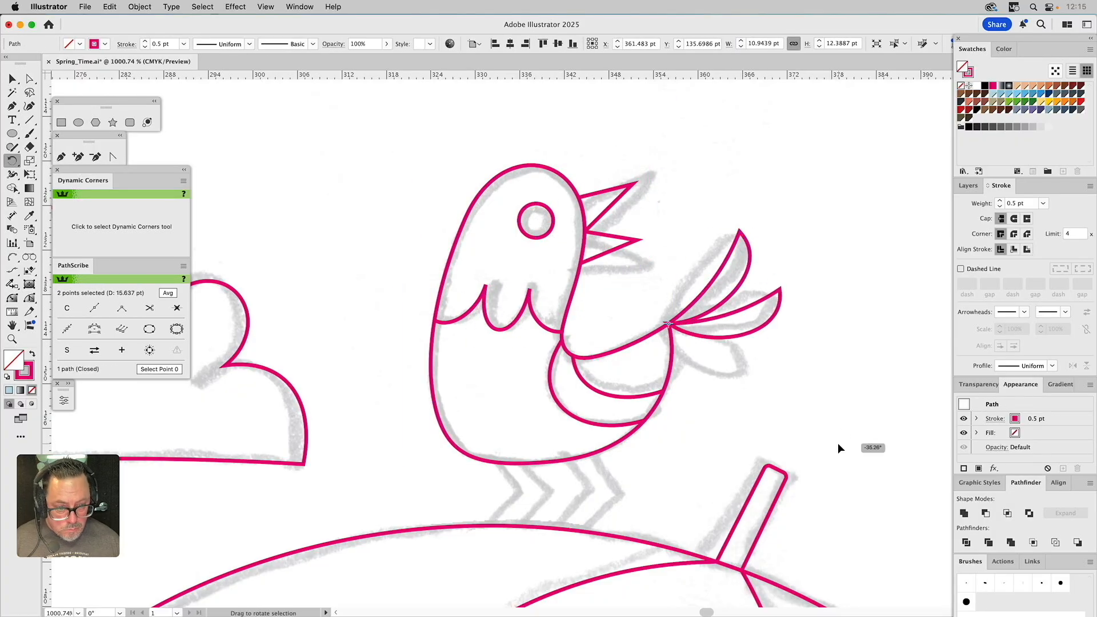
Draw a closed chevron-shaped leg under the bird's belly with the Pen tool and place a second leg beside it
key(p)
click(564, 453)
click(590, 491)
click(560, 535)
click(581, 539)
click(560, 535)
key(v)
drag(578, 481, 527, 481)
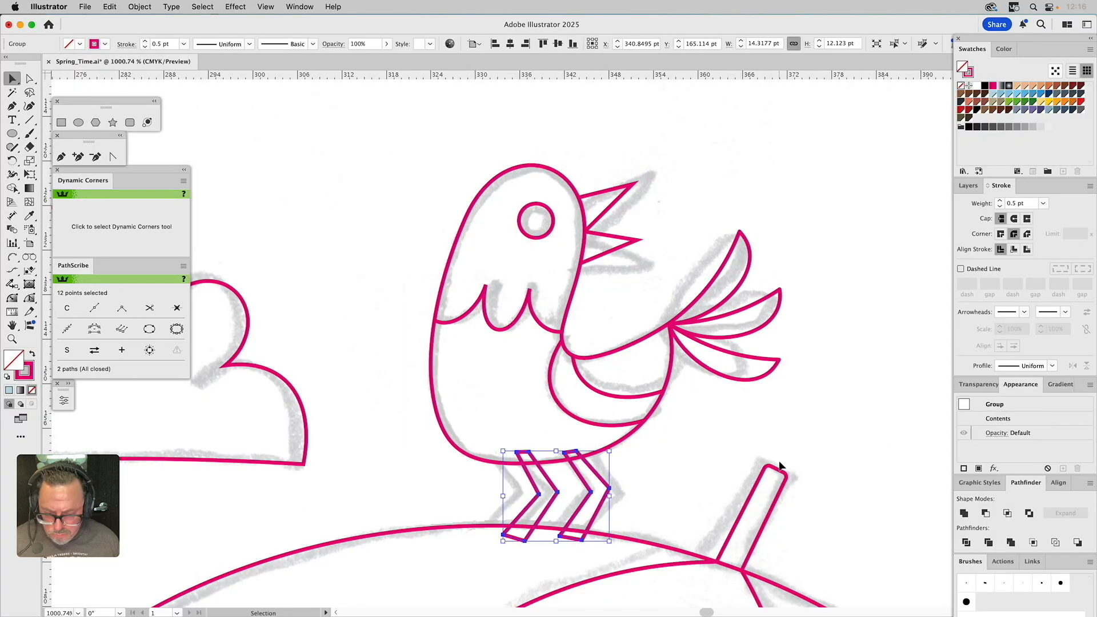
click(646, 485)
click(628, 522)
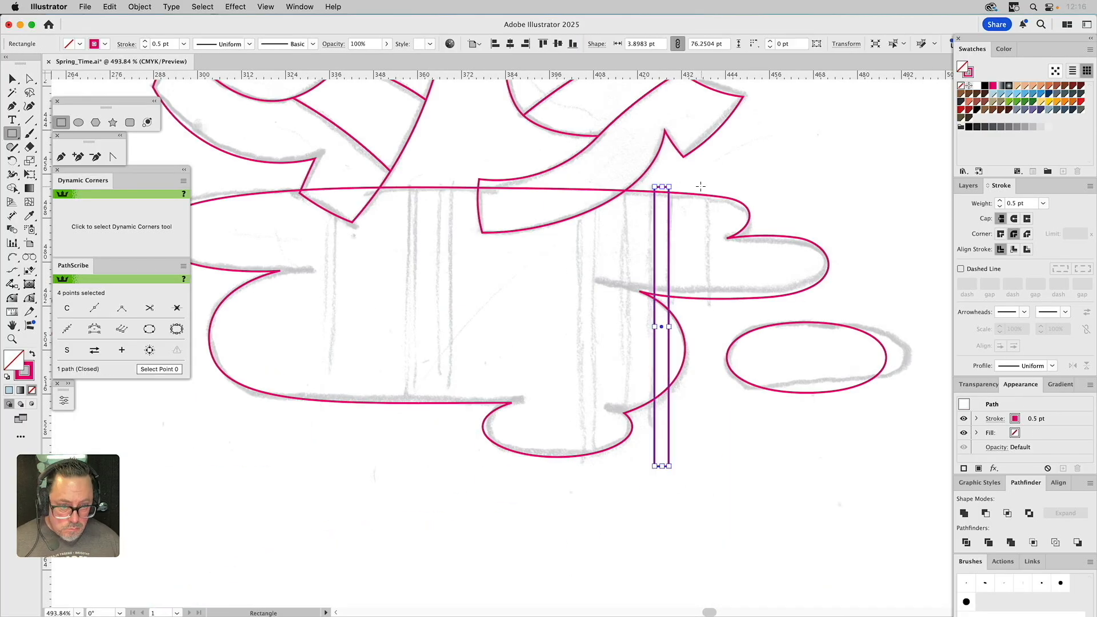
Place the narrow vertical rectangles across the large puddle to form its striped reflection
drag(661, 318, 264, 294)
click(661, 319)
drag(156, 460, 784, 311)
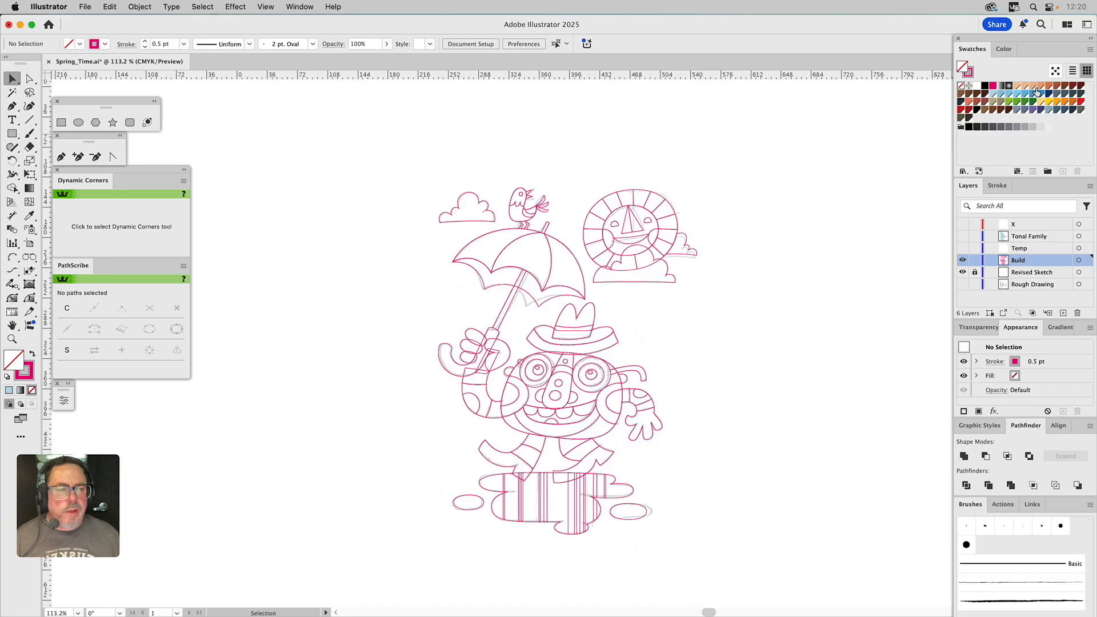
Open the swatch library Nataraja_Colors.ase from the Desktop
click(1089, 51)
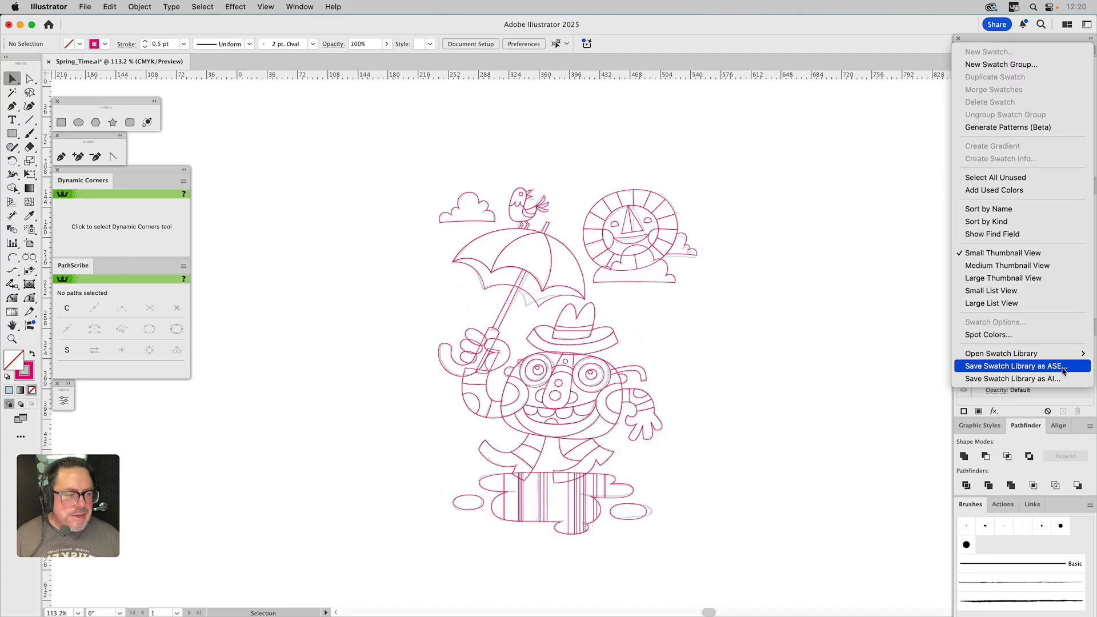
click(887, 226)
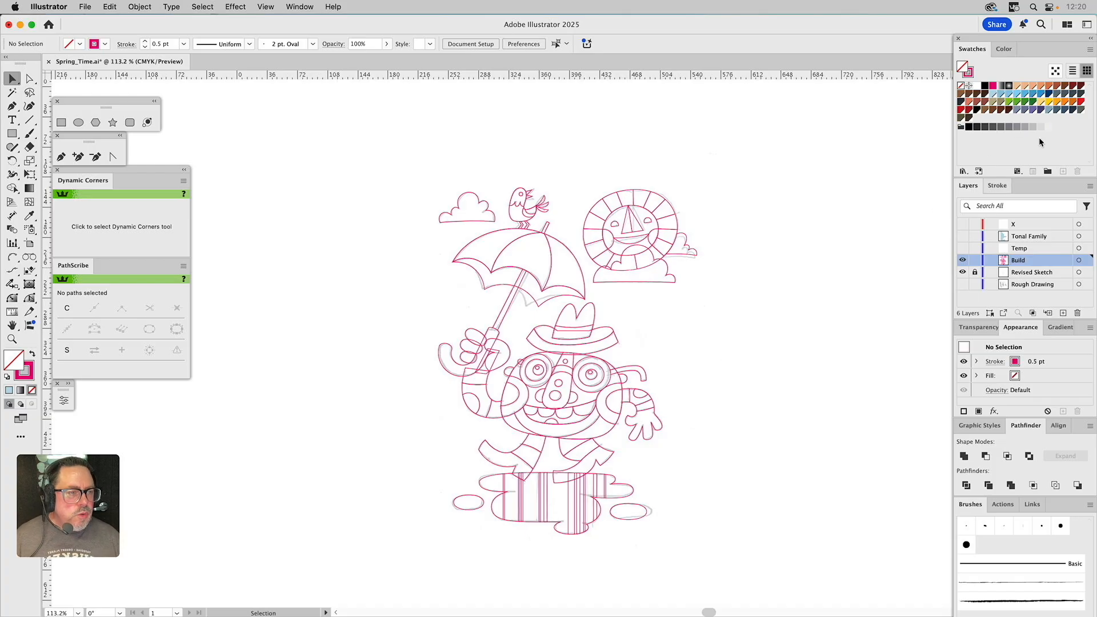
click(1090, 51)
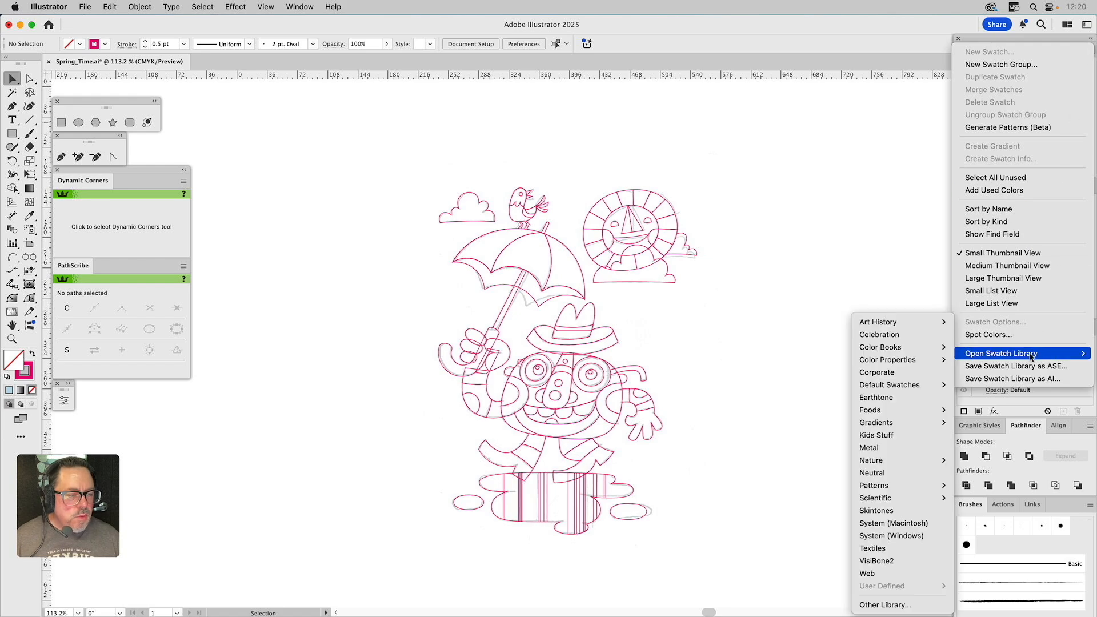
mouse_move(986, 358)
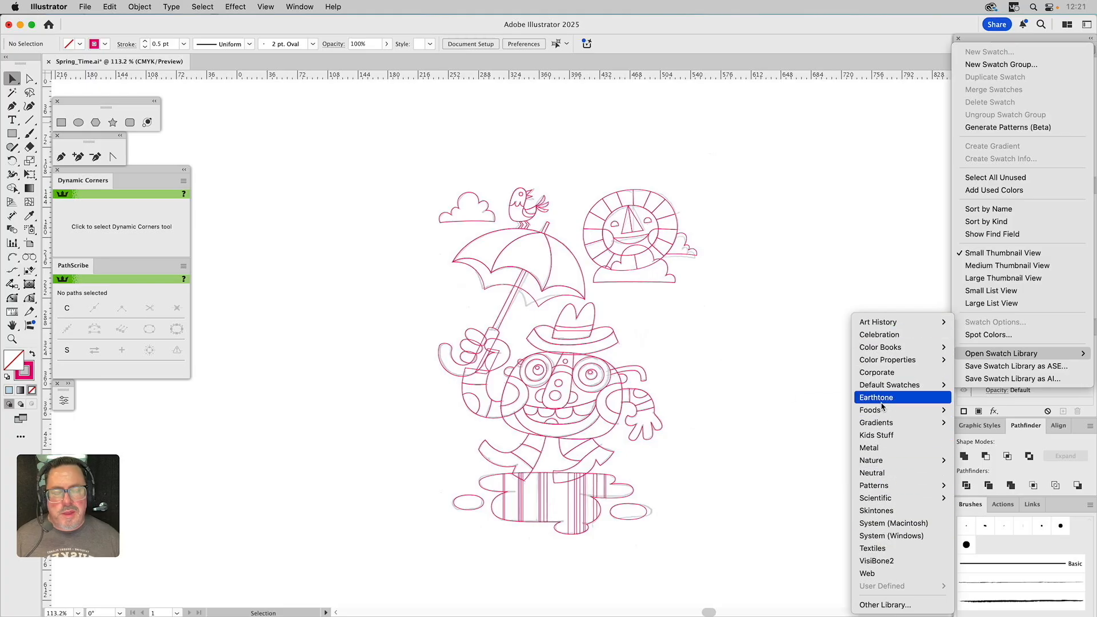
mouse_move(889, 501)
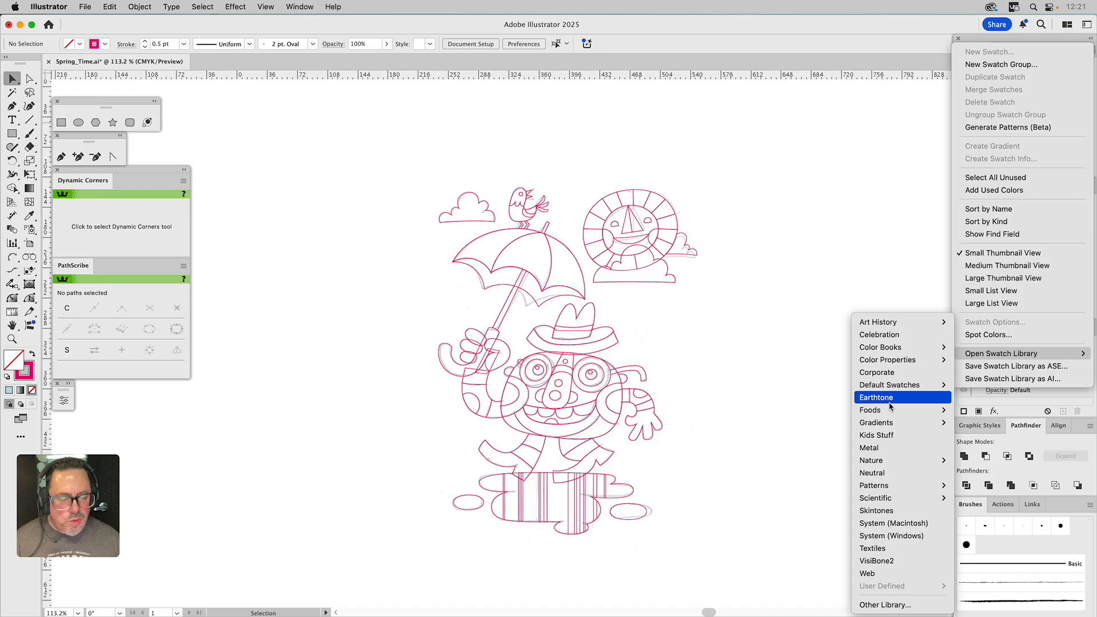
click(902, 601)
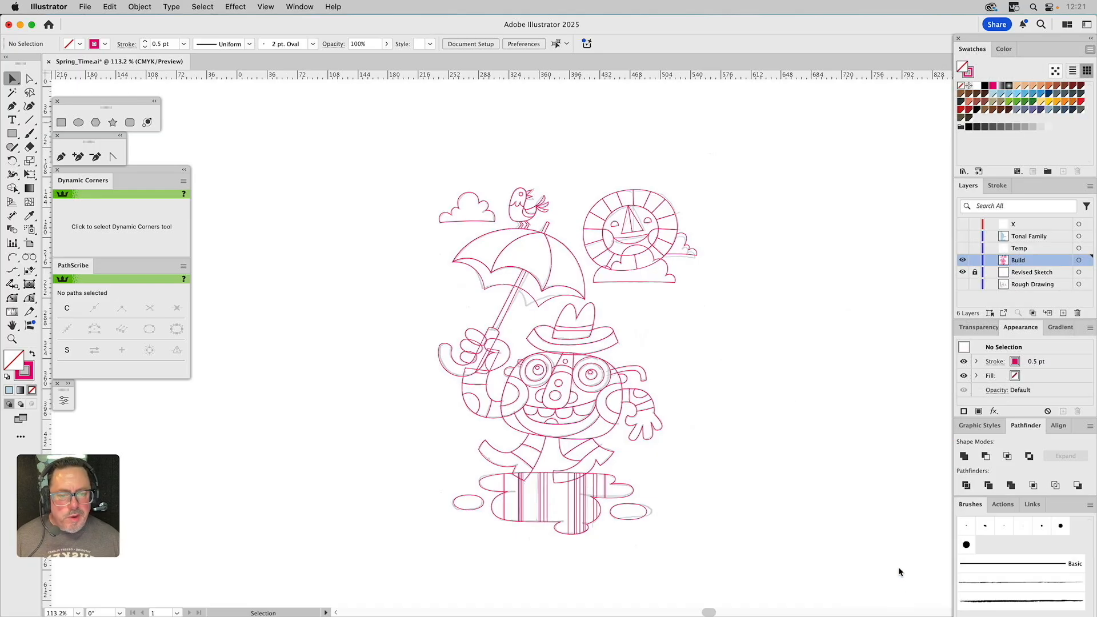
click(356, 161)
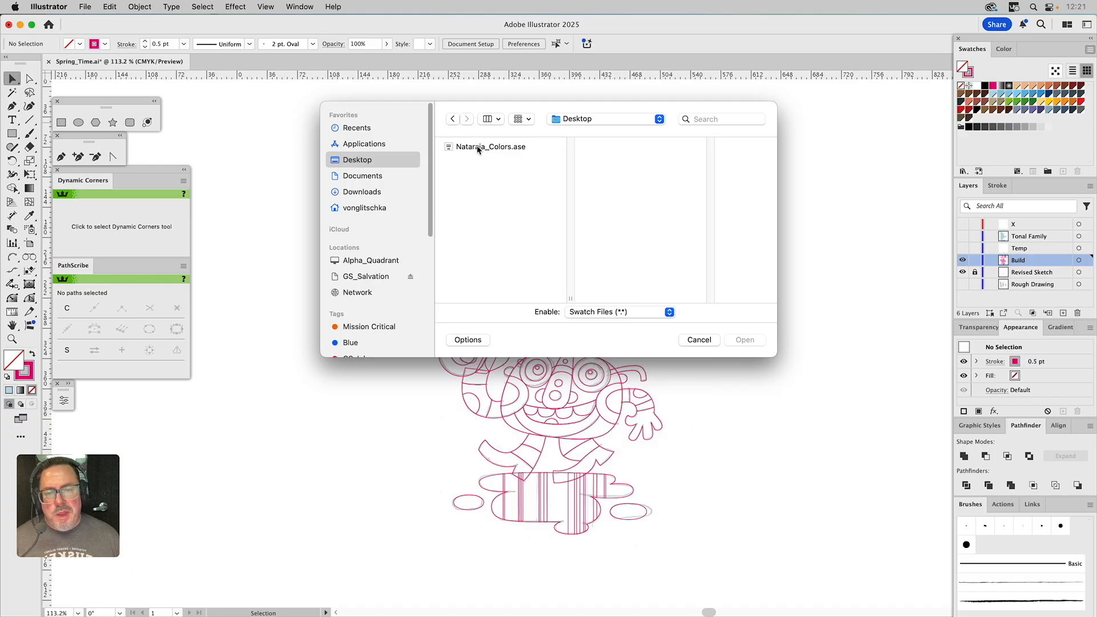
click(477, 148)
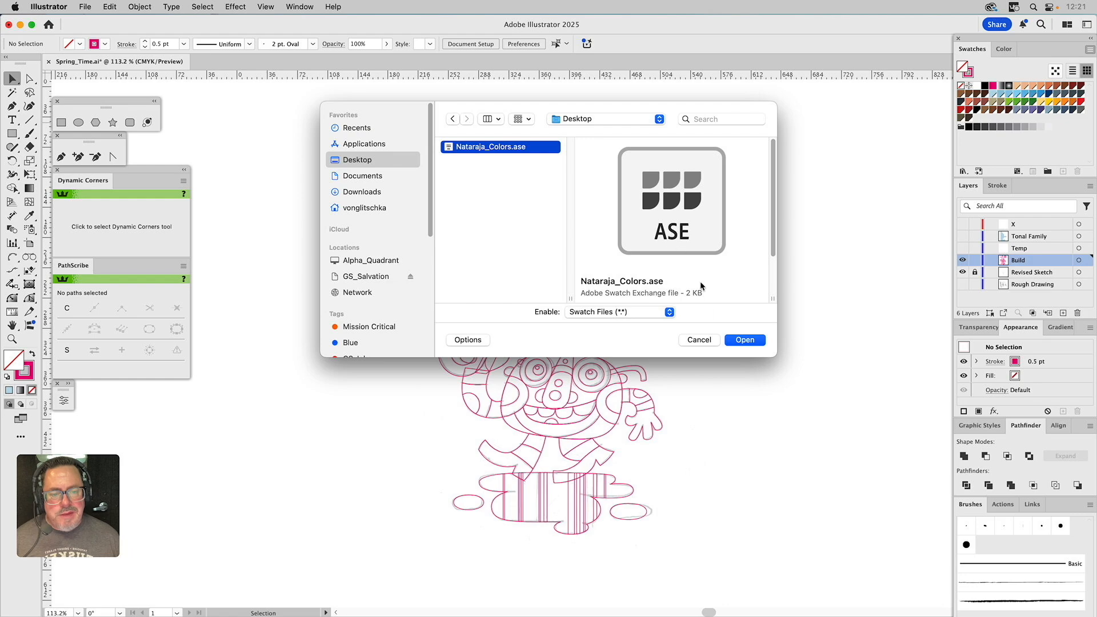
click(744, 341)
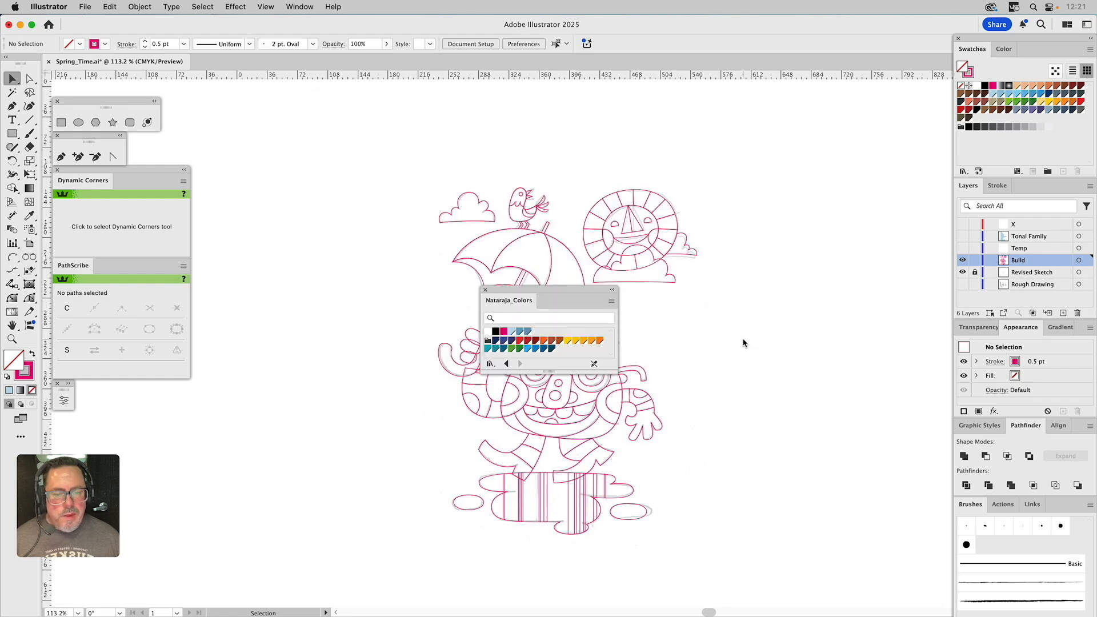
Add the Nataraja_Colors color group to the document's swatches and close the library
drag(554, 289, 821, 242)
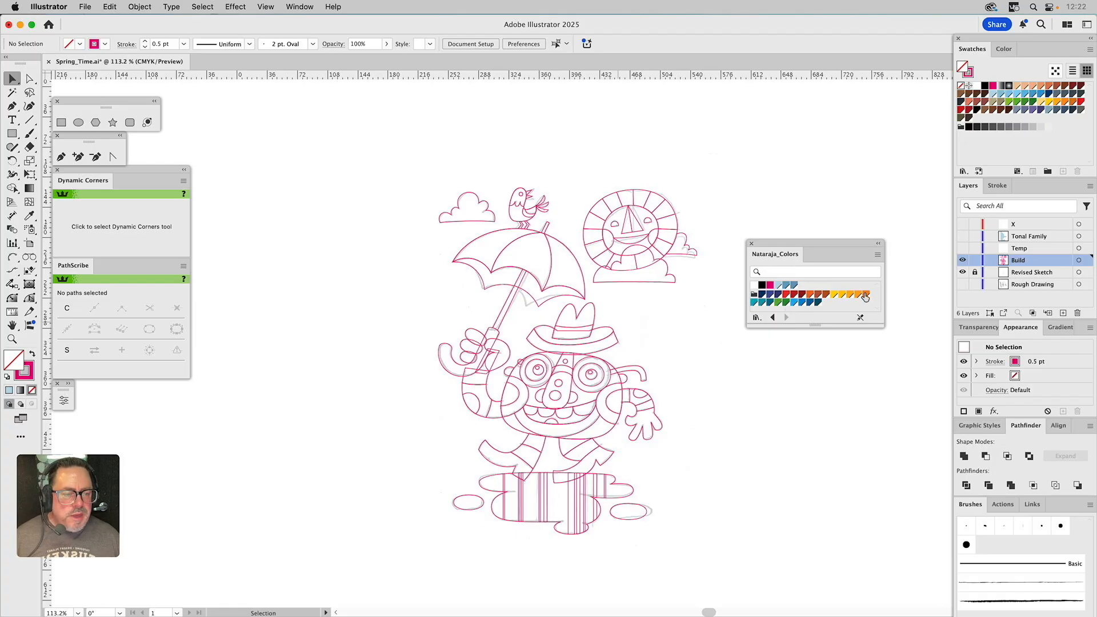
click(753, 297)
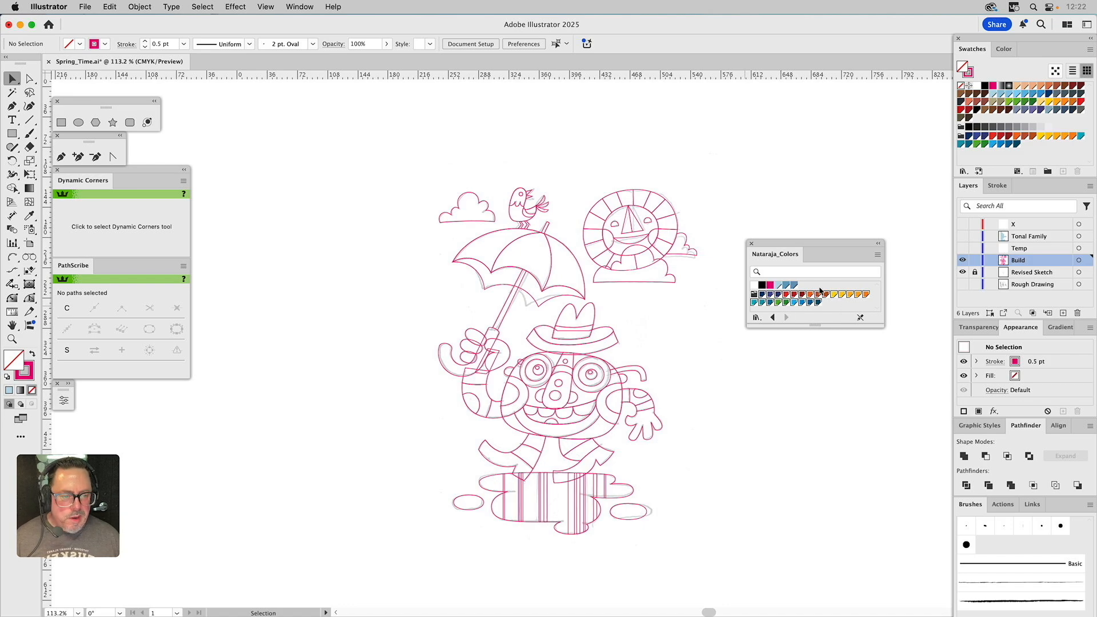
click(751, 243)
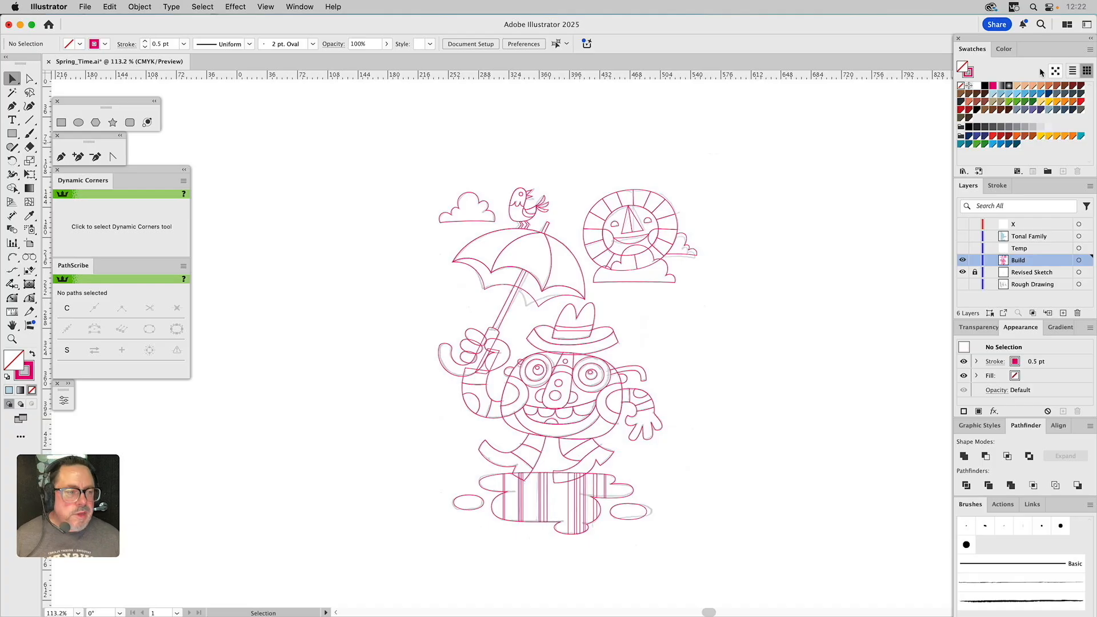
Show the Tonal Family layer with its light-blue palette squares
click(963, 238)
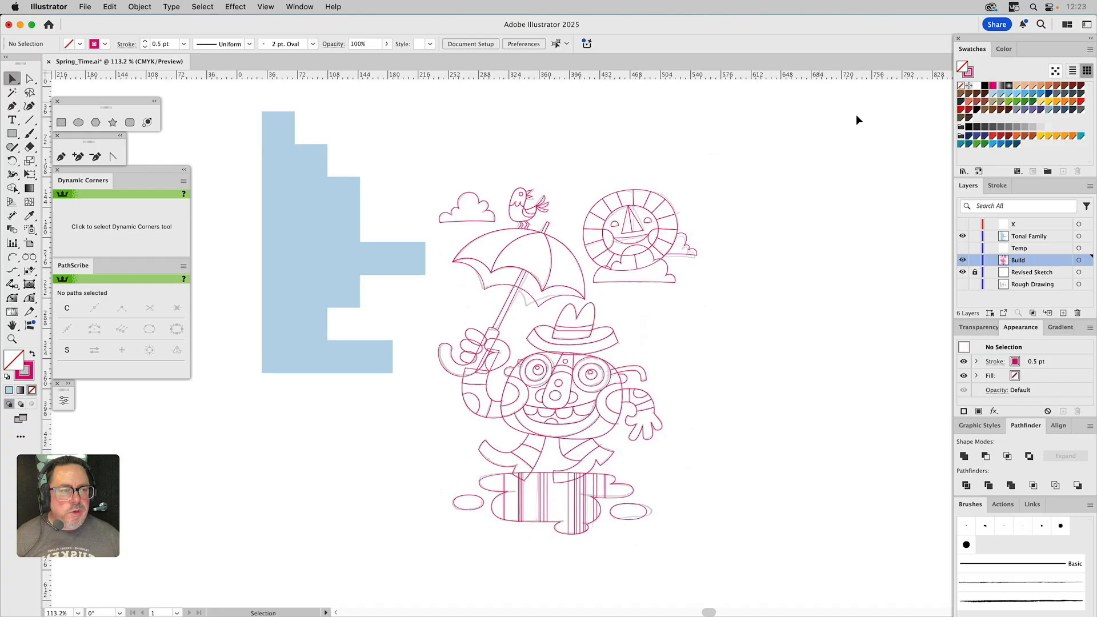
click(1089, 49)
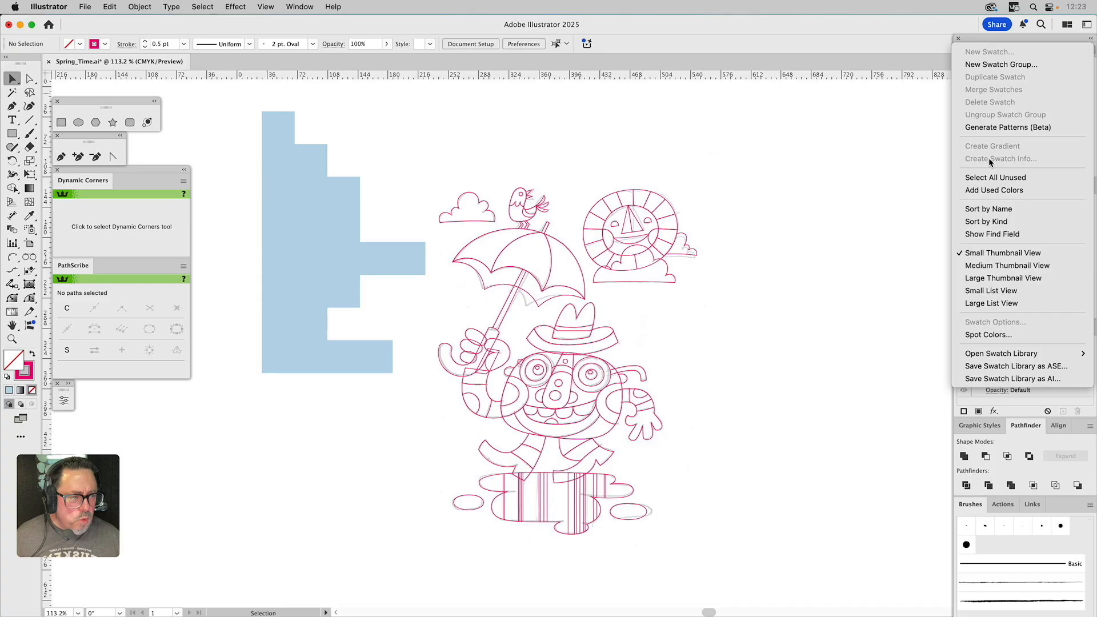
click(858, 146)
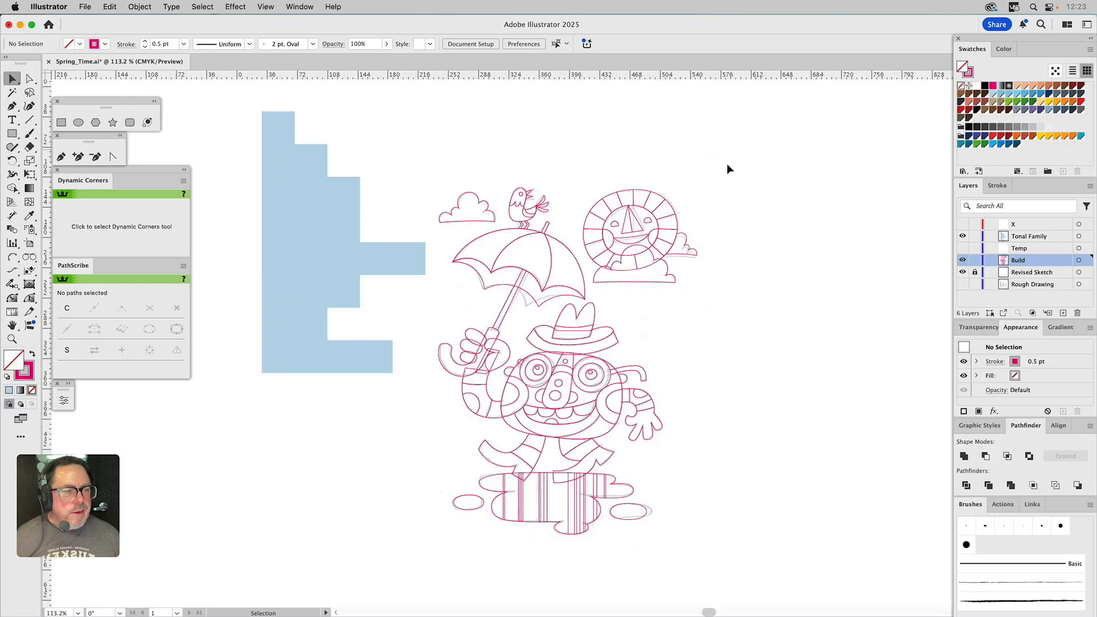
Inspect the CMYK mix of the topmost palette square's light-blue fill
click(272, 126)
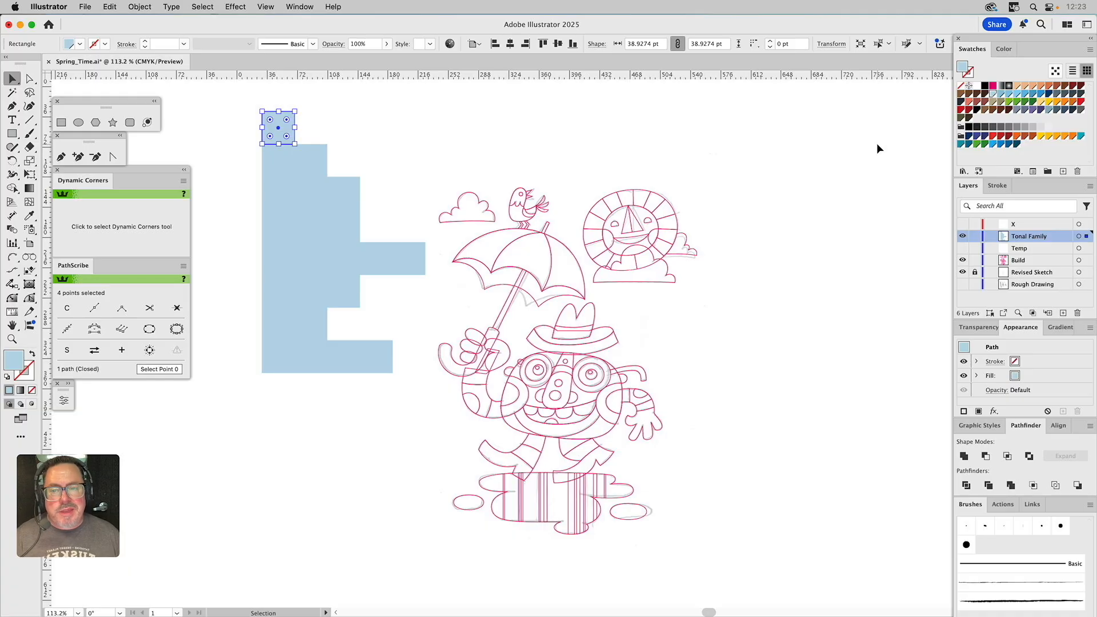
click(1005, 50)
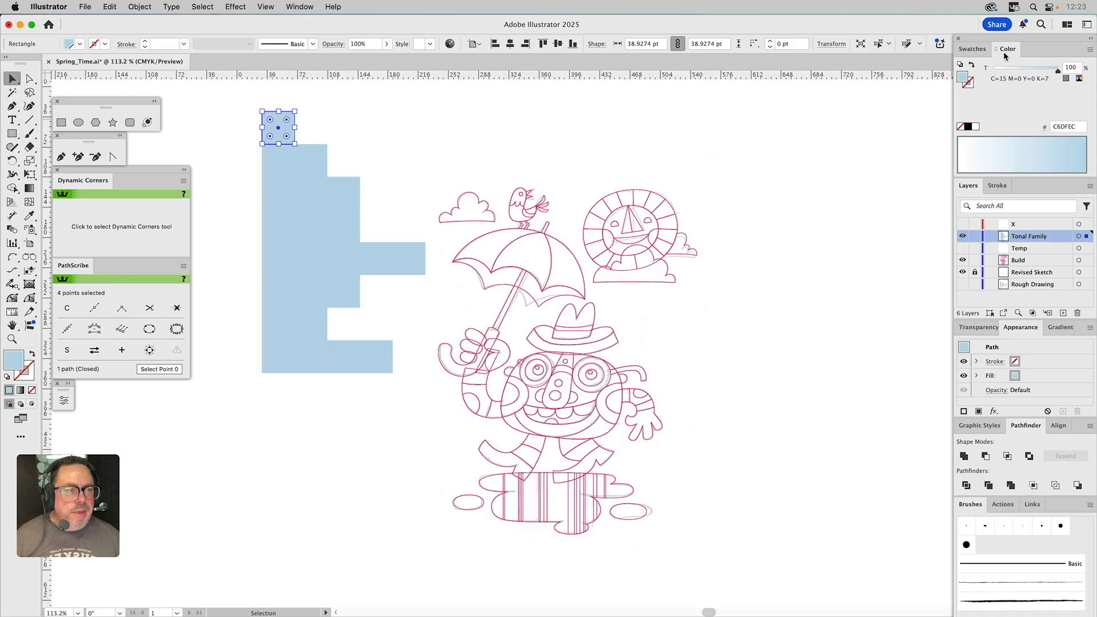
click(1079, 79)
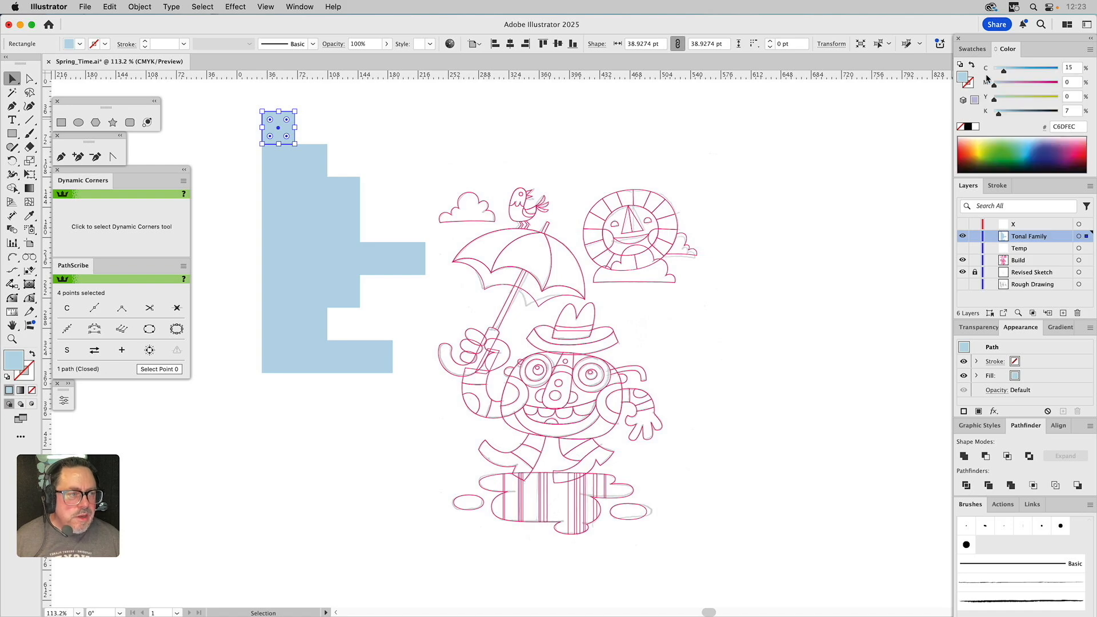
click(971, 50)
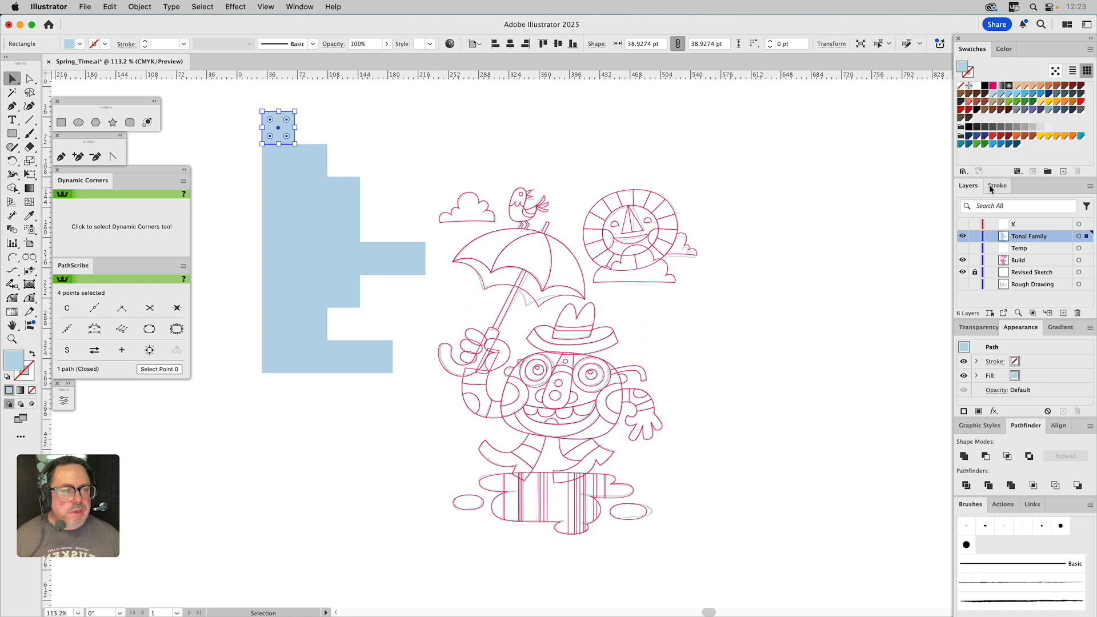
Fill the topmost palette square with dark navy and the two second-row squares with medium blue and dark indigo from the imported group
click(969, 135)
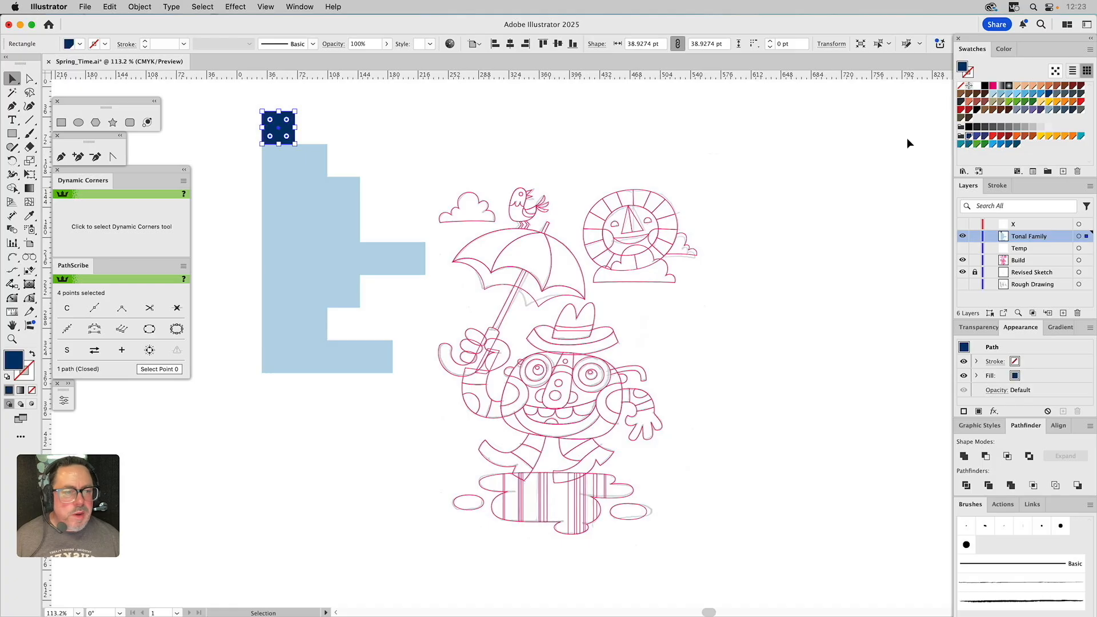
click(278, 158)
click(977, 137)
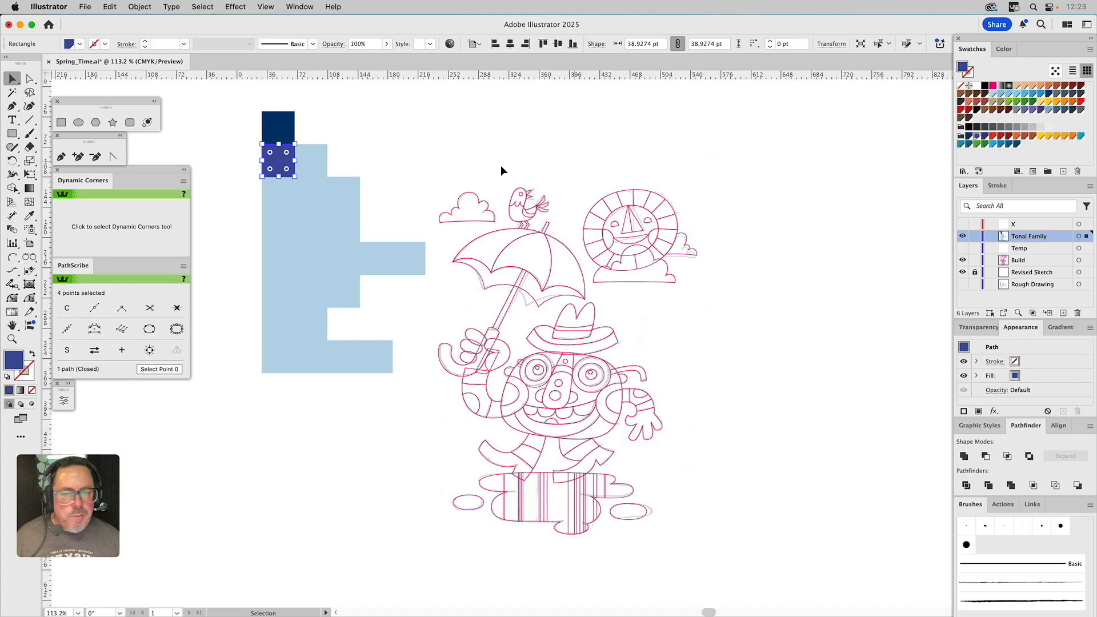
click(313, 155)
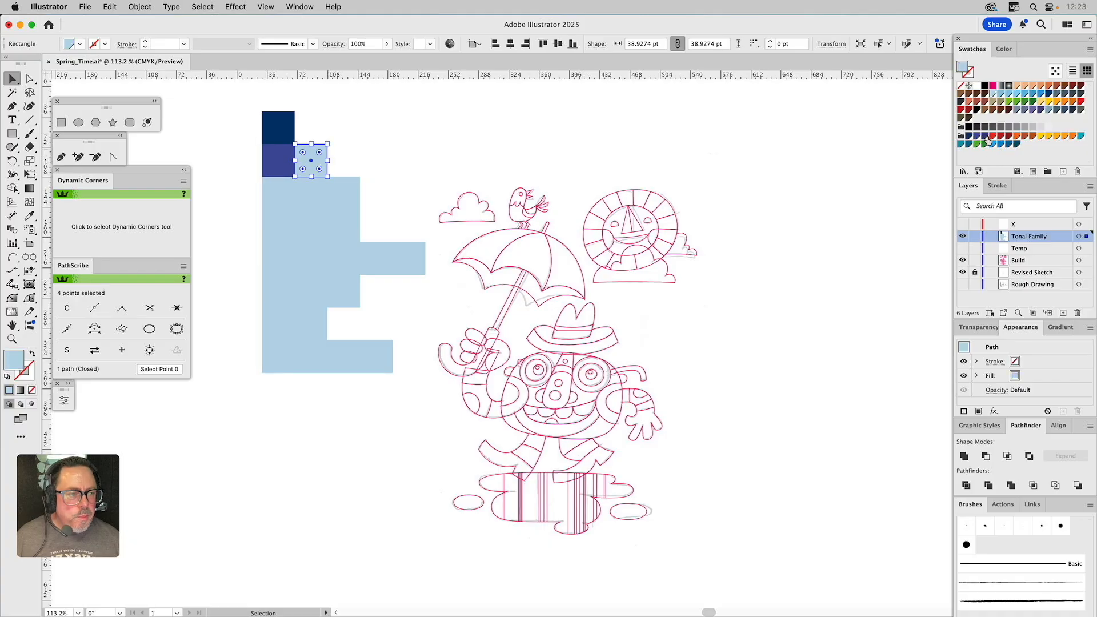
click(984, 137)
Fill the three squares of the palette's third row with bright red, medium red and dark red
click(283, 185)
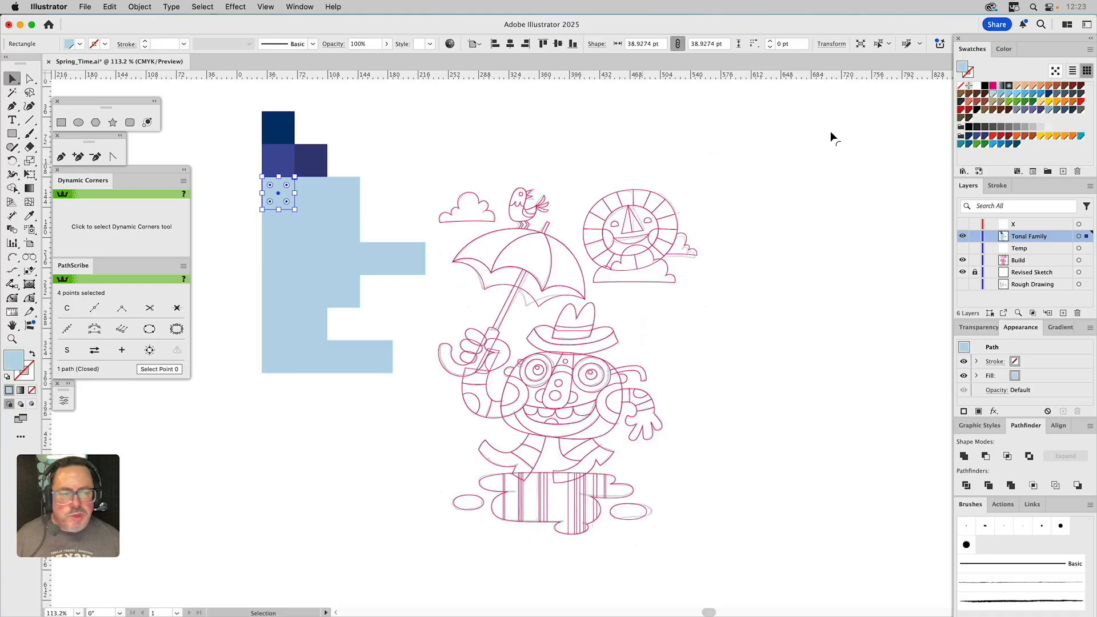
click(993, 137)
click(312, 196)
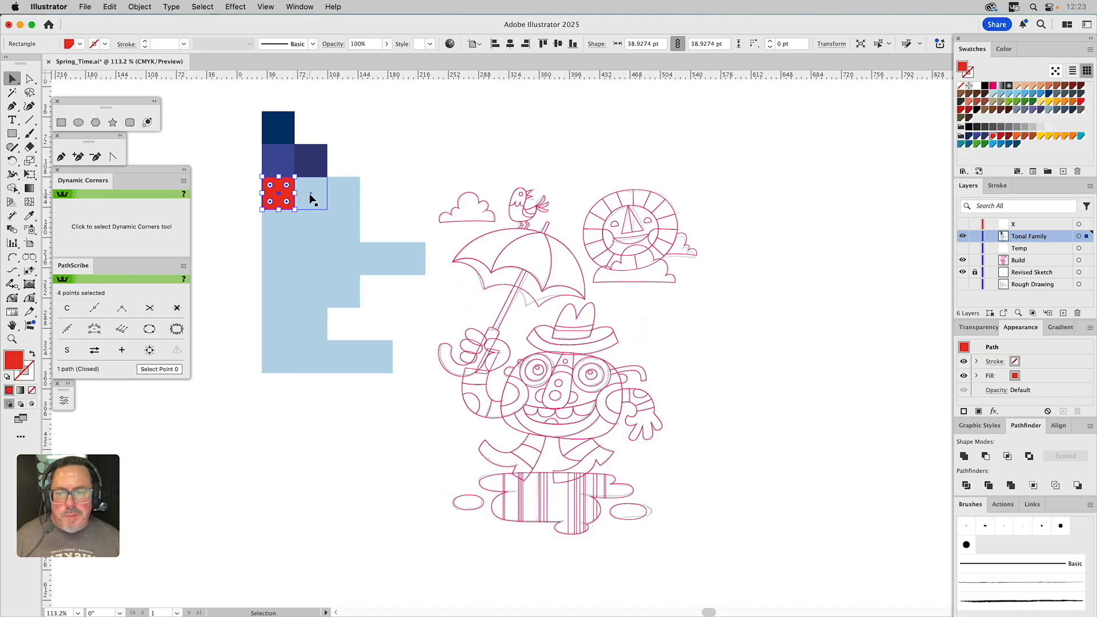
click(1000, 137)
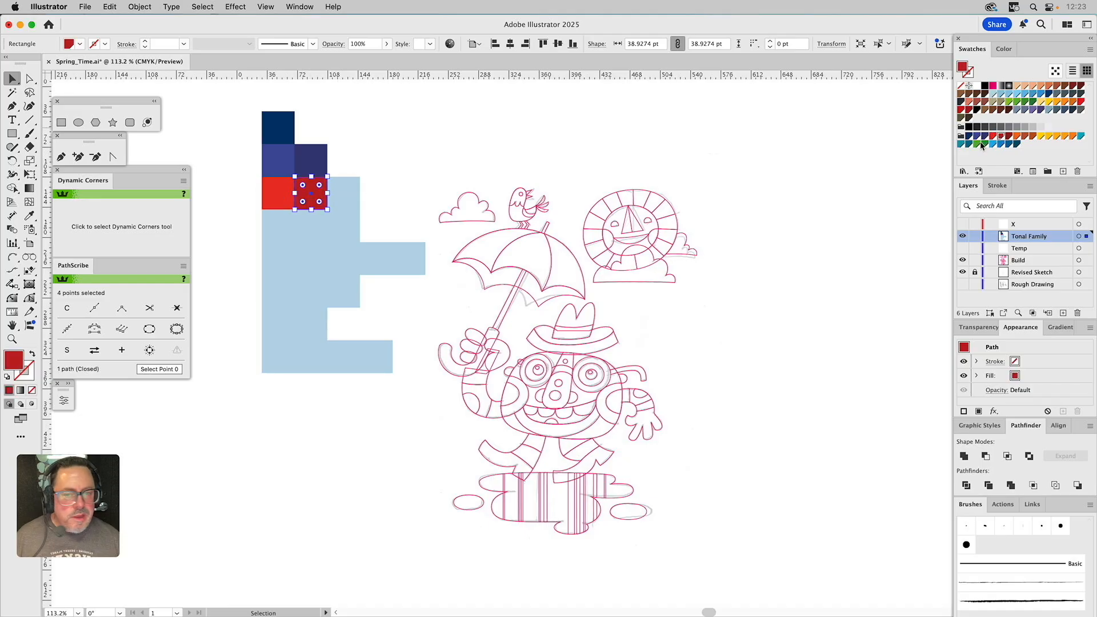
click(343, 194)
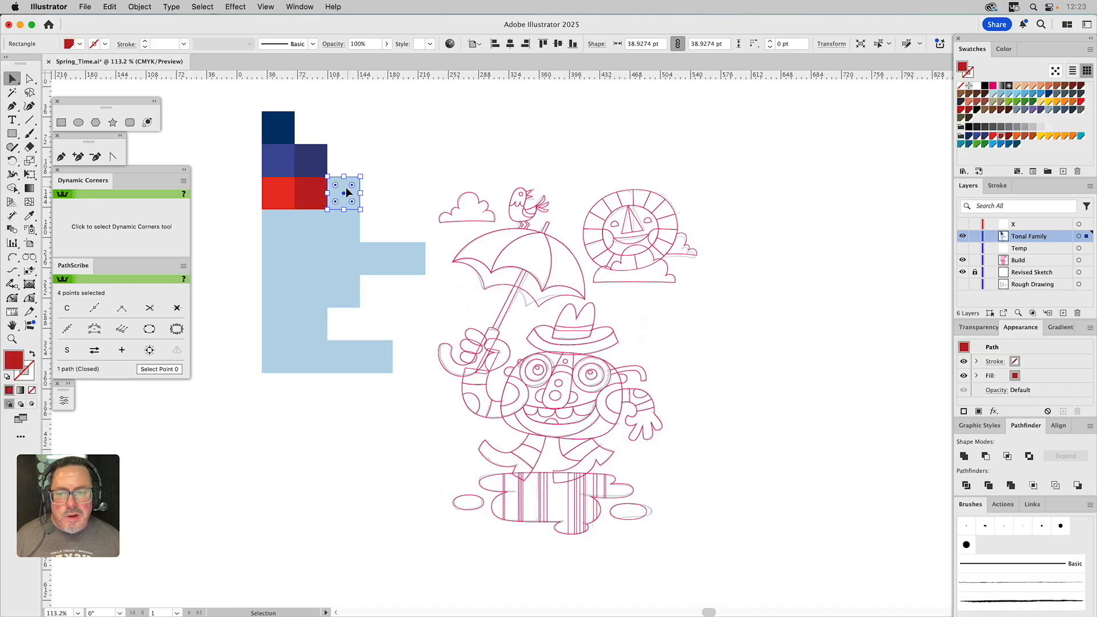
click(1008, 137)
Fill the three squares of the palette's fourth row with orange, rust and burnt orange swatches from the imported group
click(276, 218)
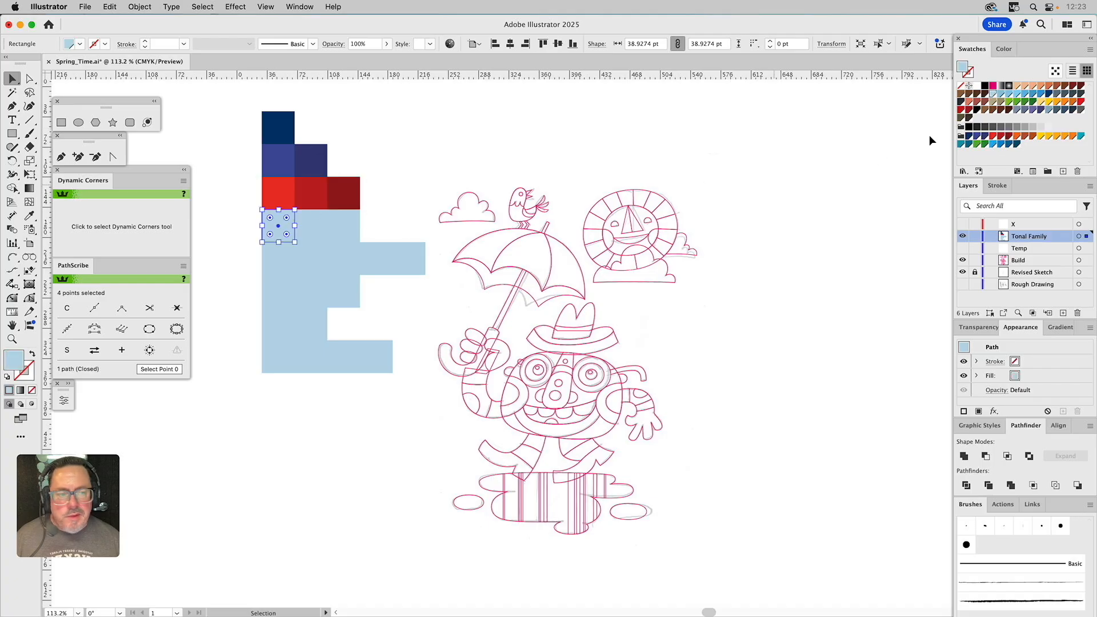
click(1016, 137)
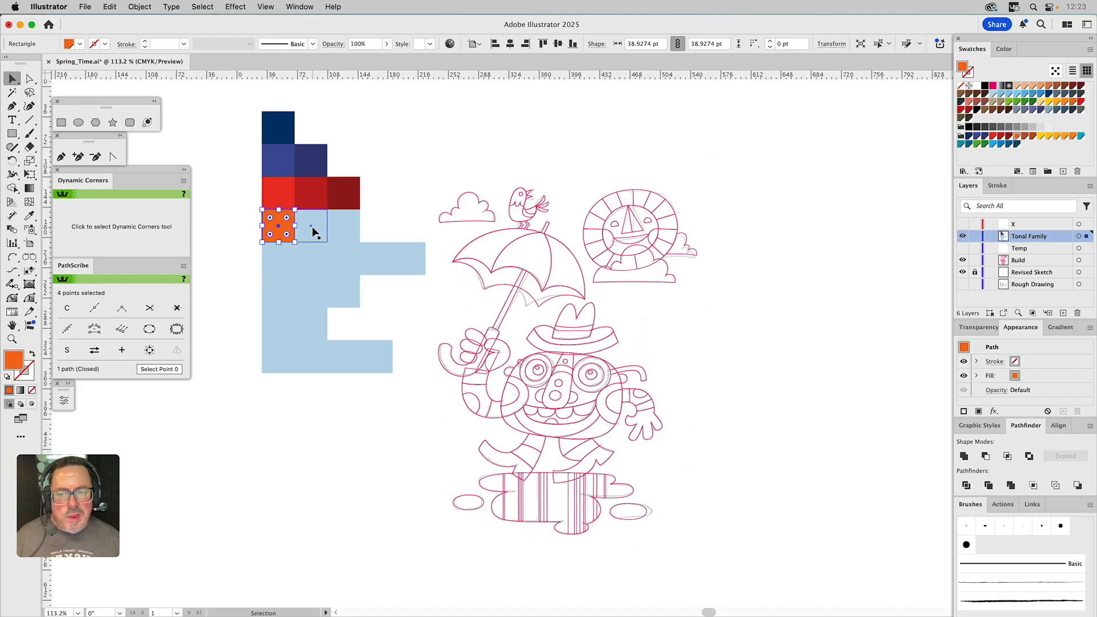
click(314, 231)
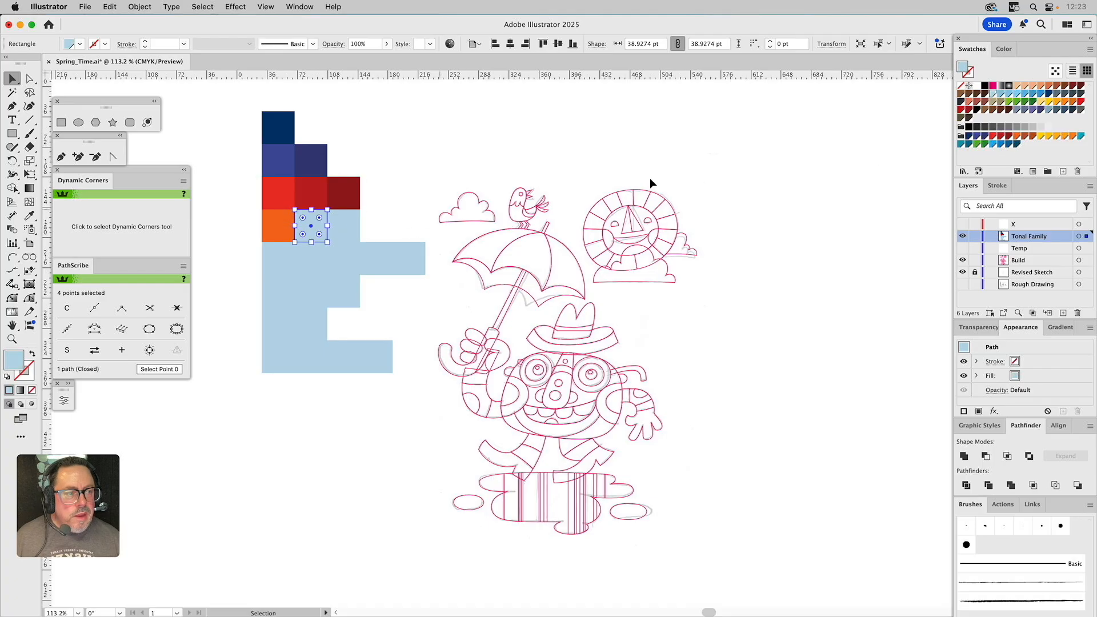
click(1026, 137)
click(342, 227)
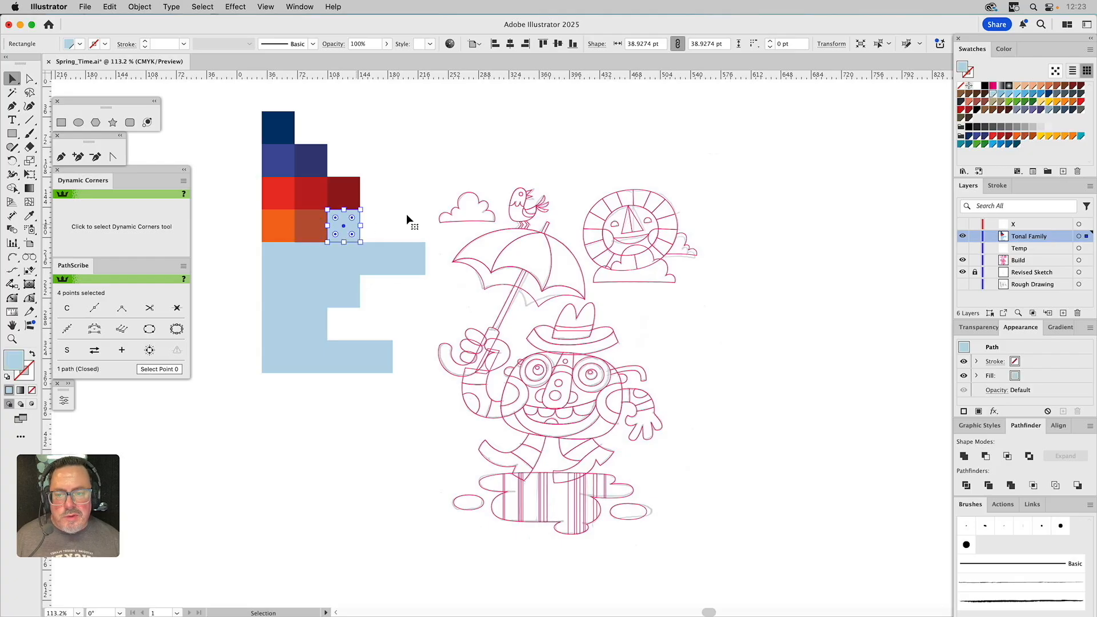
click(1033, 136)
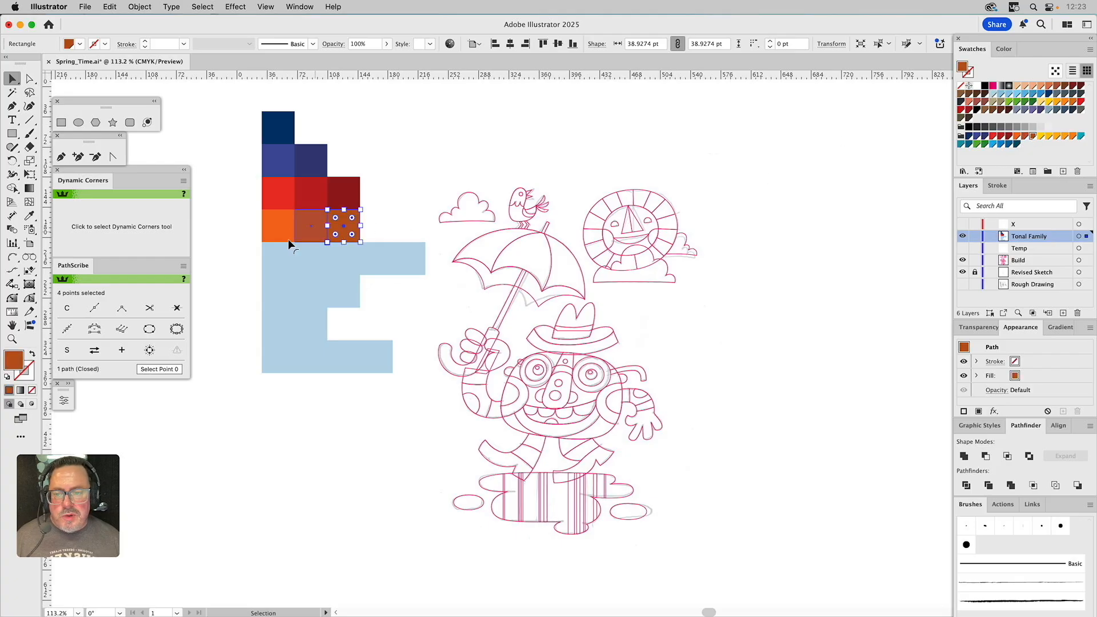
Fill the five squares of the palette's fifth row with progressively deeper swatches, from bright yellow through golden yellow and amber to orange
click(275, 255)
click(1039, 137)
click(311, 254)
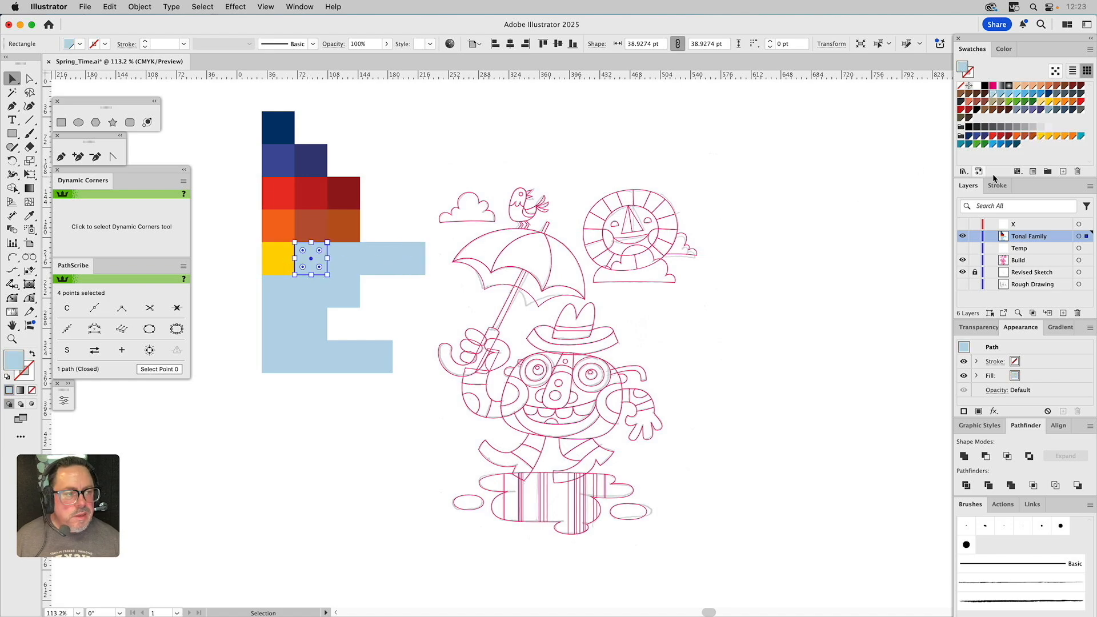
click(1049, 136)
click(341, 252)
click(1057, 137)
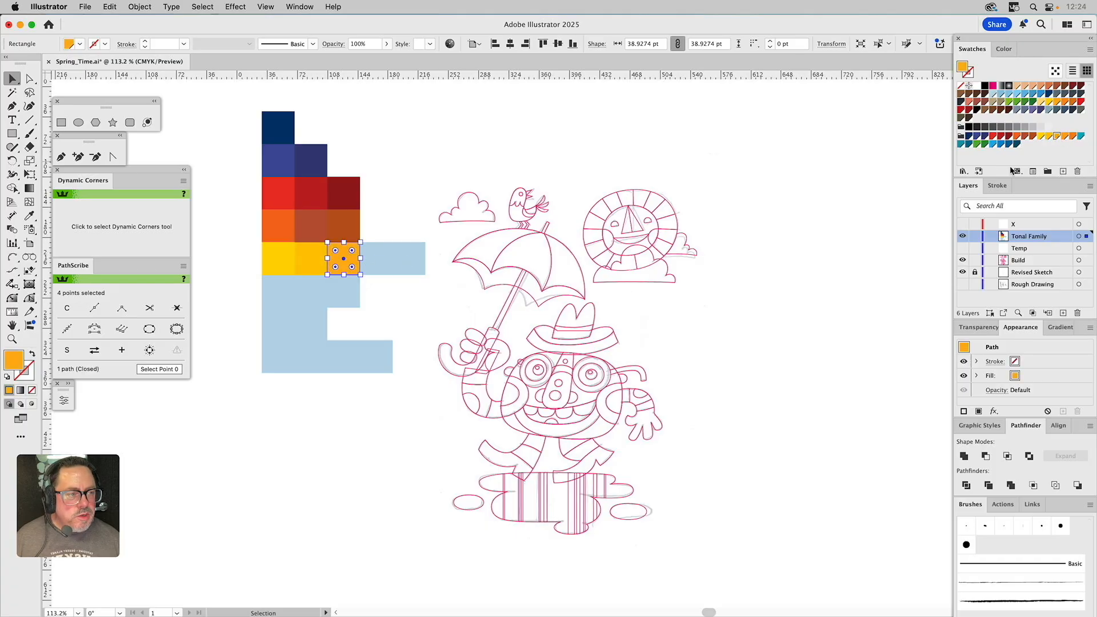
click(371, 255)
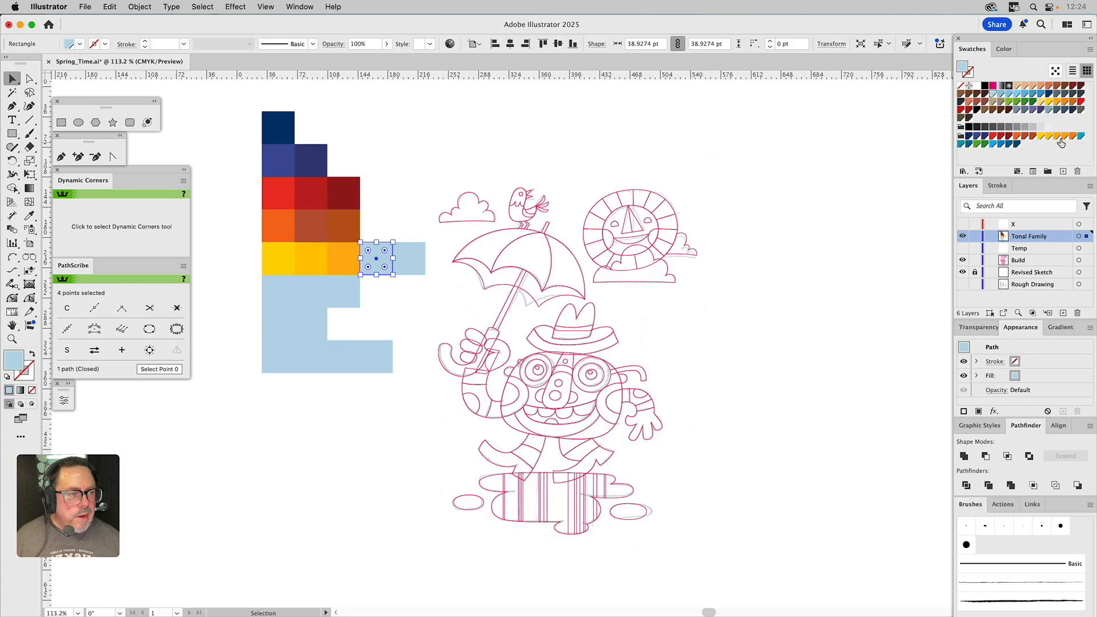
click(1065, 136)
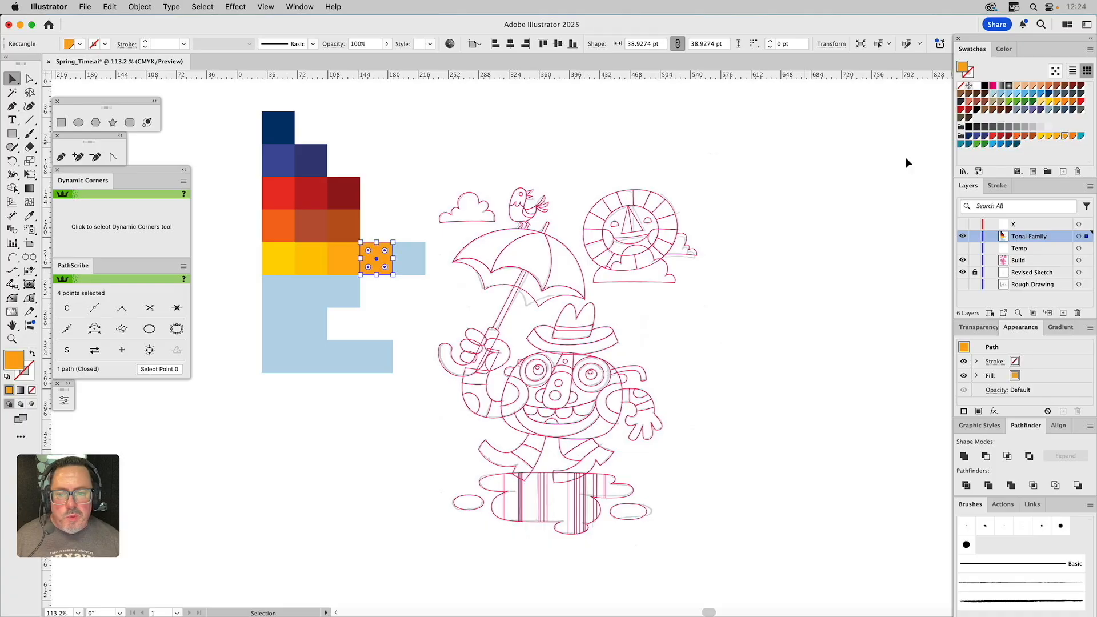
click(408, 251)
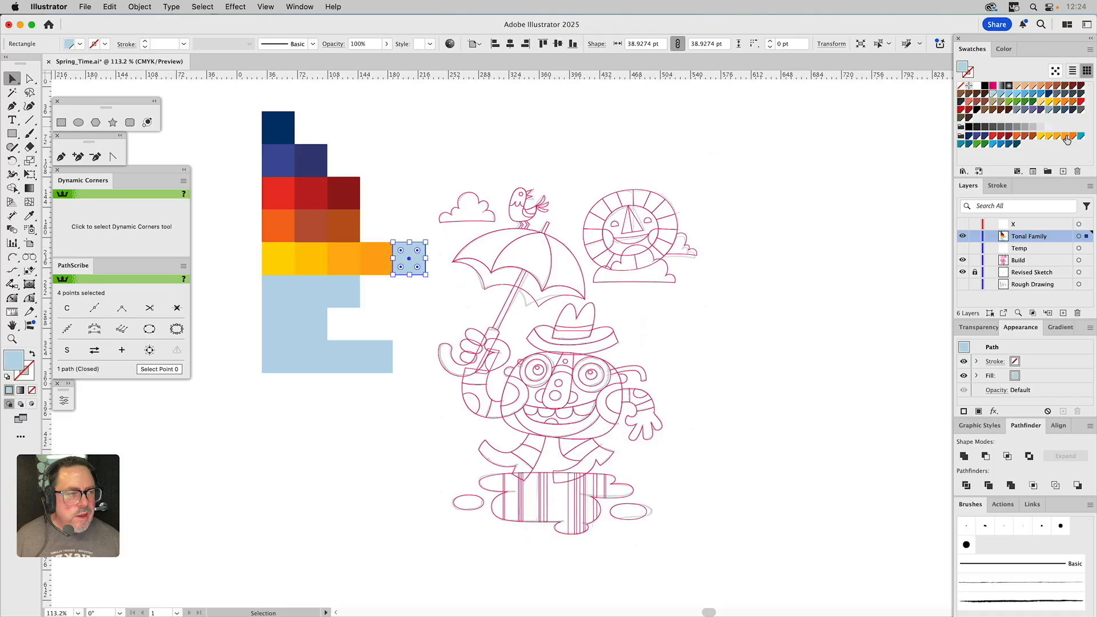
click(1073, 136)
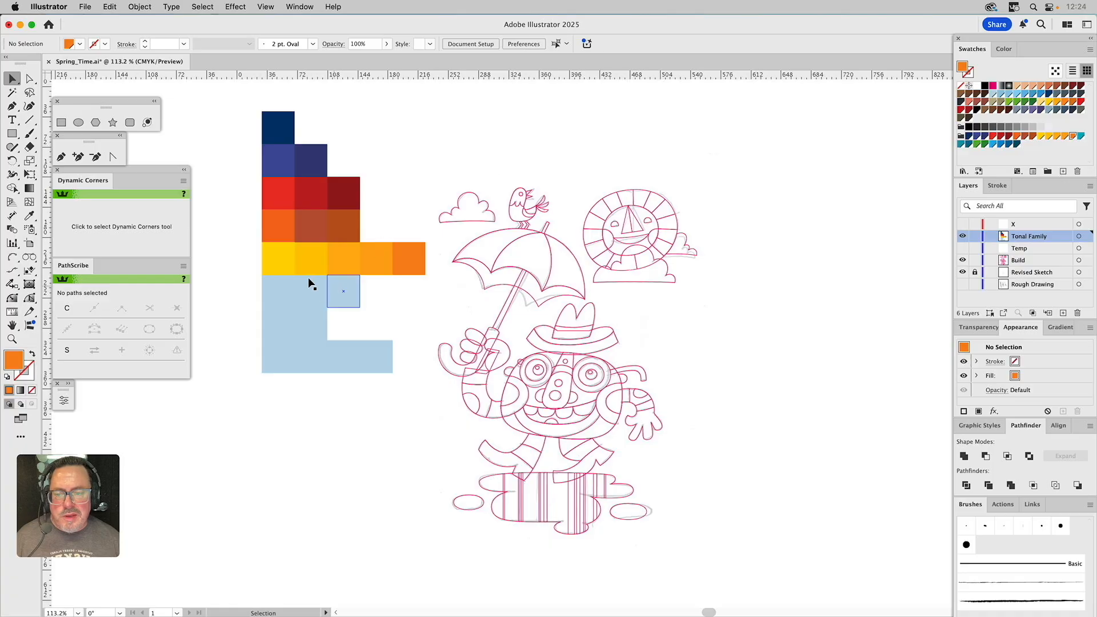
Fill the three squares of the palette's sixth row with light, medium and dark teal, and clear the selection
click(281, 289)
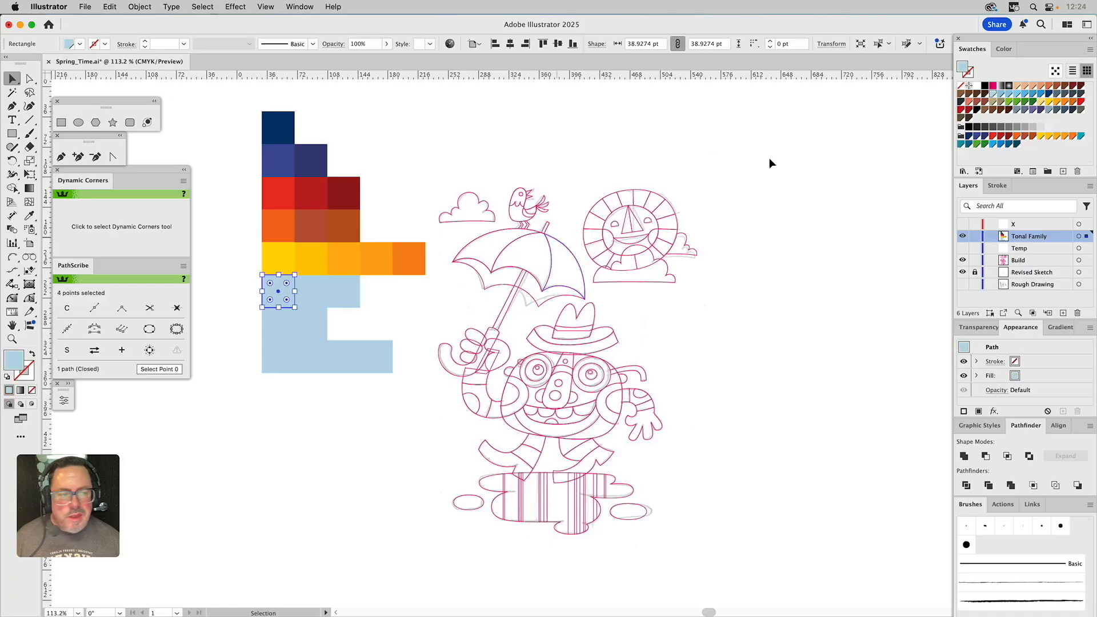
click(1080, 136)
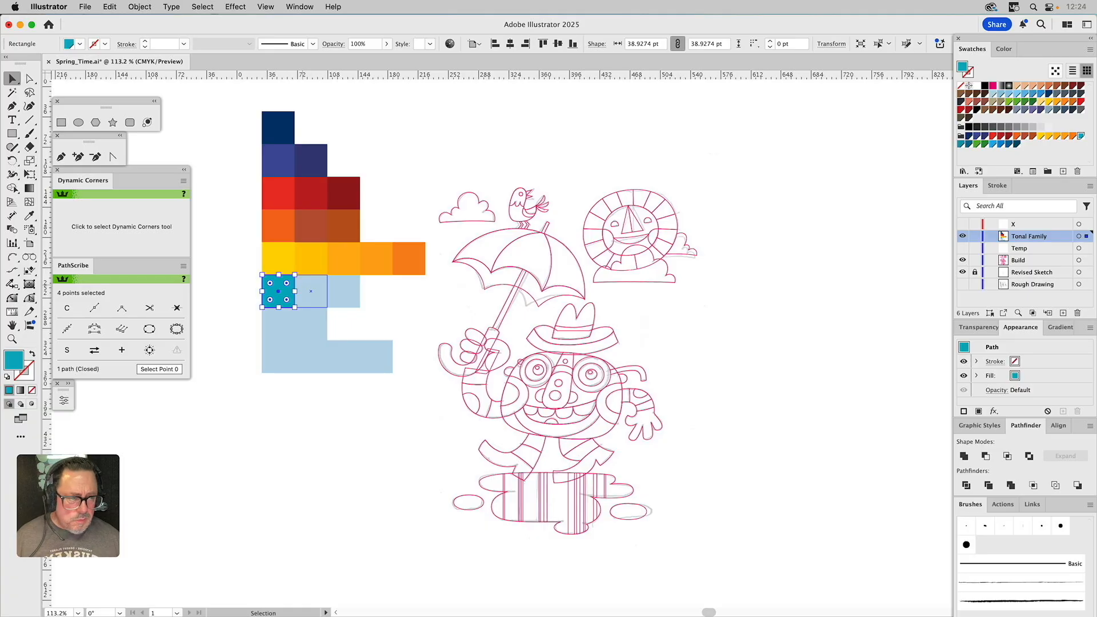
click(305, 289)
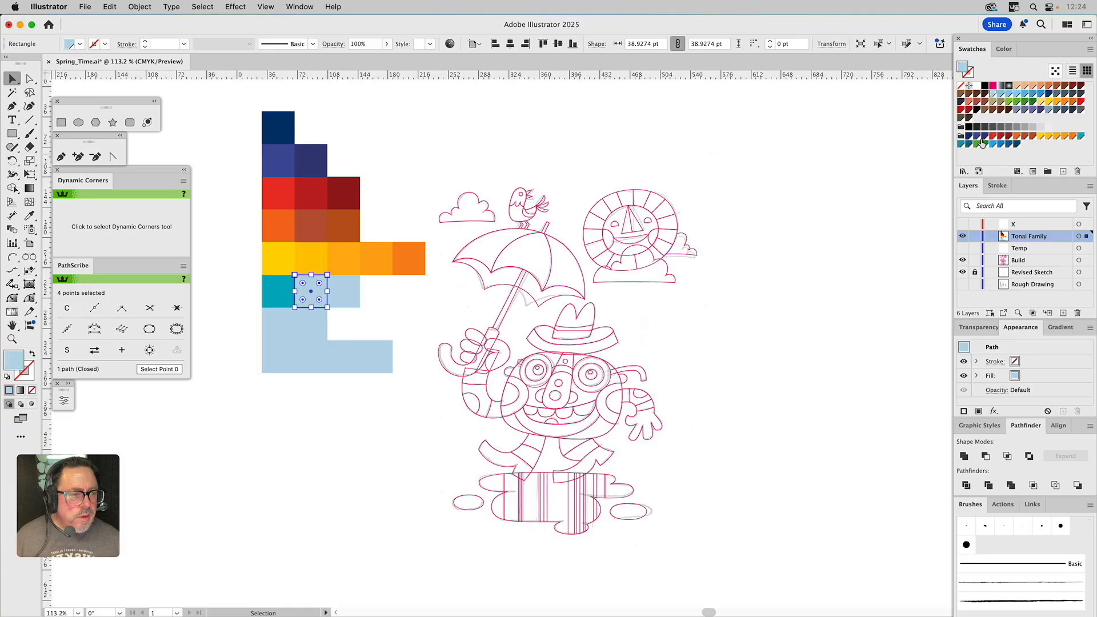
click(960, 146)
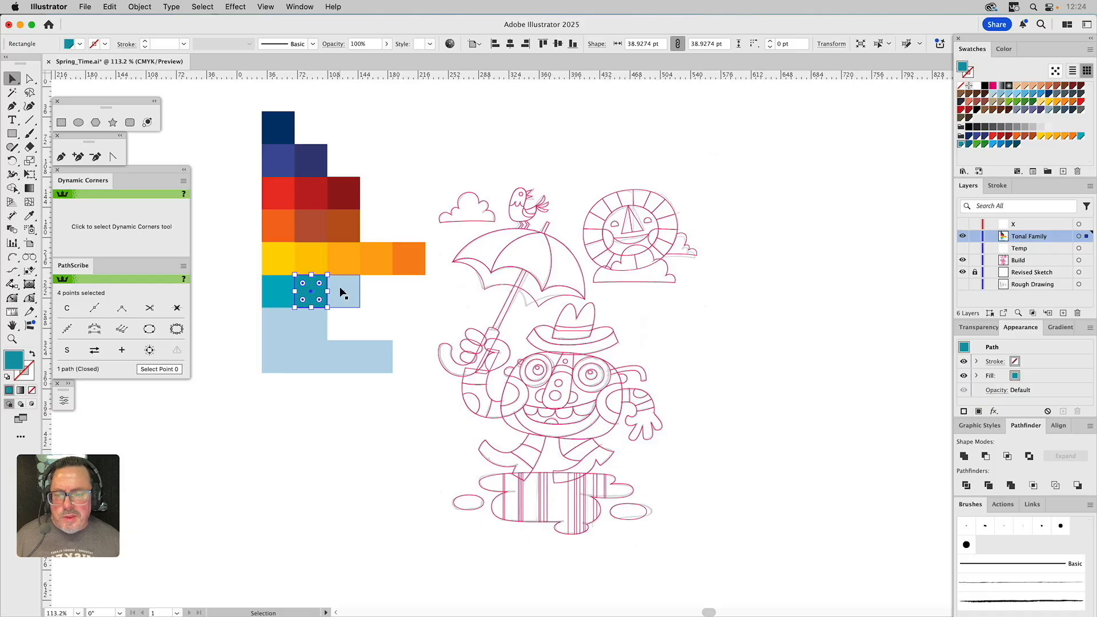
click(341, 292)
click(970, 144)
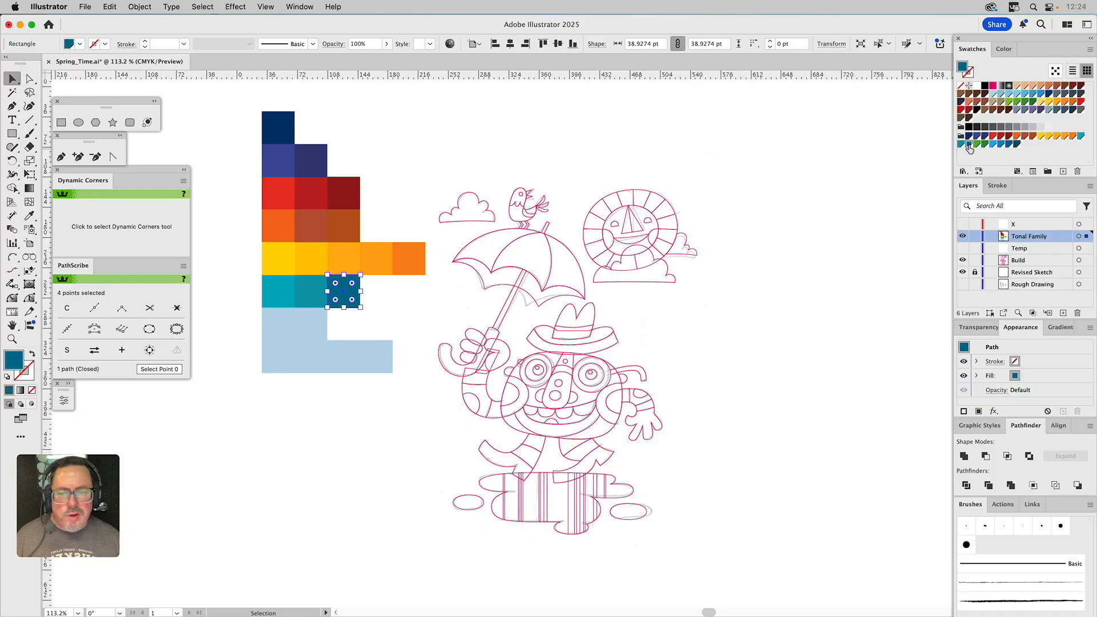
click(454, 139)
Fill the two squares of the palette's seventh row with light green and dark green
click(279, 318)
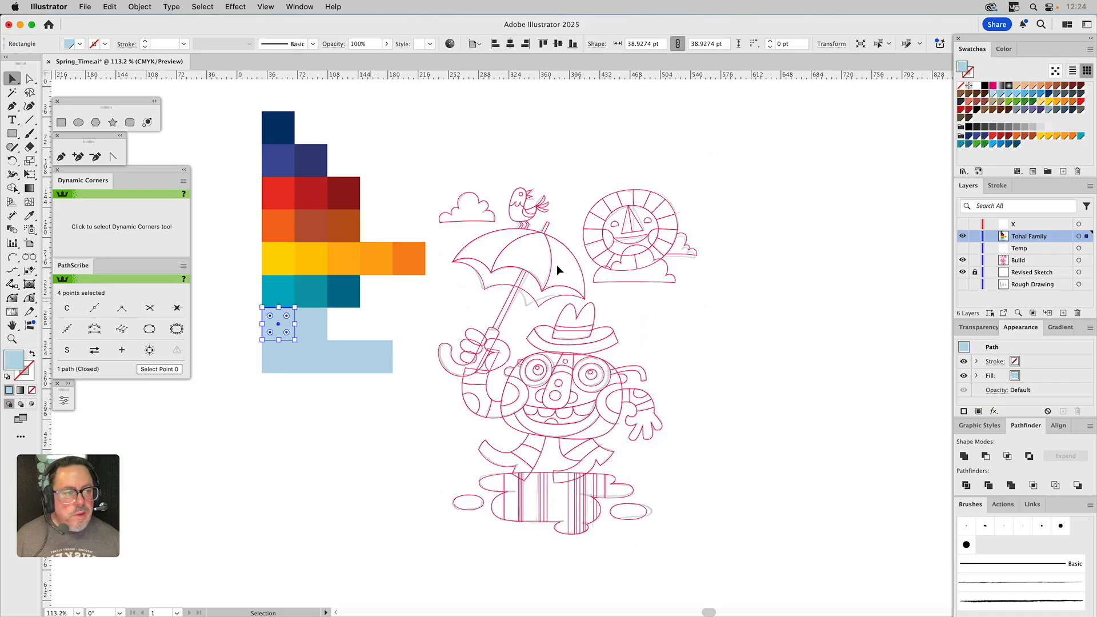
click(977, 144)
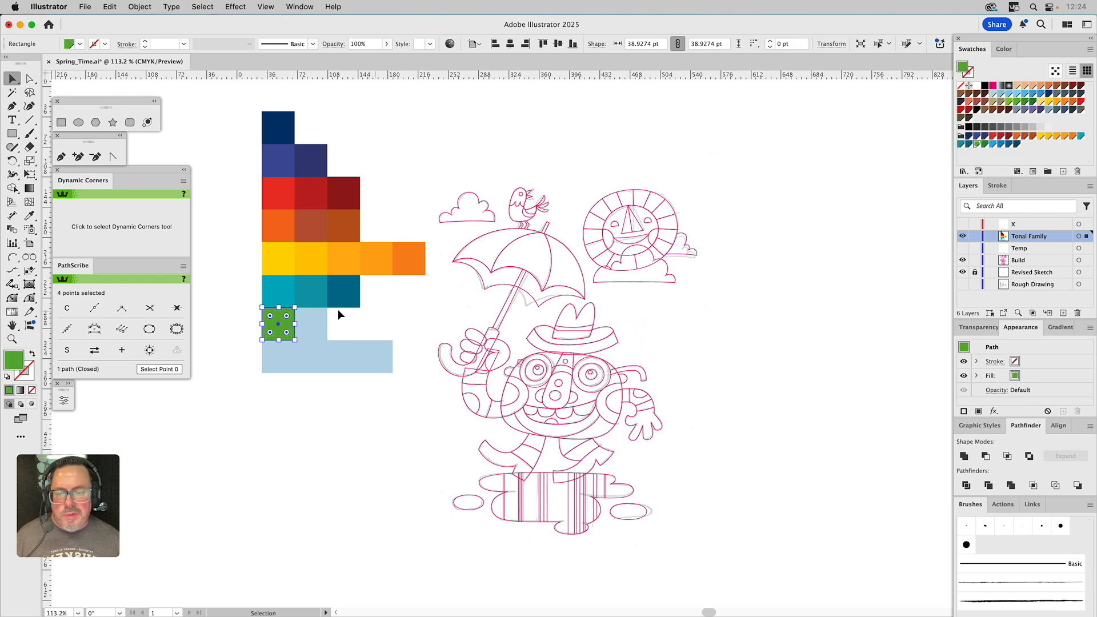
click(315, 317)
click(982, 145)
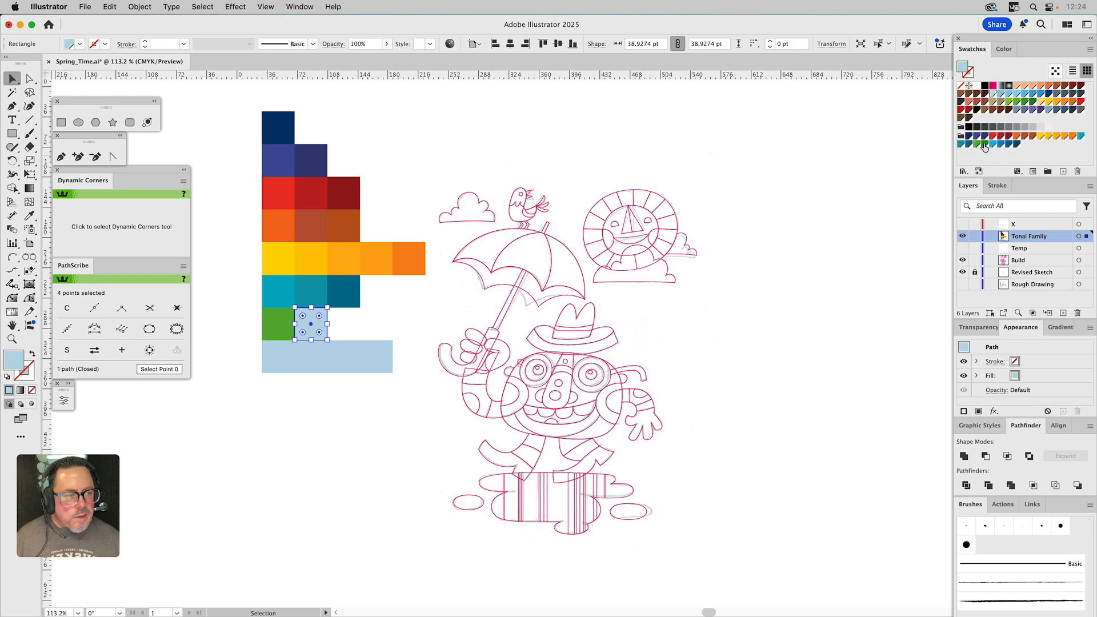
Fill the four squares of the palette's bottom row with light blue, medium blue, dark blue and deep blue-teal, and clear the selection
click(270, 353)
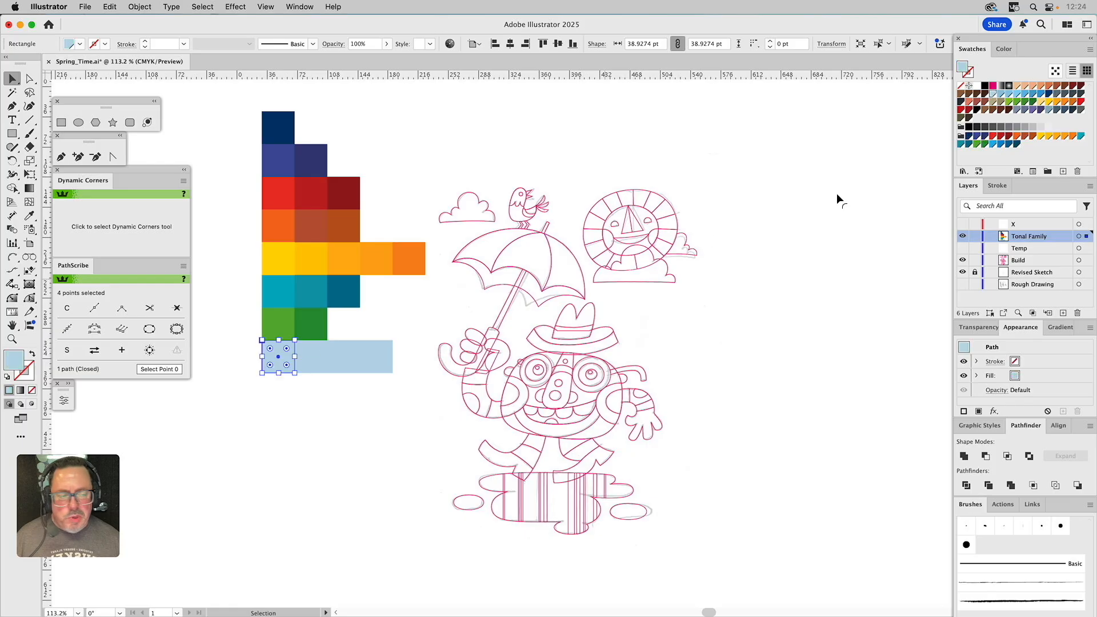
click(993, 145)
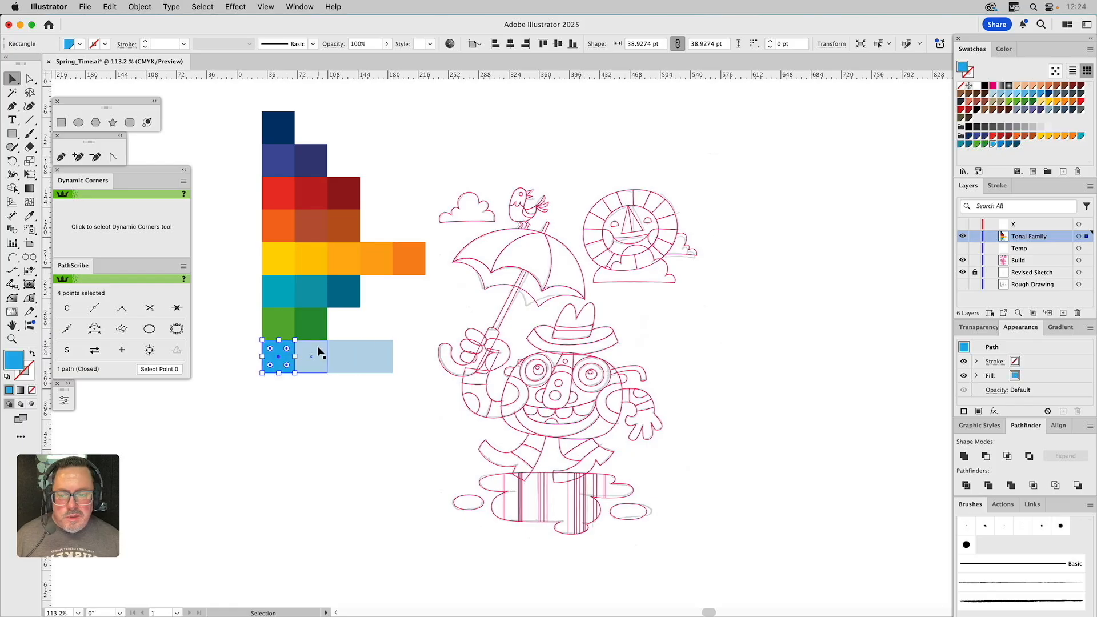
click(317, 346)
click(1000, 145)
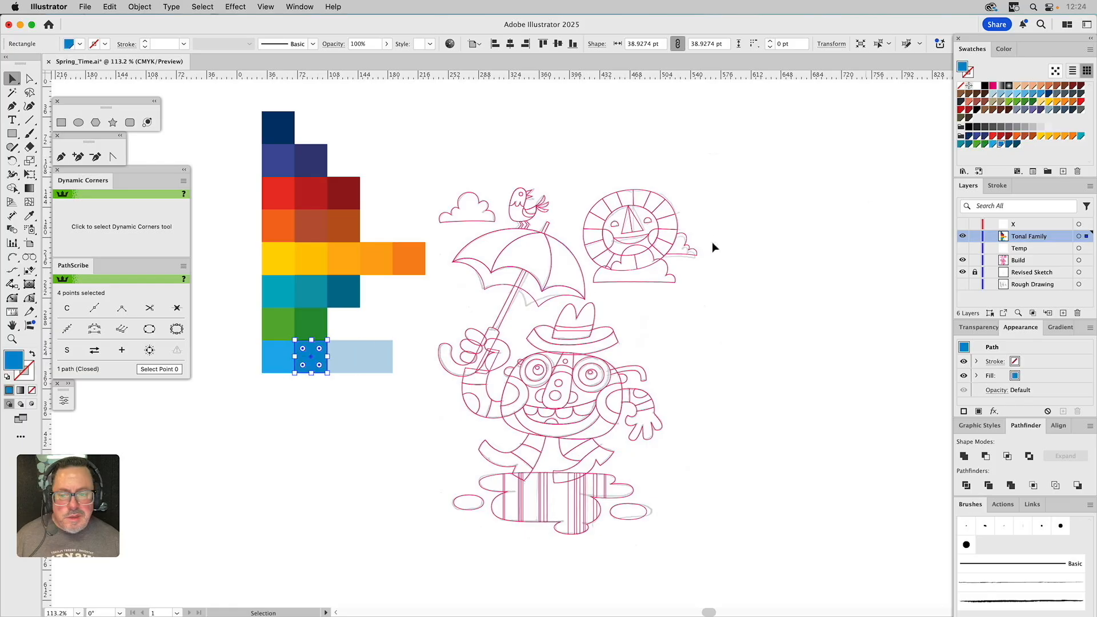
click(343, 350)
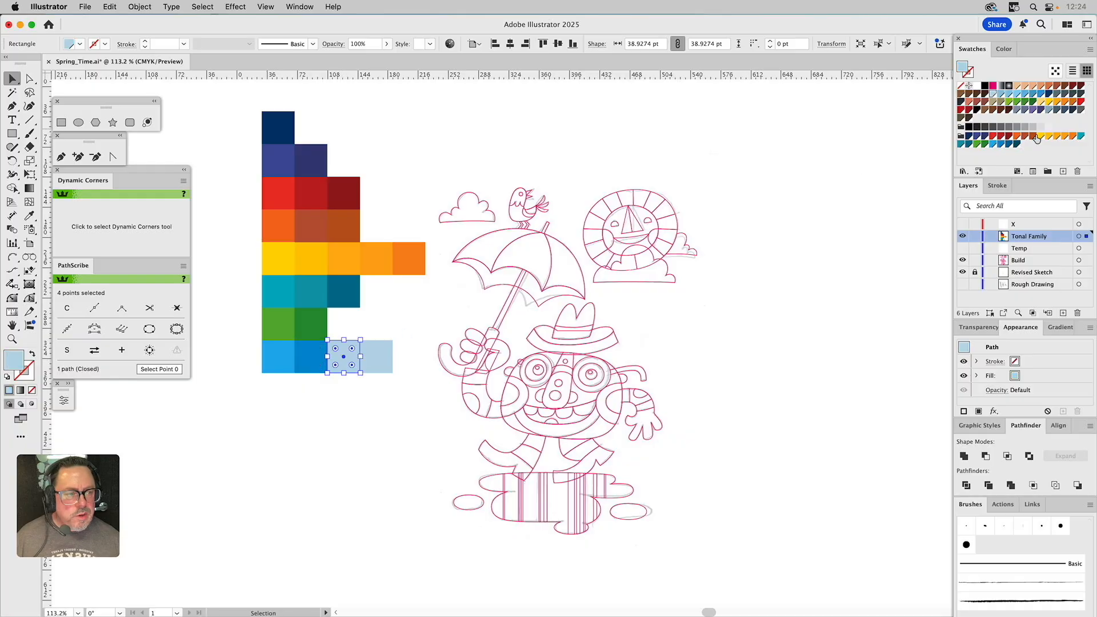
click(1008, 144)
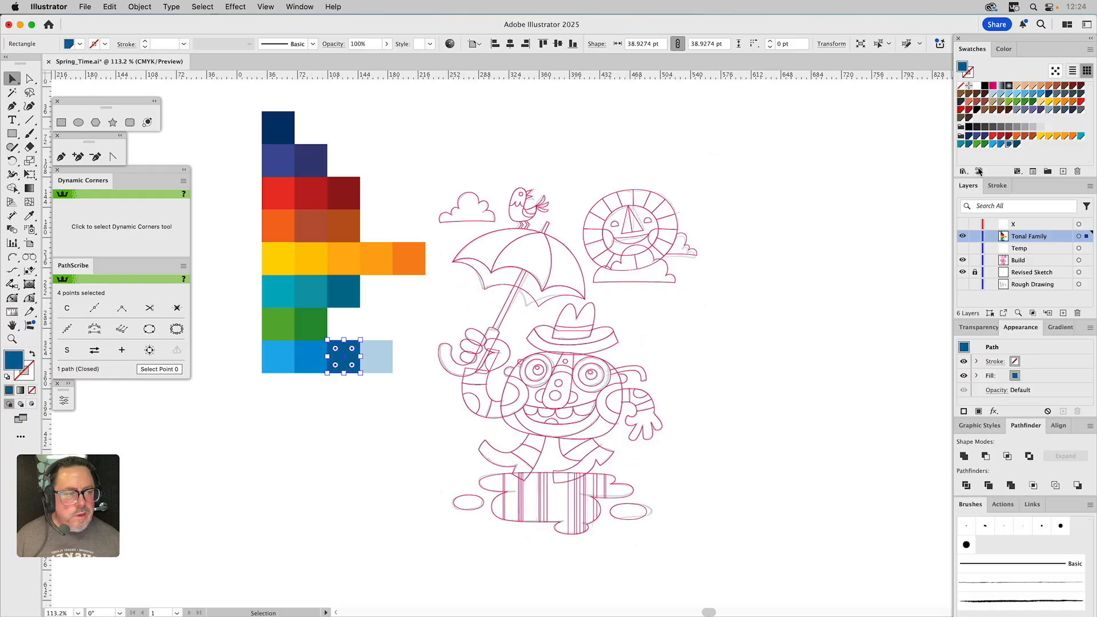
click(378, 356)
click(1016, 144)
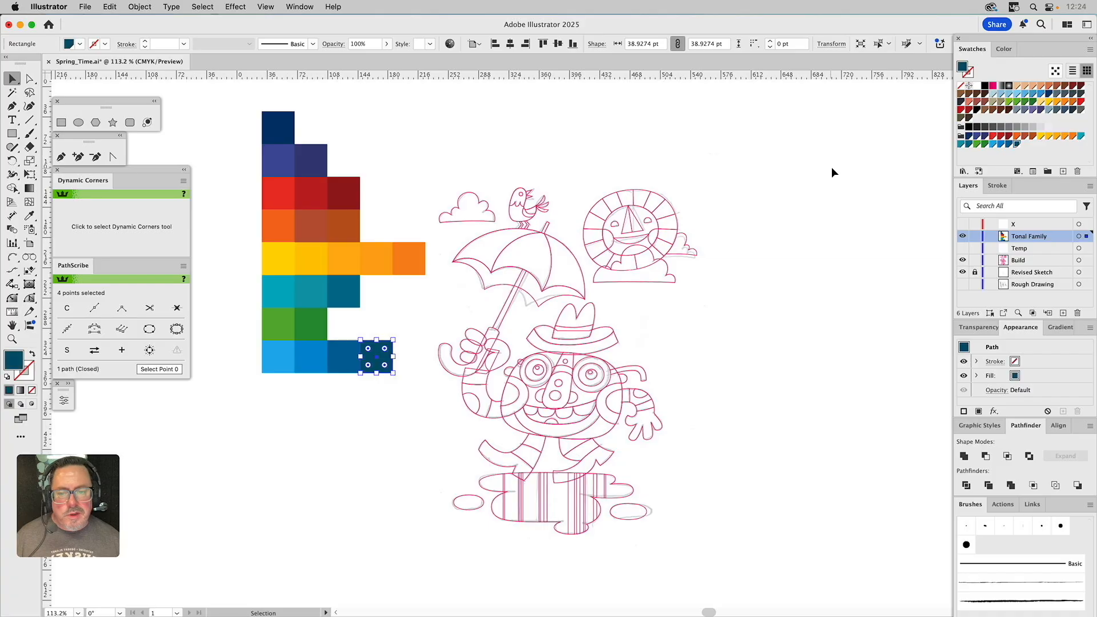
click(828, 166)
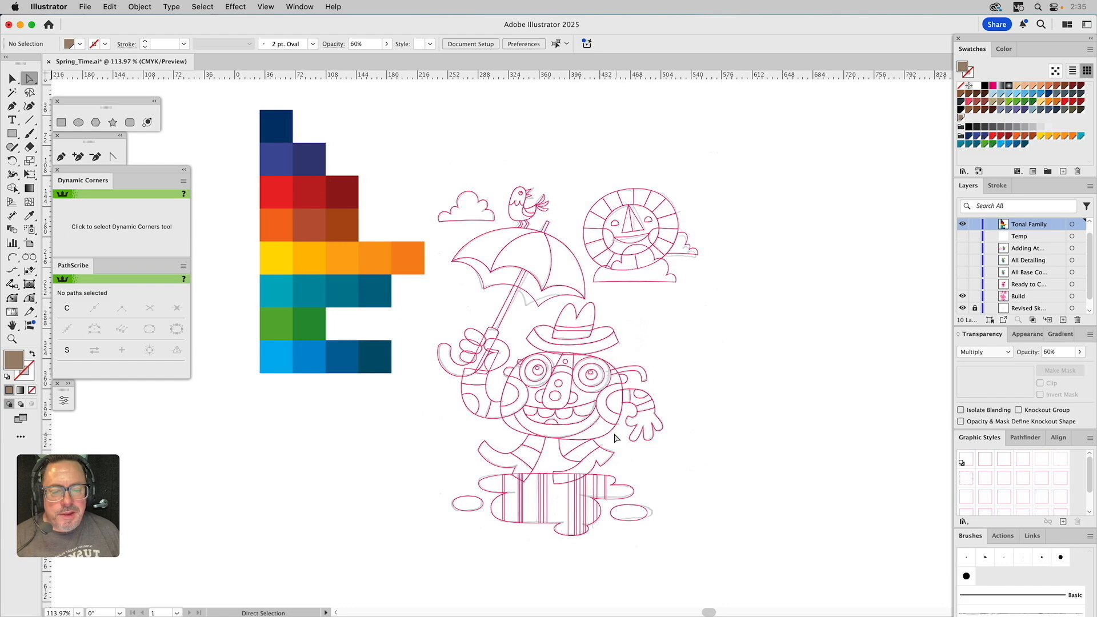
Try moving the character's head outline off to the side of the drawing
key(v)
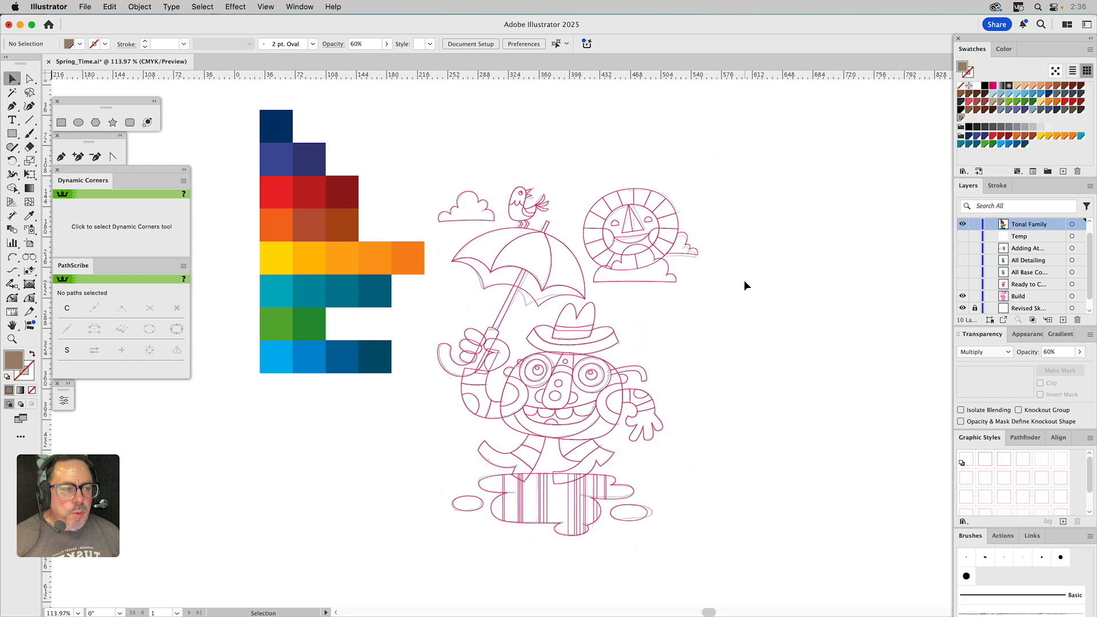
key(super+l)
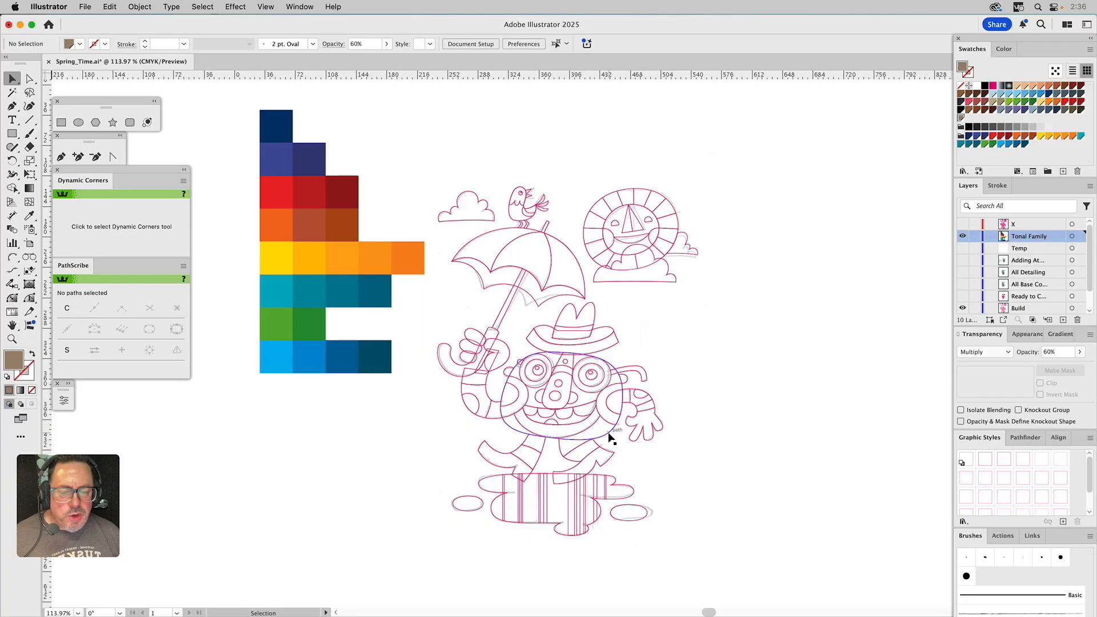
drag(609, 432, 756, 418)
key(super+z)
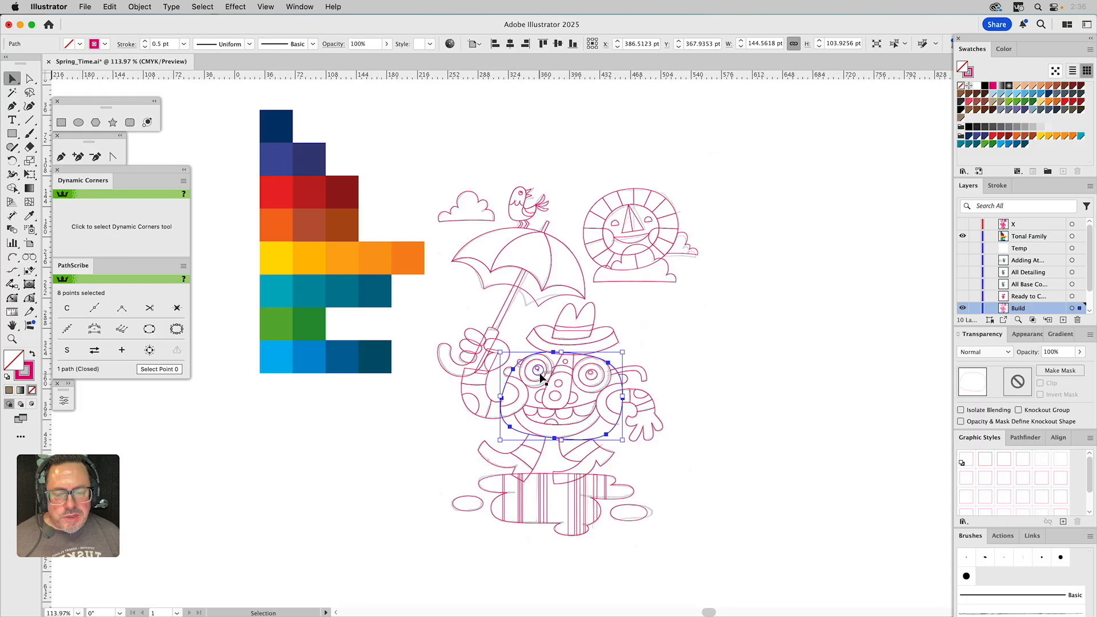
click(731, 380)
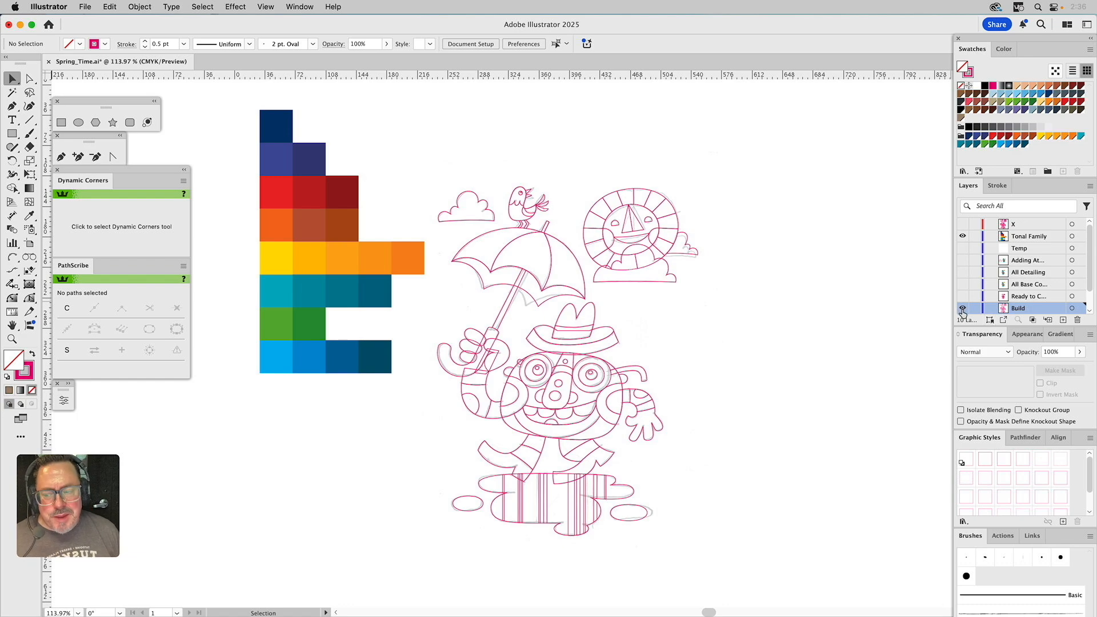
Try filling the character's head outline with the light teal sampled from the palette's sixth row
click(611, 437)
key(i)
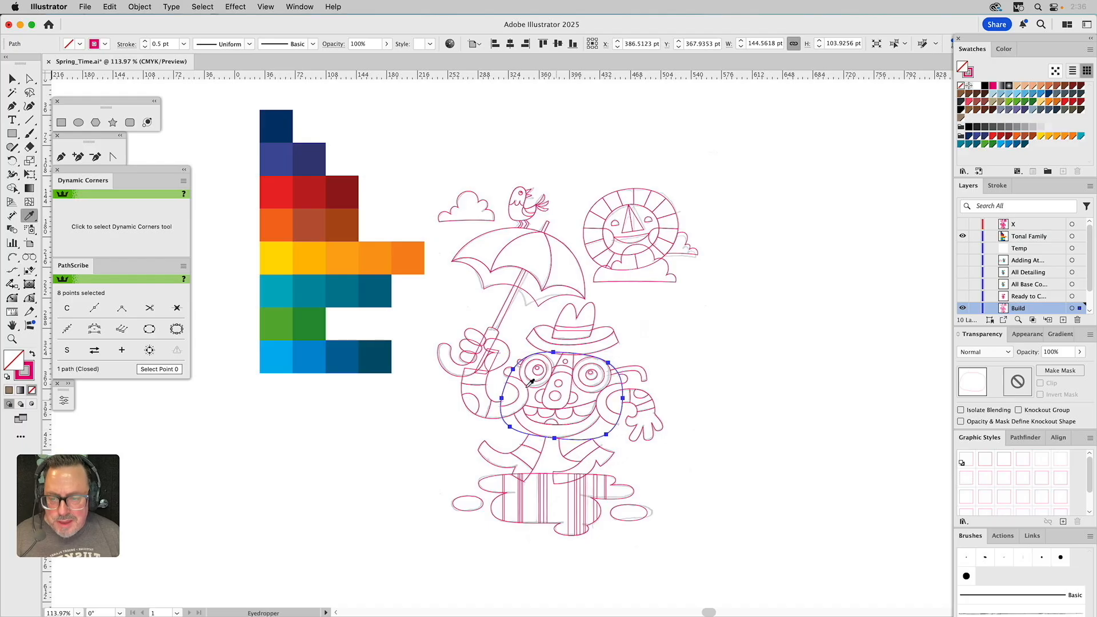
click(290, 290)
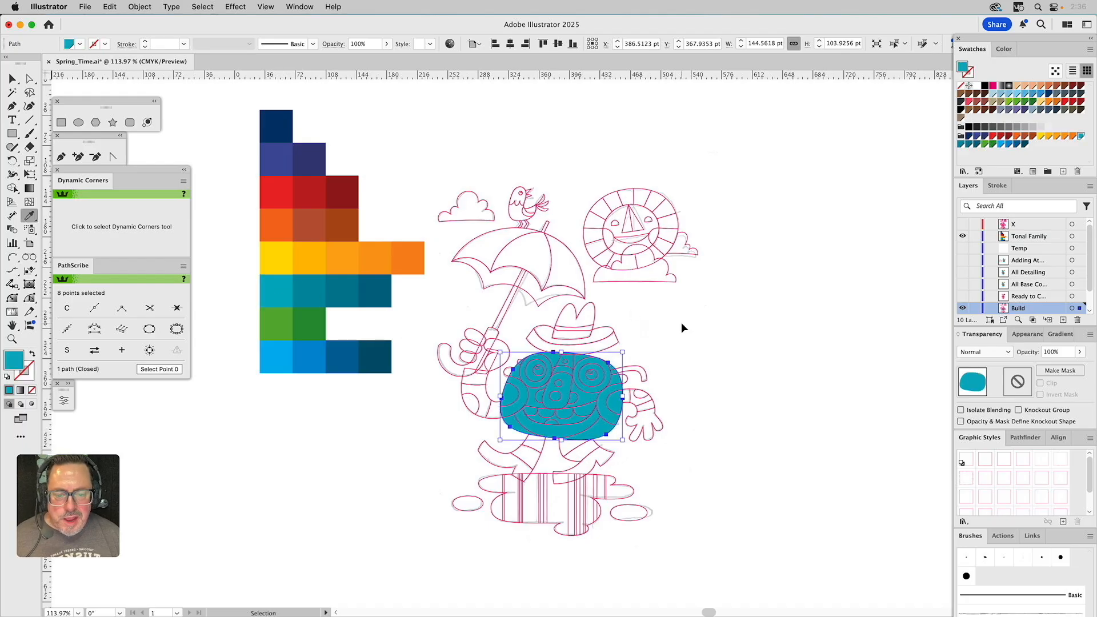
key(super+shift+a)
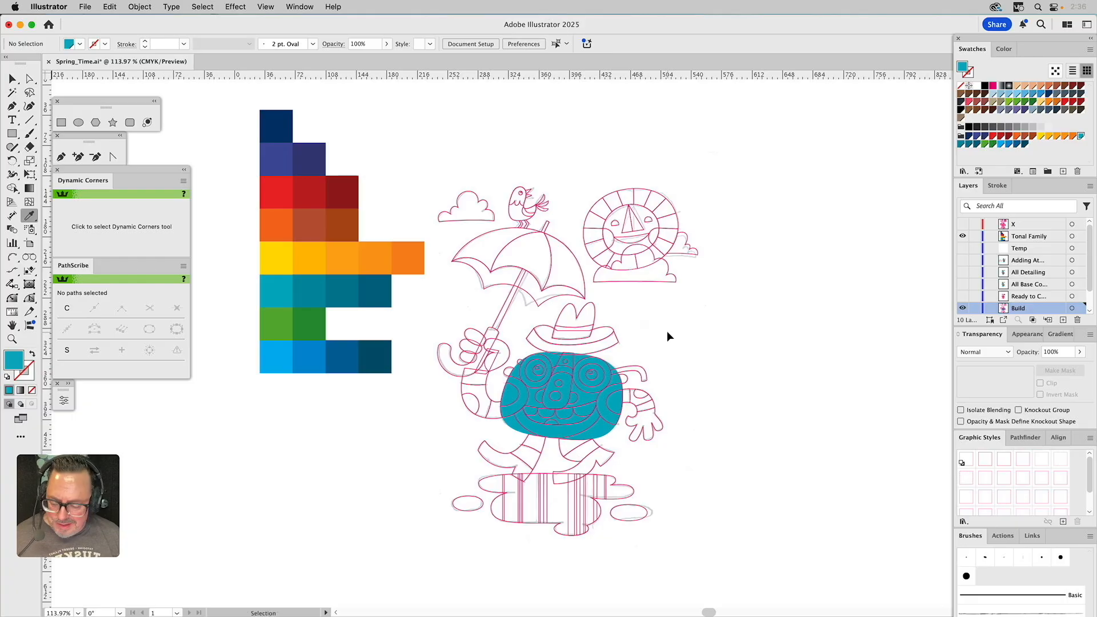
key(super+z)
key(super+z)
Hide the Build layer and show the "Ready to C..." layer in its place
click(963, 307)
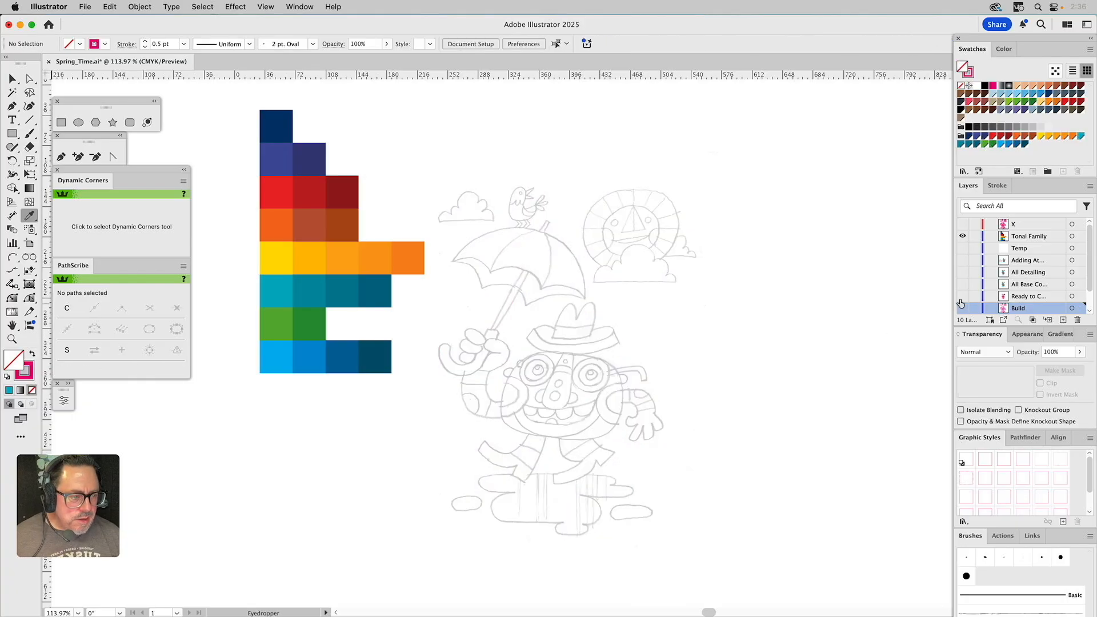
click(962, 297)
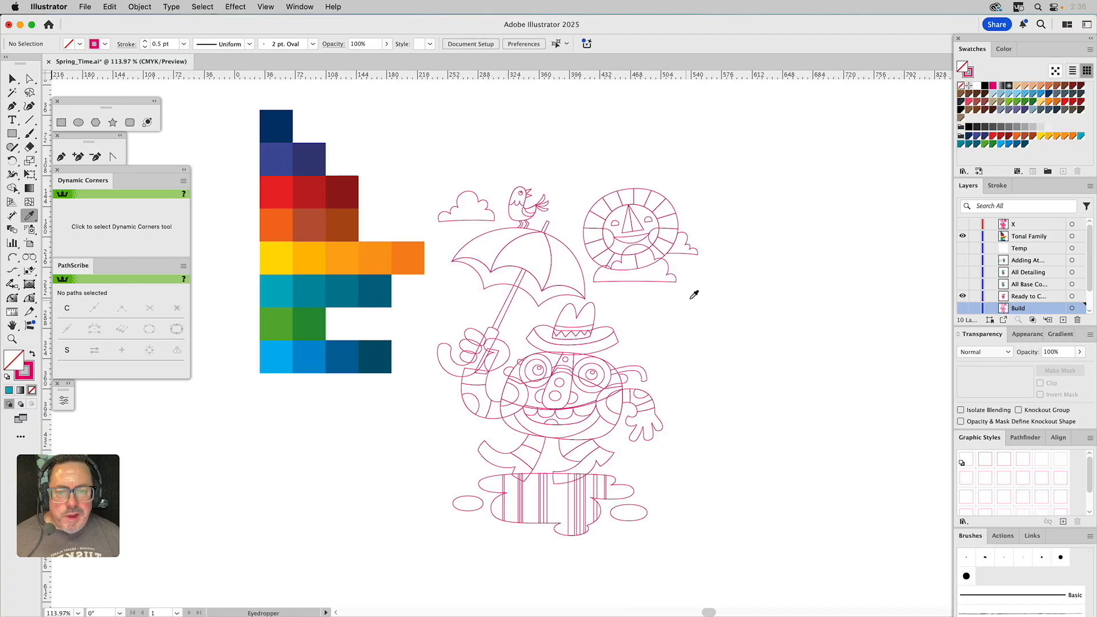
Try moving the two upper face sections away from the head, and undo both moves
key(v)
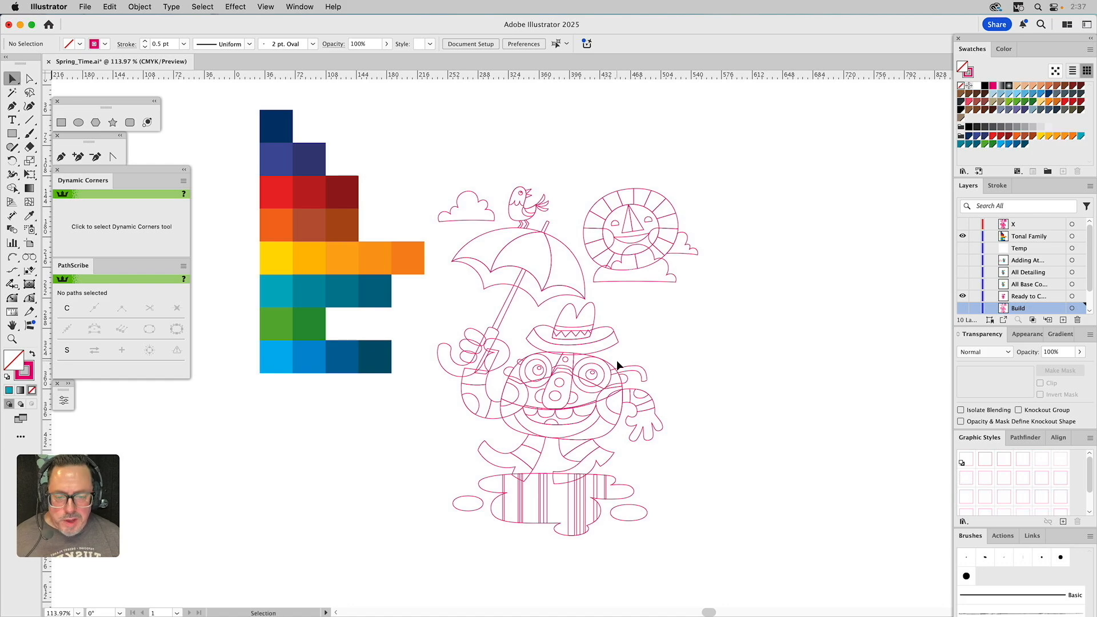
key(z)
drag(449, 289, 649, 508)
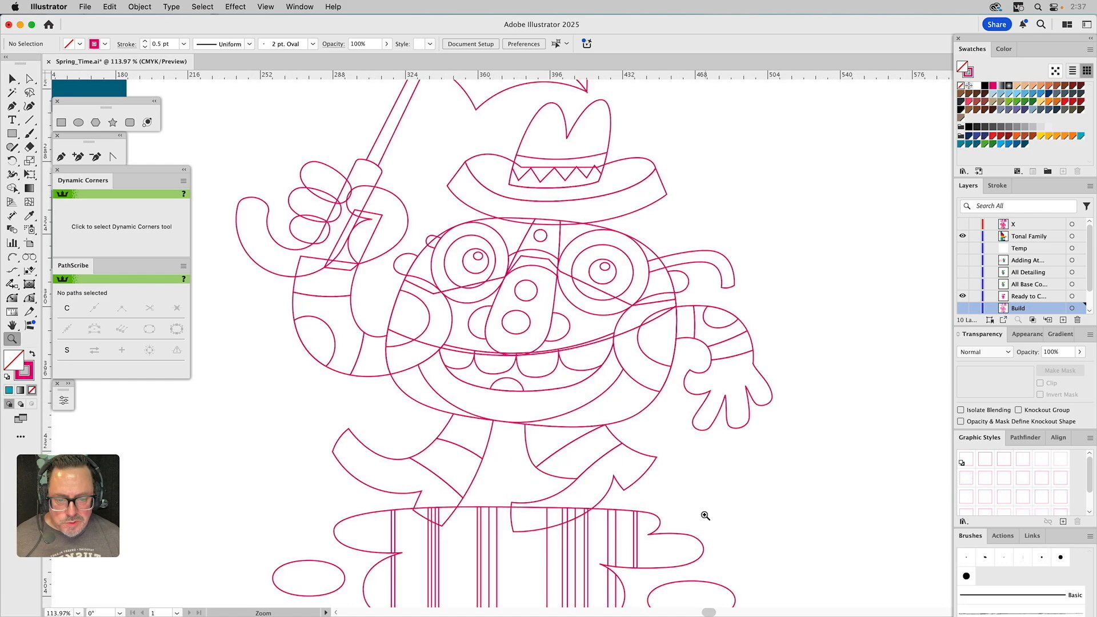
key(v)
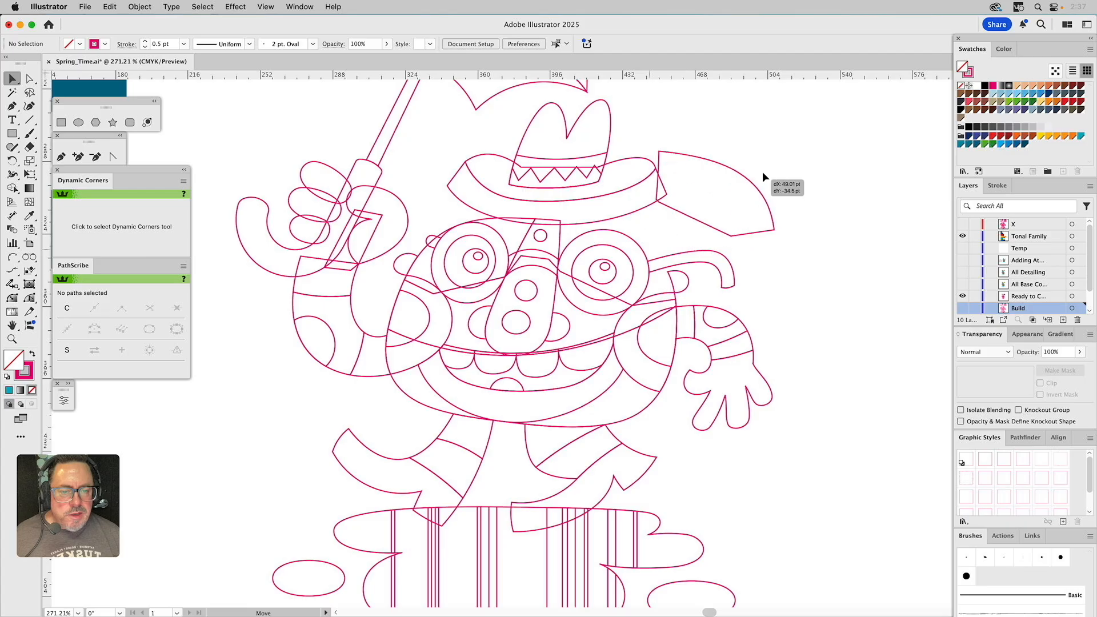
key(super+v)
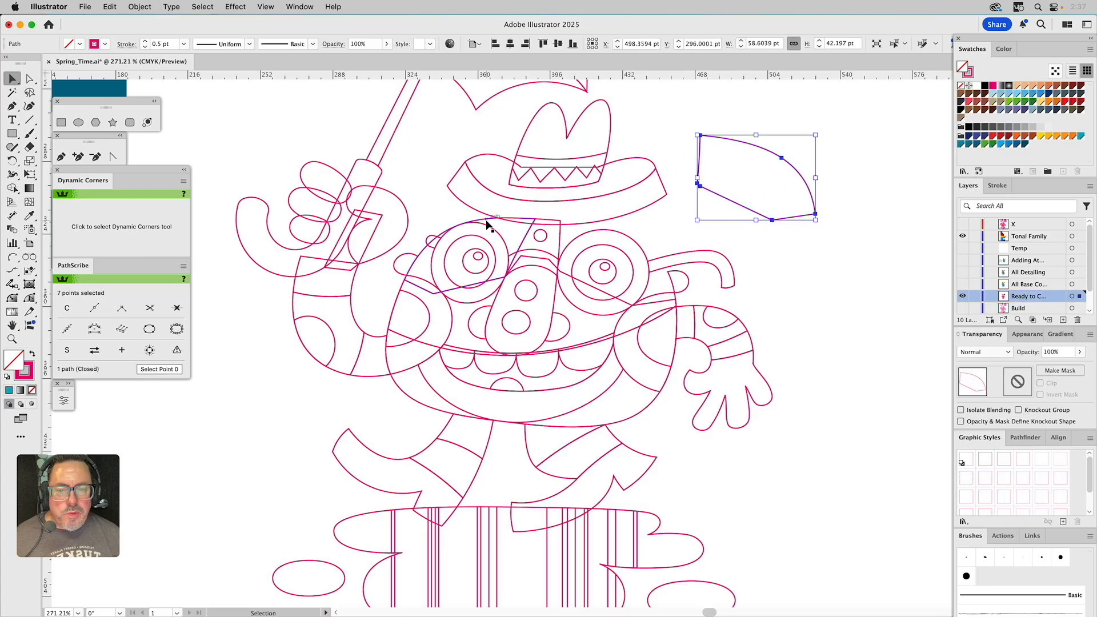
drag(486, 221, 451, 153)
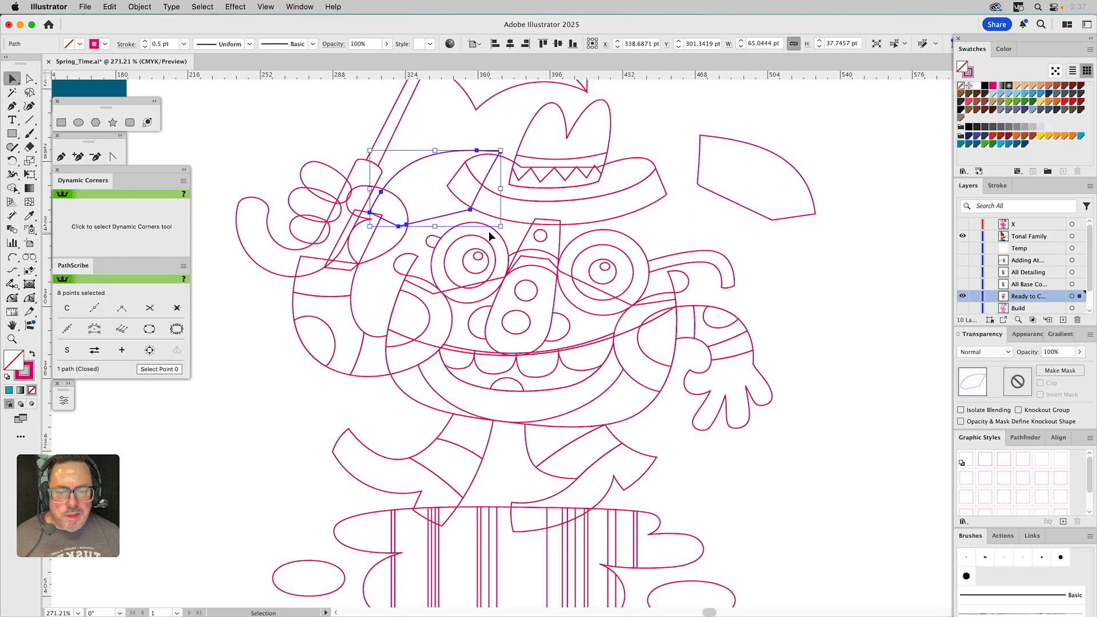
key(super+z)
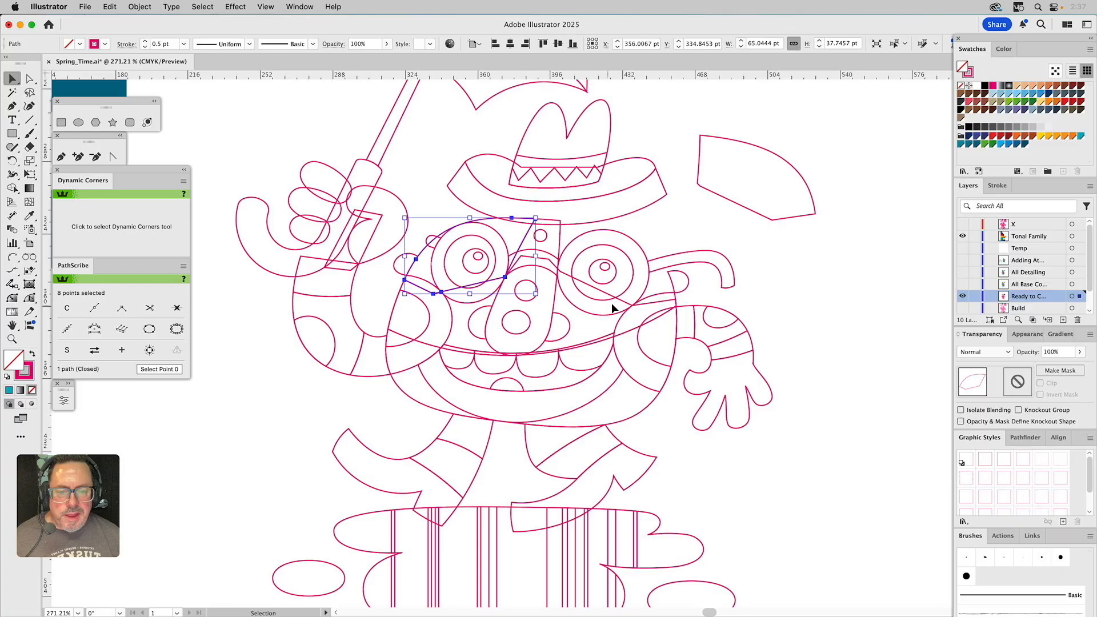
key(super+z)
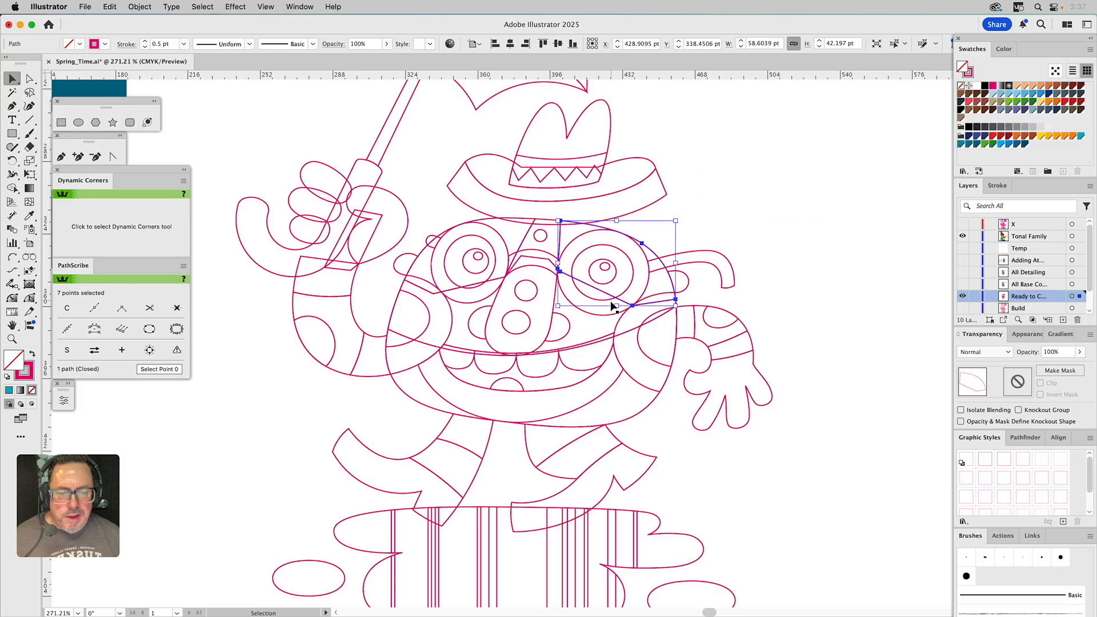
Examine the separate closed paths of the middle face, the jaw and the zigzag hatband by selecting them in turn
shift+click(401, 303)
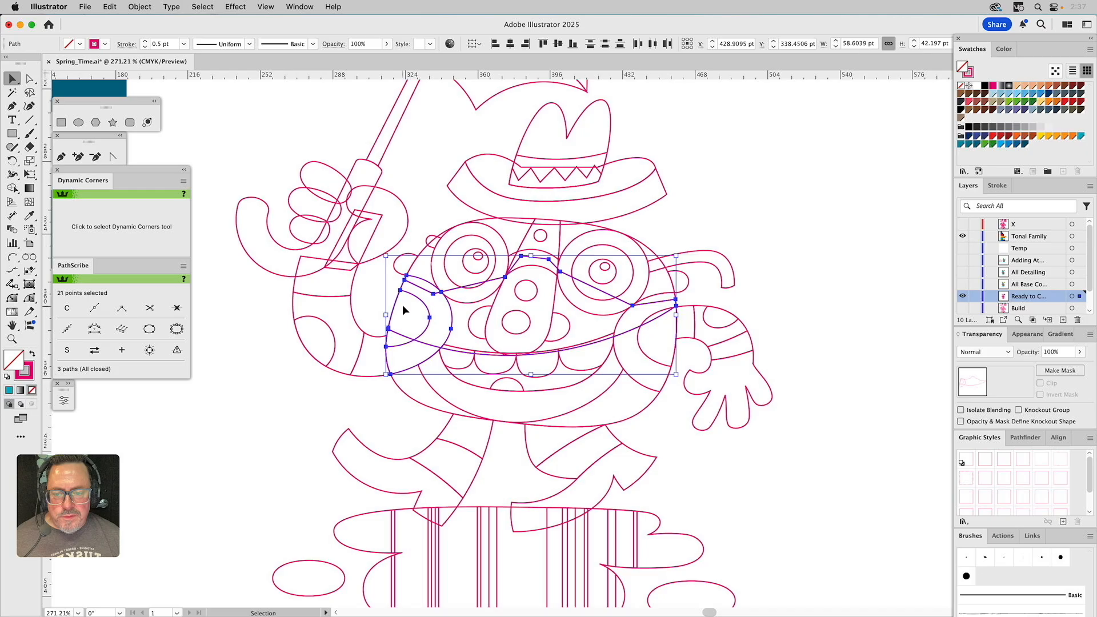
shift+click(450, 312)
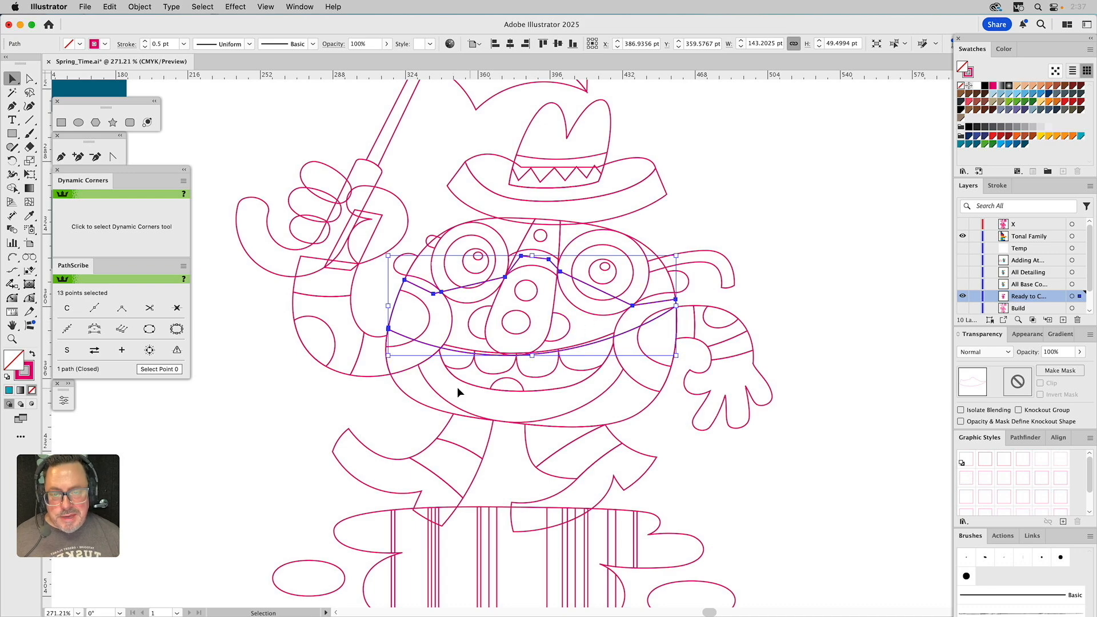
click(401, 405)
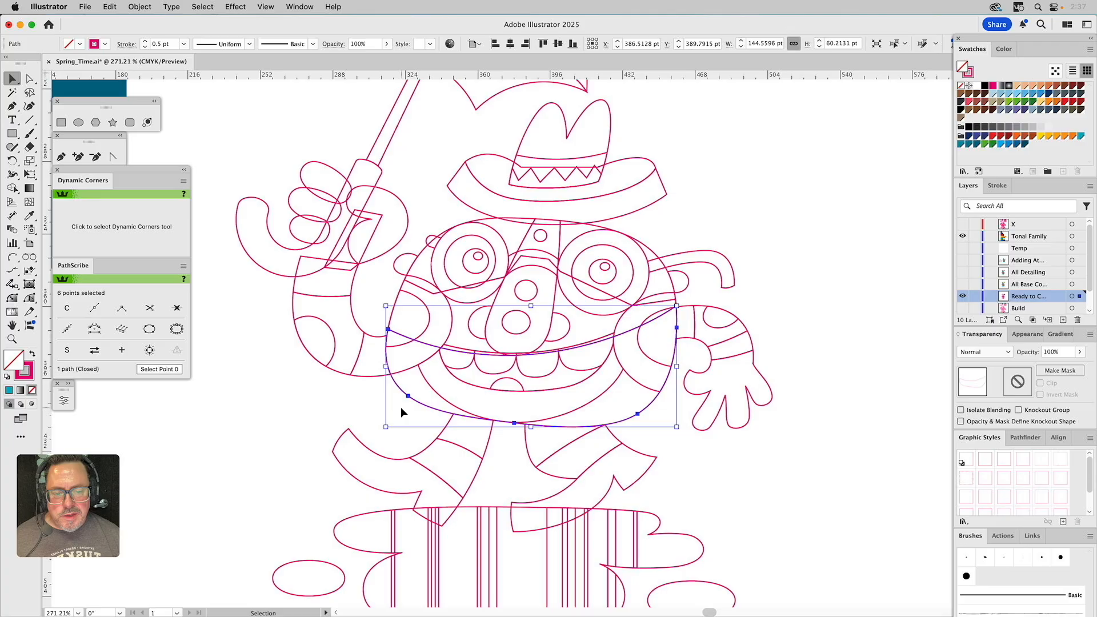
click(749, 208)
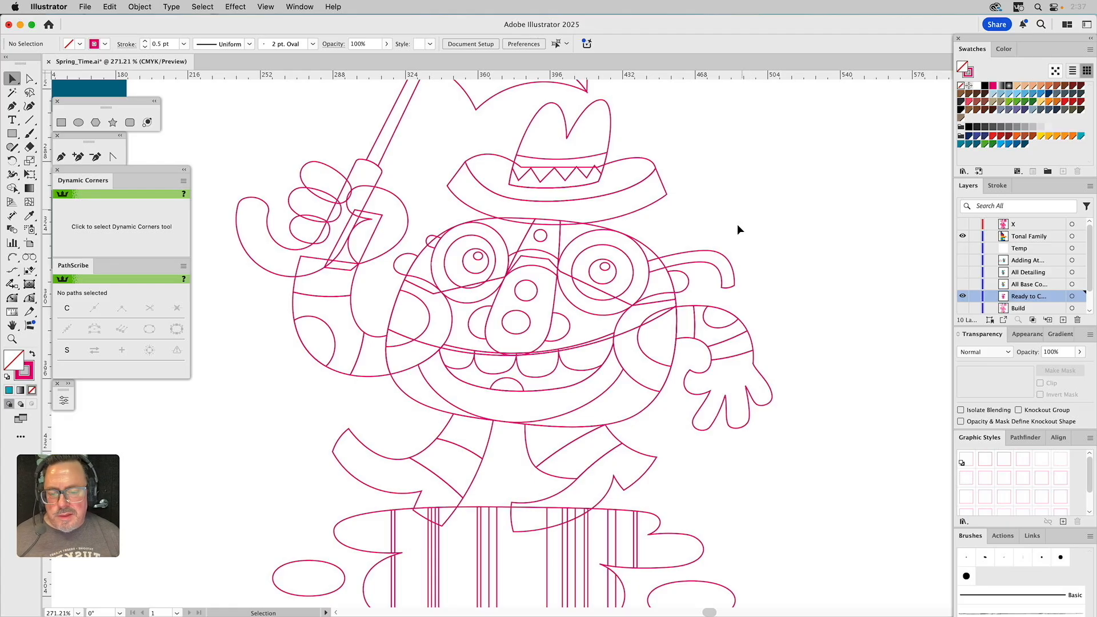
drag(643, 234, 651, 372)
click(595, 318)
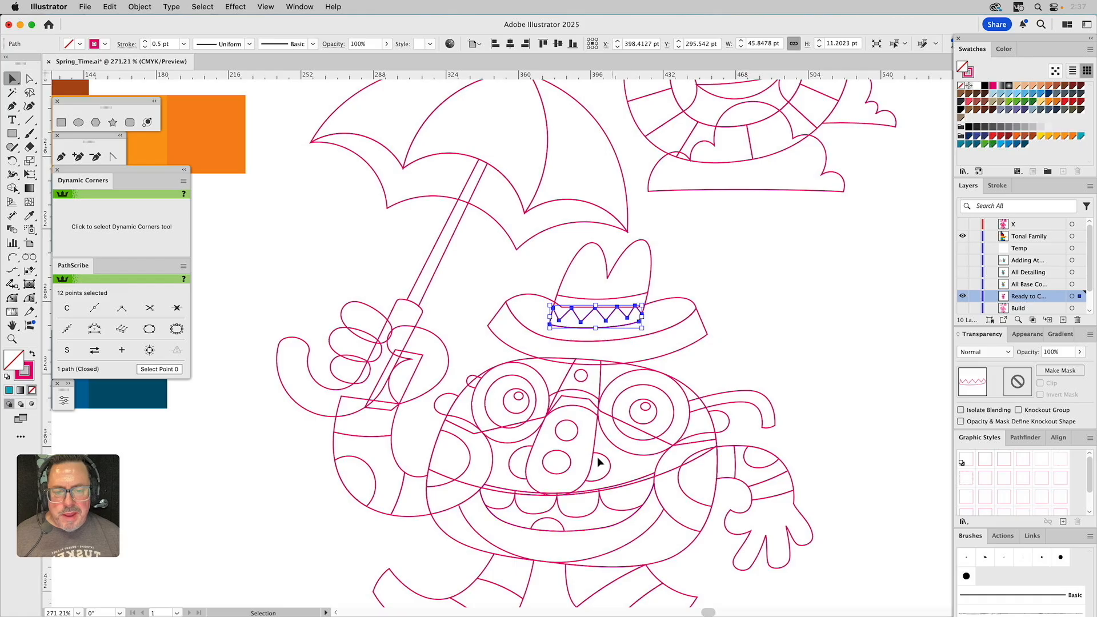
drag(694, 243, 671, 245)
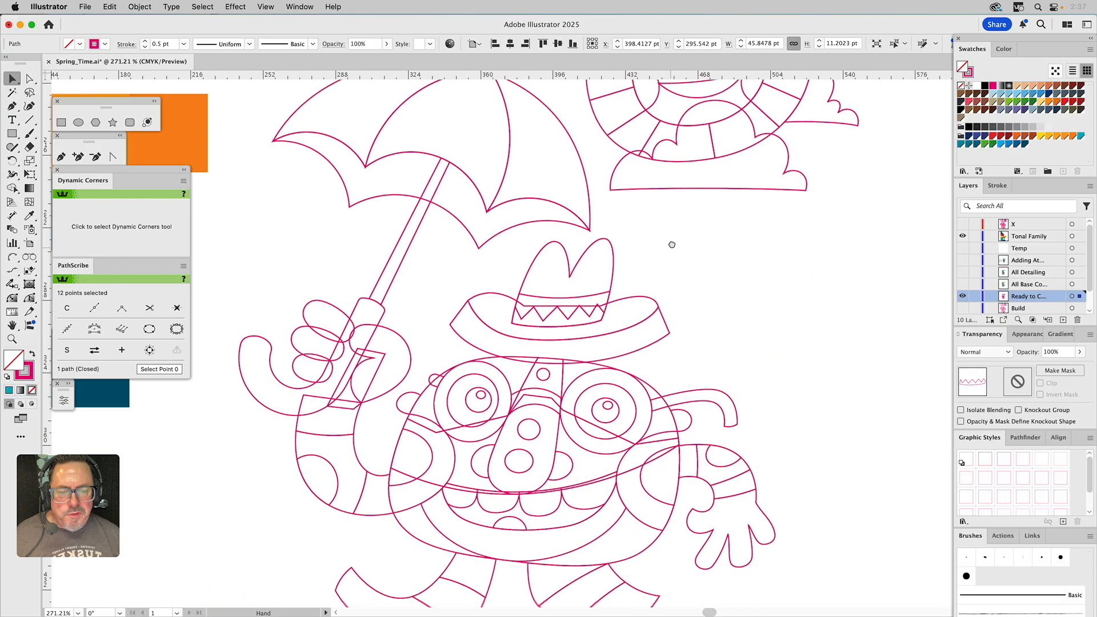
drag(661, 326, 708, 214)
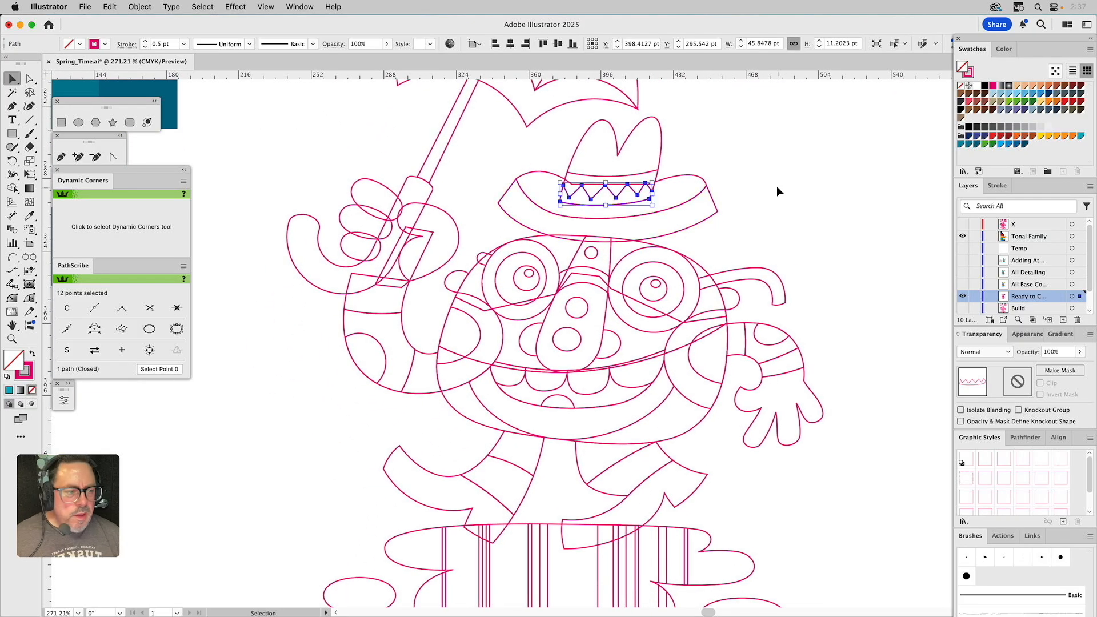
click(820, 203)
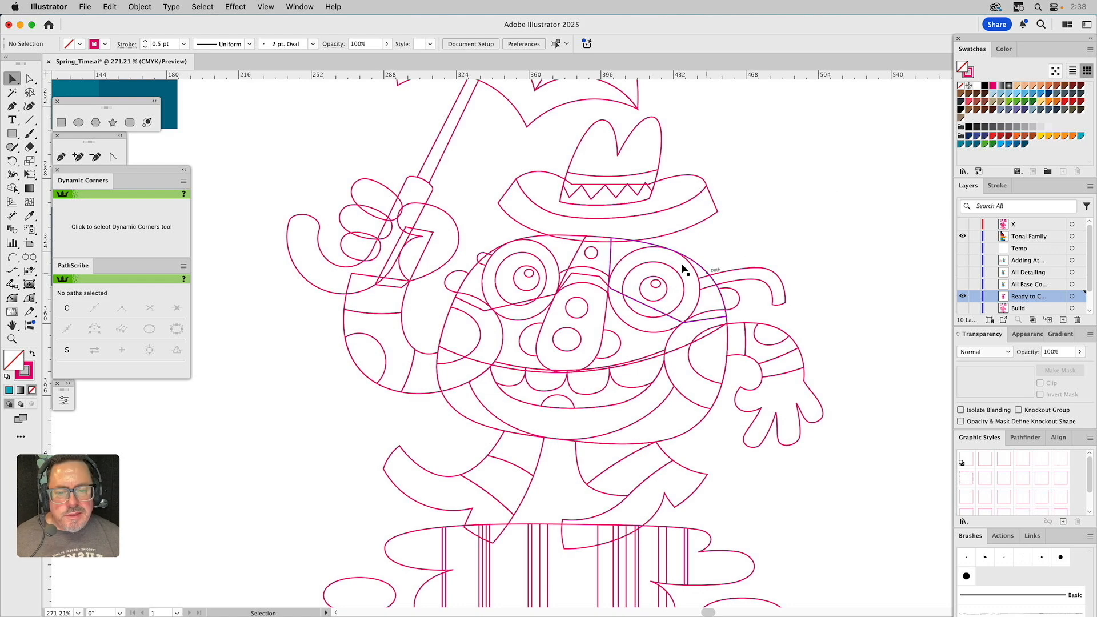
Fill both of the character's pupils with black and remove their outlines
click(516, 269)
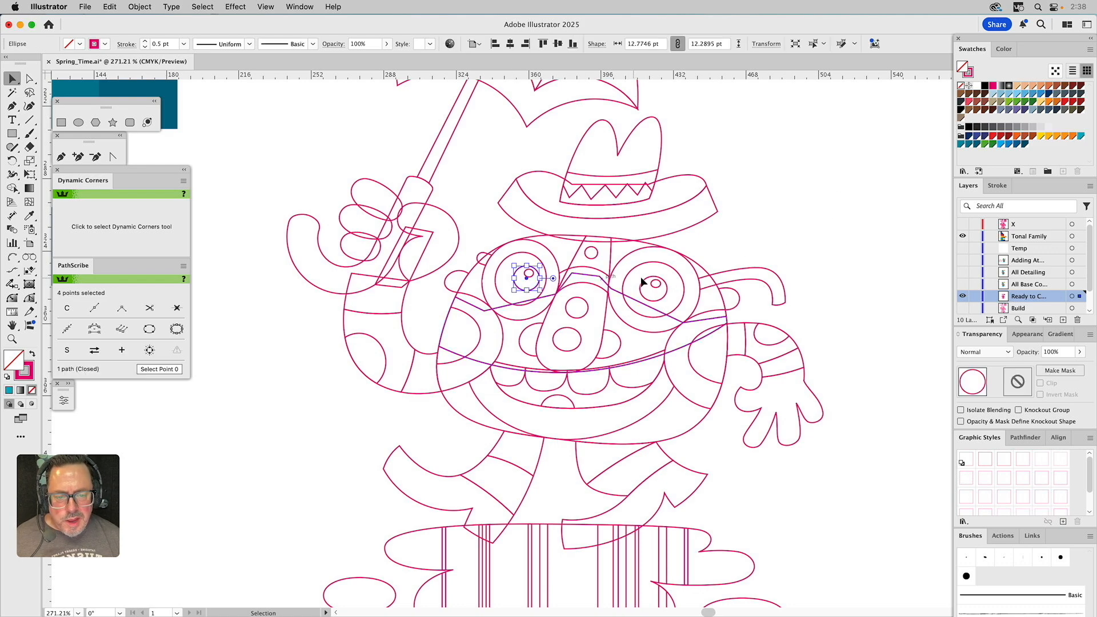
shift+click(646, 280)
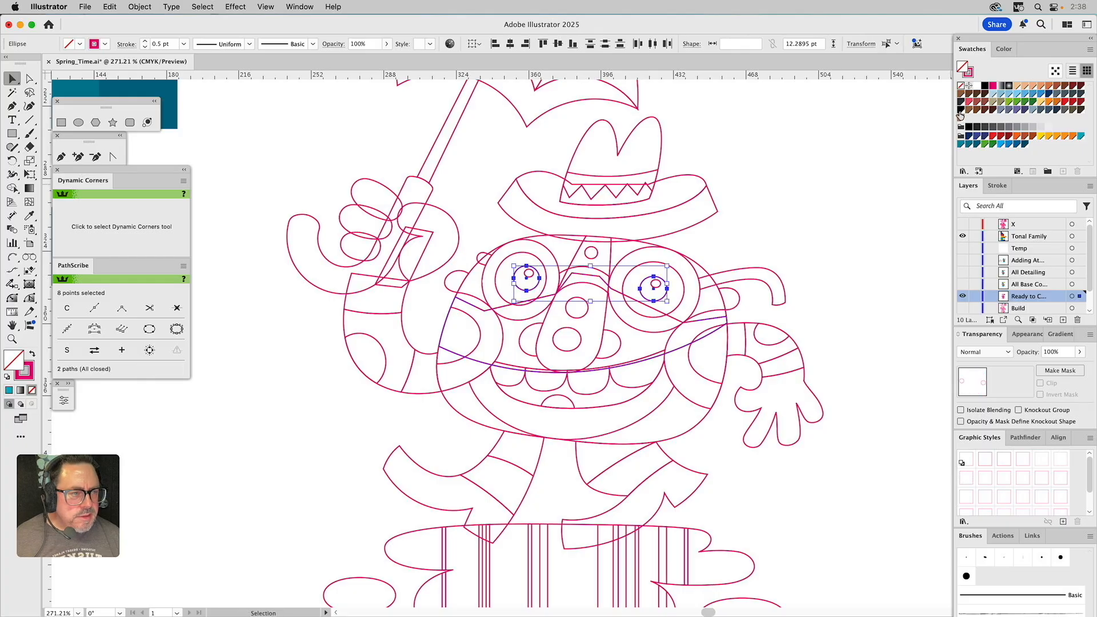
click(984, 86)
click(969, 74)
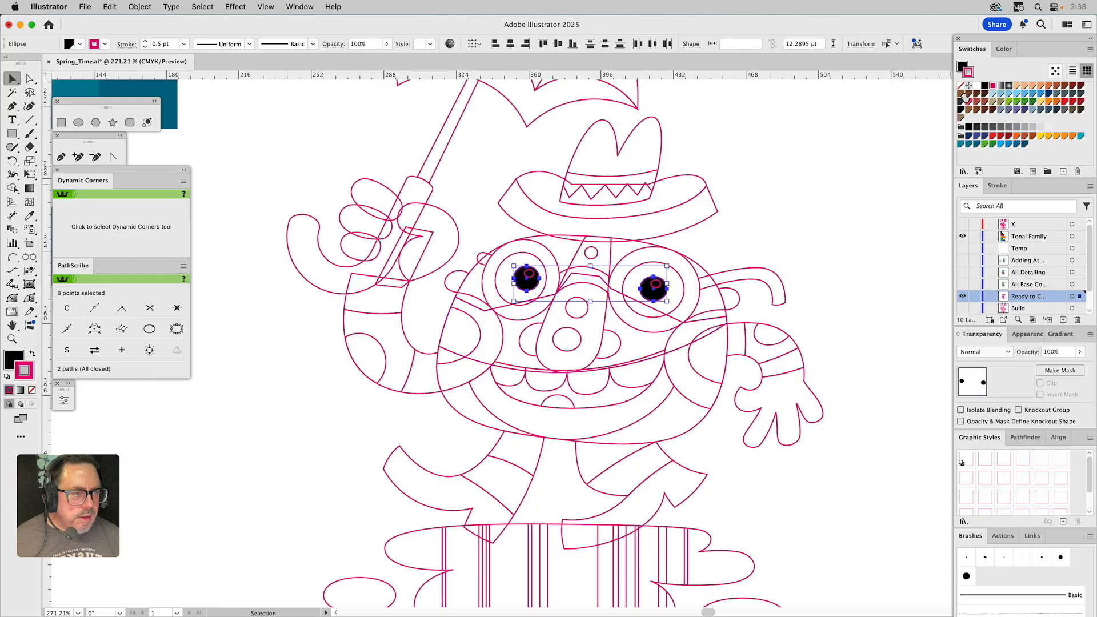
click(961, 86)
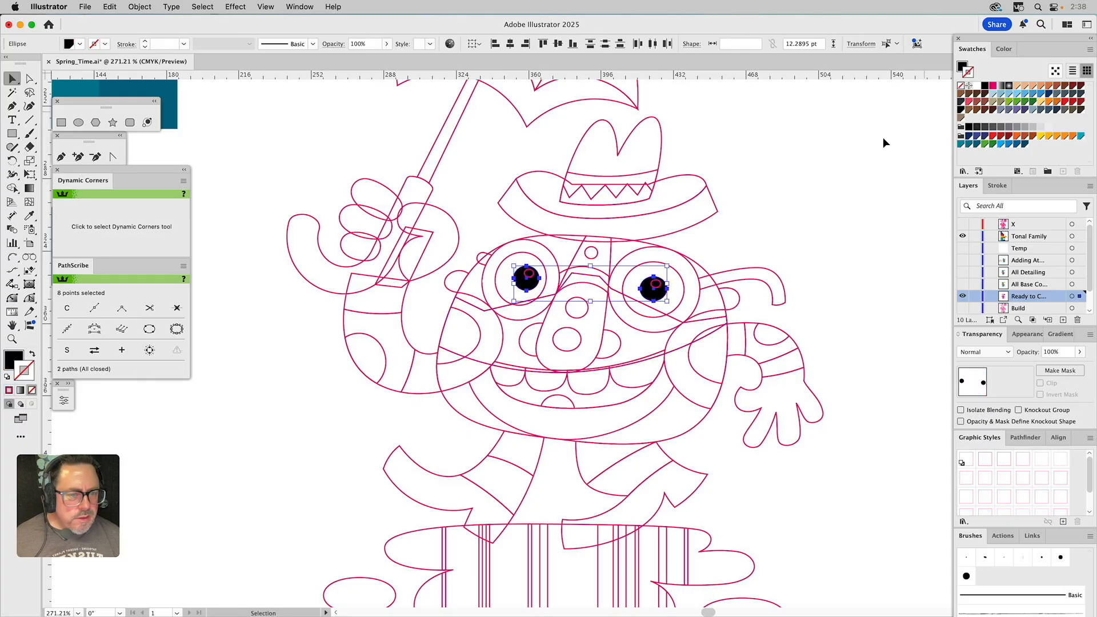
Fill the small highlight circles in both pupils with white, without outlines, and clear the selection
click(656, 284)
shift+click(528, 276)
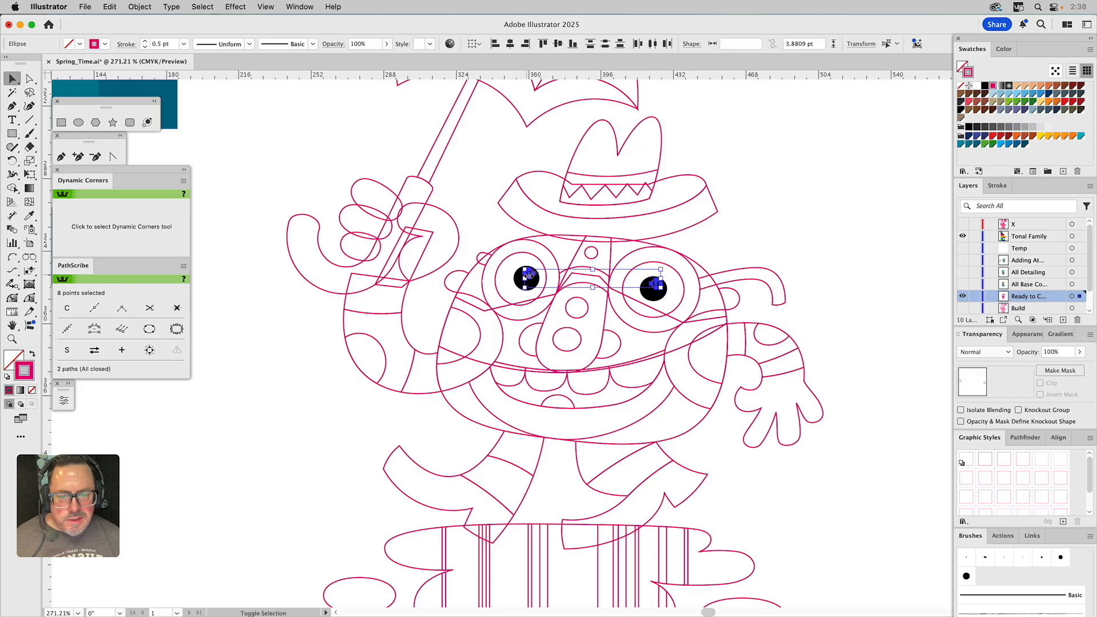
click(962, 67)
click(977, 85)
click(828, 178)
Fill the two large outer circles of the glasses with the darkest navy blue, remove their outlines and clear the selection
click(643, 263)
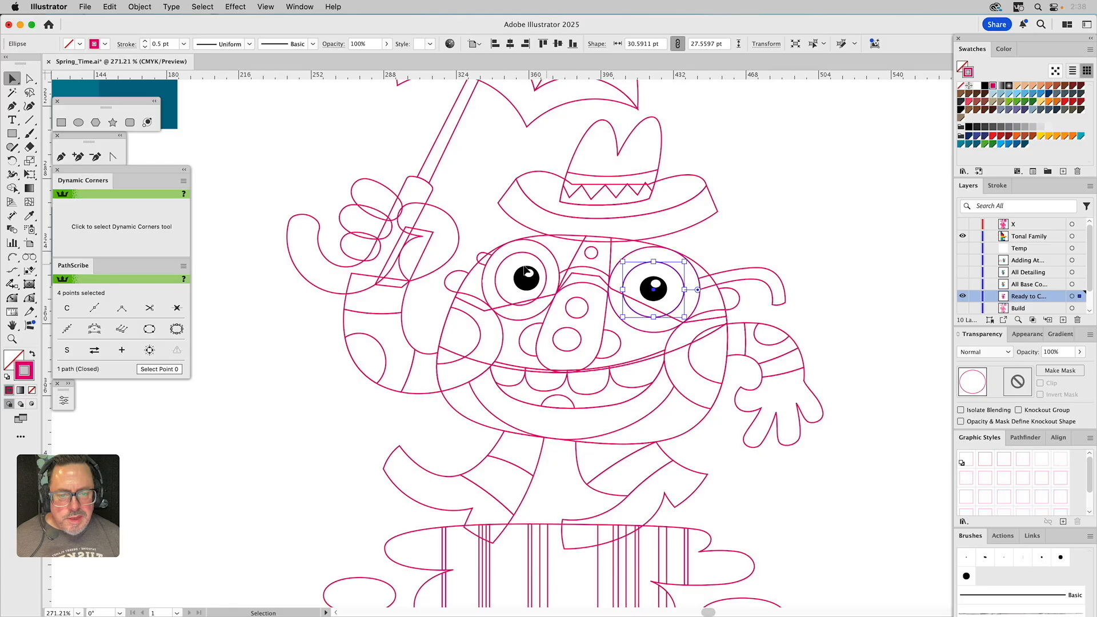
click(546, 250)
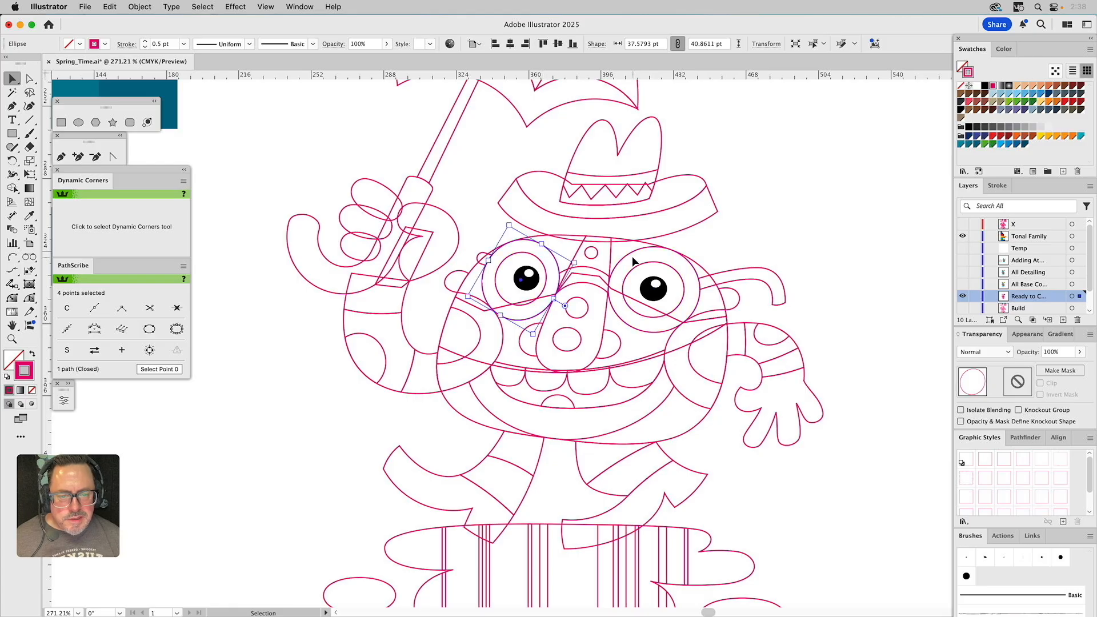
shift+click(631, 252)
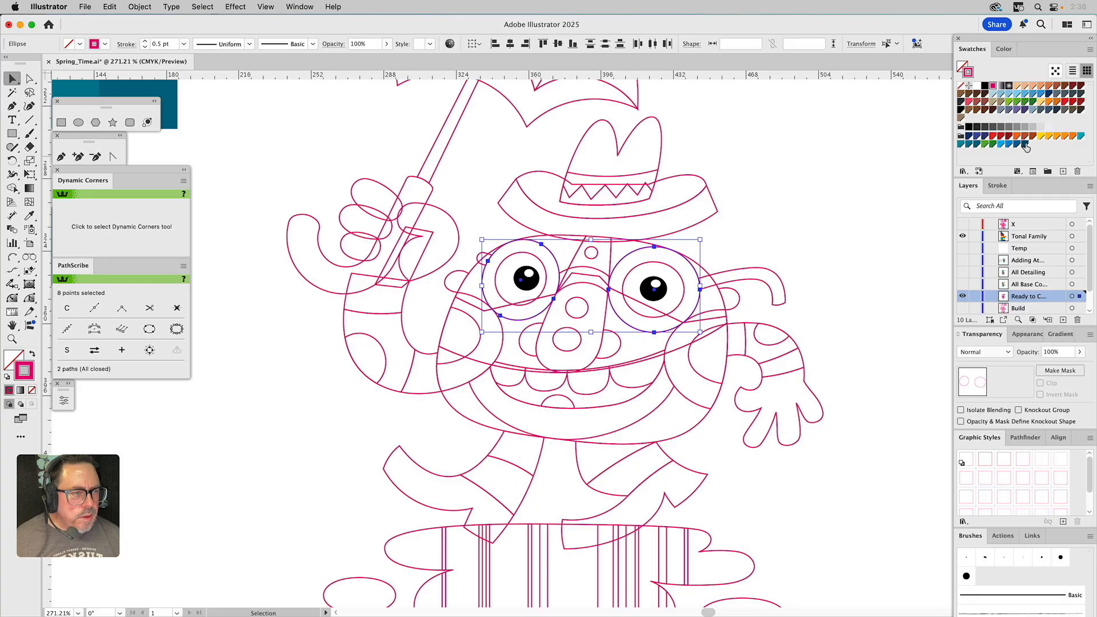
drag(968, 137, 962, 68)
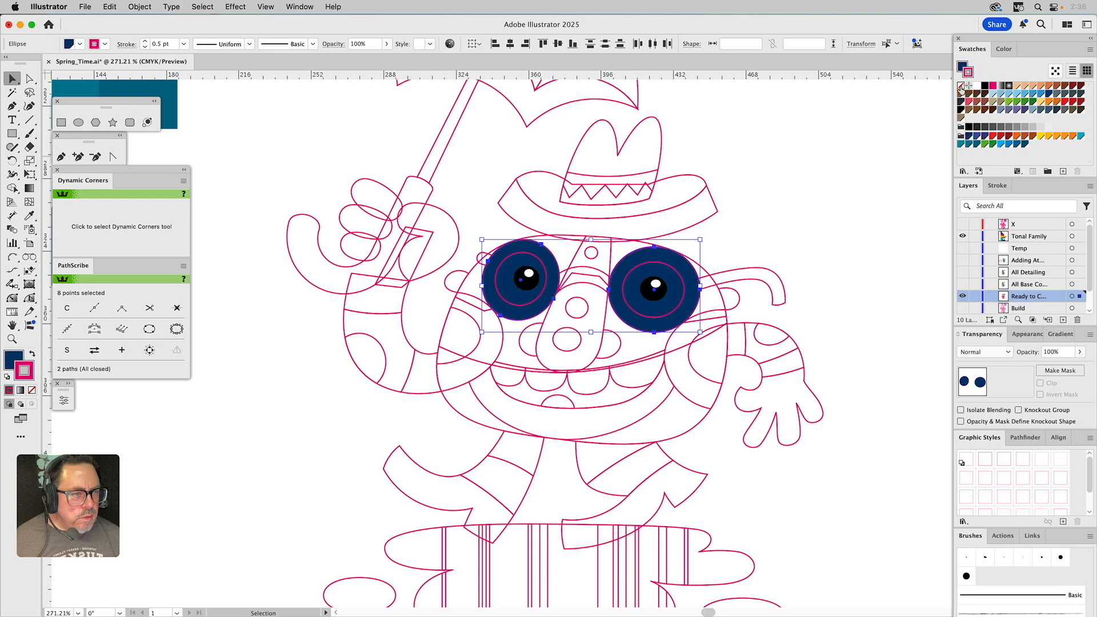
click(960, 85)
click(803, 185)
Fill the inner circles of both eyes with white, remove their outlines and clear the selection
click(531, 257)
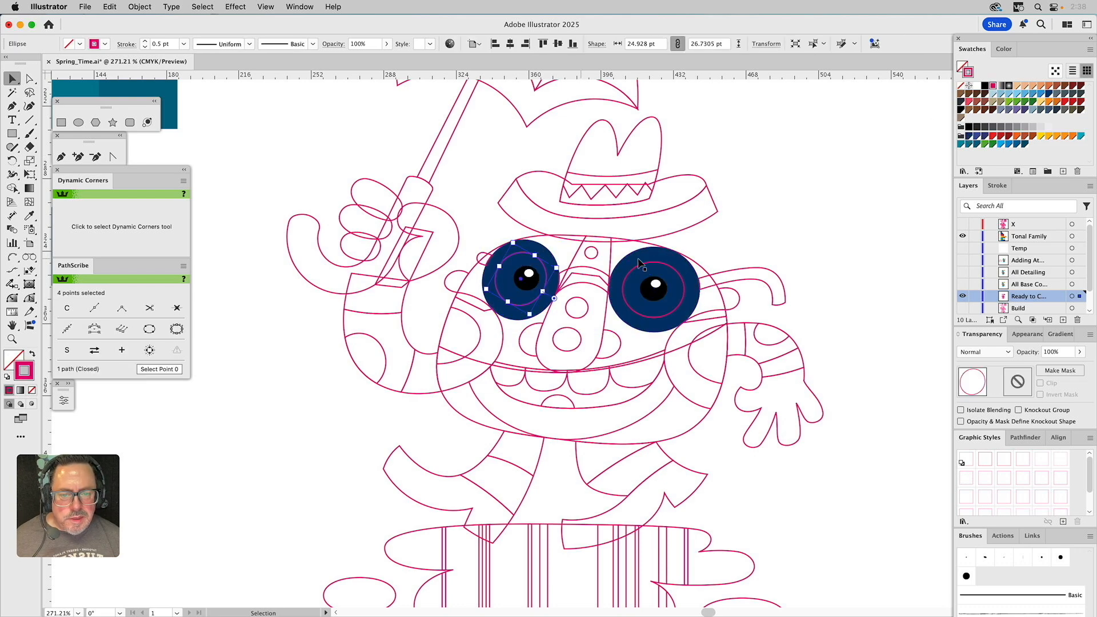
shift+click(653, 261)
drag(978, 86, 964, 68)
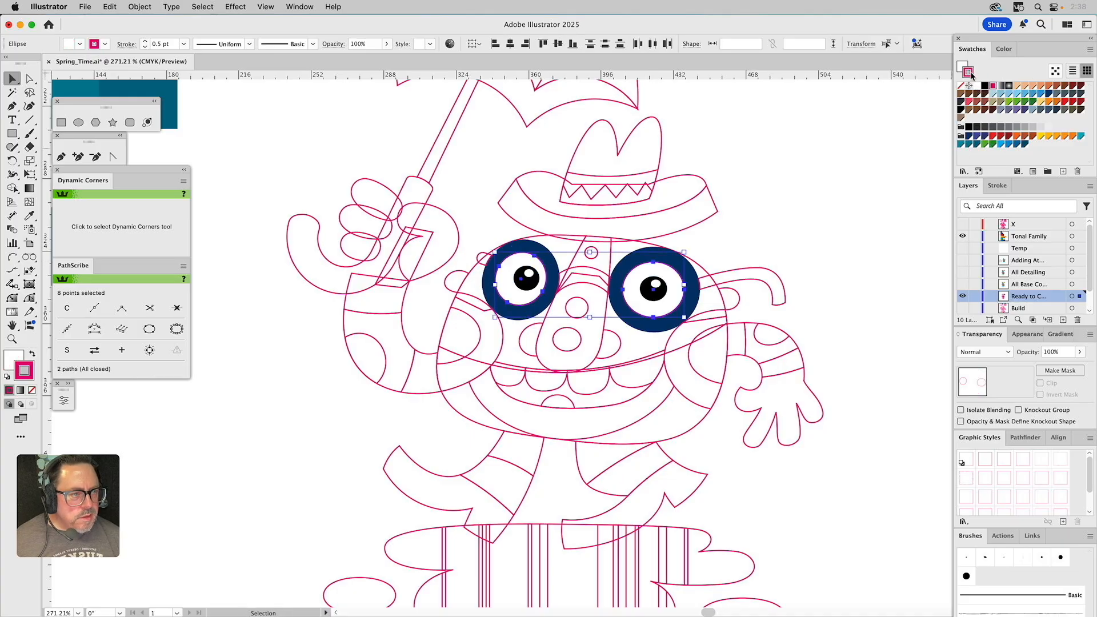
click(960, 86)
click(798, 234)
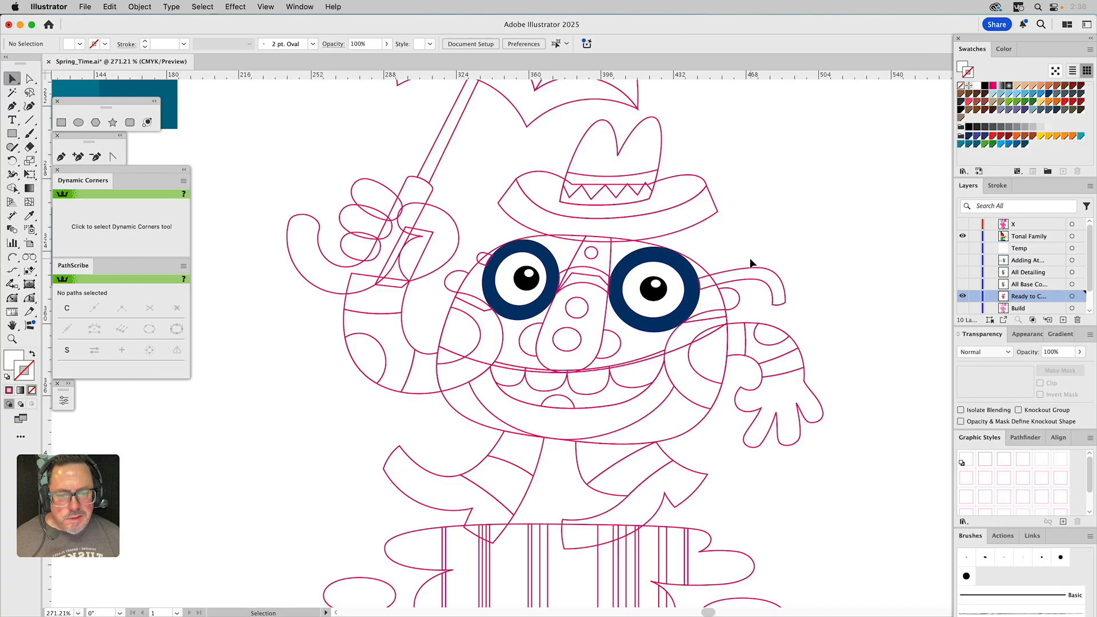
Fill the bridge and both side arms of the glasses with the lighter palette green, with no outline
click(484, 256)
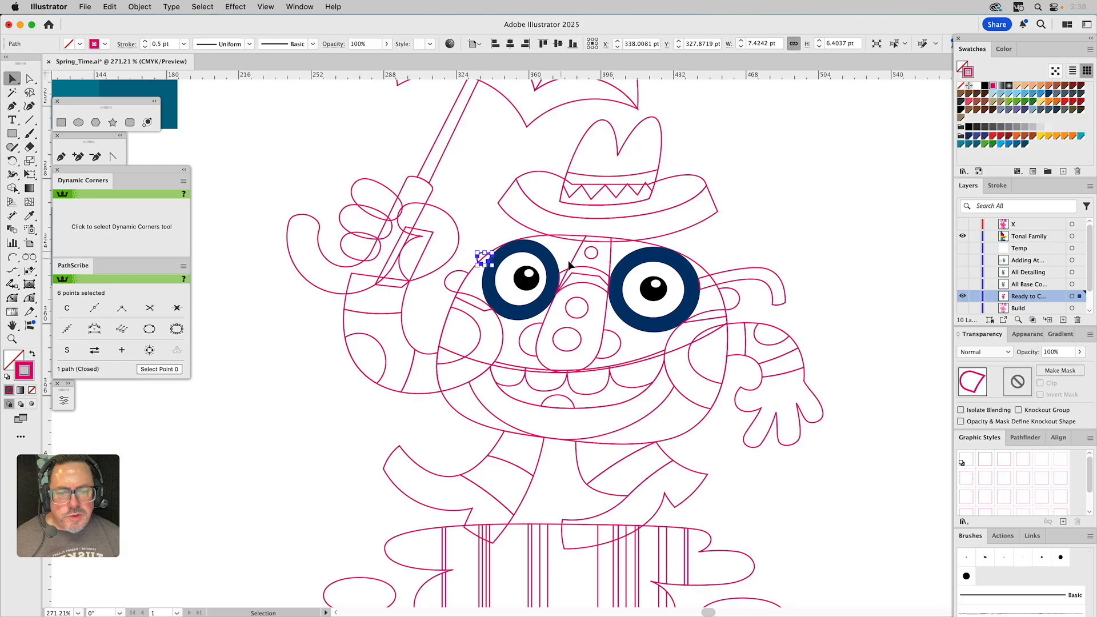
shift+click(582, 269)
shift+click(731, 274)
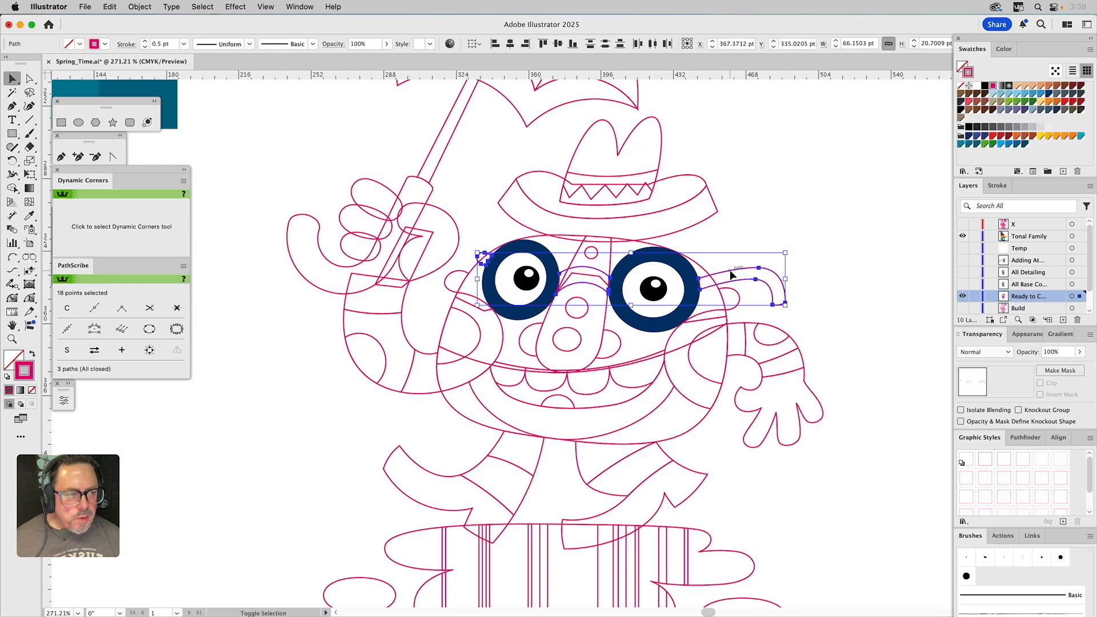
click(985, 145)
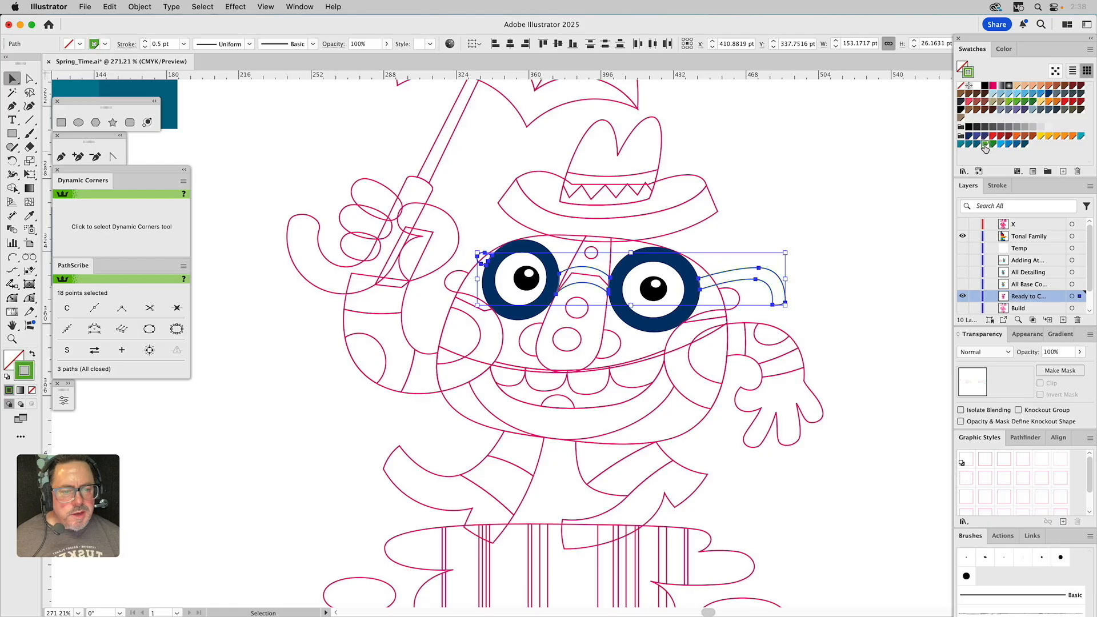
click(961, 86)
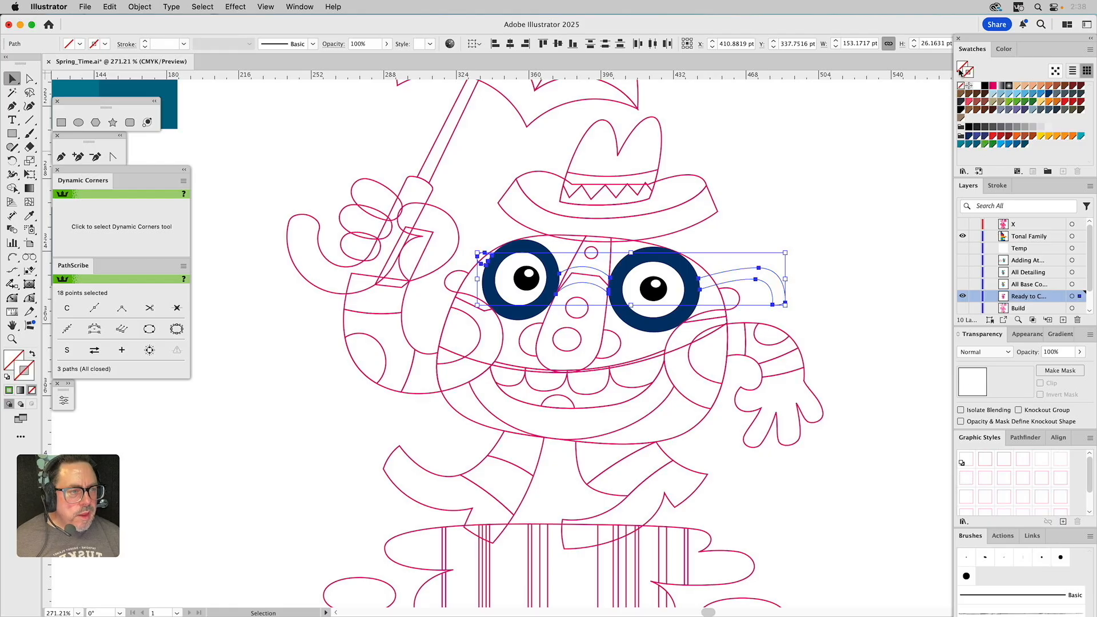
key(x)
click(985, 145)
click(840, 208)
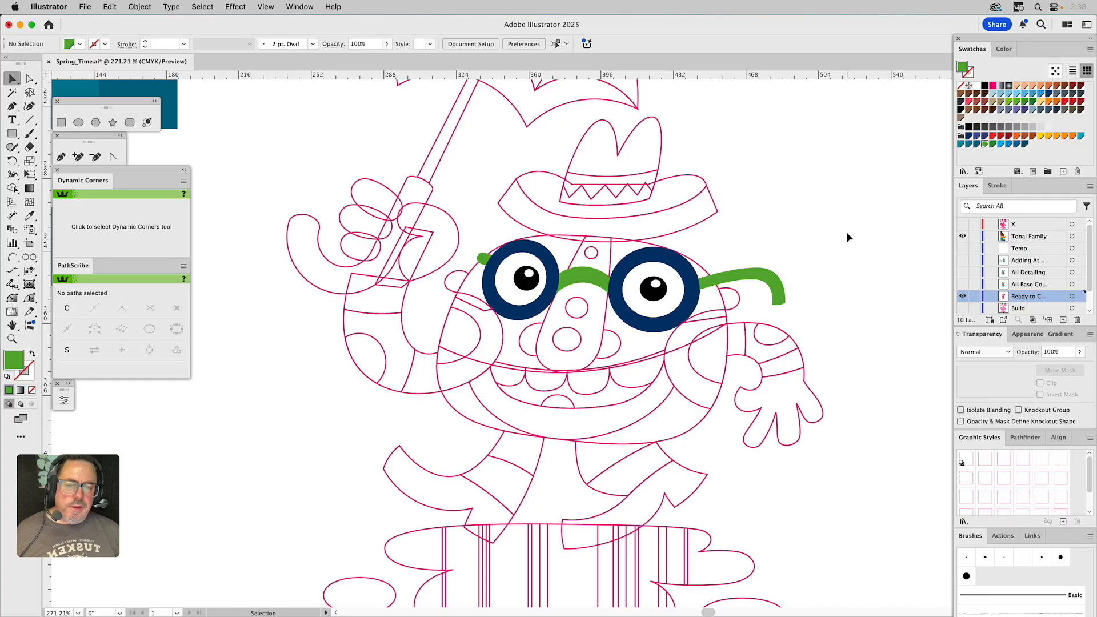
Fill the character's long nose shape with the bright palette red, remove its outline and clear the selection
drag(831, 252, 851, 222)
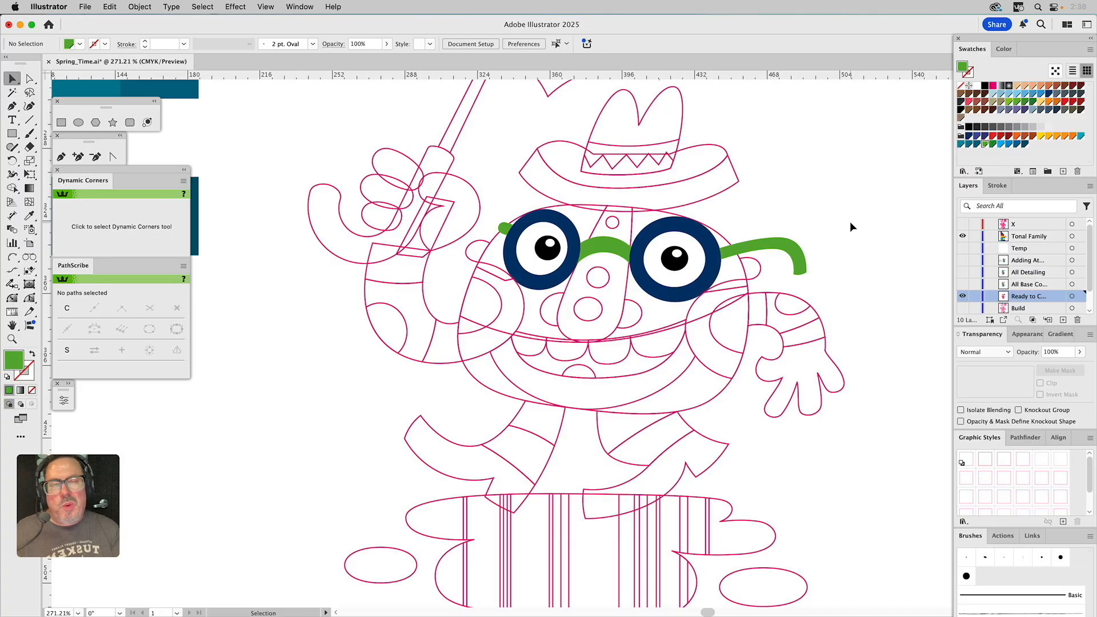
click(629, 287)
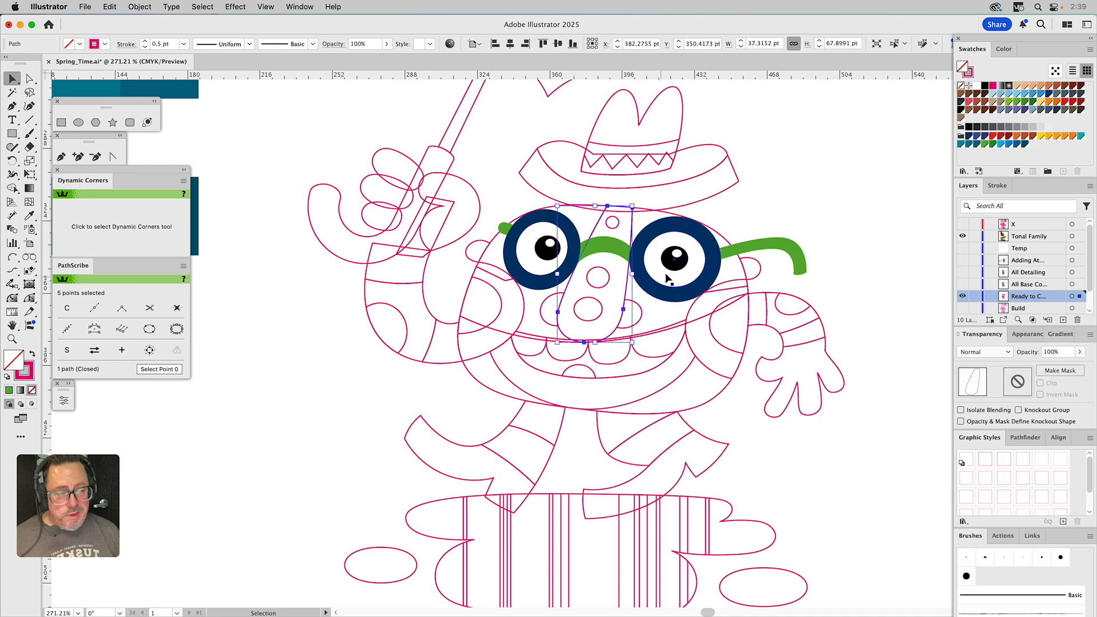
click(993, 137)
click(970, 71)
click(960, 85)
click(859, 165)
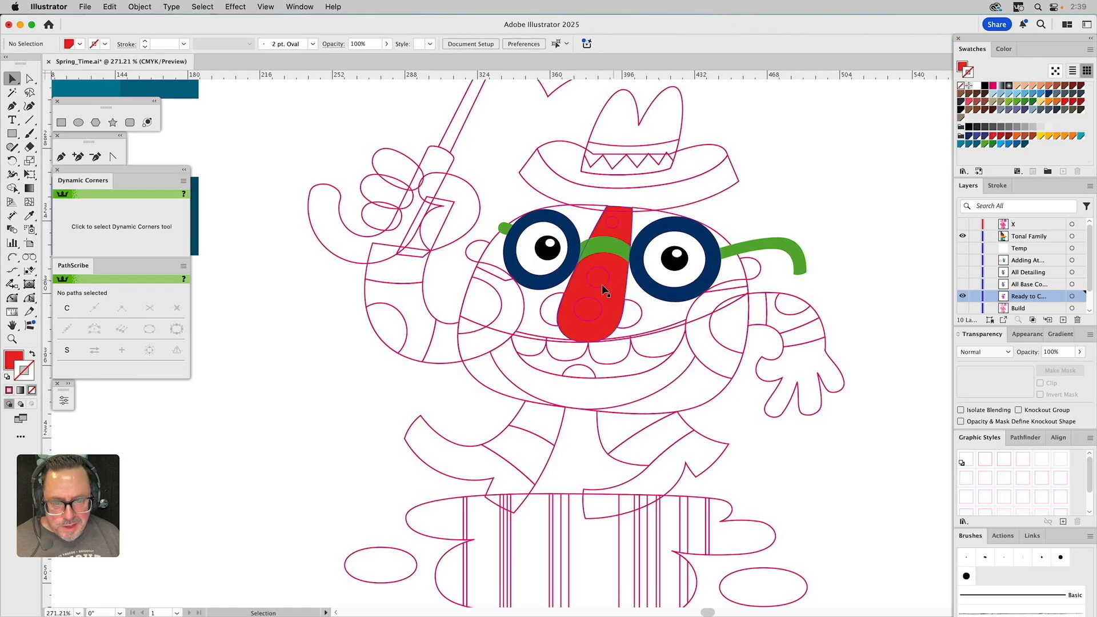
click(595, 302)
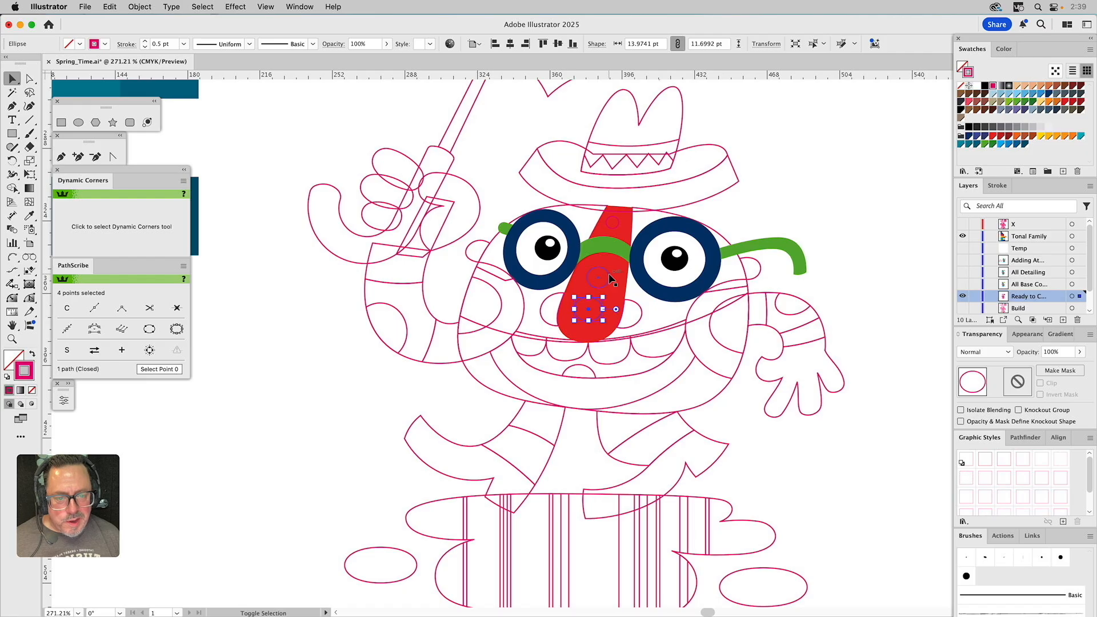
shift+click(608, 273)
shift+click(619, 224)
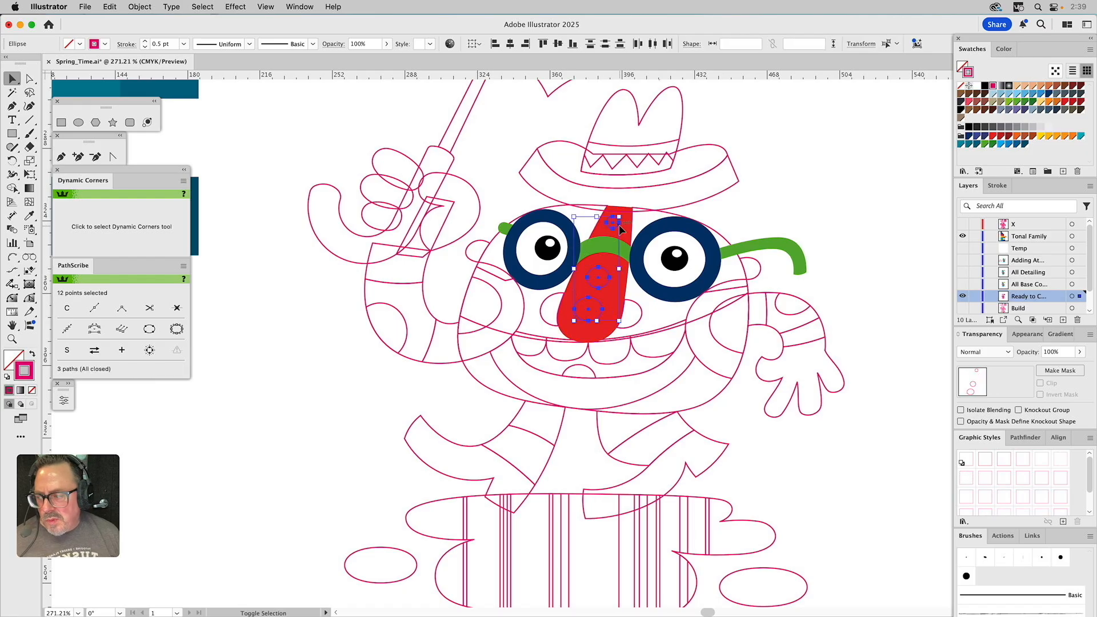
click(1009, 144)
key(super+z)
click(964, 68)
Scale the whole tonal family palette down proportionally to about 66 × 105 pt and move it closer to the character
scroll(599, 187, down, 6)
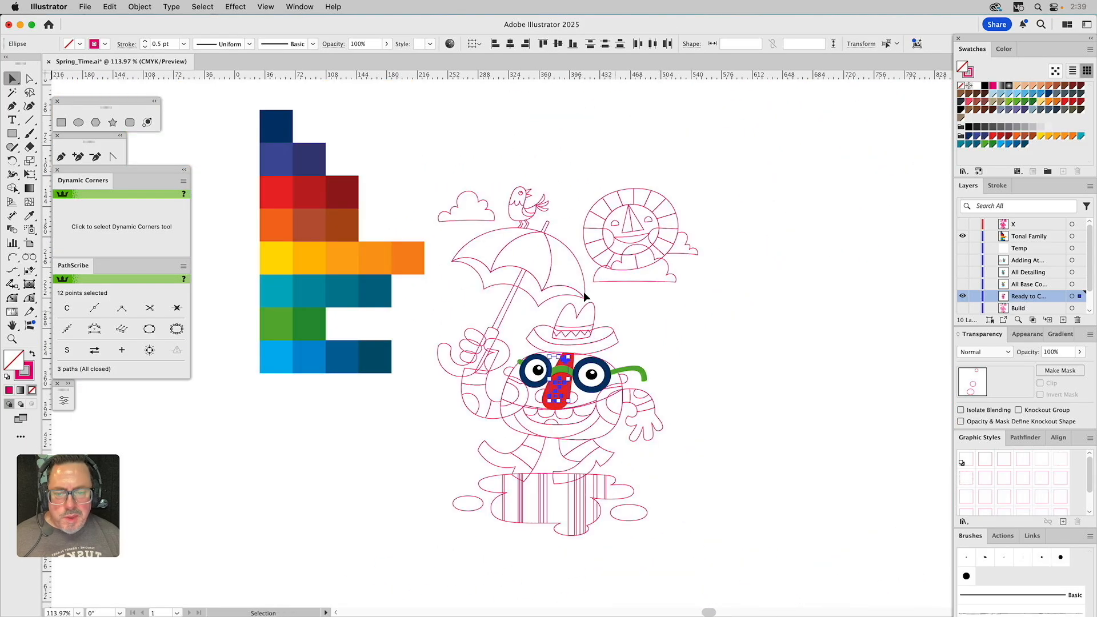
click(233, 124)
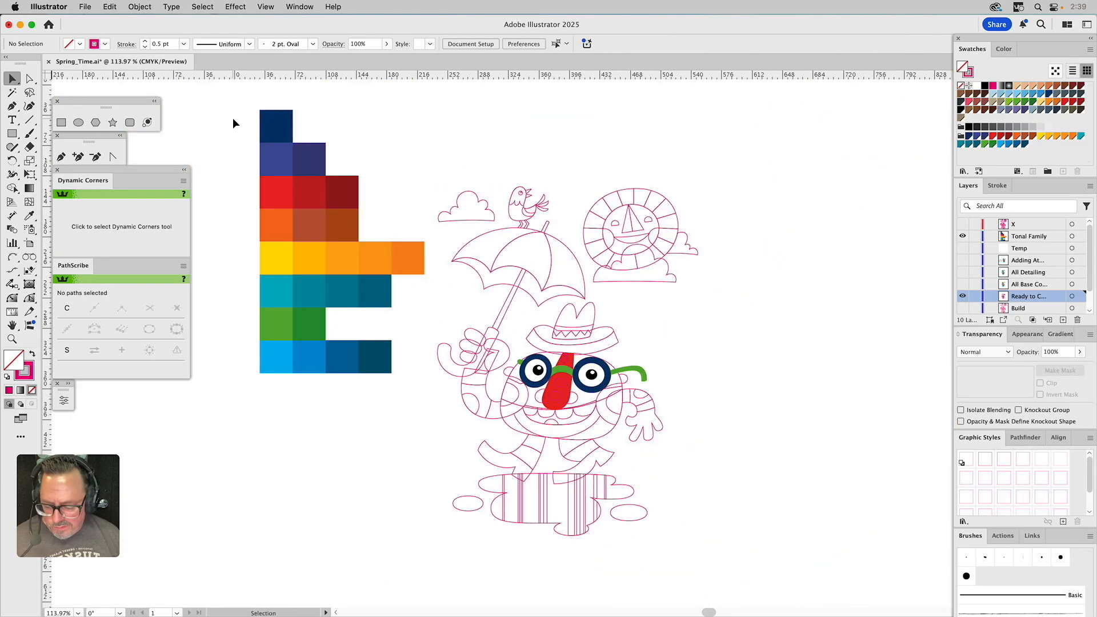
drag(232, 116, 416, 376)
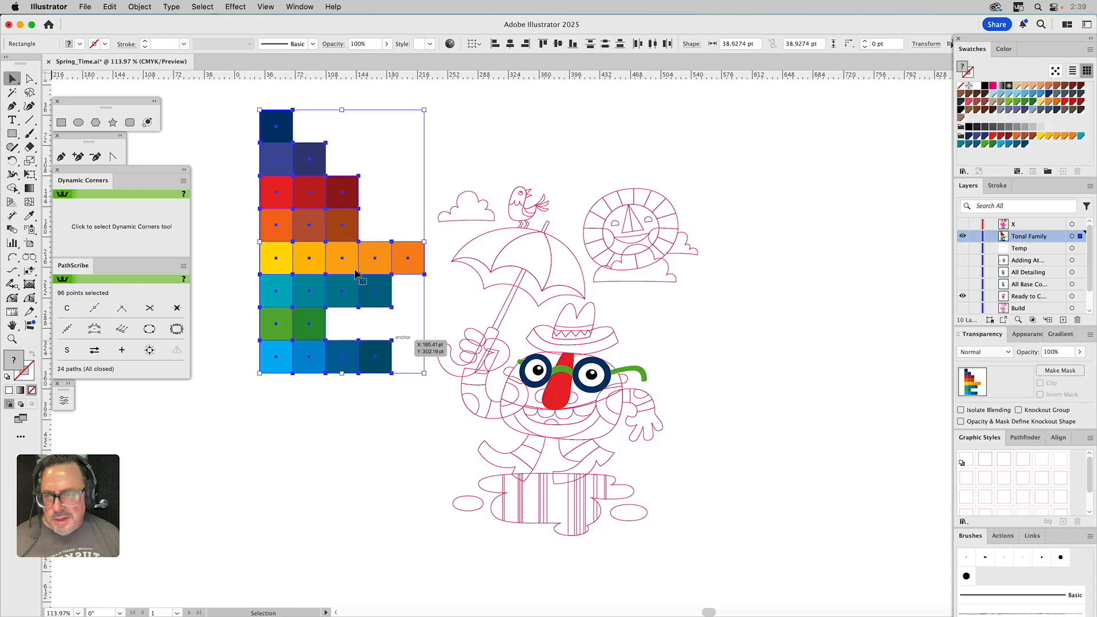
drag(343, 111, 343, 284)
drag(342, 328, 381, 361)
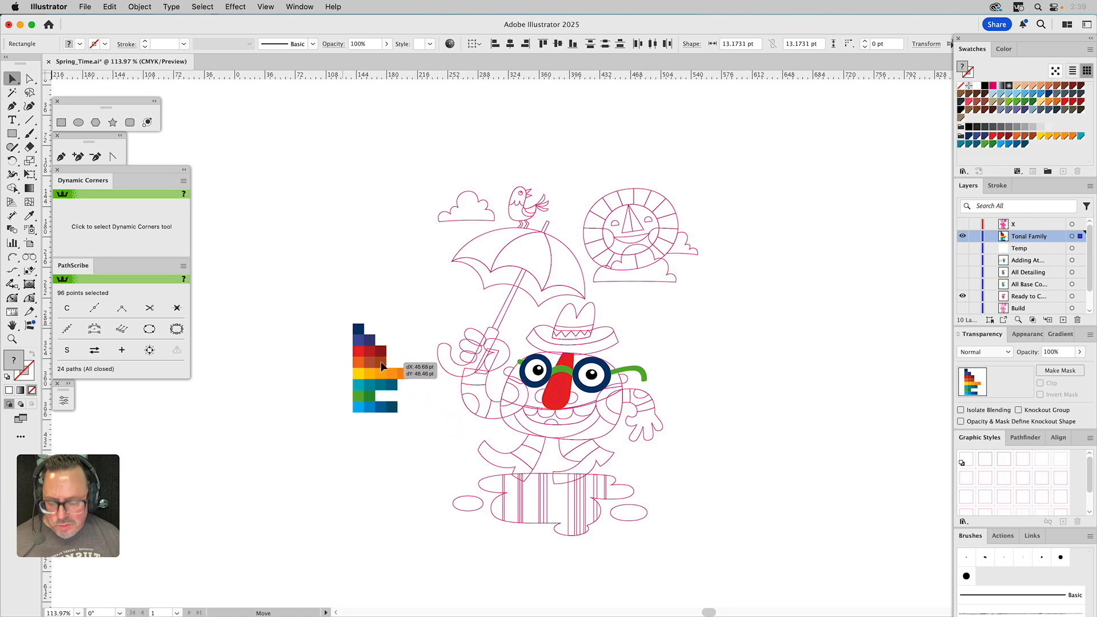
Group the palette swatches and place the group over the character's raised arm, beside the face
key(ctrl+g)
click(409, 300)
drag(366, 355, 459, 374)
Fill the lowest circle on the nose with the second-lightest blue from the bottom palette row, without an outline
click(12, 338)
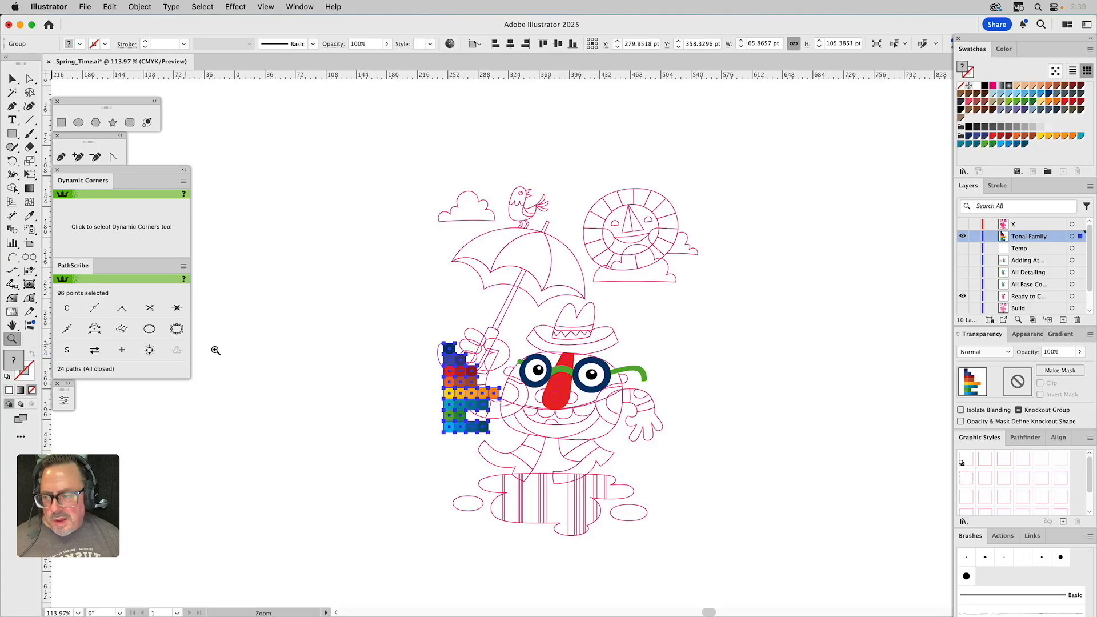
drag(409, 297, 679, 468)
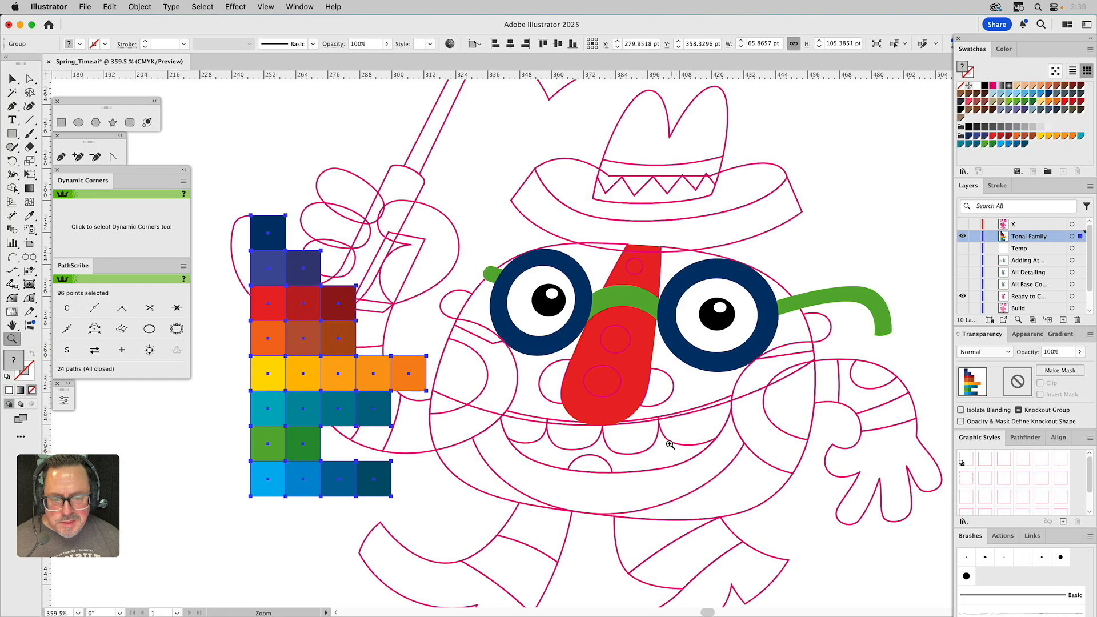
key(v)
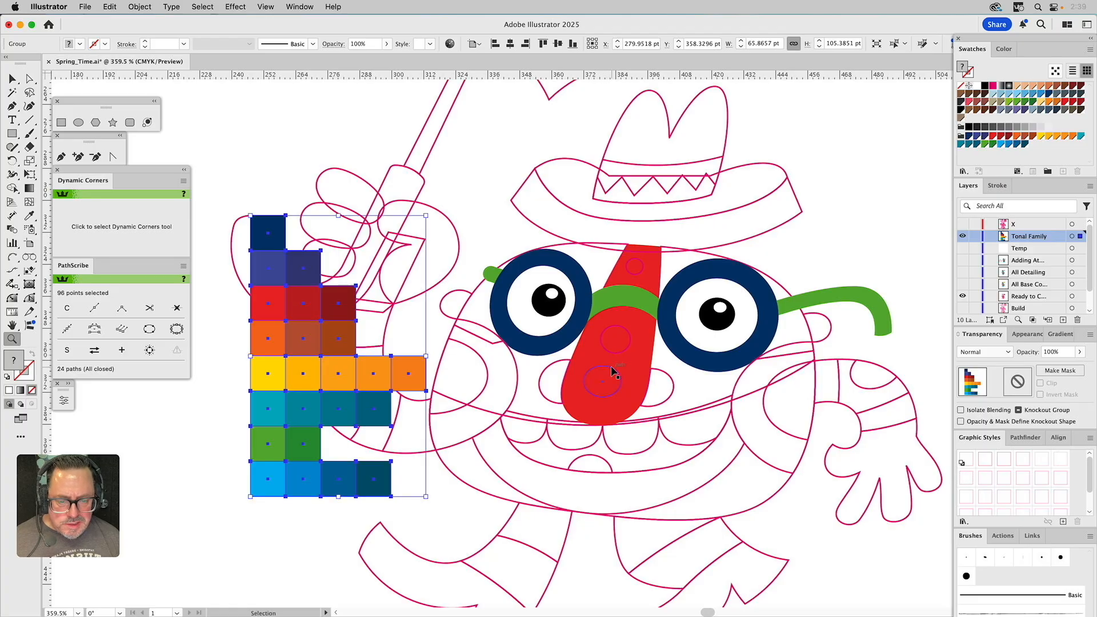
click(613, 371)
key(i)
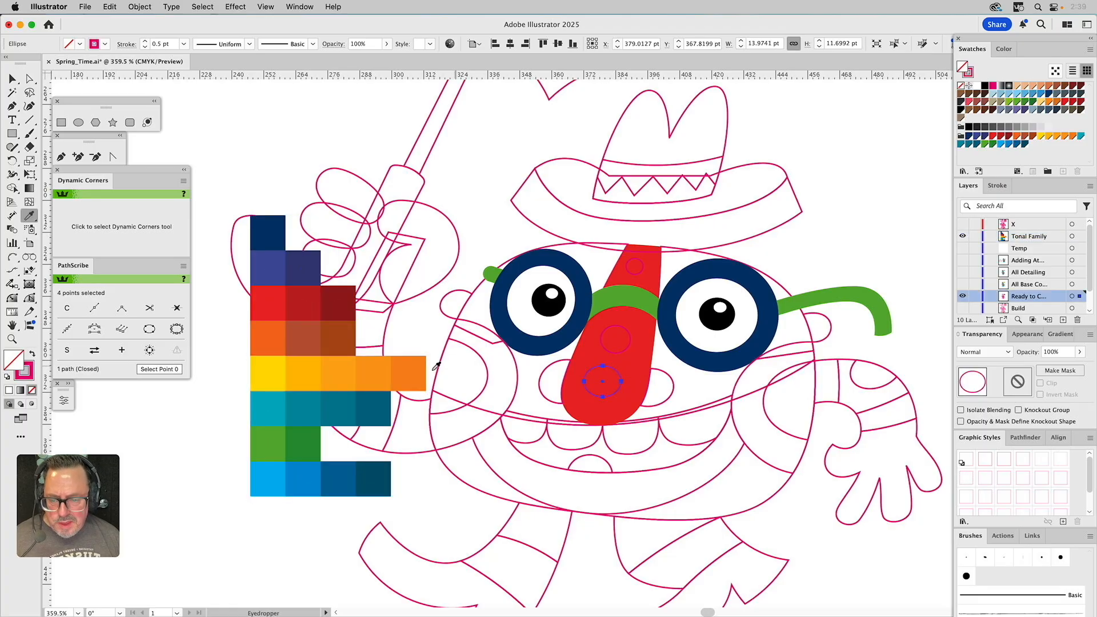
click(338, 474)
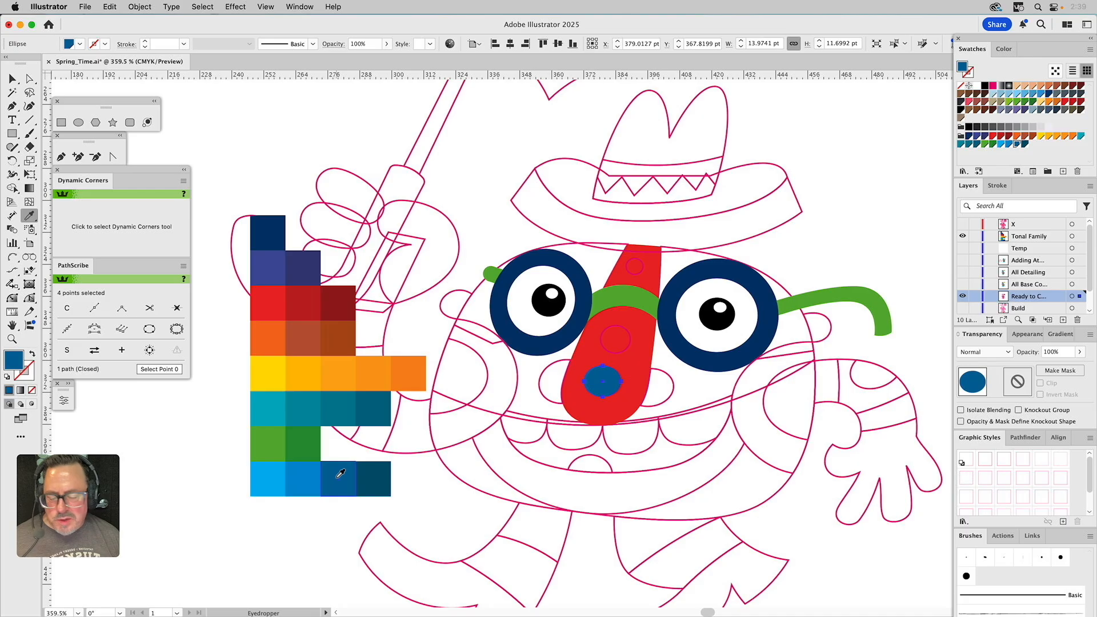
click(302, 477)
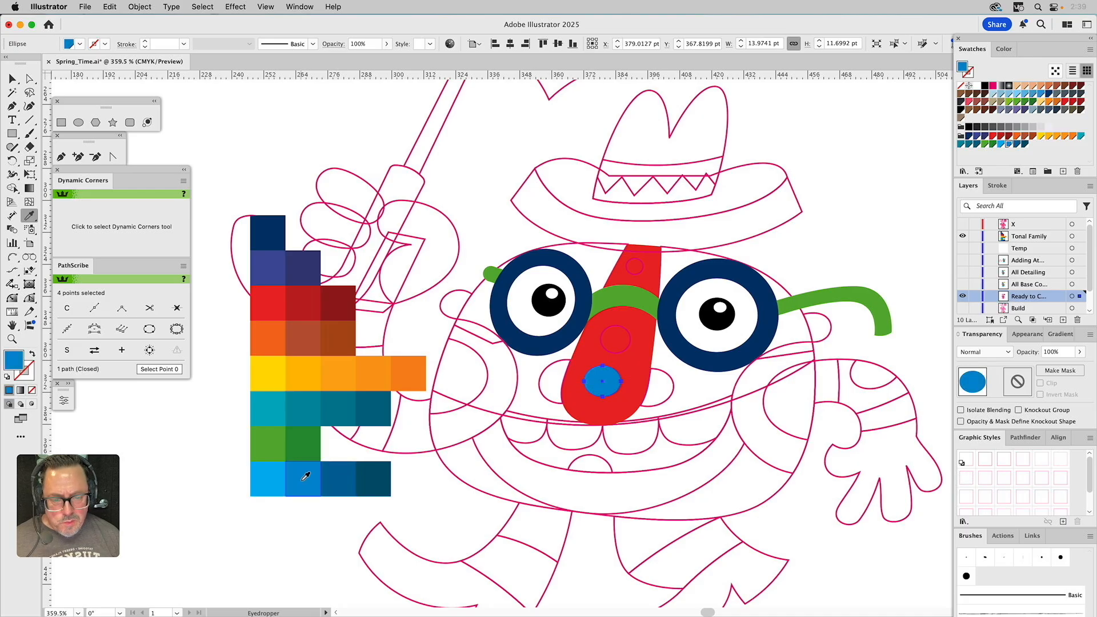
Fill the middle circle on the nose with the third swatch of the yellow-orange palette row, without an outline
key(v)
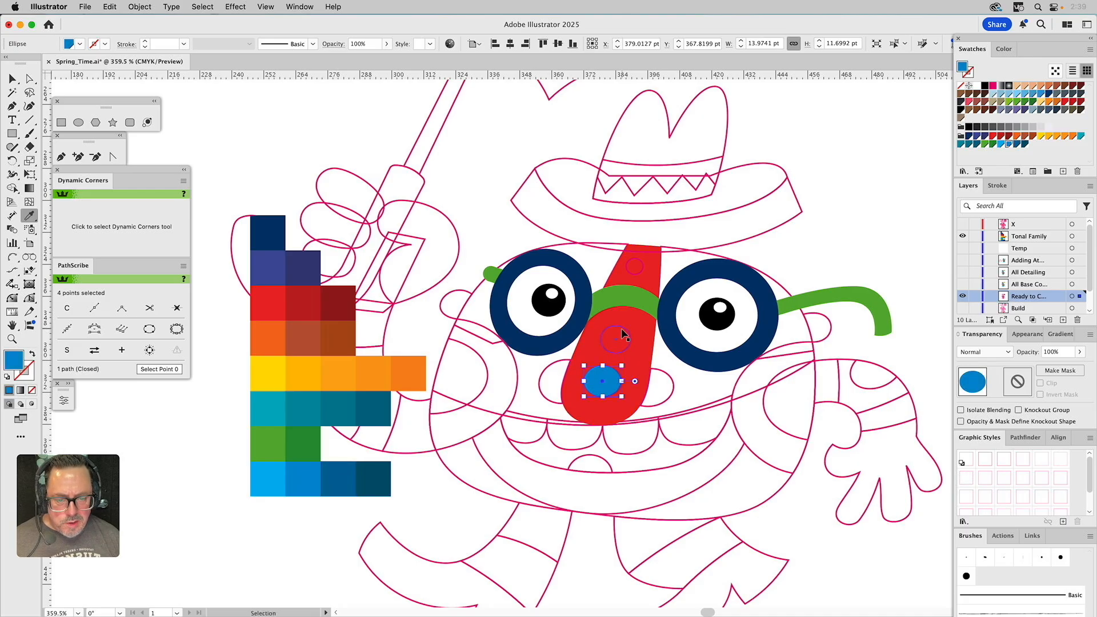
click(622, 328)
key(i)
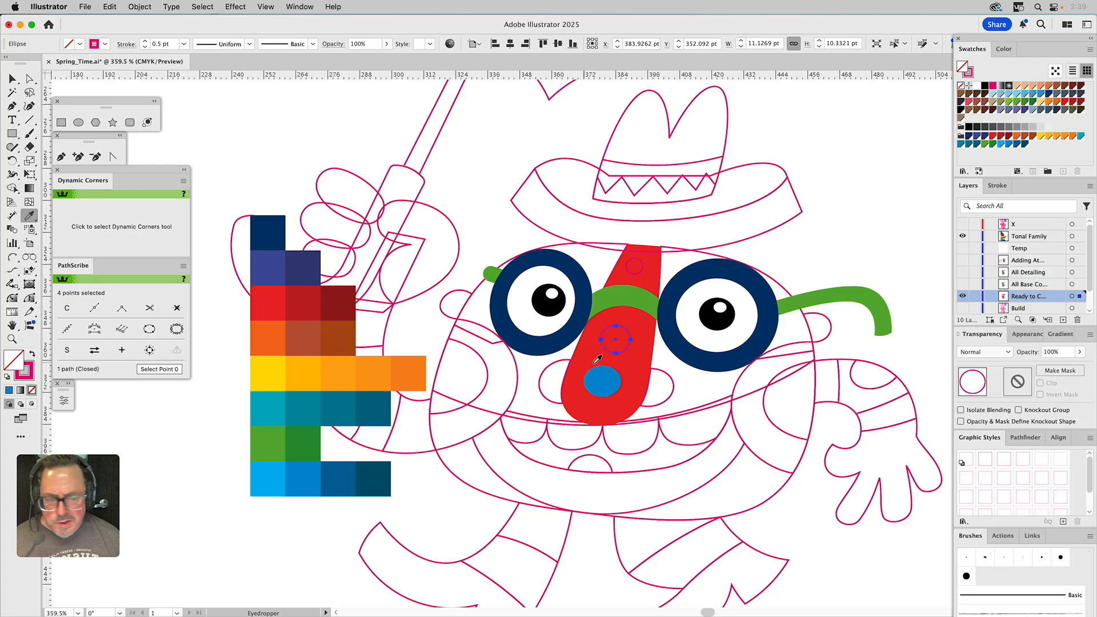
click(332, 370)
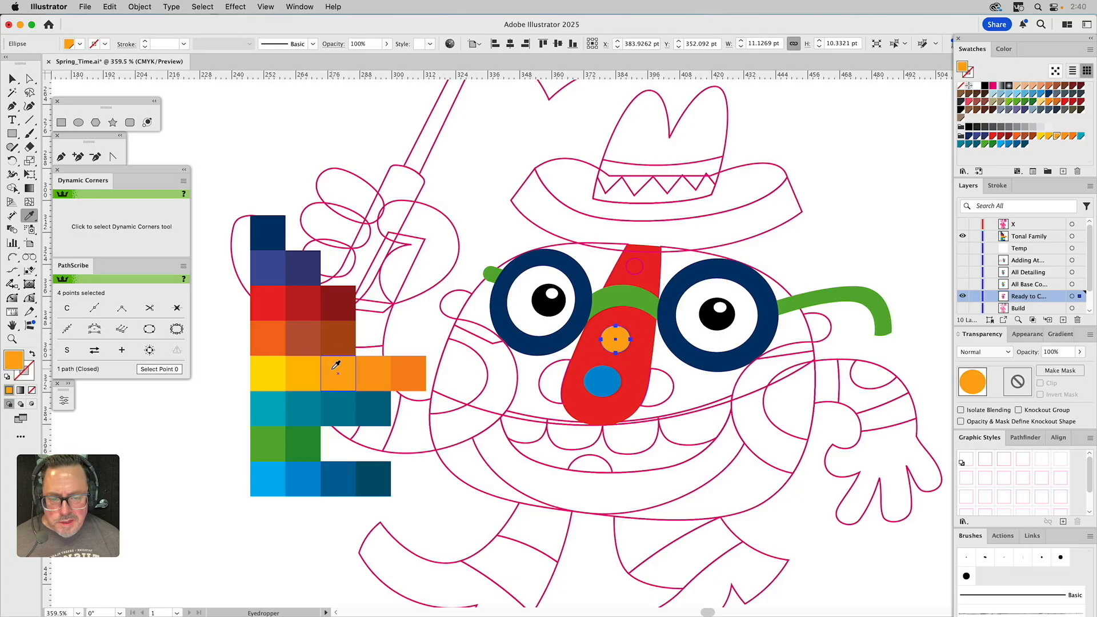
Fill the top circle on the nose with the second-lightest palette blue, trying the lightest teal and undoing it
super+click(630, 269)
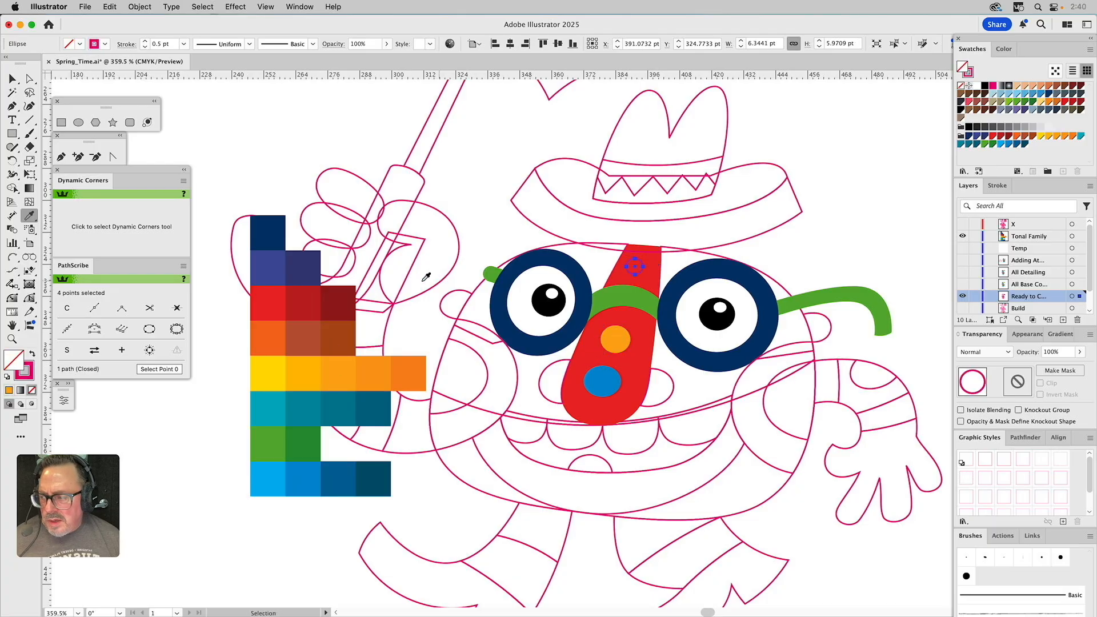
click(305, 474)
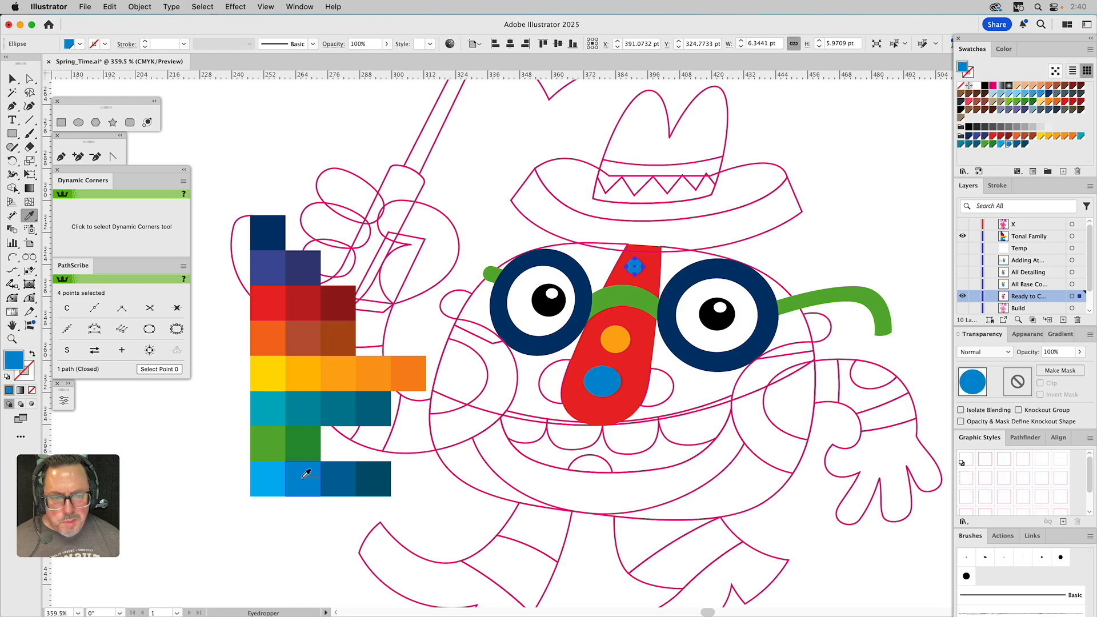
click(277, 414)
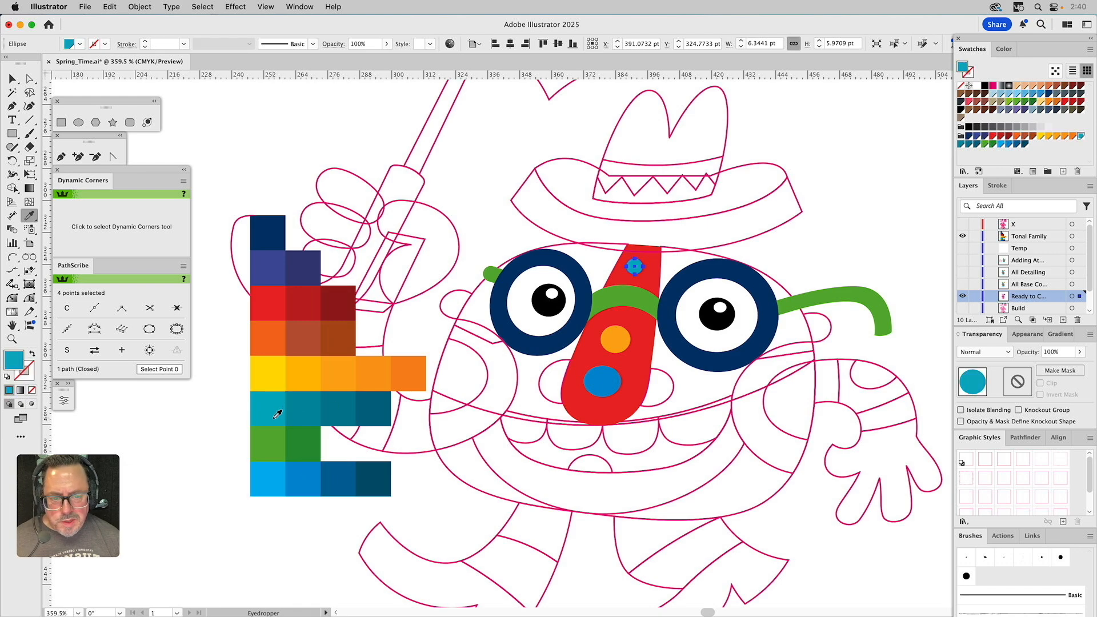
key(super+z)
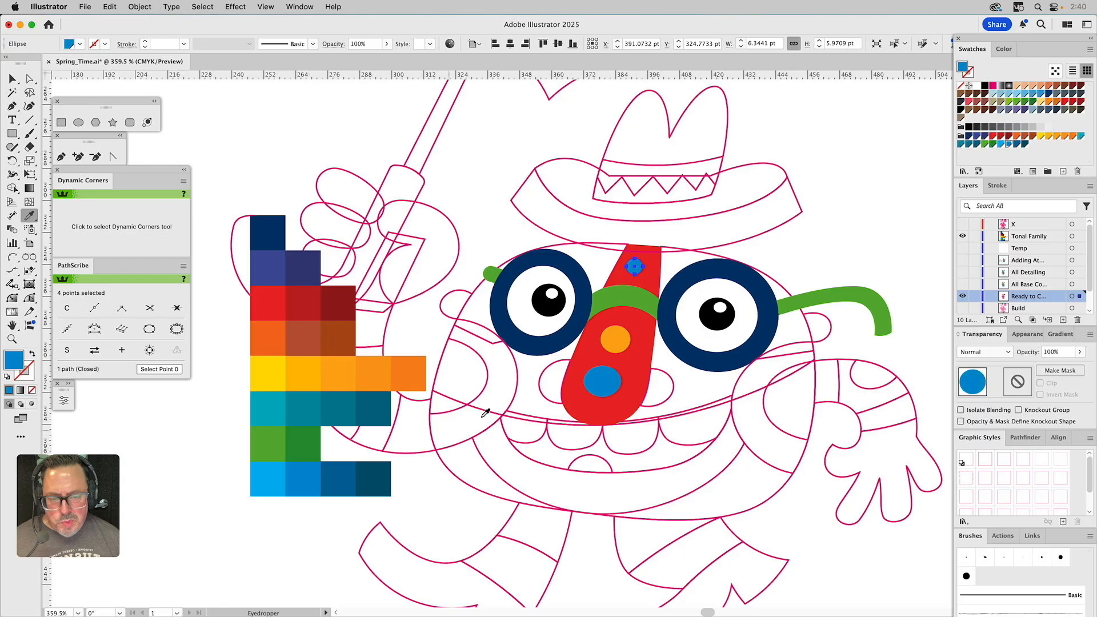
Recolor the lowest circle on the nose with the lightest palette teal and clear the selection
super+click(595, 389)
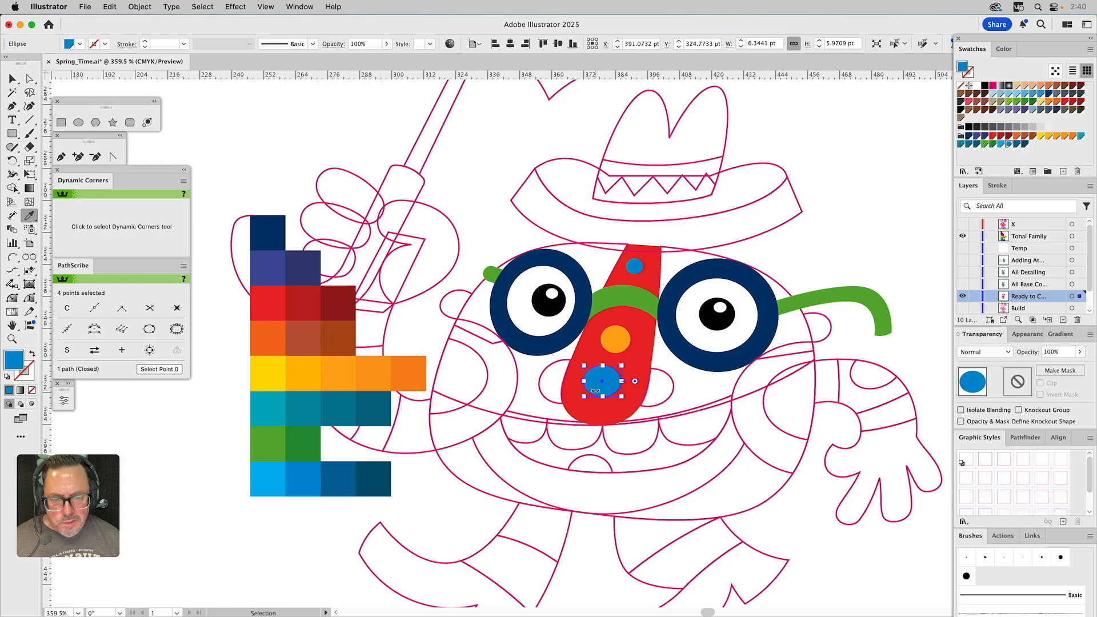
click(270, 407)
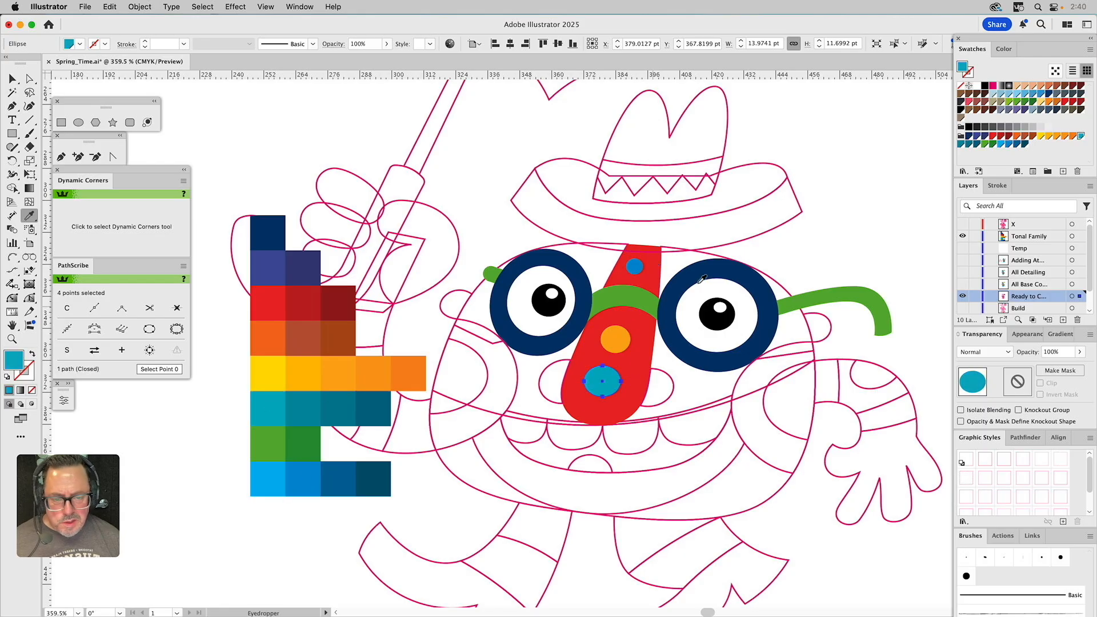
super+click(847, 236)
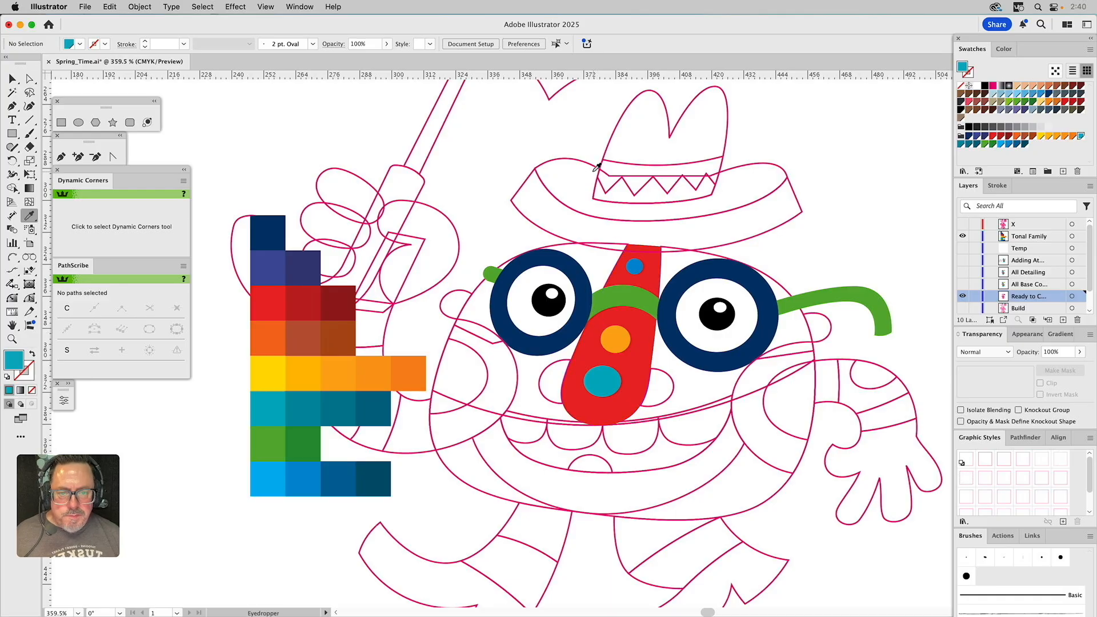
Fill the hat's inner brim with the third palette teal and the front brim with the lightest teal, both without outlines
drag(594, 131, 587, 227)
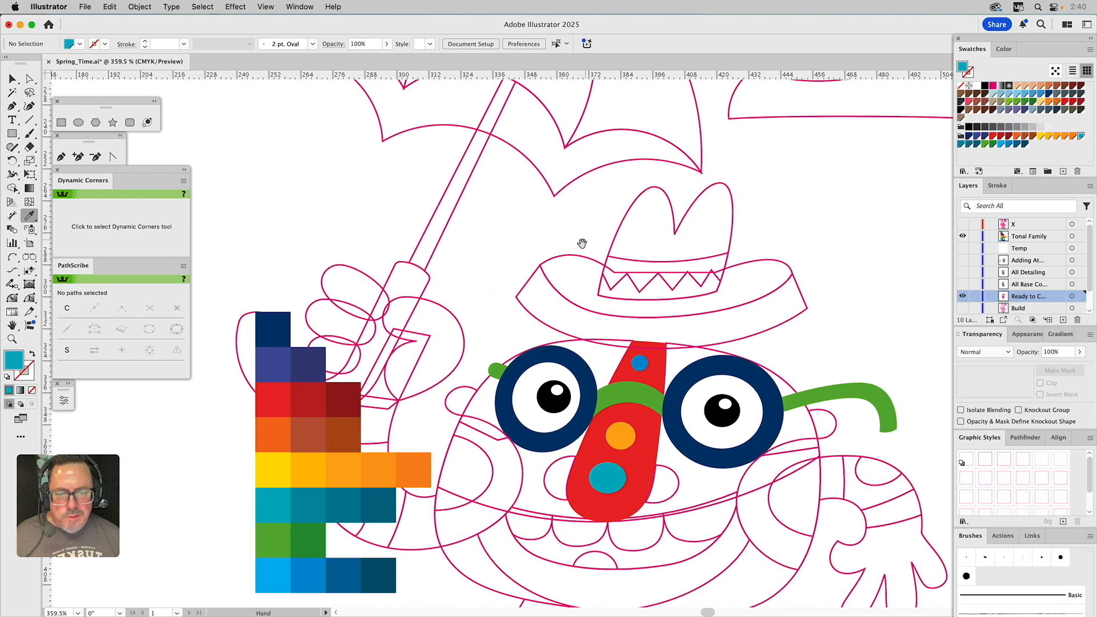
click(564, 257)
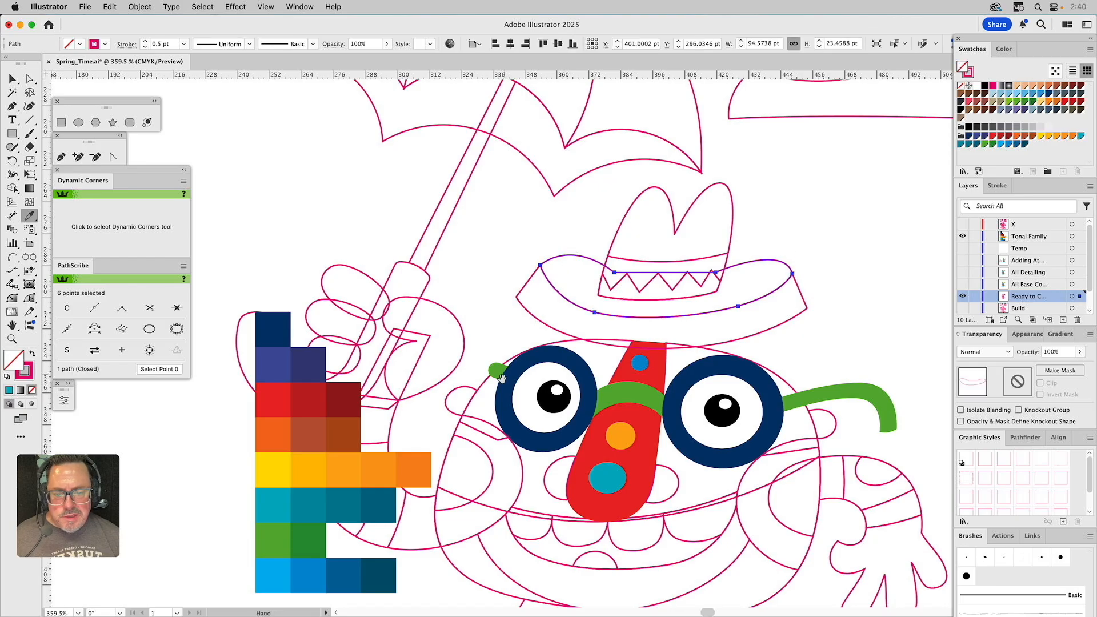
scroll(564, 257, down, 3)
key(i)
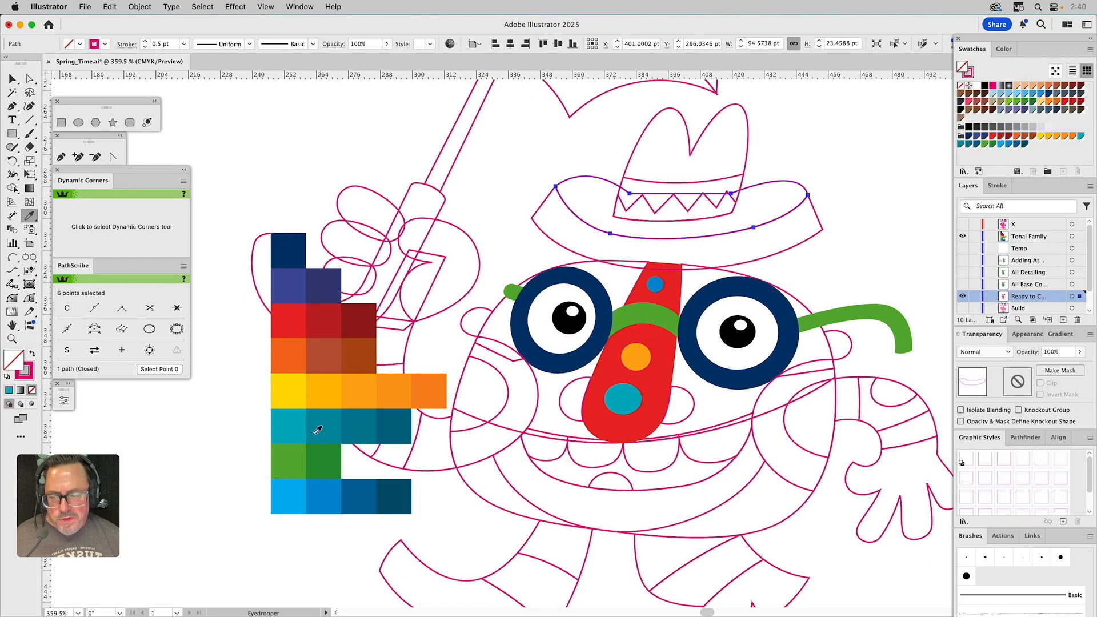
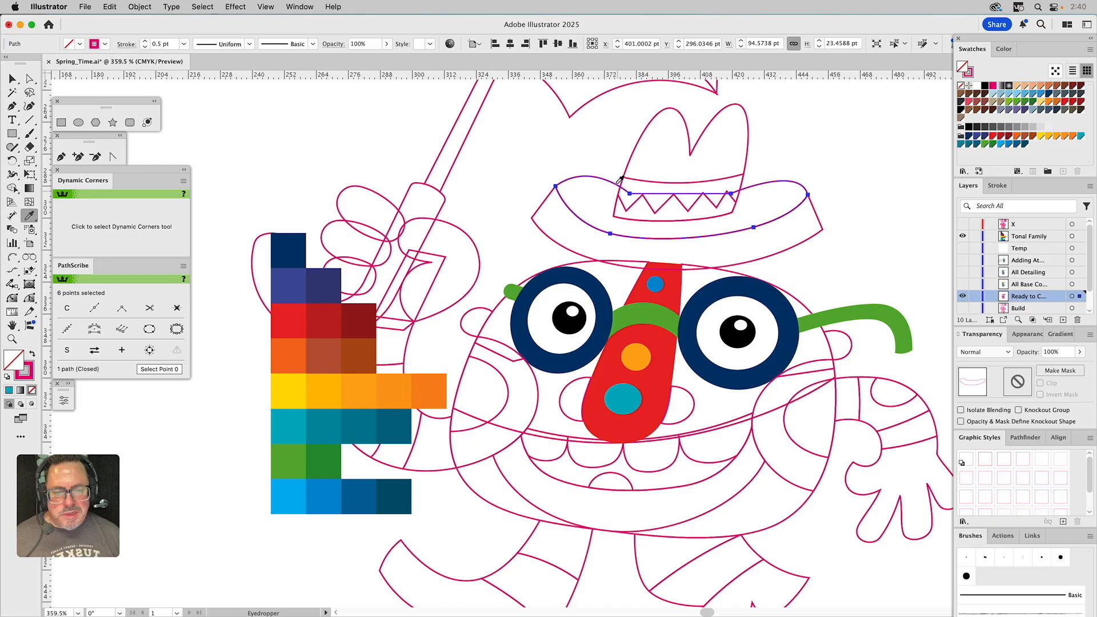
click(359, 416)
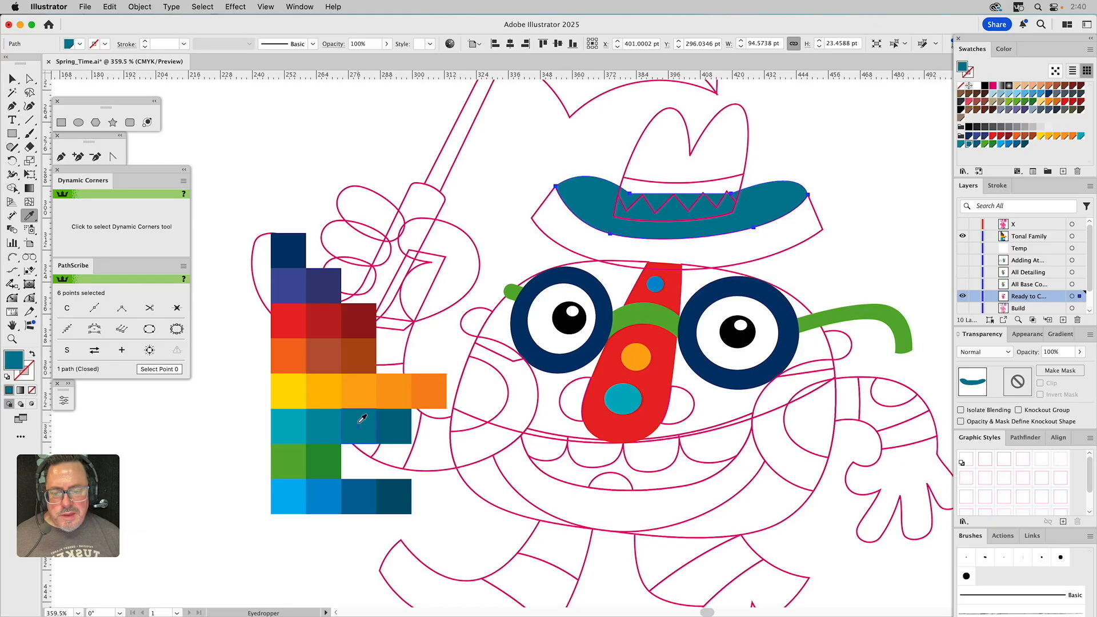
super+click(544, 212)
click(295, 425)
Fill the hat's crown with the second-lightest palette teal, without an outline, and clear the selection
super+click(661, 143)
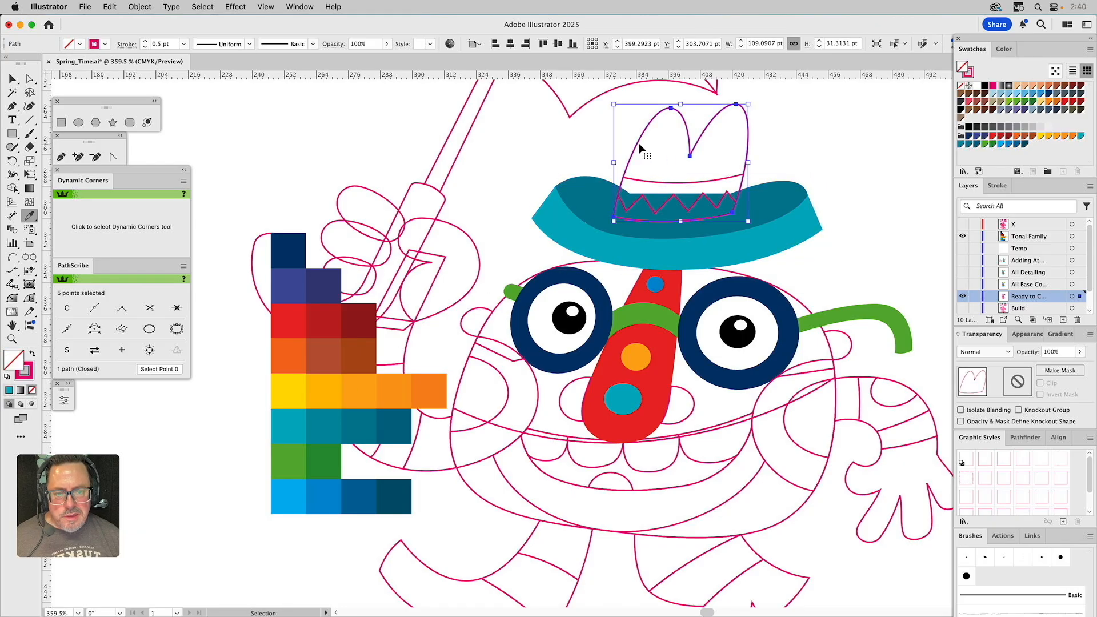
click(363, 423)
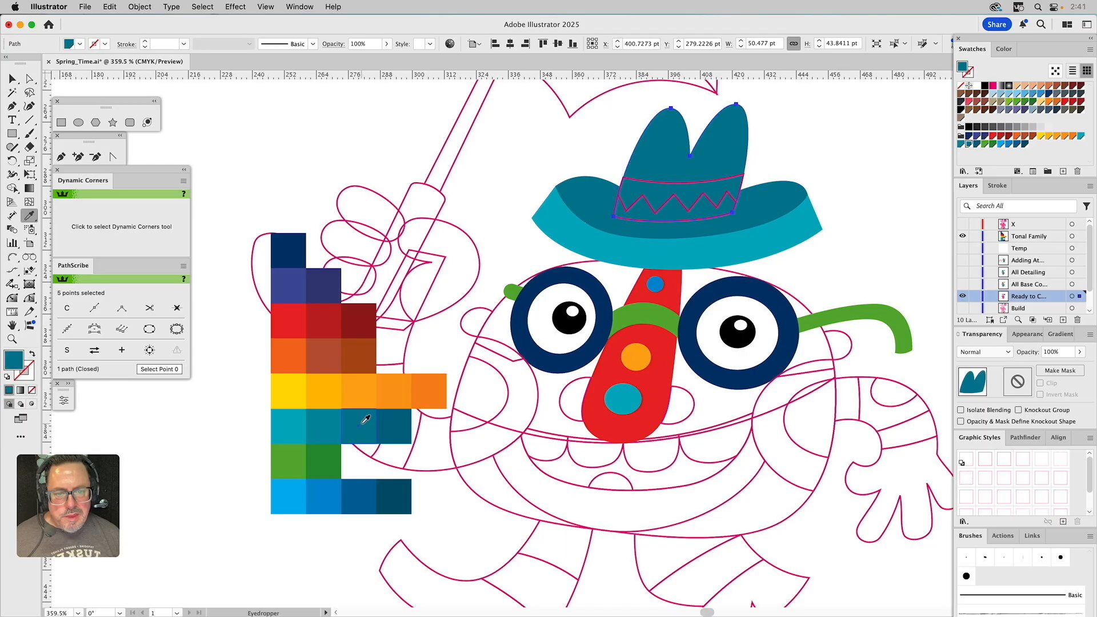
super+click(830, 116)
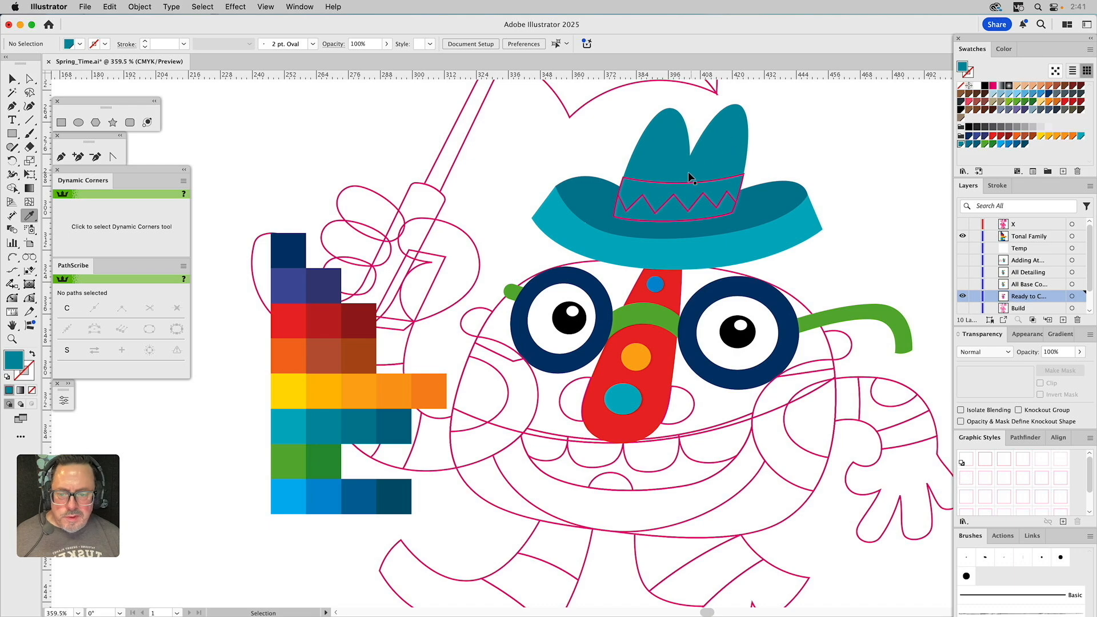
Fill the hat band with the second yellow-orange swatch and its zigzag trim with the bright red-orange swatch, both without outlines
super+click(653, 182)
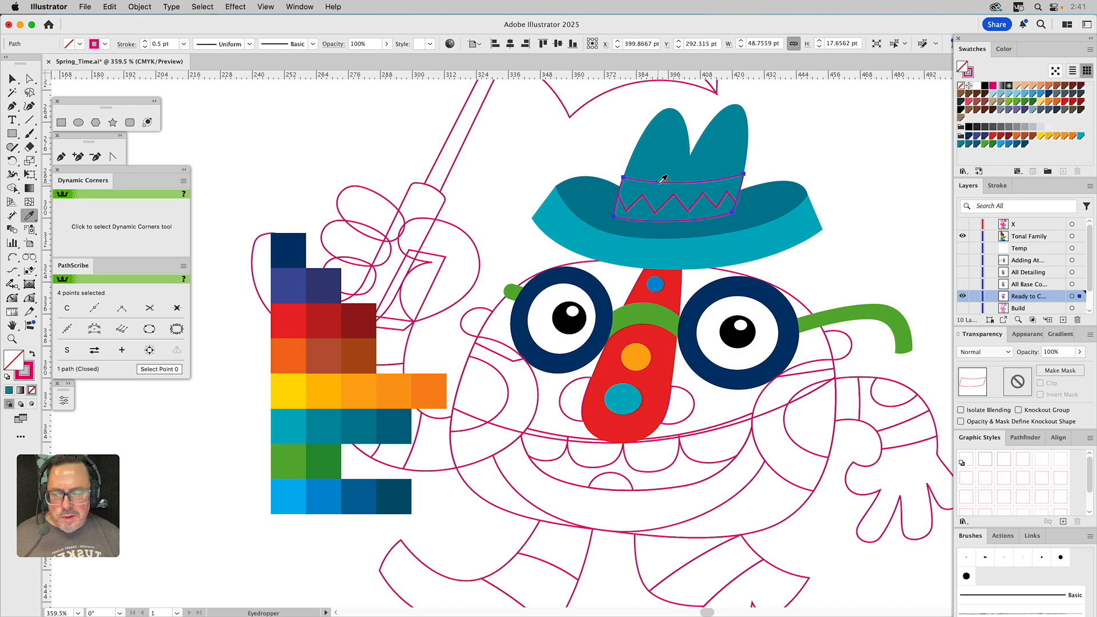
click(327, 381)
key(super)
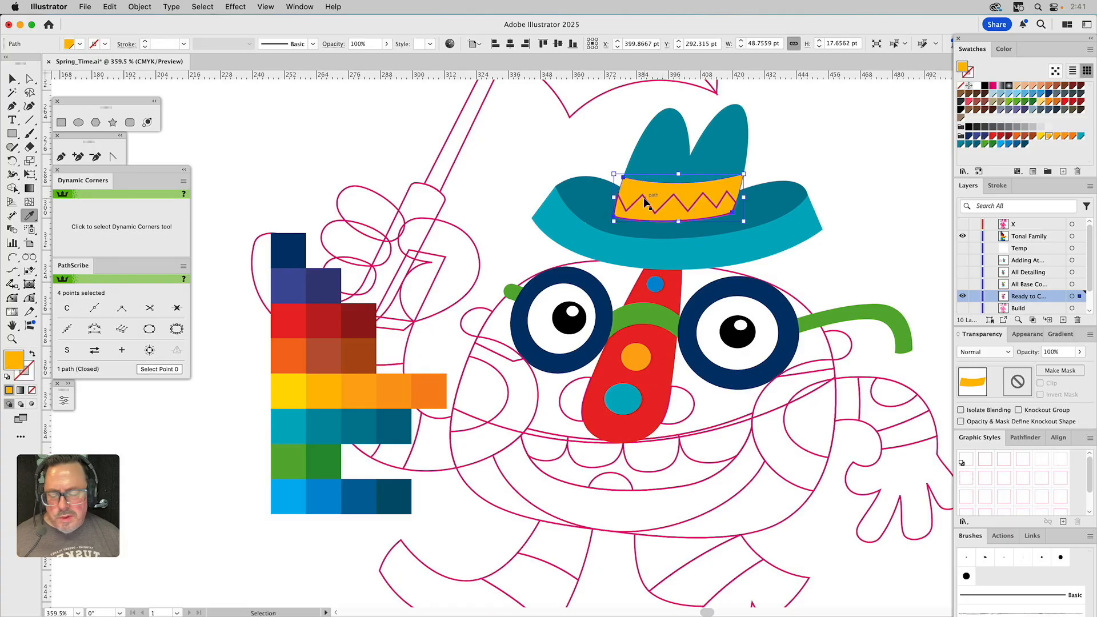
super+click(647, 201)
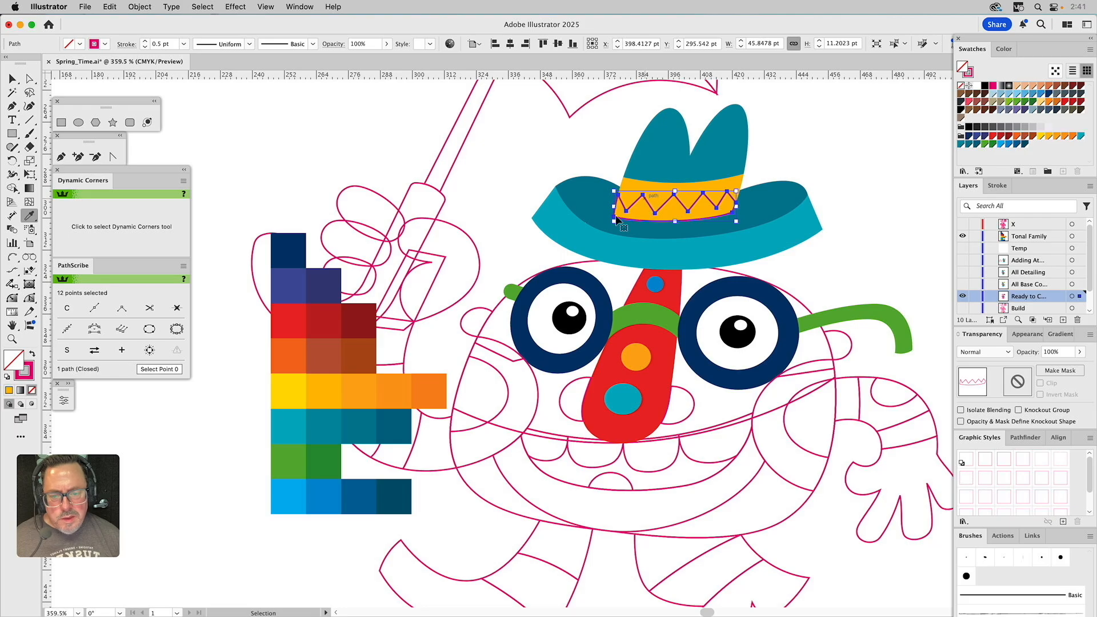
click(442, 388)
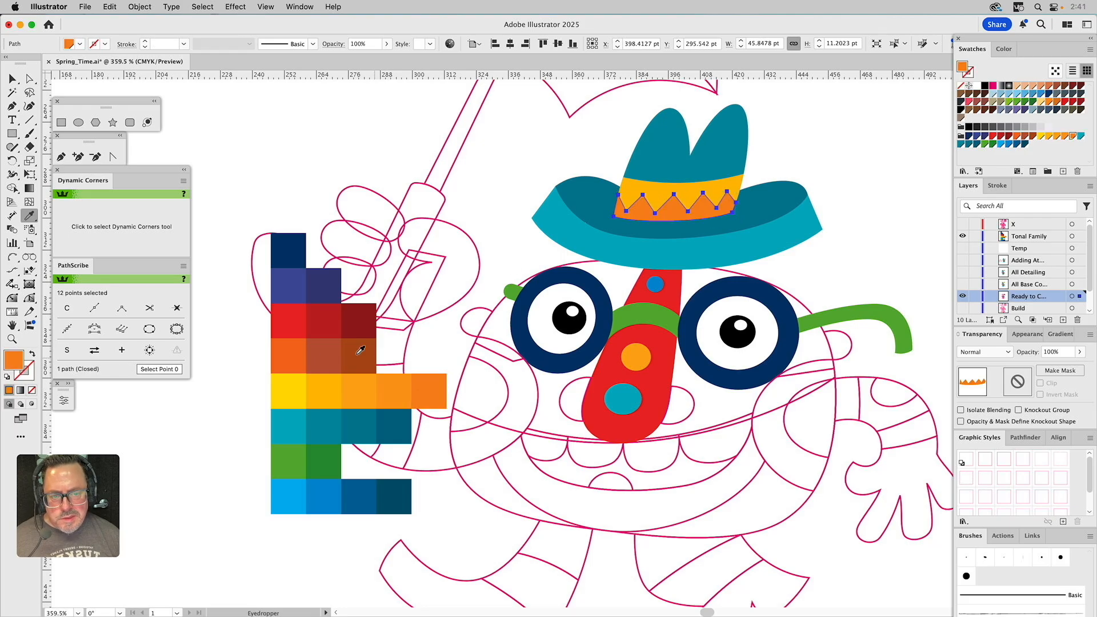
click(288, 353)
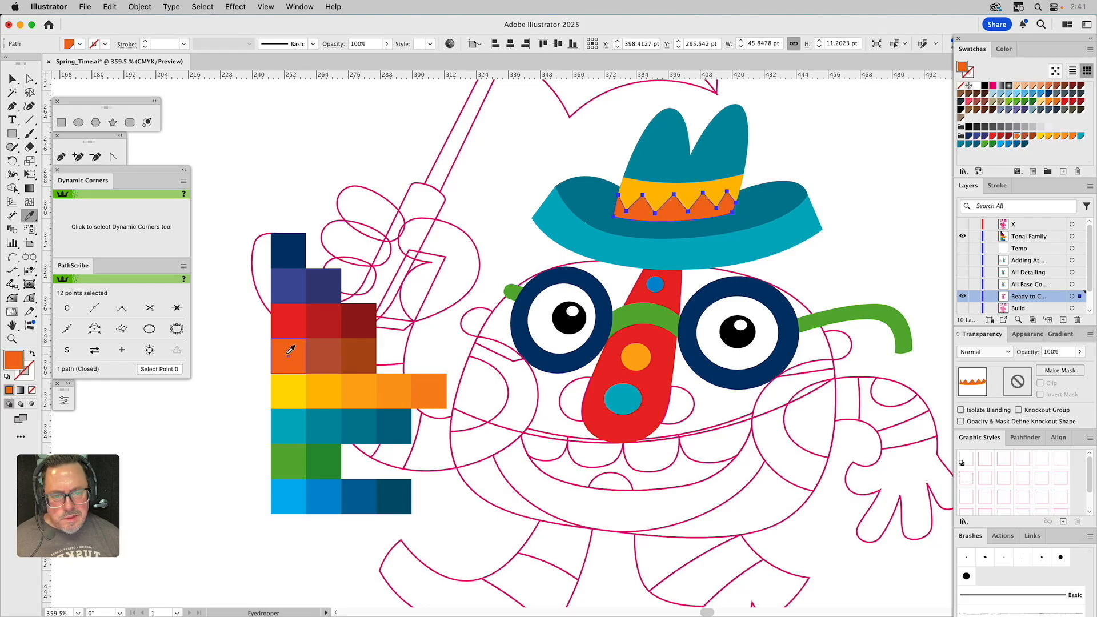
Fill the forehead's left section with the bright red-orange and its right section with the hat band's yellow-orange, both without outlines
super+click(811, 146)
key(space)
drag(818, 165, 735, 177)
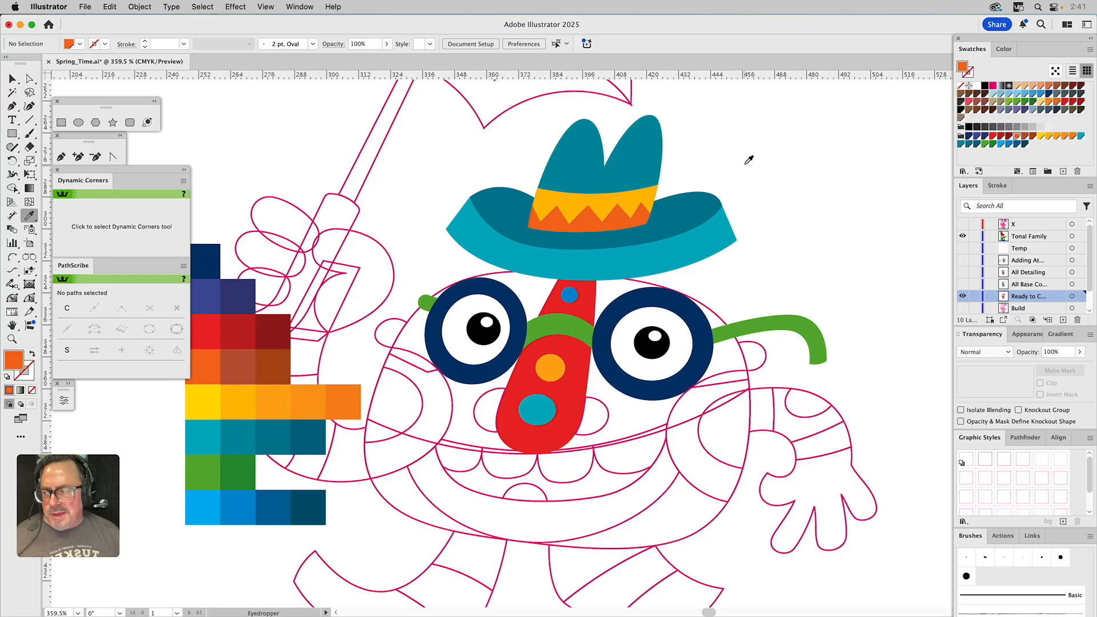
super+click(498, 273)
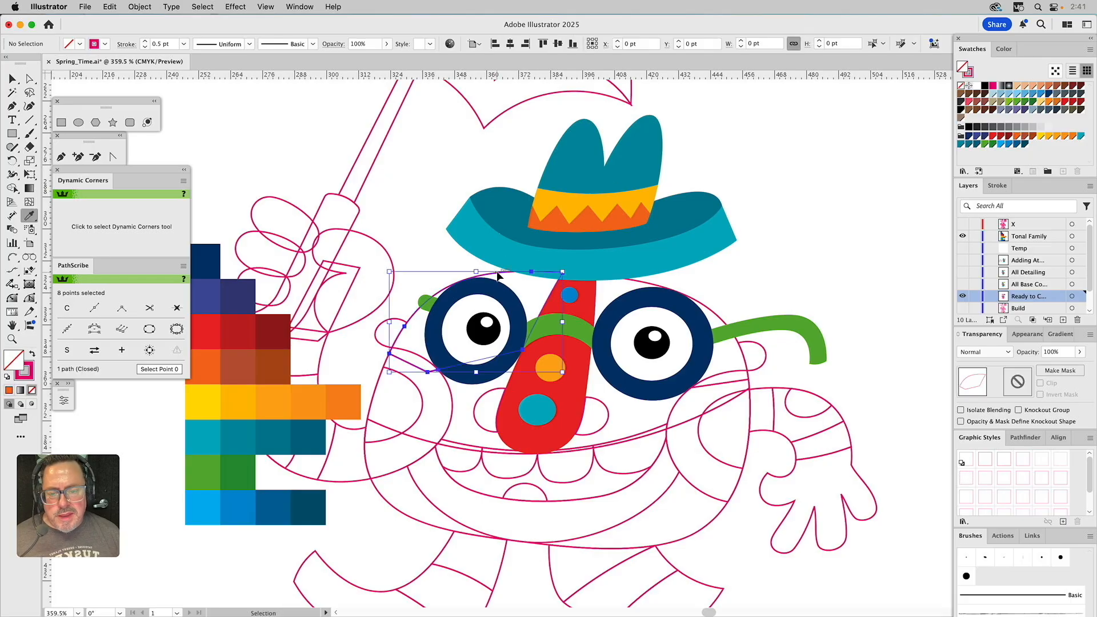
click(212, 364)
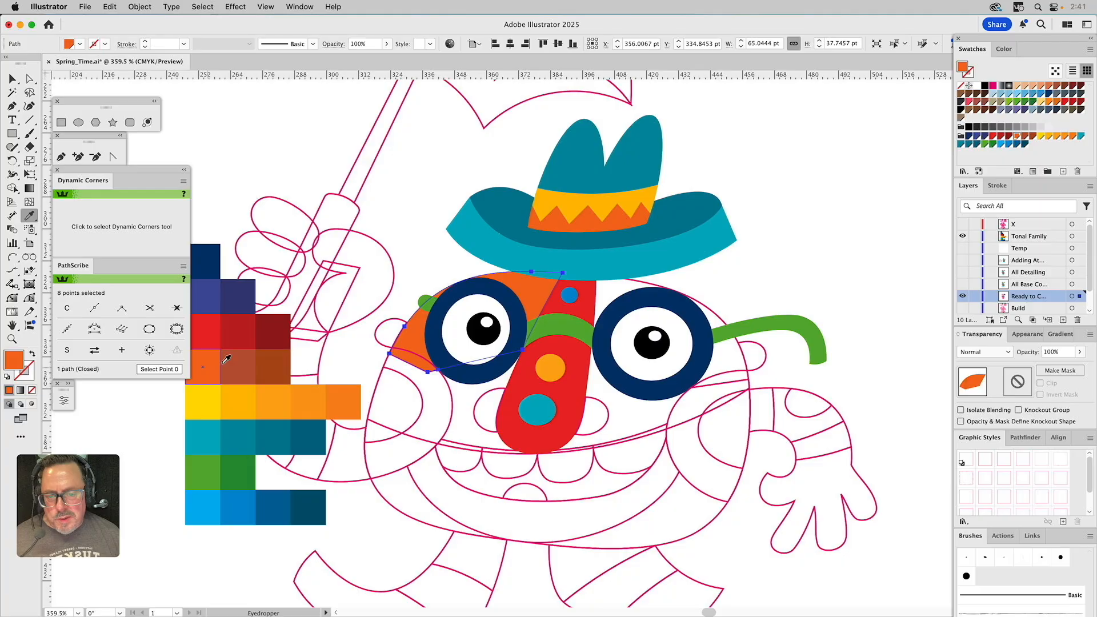
super+click(643, 286)
click(612, 196)
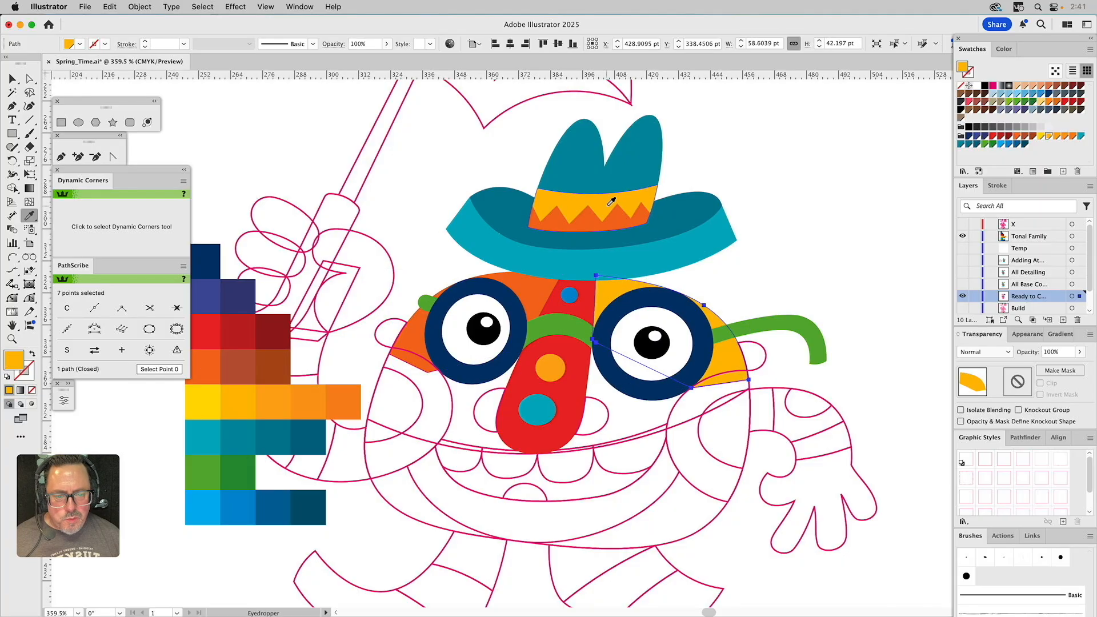
super+click(792, 226)
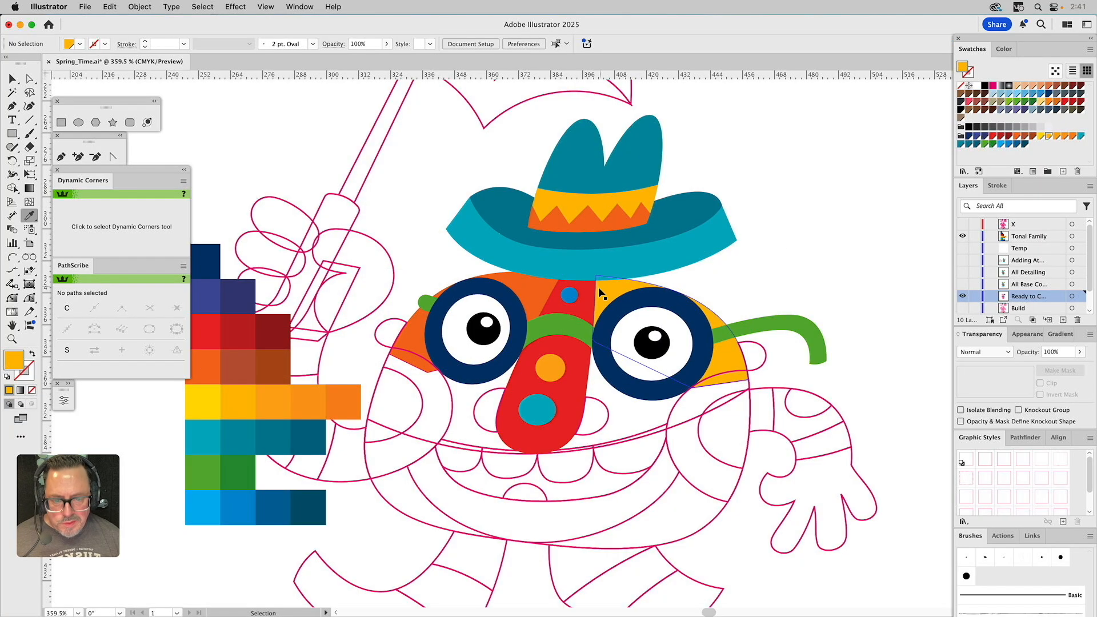
Fill the lower face shape around the mouth with the front brim's lightest teal, without an outline, and clear the selection
super+click(401, 513)
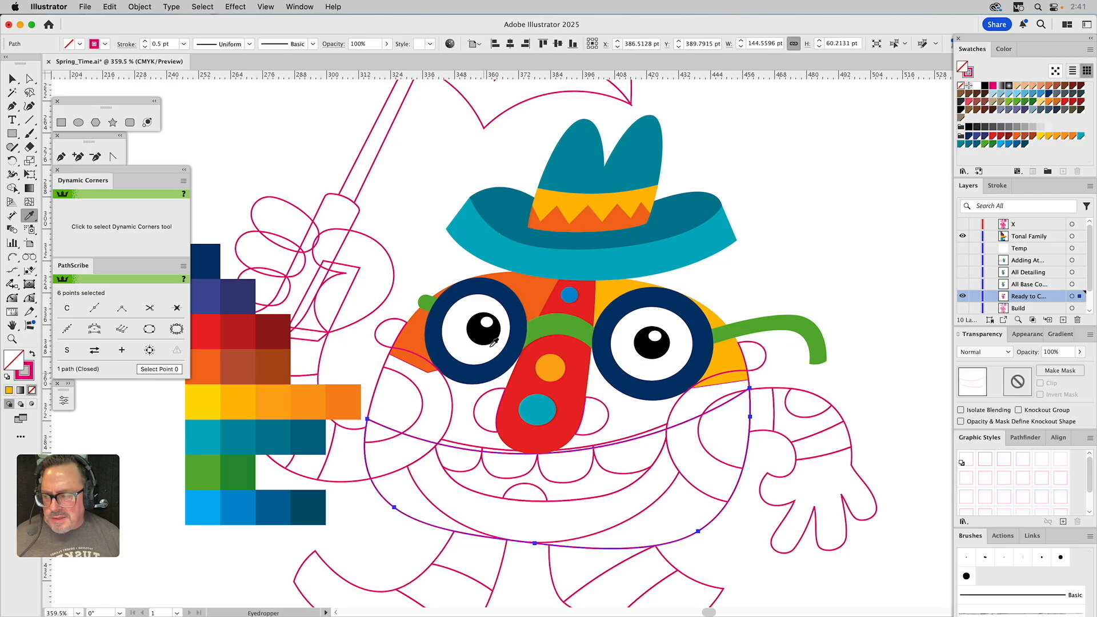
click(606, 265)
key(v)
click(818, 231)
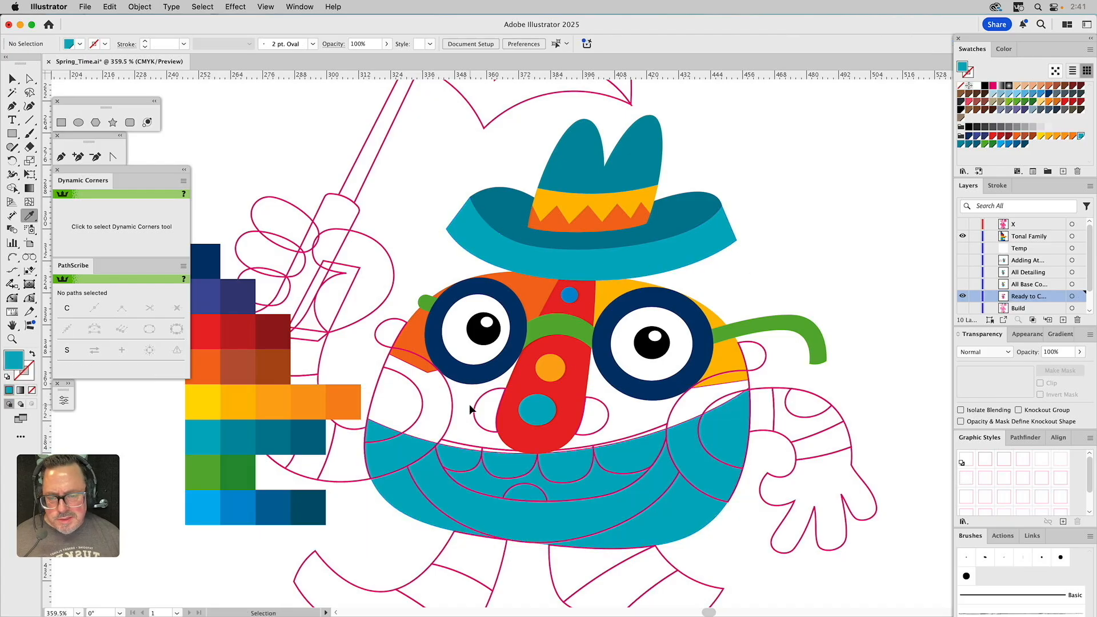
Fill the middle face band behind the nose with the lighter indigo palette swatch, without an outline, and clear the selection
key(v)
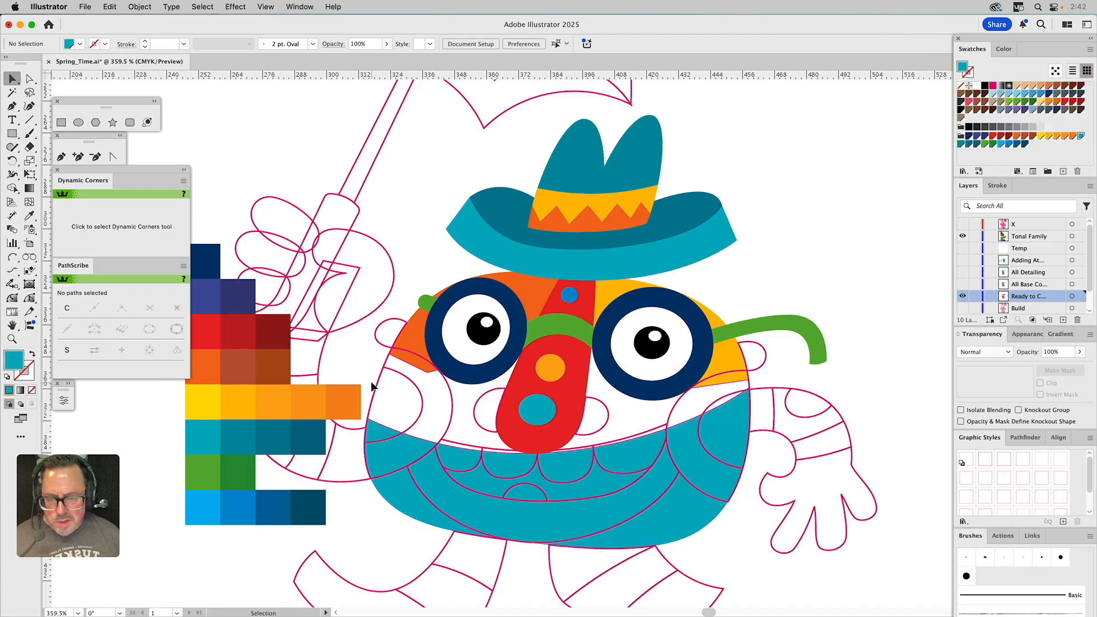
click(416, 390)
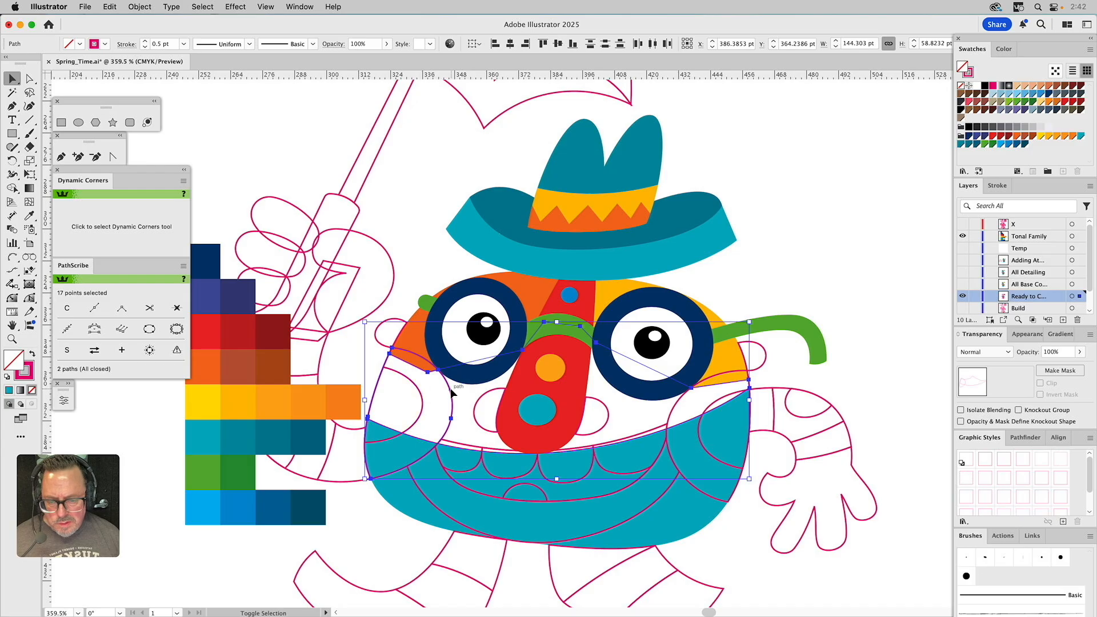
shift+click(450, 389)
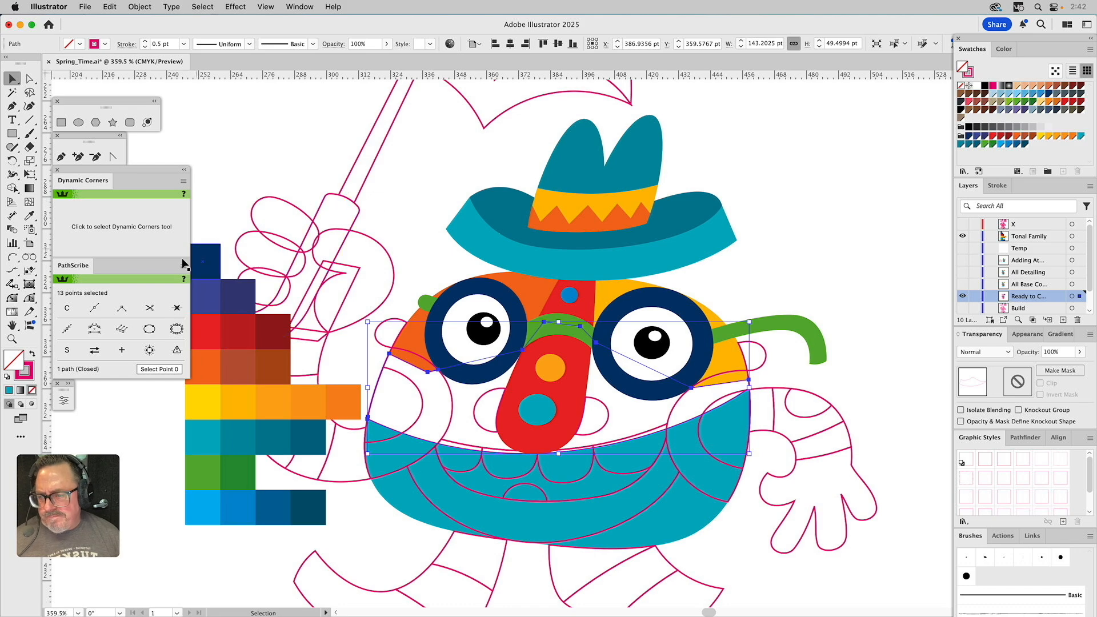
key(i)
click(207, 291)
key(v)
click(852, 314)
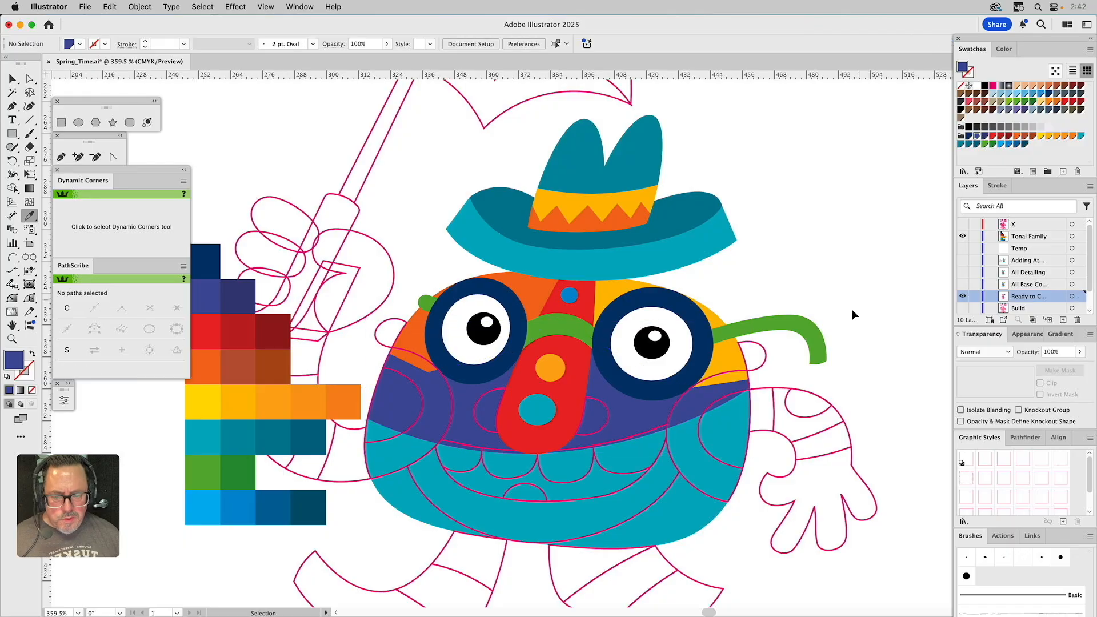
Fill the left cheek with the second yellow-orange swatch and its inner shape with the darkest orange of that row, both without outlines
key(a)
click(407, 354)
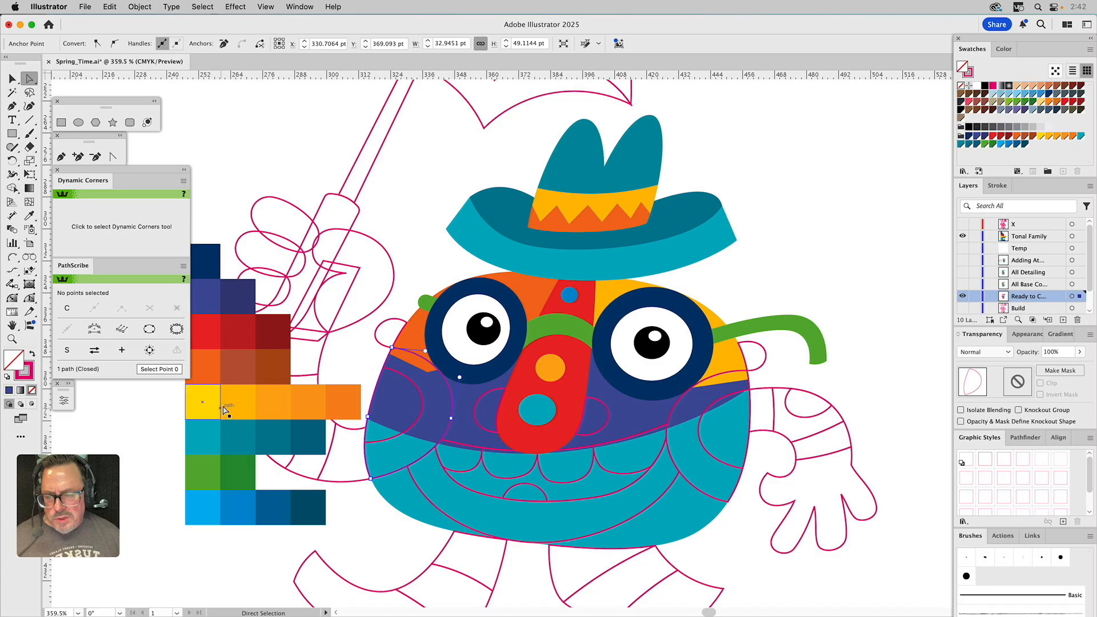
key(i)
click(240, 406)
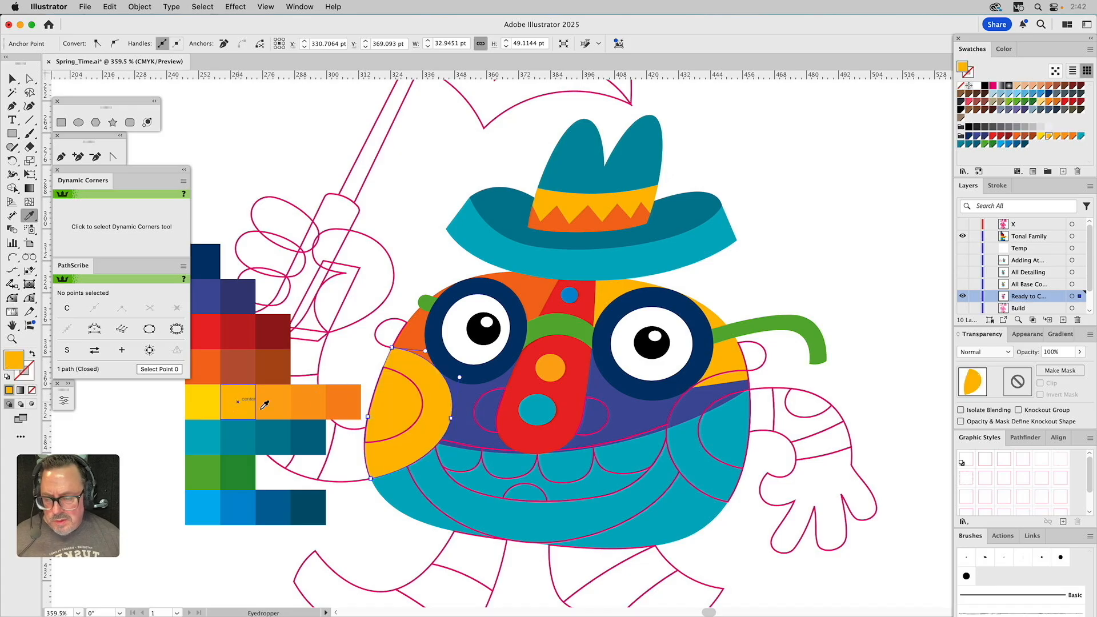
click(421, 388)
key(i)
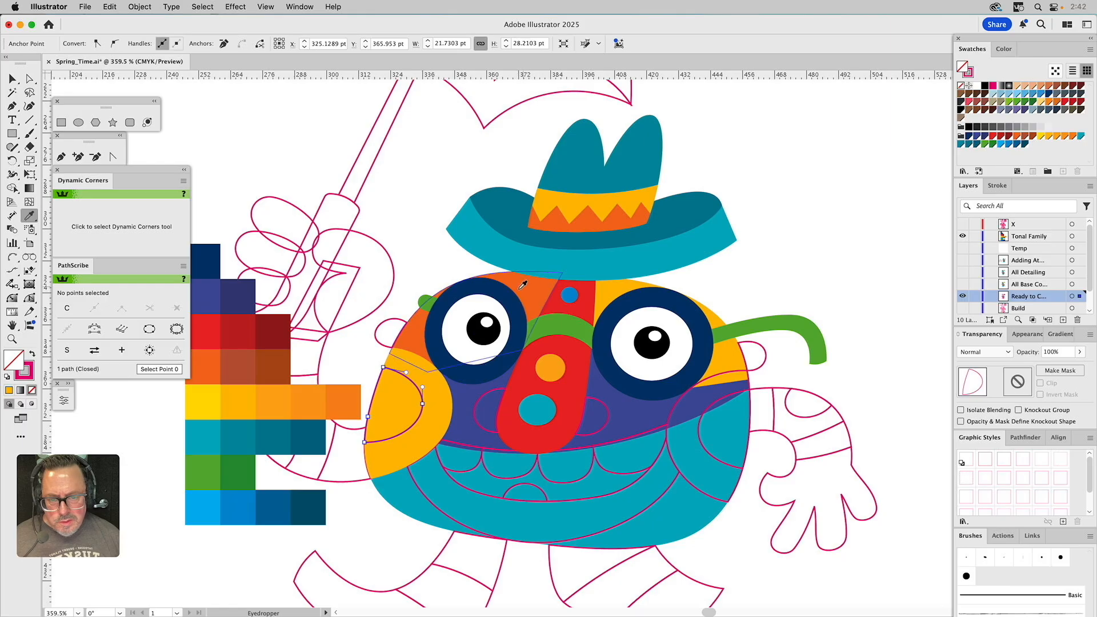
click(319, 394)
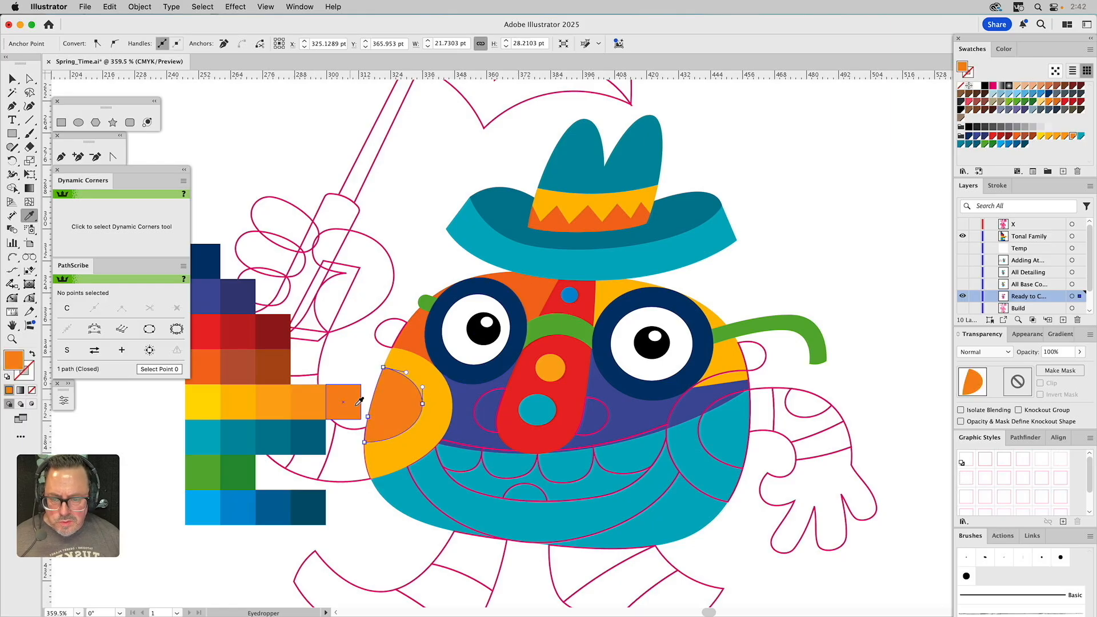
Fill the right cheek with the forehead's red-orange and its inner shape with the third yellow-orange swatch, without outlines, and clear the selection
key(super)
super+click(724, 380)
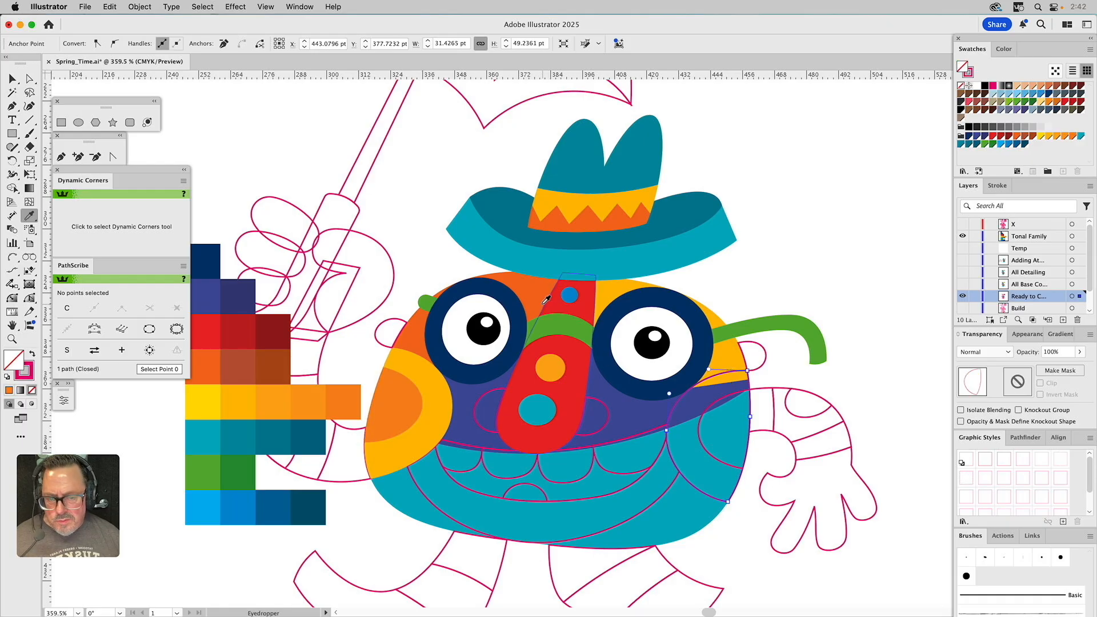
click(534, 343)
click(540, 294)
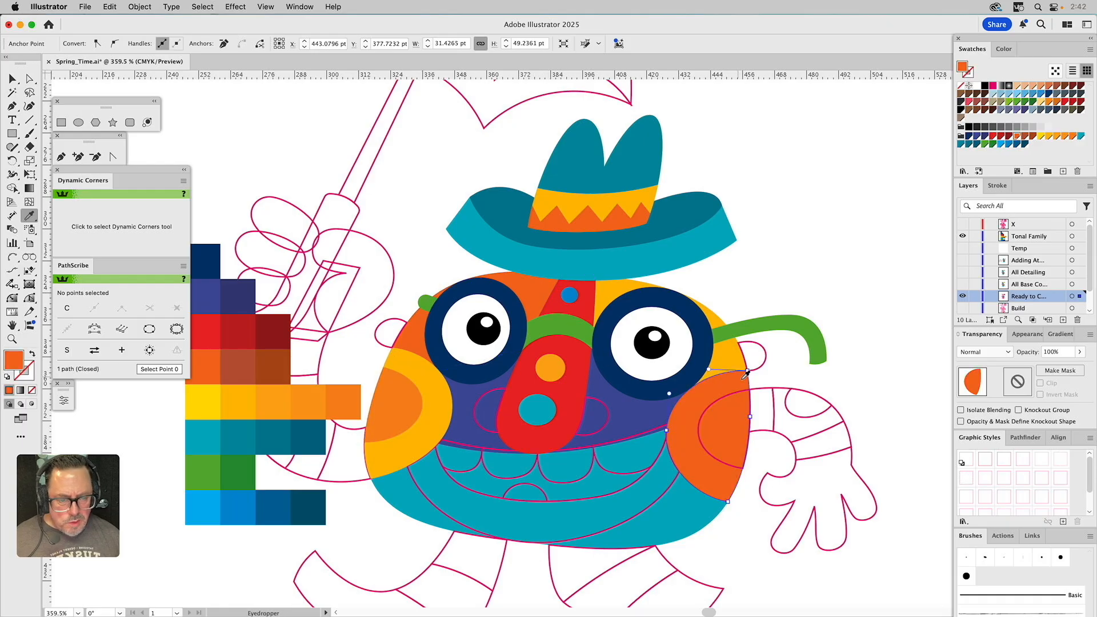
super+click(735, 395)
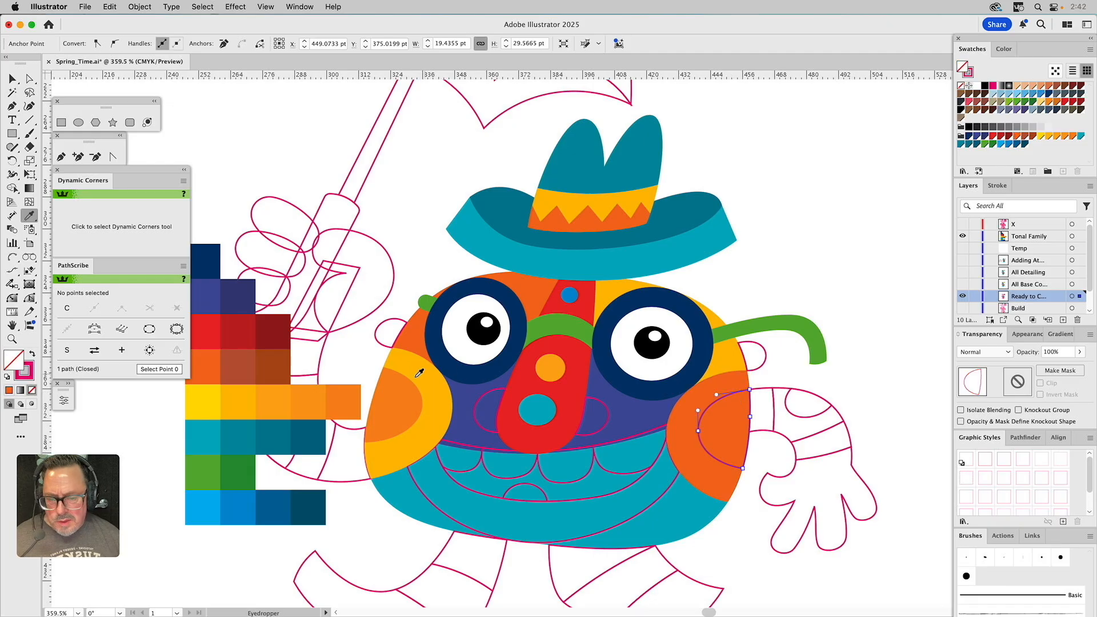
click(440, 380)
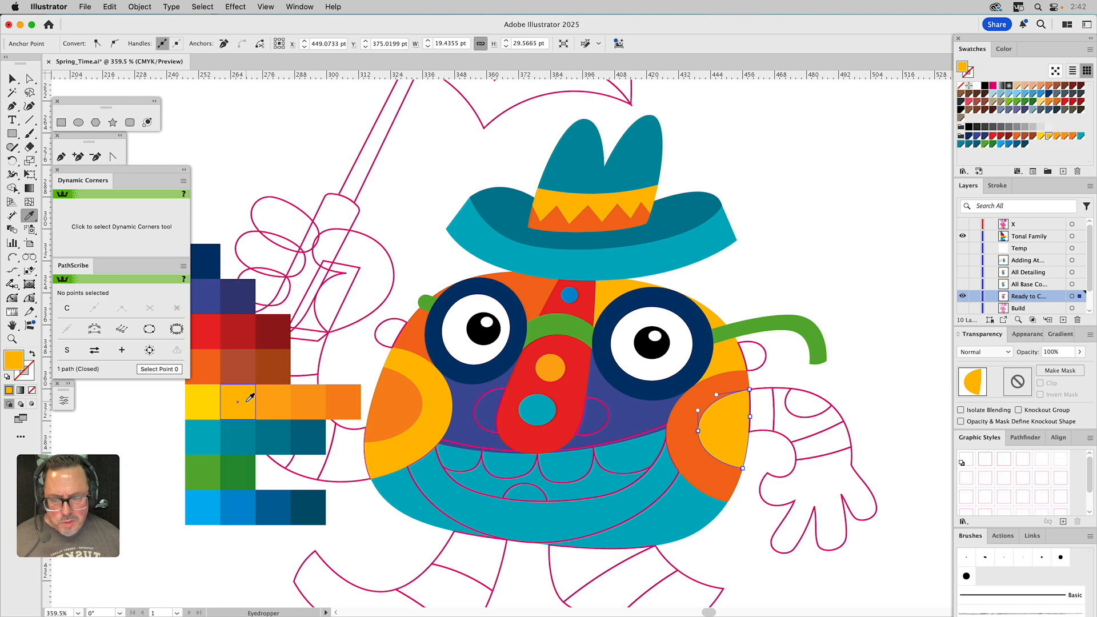
click(265, 397)
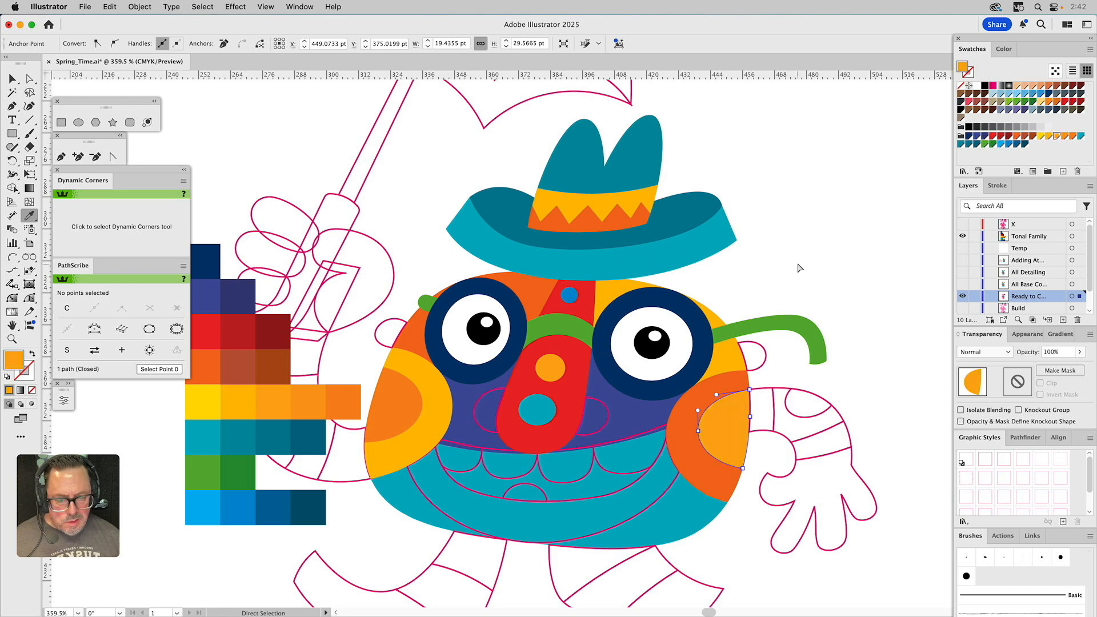
key(super+shift+a)
Fill the mouth opening with the pupil's black, without an outline
scroll(779, 252, down, 3)
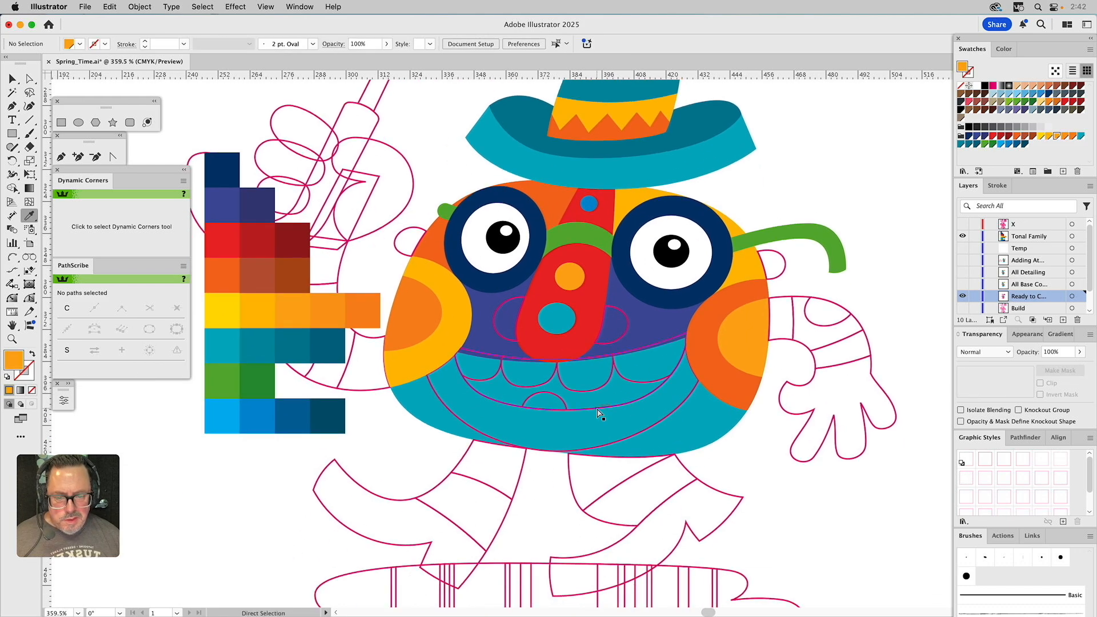
click(600, 409)
key(i)
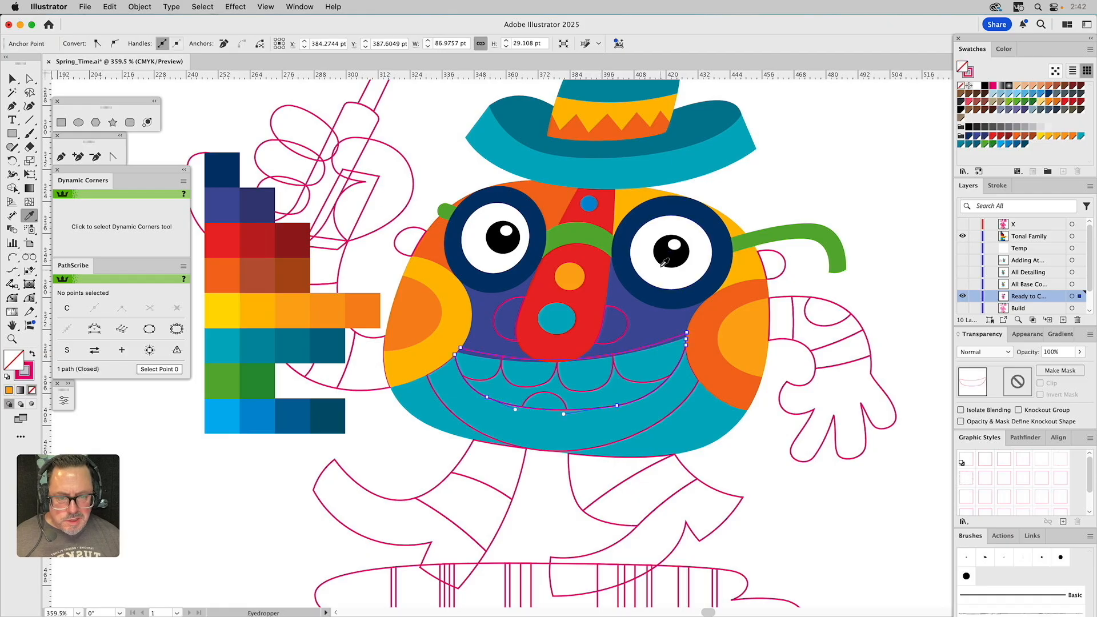
click(667, 263)
Fill all four upper teeth with the white of the eye, without outlines
key(a)
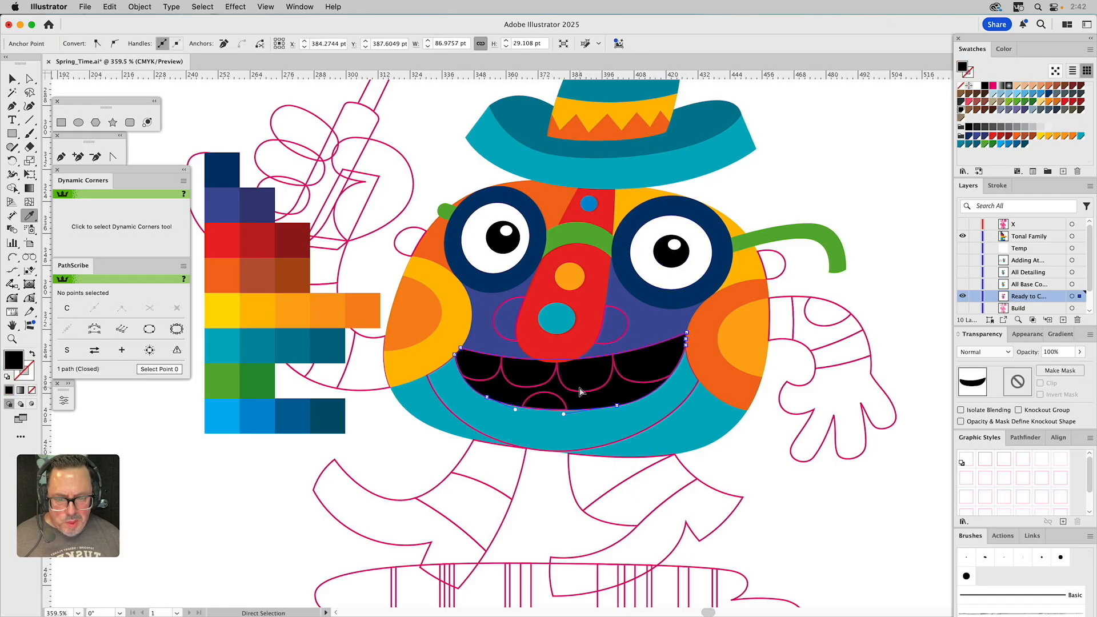
click(579, 392)
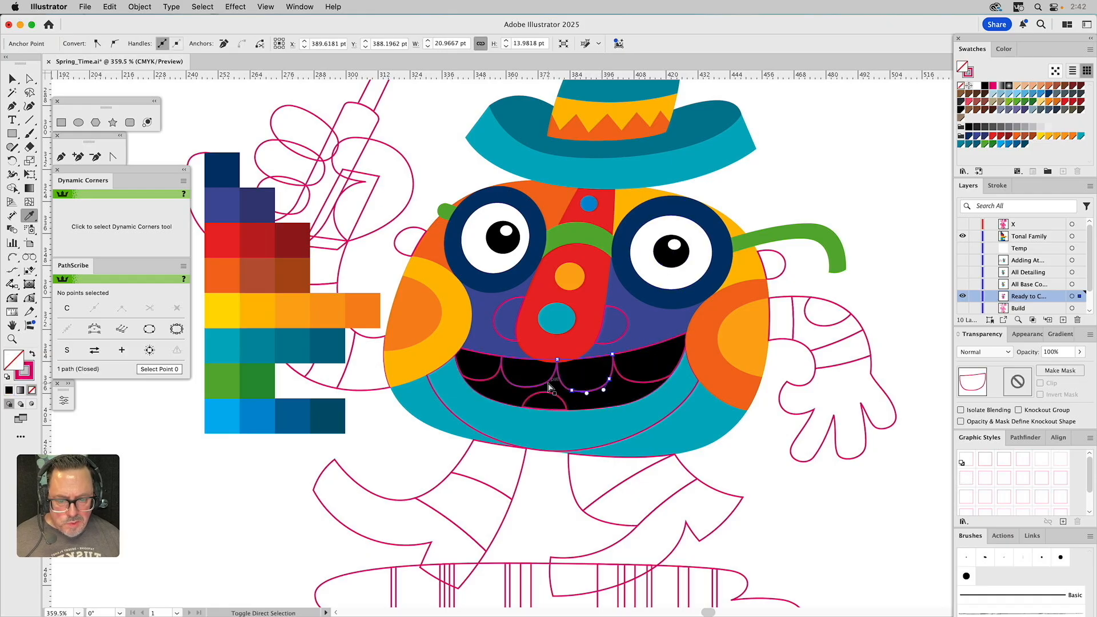
shift+click(545, 384)
shift+click(491, 381)
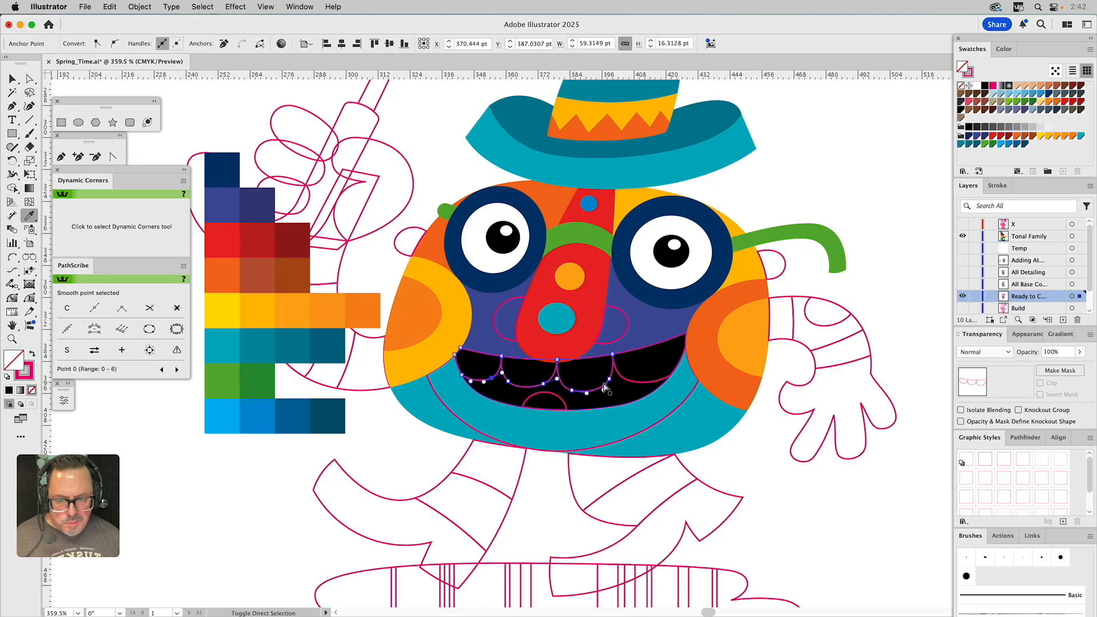
shift+click(650, 384)
click(680, 283)
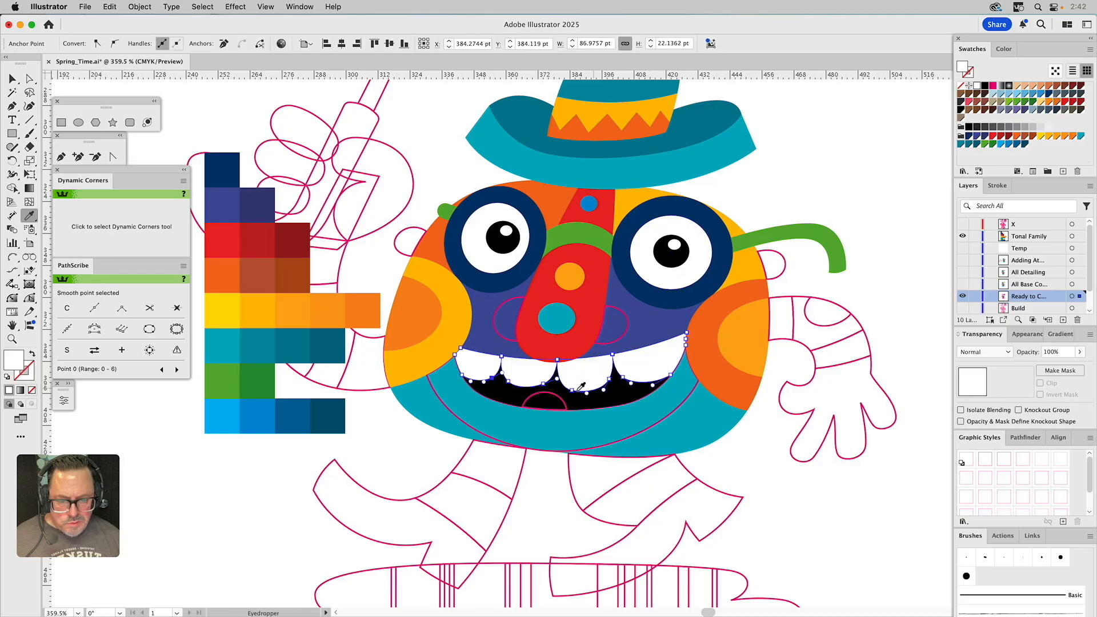
Fill the tongue with the pinkish-red document swatch, remove its outline, and clear the selection
click(557, 398)
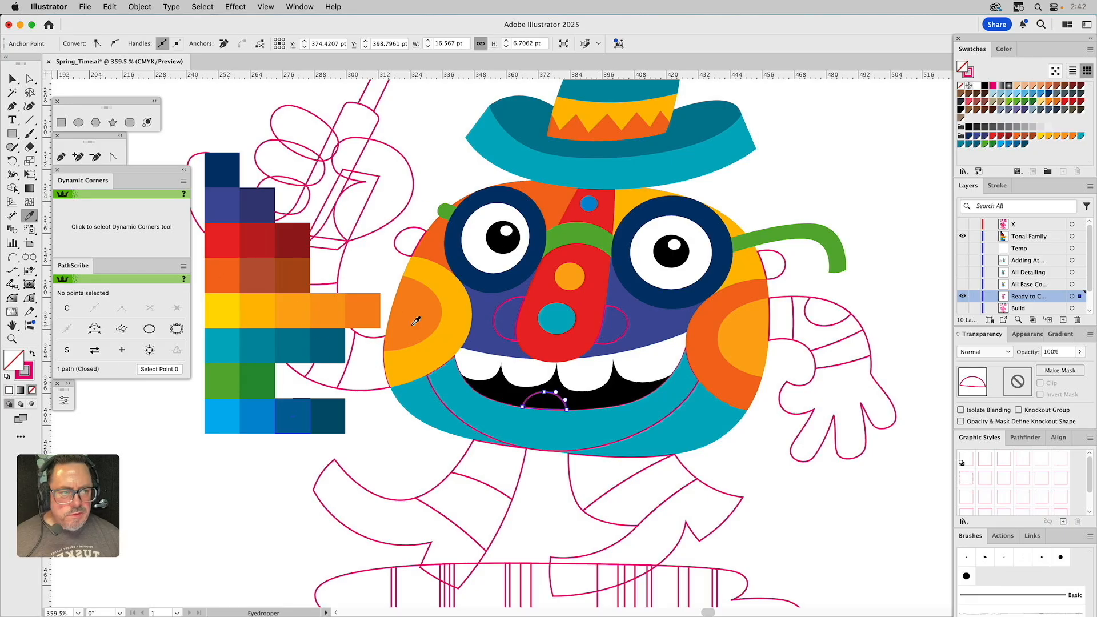
click(969, 103)
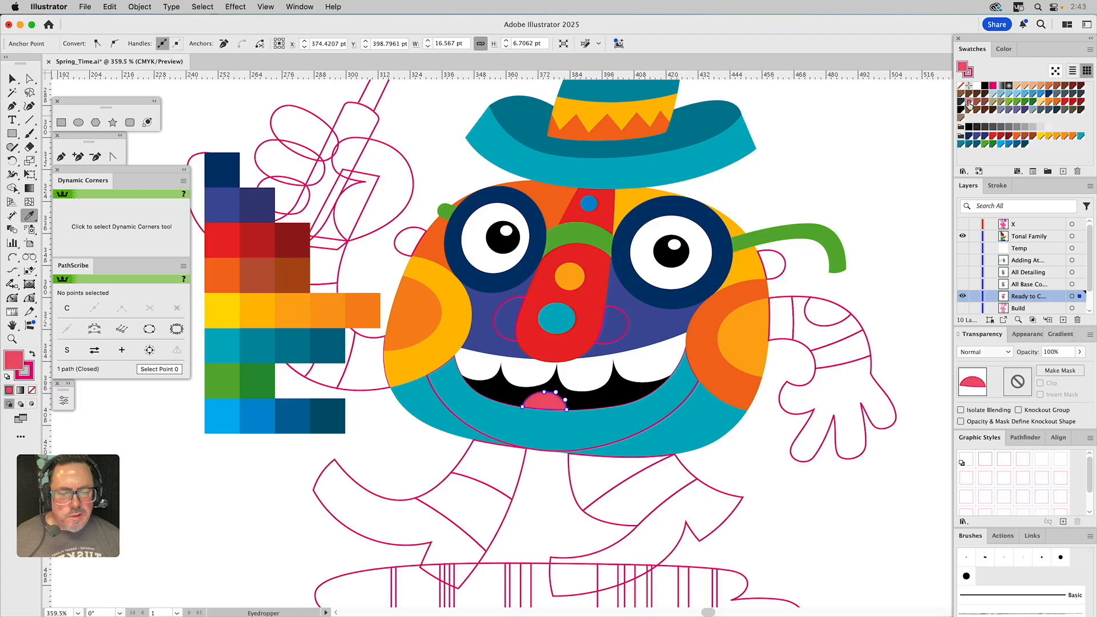
key(a)
click(883, 125)
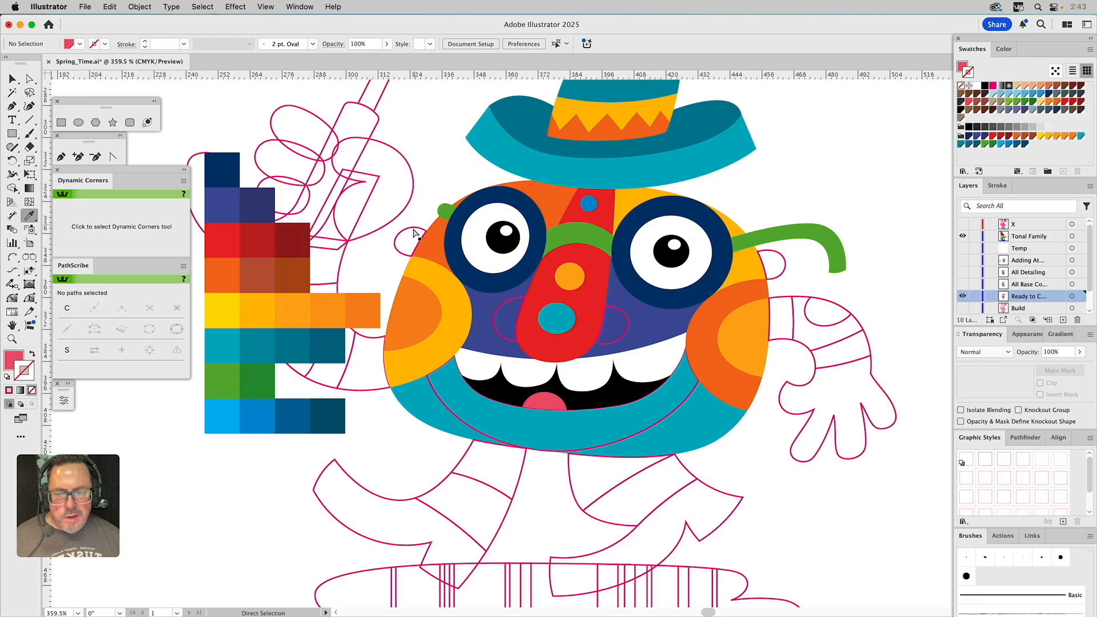
Fill both ears with the nose's bright red, without outlines, and clear the selection
click(416, 233)
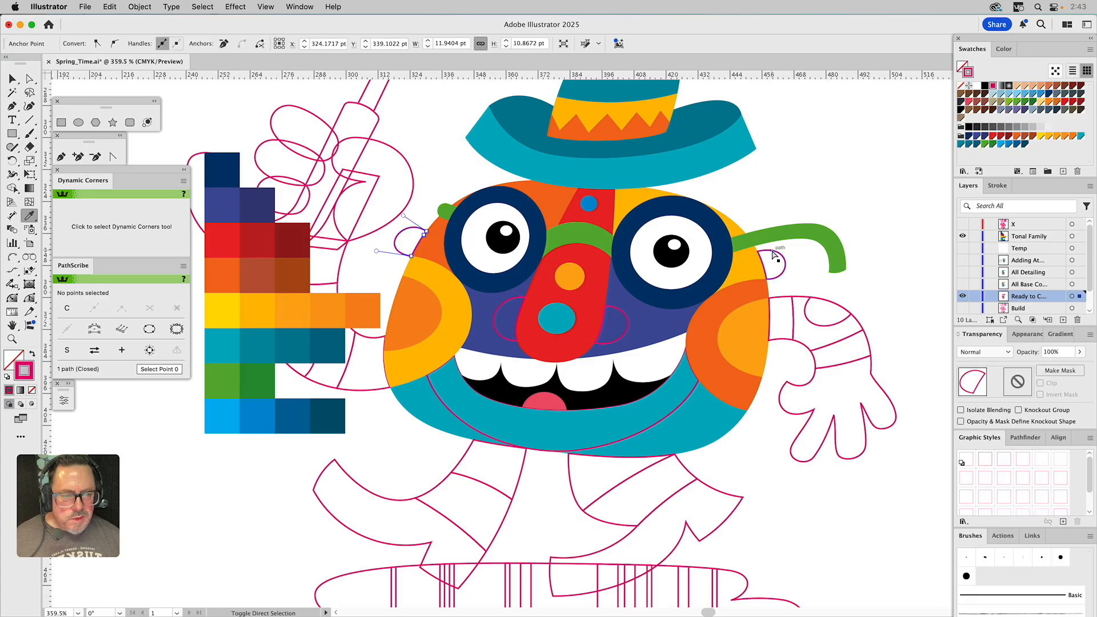
shift+click(777, 256)
key(i)
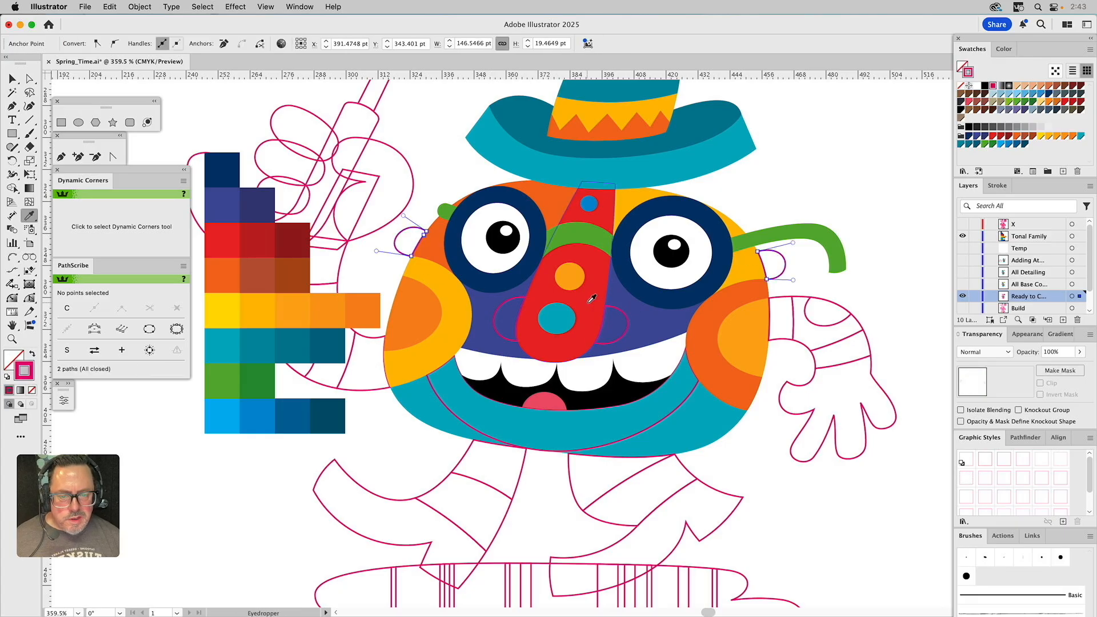
click(594, 298)
key(a)
click(869, 299)
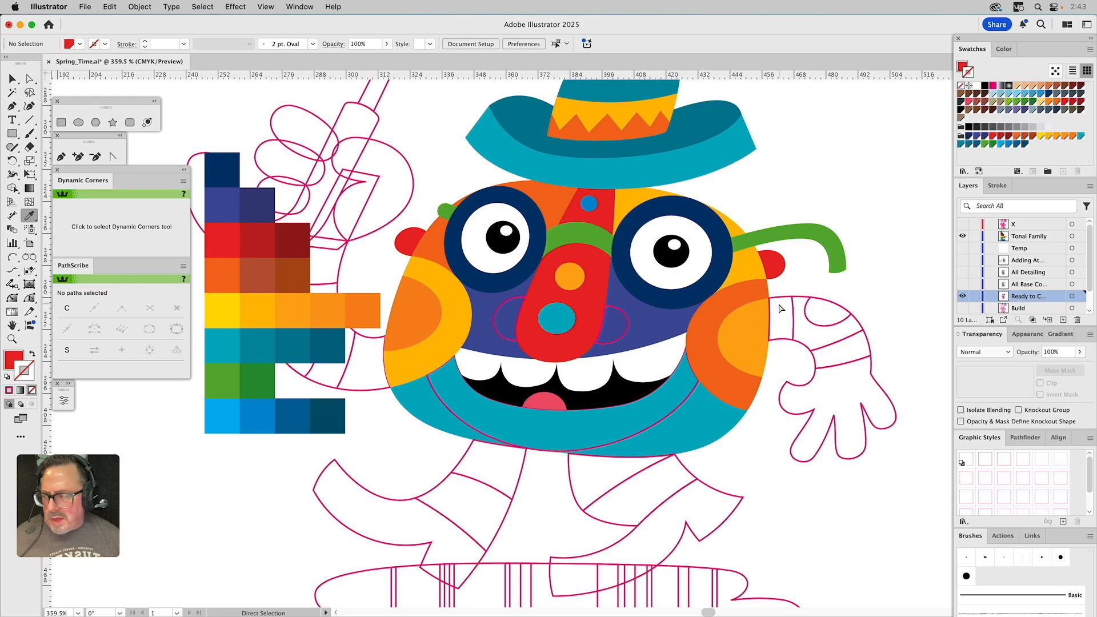
Fill the nostril on the nose's left side with the palette's medium blue, without an outline
click(517, 297)
key(i)
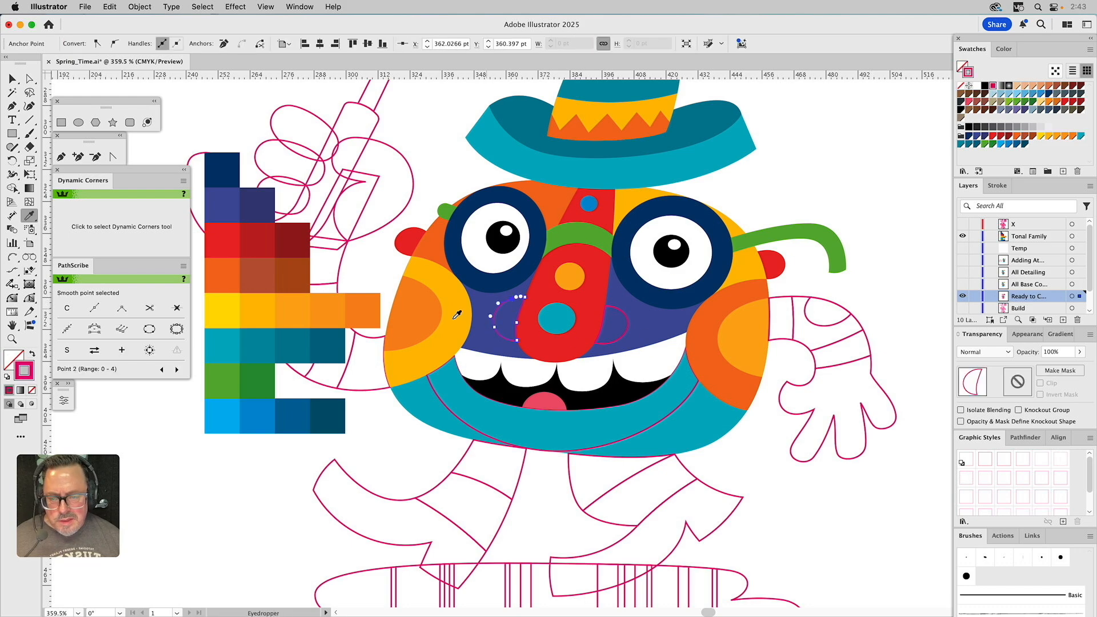
click(260, 406)
key(a)
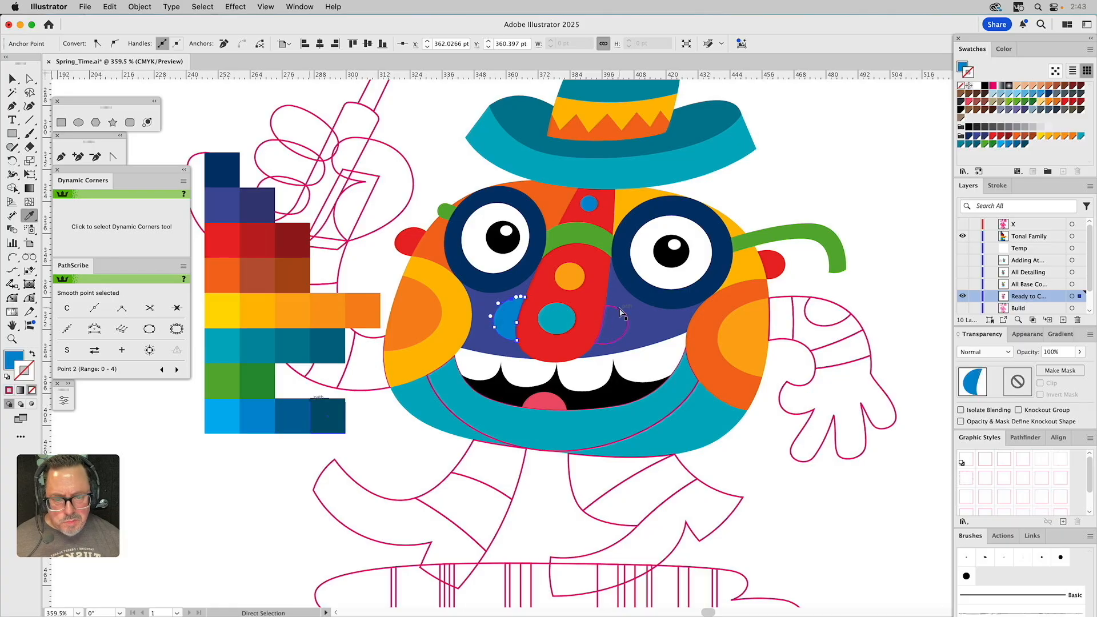
Fill the nostril on the nose's right side with the forehead's orange, without an outline, and clear the selection
click(626, 314)
key(i)
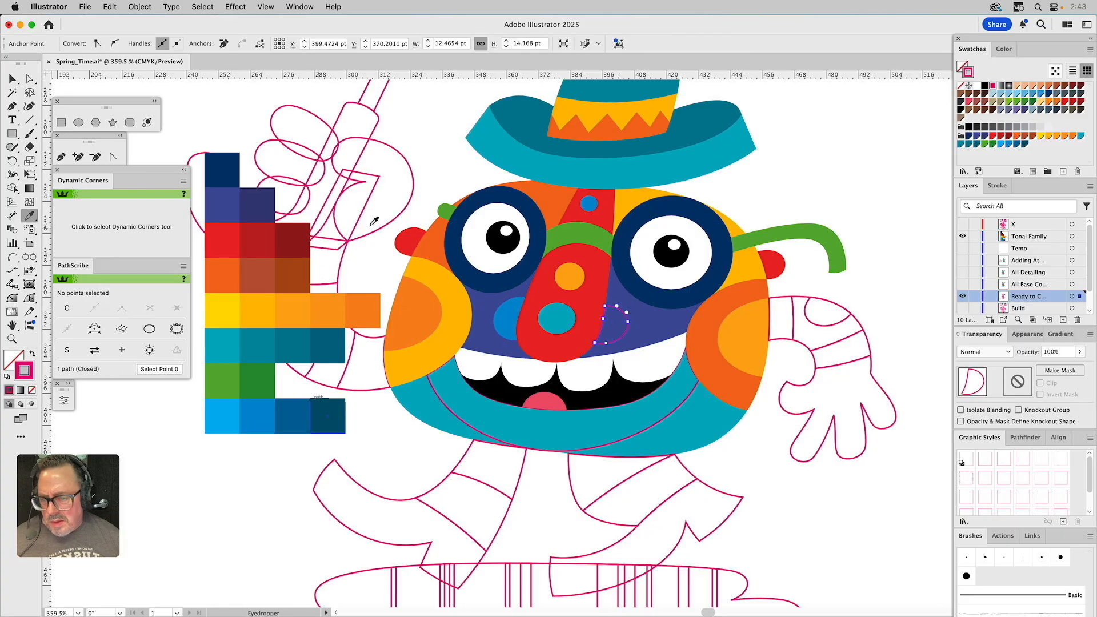
click(547, 198)
key(a)
click(849, 157)
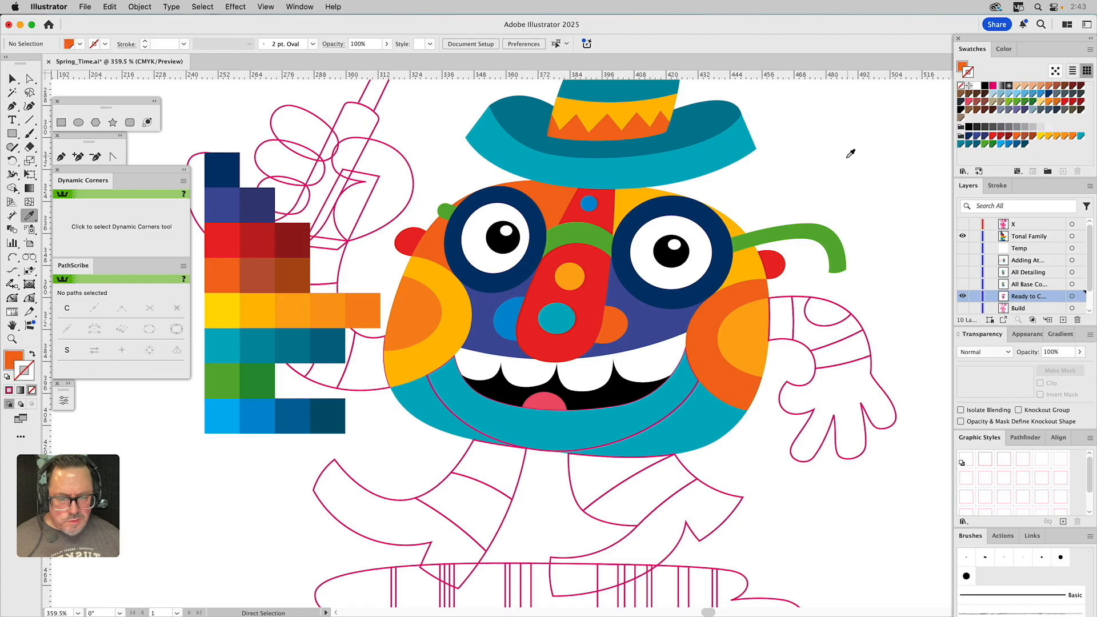
Fill the lower lip beneath the mouth with the ear's bright red, without an outline, and clear the selection
click(693, 400)
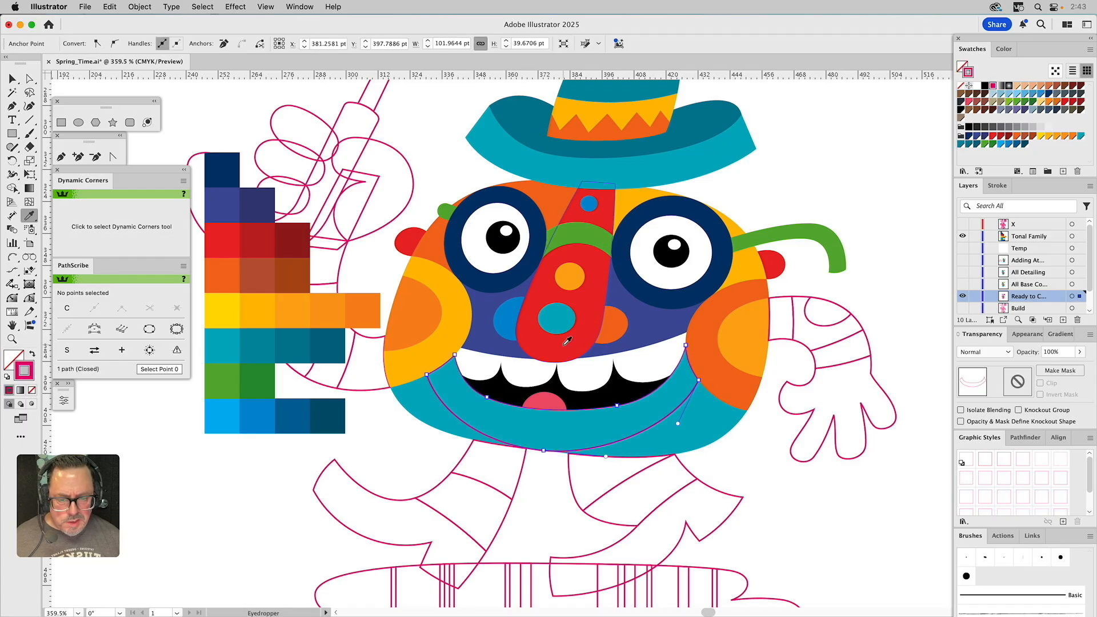
key(i)
click(771, 264)
key(a)
click(821, 152)
key(i)
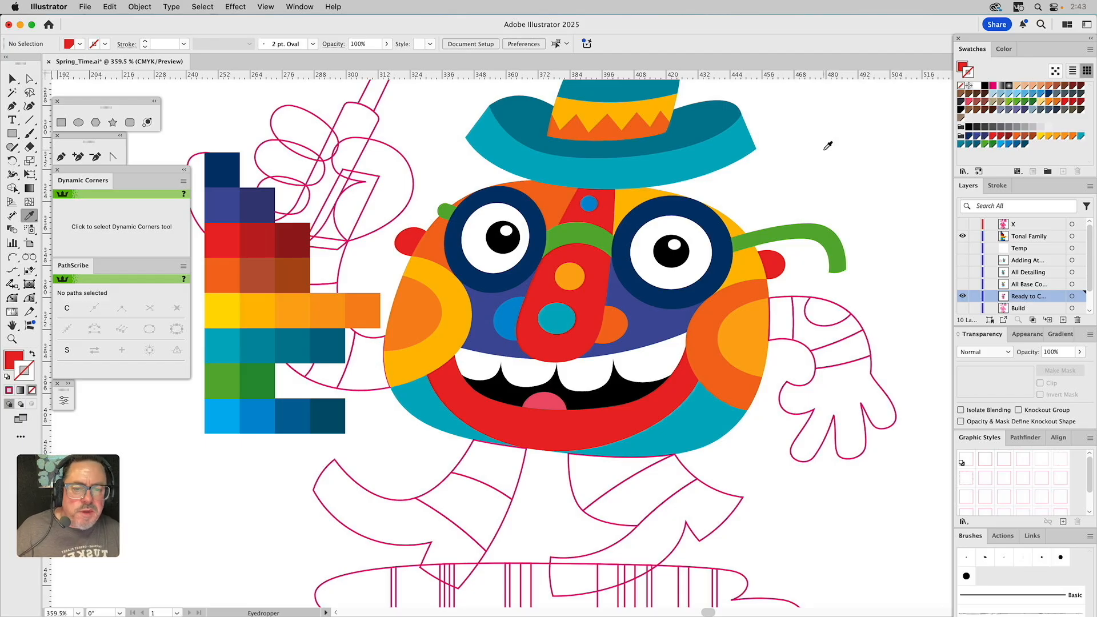
Move the tonal family palette swatches left, clear of the character's raised arm, and clear the selection
key(super+0)
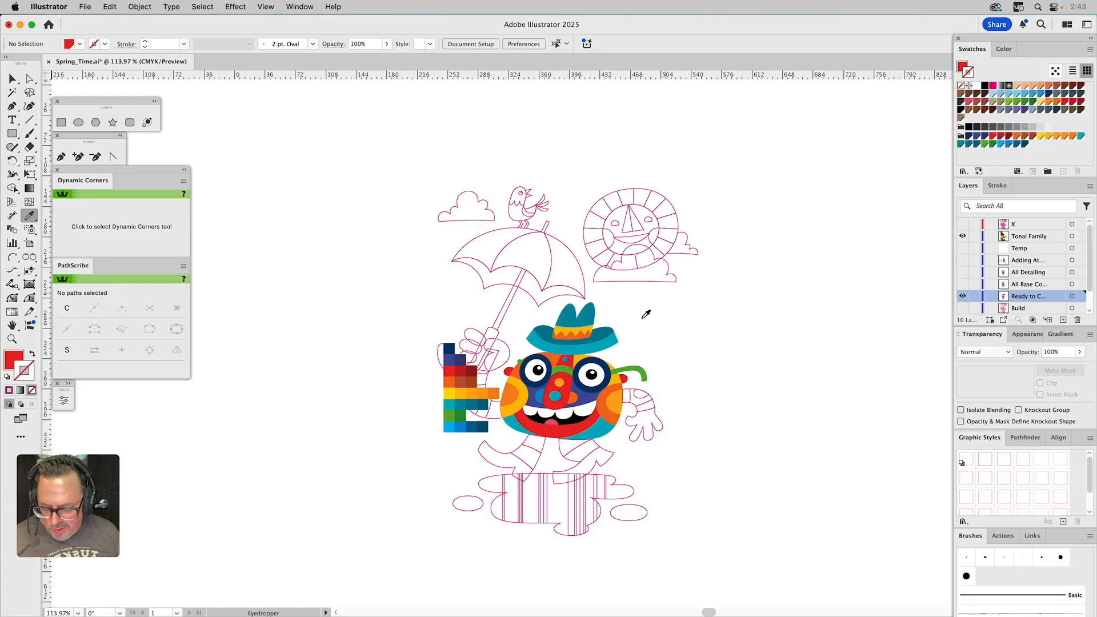
key(v)
drag(458, 383, 384, 395)
click(732, 347)
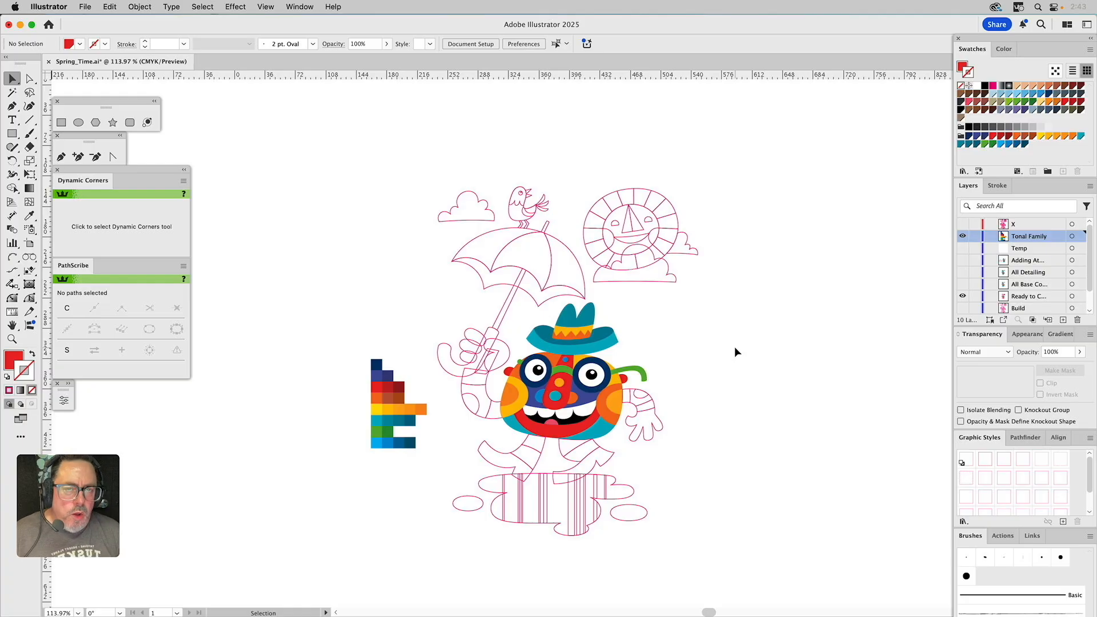
Hide the Tonal Family and Ready to C... layers and show the fully colored All Base Co... layer, framing the whole illustration
click(963, 237)
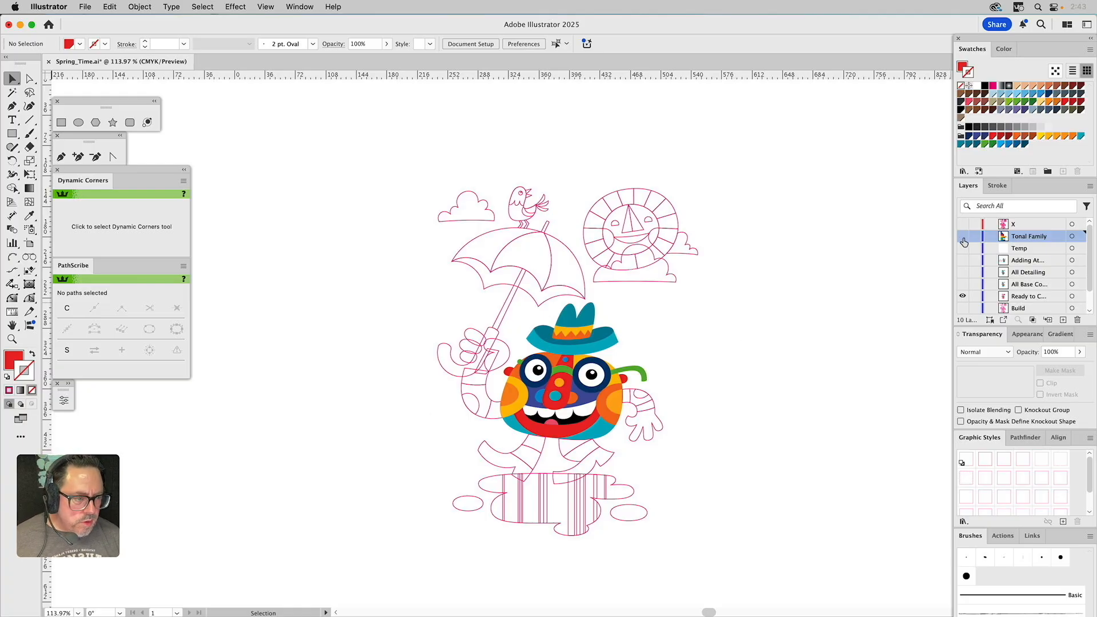
click(963, 286)
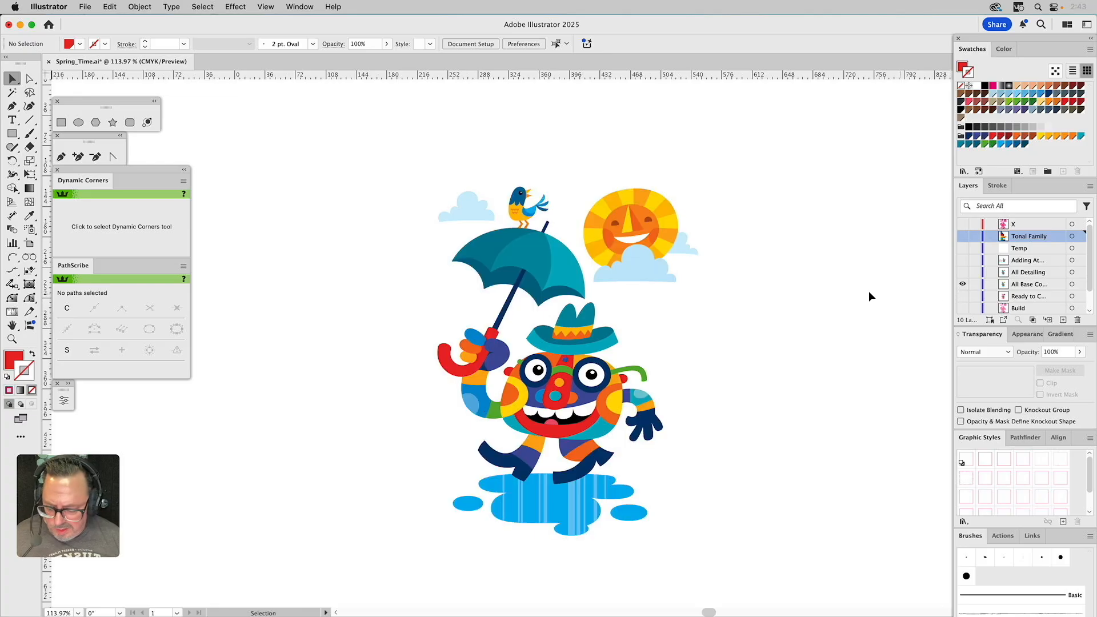
key(z)
drag(411, 165, 773, 563)
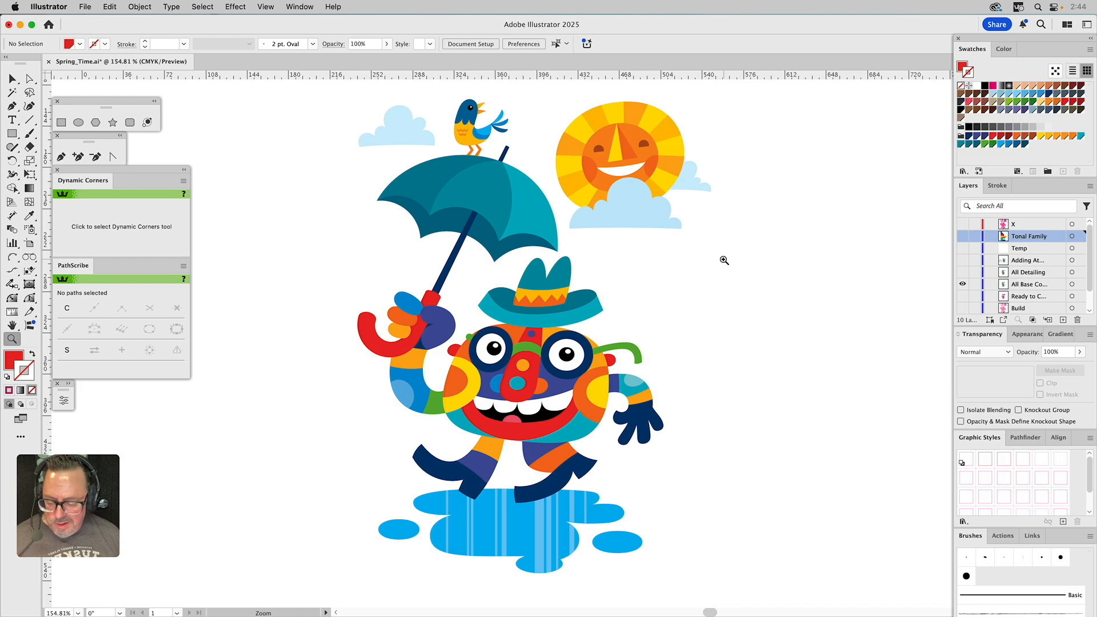
key(v)
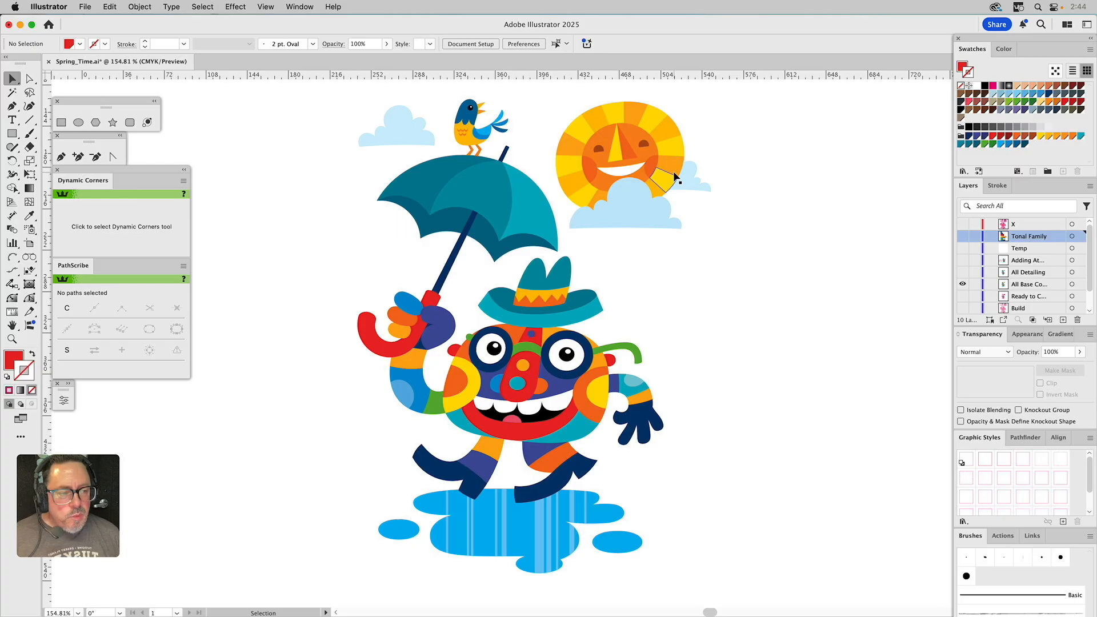
Show the X layer in place of the base colors and copy the face outline from its grouped line art
click(964, 225)
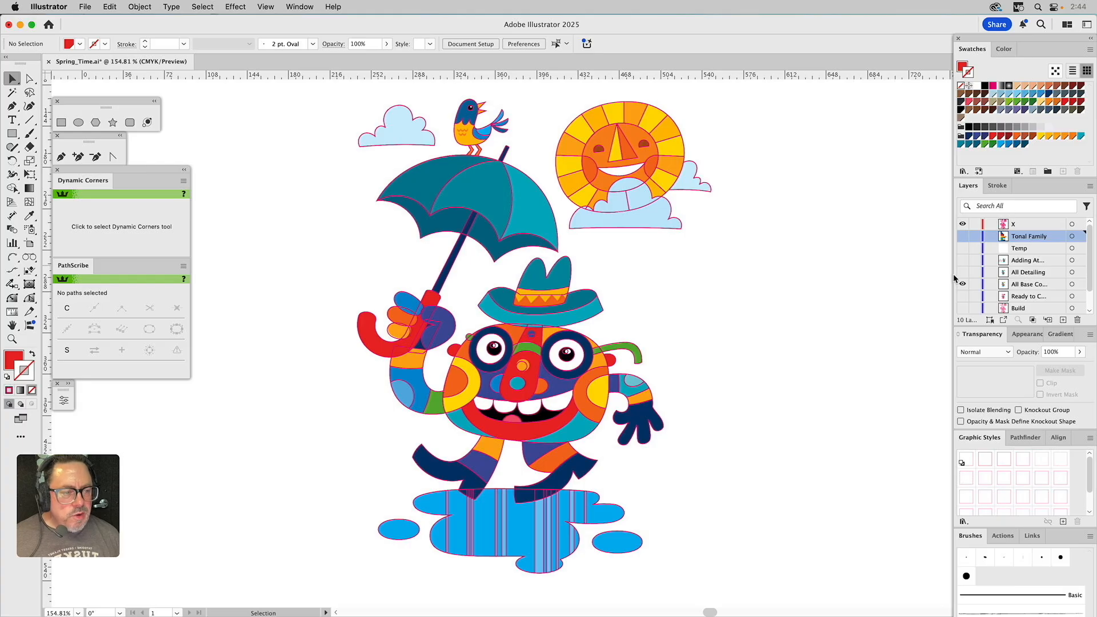
click(962, 284)
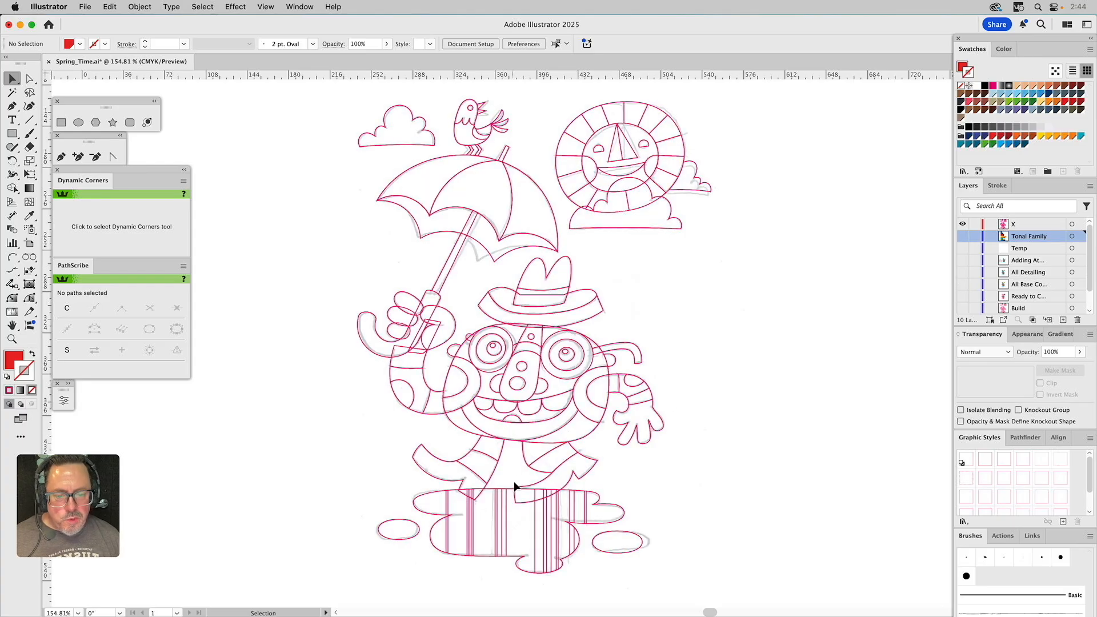
click(592, 439)
double_click(592, 439)
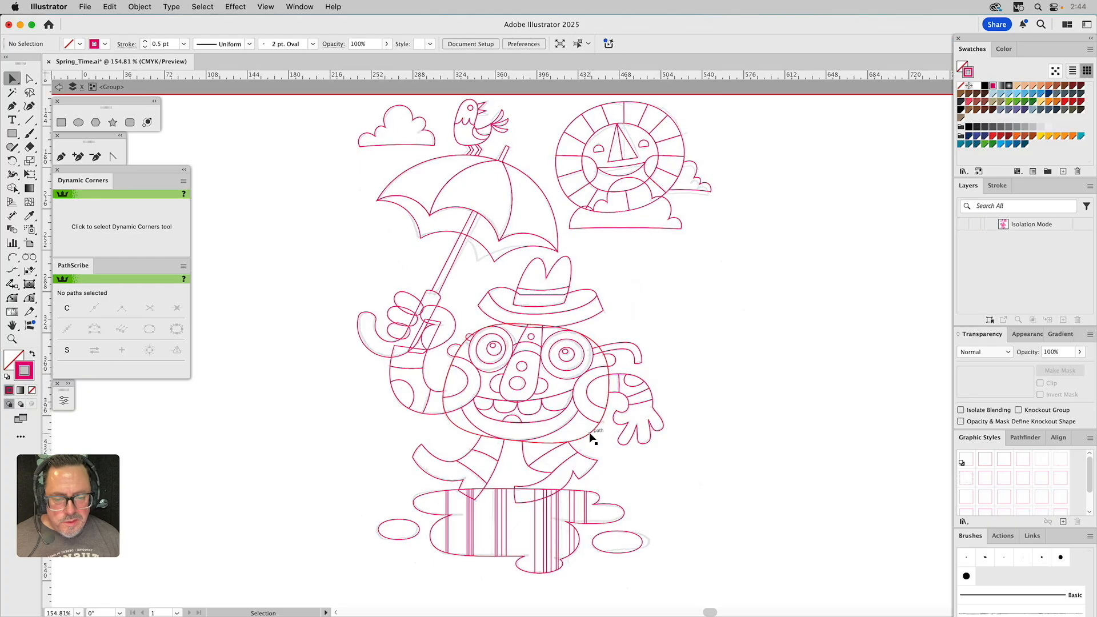
click(592, 439)
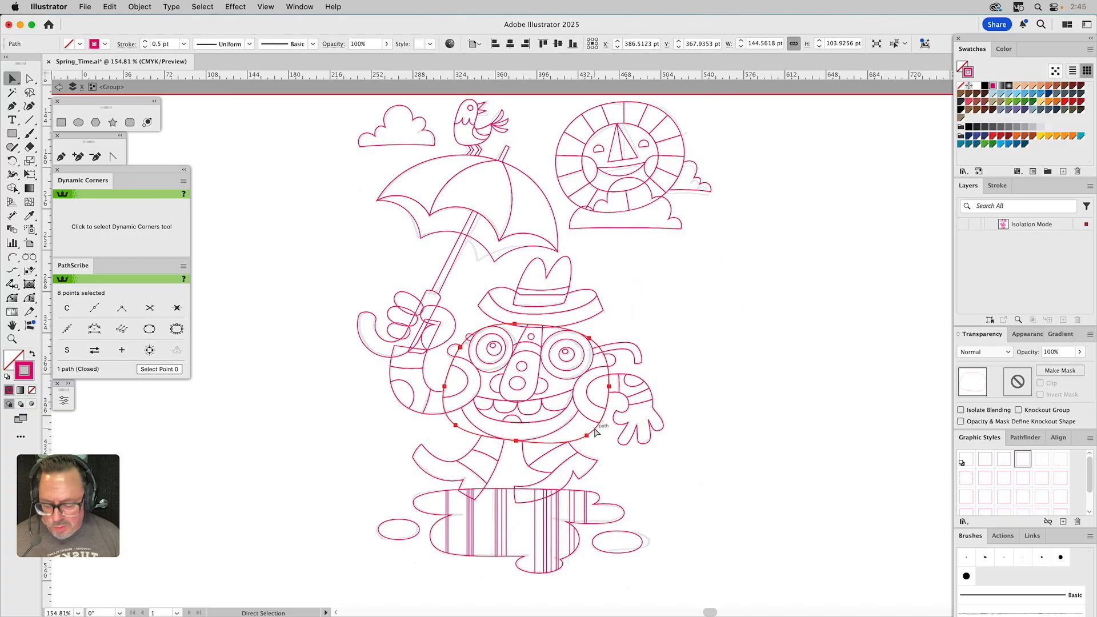
double_click(765, 313)
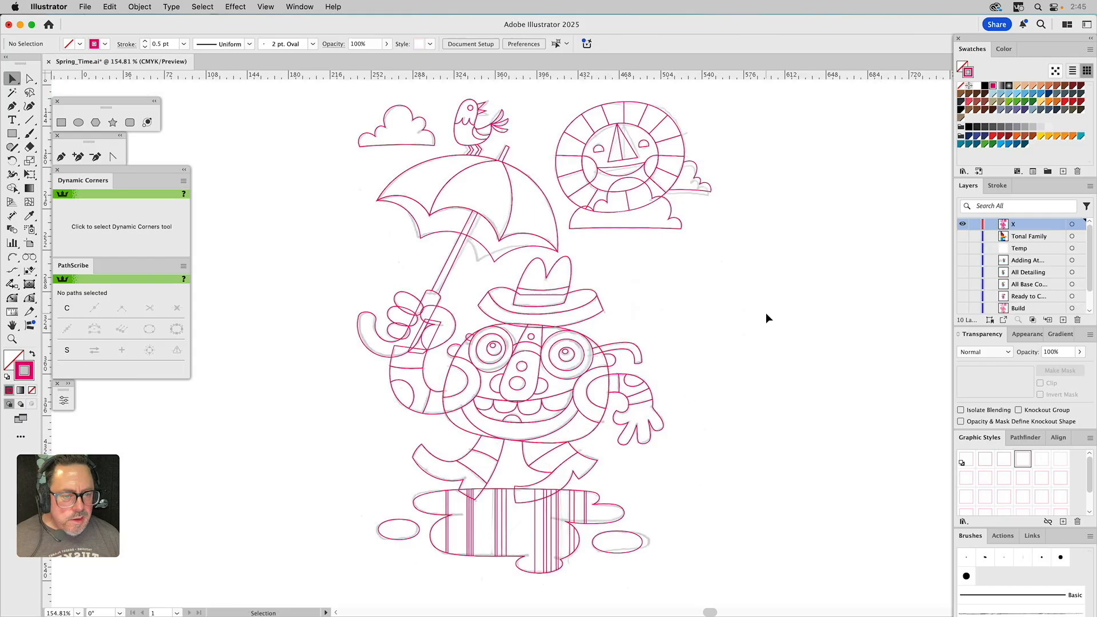
Hide the X layer, show the All Base Co... layer, and paste the face outline in place on it
click(963, 225)
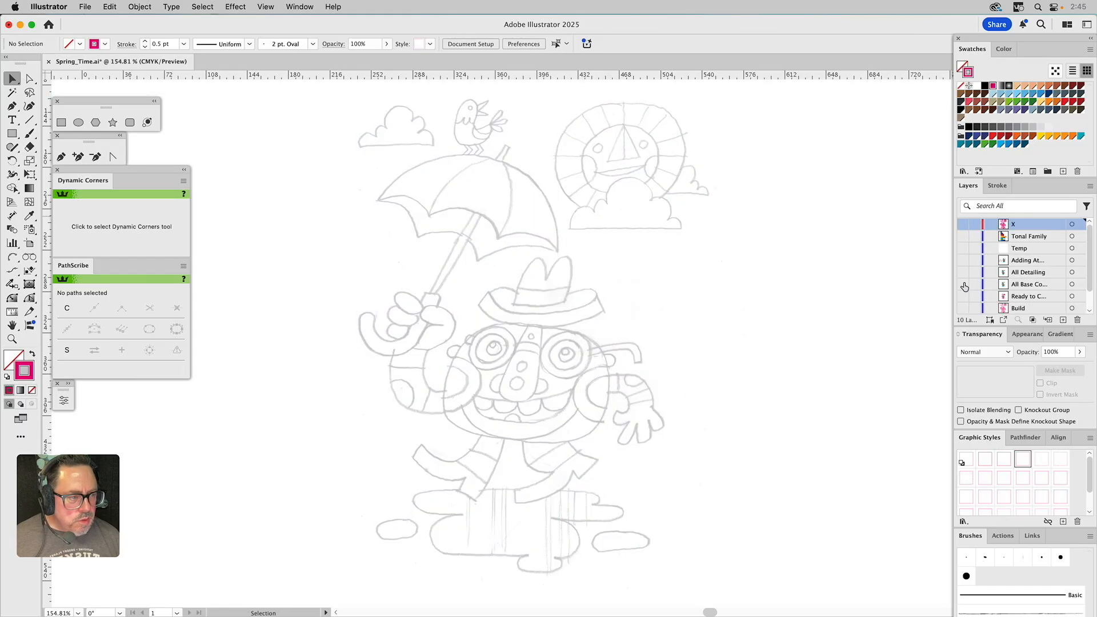
click(963, 284)
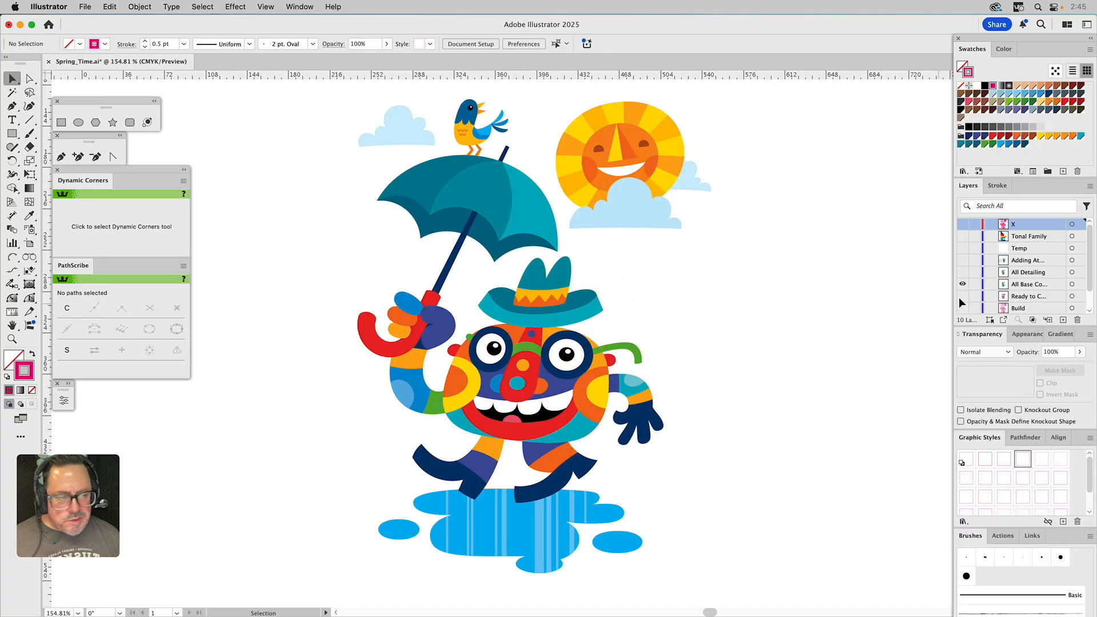
click(1026, 285)
key(a)
key(super+a)
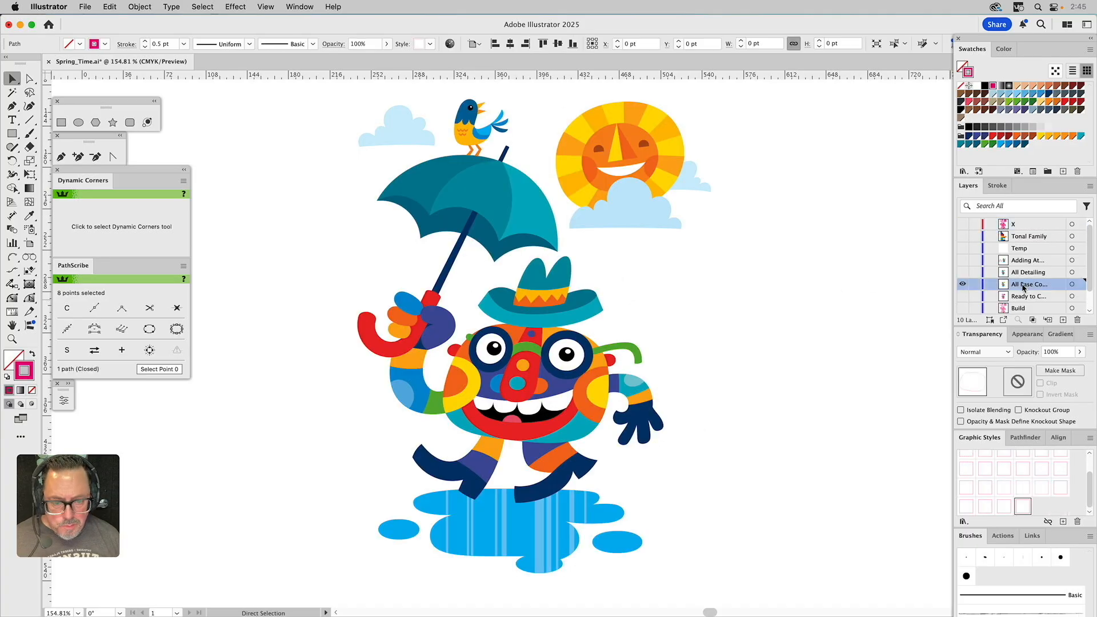
key(v)
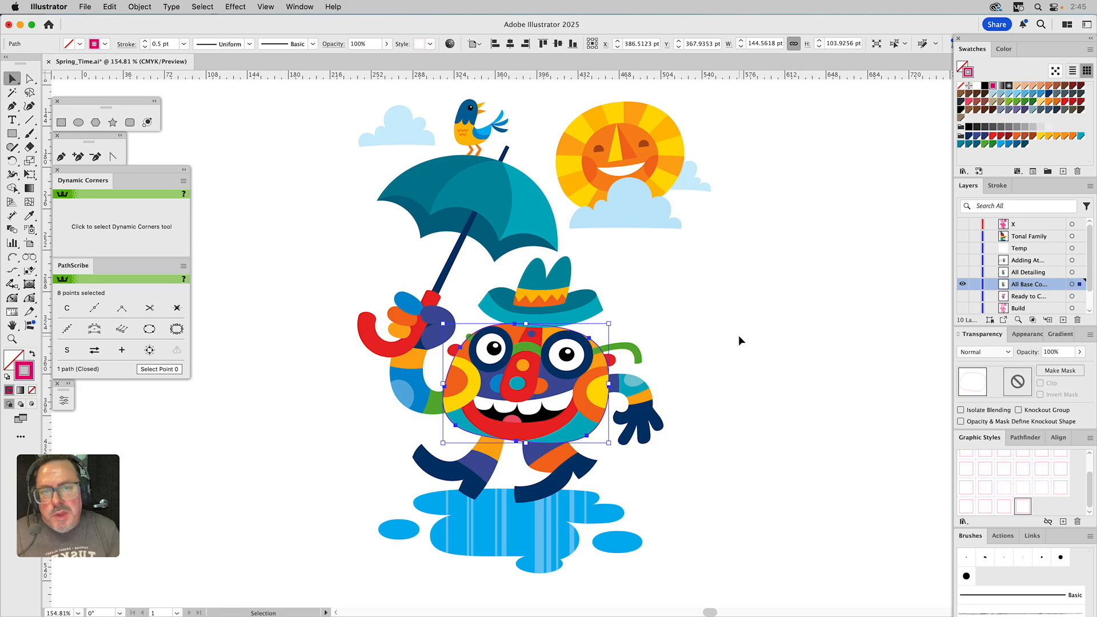
Make another copy of the face outline shifted about 3 pt left, and stretch it to about 107.4 pt tall
click(12, 339)
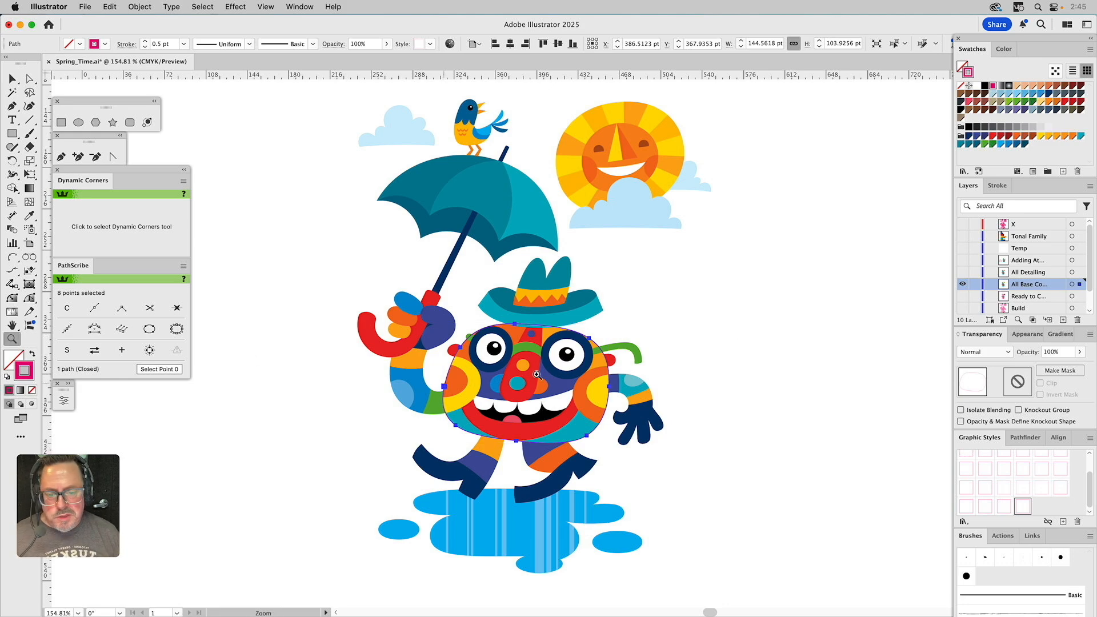
drag(438, 283, 681, 489)
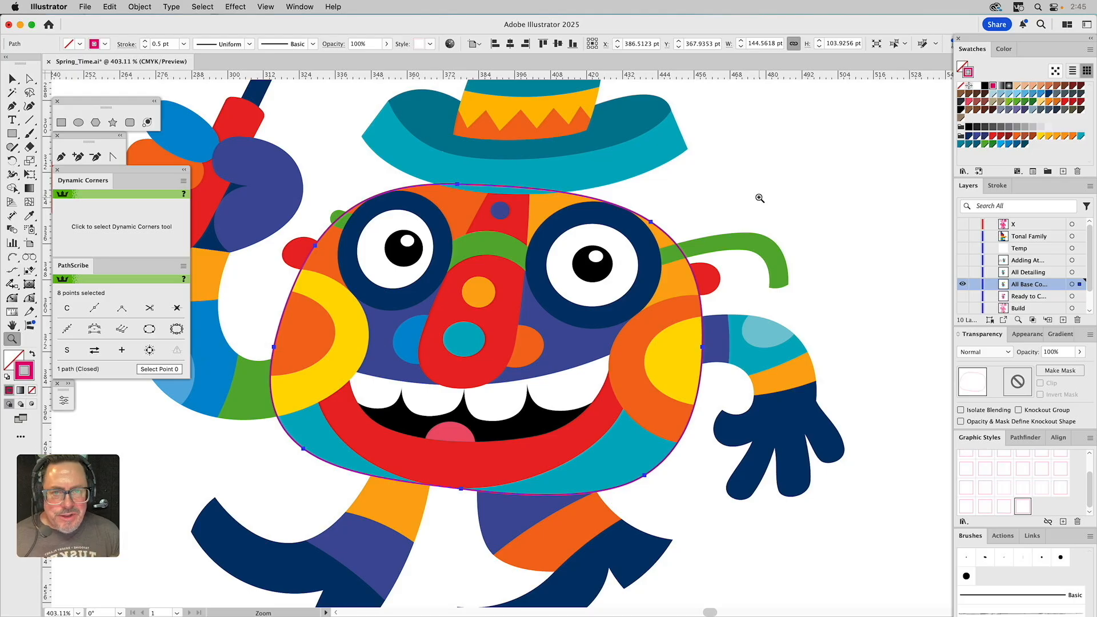
key(v)
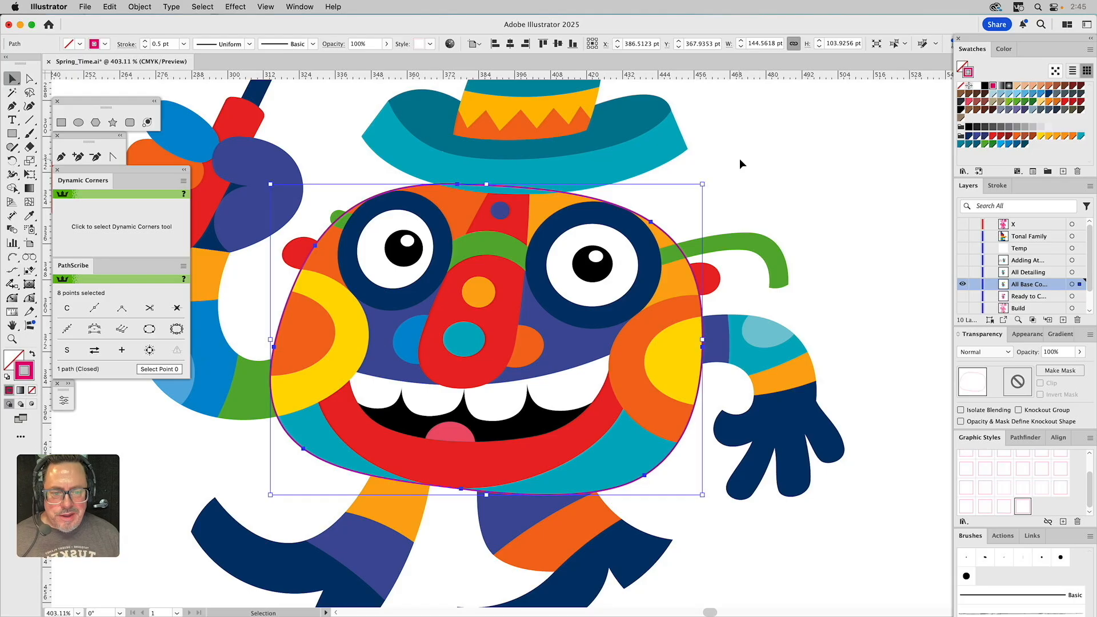
click(739, 159)
click(675, 238)
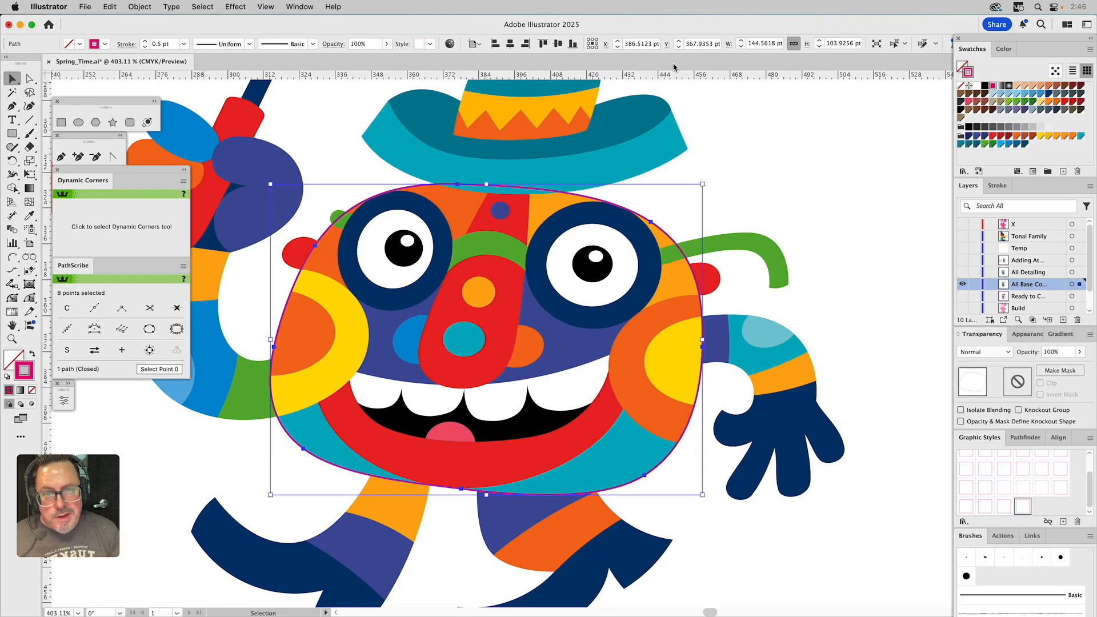
click(732, 188)
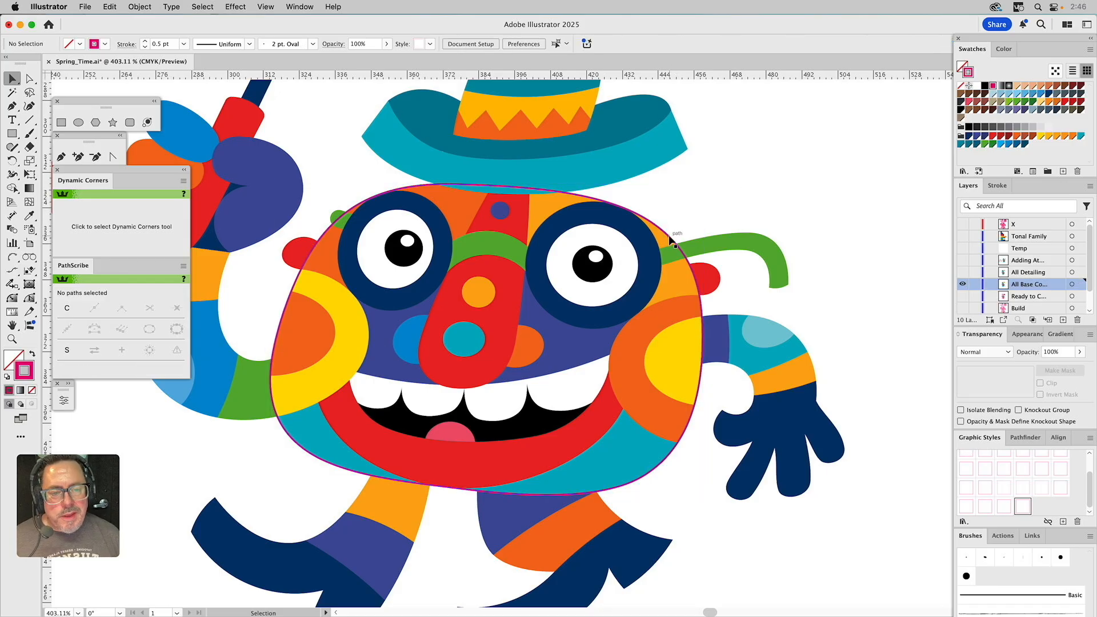
click(671, 240)
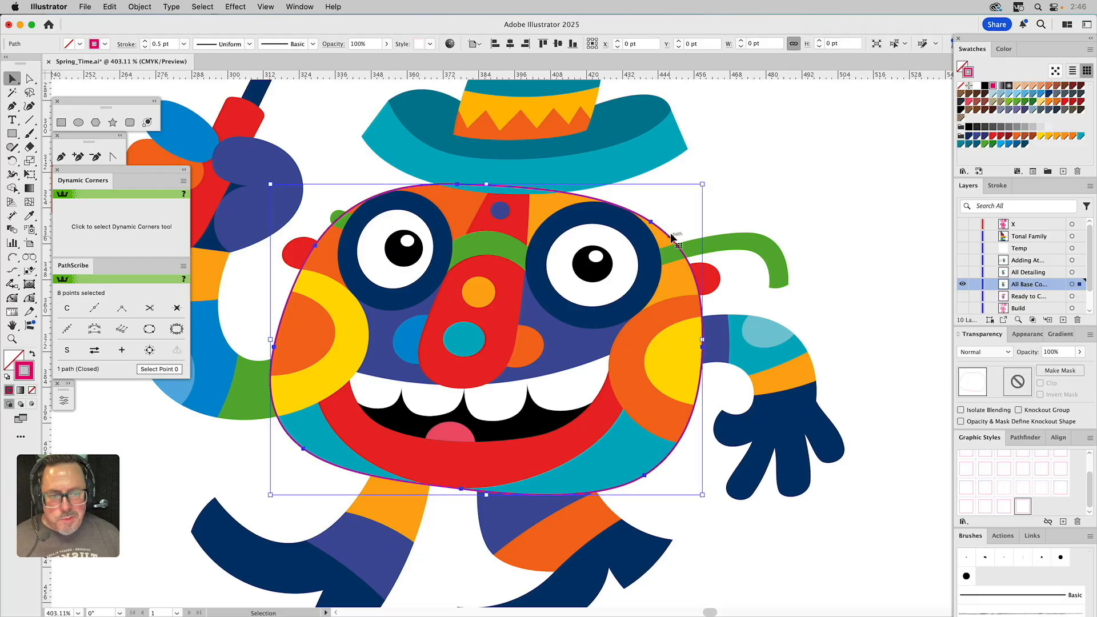
drag(669, 239, 660, 241)
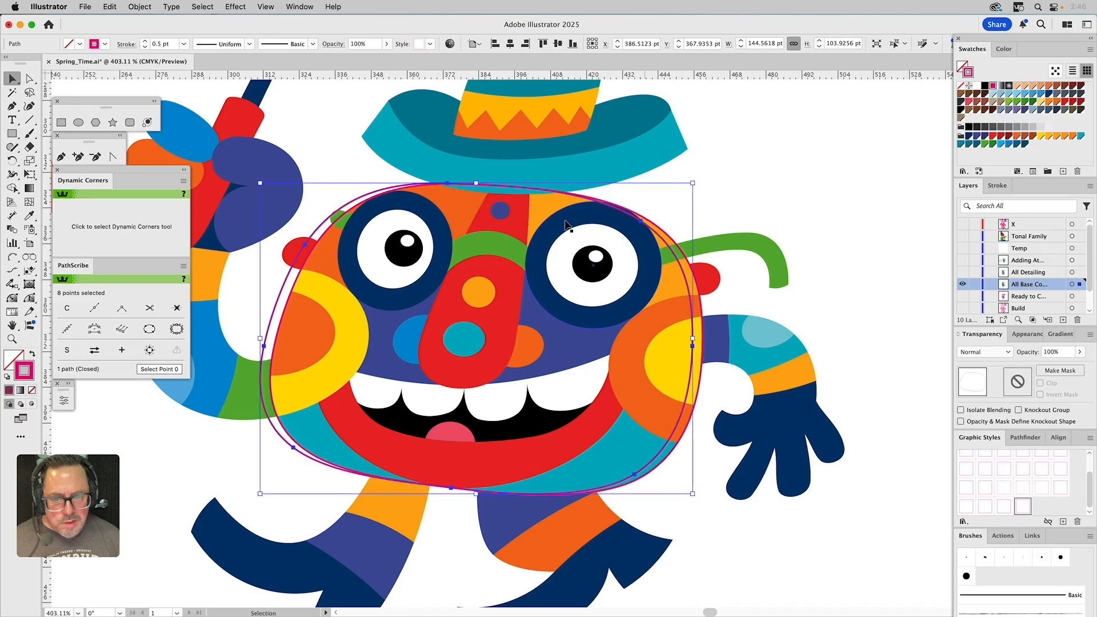
drag(477, 184, 479, 180)
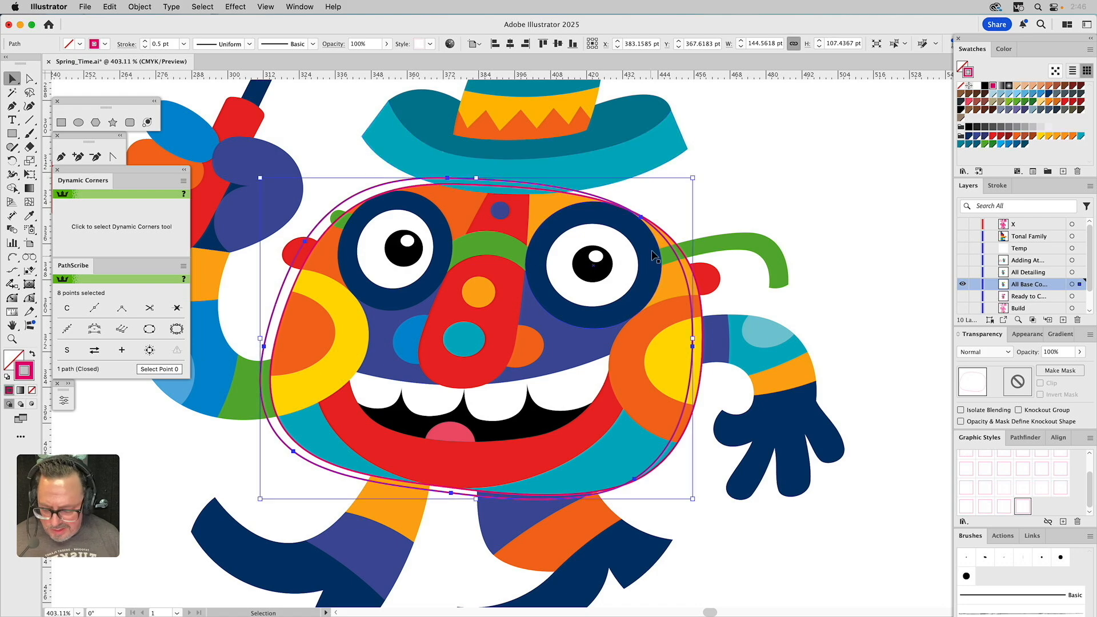
Subtract the shifted outline from the face outline with Minus Front, leaving a crescent along the face's right edge
shift+click(677, 254)
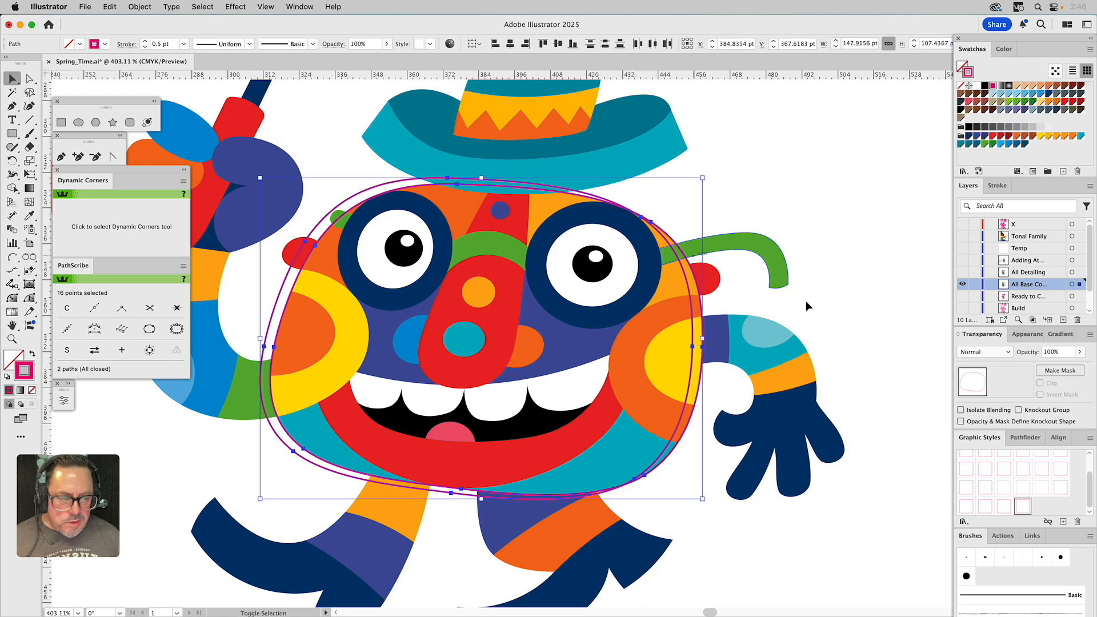
click(1025, 438)
click(986, 468)
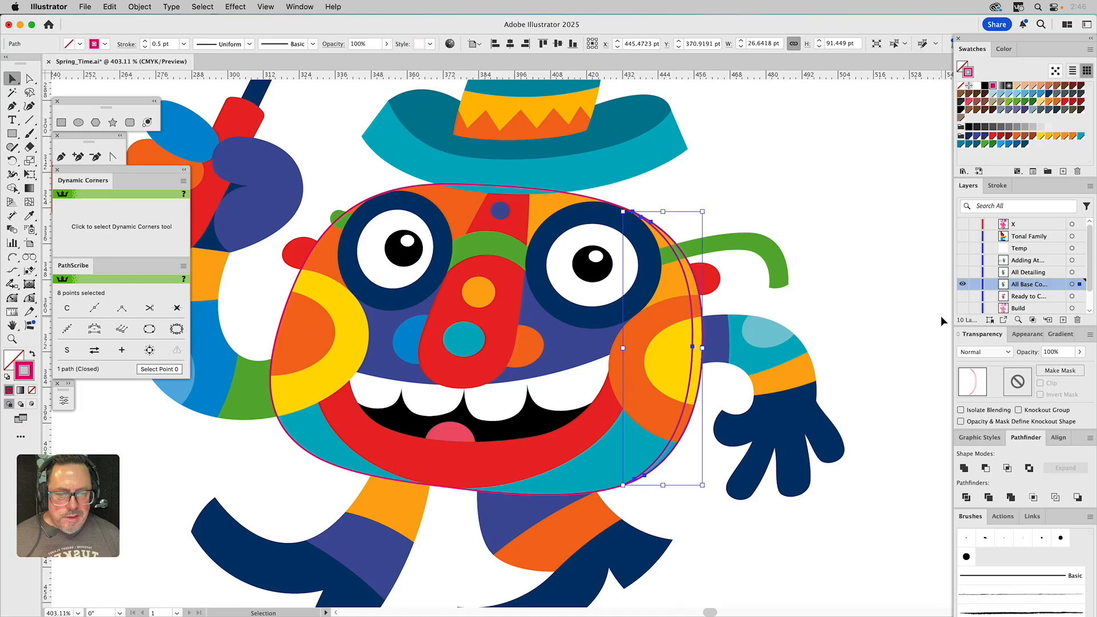
Fill the crescent with white, remove its outline, and set its opacity to 30%
click(977, 86)
click(961, 86)
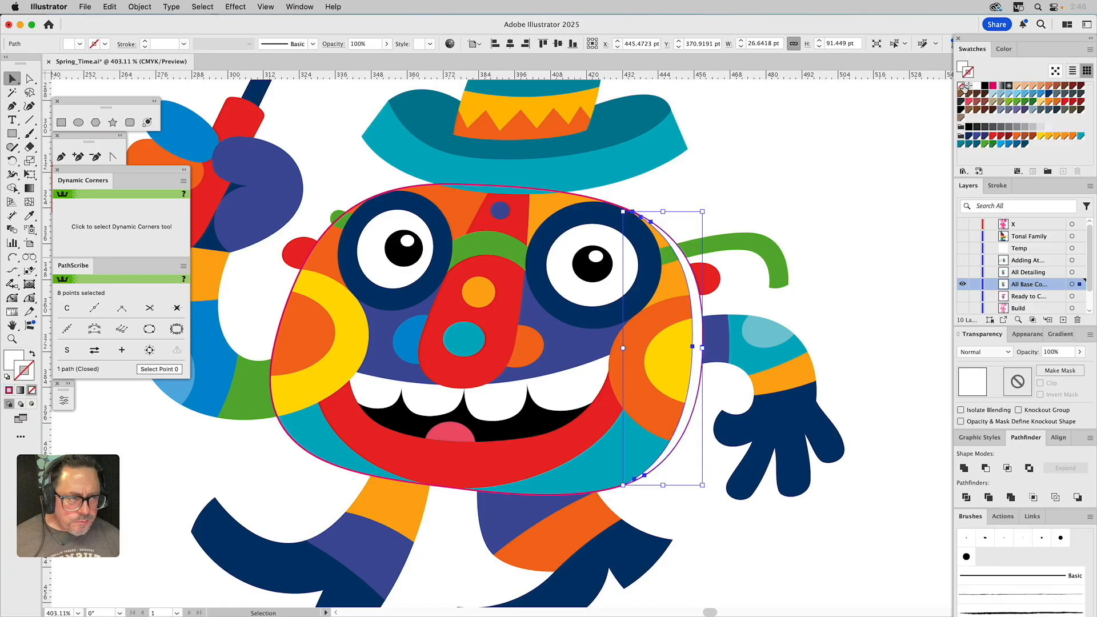
click(963, 66)
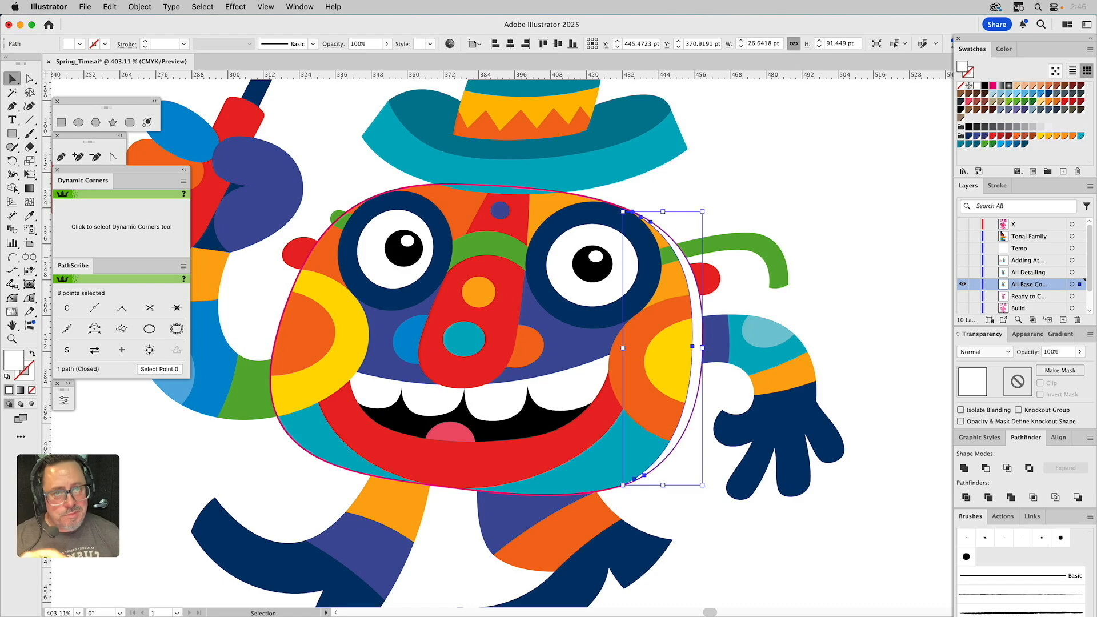
click(1051, 352)
click(1051, 352)
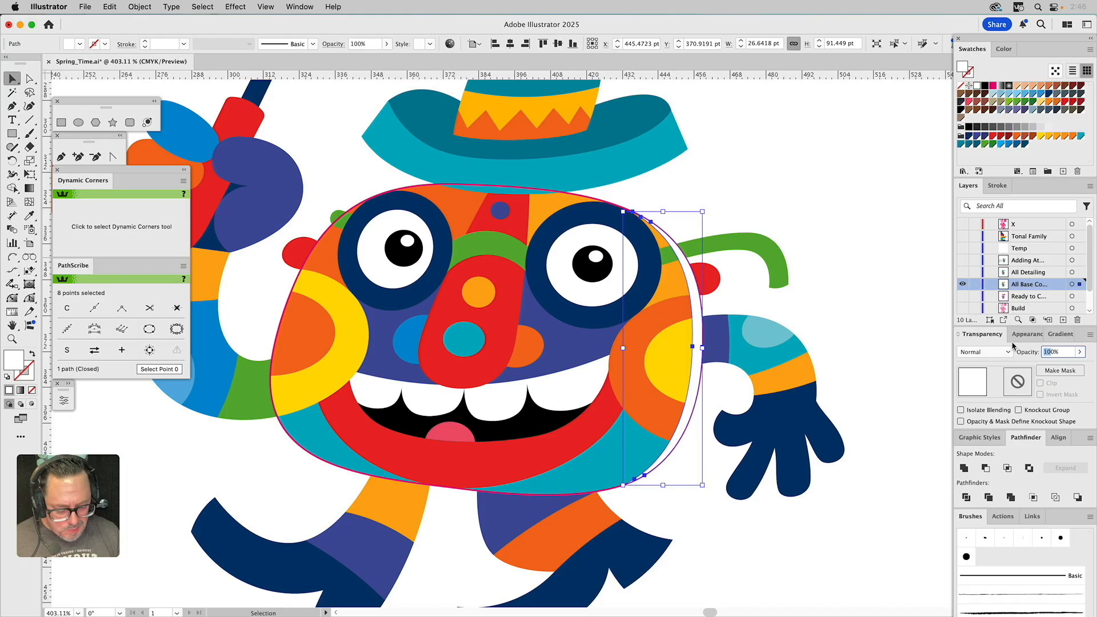
text(30)
key(Return)
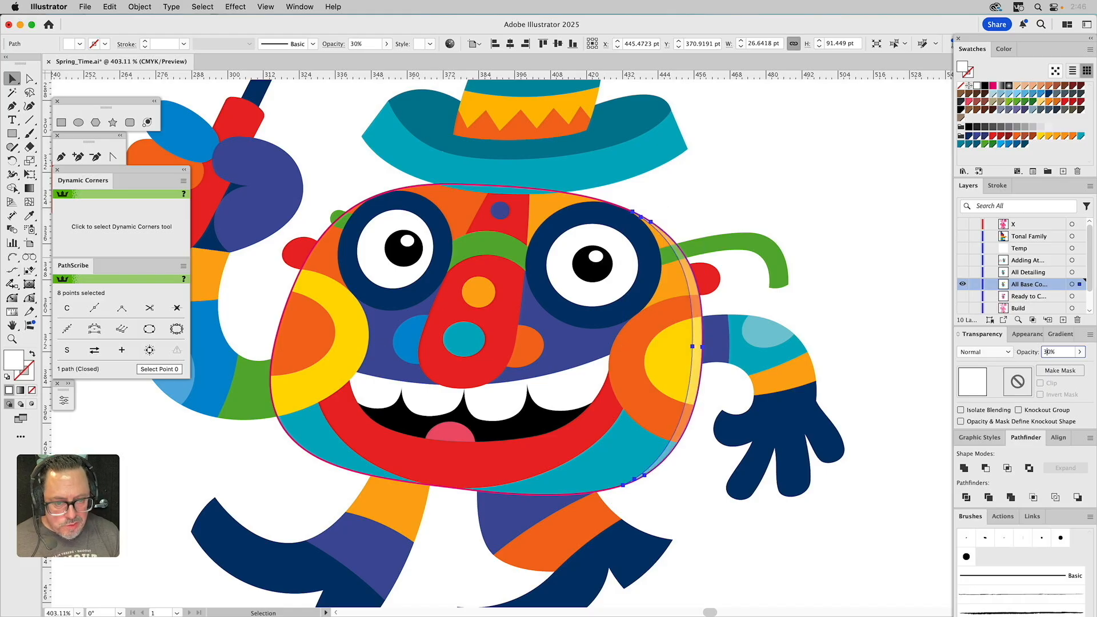
Set the opacity of the white crescent highlight along the face's right edge to 40%
click(874, 281)
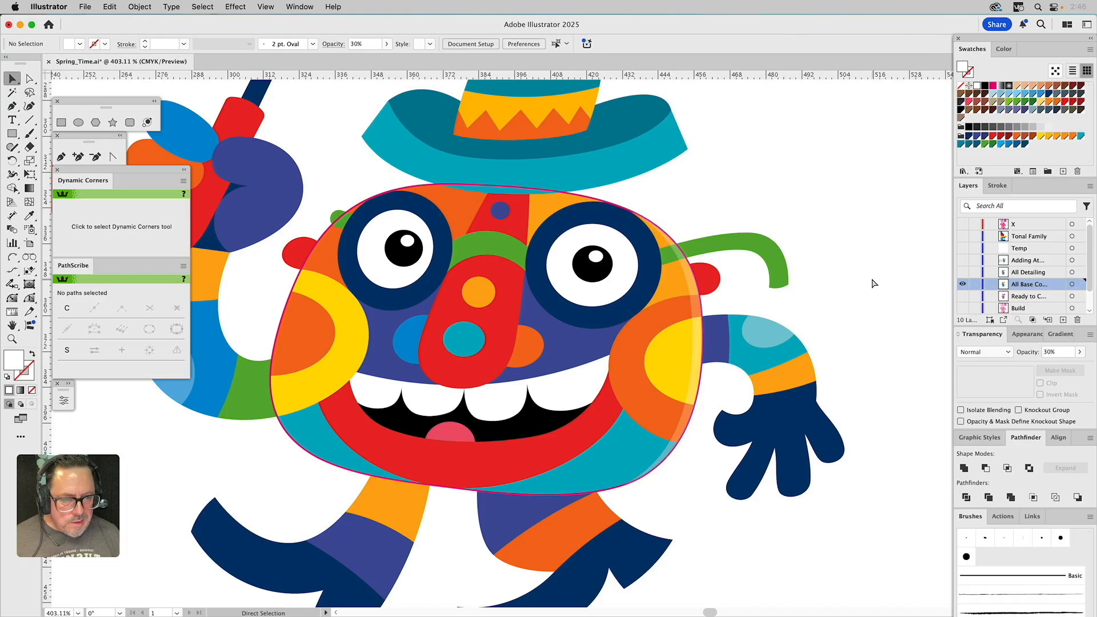
click(690, 287)
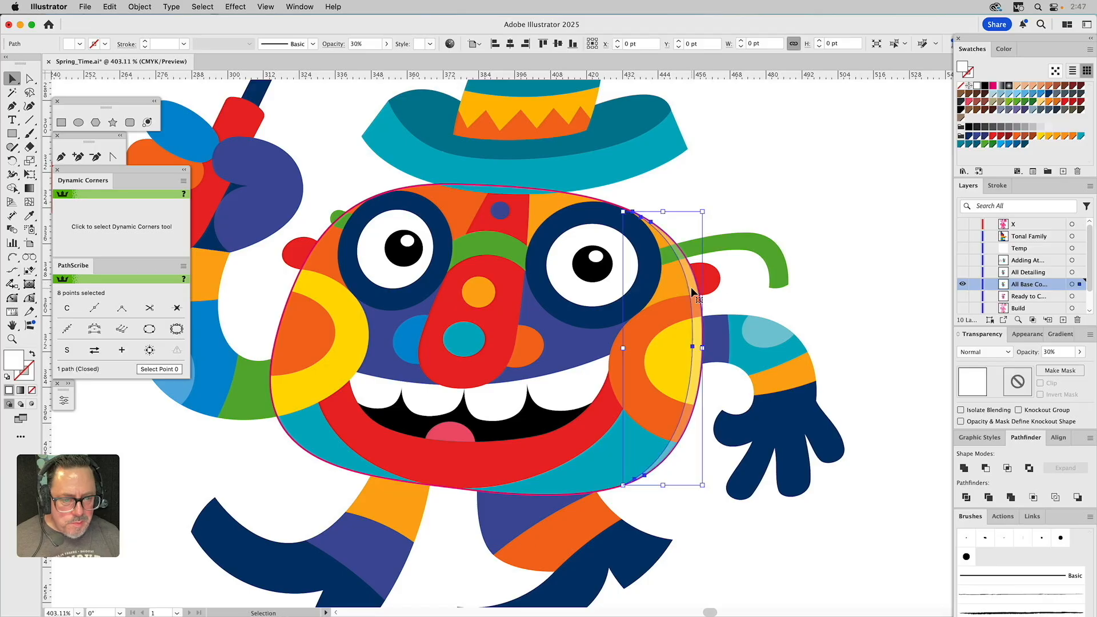
click(1051, 352)
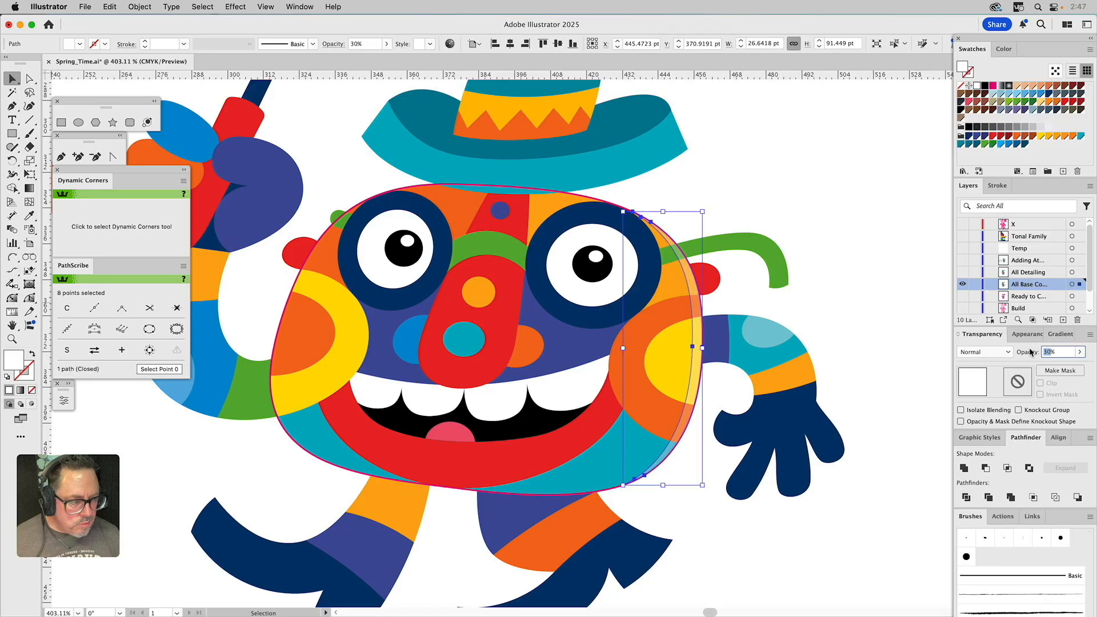
text(40)
key(Return)
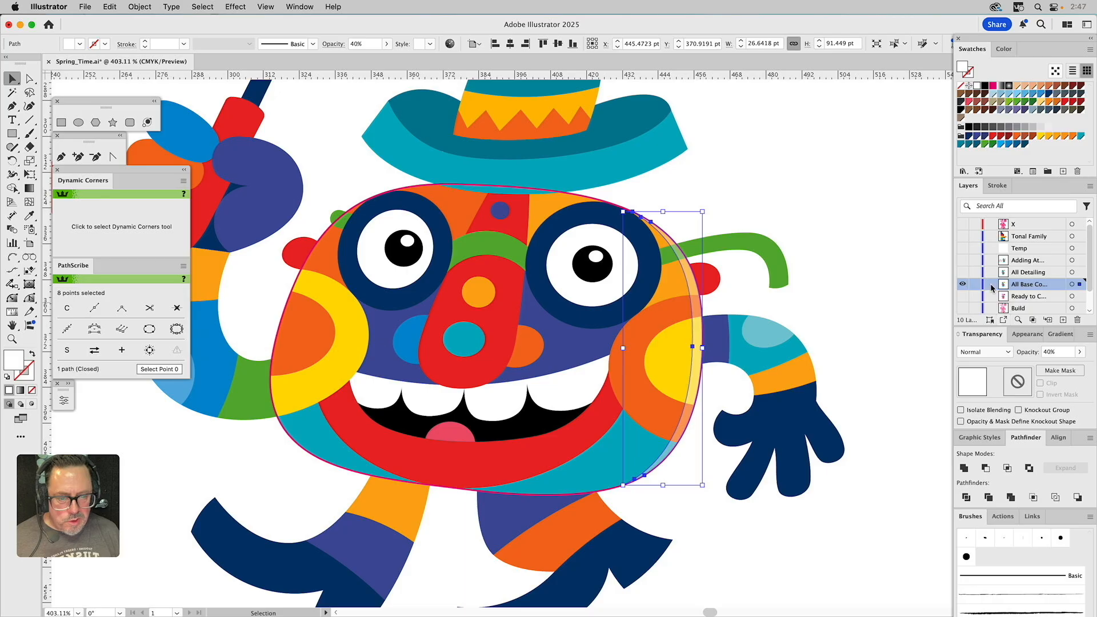
click(816, 197)
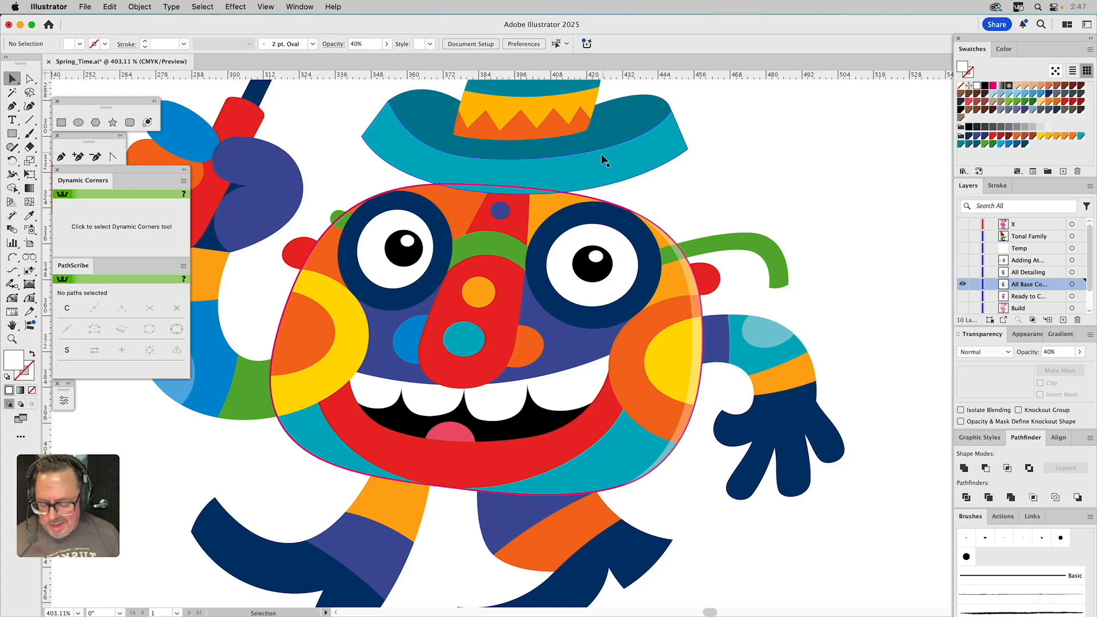
Copy the lower hat brim in place, give it the face outline's magenta stroke, and offset it about 4 pt right and 5 pt down
click(622, 164)
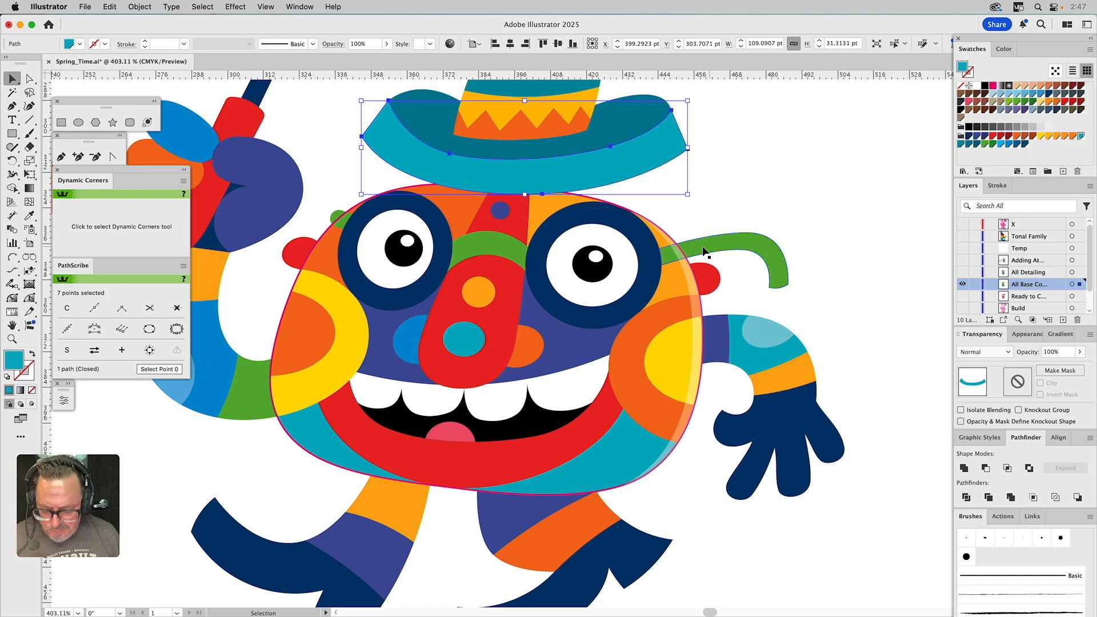
key(i)
click(424, 184)
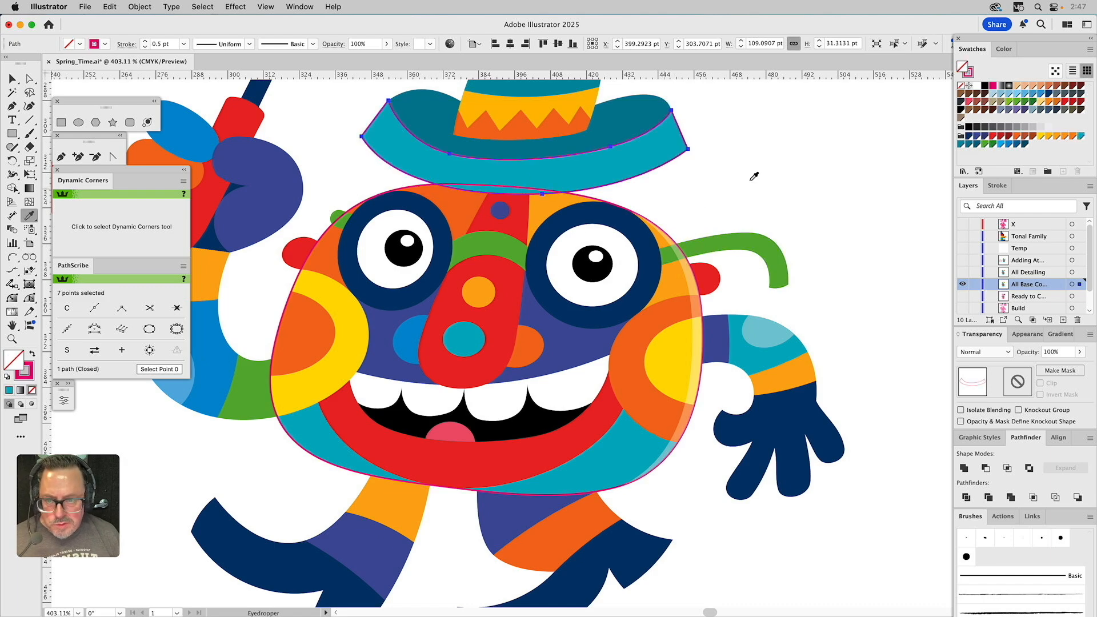
key(v)
click(729, 182)
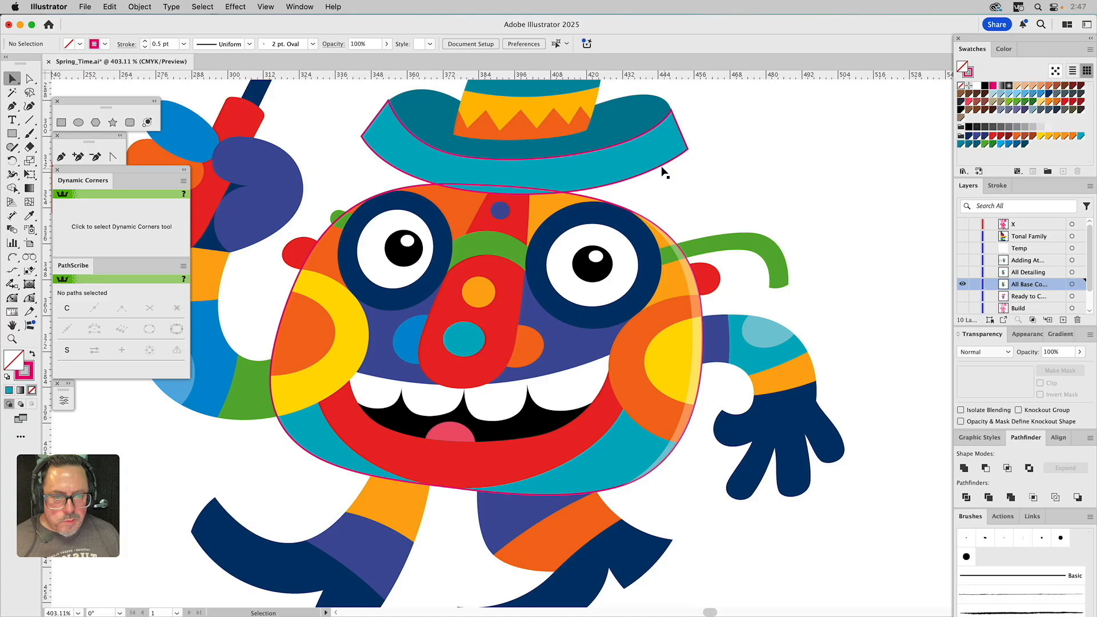
drag(662, 168, 672, 182)
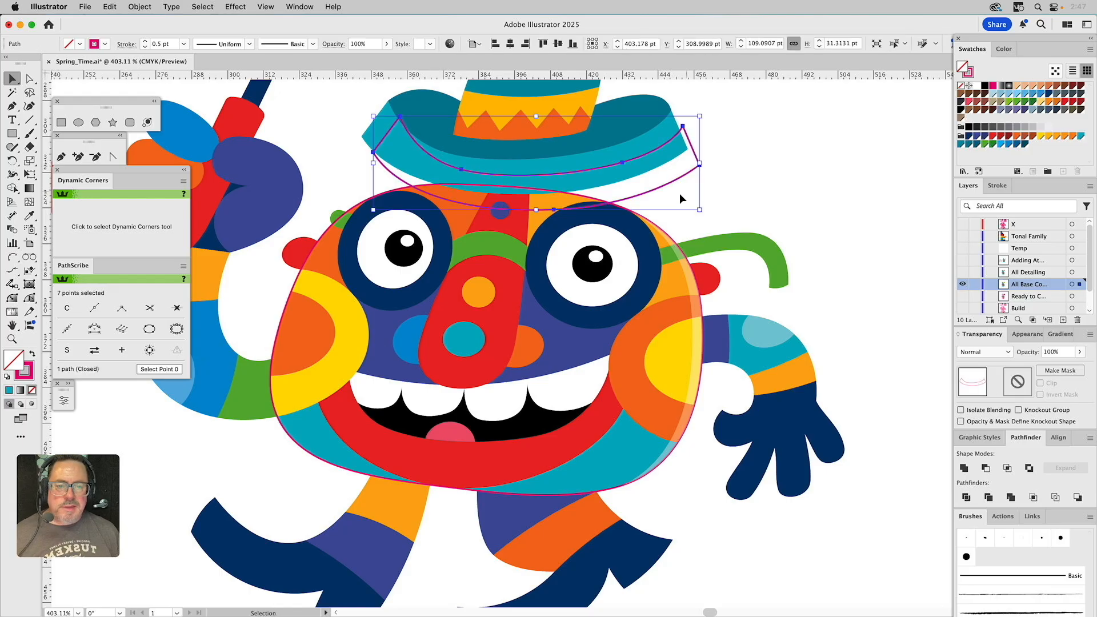
Intersect the offset brim outline with the face outline, keeping only their overlap across the forehead
click(581, 197)
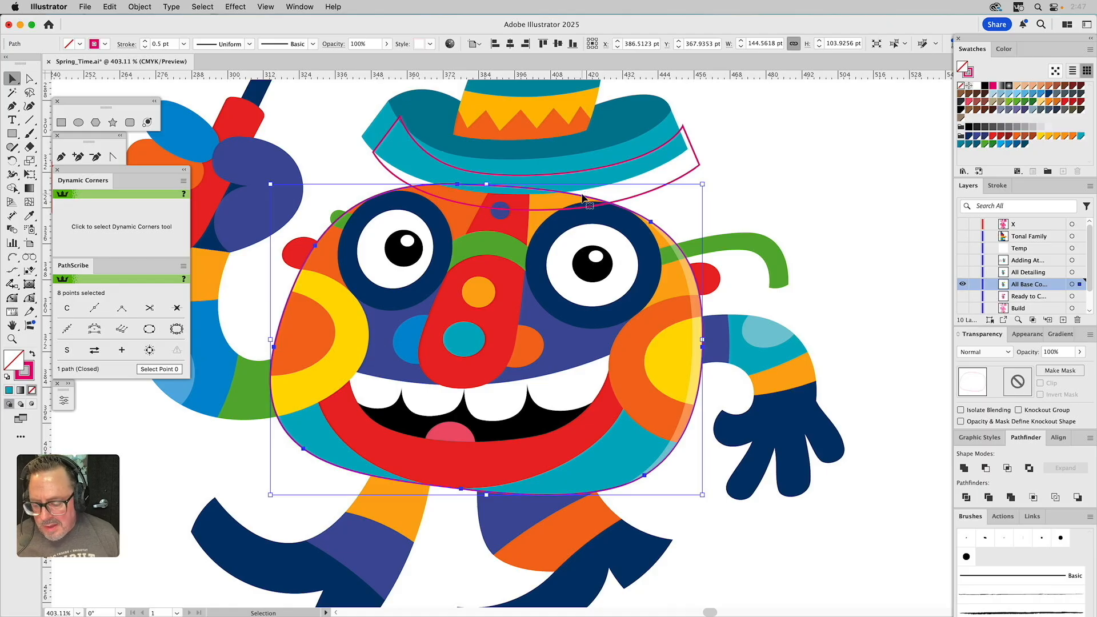
shift+click(684, 177)
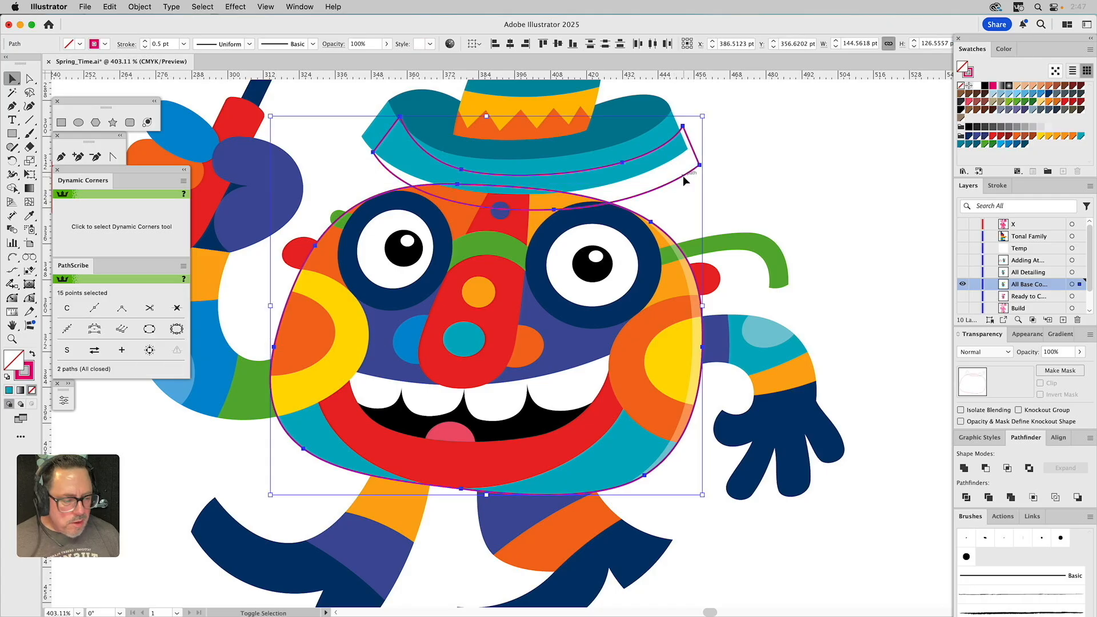
click(1008, 468)
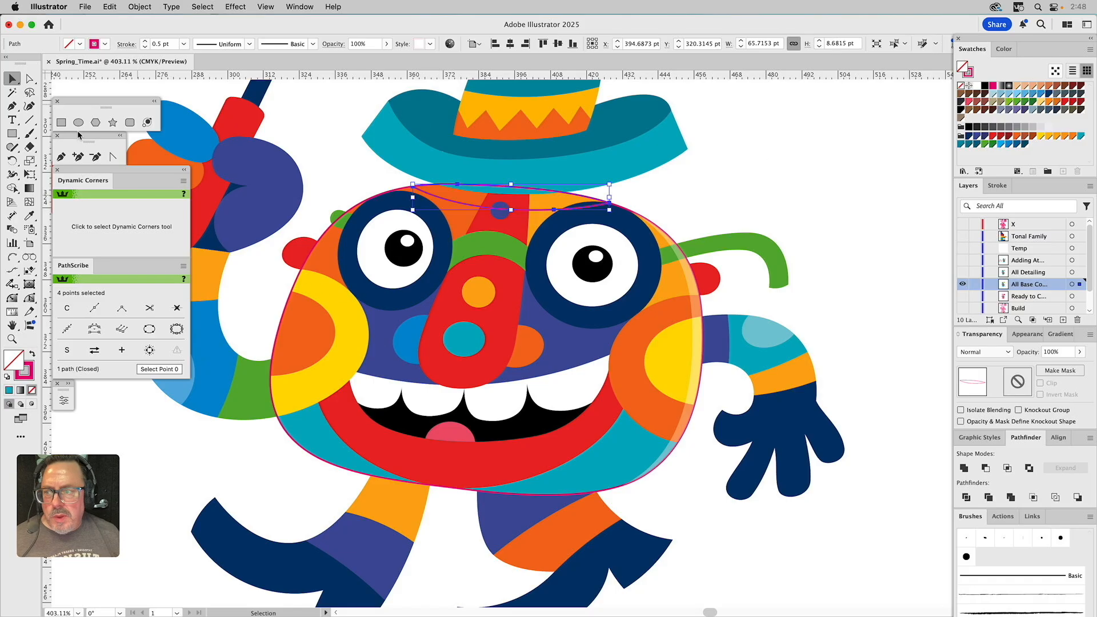
Draw a rectangle about 42 x 35 pt beside the hat and give it a warm brown-gray fill with no stroke
click(61, 122)
key(super+shift+a)
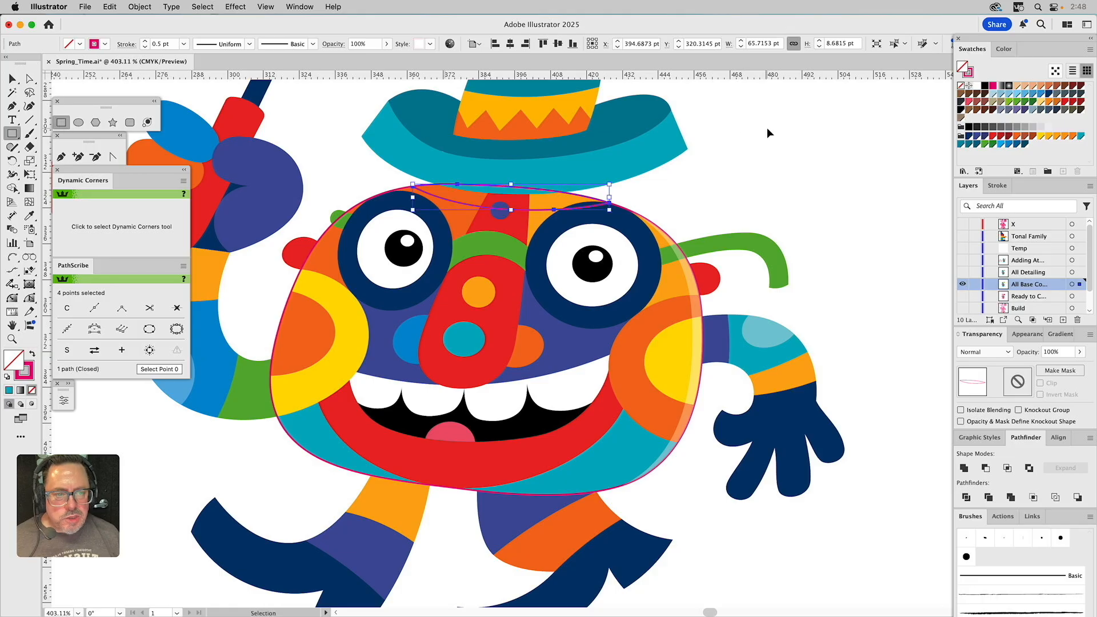
drag(730, 103, 857, 208)
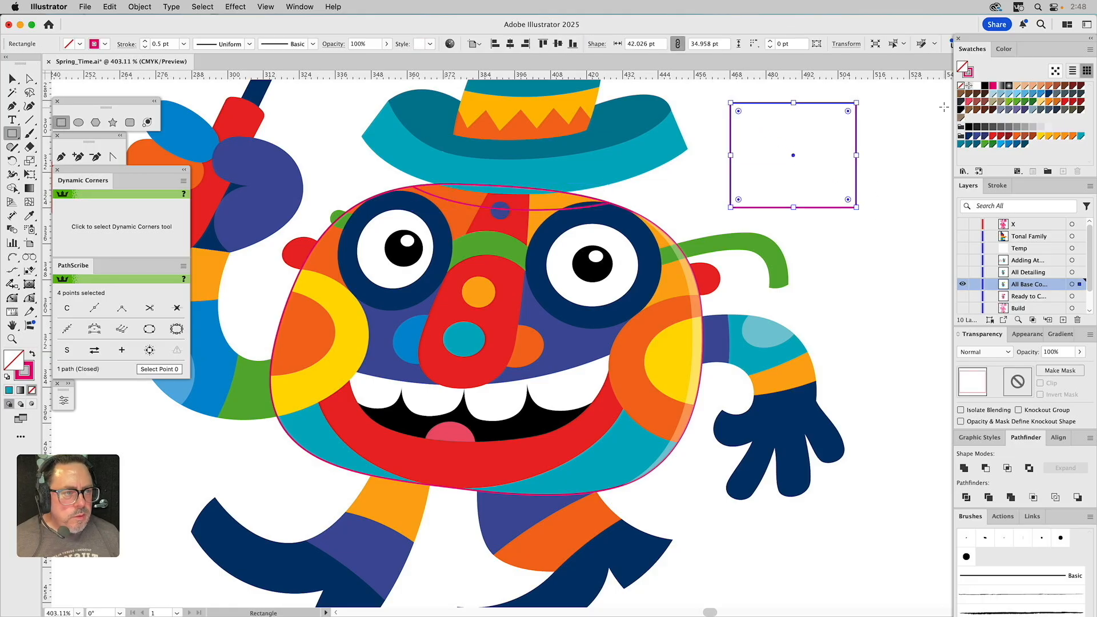
click(960, 118)
click(971, 73)
click(961, 85)
key(super+shift+a)
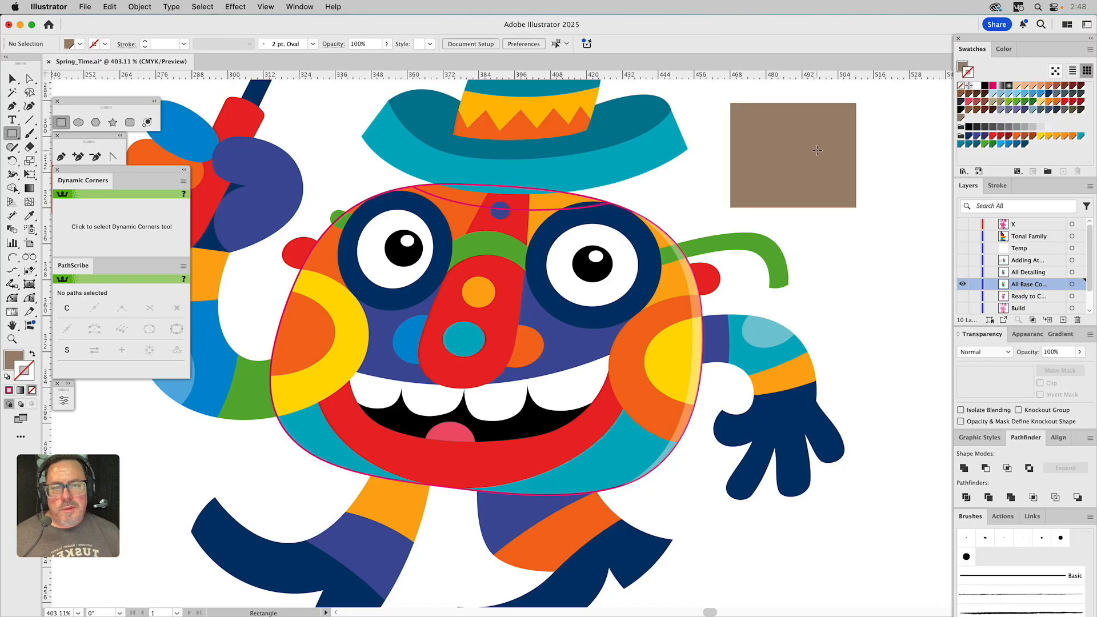
Apply the rectangle's brown-gray fill to the forehead overlap shape with the Eyedropper
super+click(553, 210)
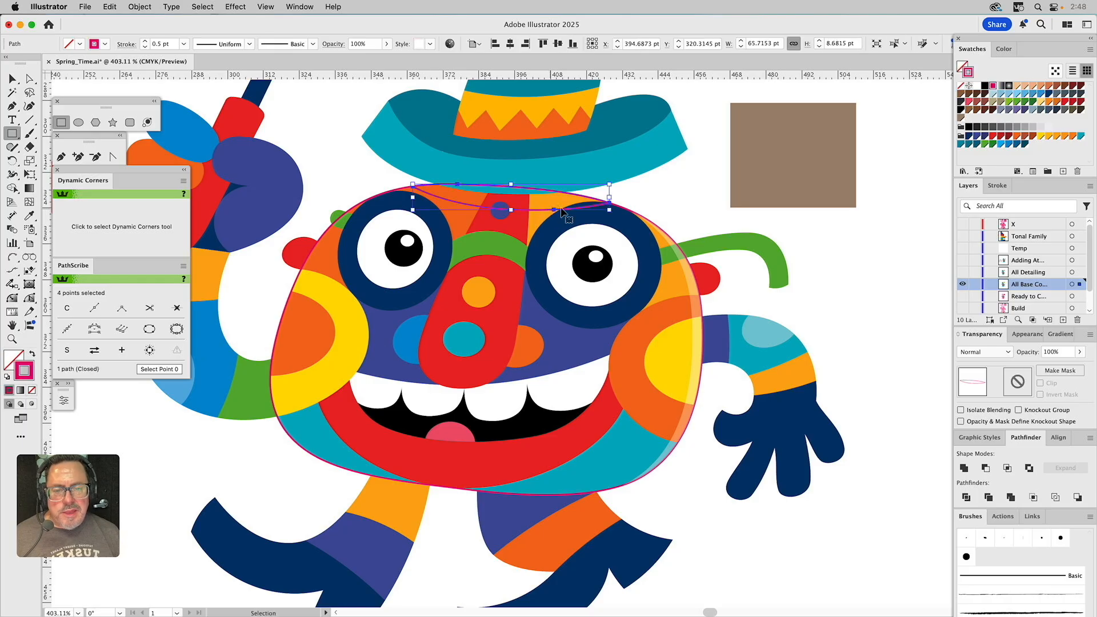
key(i)
click(791, 127)
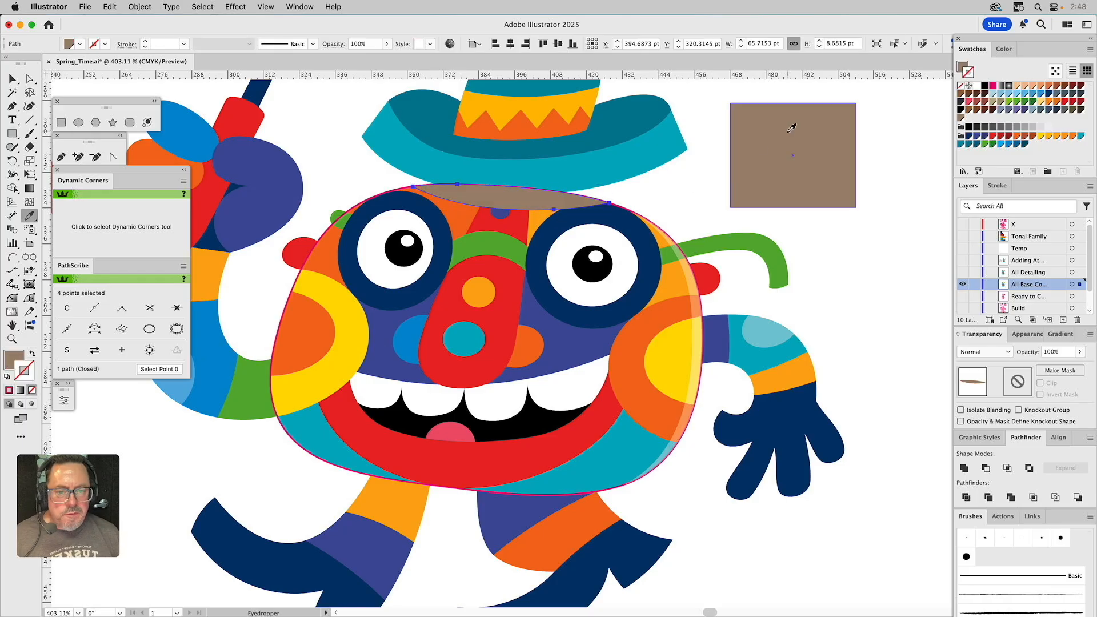
super+click(829, 240)
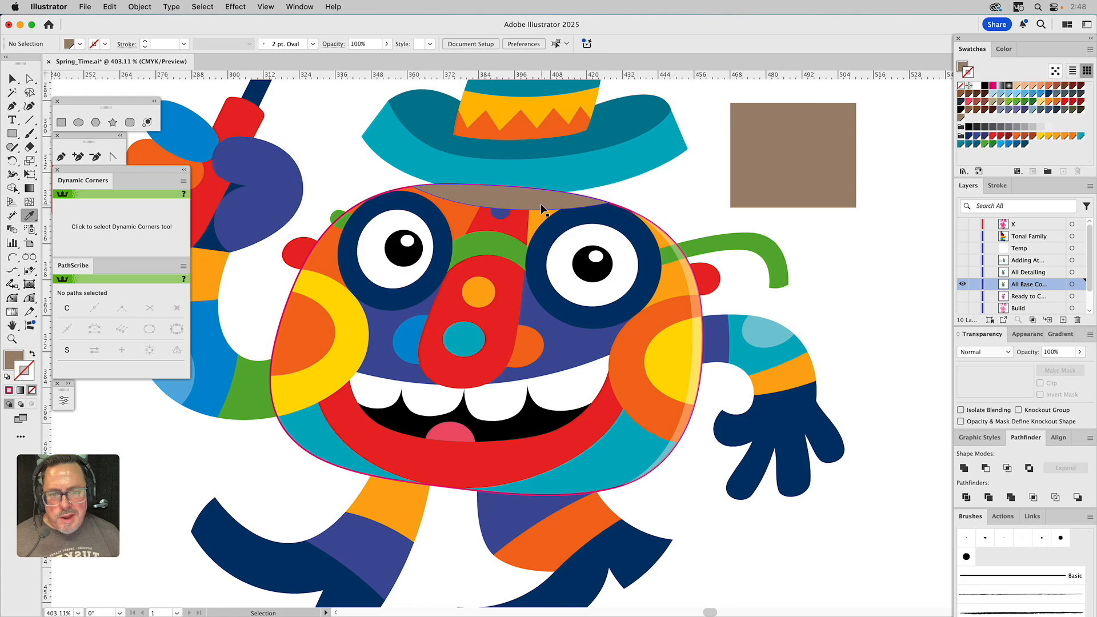
Set the forehead shadow's blending mode to Multiply and its opacity to 70%
super+click(541, 204)
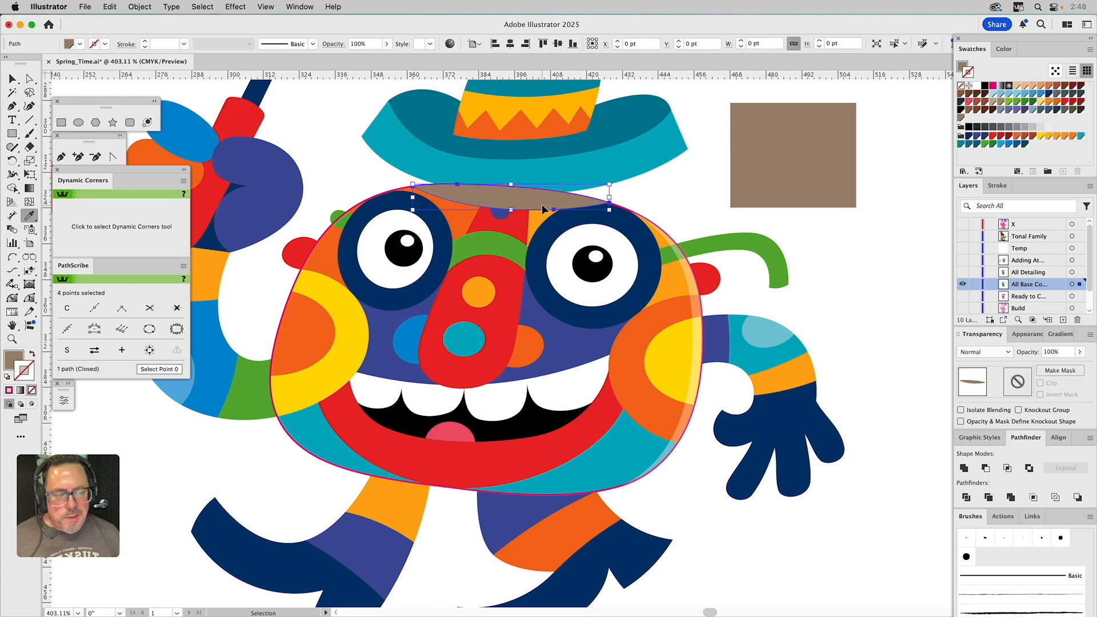
click(983, 352)
click(979, 392)
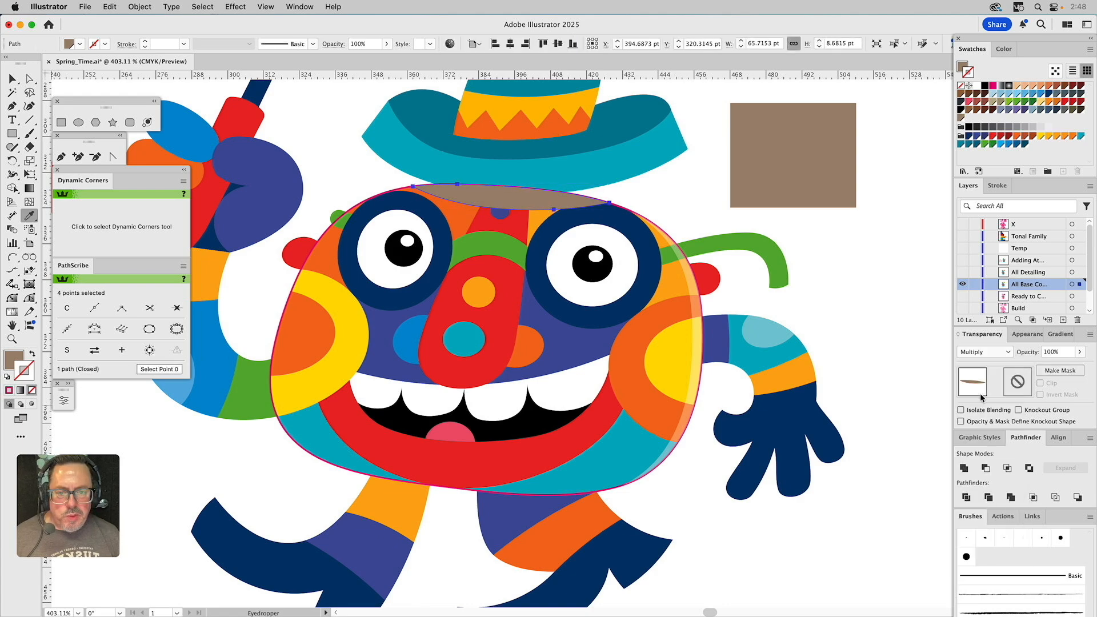
click(1053, 352)
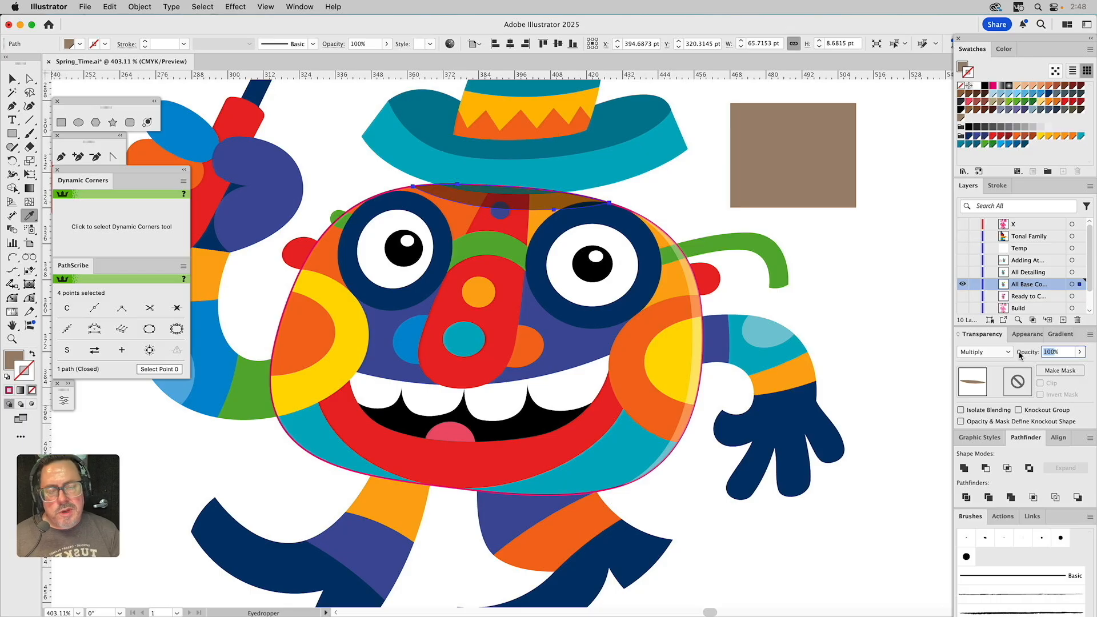
text(70)
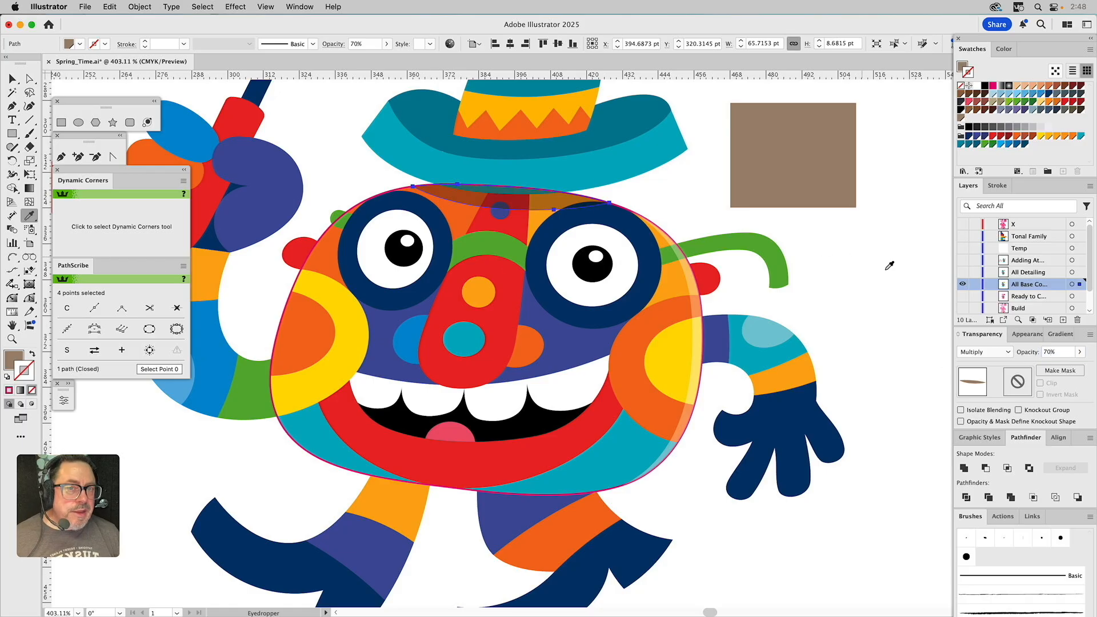
Try the forehead shadow at 100% opacity, and set it to 60%
click(1049, 352)
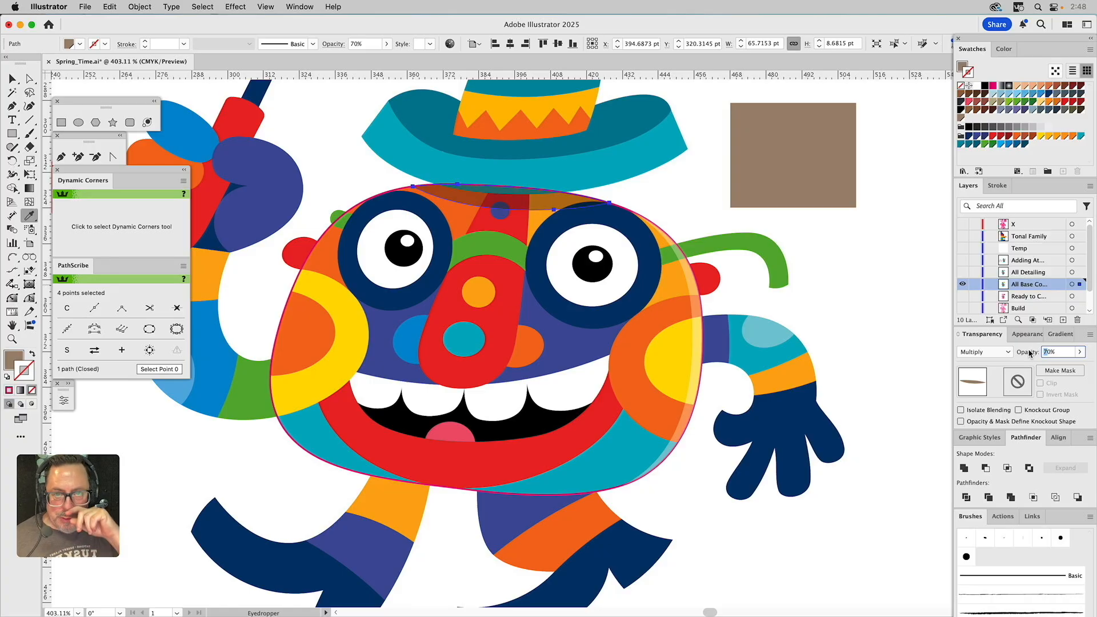
text(100)
key(Return)
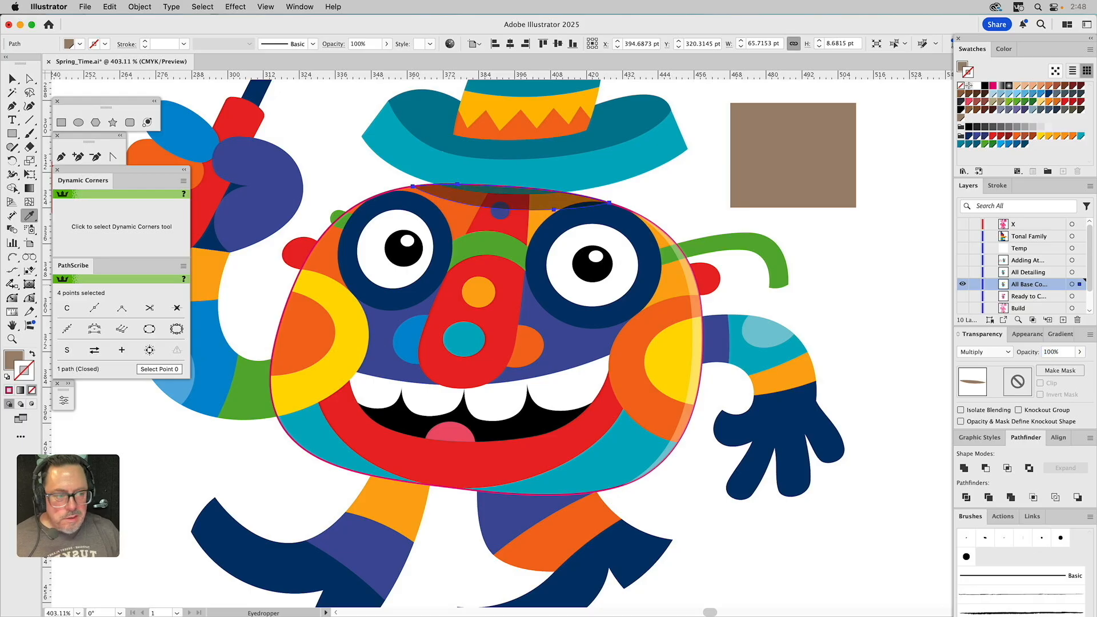
click(1051, 352)
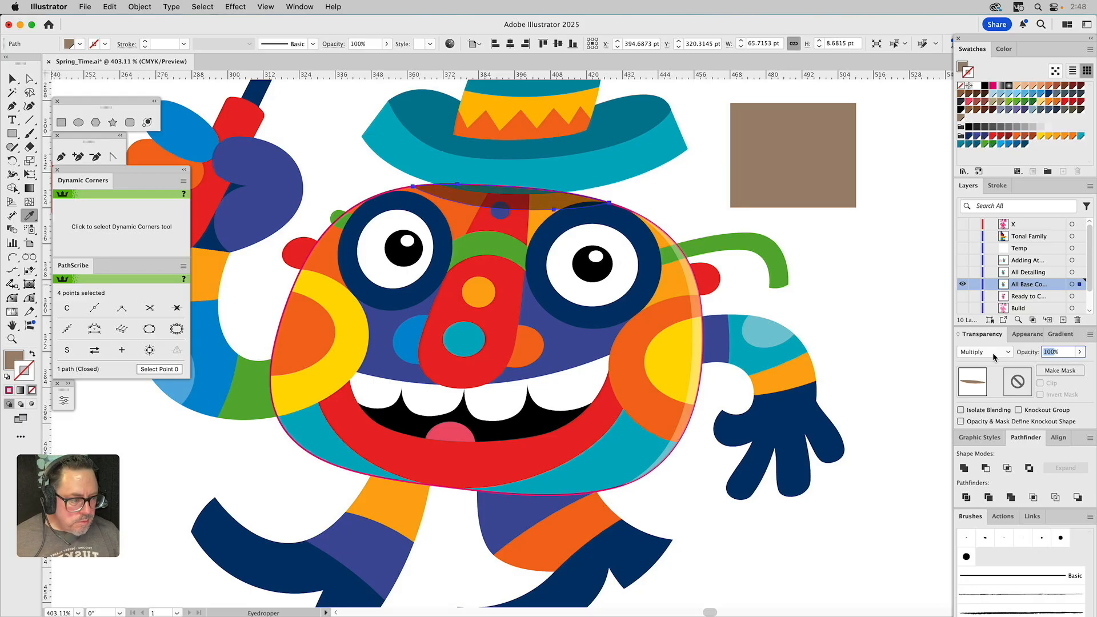
text(60)
key(Return)
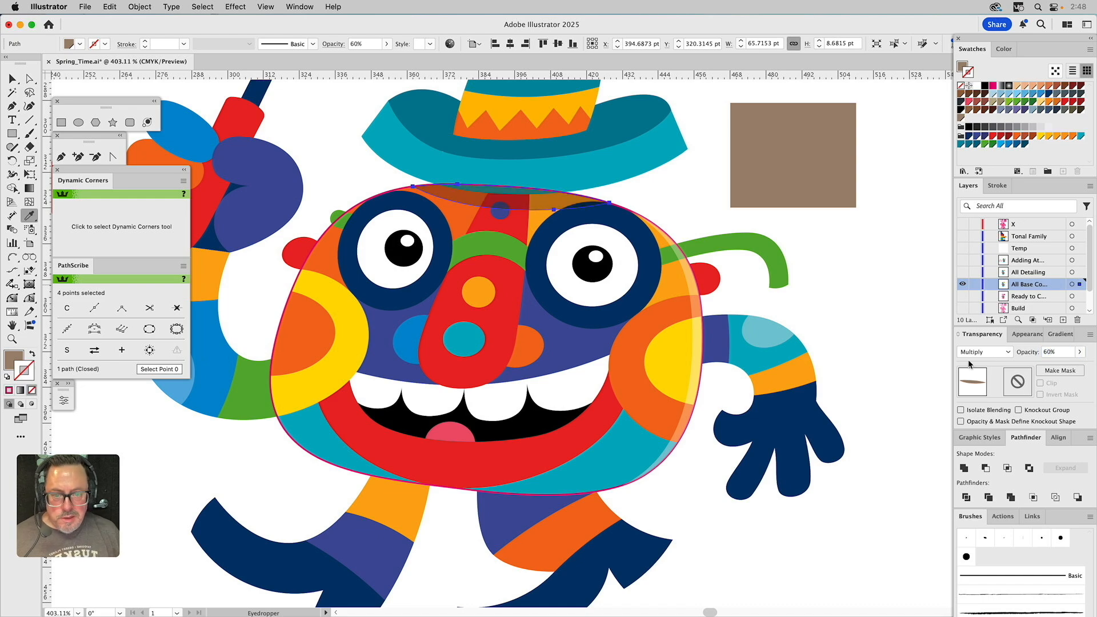
key(super+shift+a)
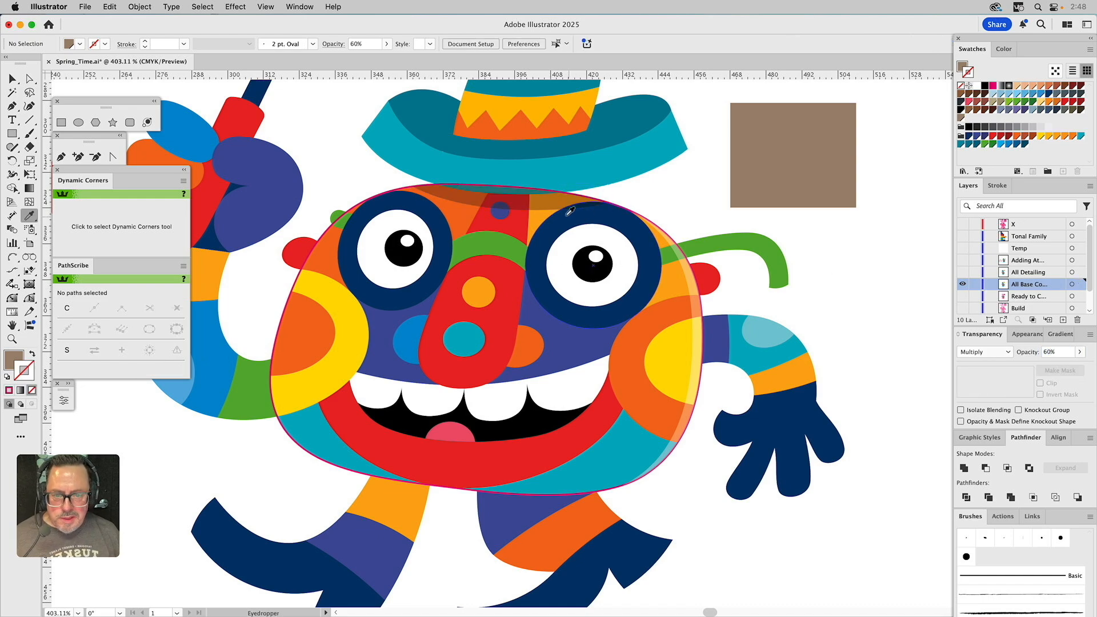
Delete the forehead shadow to compare the face without it, and undo the deletion
key(v)
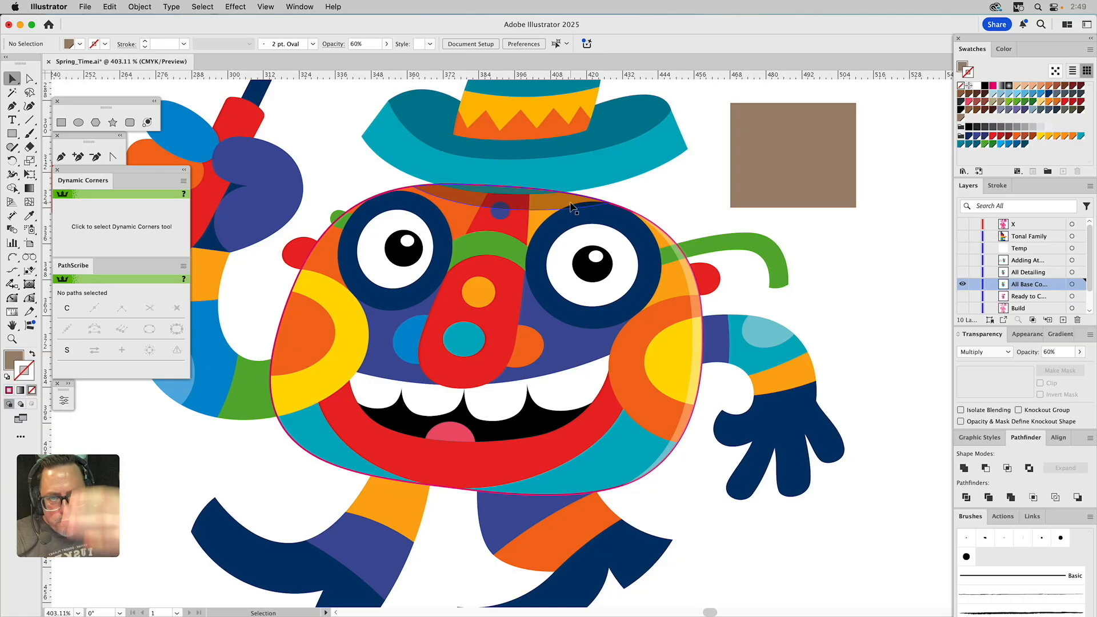
key(a)
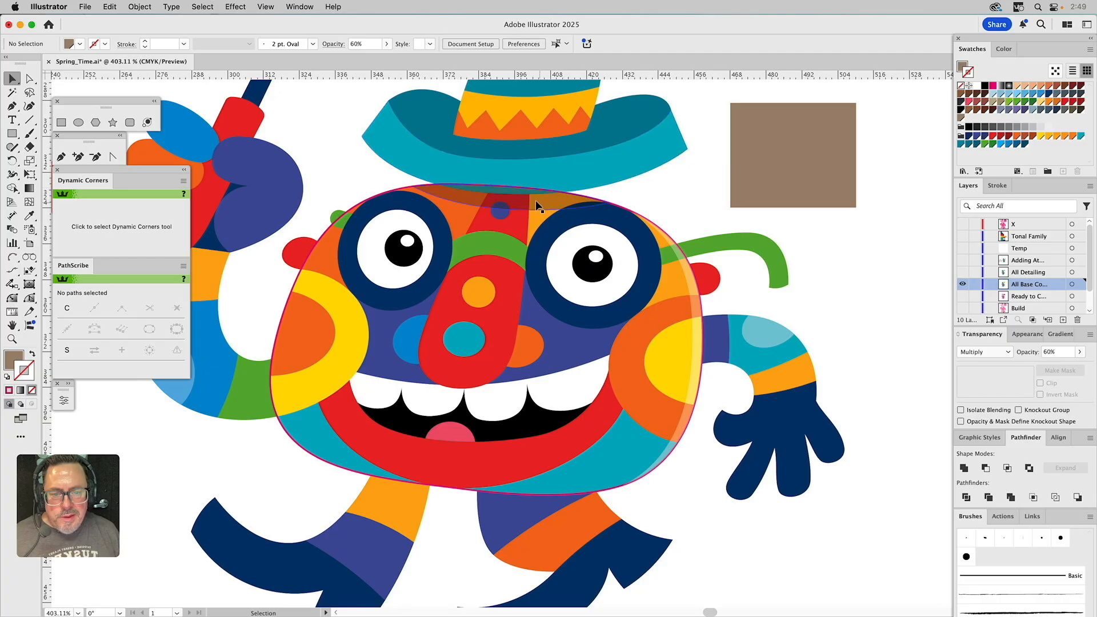
click(536, 203)
key(Delete)
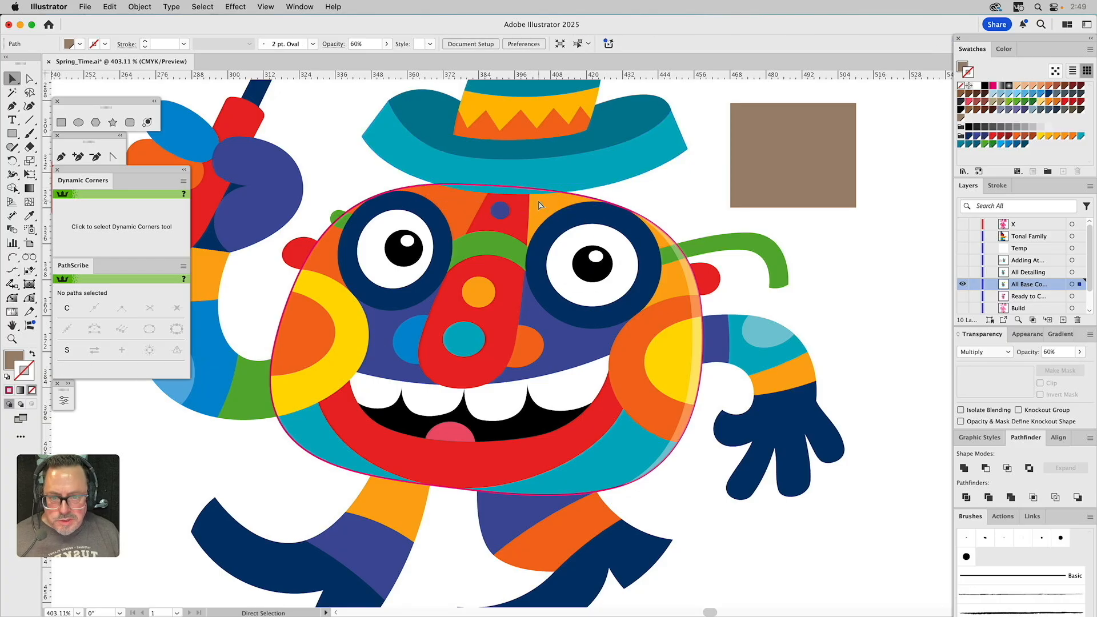
key(v)
click(557, 223)
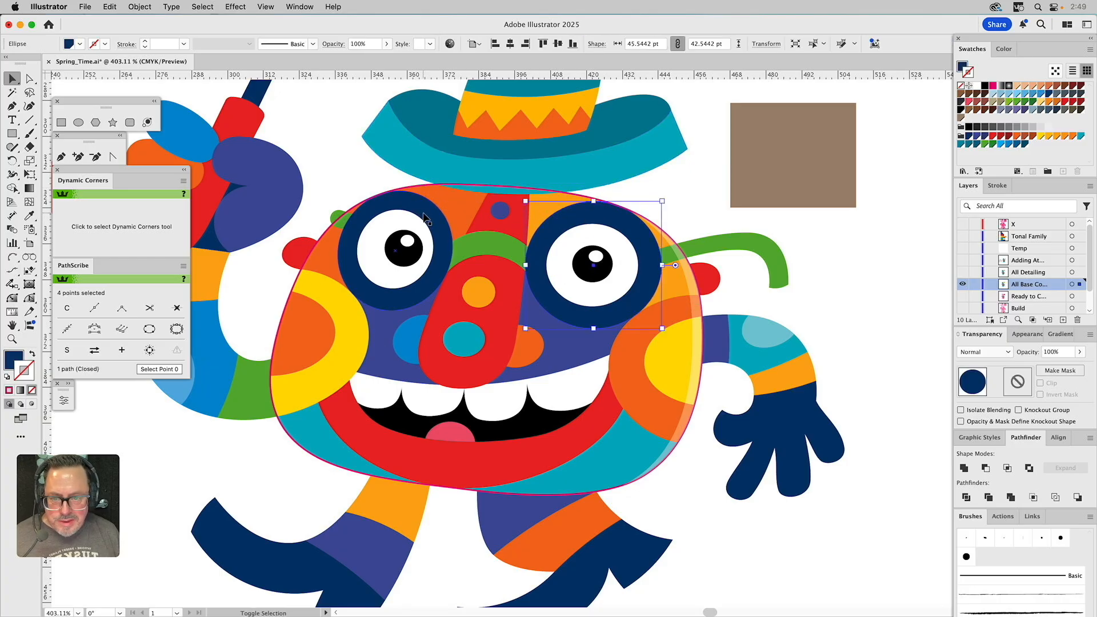
key(a)
shift+click(423, 215)
key(super+z)
key(v)
click(838, 289)
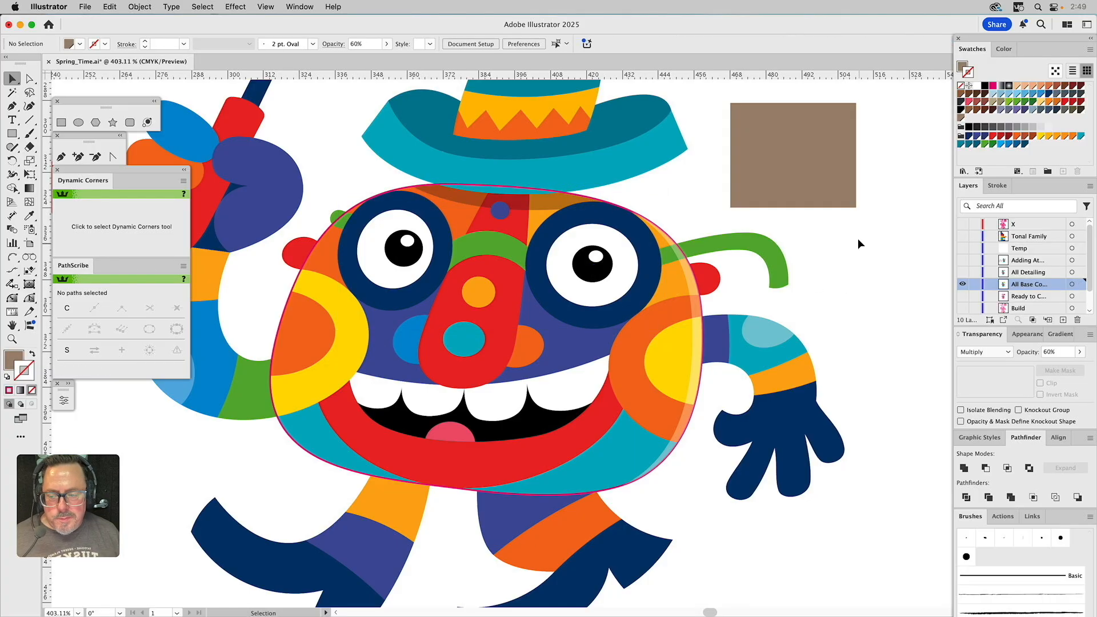
Delete the small purple circle on the forehead, undo the deletion, and clear the selection
click(502, 212)
key(Delete)
click(515, 208)
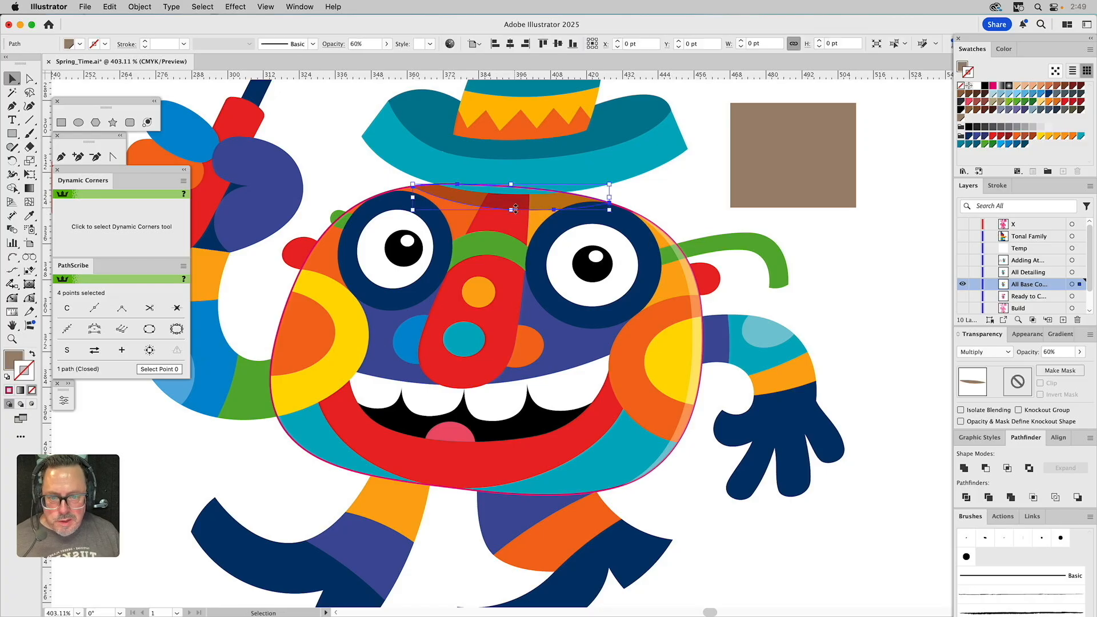
key(super+z)
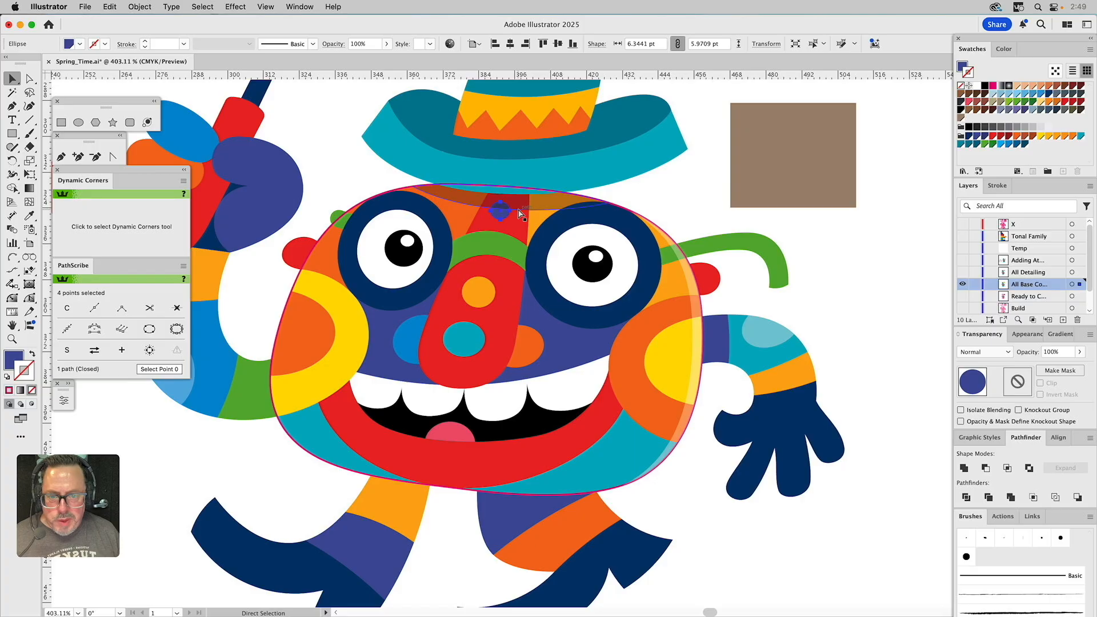
click(695, 177)
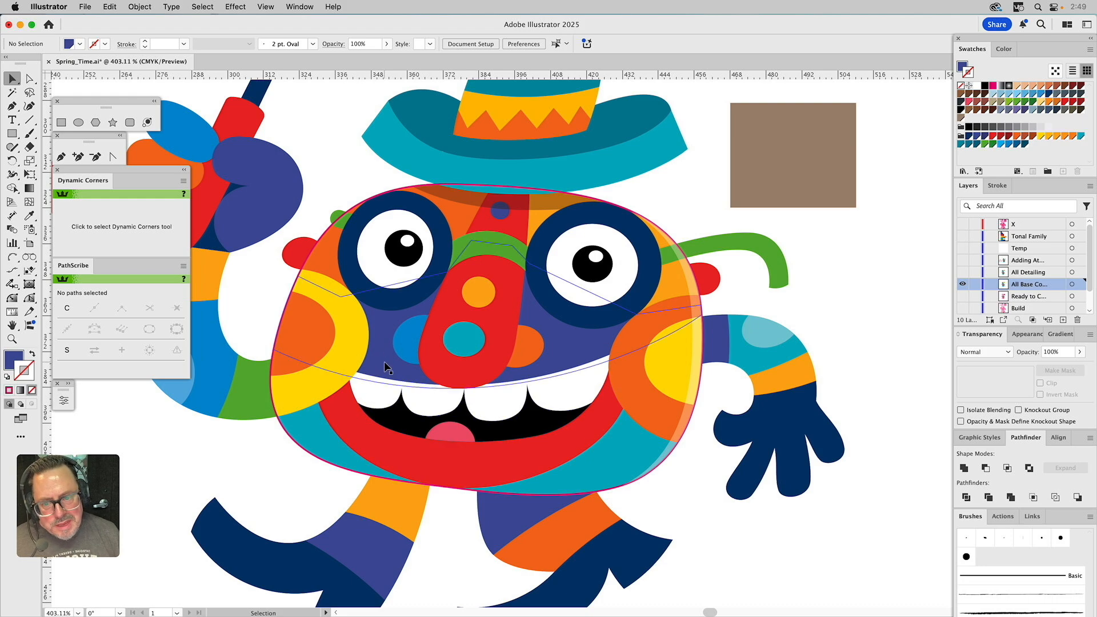
Bring a copy of the yellow left cheek shape to the front and give it the face outline's unfilled 0.5 pt magenta stroke
click(348, 344)
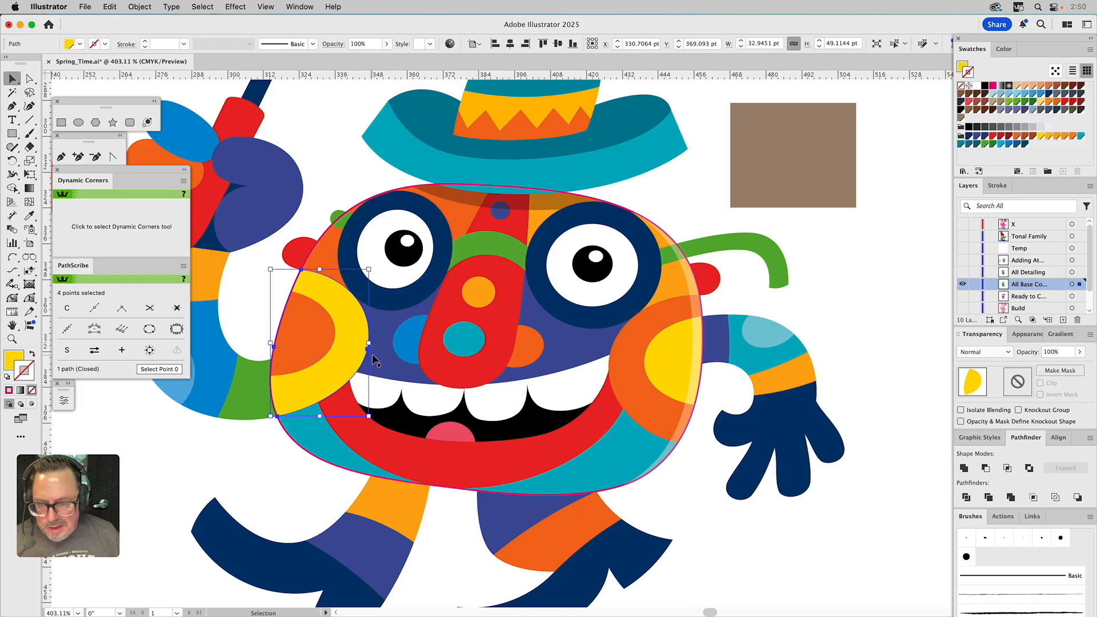
key(super+shift+bracketright)
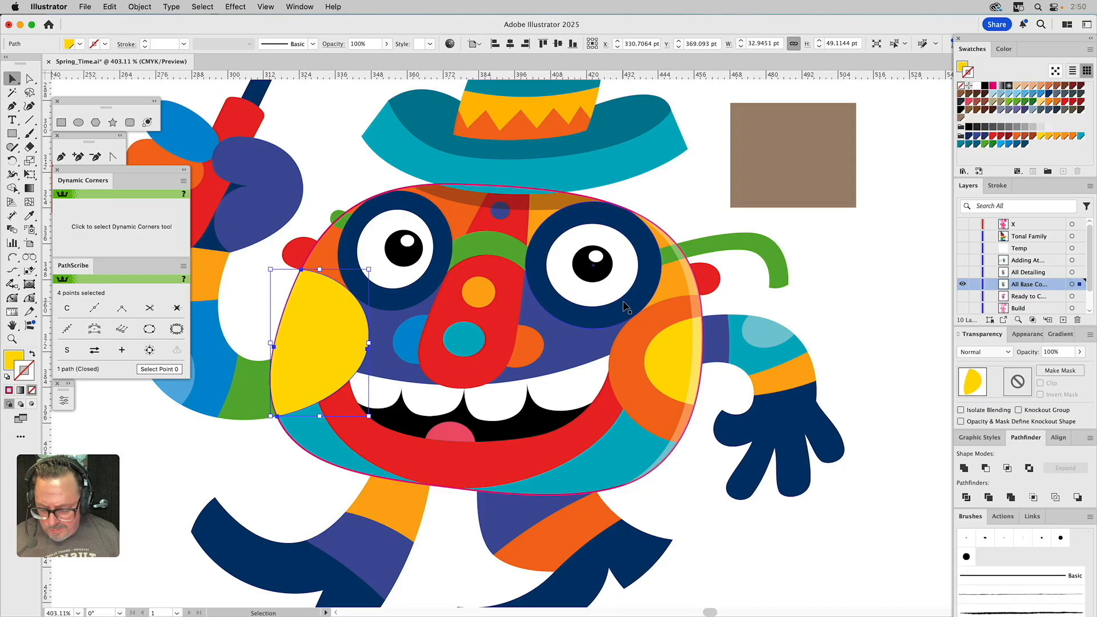
key(i)
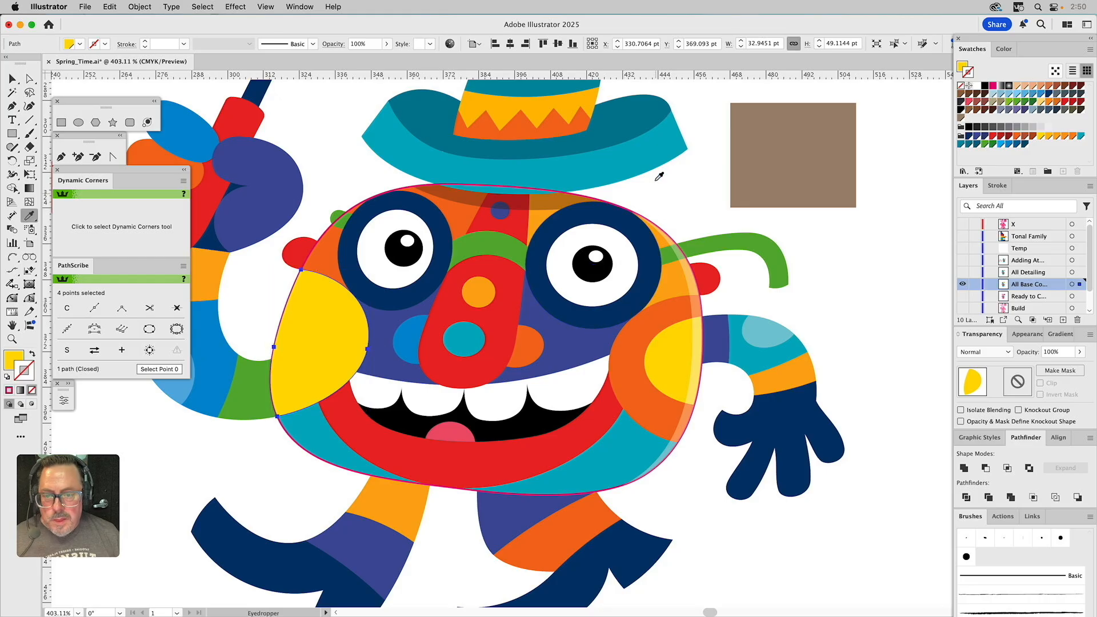
click(421, 185)
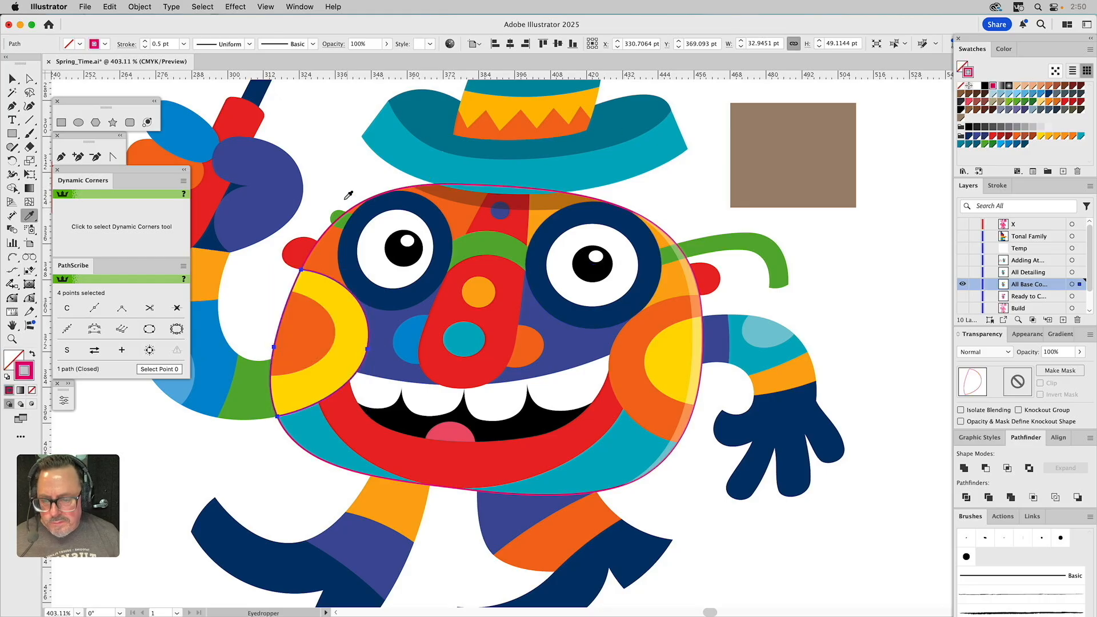
key(v)
Duplicate the magenta cheek outline slightly downward for the shadow's lower edge, and reselect the original outline
click(343, 140)
click(322, 279)
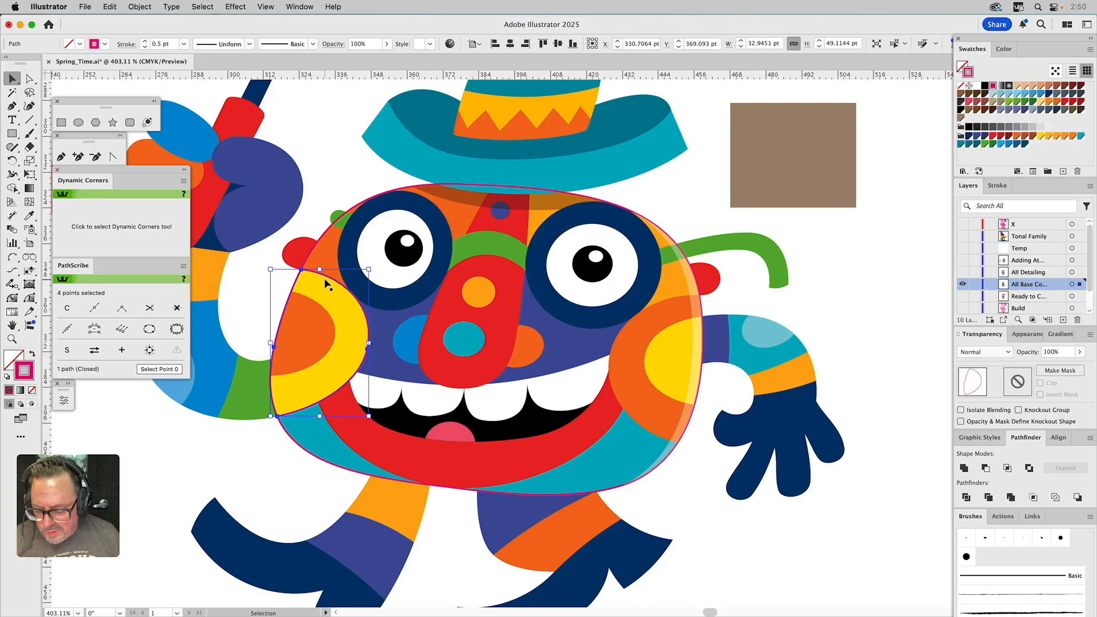
drag(328, 277, 331, 287)
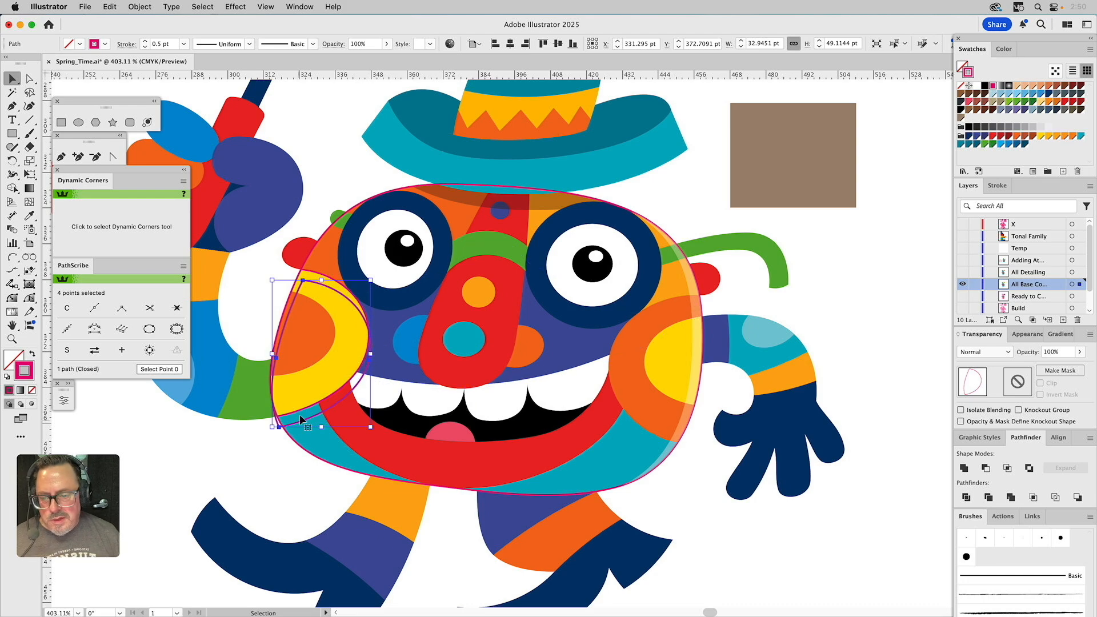
drag(299, 409, 299, 410)
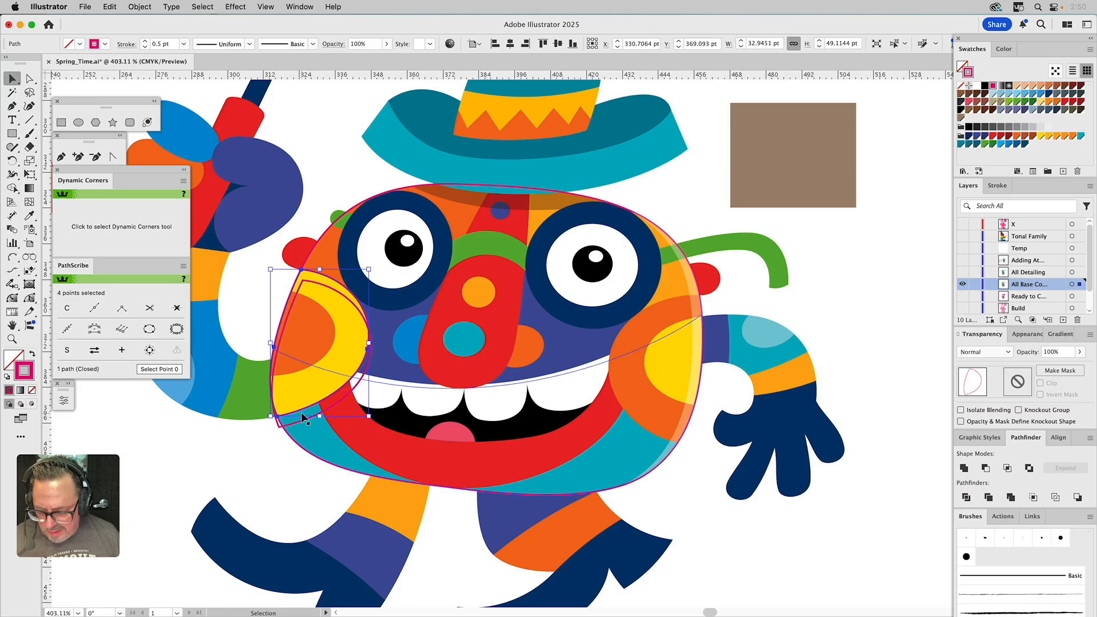
Reshape the original cheek outline so its outer side bulges well beyond the edge of the face
key(a)
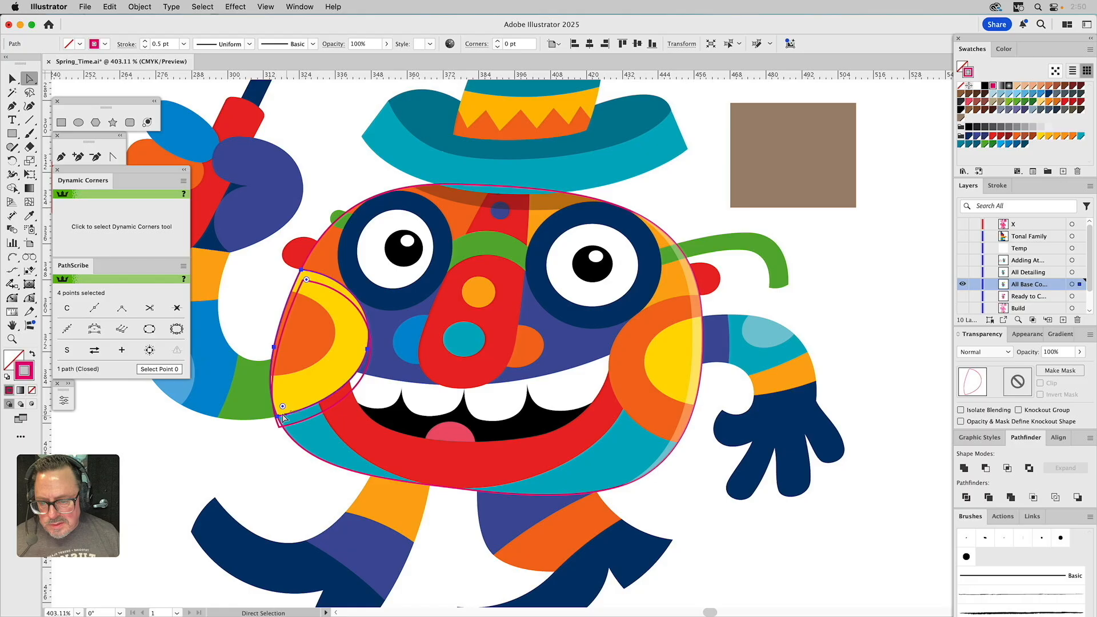
click(281, 402)
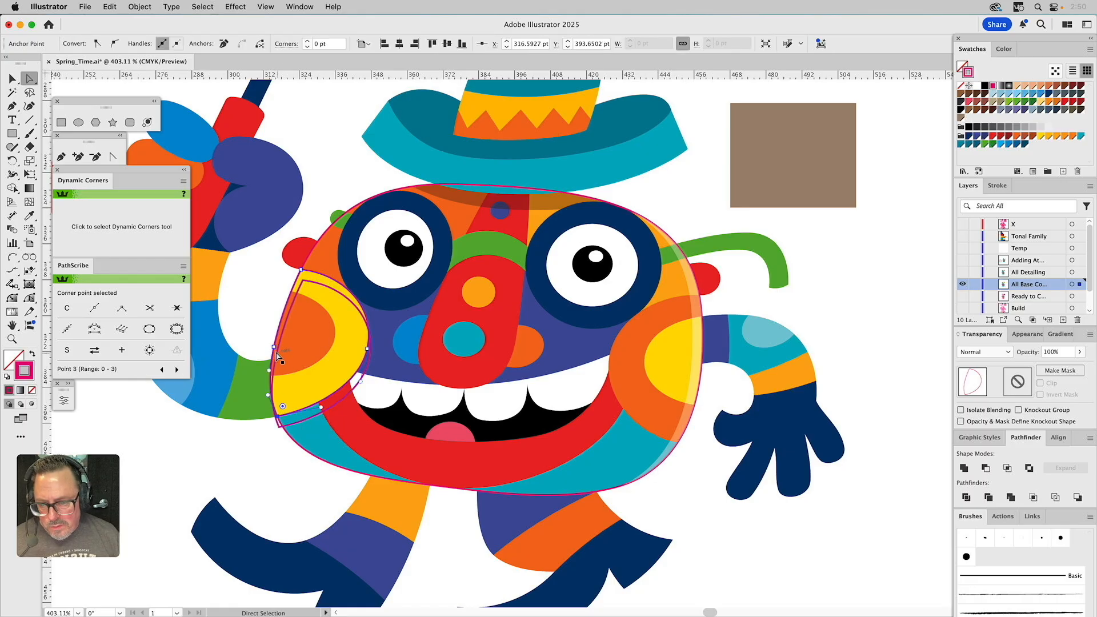
drag(273, 347, 233, 349)
click(261, 400)
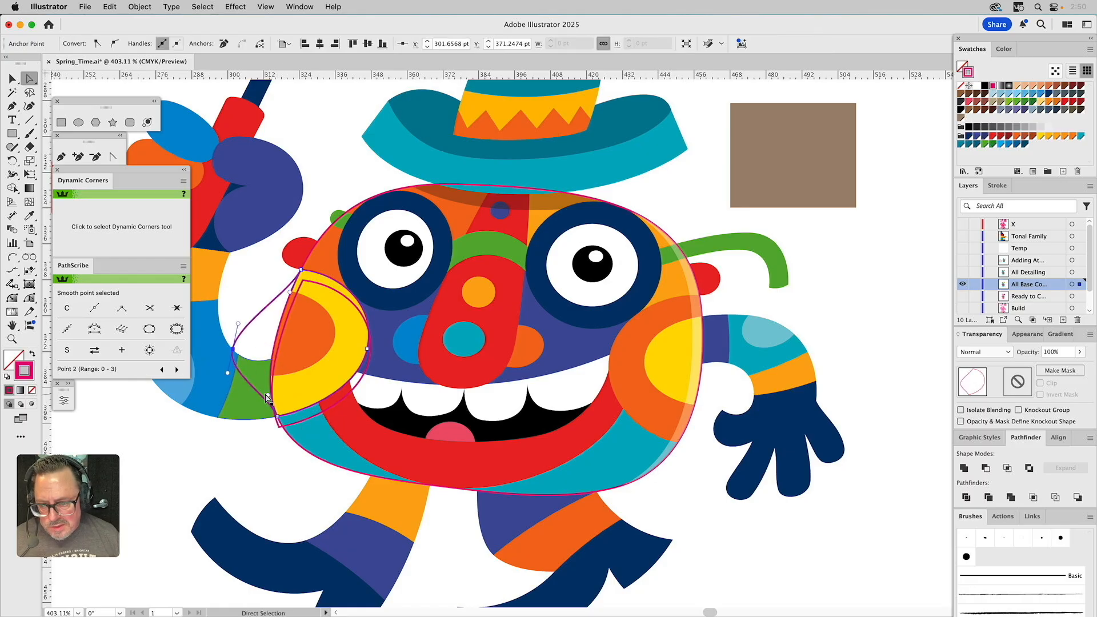
drag(261, 401, 233, 421)
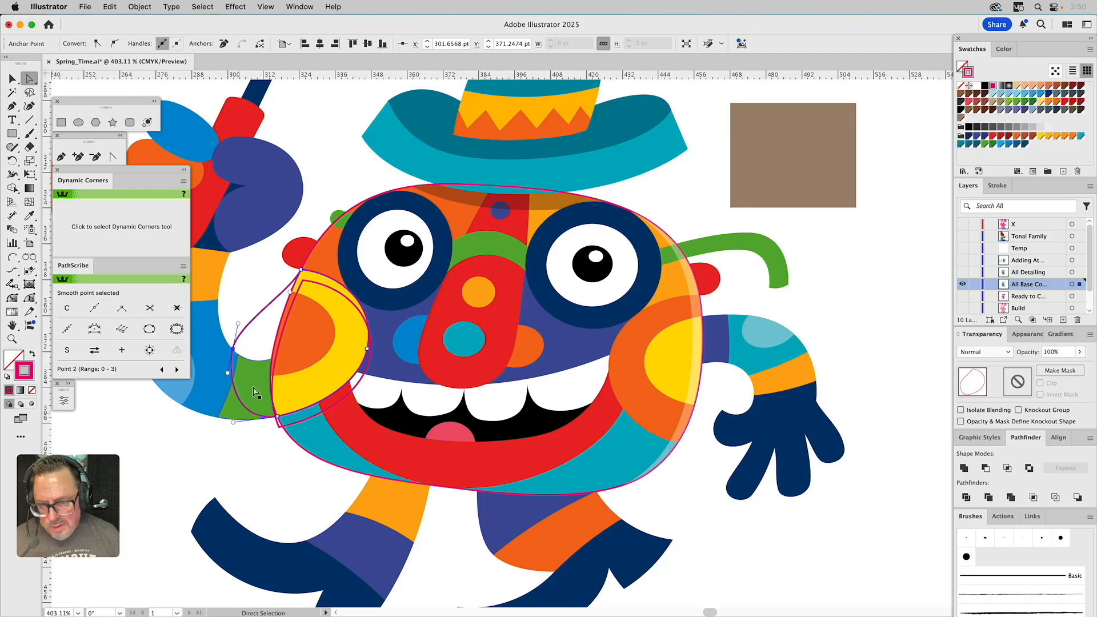
drag(300, 269, 254, 266)
key(v)
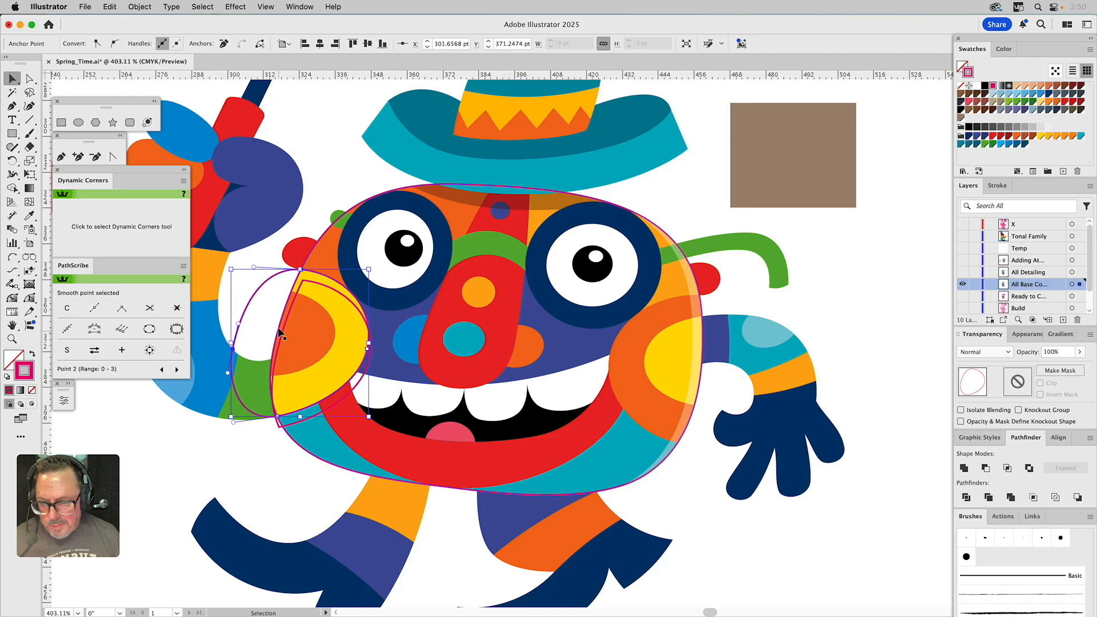
Subtract the widened outline from the offset copy, and trim the resulting crescent to the face outline
click(272, 325)
click(300, 409)
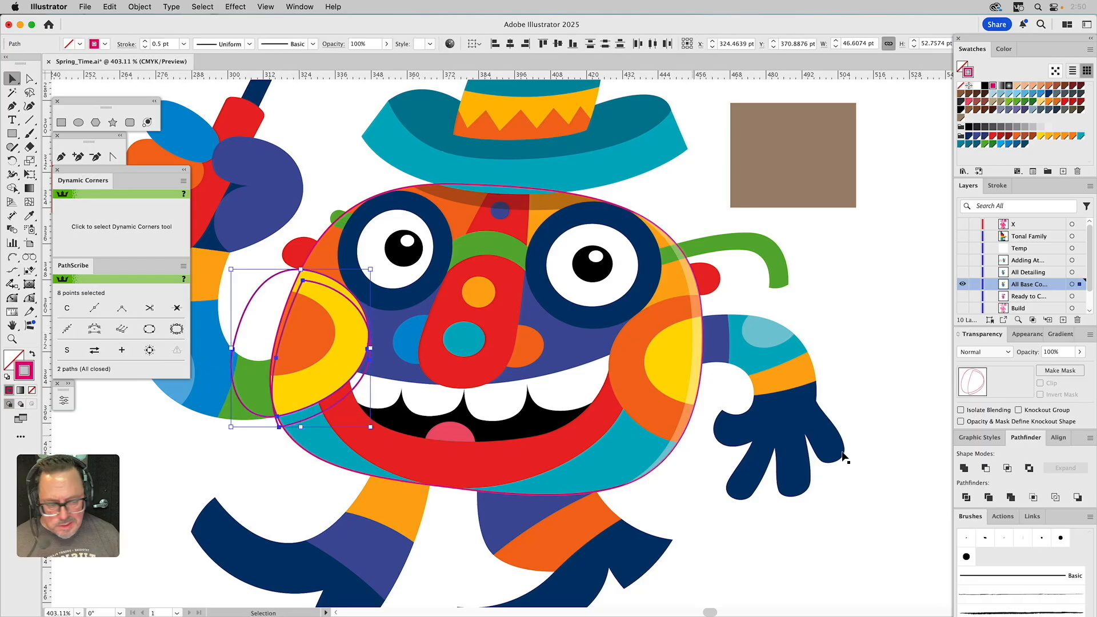
click(343, 410)
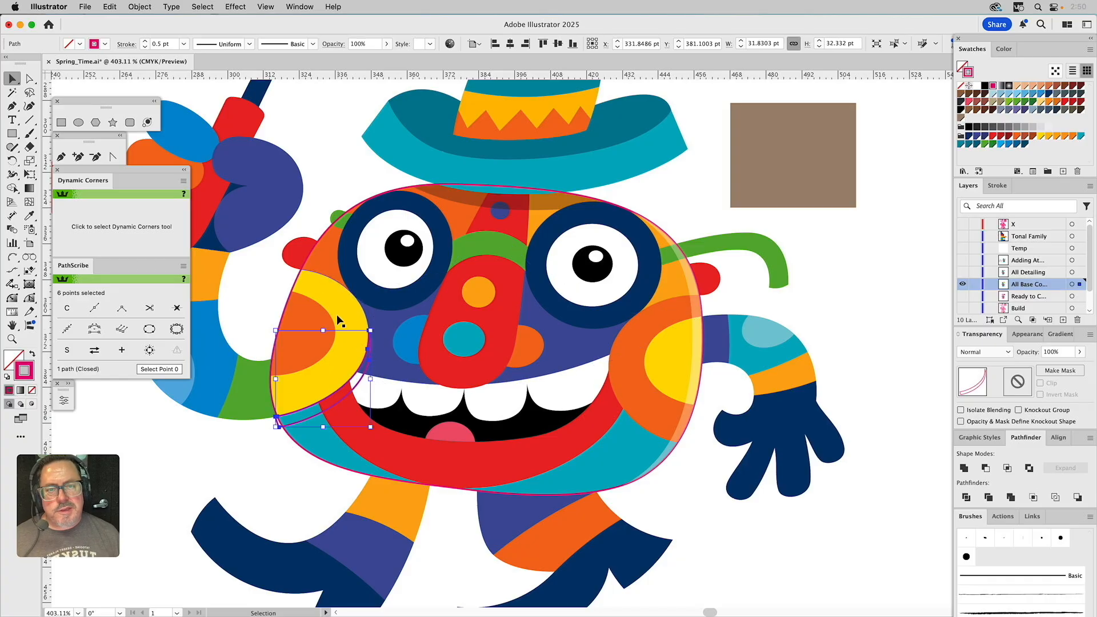
click(292, 442)
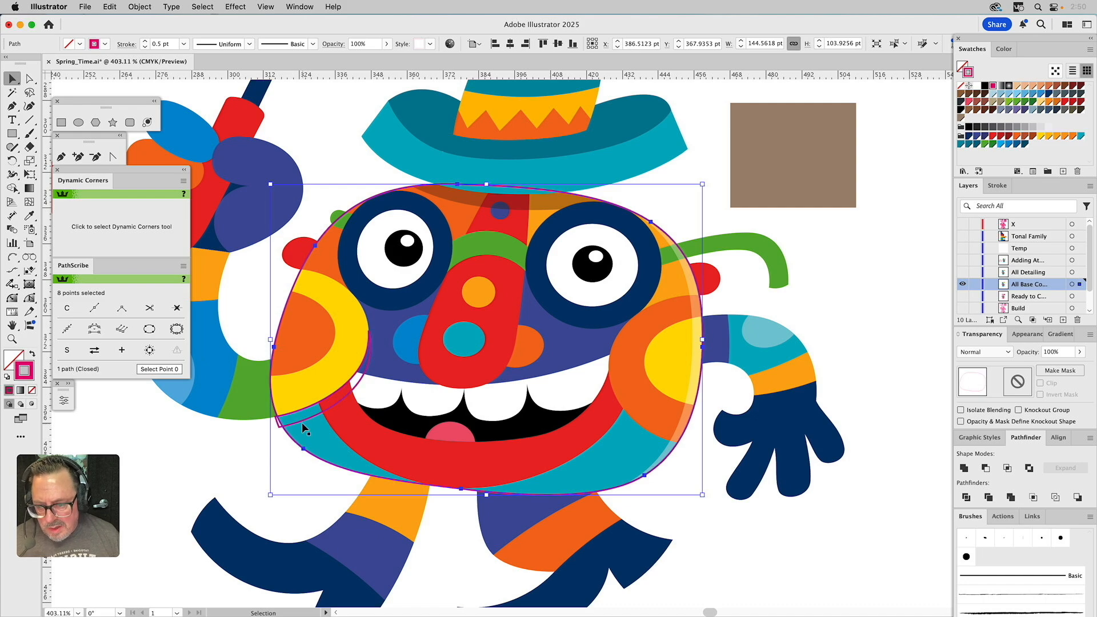
shift+click(300, 421)
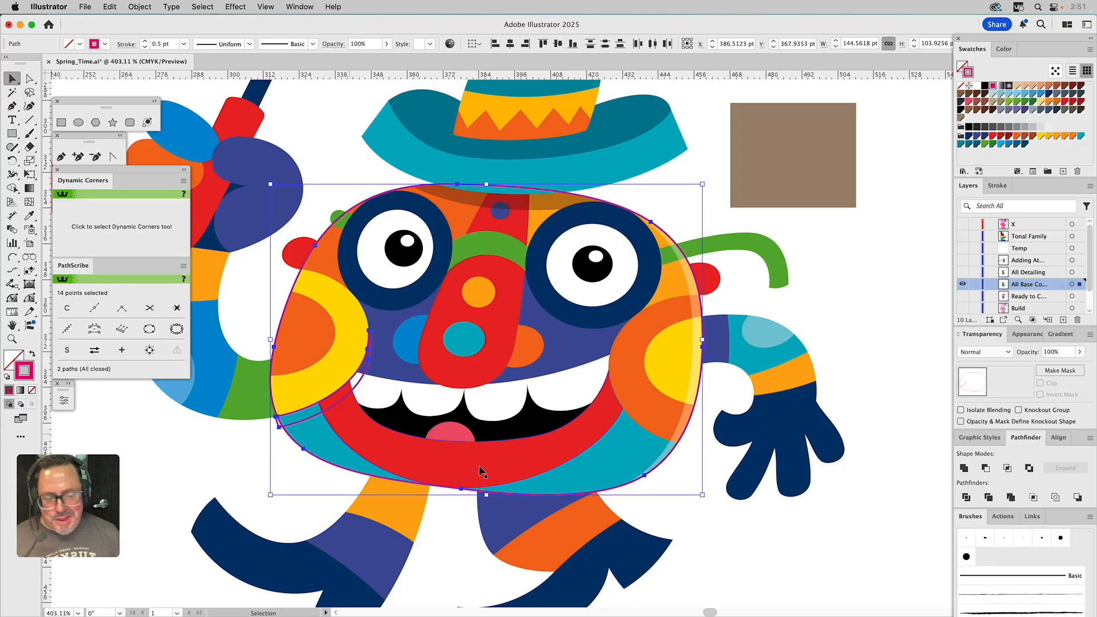
shift+click(451, 434)
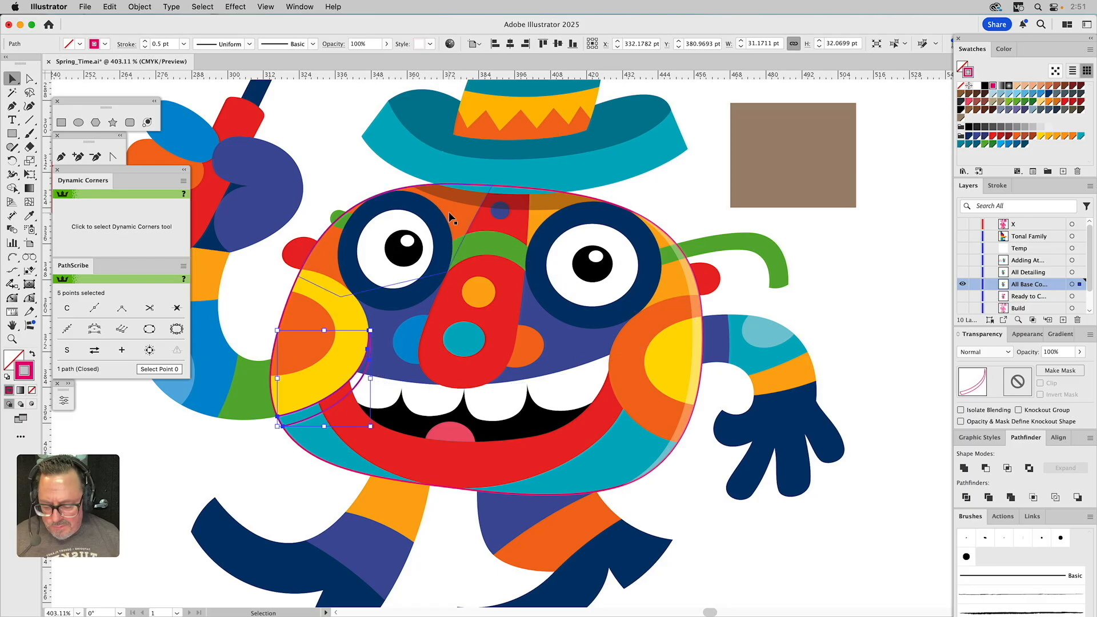
Apply the forehead shadow's brown fill, Multiply blending and 60% opacity to the cheek crescent, and clear the selection
key(i)
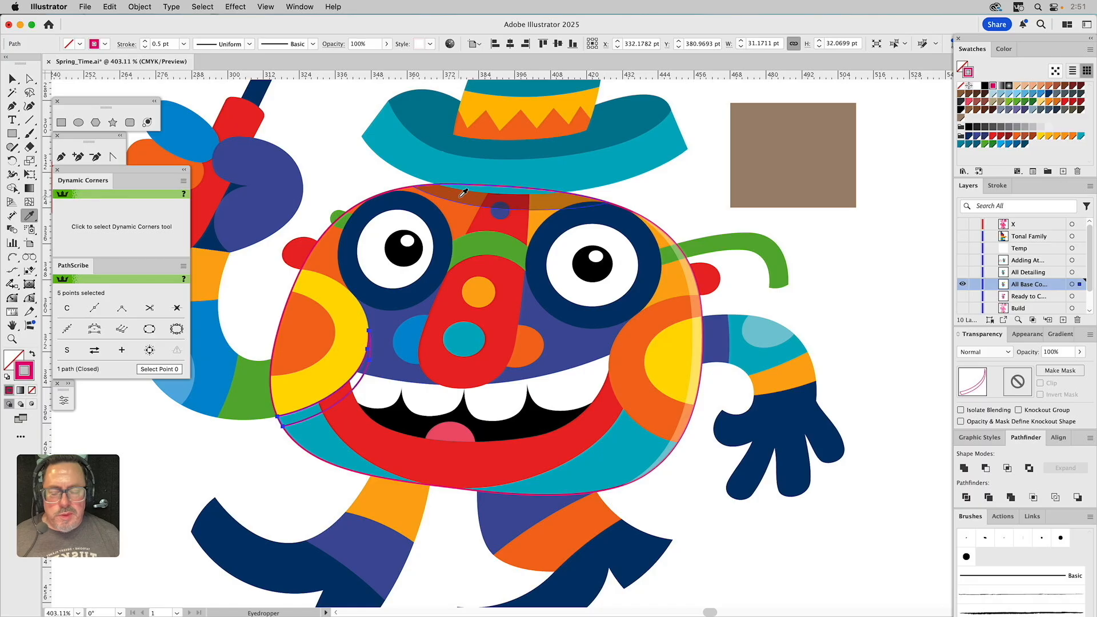
click(463, 191)
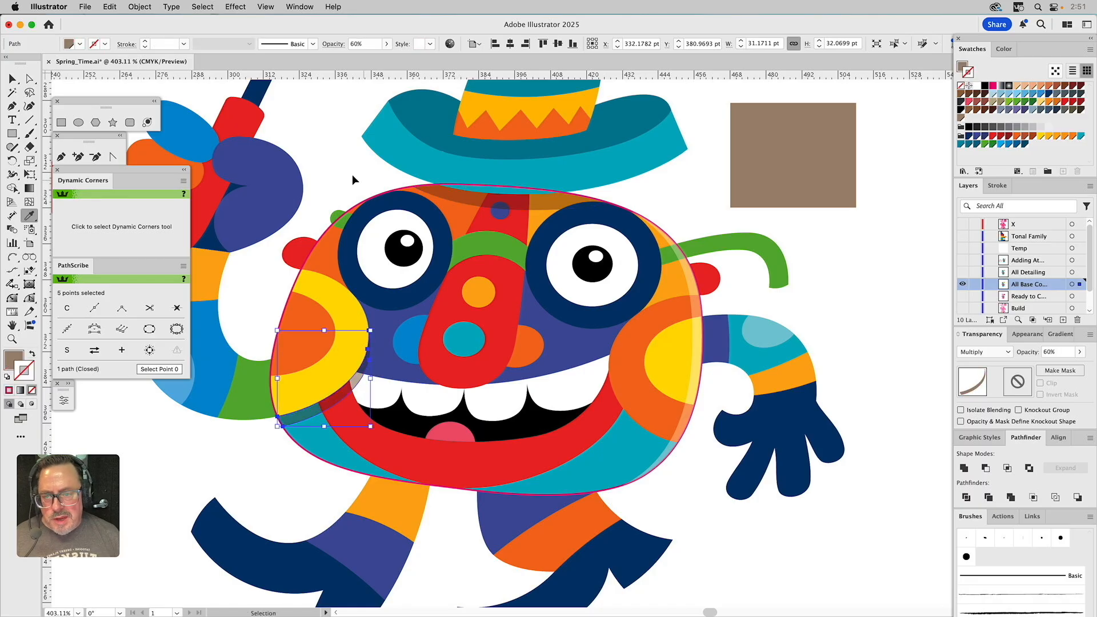
super+click(335, 165)
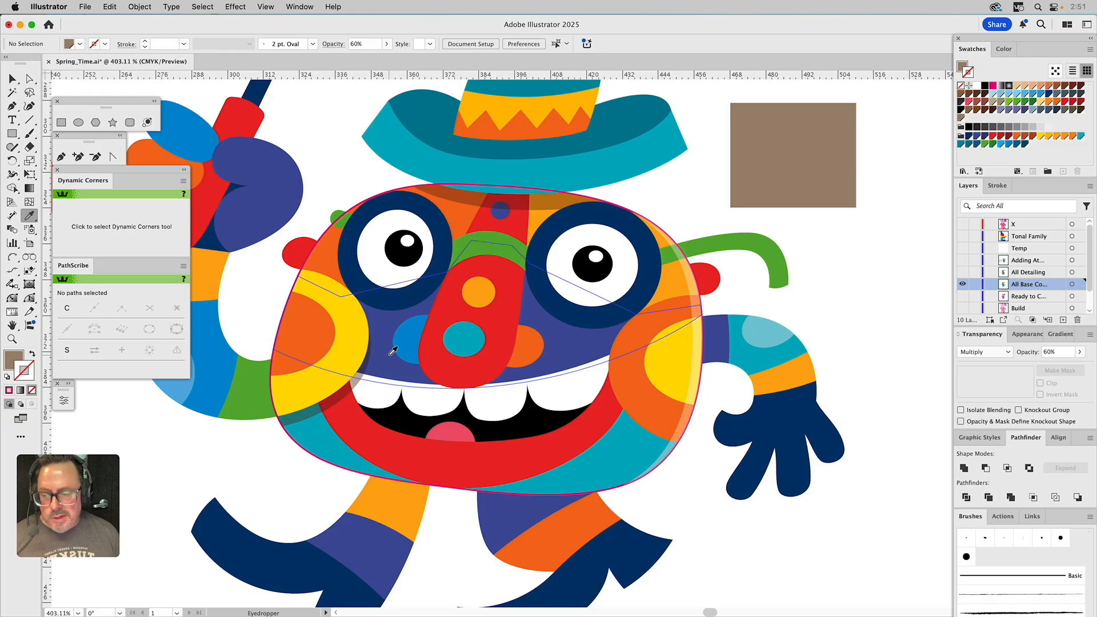
key(v)
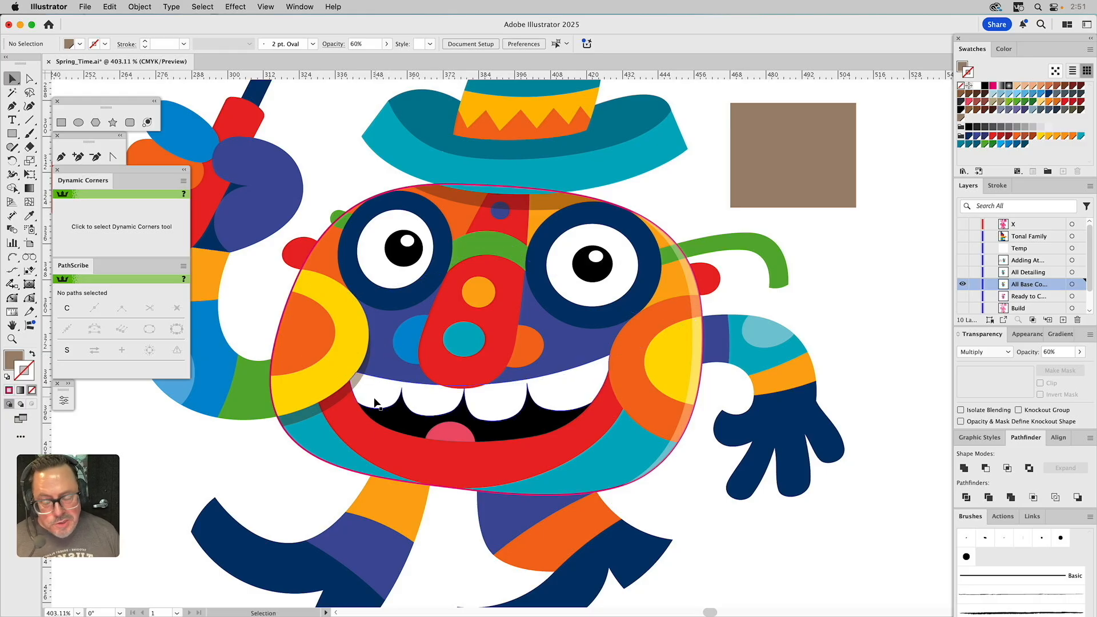
Recolor the cheek shadow's fill with the blue-gray swatch C=21 M=10 Y=0 K=25
click(305, 421)
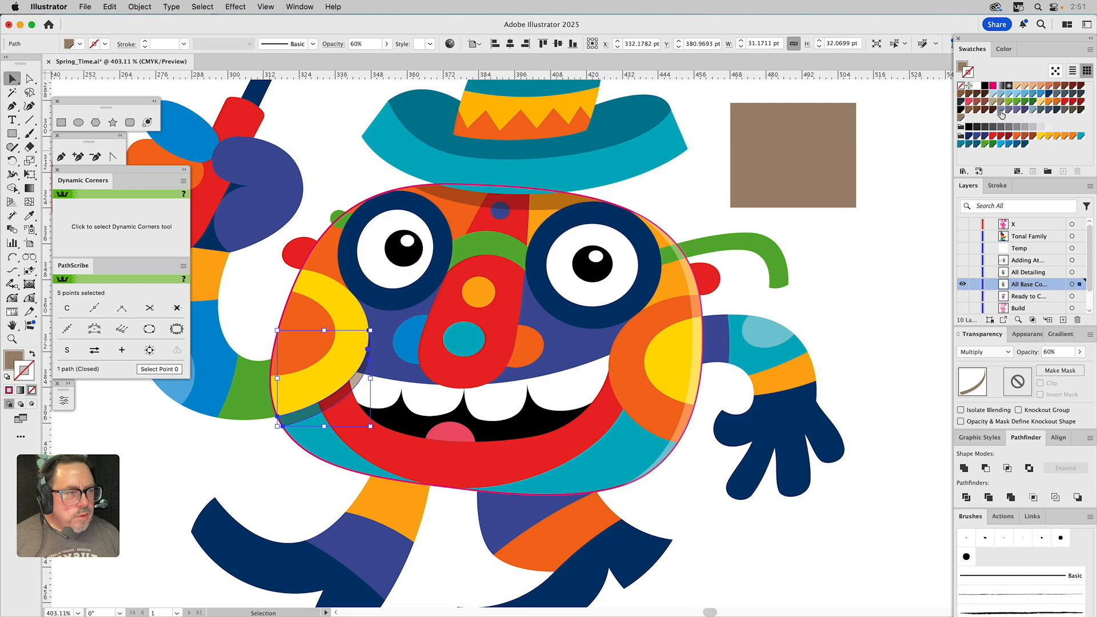
key(x)
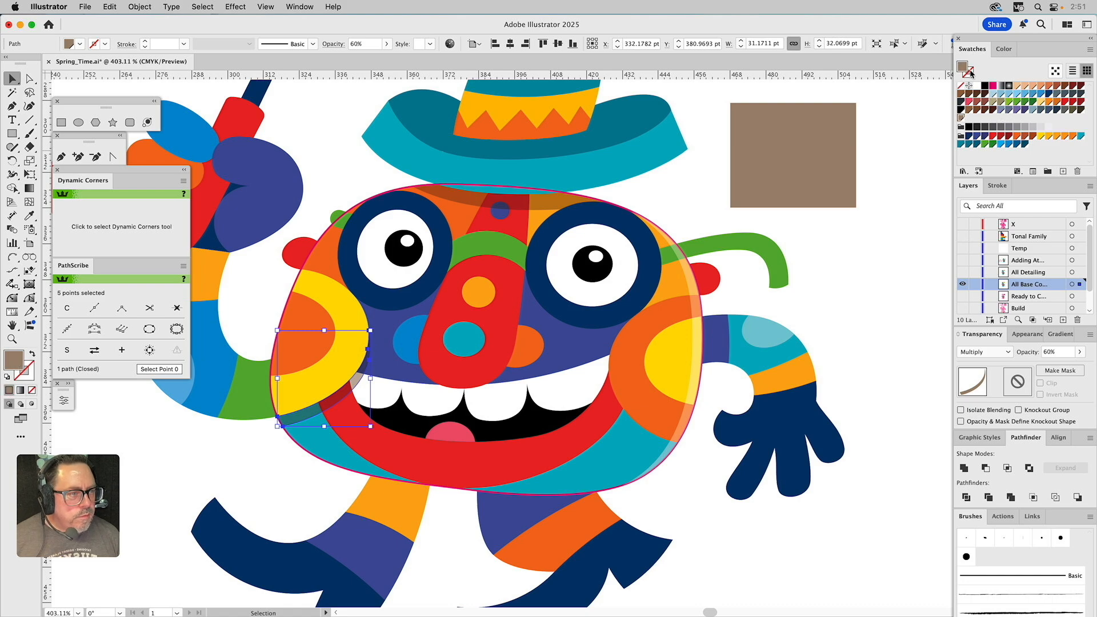
click(1000, 111)
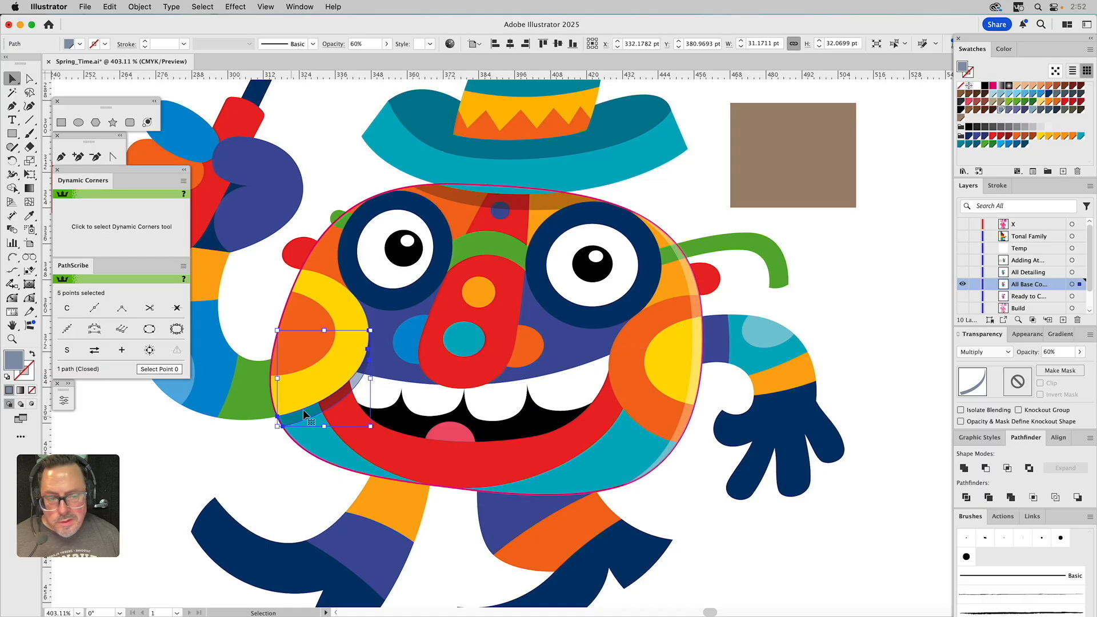
Adjust the blue-gray global swatch to C=25 M=7 Y=0 K=20, and deselect the cheek shadow
double_click(1001, 110)
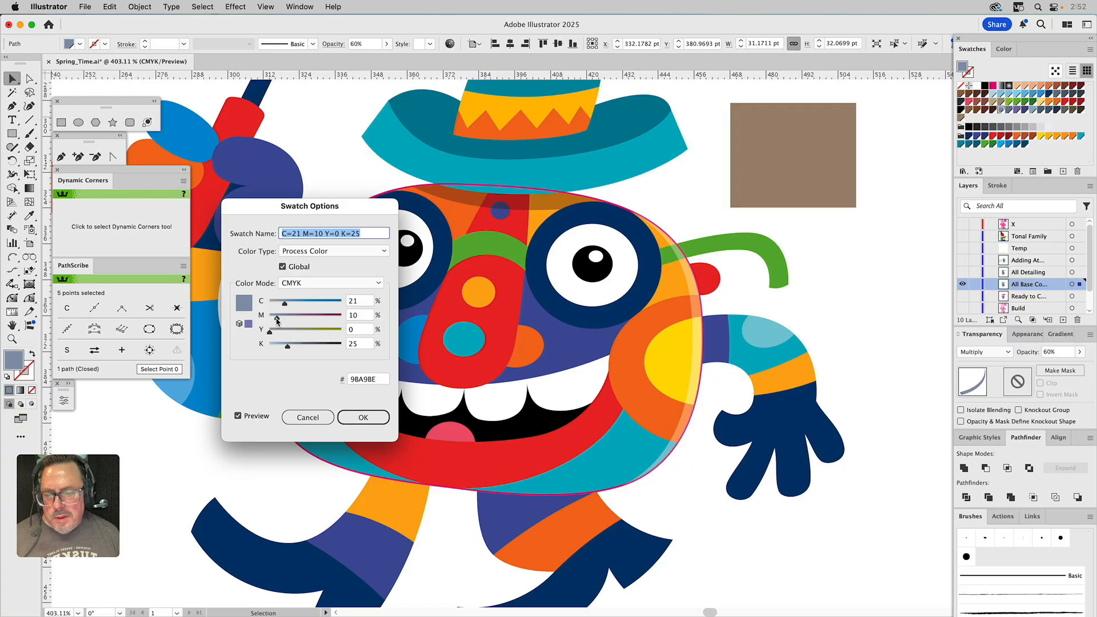
drag(277, 318, 275, 318)
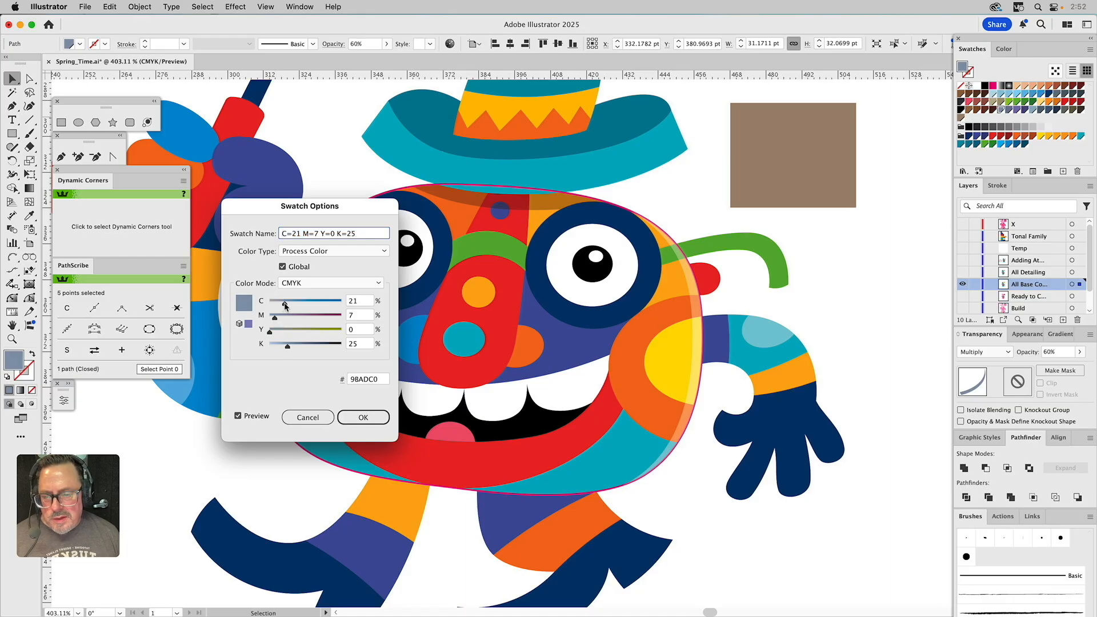
drag(285, 306, 288, 306)
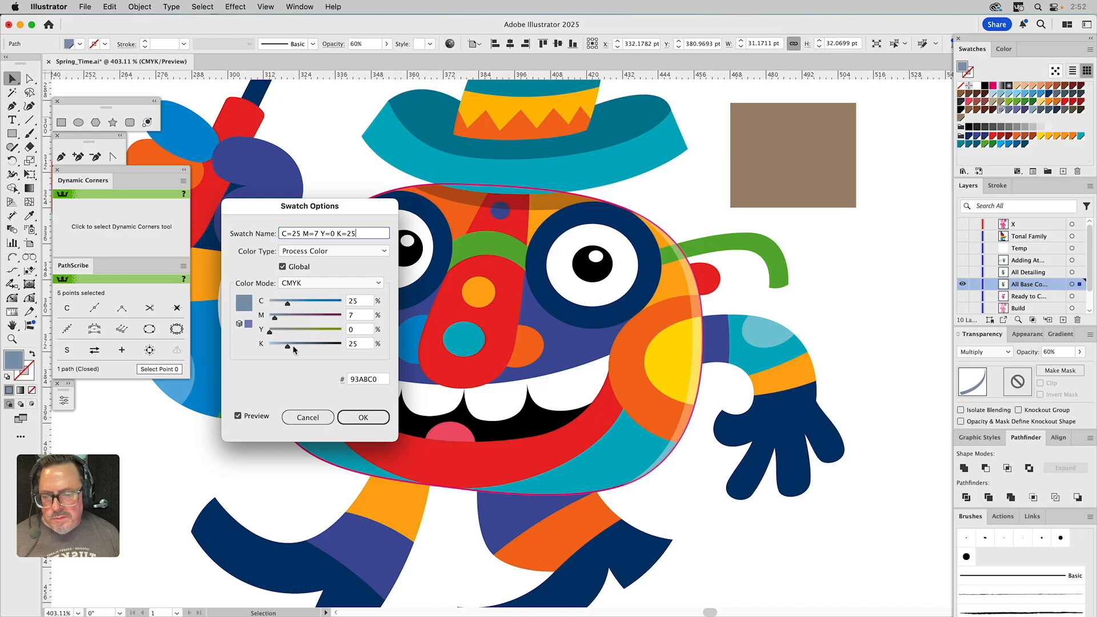
drag(289, 348, 285, 348)
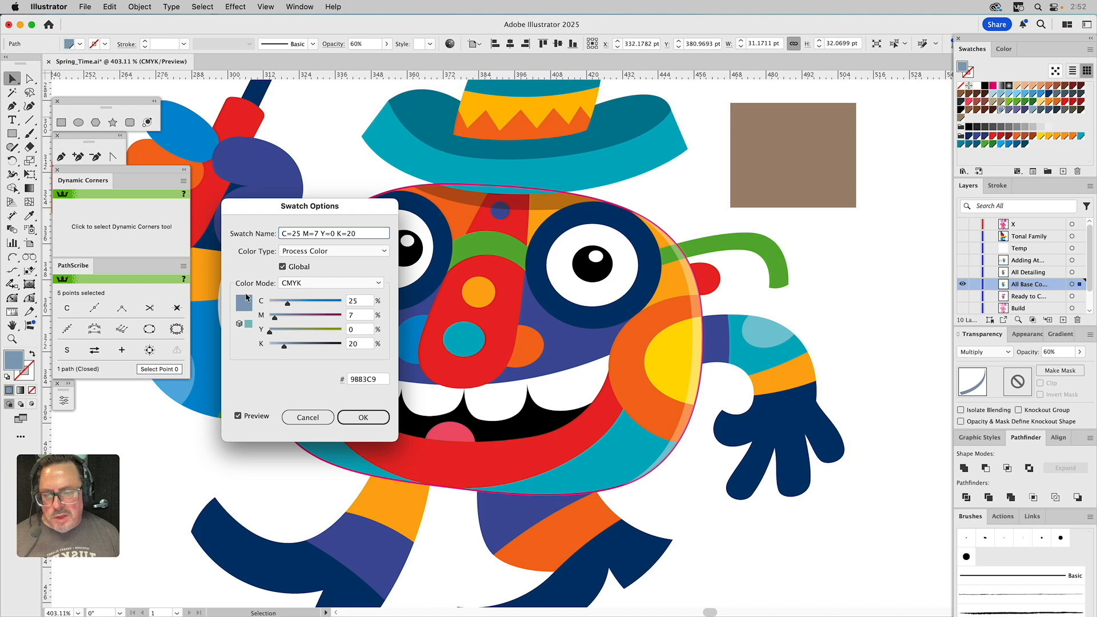
click(361, 417)
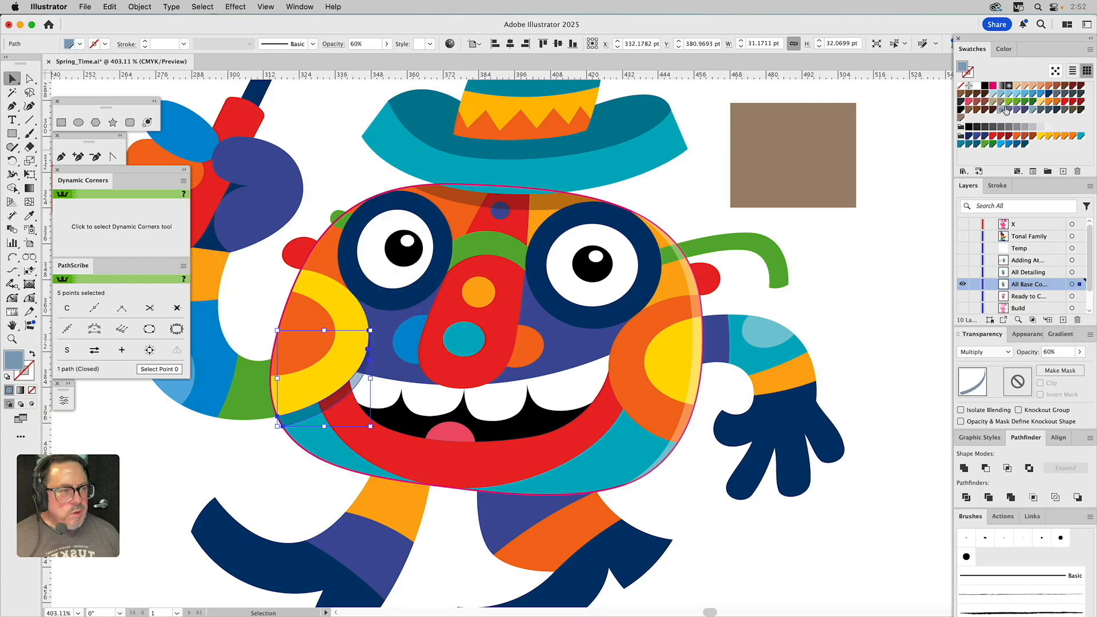
click(221, 463)
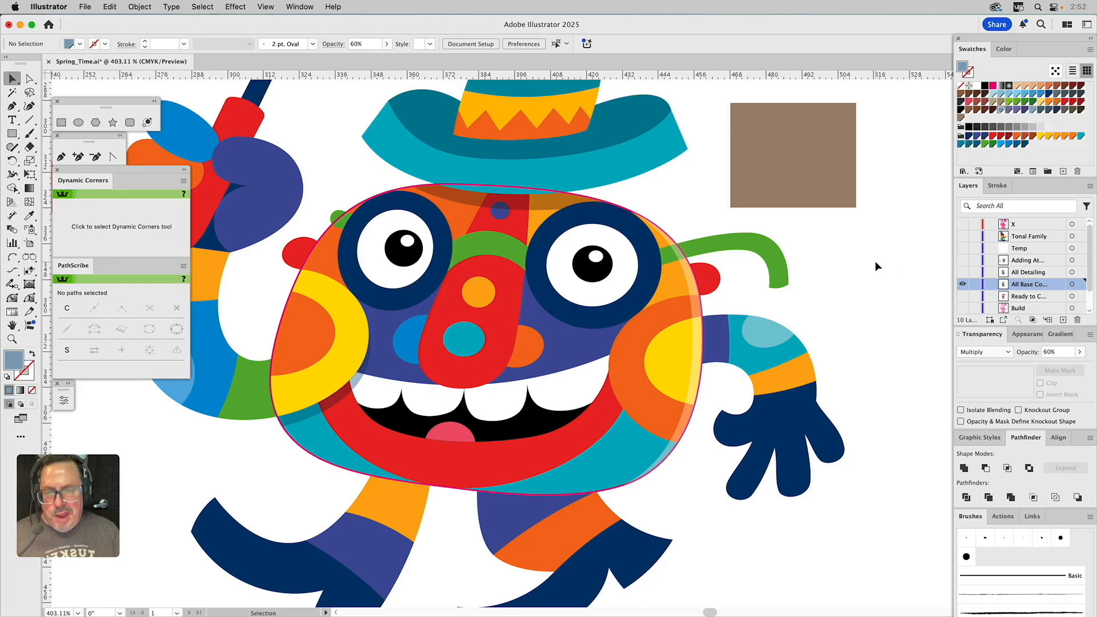
Hide and show the base color layer to check the whole artwork, and delete the brown sample square beside the hat
key(super+0)
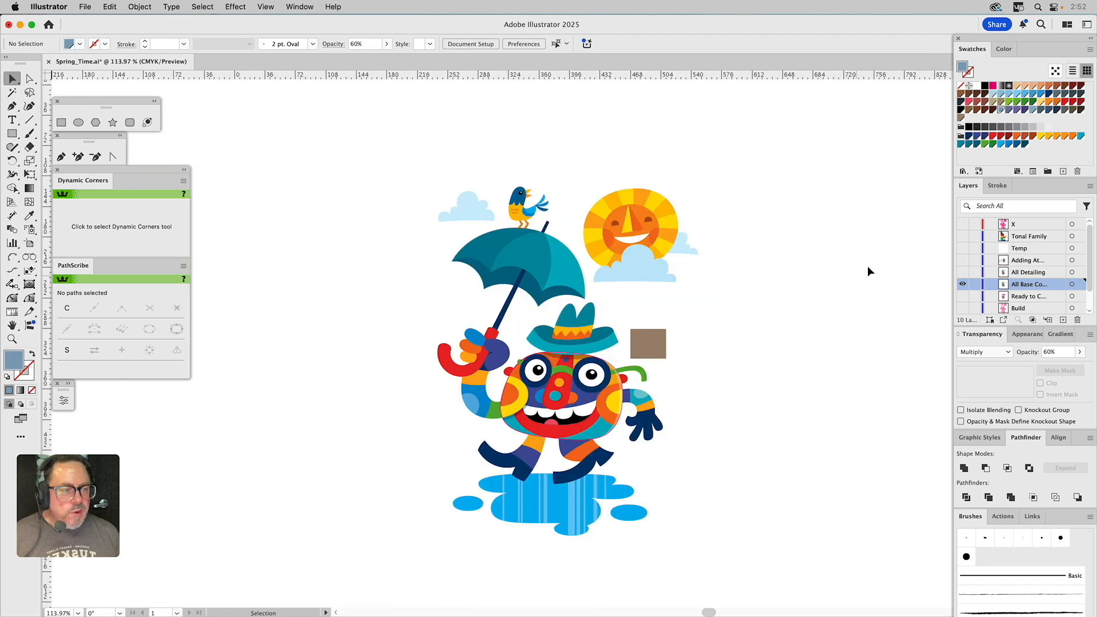
click(962, 285)
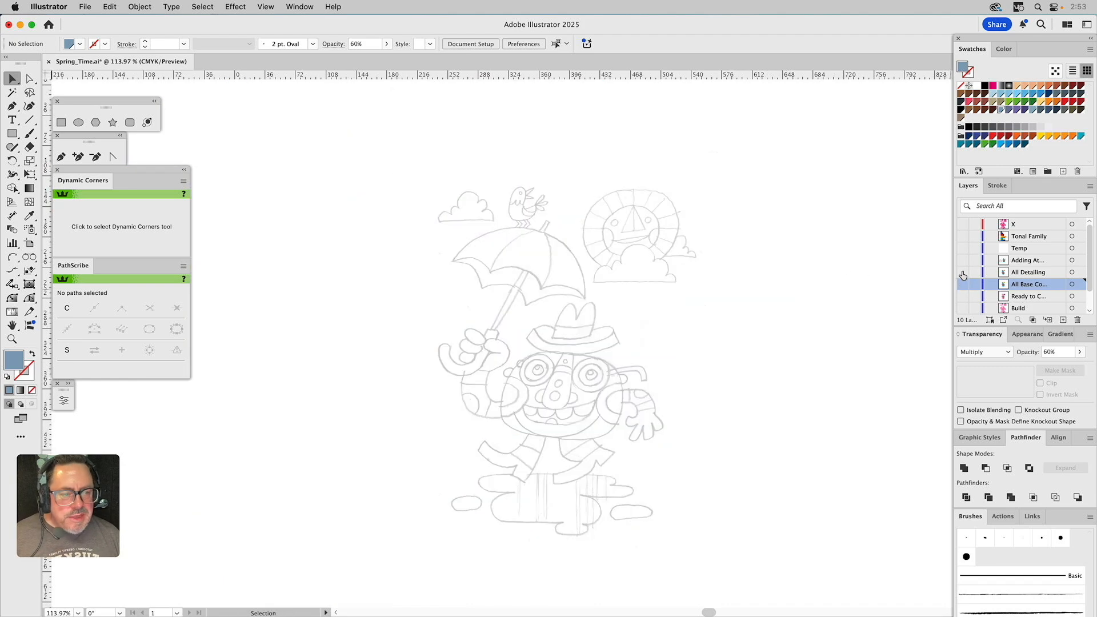
click(962, 285)
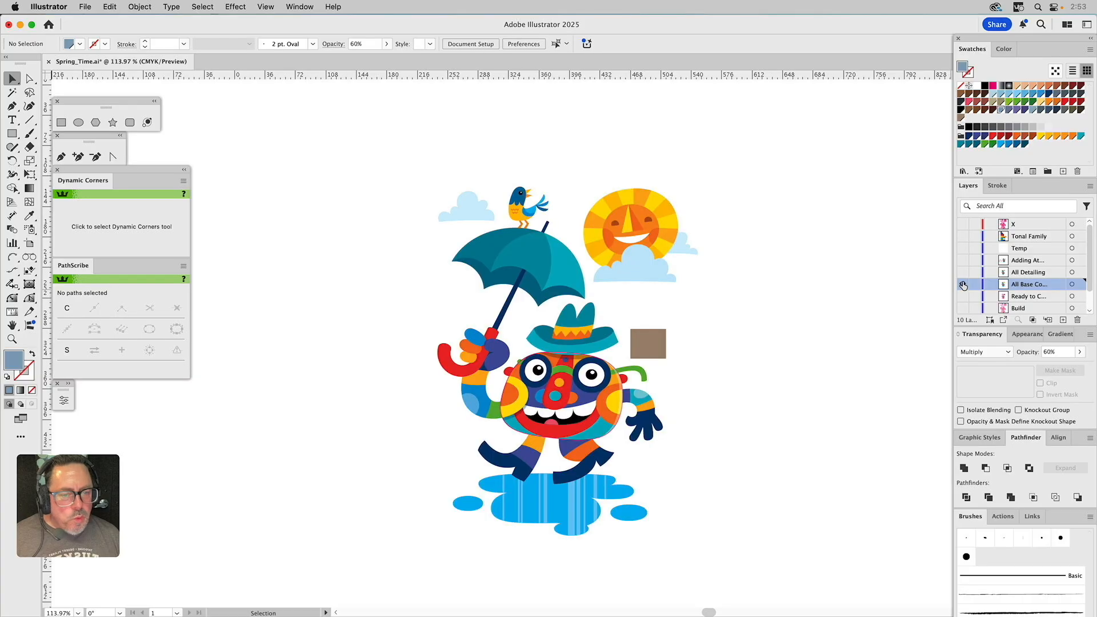
click(655, 350)
key(Delete)
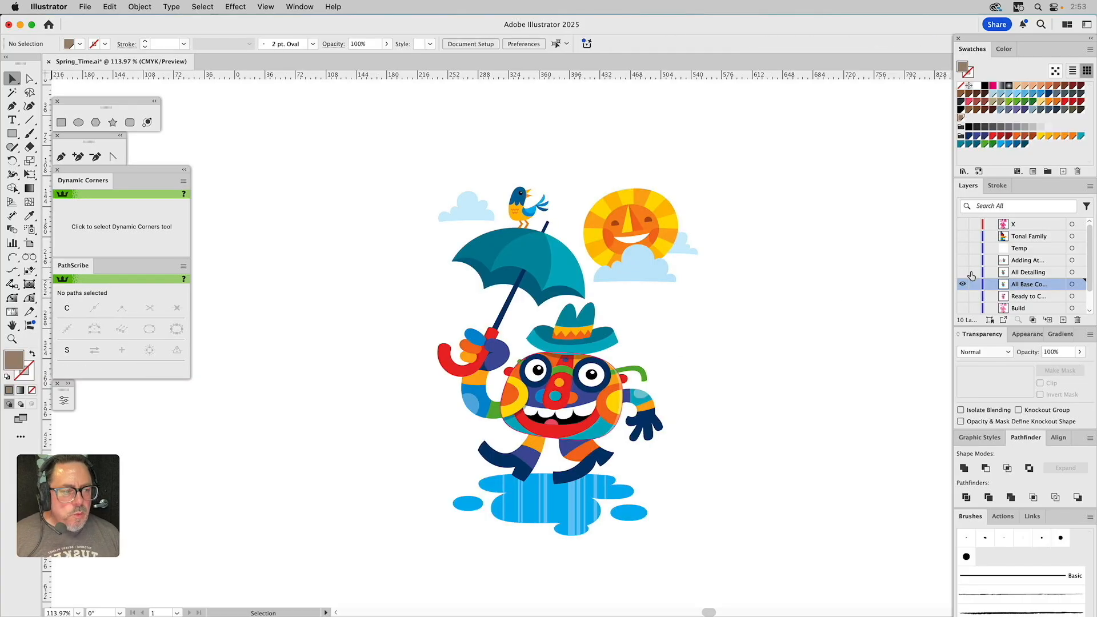
key(z)
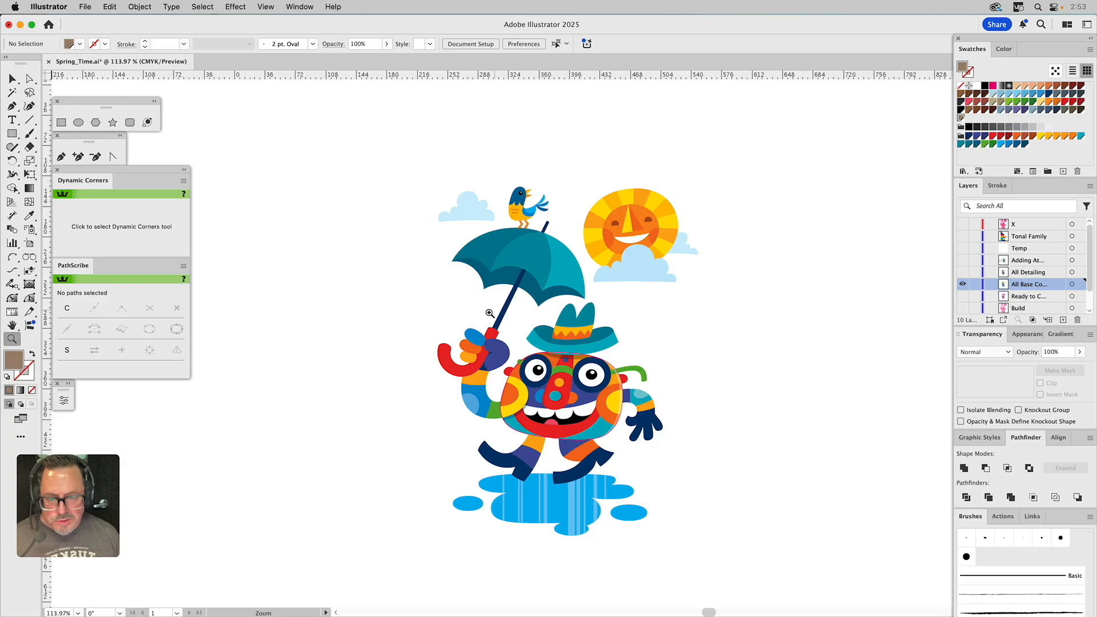
Delete the leftover 0.5 pt pink outline around the character's head
drag(432, 289, 698, 543)
key(v)
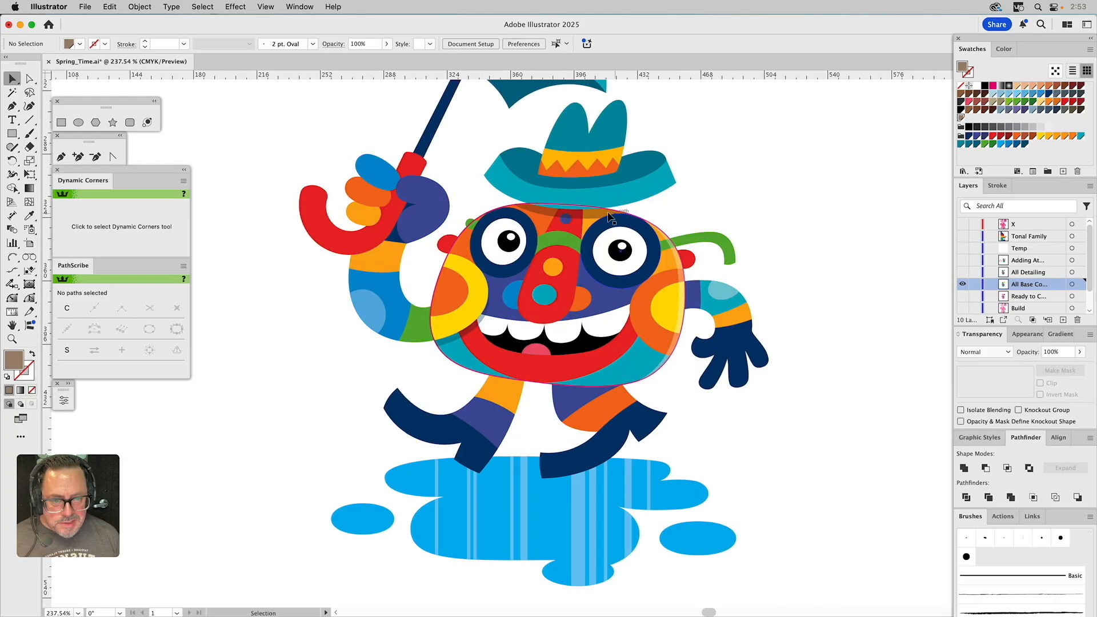
click(586, 208)
click(728, 204)
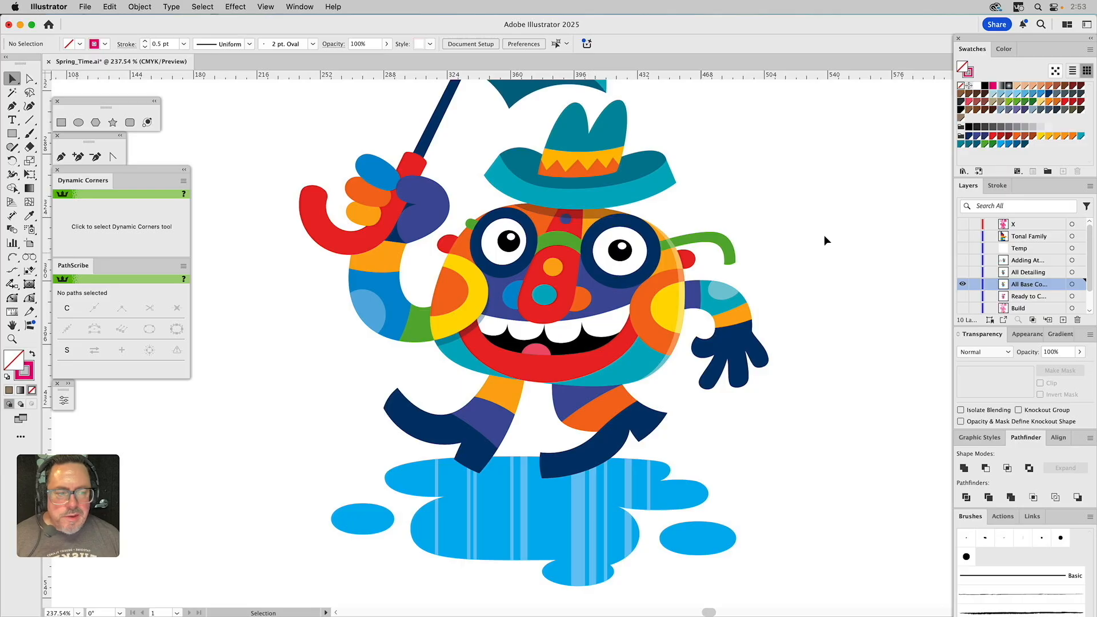
Show the All Detailing layer, comparing the artwork with and without it, and inspect the detailing across the character, umbrella, bird and sun
click(963, 272)
click(963, 272)
click(964, 272)
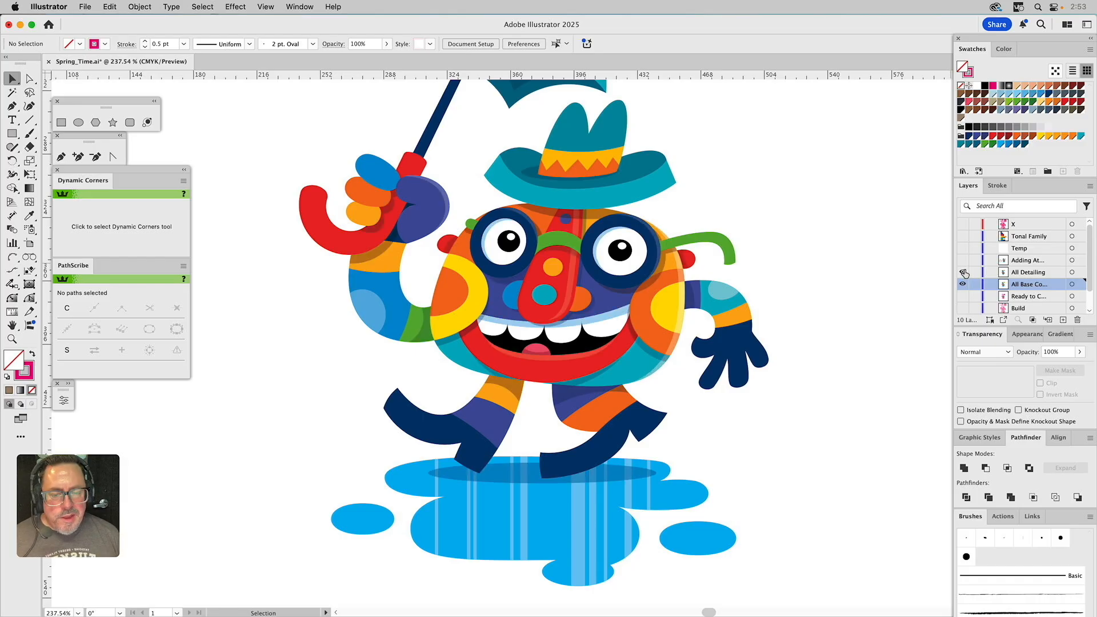
click(963, 273)
click(964, 273)
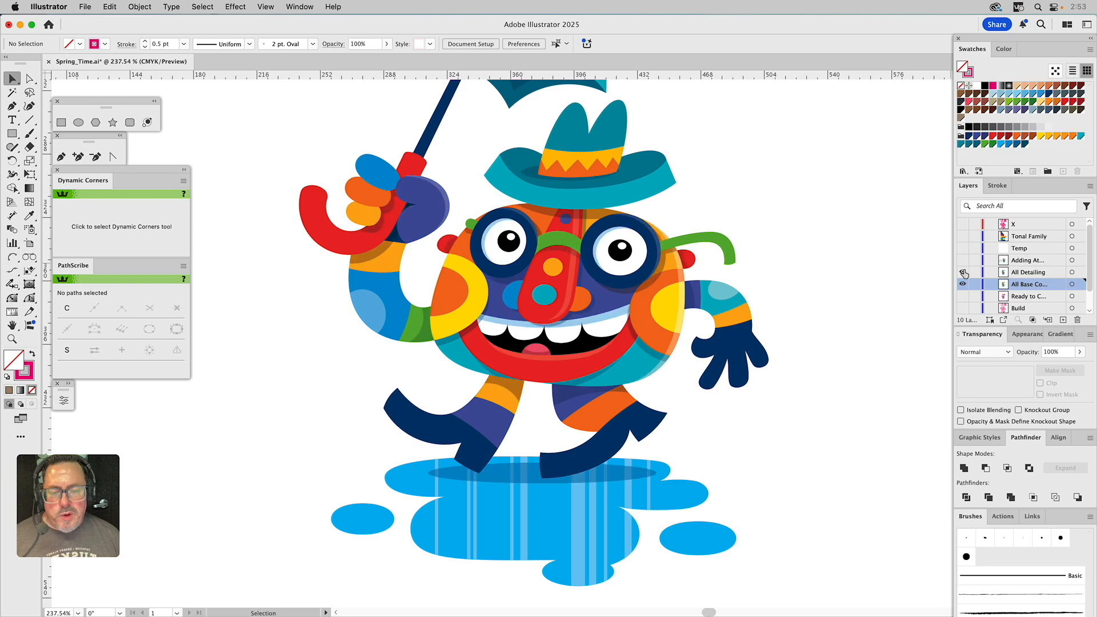
click(964, 273)
click(964, 272)
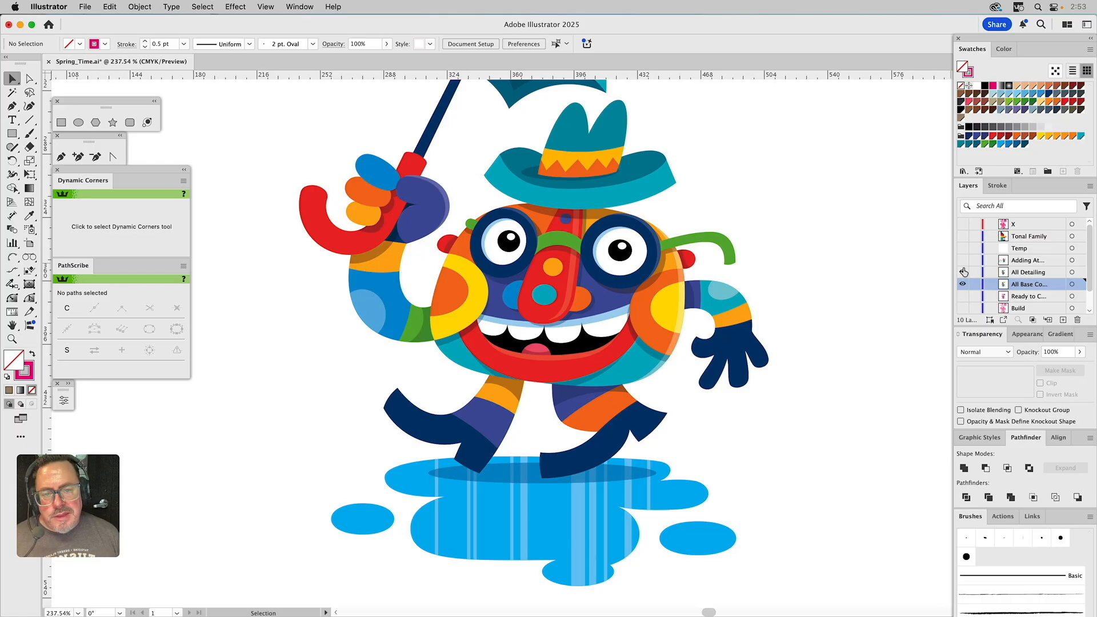
drag(693, 125, 749, 427)
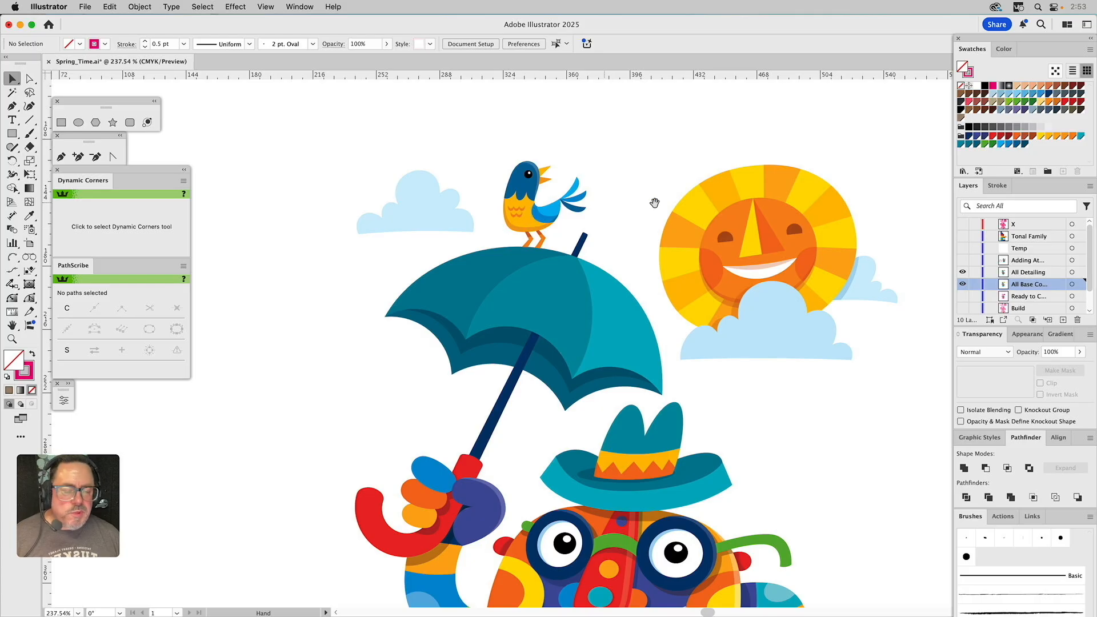
drag(787, 283, 655, 249)
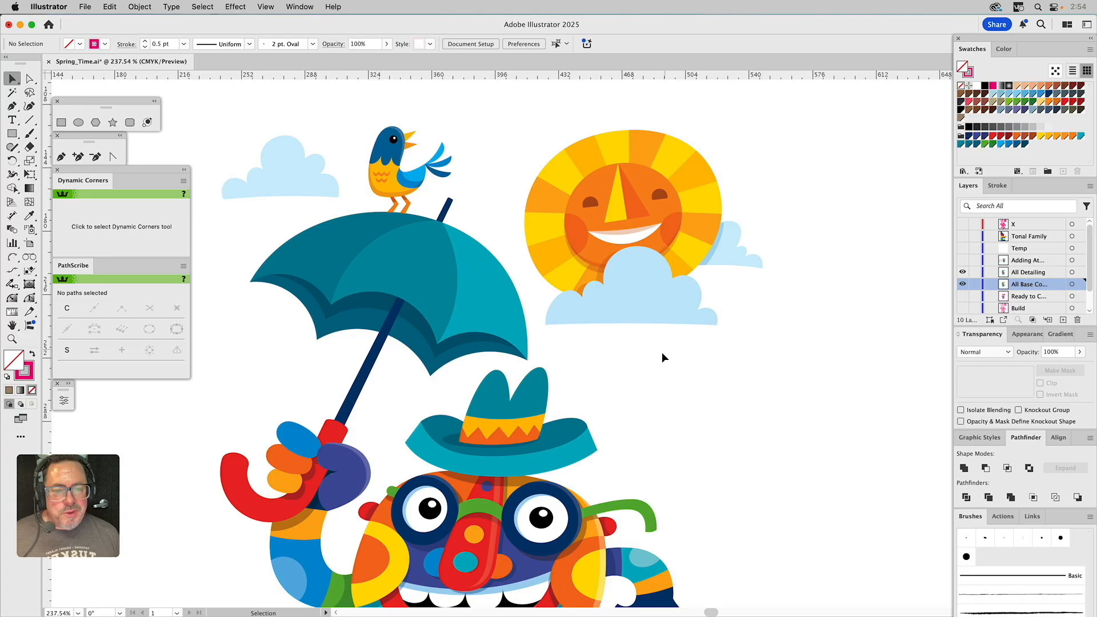
scroll(636, 372, down, 5)
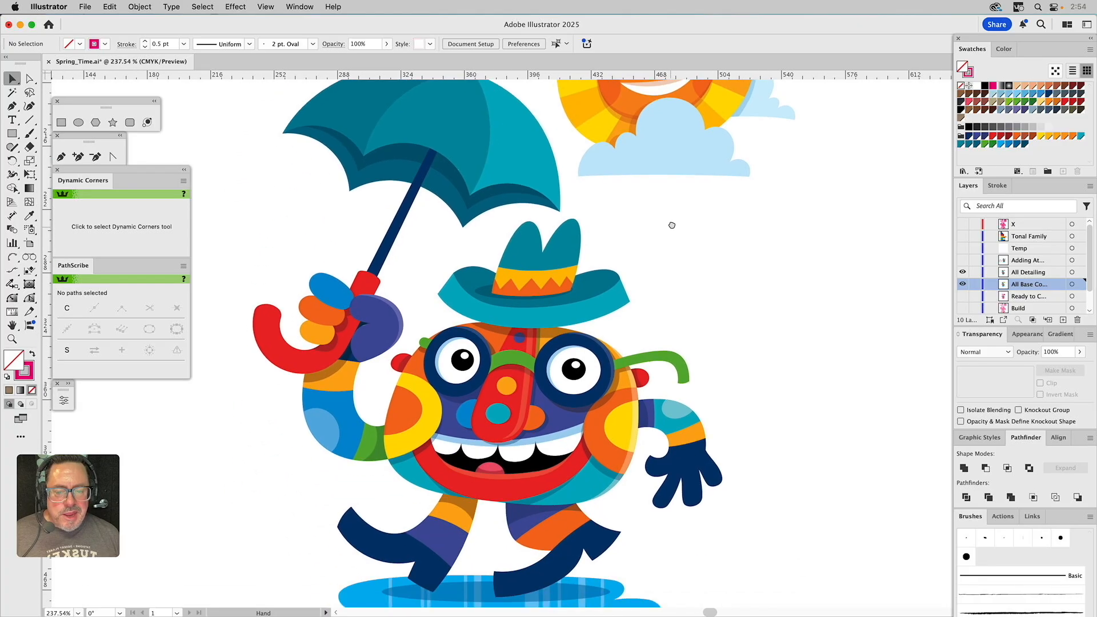
key(super+0)
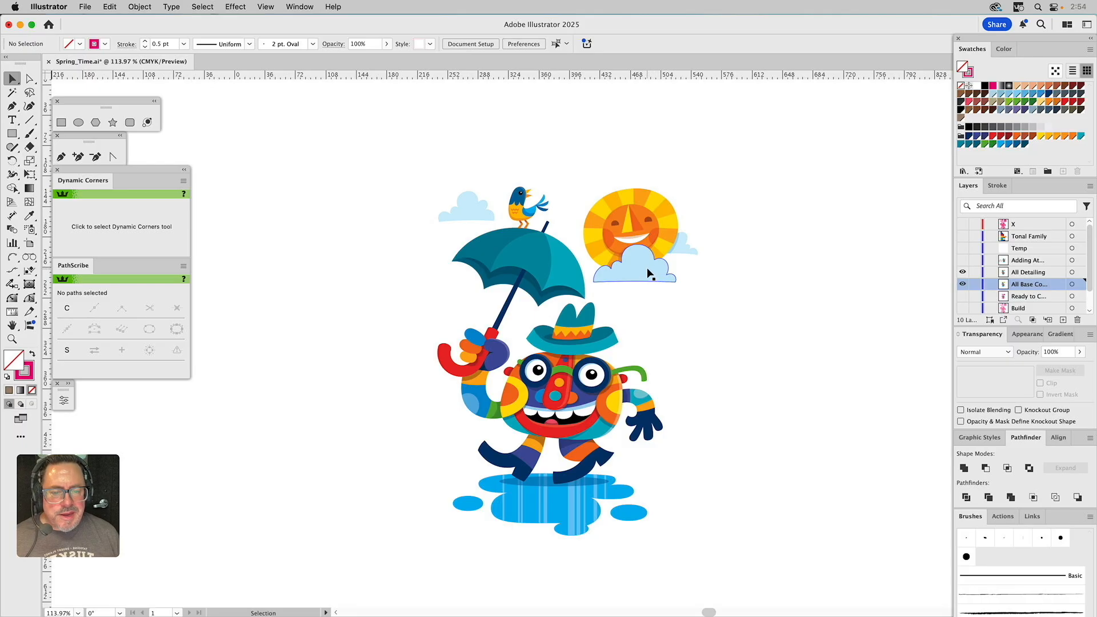
Move the sun-and-clouds group down toward the hat, and lower the small cloud about 109 pt to sit under the umbrella's left edge
drag(649, 273, 655, 308)
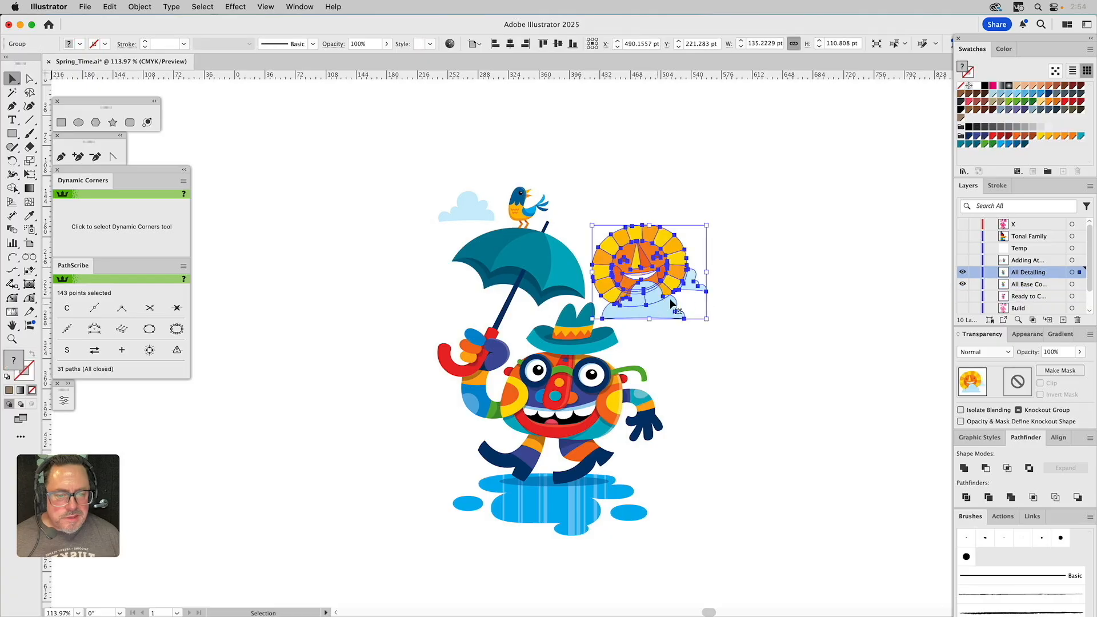
click(751, 309)
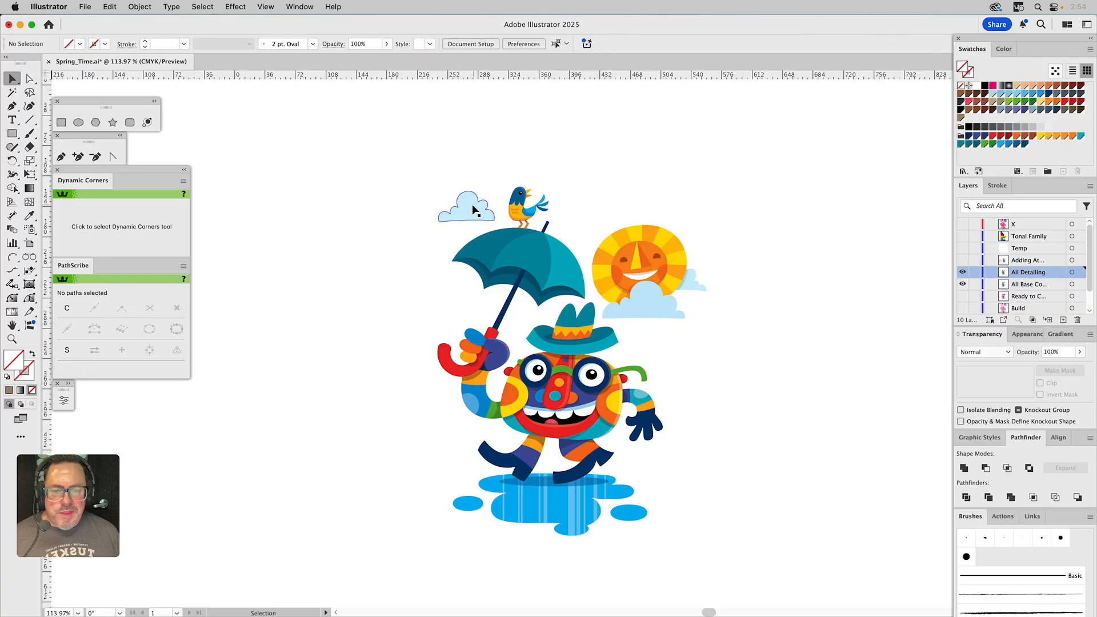
drag(476, 209, 457, 297)
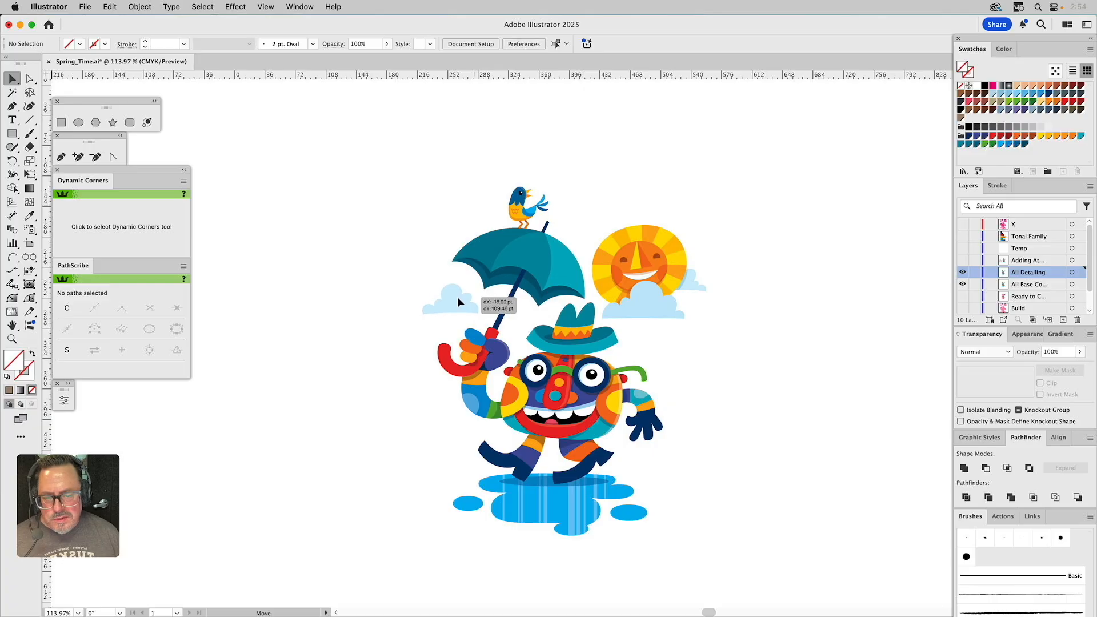
click(641, 170)
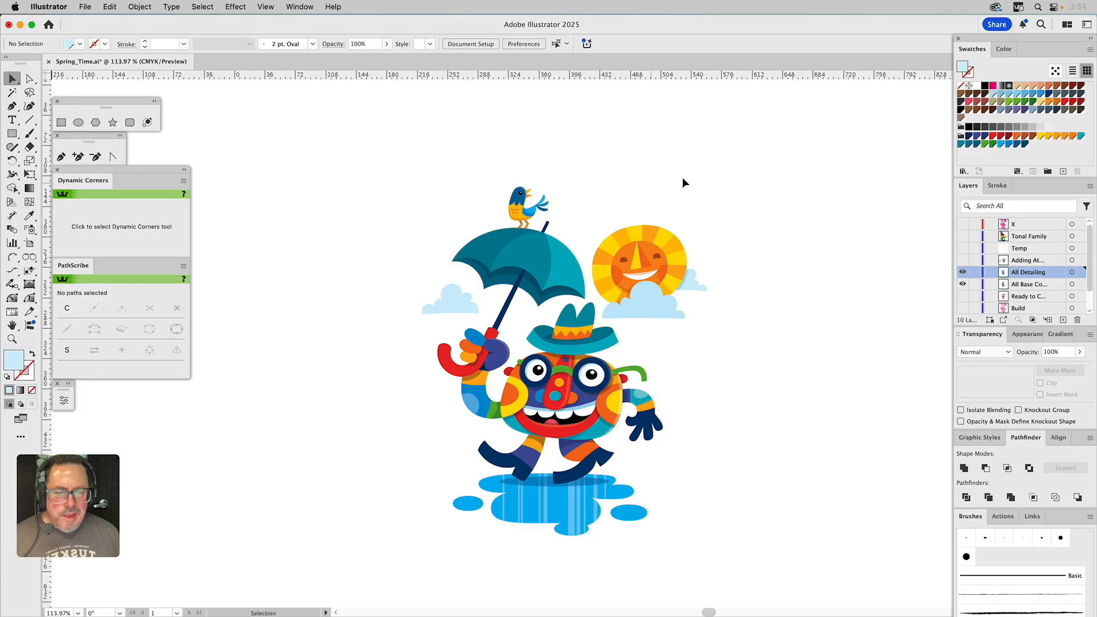
Show only the Adding Atmosphere layer and move its group of four pink rounded outlines about 372 pt right, onto the character
click(962, 283)
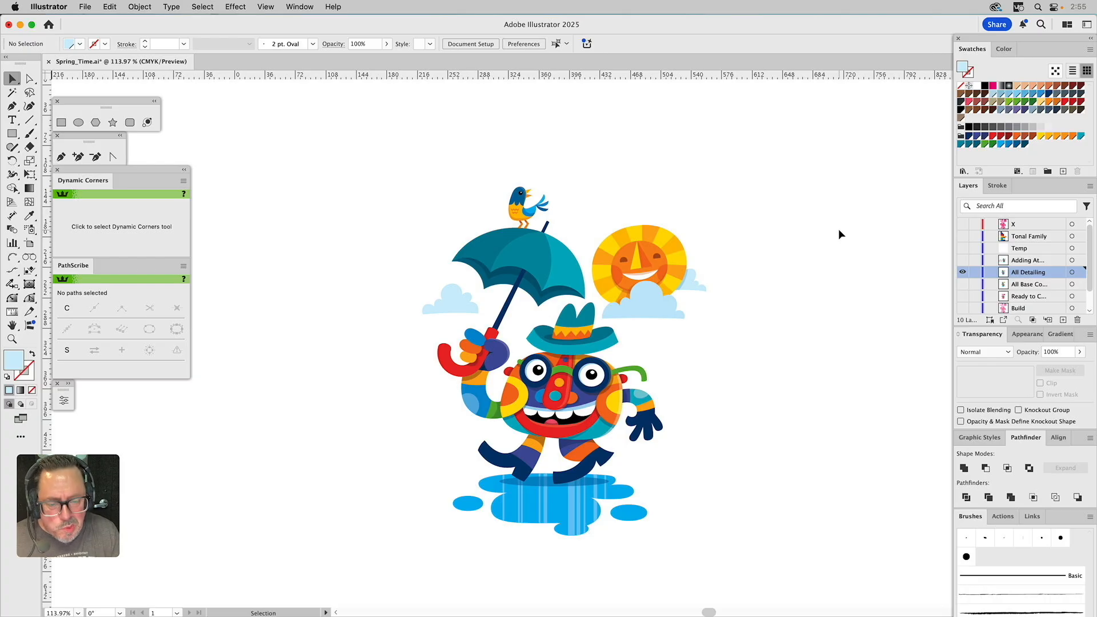
click(963, 261)
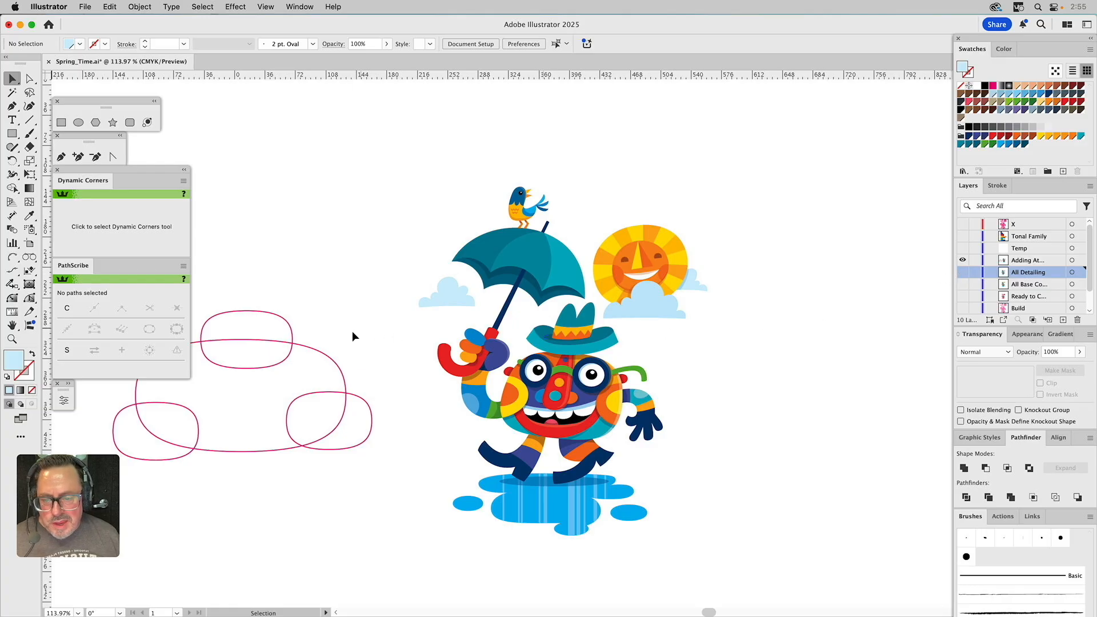
drag(343, 330, 174, 451)
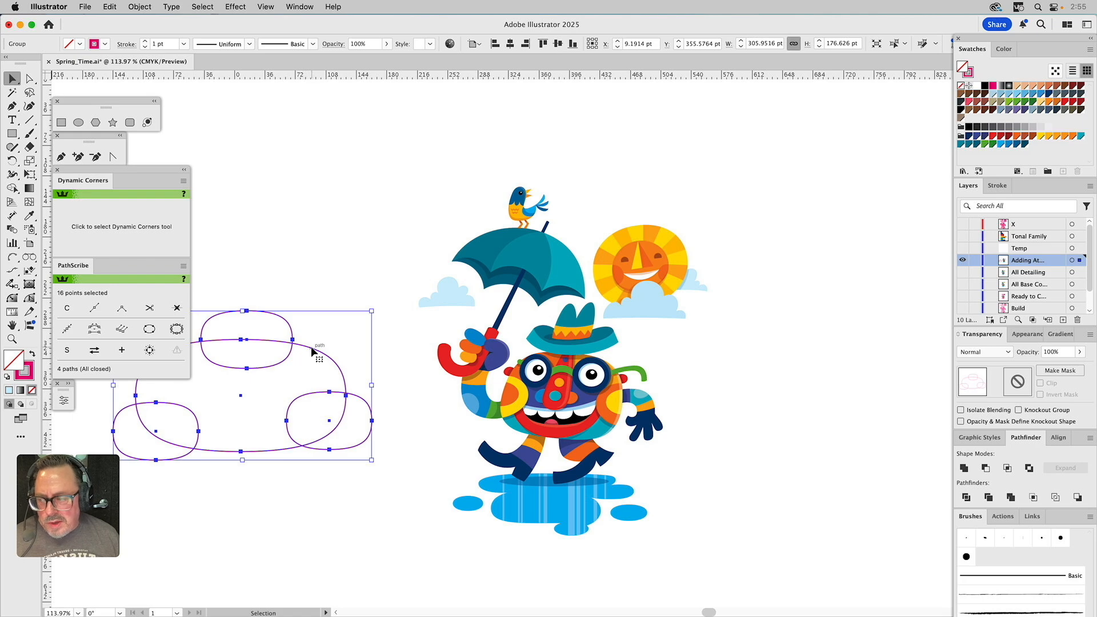
drag(311, 346, 626, 410)
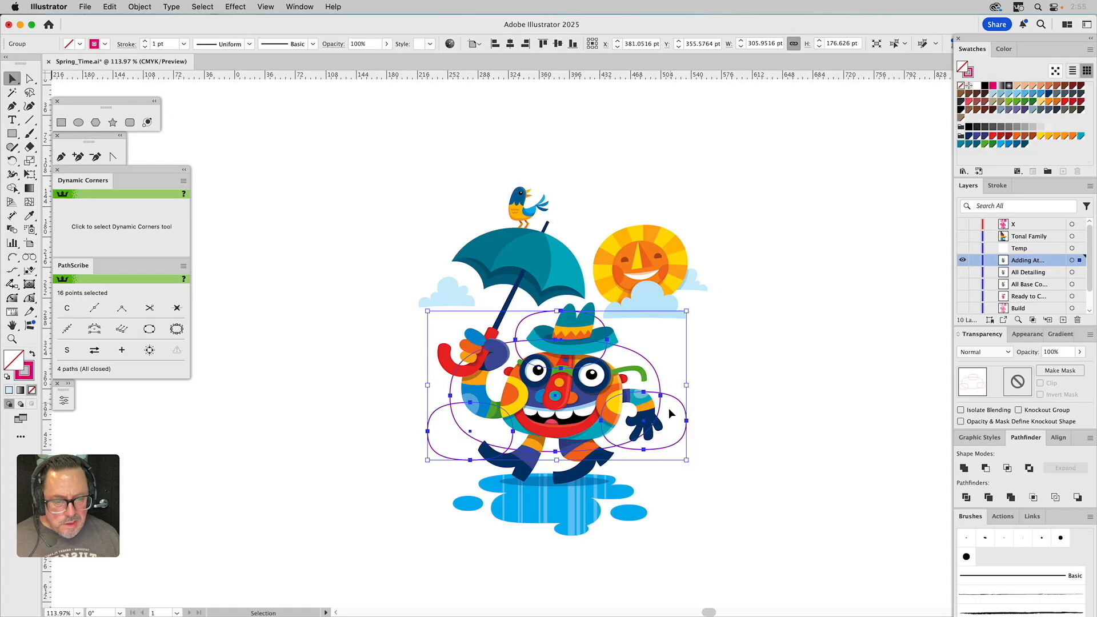
Unite the four rounded outlines into one cloud shape, and give it a black fill with no stroke
click(964, 469)
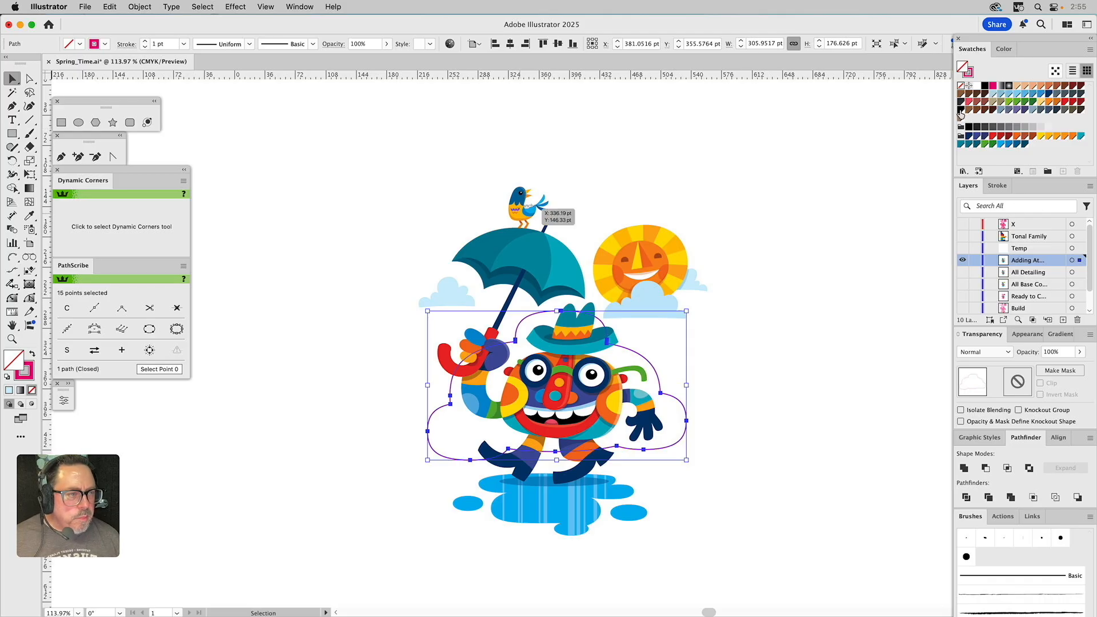
click(960, 110)
key(x)
click(961, 86)
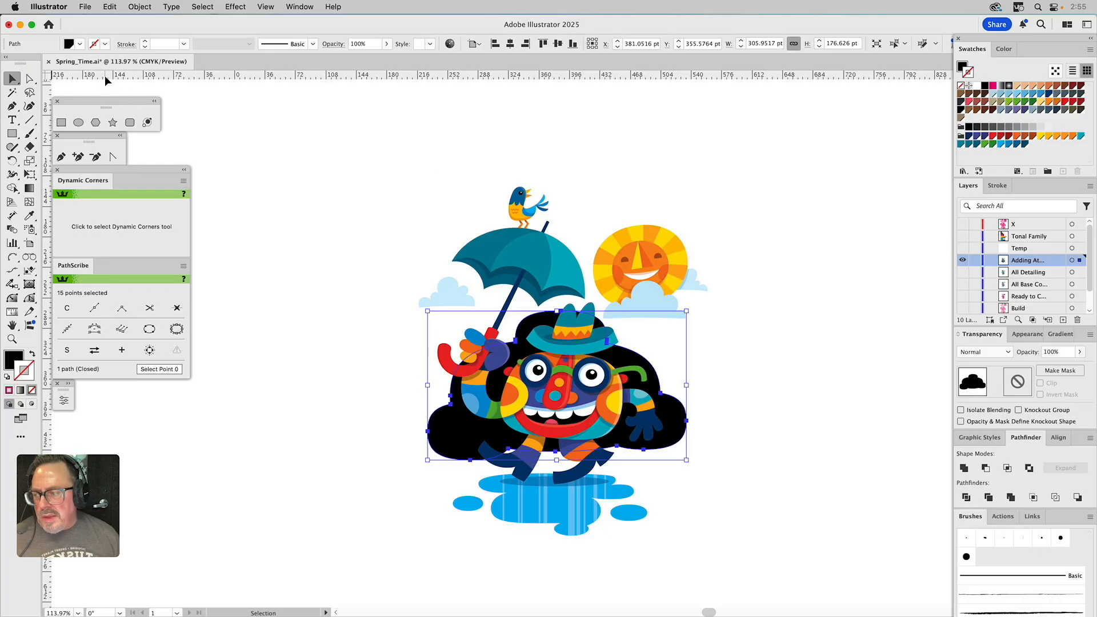
Apply a 48-pixel Gaussian Blur to the black cloud shape and expand its appearance
click(233, 7)
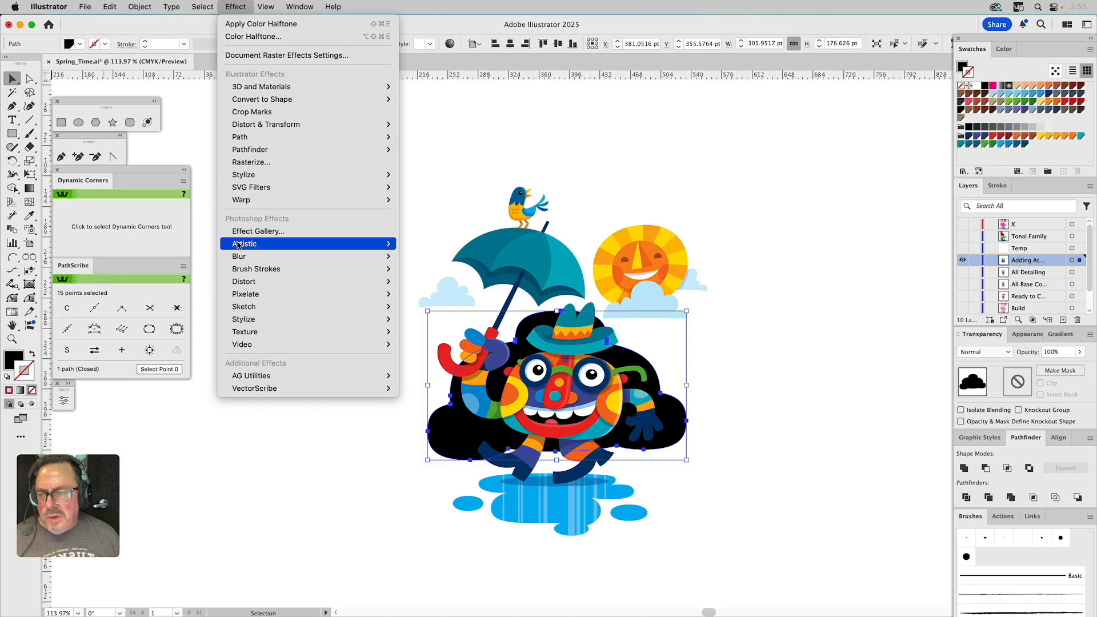
mouse_move(240, 257)
click(427, 257)
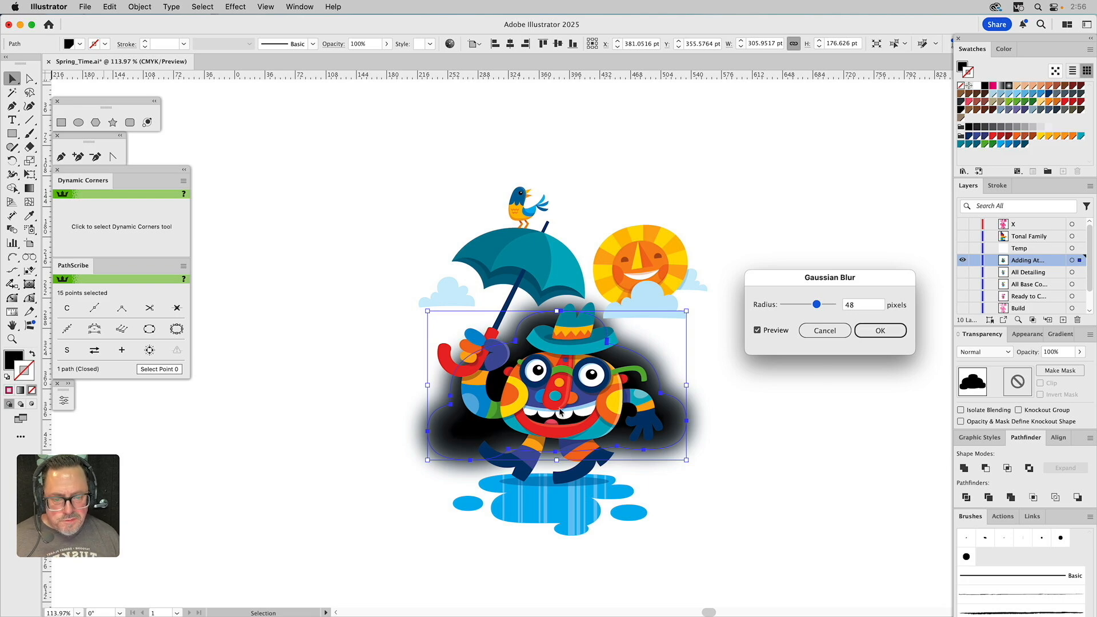
click(878, 331)
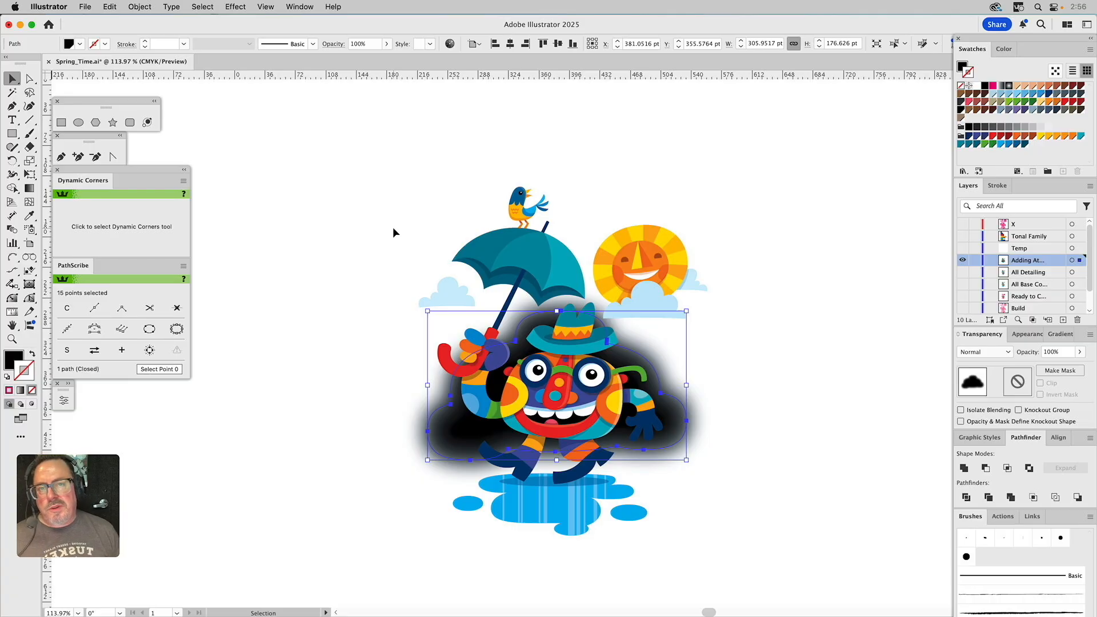
click(126, 8)
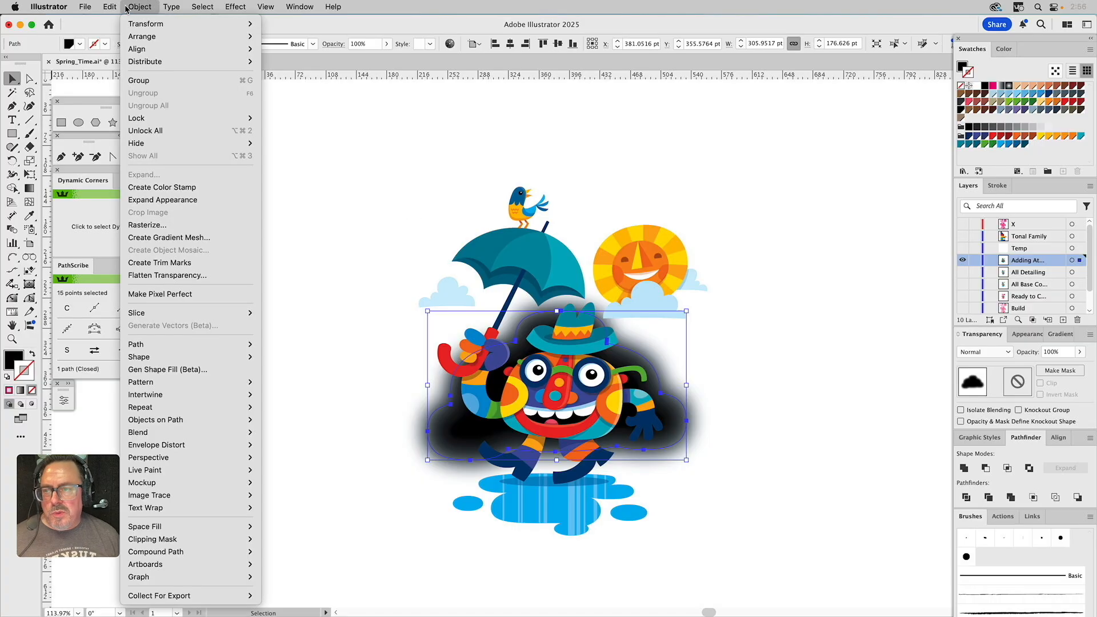
click(150, 203)
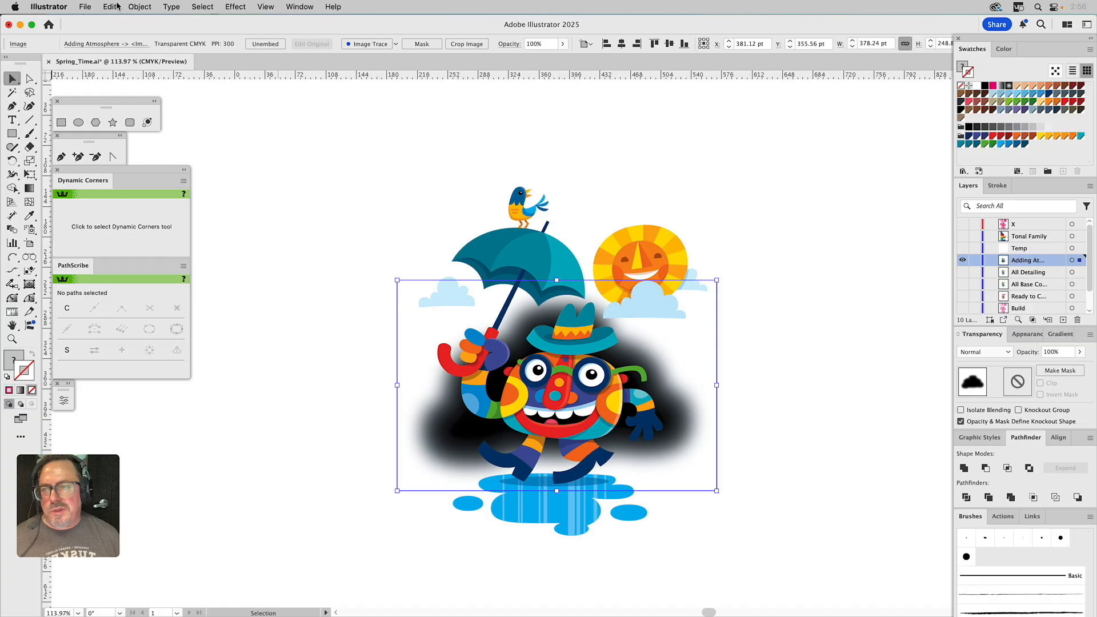
Rasterize the blurred cloud as a Grayscale image at High (300 ppi) with a white background
click(140, 5)
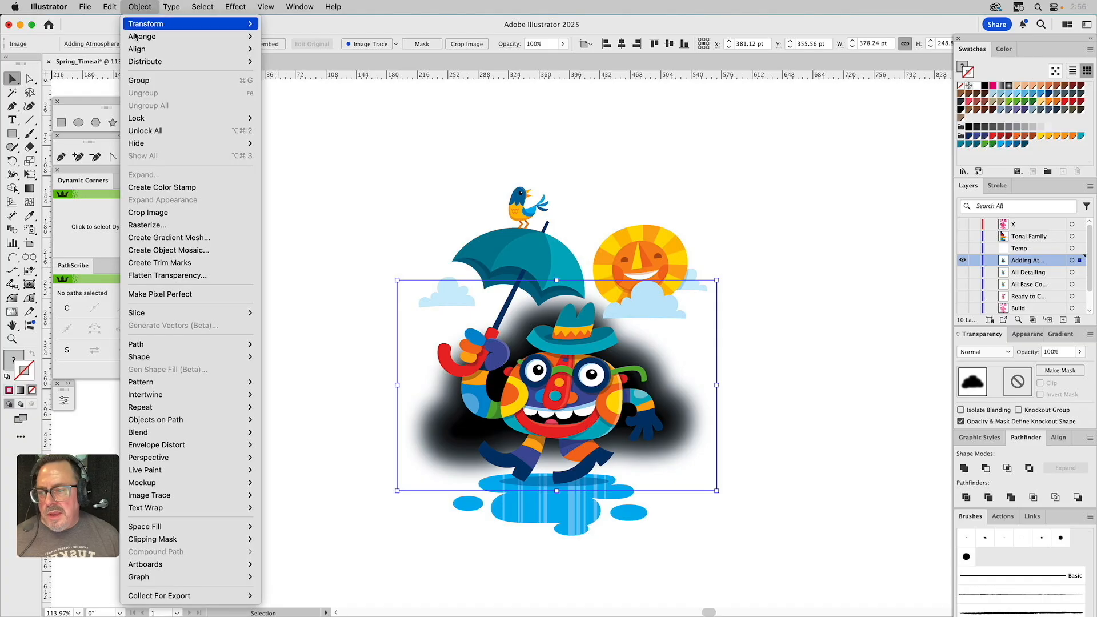
click(137, 228)
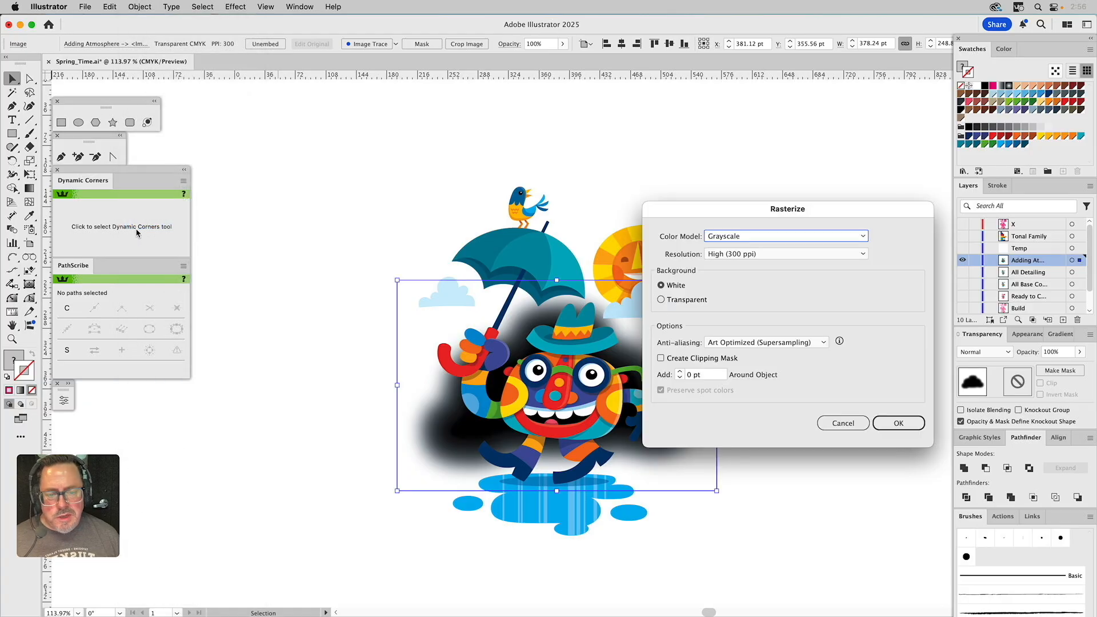
click(718, 236)
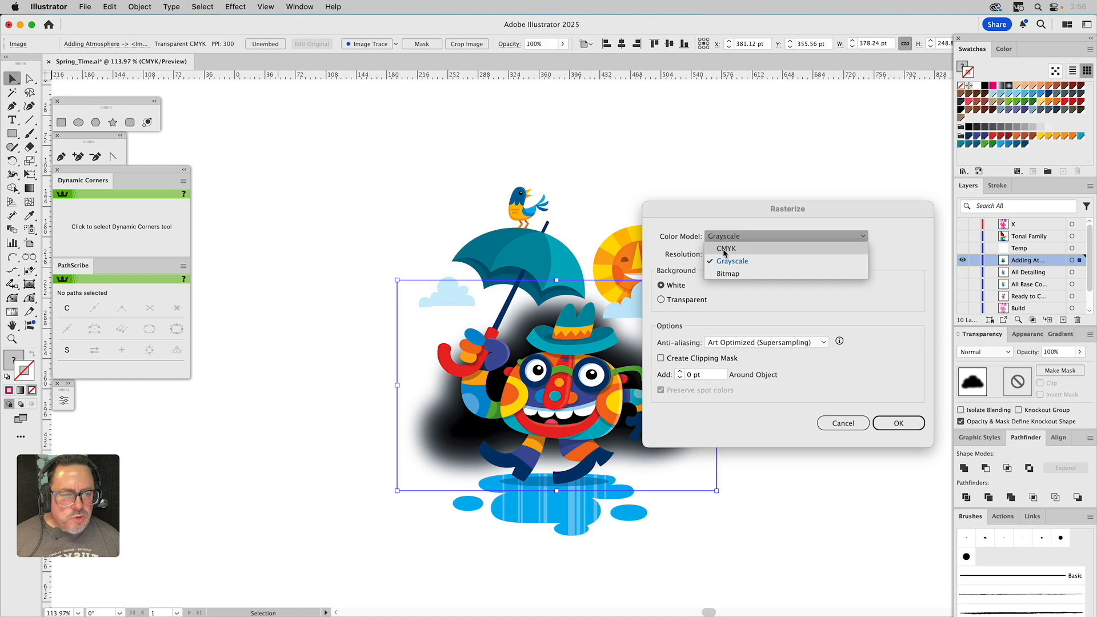
click(722, 248)
click(722, 237)
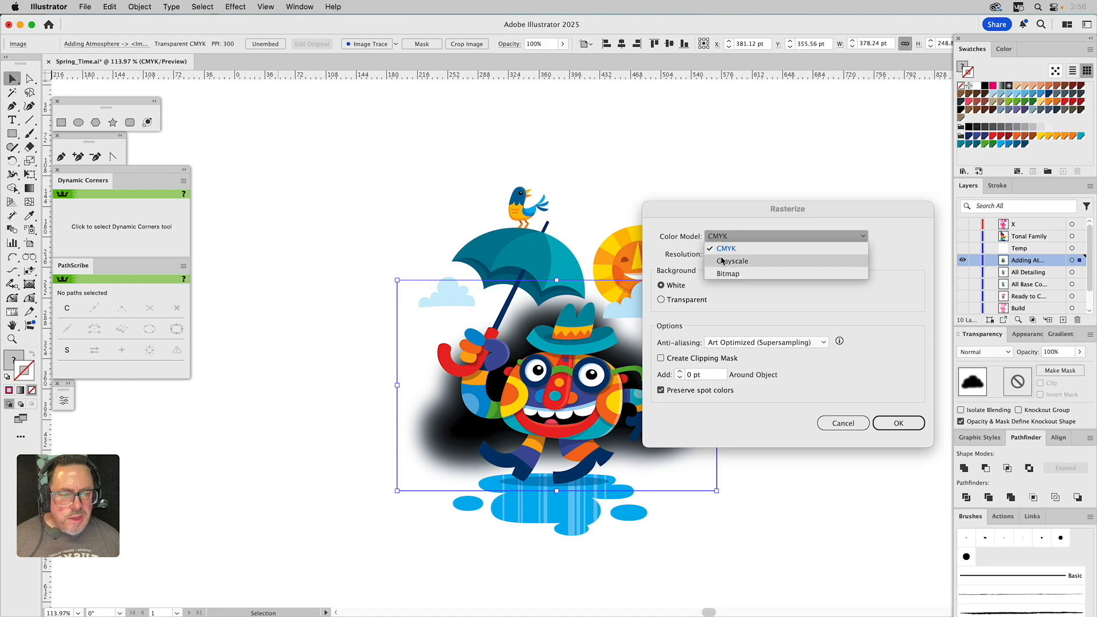
click(721, 261)
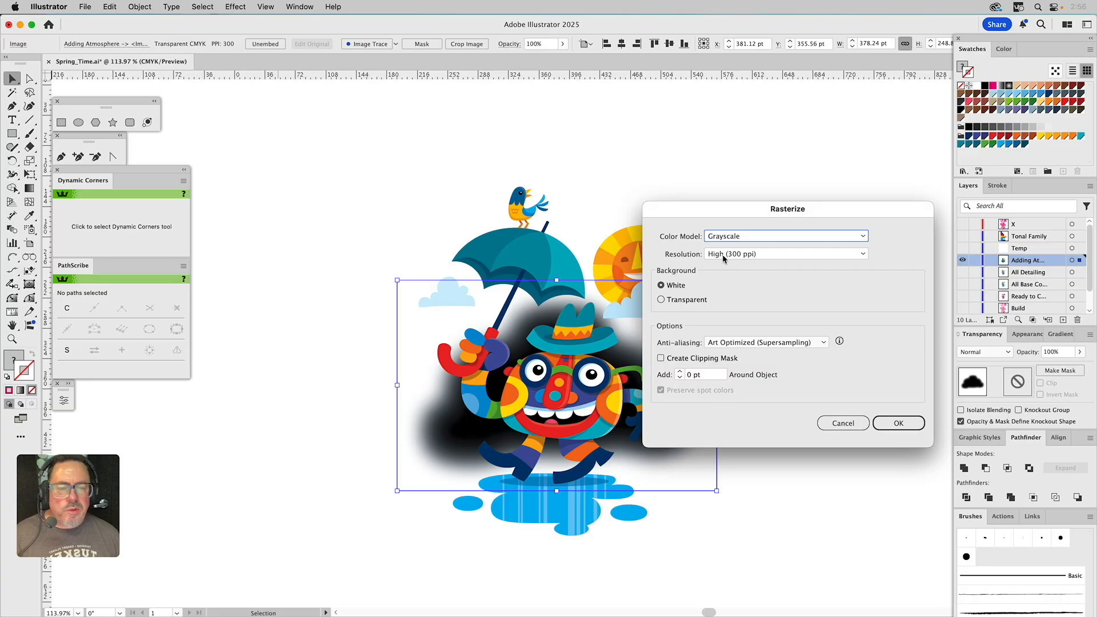
click(899, 423)
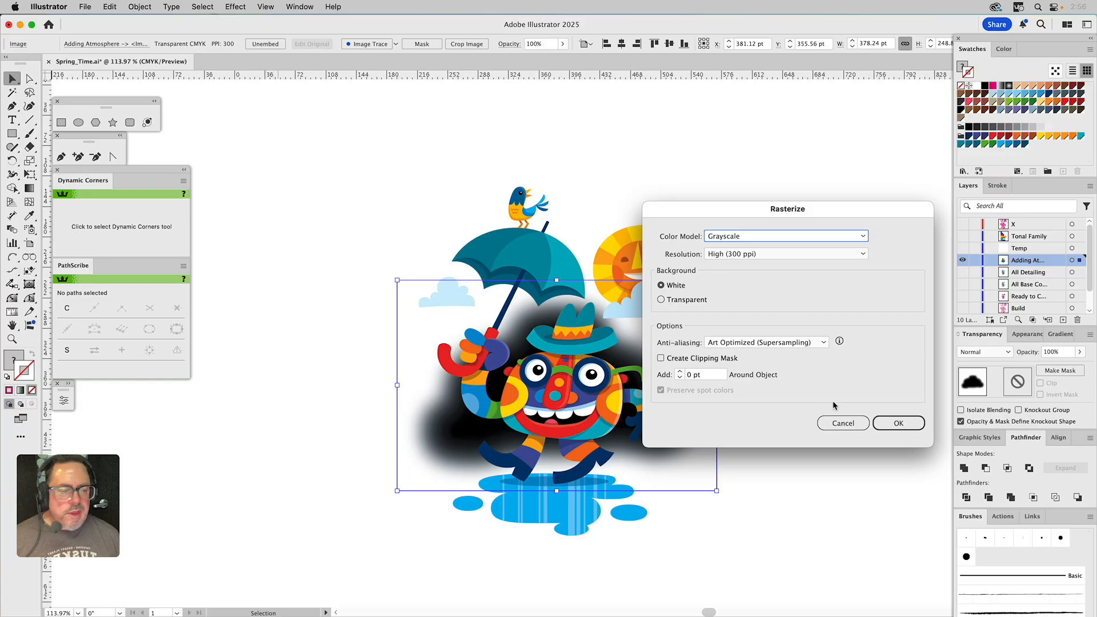
click(894, 423)
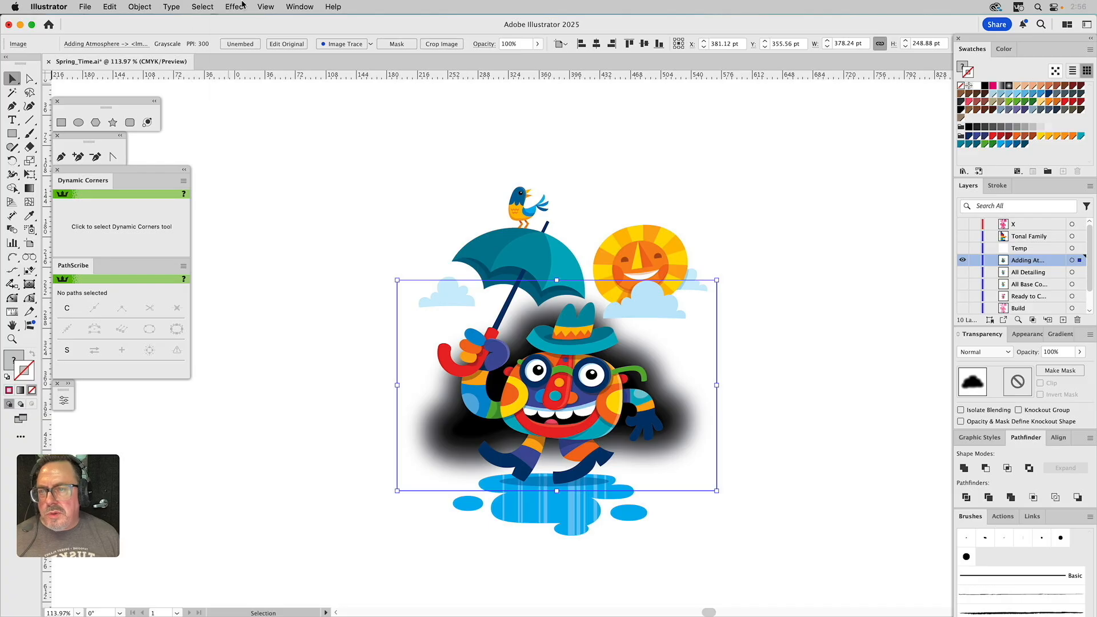
Apply a Color Halftone effect to the grayscale cloud image with a 15-pixel maximum radius and 45-degree screen angles for all four channels
click(241, 5)
mouse_move(270, 295)
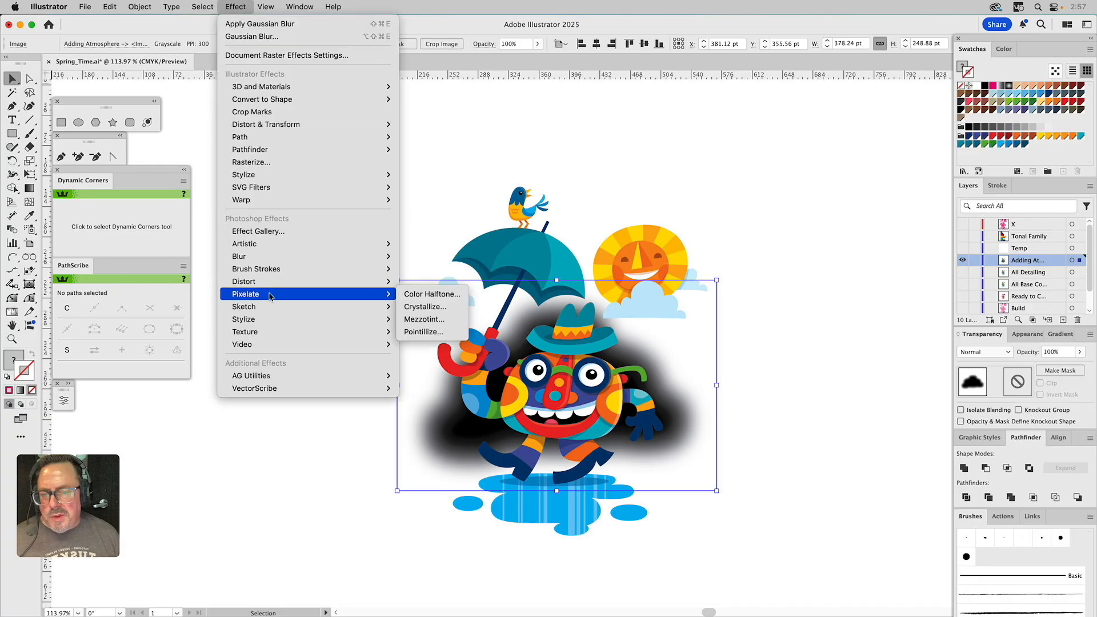
click(430, 295)
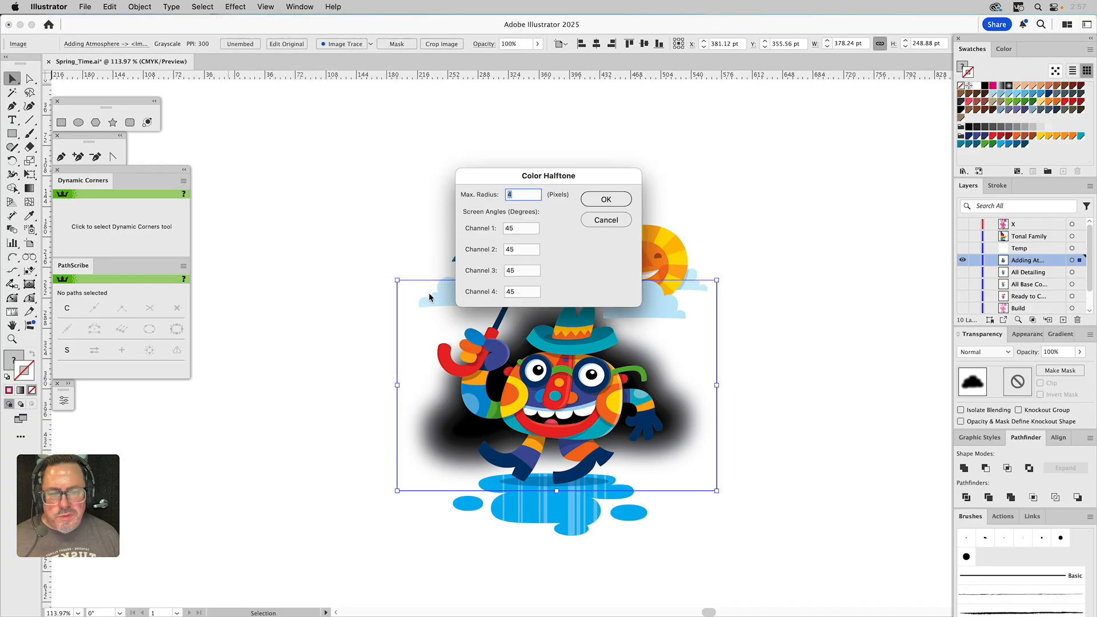
drag(552, 179, 826, 222)
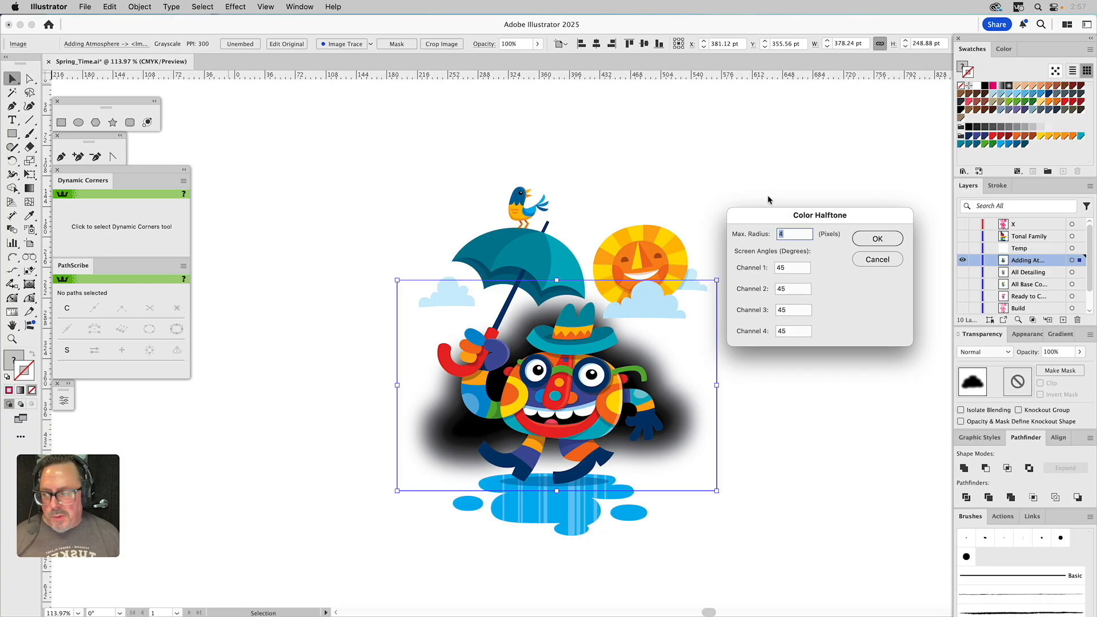
click(797, 269)
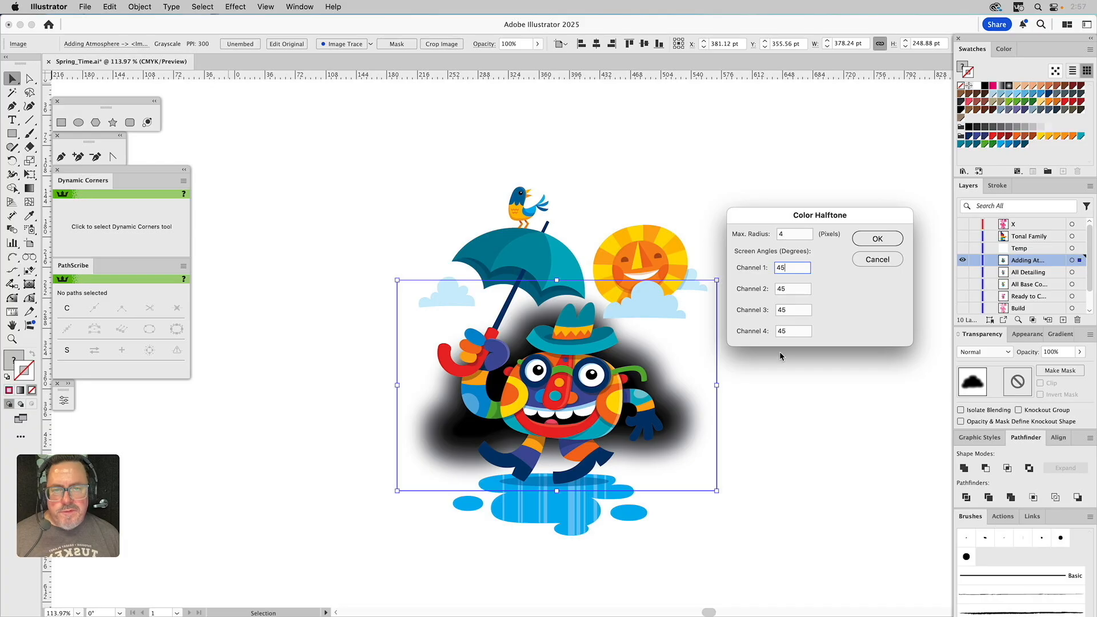
double_click(792, 234)
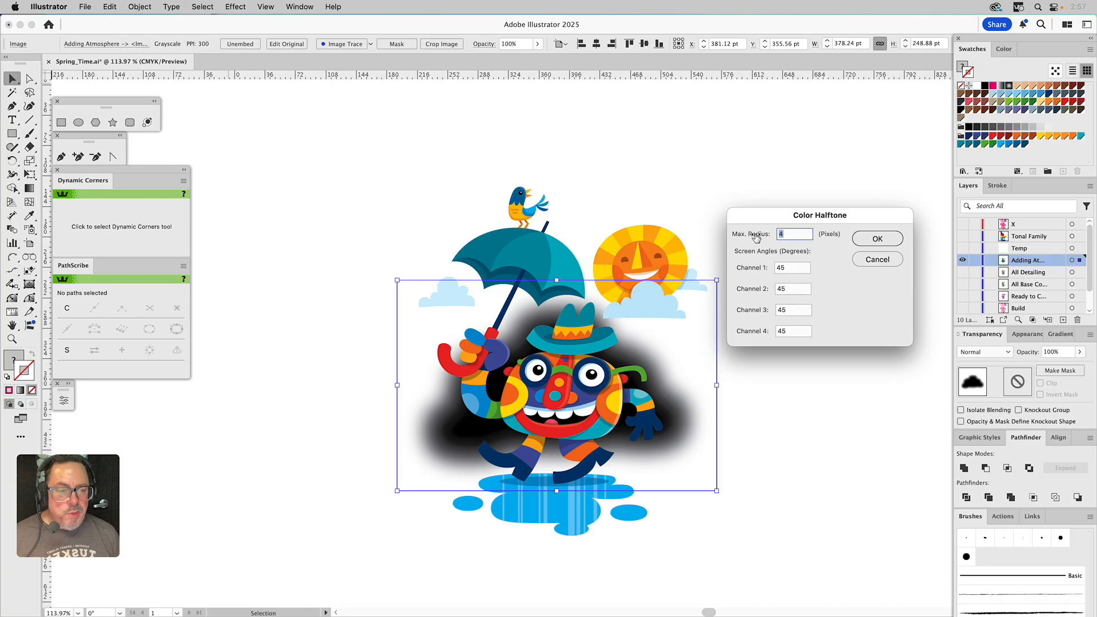
text(15)
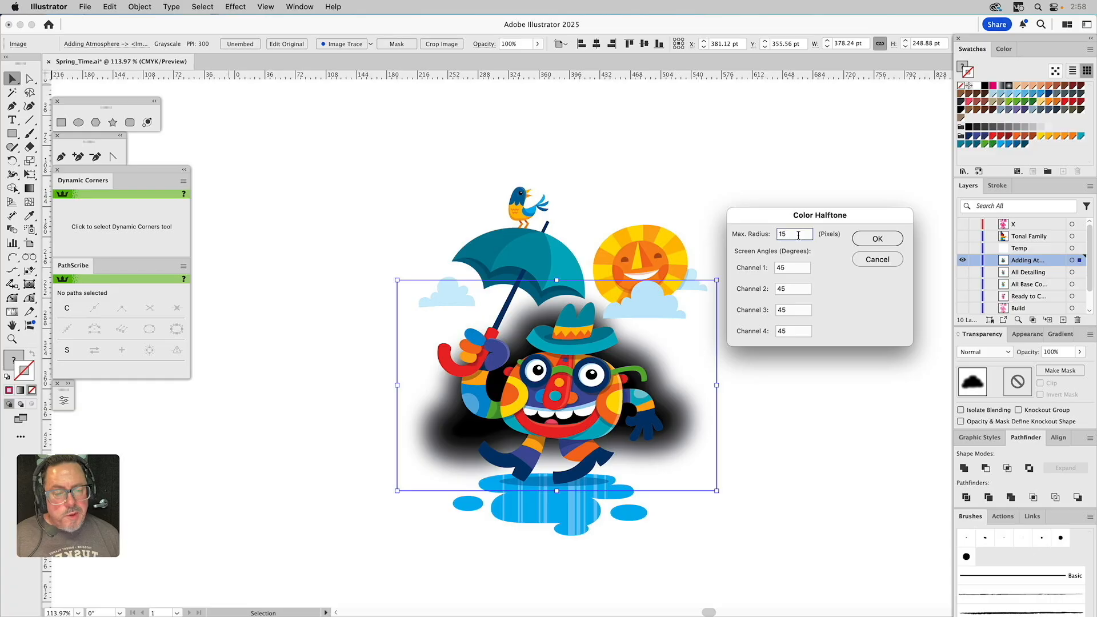
click(885, 242)
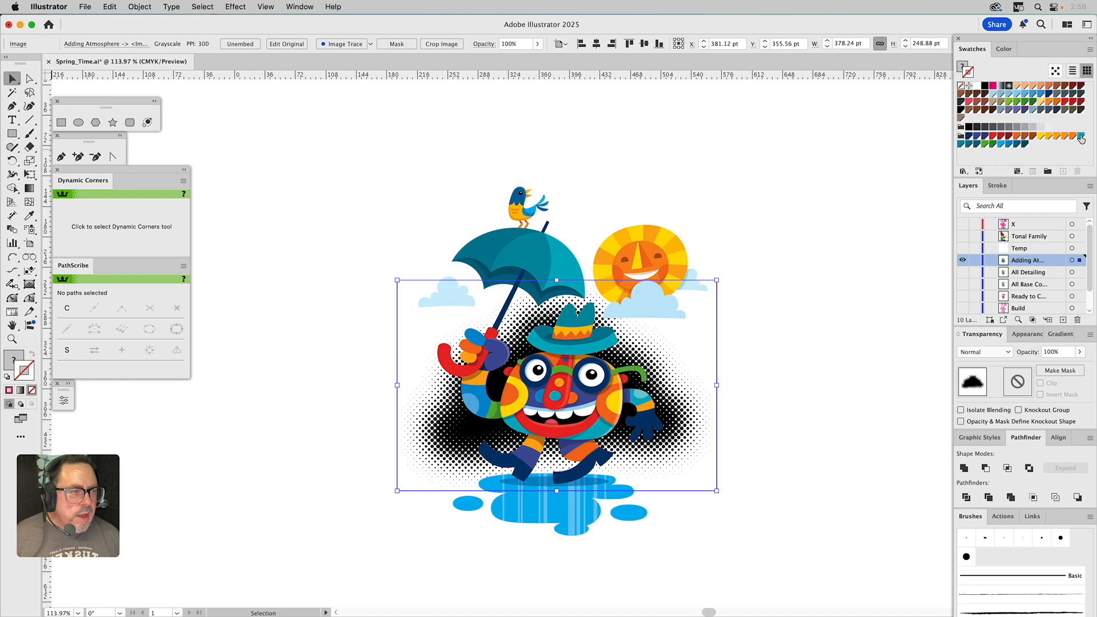
Color the halftone cloud with the teal swatch C=70 M=0 Y=20 K=0 at a 20% tint, and deselect it
click(963, 70)
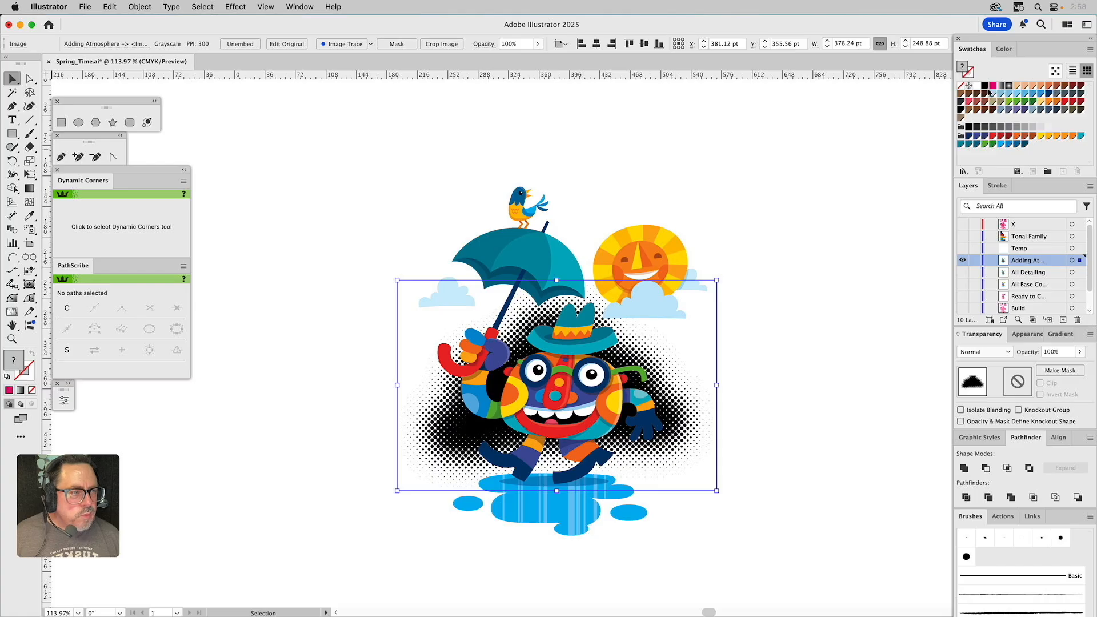
click(1080, 137)
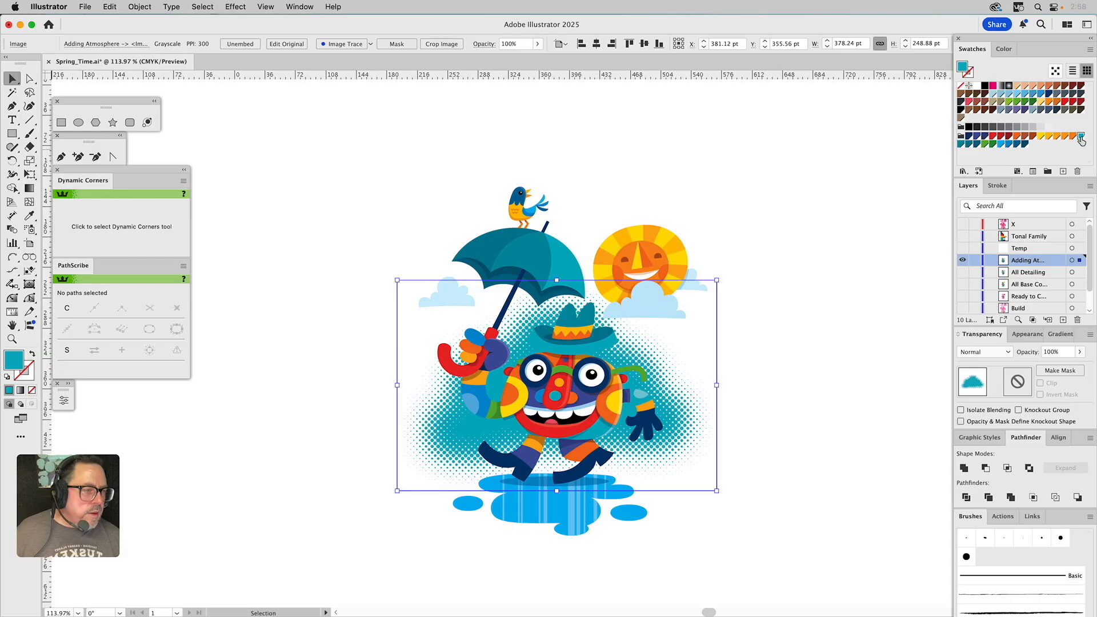
click(1003, 50)
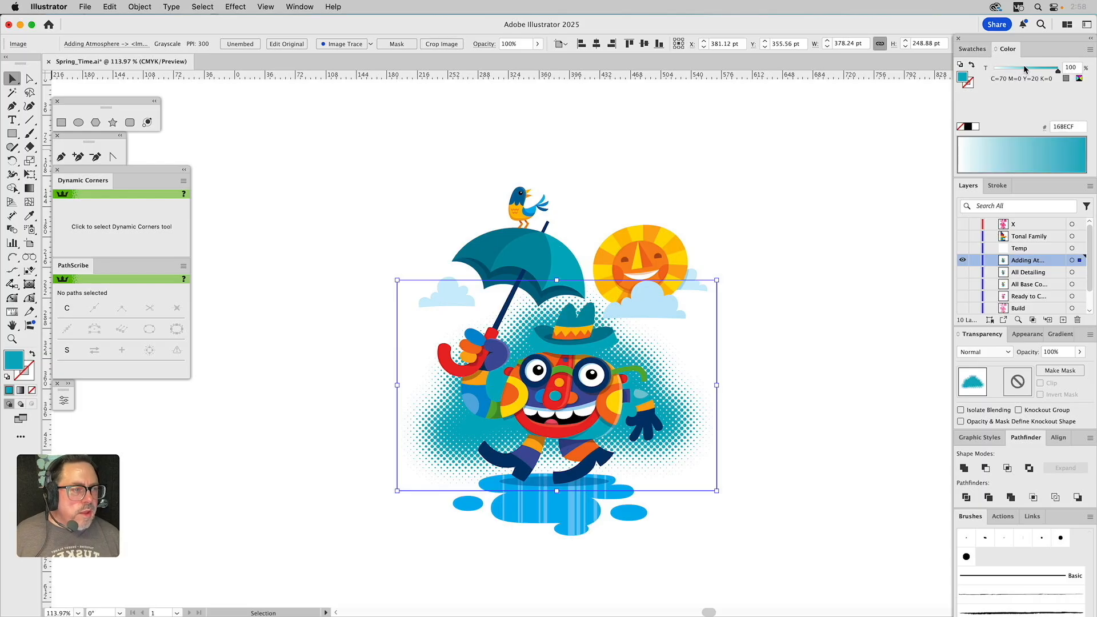
drag(1022, 71, 1007, 75)
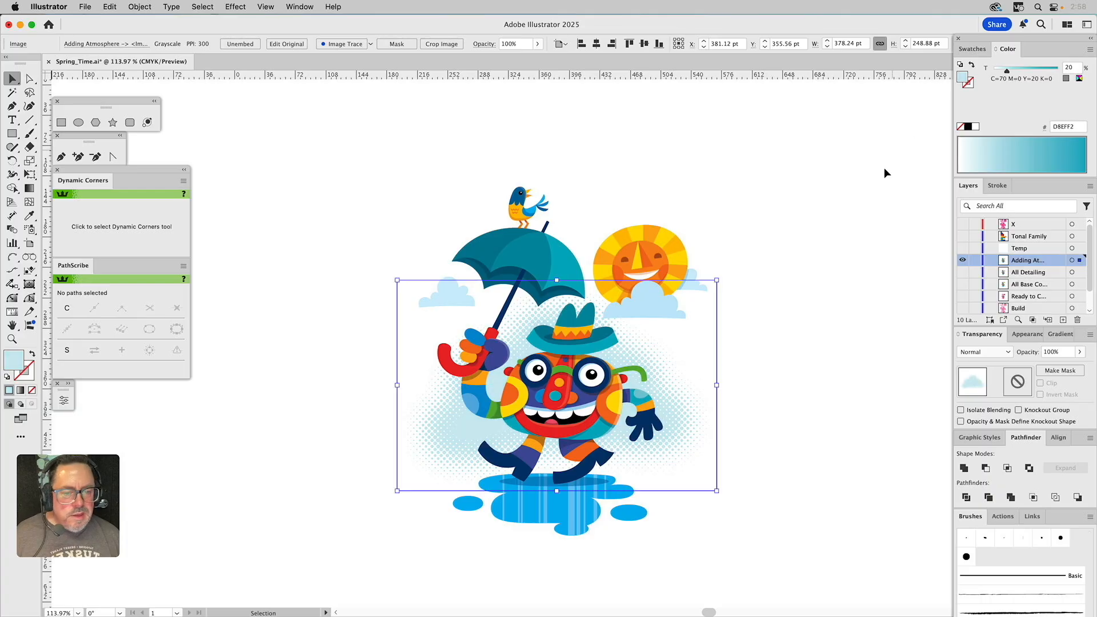
click(860, 181)
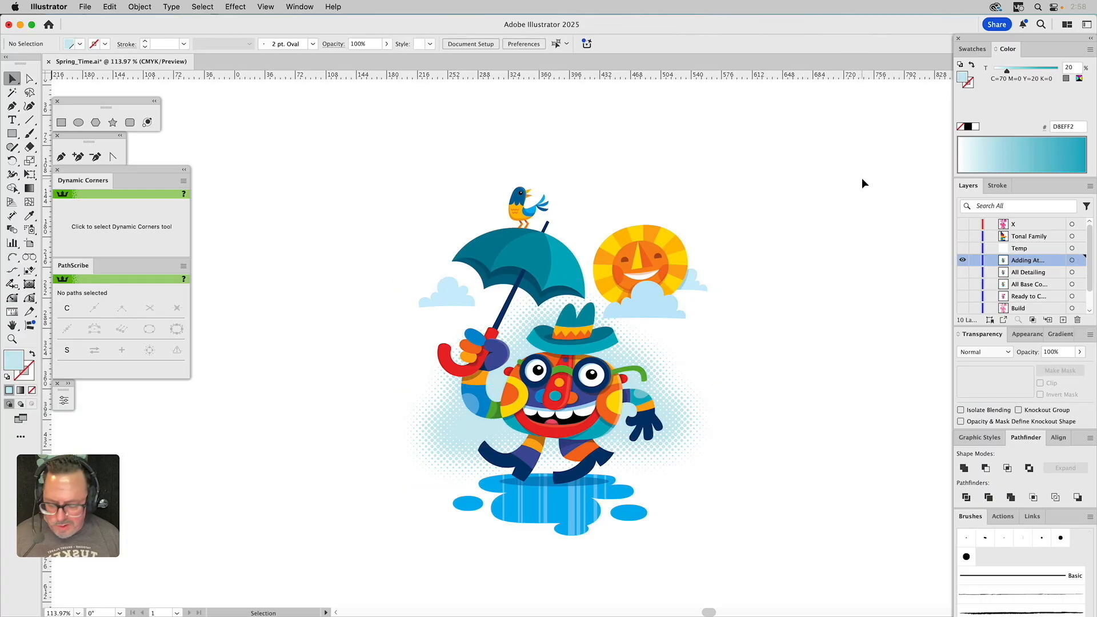
key(z)
drag(383, 182, 751, 551)
drag(857, 367, 842, 379)
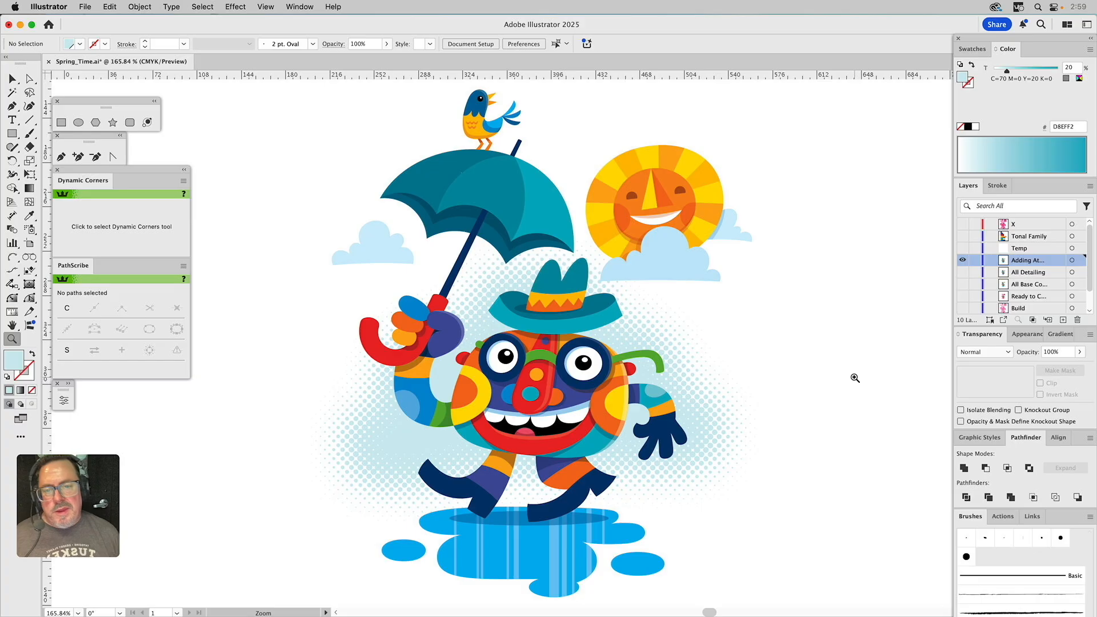